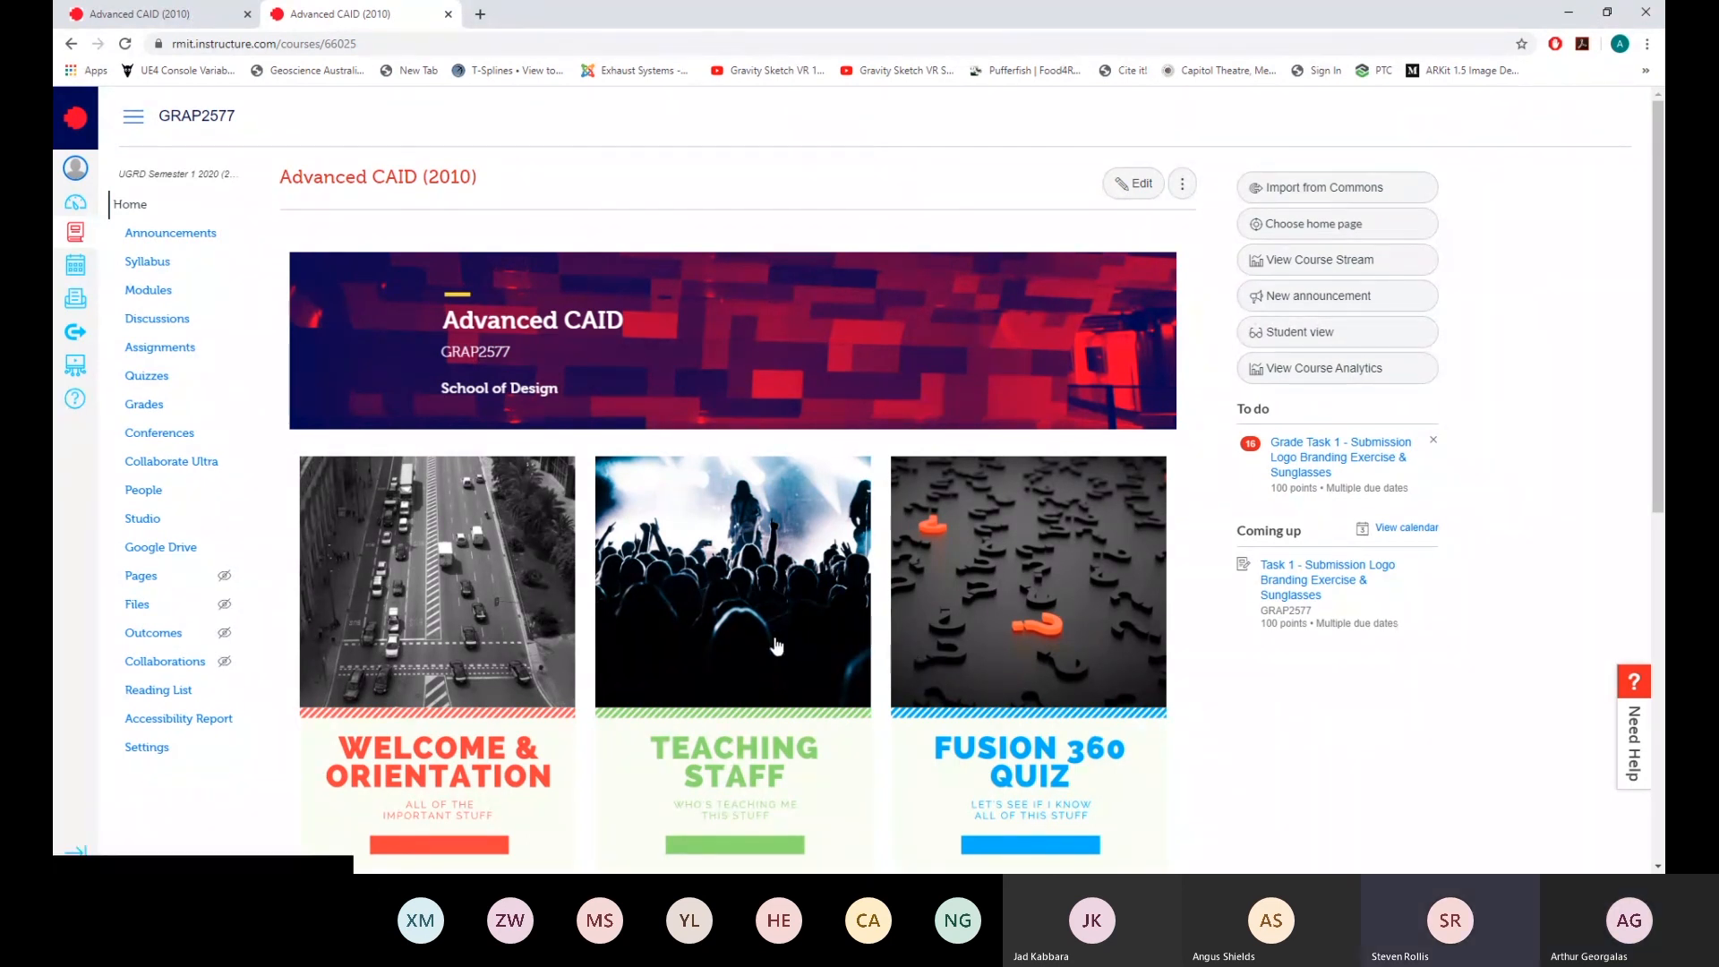
# Open the Task 1 - Submission Logo Branding Exercise & Sunglasses assignment and check the due dates for both practical groups
pyautogui.scroll(-1, 788, 636)
pyautogui.scroll(1, 817, 603)
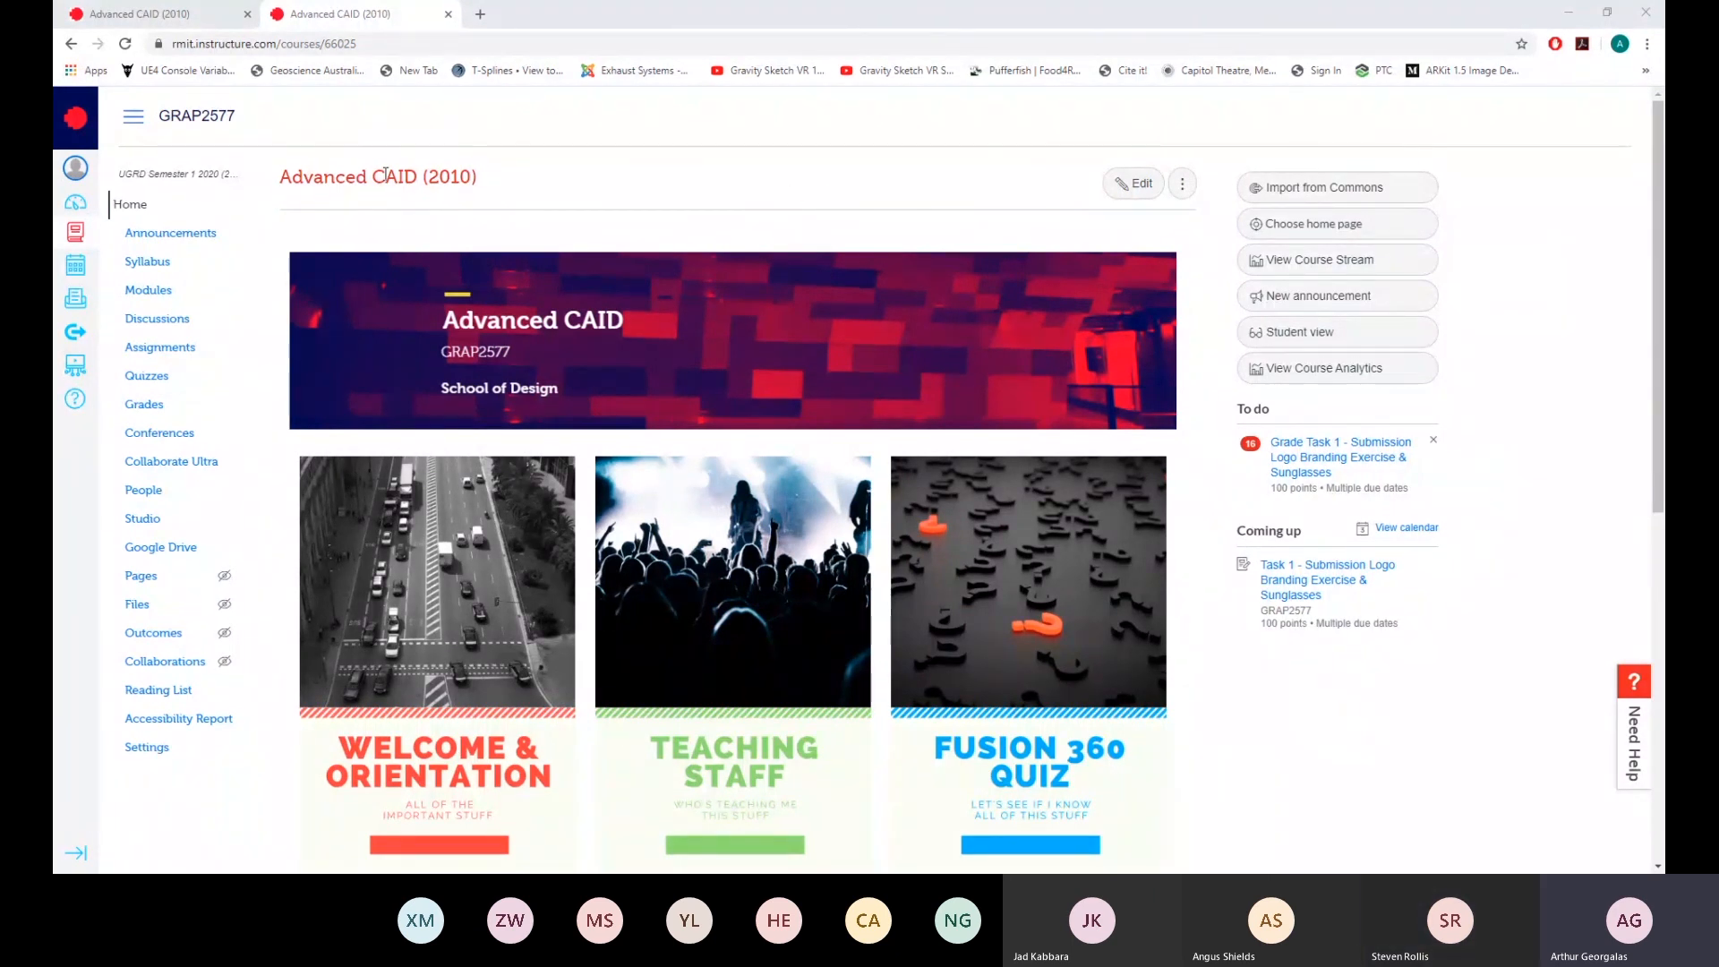
pyautogui.click(168, 349)
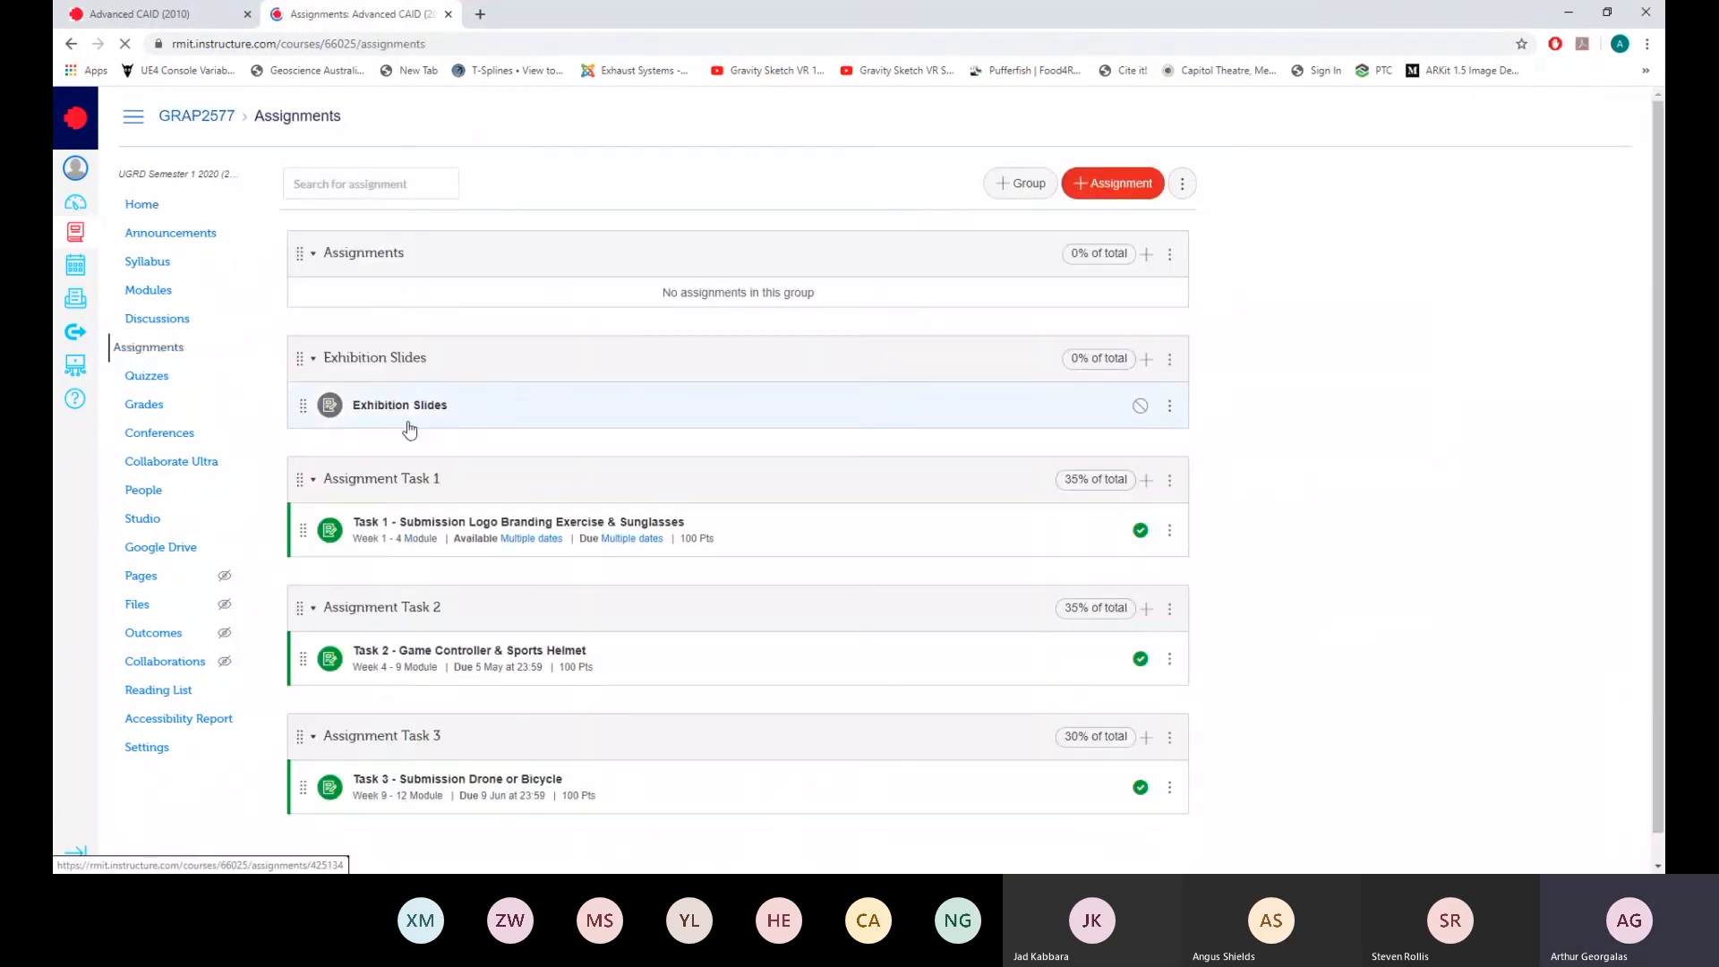
pyautogui.click(474, 537)
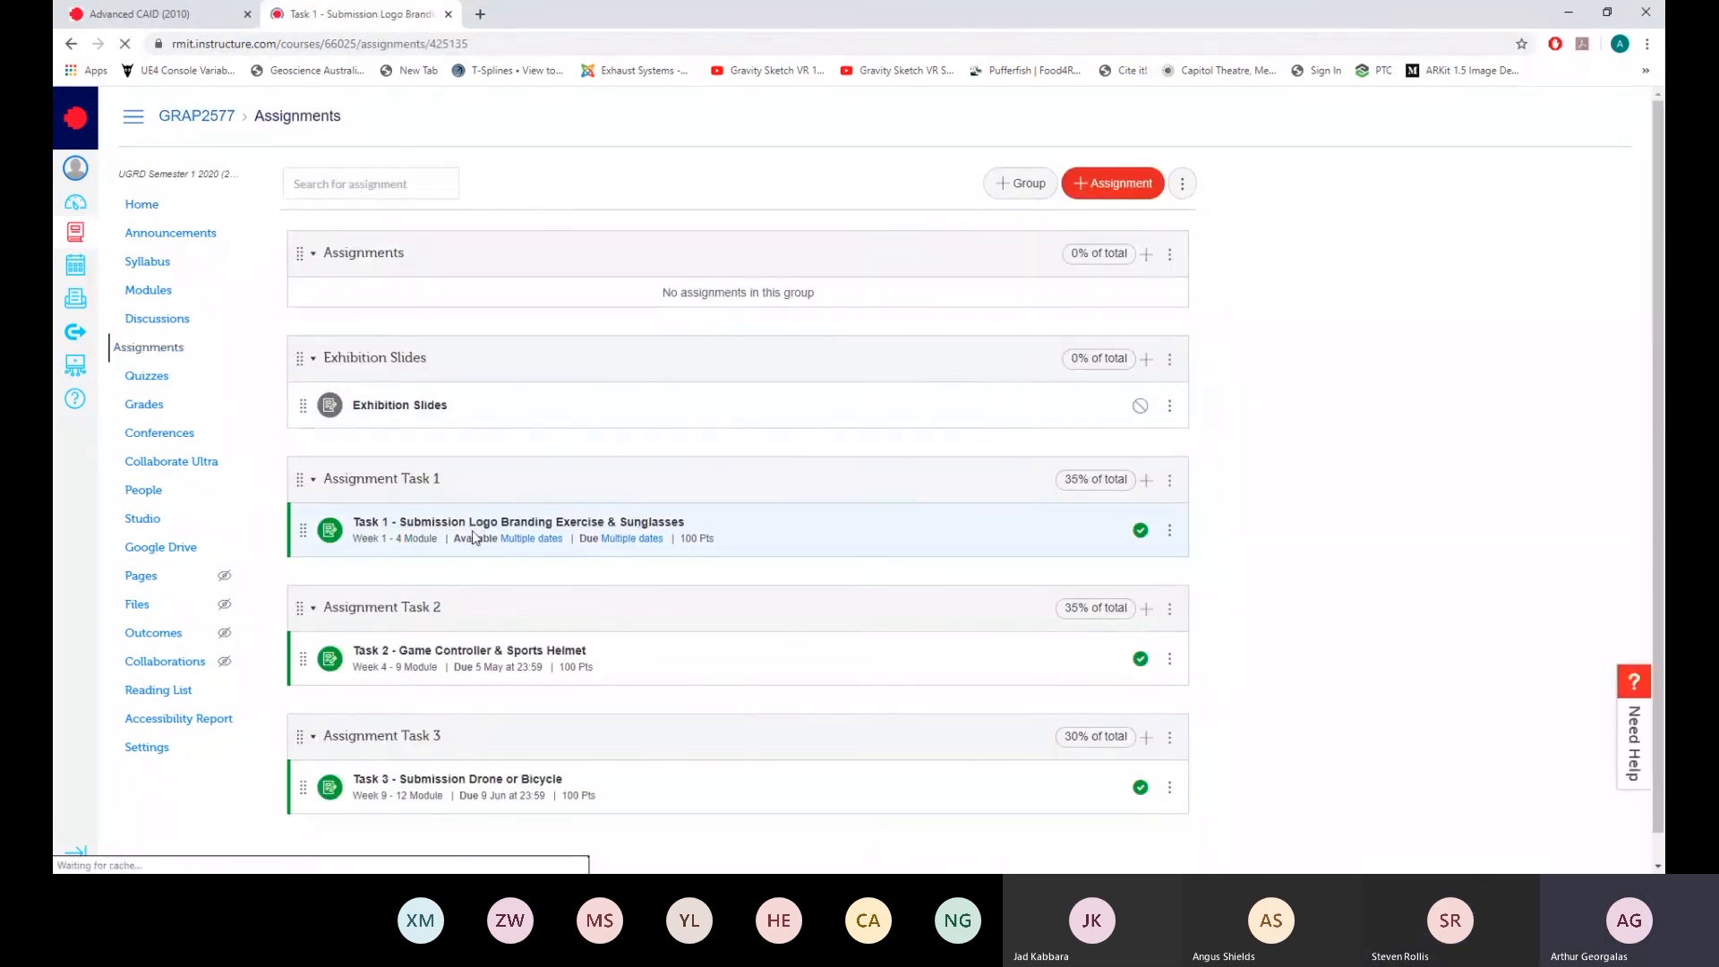
pyautogui.scroll(-3, 444, 442)
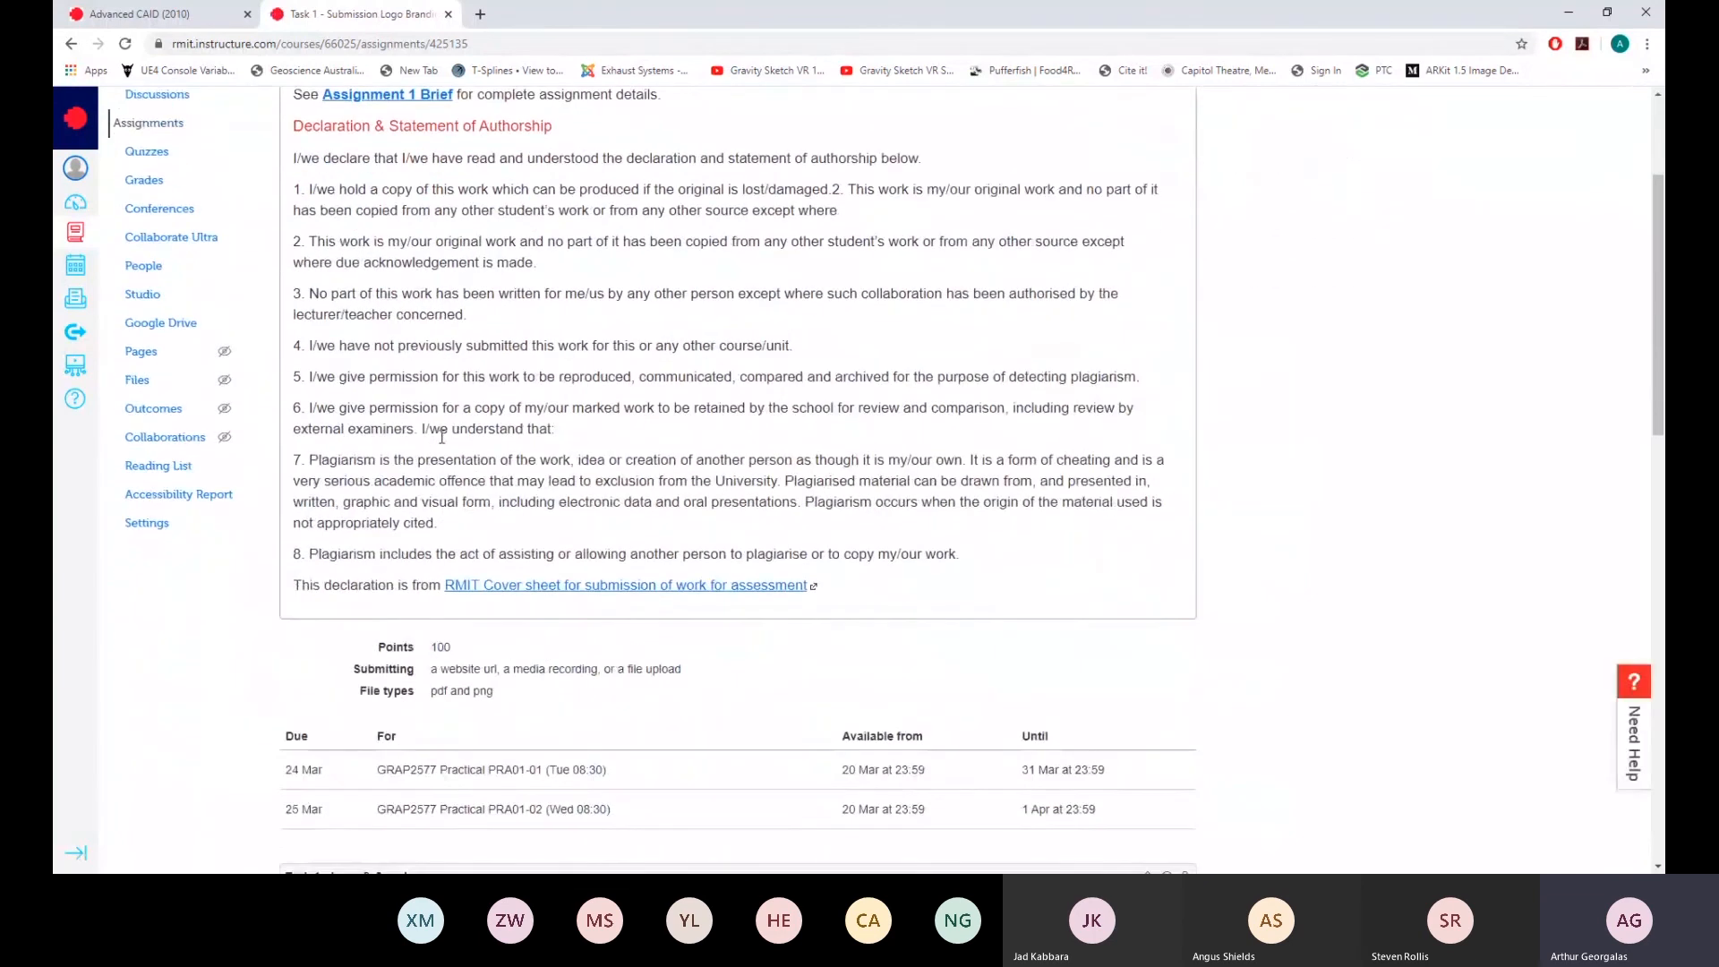
pyautogui.moveTo(301, 808); pyautogui.dragTo(1094, 815)
pyautogui.click(305, 808)
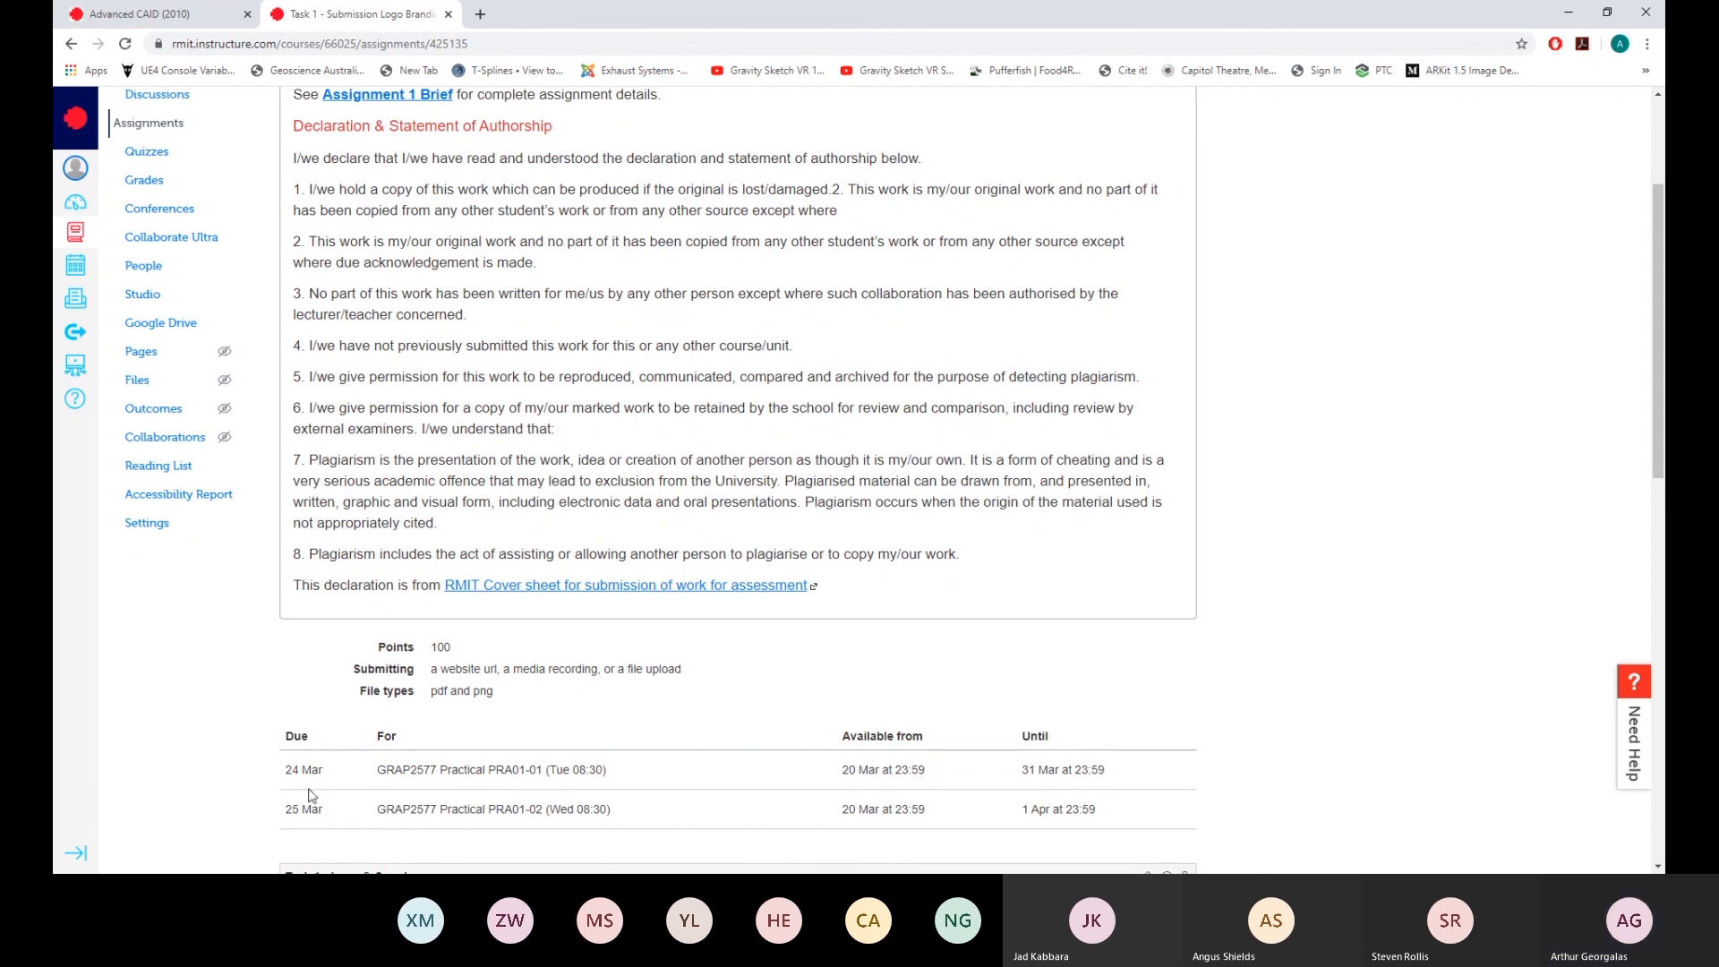
# Open the Assignment 2 Brief page from the Week 4 - 9 section of the course modules
pyautogui.scroll(1, 274, 725)
pyautogui.scroll(3, 252, 692)
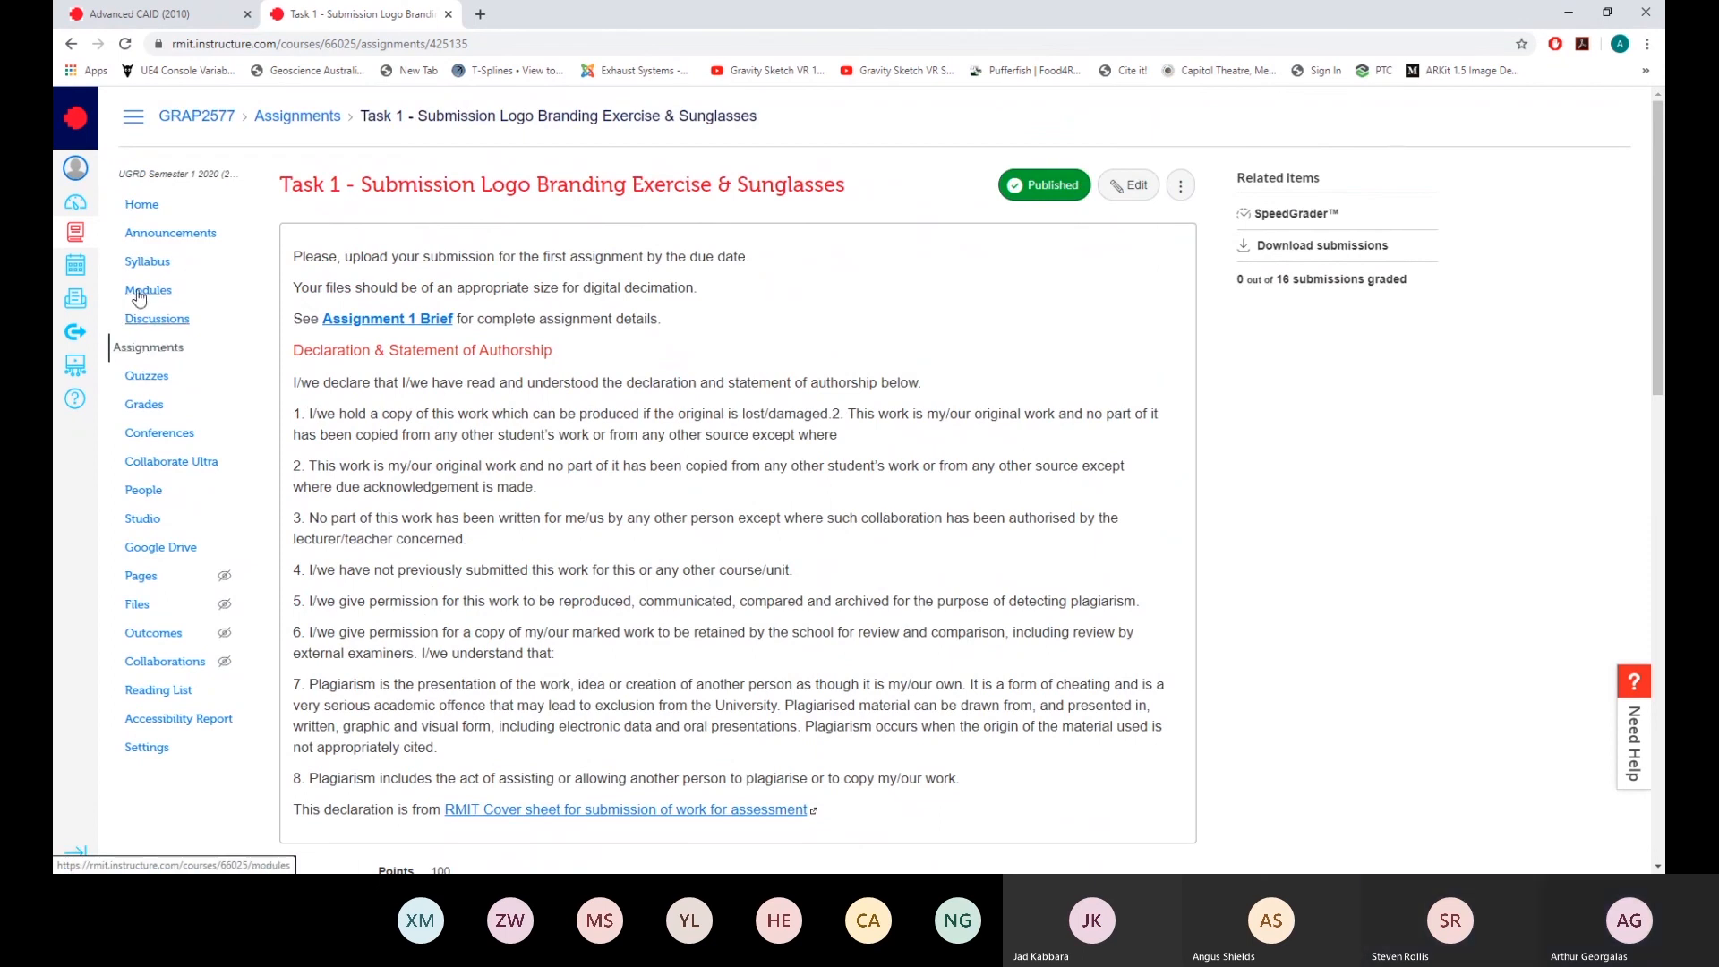
pyautogui.click(135, 294)
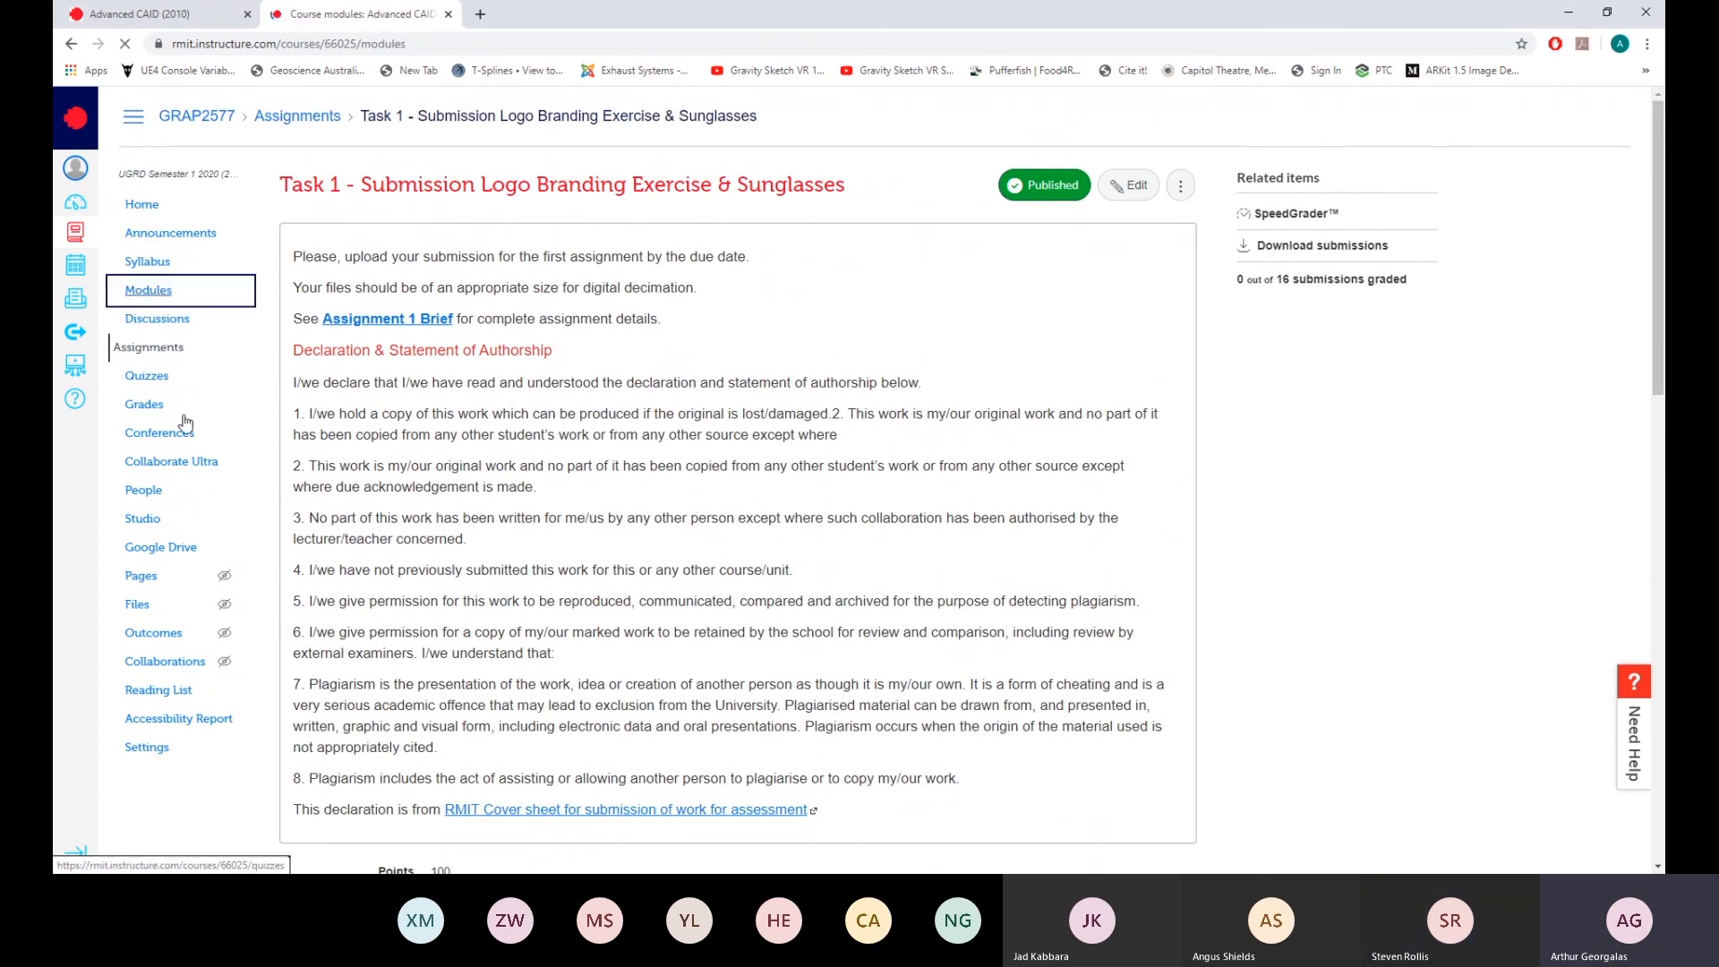
pyautogui.scroll(-6, 545, 426)
pyautogui.scroll(-6, 446, 546)
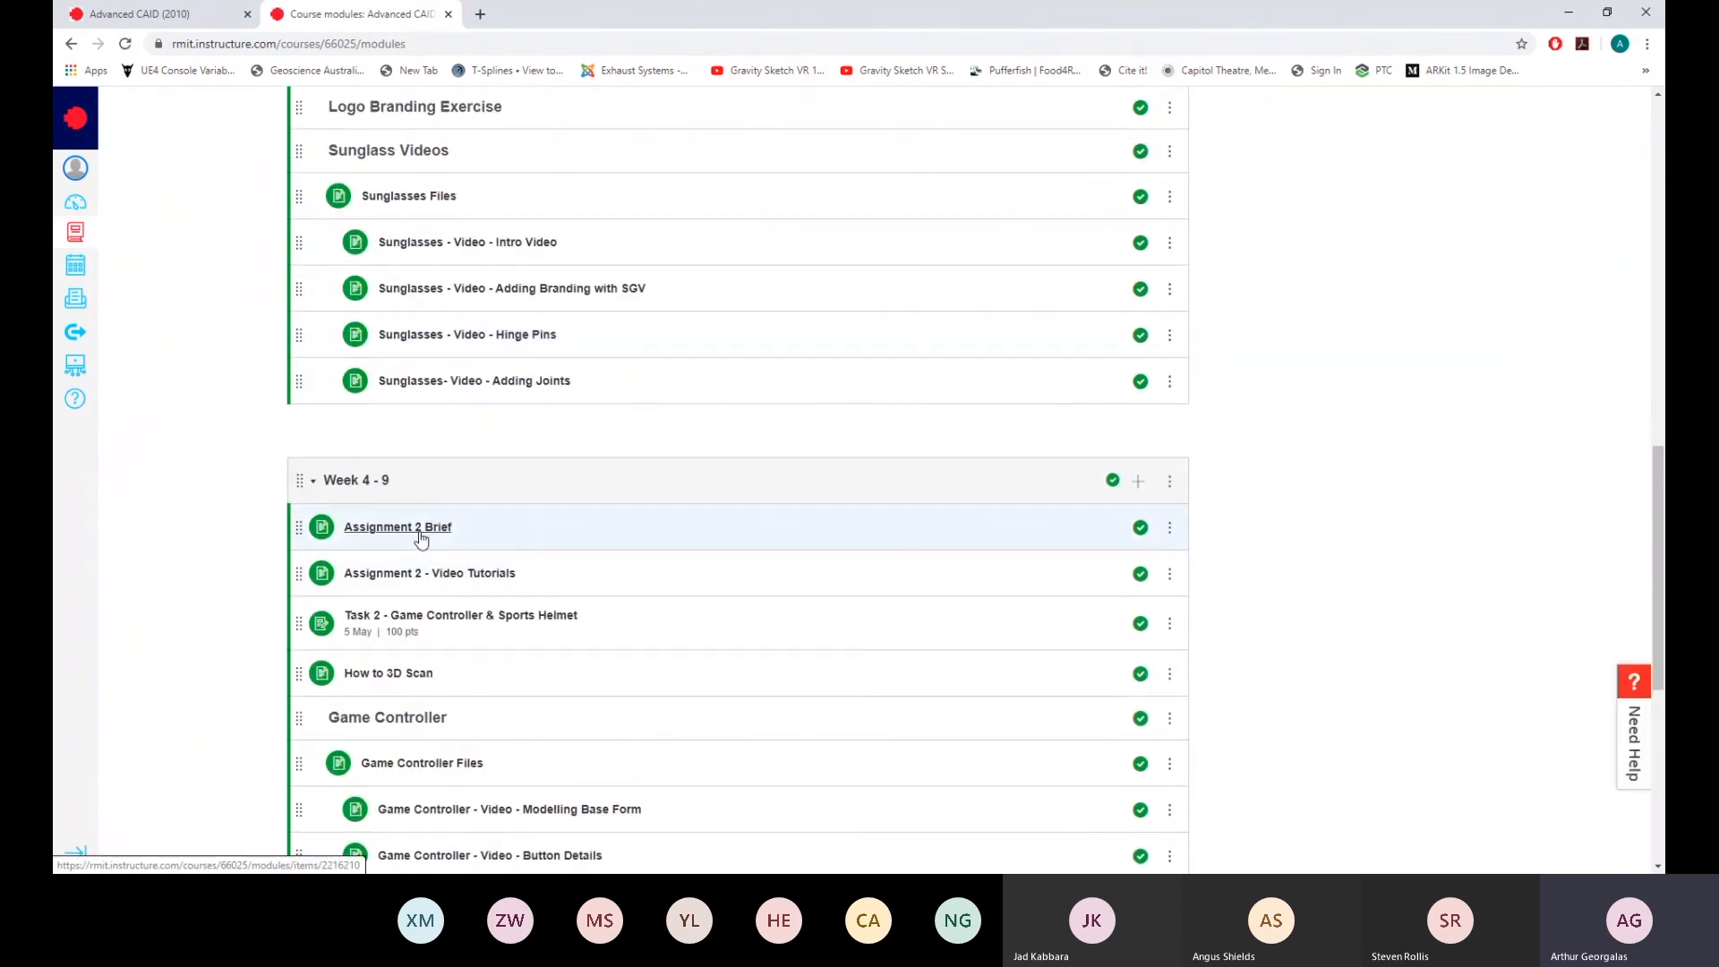
pyautogui.click(419, 530)
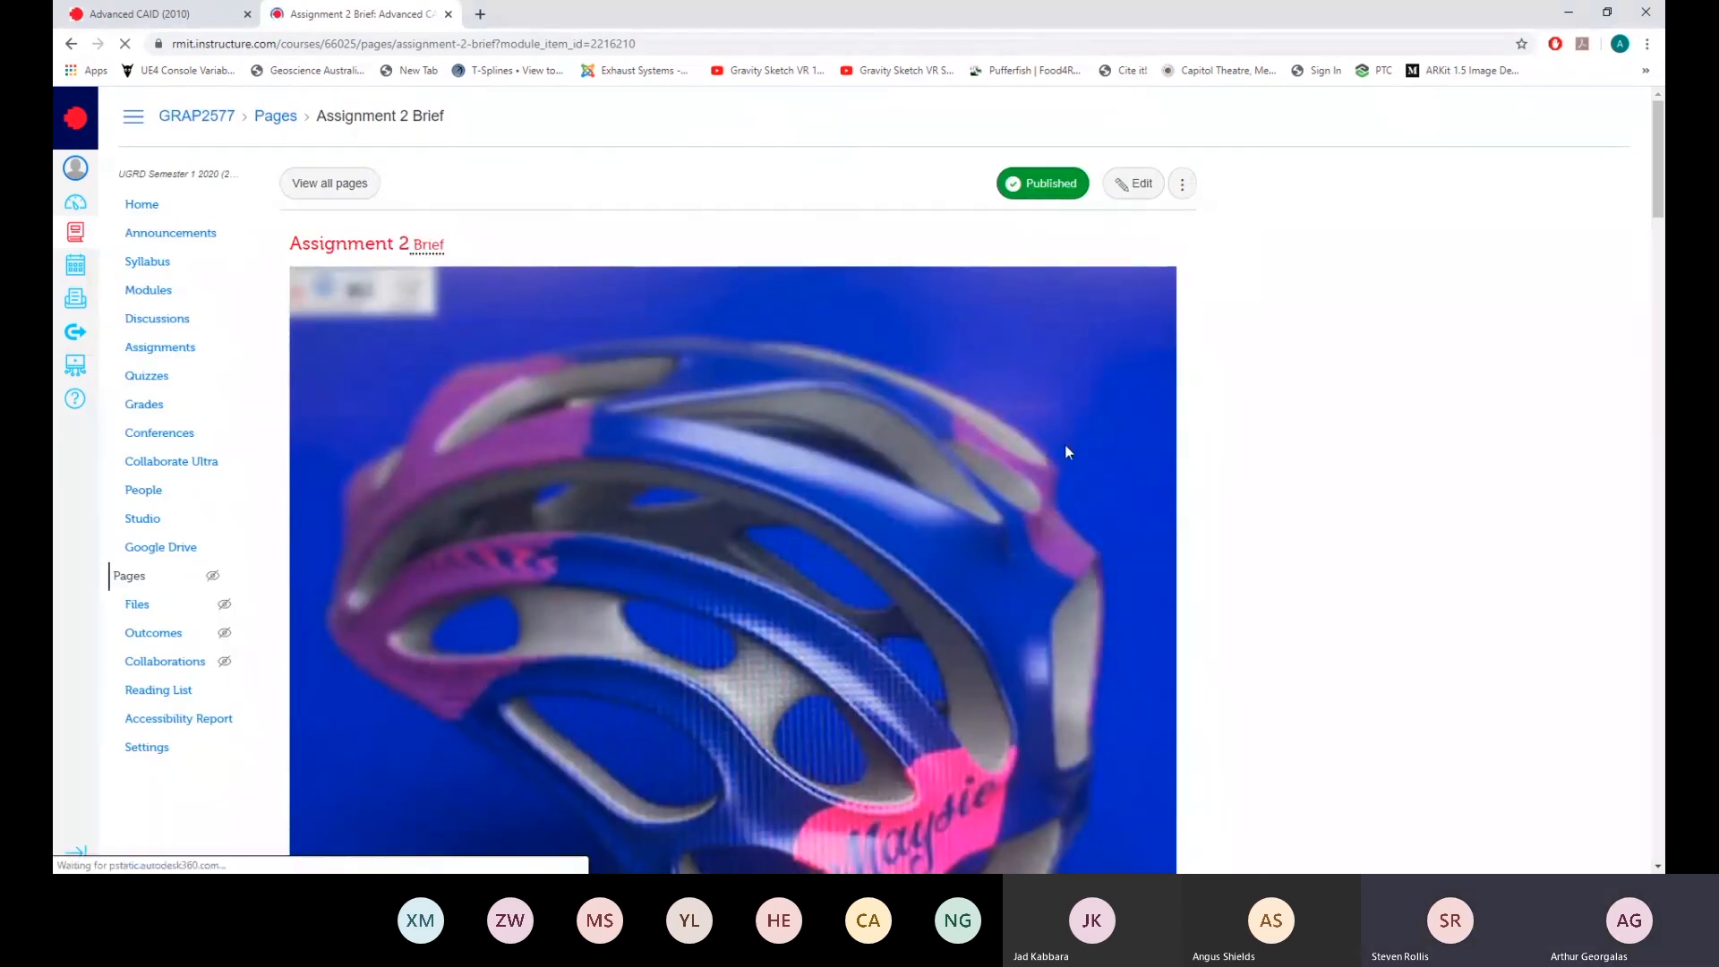
# Read the Task 2 introduction and the Game Controller description and assessment criteria in the brief
pyautogui.scroll(-1, 1066, 447)
pyautogui.scroll(-14, 1066, 451)
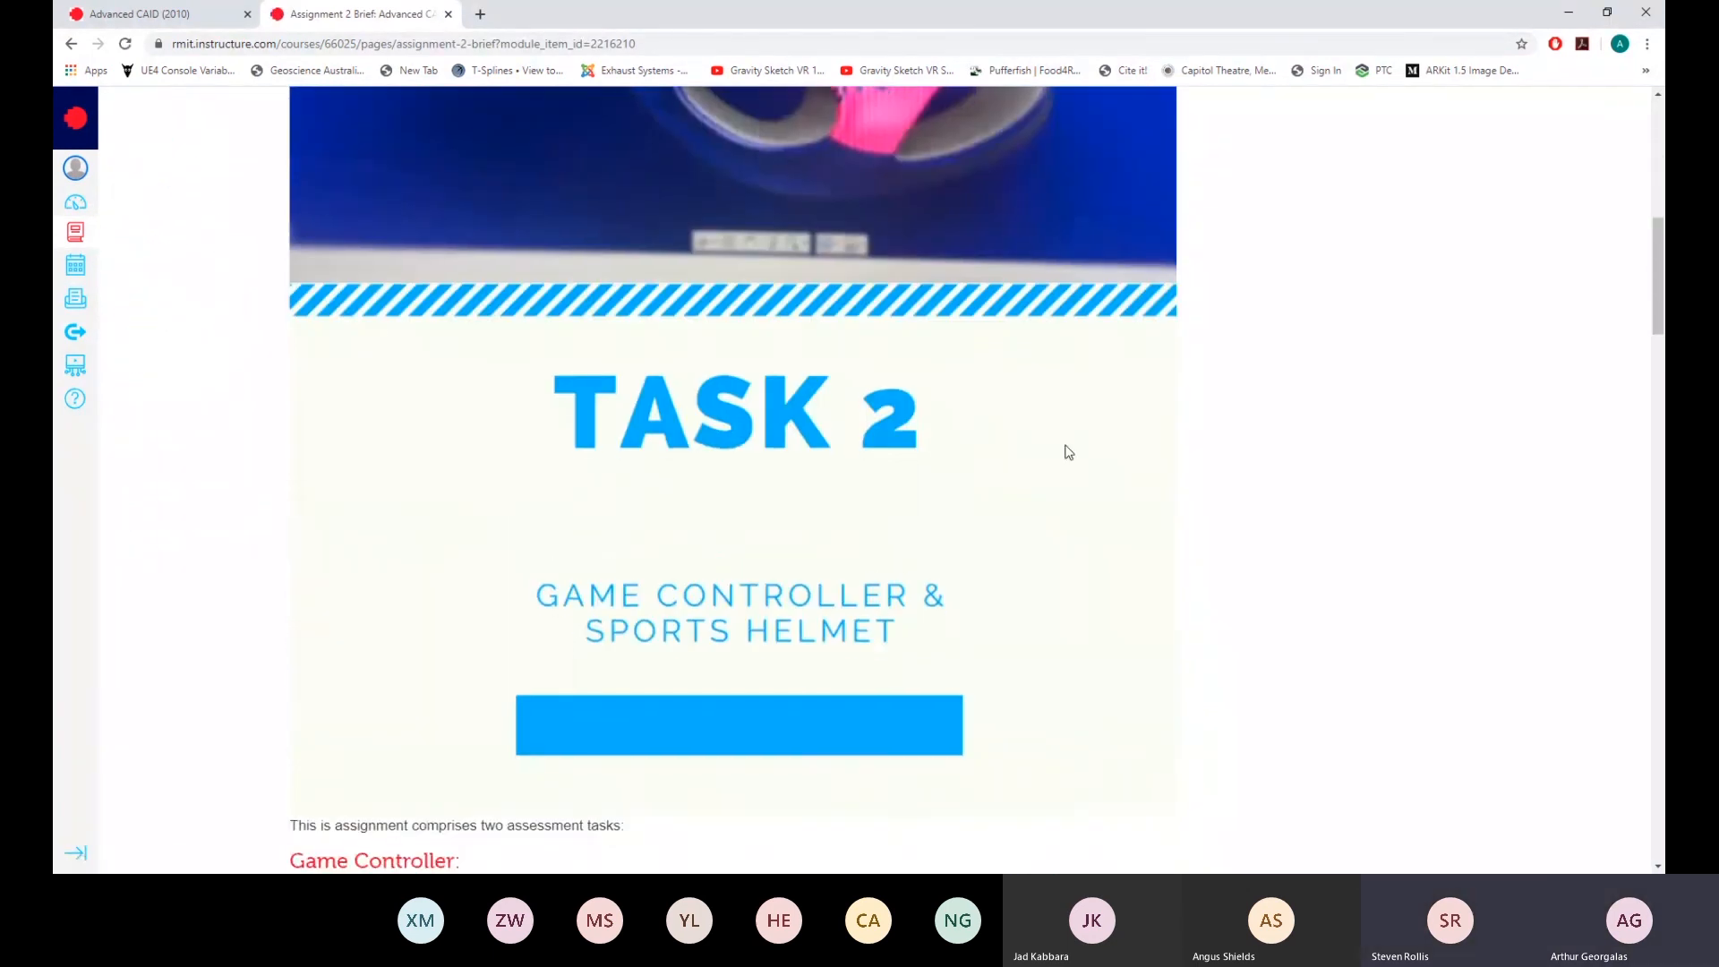
pyautogui.scroll(5, 1045, 452)
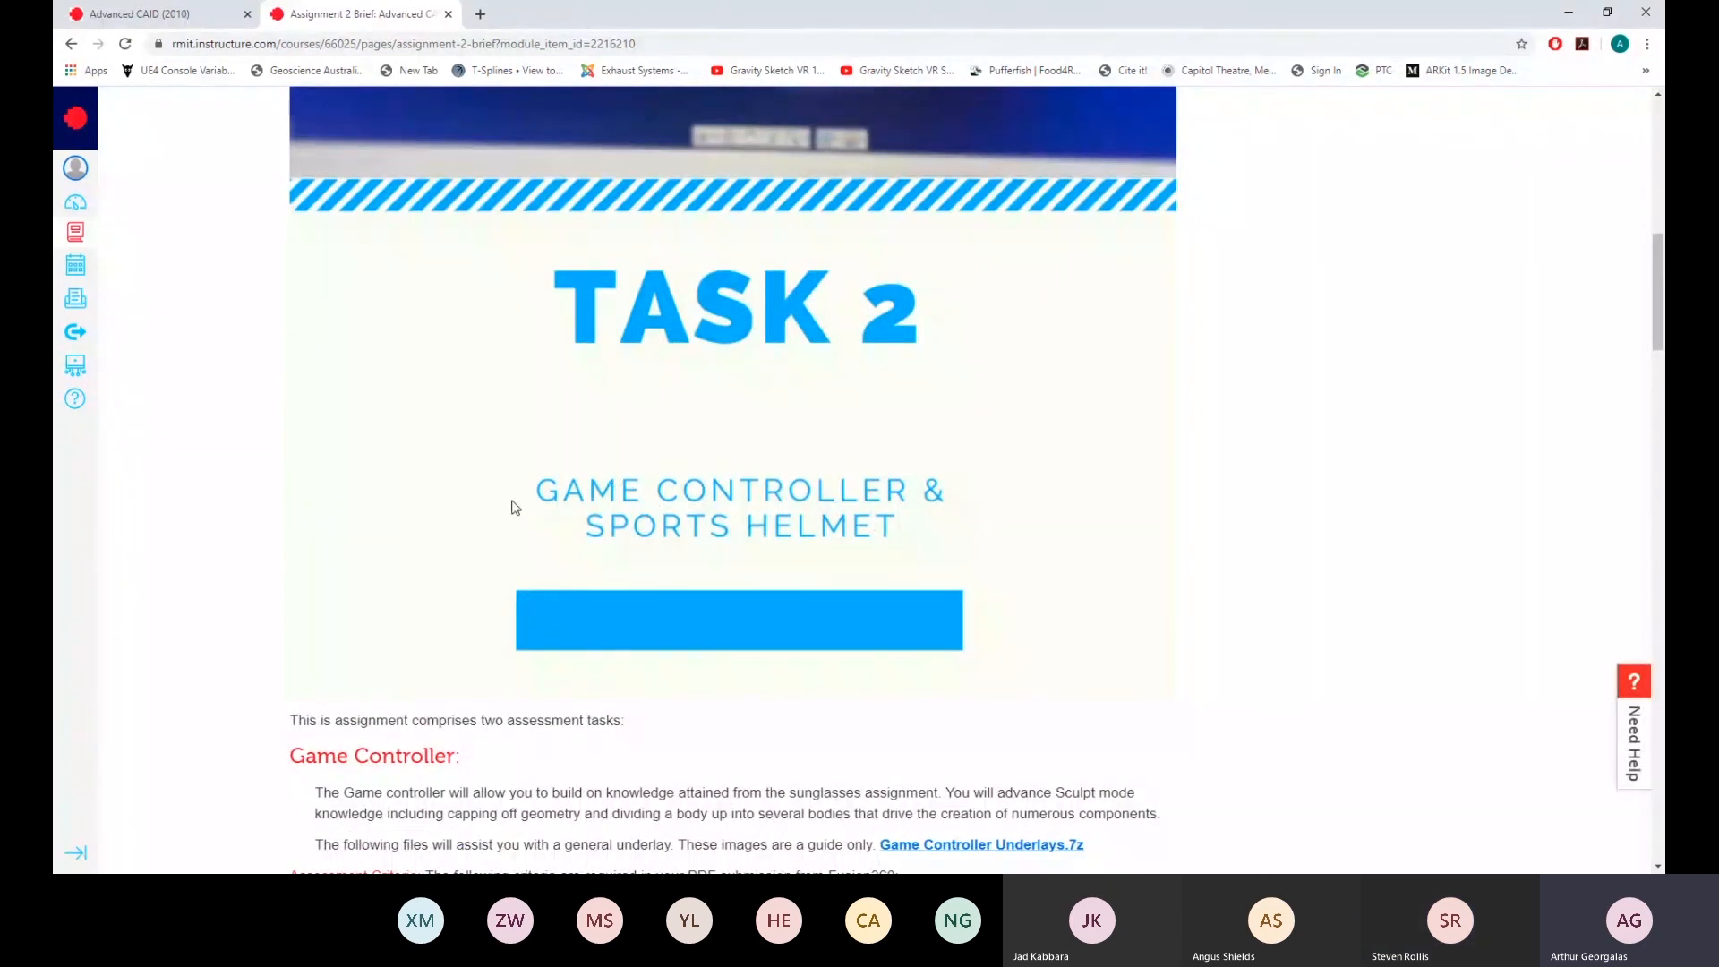
pyautogui.scroll(3, 518, 500)
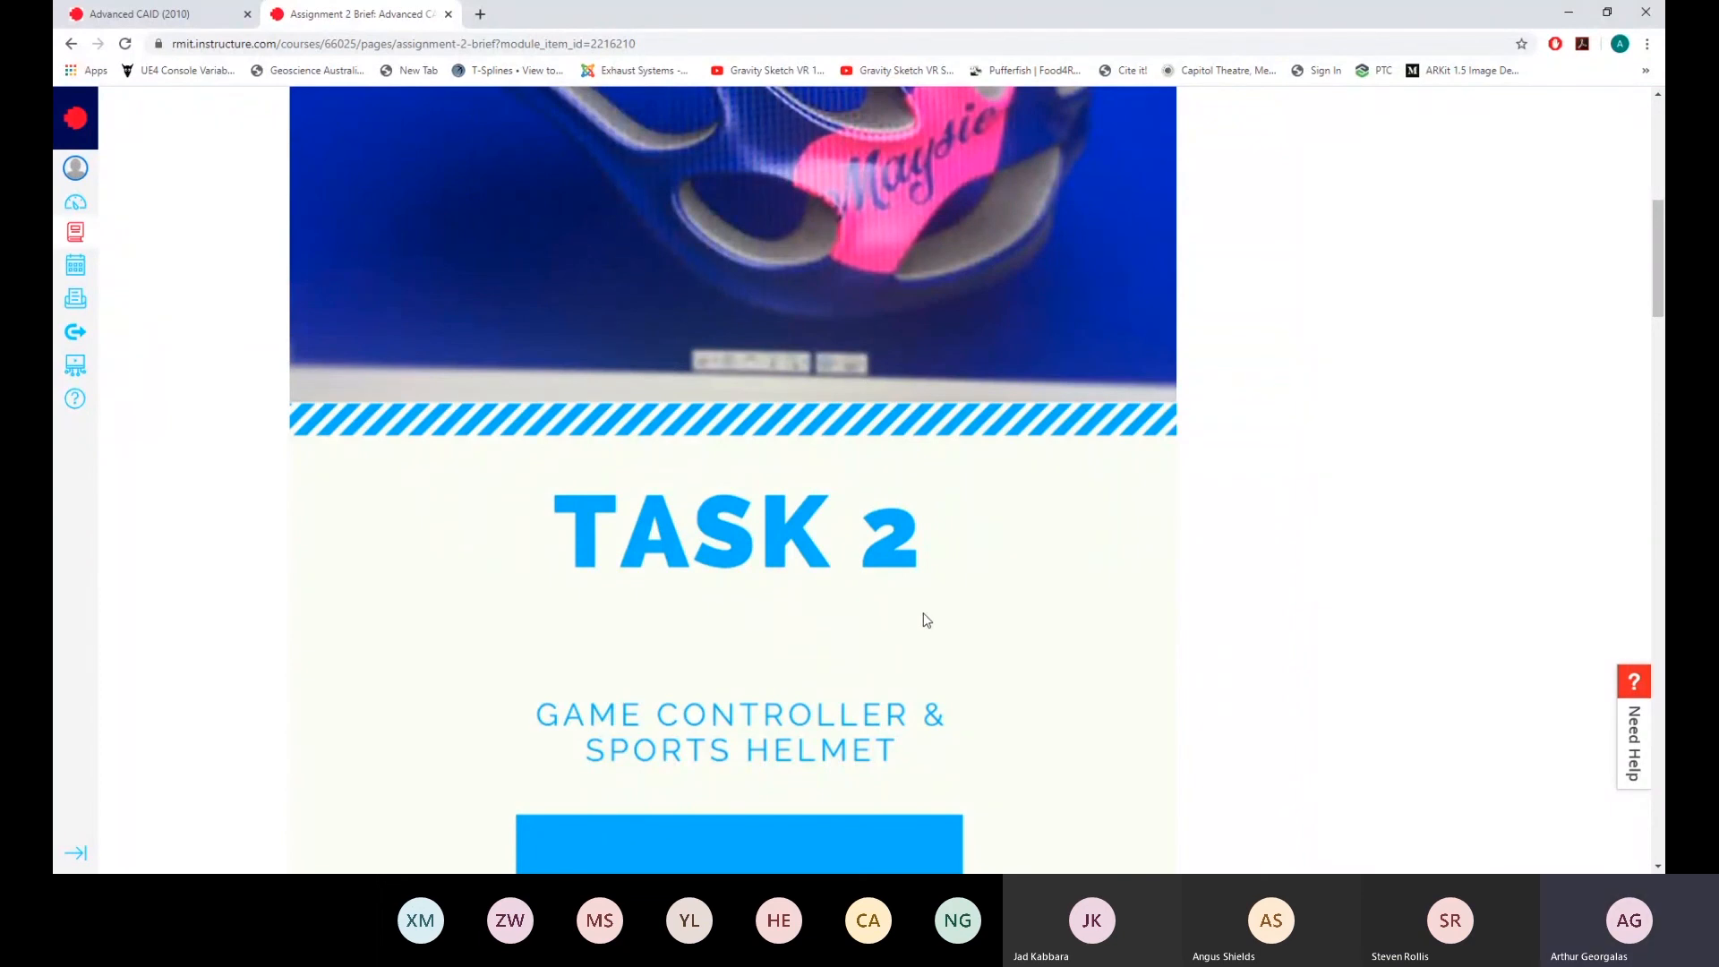
pyautogui.scroll(5, 924, 618)
pyautogui.scroll(-8, 924, 617)
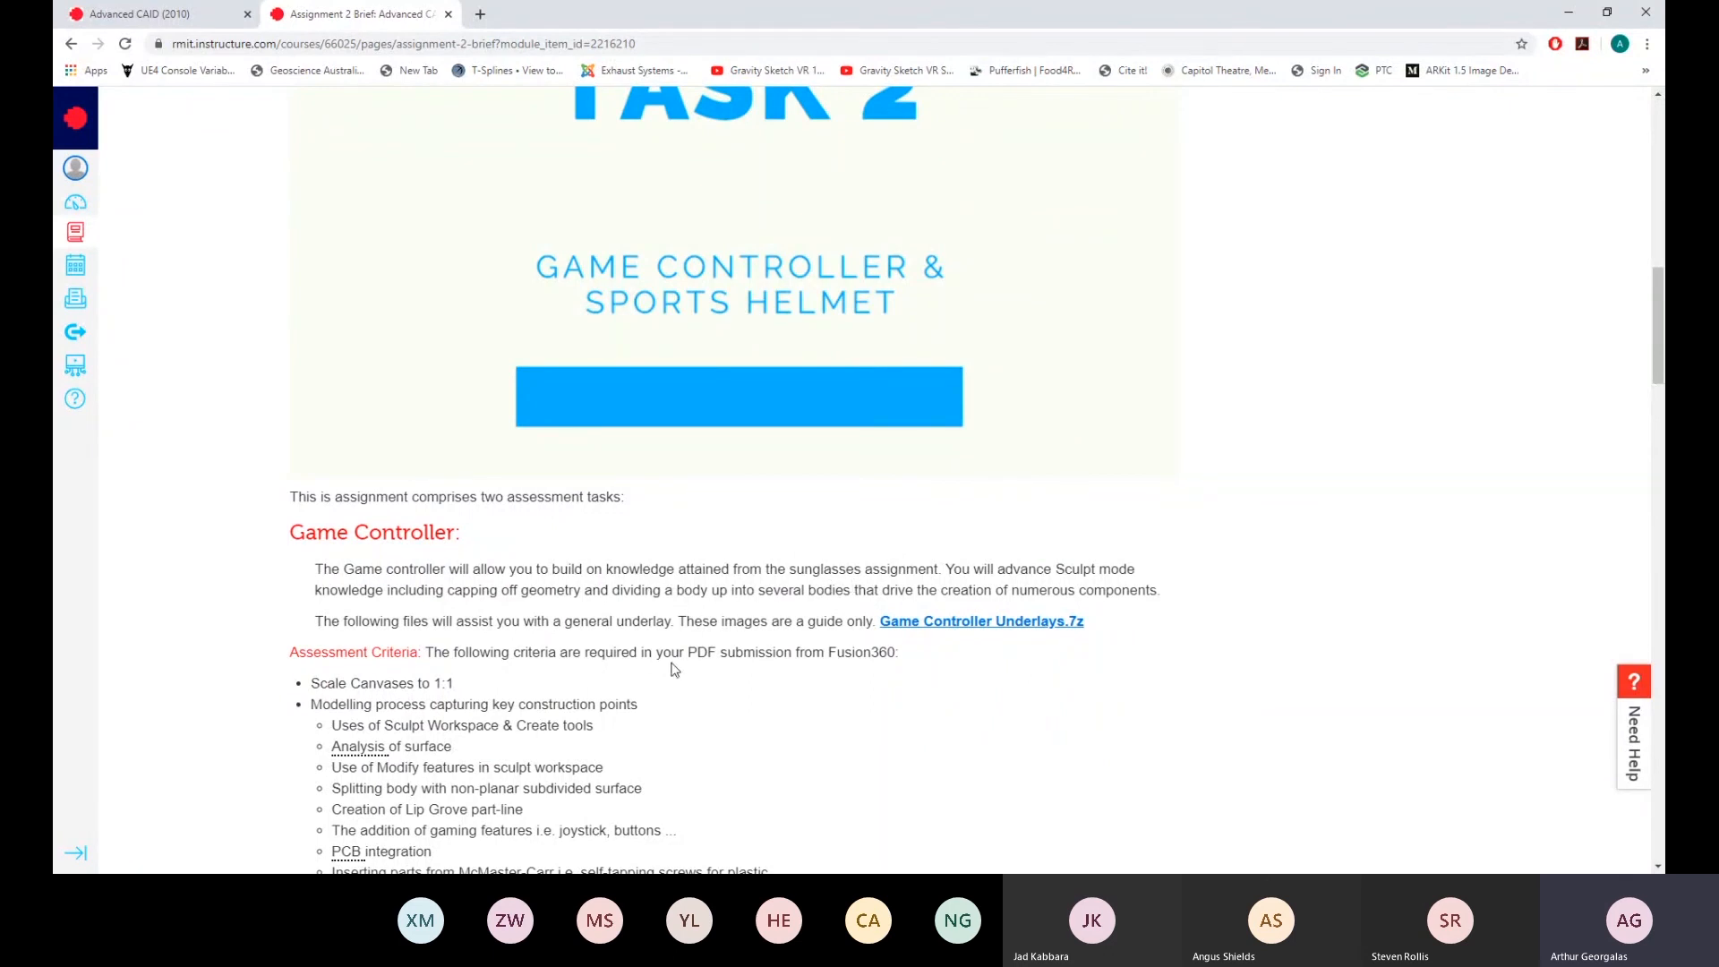
pyautogui.scroll(-1, 633, 639)
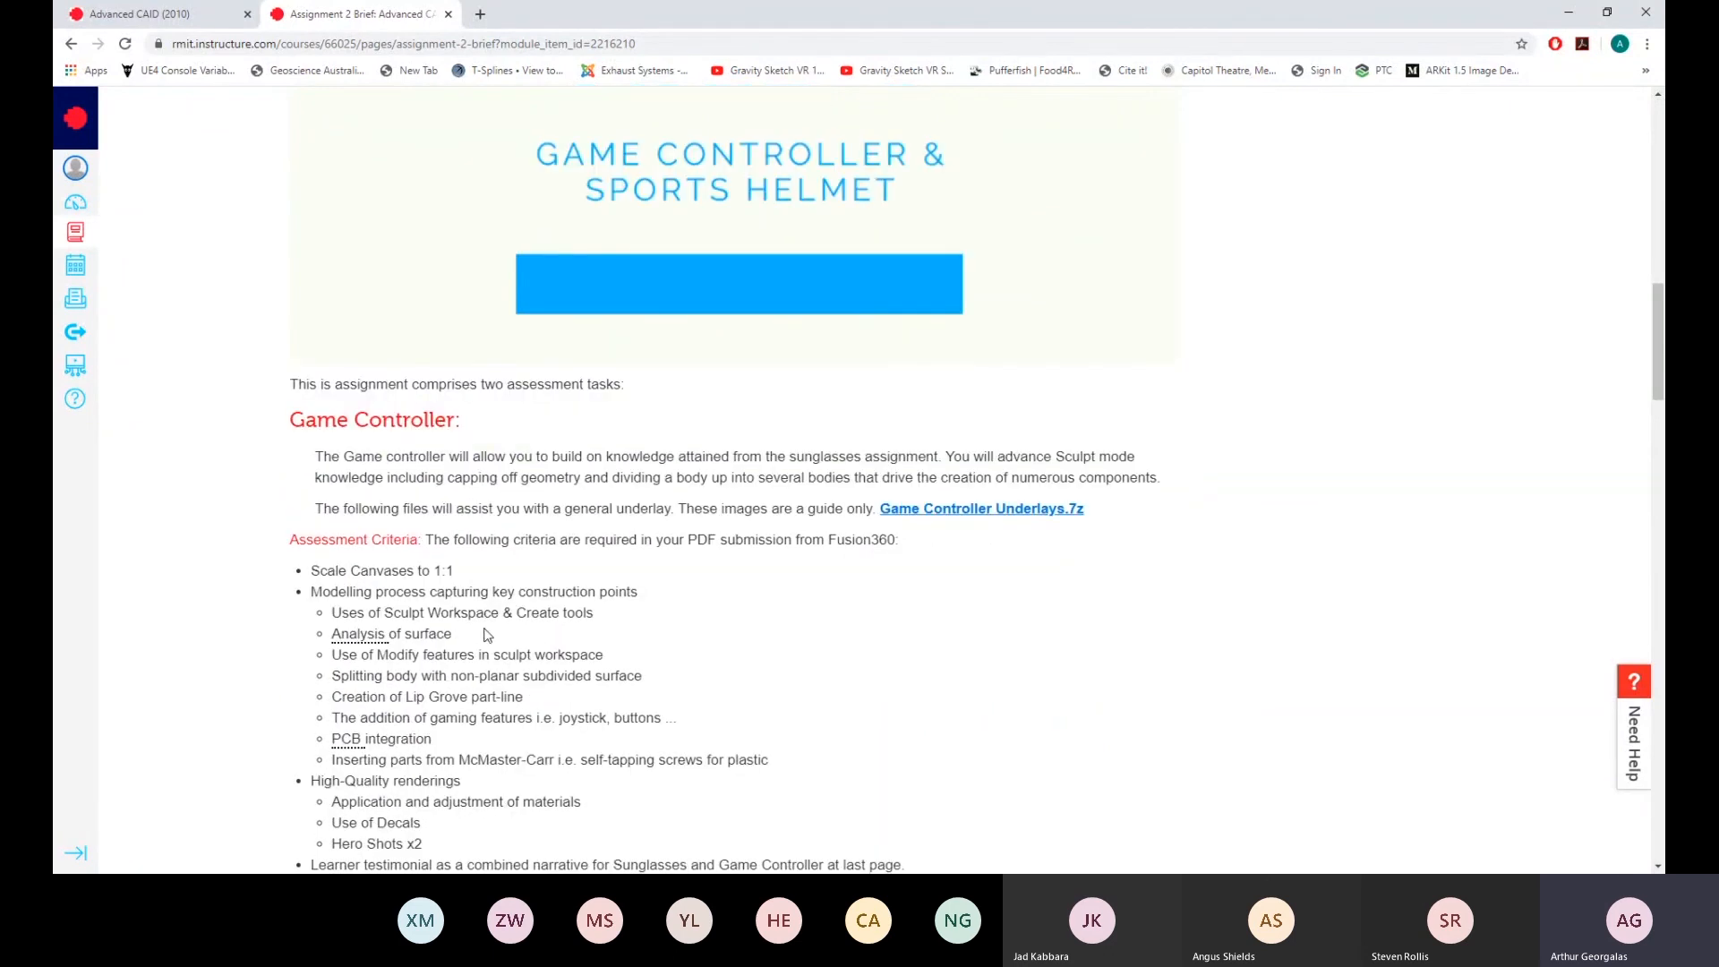
pyautogui.scroll(-1, 468, 631)
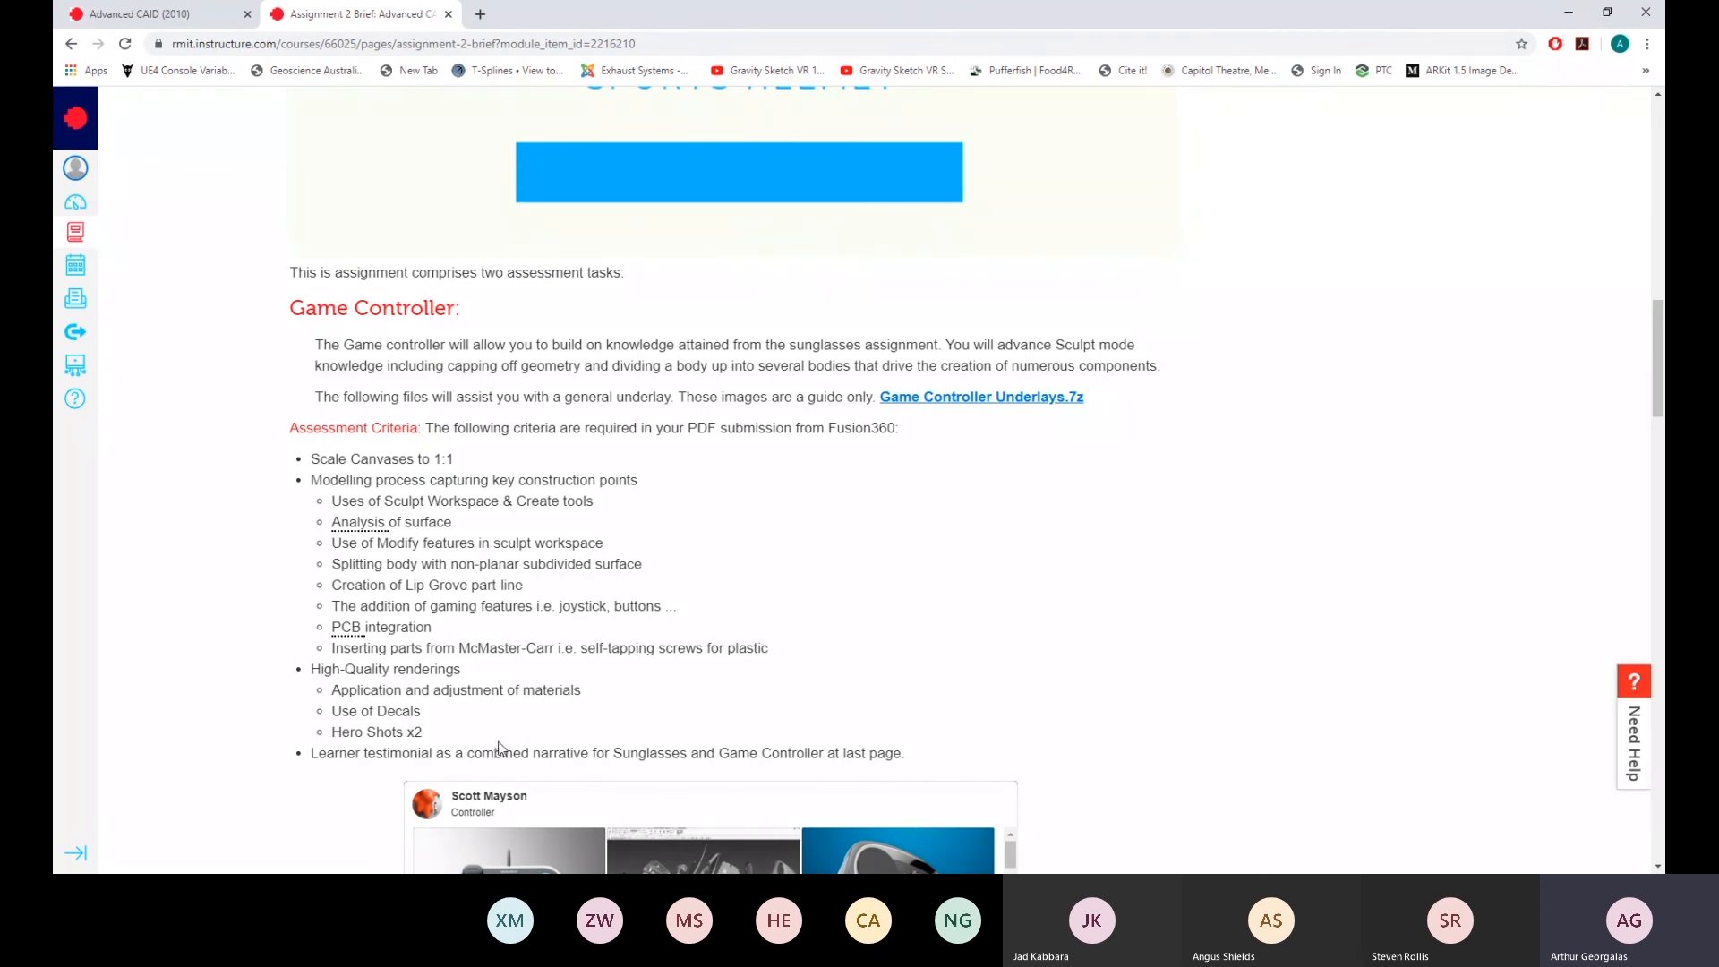
pyautogui.scroll(-1, 313, 659)
pyautogui.scroll(-4, 313, 665)
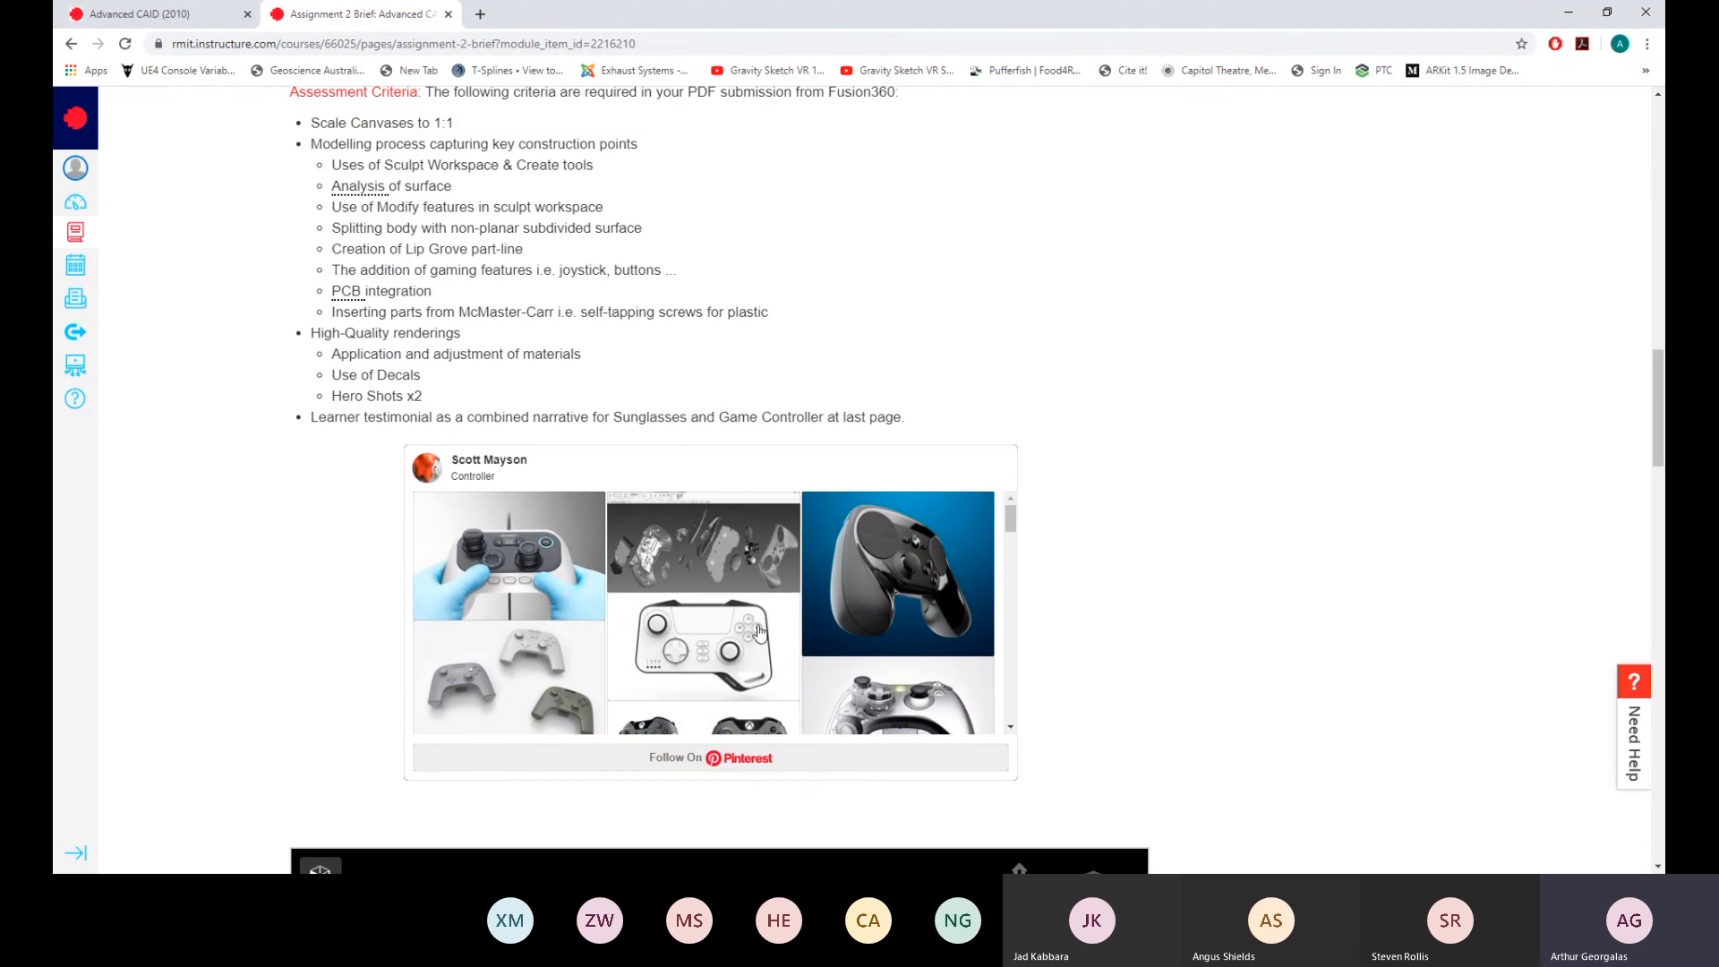
# Browse the reference images in the embedded Pinterest Controller board
pyautogui.scroll(-5, 809, 574)
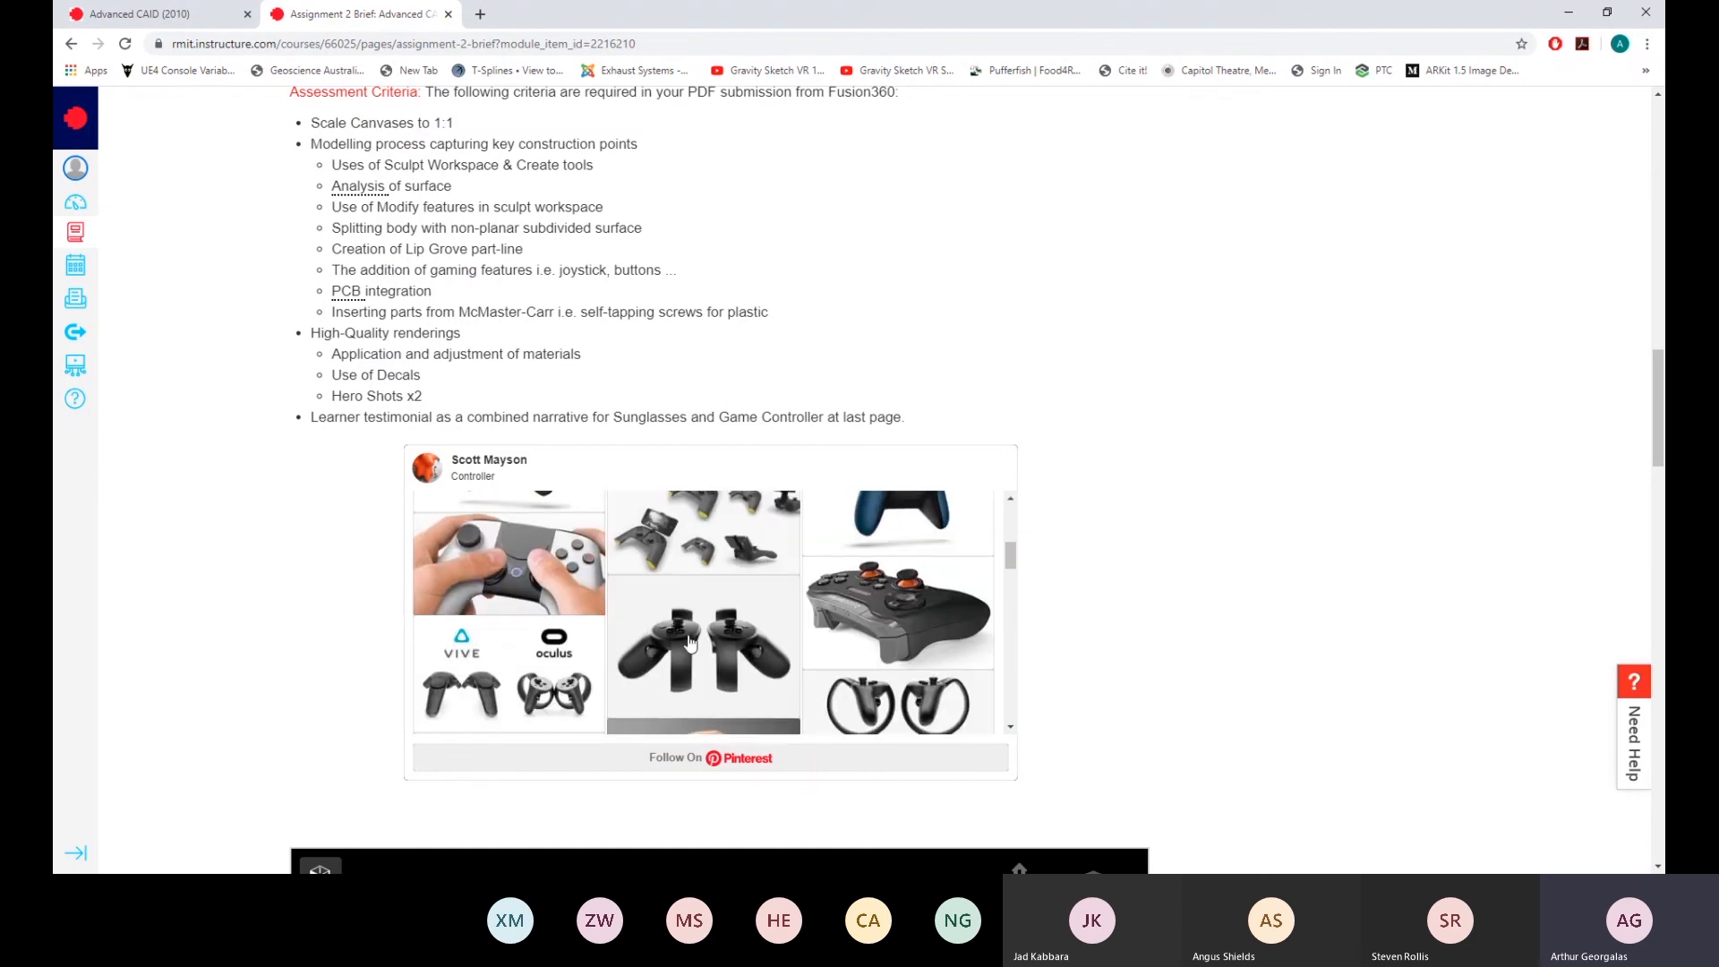
pyautogui.scroll(-1, 685, 640)
pyautogui.scroll(-1, 659, 628)
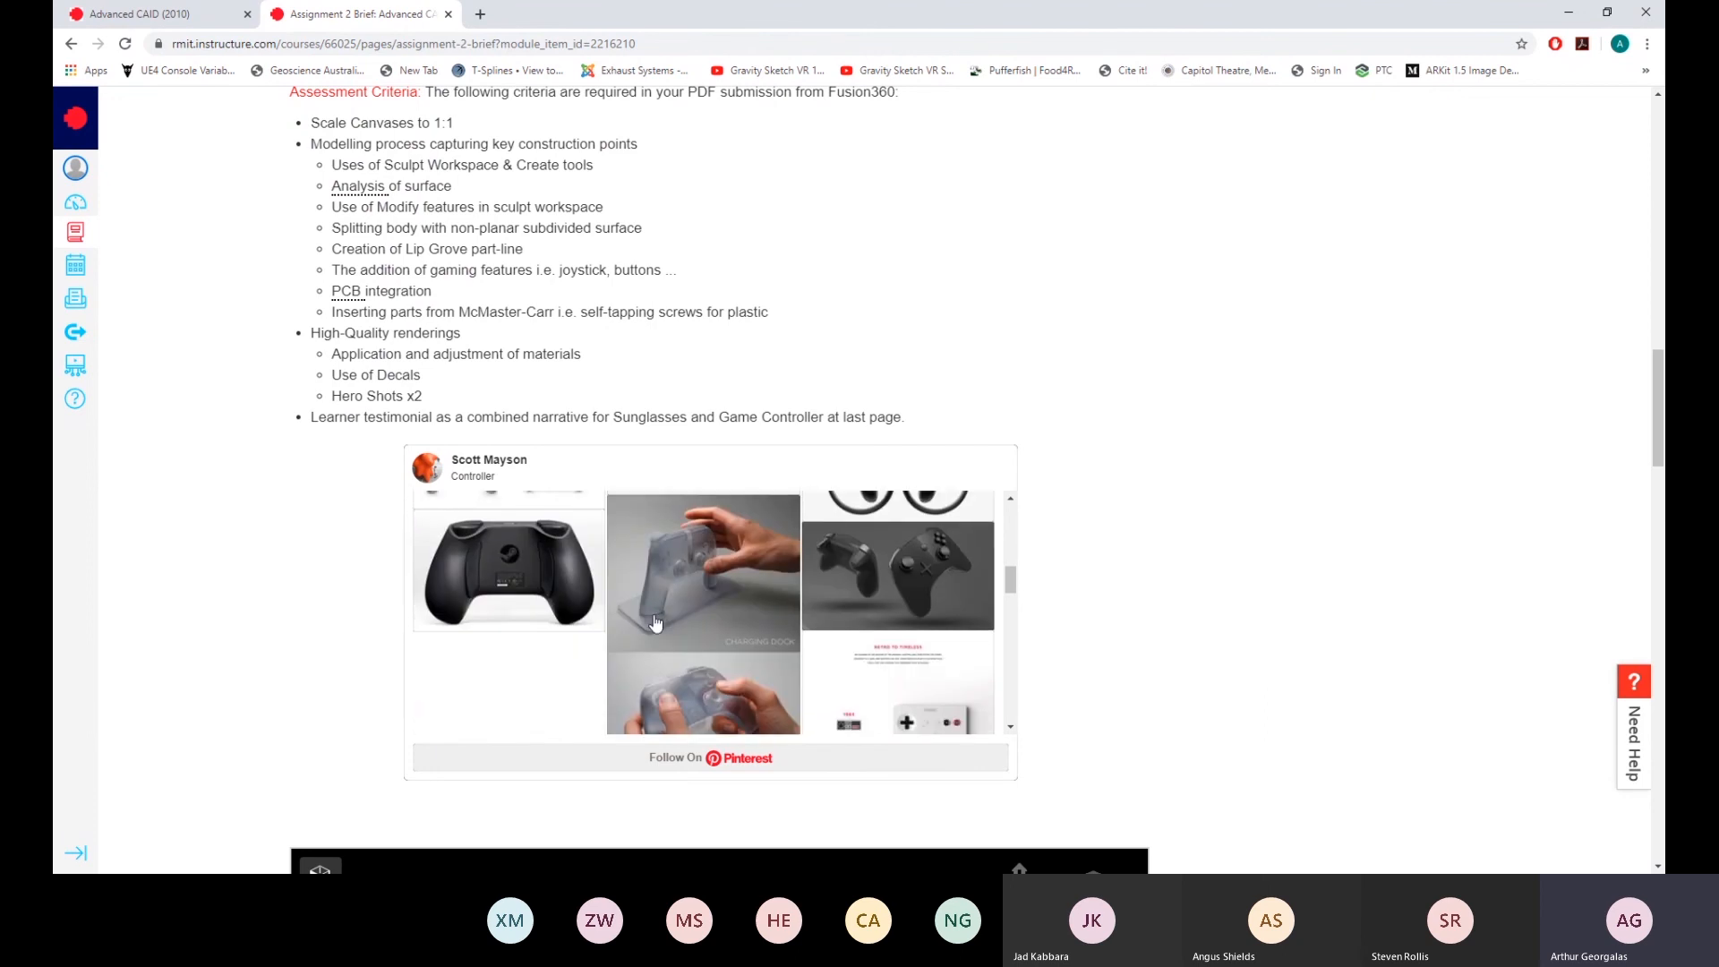
pyautogui.scroll(-2, 674, 599)
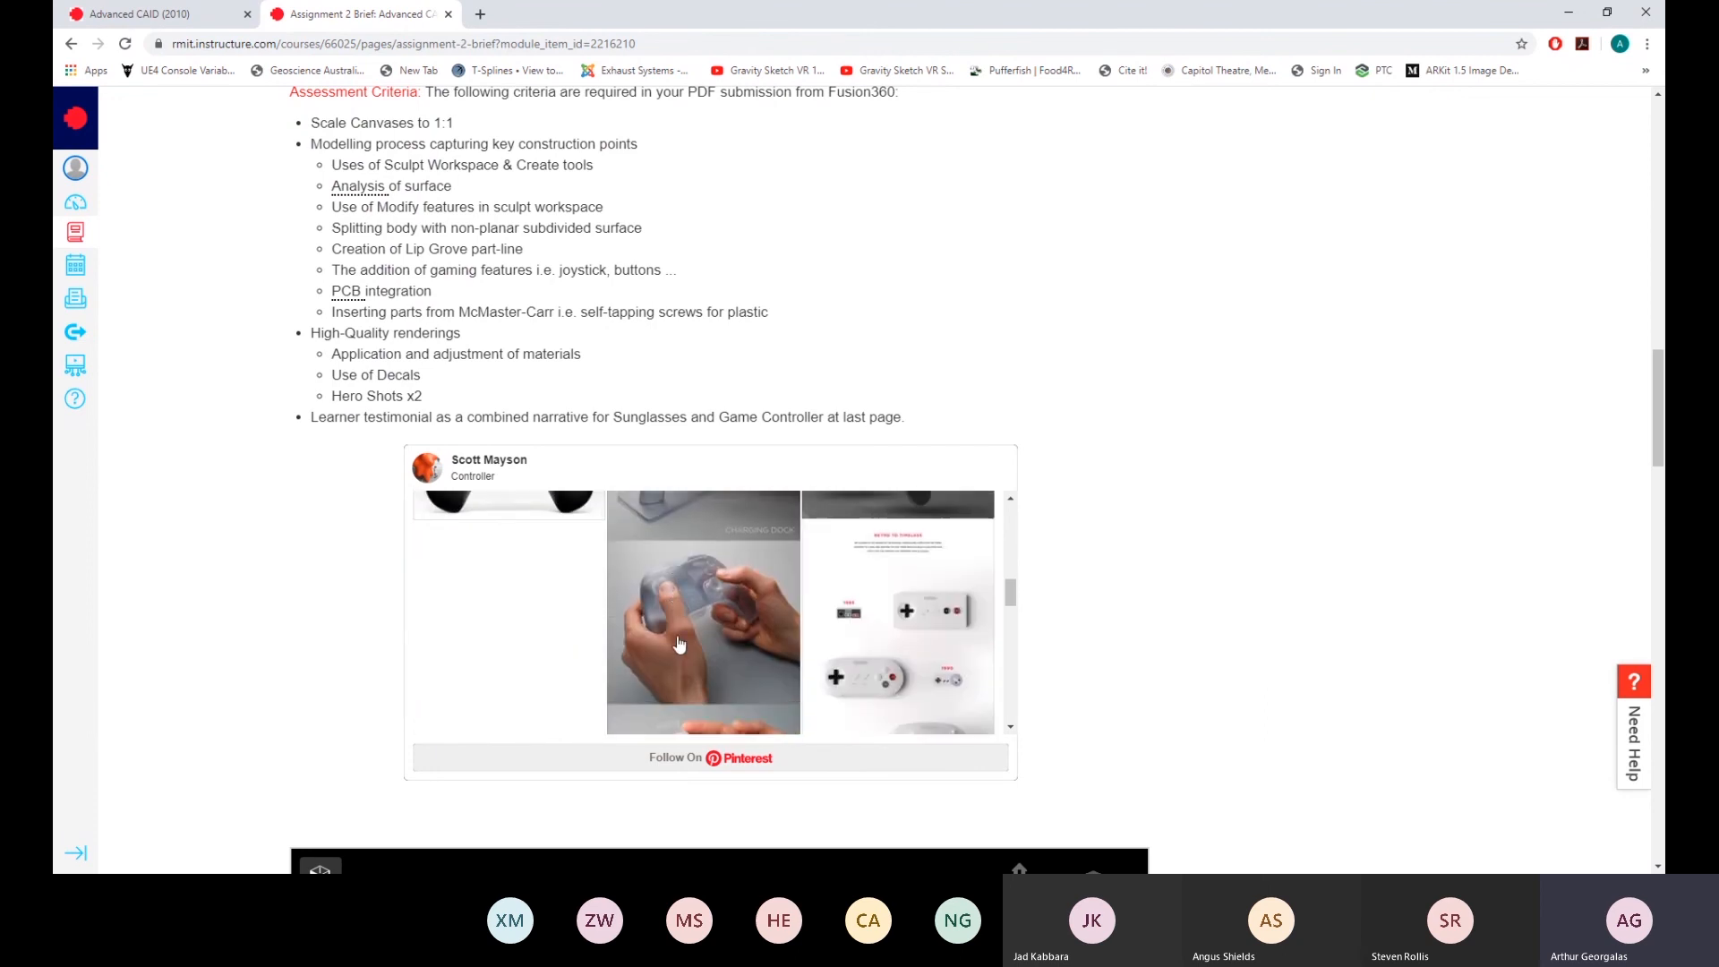
pyautogui.scroll(-2, 685, 649)
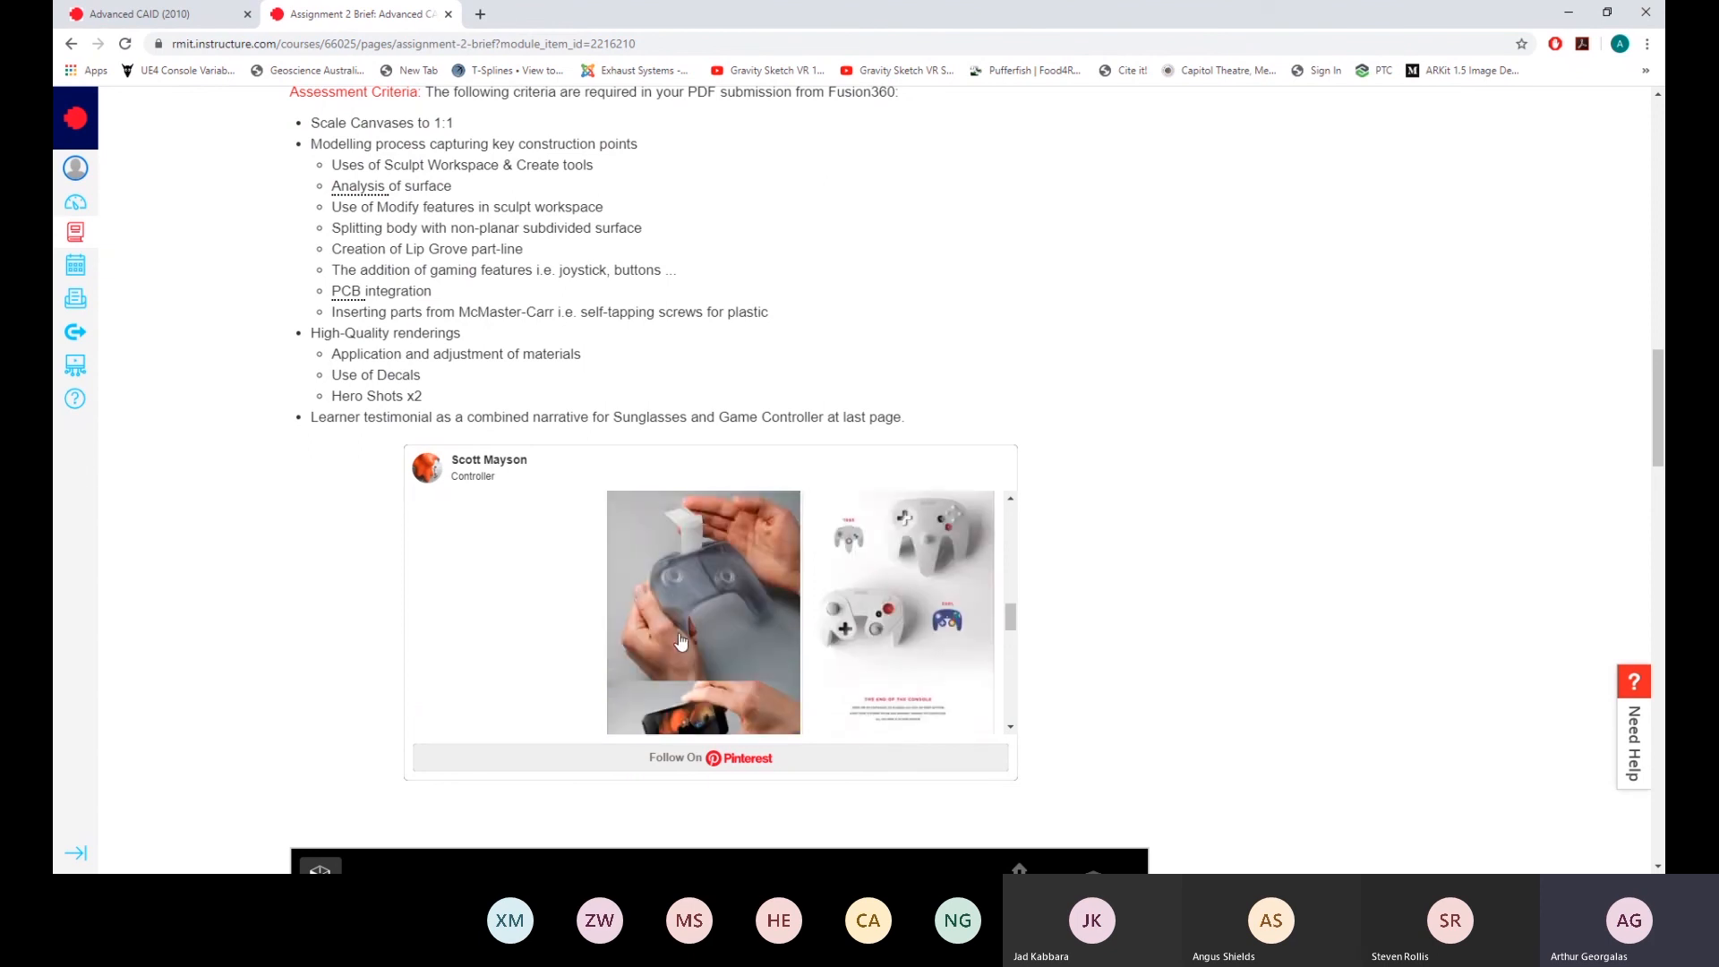
pyautogui.scroll(2, 788, 612)
# Inspect the embedded 3D game controller model, examining its lettered buttons up close, selecting its body and viewing it from its side
pyautogui.scroll(-5, 1085, 625)
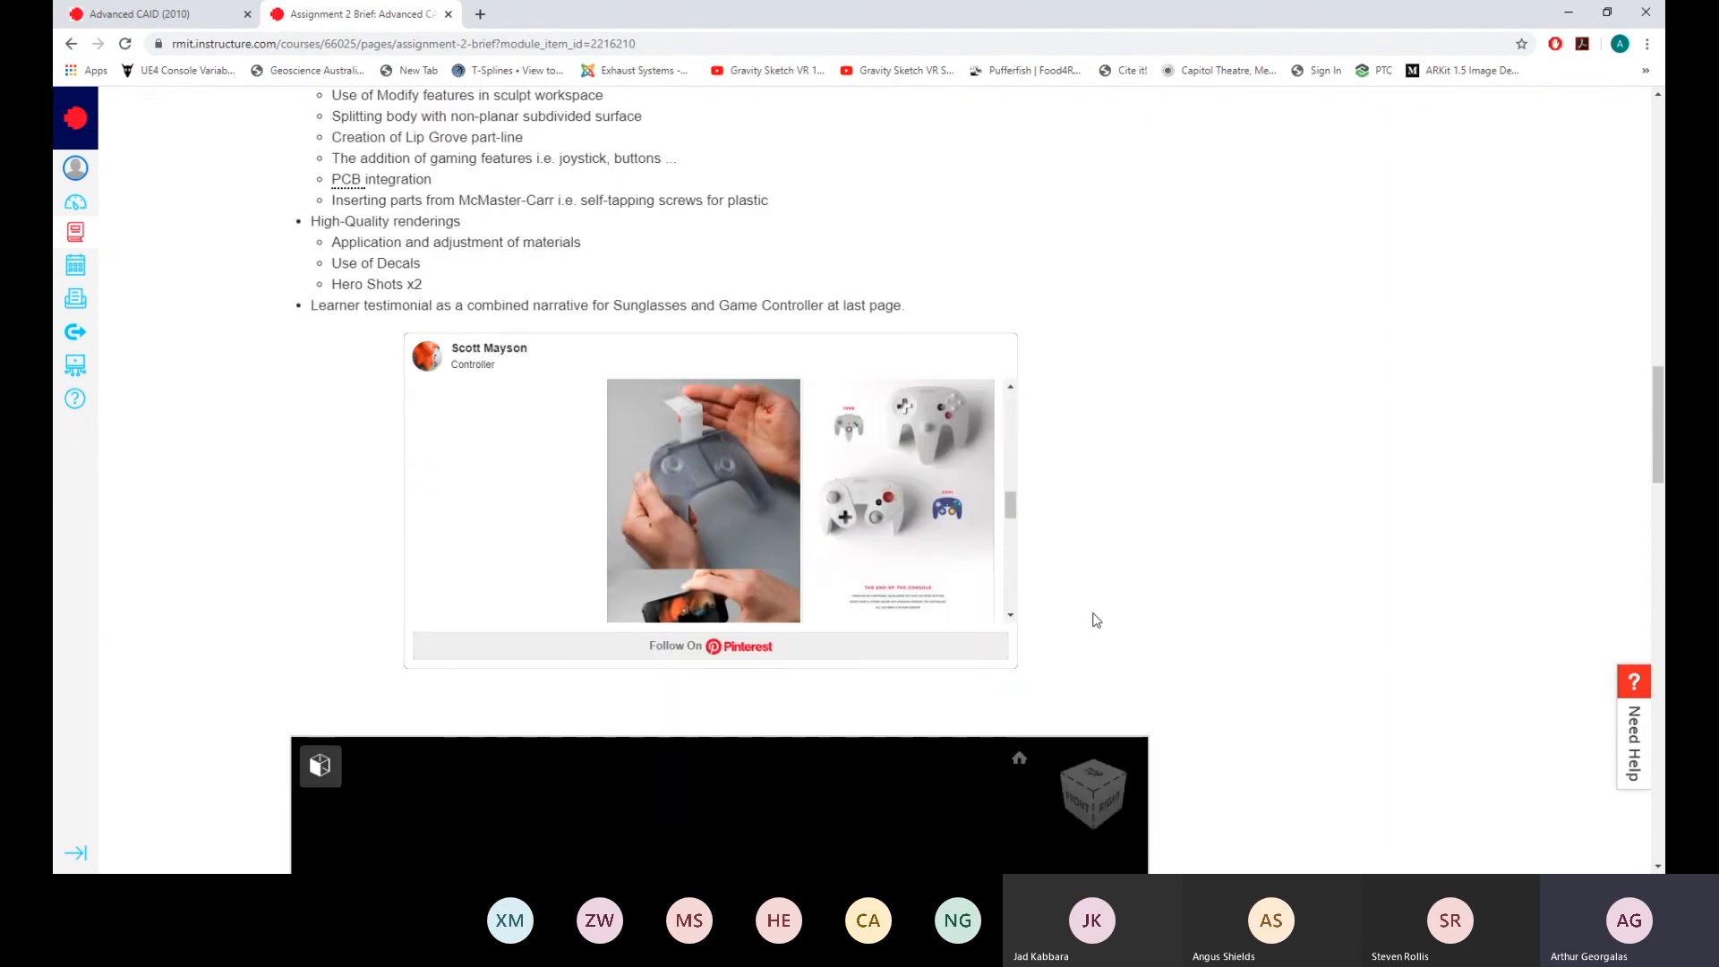
pyautogui.scroll(-4, 1208, 602)
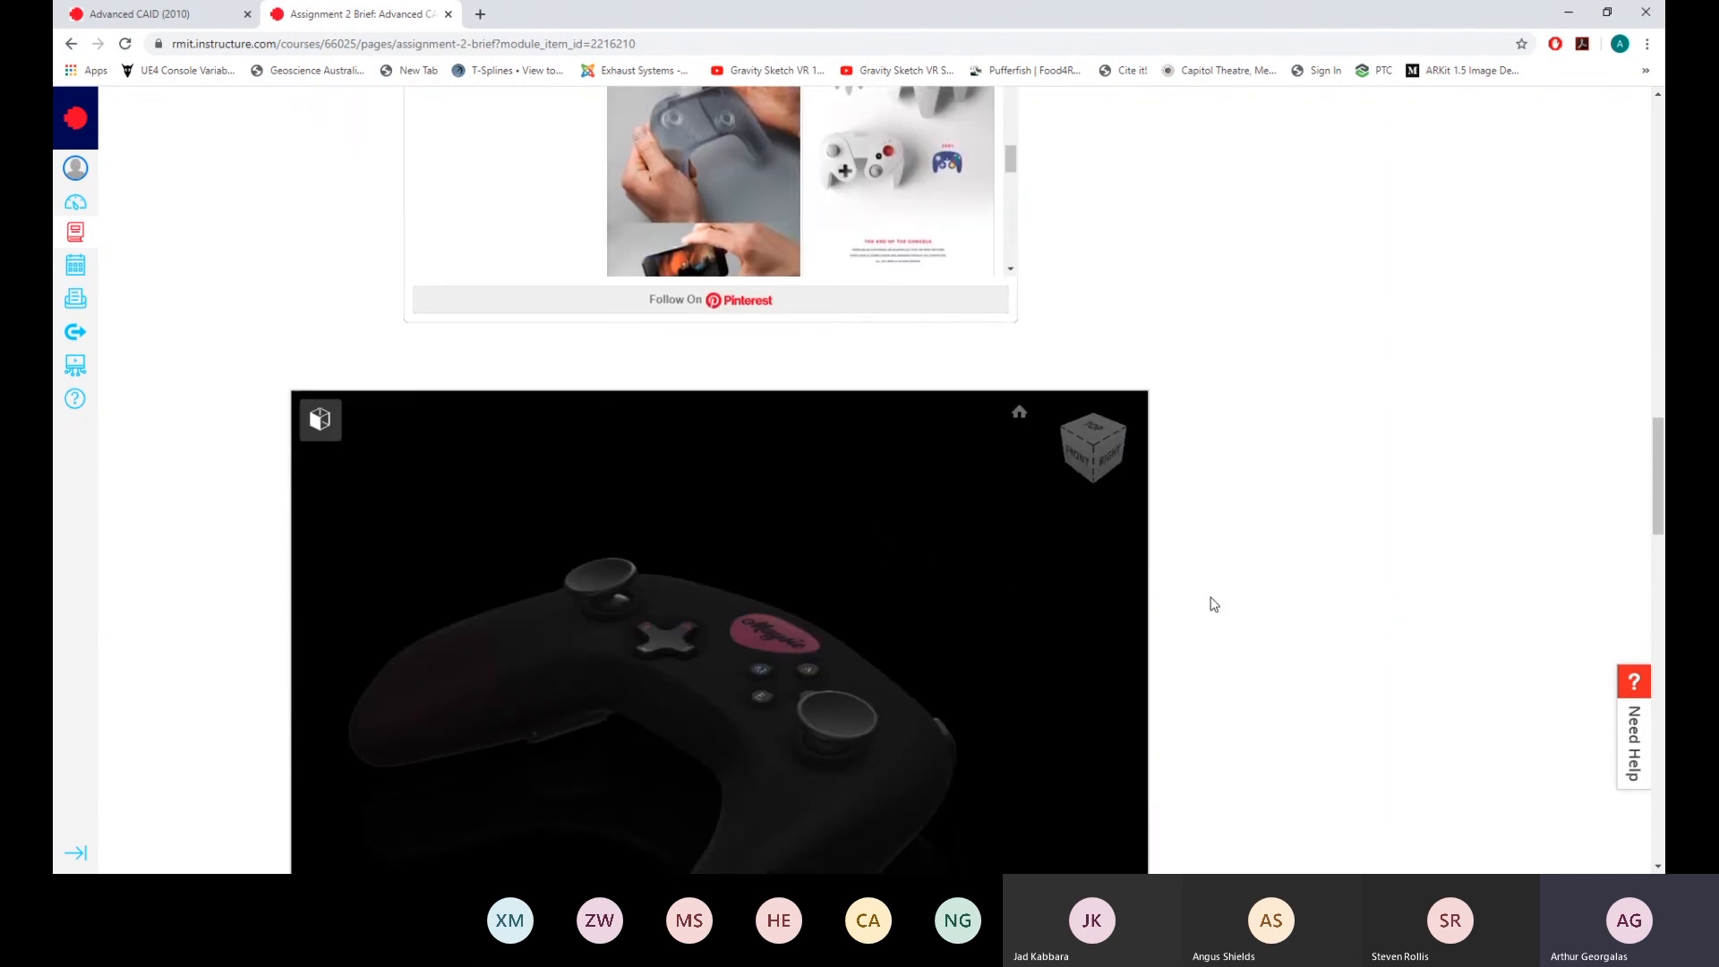
pyautogui.moveTo(817, 499); pyautogui.dragTo(795, 377)
pyautogui.scroll(-4, 748, 319)
pyautogui.scroll(-5, 697, 343)
pyautogui.moveTo(714, 311); pyautogui.dragTo(636, 318)
pyautogui.scroll(-8, 752, 367)
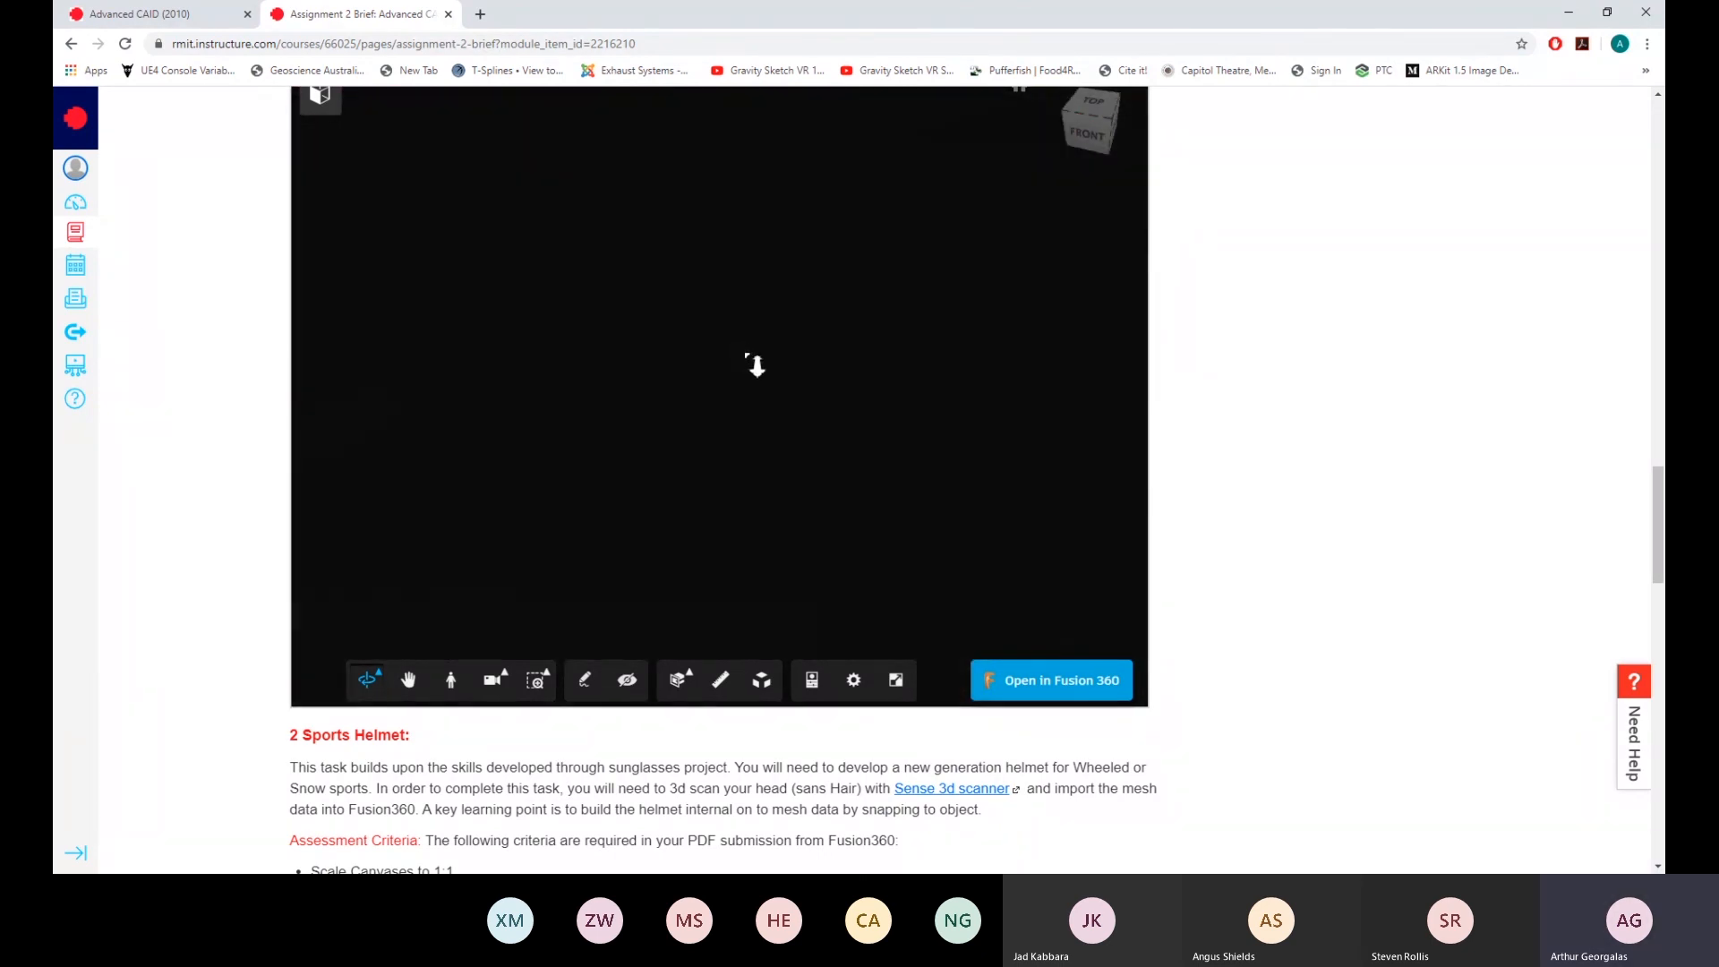
pyautogui.moveTo(844, 409); pyautogui.dragTo(945, 521, button='middle')
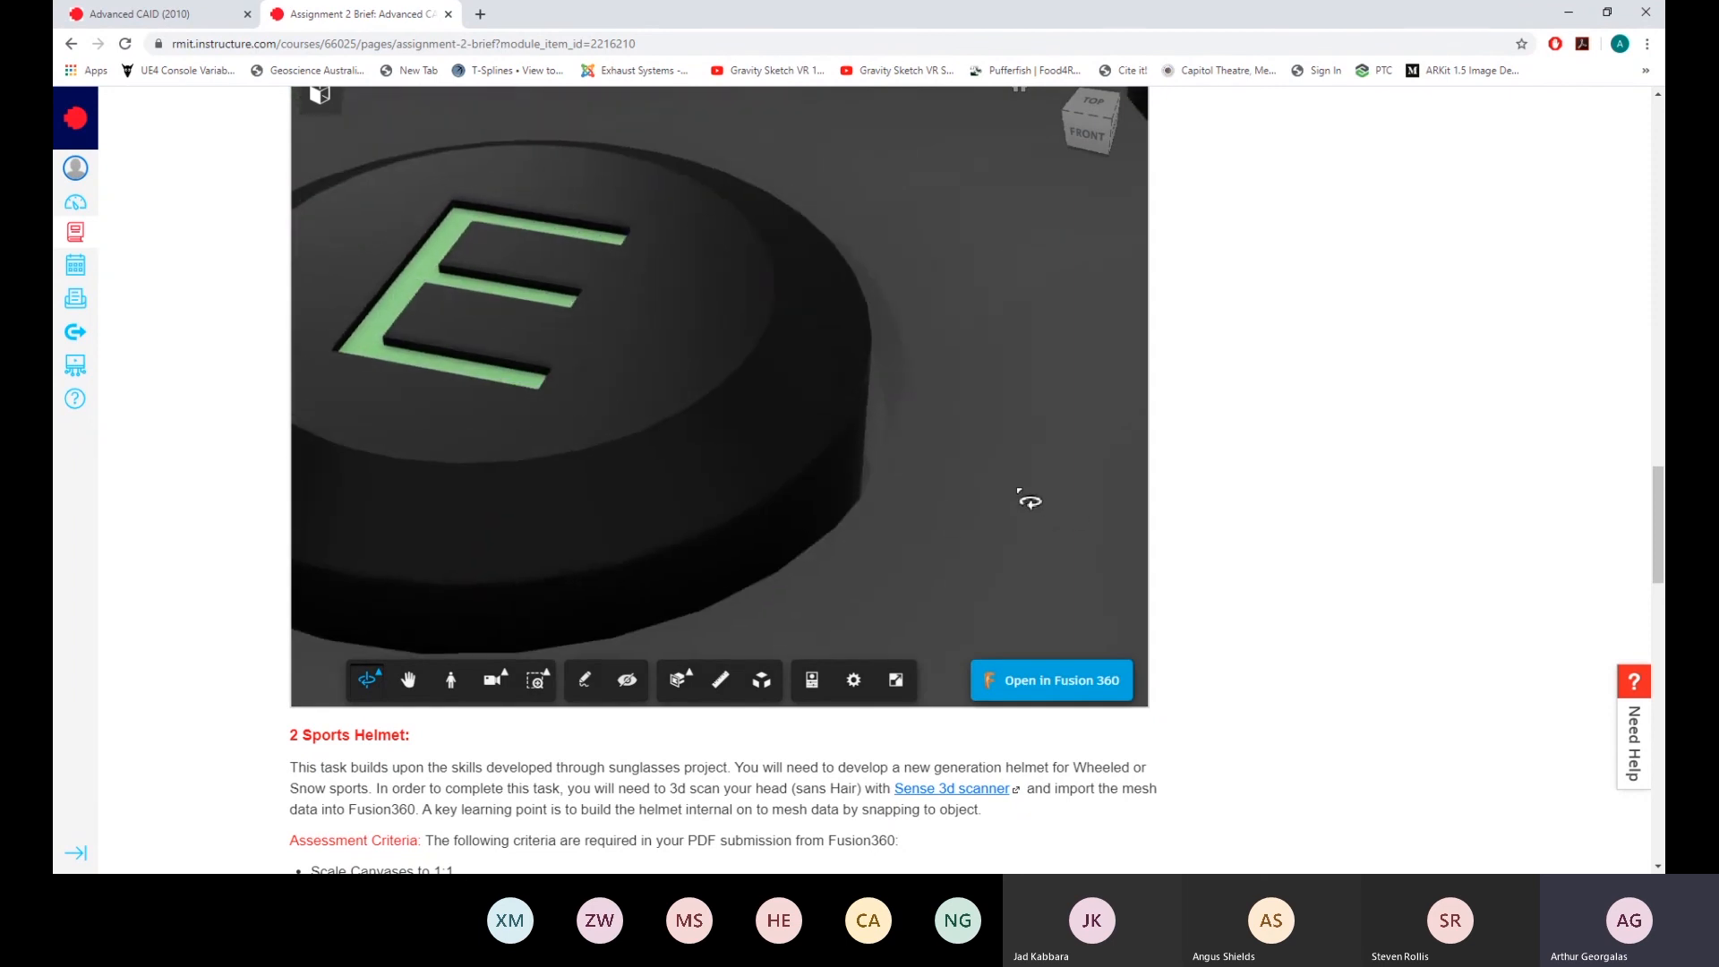
pyautogui.click(1019, 489)
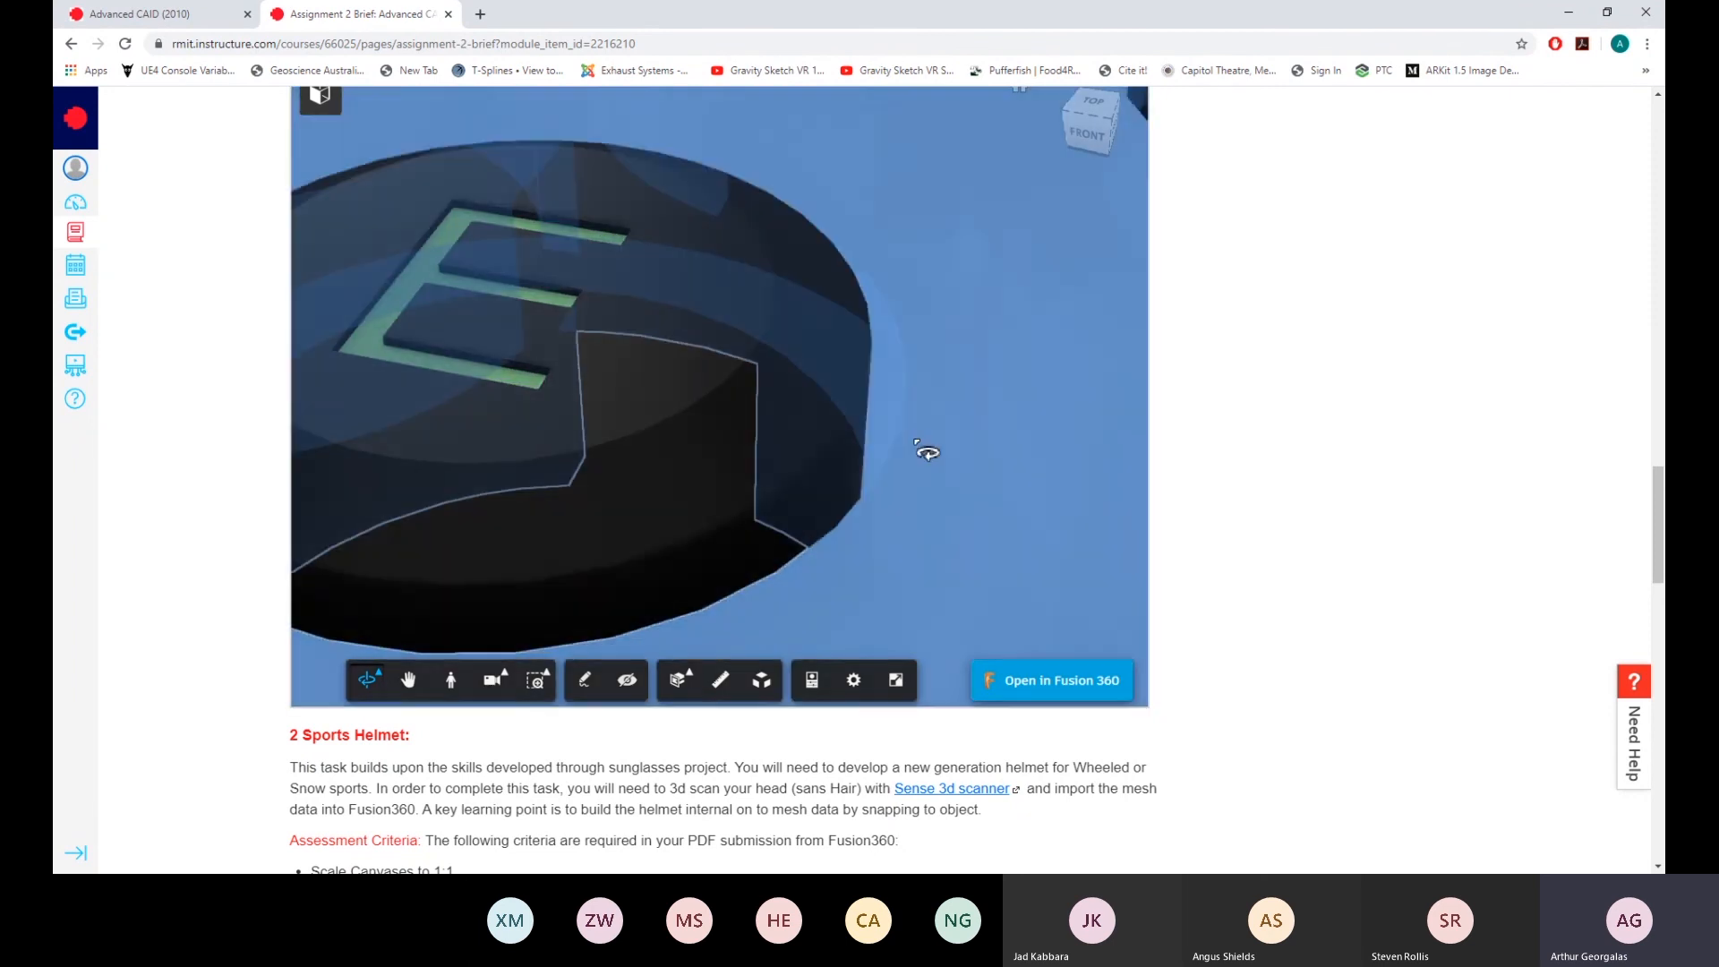
pyautogui.scroll(10, 931, 461)
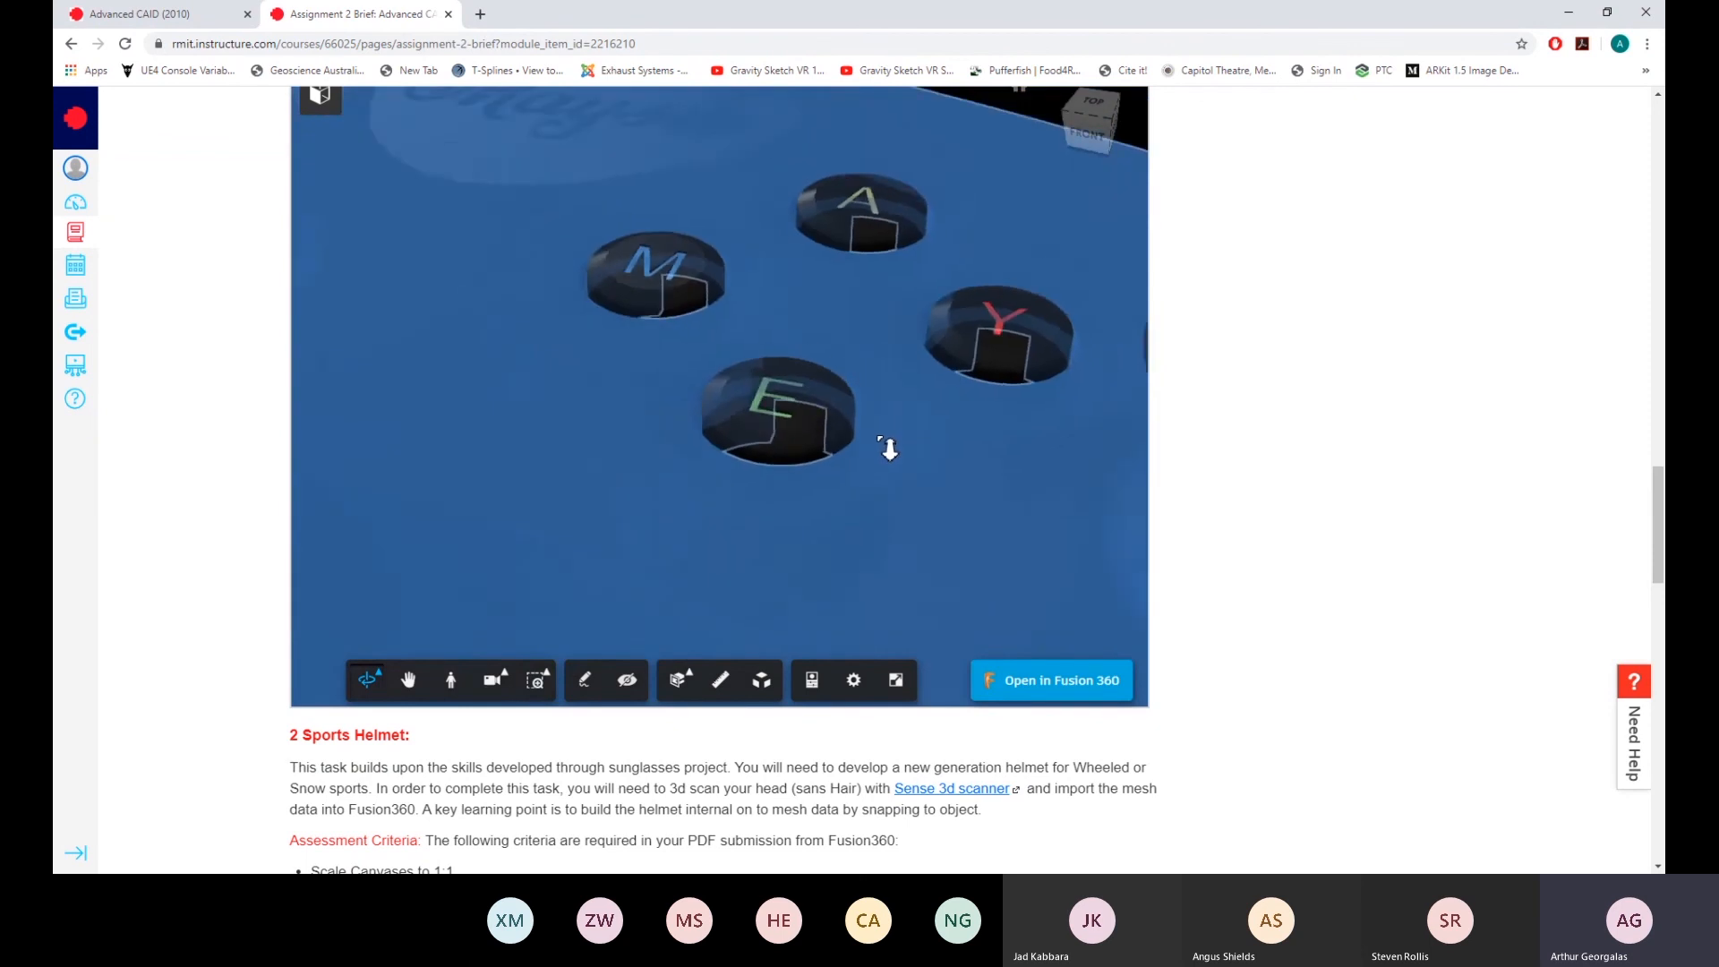
pyautogui.moveTo(818, 477); pyautogui.dragTo(1050, 352)
pyautogui.moveTo(718, 475); pyautogui.dragTo(838, 426, button='middle')
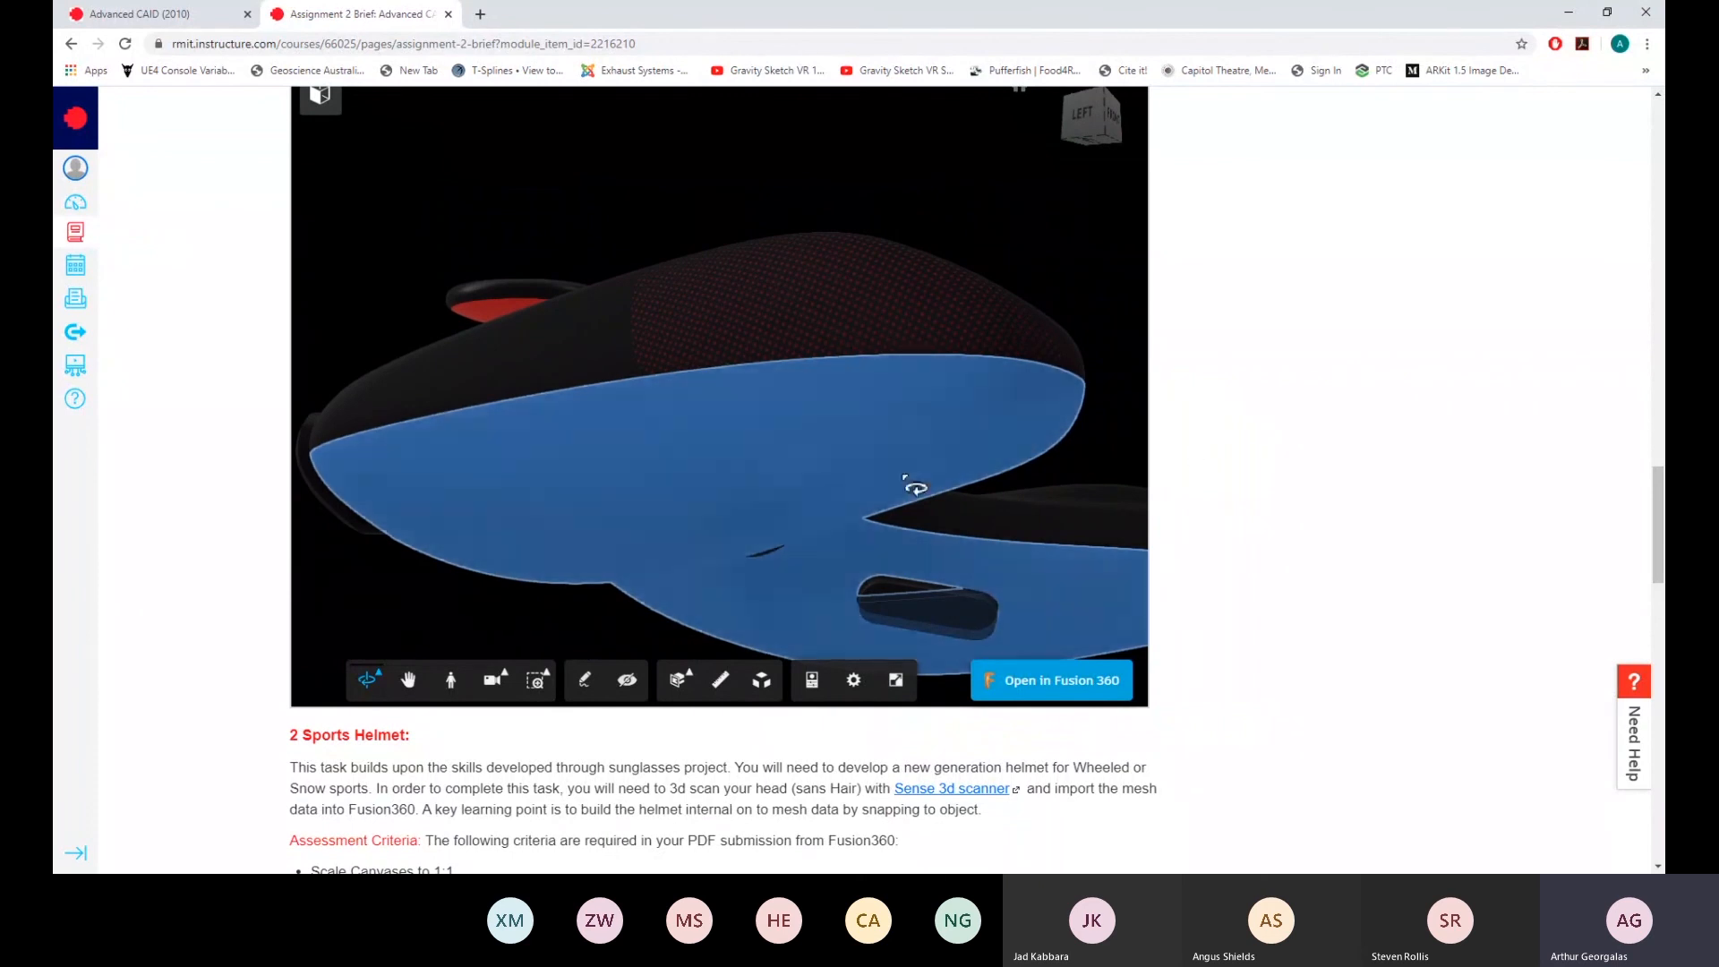
# Read the Sports Helmet task description and its assessment criteria in the brief
pyautogui.scroll(-4, 1227, 501)
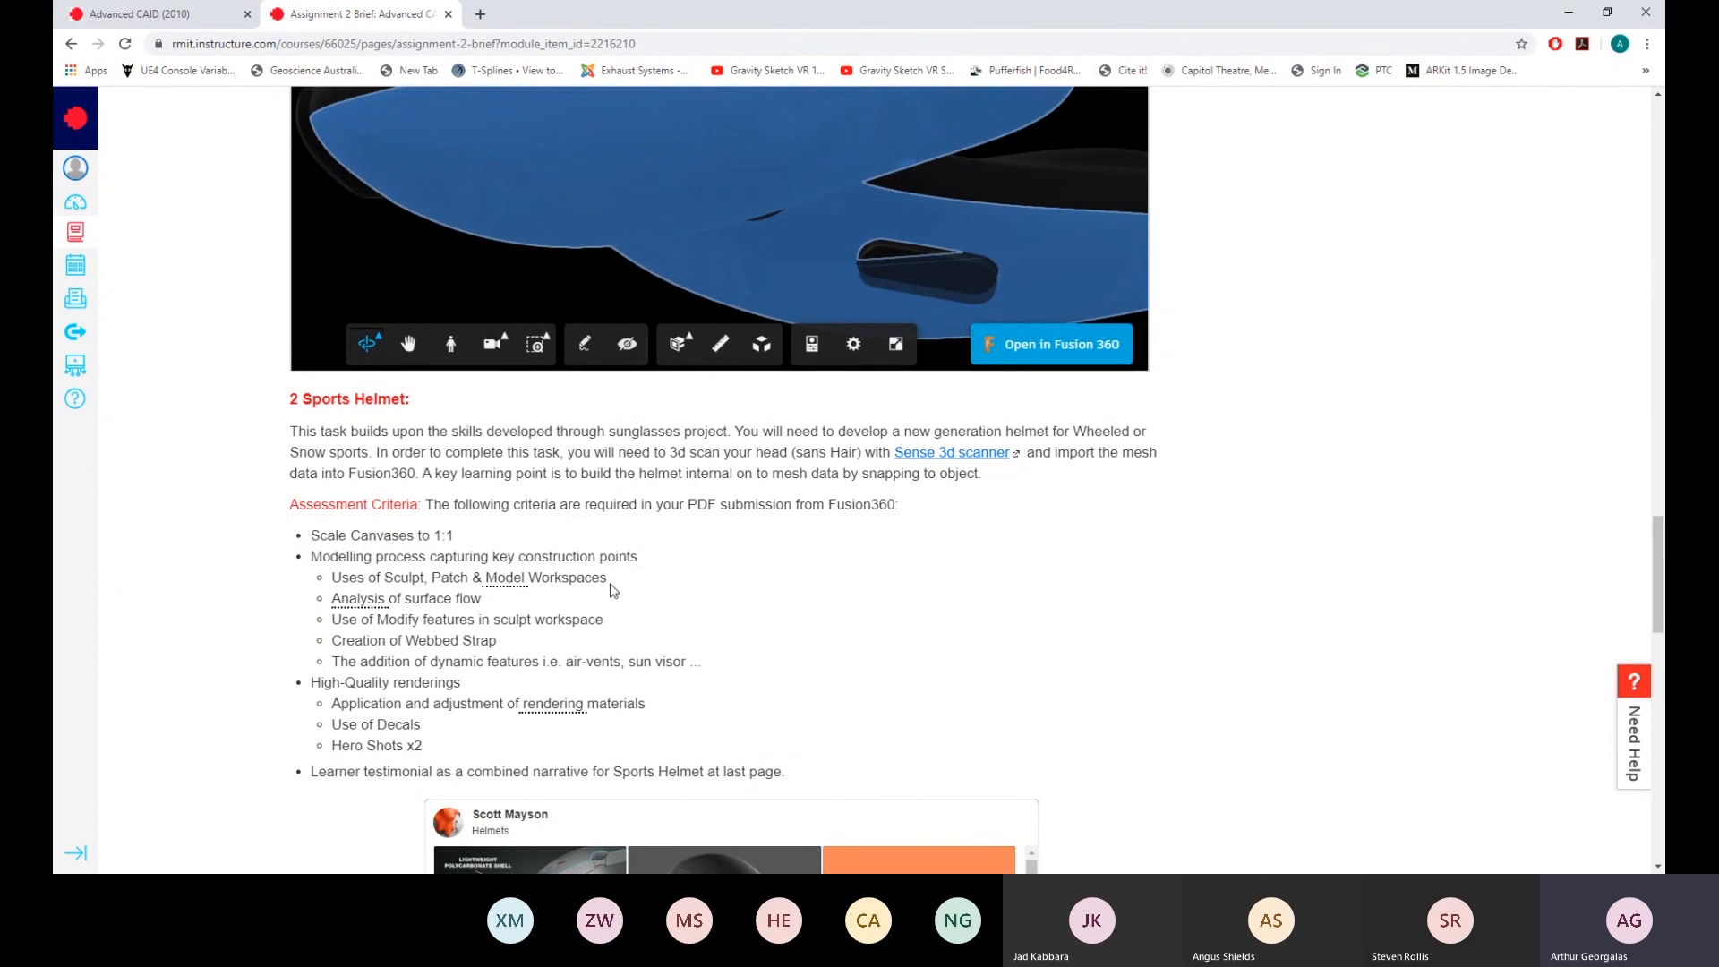
pyautogui.scroll(-1, 484, 583)
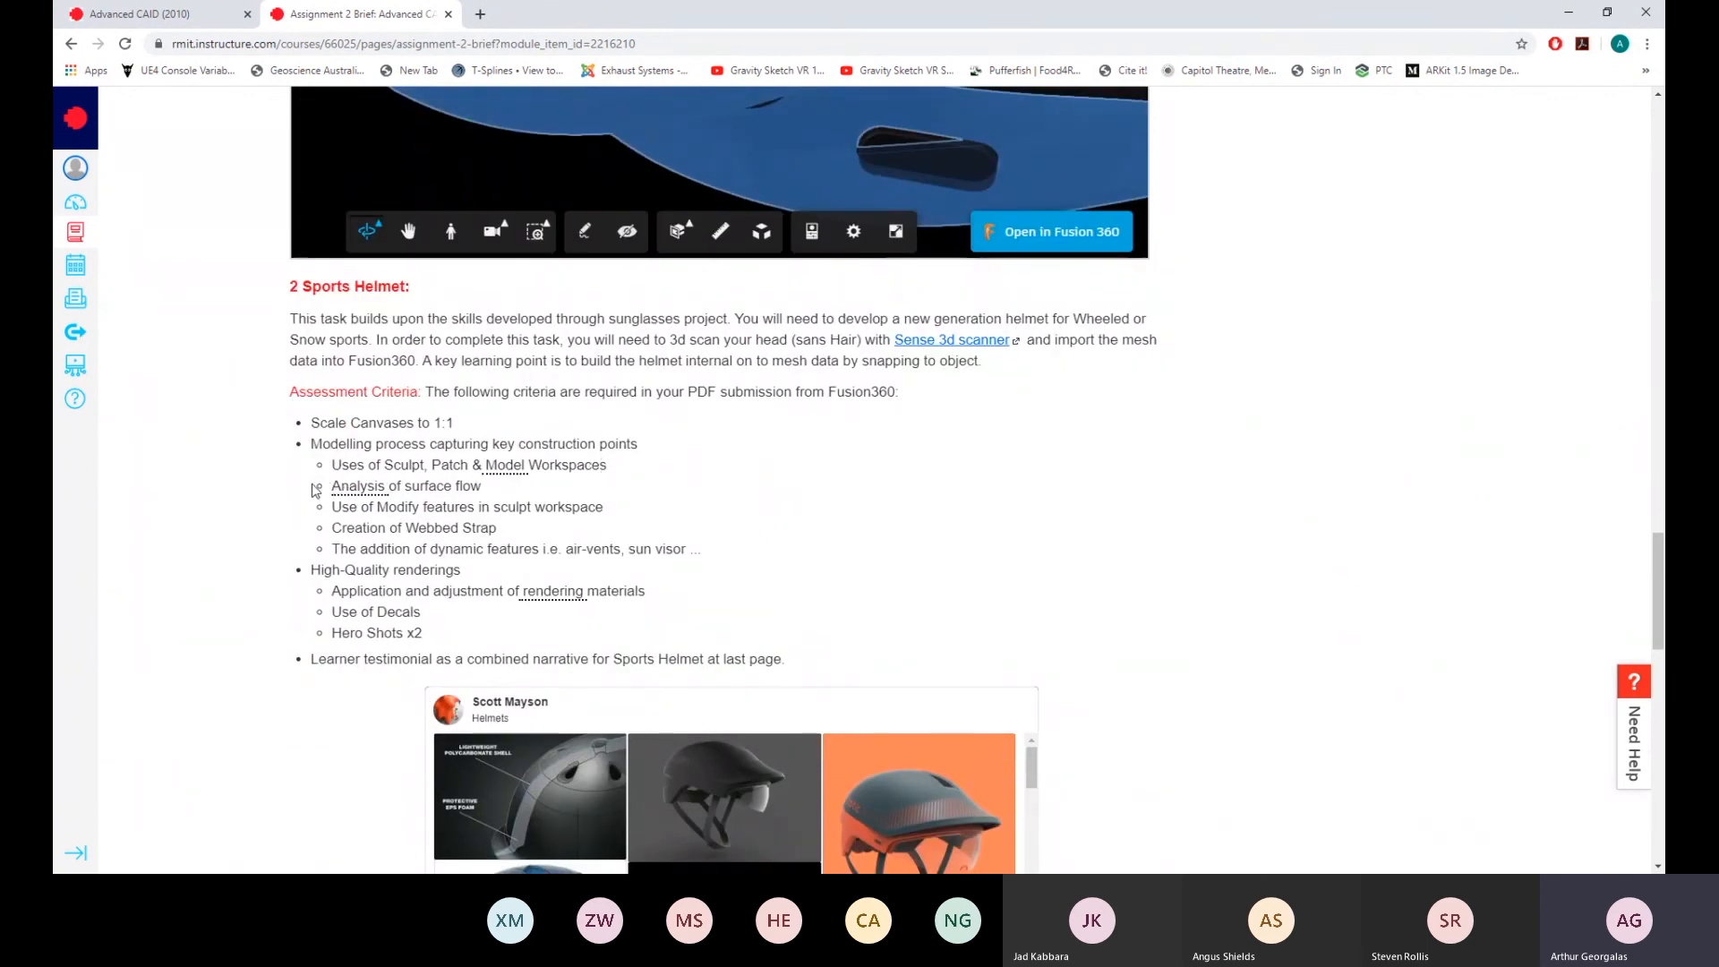
pyautogui.scroll(-2, 227, 497)
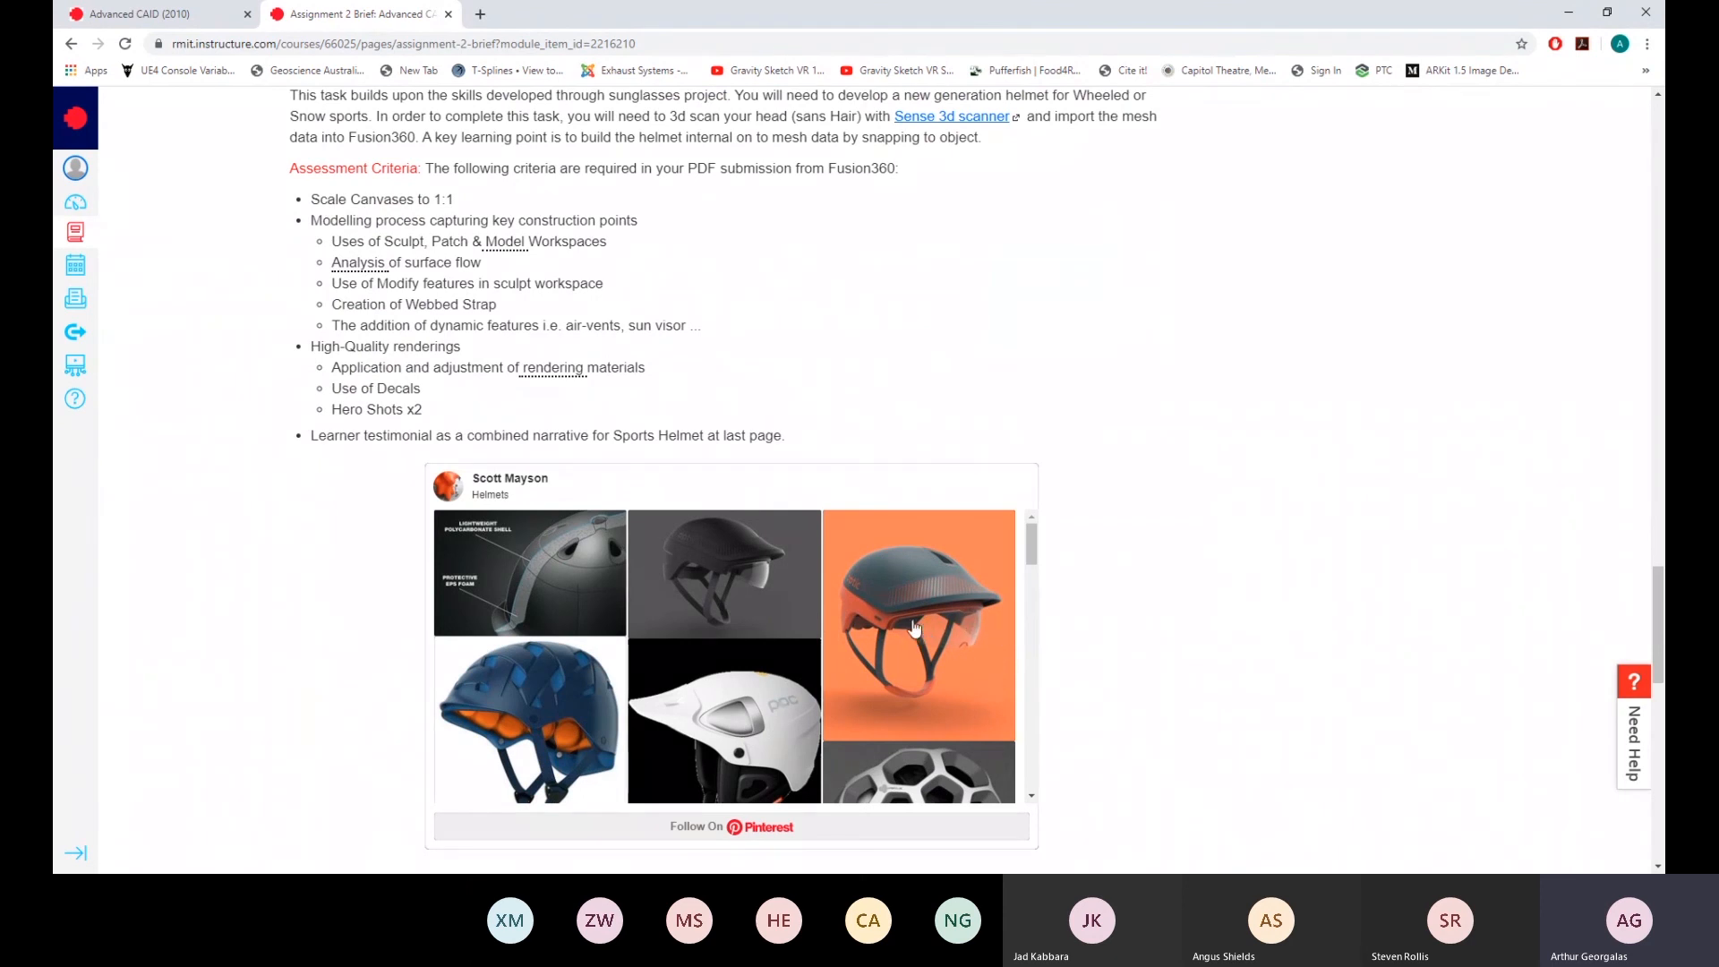
# Browse the helmet design references in the embedded Pinterest Helmets board
pyautogui.scroll(-1, 935, 637)
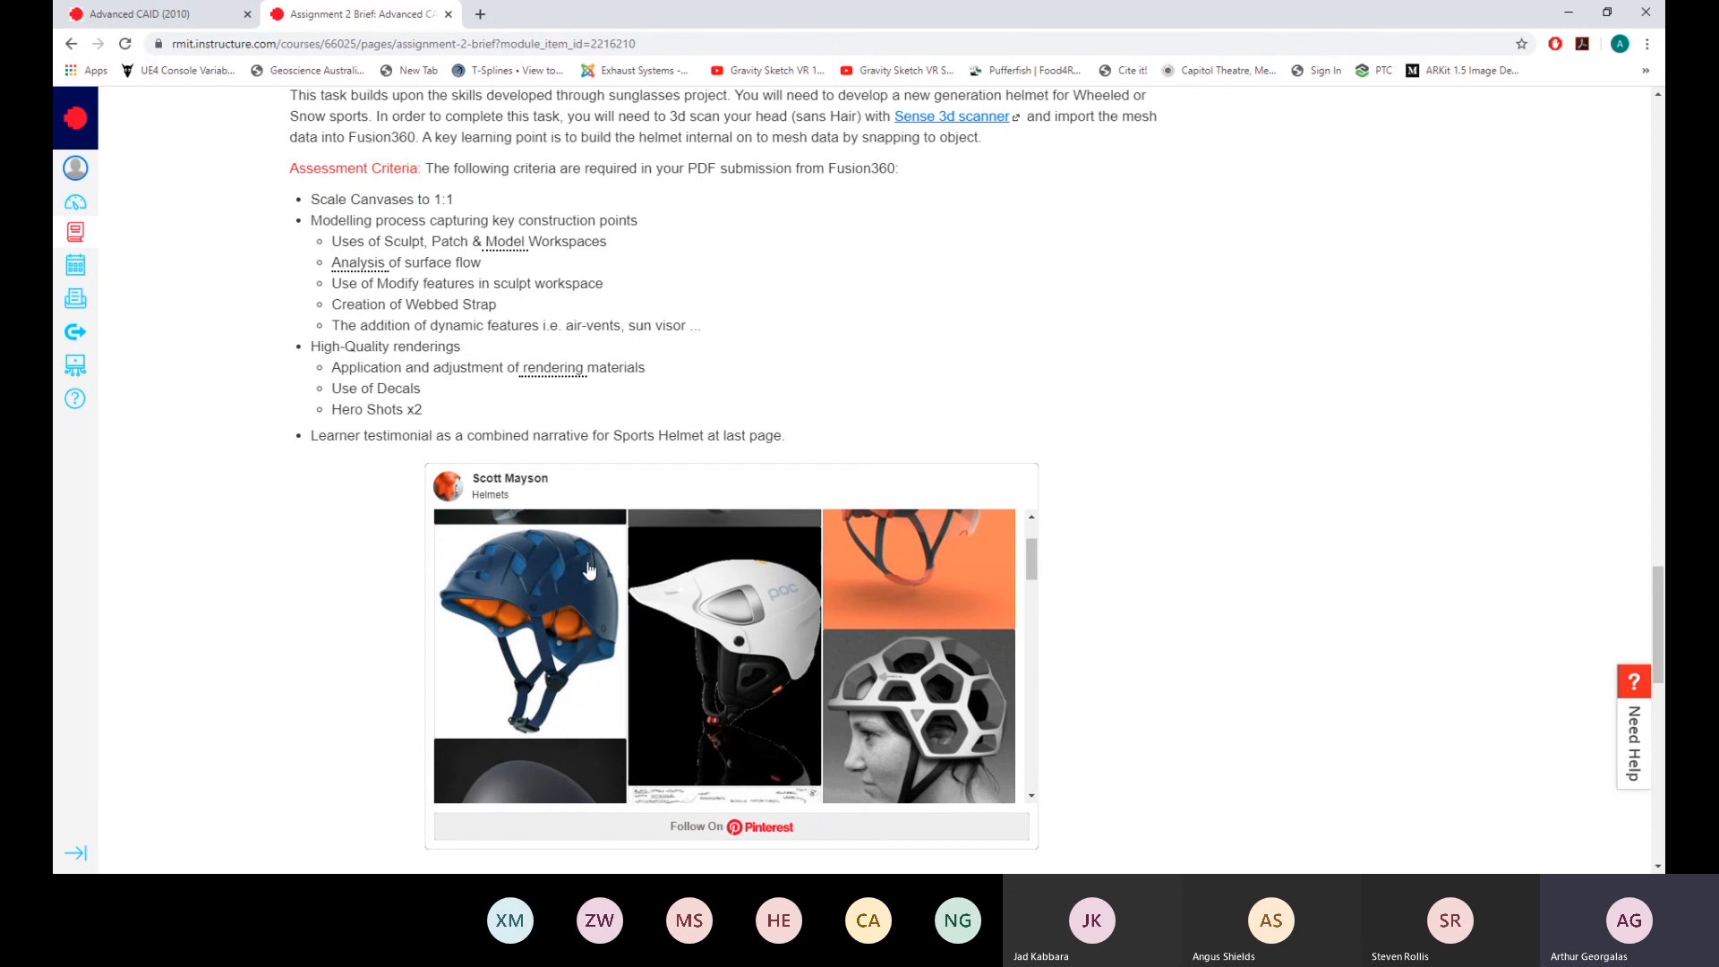
pyautogui.scroll(-1, 538, 564)
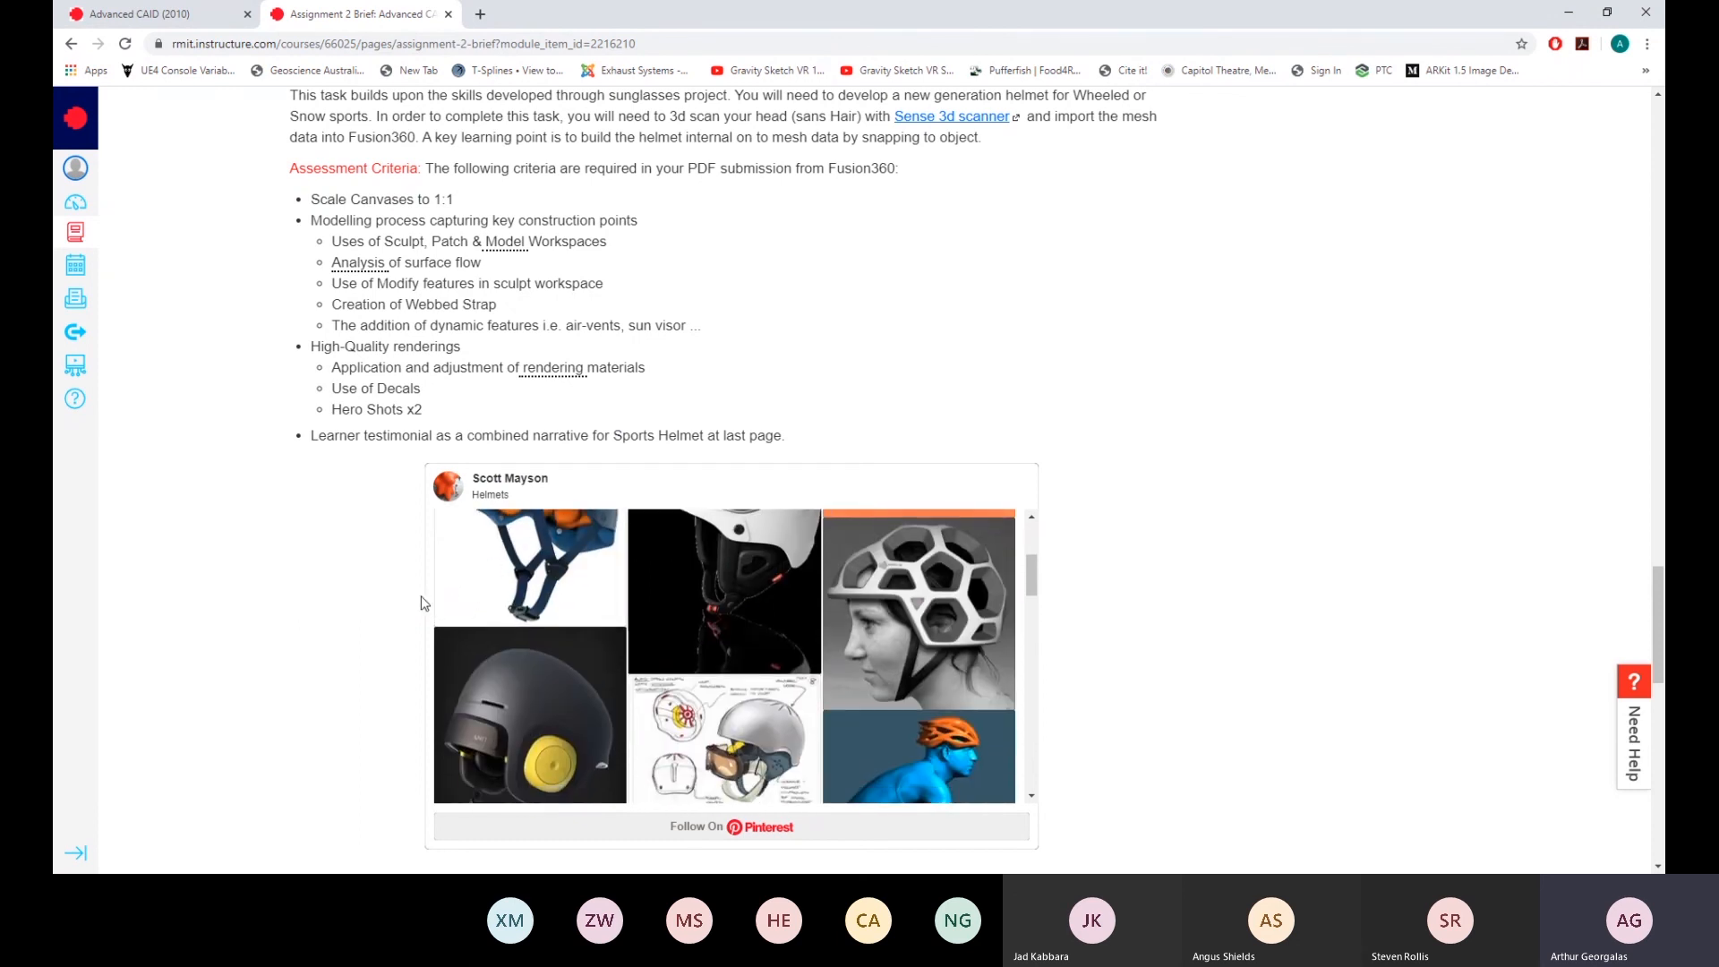
pyautogui.scroll(-1, 510, 636)
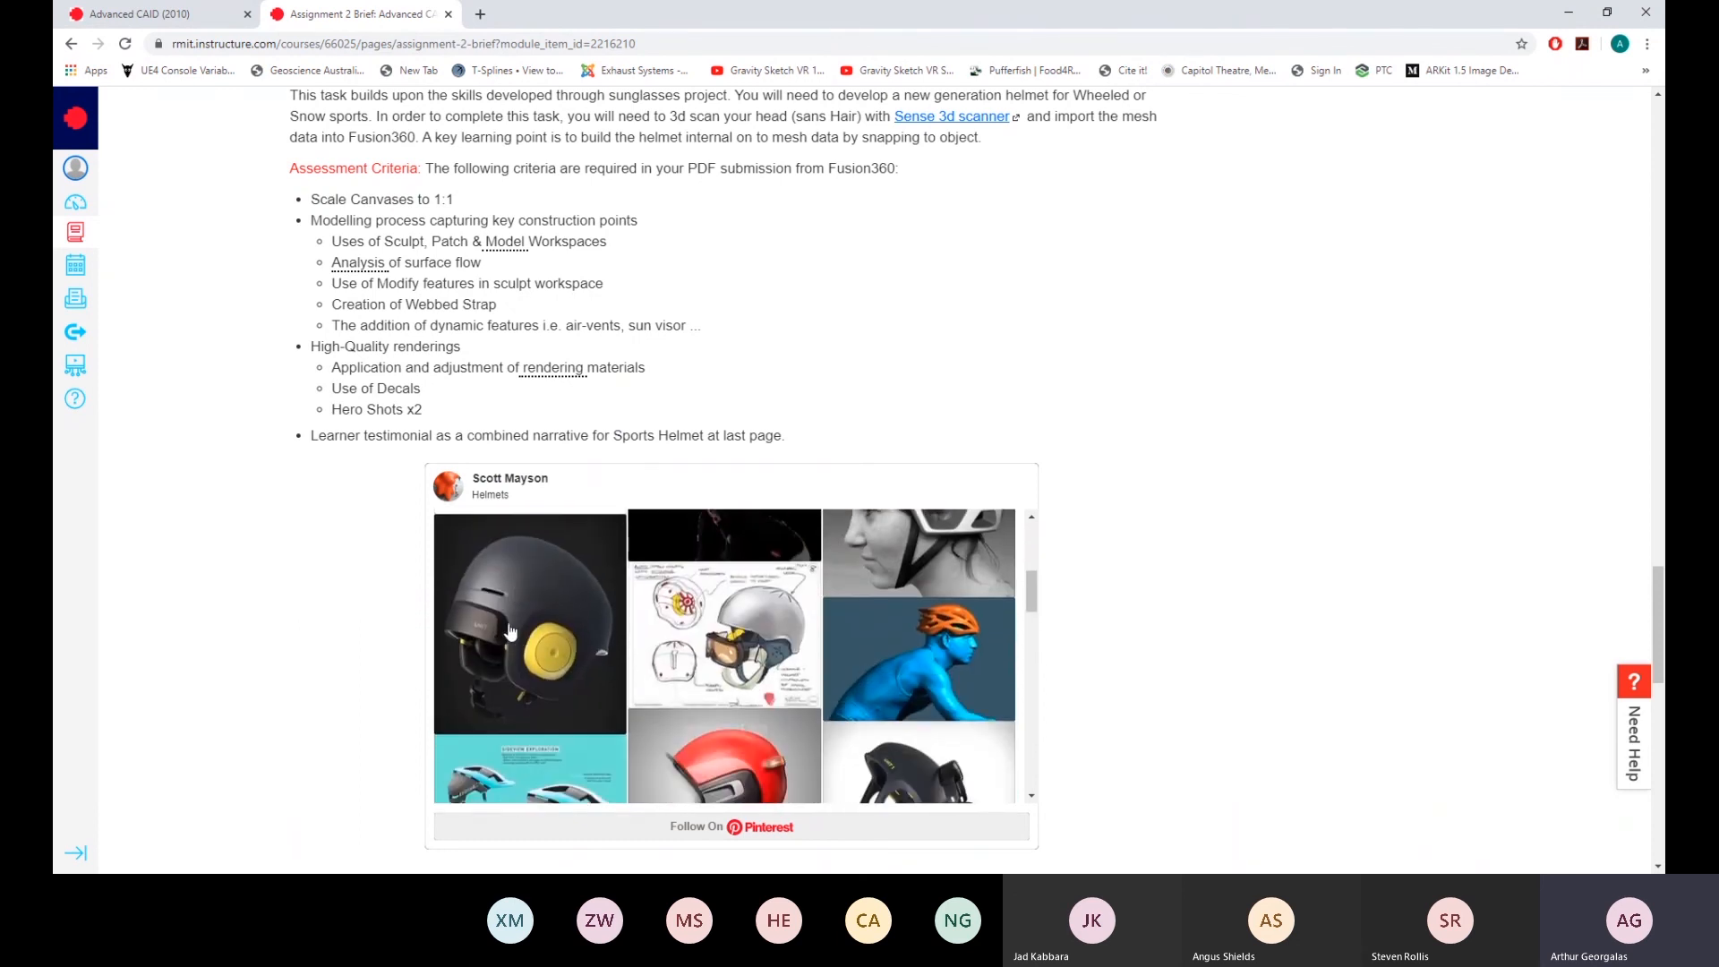
pyautogui.scroll(-1, 515, 627)
pyautogui.scroll(-1, 687, 698)
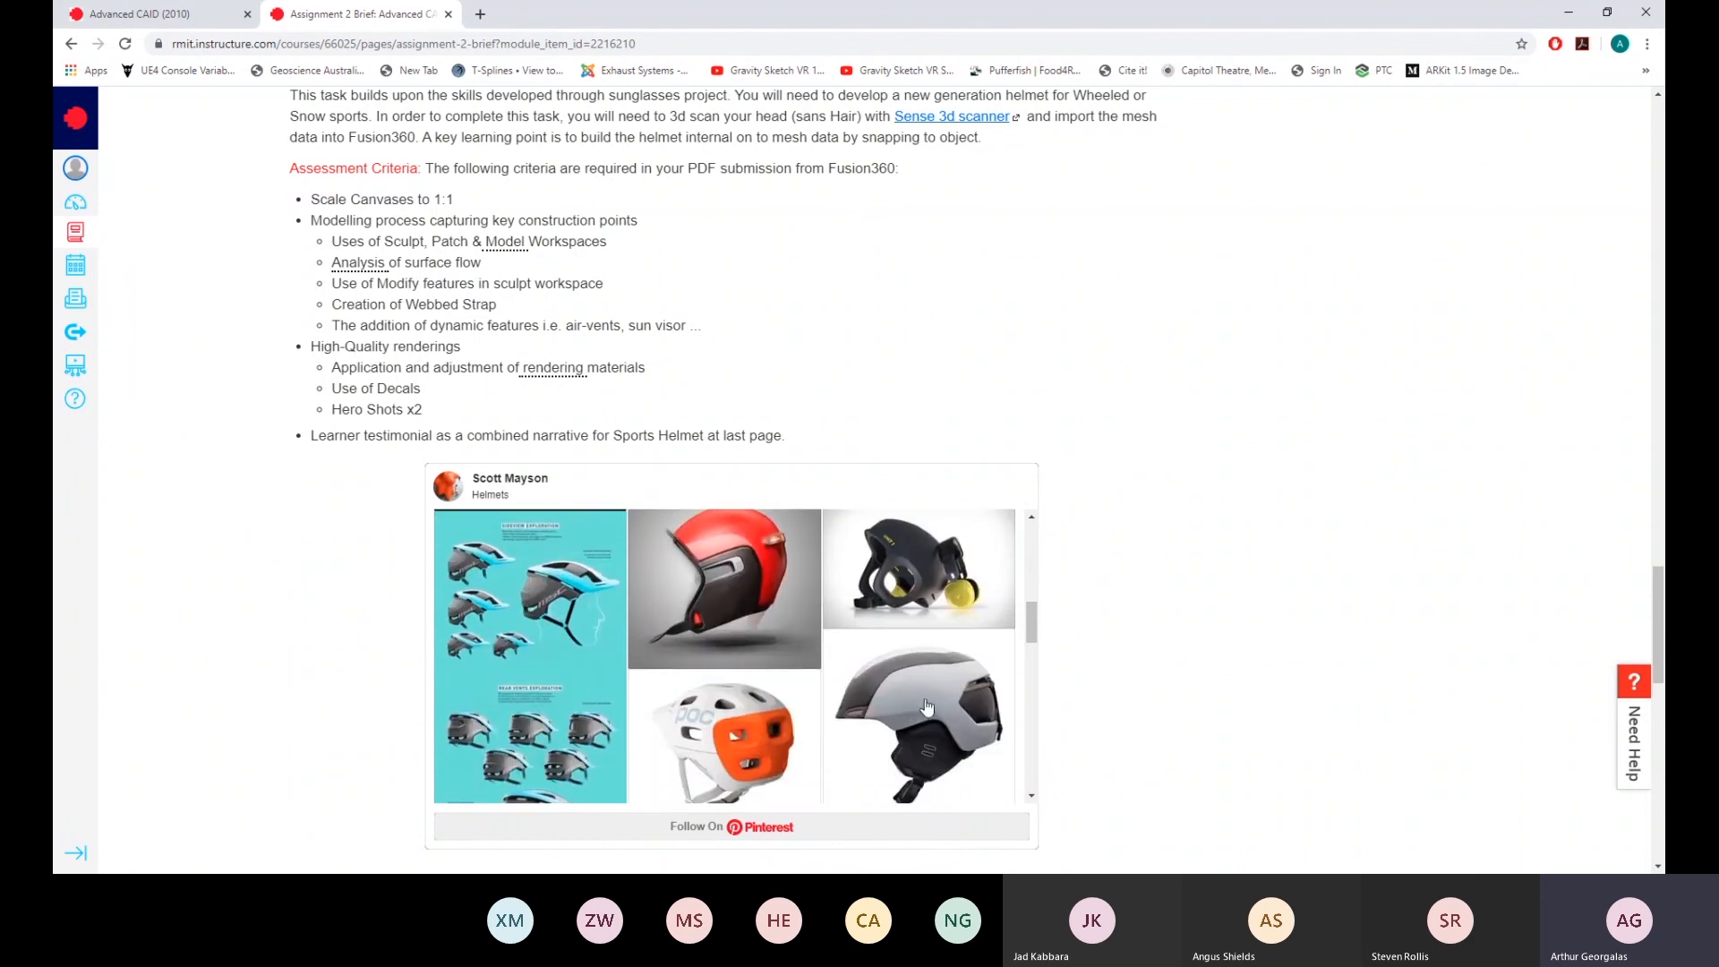
pyautogui.scroll(-1, 803, 710)
pyautogui.scroll(-1, 801, 703)
pyautogui.scroll(-2, 918, 714)
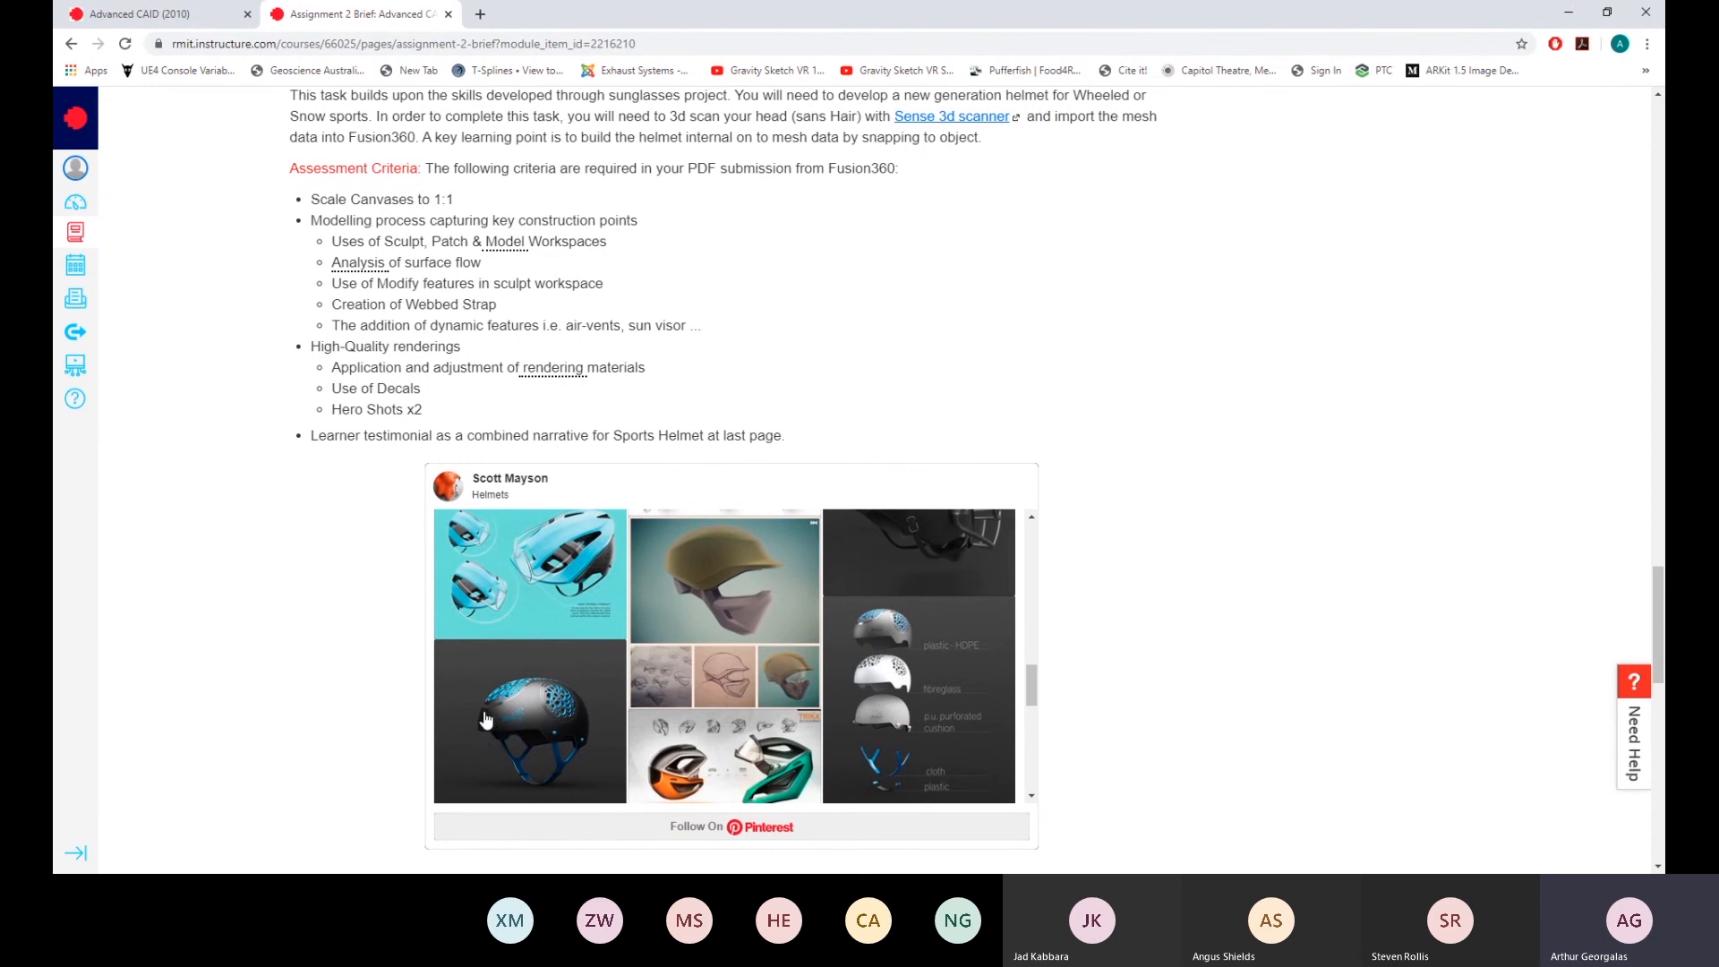
# Look through the remaining images on the Helmets board and the two helmet photos below it
pyautogui.scroll(-3, 493, 725)
pyautogui.scroll(-3, 509, 714)
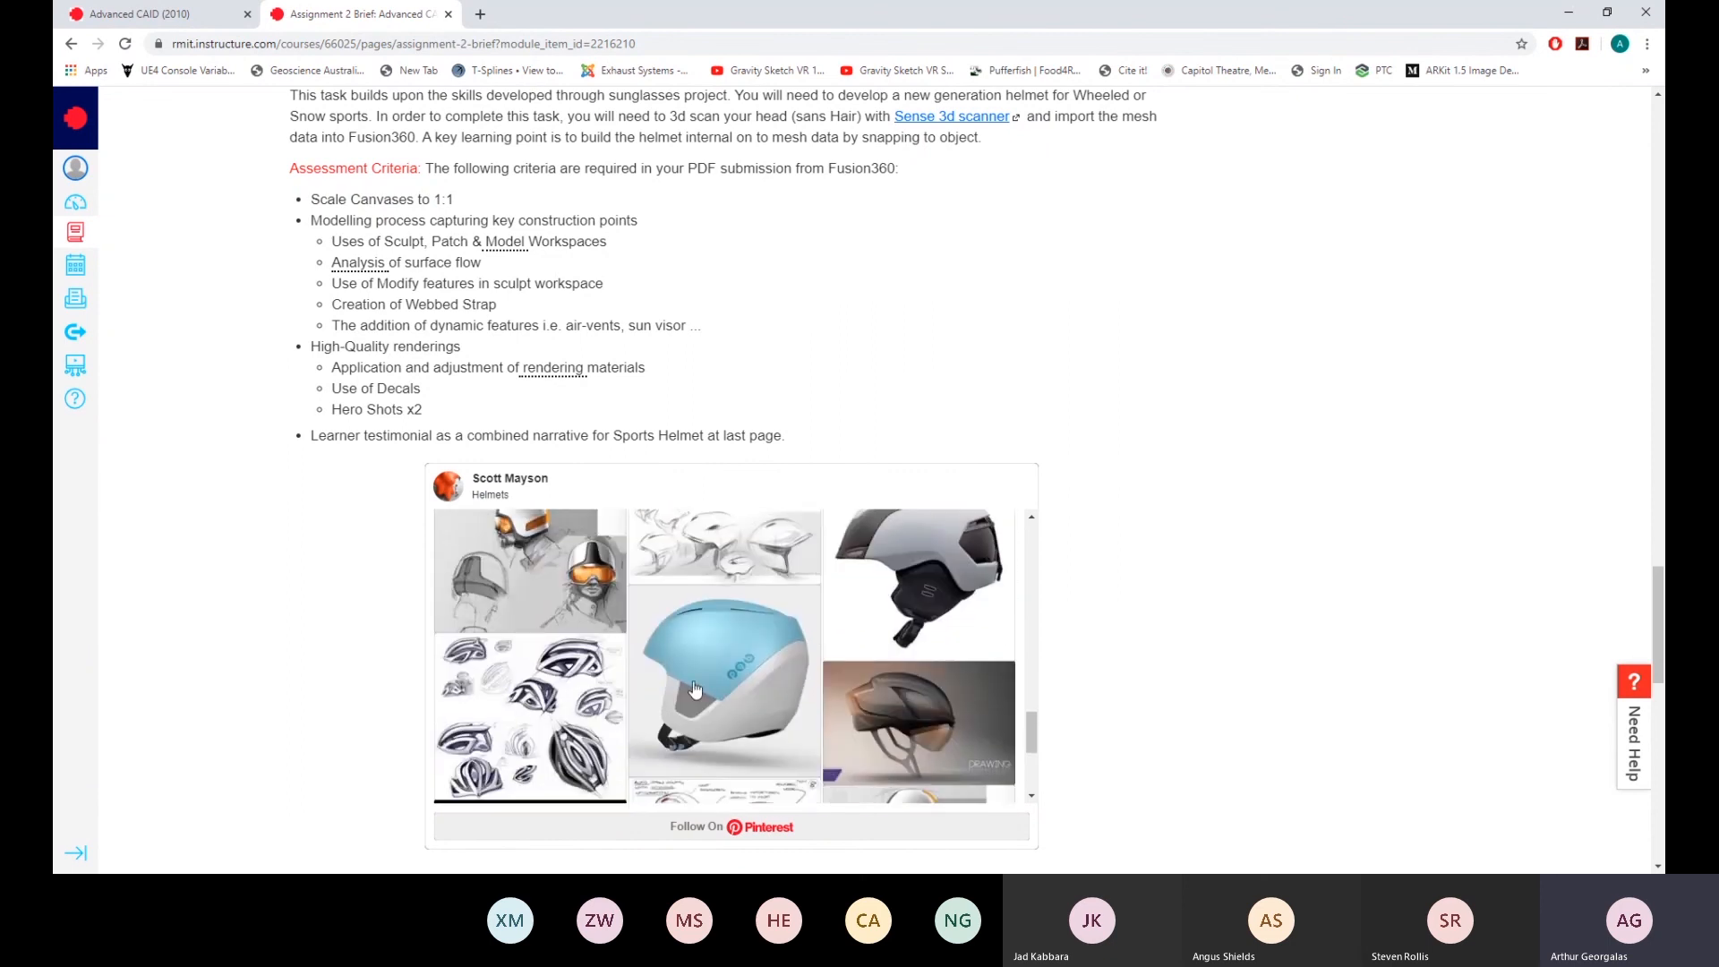
pyautogui.scroll(-3, 913, 708)
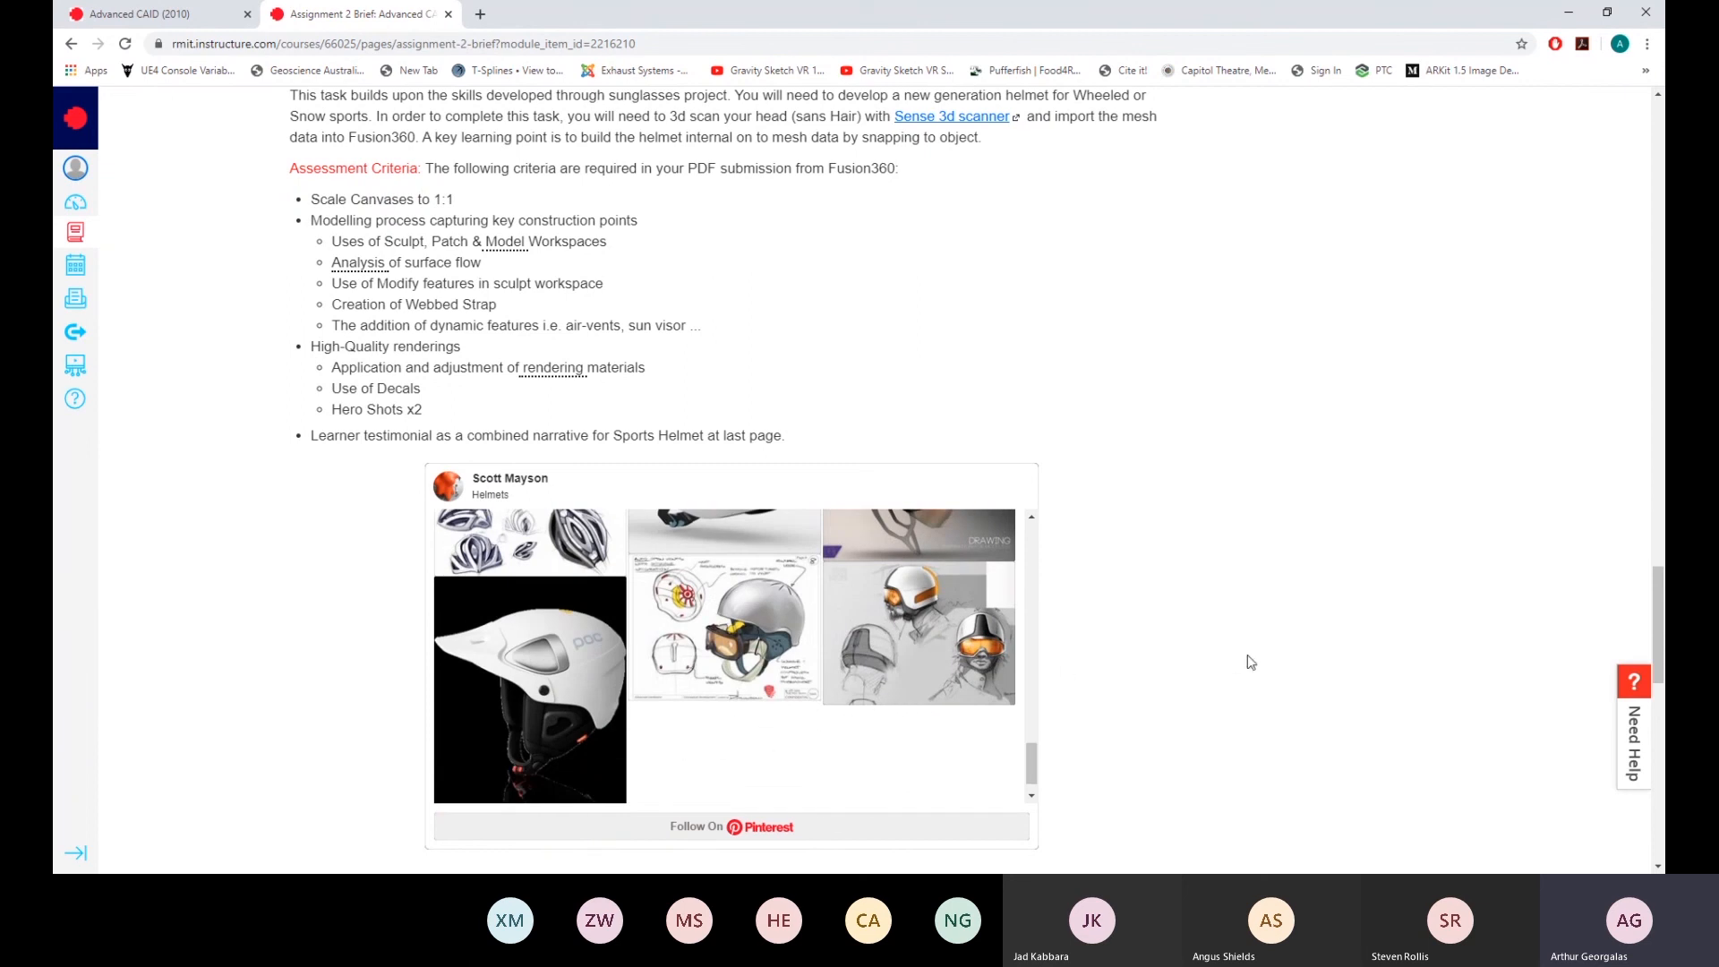
pyautogui.scroll(-1, 1138, 602)
pyautogui.scroll(-5, 1137, 603)
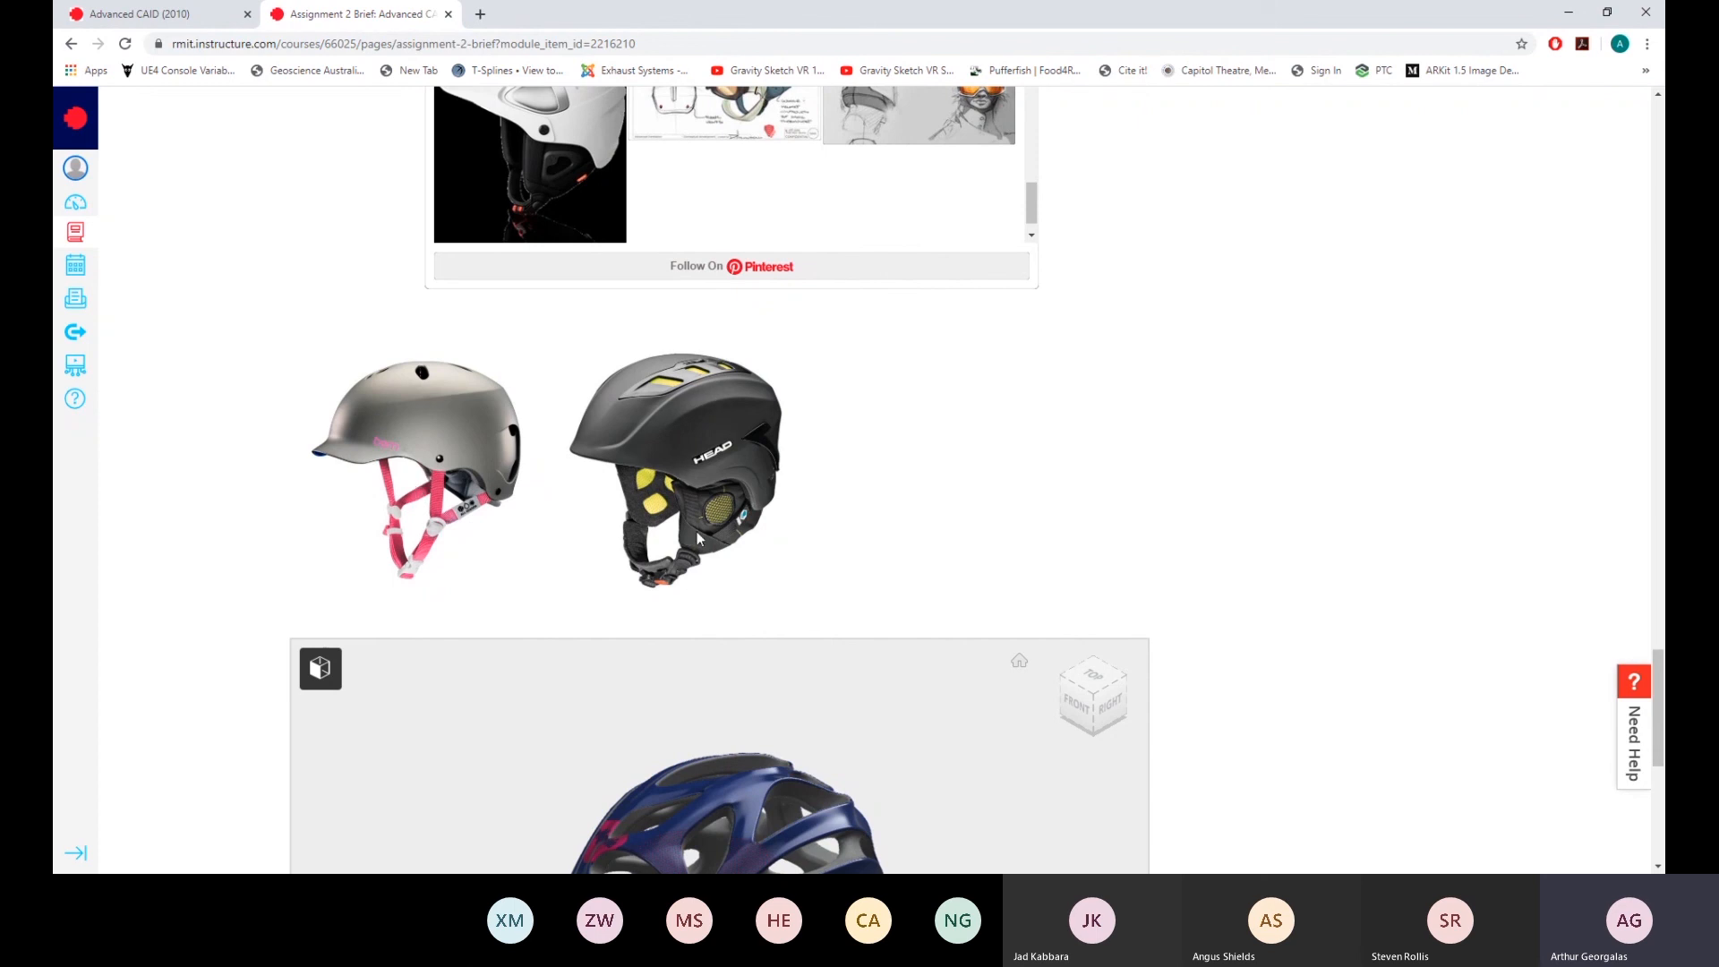
# Examine the embedded 3D helmet model from the back, closing in on its vents and grey inner liner
pyautogui.scroll(-4, 697, 530)
pyautogui.moveTo(797, 495); pyautogui.dragTo(651, 498)
pyautogui.scroll(4, 756, 606)
pyautogui.scroll(8, 937, 364)
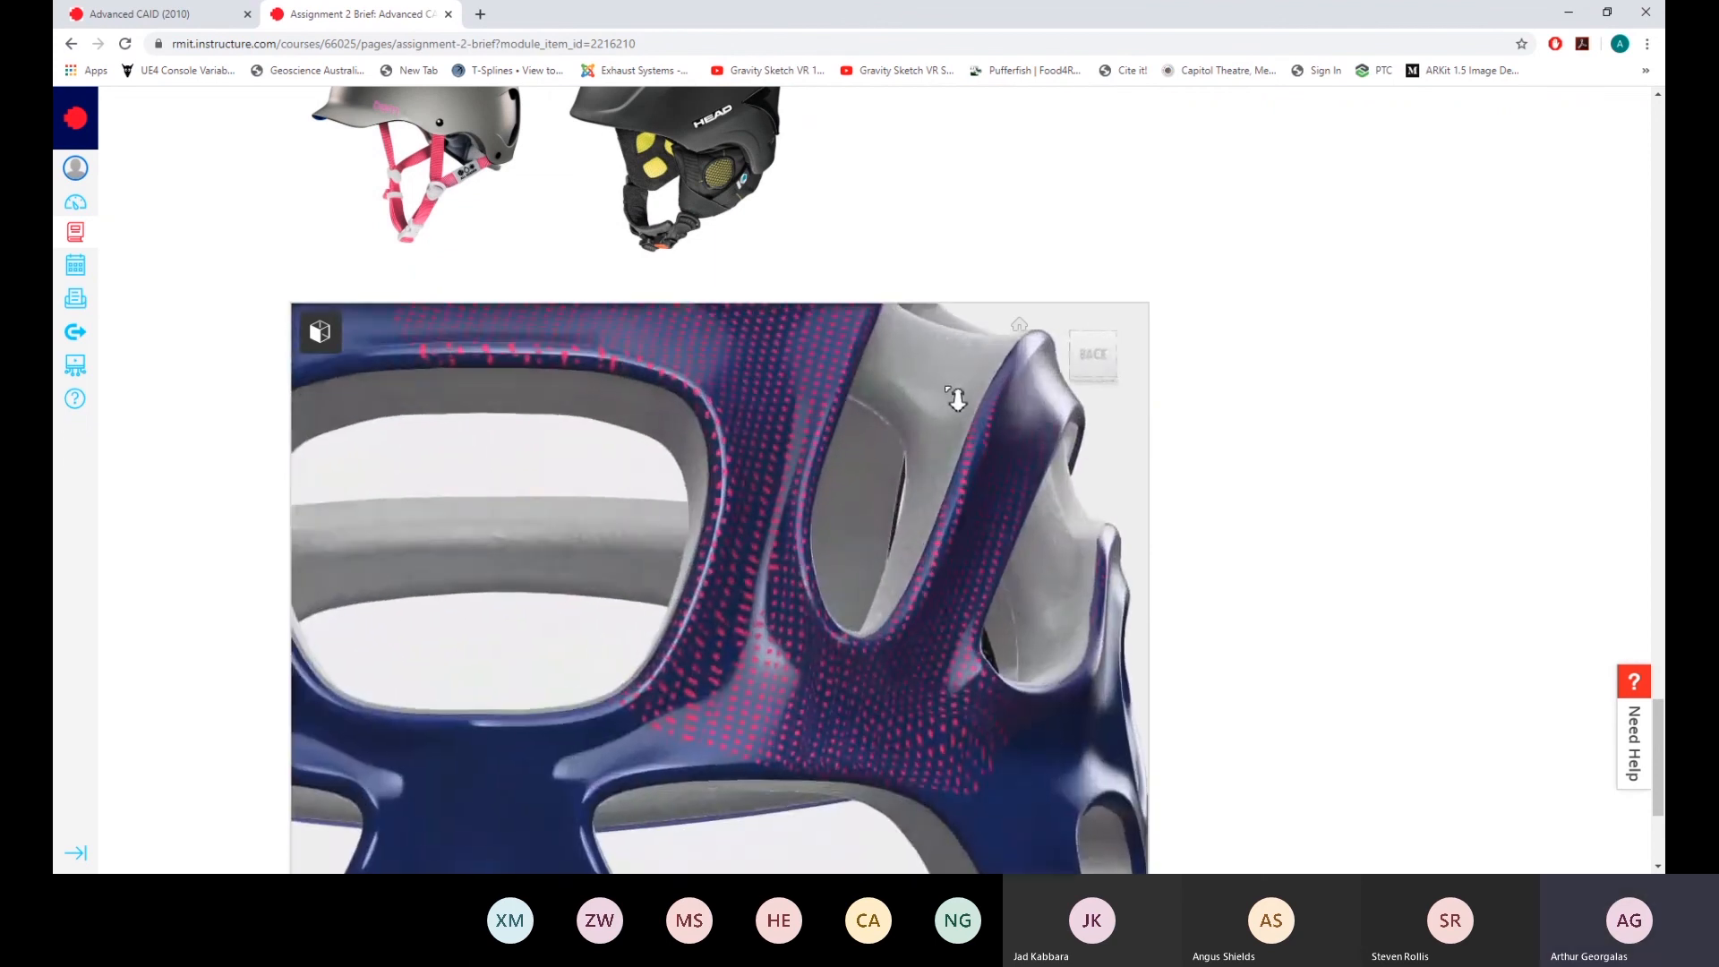
pyautogui.moveTo(985, 459); pyautogui.dragTo(972, 502)
pyautogui.scroll(3, 779, 622)
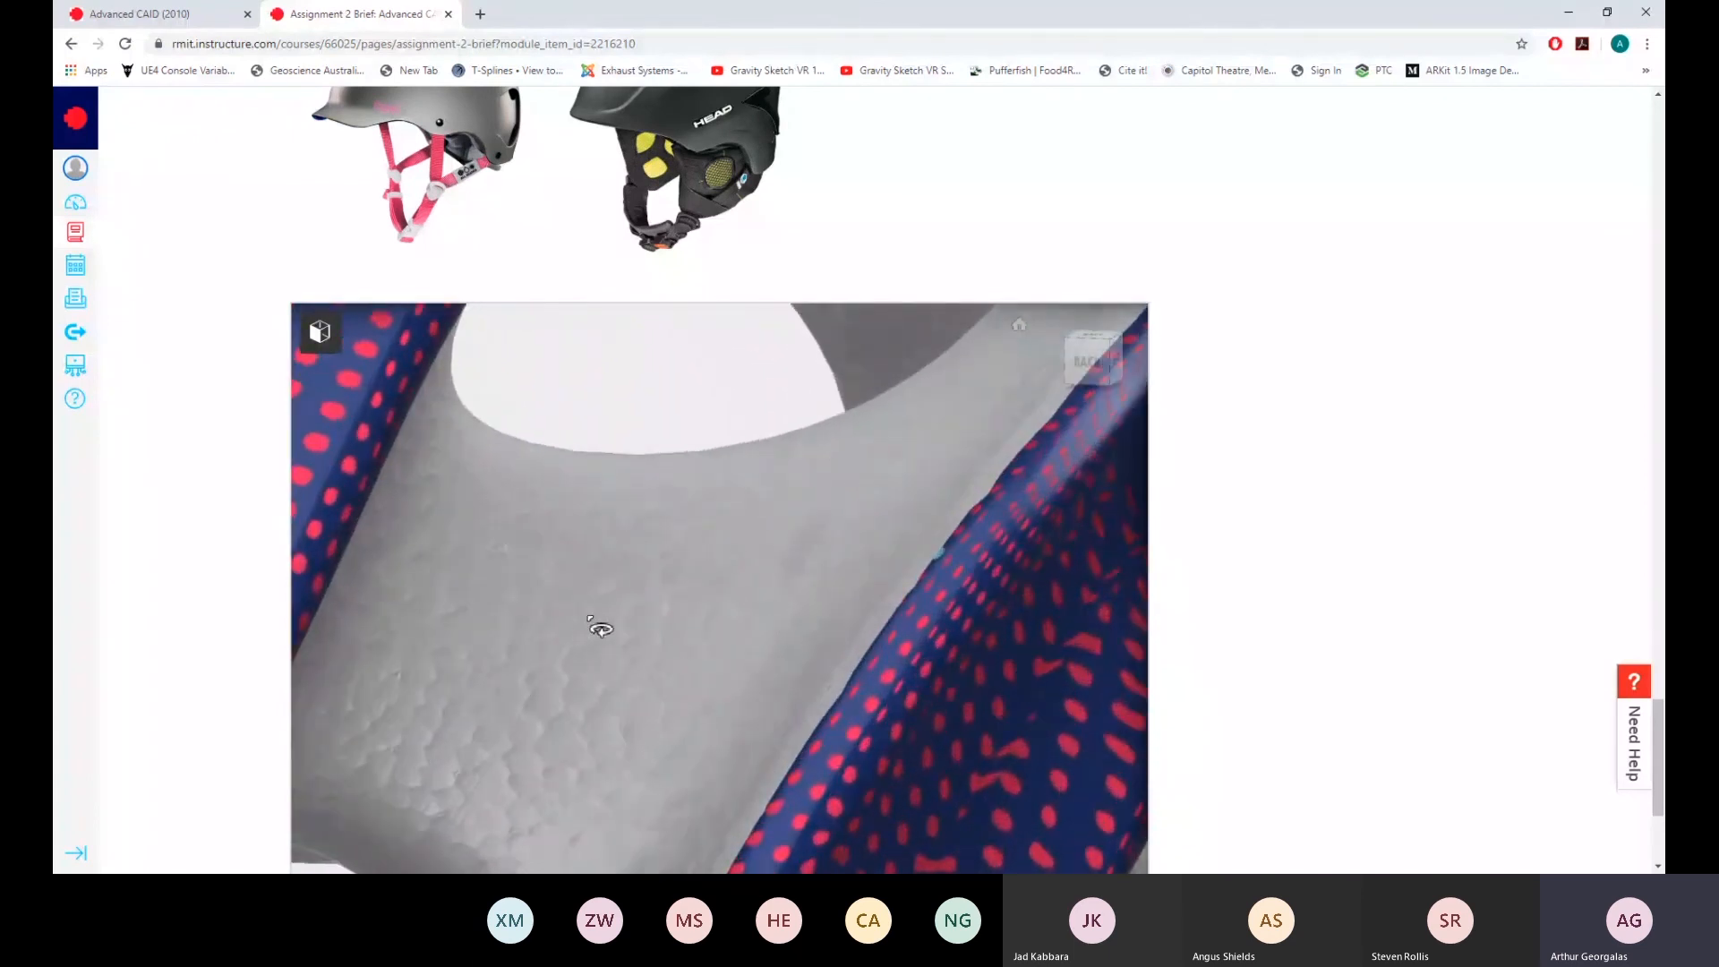
# Inspect the pink dotted decal across the rear shell of the 3D helmet model
pyautogui.scroll(-5, 618, 626)
pyautogui.moveTo(617, 691); pyautogui.dragTo(606, 529)
pyautogui.scroll(3, 553, 690)
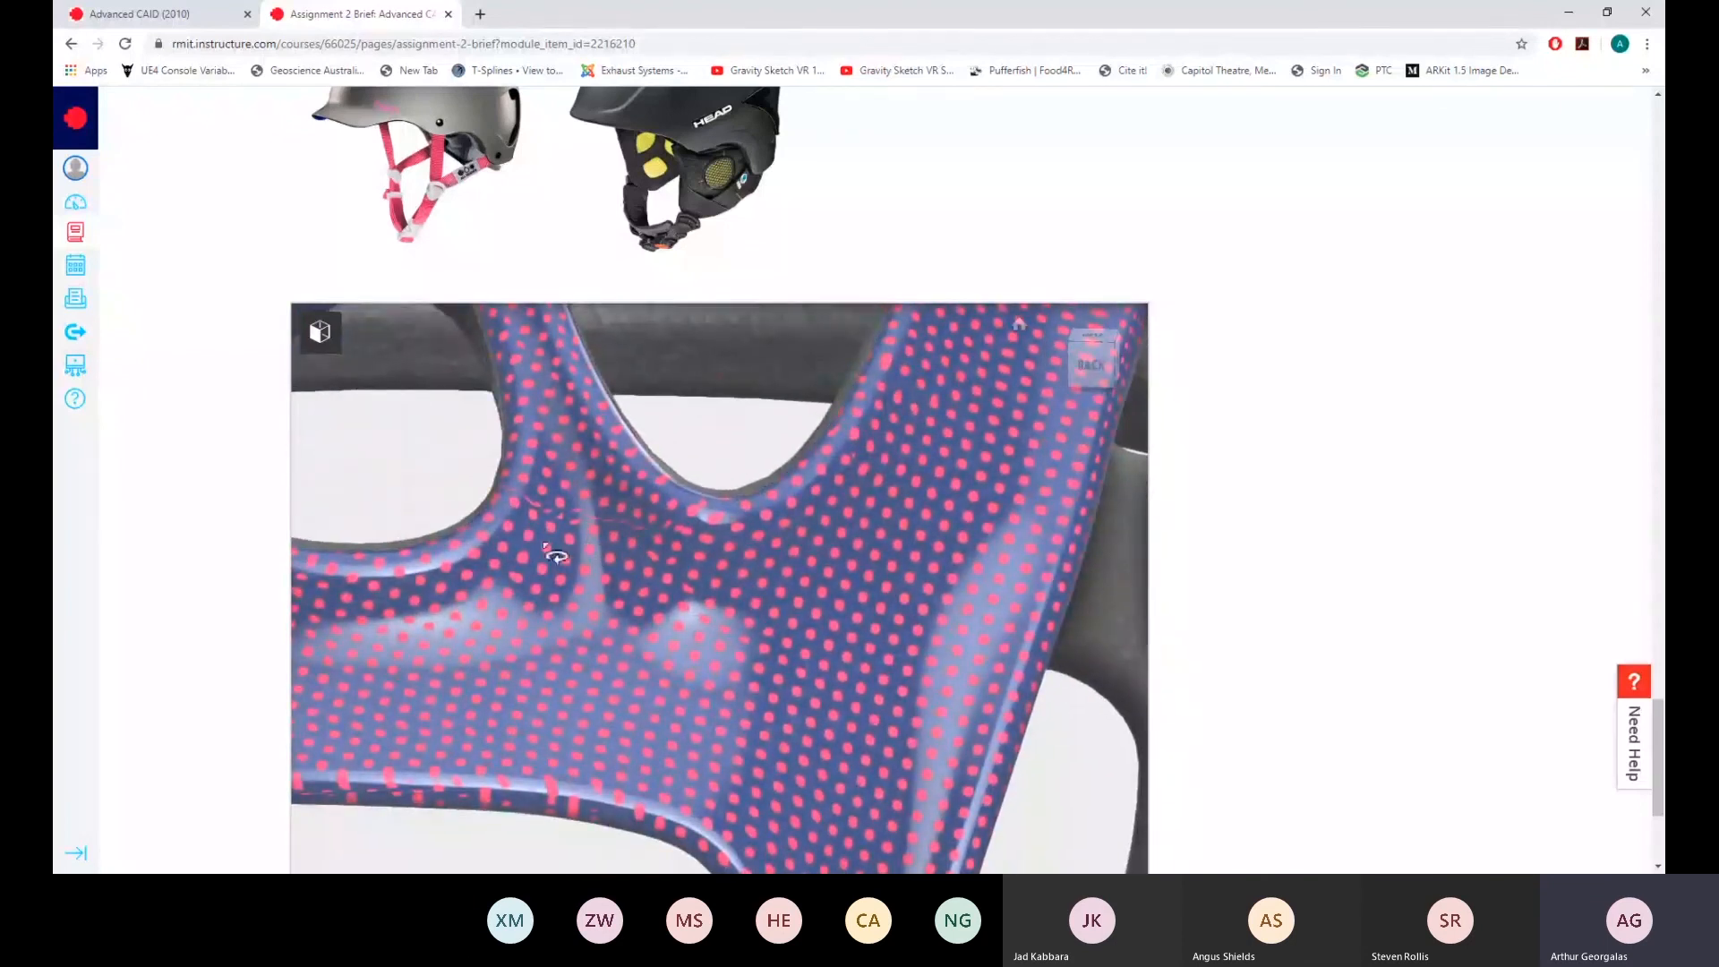
pyautogui.scroll(-5, 616, 546)
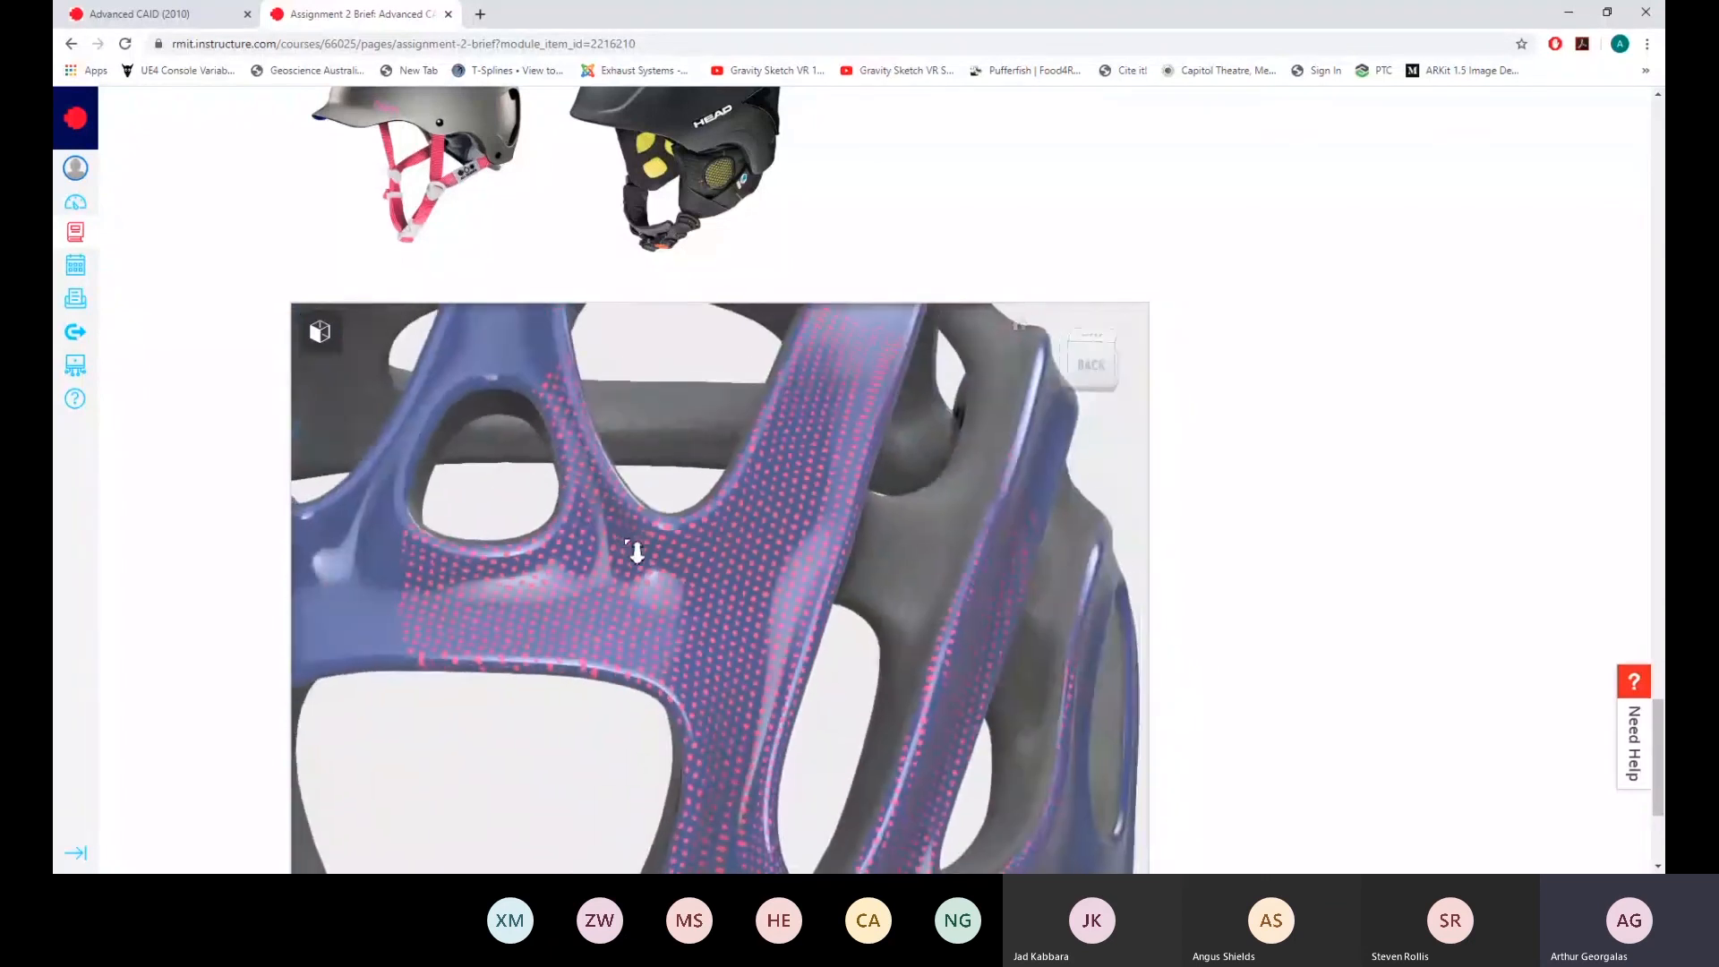
pyautogui.scroll(-3, 624, 613)
# Inspect the name decal on the helmet model's side and the chin strap with its buckle from the front
pyautogui.moveTo(702, 595); pyautogui.dragTo(760, 611)
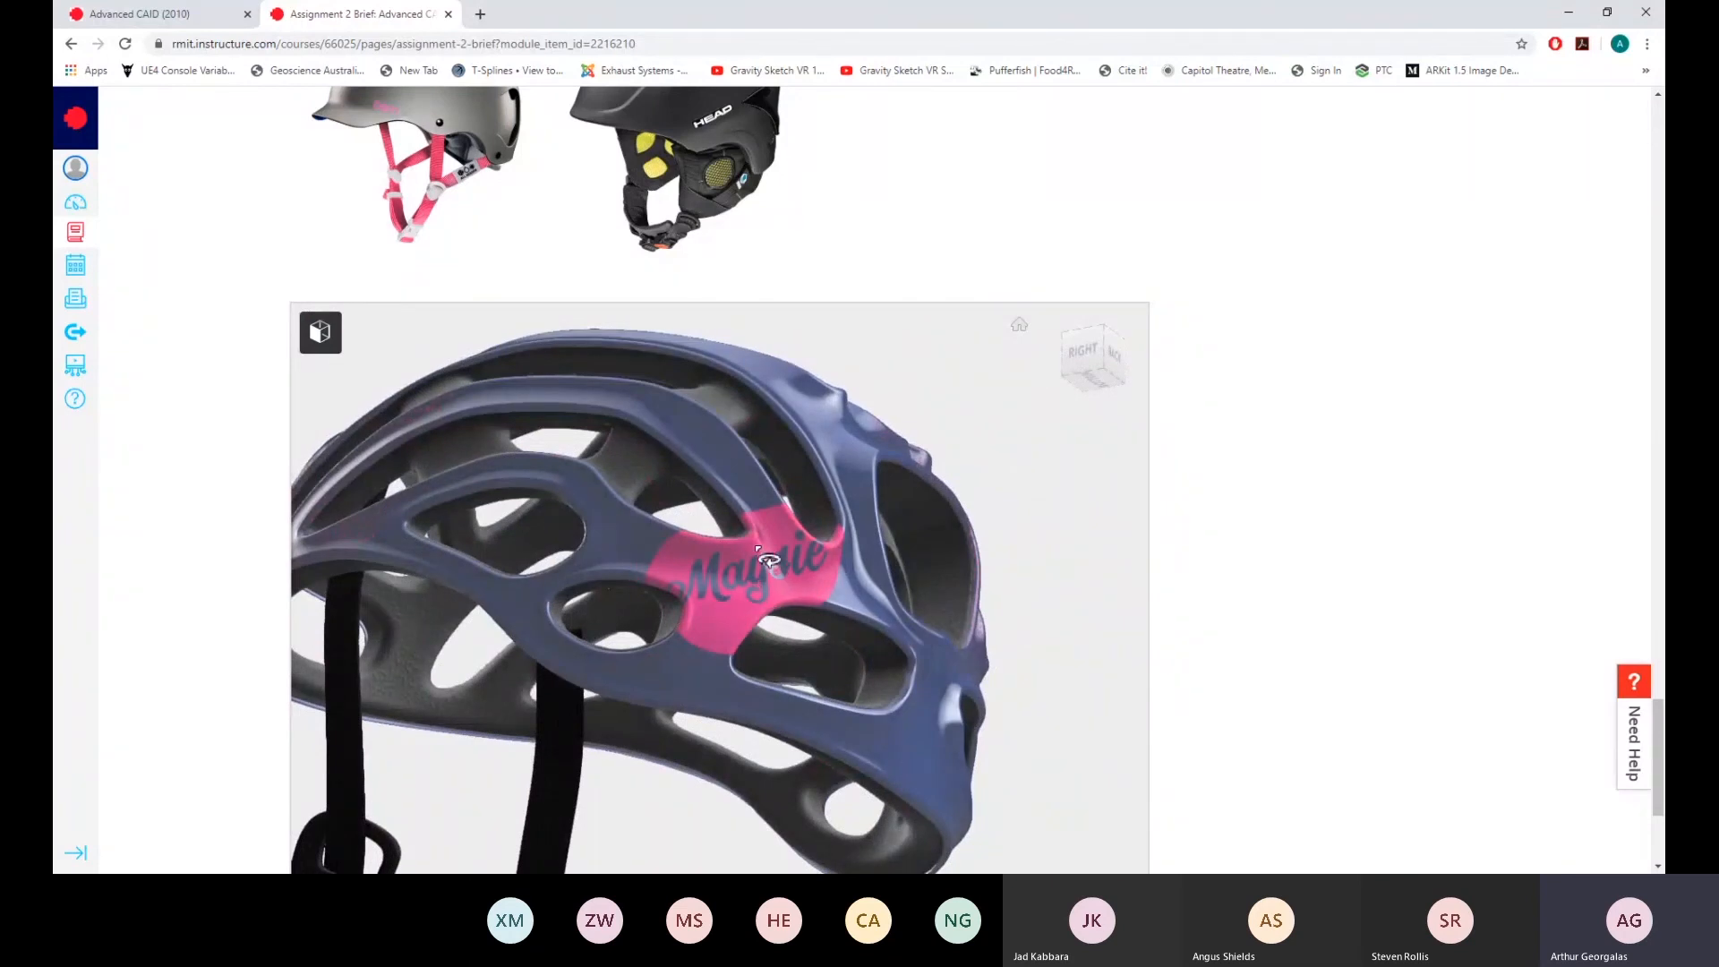
pyautogui.moveTo(756, 560); pyautogui.dragTo(818, 704)
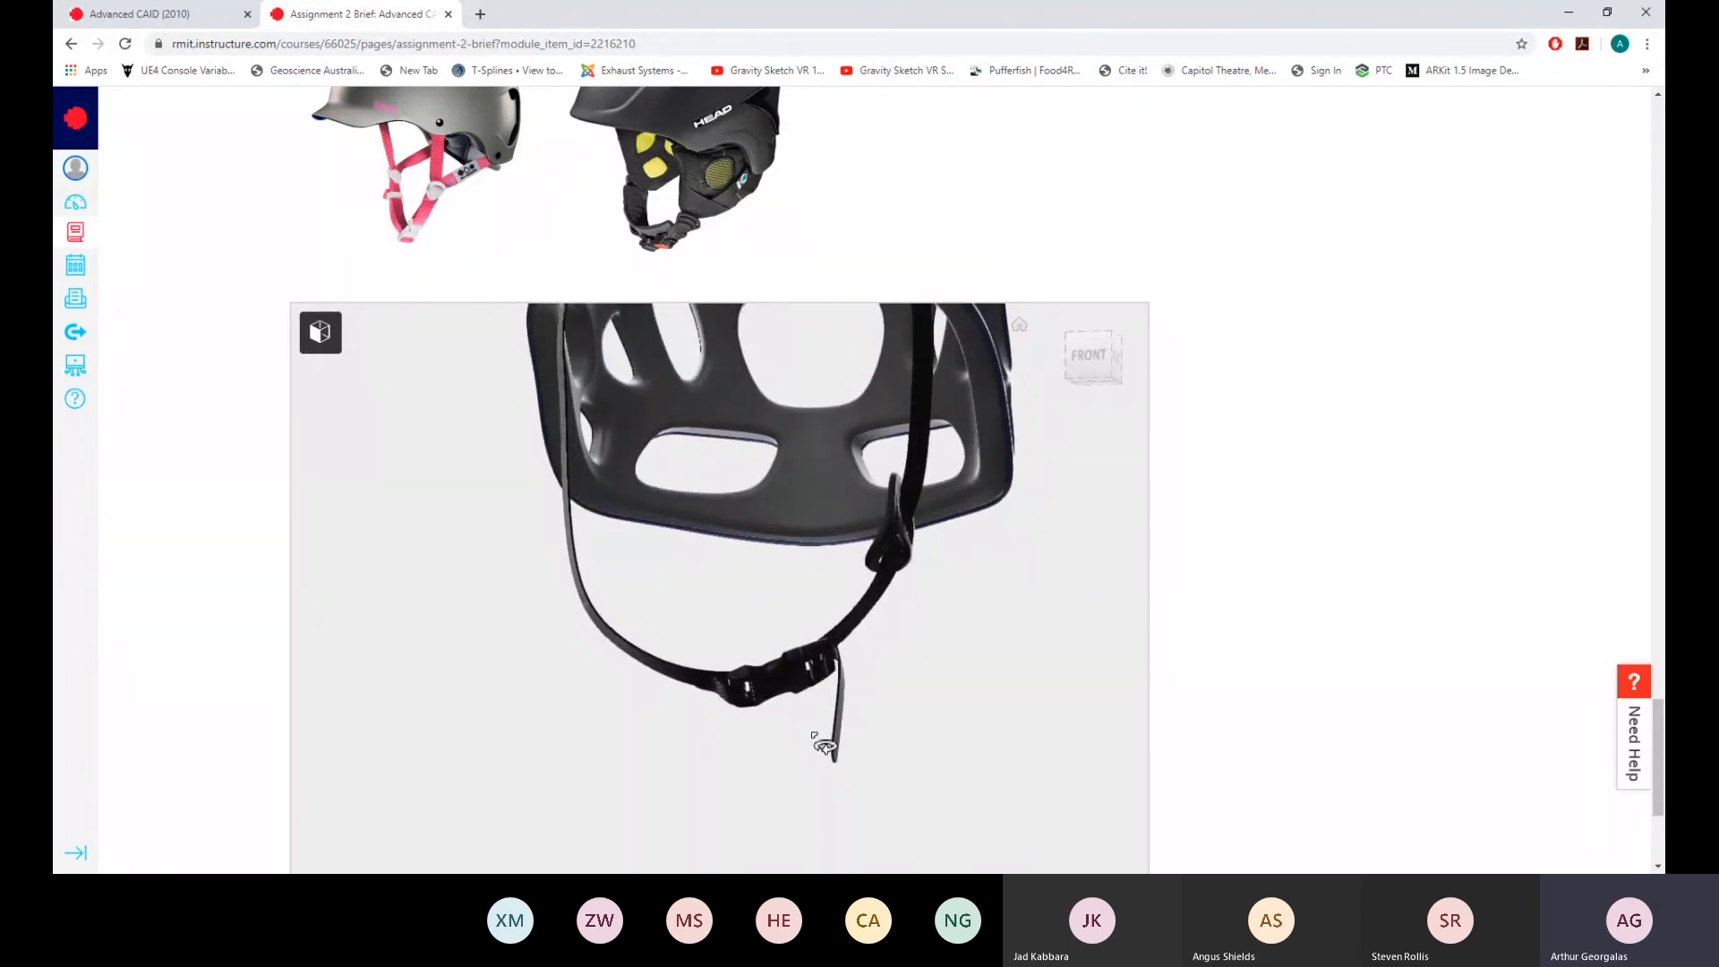
pyautogui.scroll(3, 797, 689)
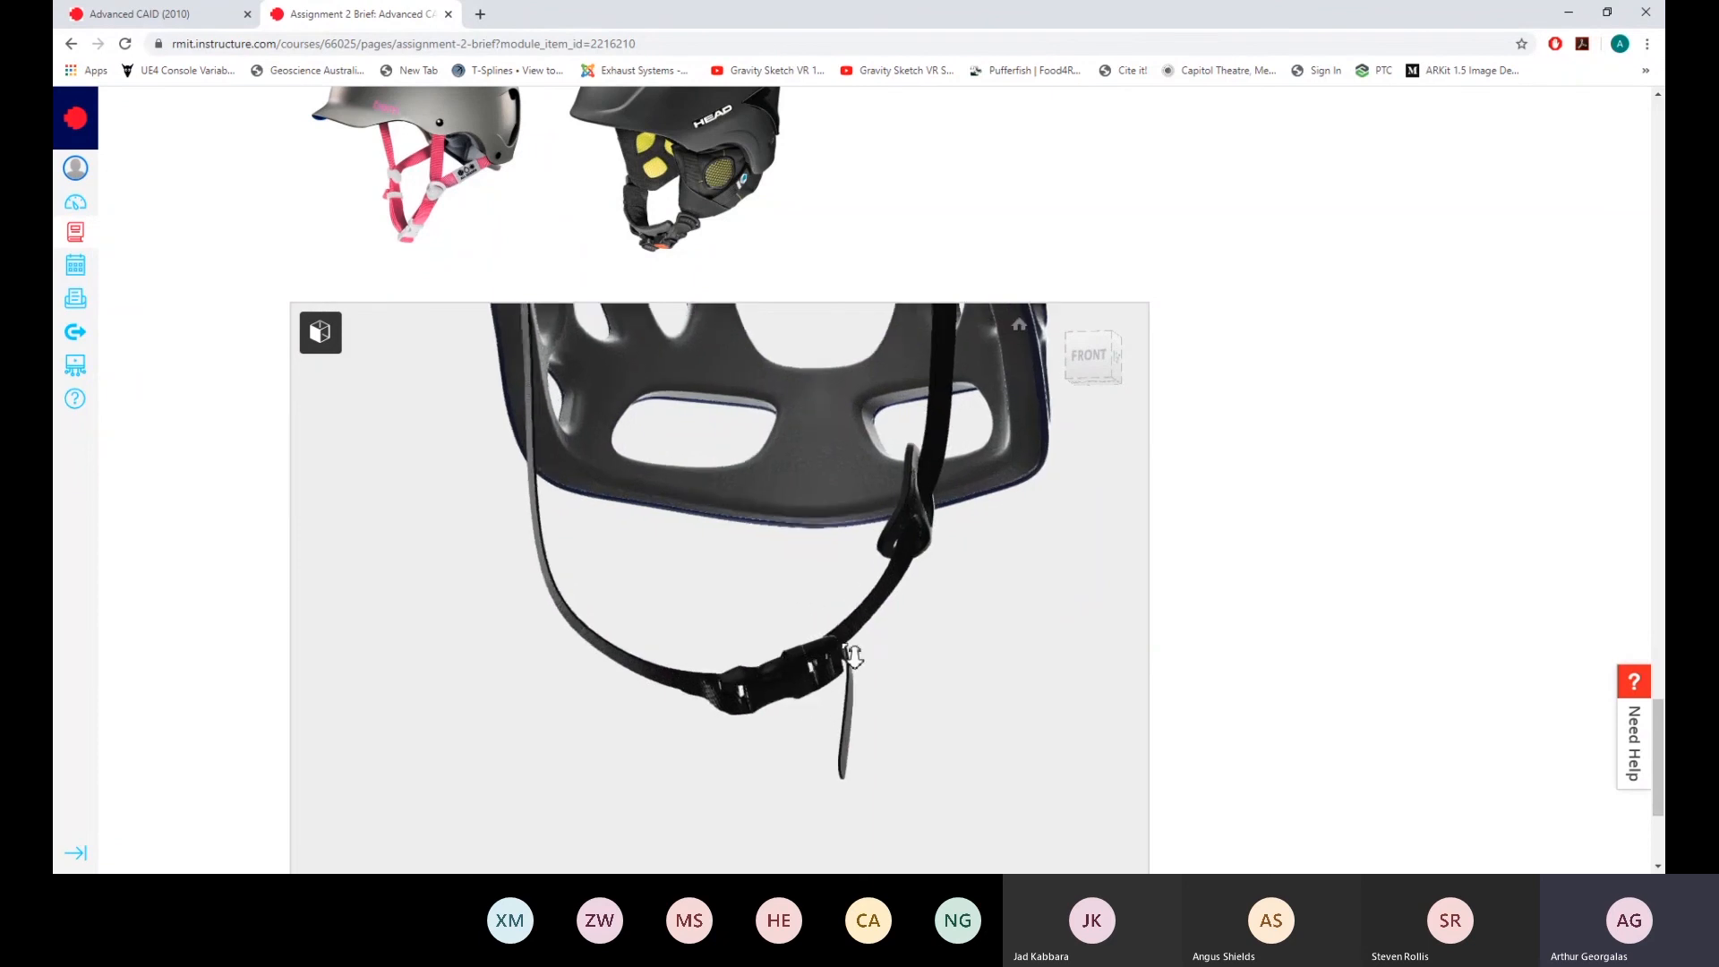
# Read the Assignment 2 grade contribution and due date at the end of the brief, briefly highlighting the due text
pyautogui.scroll(-3, 1188, 610)
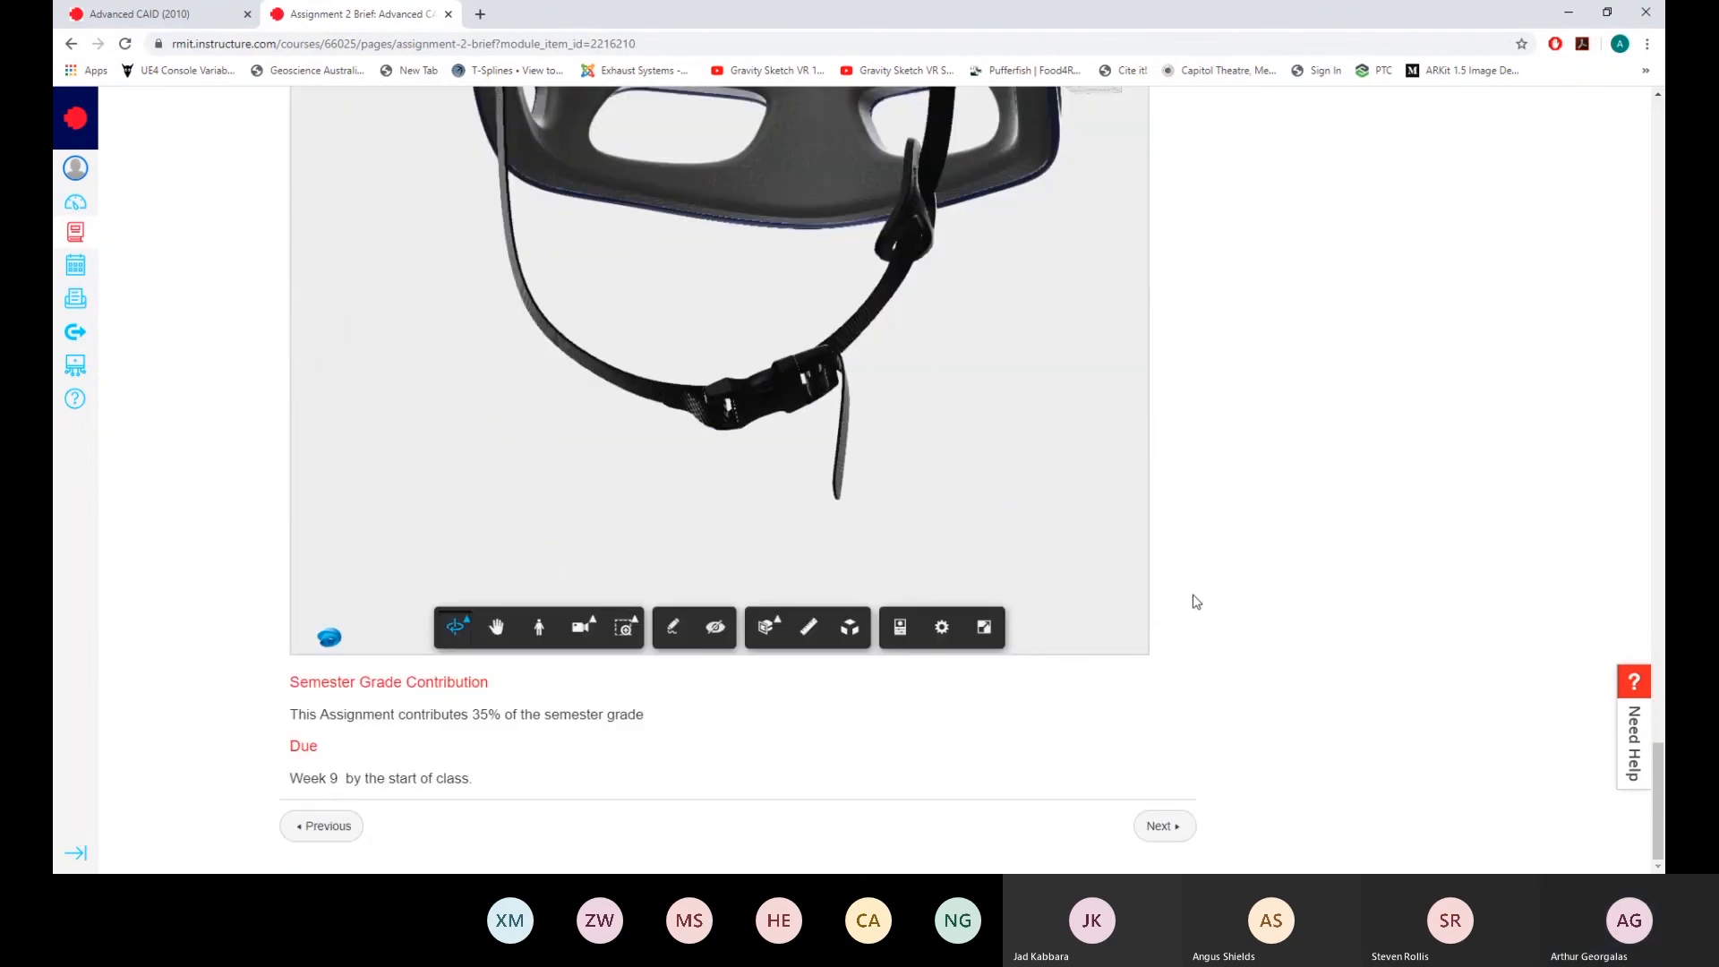
pyautogui.scroll(8, 1196, 602)
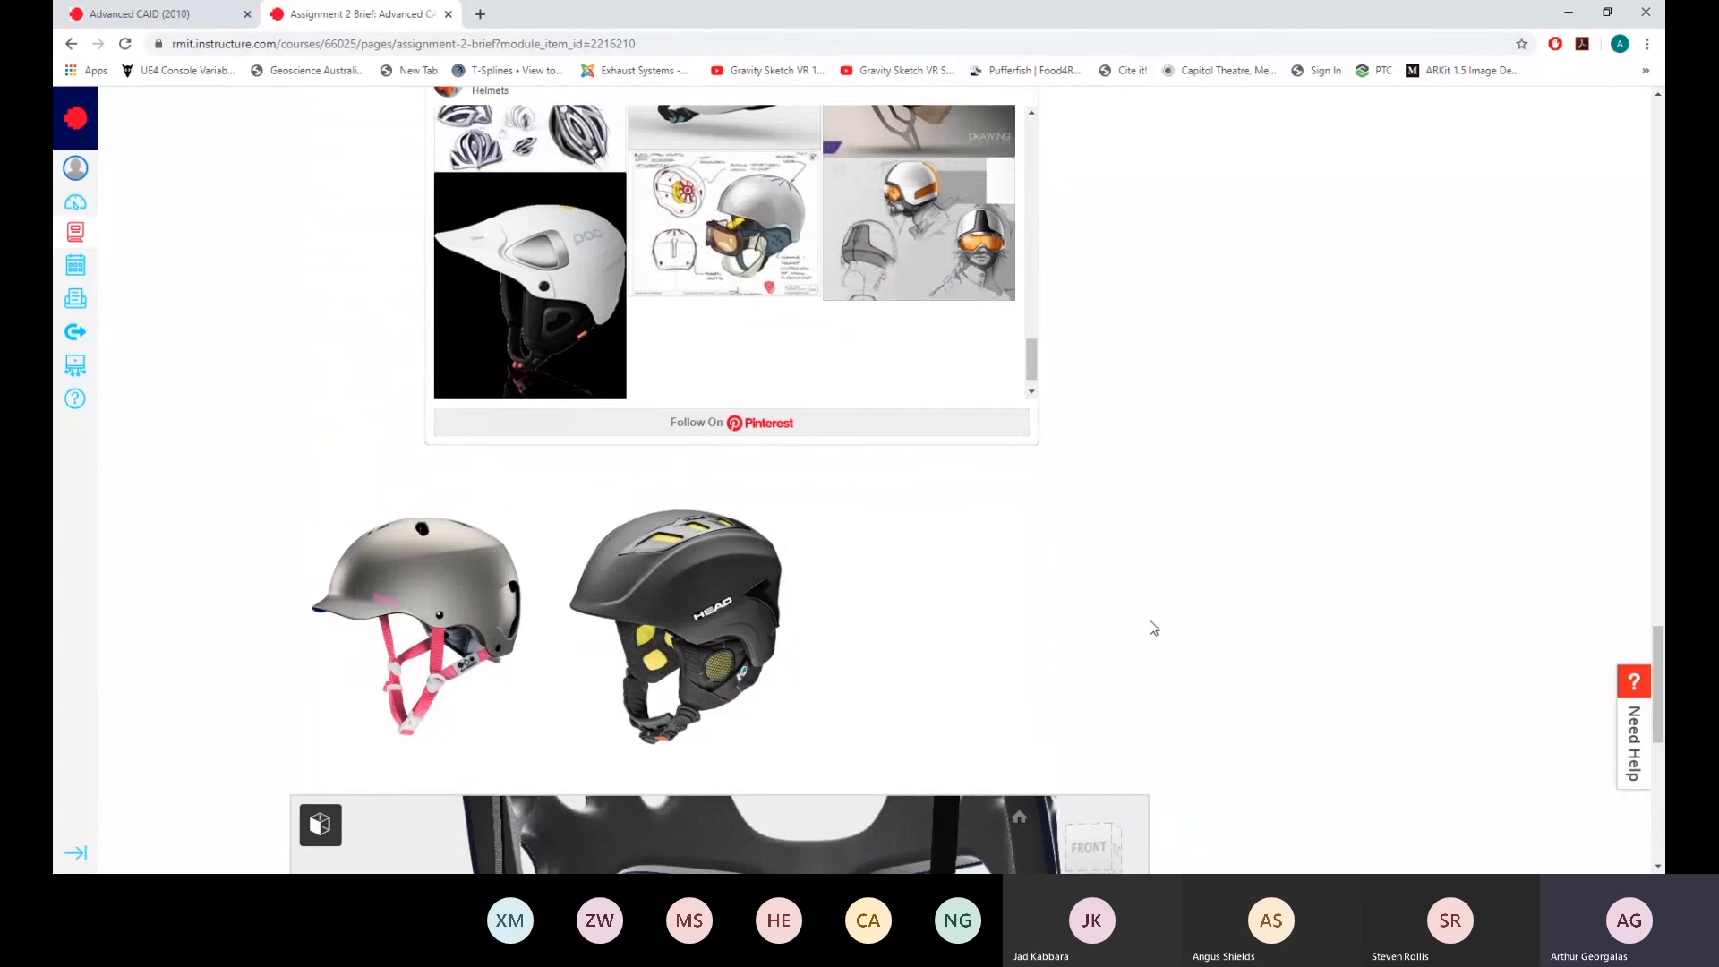
pyautogui.scroll(-8, 1089, 568)
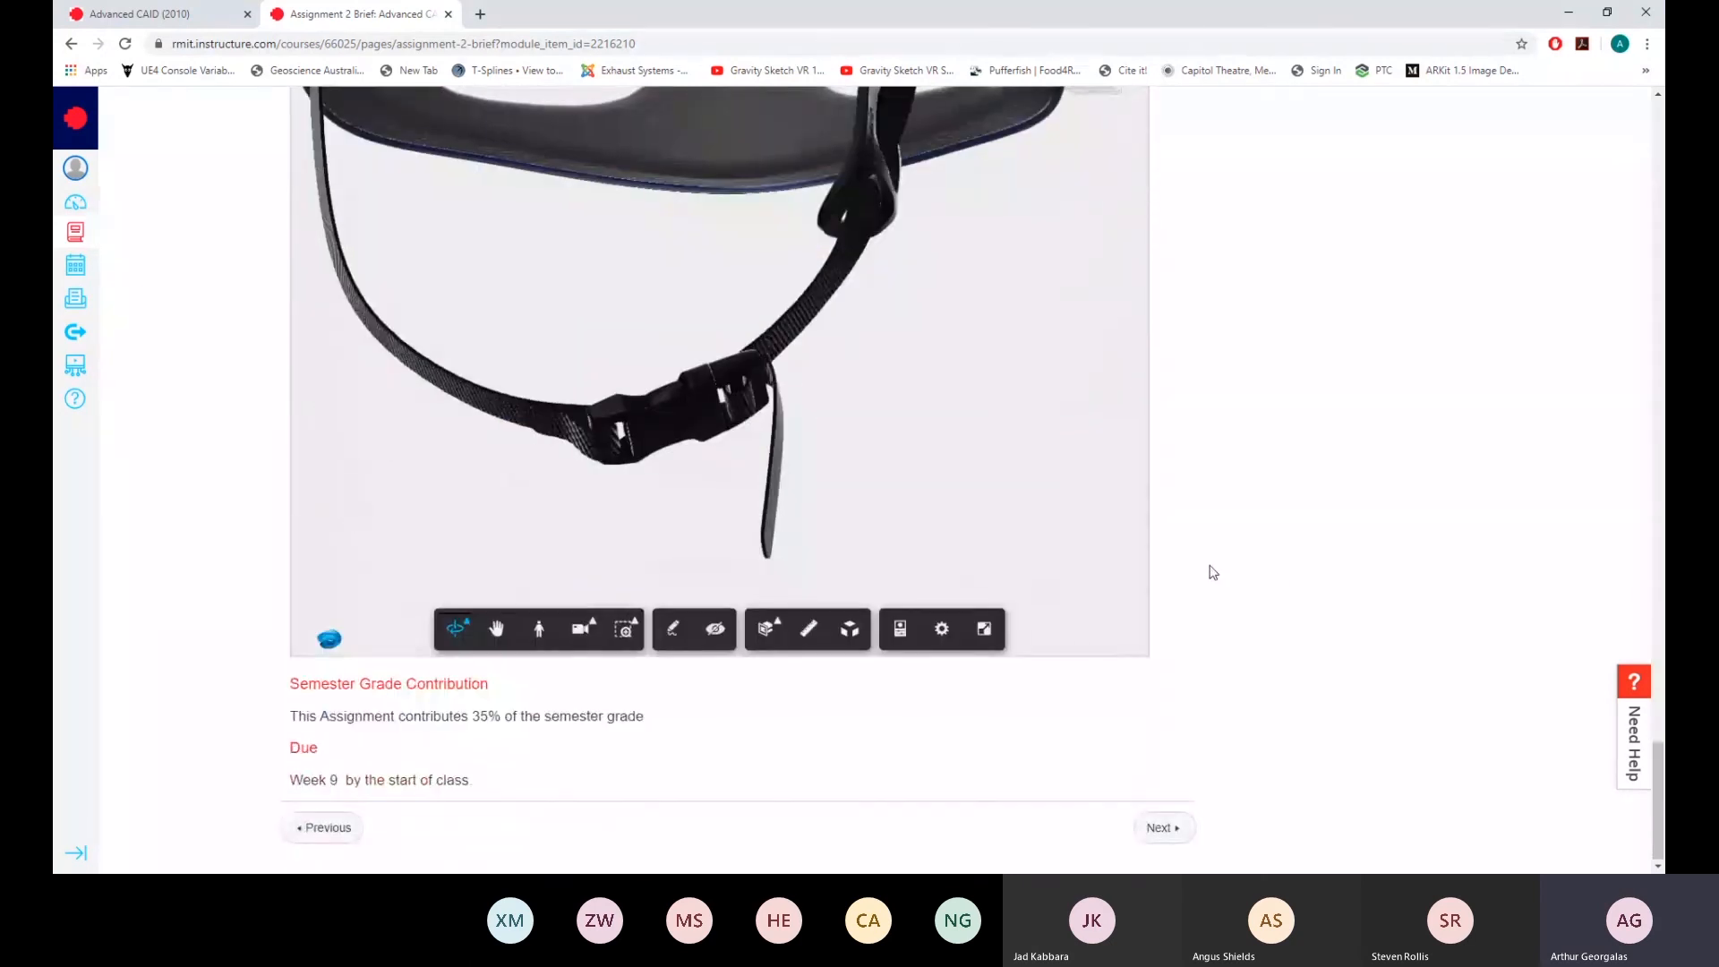
pyautogui.moveTo(310, 777); pyautogui.dragTo(399, 777)
pyautogui.click(707, 753)
# Return to the start of the Assignment 2 brief and review its helmet cover image and Task 2 title
pyautogui.scroll(20, 1160, 739)
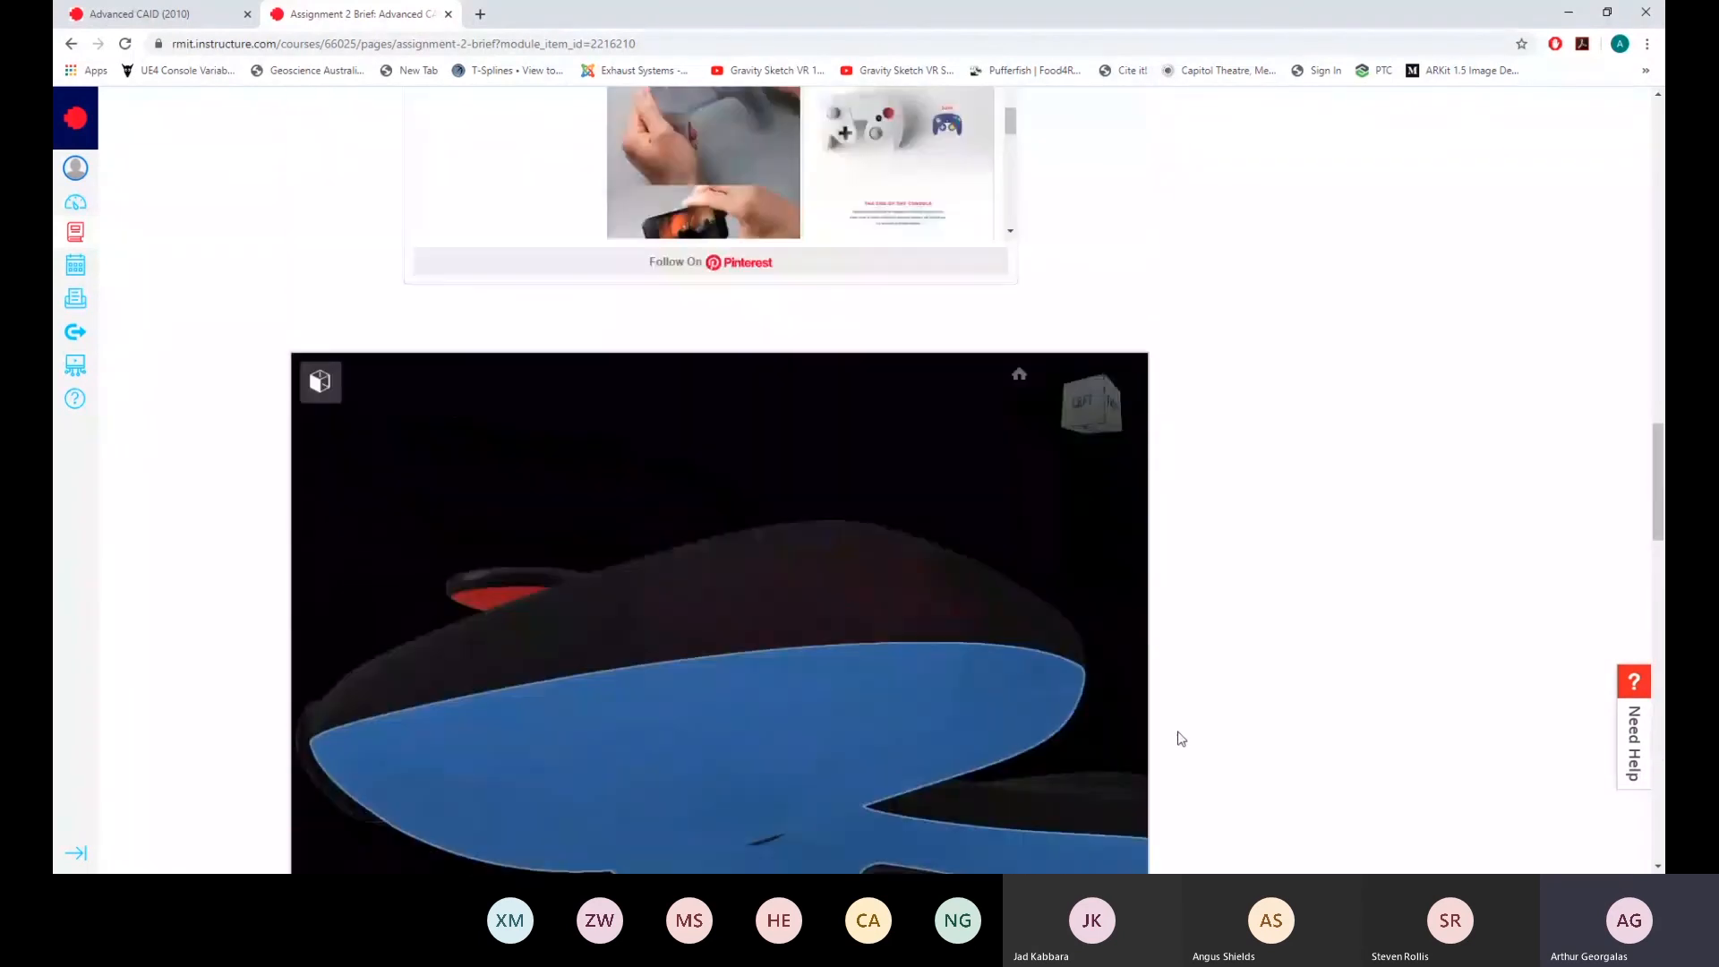
pyautogui.scroll(20, 1210, 738)
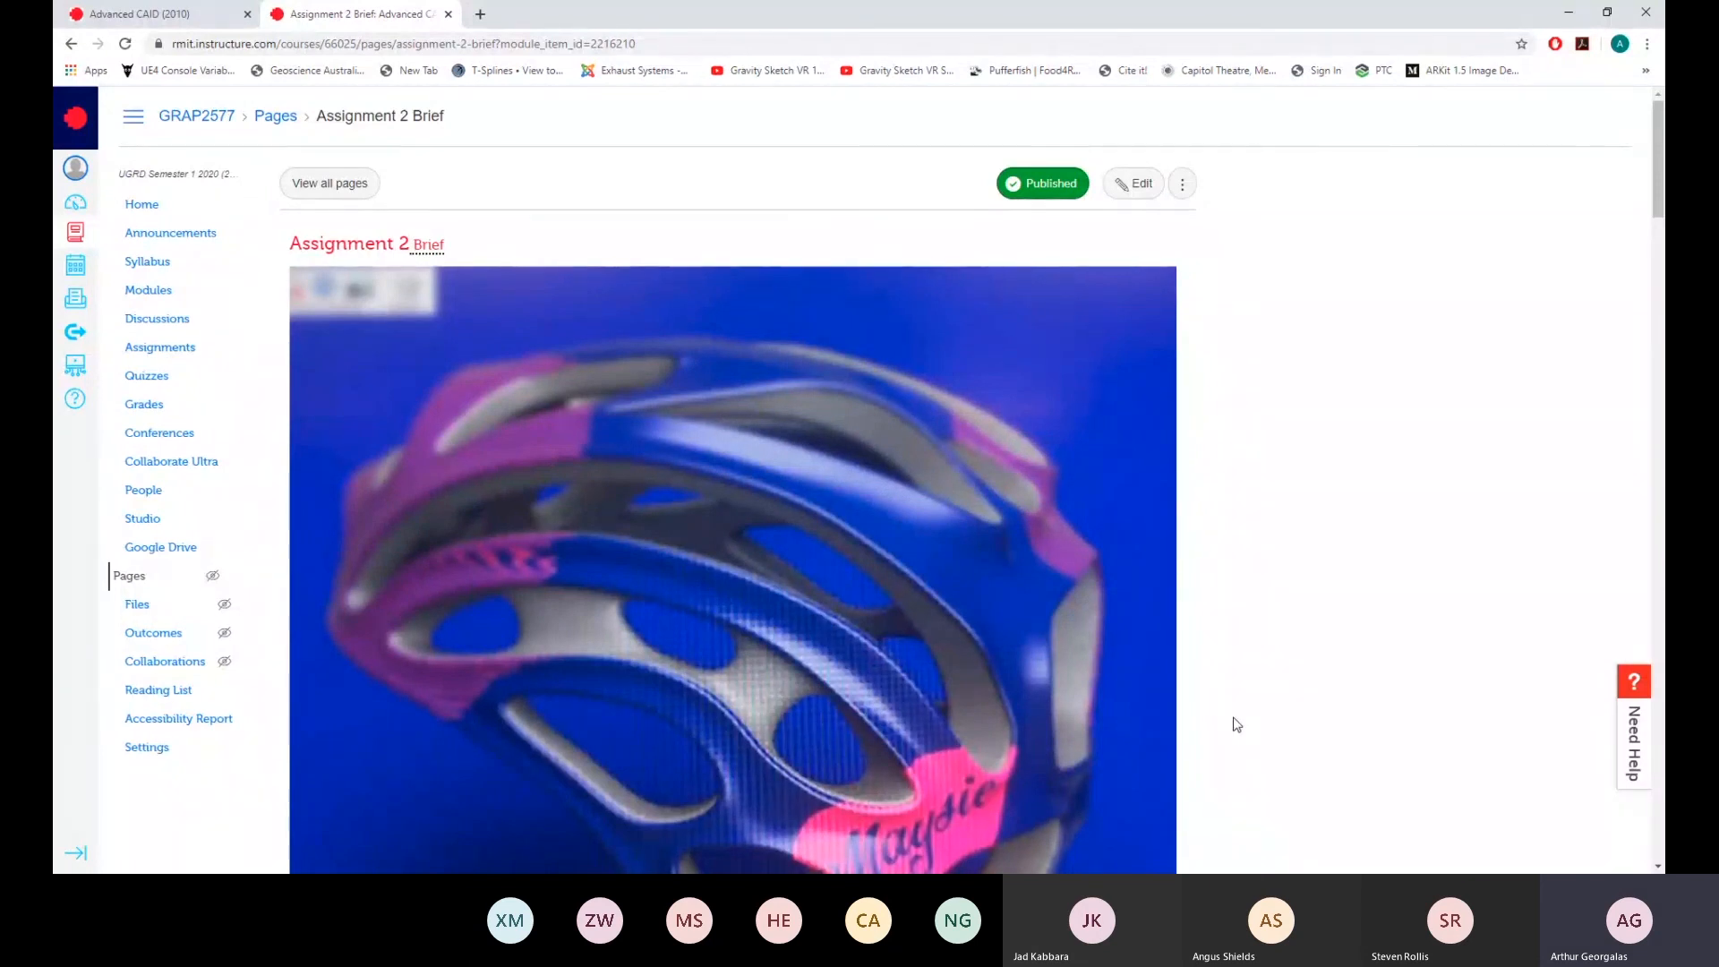
pyautogui.scroll(-3, 1270, 653)
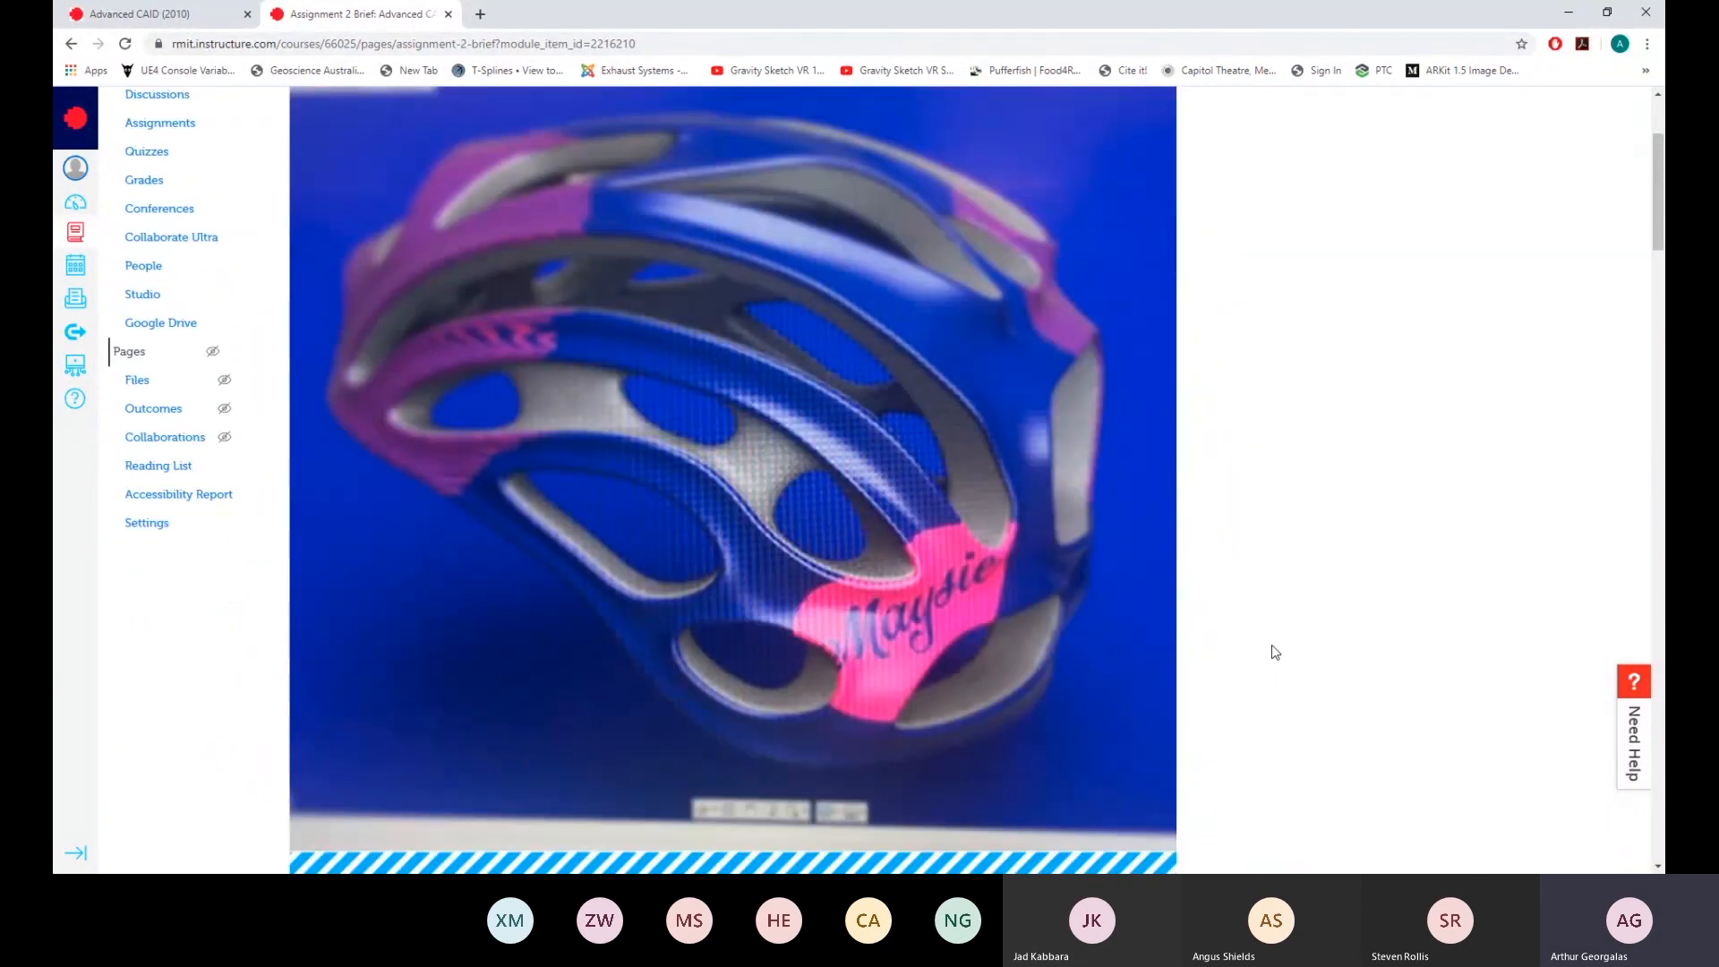
pyautogui.scroll(-3, 1283, 646)
pyautogui.scroll(-4, 1279, 650)
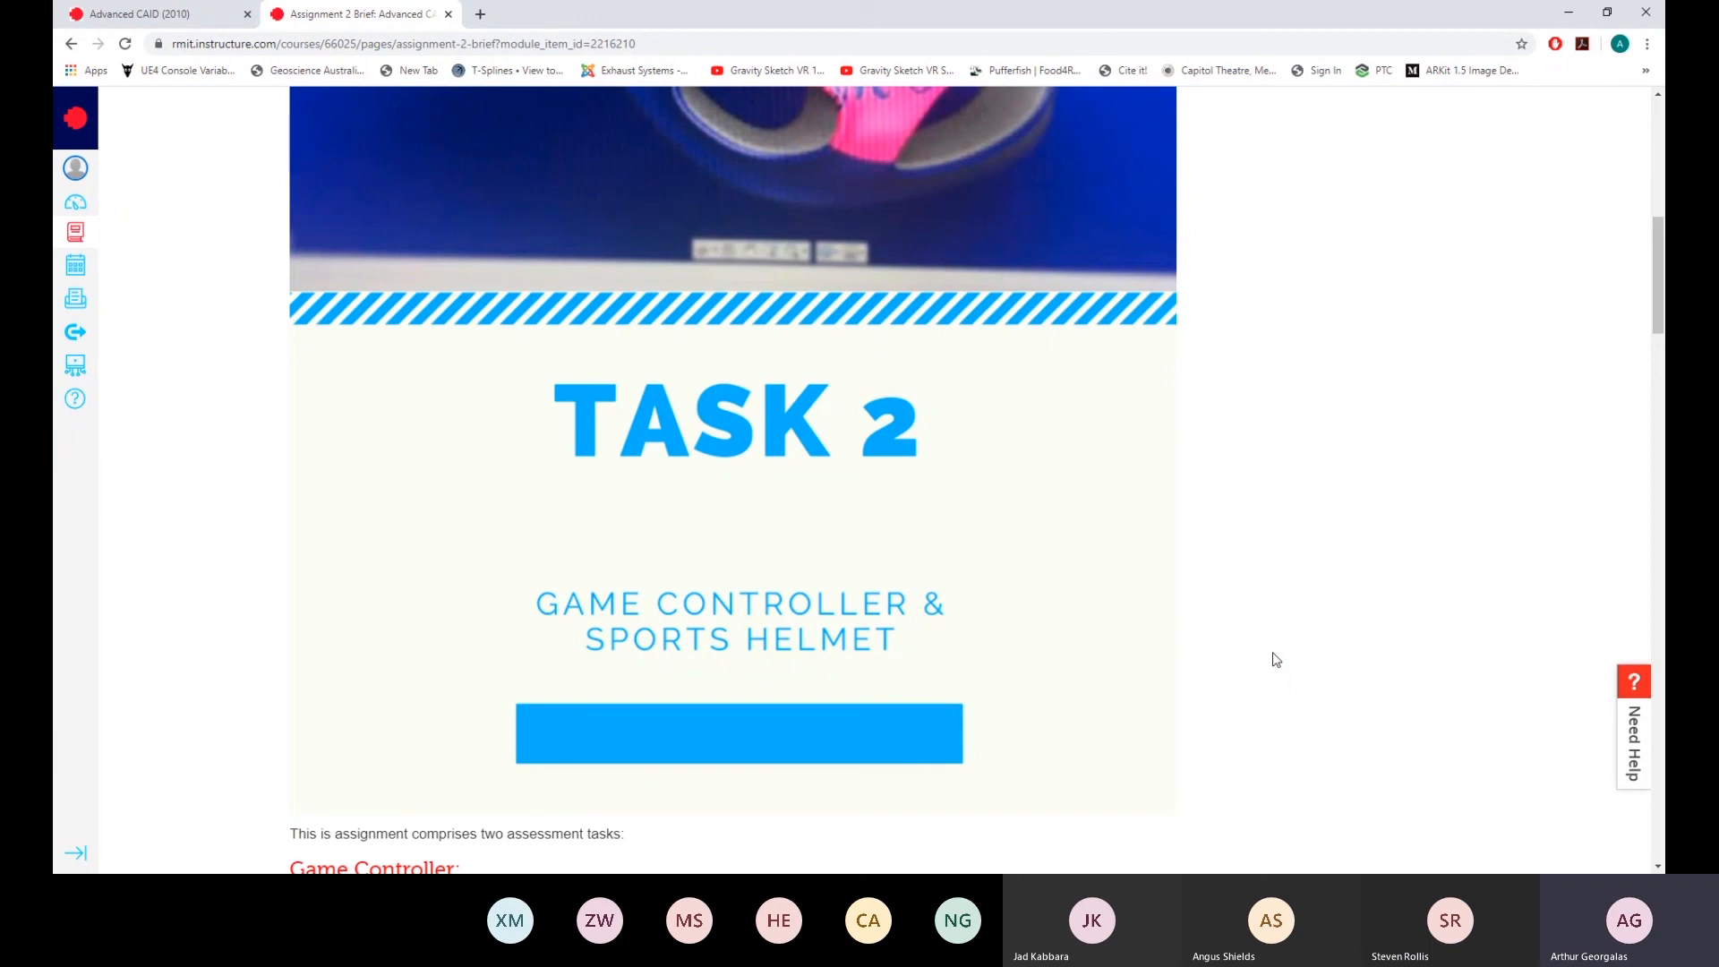
pyautogui.scroll(-6, 1263, 566)
pyautogui.scroll(10, 1258, 566)
pyautogui.scroll(4, 1273, 603)
# Revisit the Game Controller section and look over the example controllers in its Pinterest board
pyautogui.scroll(-18, 1268, 591)
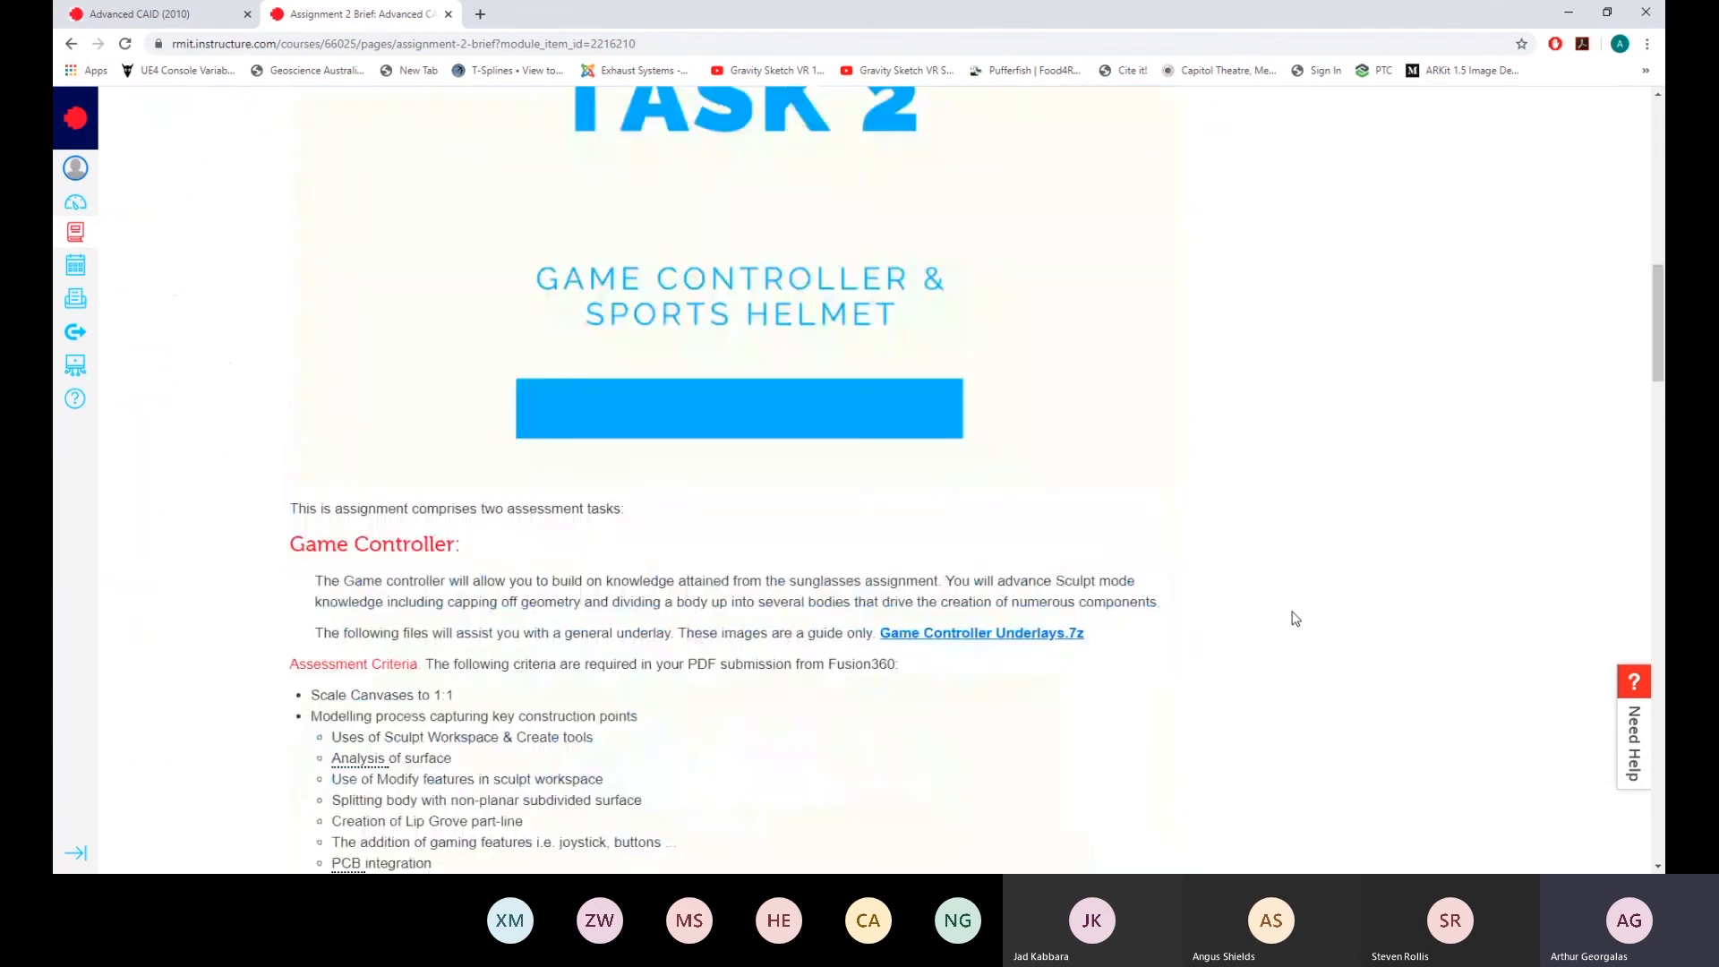
pyautogui.scroll(-2, 1280, 609)
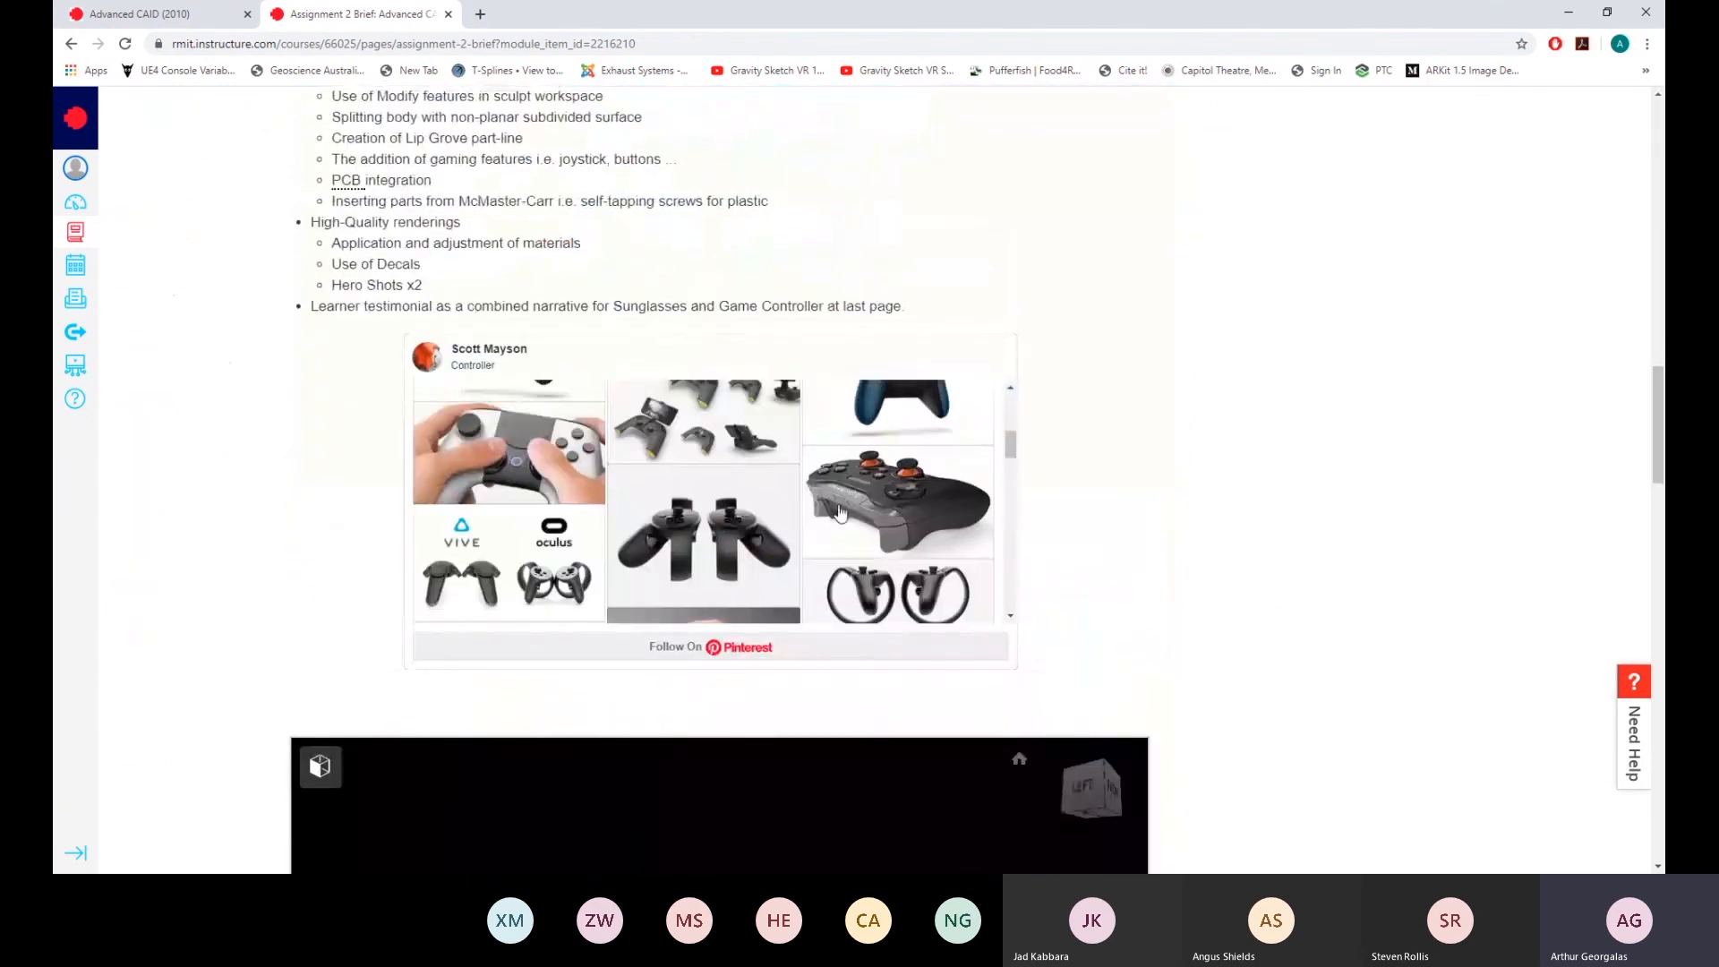
pyautogui.scroll(3, 876, 510)
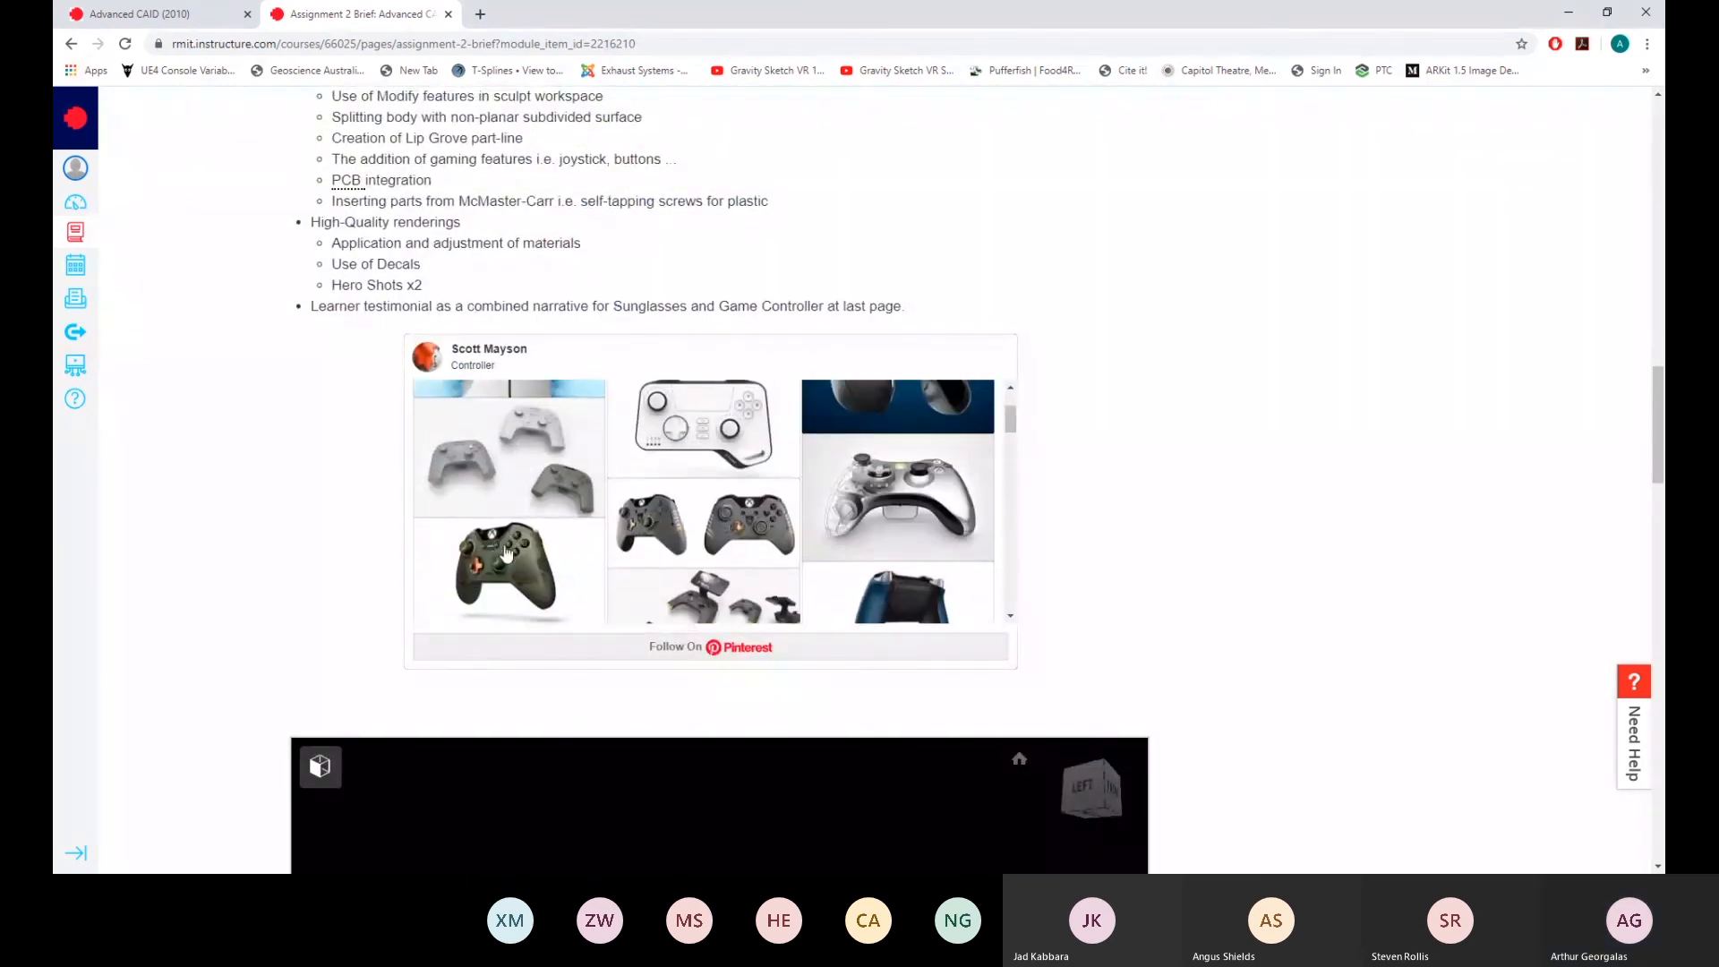
pyautogui.scroll(2, 891, 505)
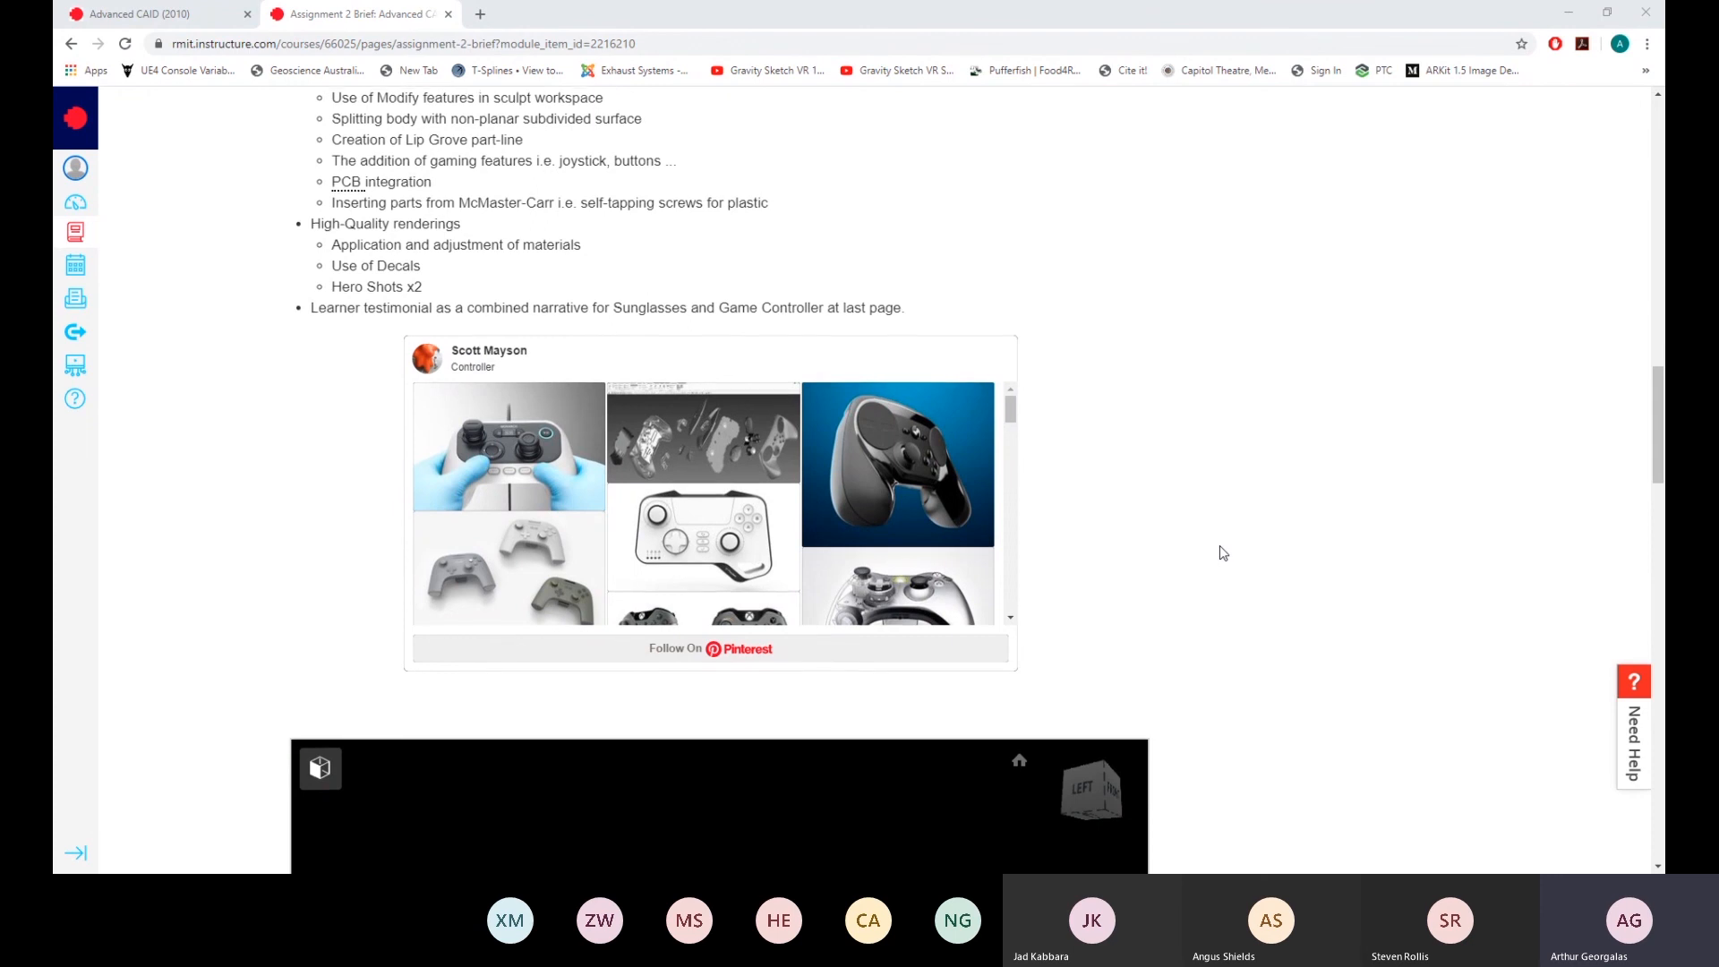
# Reread the Game Controller description and assessment criteria, ending at the start of the brief
pyautogui.scroll(1, 1223, 552)
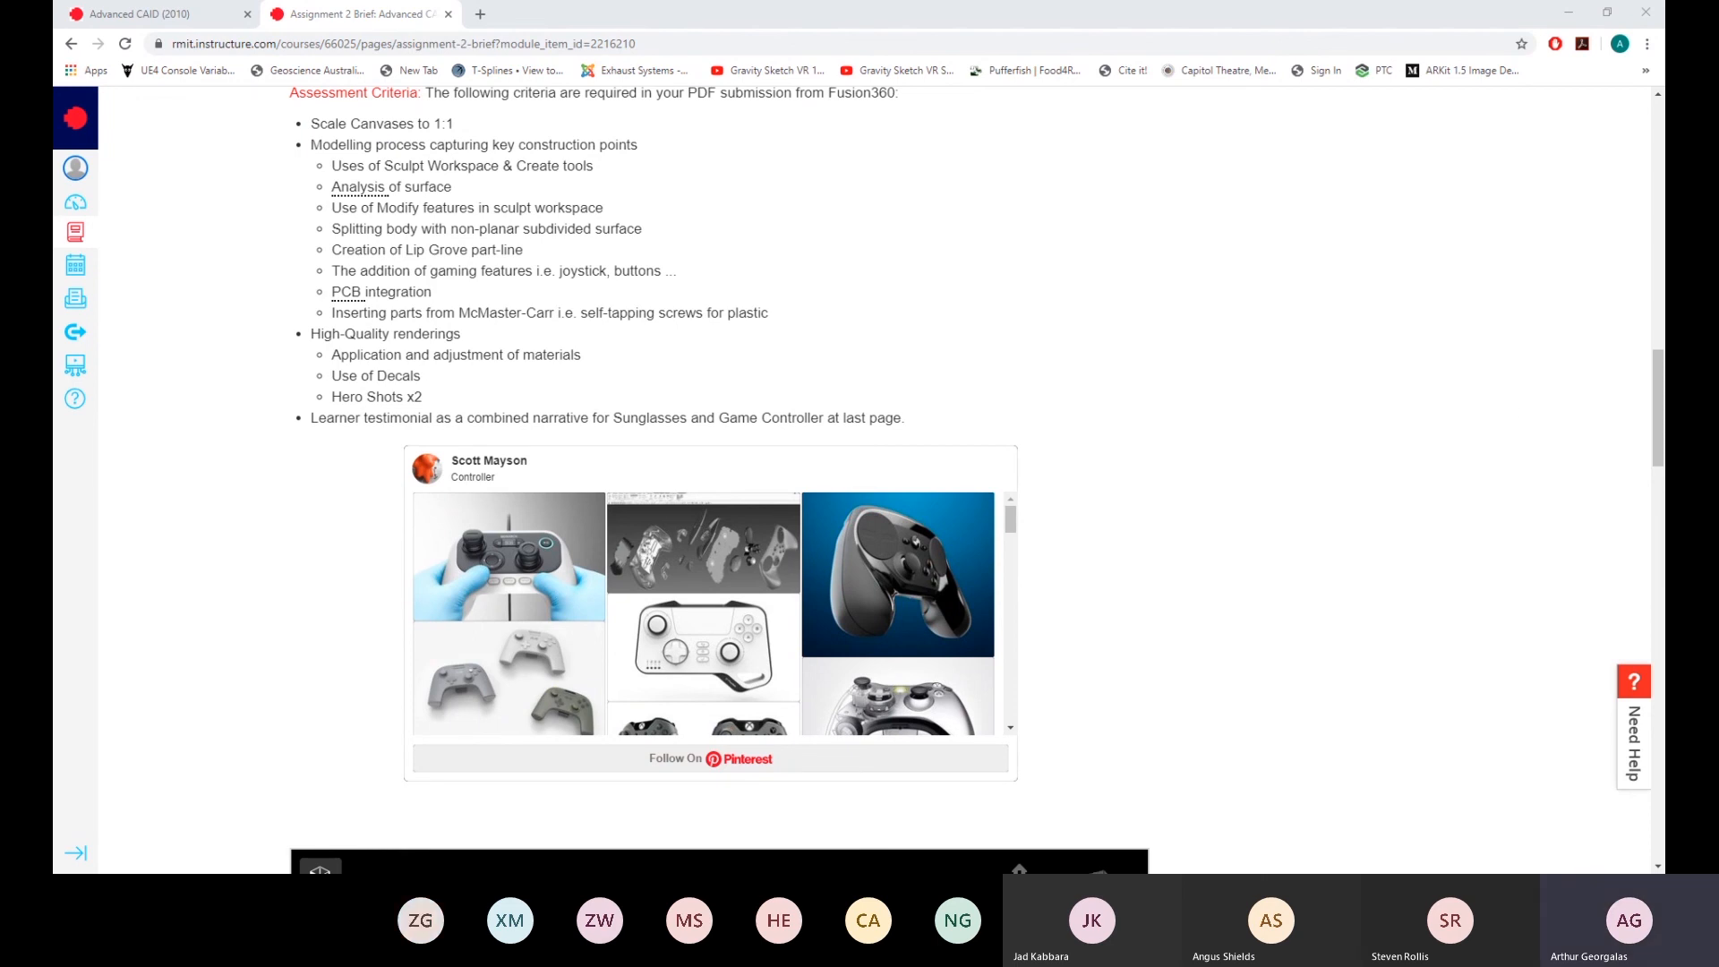
pyautogui.scroll(5, 1345, 515)
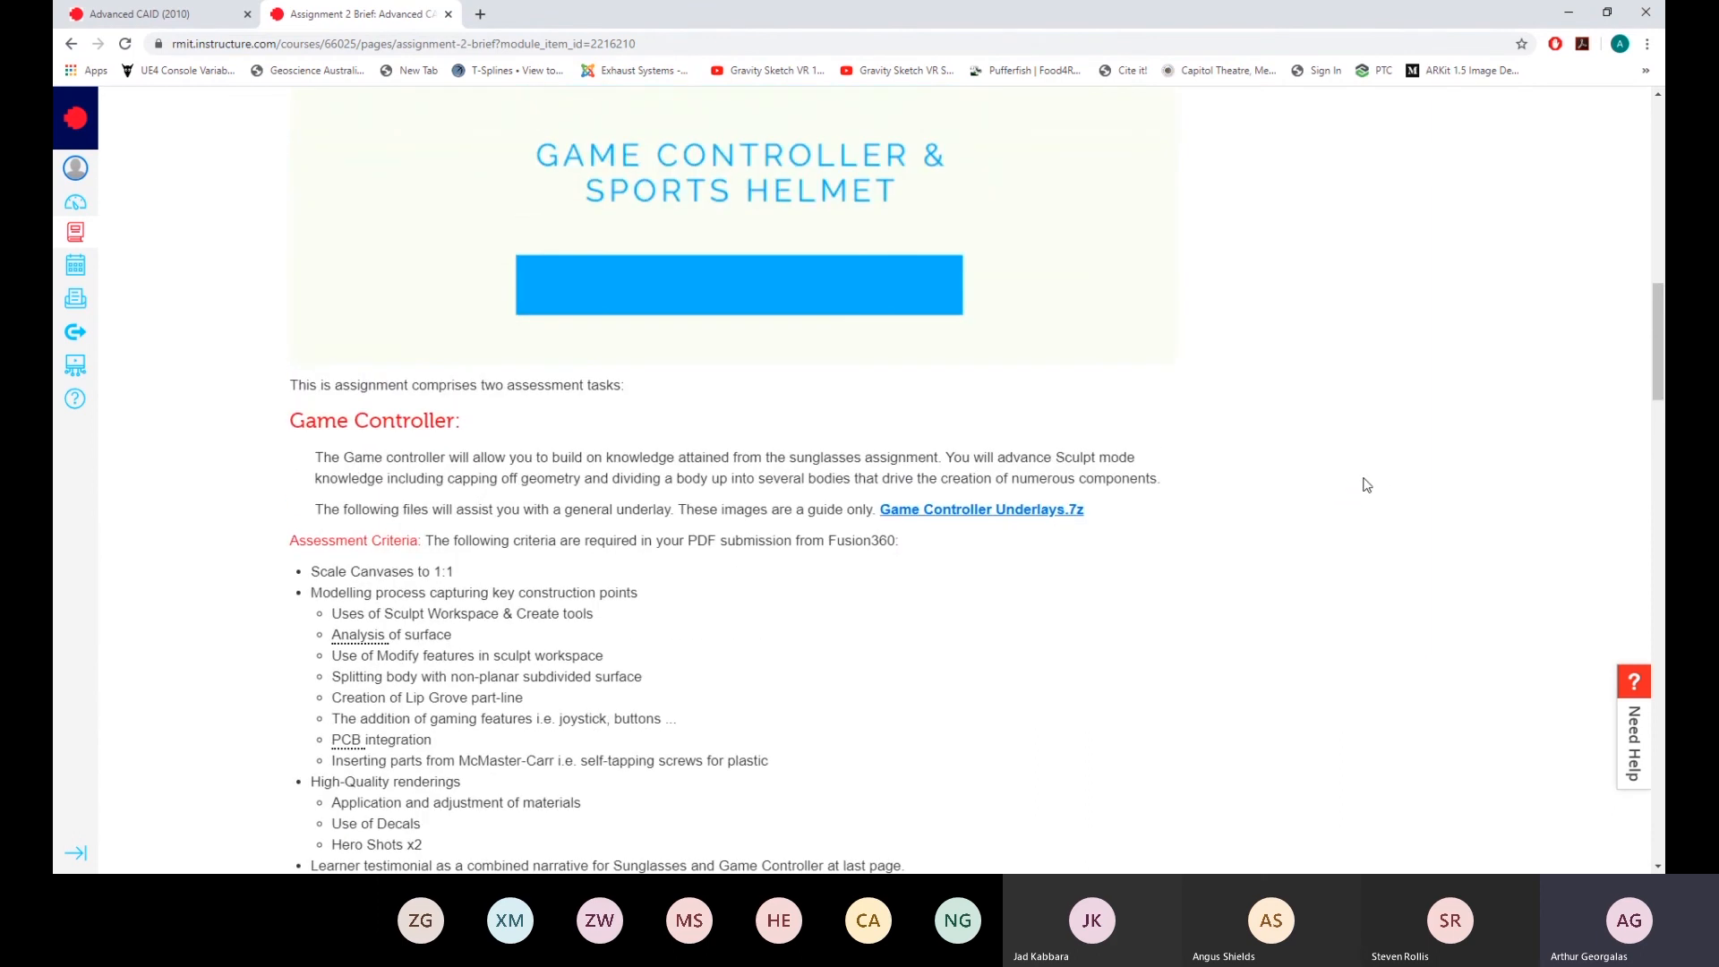
pyautogui.scroll(12, 1357, 474)
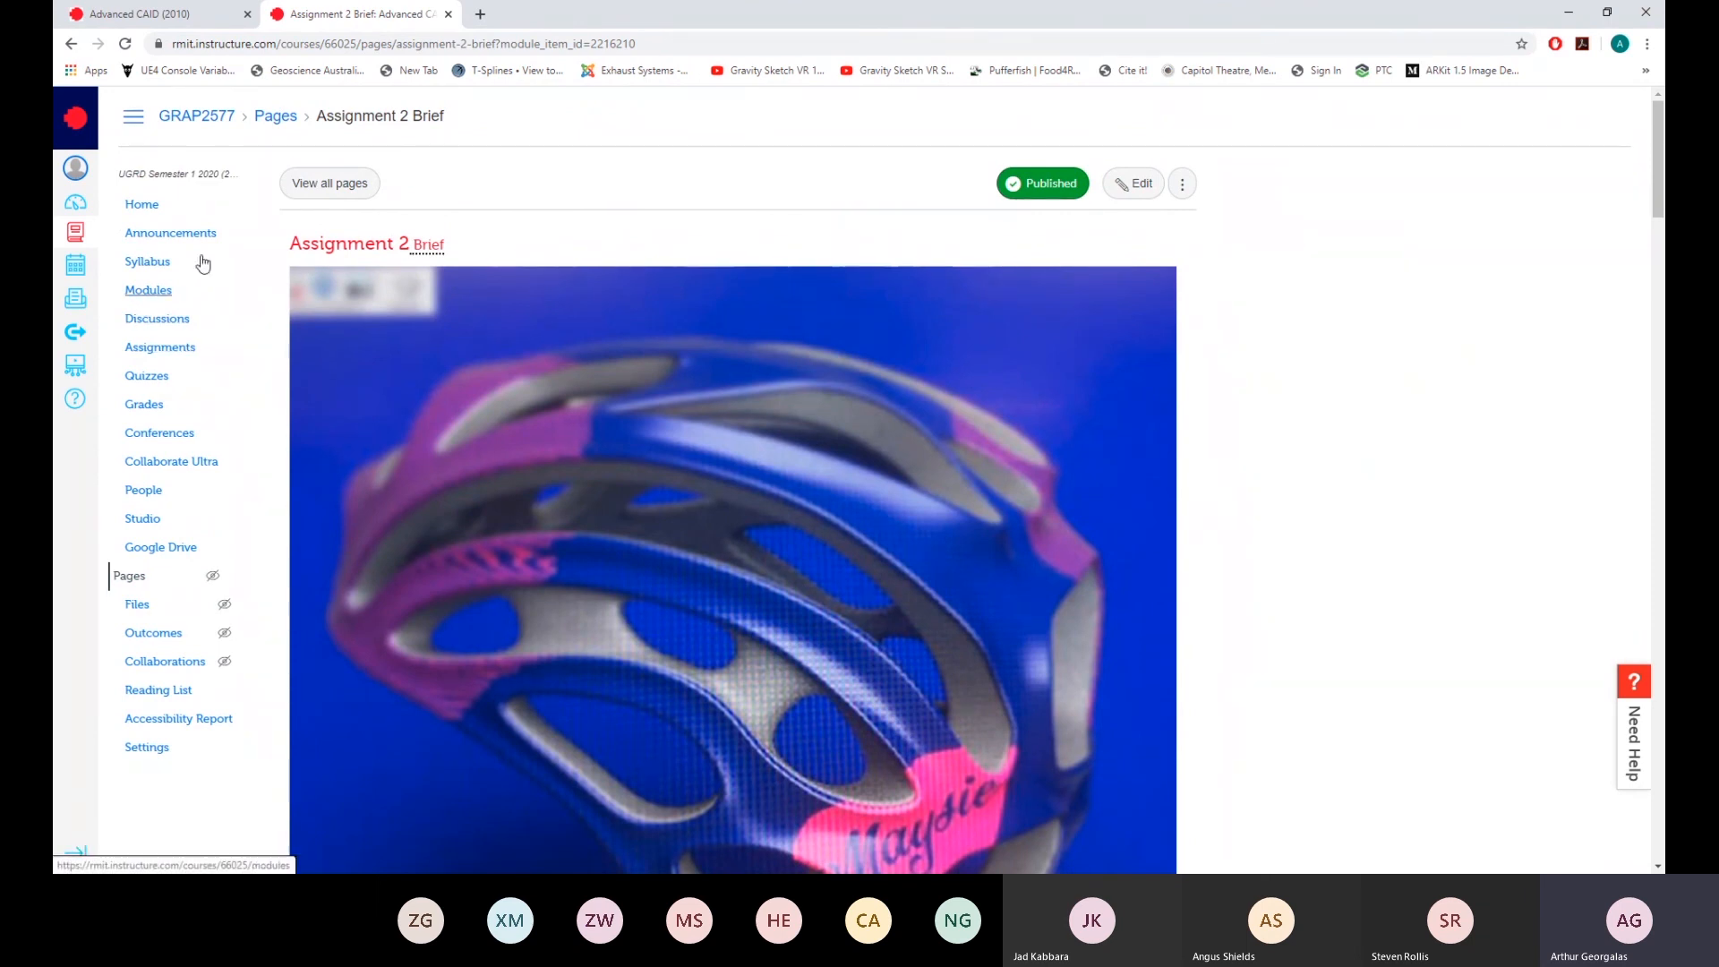
# Search Google Images for "game controller design" in a new browser tab
pyautogui.click(479, 15)
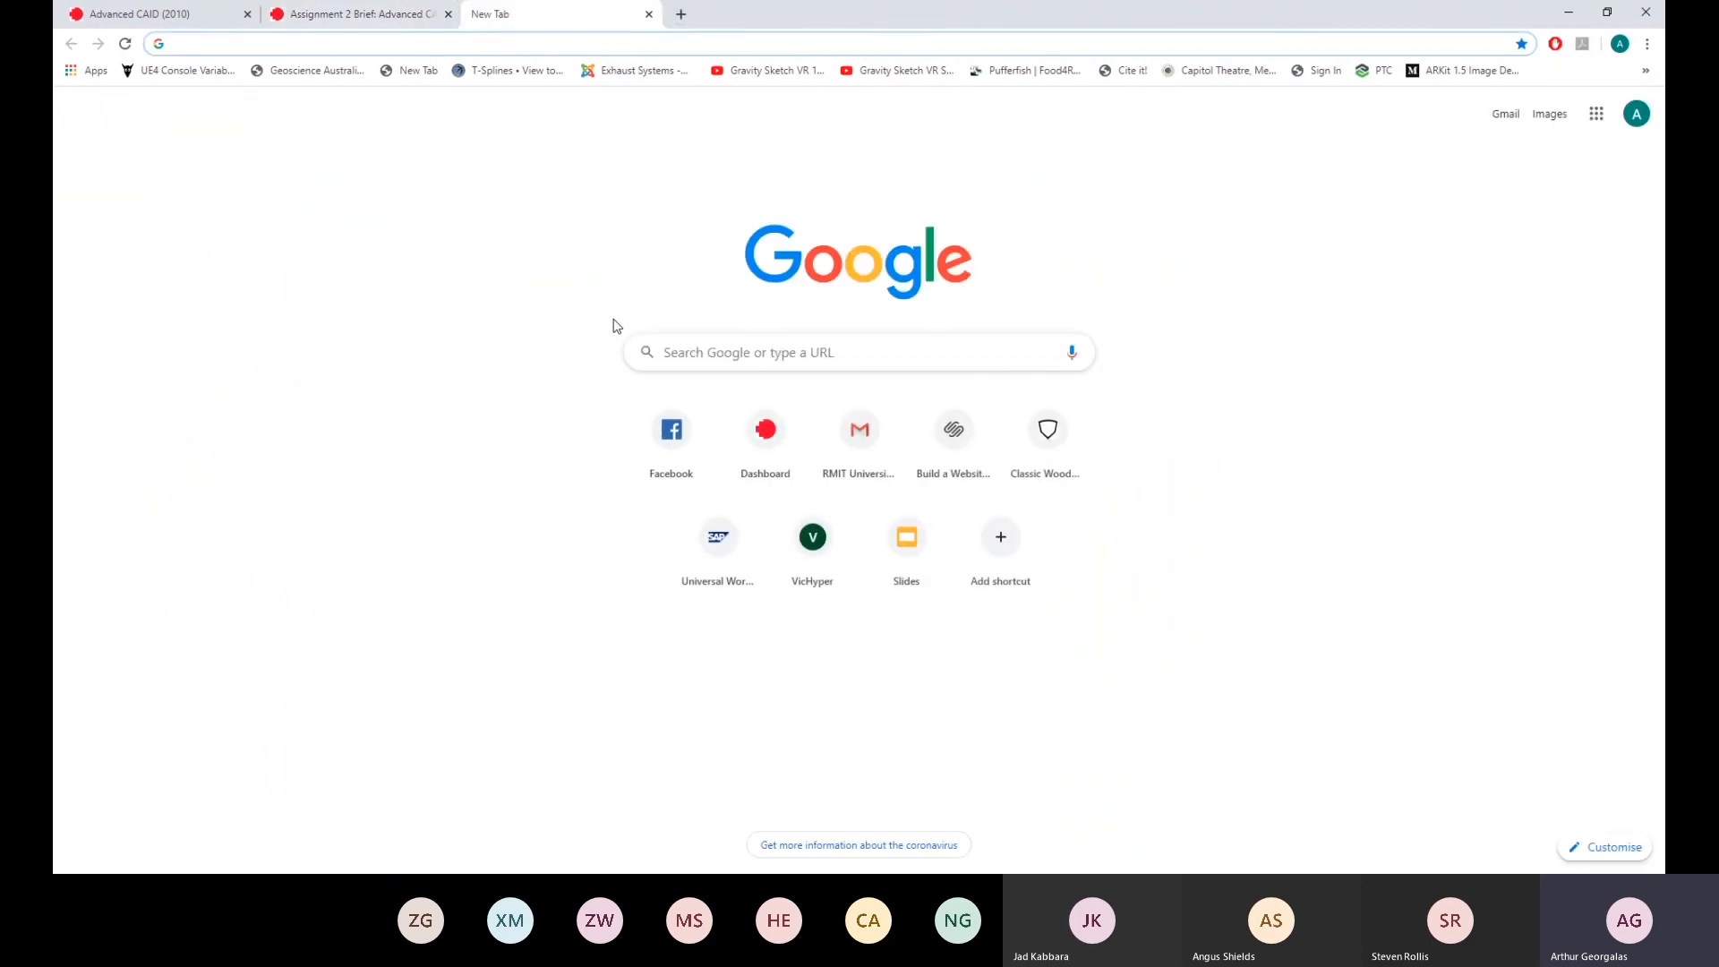
pyautogui.write('ga')
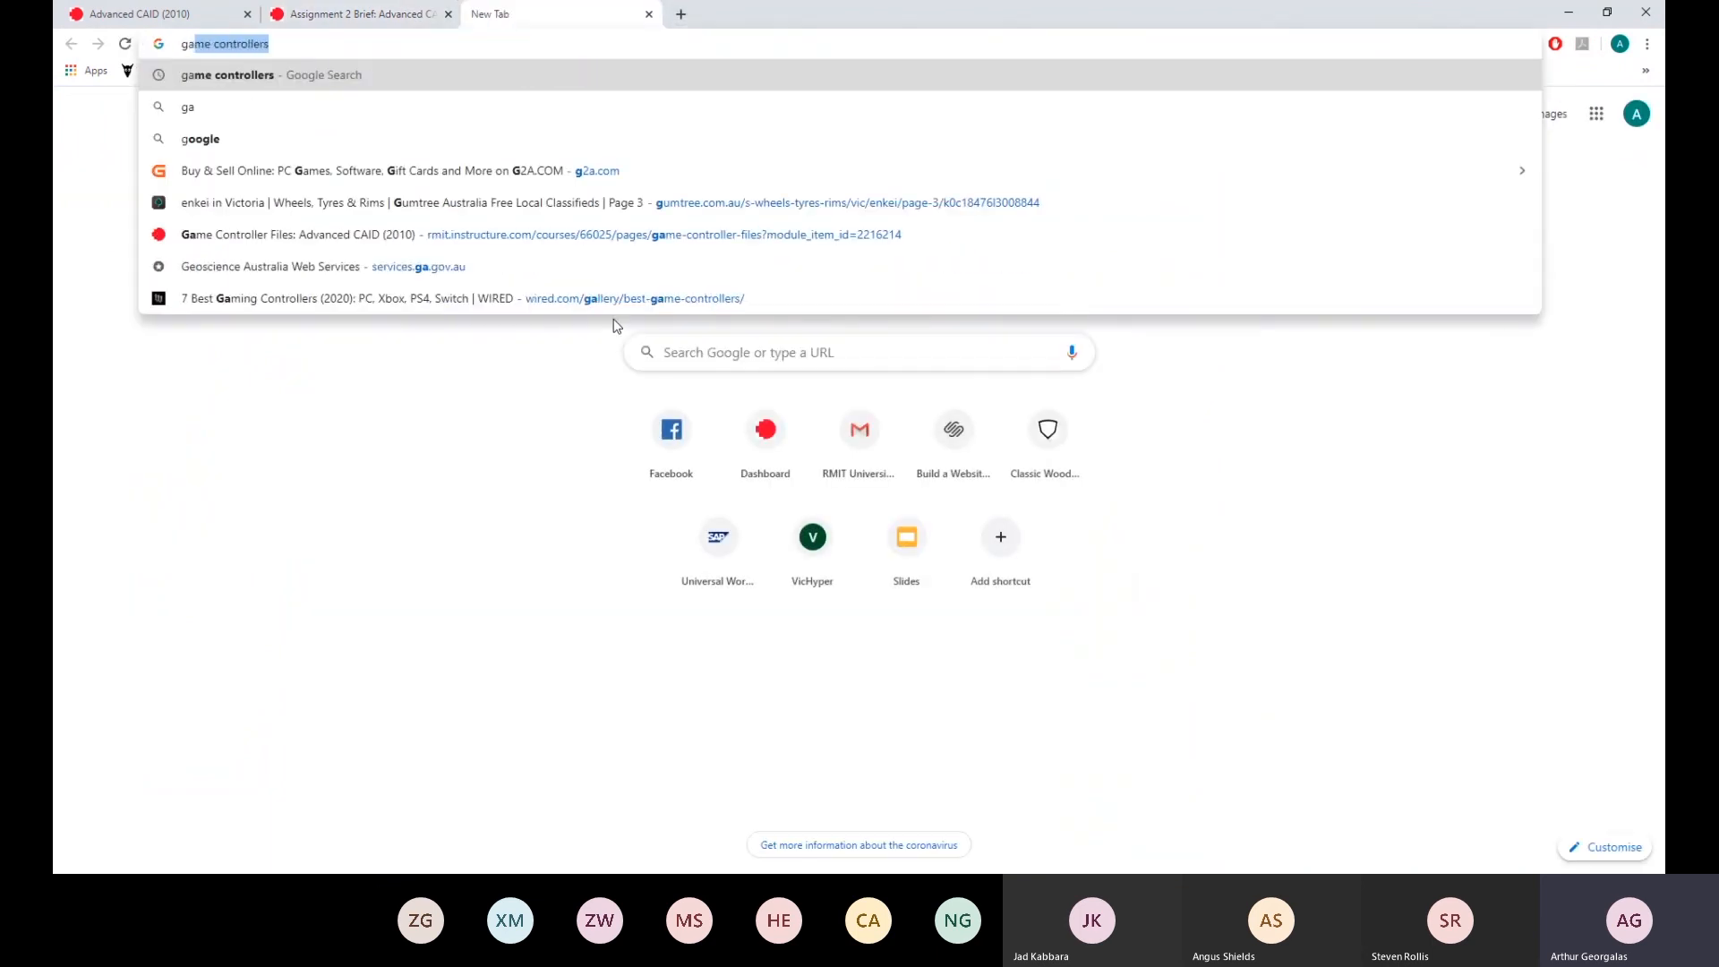
pyautogui.write('me controller design')
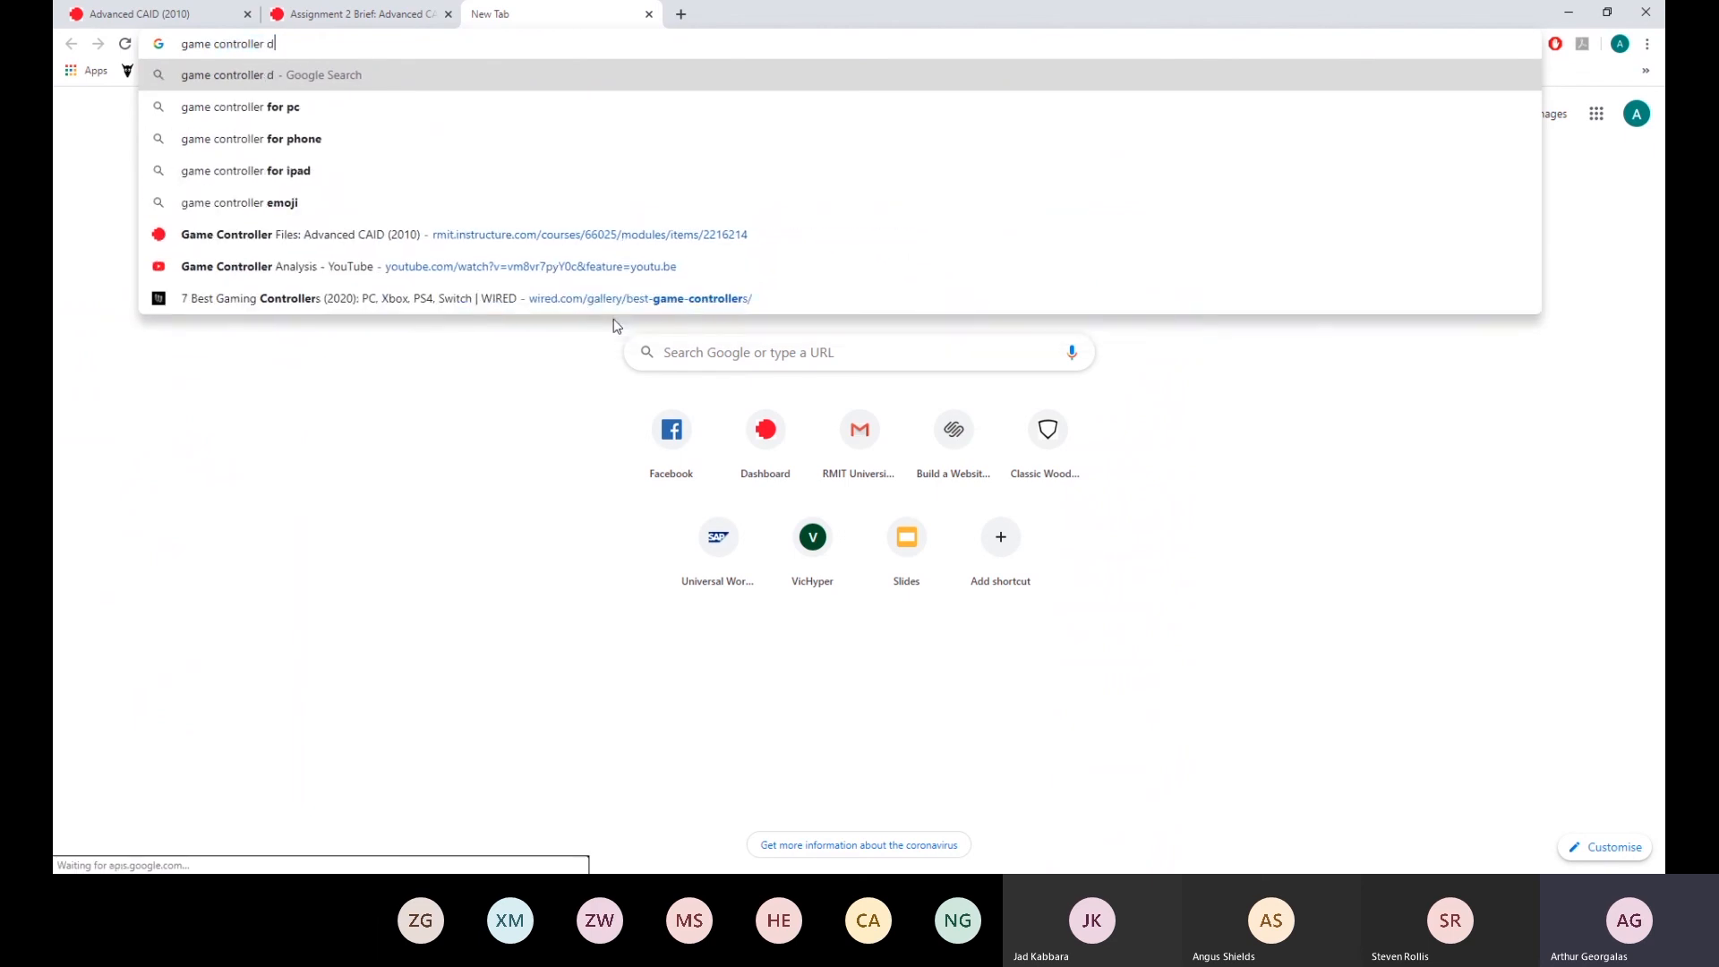
pyautogui.press('Return')
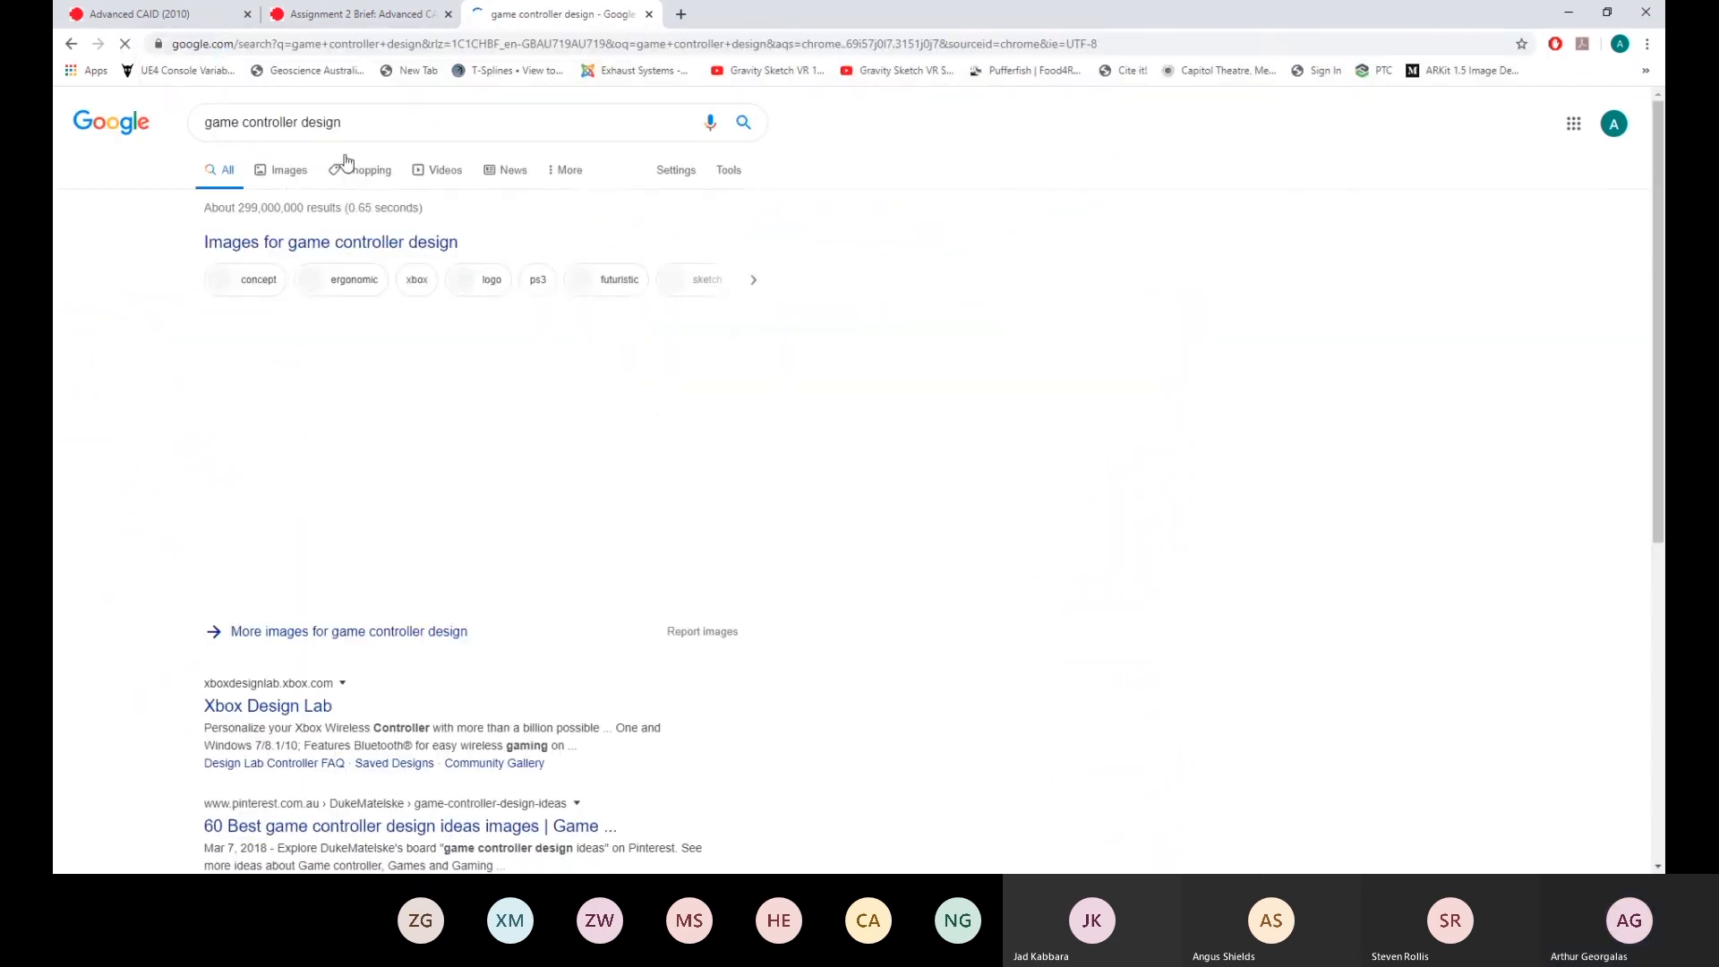
pyautogui.click(288, 181)
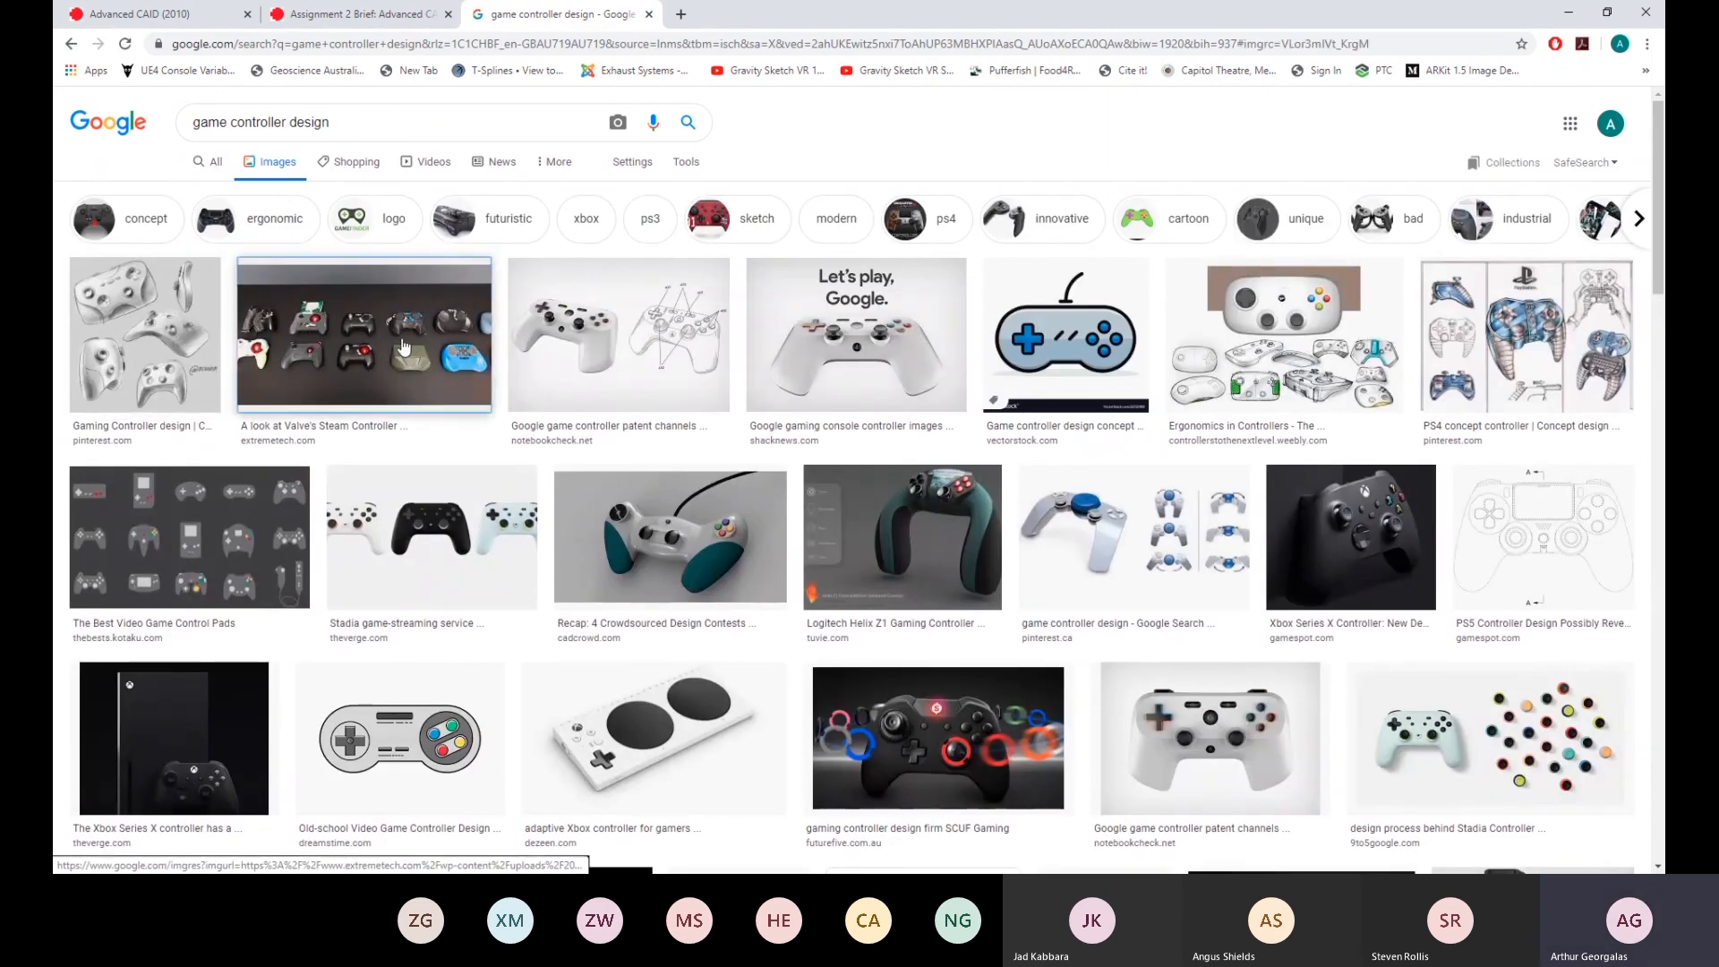
# Enlarge the Valve Steam Controller image and step through the following results to the Cad Crowd controller image
pyautogui.click(405, 347)
pyautogui.press('Right')
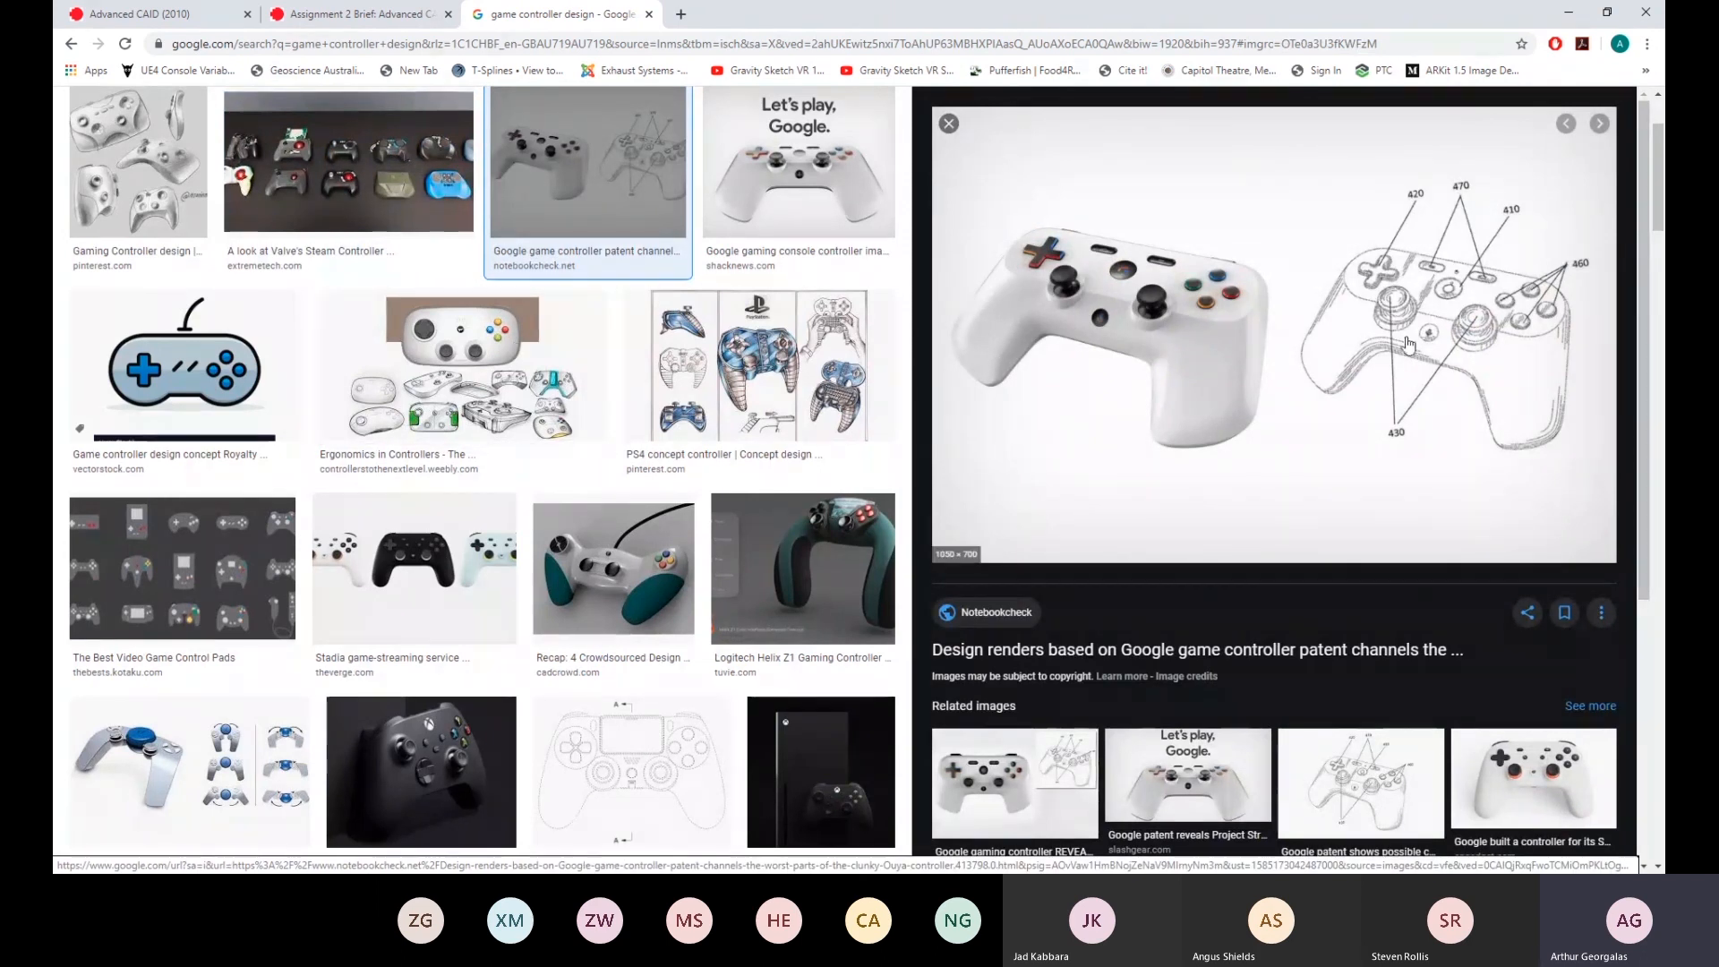
pyautogui.press('Right')
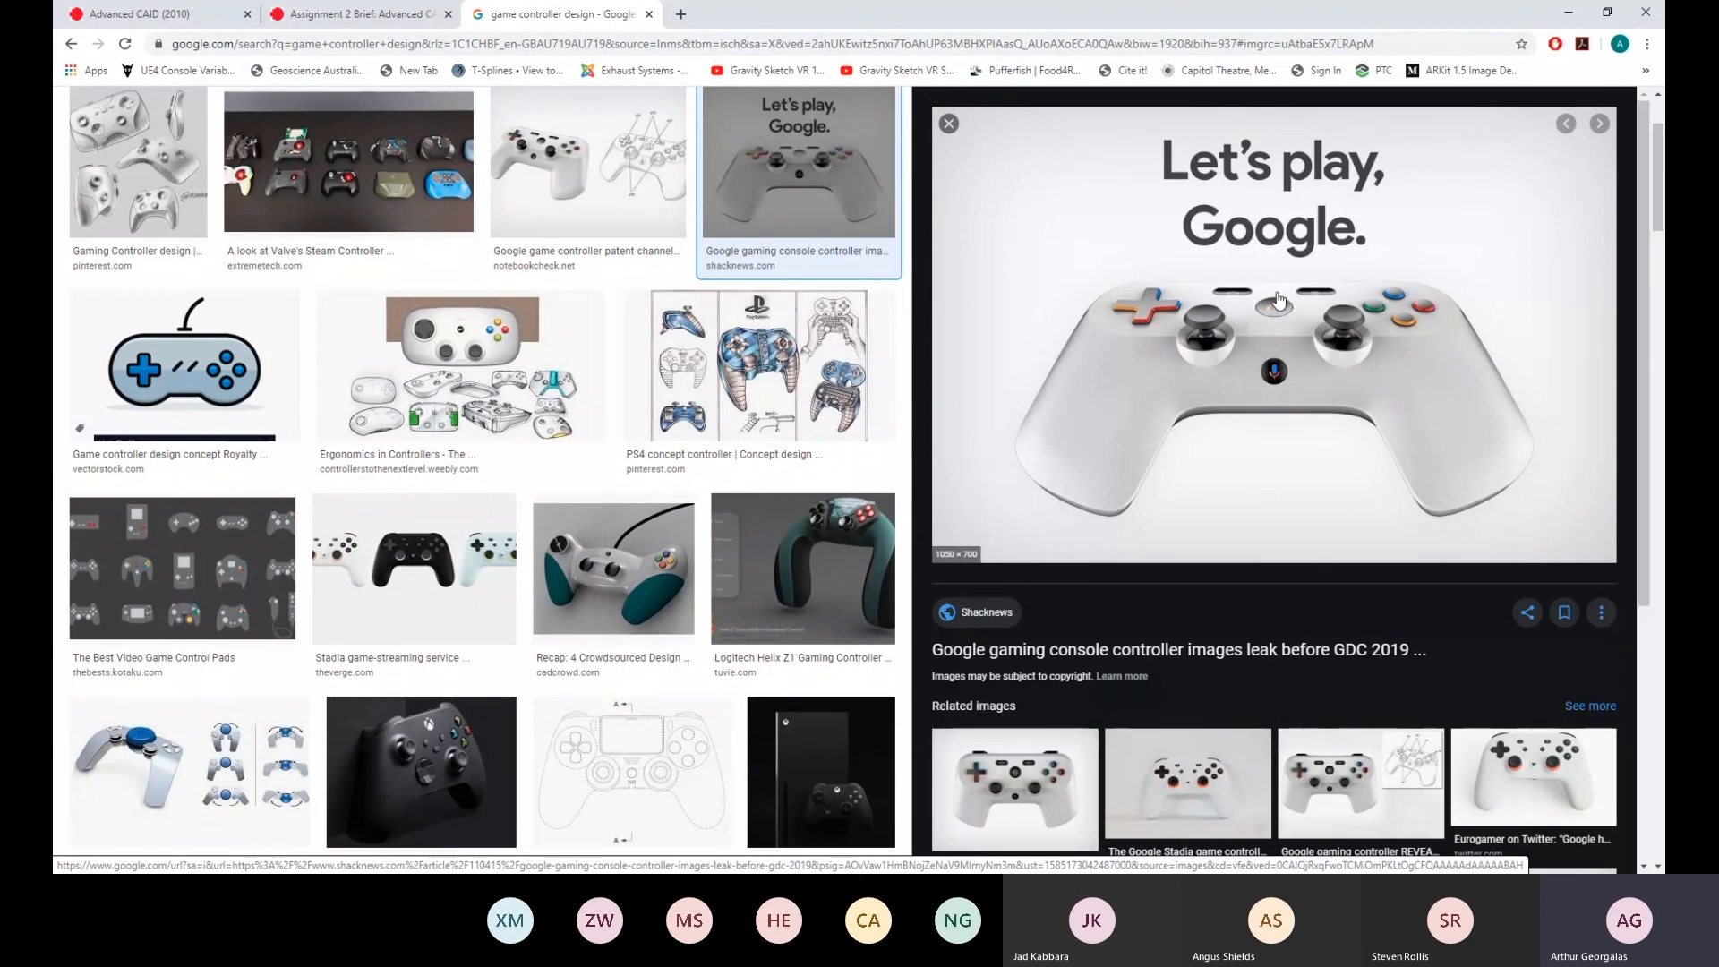
pyautogui.press('Right')
pyautogui.press('Right')
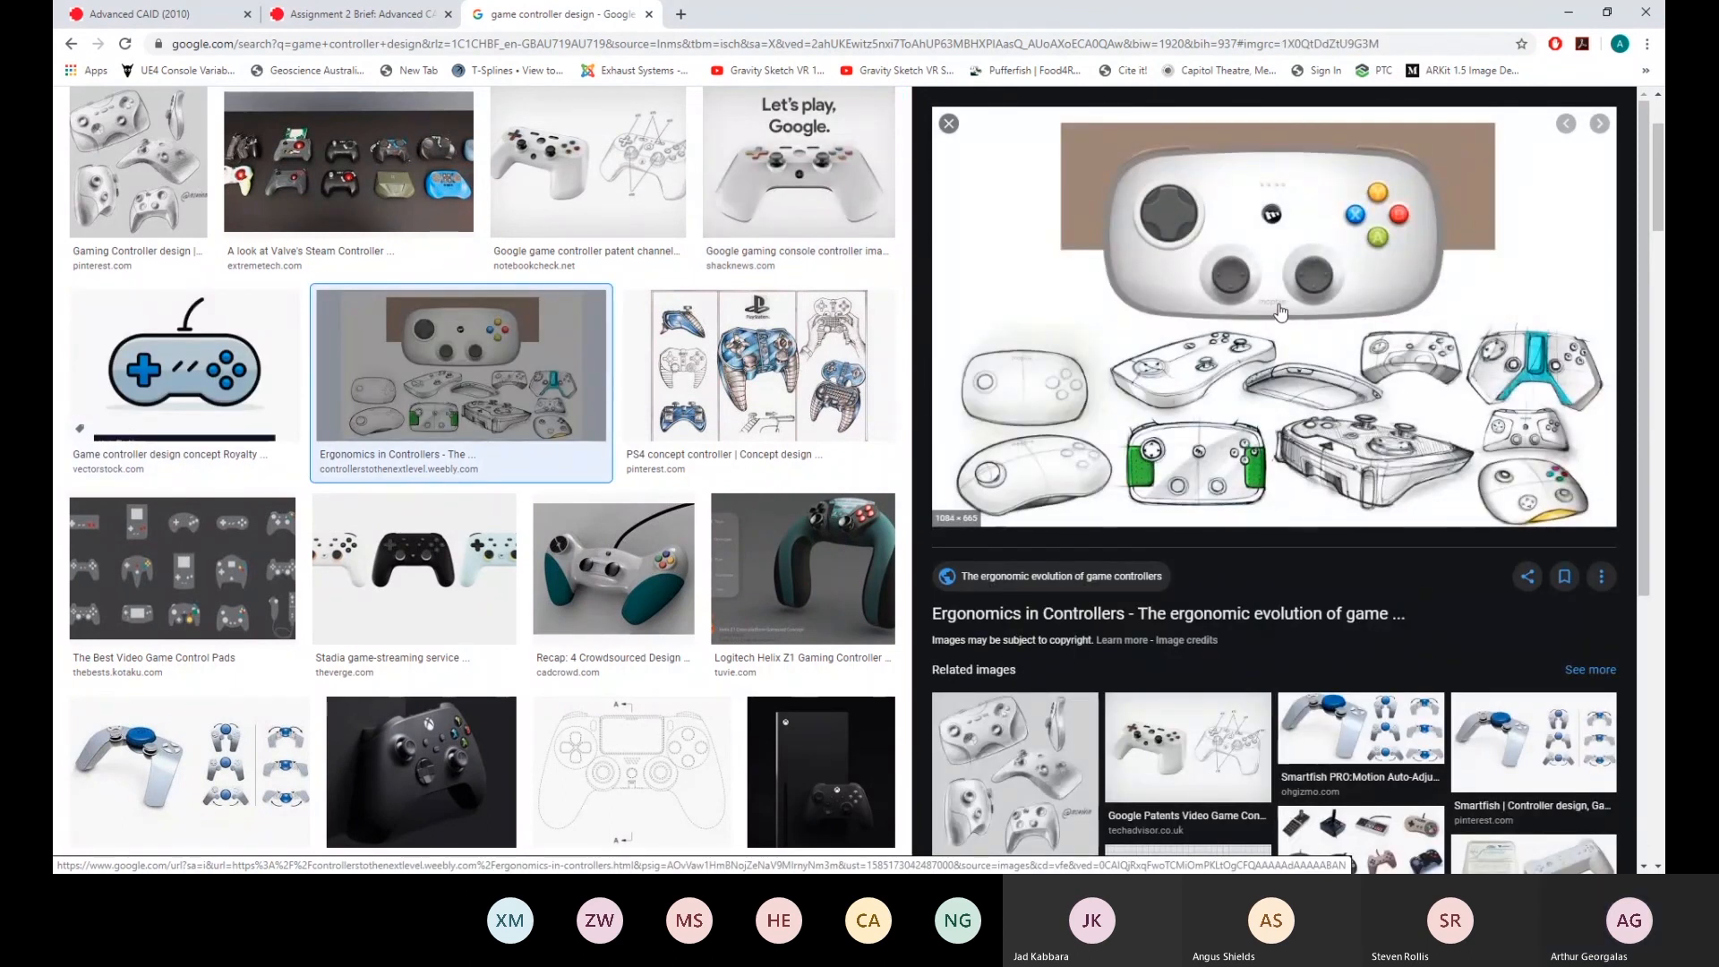
pyautogui.press('Right')
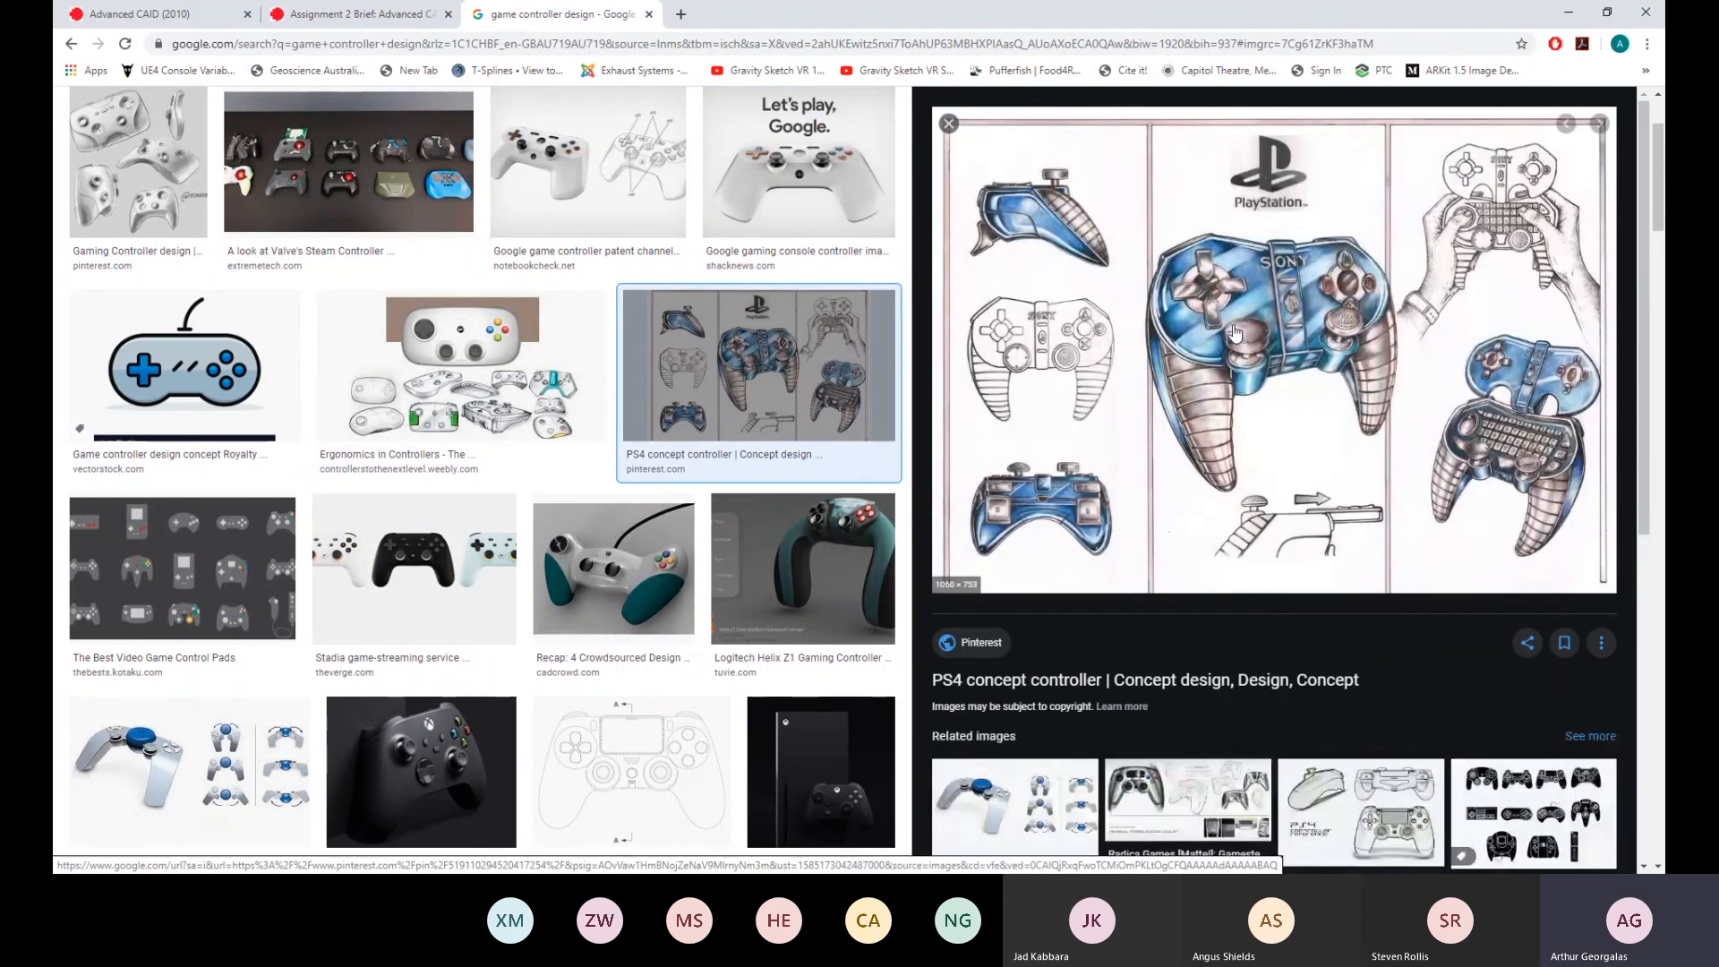
pyautogui.press('Right')
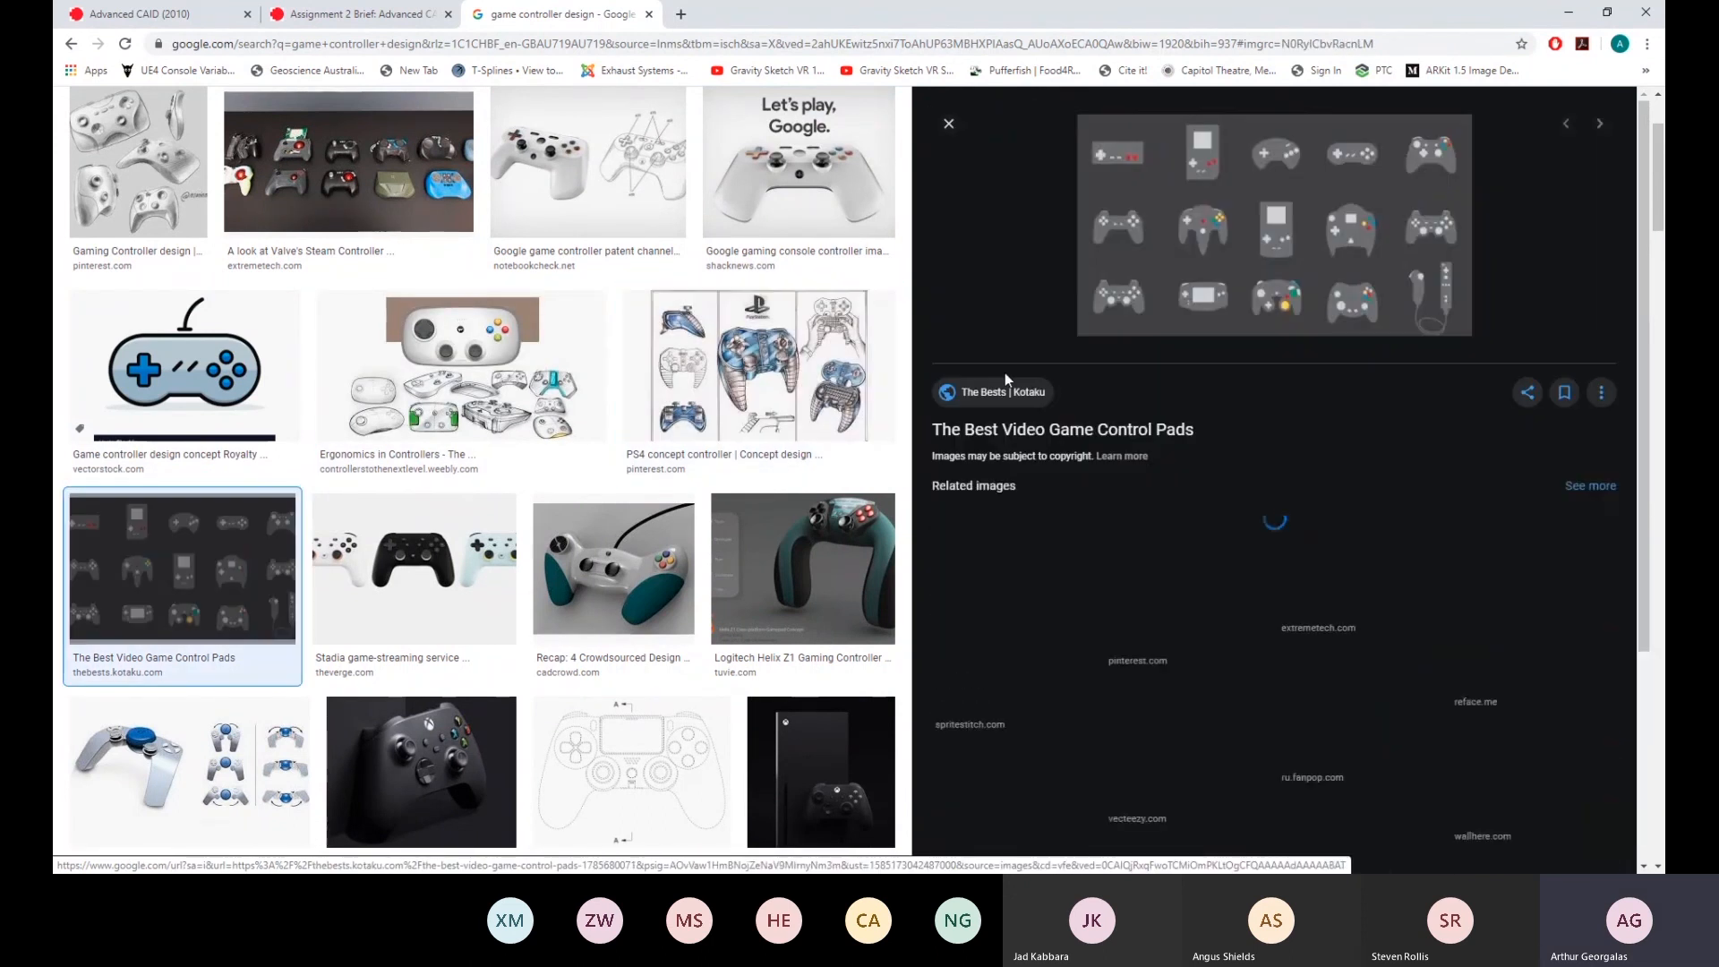
pyautogui.press('Right')
pyautogui.press('Right')
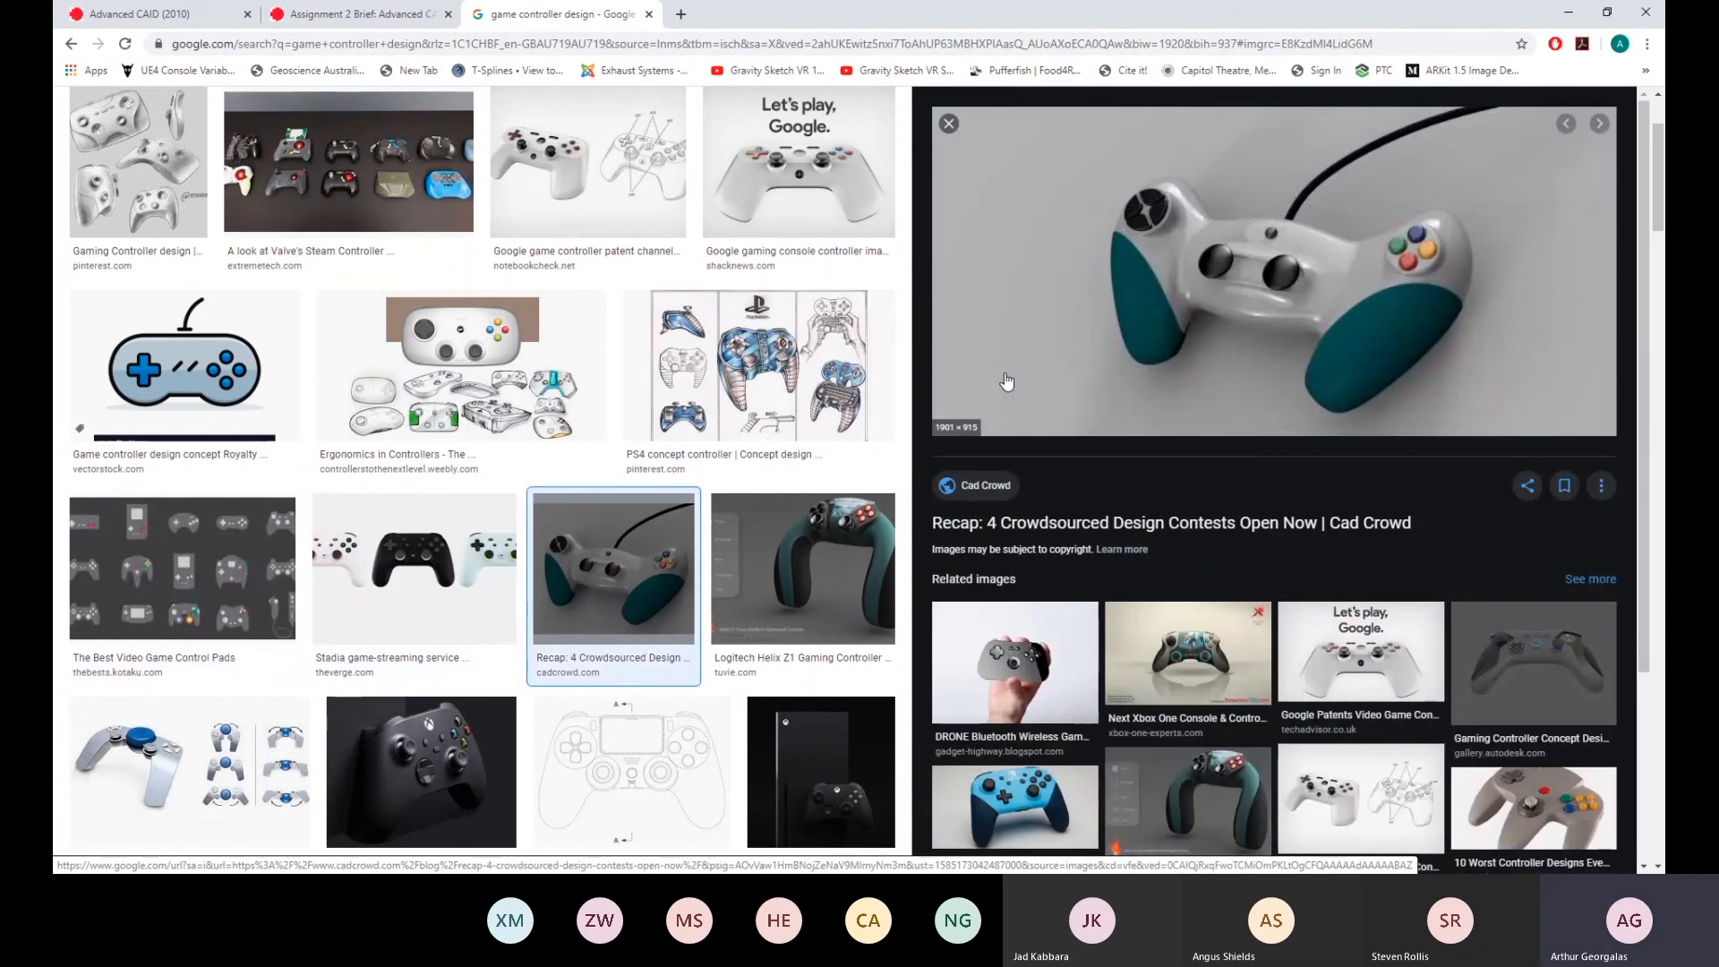
# Step through the enlarged controller images from the Cad Crowd result to Dezeen's adaptive Xbox controller
pyautogui.press('Right')
pyautogui.press('Right')
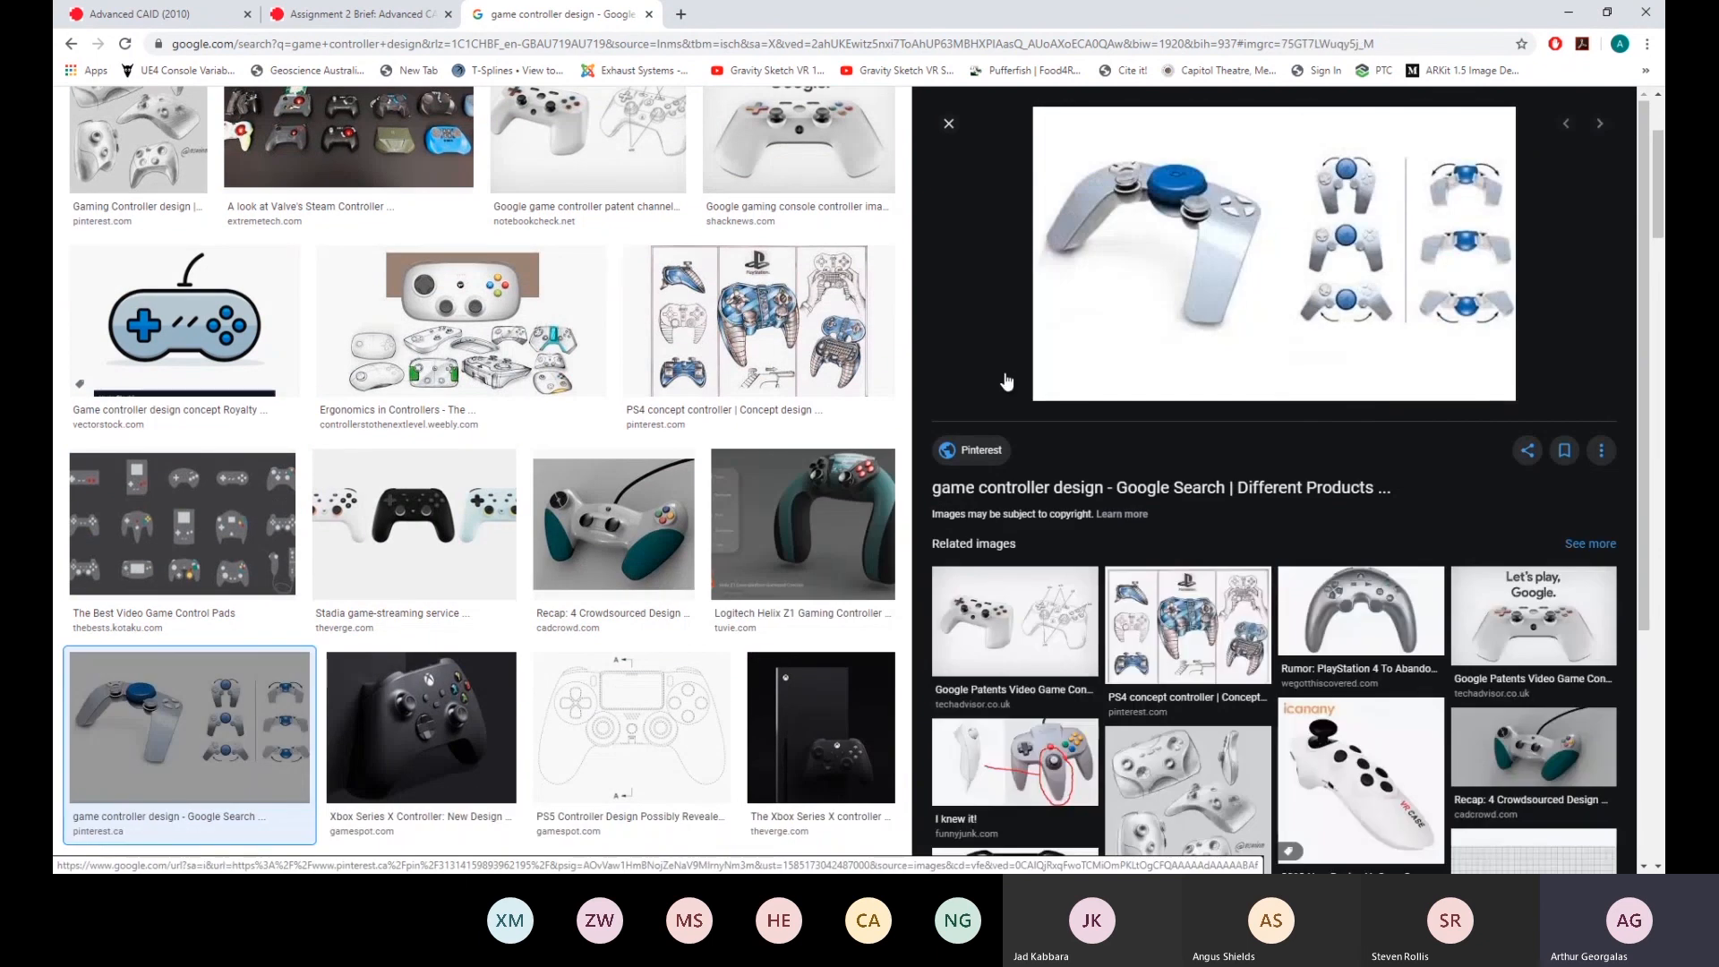
pyautogui.press('Right')
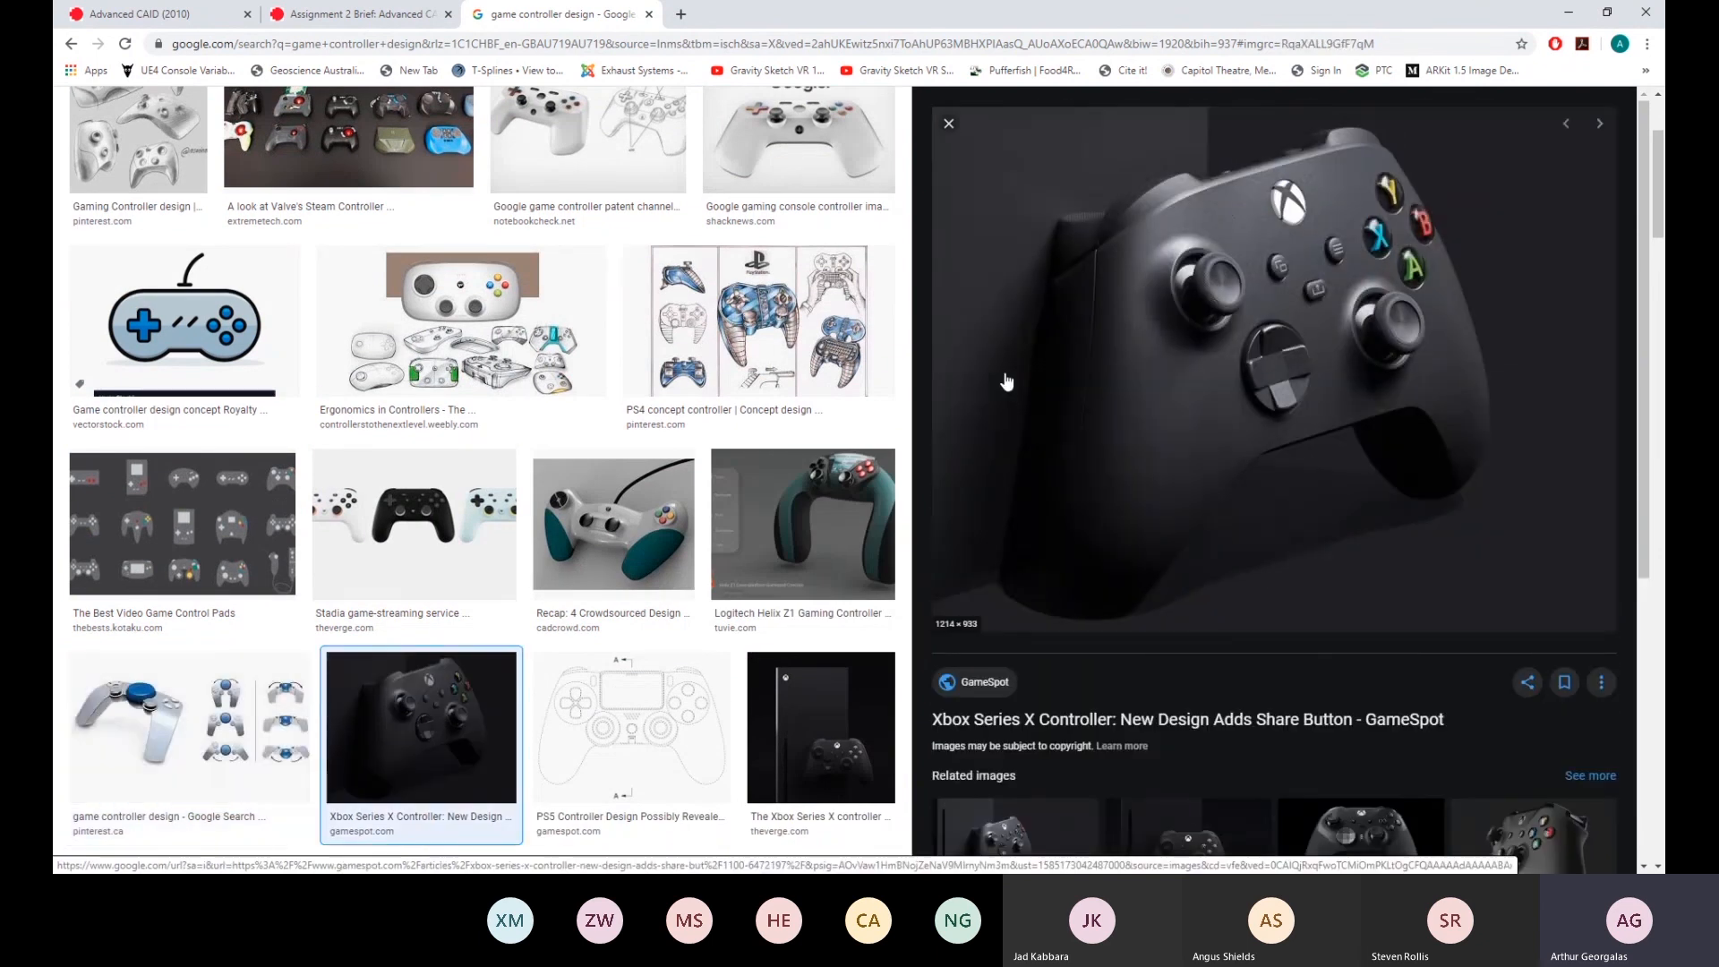
pyautogui.press('Right')
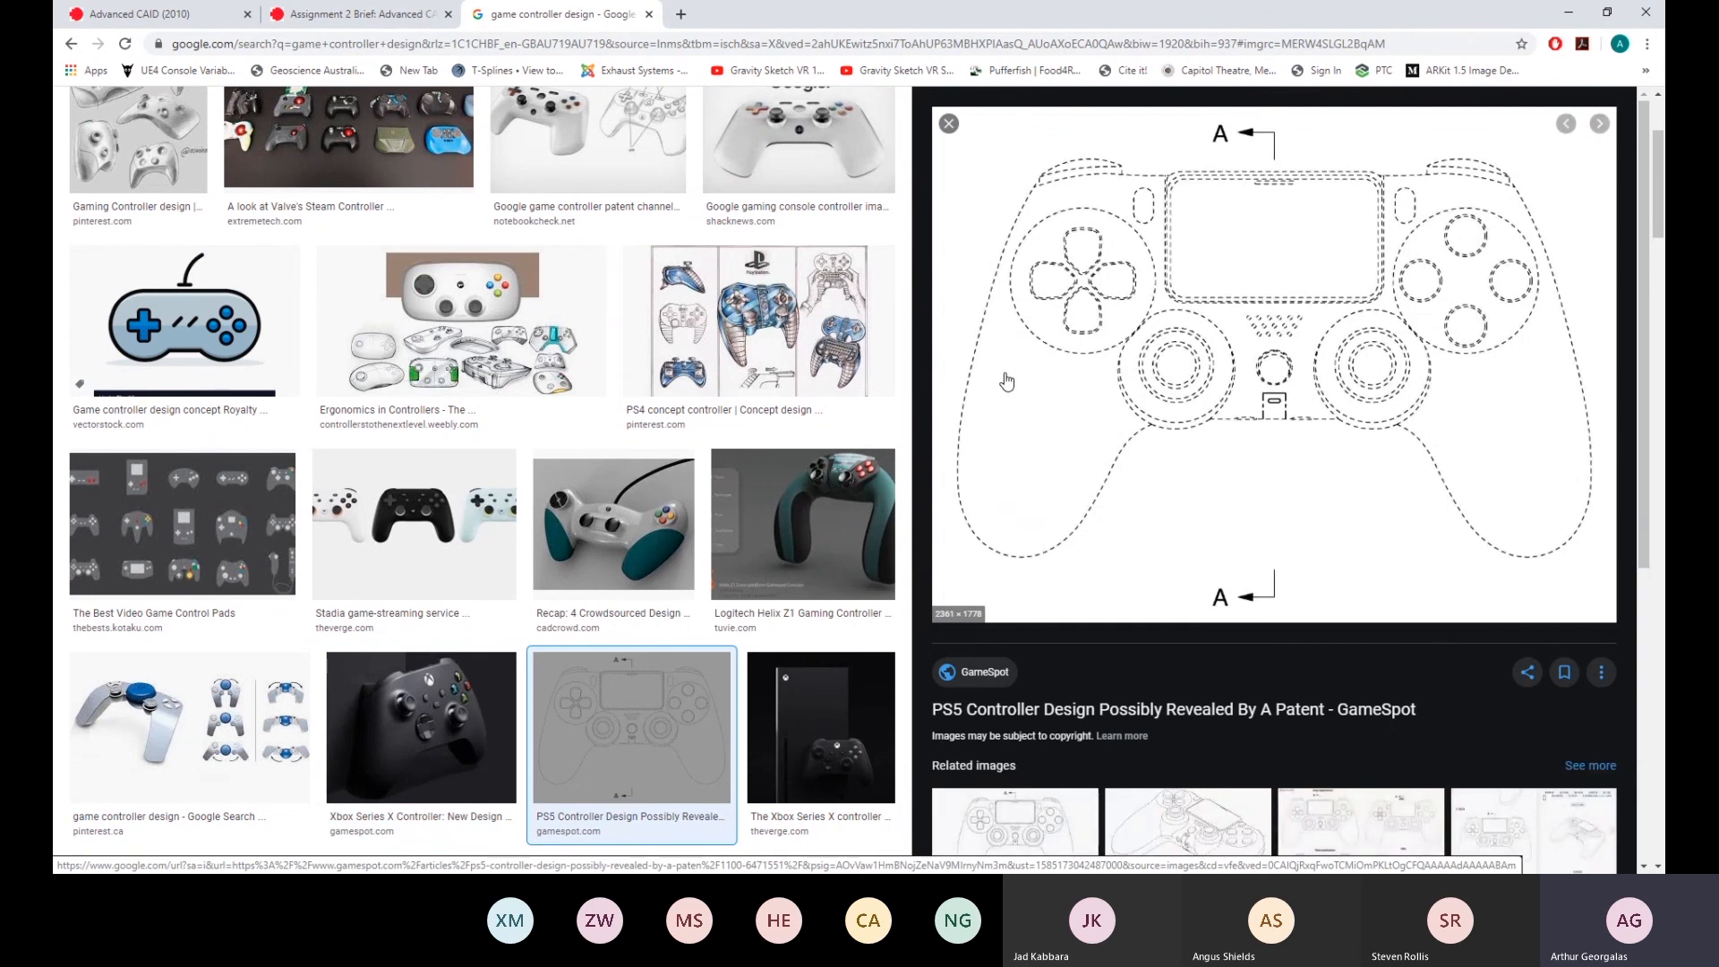
pyautogui.press('Right')
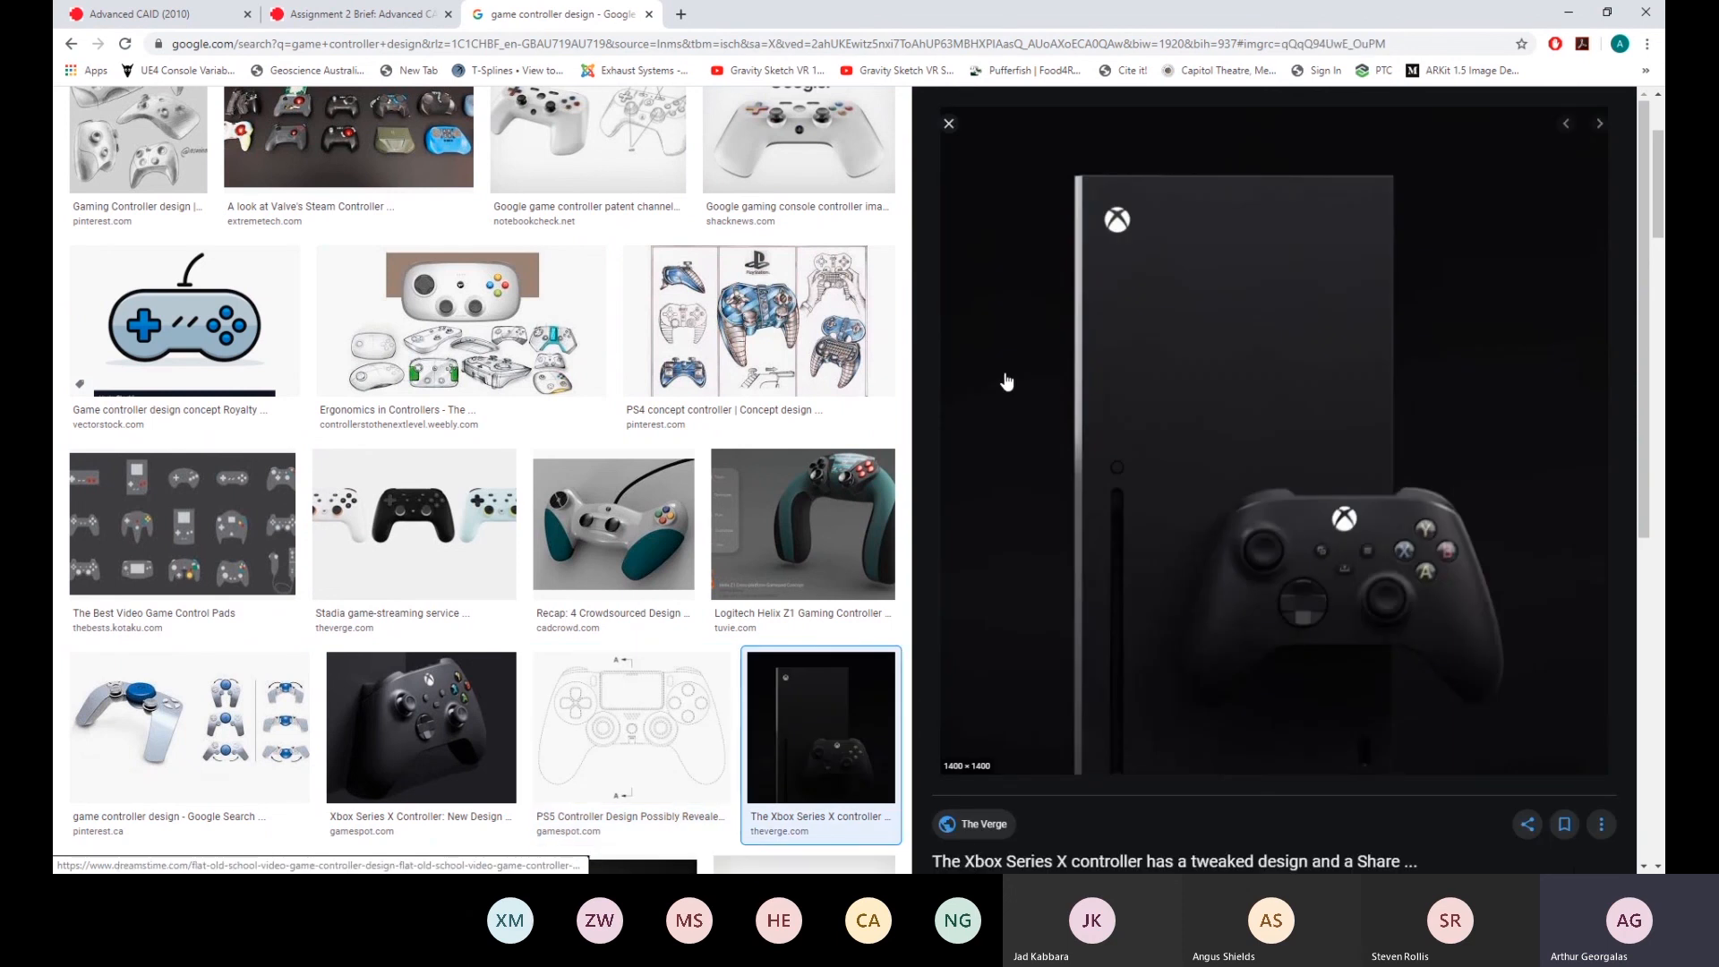
pyautogui.press('Right')
pyautogui.press('Right')
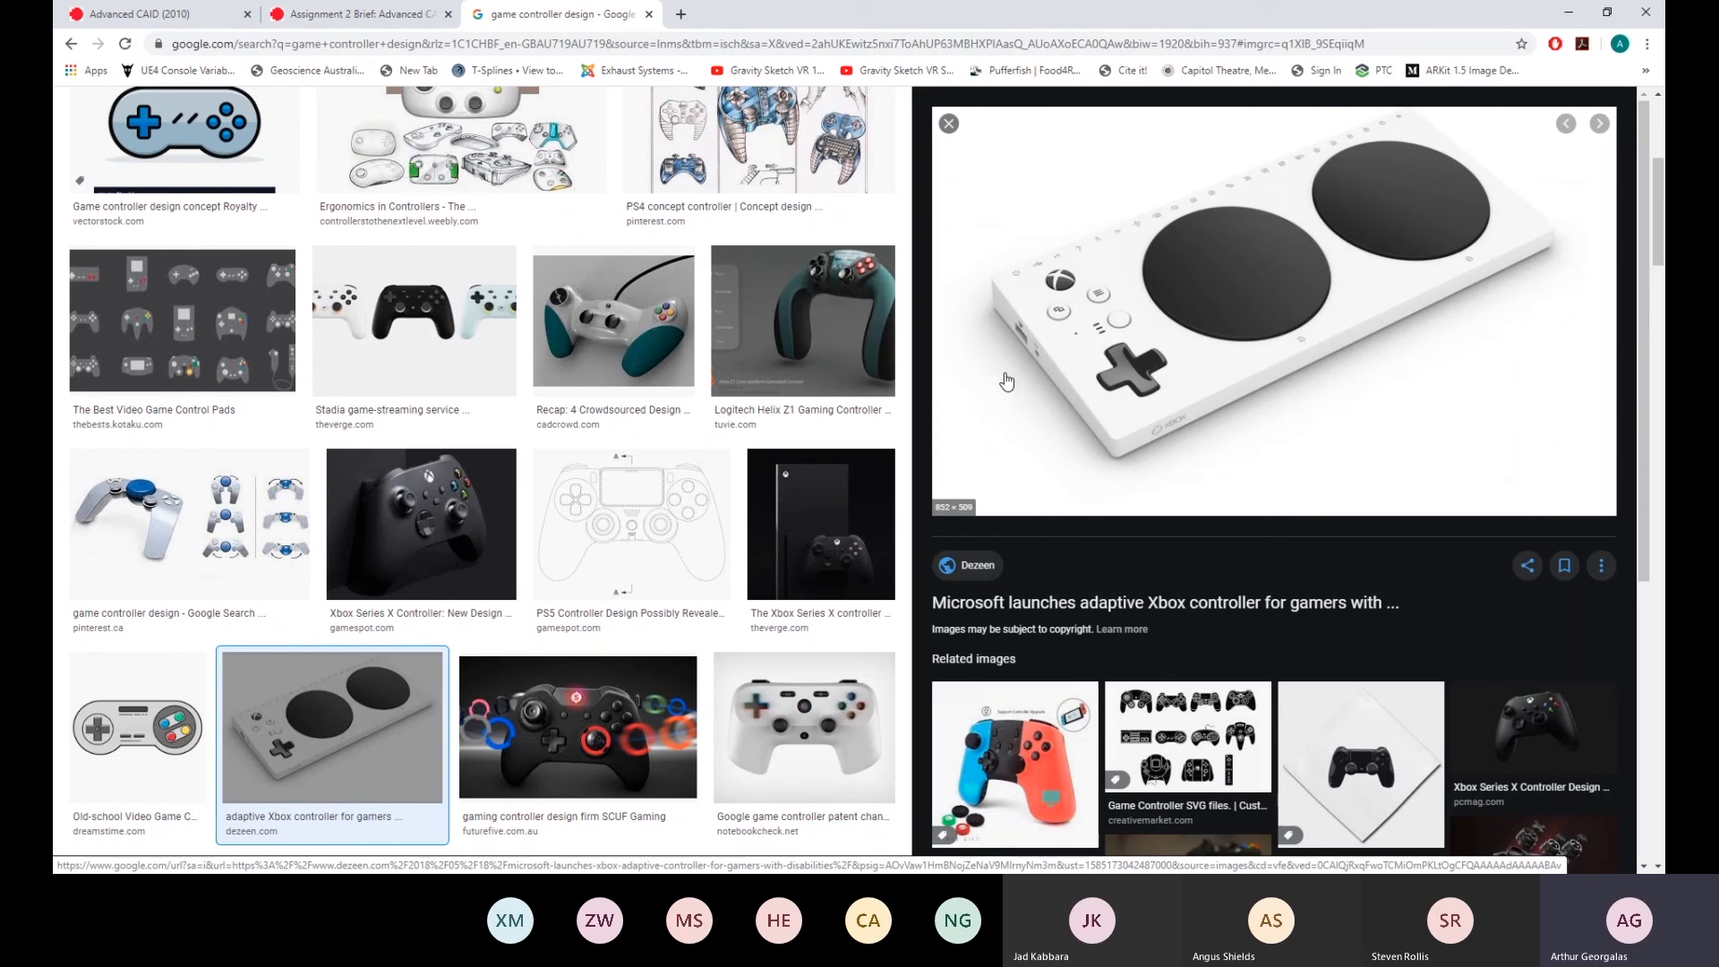
# Browse further down the image results and enlarge the mnml Controller image from Pinterest
pyautogui.scroll(-3, 788, 394)
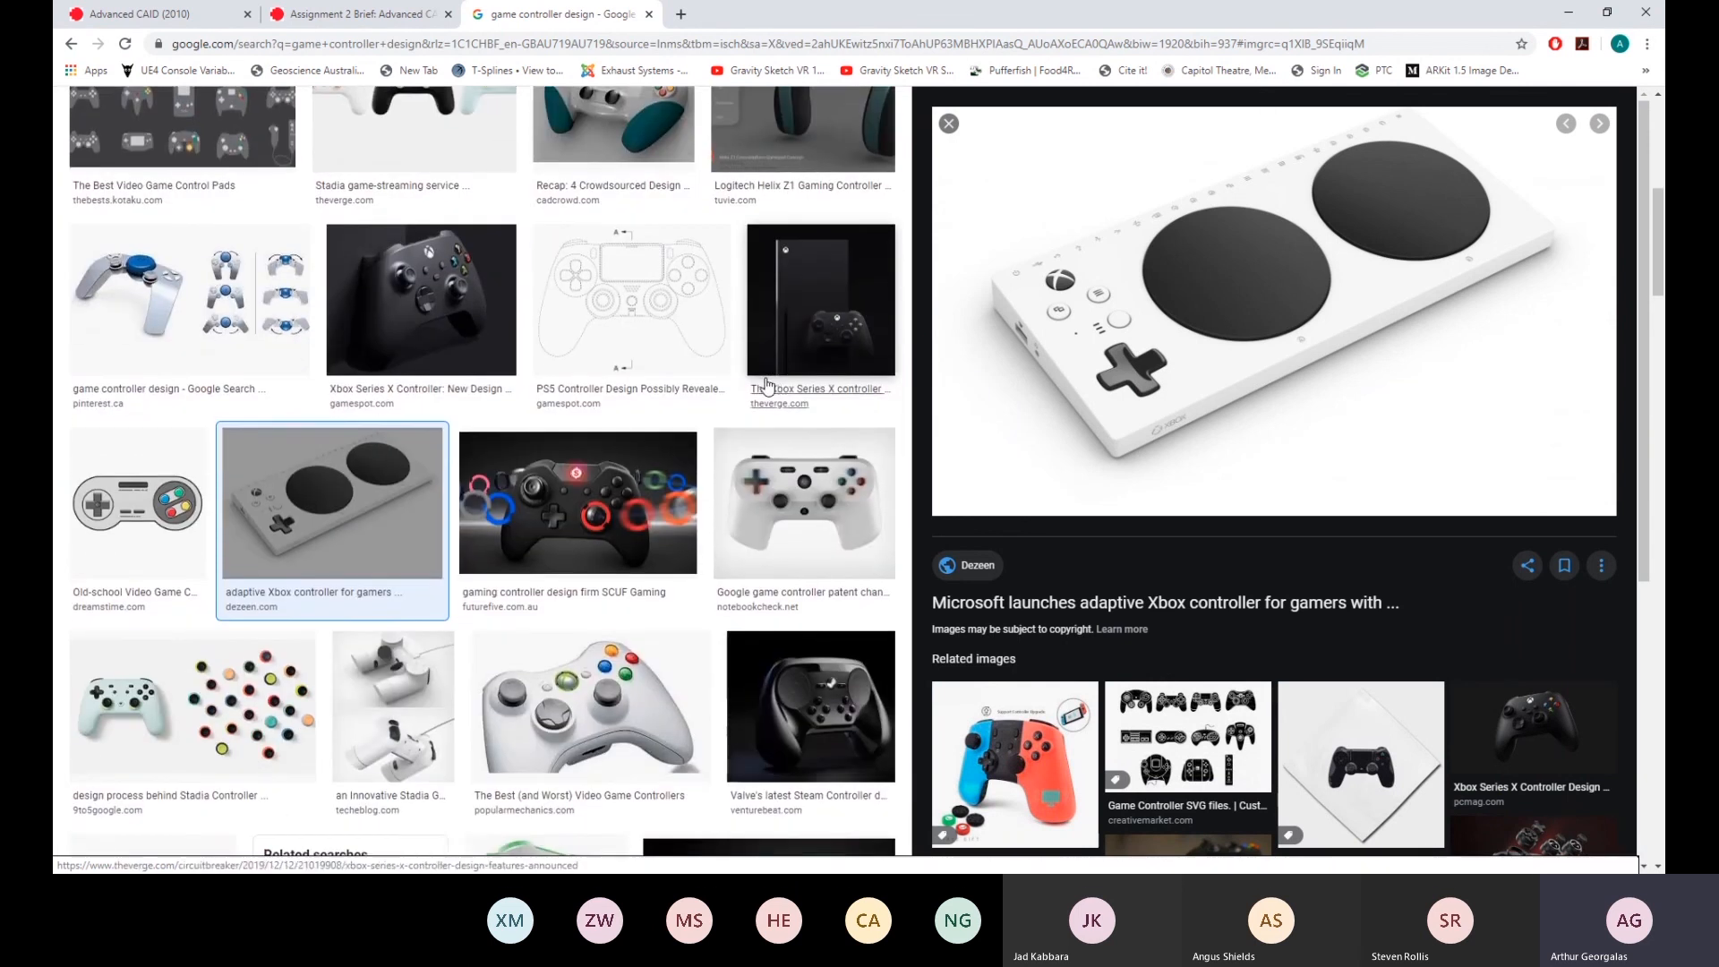
pyautogui.scroll(-1, 766, 385)
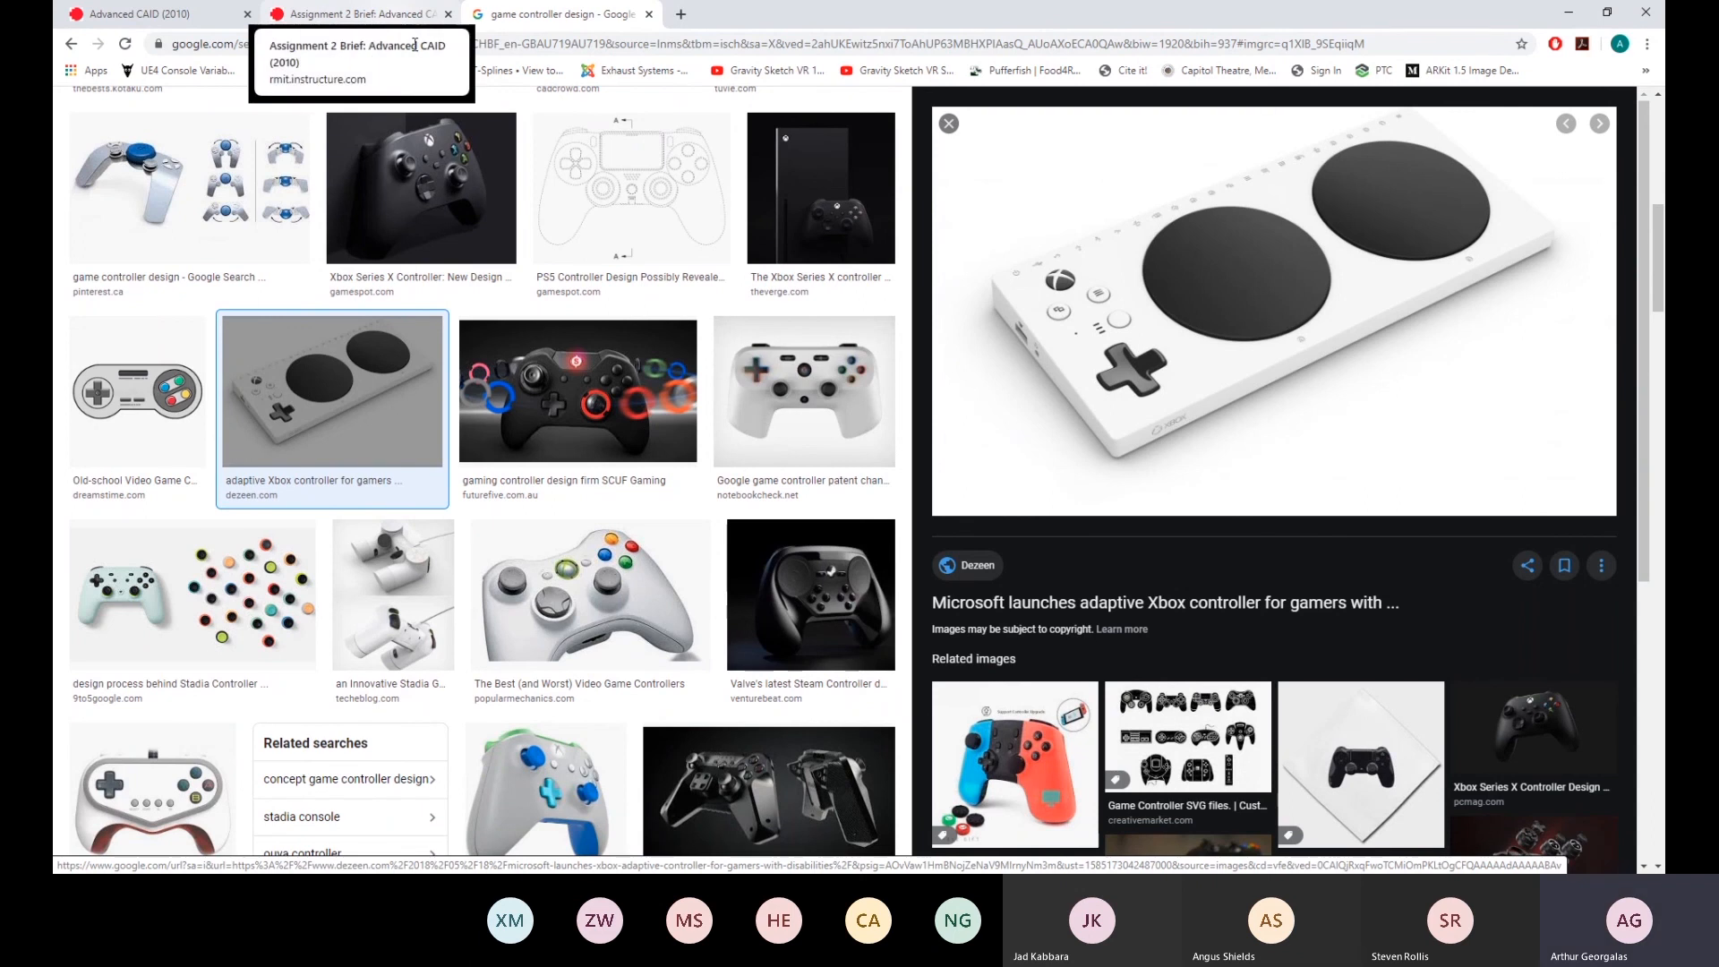
pyautogui.scroll(4, 726, 517)
pyautogui.scroll(-5, 726, 517)
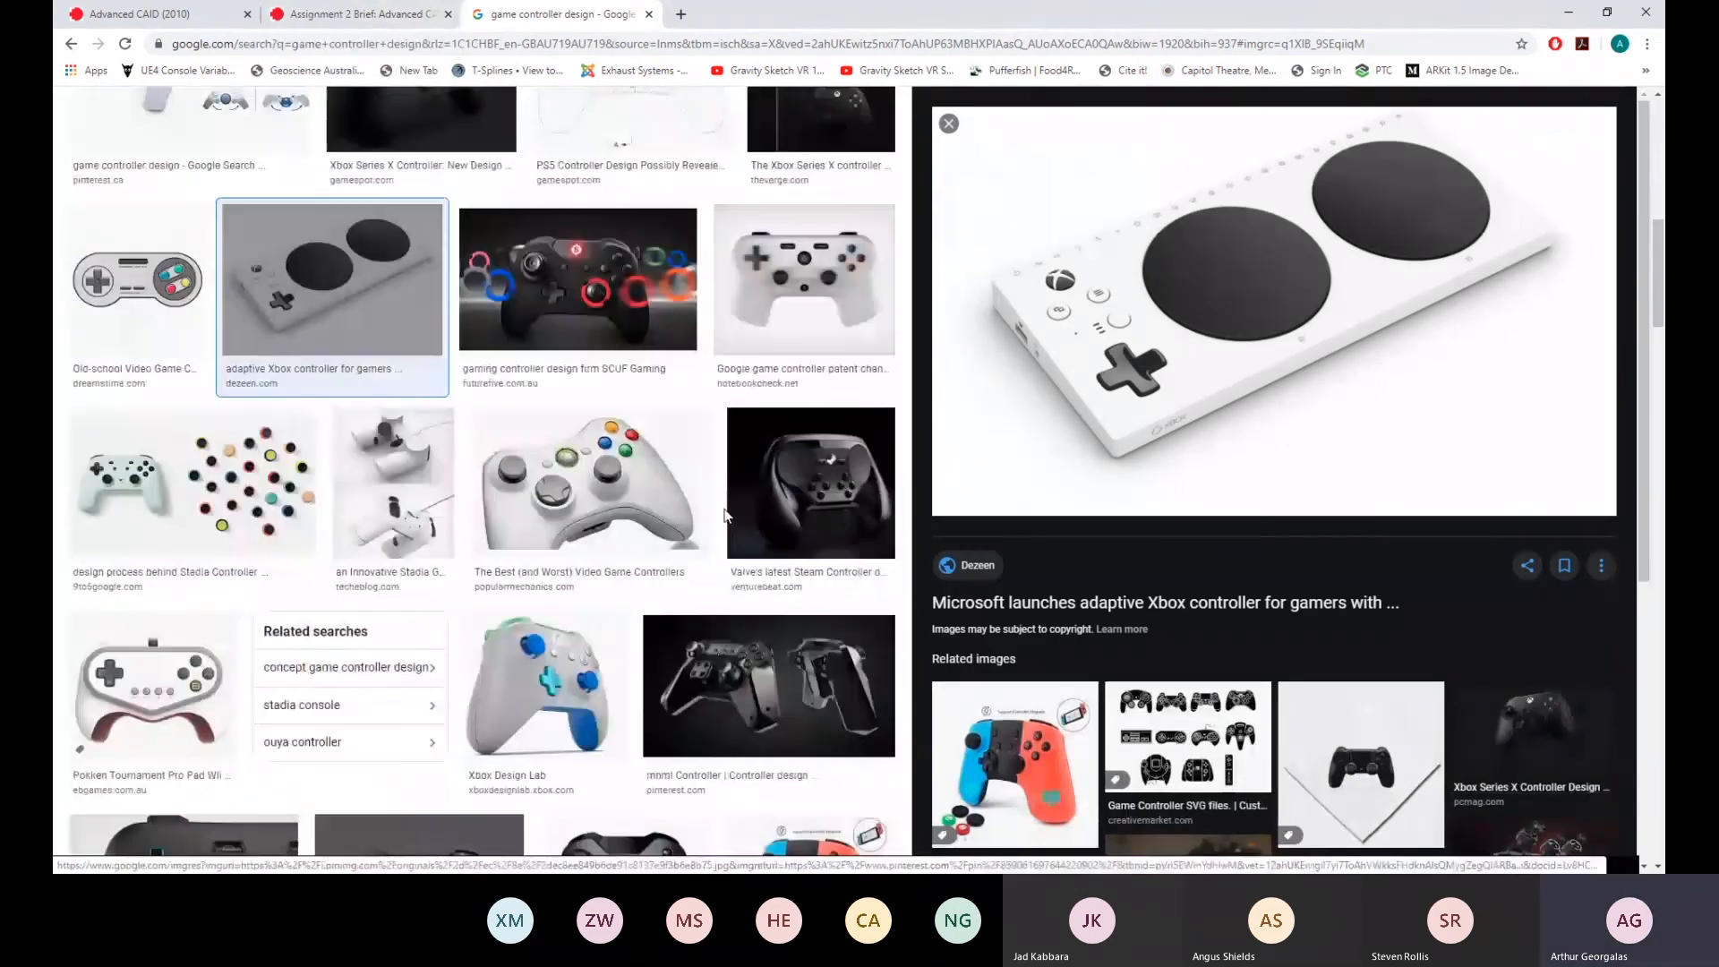
pyautogui.click(766, 661)
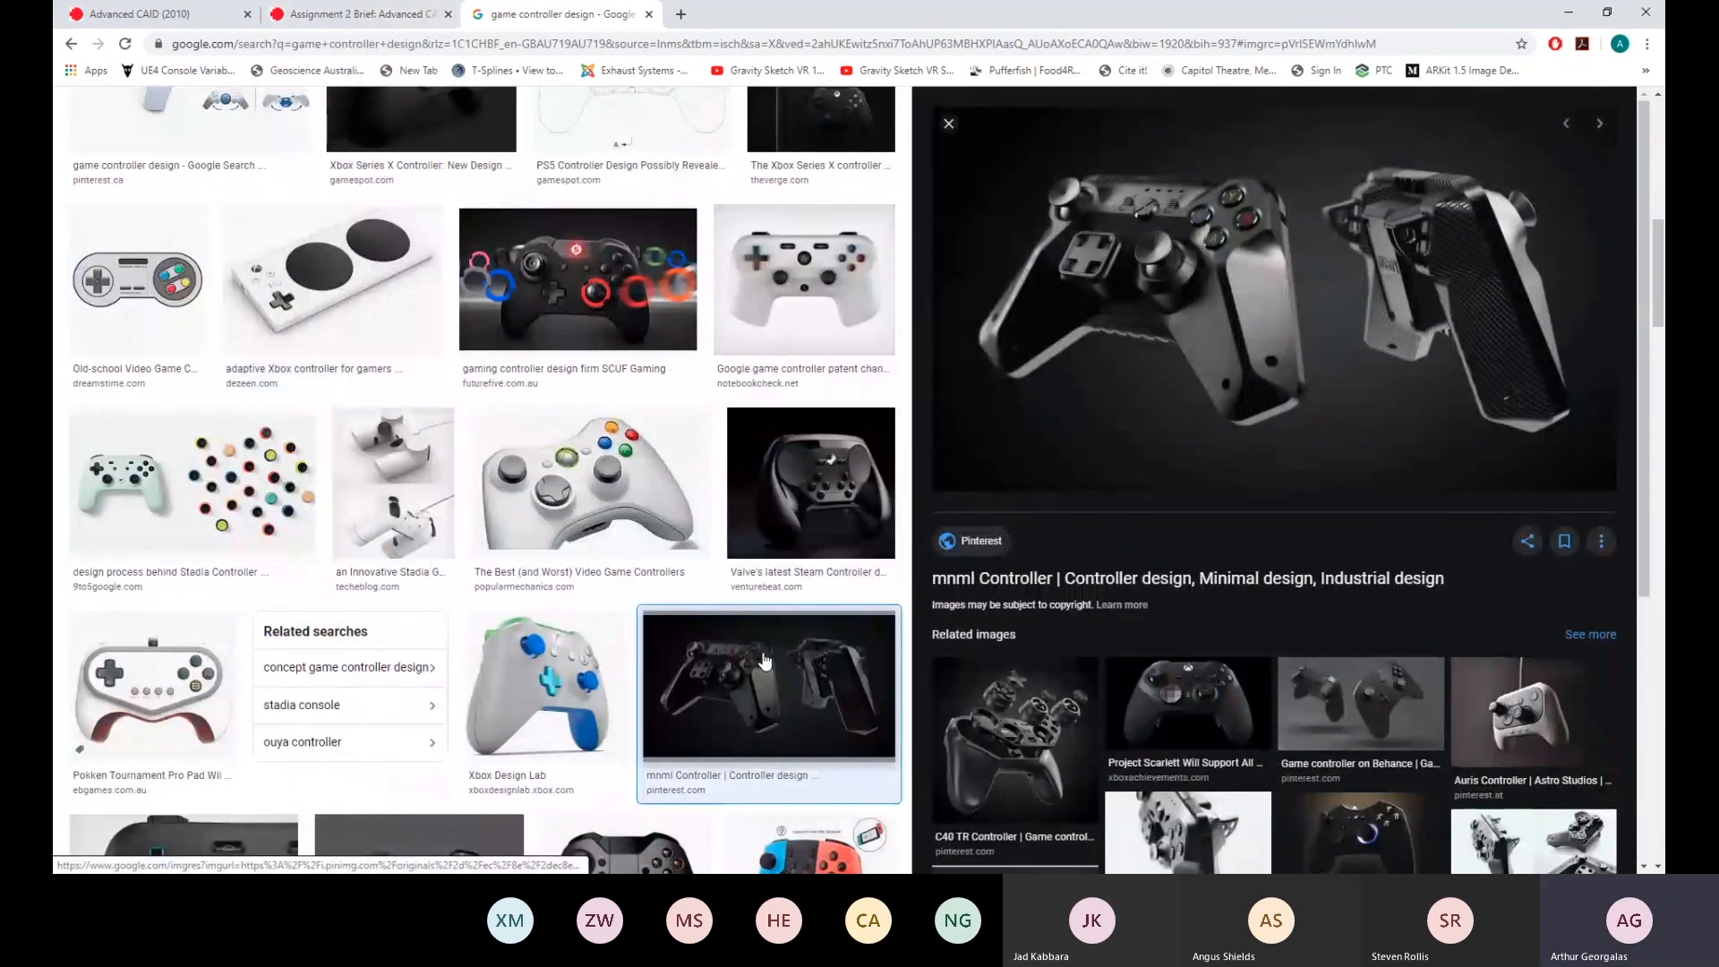
# Open the Game Controller Files page from the course modules to examine it, and view Valve's Steam Controller image in the search results
pyautogui.click(376, 16)
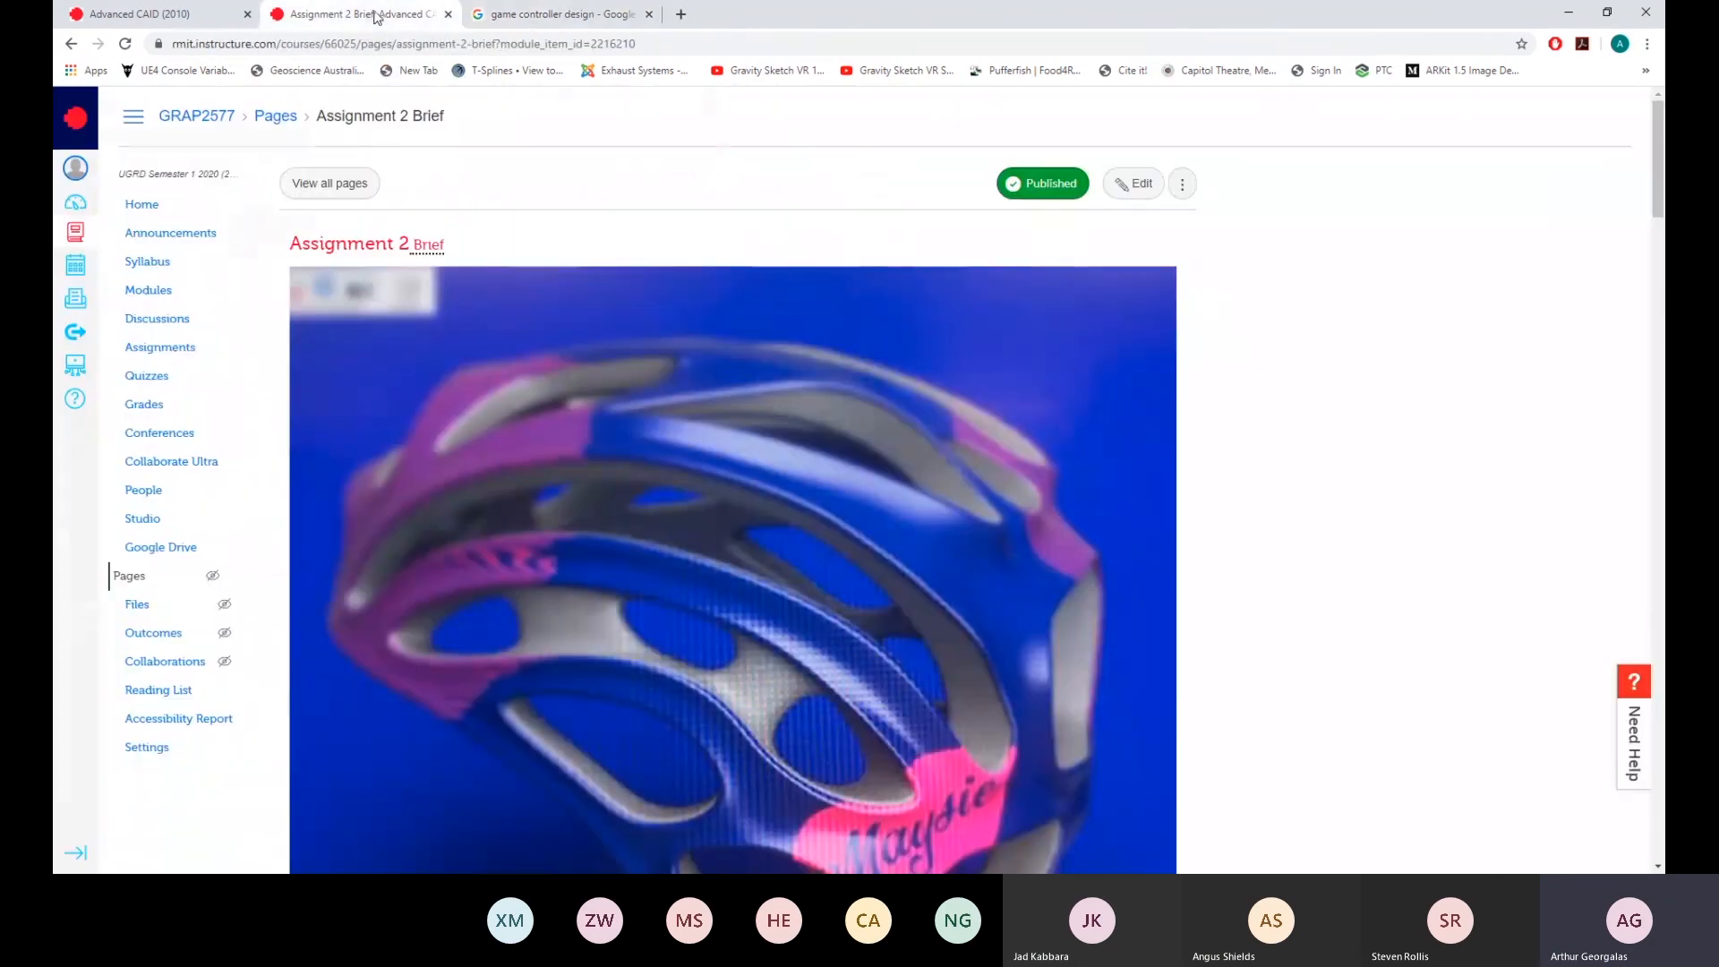
pyautogui.click(165, 299)
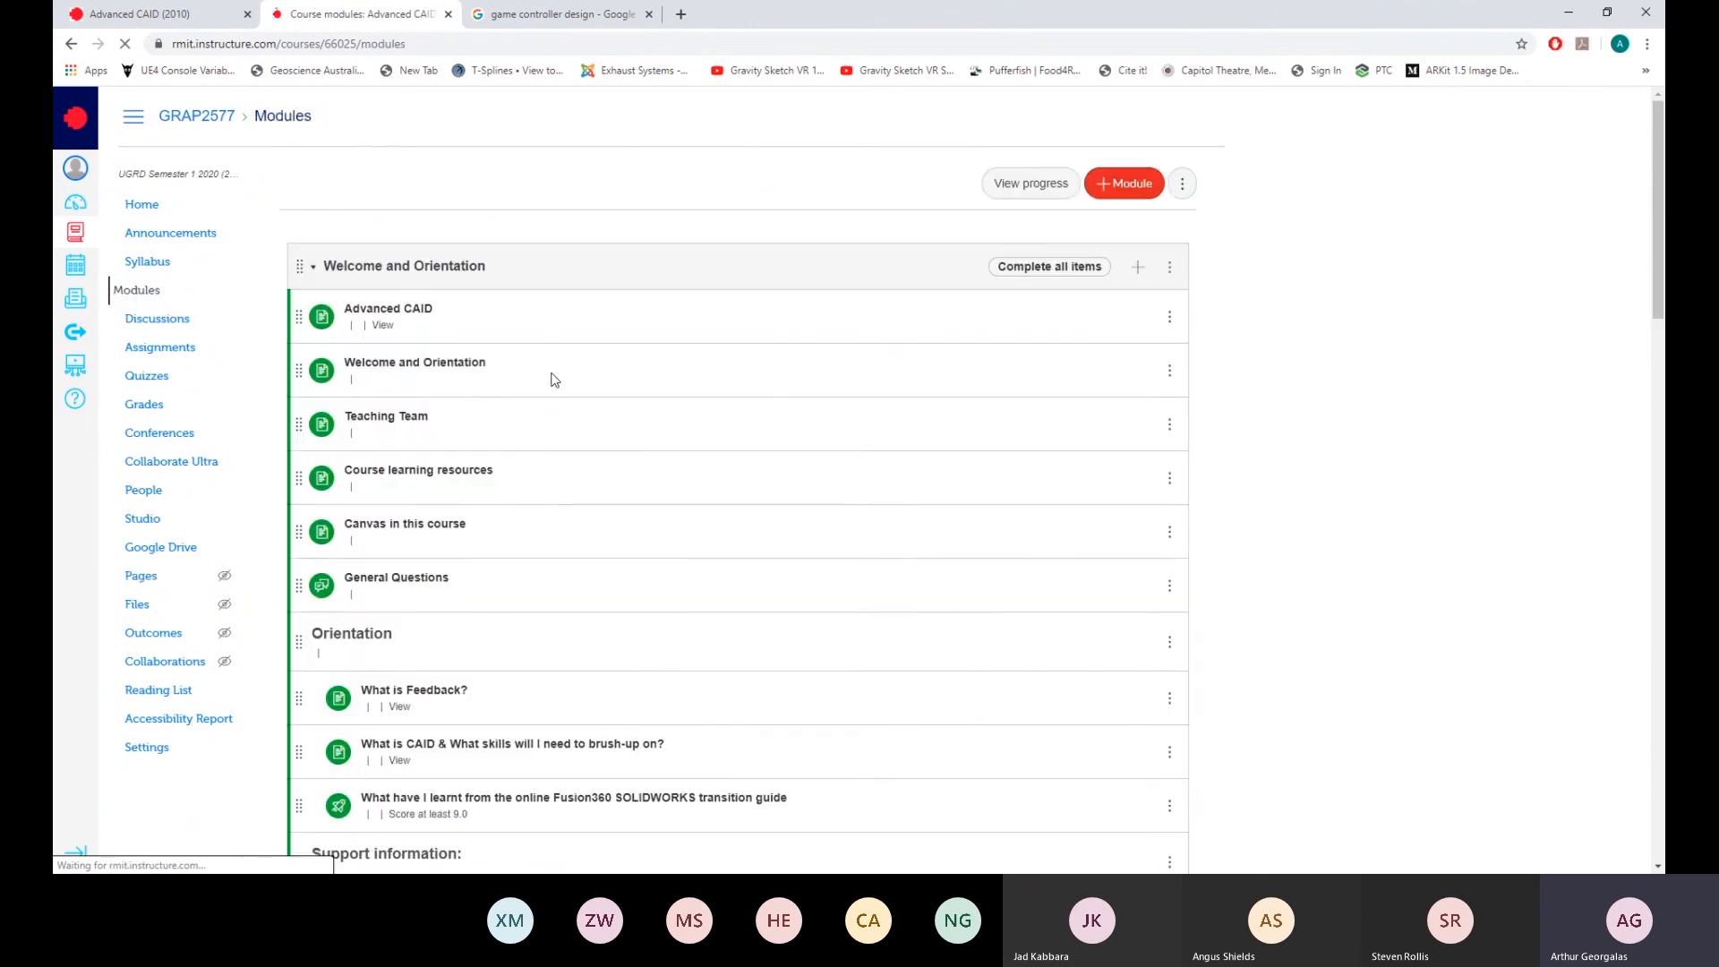
pyautogui.scroll(-14, 551, 380)
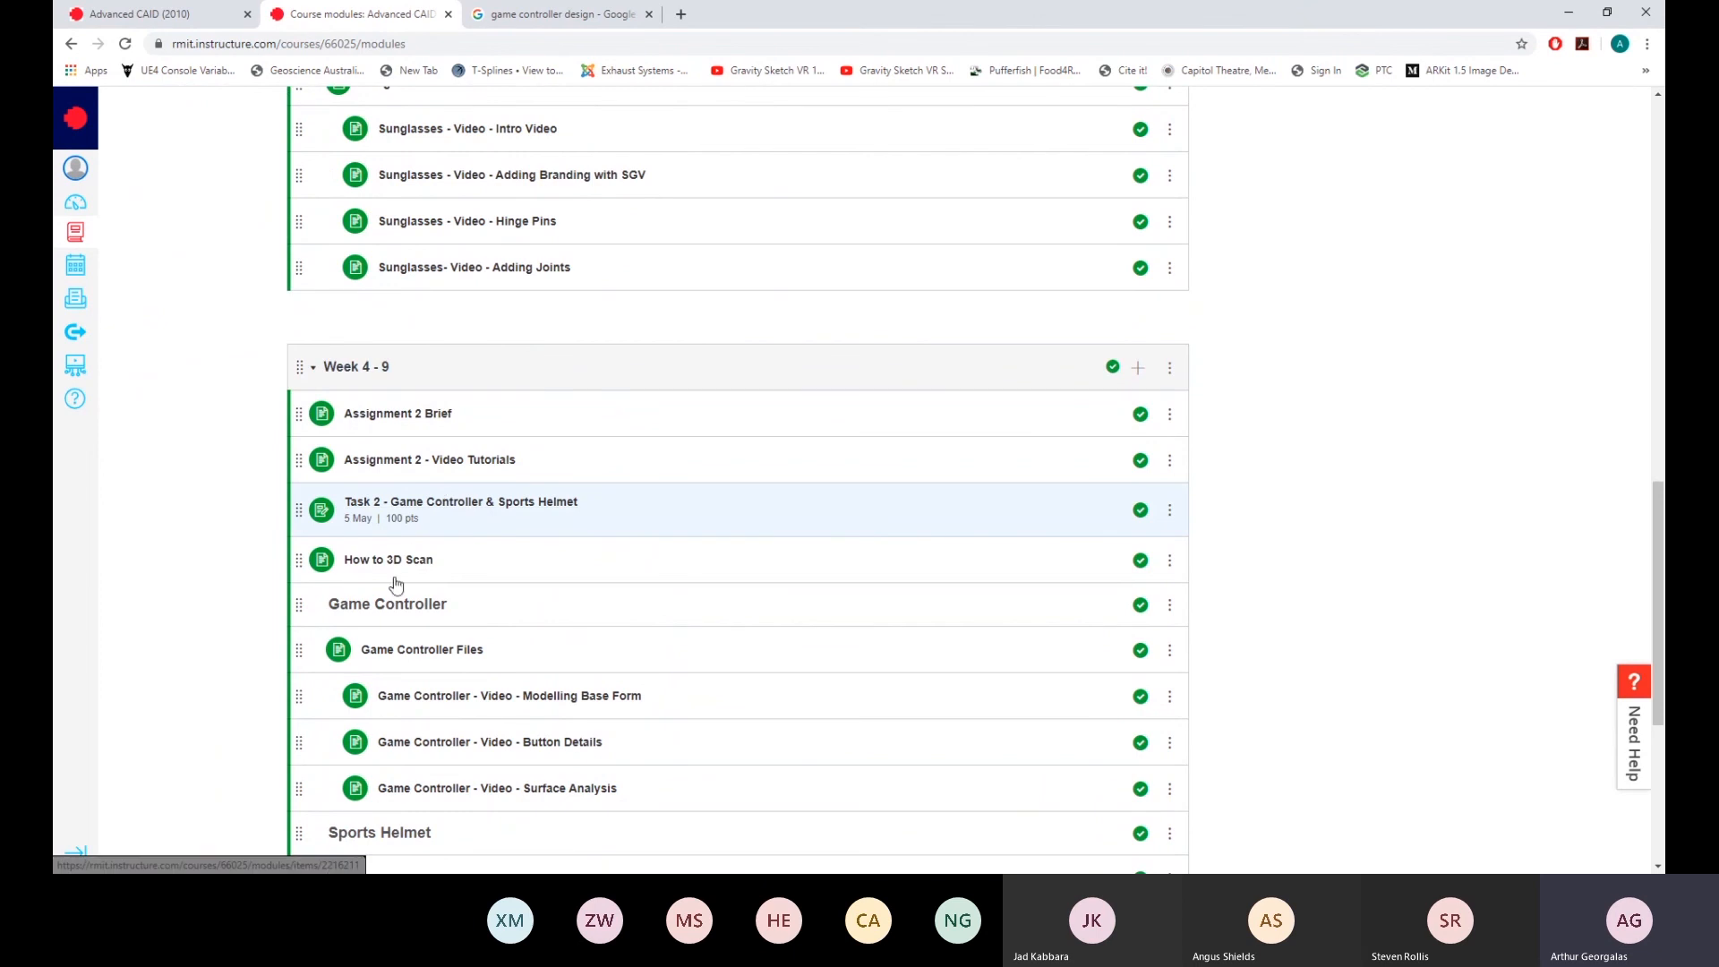
pyautogui.click(418, 652)
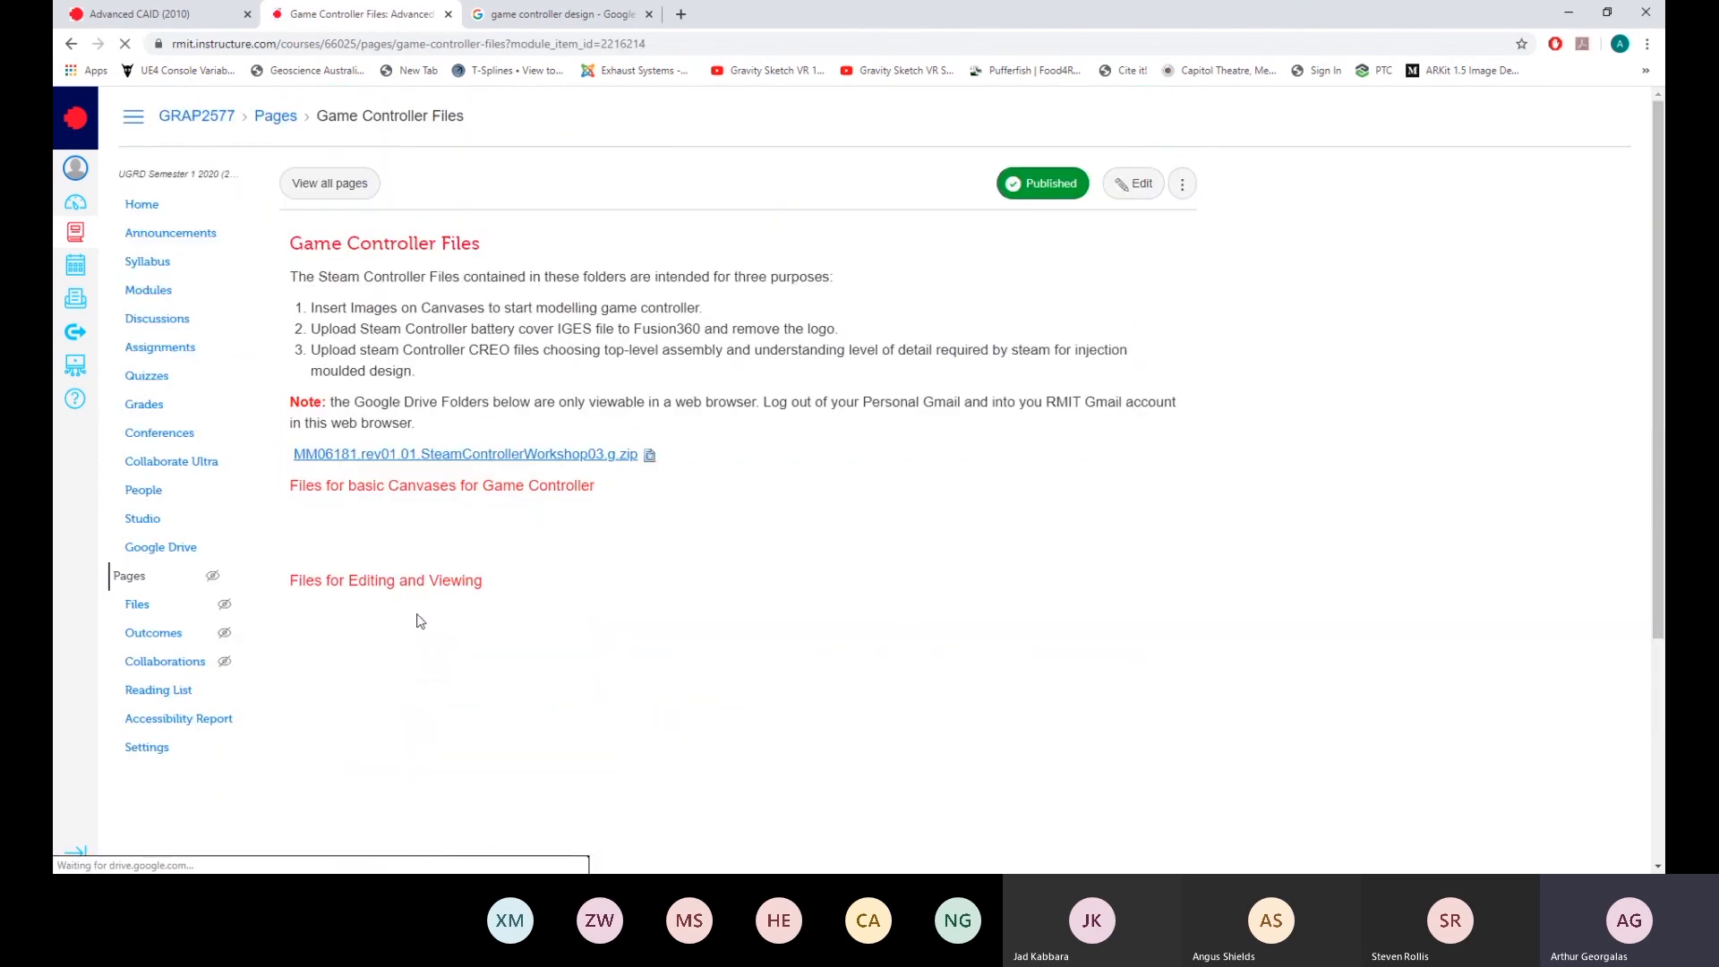
pyautogui.scroll(-3, 776, 701)
pyautogui.scroll(3, 777, 701)
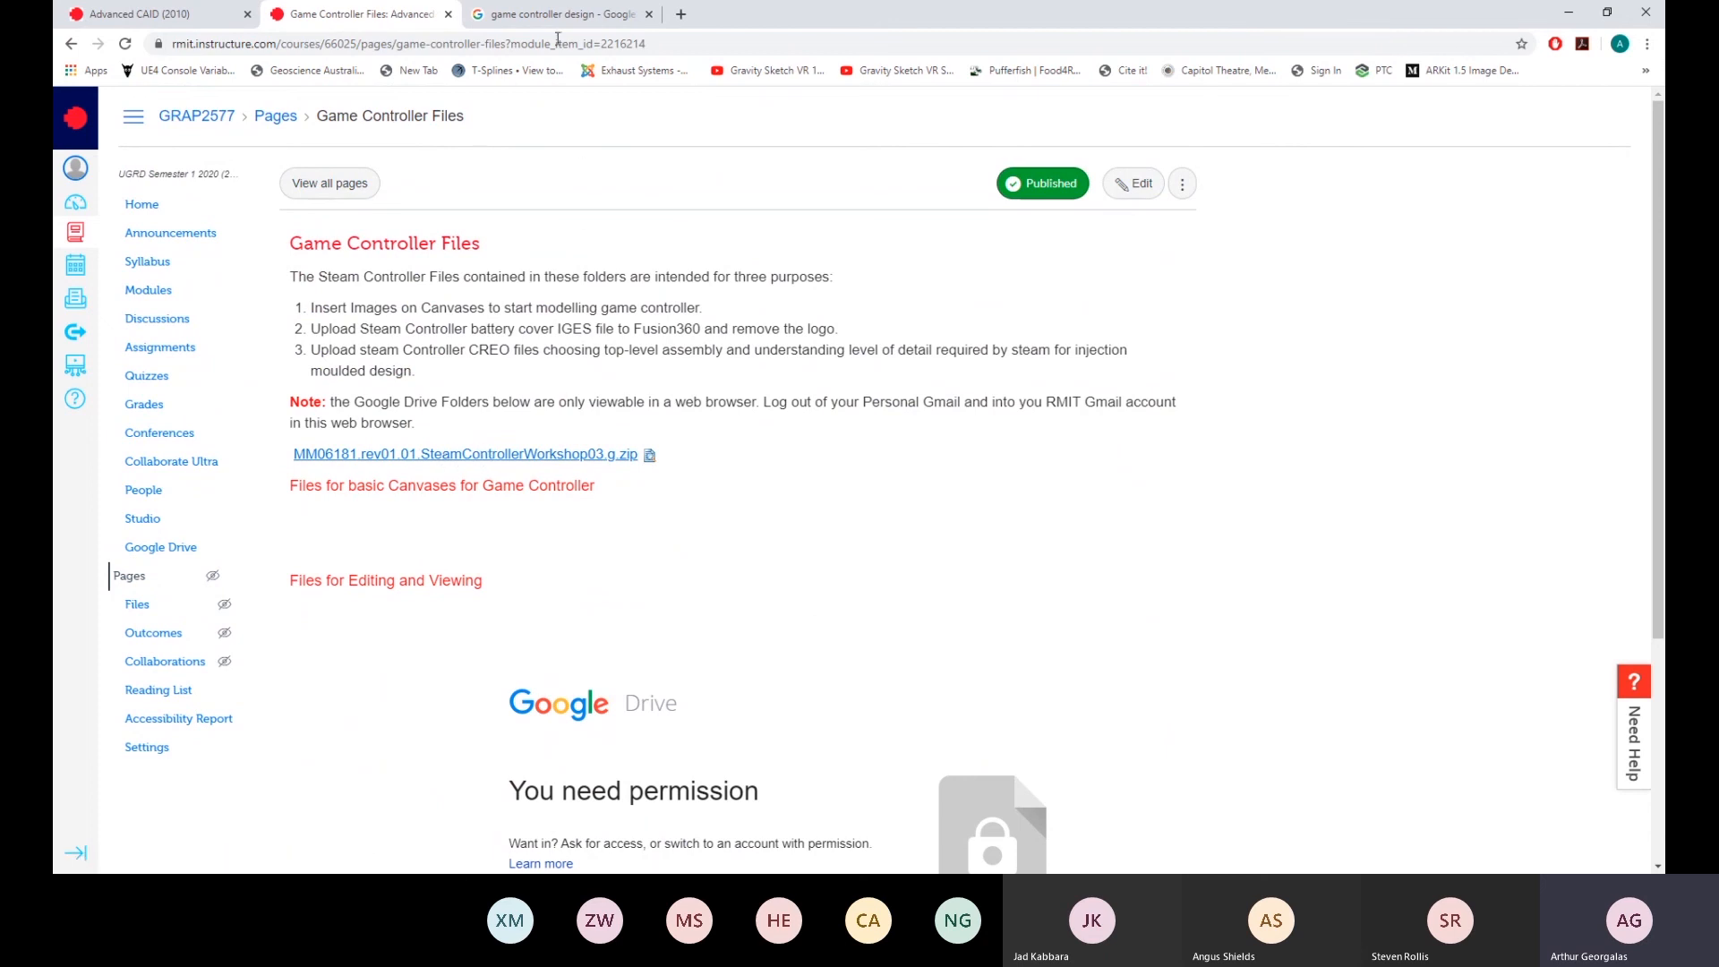
pyautogui.click(515, 25)
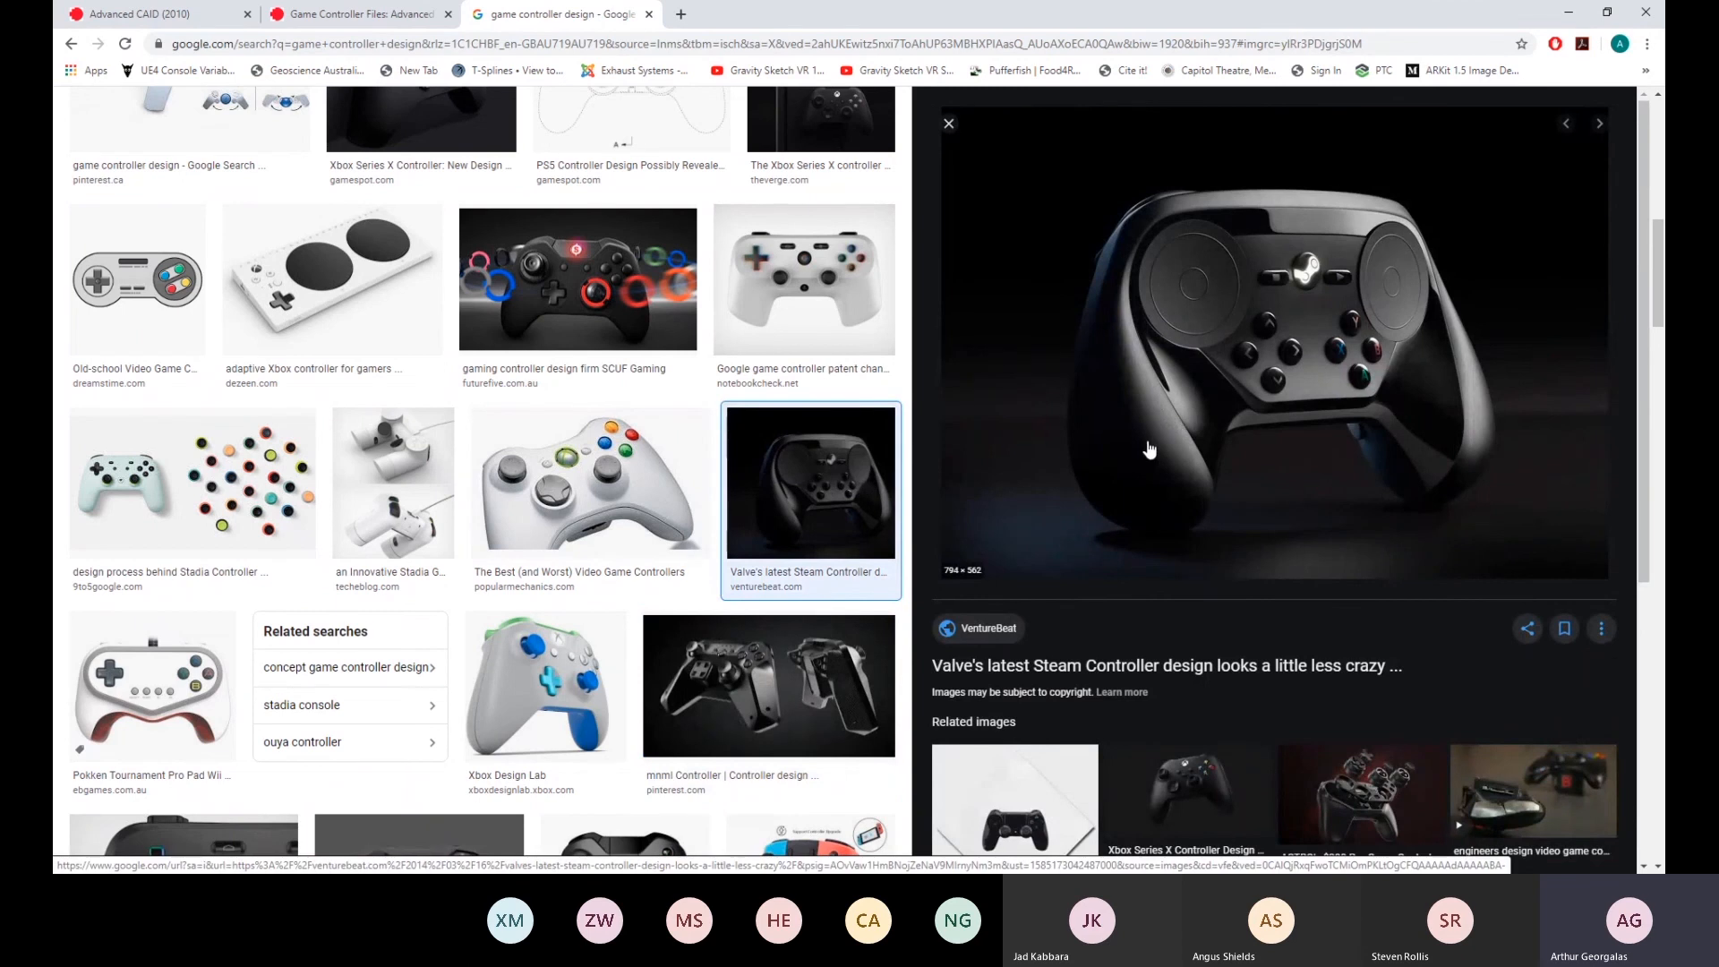
pyautogui.click(399, 22)
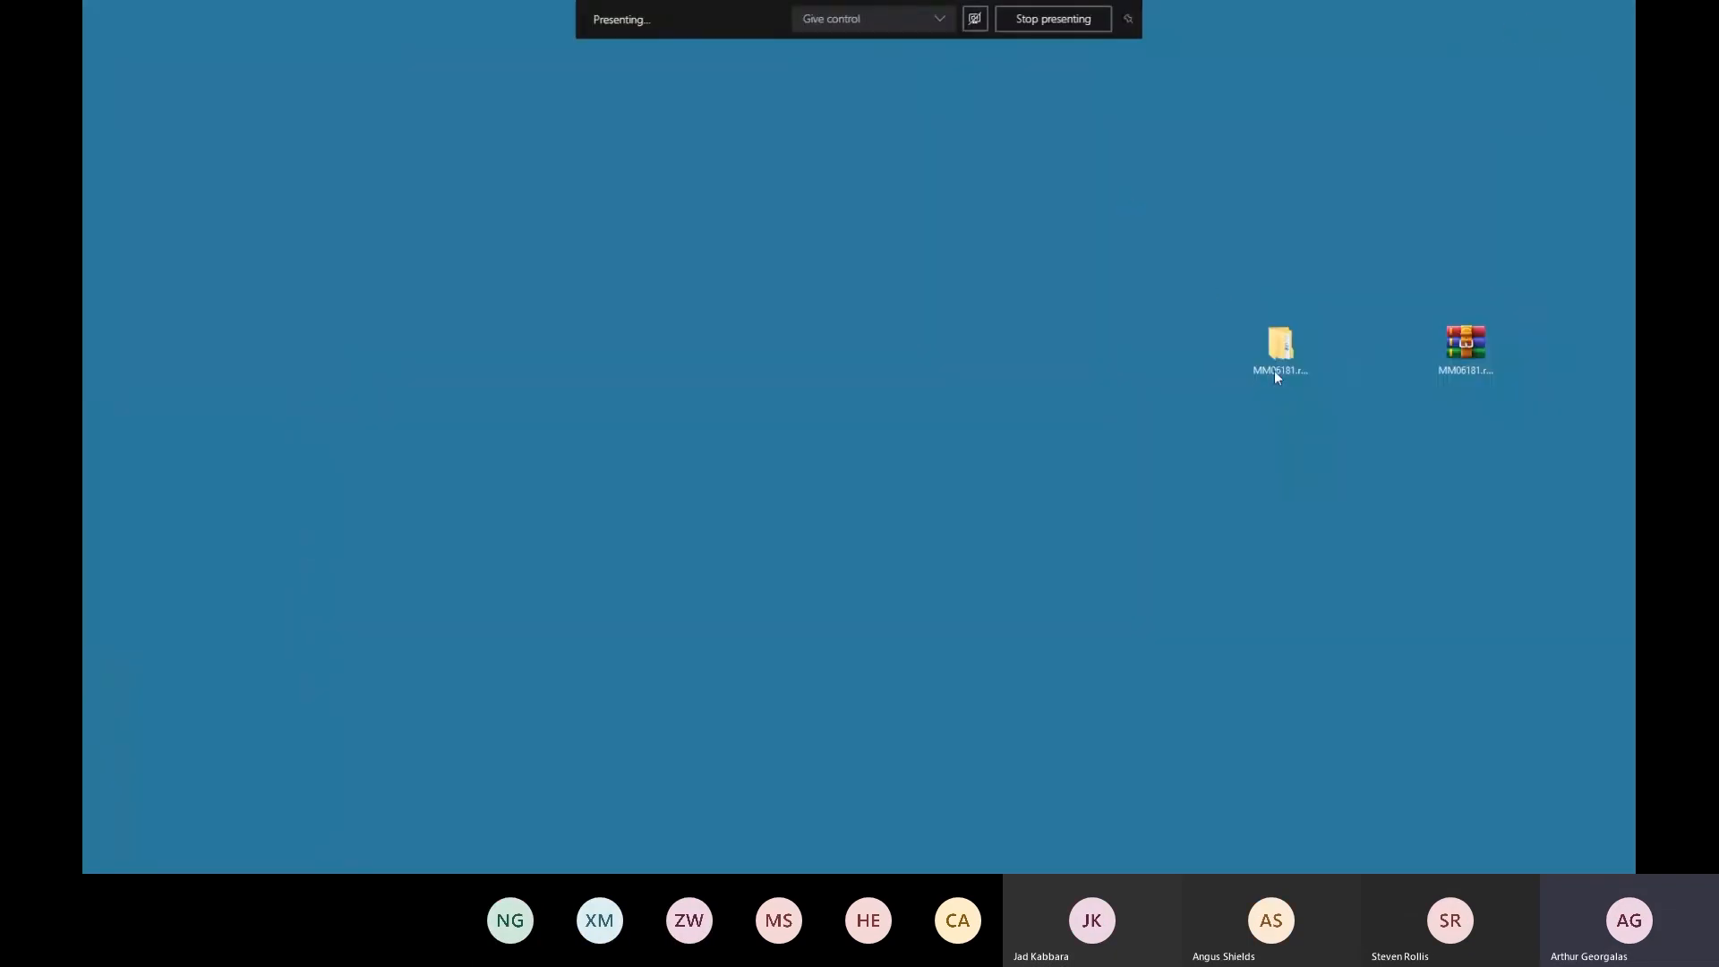
# Reposition the extracted MM06181 folder and its archive on the desktop, and browse the nested SteamControllerWorkshop03.g folder's files
pyautogui.click(1277, 373)
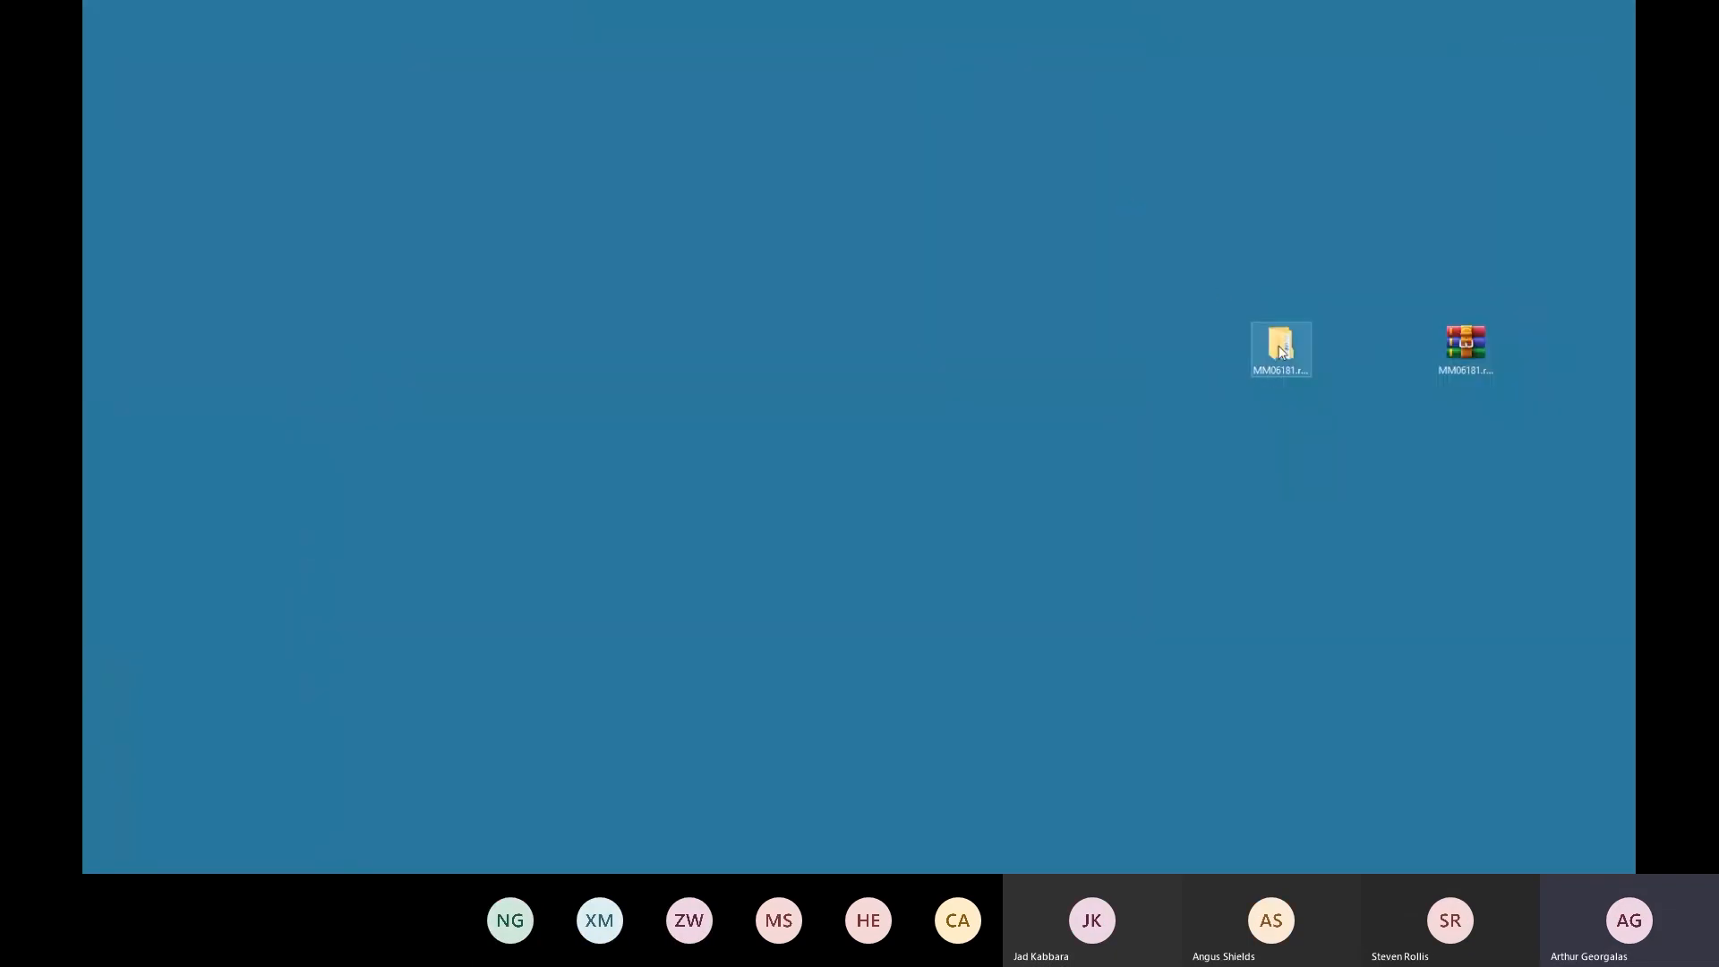
pyautogui.moveTo(1277, 373); pyautogui.dragTo(1093, 369)
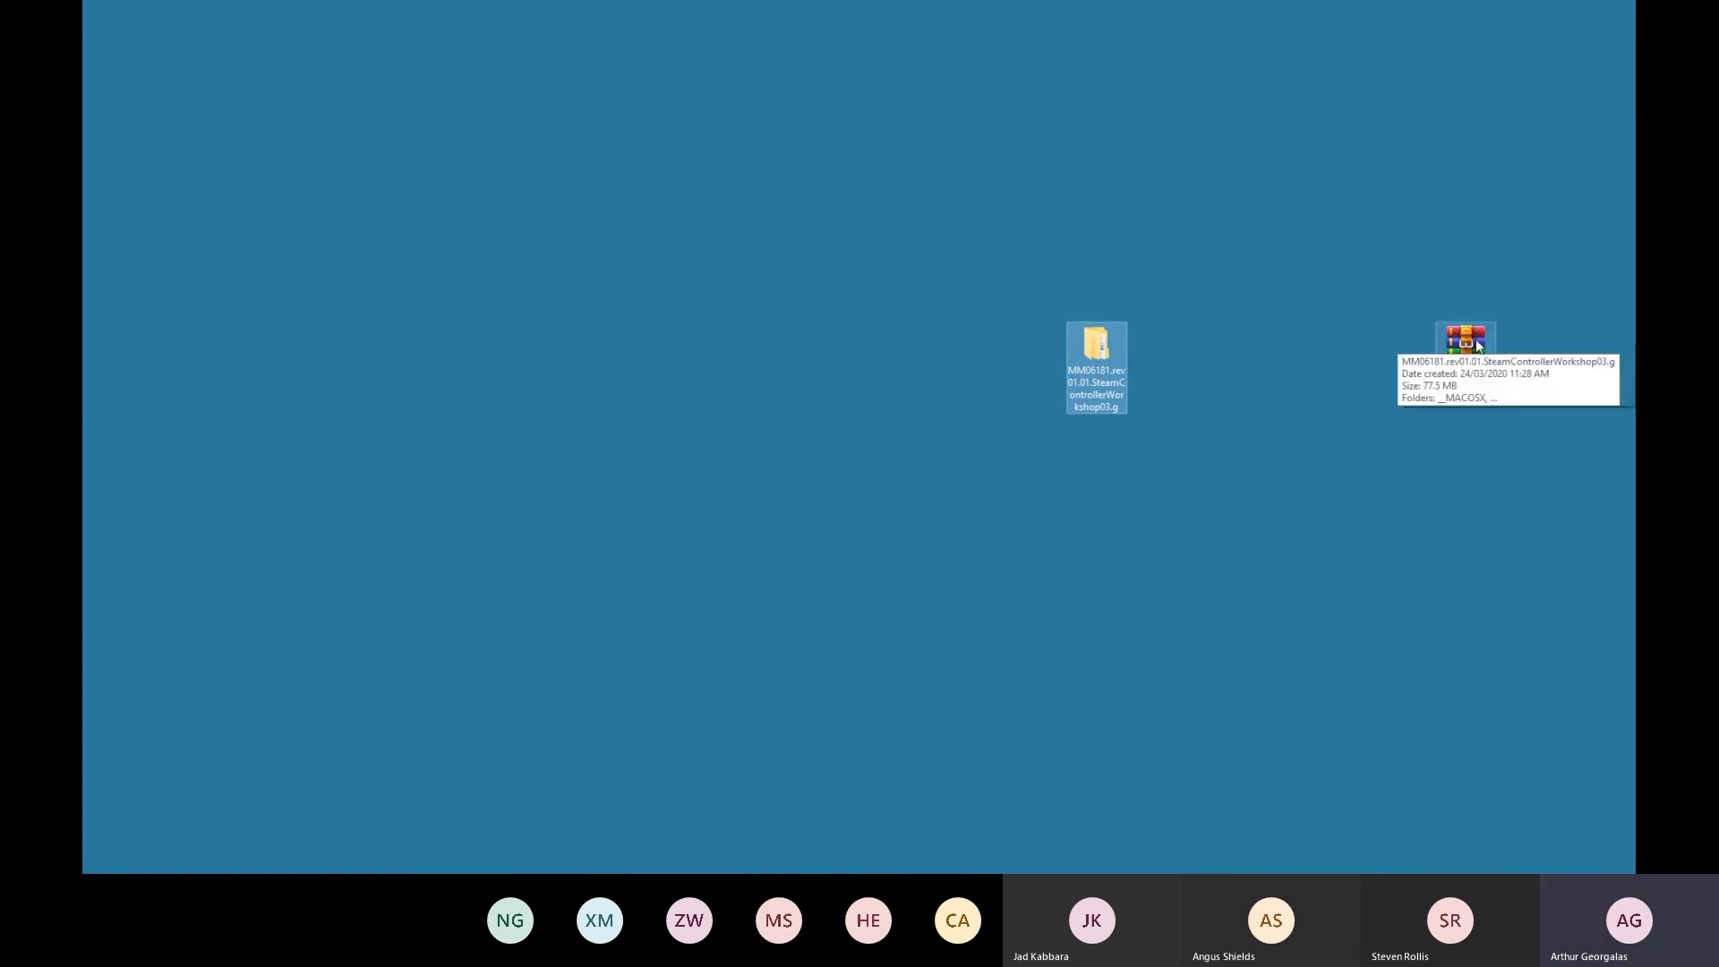
pyautogui.moveTo(1468, 342); pyautogui.dragTo(1222, 342)
pyautogui.doubleClick(1098, 343)
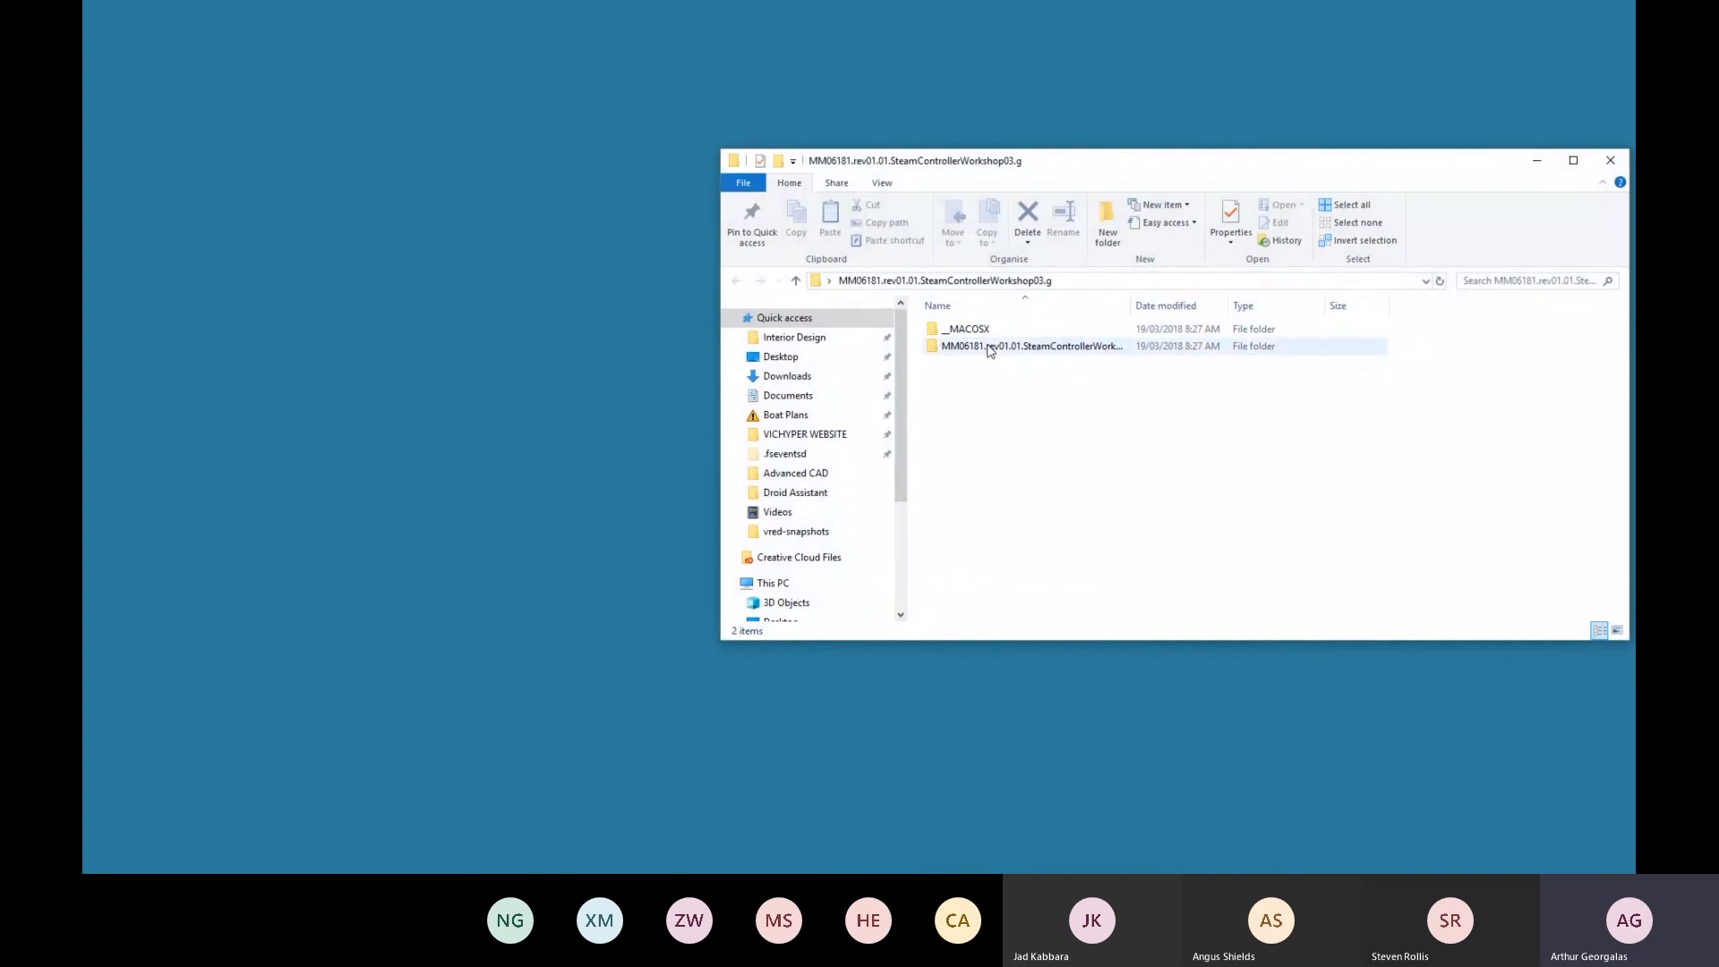
pyautogui.doubleClick(993, 346)
pyautogui.scroll(-15, 992, 385)
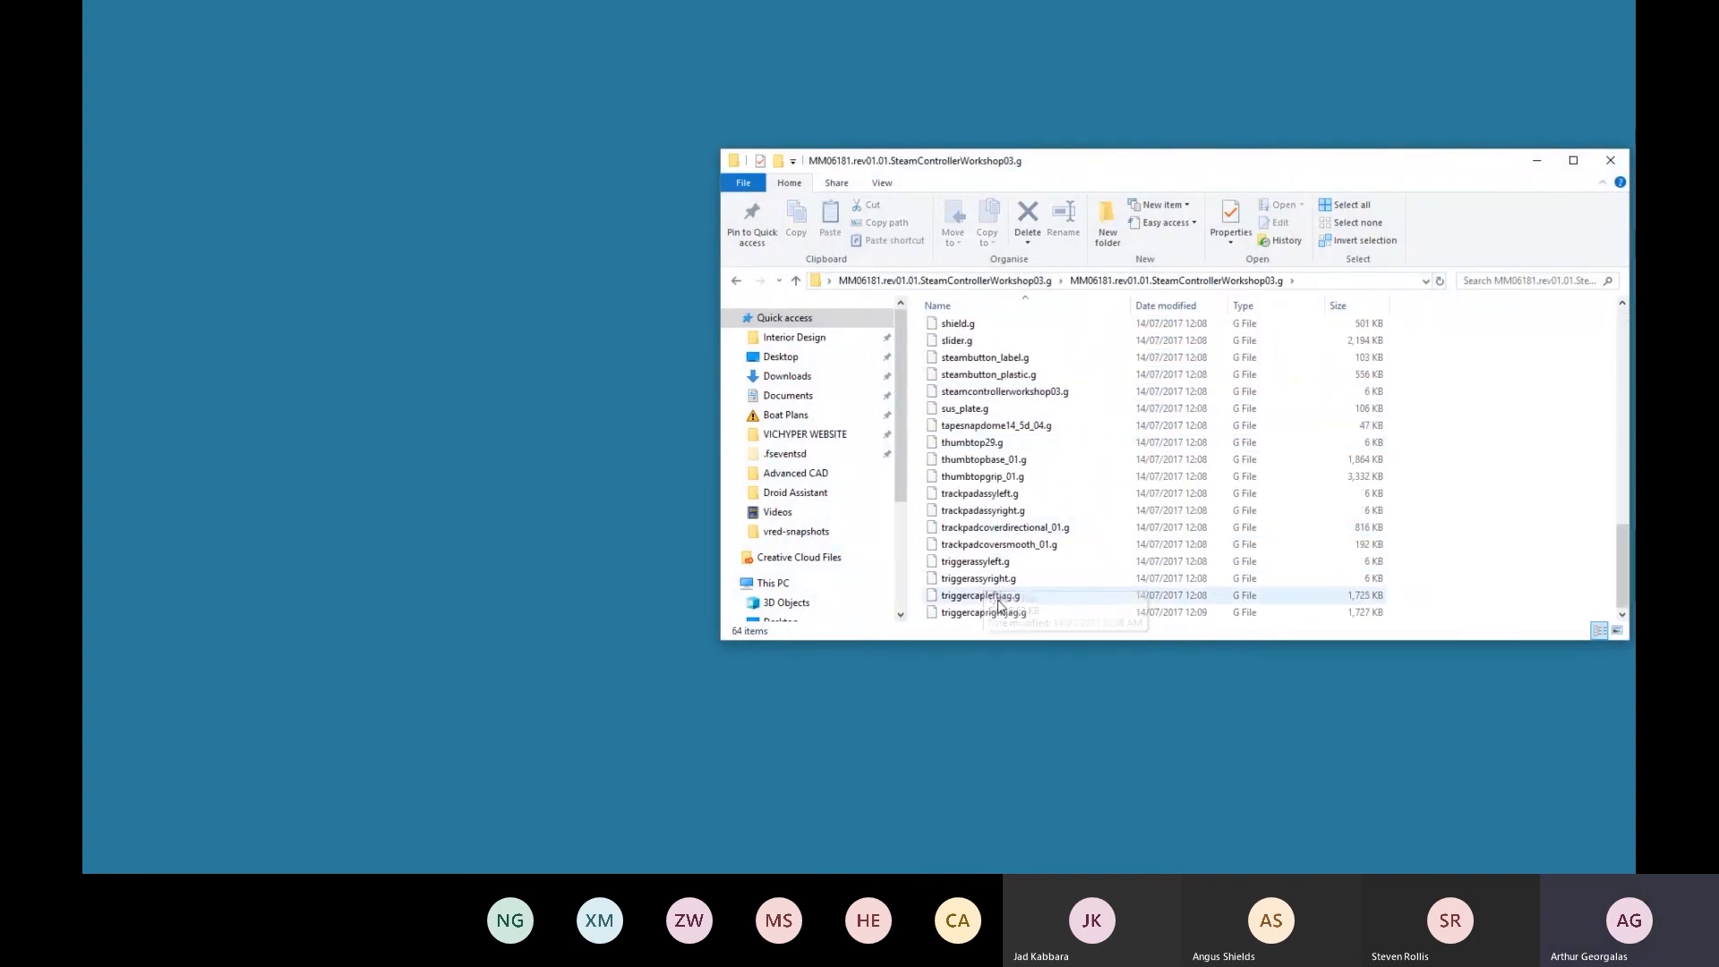
pyautogui.scroll(12, 996, 550)
pyautogui.scroll(4, 997, 567)
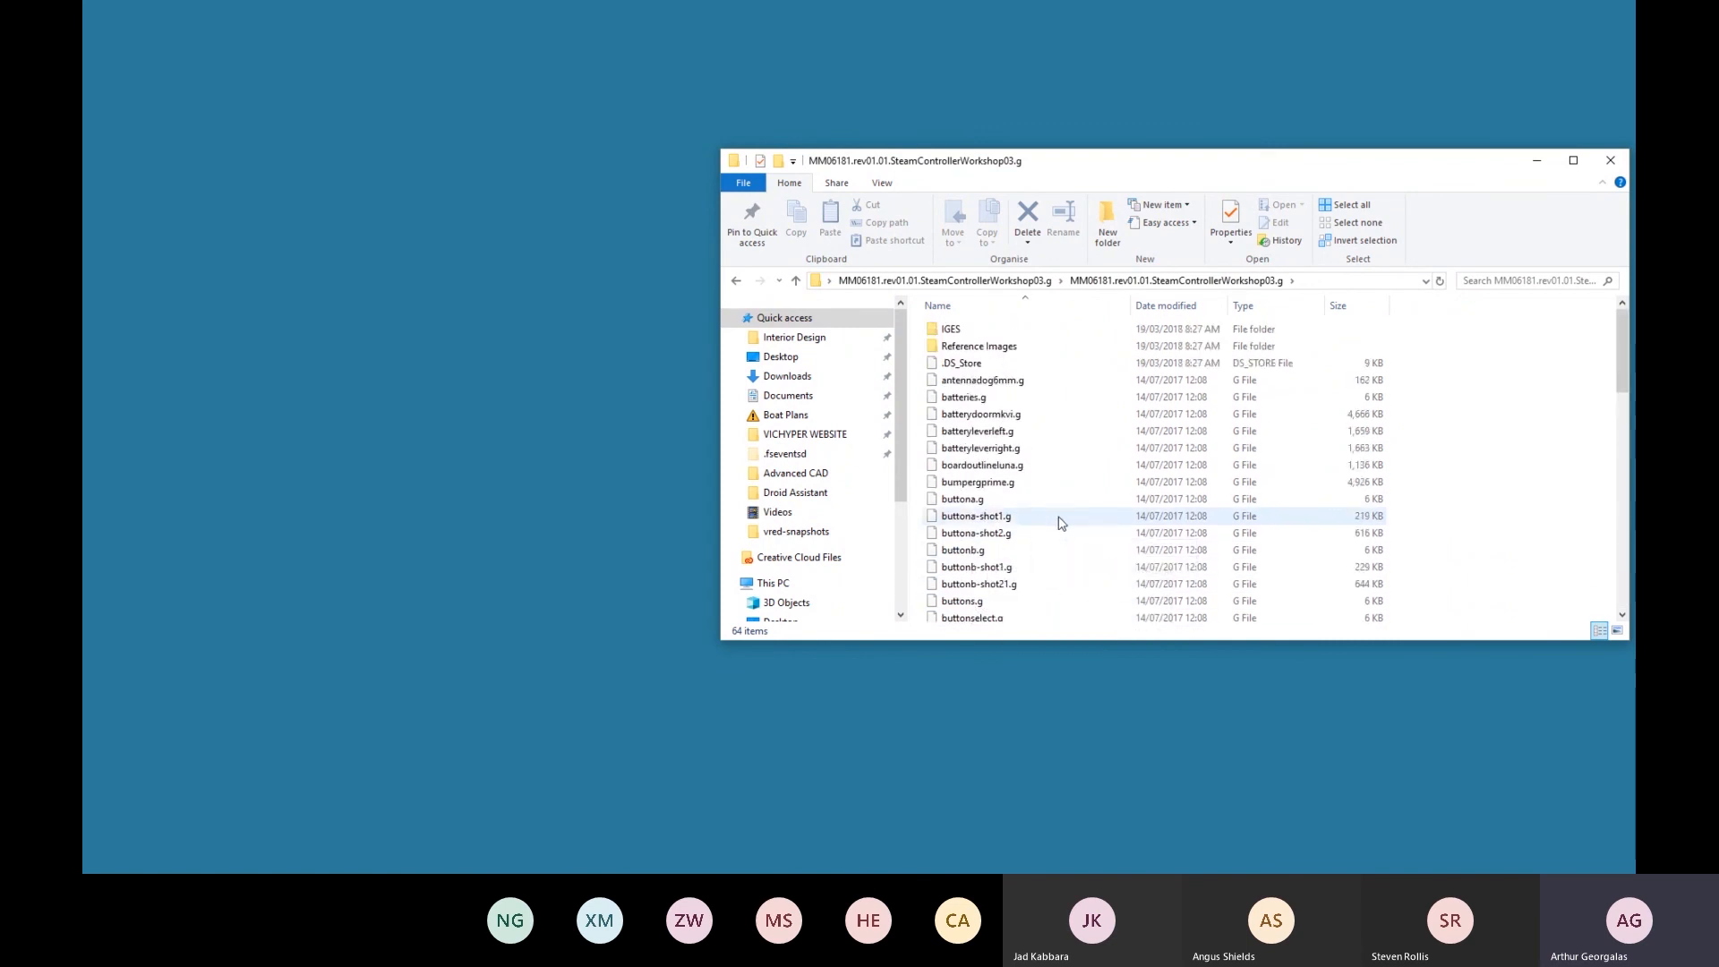
# Look at the side and top view sketches in the Reference Images folder and return to the parent folder
pyautogui.doubleClick(978, 349)
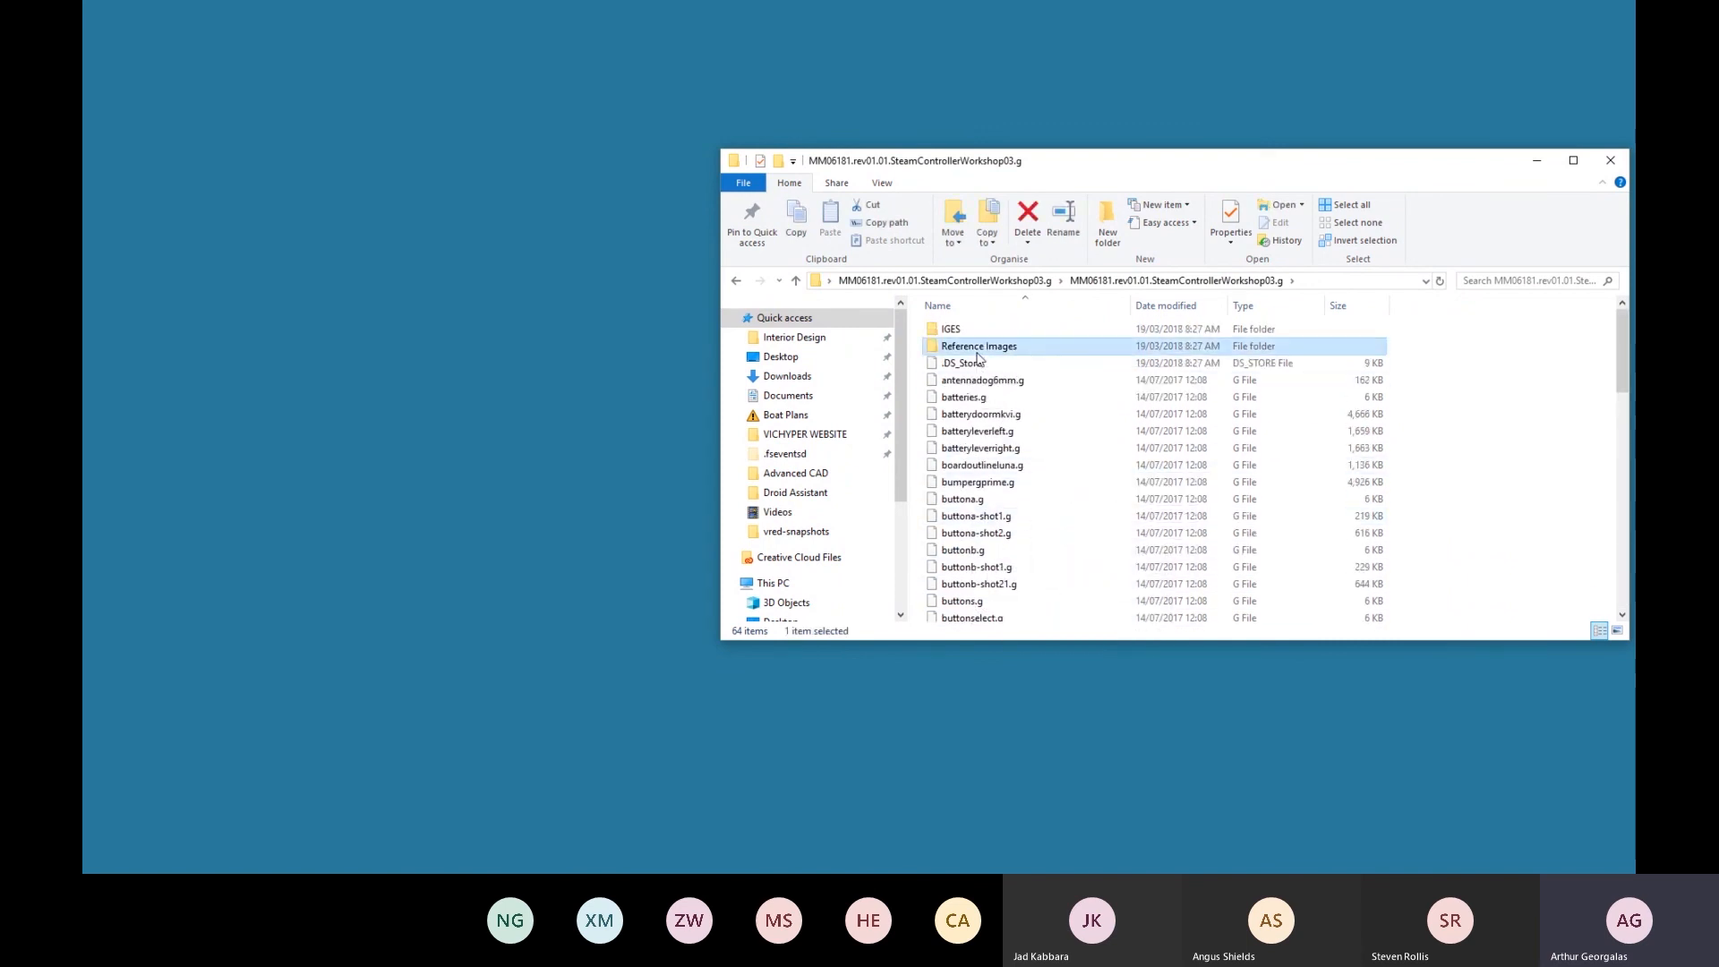
pyautogui.click(950, 365)
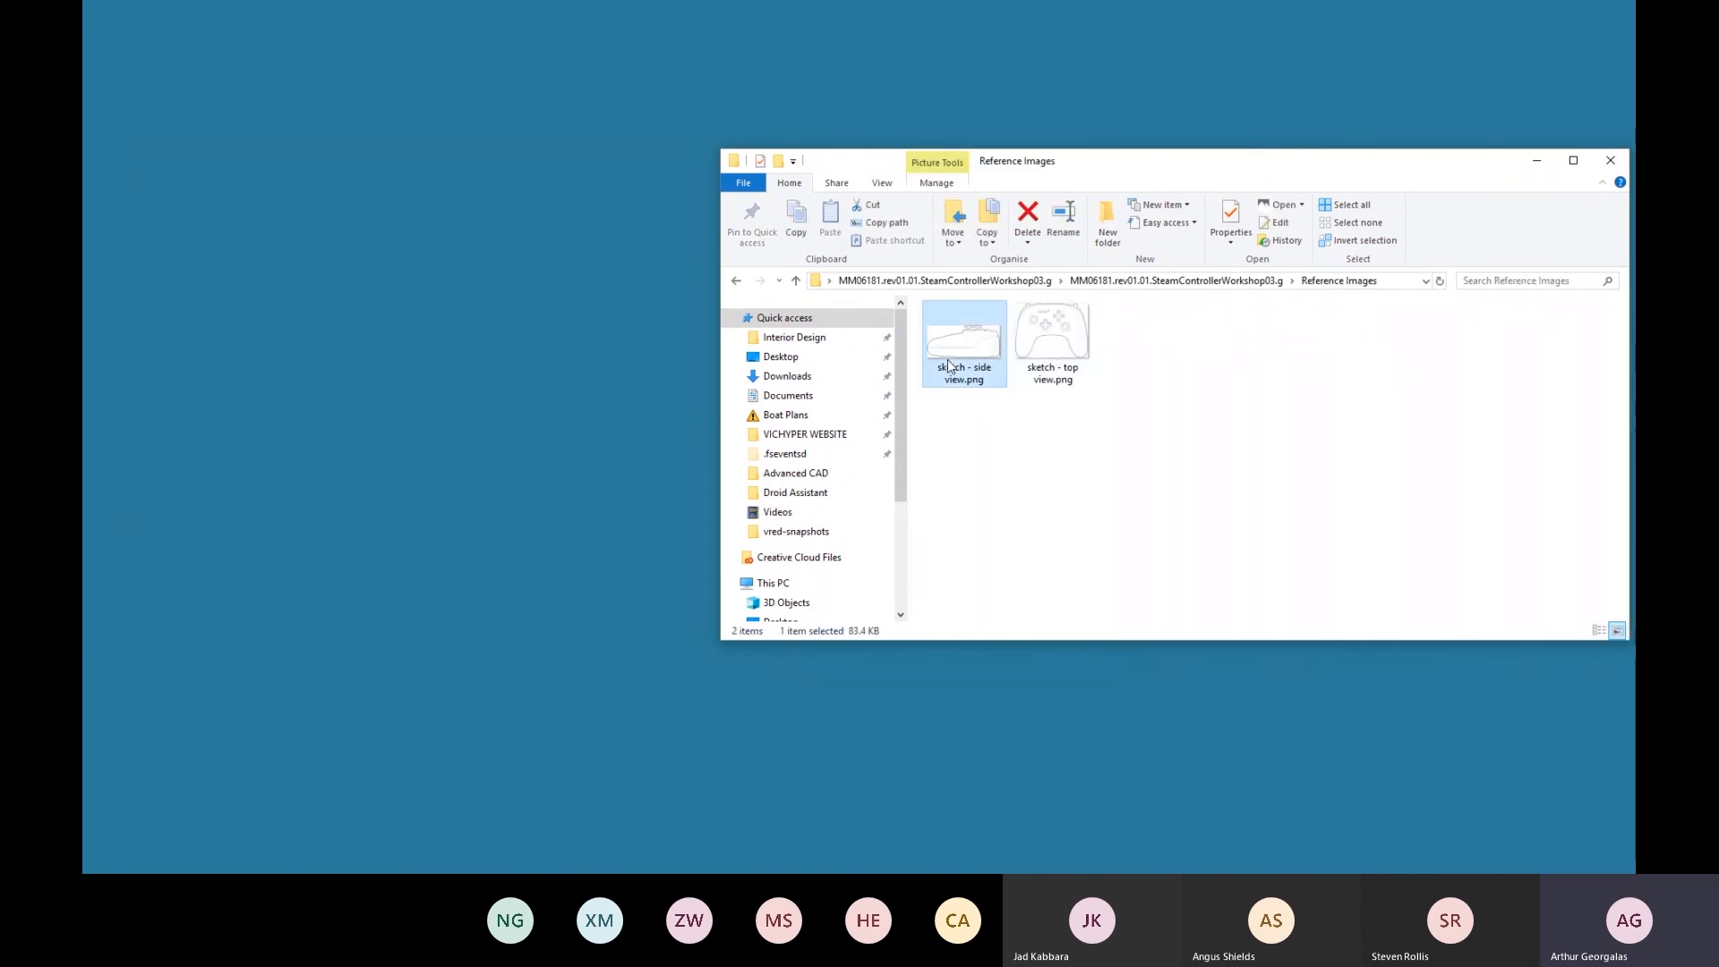
pyautogui.hotkey('alt', 'Left')
pyautogui.scroll(-3, 1028, 483)
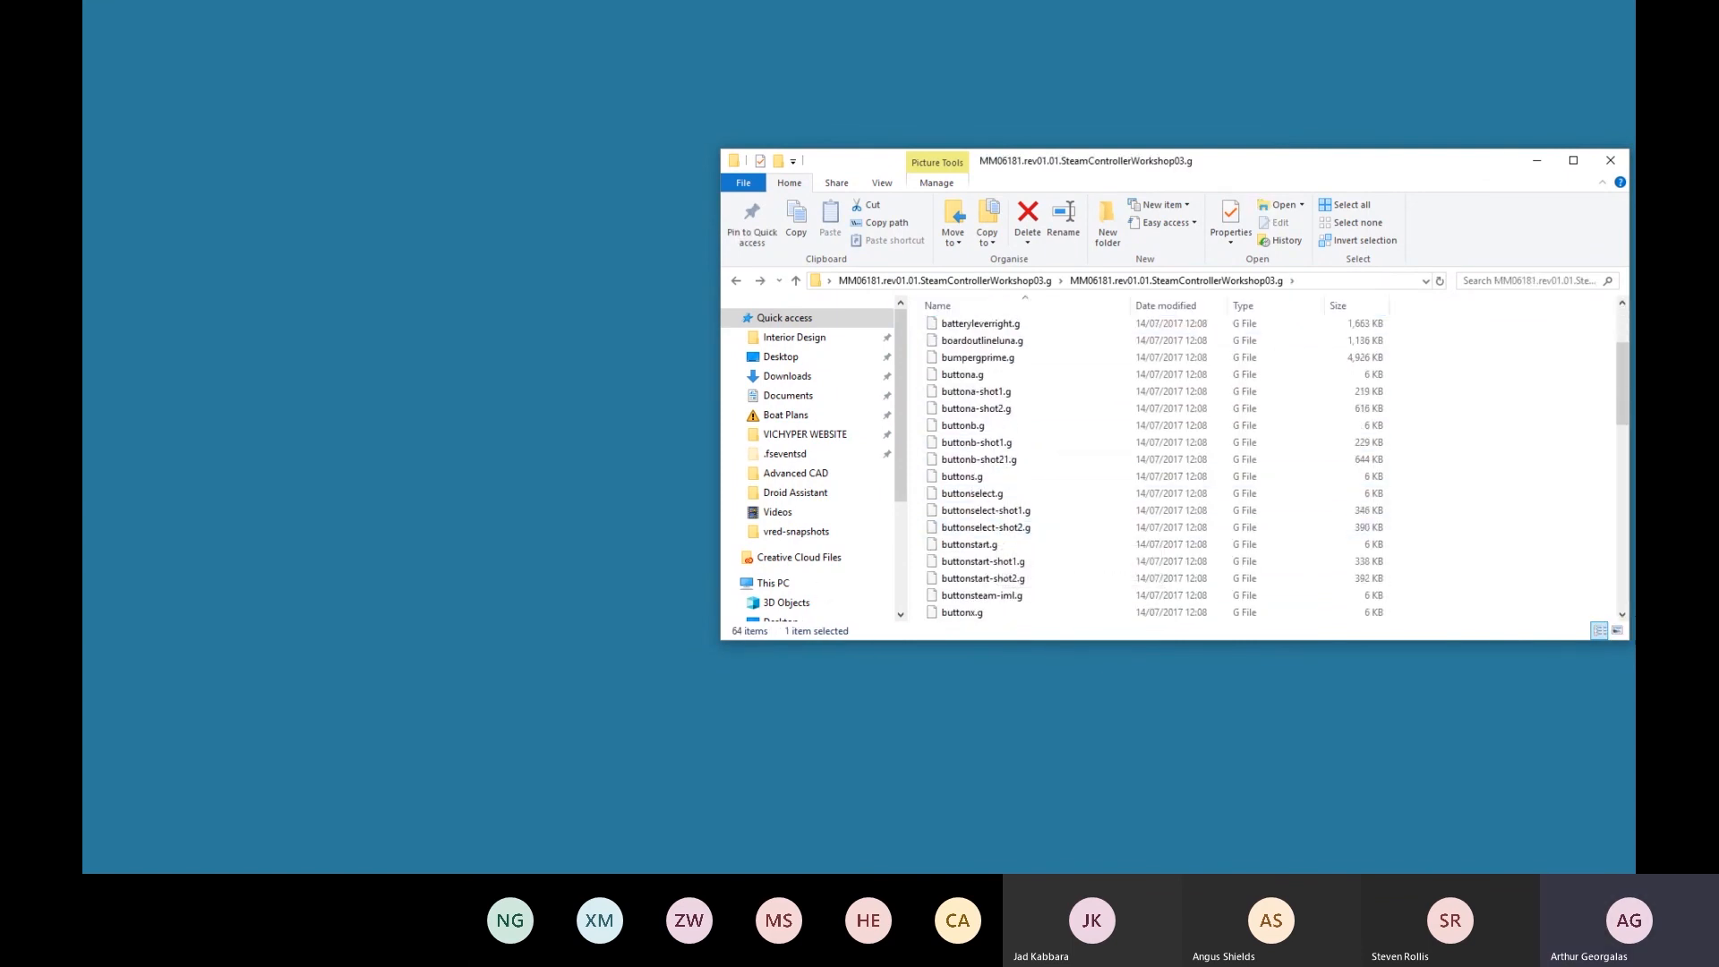
# Switch to Fusion 360 and start an upload into the Steam Controller project folder
pyautogui.hotkey('alt', 'Tab')
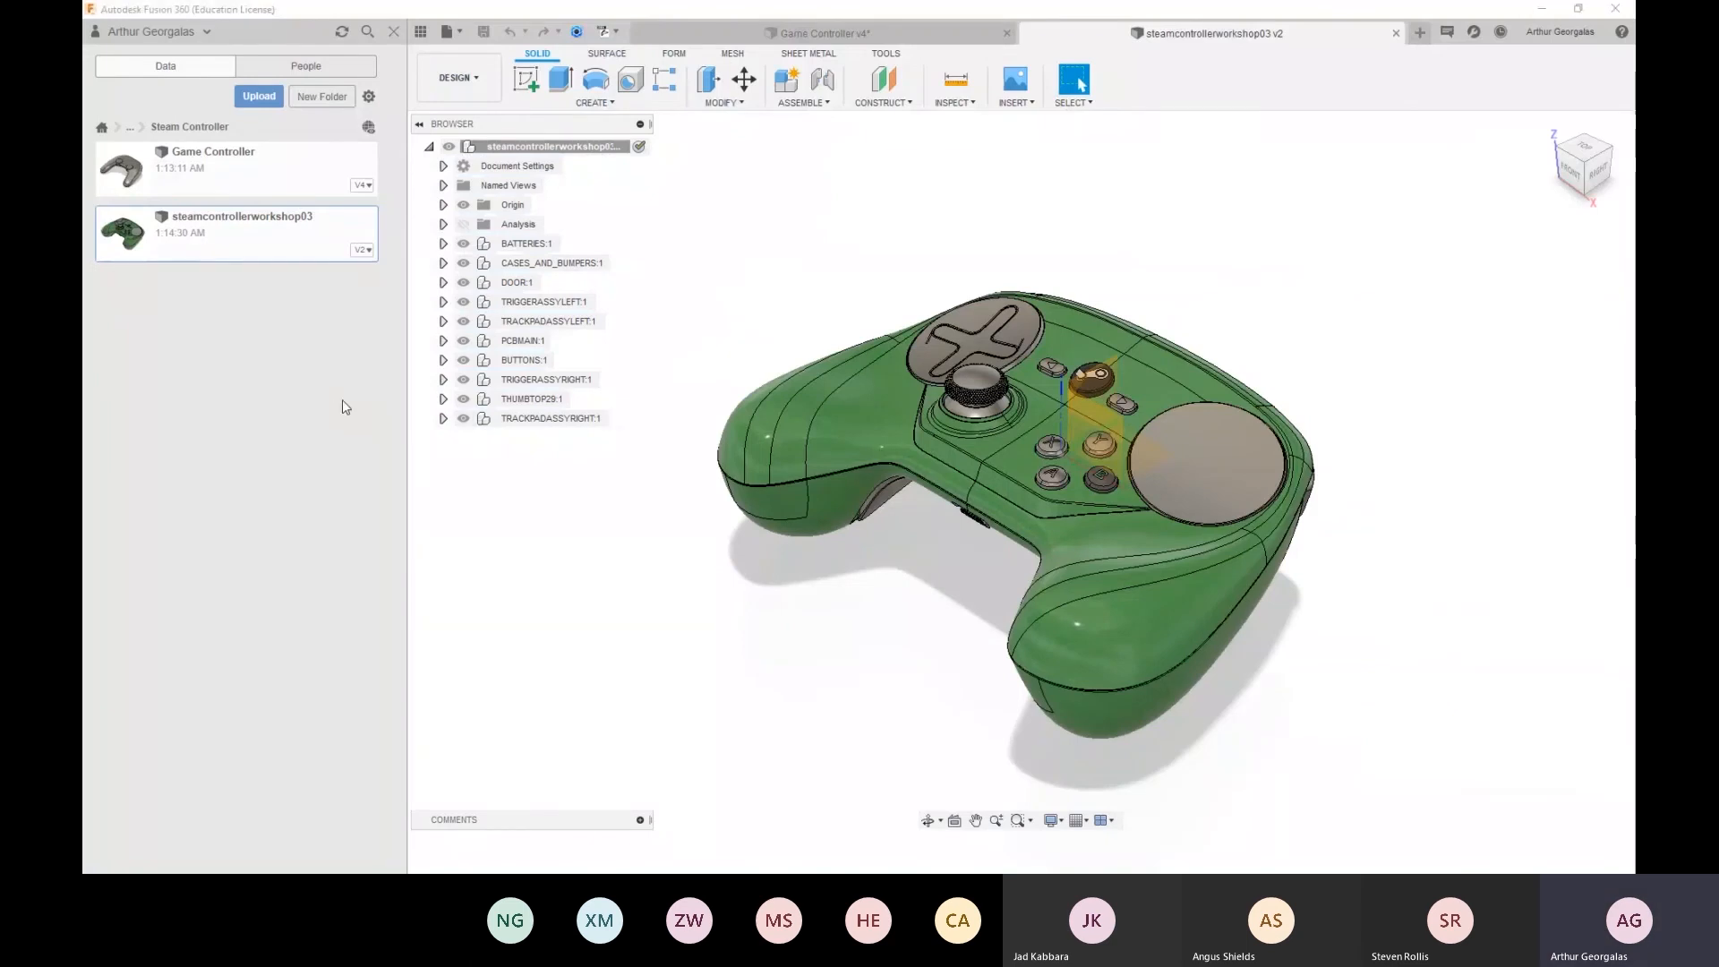
pyautogui.hotkey('alt', 'Tab')
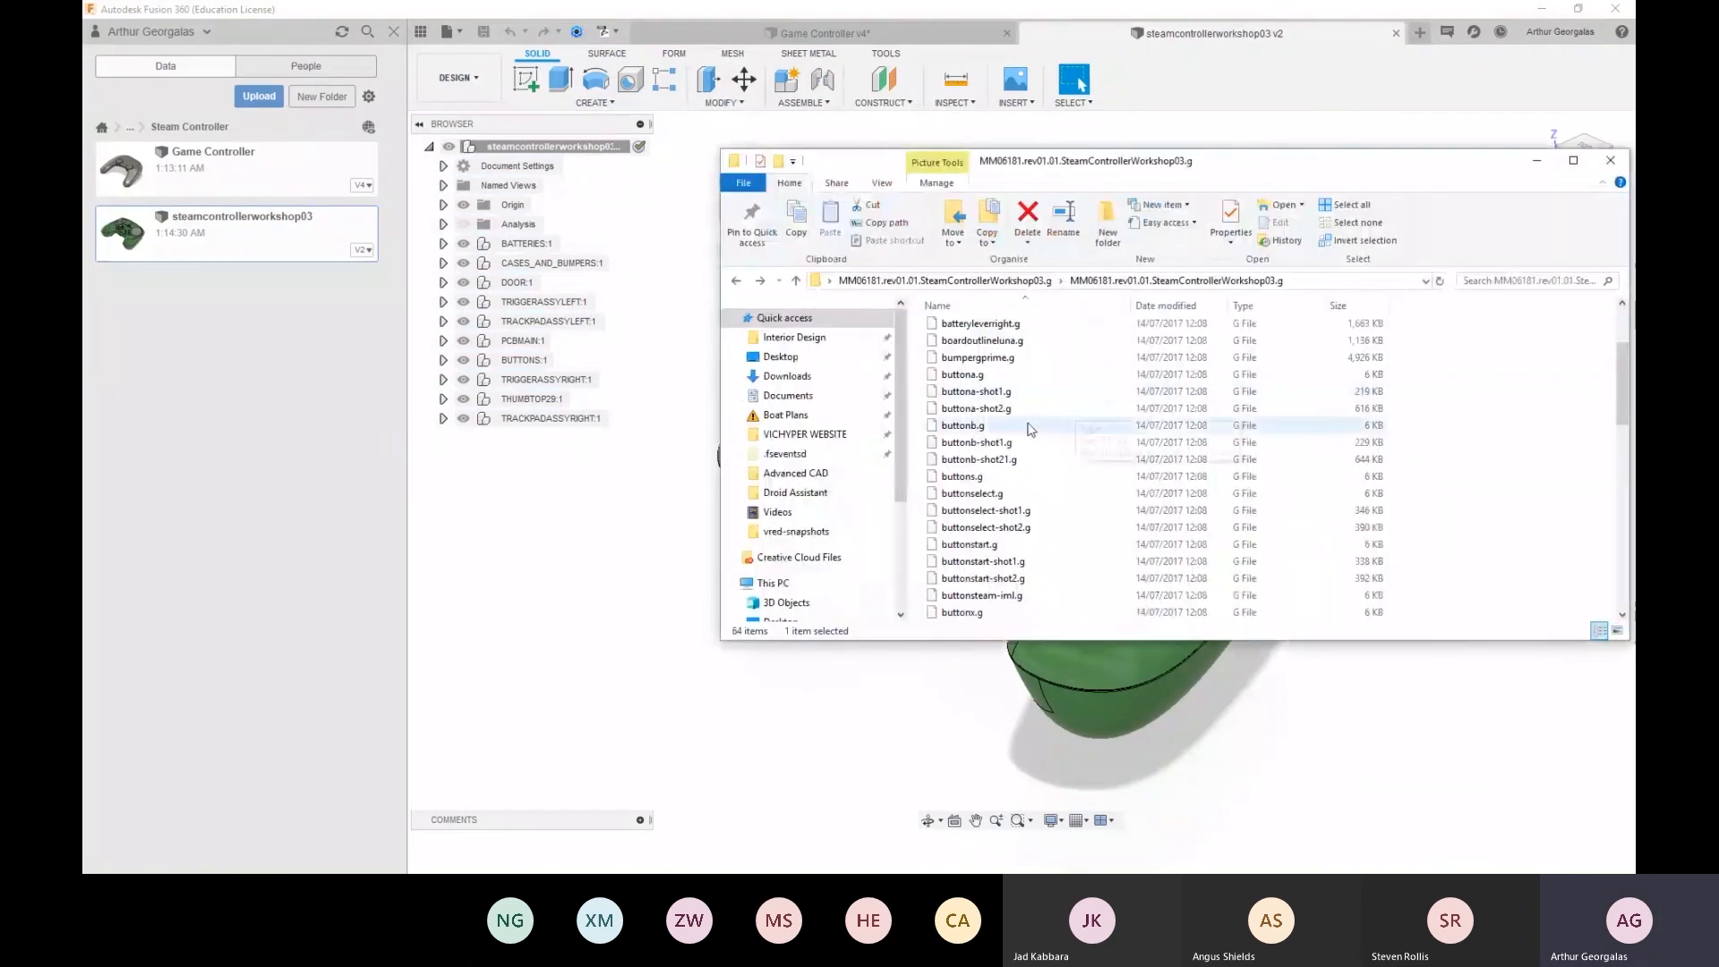
pyautogui.click(277, 336)
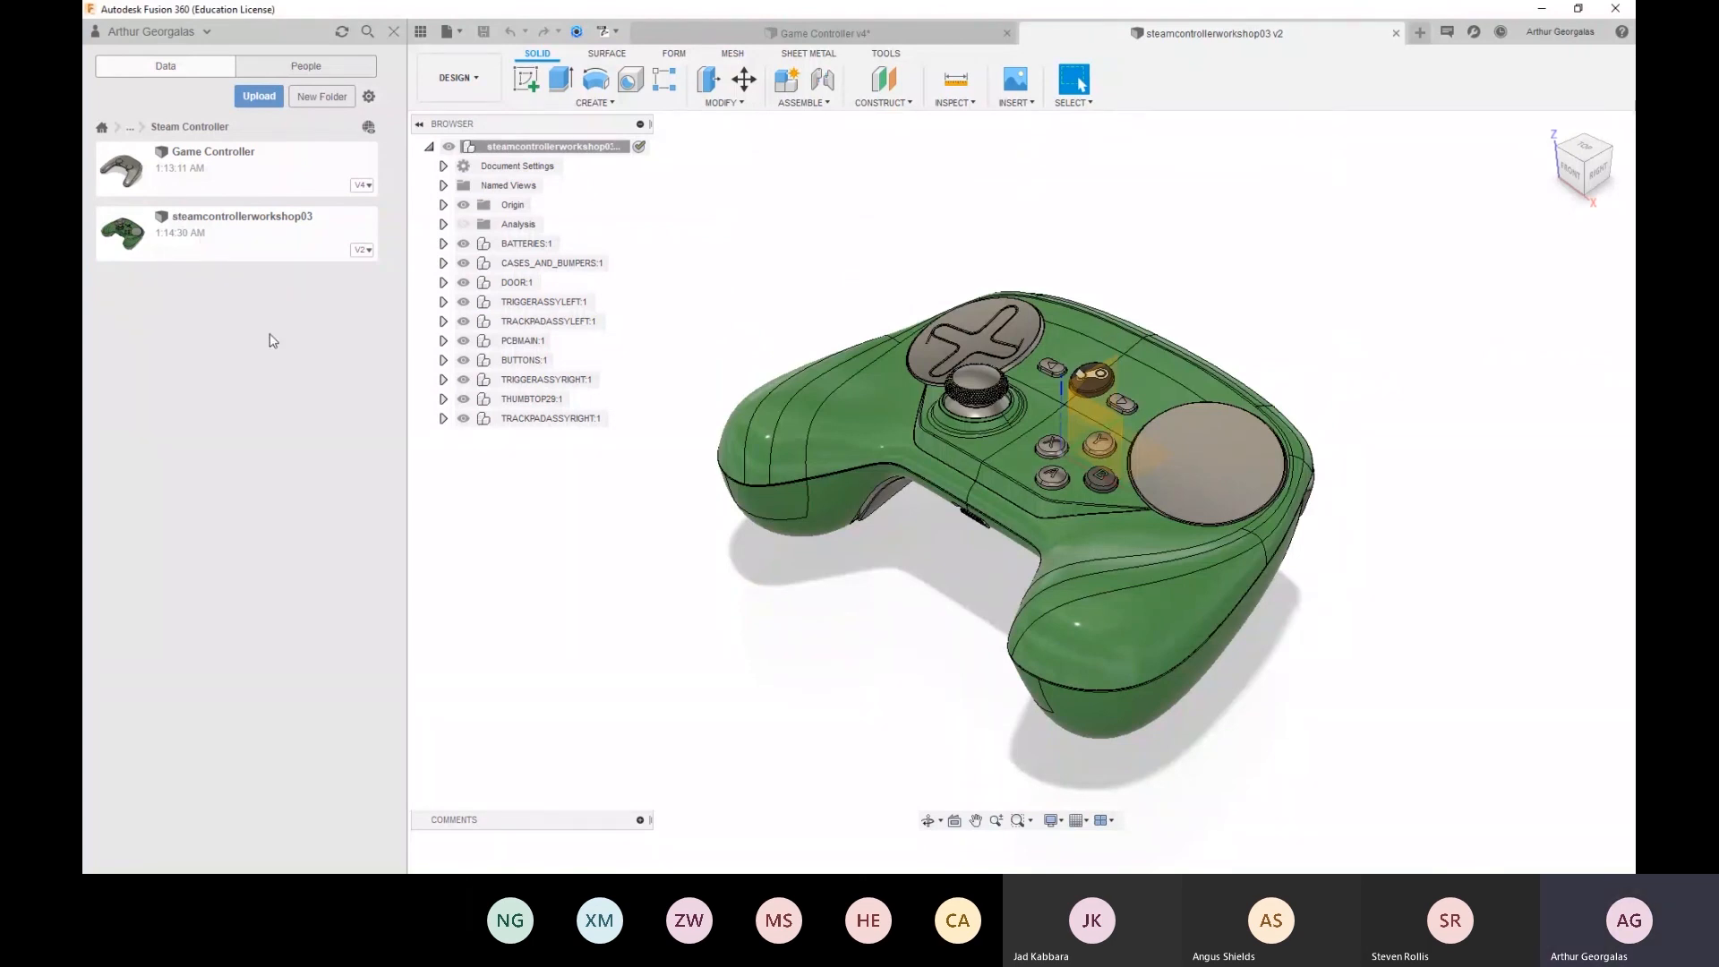
pyautogui.hotkey('alt', 'Tab')
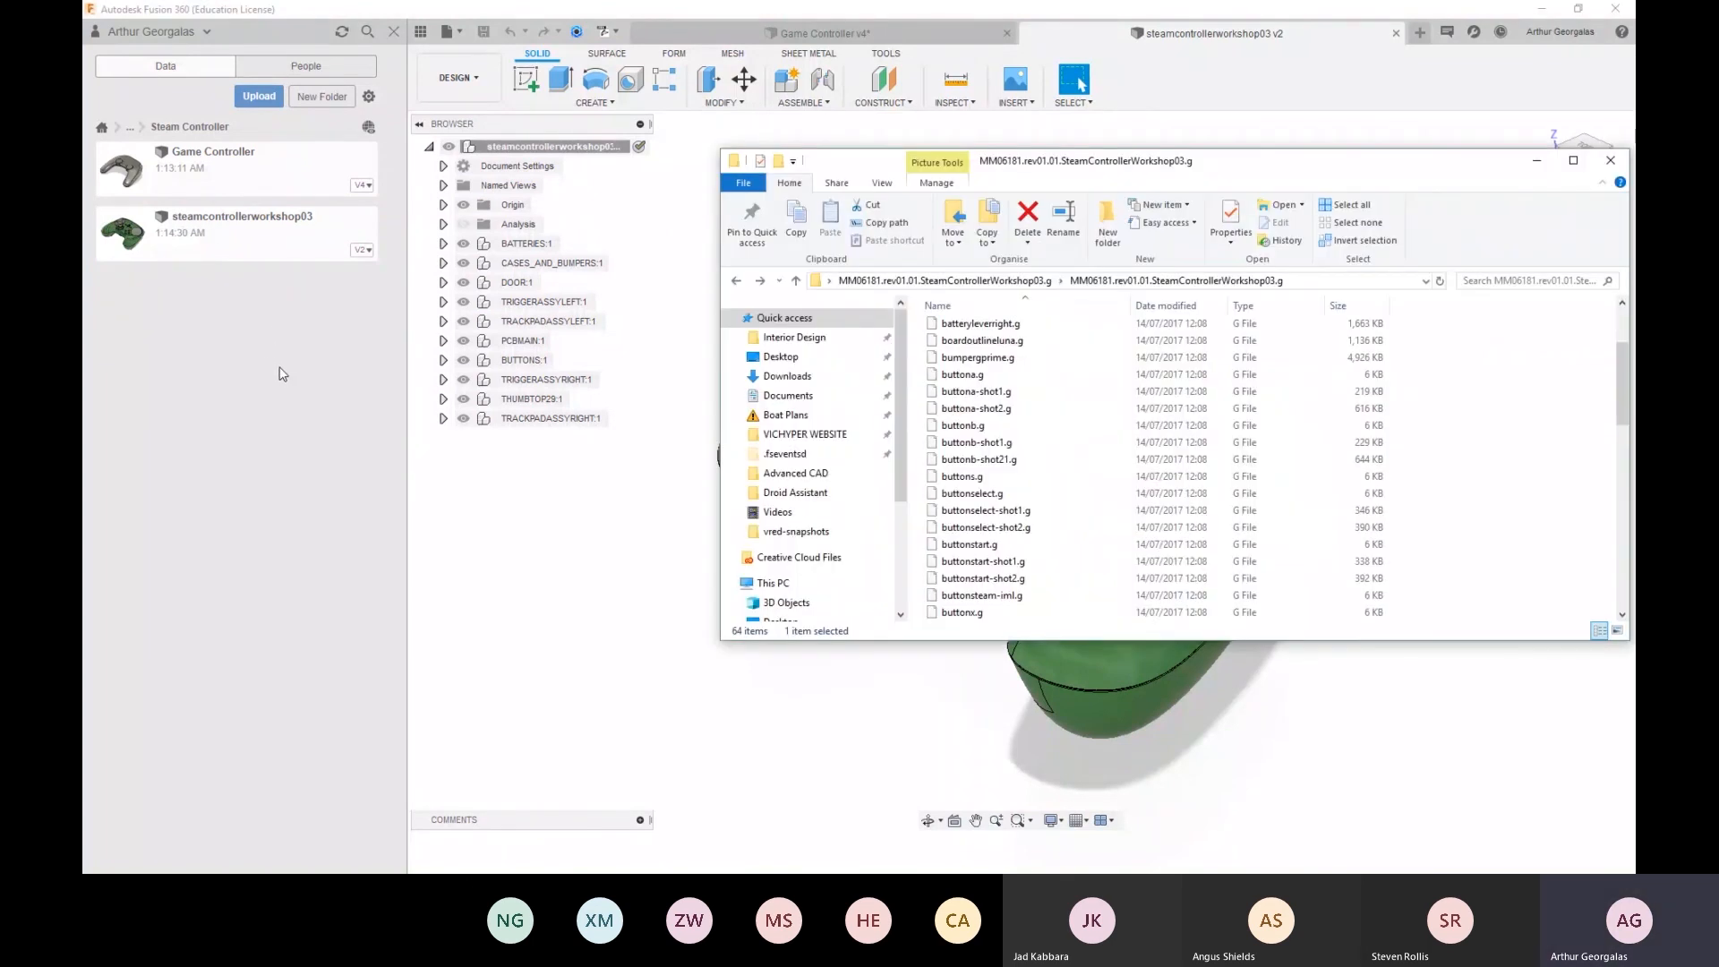
pyautogui.click(263, 104)
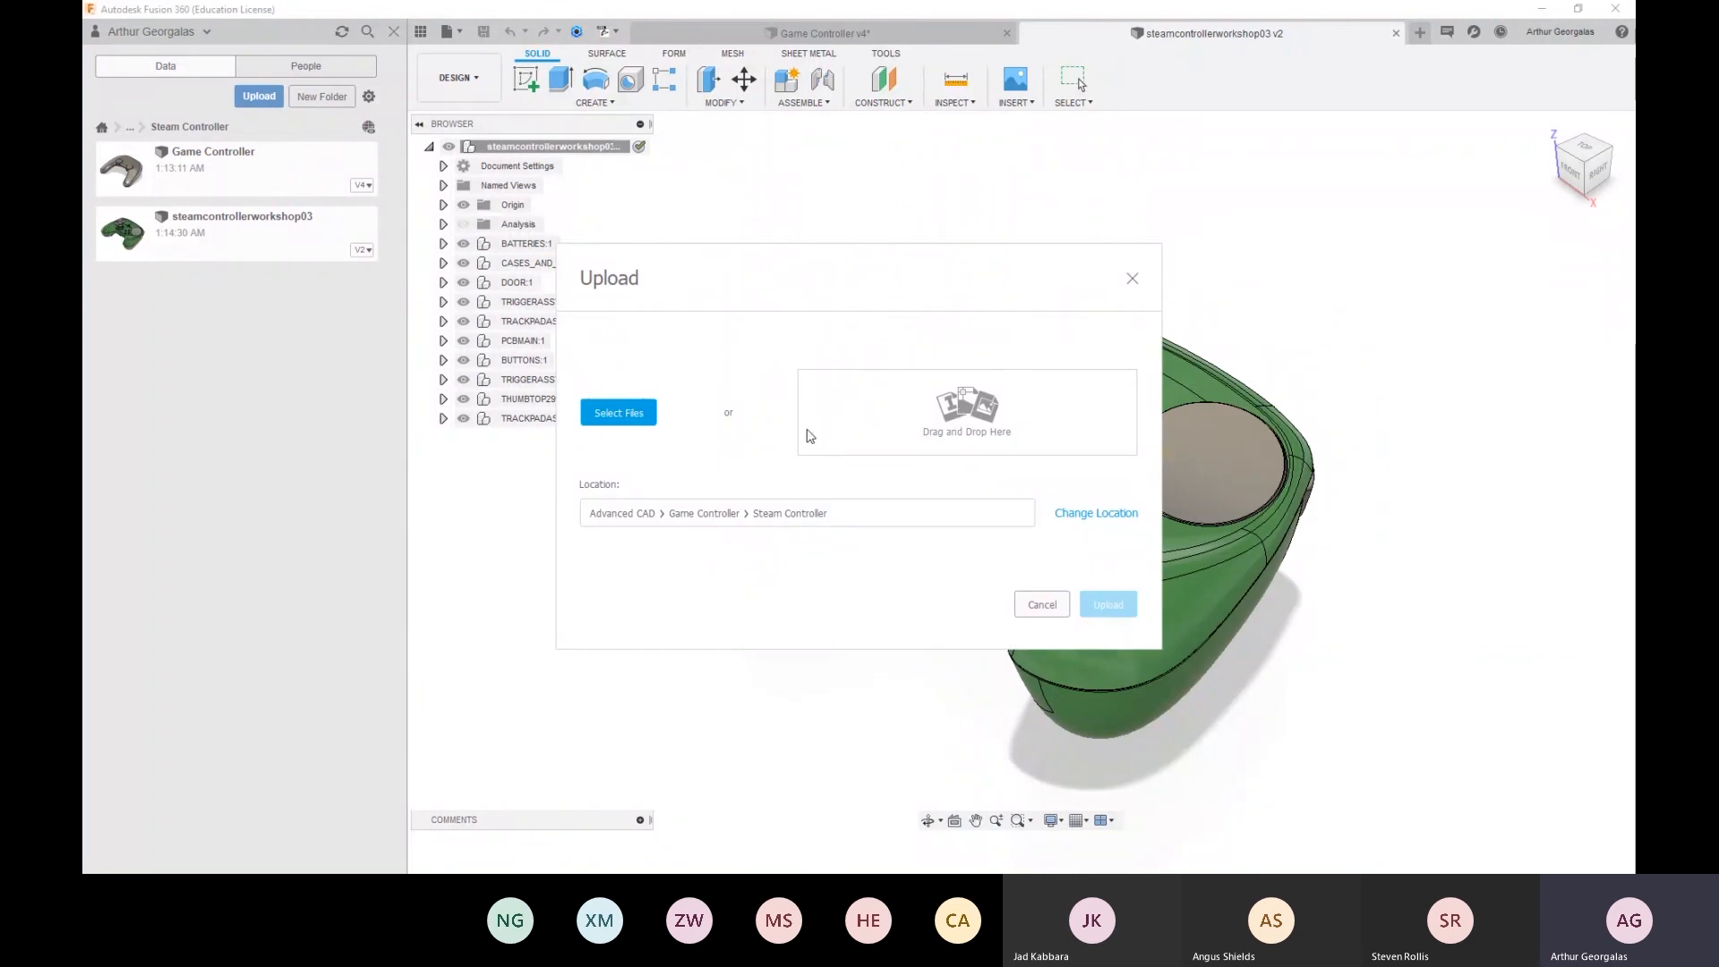
# Sort the SteamControllerWorkshop03.g folder by type and select all of its G files
pyautogui.hotkey('alt', 'Tab')
pyautogui.scroll(3, 1150, 376)
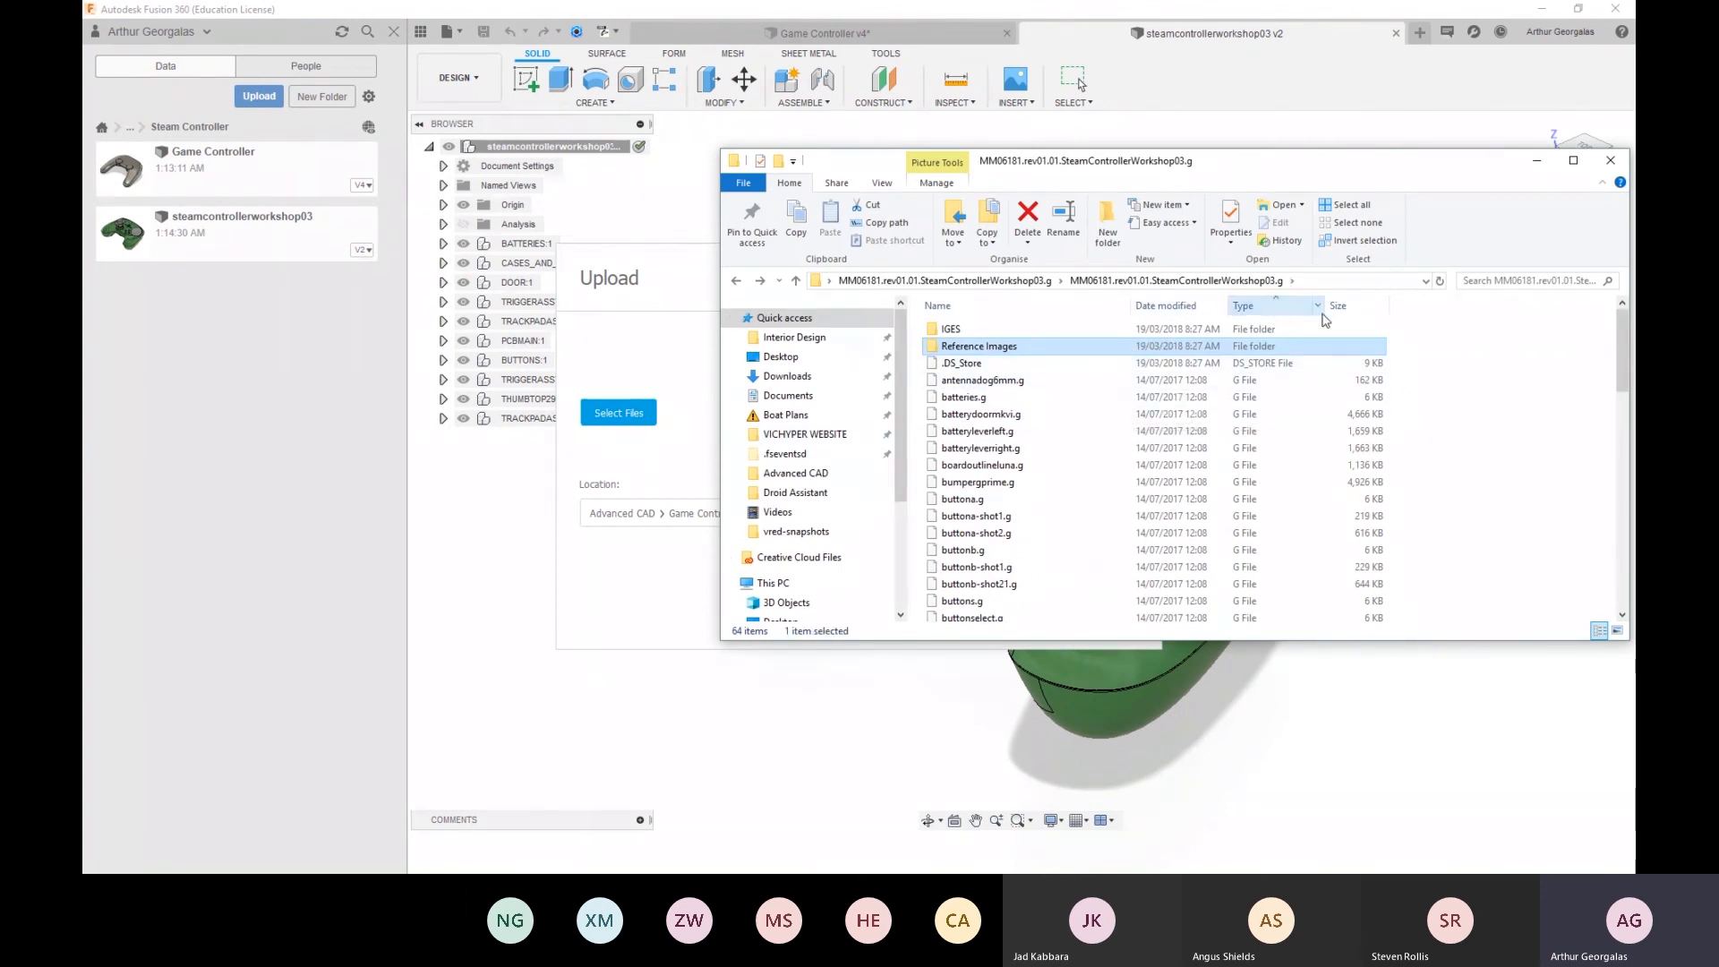
pyautogui.click(1282, 312)
pyautogui.scroll(-4, 1238, 435)
pyautogui.scroll(-10, 1239, 434)
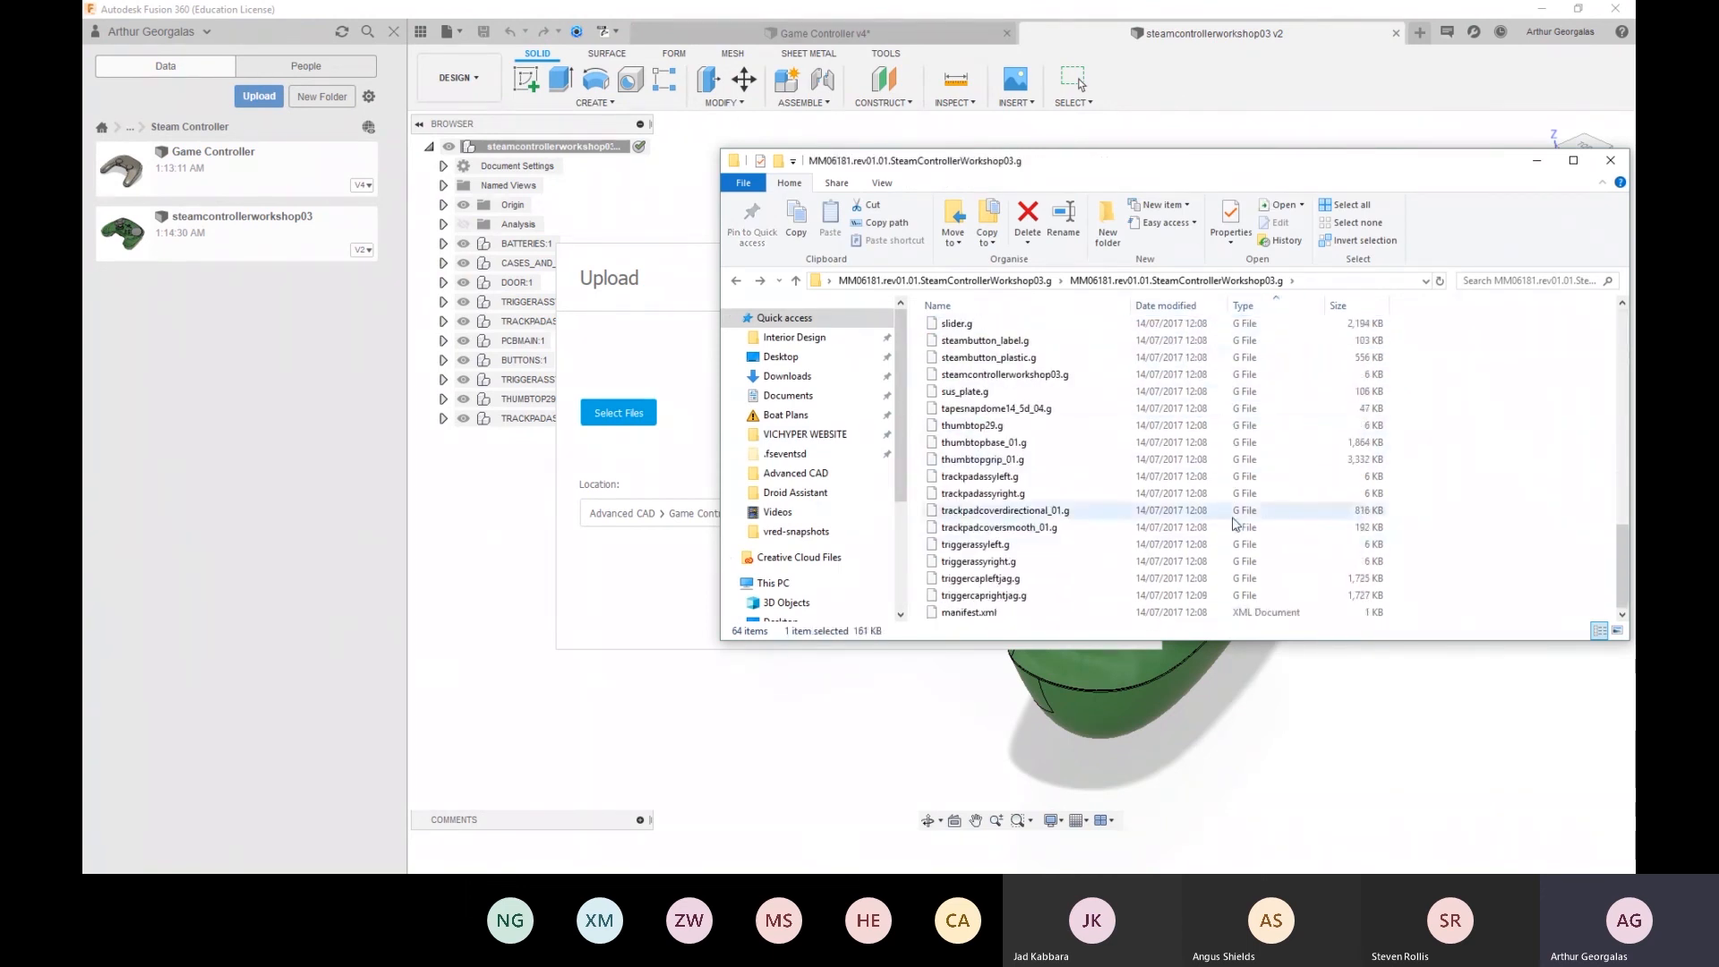
pyautogui.keyDown('shift'); pyautogui.click(1255, 599); pyautogui.keyUp('shift')
# Move the folder window clear of the upload area and add the selected G files to the upload
pyautogui.moveTo(1040, 522); pyautogui.dragTo(694, 452)
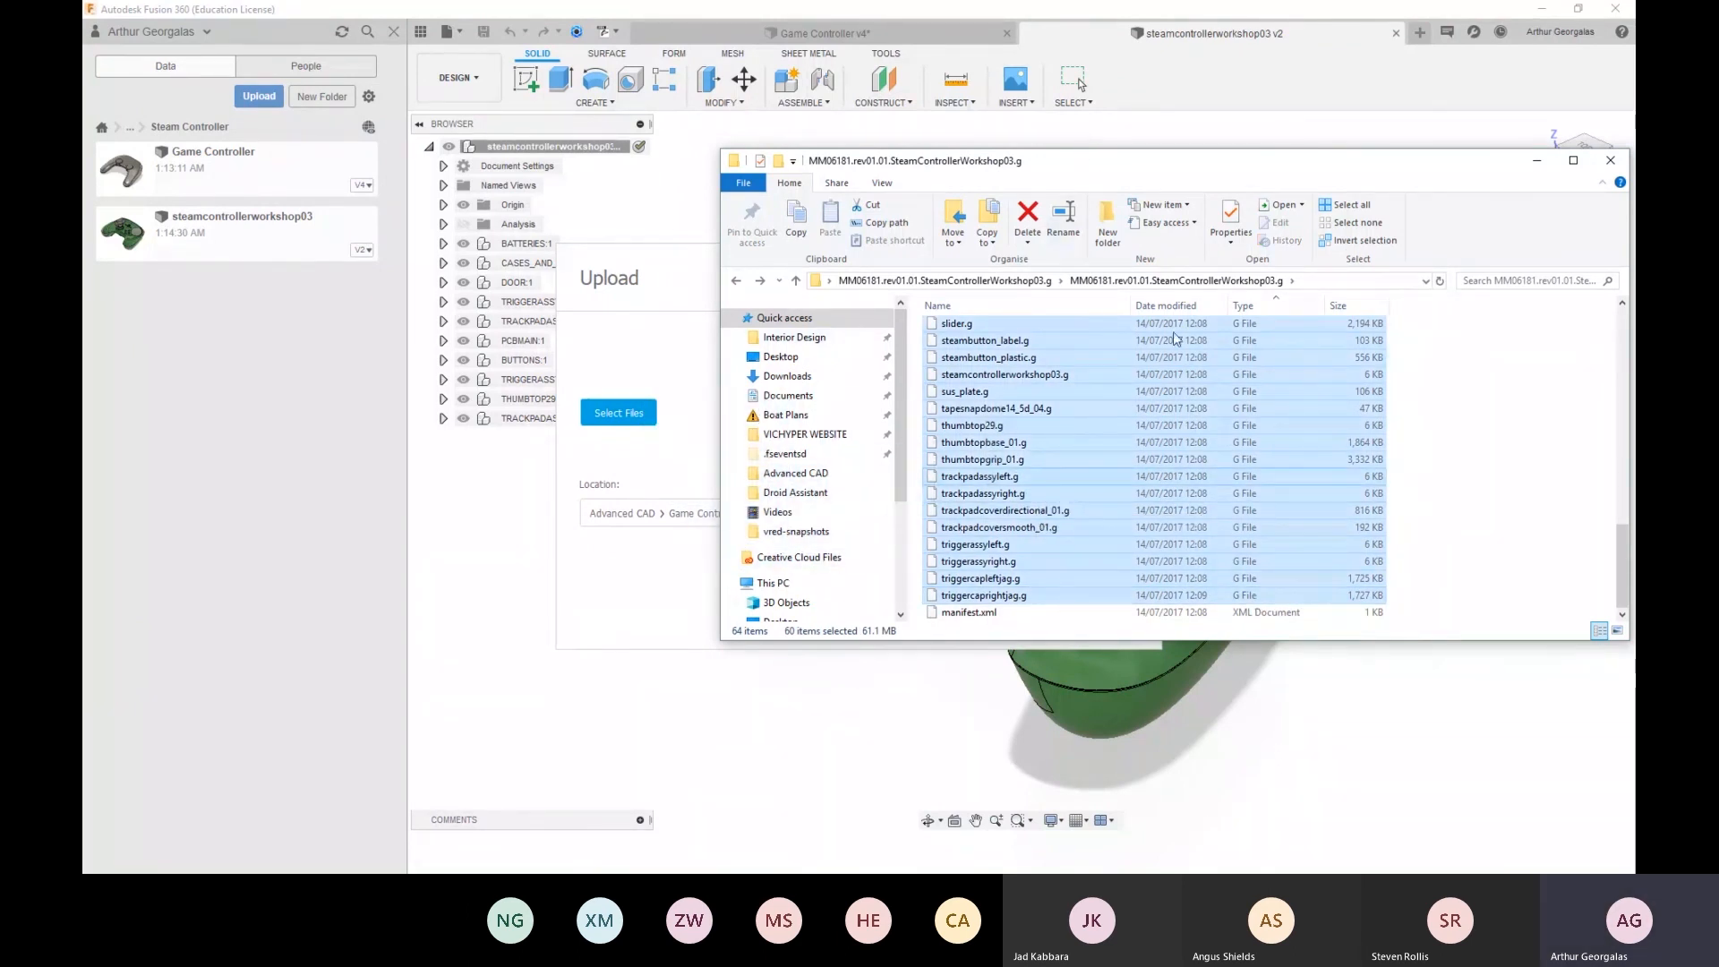
pyautogui.moveTo(1138, 164); pyautogui.dragTo(636, 516)
pyautogui.moveTo(580, 691); pyautogui.dragTo(936, 398)
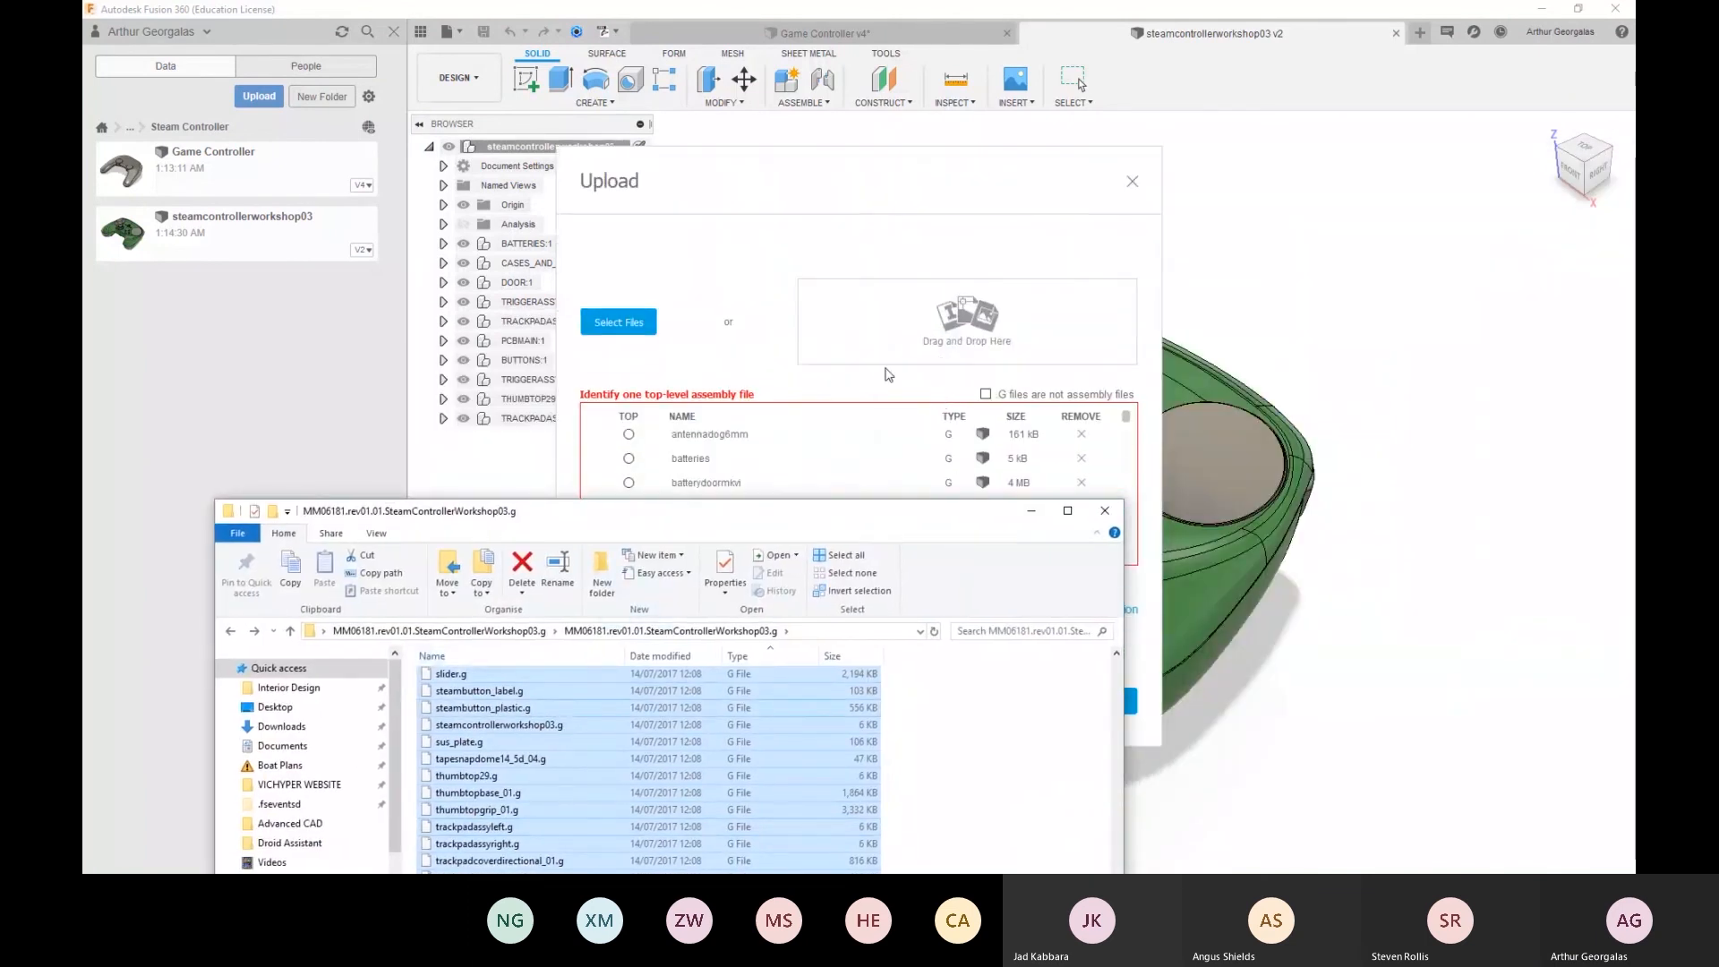
# Mark steamcontrollerworkshop03 as the top-level assembly among the G files listed for upload
pyautogui.click(754, 329)
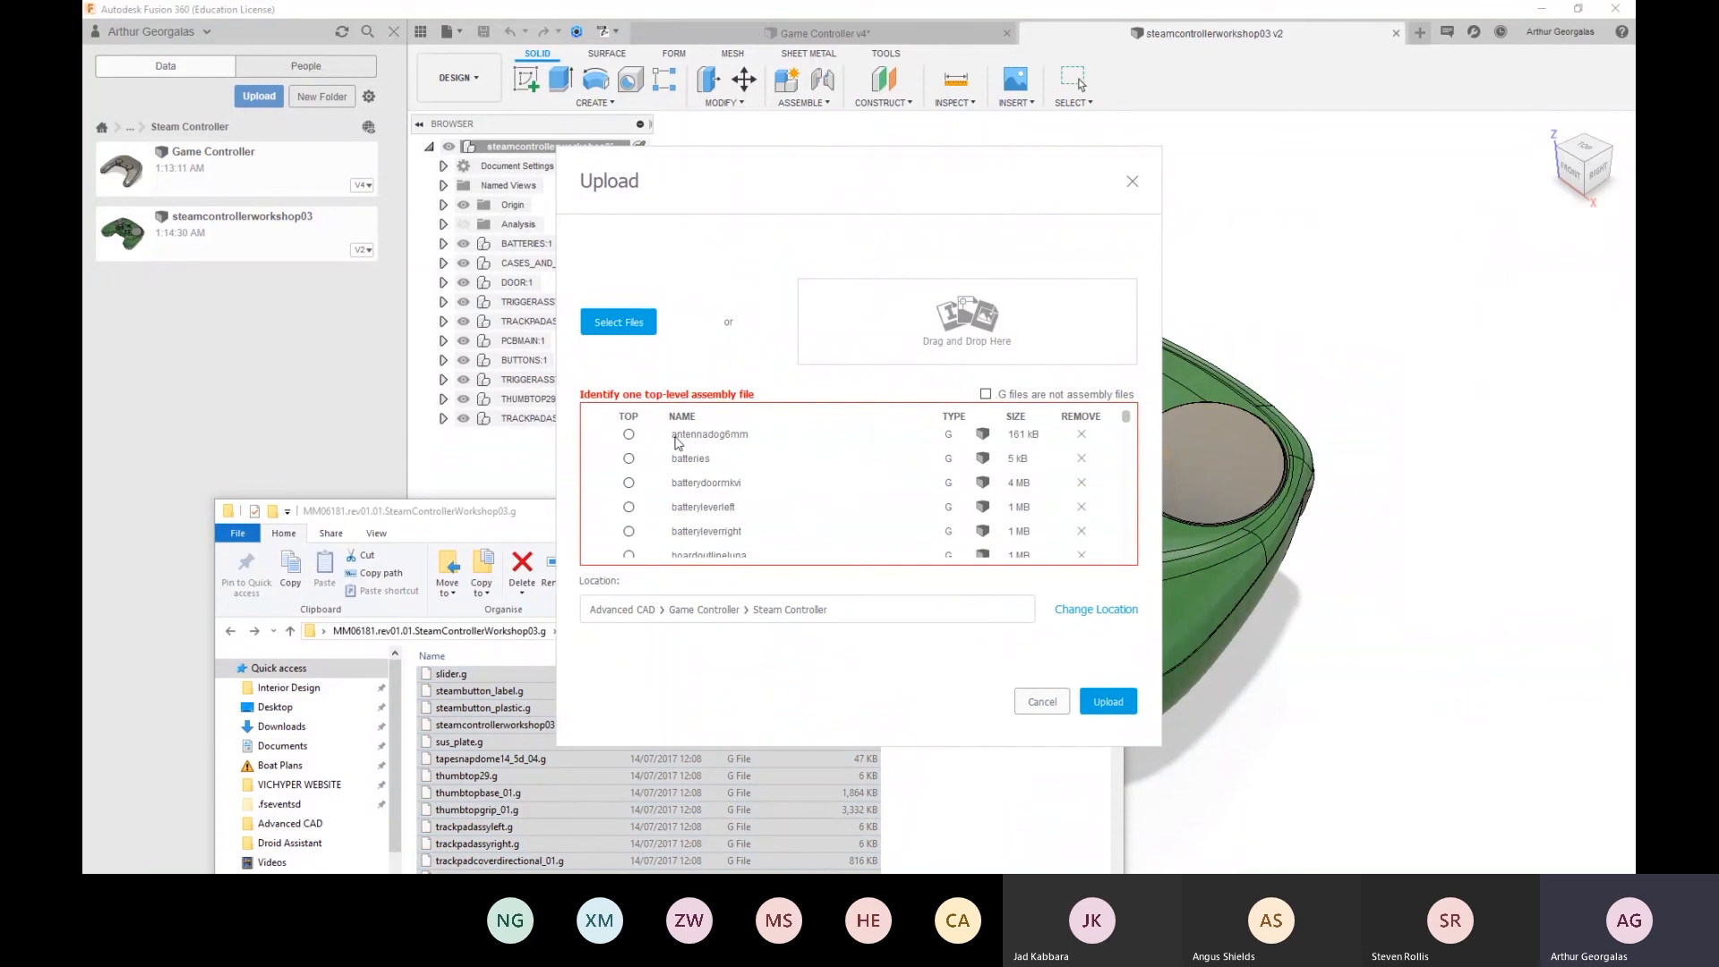
pyautogui.scroll(-2, 678, 443)
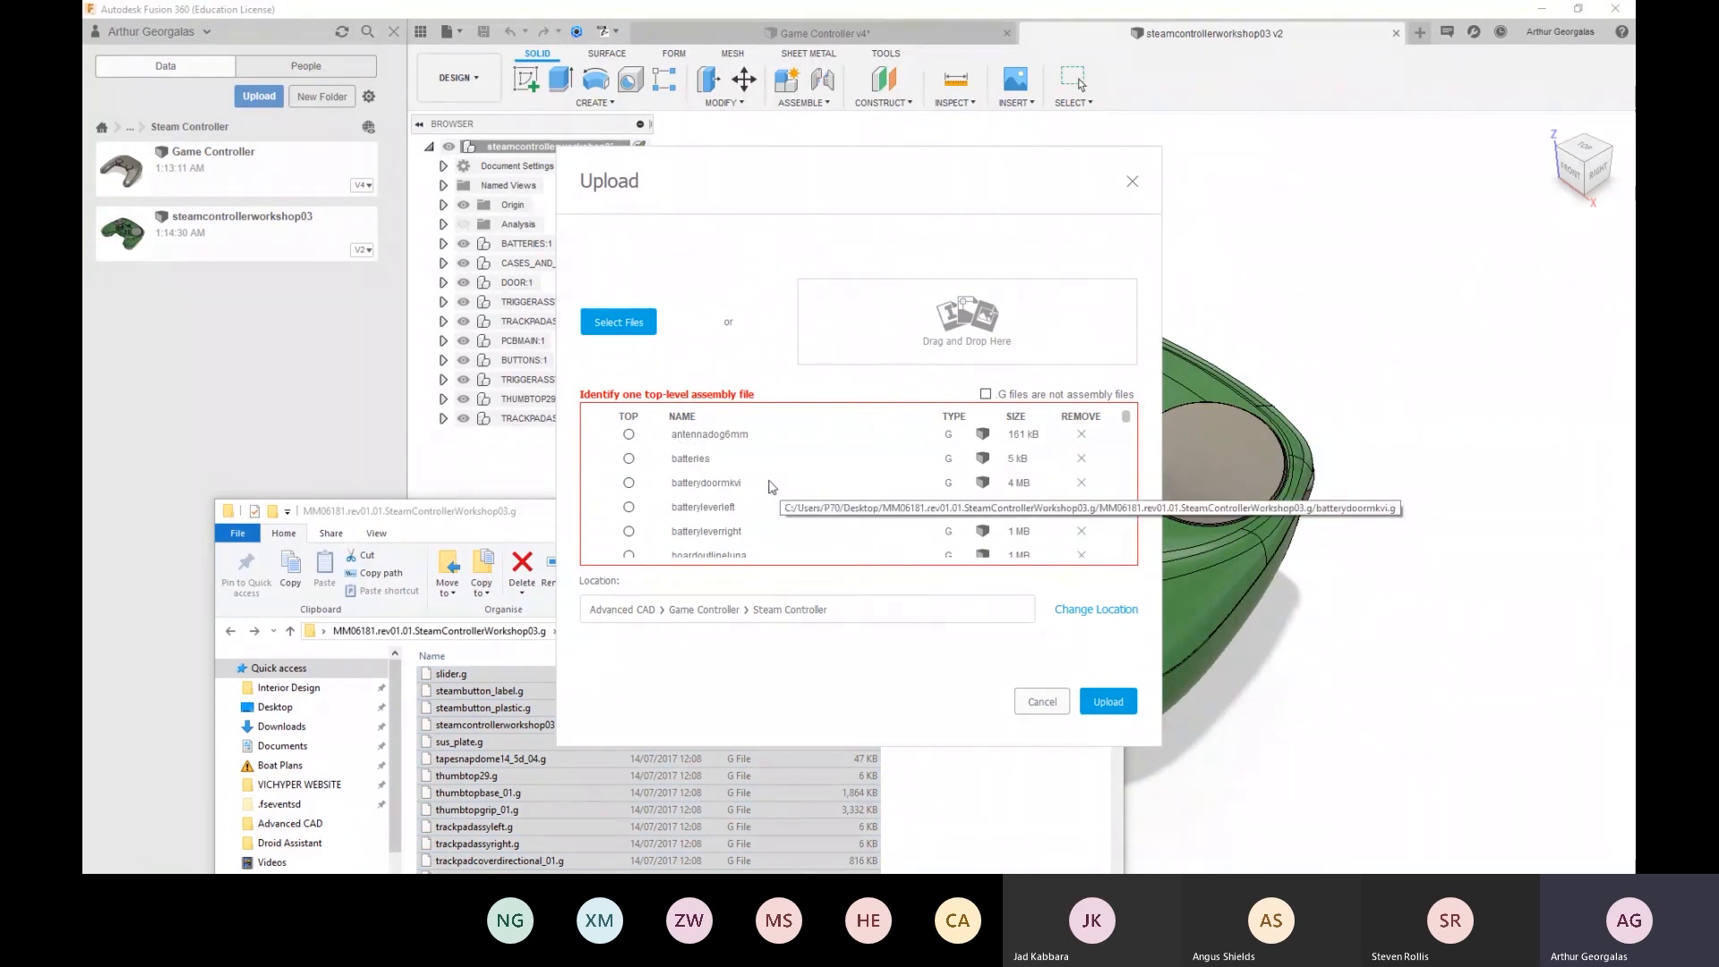
pyautogui.scroll(-5, 757, 483)
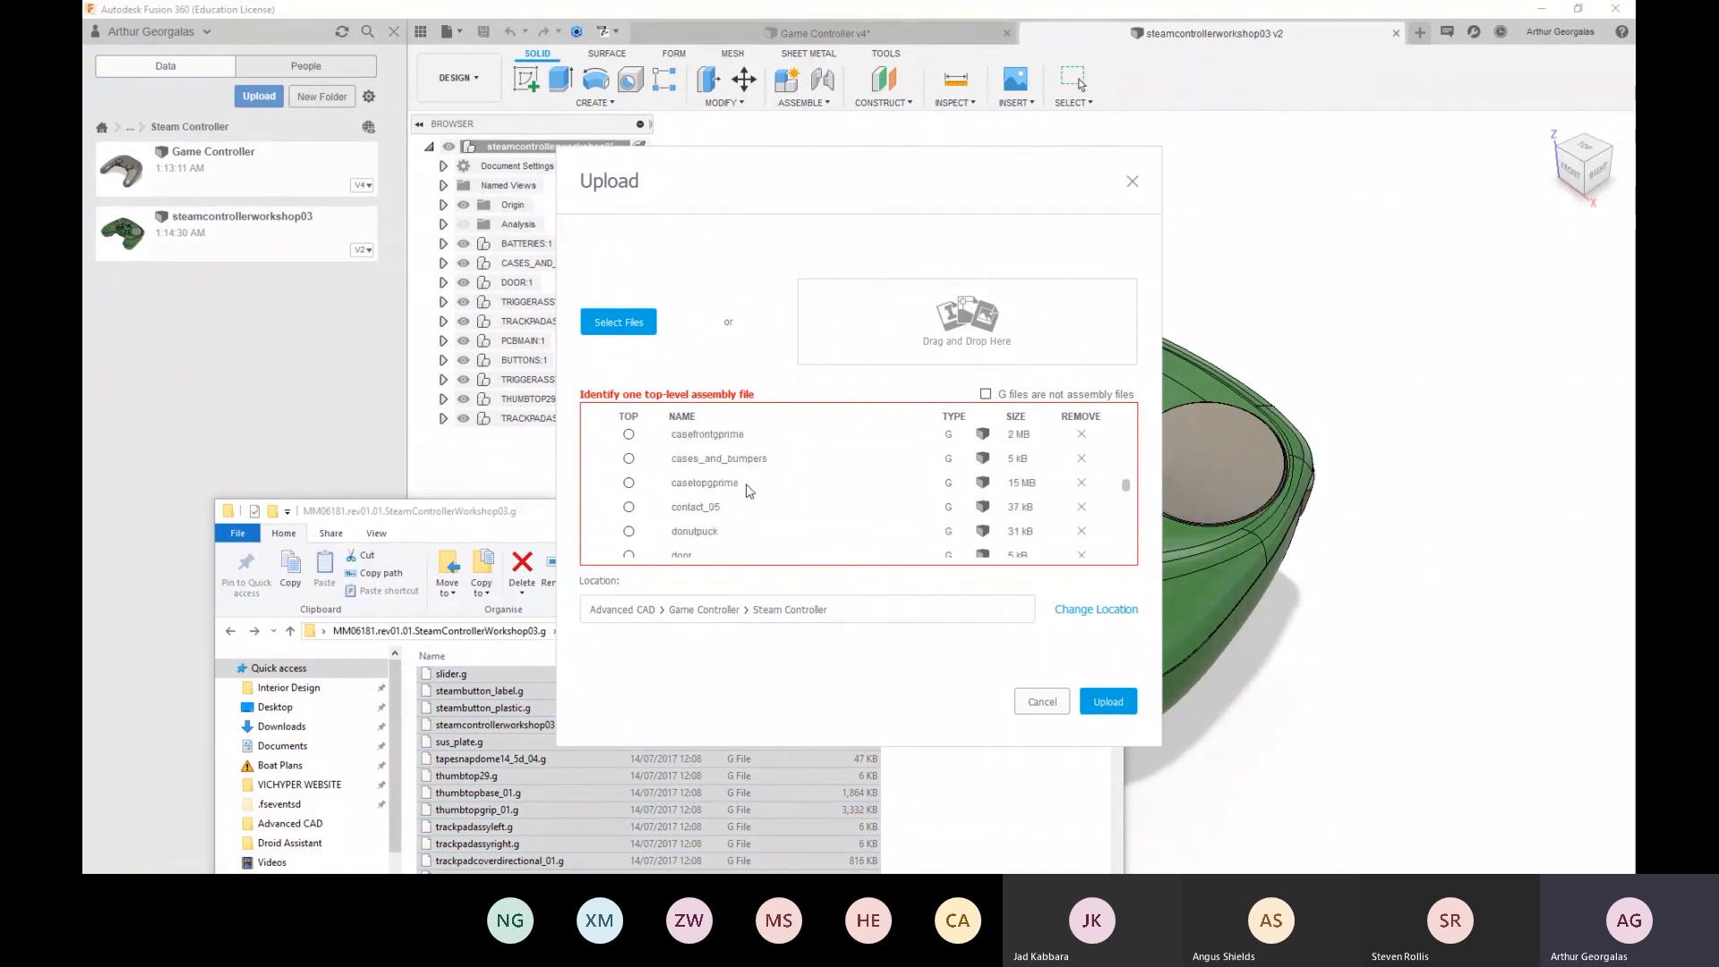
pyautogui.scroll(-5, 749, 488)
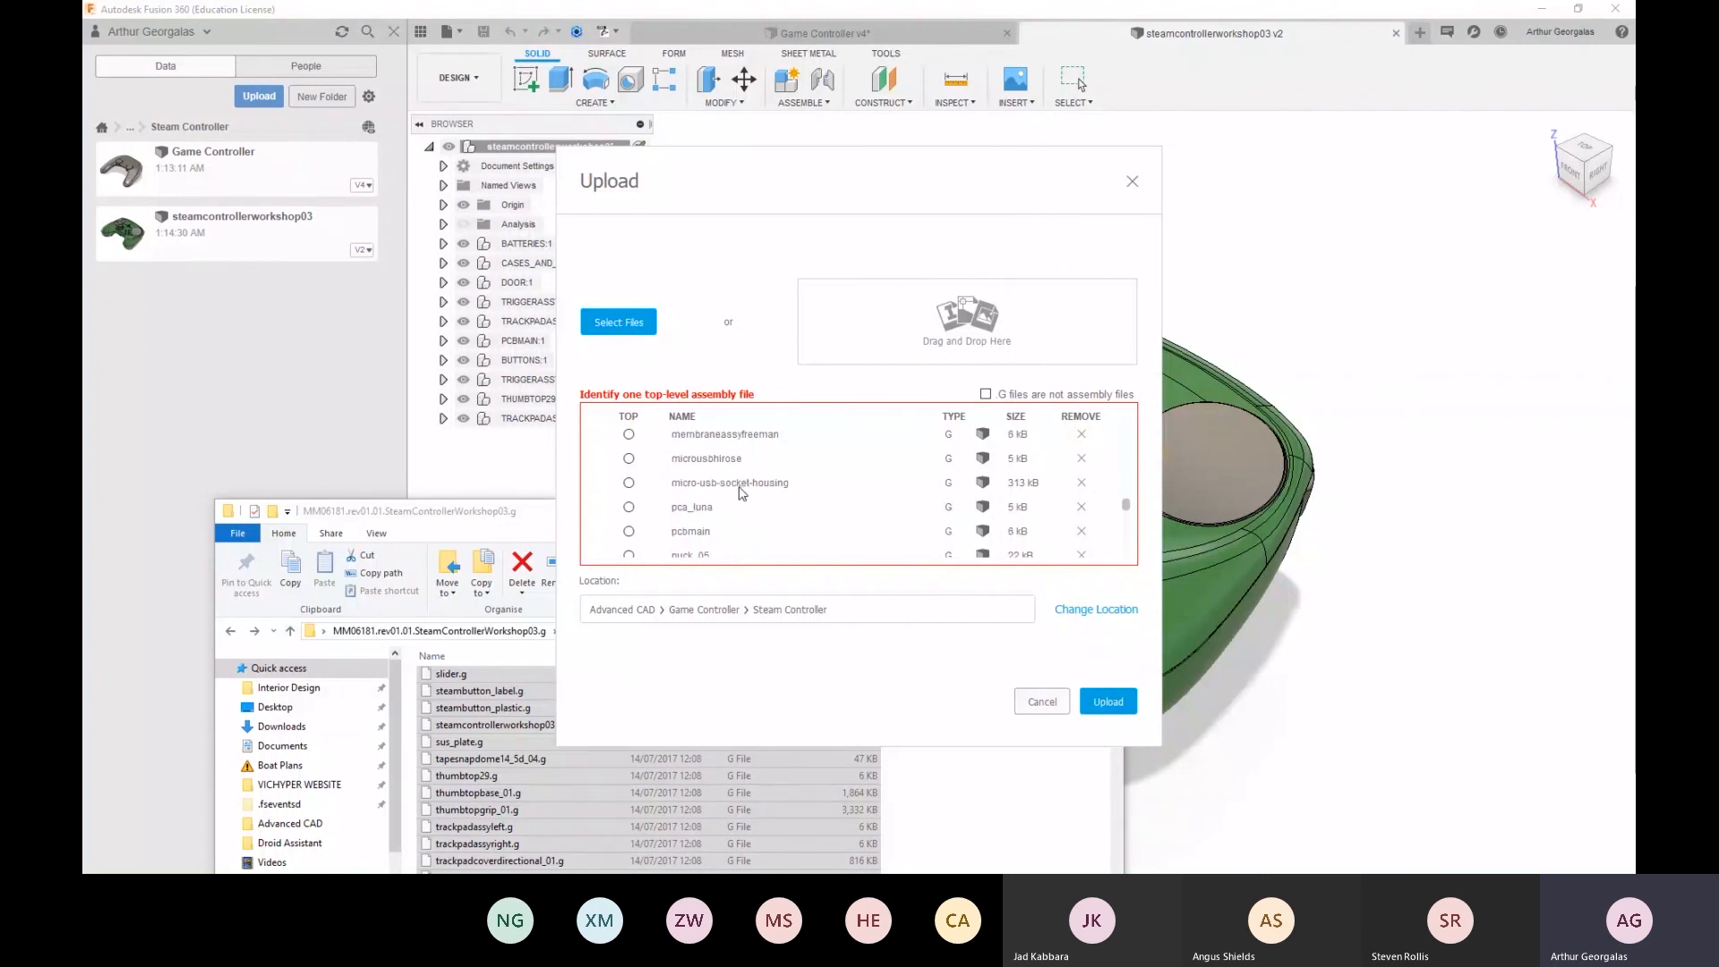
pyautogui.scroll(-5, 740, 492)
pyautogui.scroll(2, 739, 492)
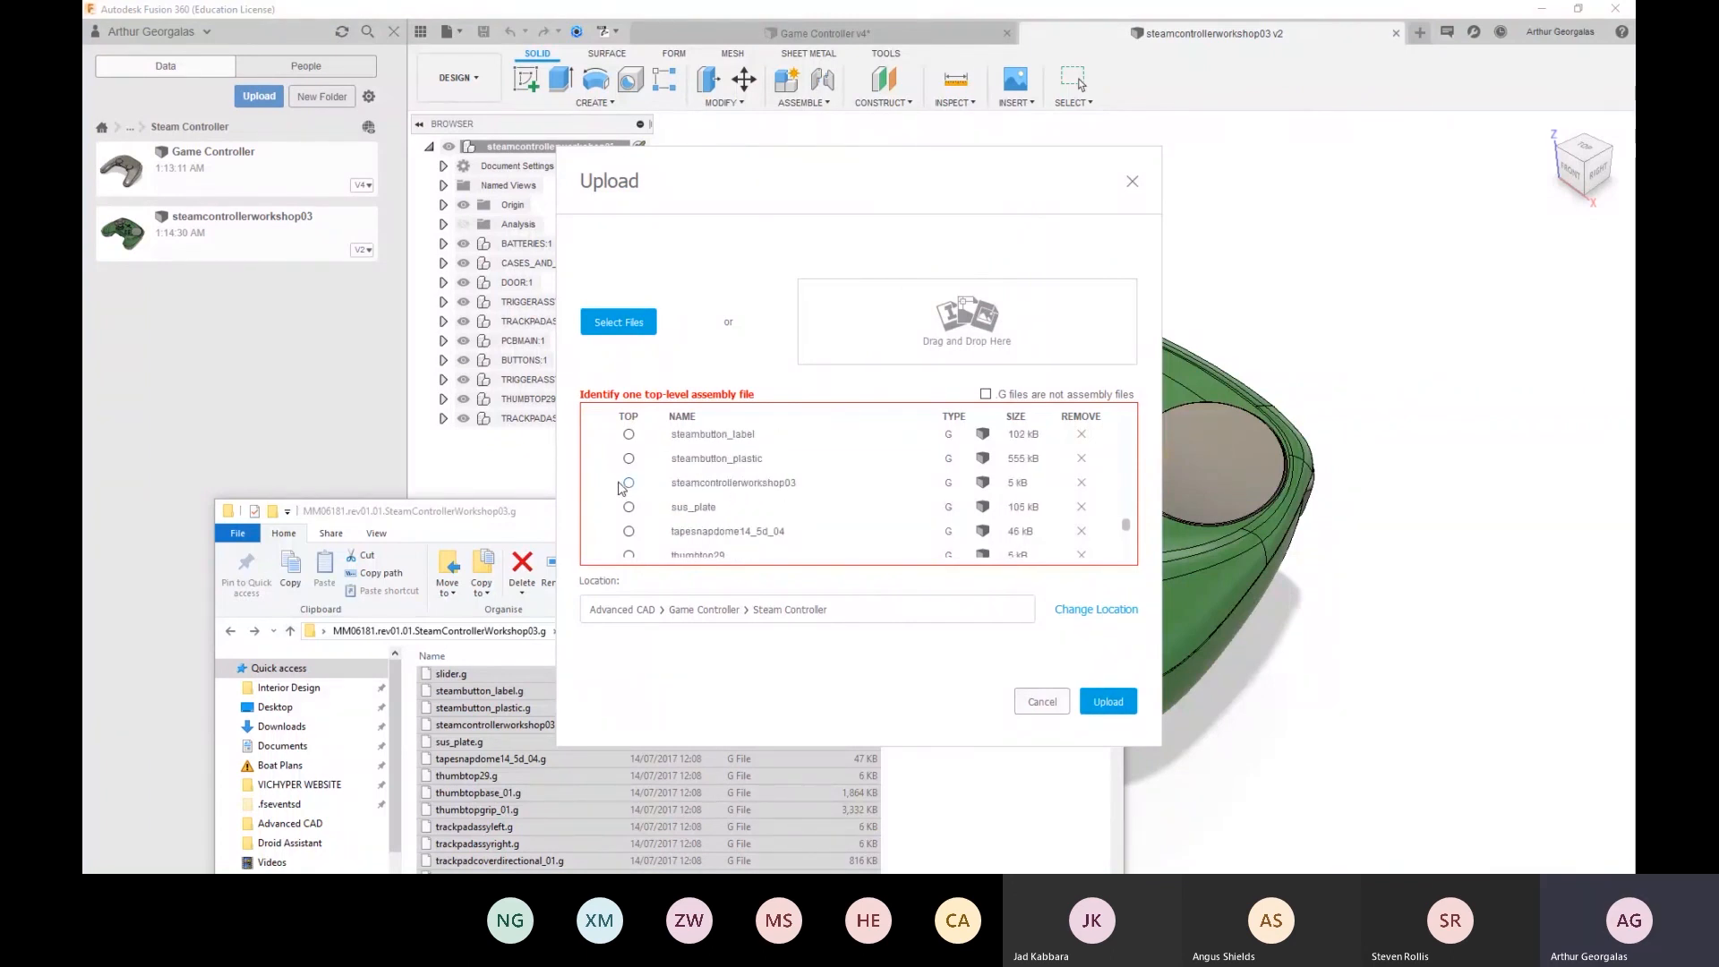
pyautogui.click(629, 483)
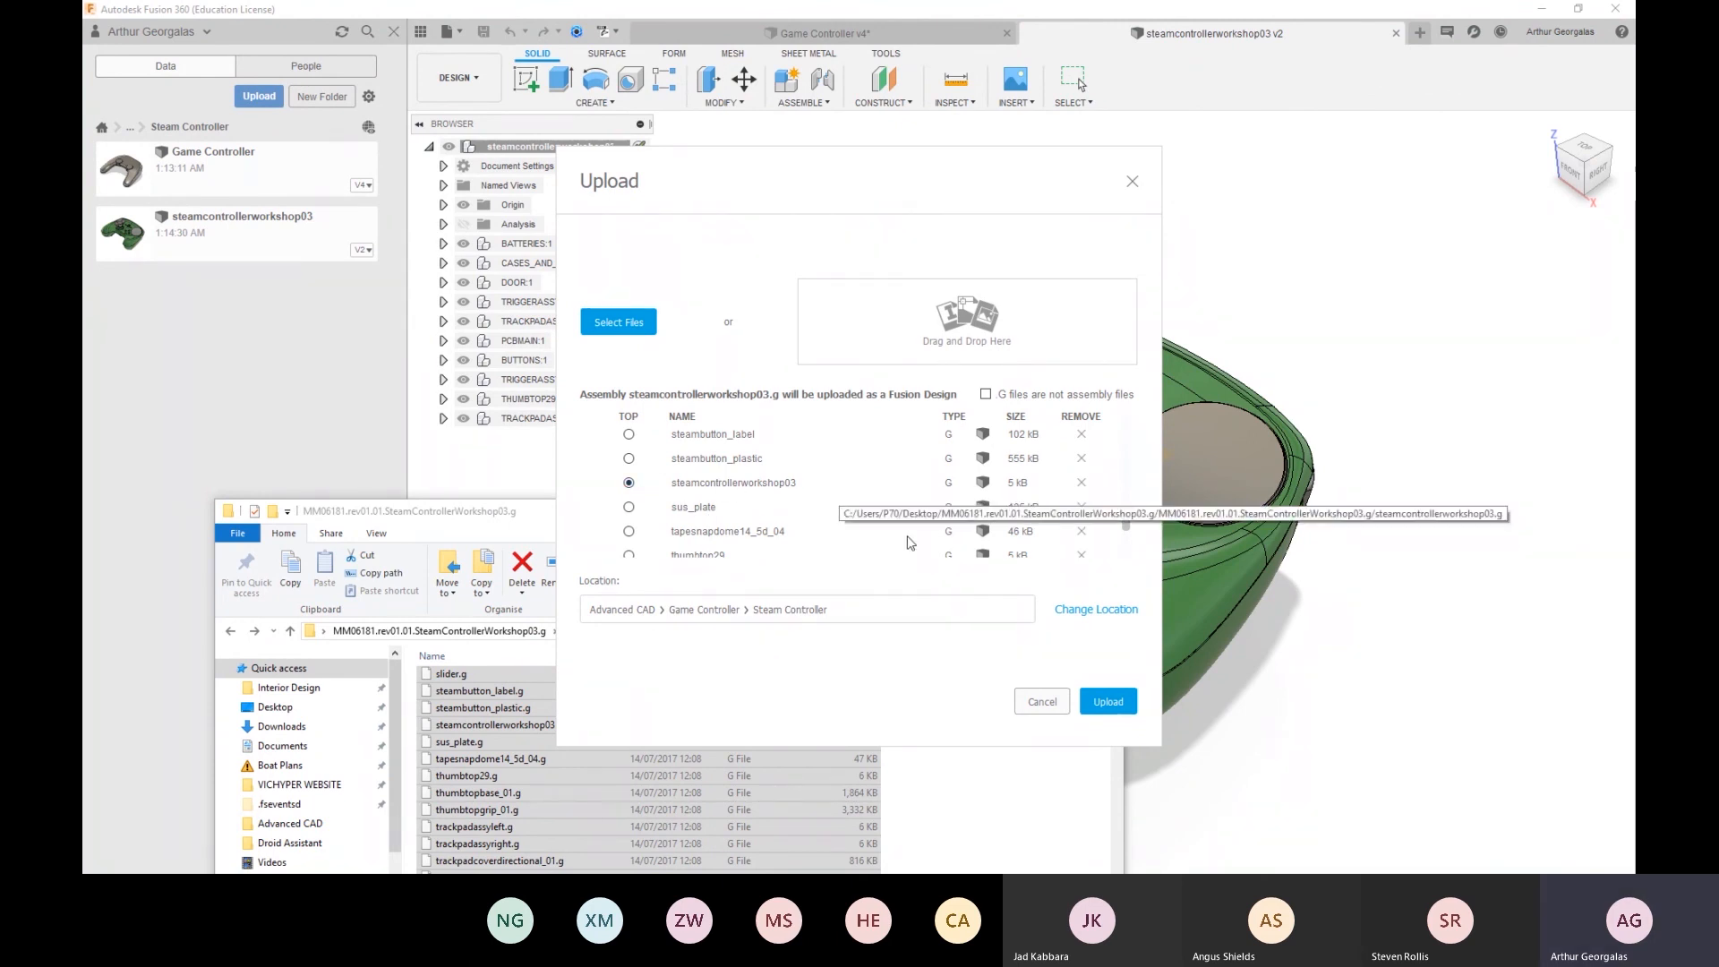
# Cancel the upload and minimise the folder window to reveal the Steam Controller model
pyautogui.click(1109, 703)
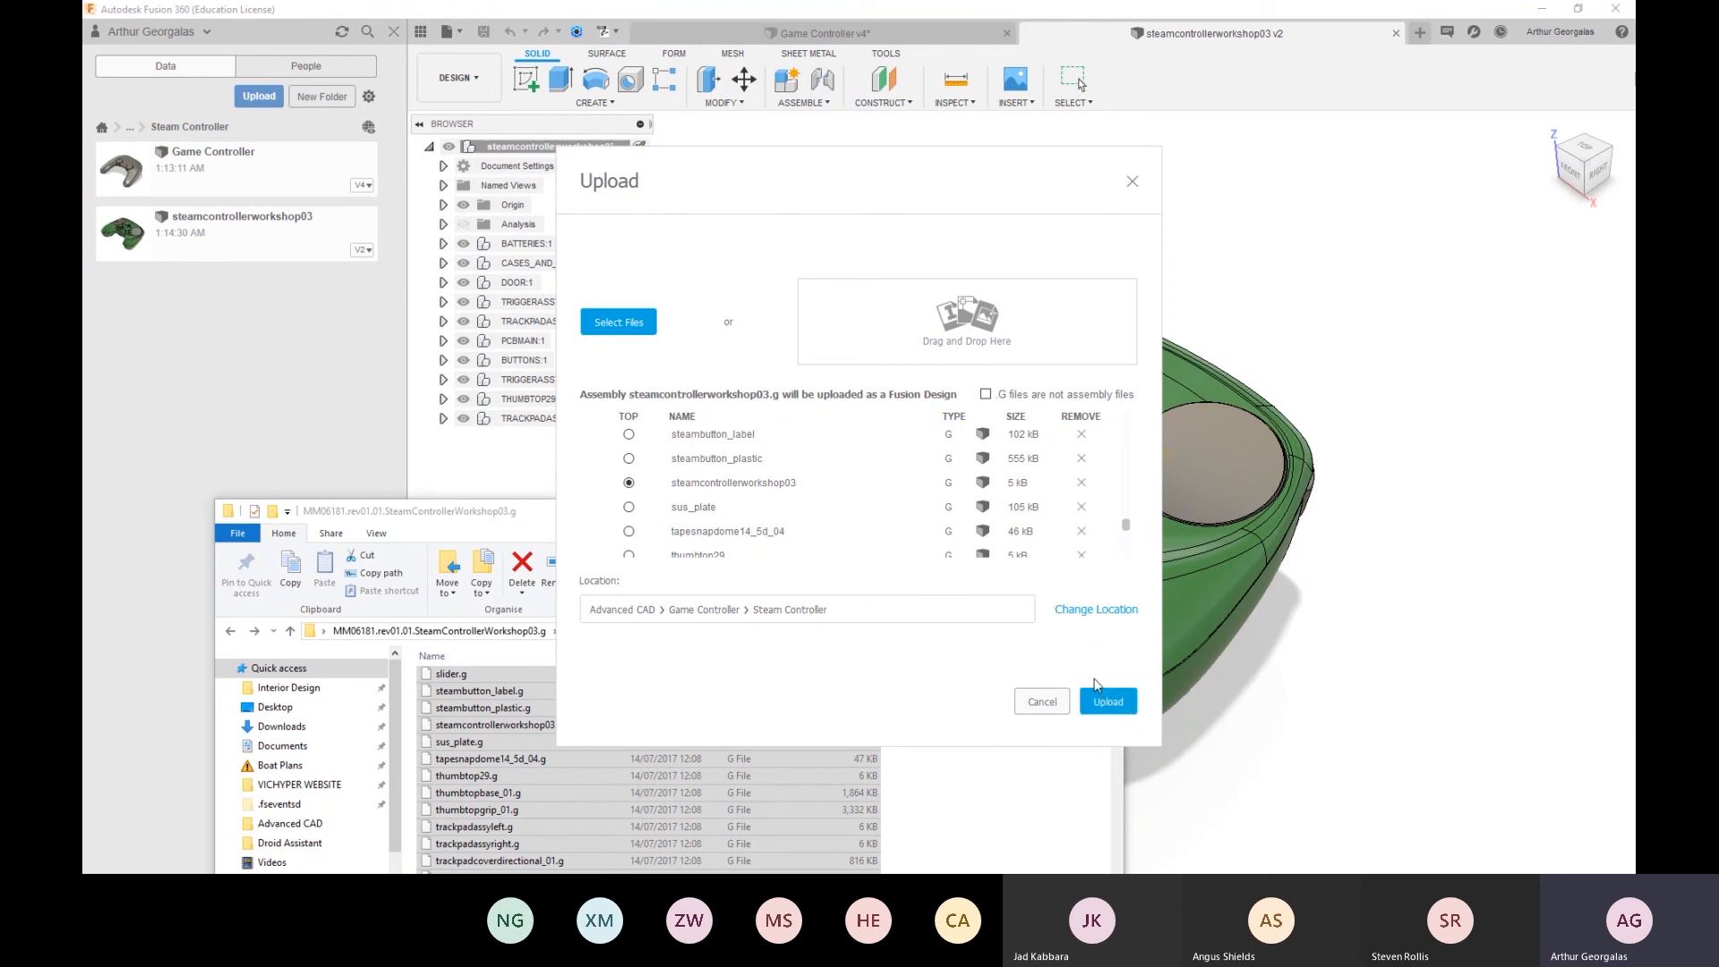
pyautogui.click(1042, 707)
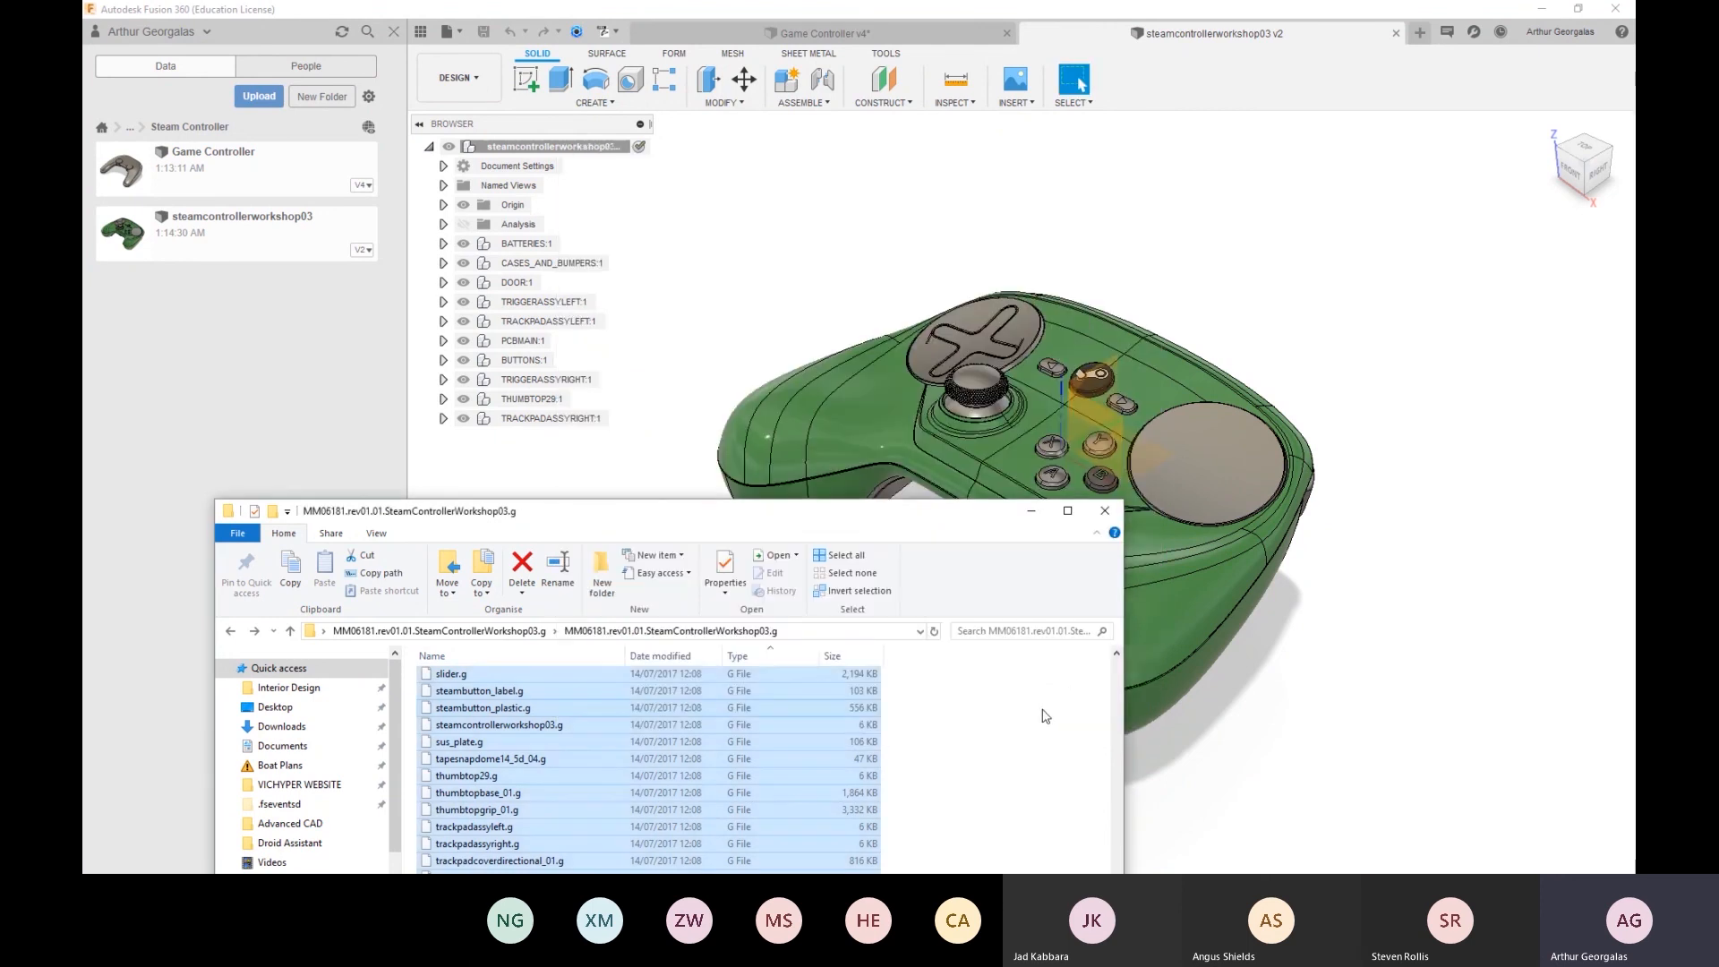
pyautogui.click(1035, 512)
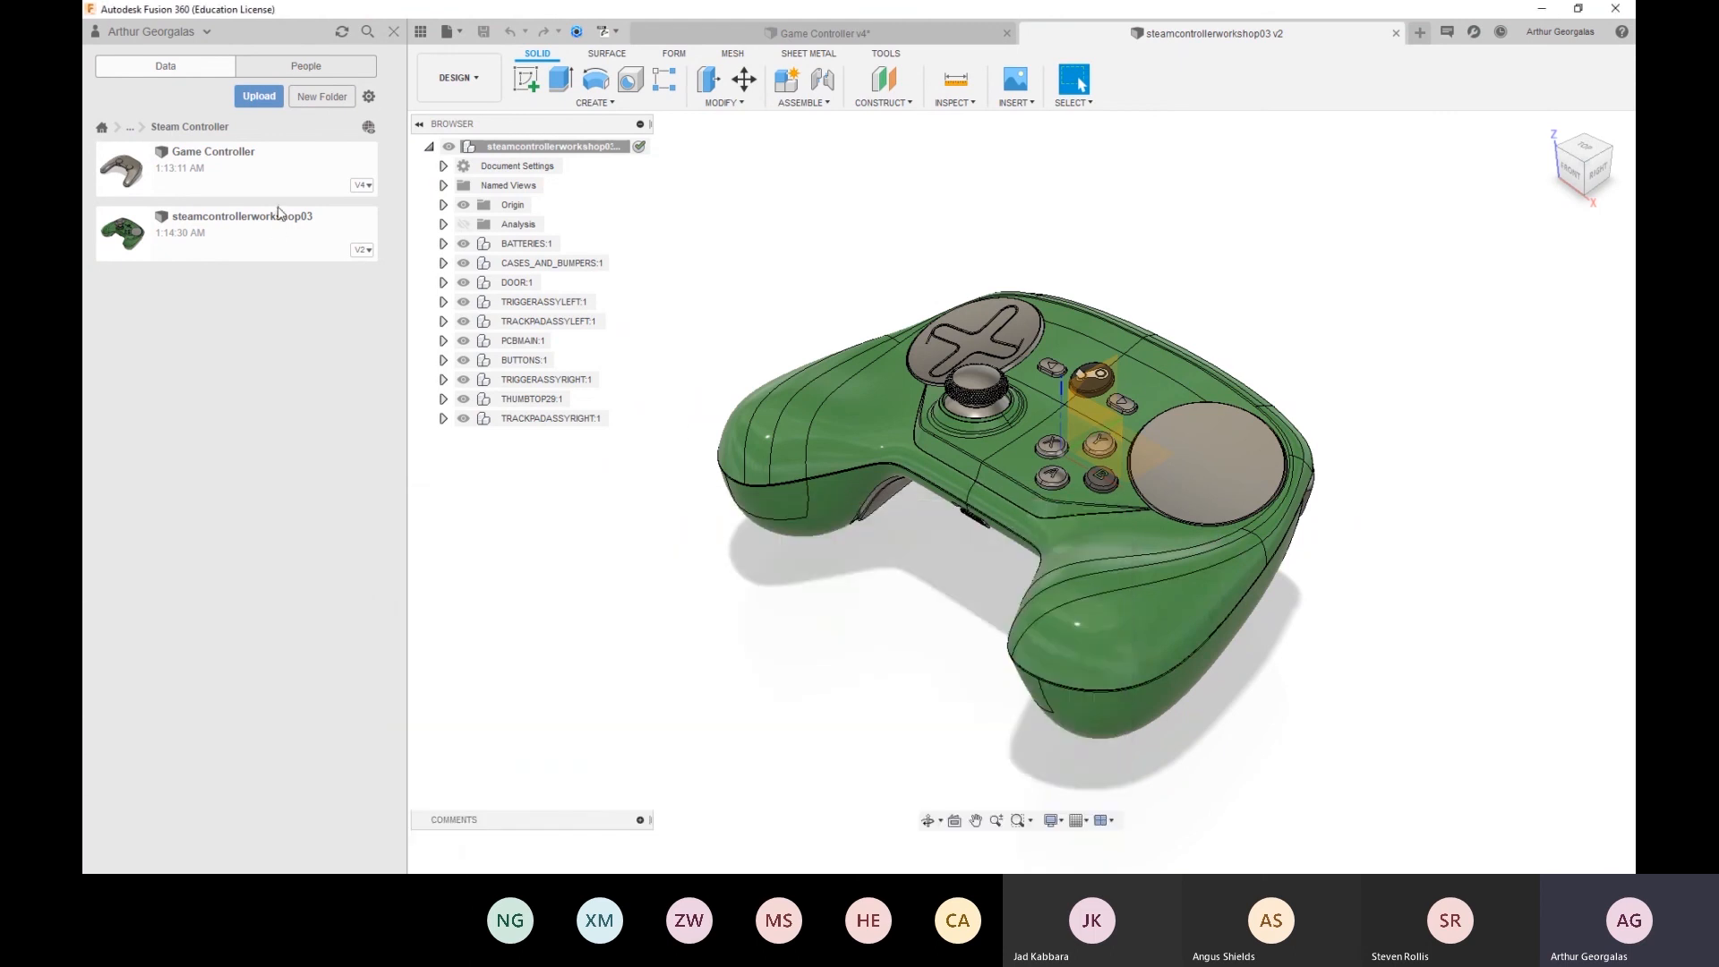
# Examine the Steam Controller model from the side and underneath, including the details at the centre of its back cover
pyautogui.keyDown('shift'); pyautogui.moveTo(897, 526); pyautogui.dragTo(1013, 556, button='middle'); pyautogui.keyUp('shift')
pyautogui.scroll(3, 879, 529)
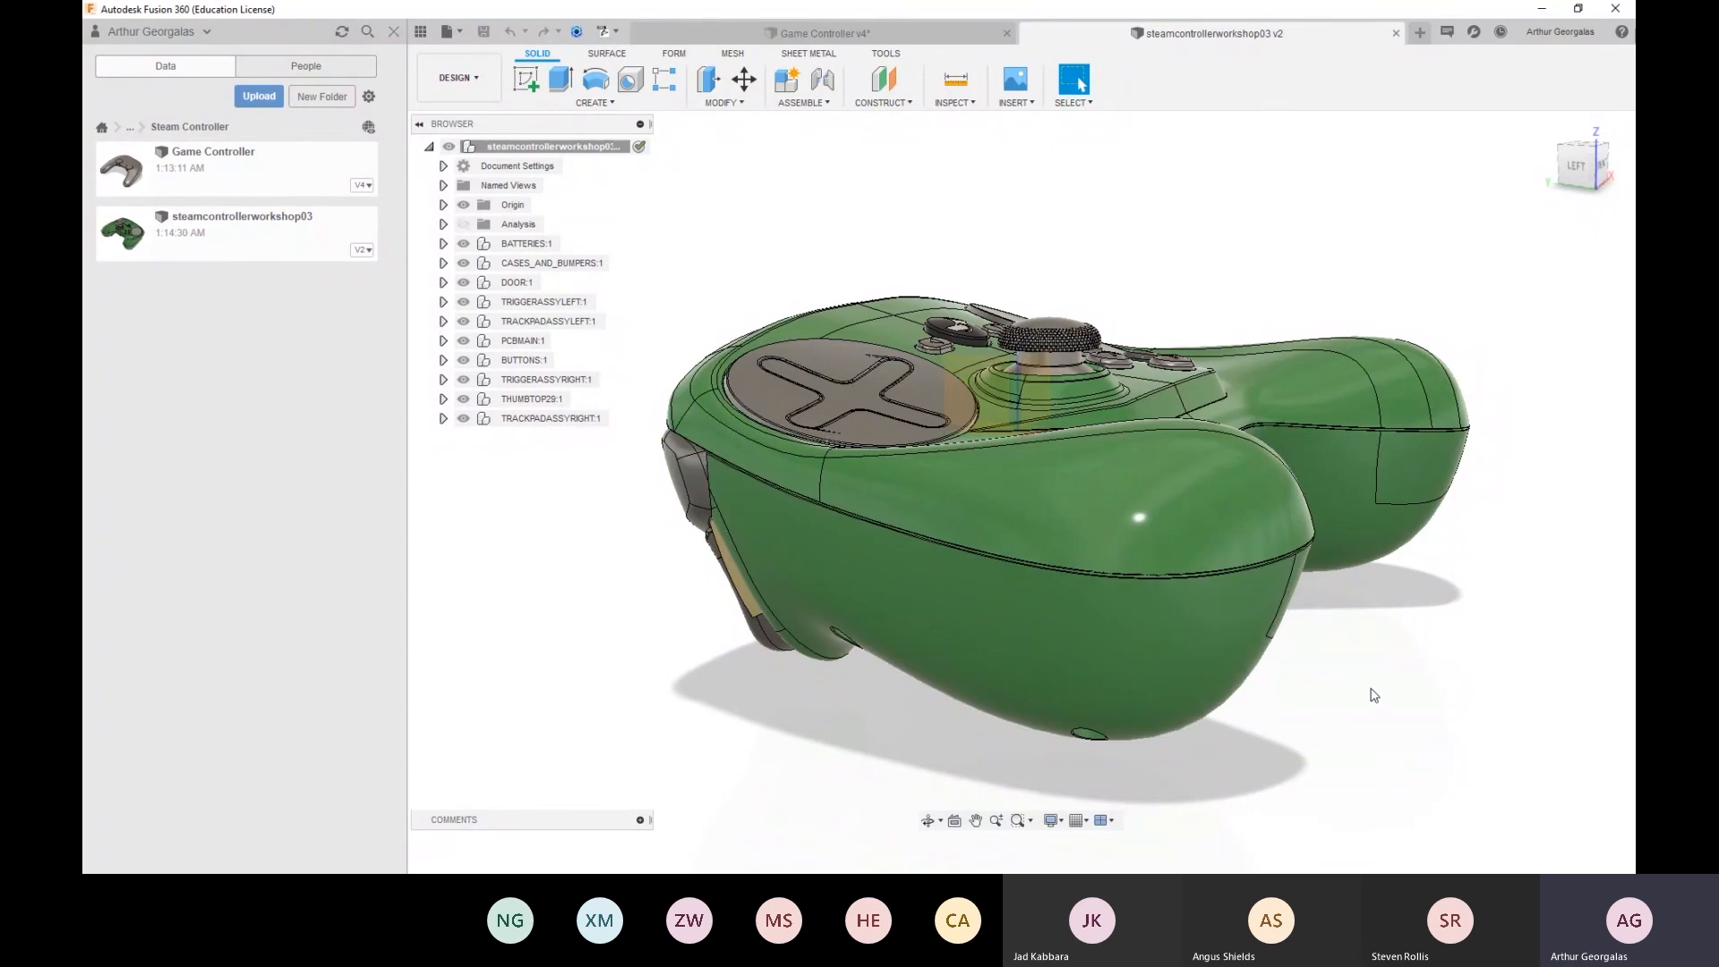
pyautogui.keyDown('shift'); pyautogui.moveTo(1412, 625); pyautogui.dragTo(986, 587, button='middle'); pyautogui.keyUp('shift')
pyautogui.keyDown('shift'); pyautogui.moveTo(1070, 580); pyautogui.dragTo(1019, 497, button='middle'); pyautogui.keyUp('shift')
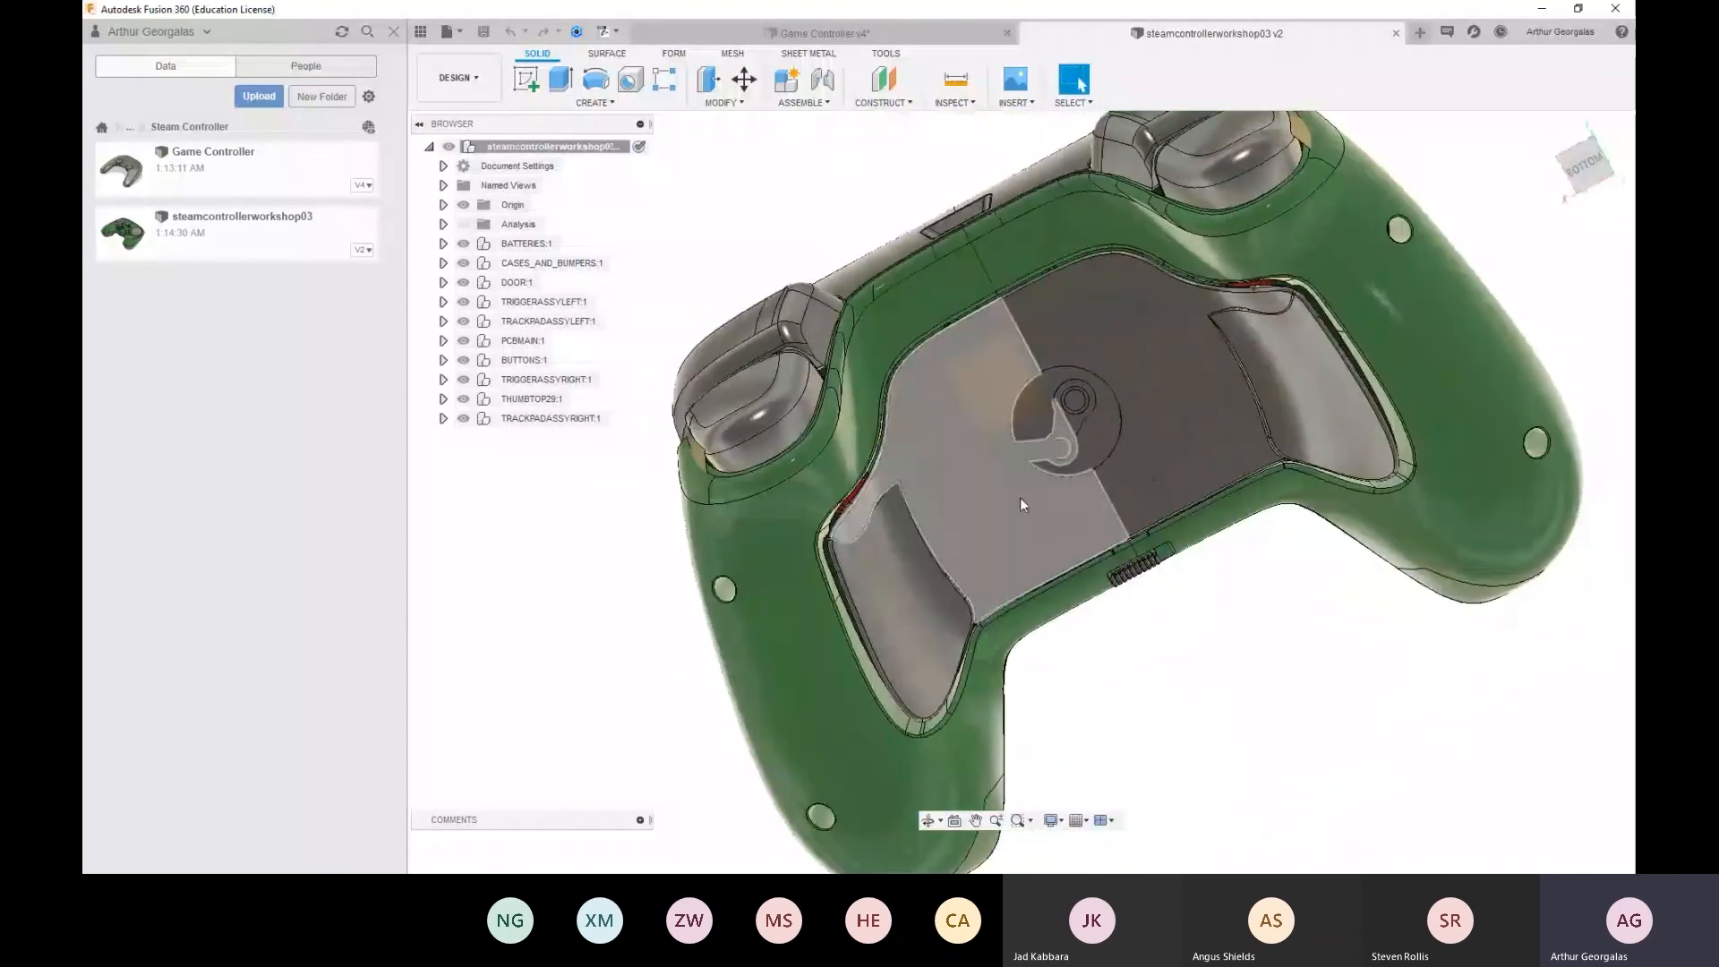
pyautogui.scroll(8, 1072, 423)
pyautogui.keyDown('shift'); pyautogui.moveTo(1072, 423); pyautogui.dragTo(1051, 357, button='middle'); pyautogui.keyUp('shift')
pyautogui.press('Escape')
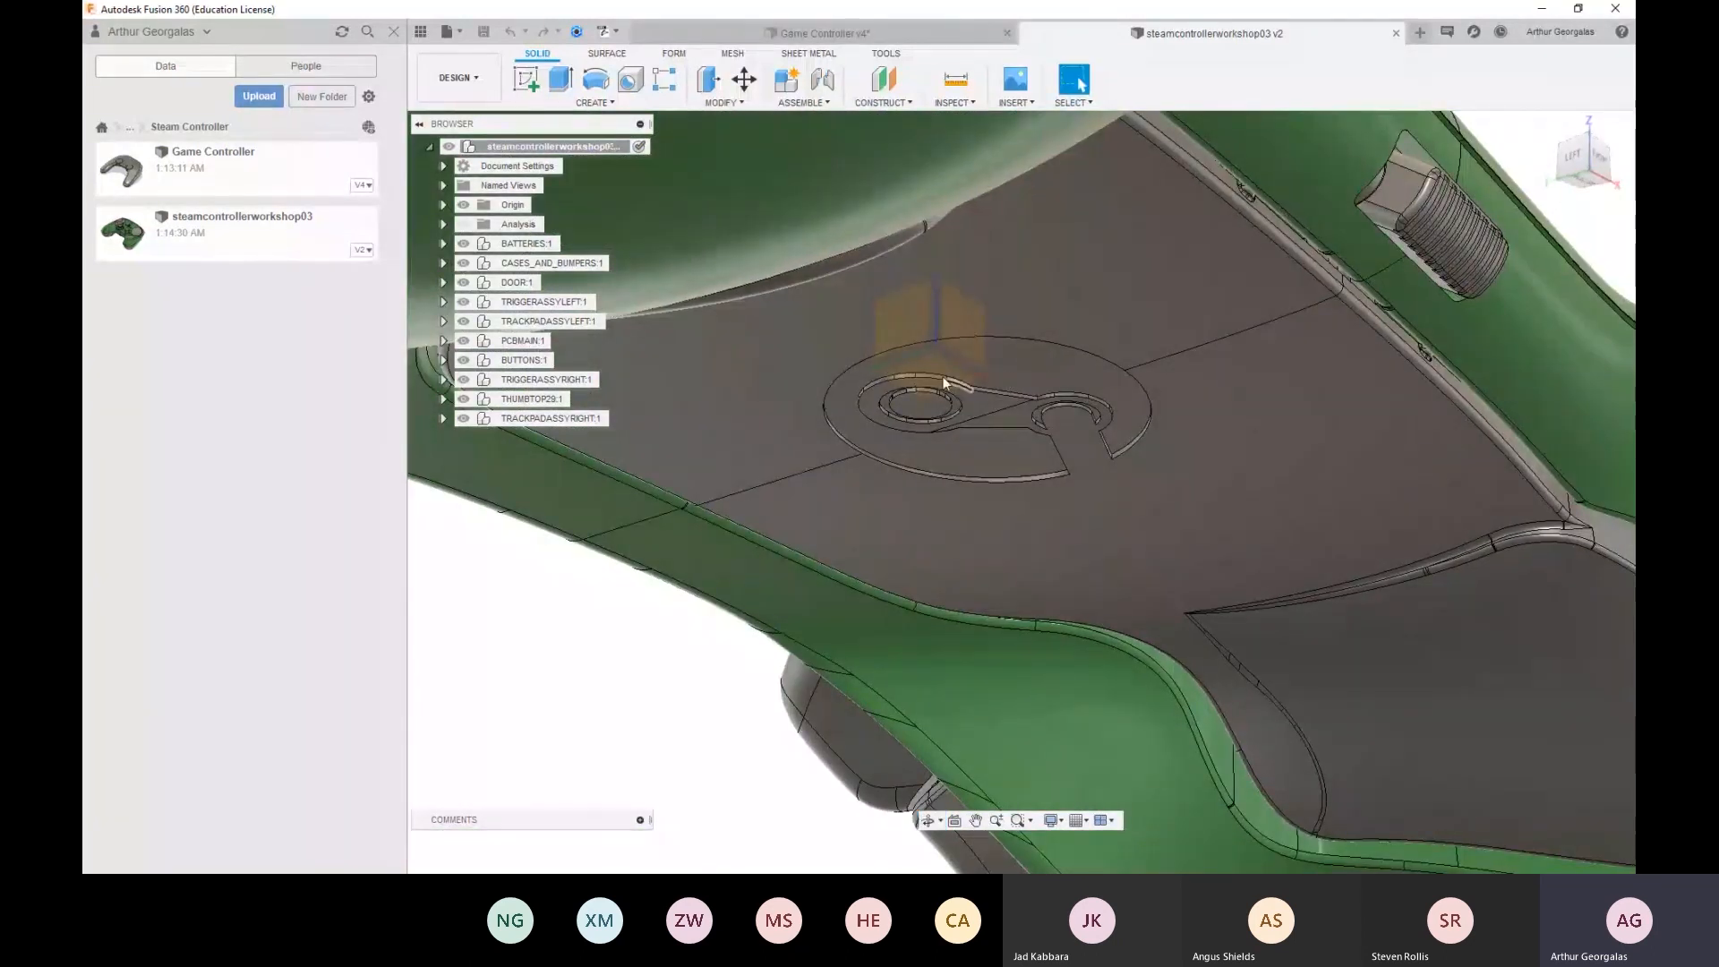
pyautogui.keyDown('shift'); pyautogui.moveTo(1035, 408); pyautogui.dragTo(1185, 507, button='middle'); pyautogui.keyUp('shift')
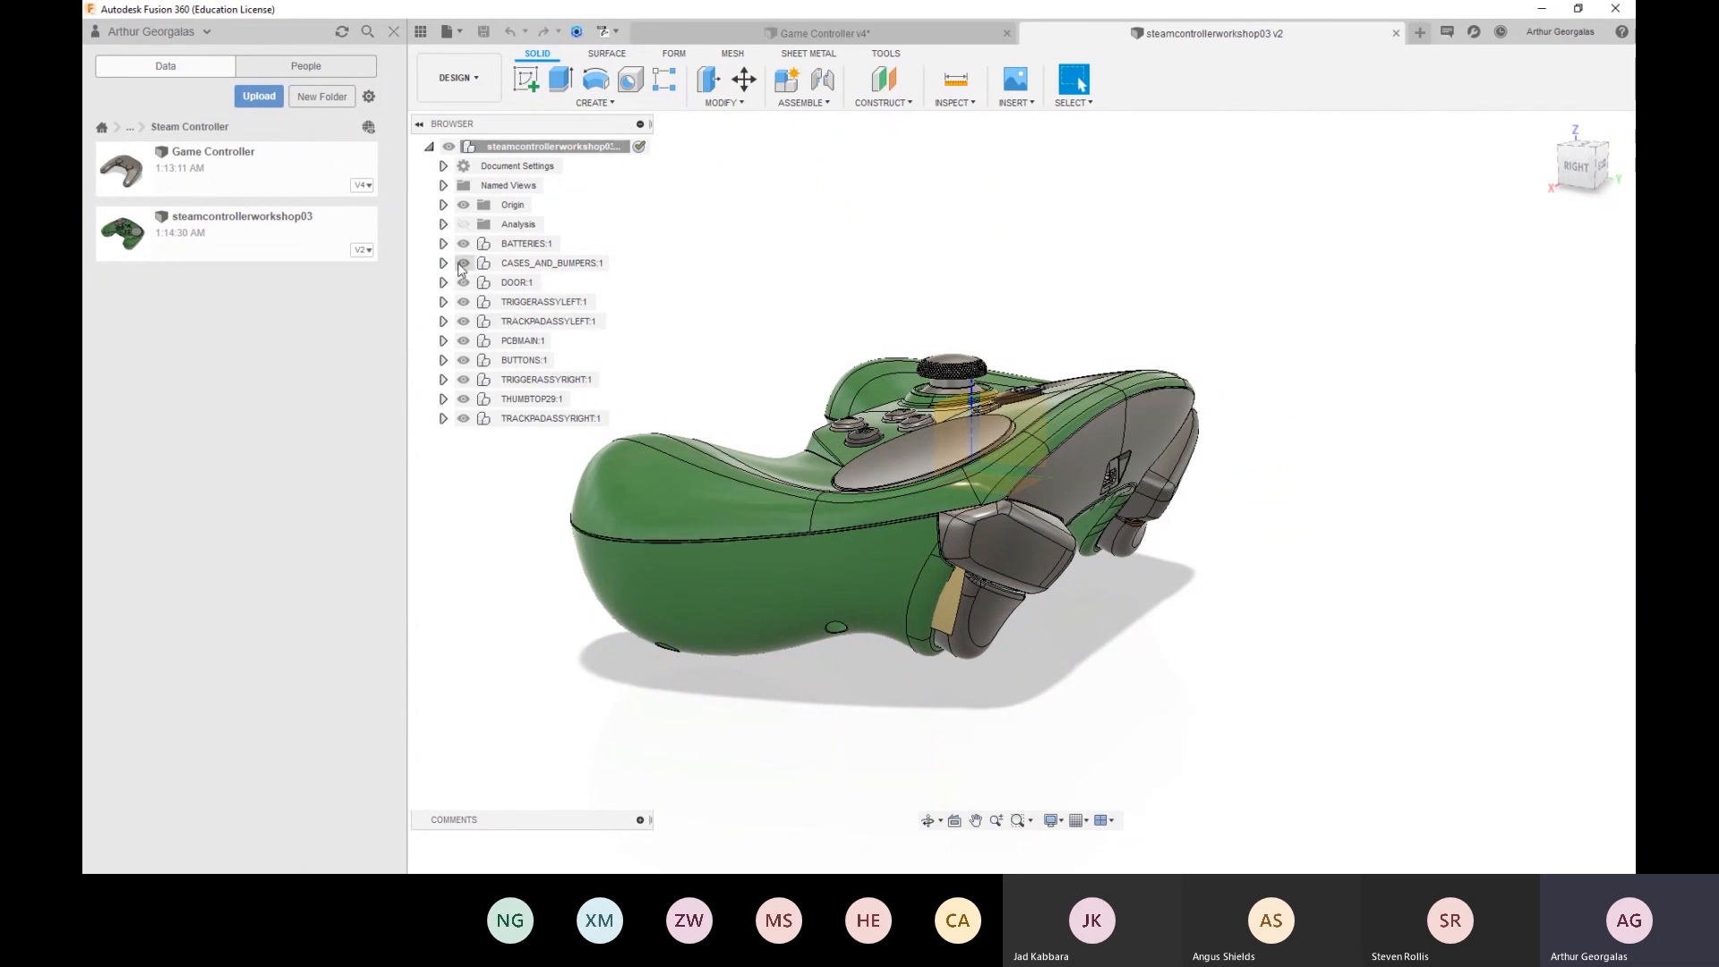
# Activate the CASES_AND_BUMPERS component and expand it to list its parts
pyautogui.click(618, 263)
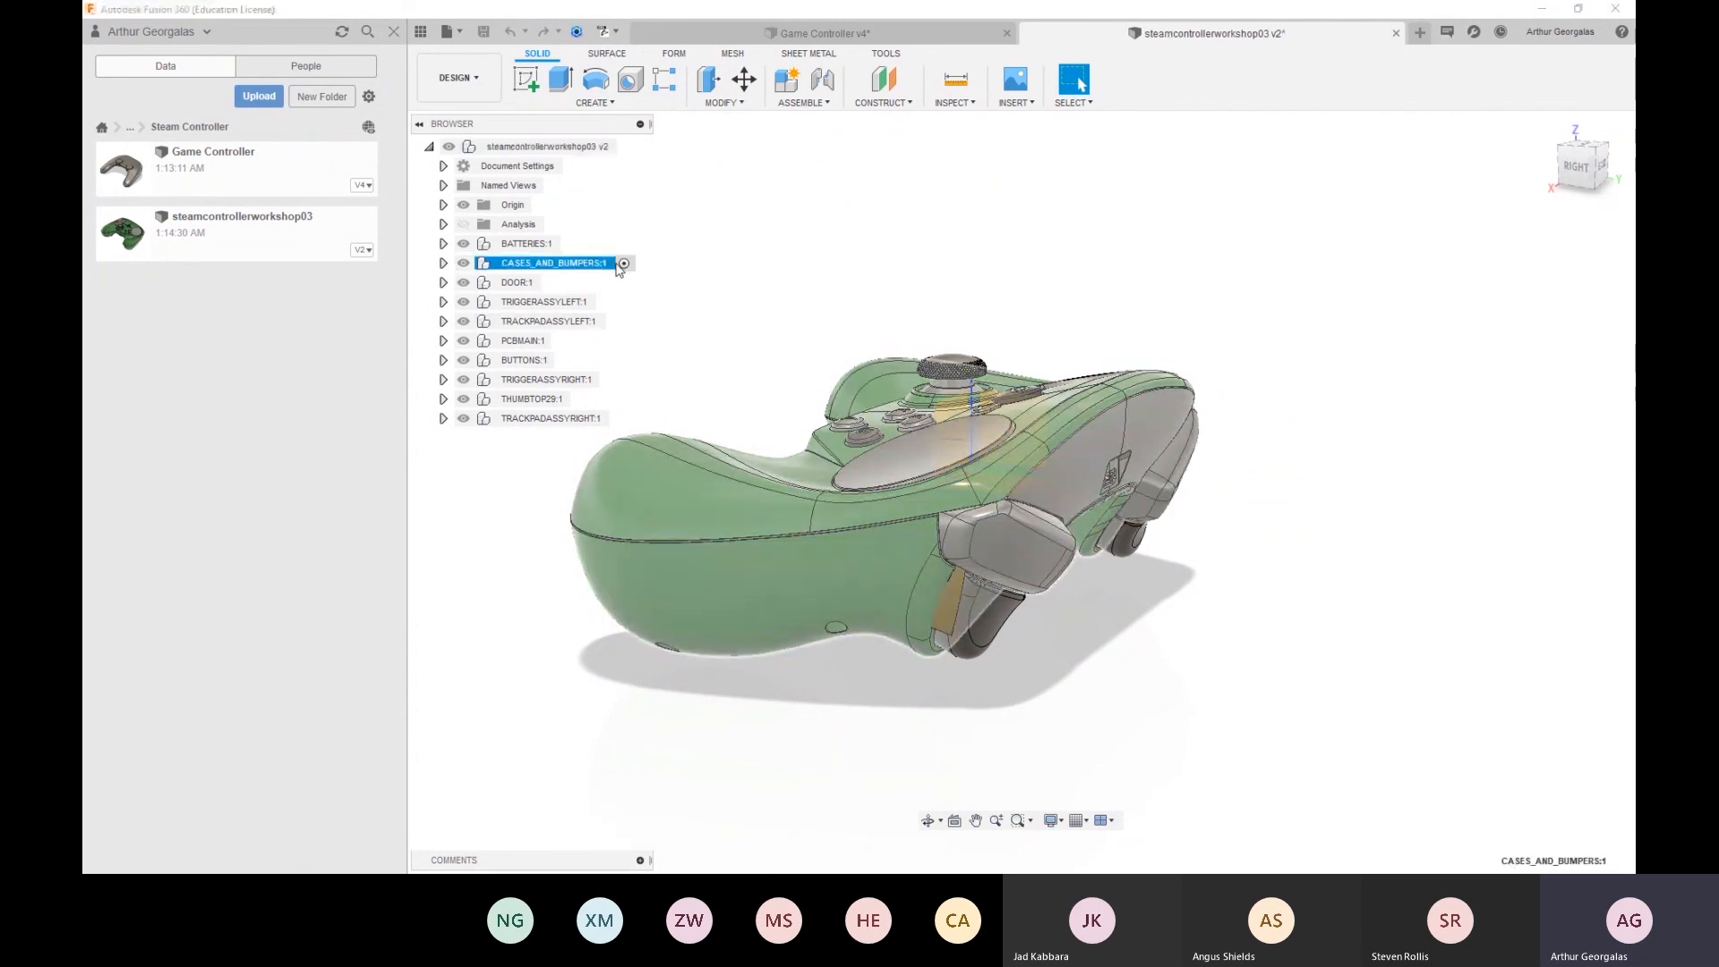
pyautogui.keyDown('shift'); pyautogui.moveTo(707, 377); pyautogui.dragTo(1155, 546, button='middle'); pyautogui.keyUp('shift')
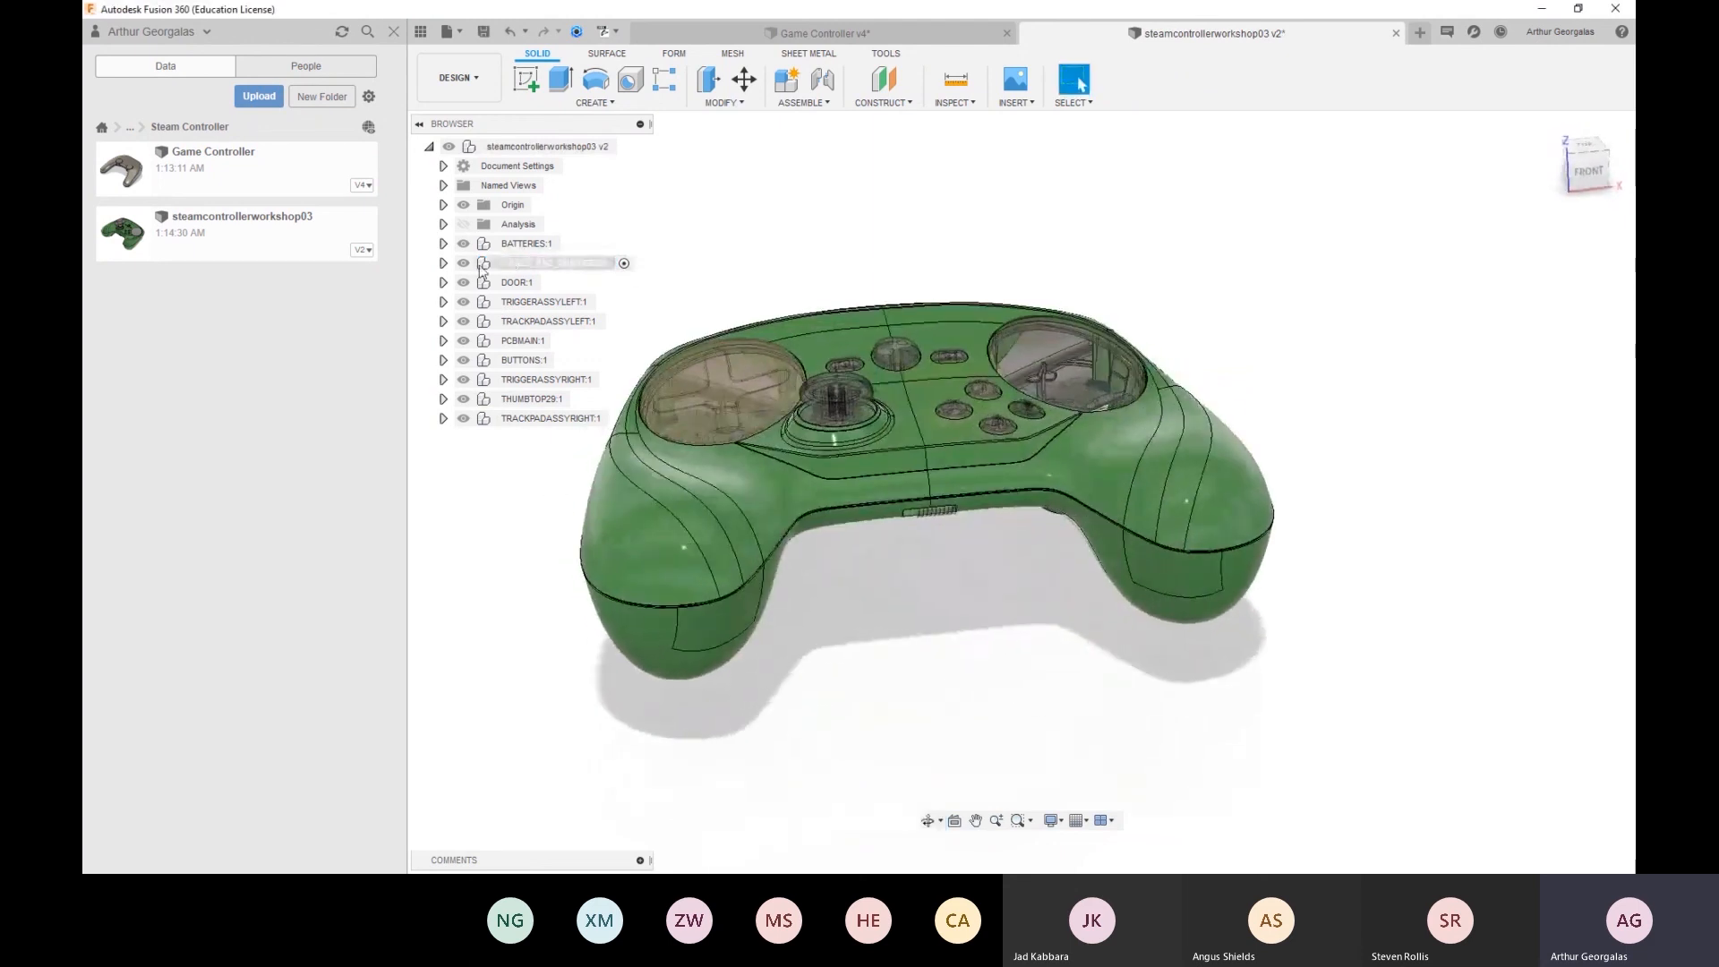
pyautogui.click(443, 263)
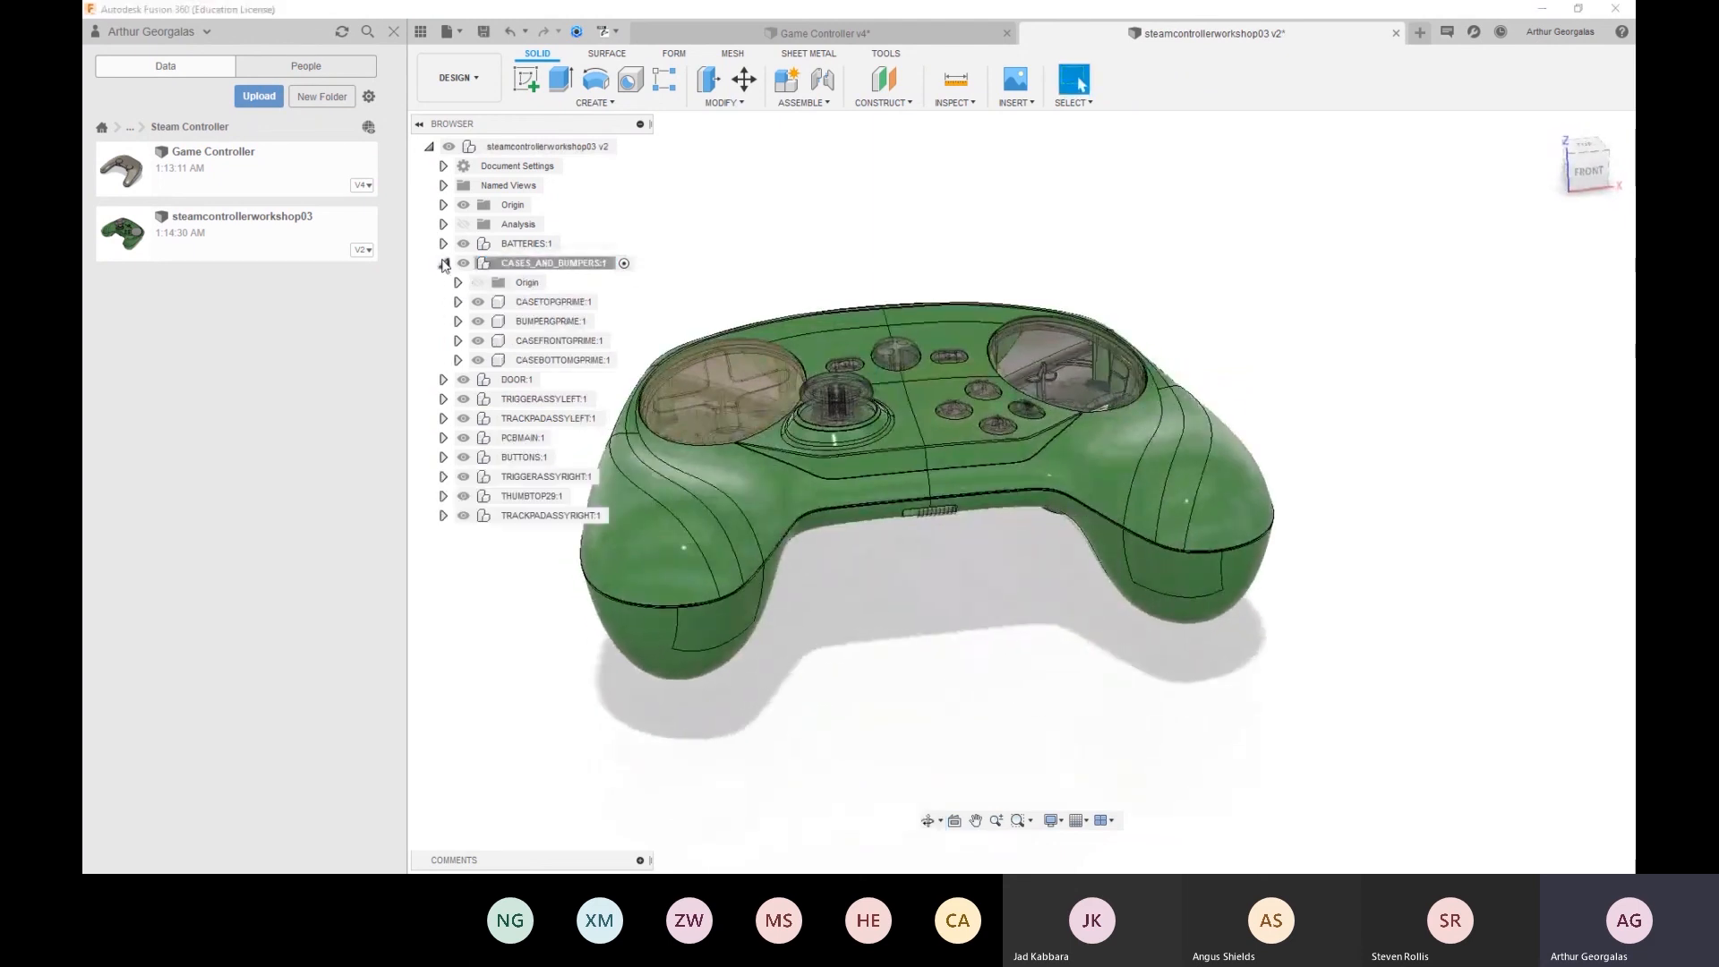
# Highlight the BUMPERGPRIME part to inspect its shape on the controller, and hide it
pyautogui.click(458, 322)
pyautogui.moveTo(667, 329); pyautogui.dragTo(972, 333, button='middle')
pyautogui.keyDown('shift'); pyautogui.moveTo(971, 333); pyautogui.dragTo(1061, 323, button='middle'); pyautogui.keyUp('shift')
pyautogui.click(554, 321)
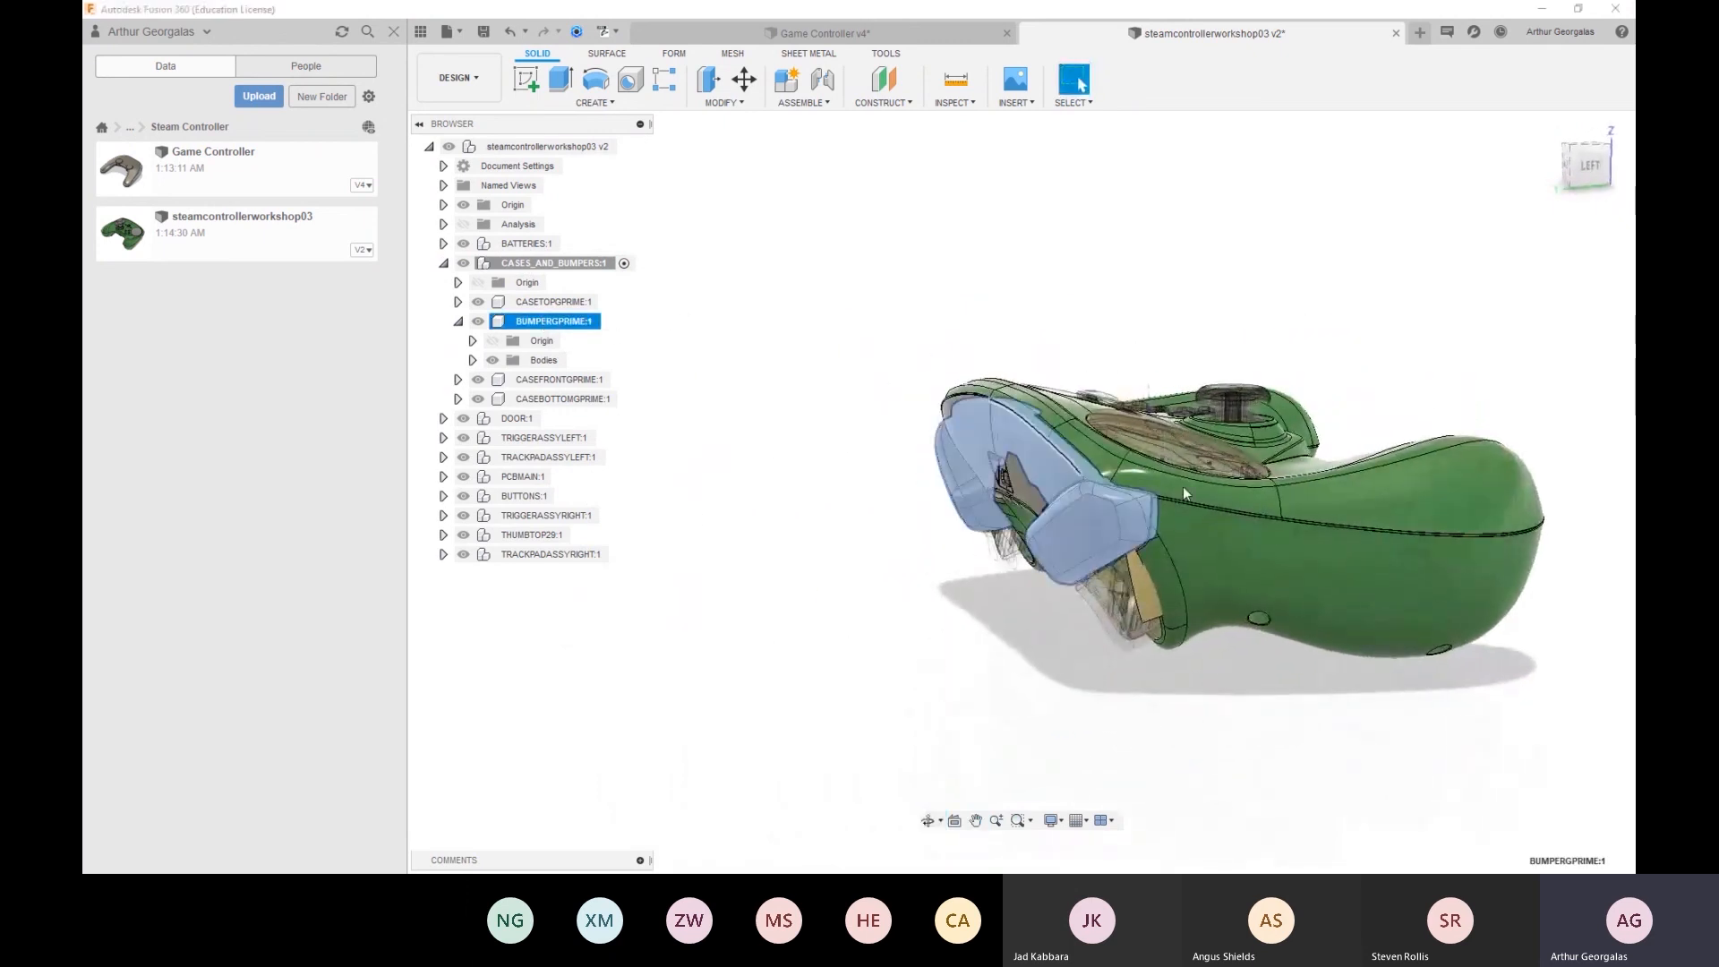
pyautogui.scroll(3, 1069, 510)
pyautogui.keyDown('shift'); pyautogui.moveTo(1069, 511); pyautogui.dragTo(1174, 449, button='middle'); pyautogui.keyUp('shift')
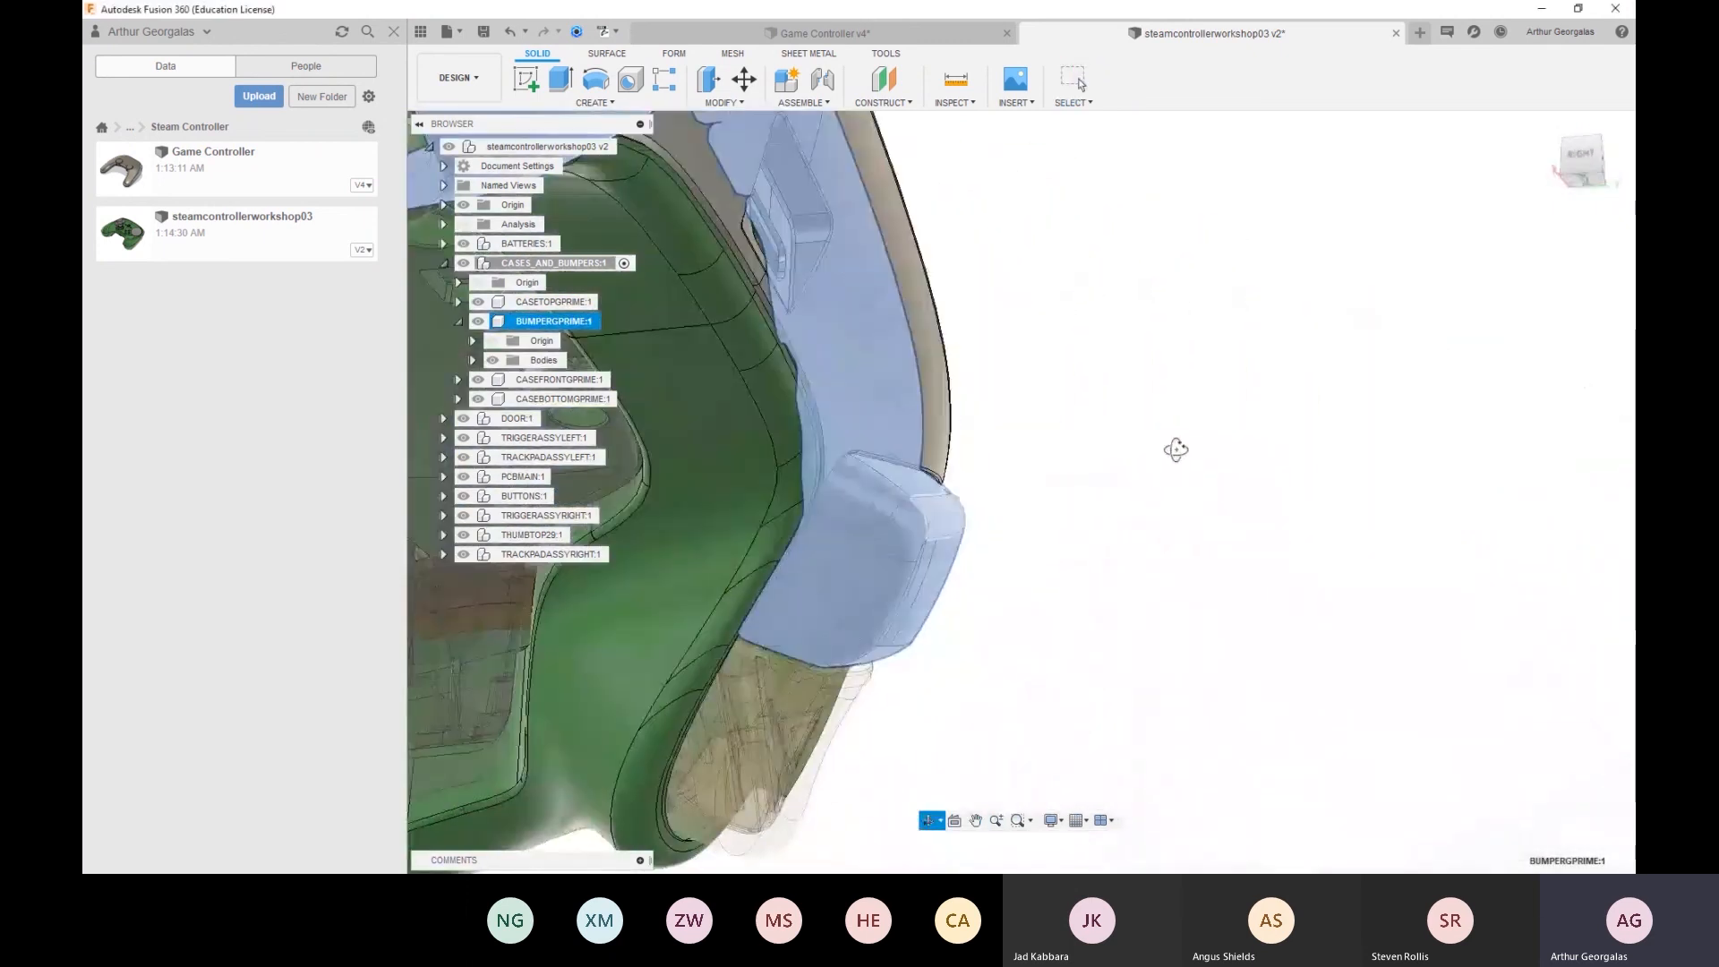
pyautogui.scroll(-3, 922, 475)
pyautogui.keyDown('shift'); pyautogui.moveTo(856, 297); pyautogui.dragTo(559, 359, button='middle'); pyautogui.keyUp('shift')
pyautogui.click(477, 322)
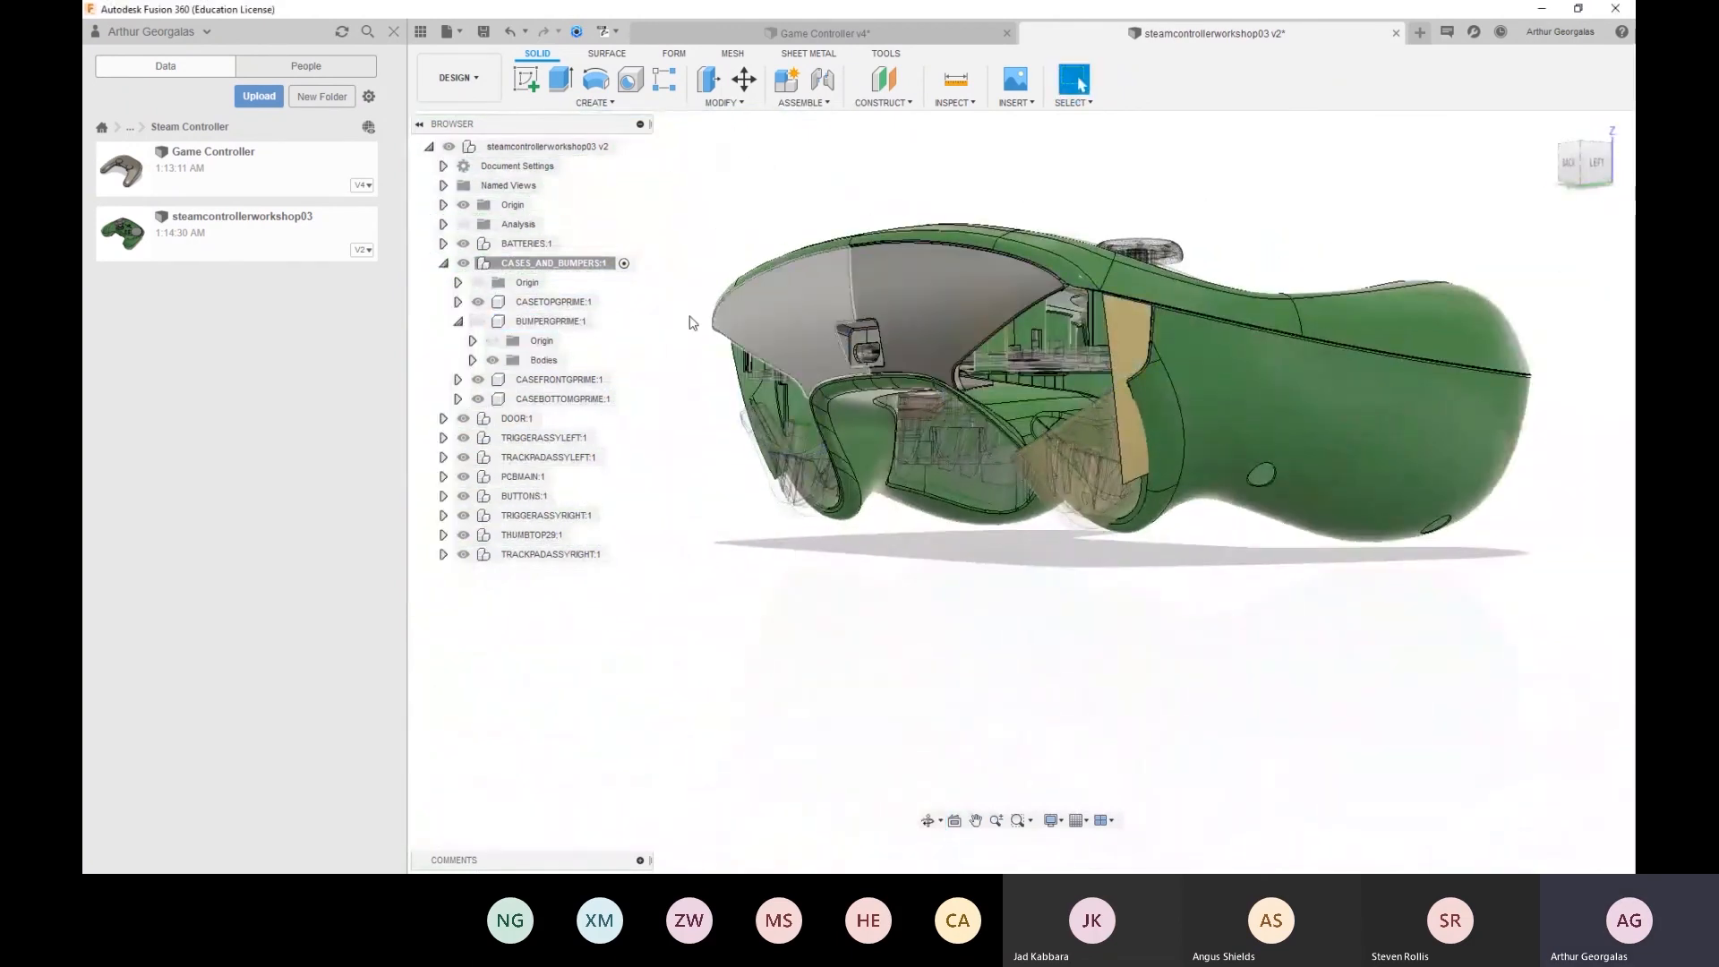
# Hide the CASEFRONTGPRIME part and highlight where it sits on the controller
pyautogui.click(484, 382)
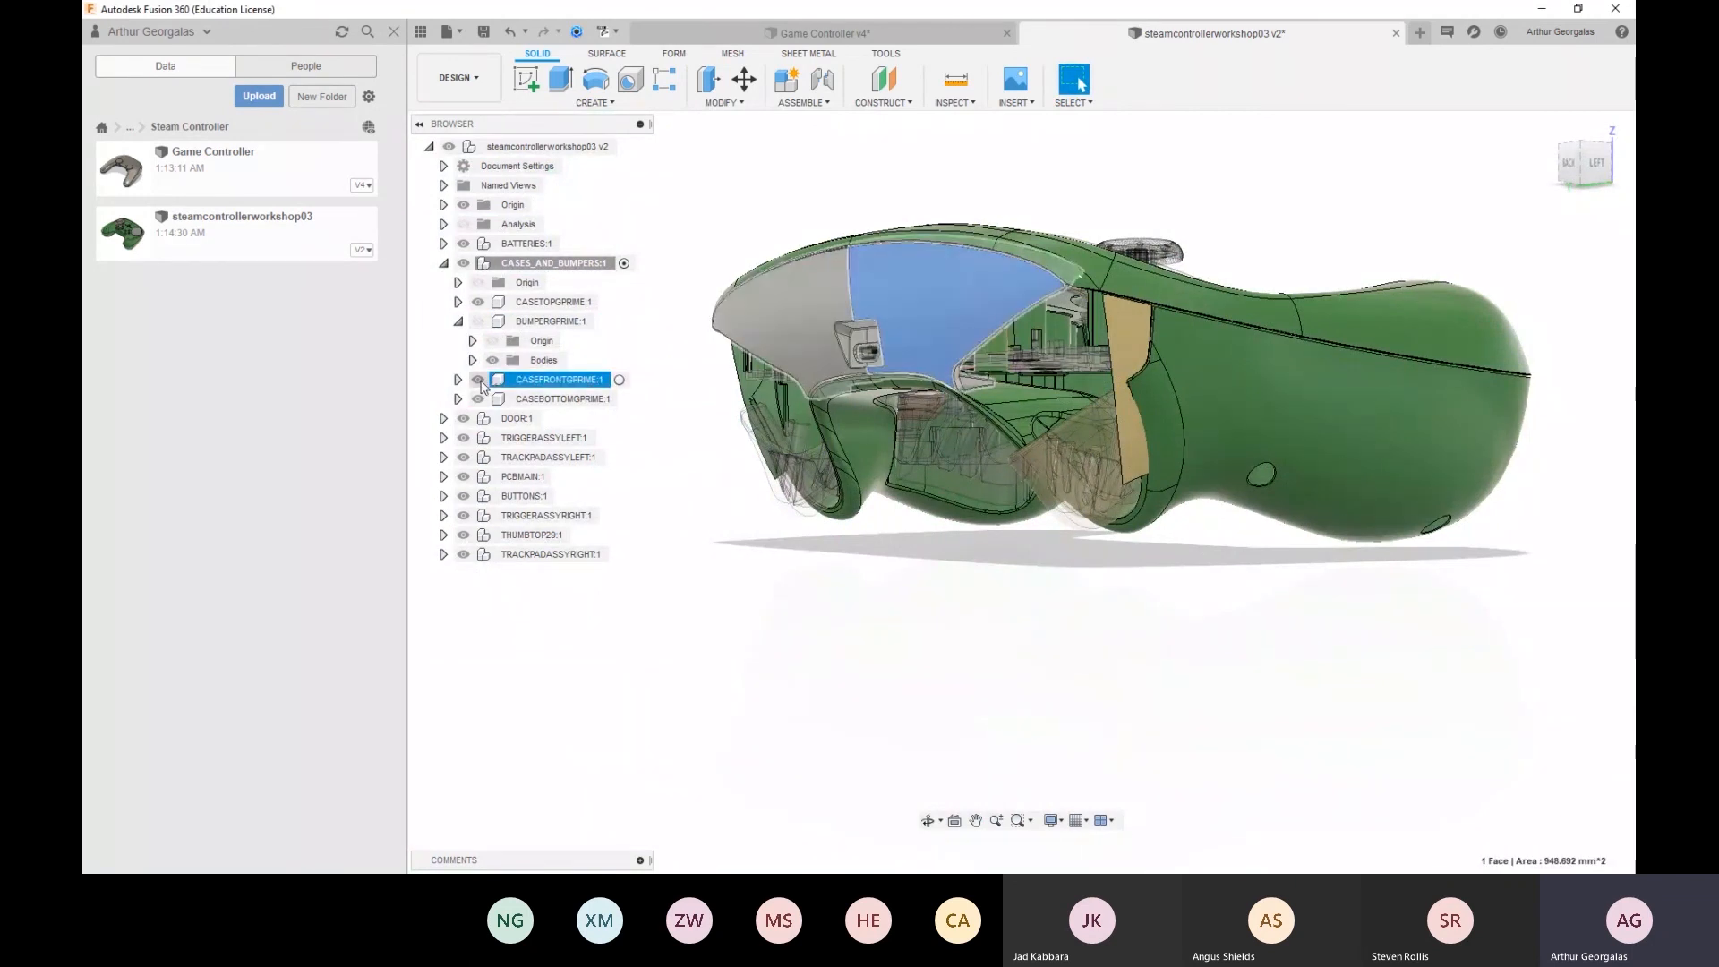
pyautogui.click(479, 380)
pyautogui.keyDown('shift'); pyautogui.moveTo(909, 583); pyautogui.dragTo(993, 490, button='middle'); pyautogui.keyUp('shift')
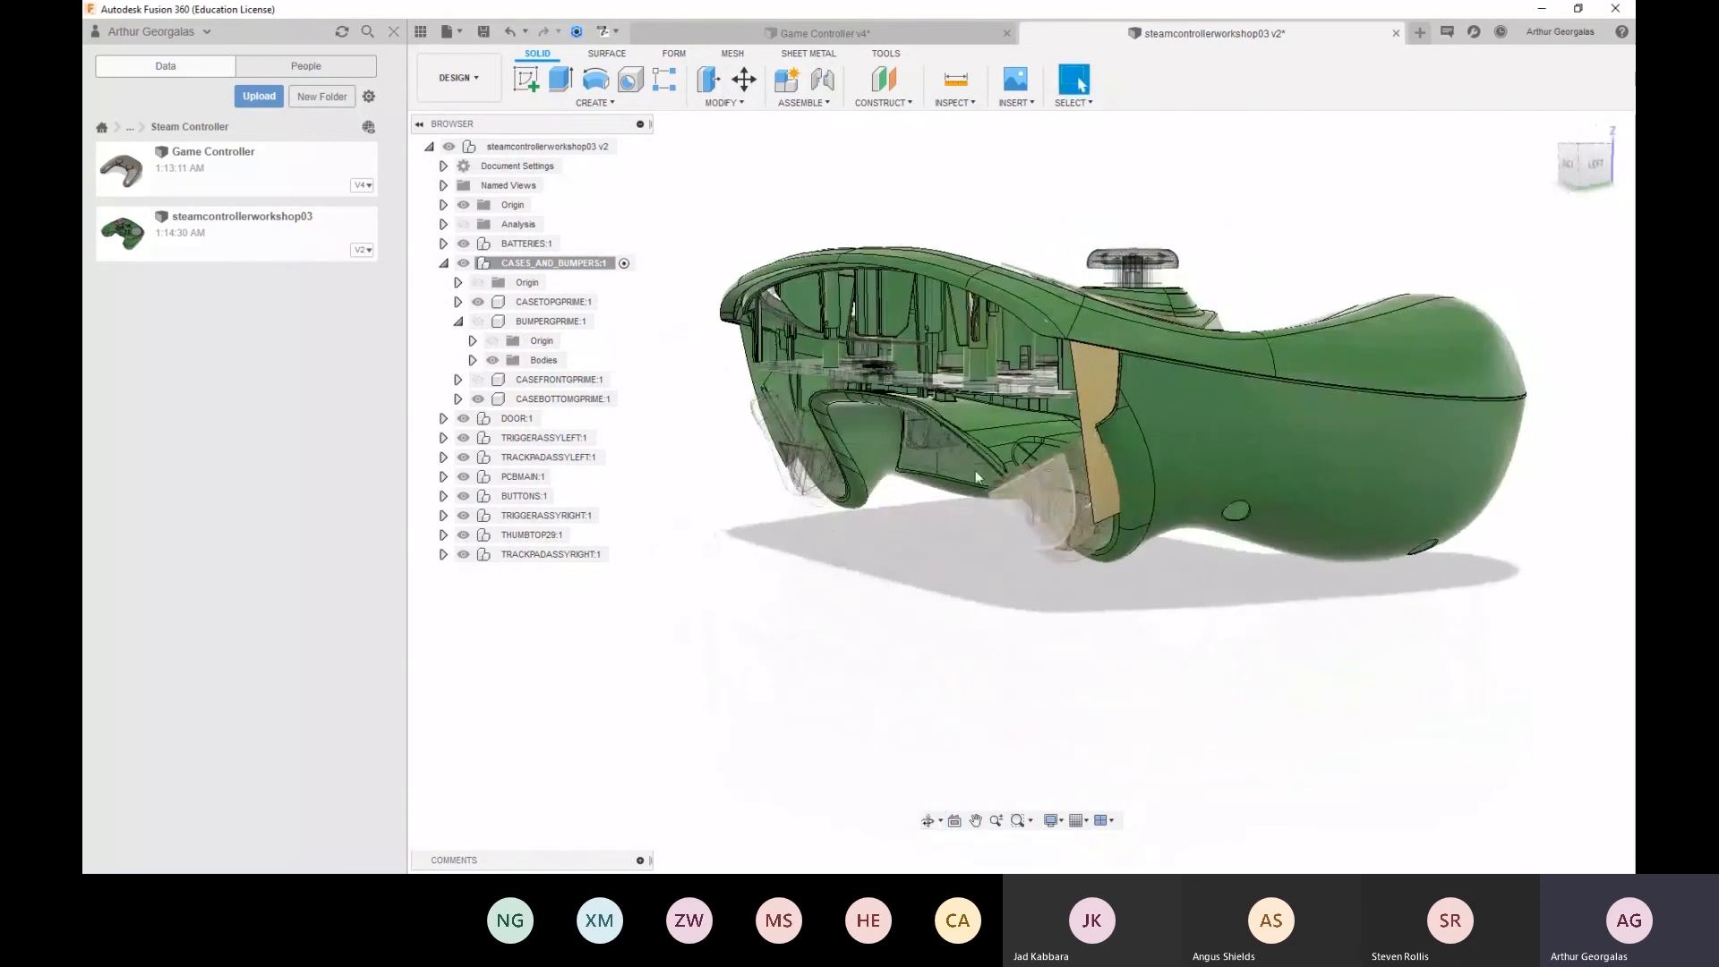
pyautogui.click(564, 379)
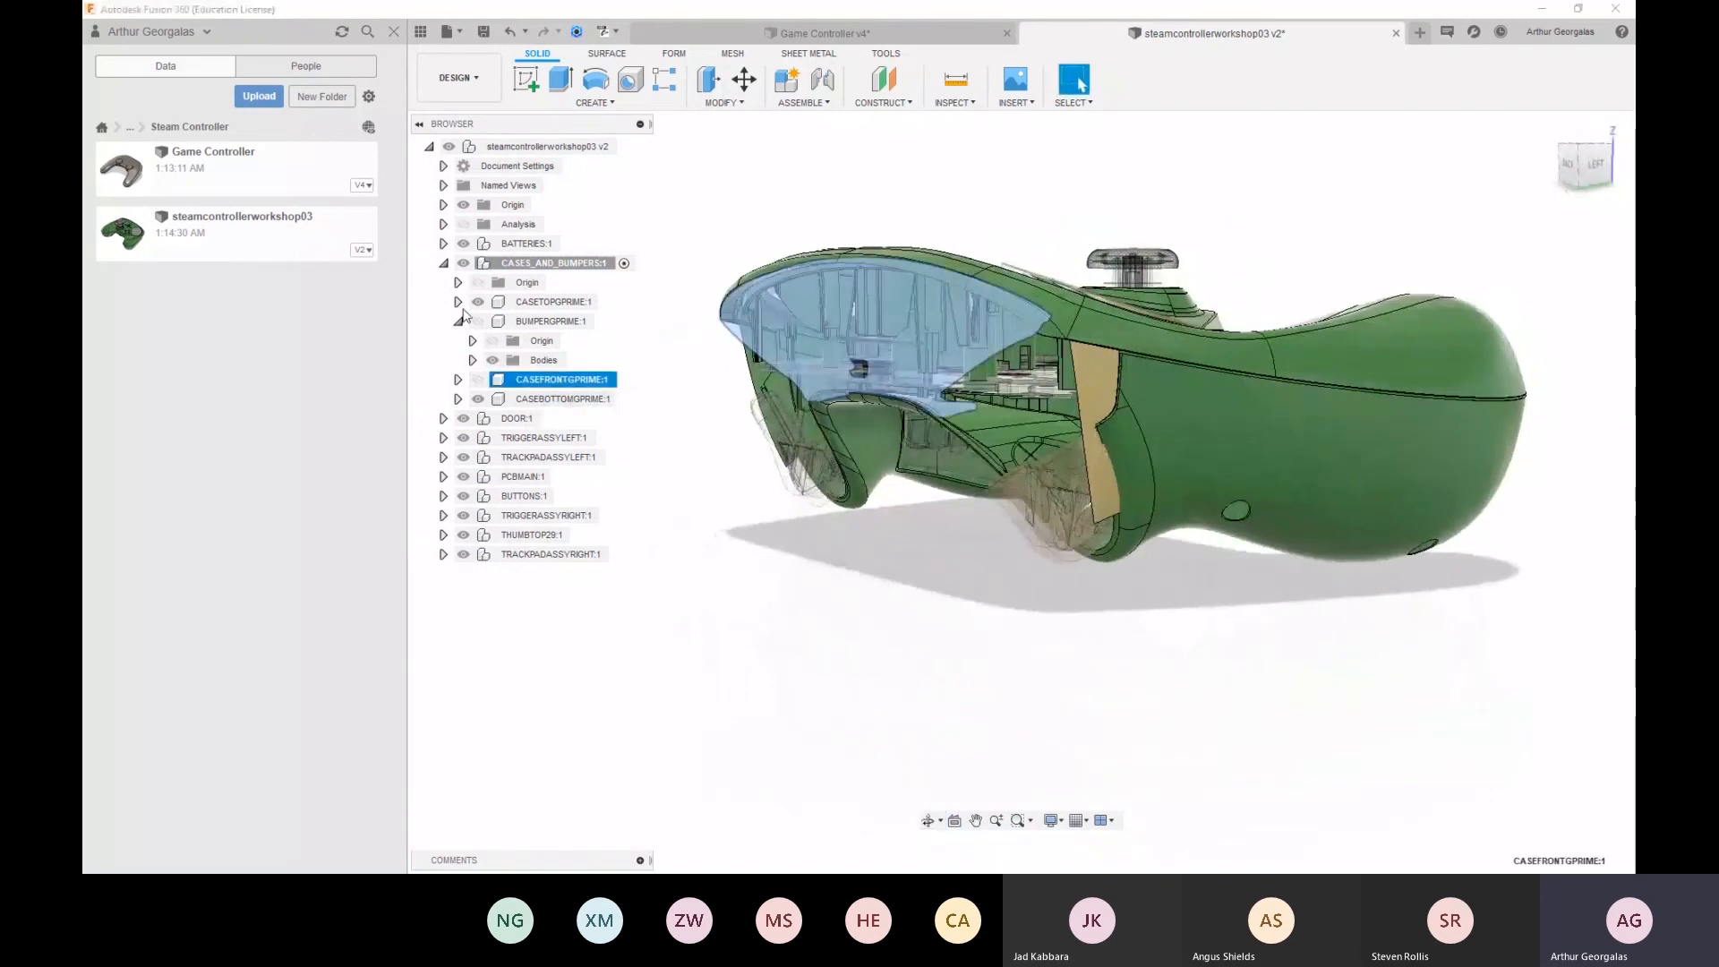
pyautogui.click(443, 264)
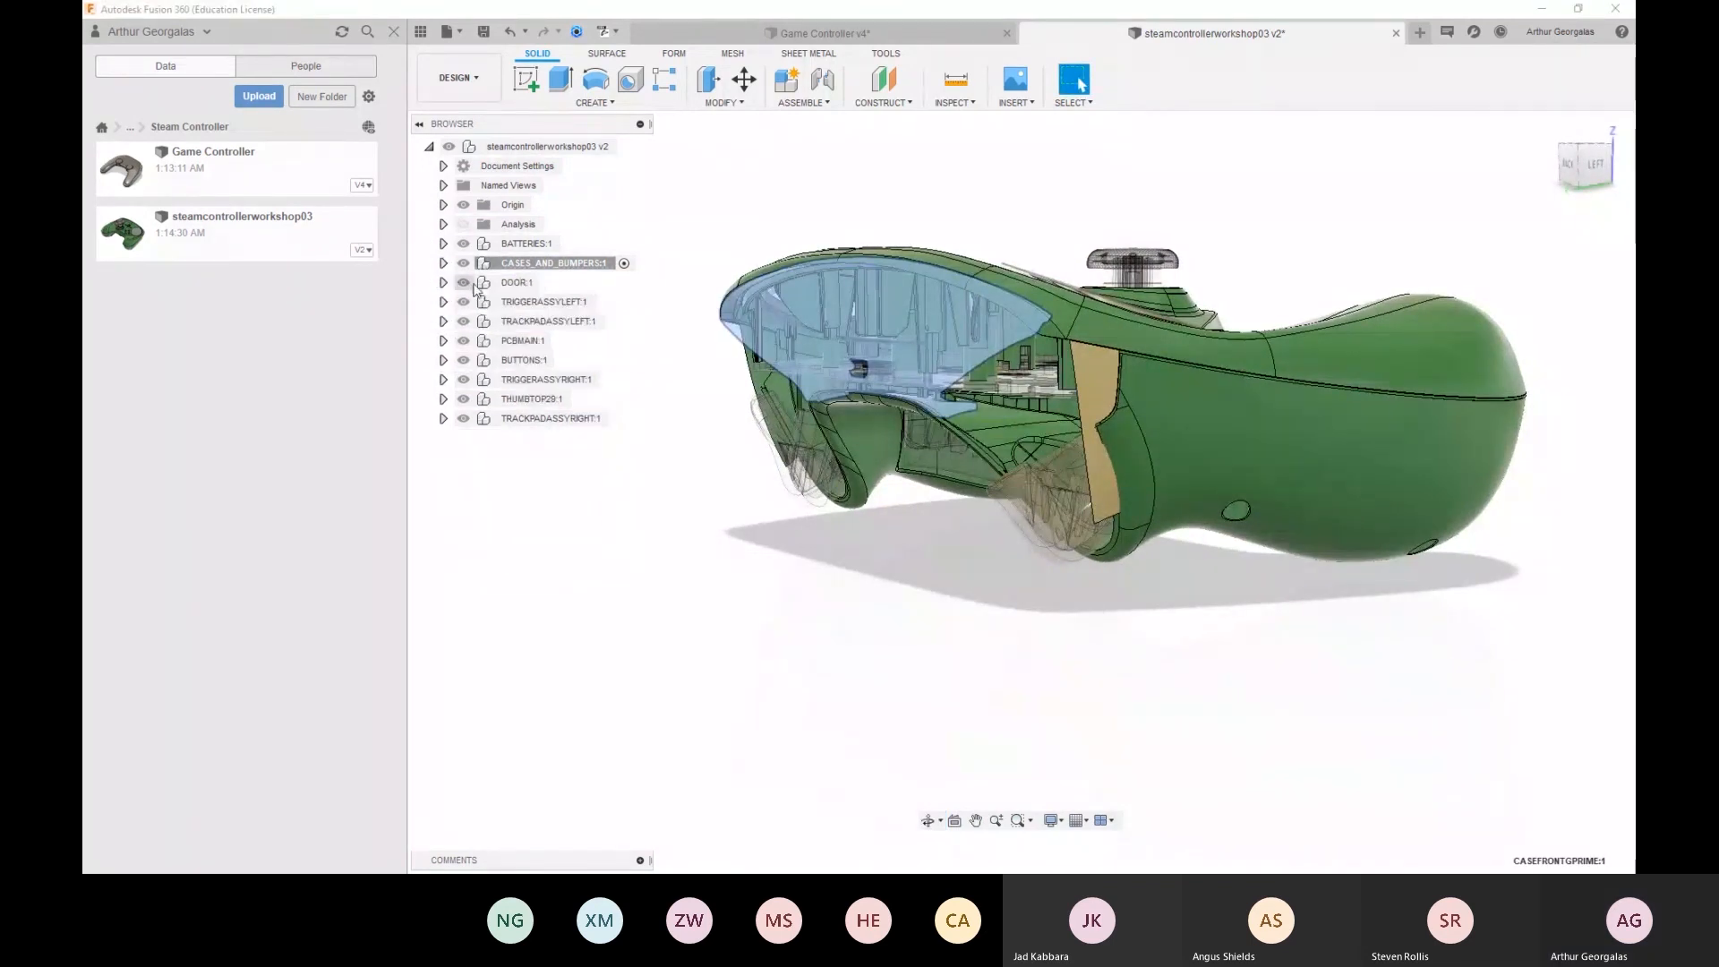
pyautogui.click(443, 263)
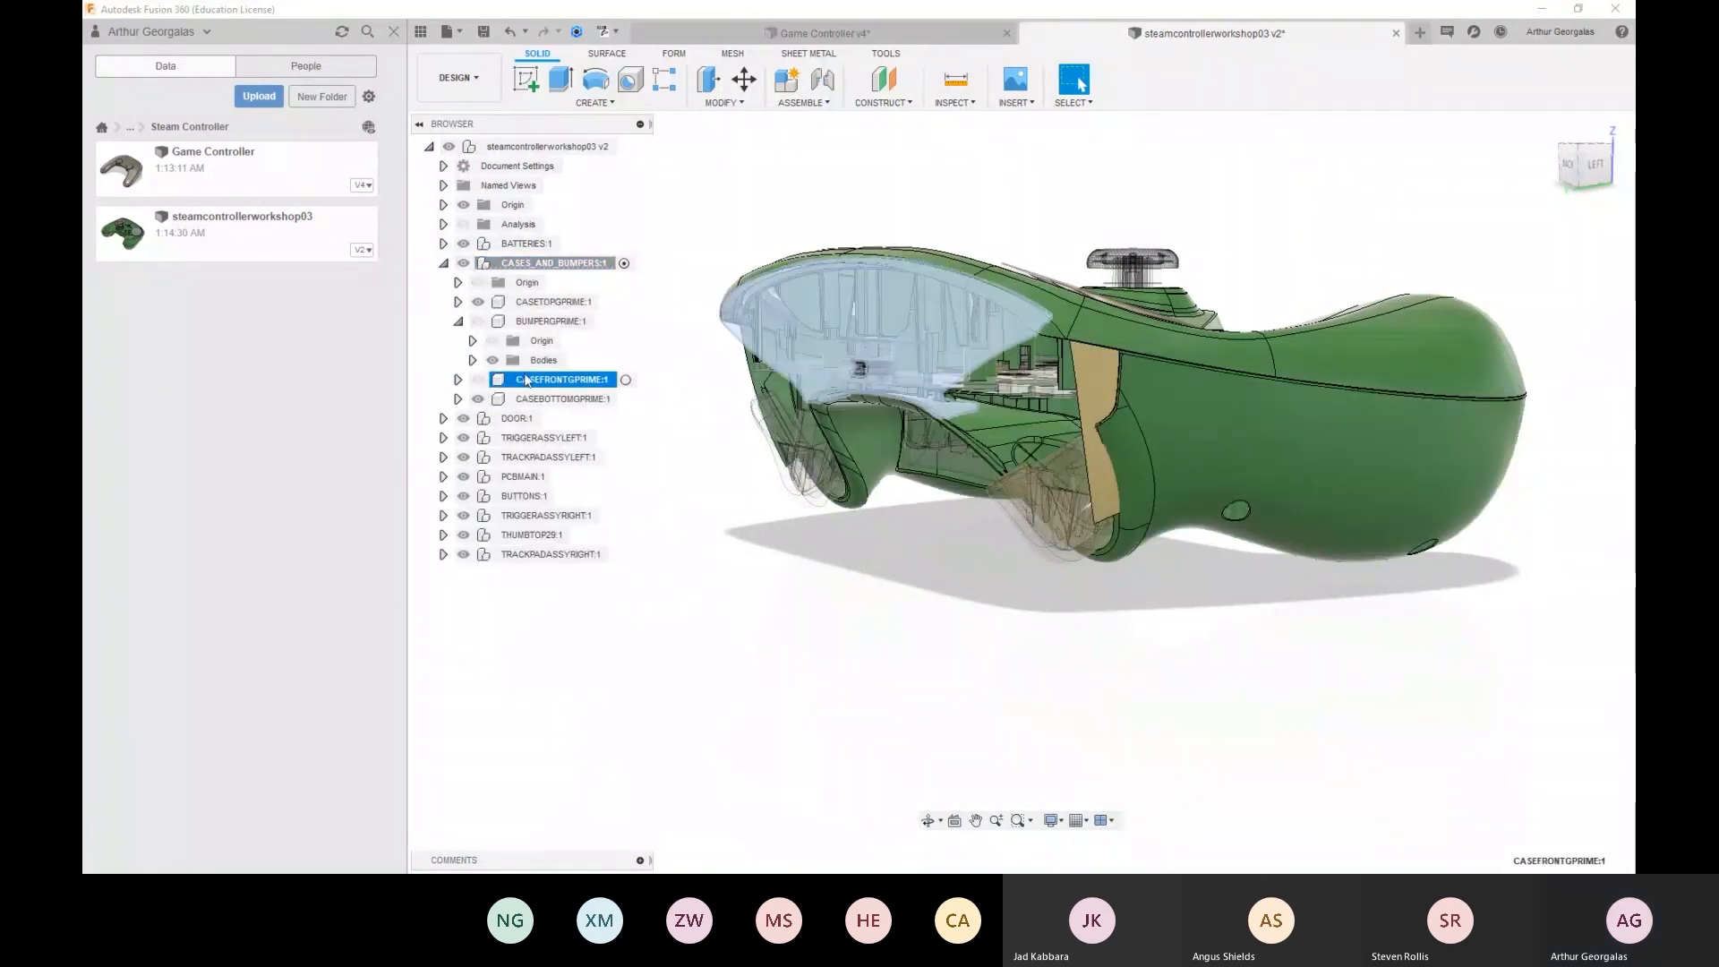
# Isolate the CASETOPGPRIME part and clear the selection
pyautogui.rightClick(551, 299)
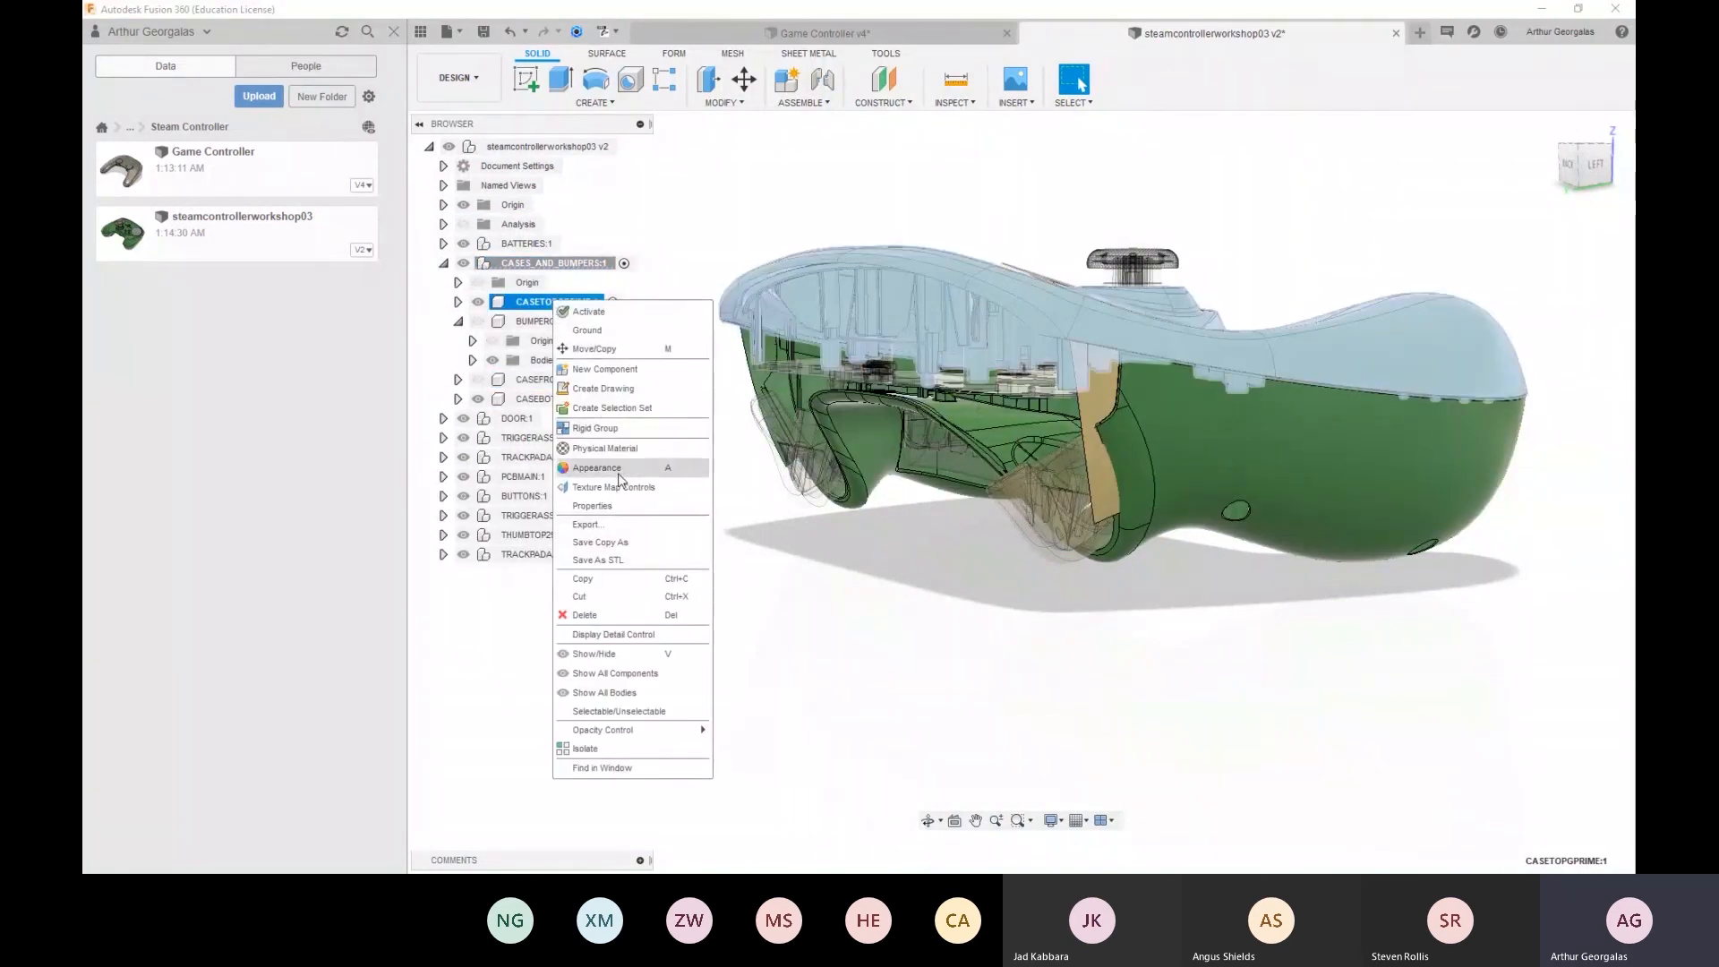
pyautogui.click(595, 749)
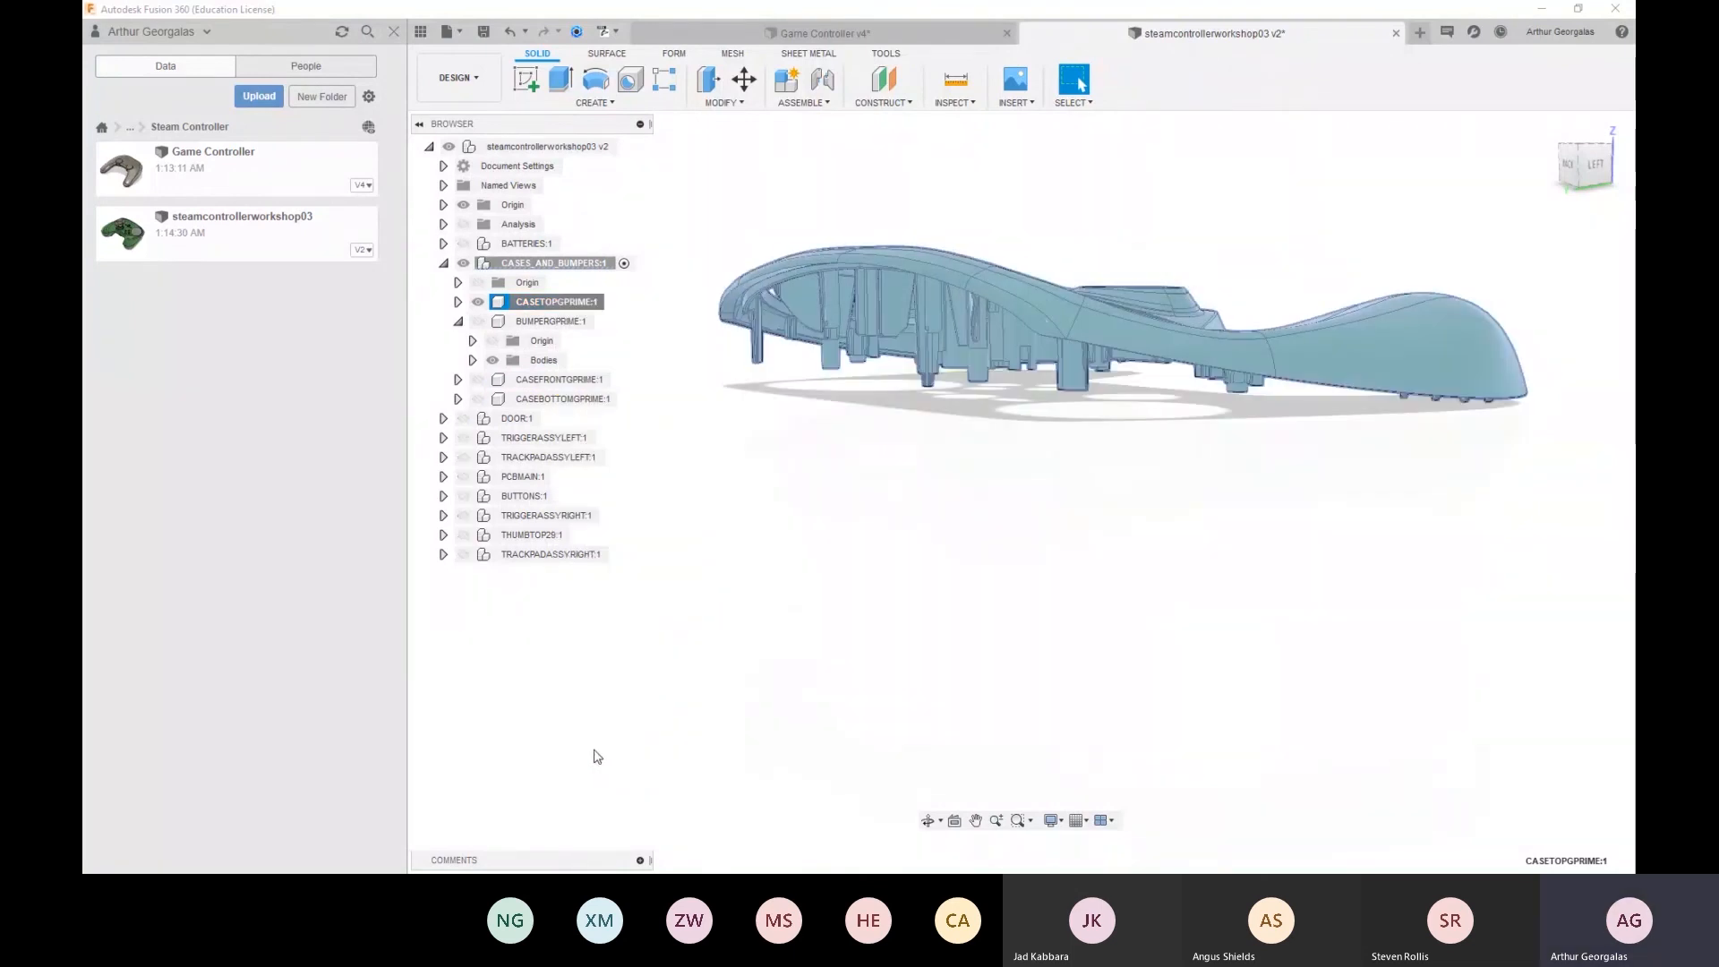
pyautogui.click(936, 610)
# Examine the ribs, screw bosses and button housings on the inside of the top case
pyautogui.keyDown('shift'); pyautogui.moveTo(935, 610); pyautogui.dragTo(906, 408, button='middle'); pyautogui.keyUp('shift')
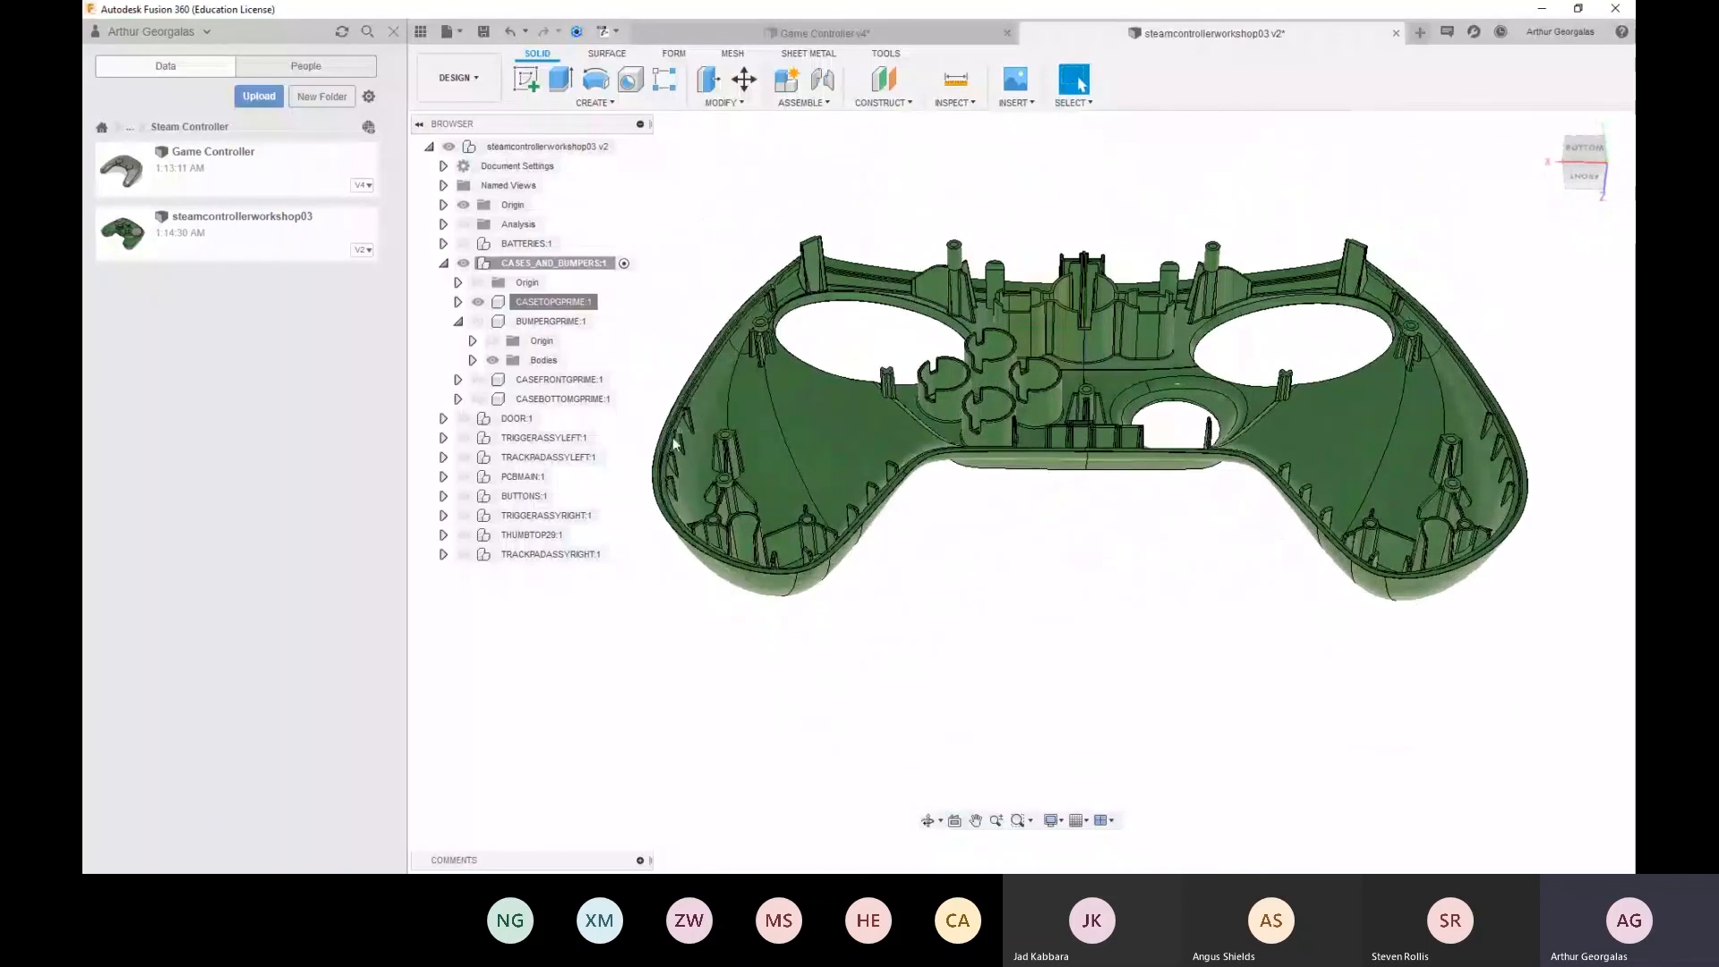
pyautogui.keyDown('shift'); pyautogui.moveTo(1107, 367); pyautogui.dragTo(1085, 403, button='middle'); pyautogui.keyUp('shift')
pyautogui.scroll(6, 1089, 302)
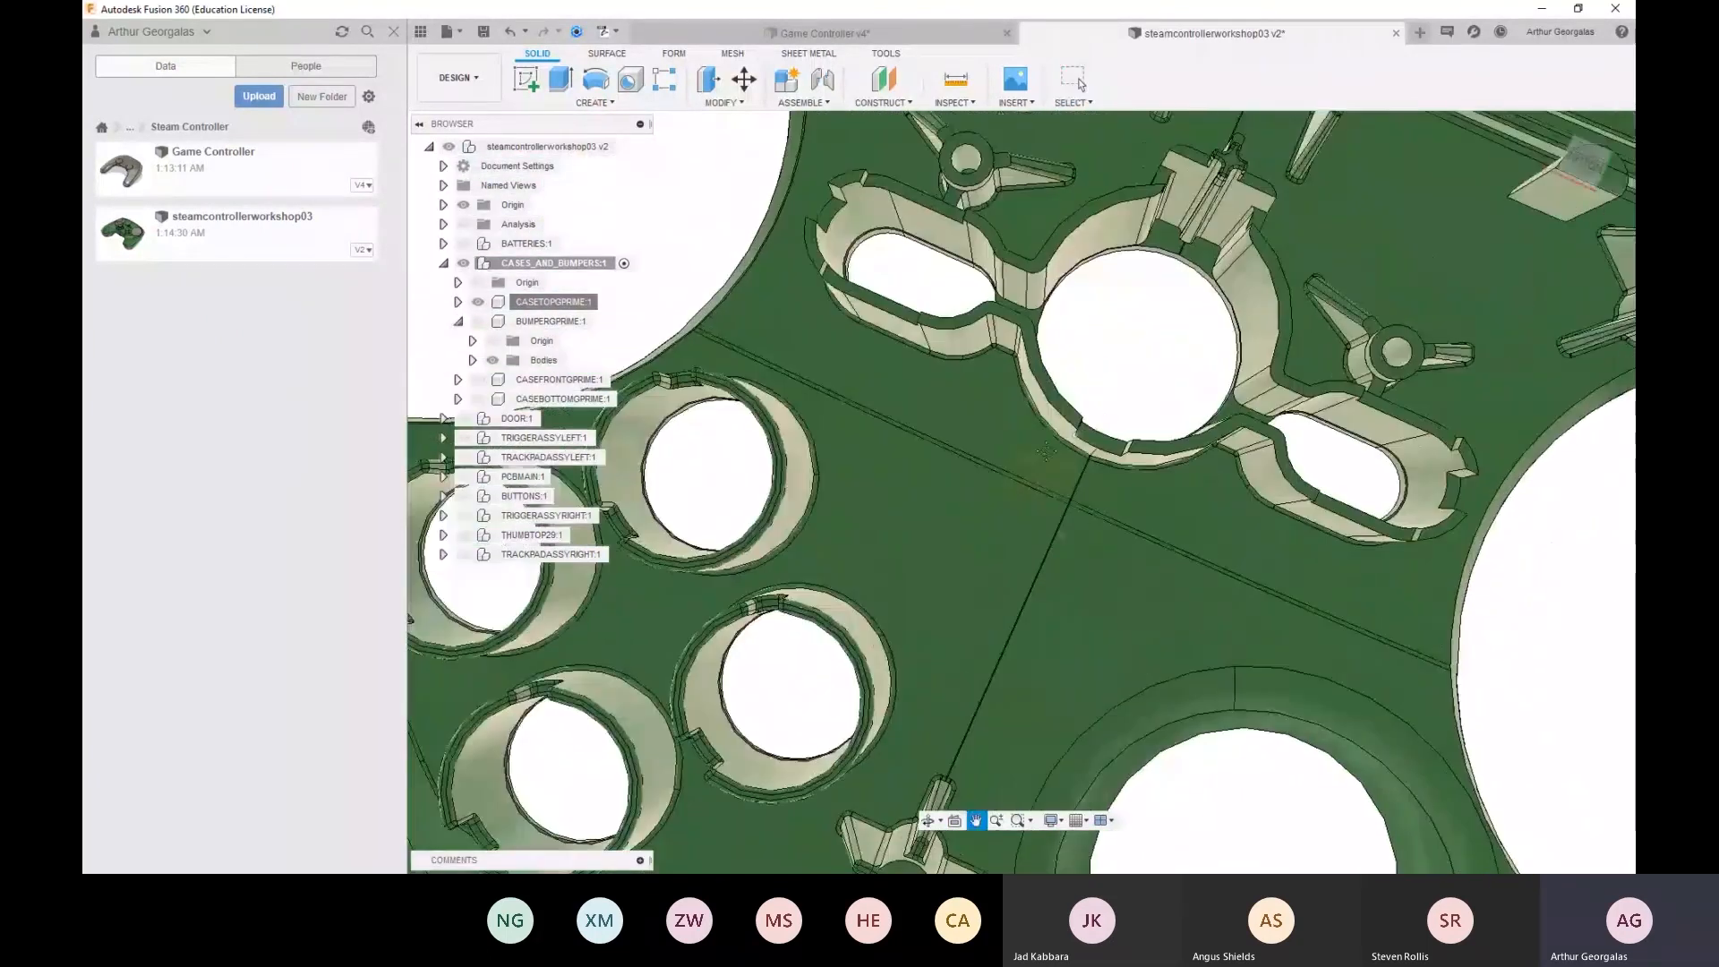
pyautogui.keyDown('shift'); pyautogui.moveTo(1075, 461); pyautogui.dragTo(1160, 651, button='middle'); pyautogui.keyUp('shift')
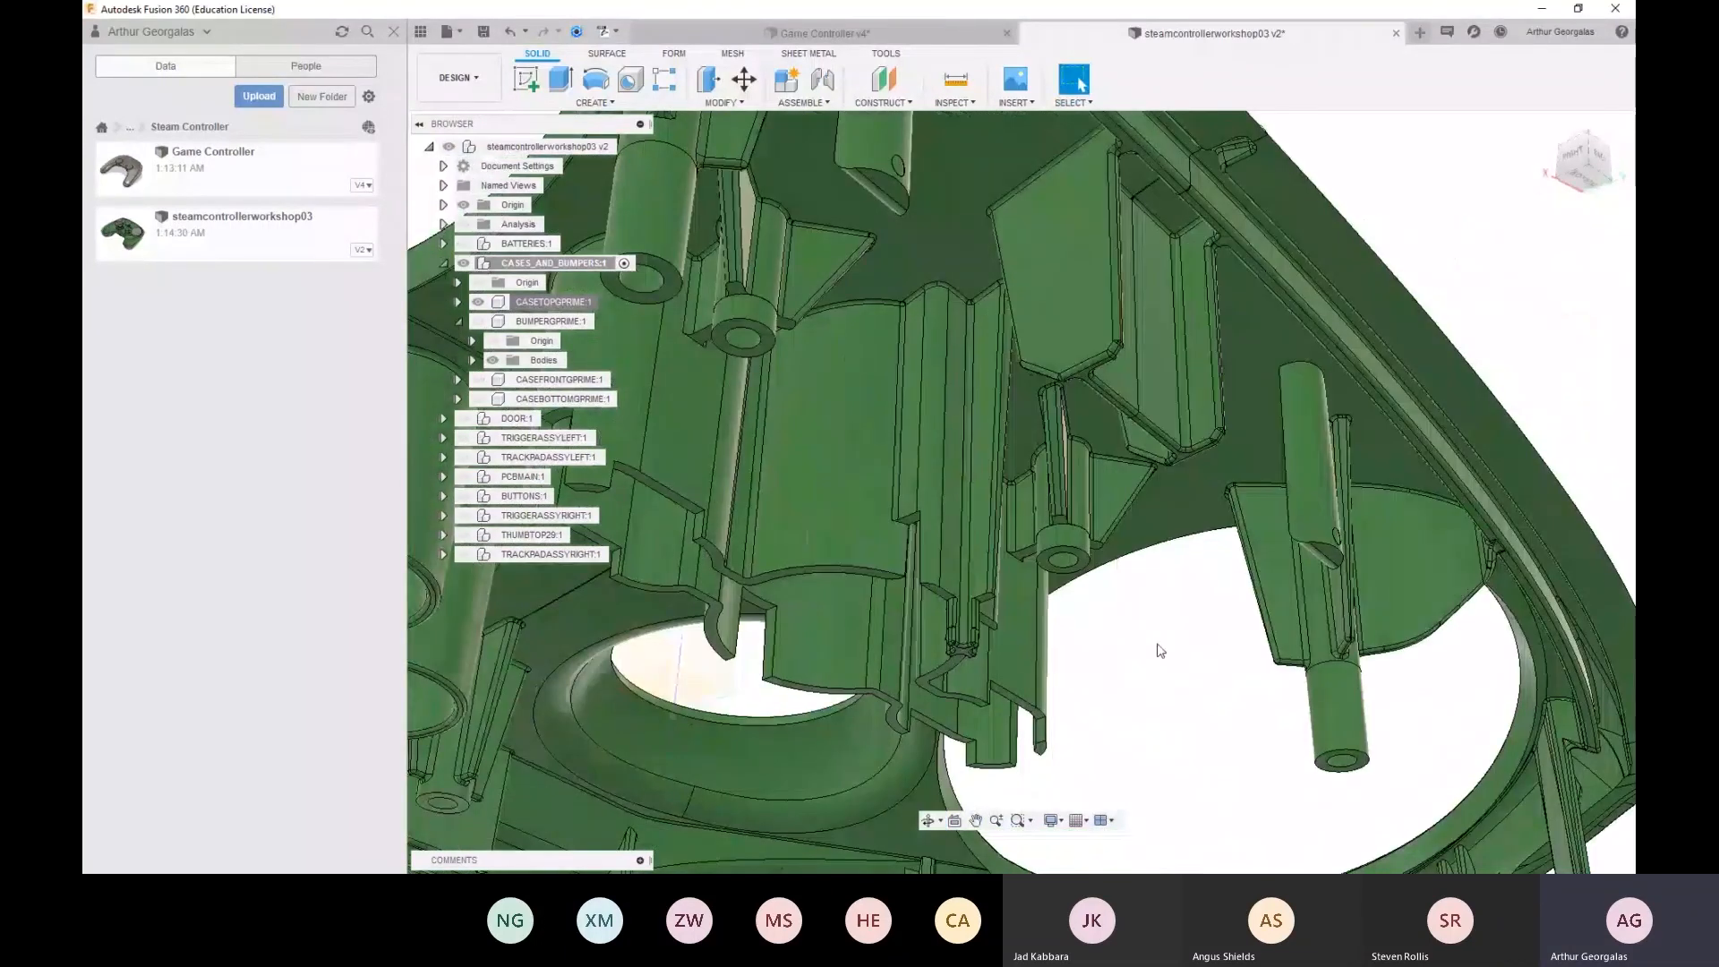
pyautogui.scroll(-5, 1111, 448)
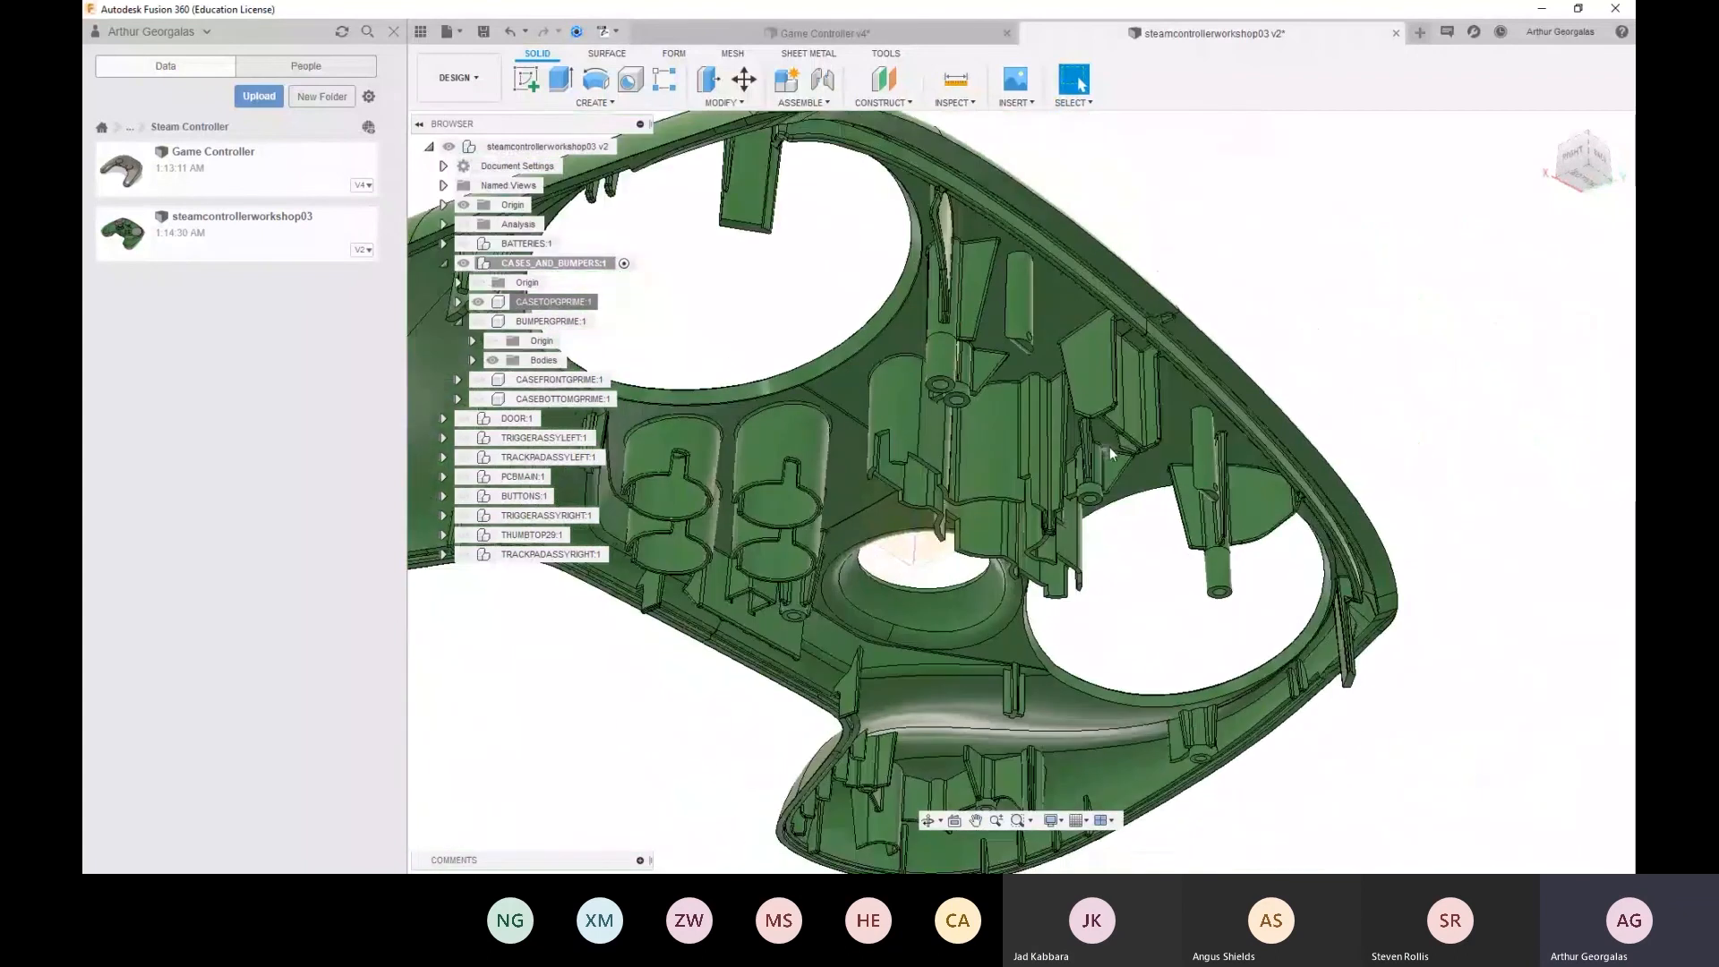
pyautogui.keyDown('shift'); pyautogui.moveTo(933, 498); pyautogui.dragTo(795, 480, button='middle'); pyautogui.keyUp('shift')
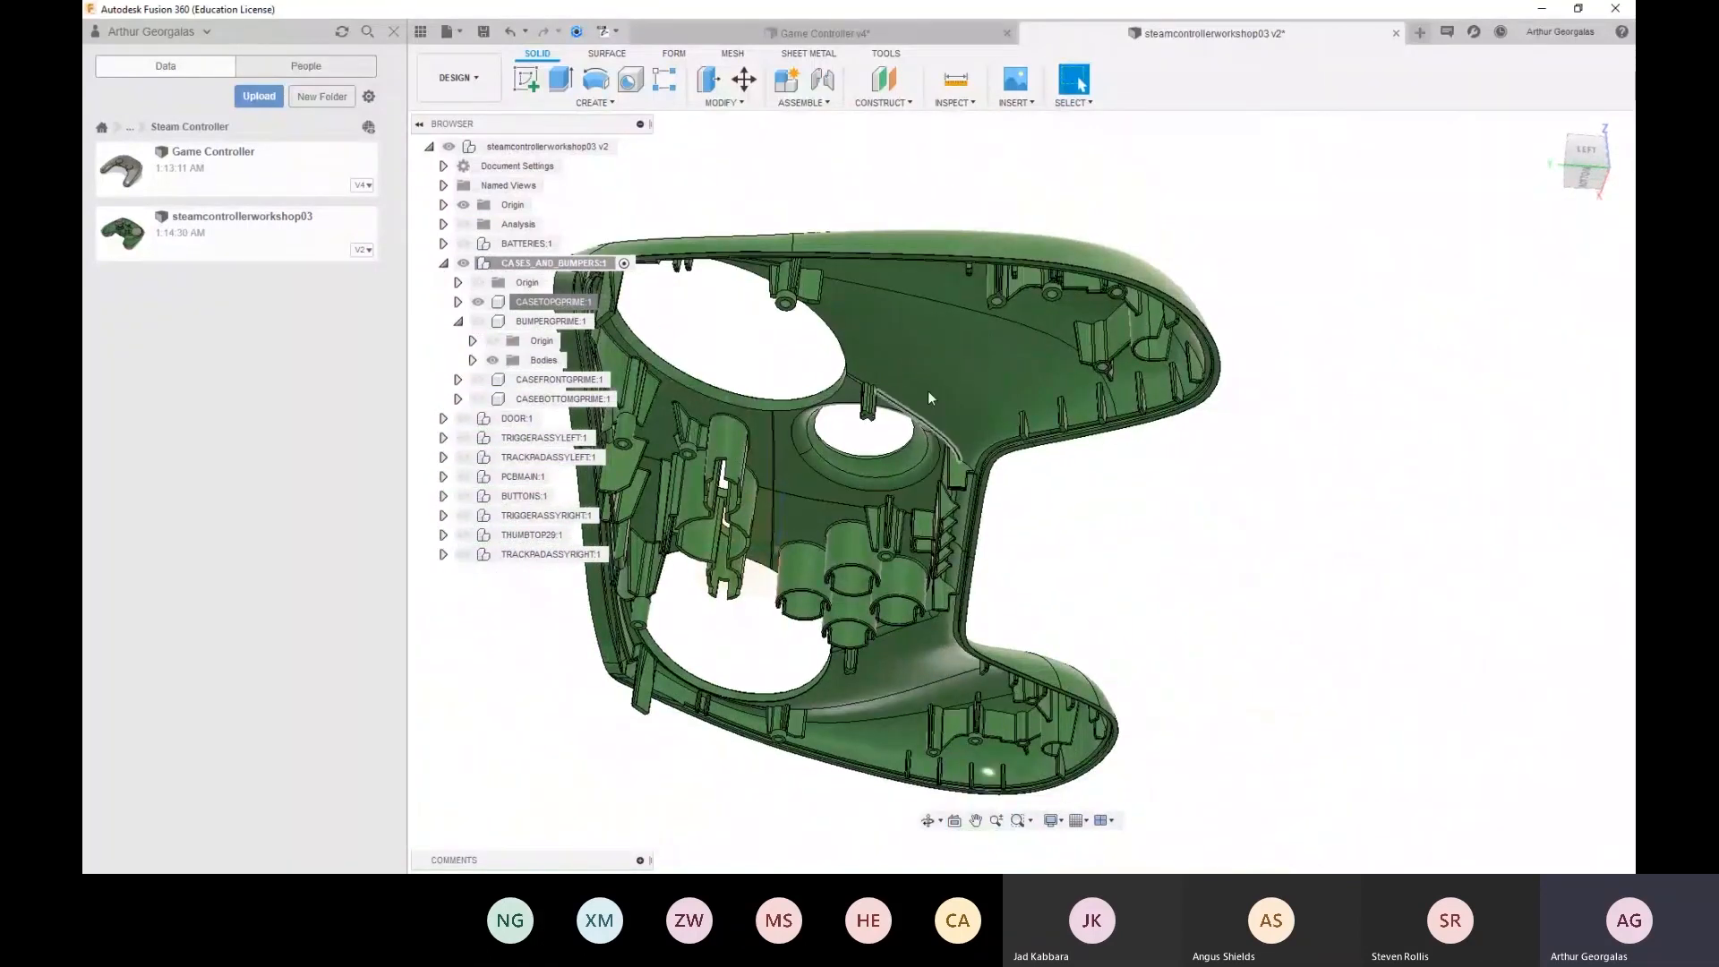
pyautogui.moveTo(935, 387)
pyautogui.keyDown('shift'); pyautogui.mouseDown(button='middle')
pyautogui.moveTo(1056, 379)
pyautogui.moveTo(1014, 346)
pyautogui.moveTo(932, 396)
pyautogui.moveTo(955, 390)
pyautogui.mouseUp(button='middle'); pyautogui.keyUp('shift')
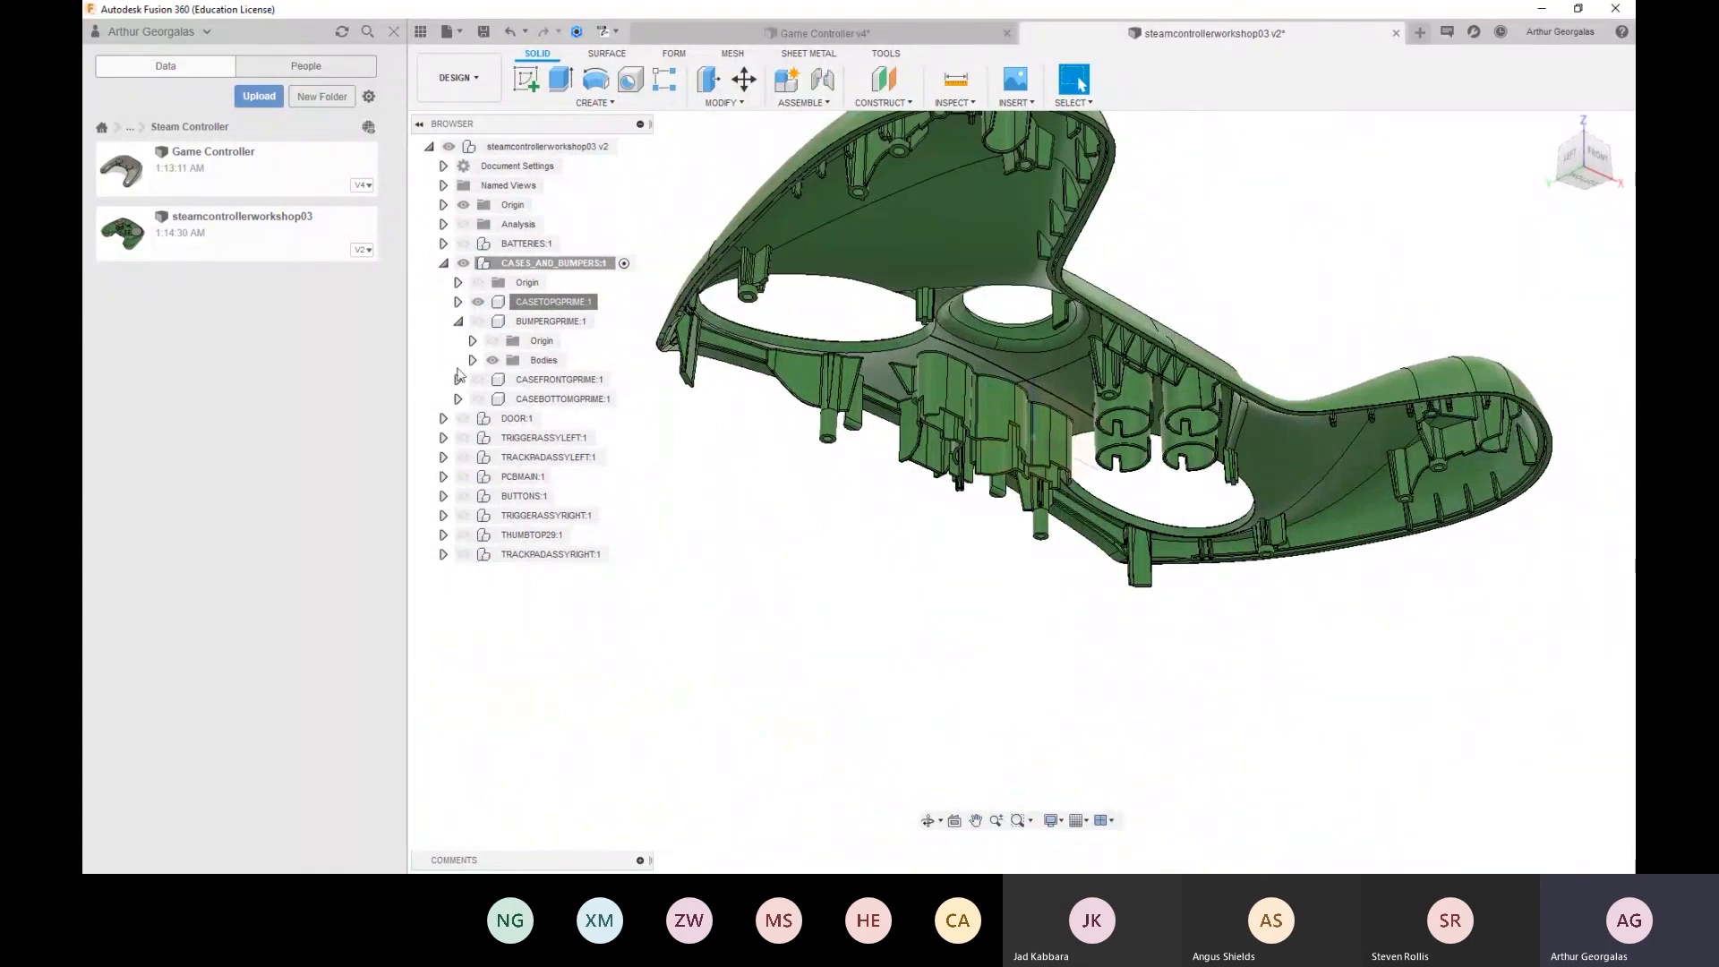
# Show the CASEBOTTOMGPRIME part with the top case and inspect how their internal posts meet
pyautogui.click(473, 403)
pyautogui.click(476, 400)
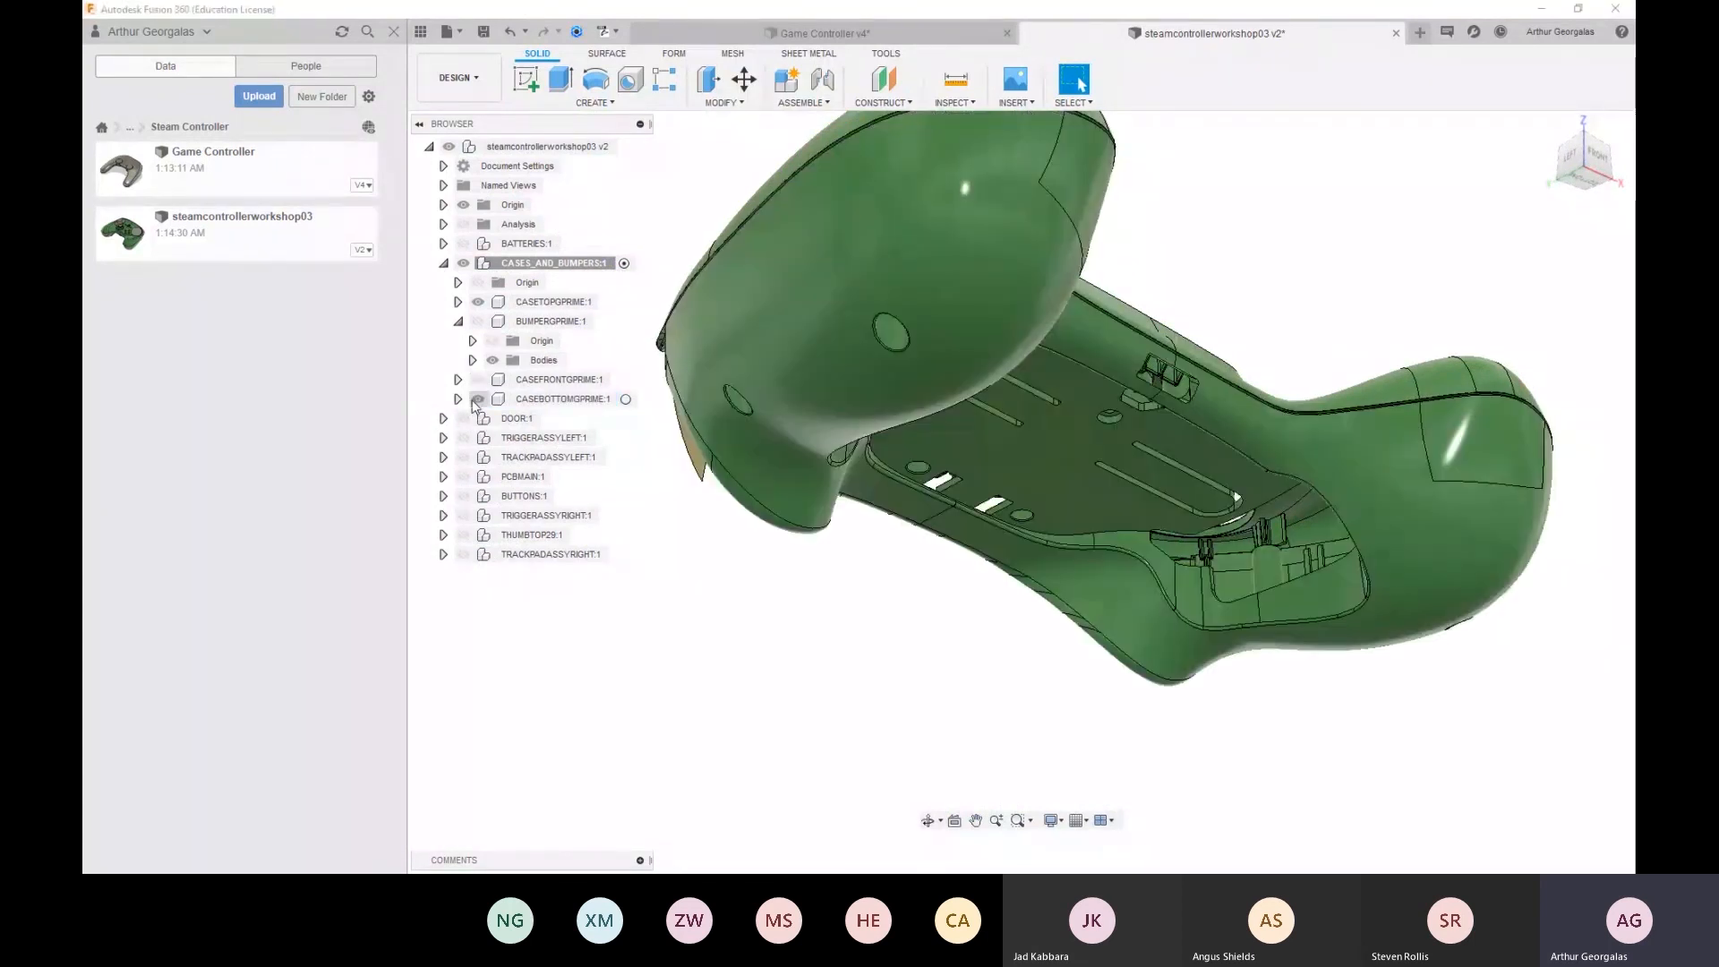
pyautogui.keyDown('shift'); pyautogui.moveTo(985, 376); pyautogui.dragTo(646, 421, button='middle'); pyautogui.keyUp('shift')
pyautogui.scroll(6, 760, 369)
pyautogui.keyDown('shift'); pyautogui.moveTo(759, 369); pyautogui.dragTo(812, 400, button='middle'); pyautogui.keyUp('shift')
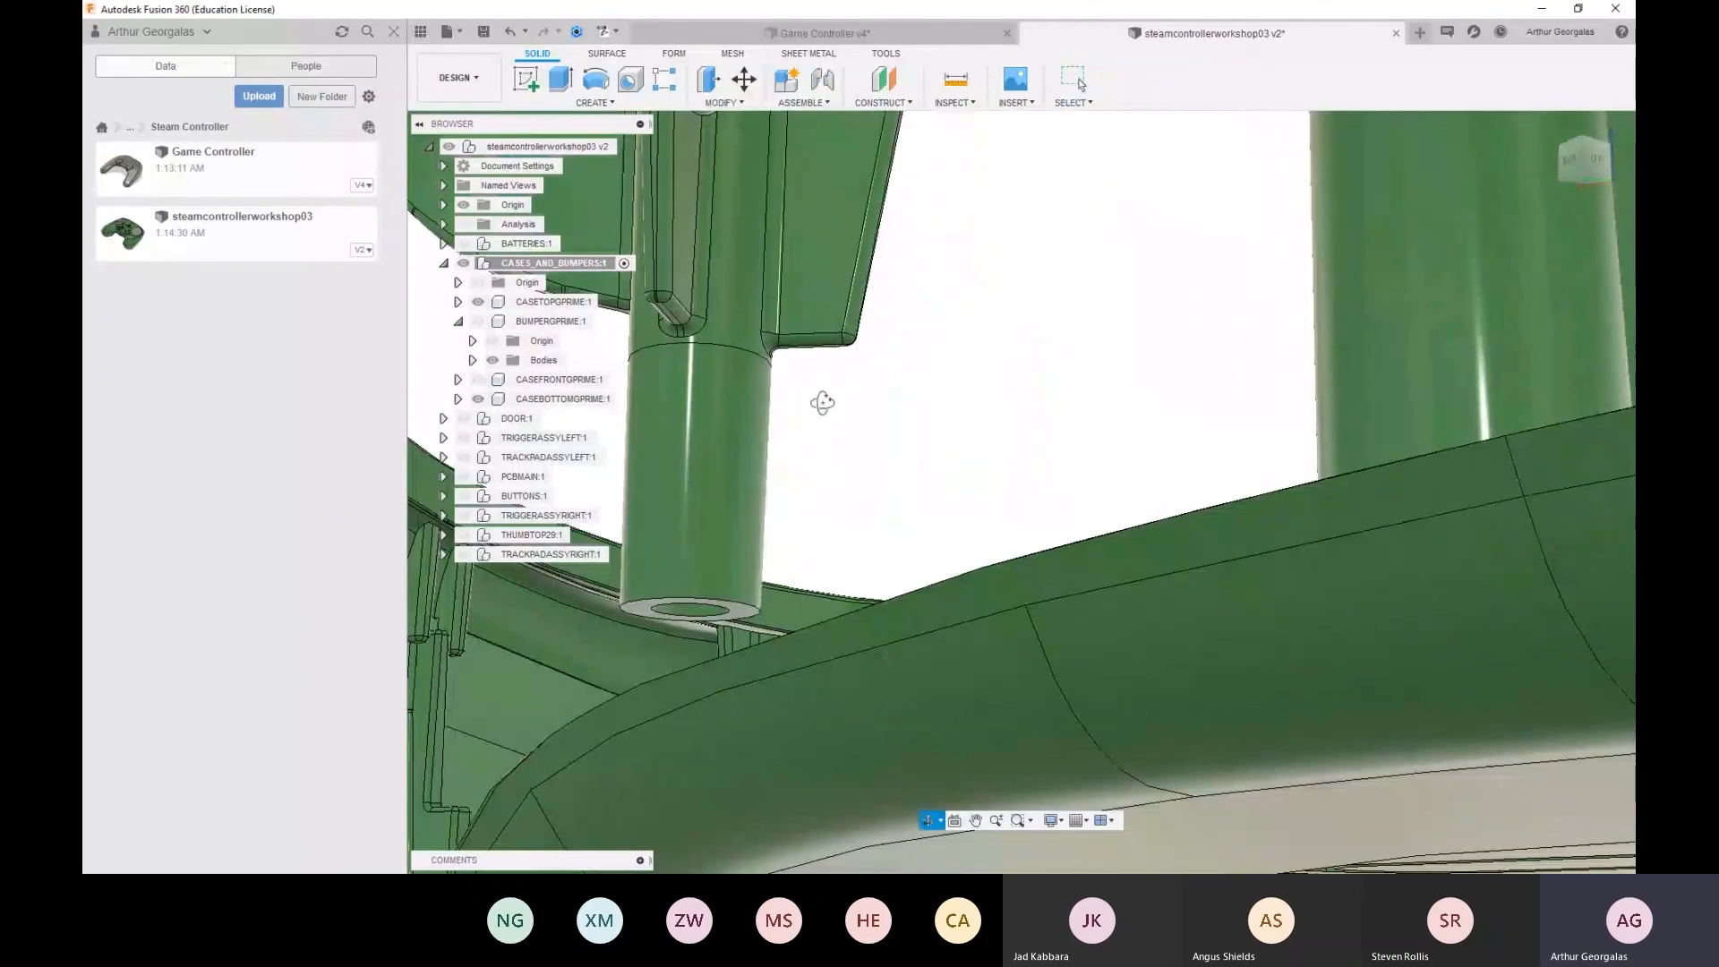
pyautogui.scroll(-6, 863, 453)
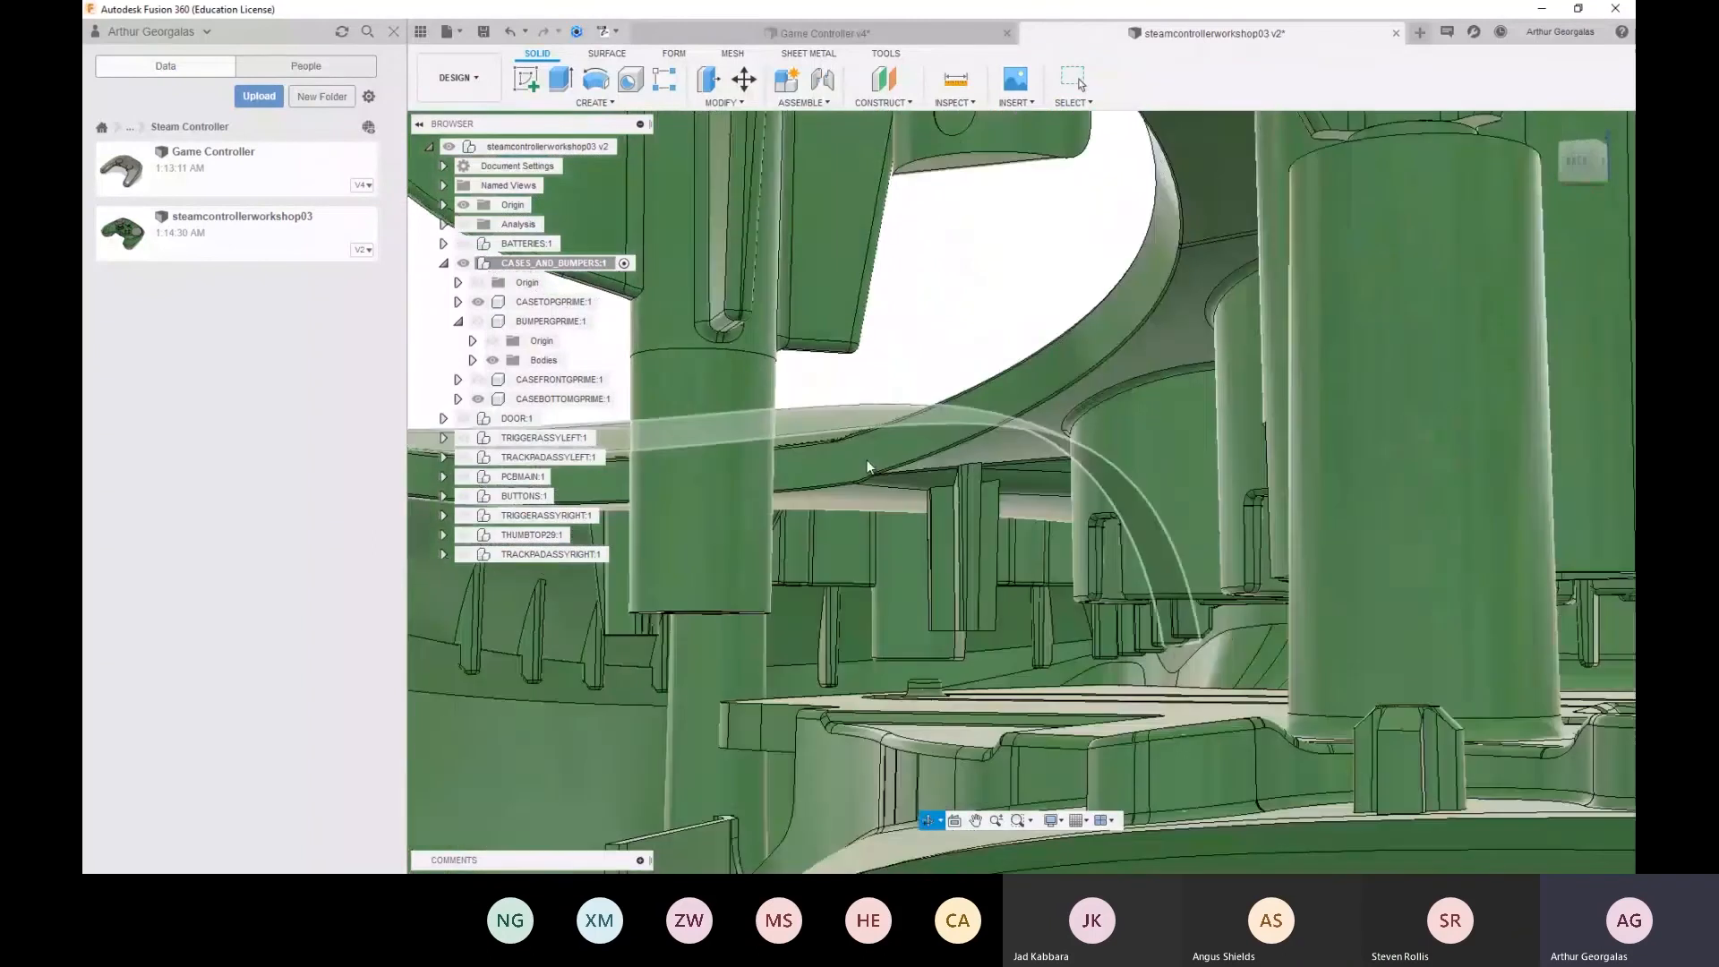
# Examine the outside of the bottom case, including its screw holes, long slots and latch opening in the battery recess
pyautogui.scroll(-3, 867, 465)
pyautogui.keyDown('shift'); pyautogui.moveTo(868, 466); pyautogui.dragTo(767, 549, button='middle'); pyautogui.keyUp('shift')
pyautogui.scroll(-3, 729, 609)
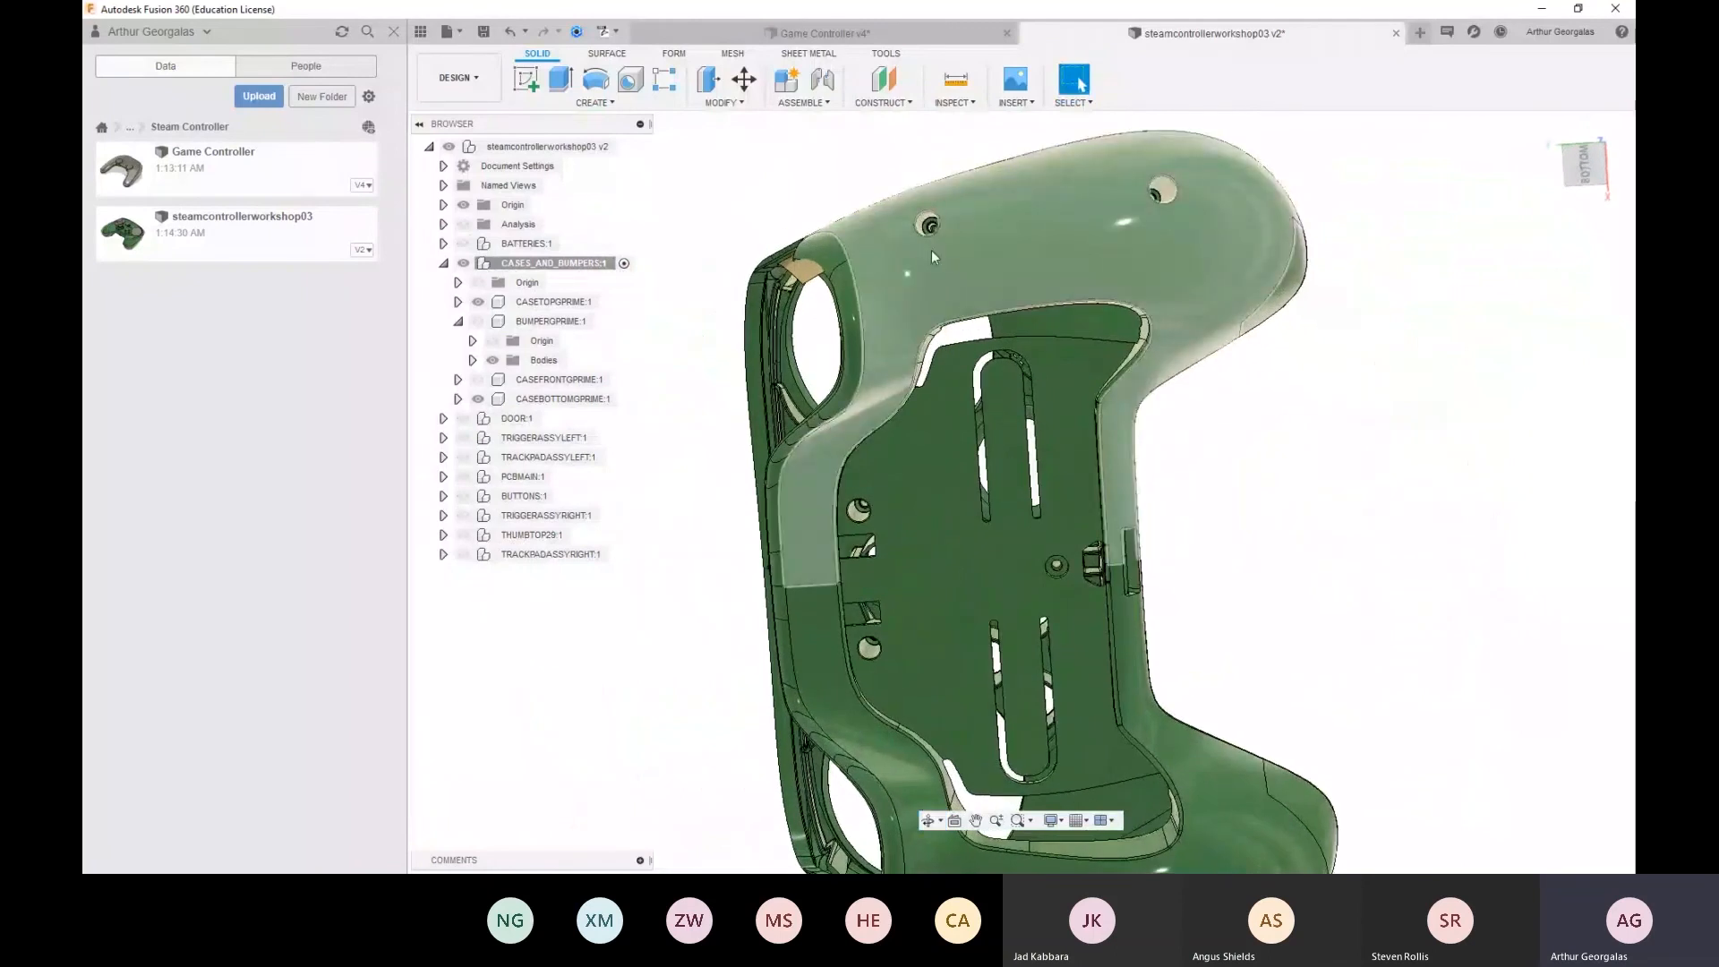
pyautogui.keyDown('shift'); pyautogui.moveTo(944, 258); pyautogui.dragTo(940, 371, button='middle'); pyautogui.keyUp('shift')
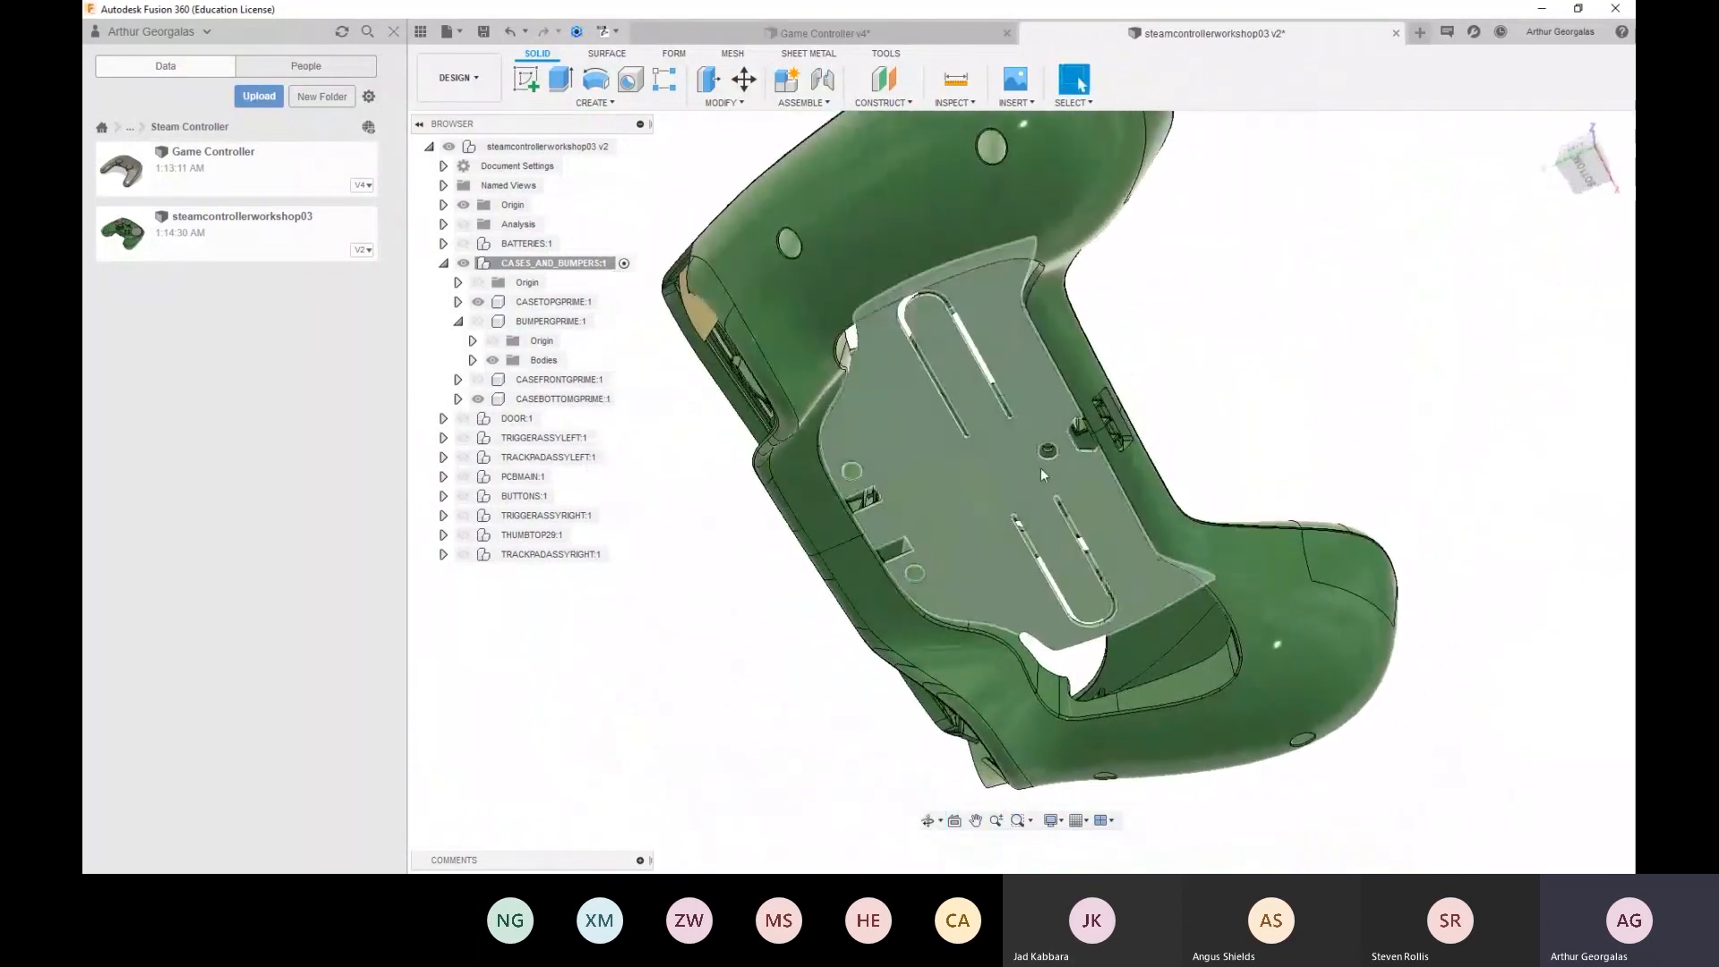
pyautogui.scroll(5, 1033, 462)
pyautogui.keyDown('shift'); pyautogui.moveTo(1078, 437); pyautogui.dragTo(1216, 465, button='middle'); pyautogui.keyUp('shift')
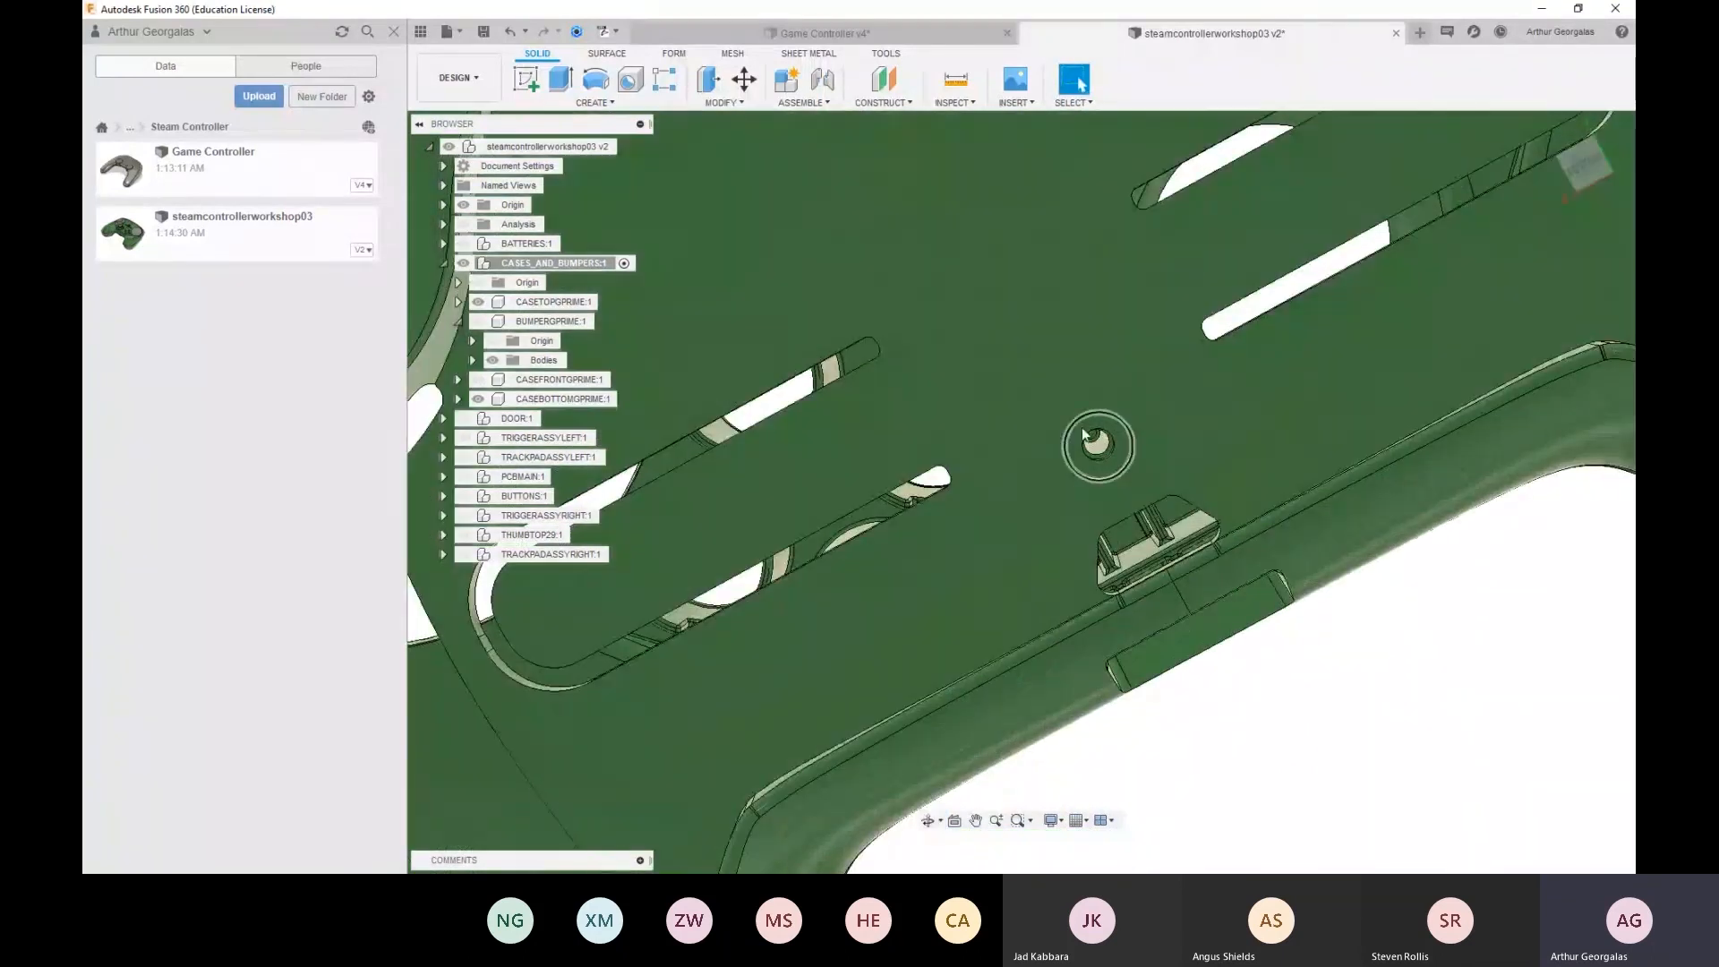
pyautogui.scroll(-8, 1130, 450)
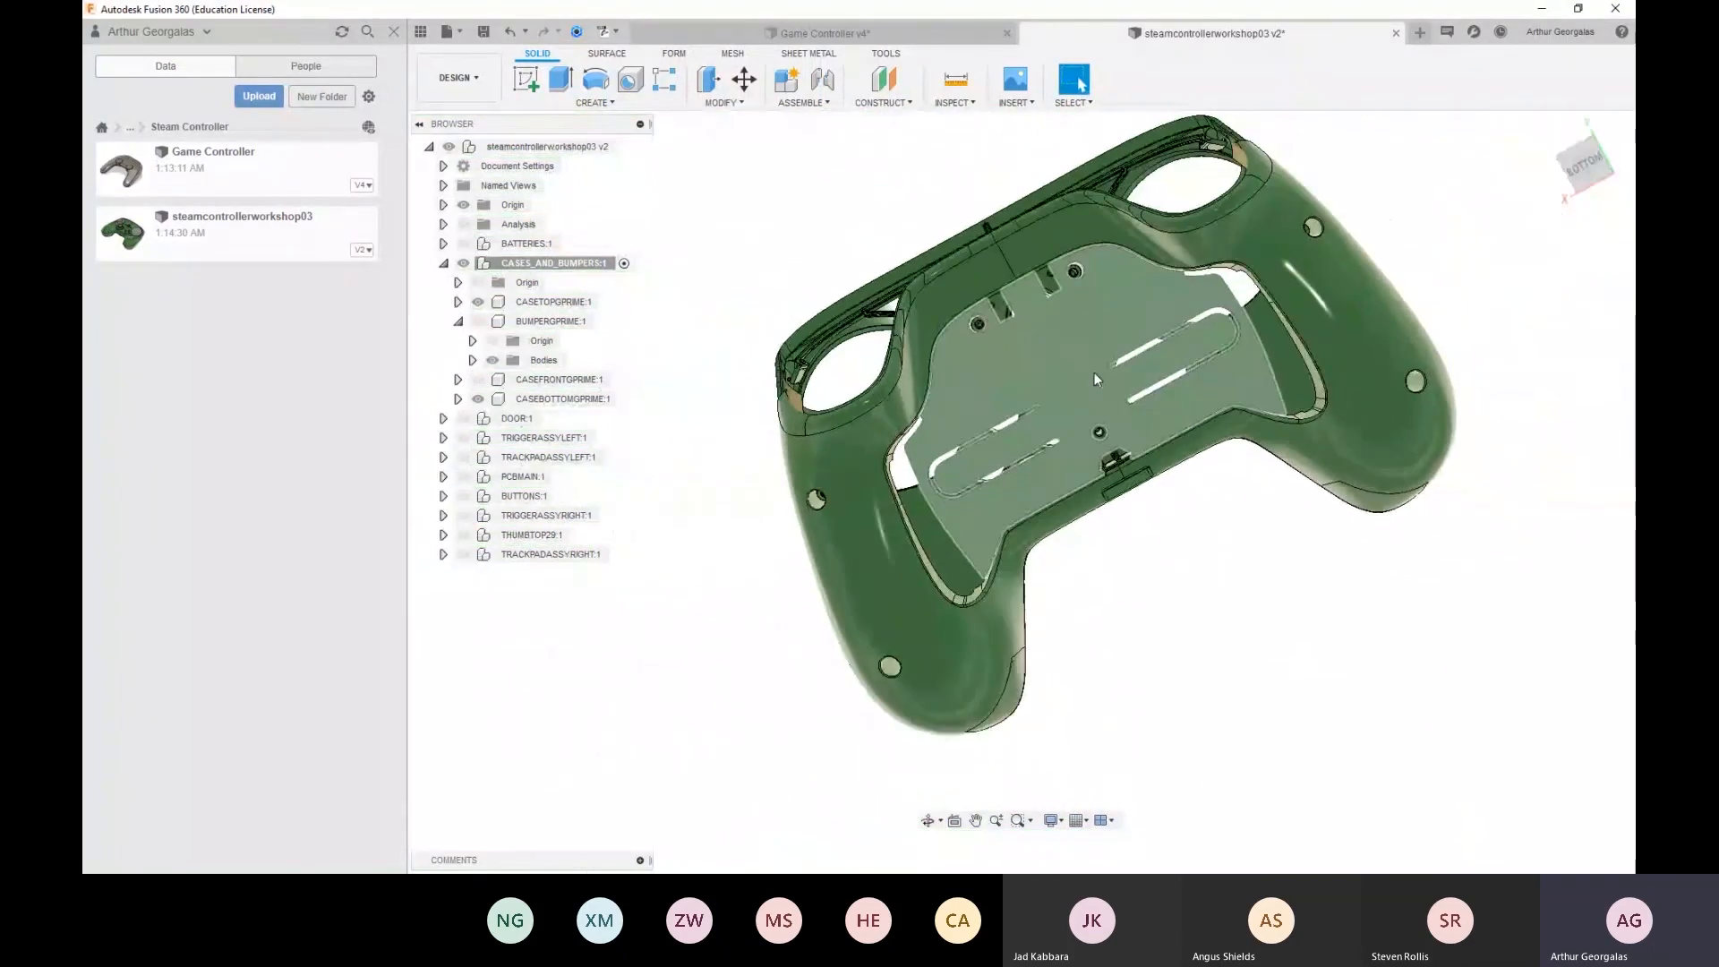
pyautogui.keyDown('shift'); pyautogui.moveTo(1094, 373); pyautogui.dragTo(1164, 464, button='middle'); pyautogui.keyUp('shift')
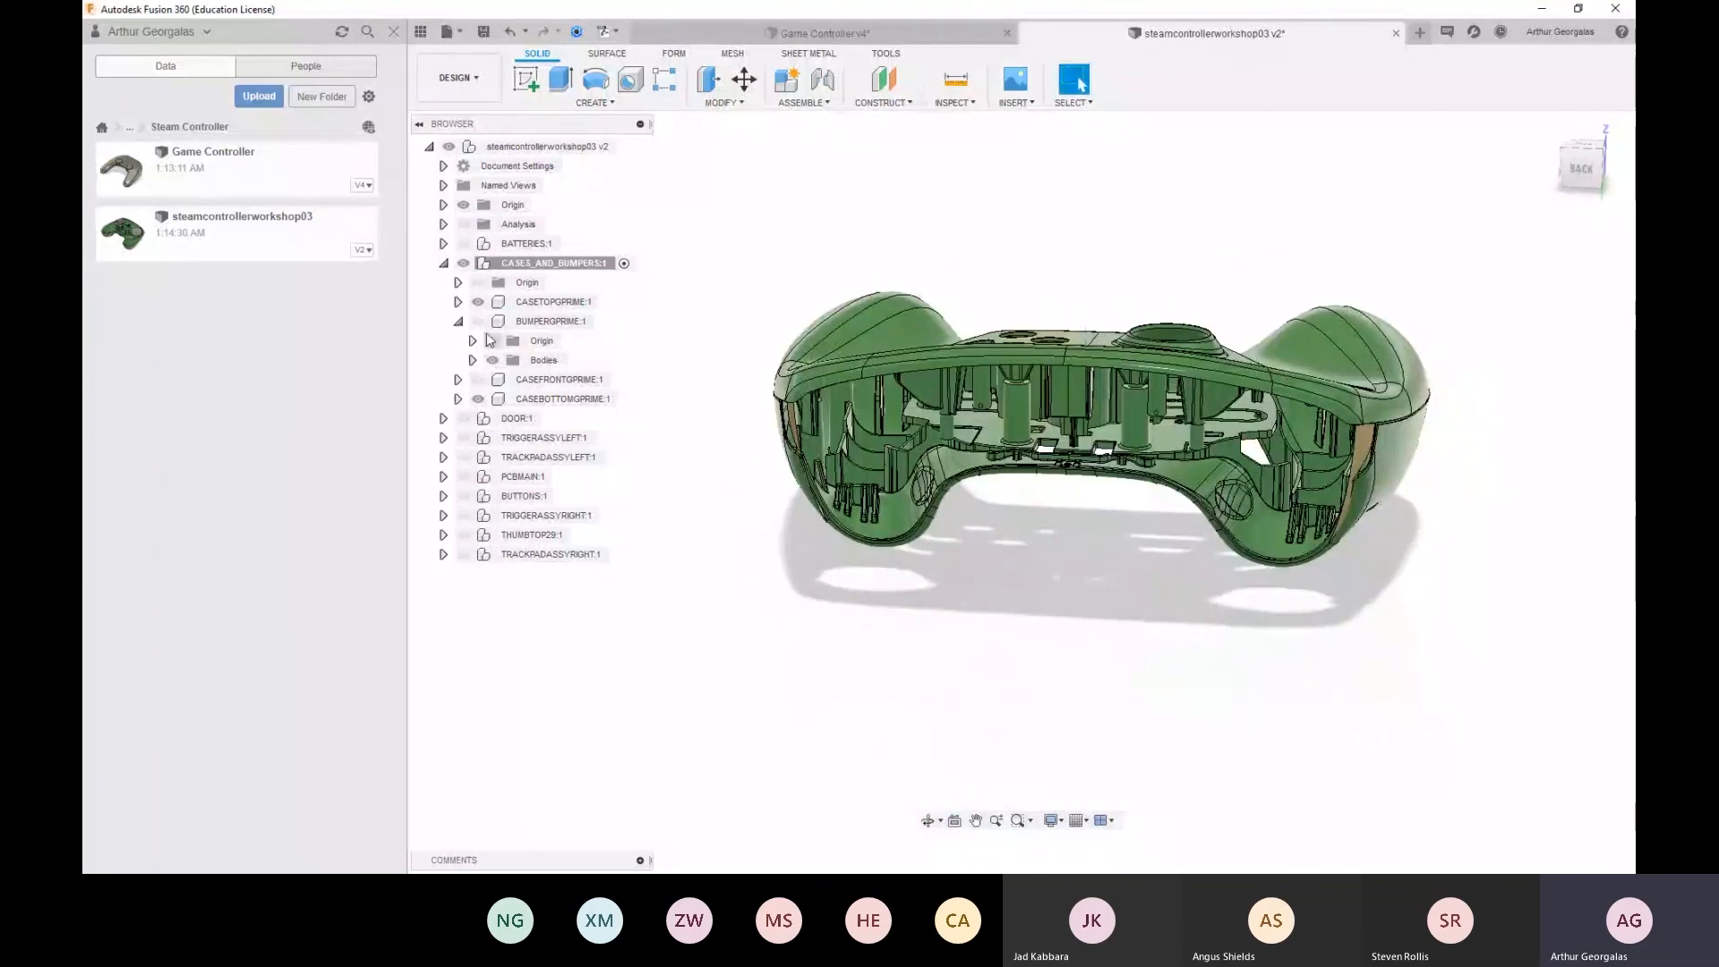
# Show the BUMPERGPRIME part and inspect the bumpers and case shells from the left, front, back and above
pyautogui.click(479, 323)
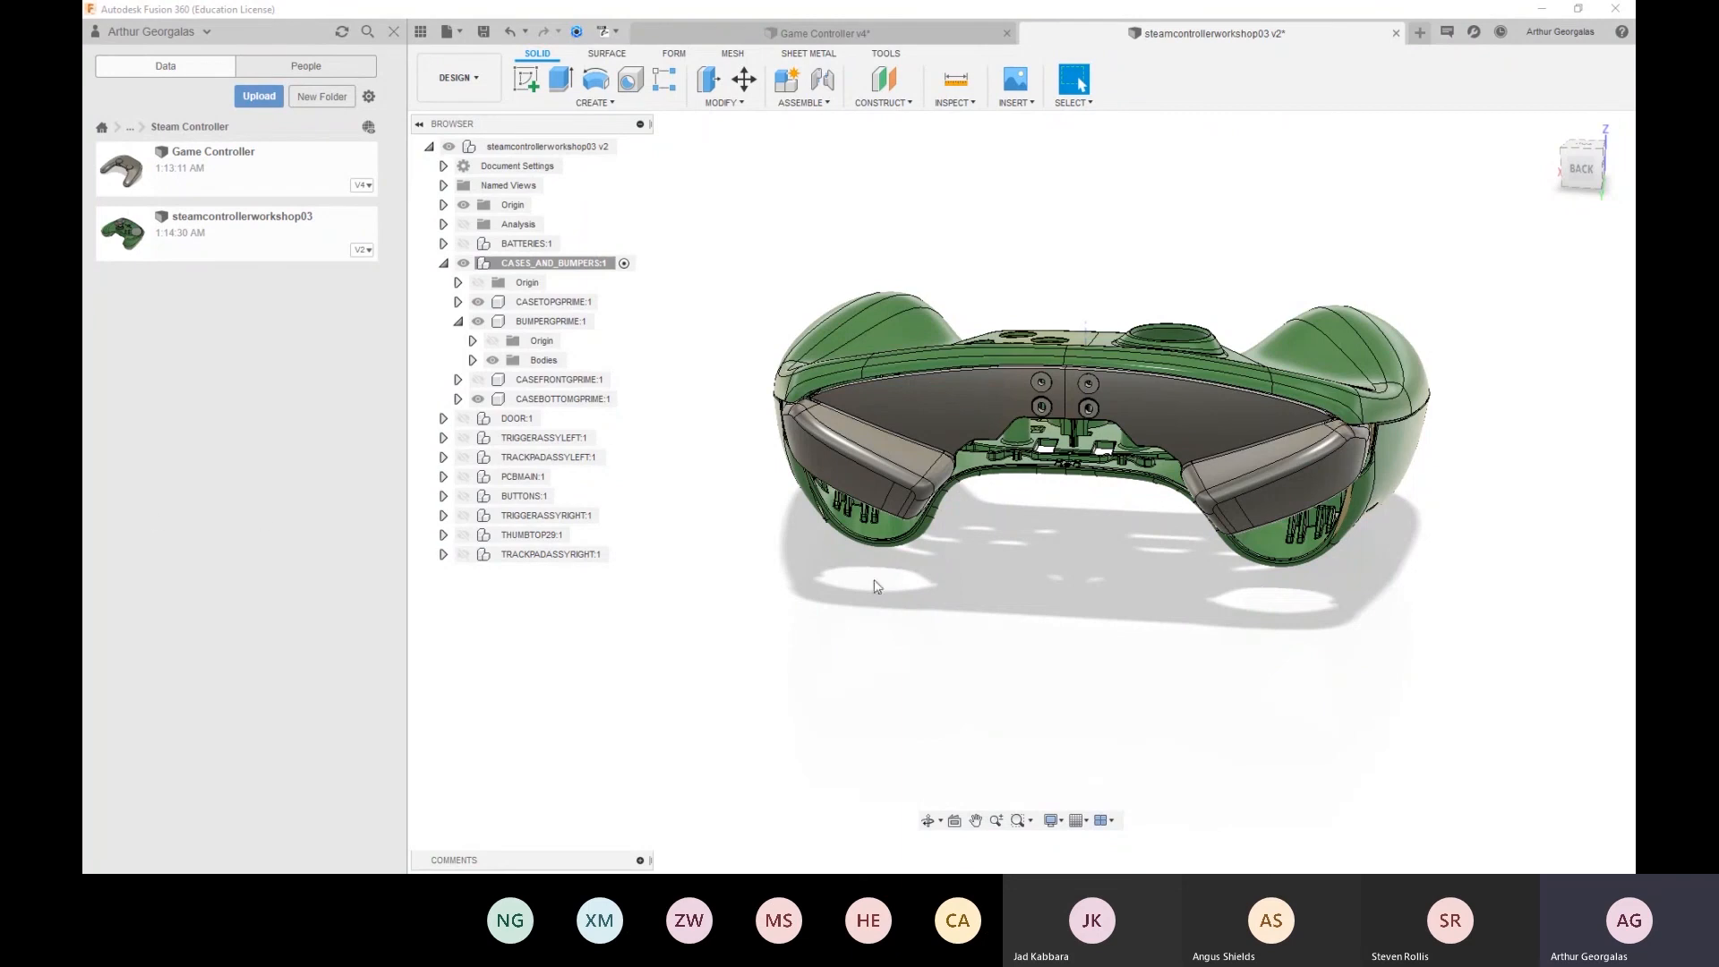
pyautogui.scroll(-2, 943, 634)
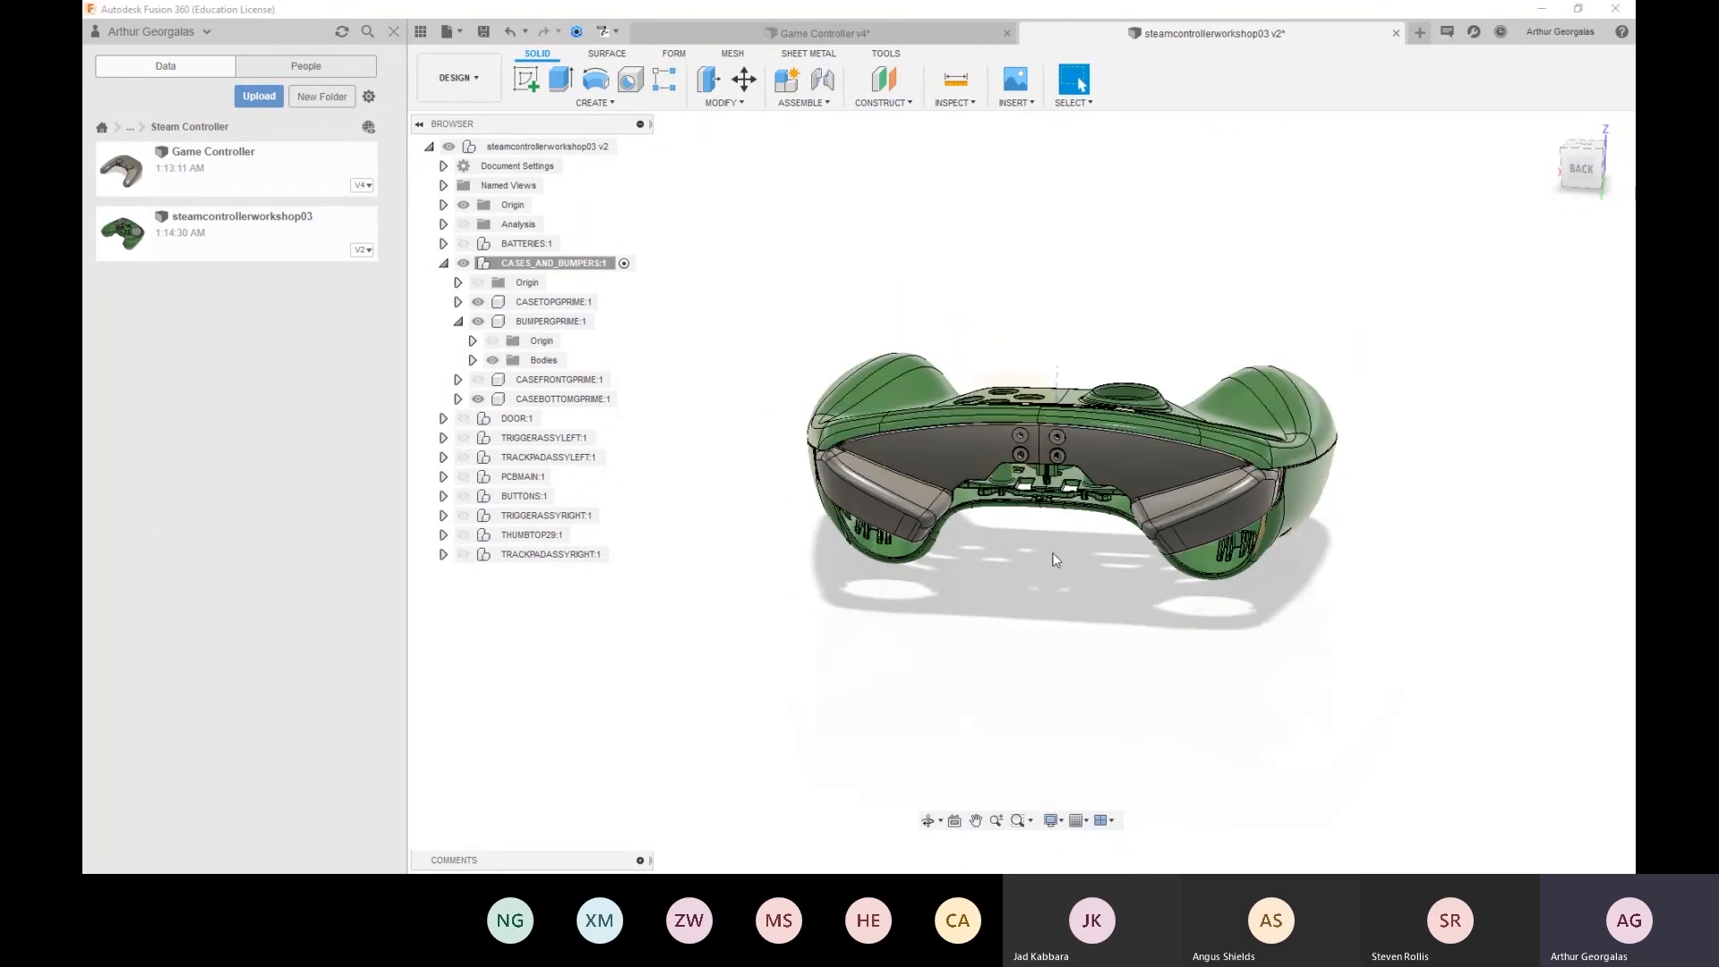
pyautogui.click(1605, 172)
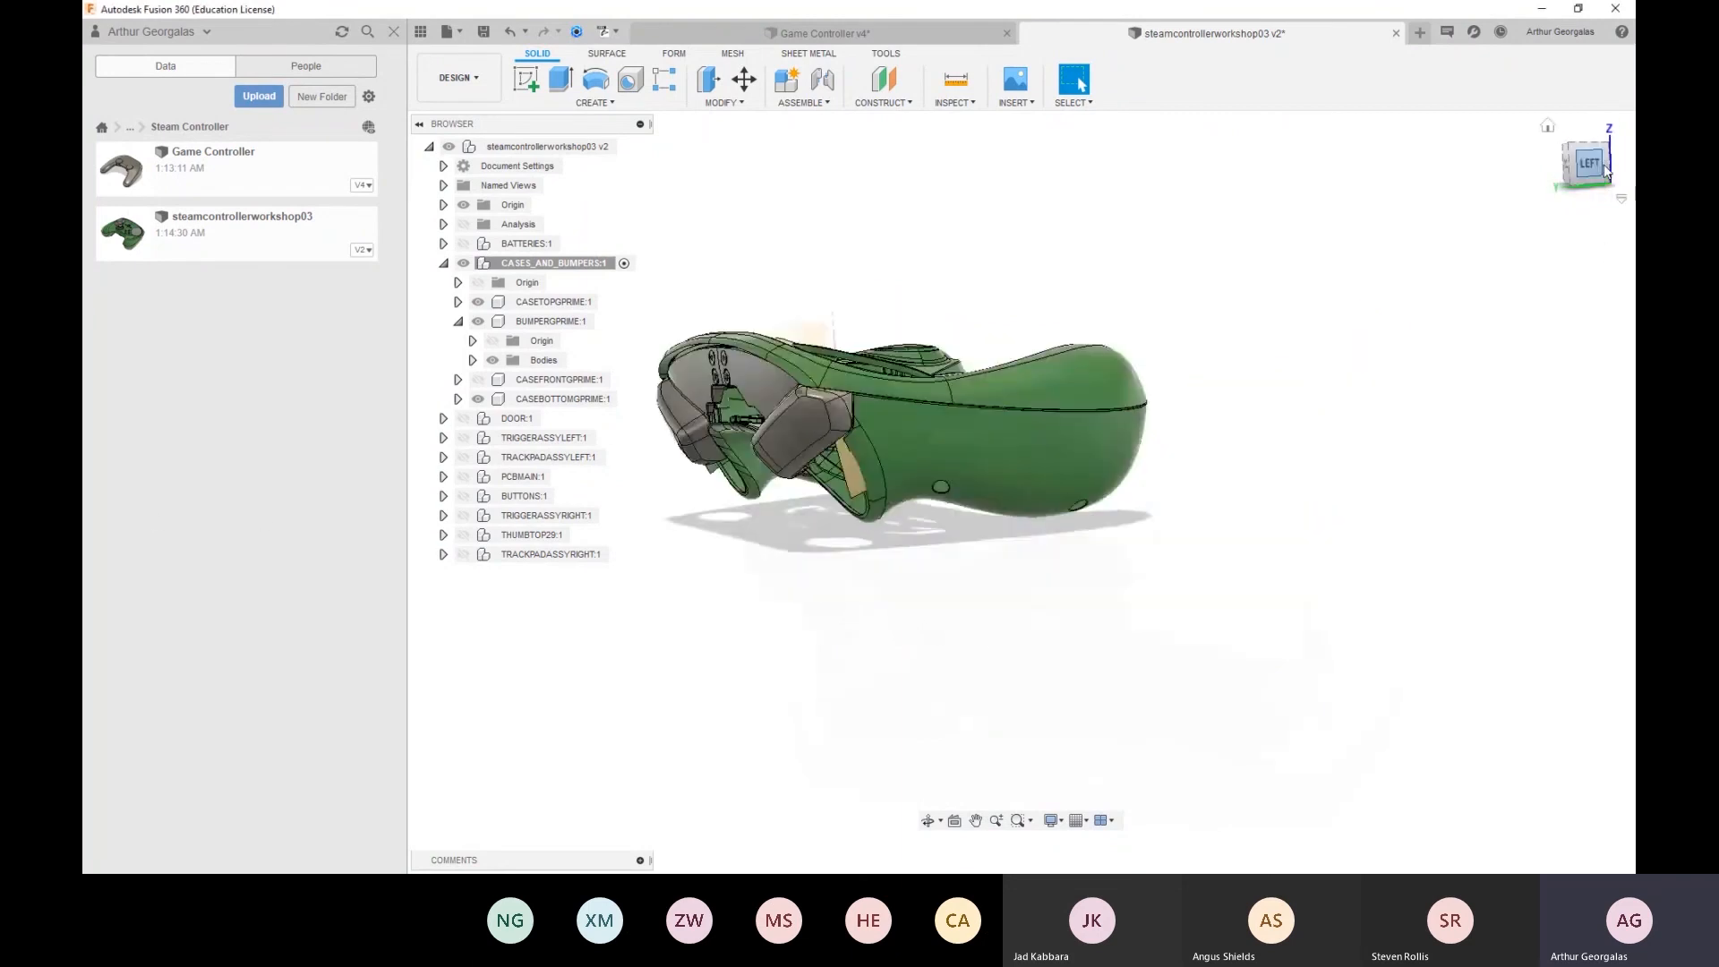
pyautogui.scroll(2, 705, 352)
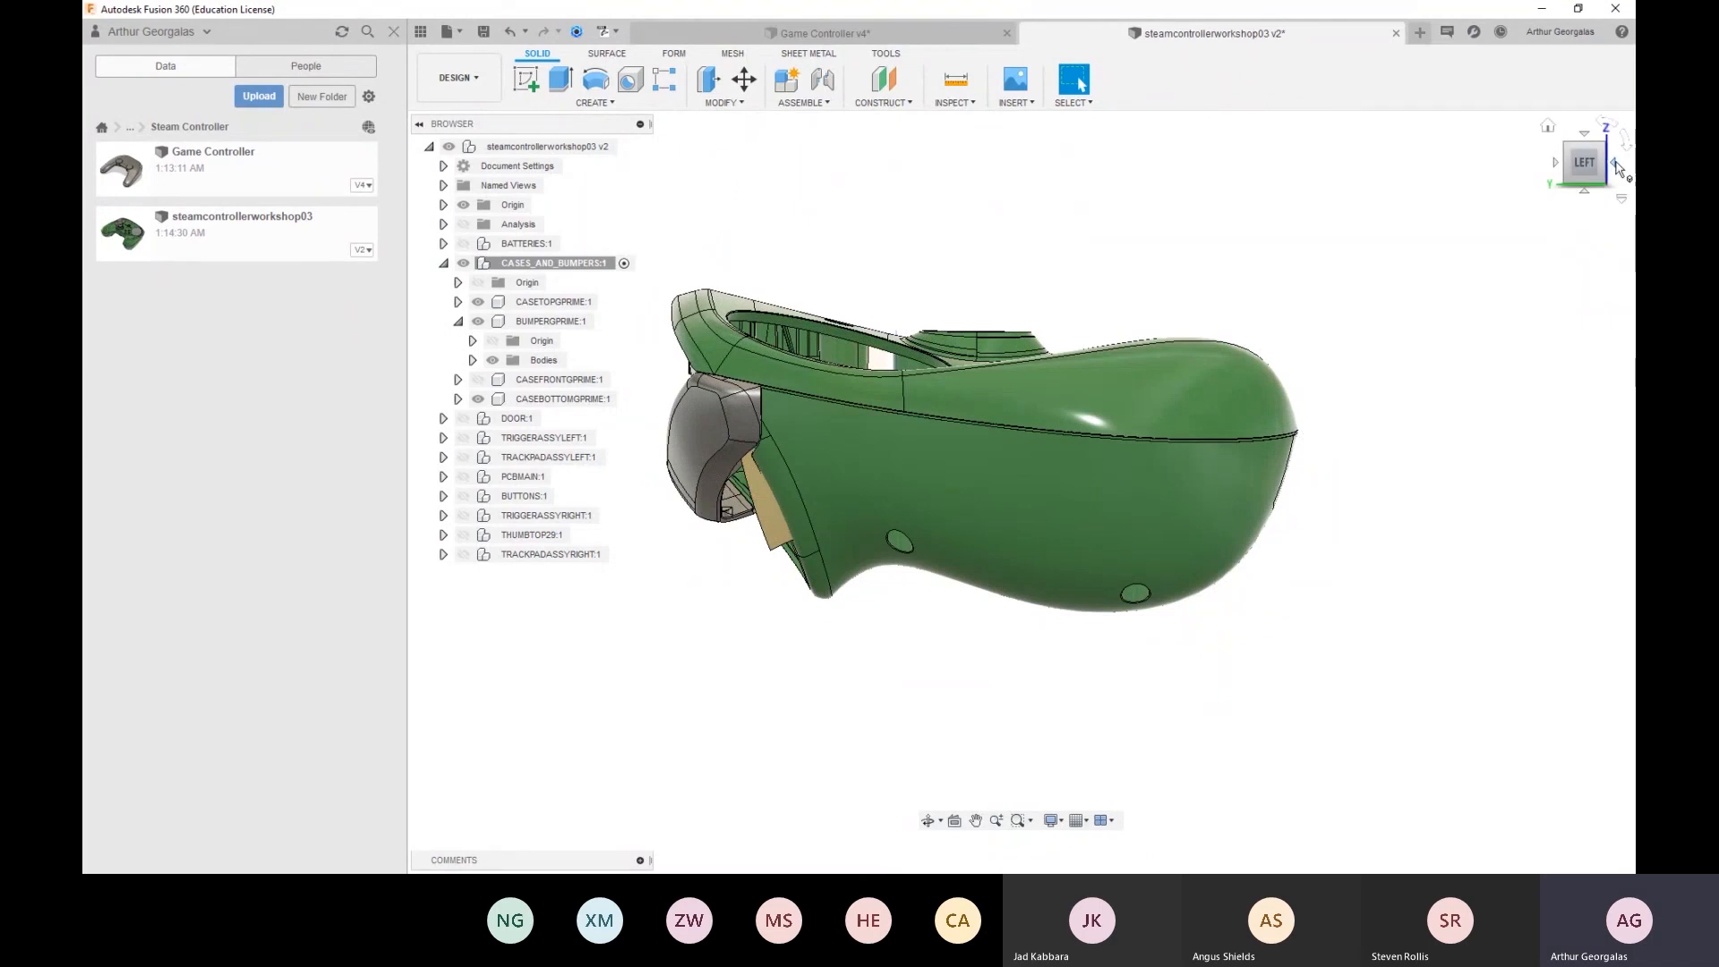
pyautogui.click(1617, 167)
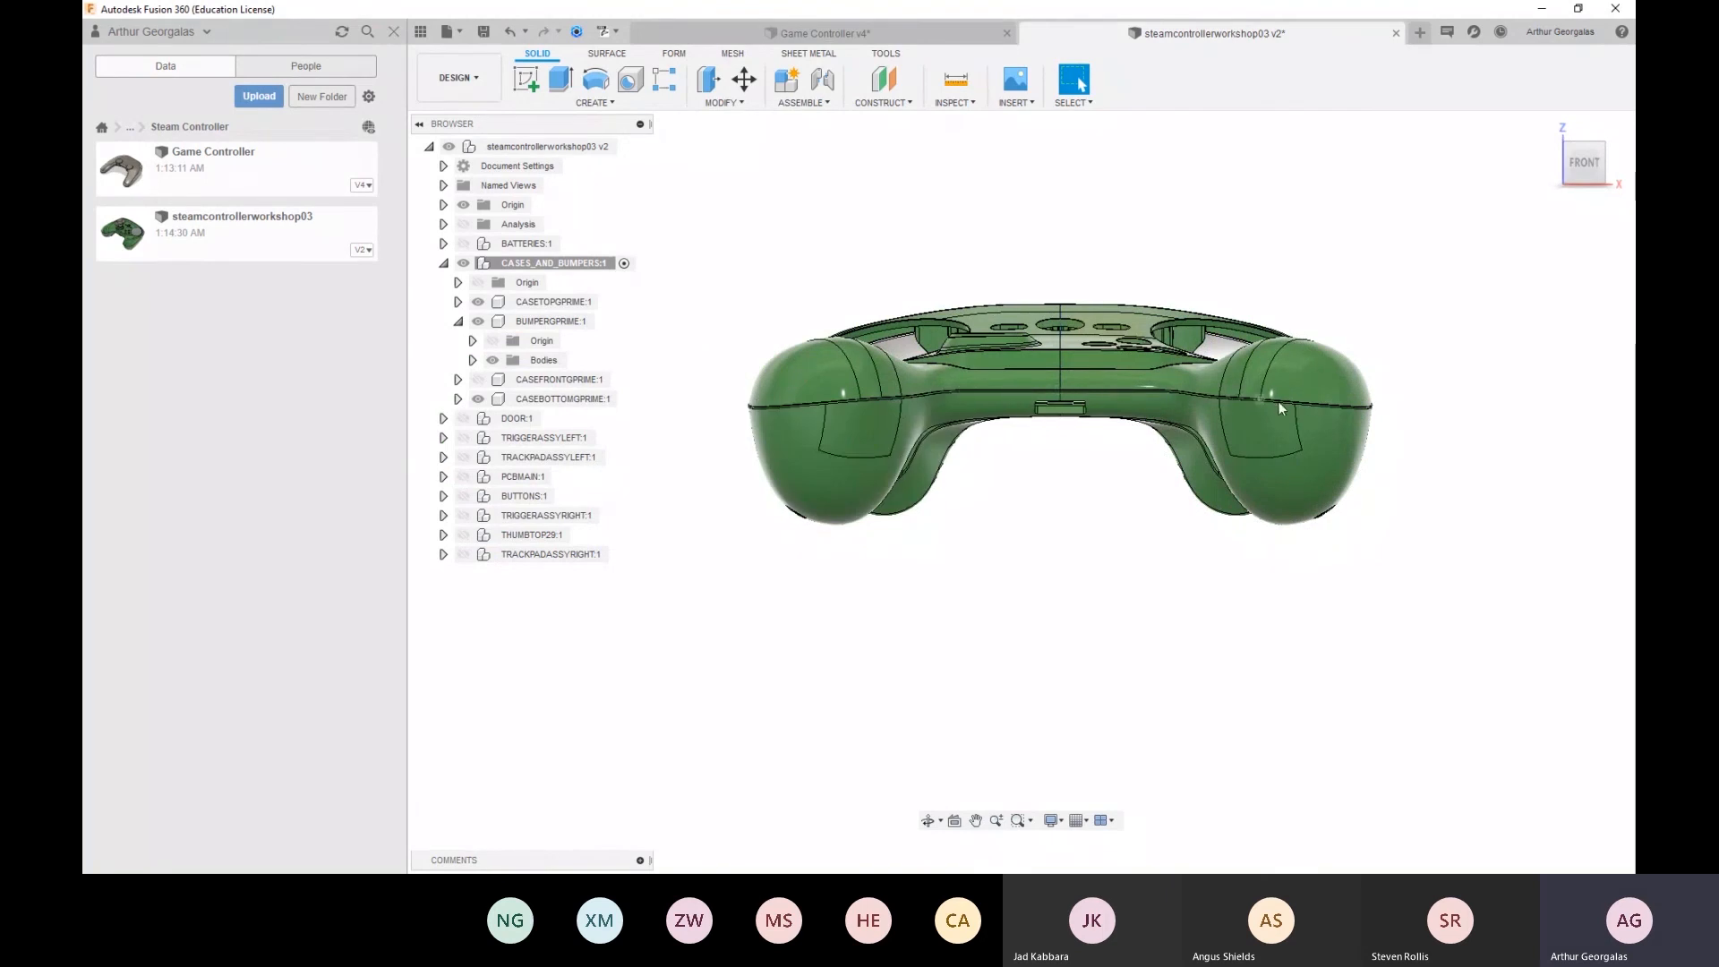
pyautogui.keyDown('shift'); pyautogui.moveTo(1437, 408); pyautogui.dragTo(851, 387, button='middle'); pyautogui.keyUp('shift')
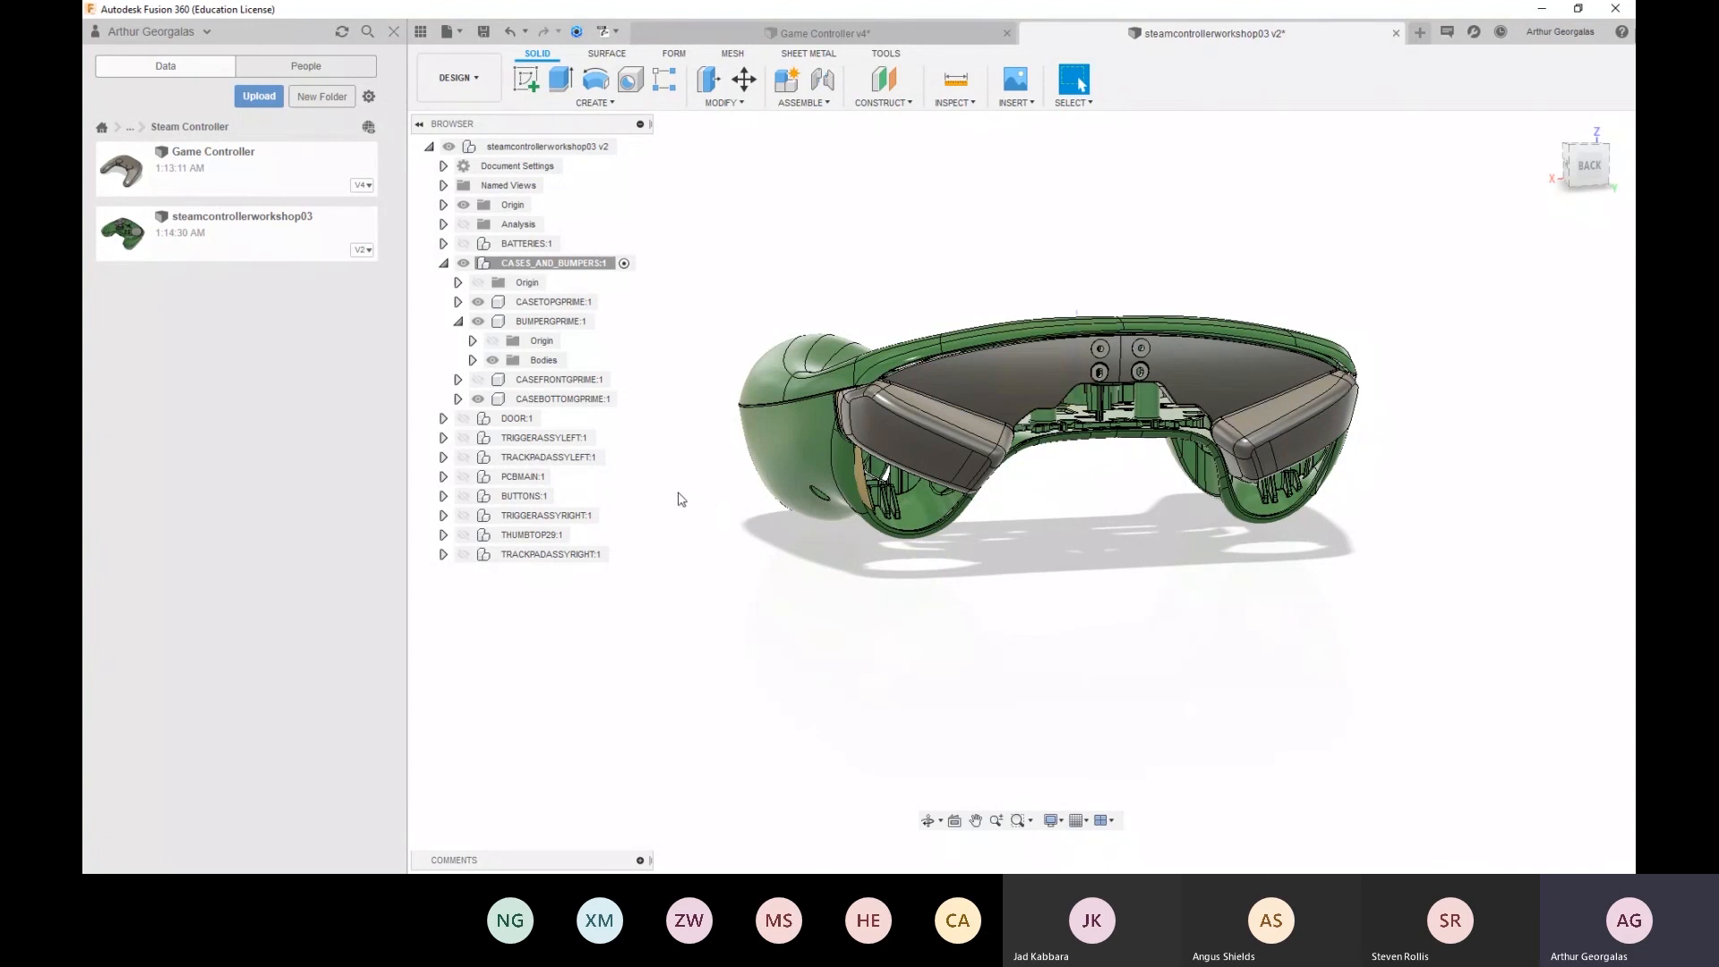
pyautogui.keyDown('shift'); pyautogui.moveTo(716, 542); pyautogui.dragTo(856, 540, button='middle'); pyautogui.keyUp('shift')
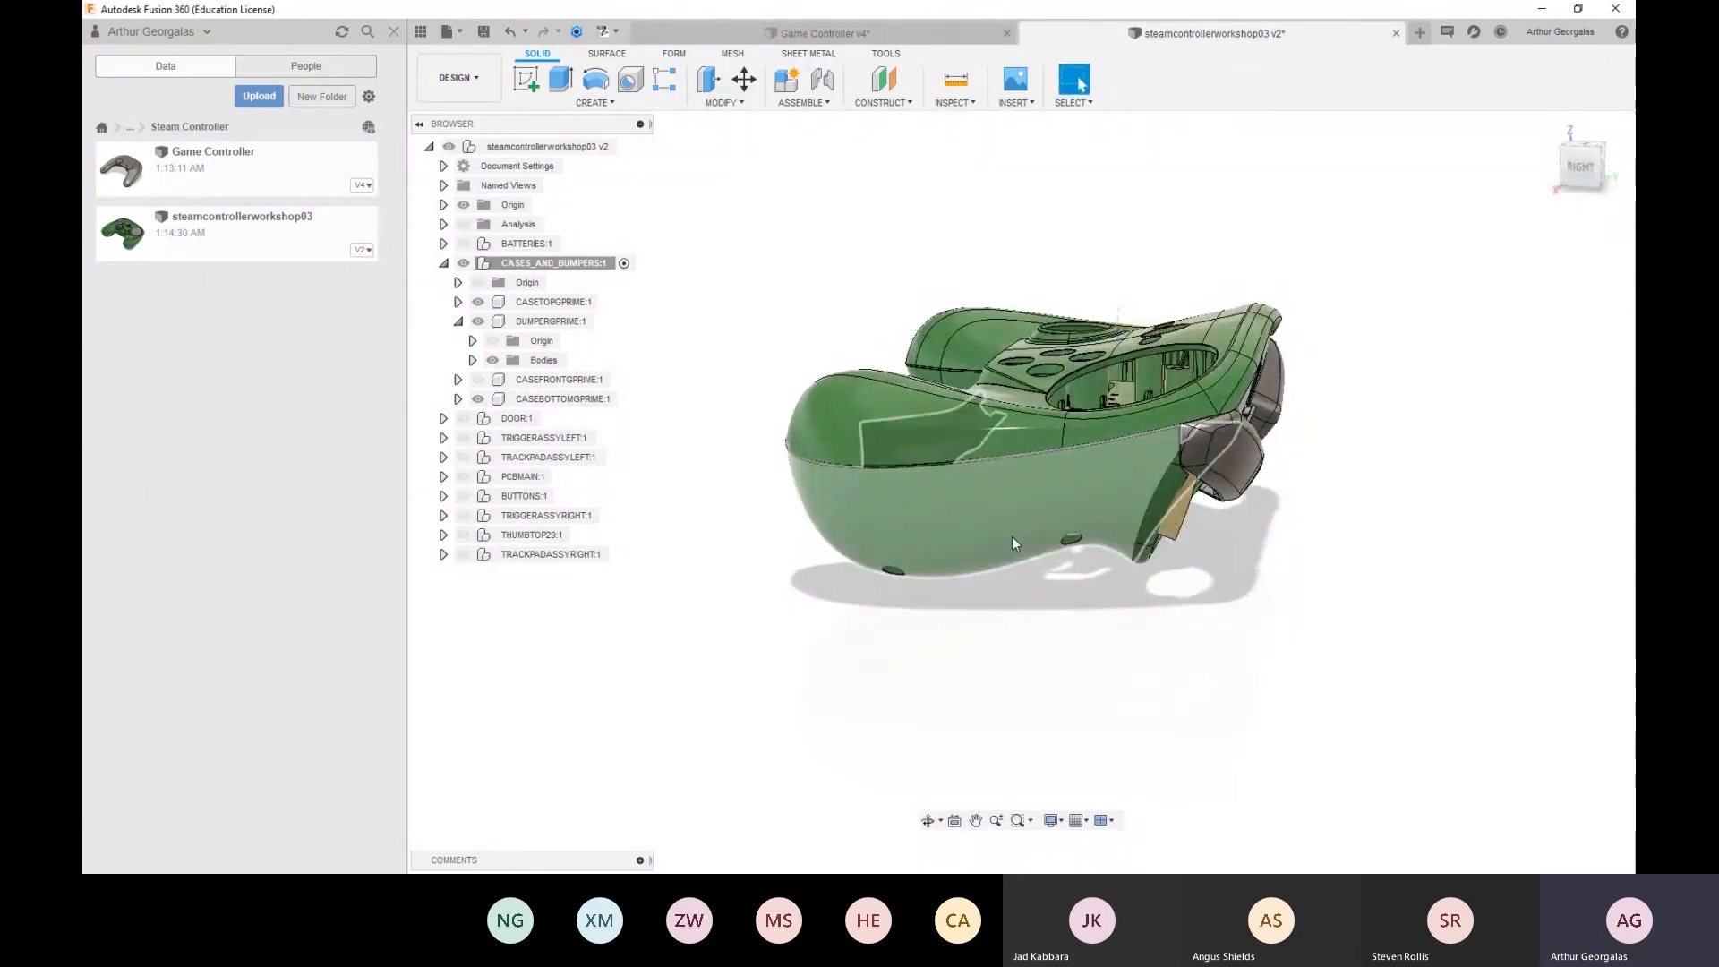
pyautogui.keyDown('shift'); pyautogui.moveTo(781, 582); pyautogui.dragTo(1015, 613, button='middle'); pyautogui.keyUp('shift')
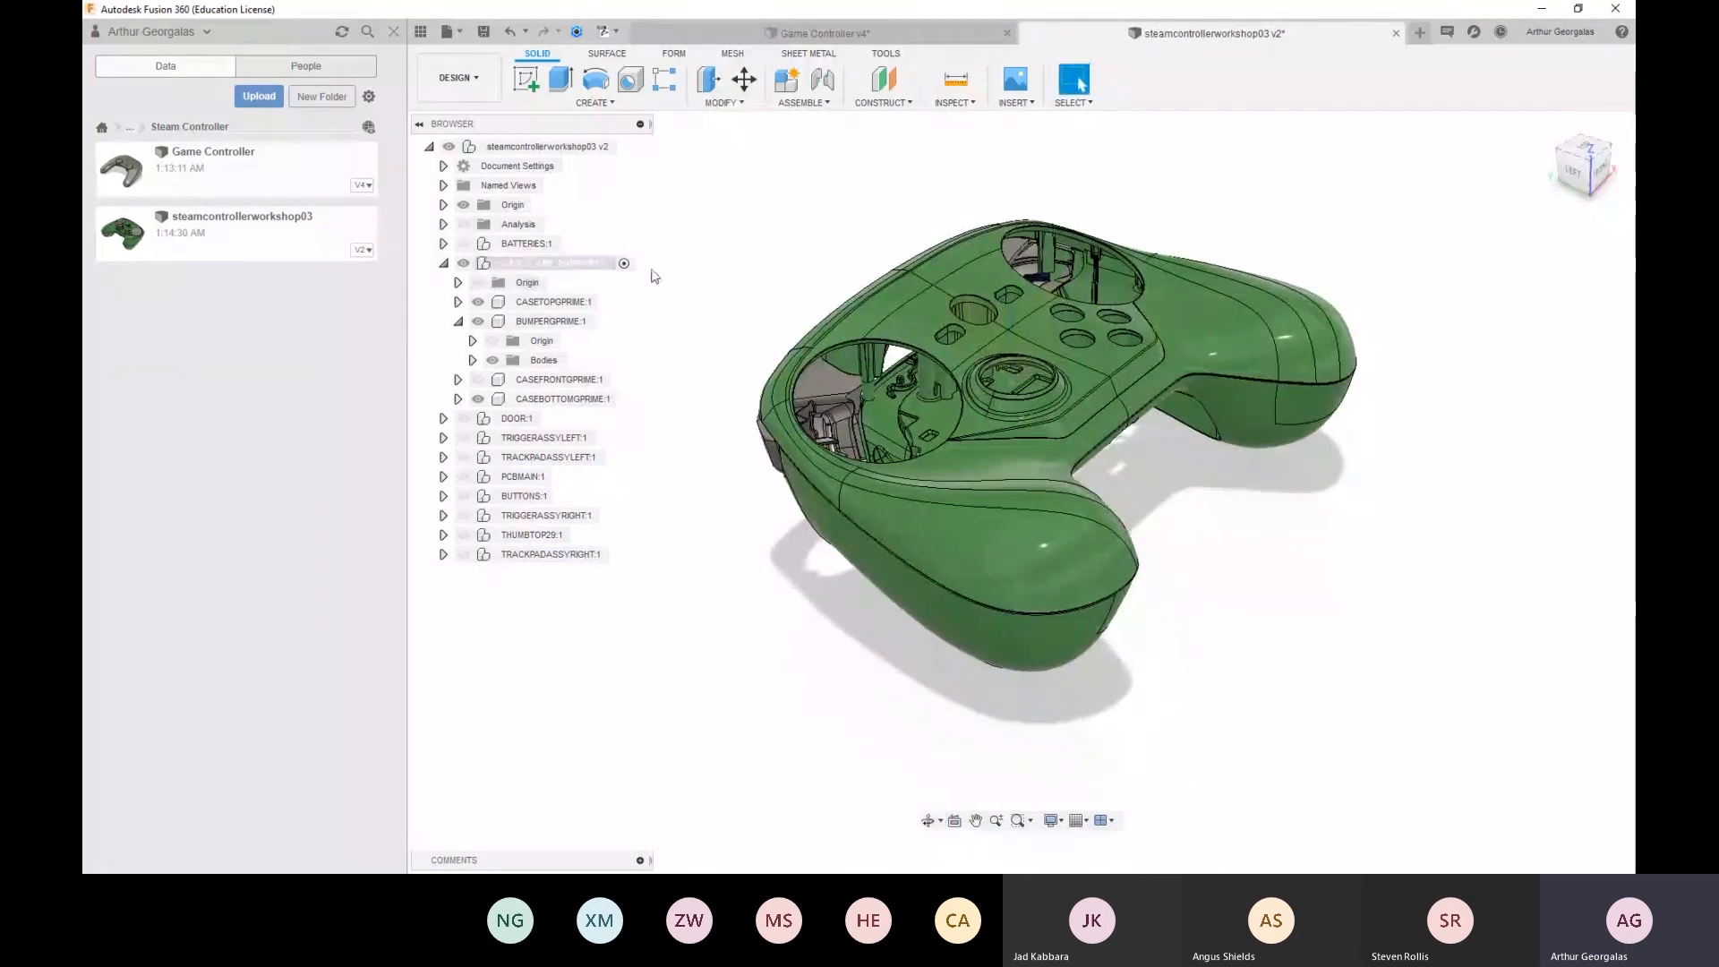
pyautogui.keyDown('shift'); pyautogui.moveTo(965, 573); pyautogui.dragTo(818, 455, button='middle'); pyautogui.keyUp('shift')
pyautogui.scroll(2, 809, 338)
pyautogui.keyDown('shift'); pyautogui.moveTo(809, 341); pyautogui.dragTo(964, 309, button='middle'); pyautogui.keyUp('shift')
pyautogui.scroll(-2, 963, 304)
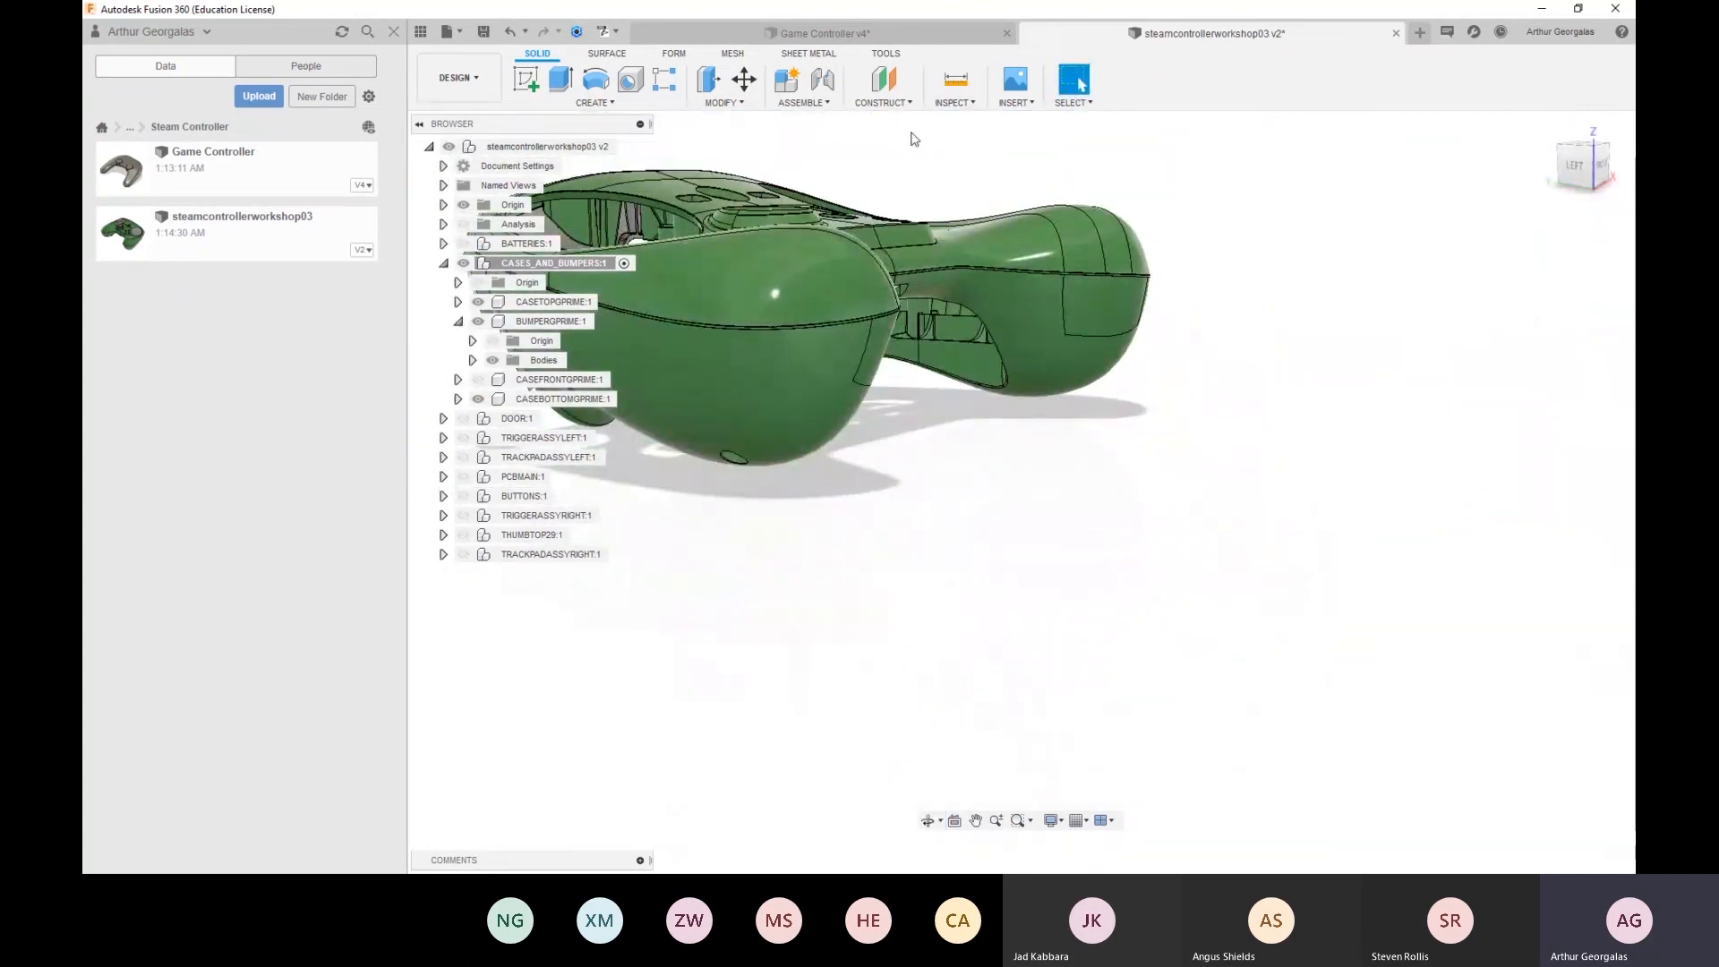
# Turn on the saved Section1 analysis to examine the case walls and internal posts in section, and hide it again
pyautogui.click(952, 103)
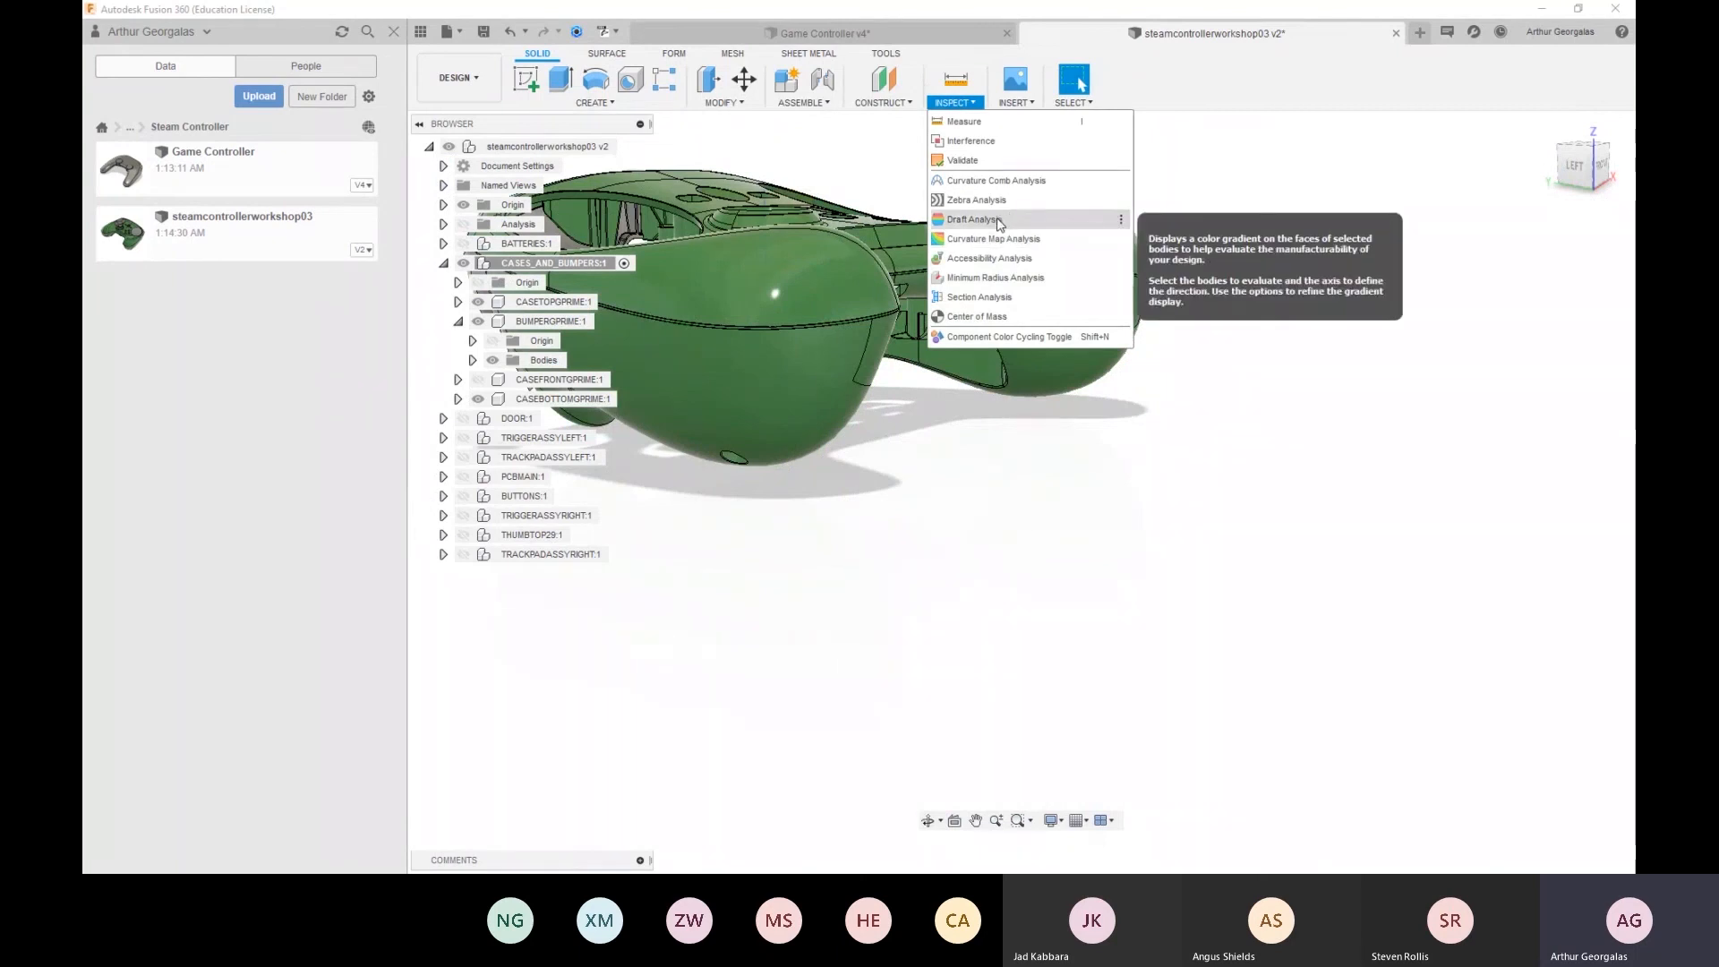
pyautogui.click(445, 225)
pyautogui.click(463, 224)
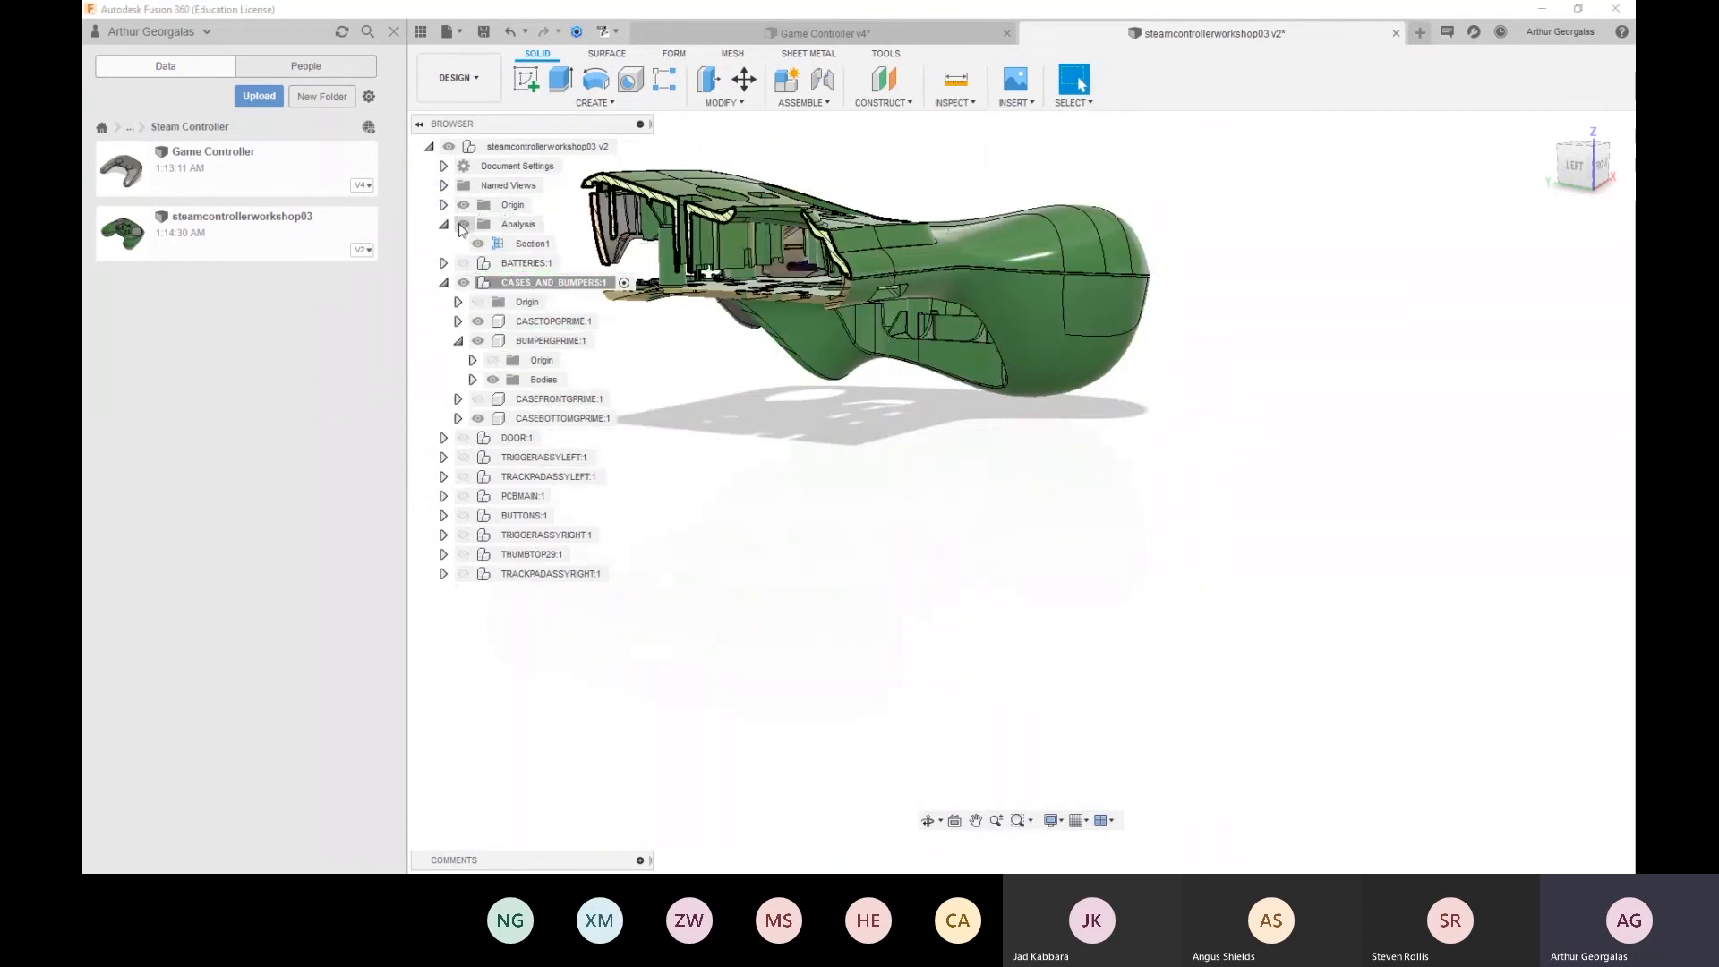
pyautogui.moveTo(878, 322); pyautogui.dragTo(951, 306, button='middle')
pyautogui.scroll(10, 1036, 439)
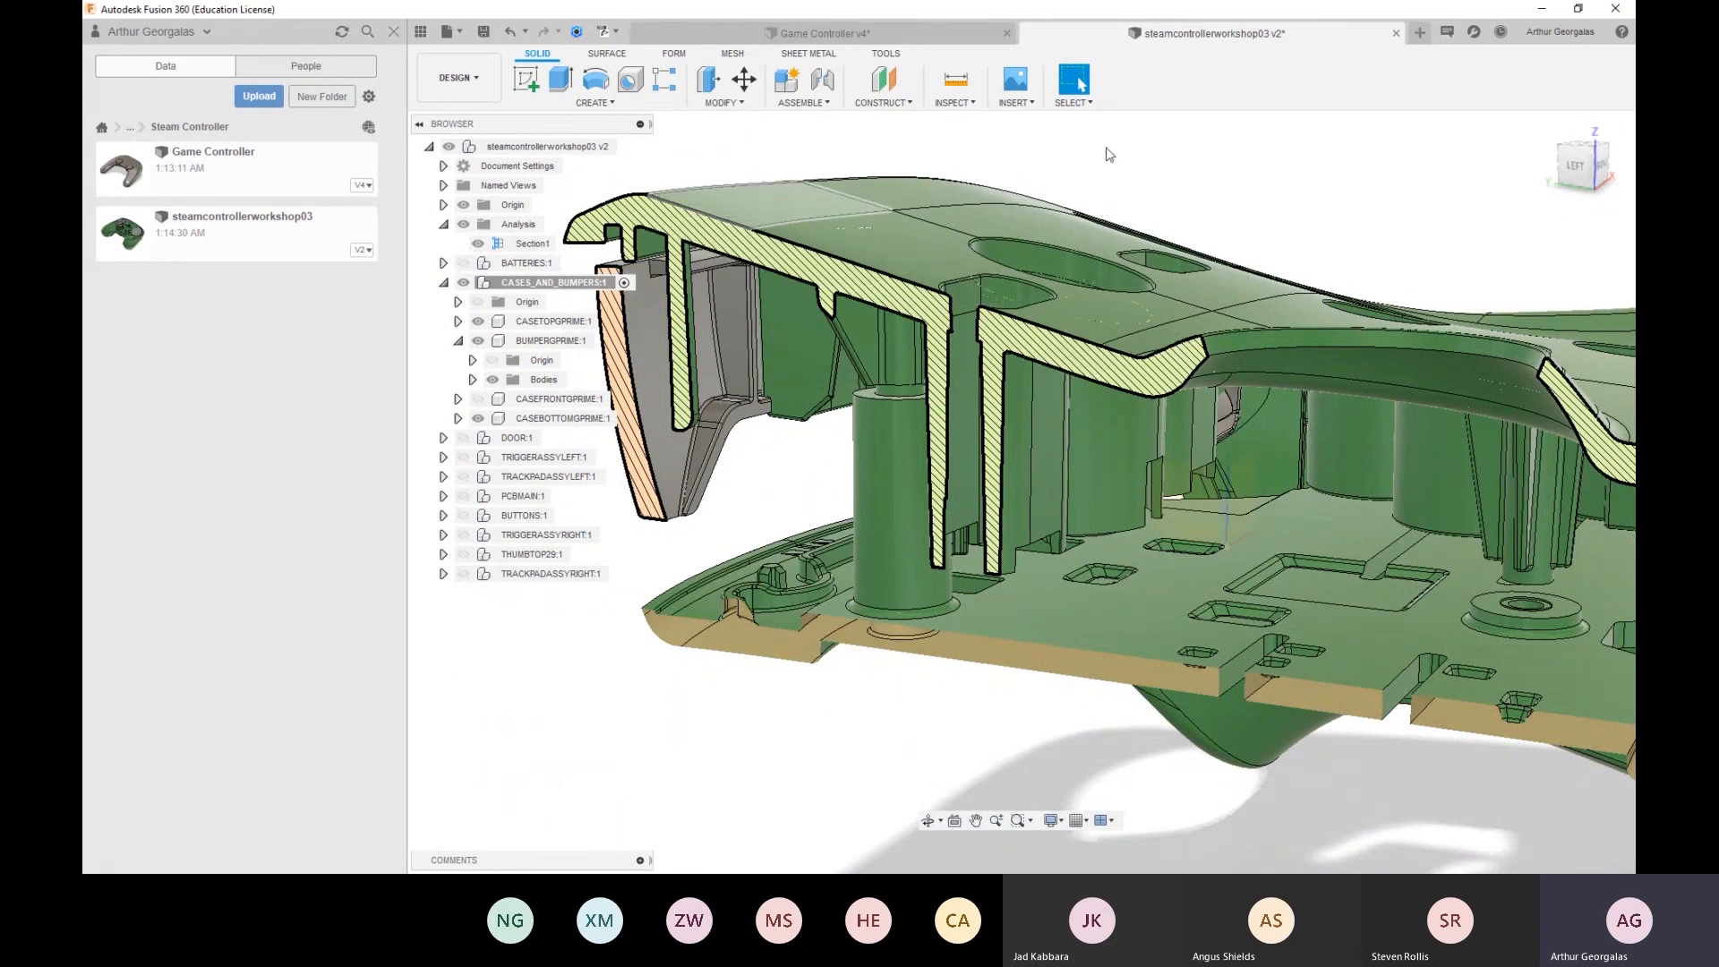
pyautogui.scroll(-2, 1012, 130)
pyautogui.click(477, 244)
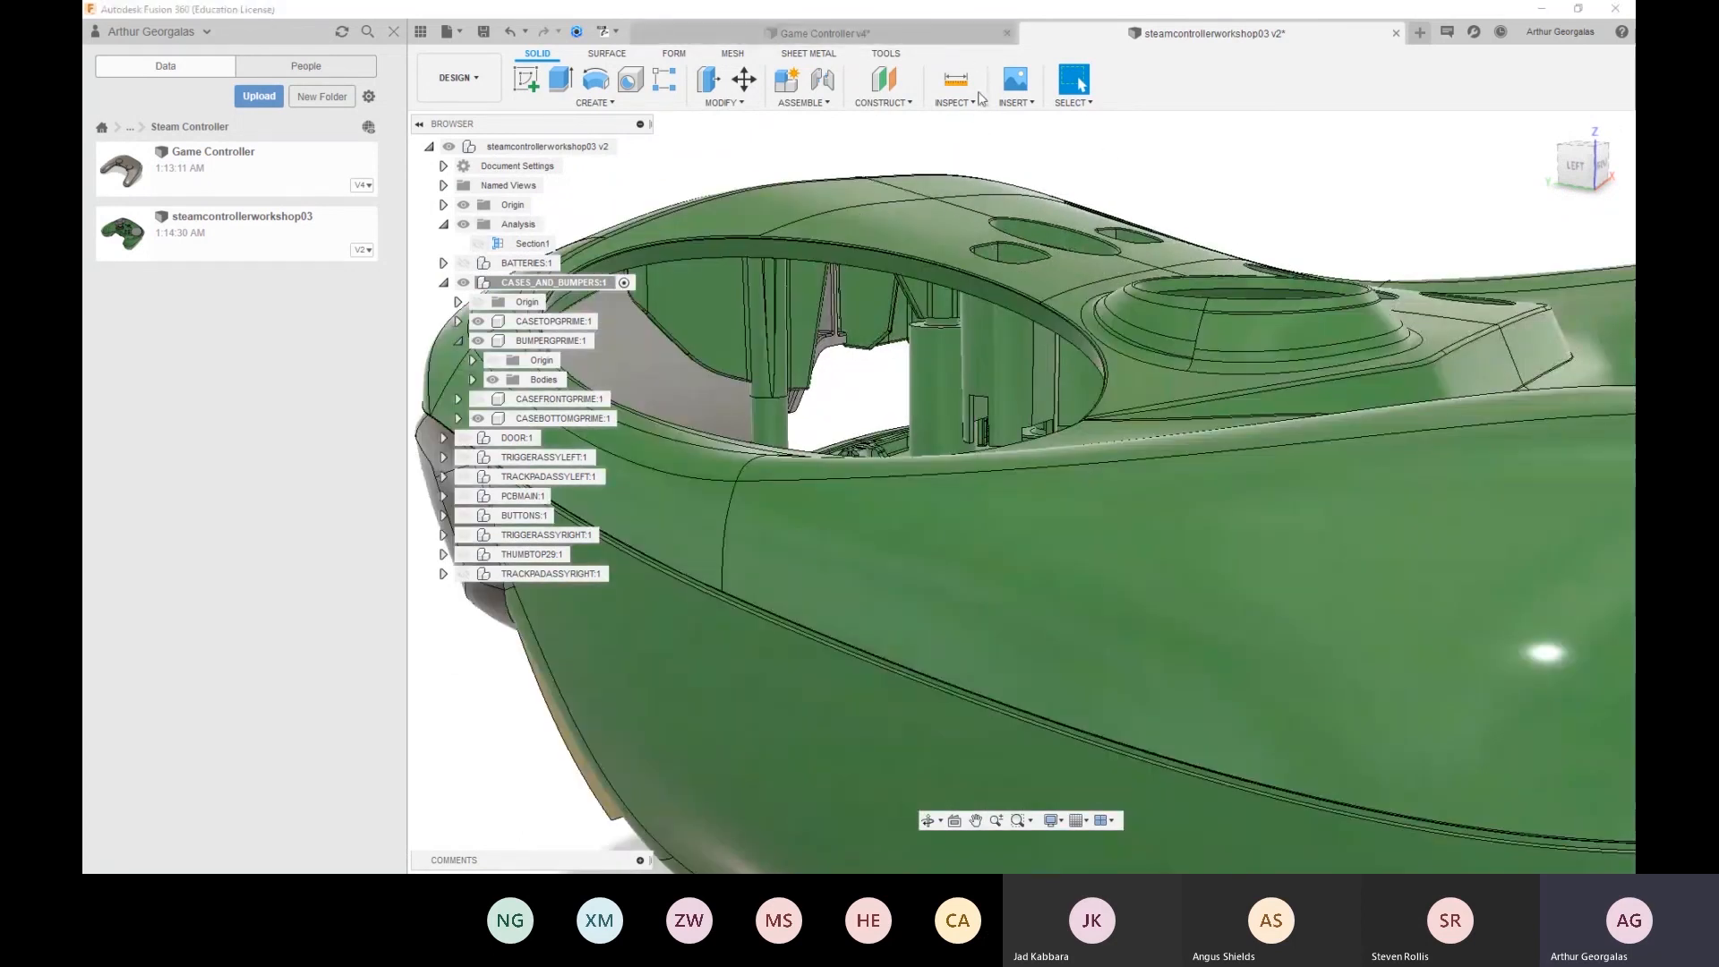
# Start a Curvature Map Analysis on the CASETOPGPRIME body and inspect its Gaussian color map from several sides
pyautogui.click(965, 107)
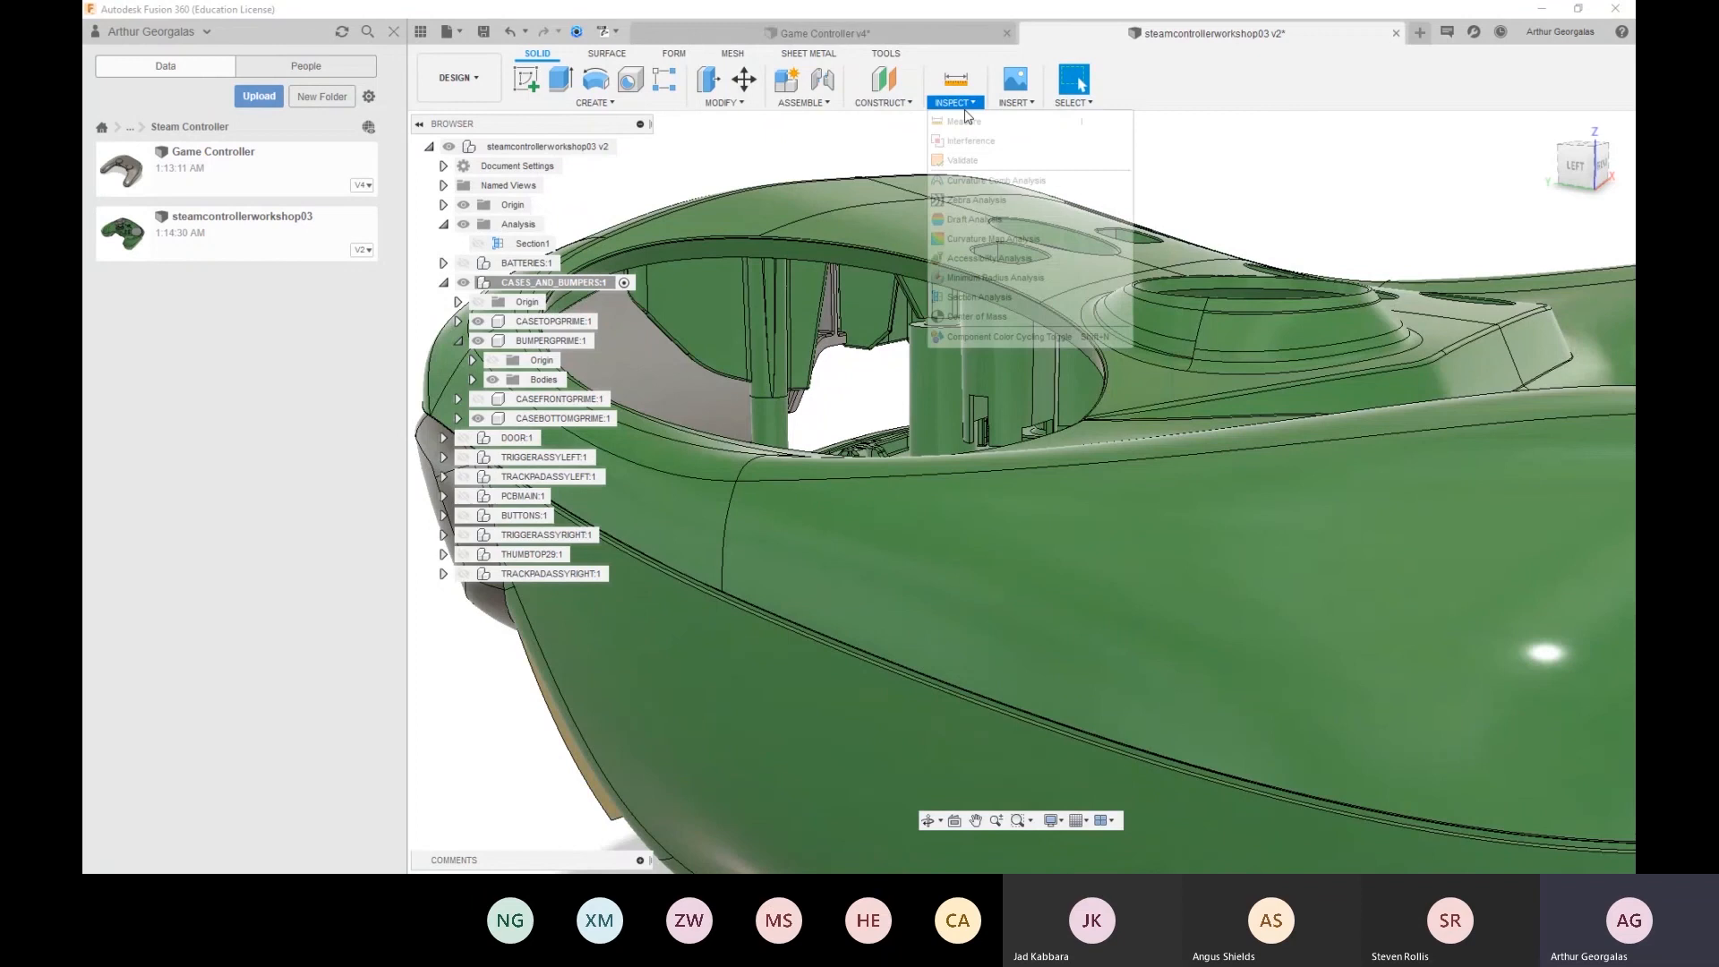
pyautogui.click(985, 238)
pyautogui.scroll(-3, 1145, 333)
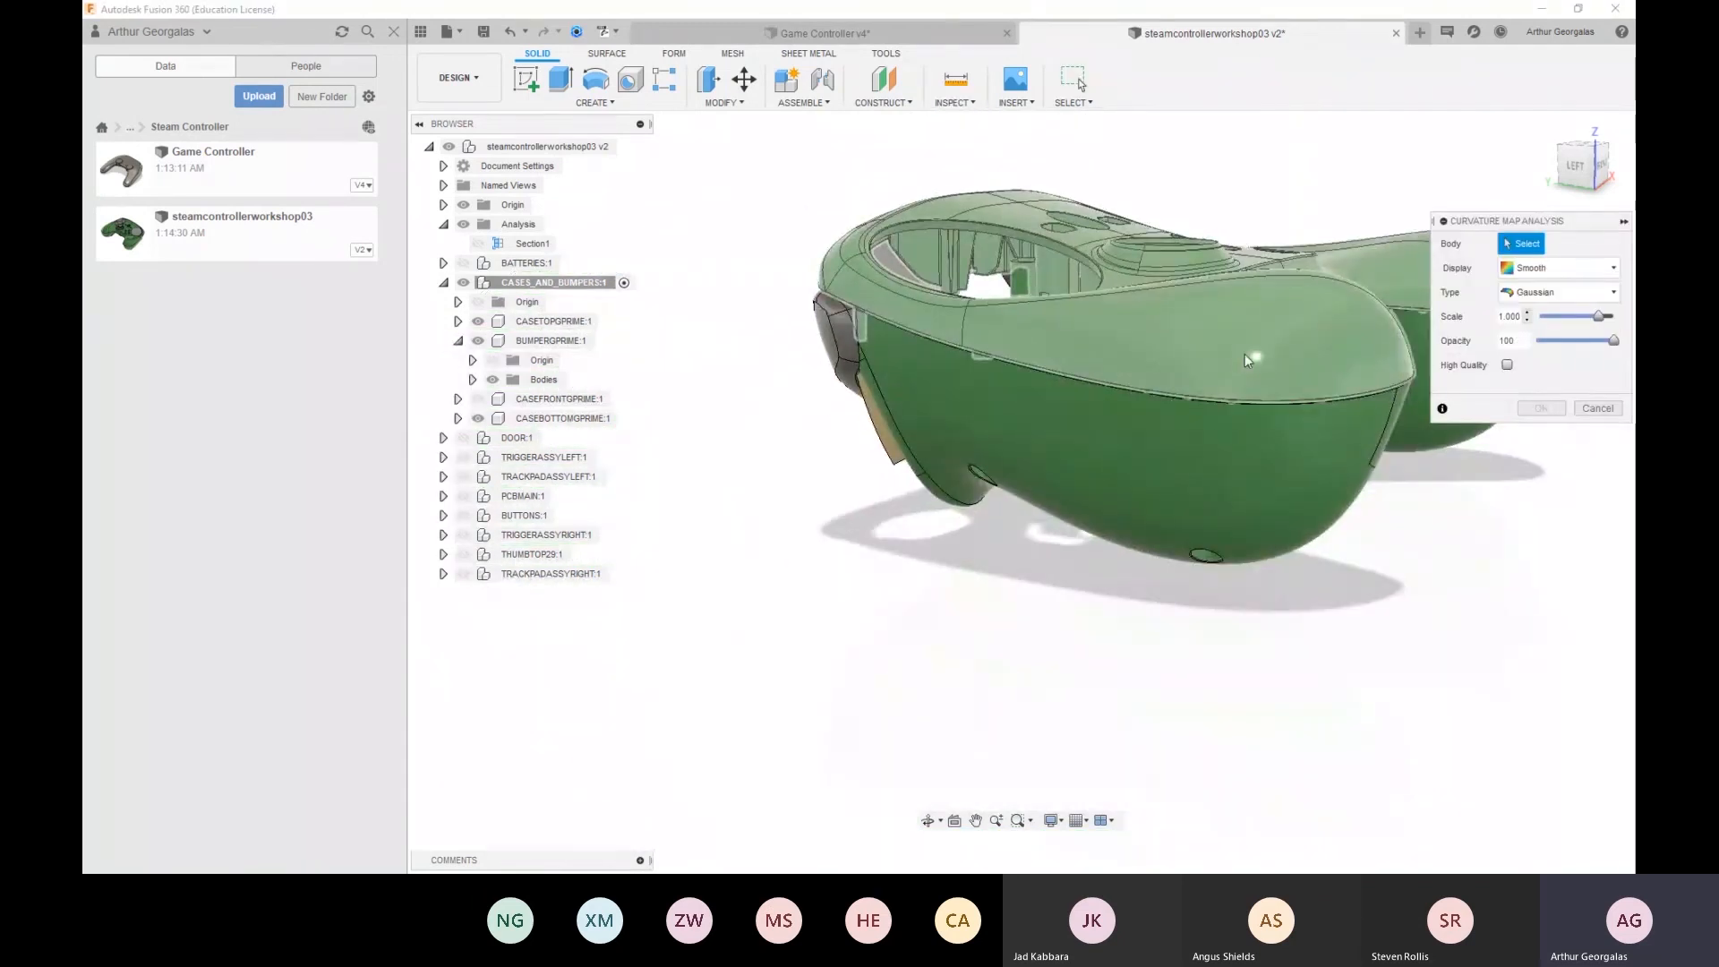
pyautogui.click(1149, 497)
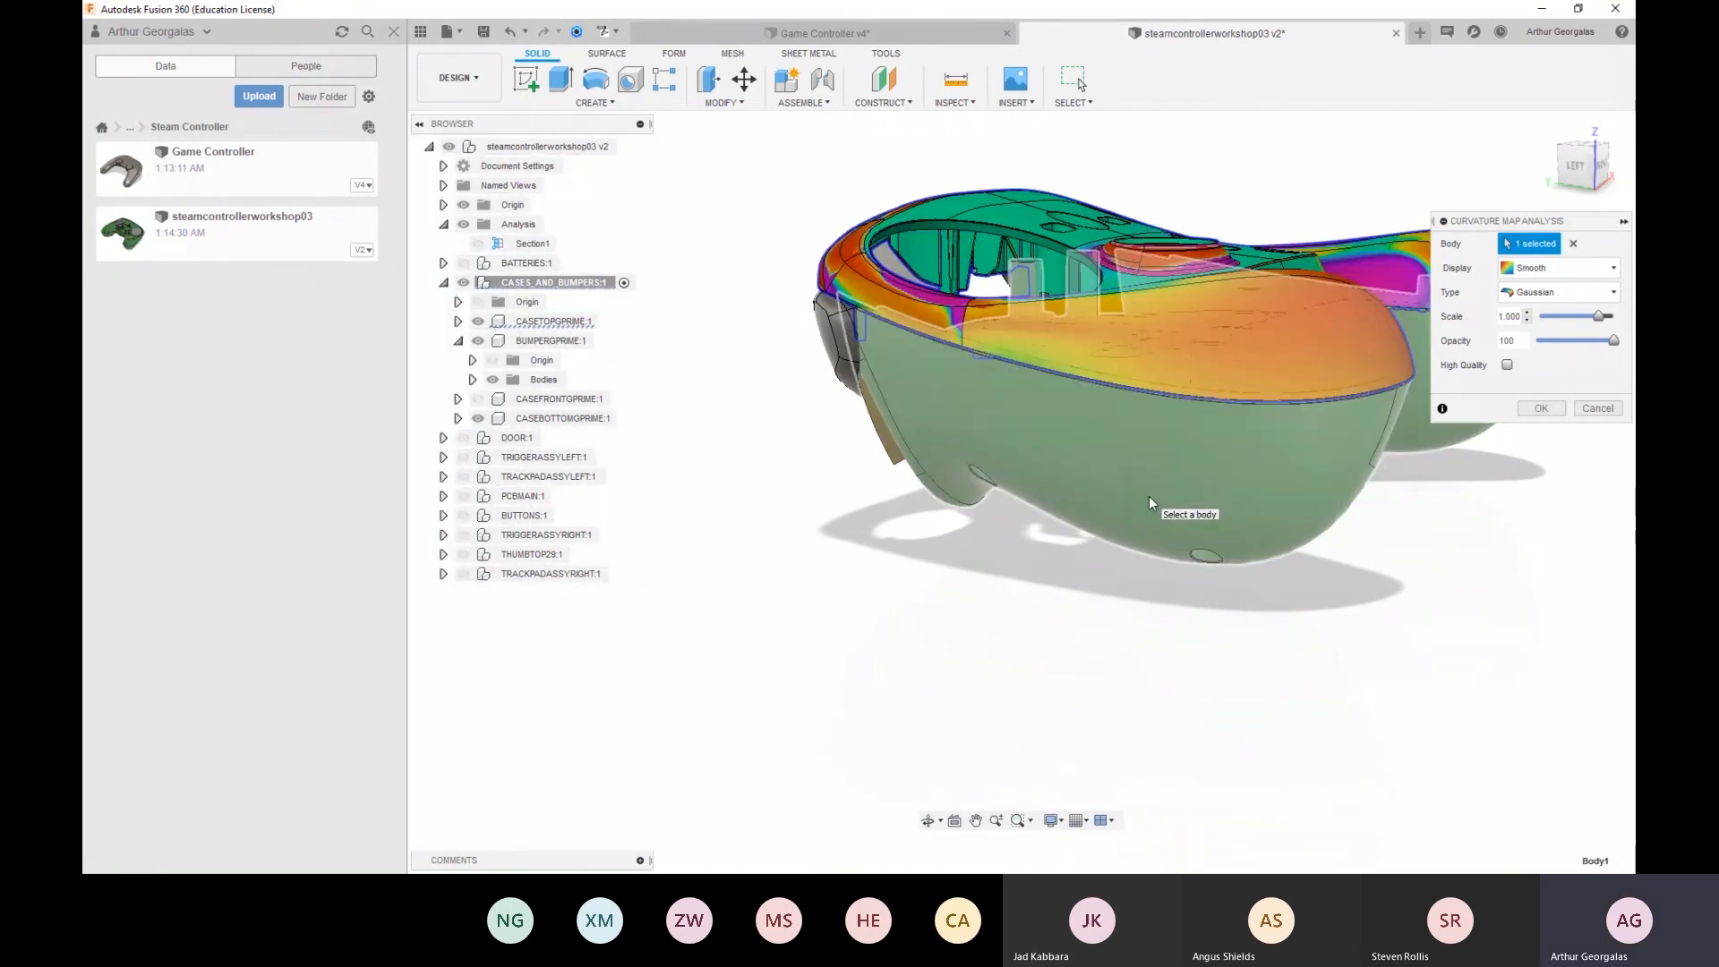
pyautogui.keyDown('shift'); pyautogui.moveTo(1190, 466); pyautogui.dragTo(1061, 270, button='middle'); pyautogui.keyUp('shift')
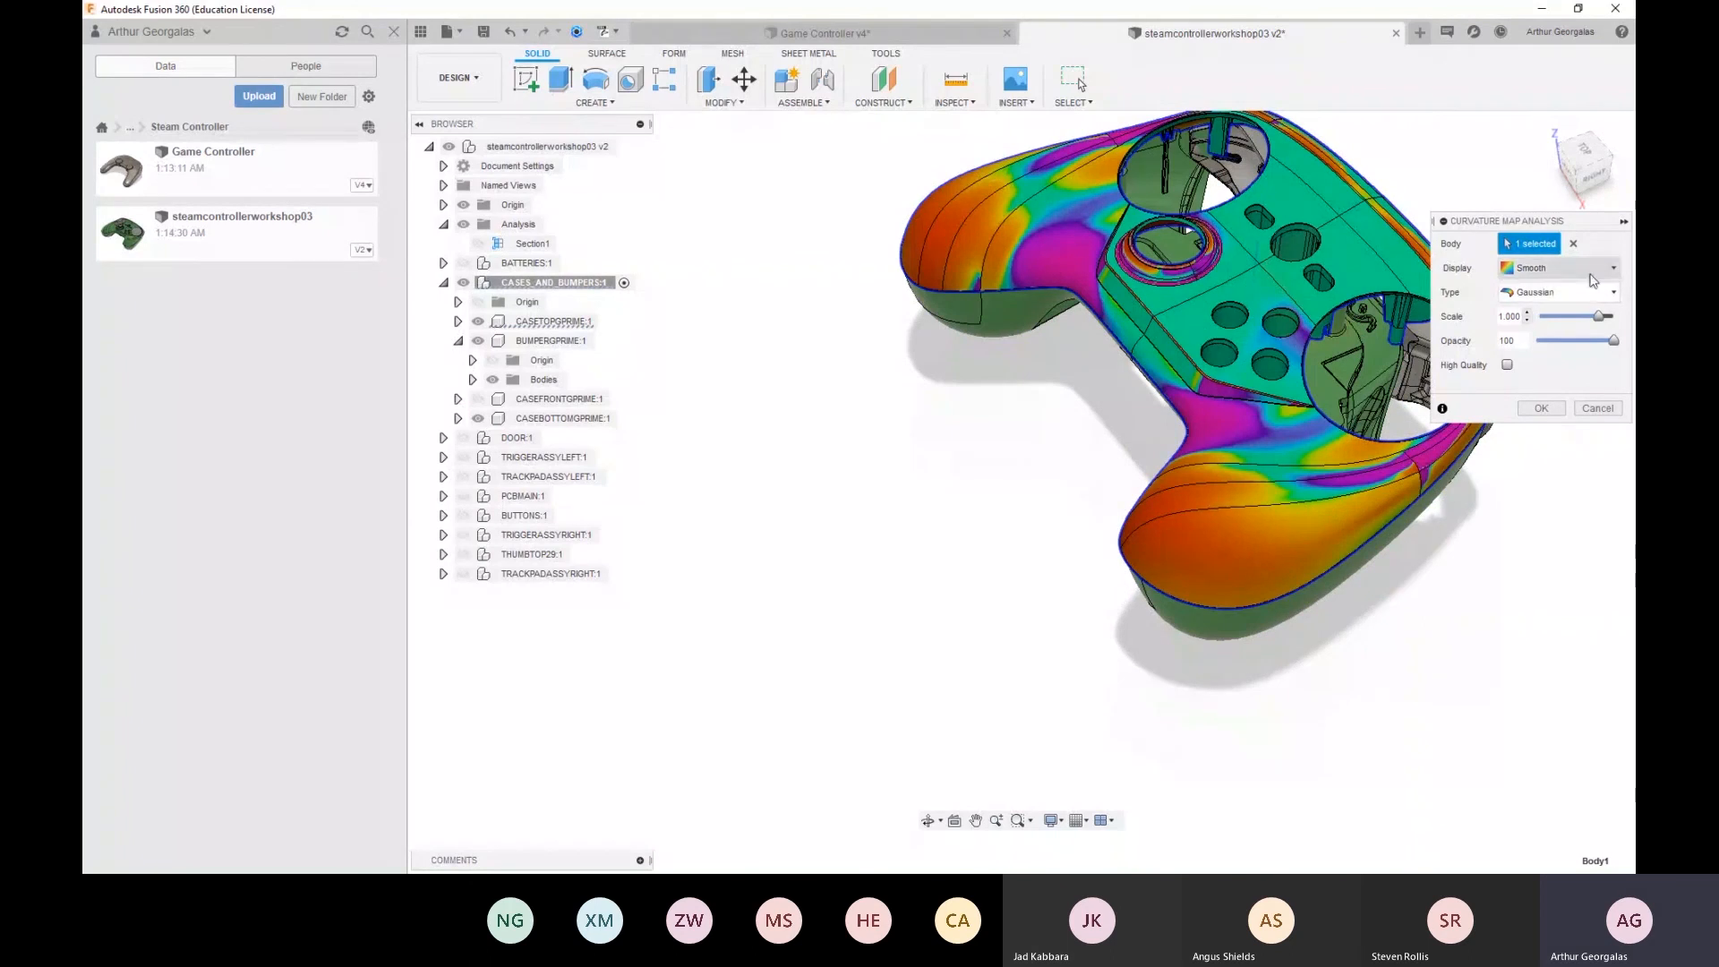
pyautogui.keyDown('shift'); pyautogui.moveTo(1295, 464); pyautogui.dragTo(1271, 327, button='middle'); pyautogui.keyUp('shift')
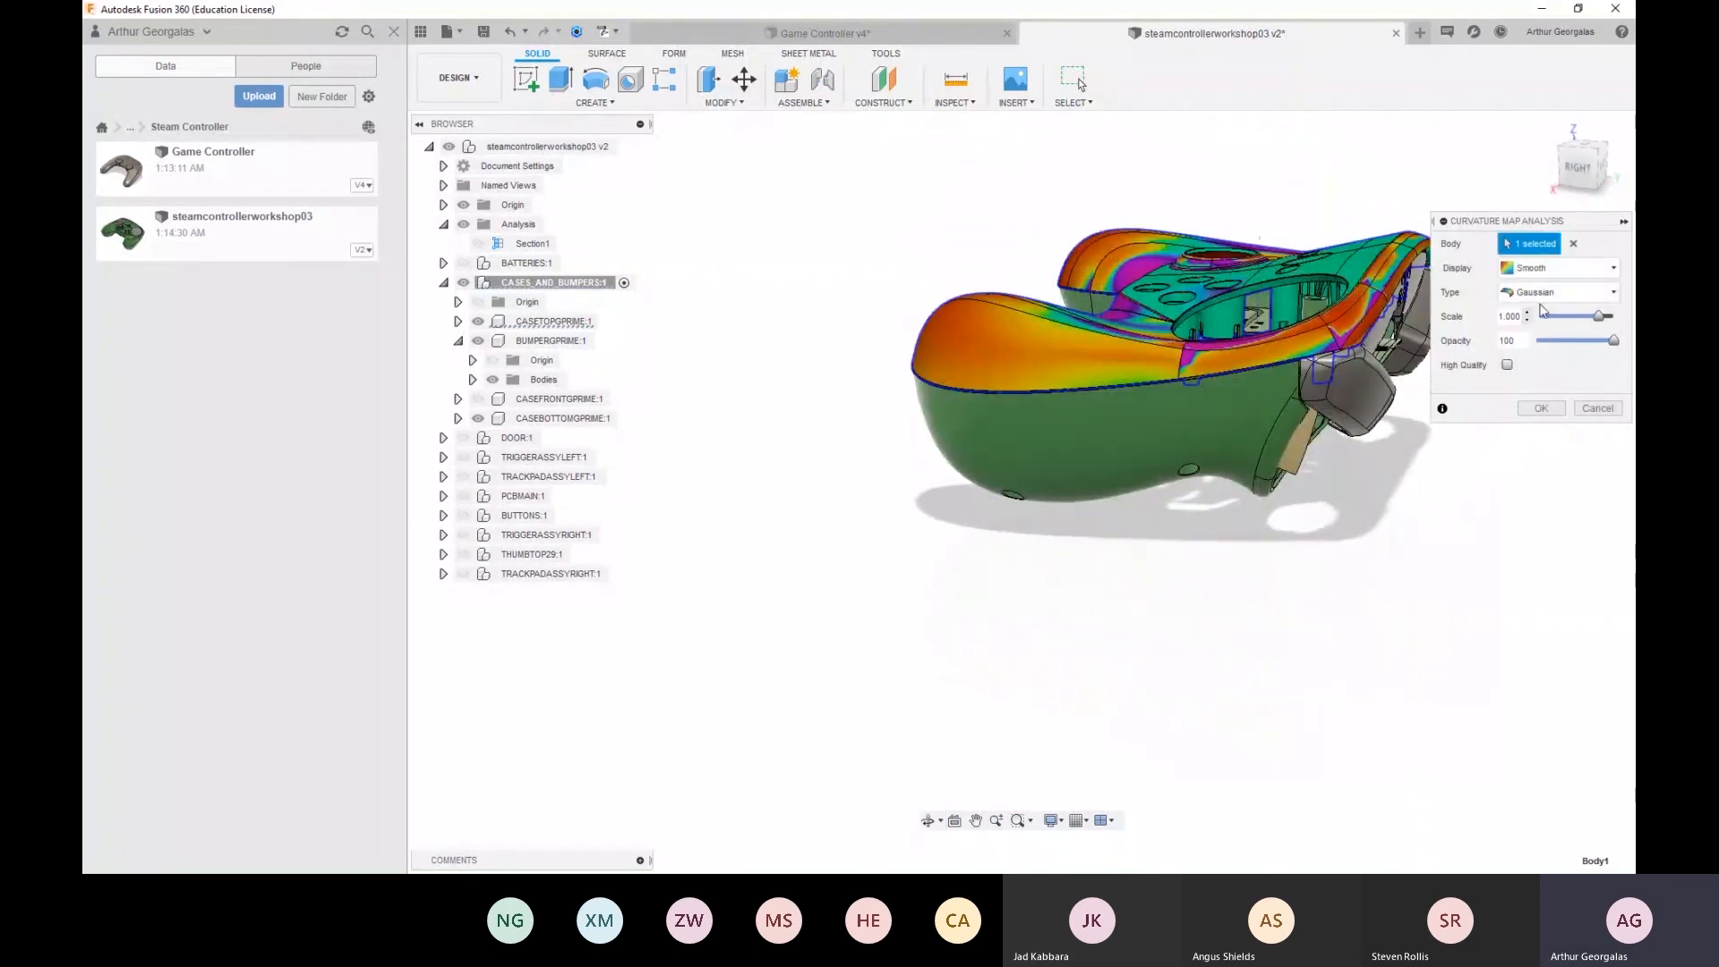
# Set the curvature map type to Principal Maximum and enable High Quality
pyautogui.click(1576, 292)
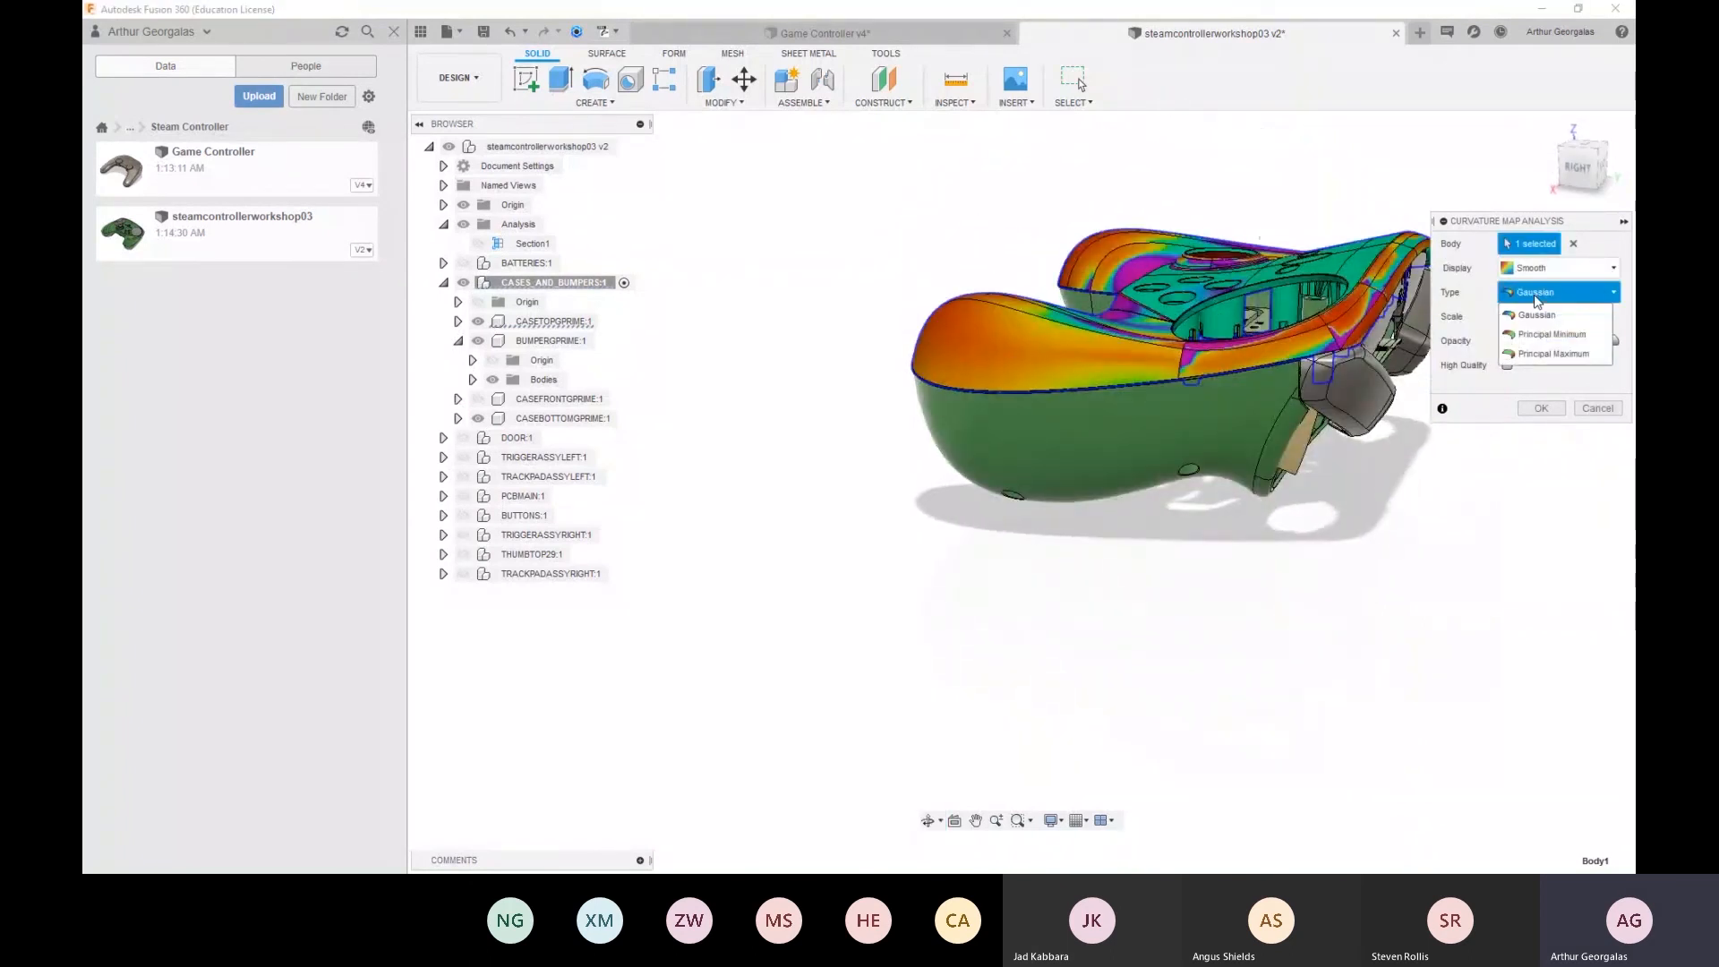
pyautogui.click(1556, 354)
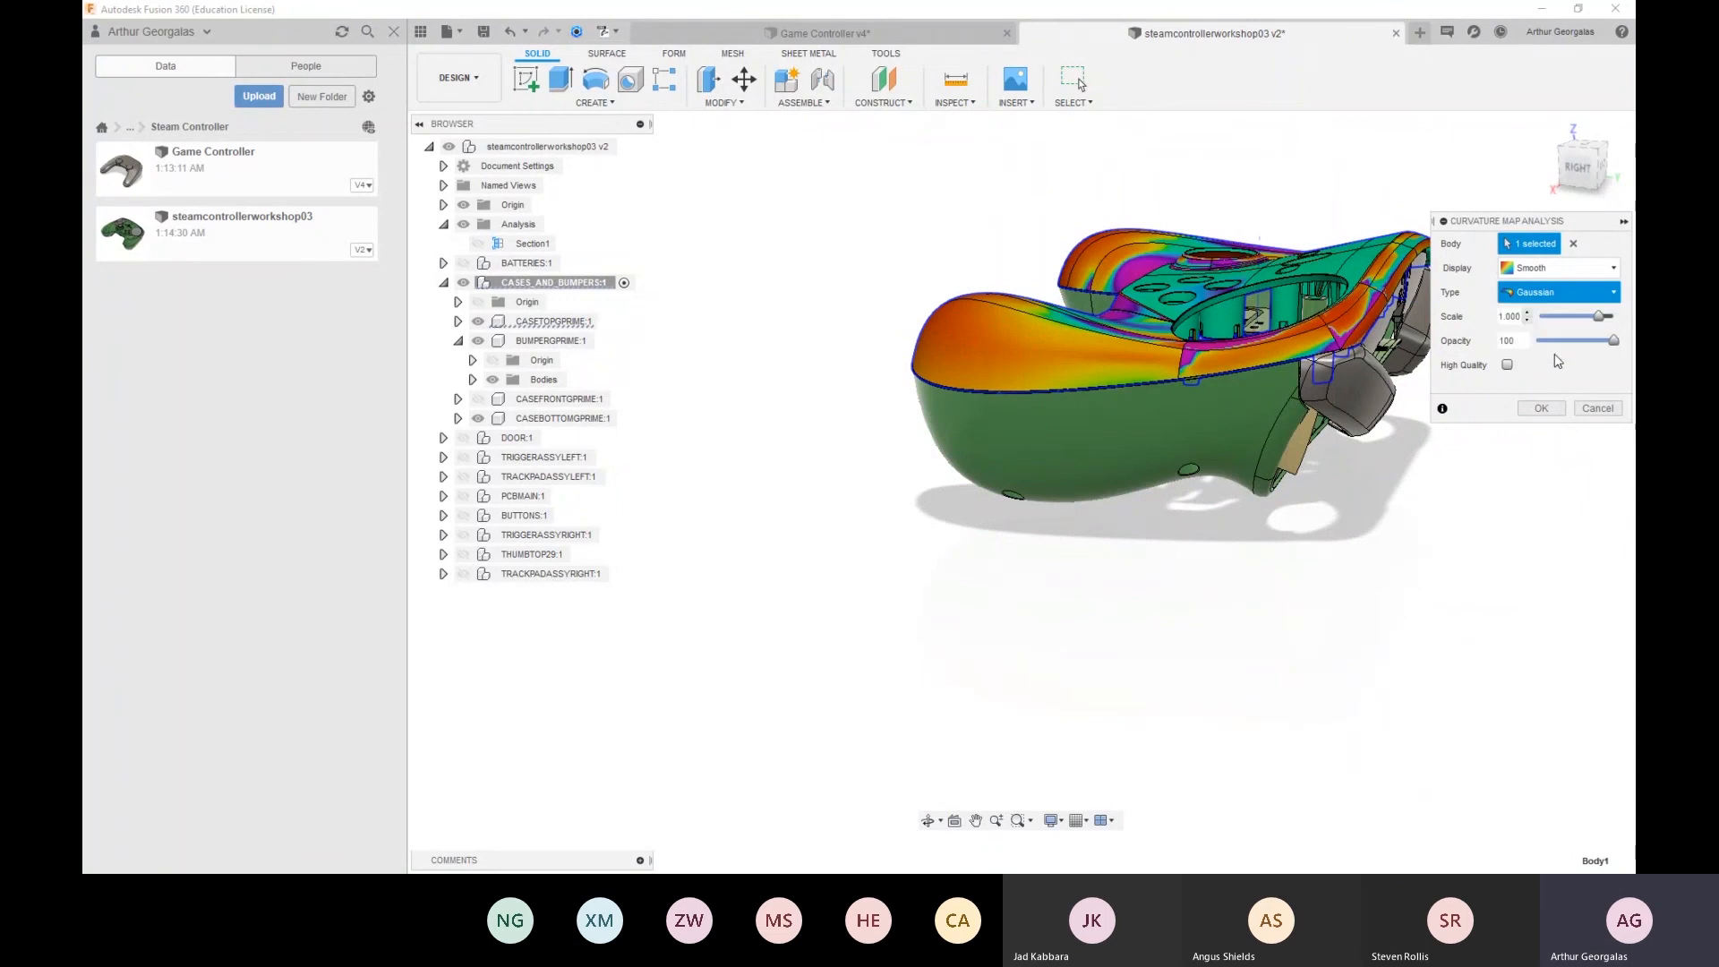
pyautogui.keyDown('shift'); pyautogui.moveTo(1067, 522); pyautogui.dragTo(1132, 515, button='middle'); pyautogui.keyUp('shift')
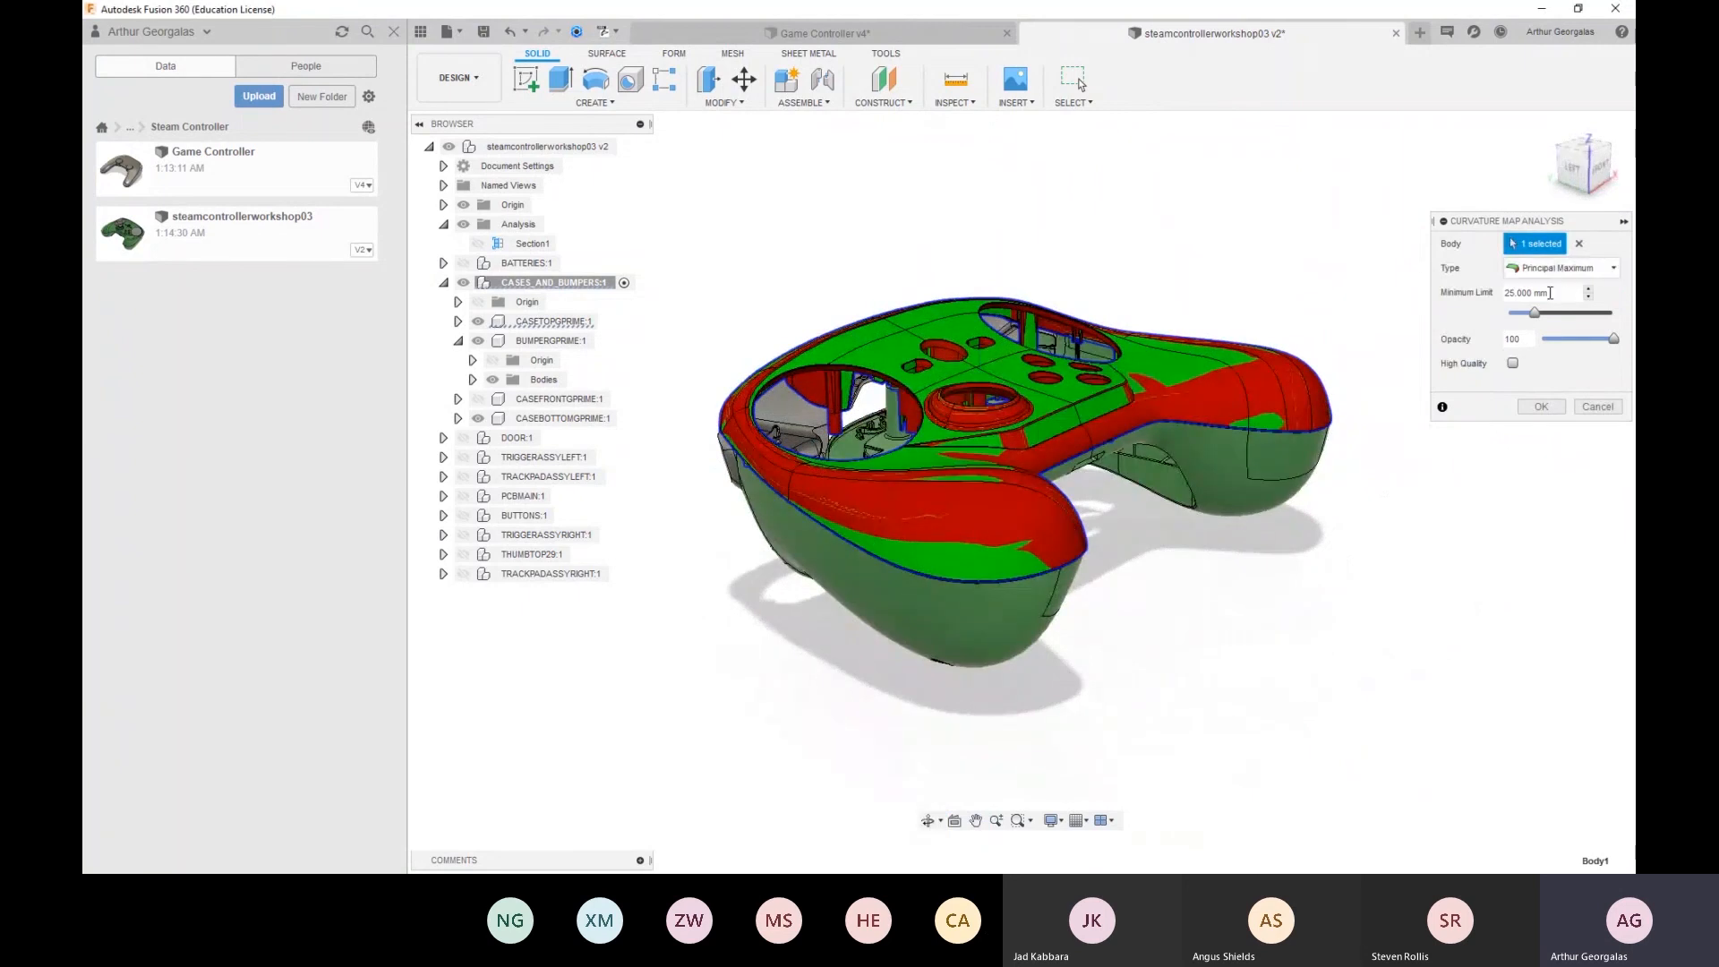
pyautogui.click(1512, 363)
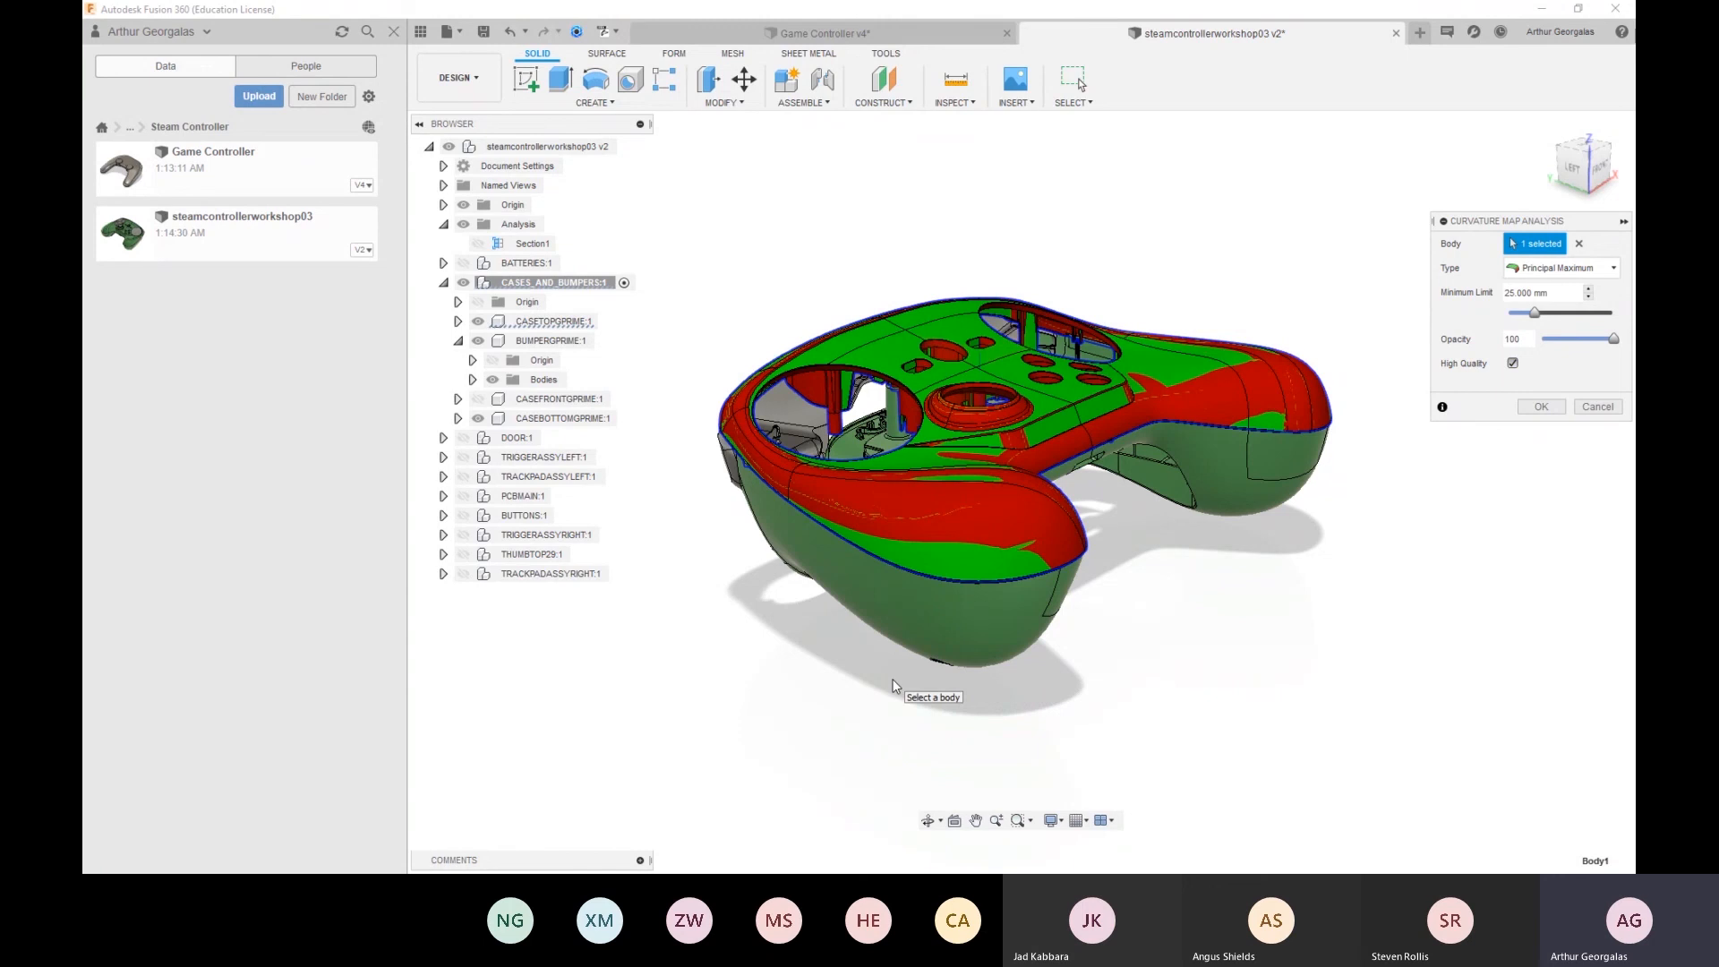
# Add the CASEBOTTOMGPRIME body to the curvature map and set the minimum limit to 18.613 mm
pyautogui.keyDown('shift'); pyautogui.moveTo(1082, 653); pyautogui.dragTo(985, 590, button='middle'); pyautogui.keyUp('shift')
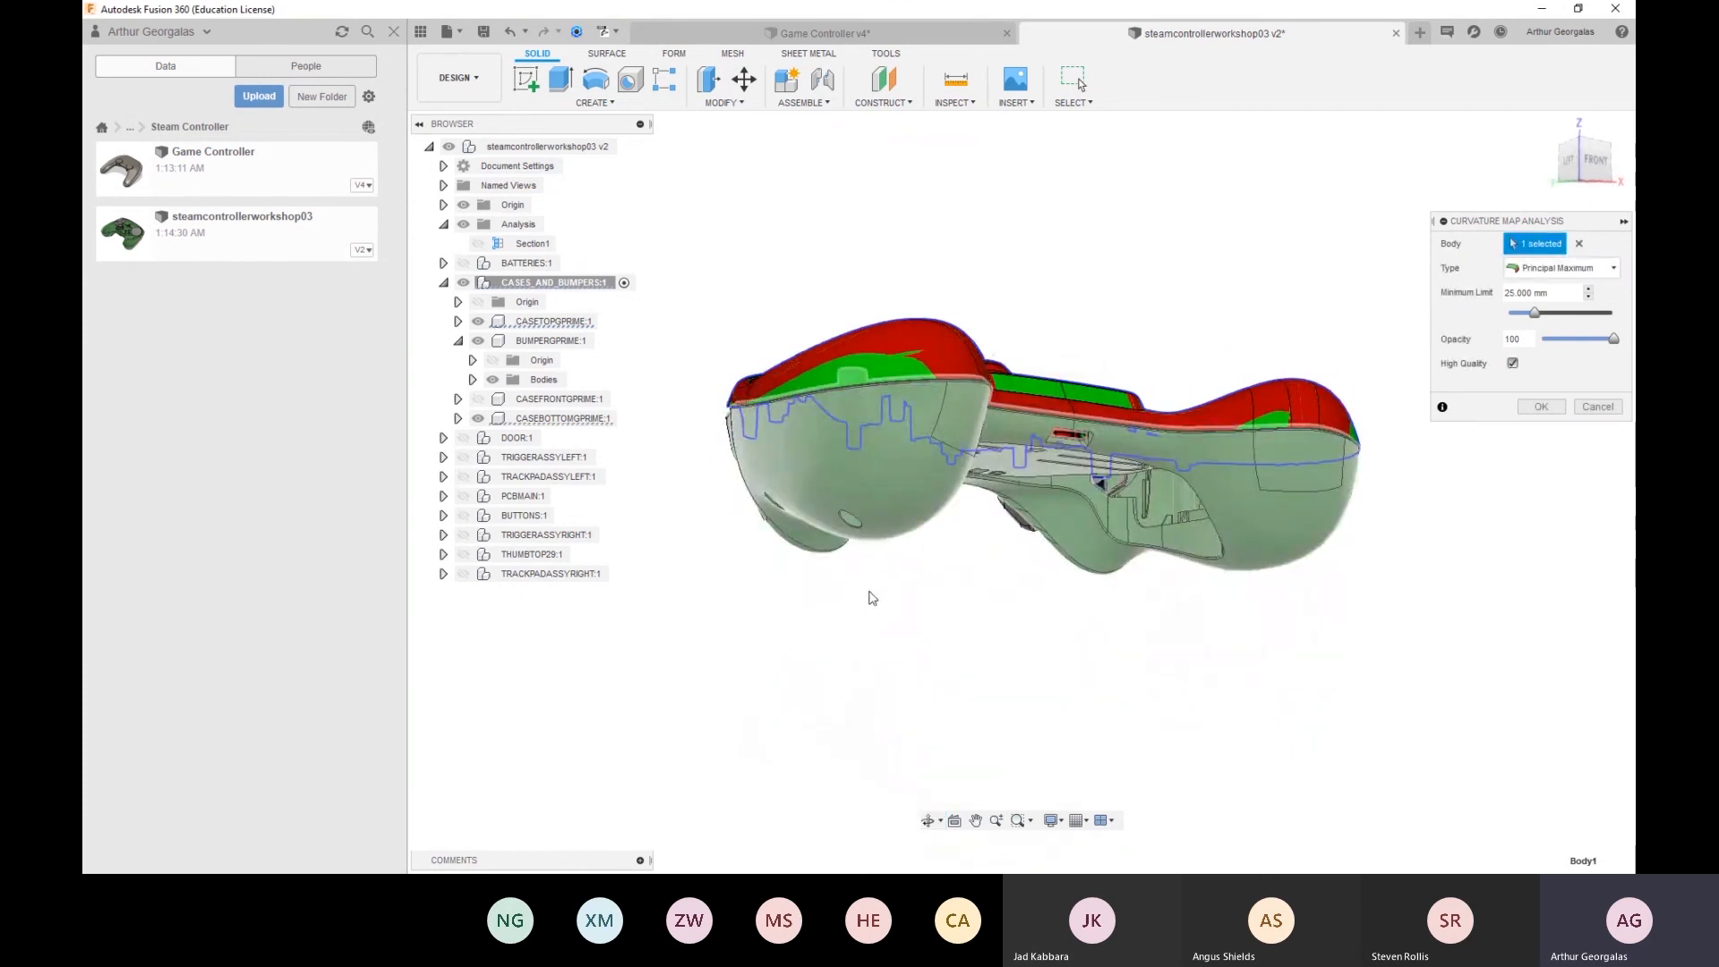
pyautogui.click(868, 591)
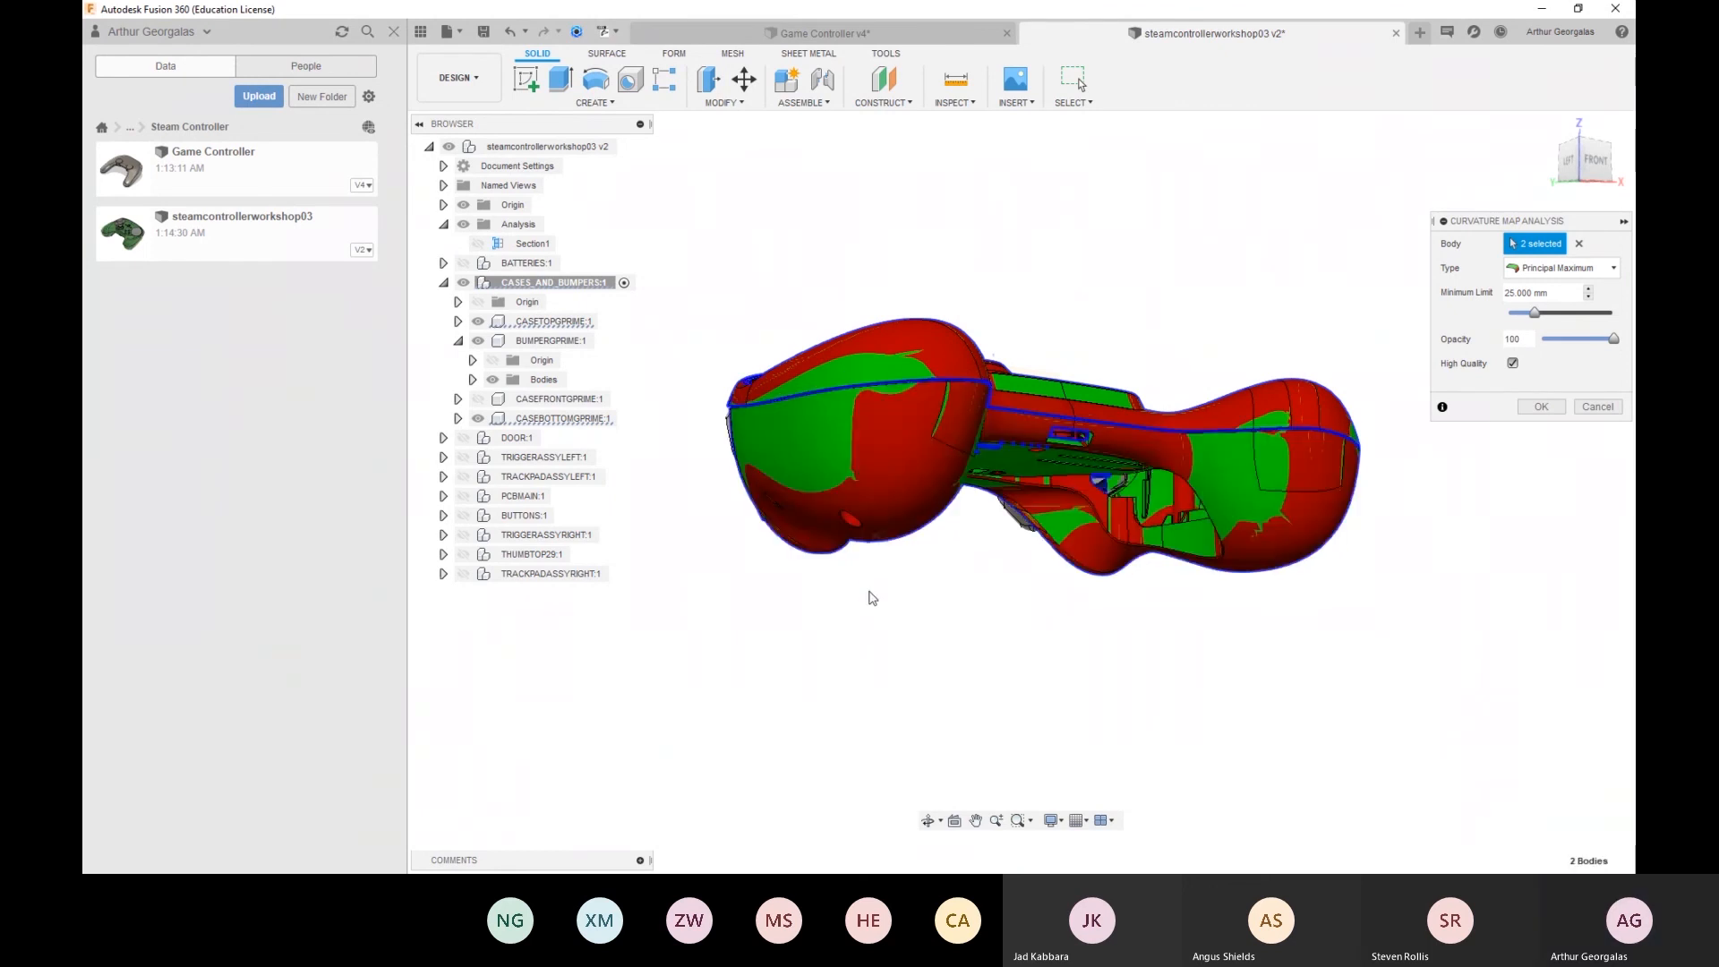
pyautogui.moveTo(873, 599)
pyautogui.keyDown('shift'); pyautogui.mouseDown(button='middle')
pyautogui.moveTo(1268, 609)
pyautogui.moveTo(820, 545)
pyautogui.moveTo(946, 467)
pyautogui.moveTo(925, 582)
pyautogui.moveTo(974, 568)
pyautogui.moveTo(1005, 602)
pyautogui.moveTo(1109, 549)
pyautogui.moveTo(1003, 534)
pyautogui.moveTo(1030, 502)
pyautogui.moveTo(1056, 373)
pyautogui.moveTo(1113, 358)
pyautogui.moveTo(1056, 407)
pyautogui.mouseUp(button='middle'); pyautogui.keyUp('shift')
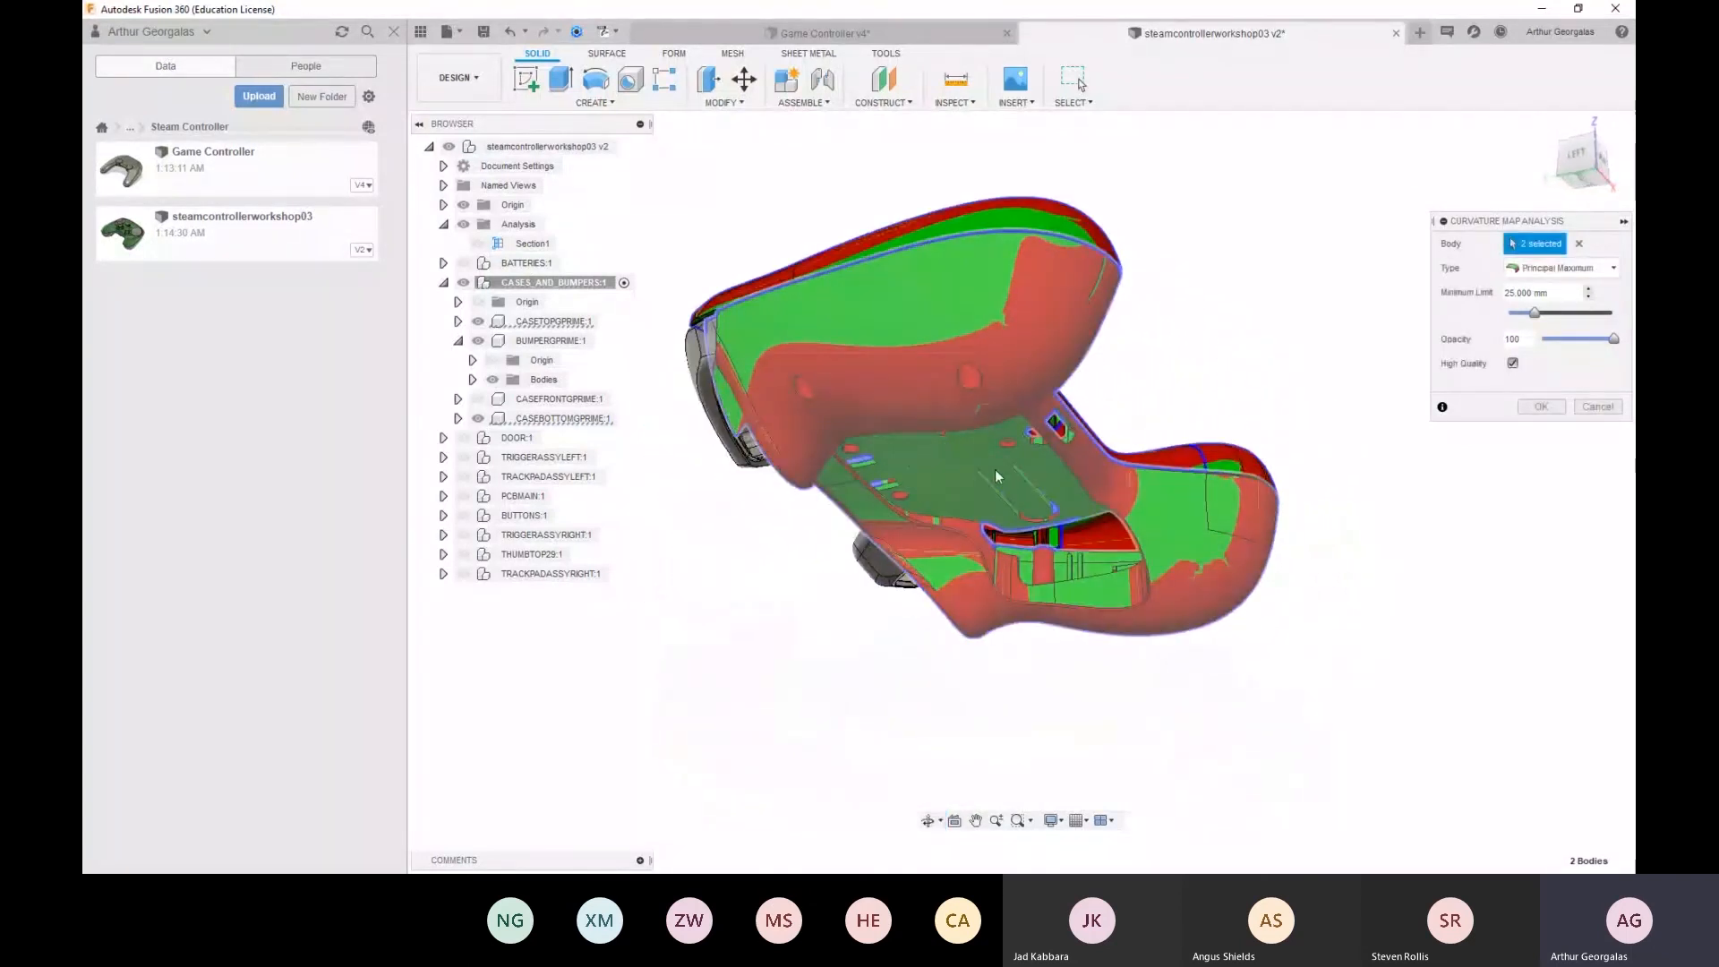
pyautogui.moveTo(1539, 315); pyautogui.dragTo(1534, 320)
pyautogui.keyDown('shift'); pyautogui.moveTo(1335, 319); pyautogui.dragTo(1099, 371, button='middle'); pyautogui.keyUp('shift')
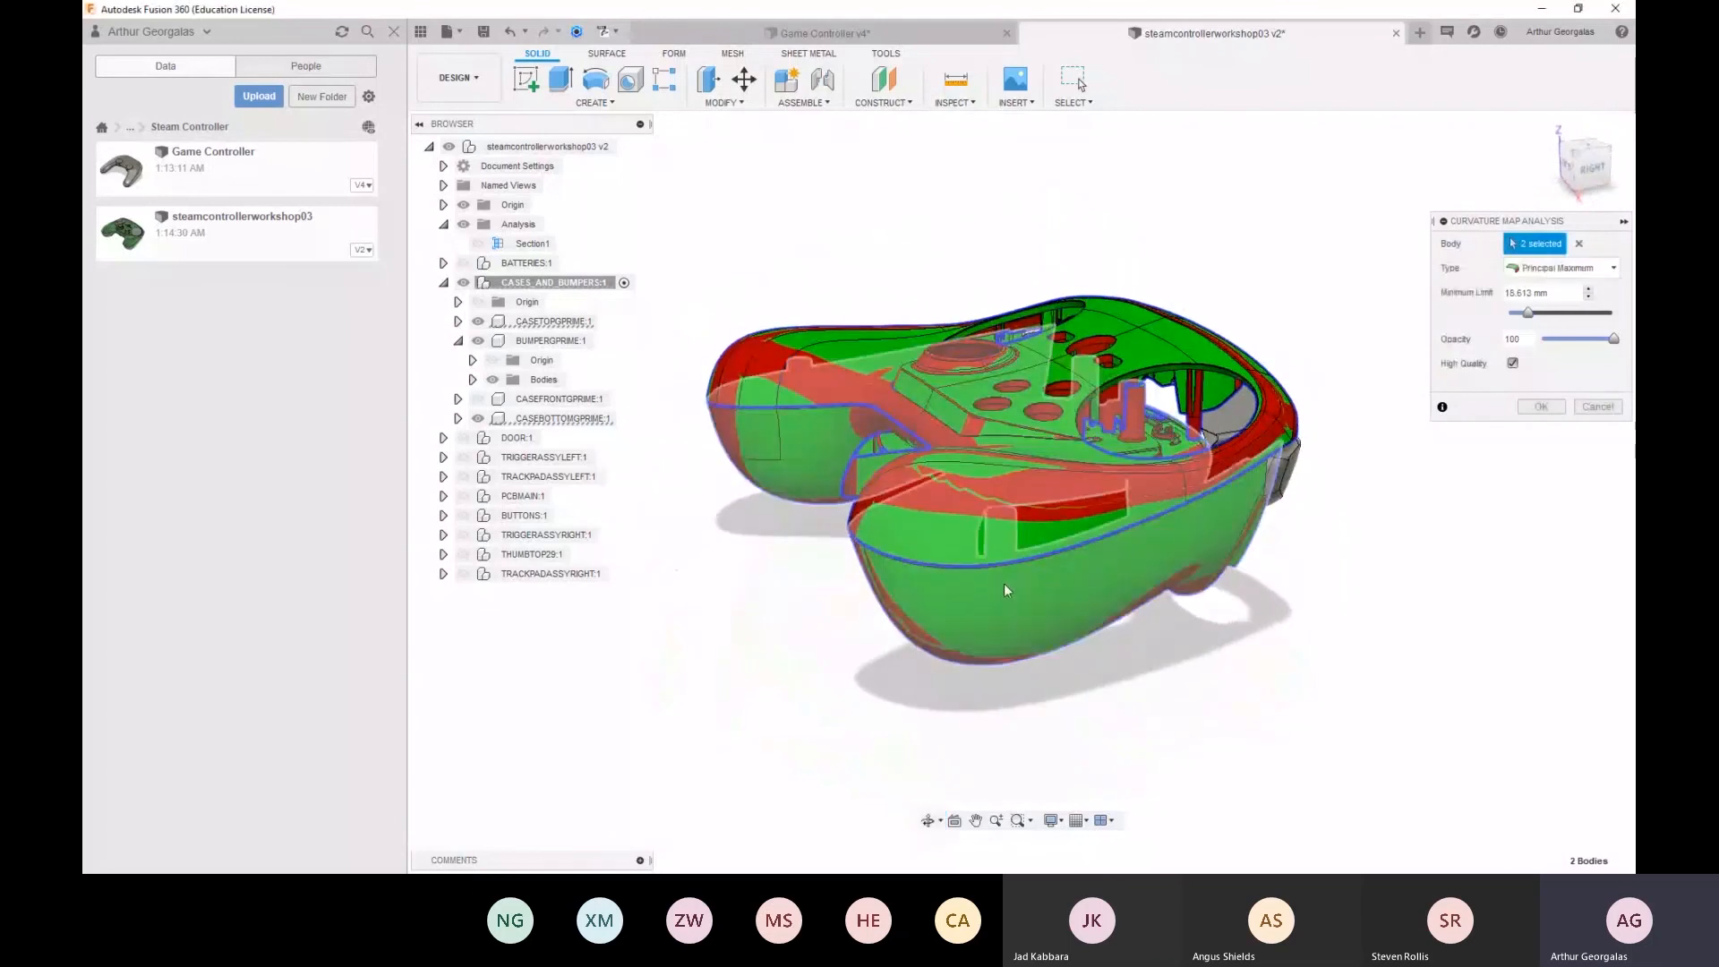
# Examine the red and green curvature regions on the grips and along the seam of both case bodies
pyautogui.keyDown('shift'); pyautogui.moveTo(1141, 488); pyautogui.dragTo(989, 458, button='middle'); pyautogui.keyUp('shift')
pyautogui.scroll(3, 840, 386)
pyautogui.keyDown('shift'); pyautogui.moveTo(806, 394); pyautogui.dragTo(1189, 320, button='middle'); pyautogui.keyUp('shift')
pyautogui.keyDown('shift'); pyautogui.moveTo(1137, 379); pyautogui.dragTo(999, 425, button='middle'); pyautogui.keyUp('shift')
pyautogui.scroll(3, 988, 412)
pyautogui.scroll(5, 989, 412)
pyautogui.keyDown('shift'); pyautogui.moveTo(978, 407); pyautogui.dragTo(1115, 430, button='middle'); pyautogui.keyUp('shift')
pyautogui.scroll(-10, 979, 422)
# Inspect the seam between the top and bottom cases at the grip edge in front view and accept the curvature map analysis
pyautogui.click(1592, 163)
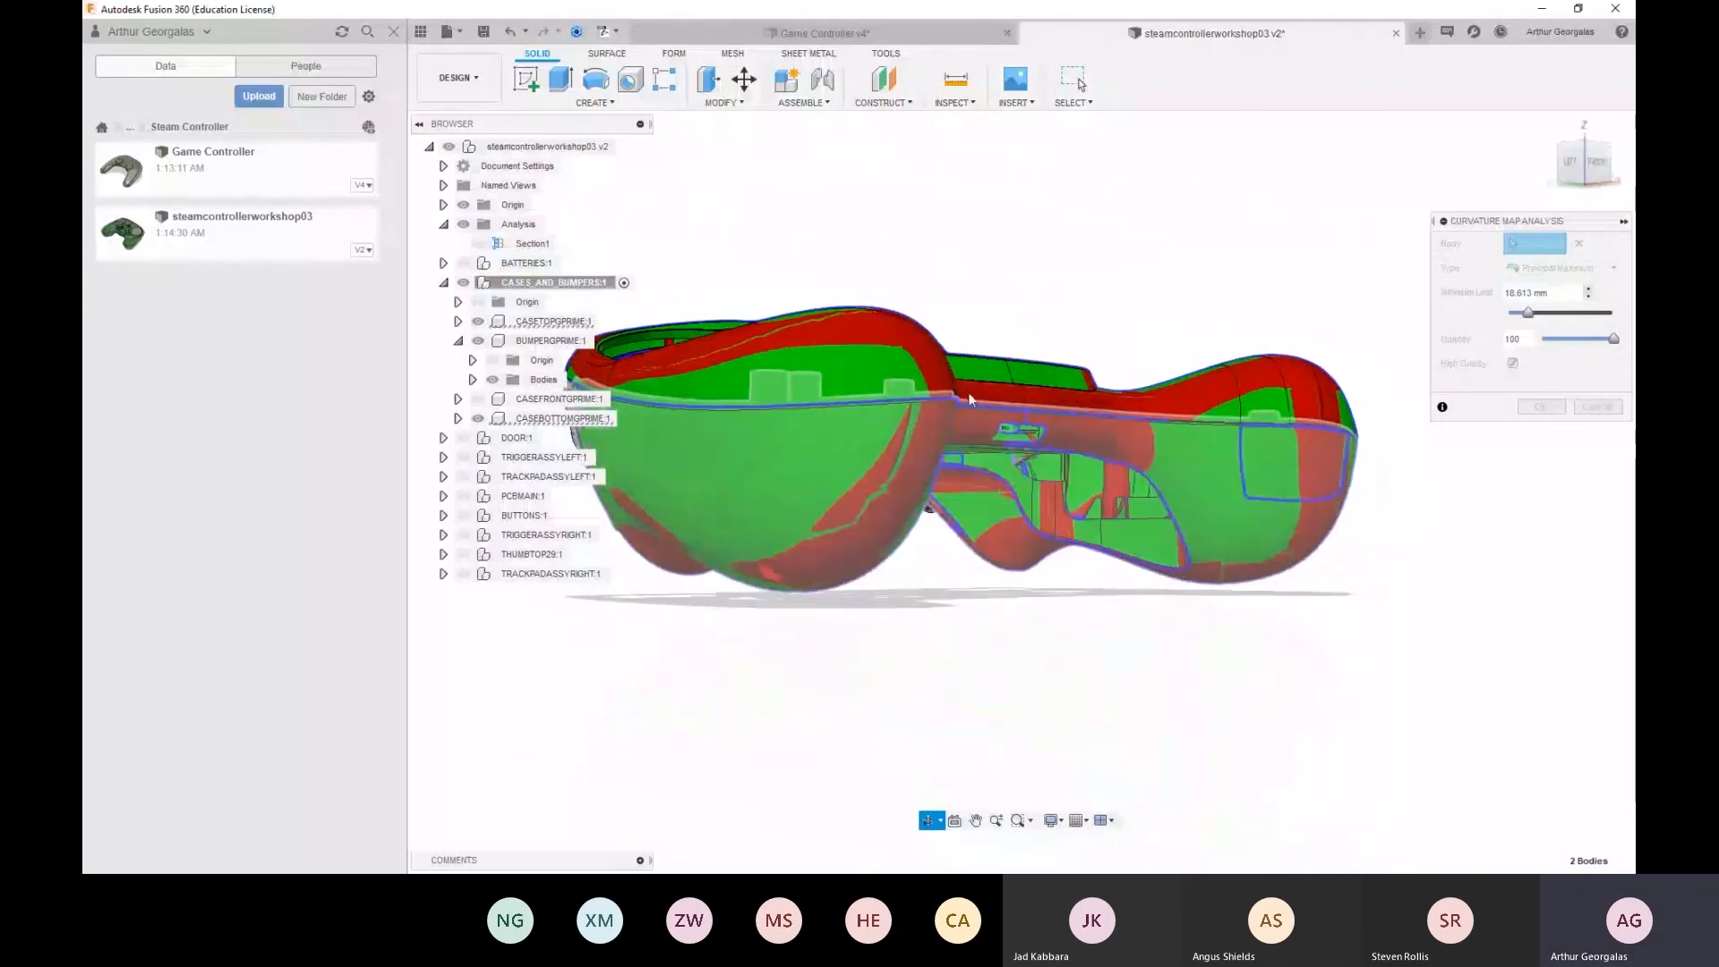
pyautogui.click(1597, 165)
pyautogui.moveTo(821, 353); pyautogui.dragTo(1069, 408, button='middle')
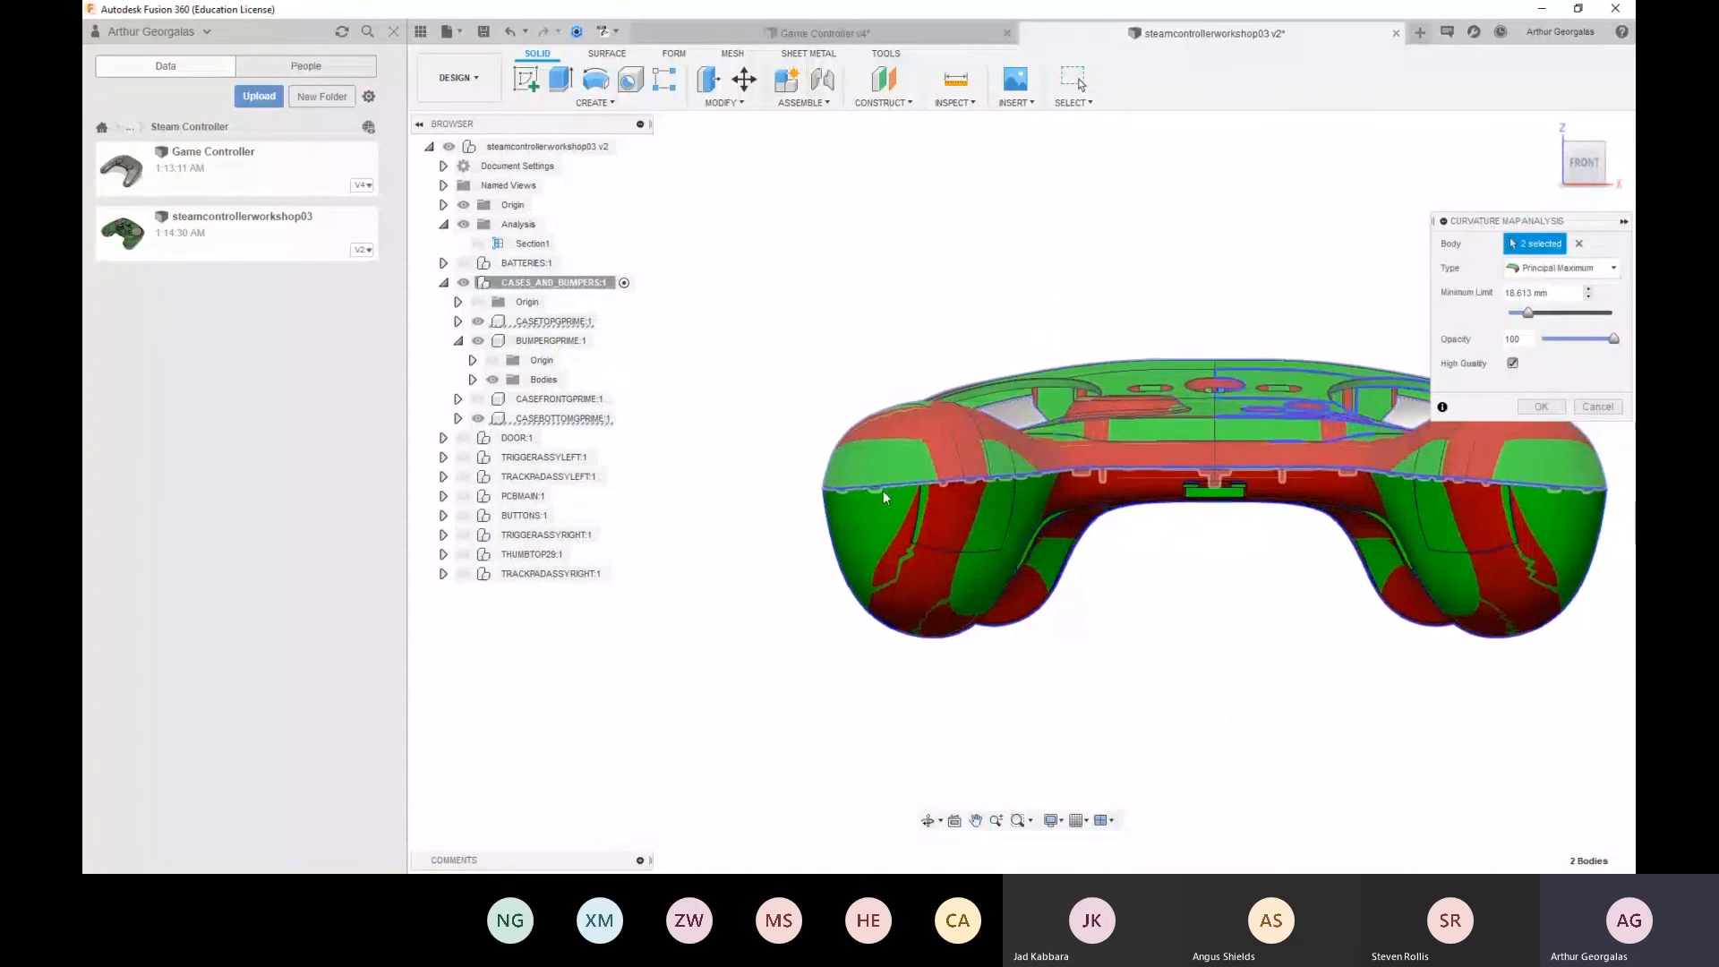
pyautogui.scroll(8, 820, 488)
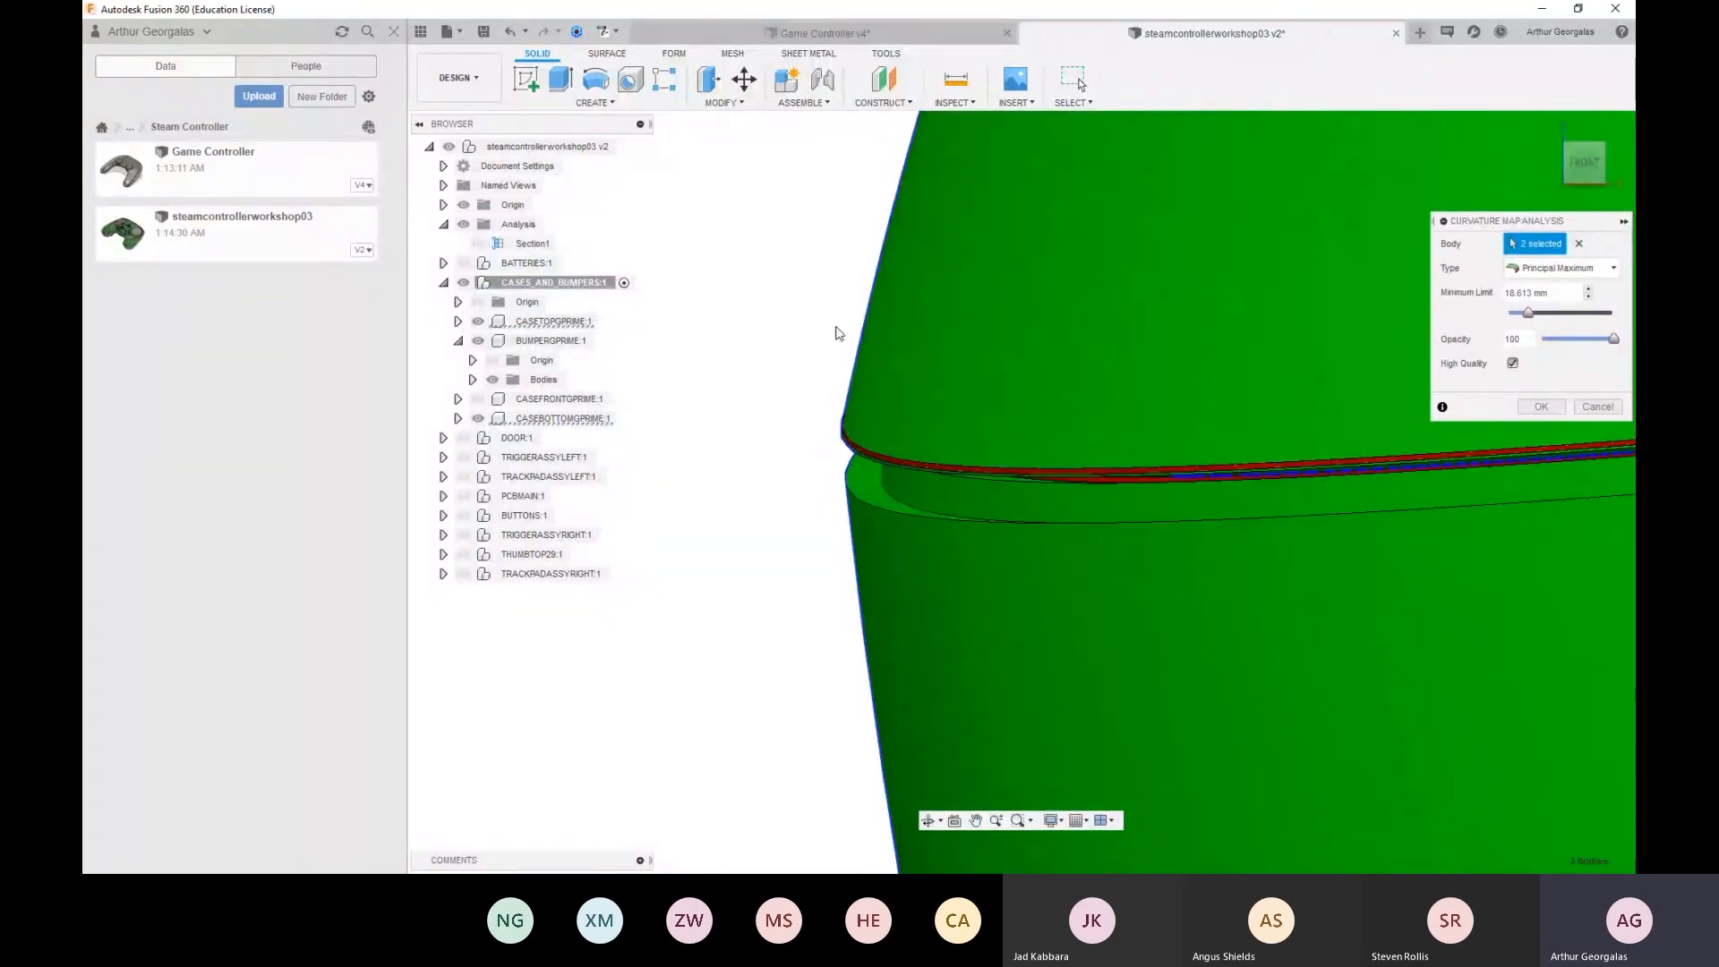
pyautogui.click(1539, 407)
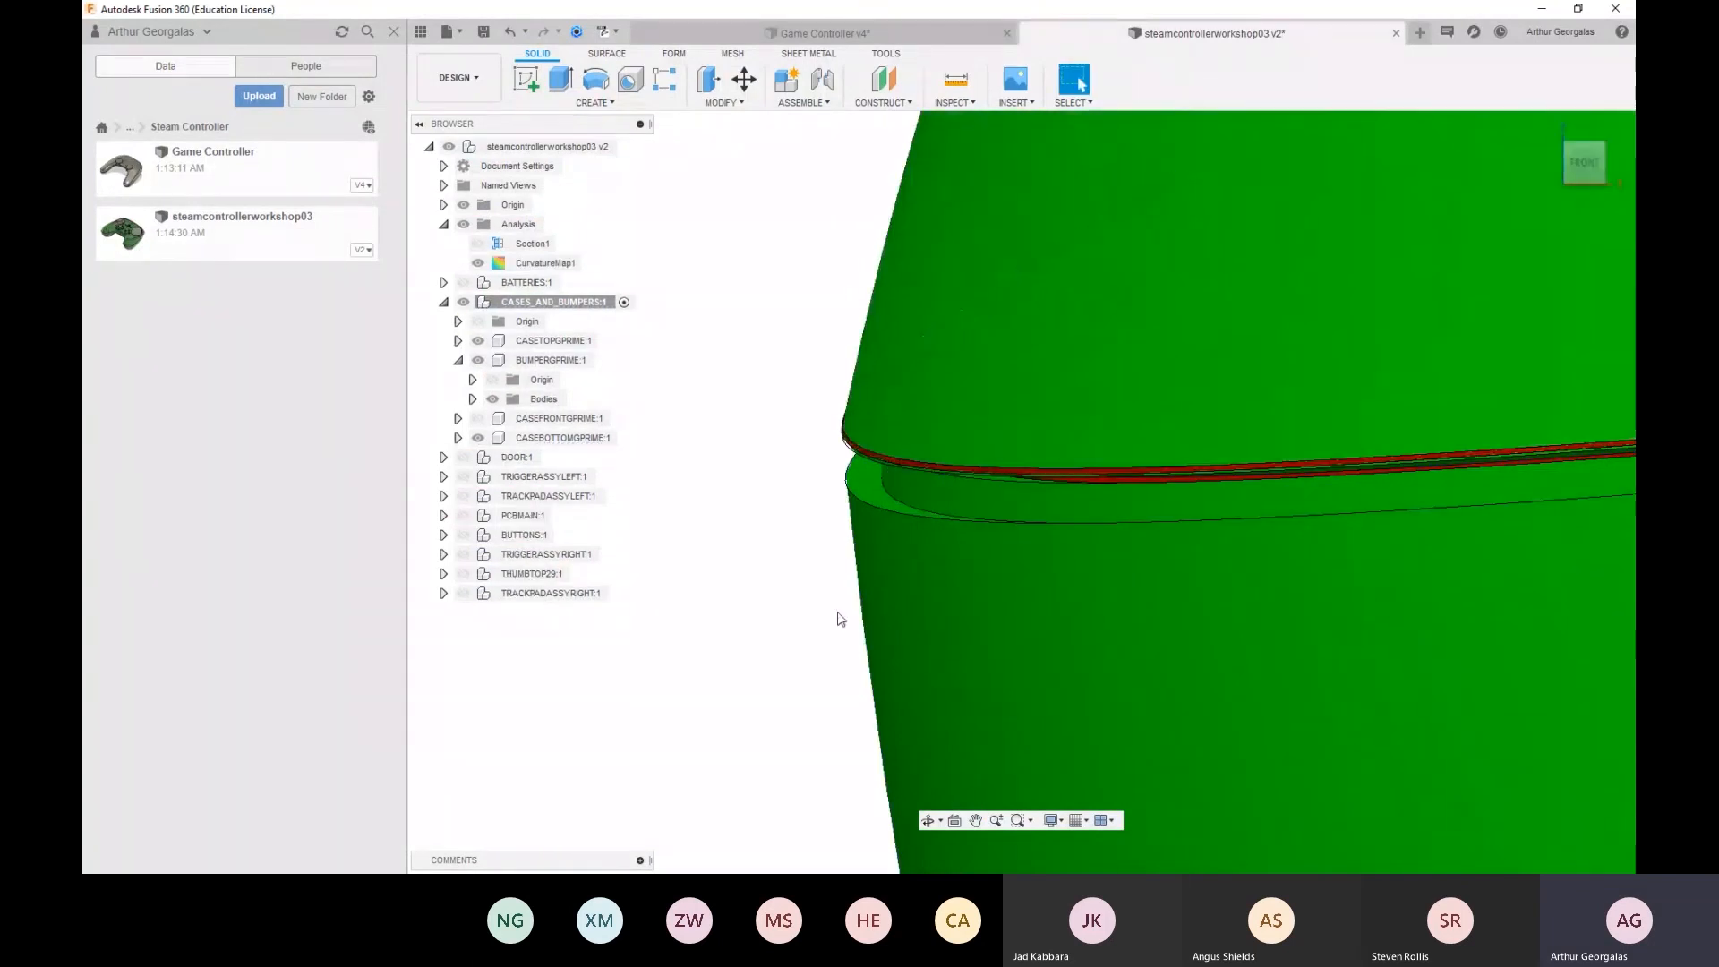
# Start a sketch on the front plane of CASES_AND_BUMPERS and hide the CASEBOTTOMGPRIME and BUMPERGPRIME components
pyautogui.click(526, 81)
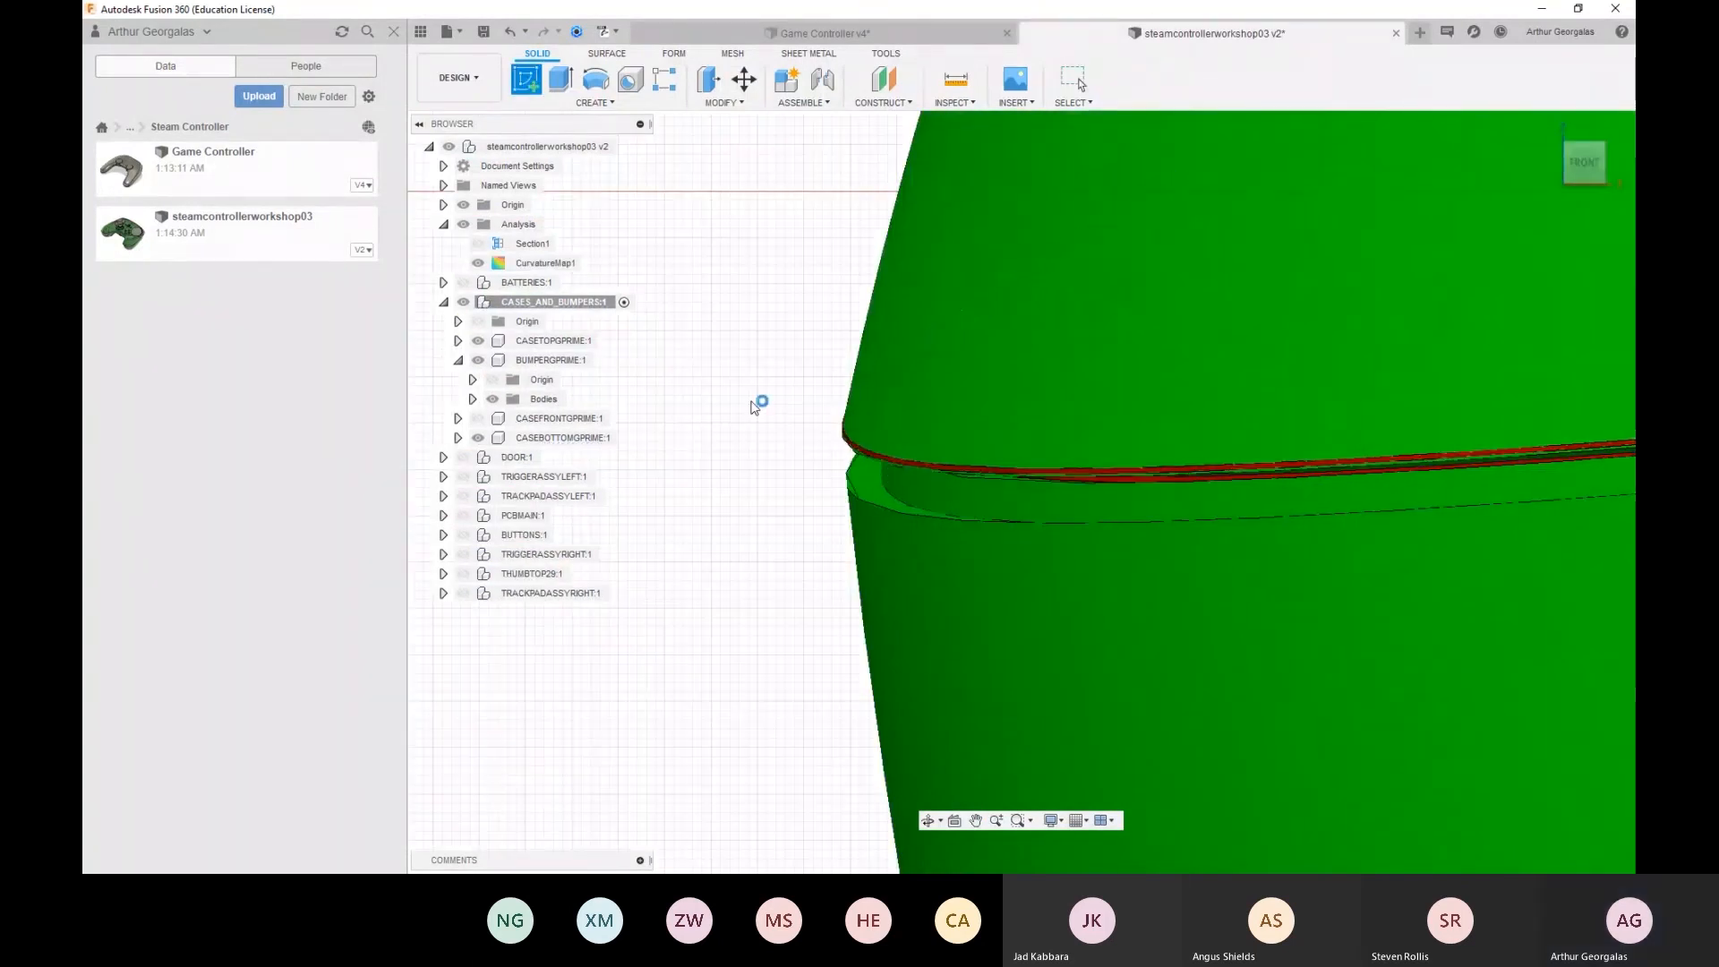
pyautogui.scroll(-6, 1012, 421)
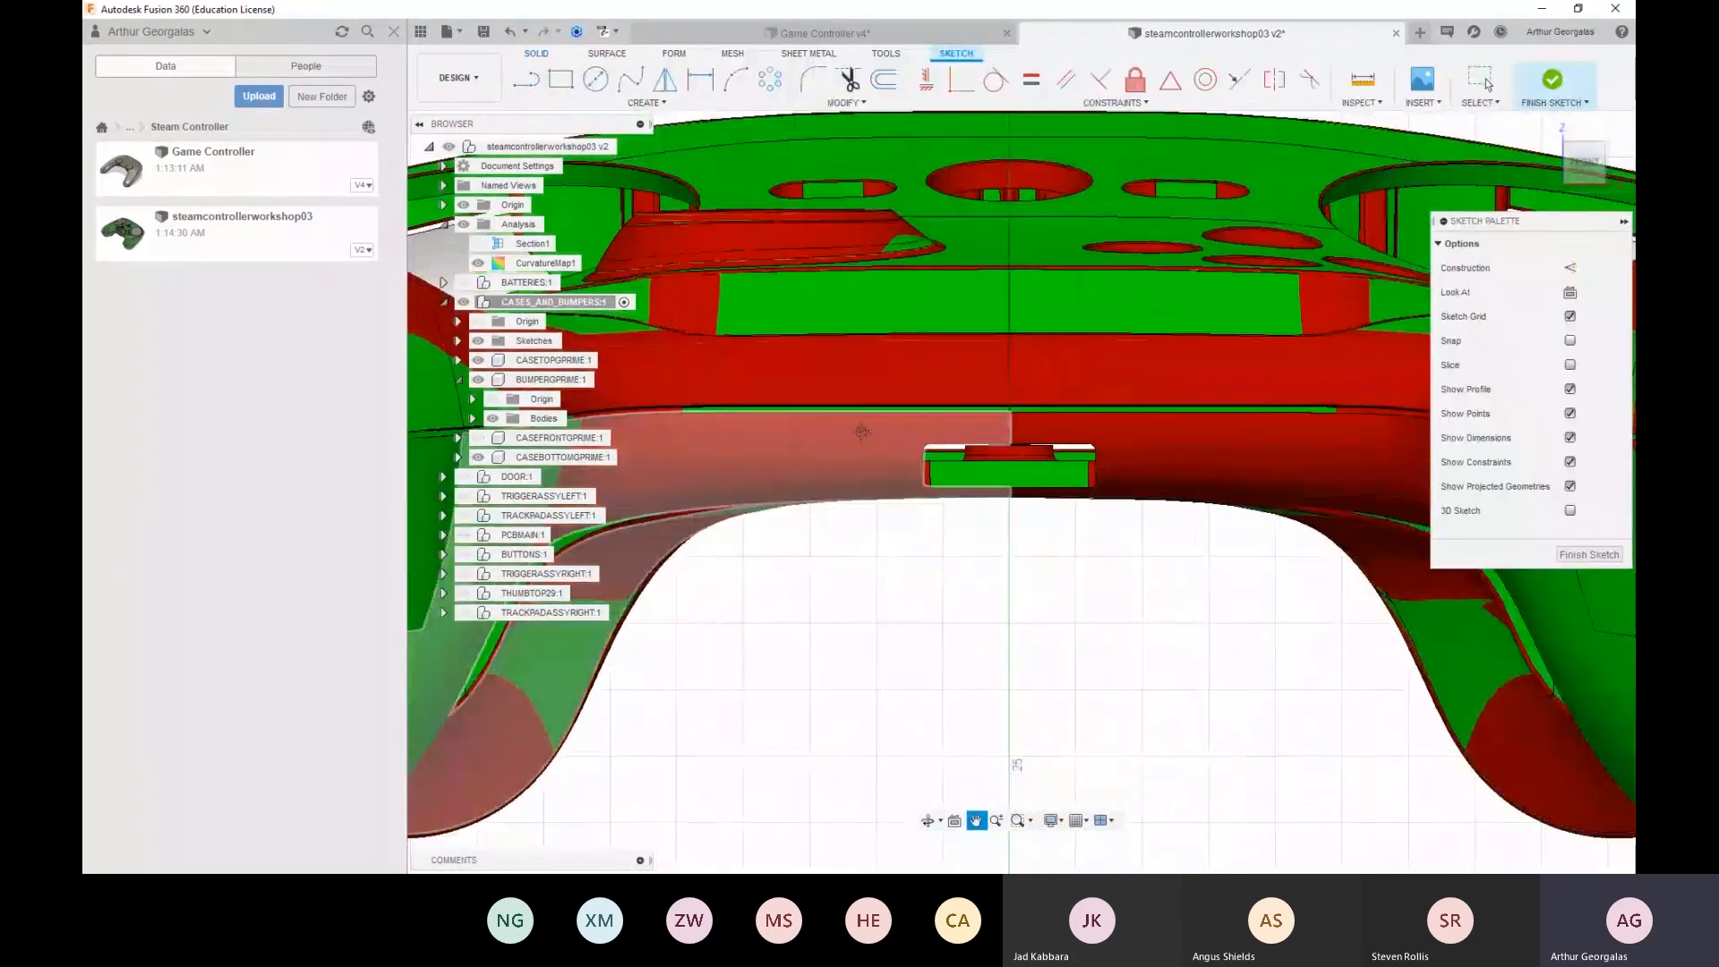
pyautogui.scroll(10, 800, 433)
pyautogui.moveTo(893, 378); pyautogui.dragTo(823, 456, button='middle')
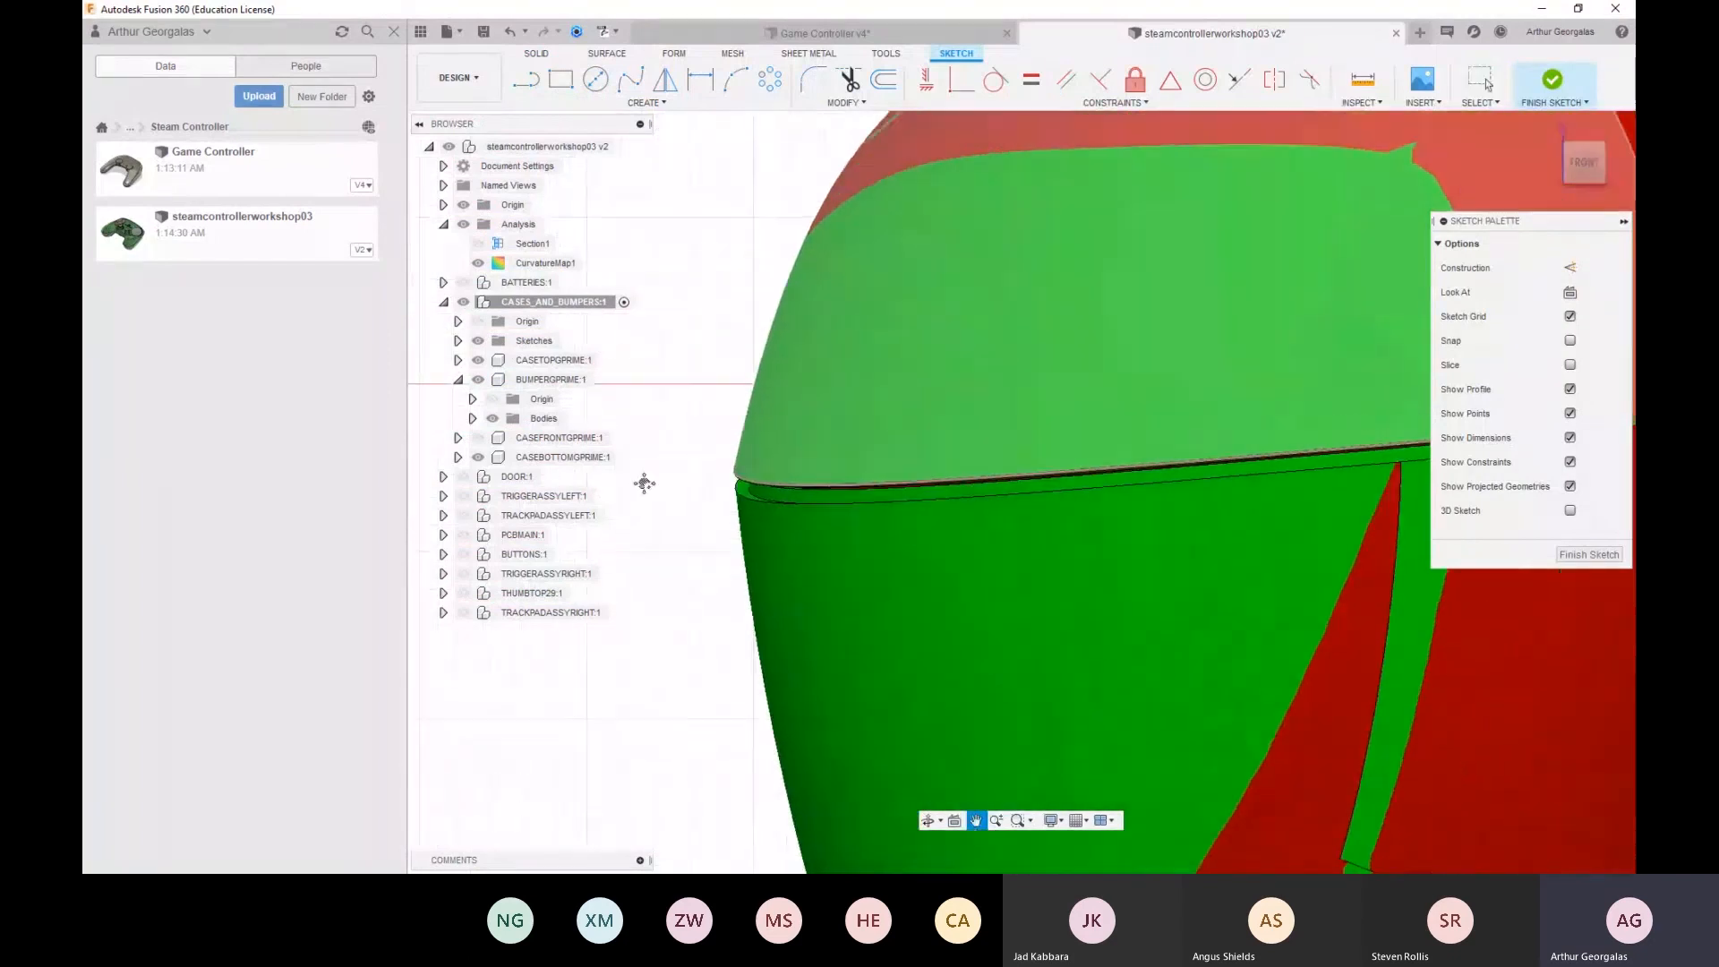
pyautogui.scroll(-10, 823, 457)
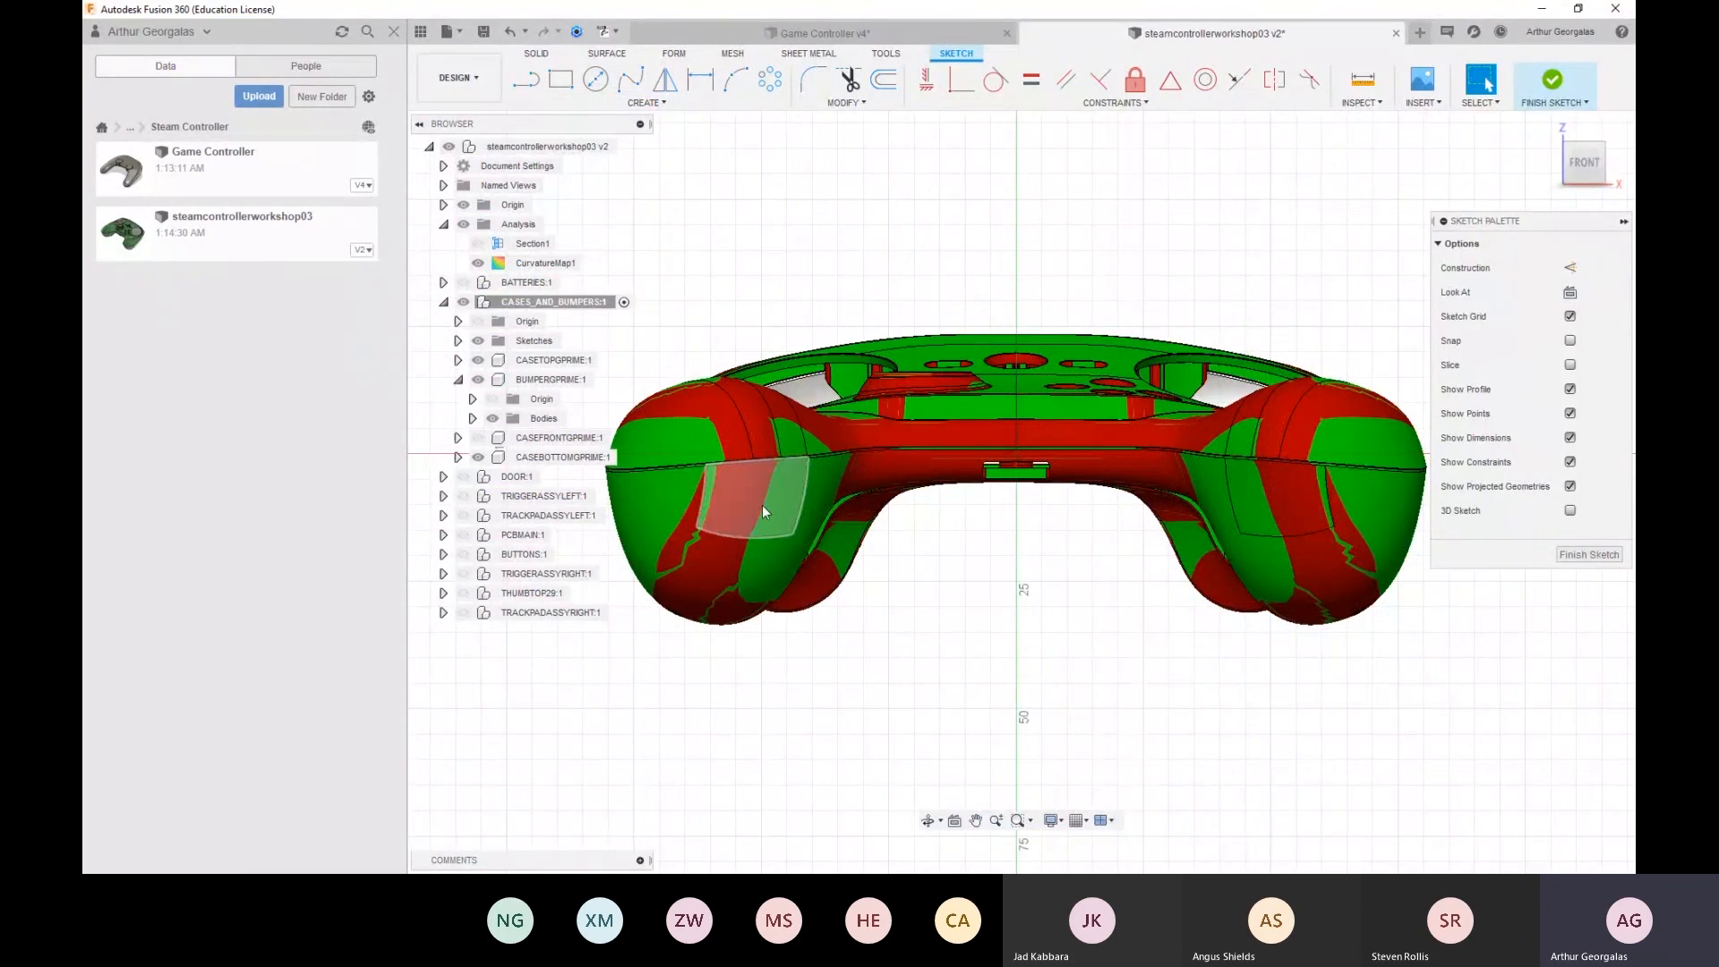
pyautogui.click(479, 458)
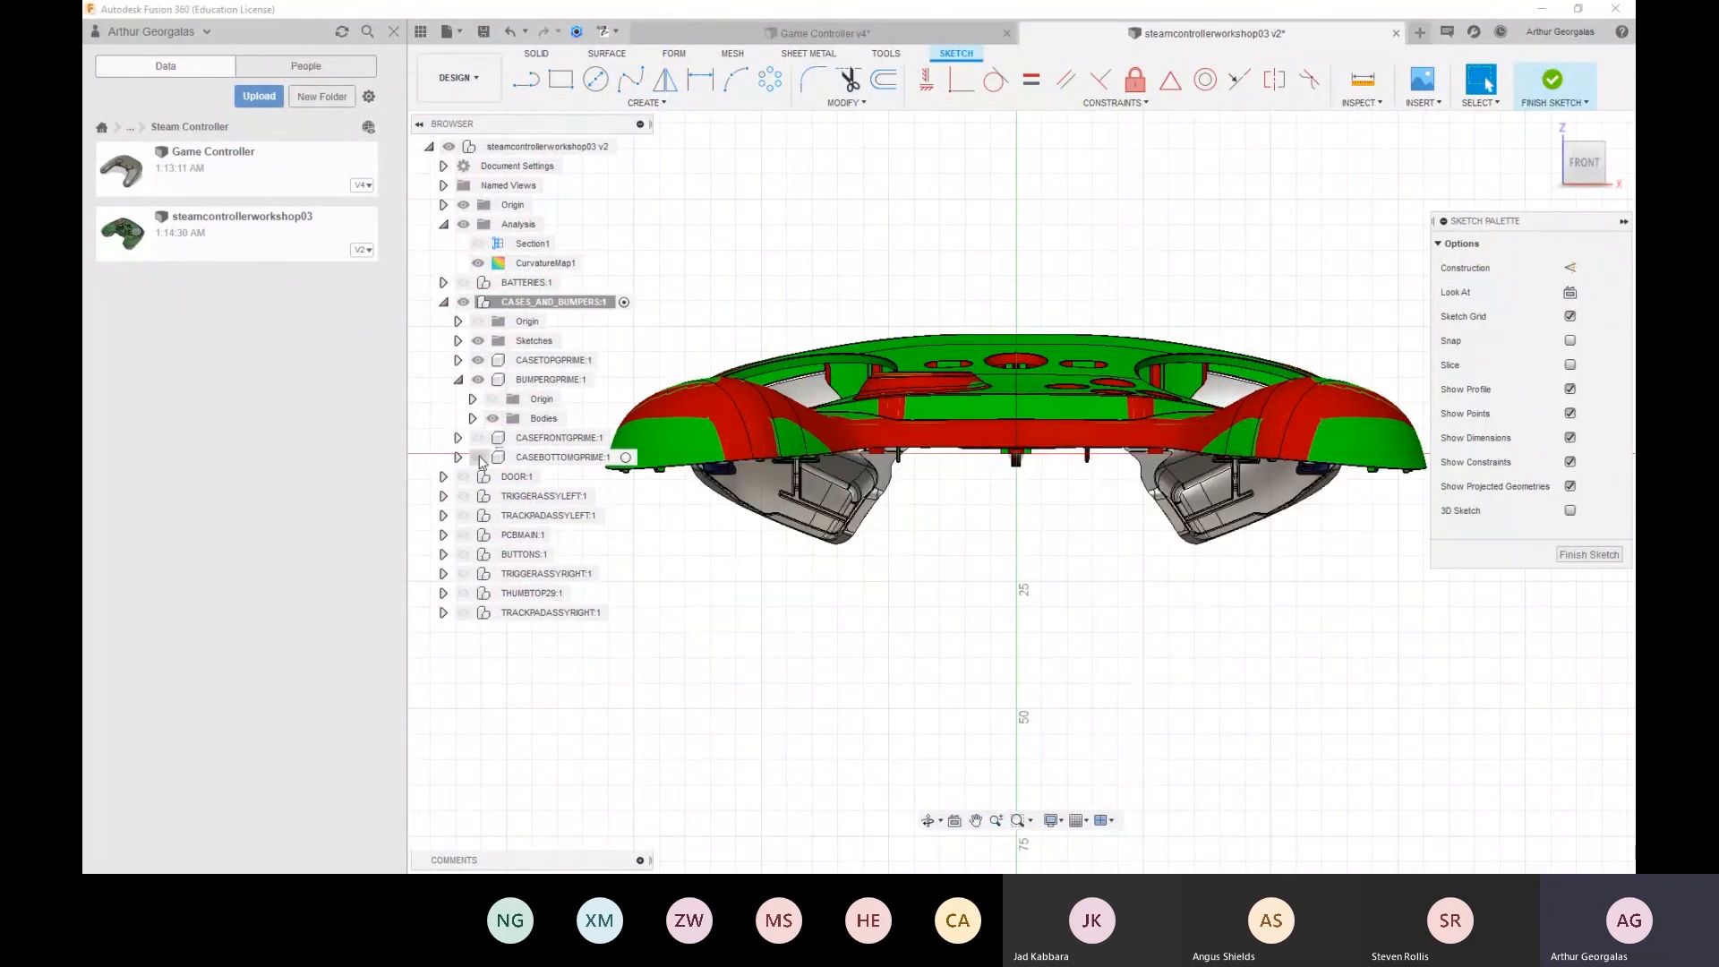
pyautogui.click(478, 380)
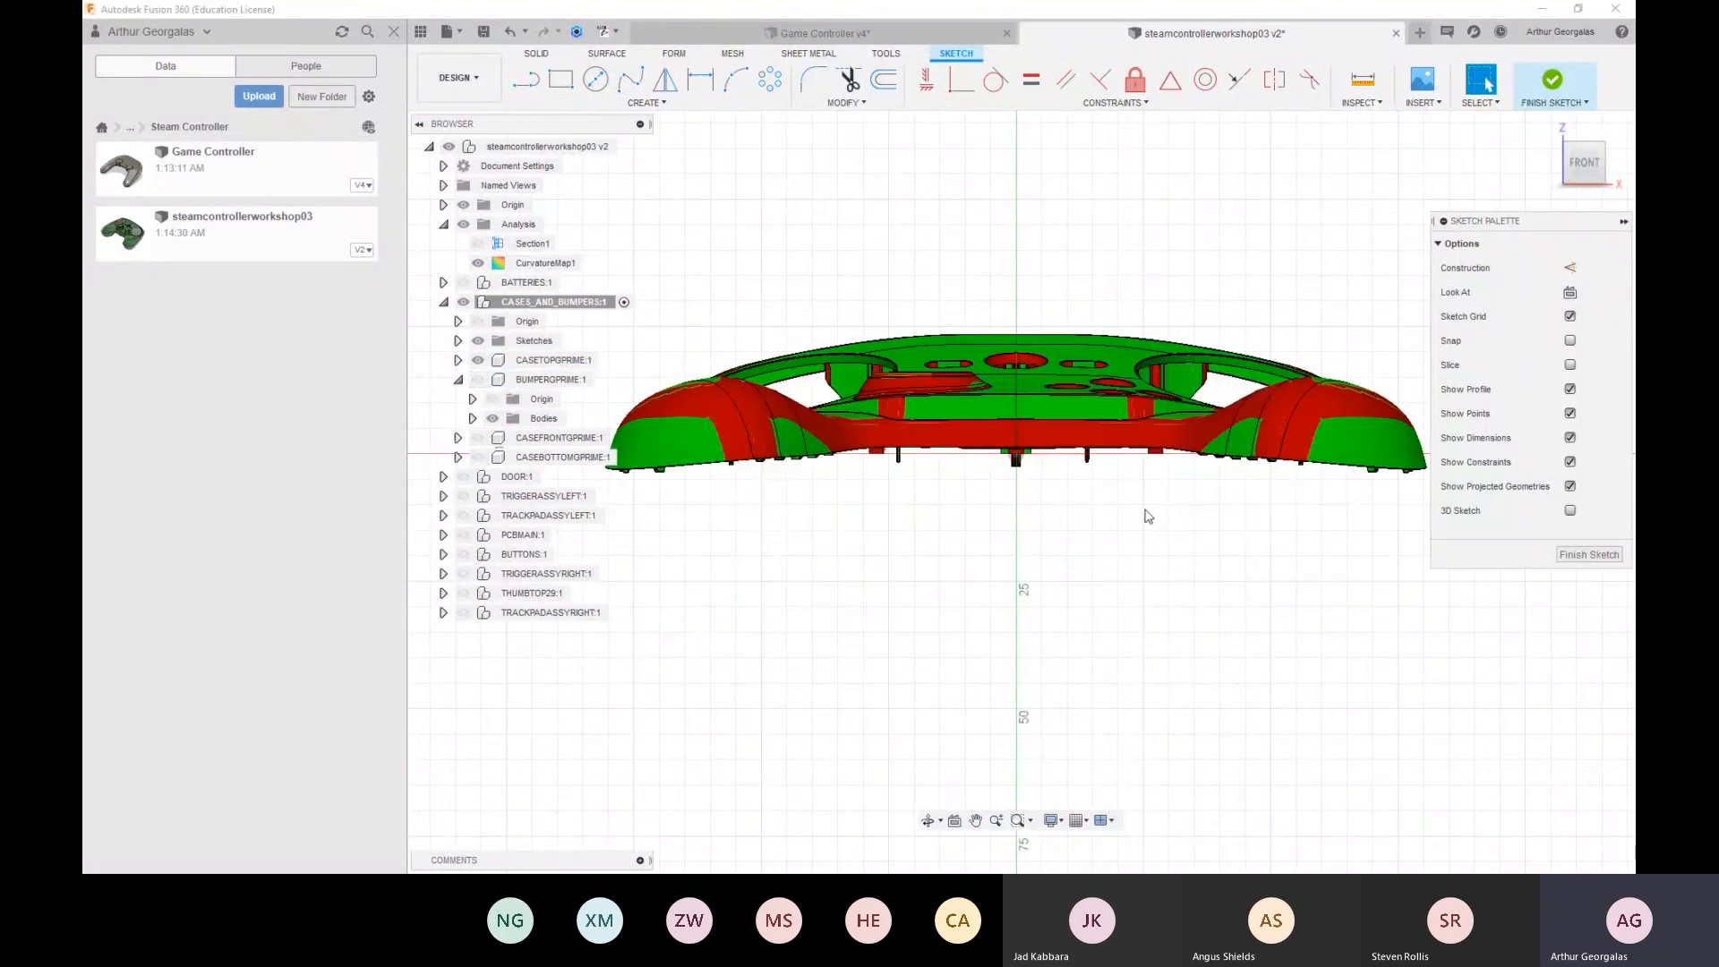
# Sketch a trial arc of about 4.5 mm radius against the outer grip edge of the top case, and delete it
pyautogui.scroll(-2, 1117, 512)
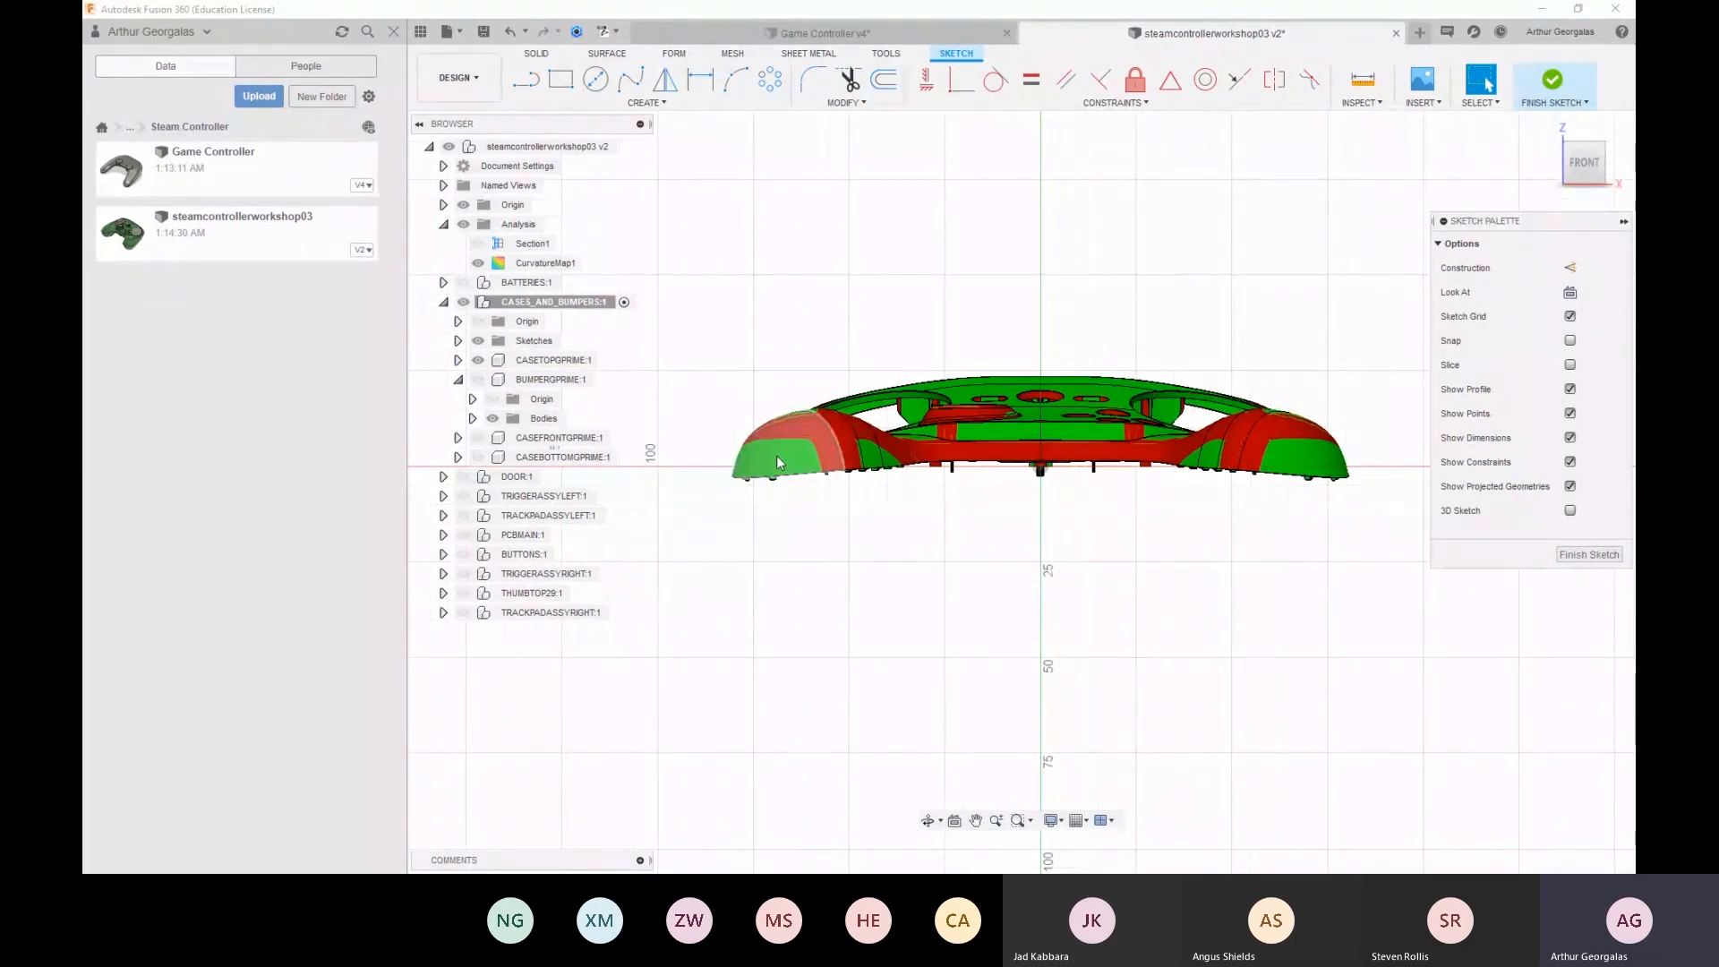
pyautogui.scroll(3, 776, 455)
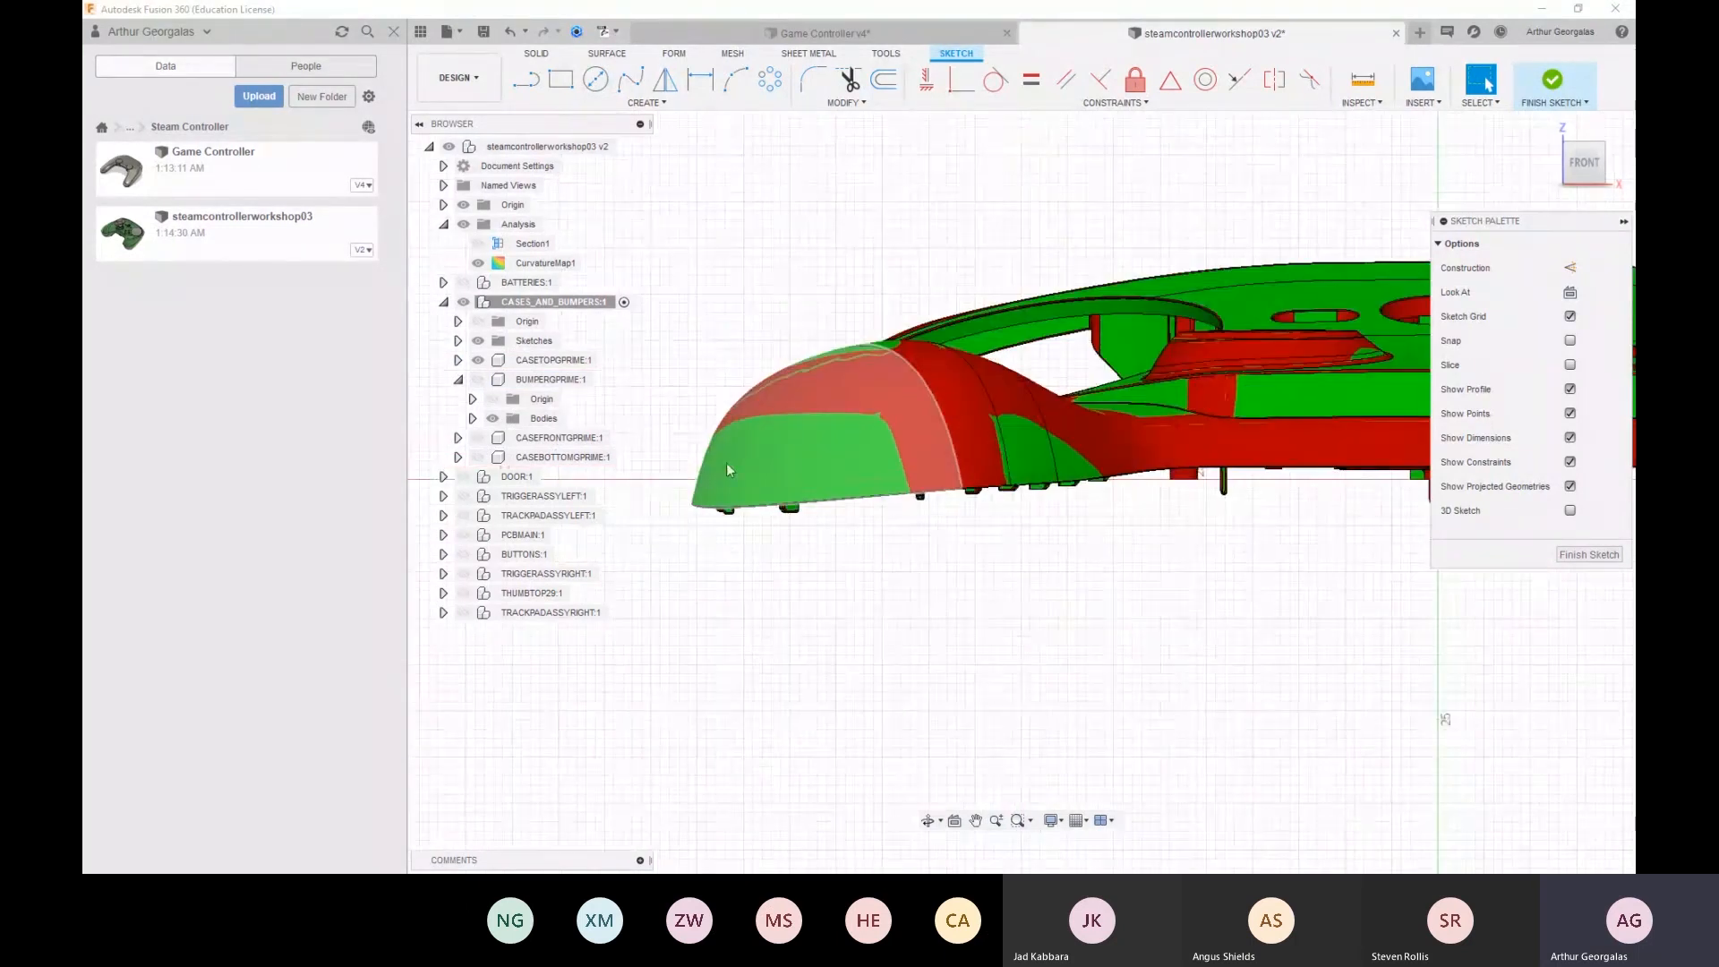
pyautogui.scroll(2, 712, 492)
pyautogui.scroll(2, 703, 491)
pyautogui.scroll(5, 704, 491)
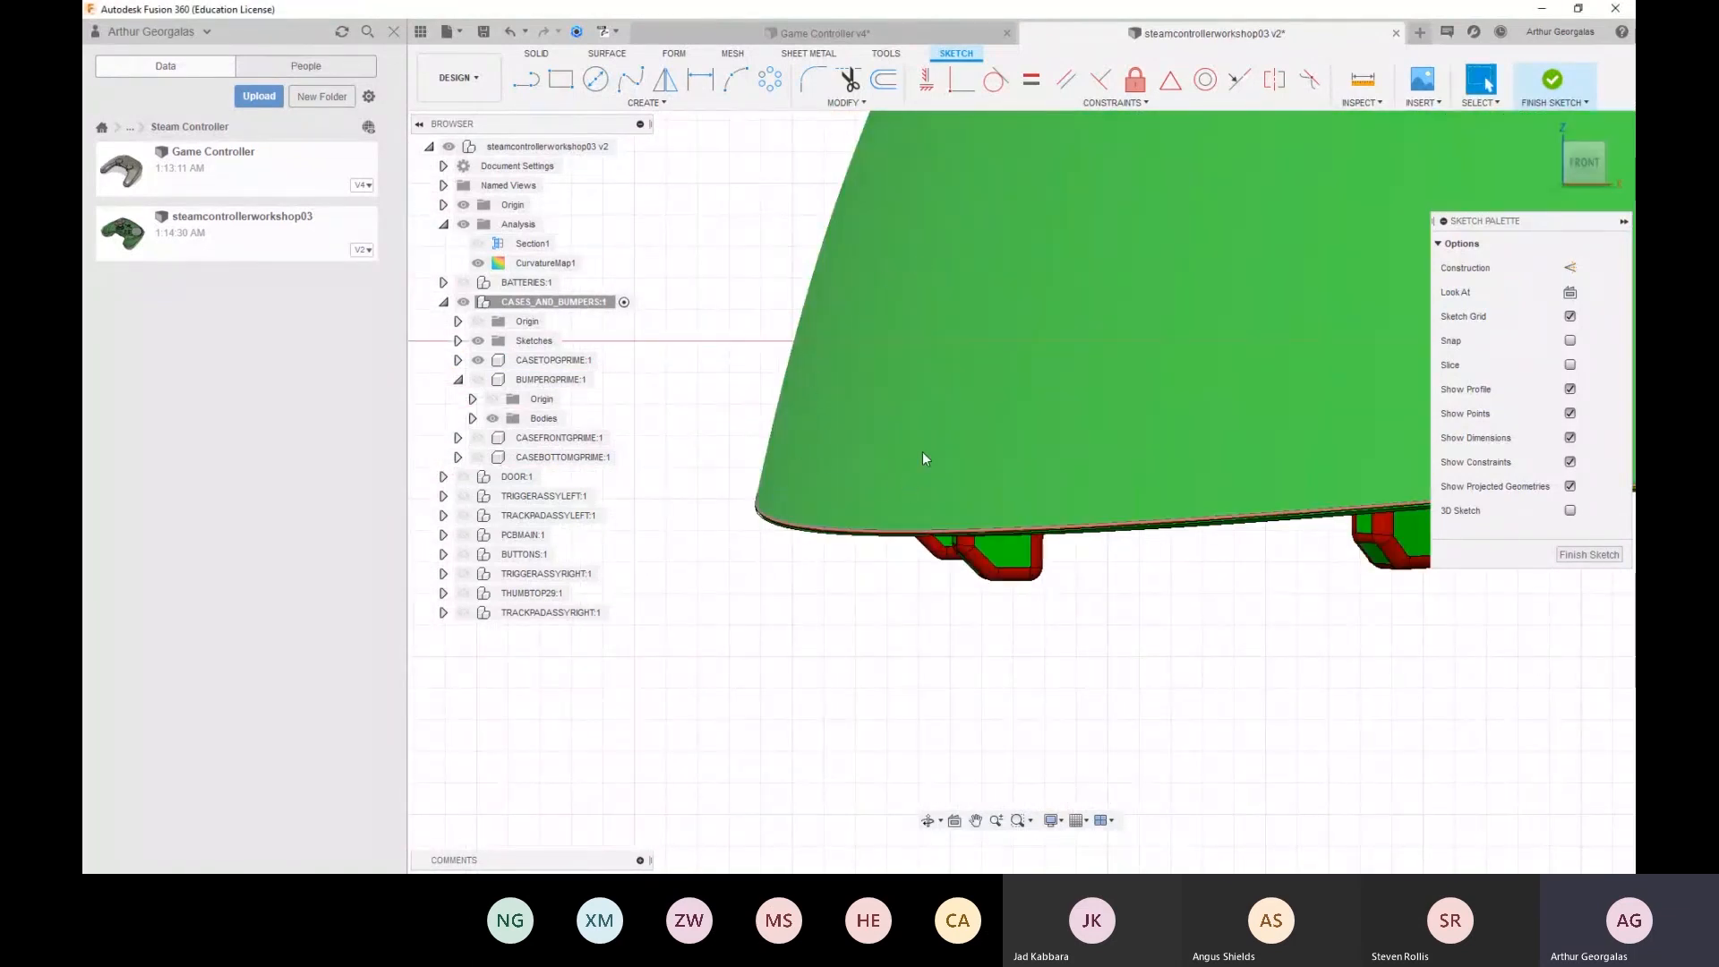
pyautogui.click(732, 81)
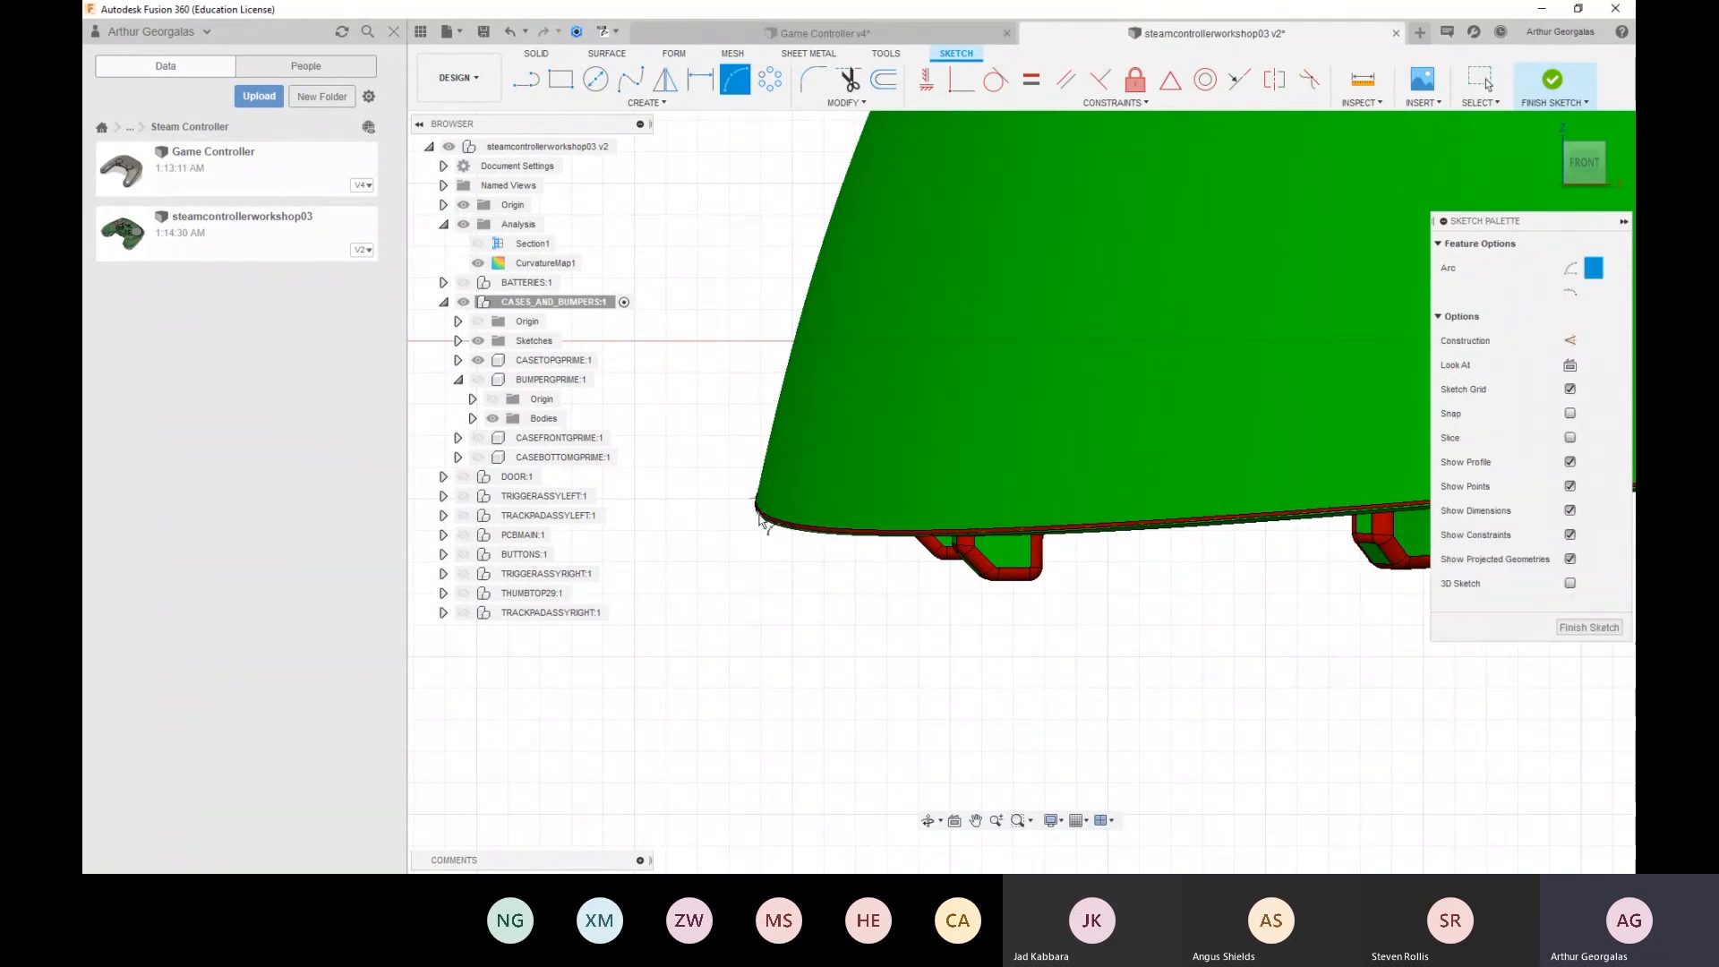
pyautogui.click(758, 501)
pyautogui.click(842, 186)
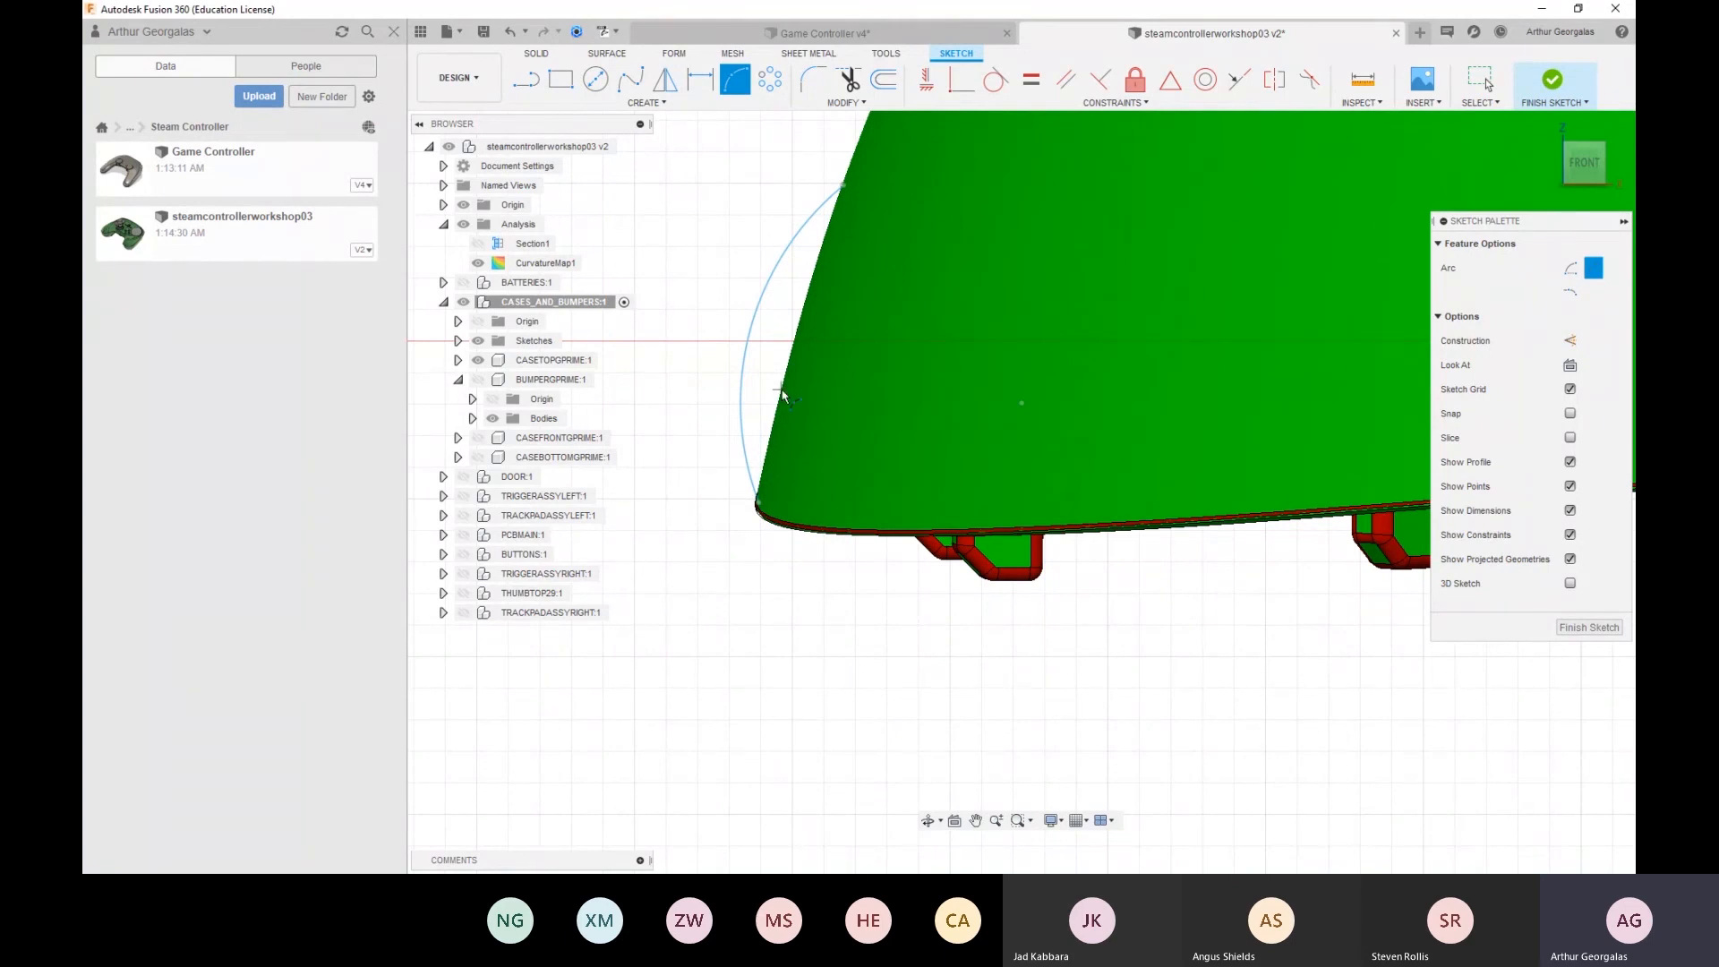
pyautogui.press('Escape')
pyautogui.click(767, 291)
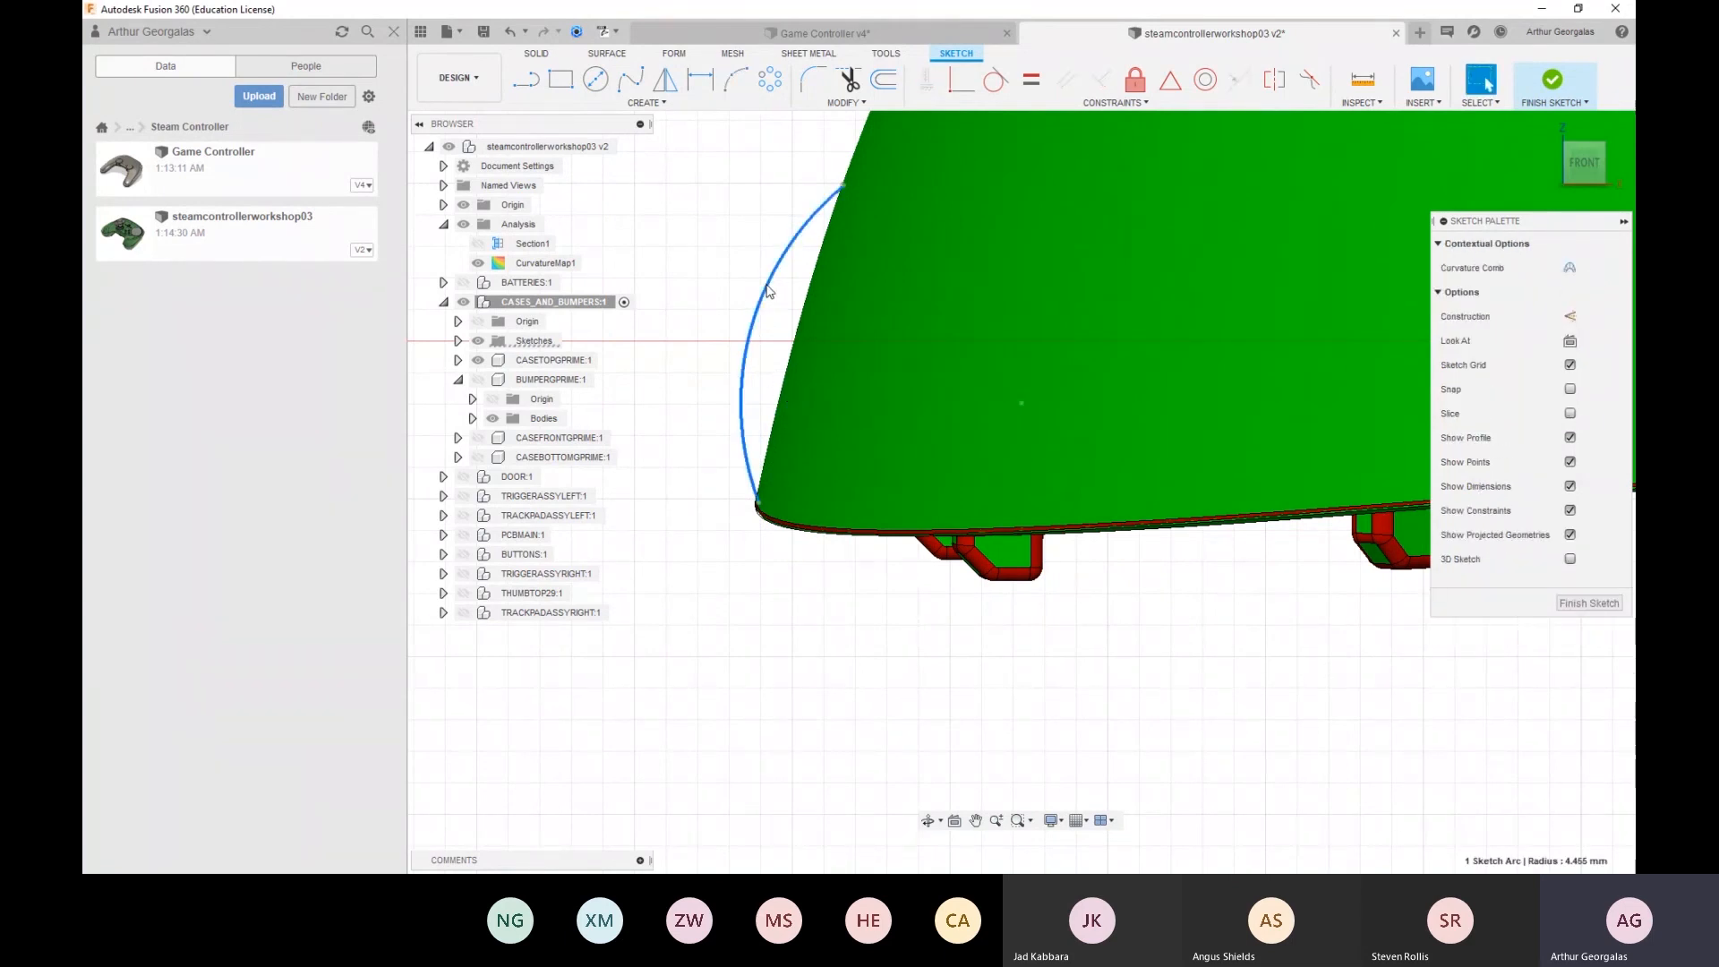
pyautogui.press('Delete')
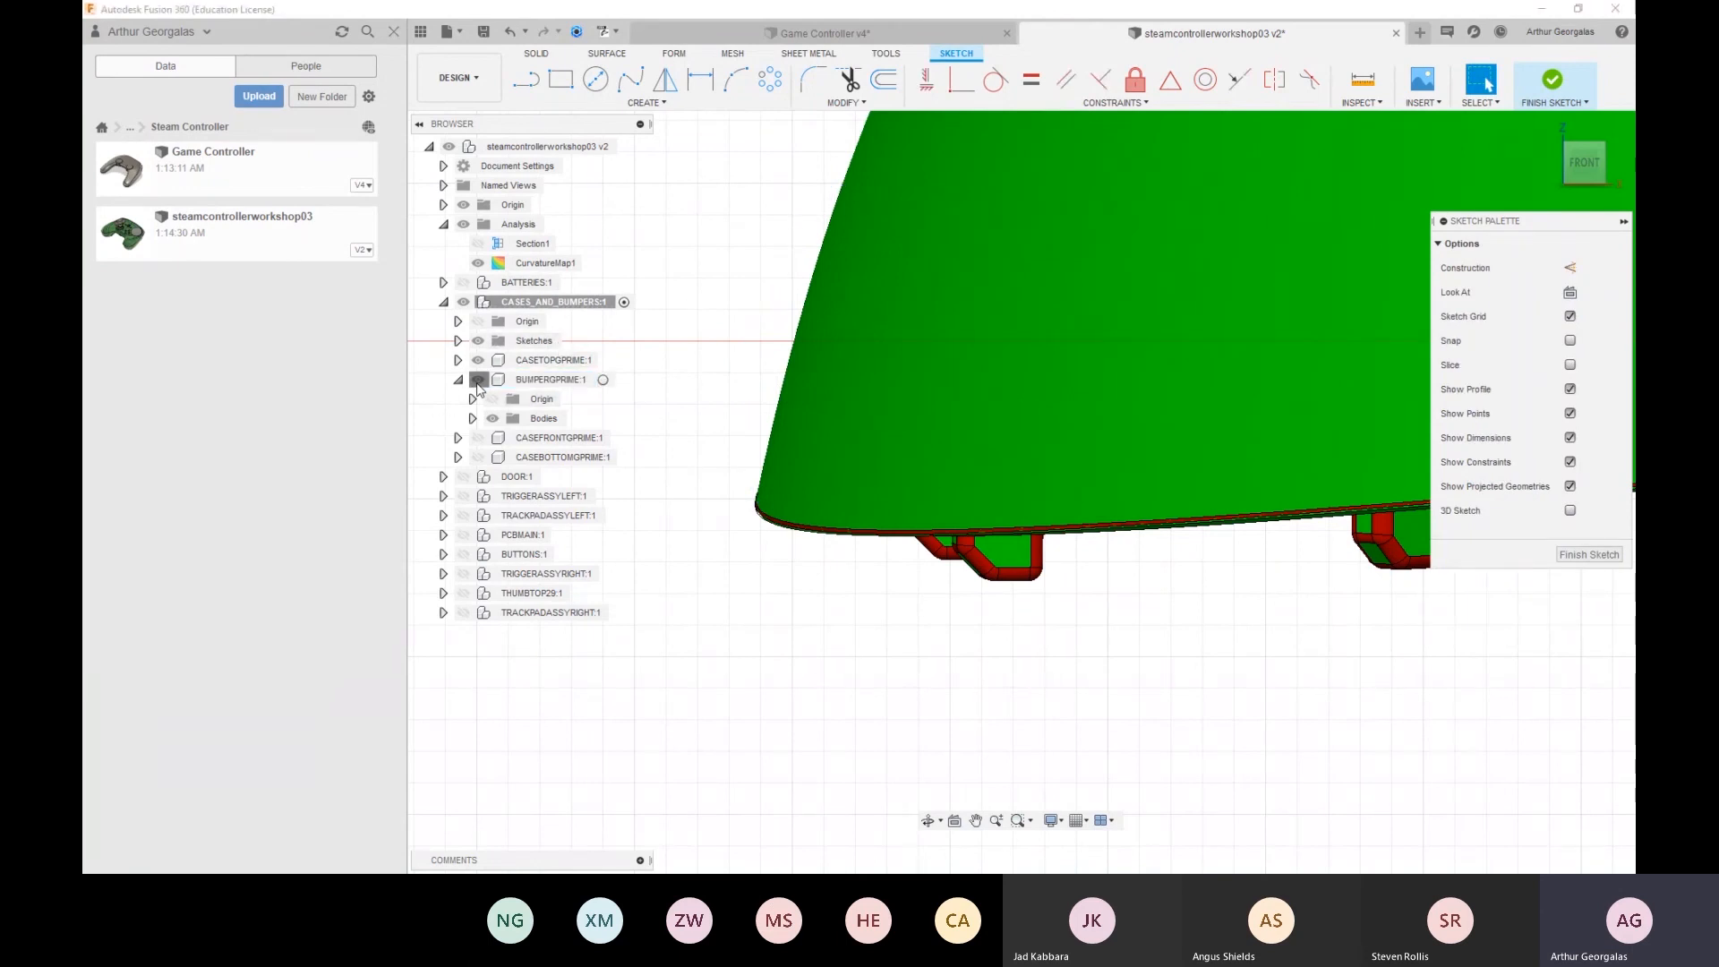
# Show CASEBOTTOMGPRIME again and sketch a vertical line just outside the grip edge, spanning the seam between both cases
pyautogui.click(478, 457)
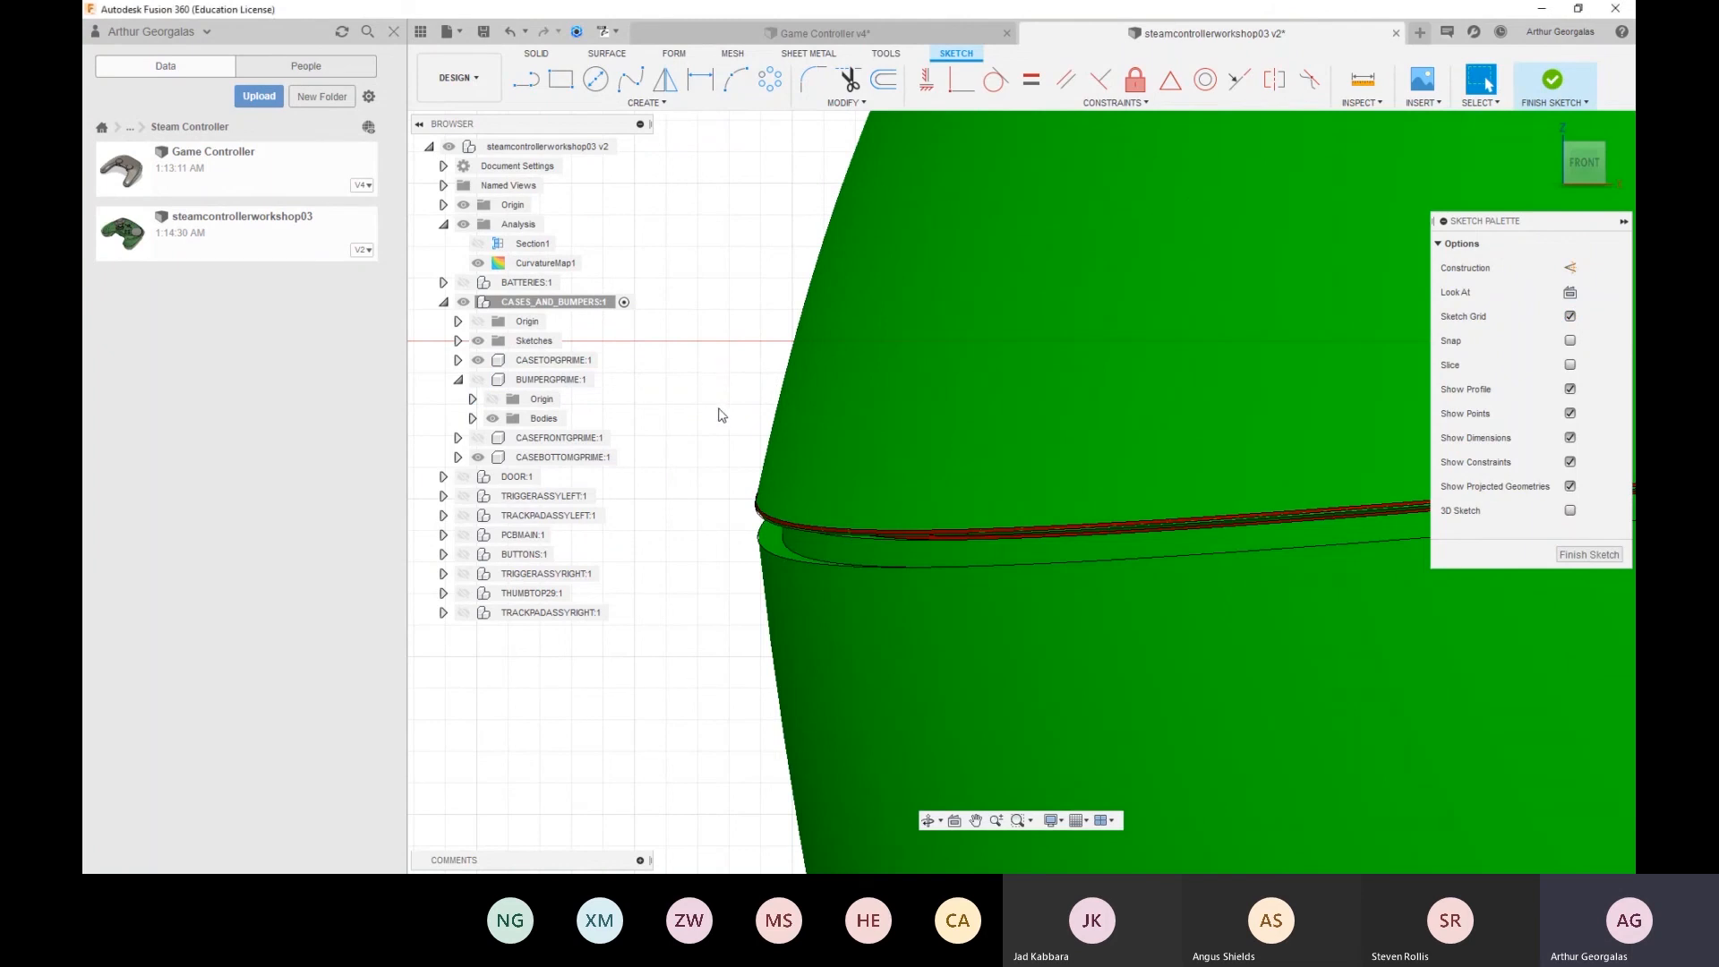
pyautogui.press('l')
pyautogui.click(758, 309)
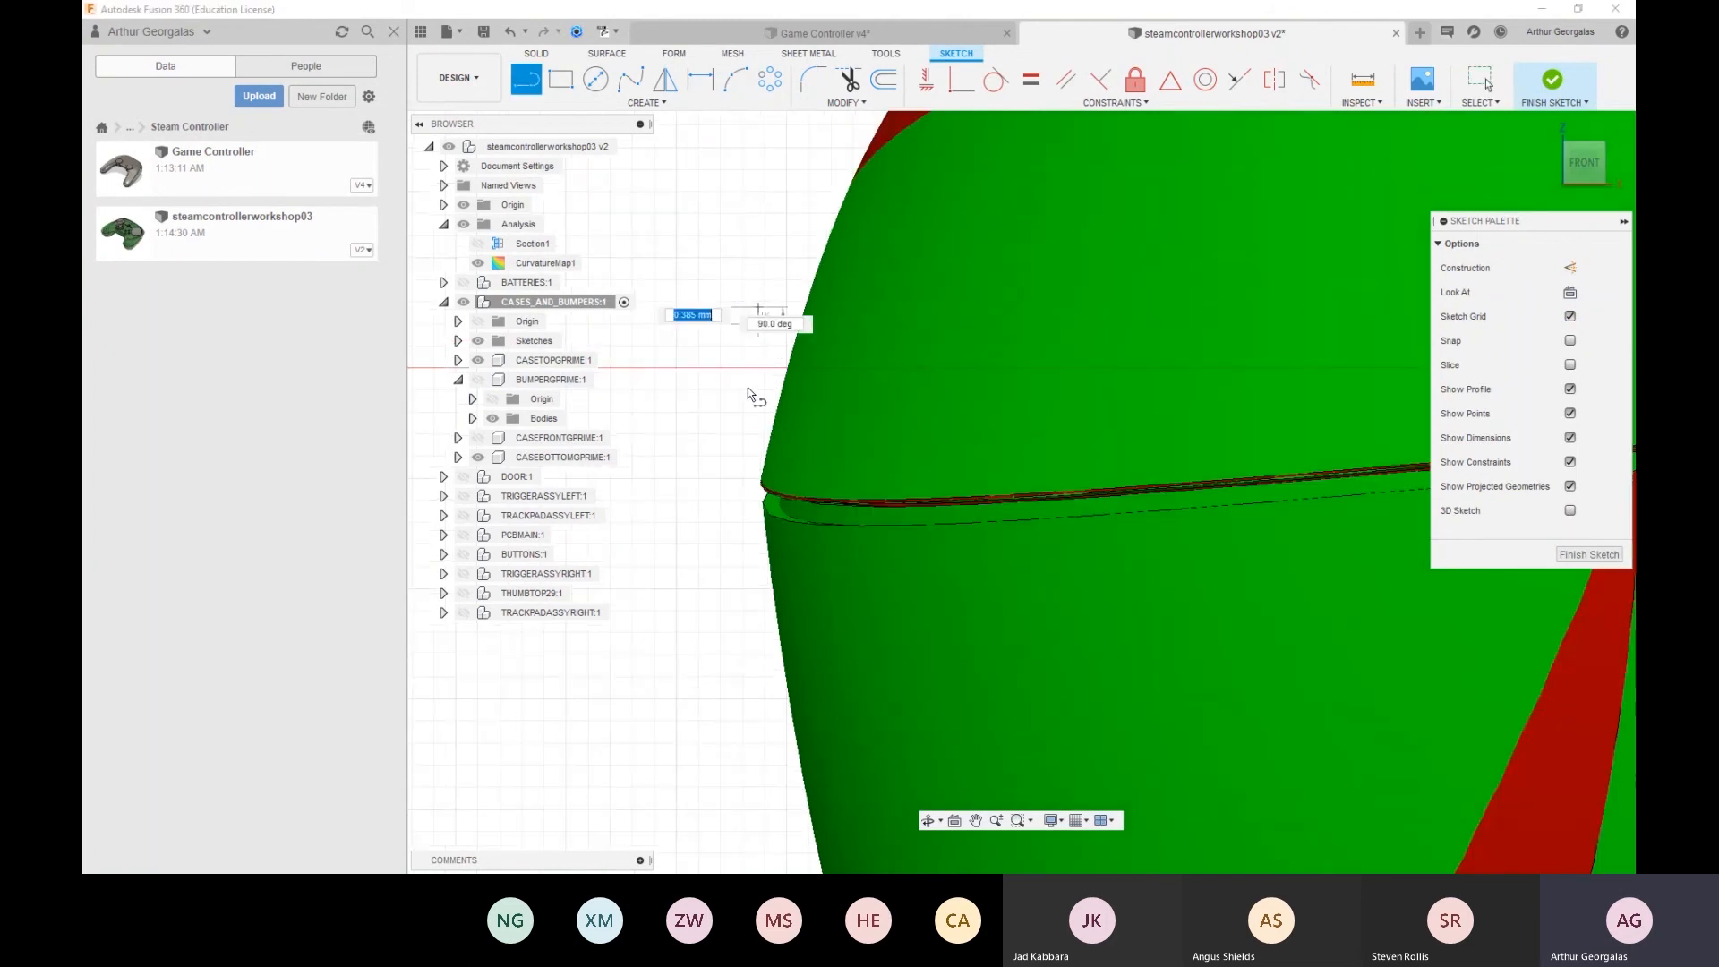
pyautogui.click(759, 725)
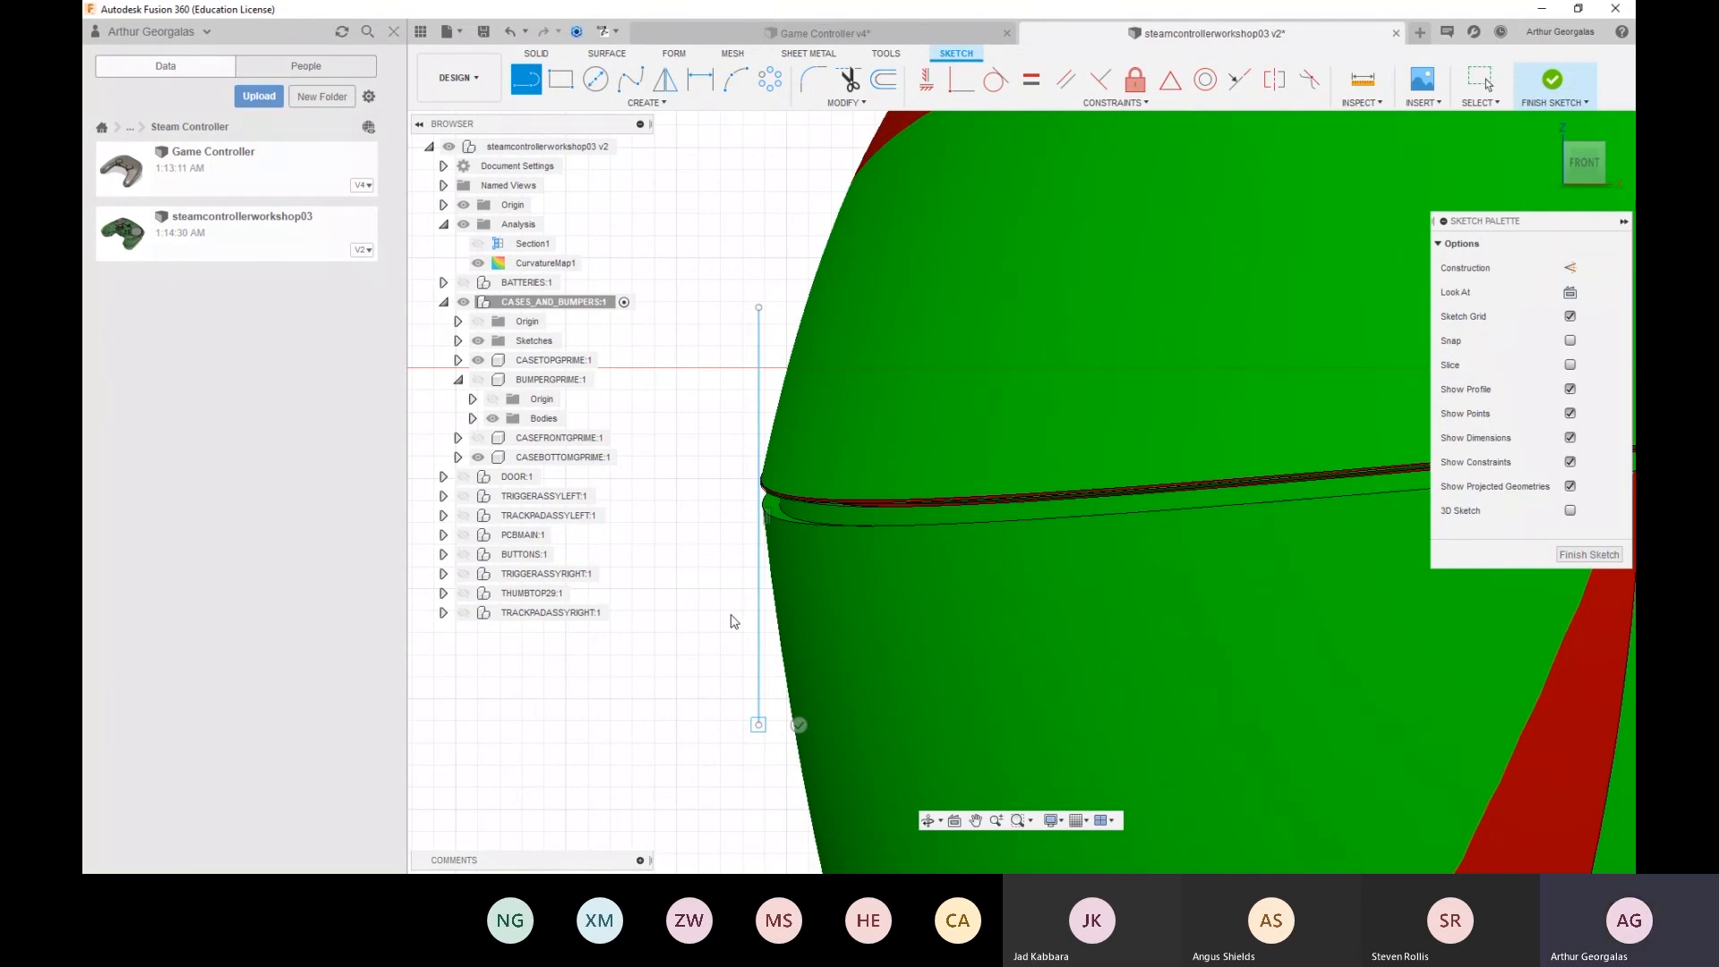
pyautogui.press('Escape')
pyautogui.scroll(-1, 721, 726)
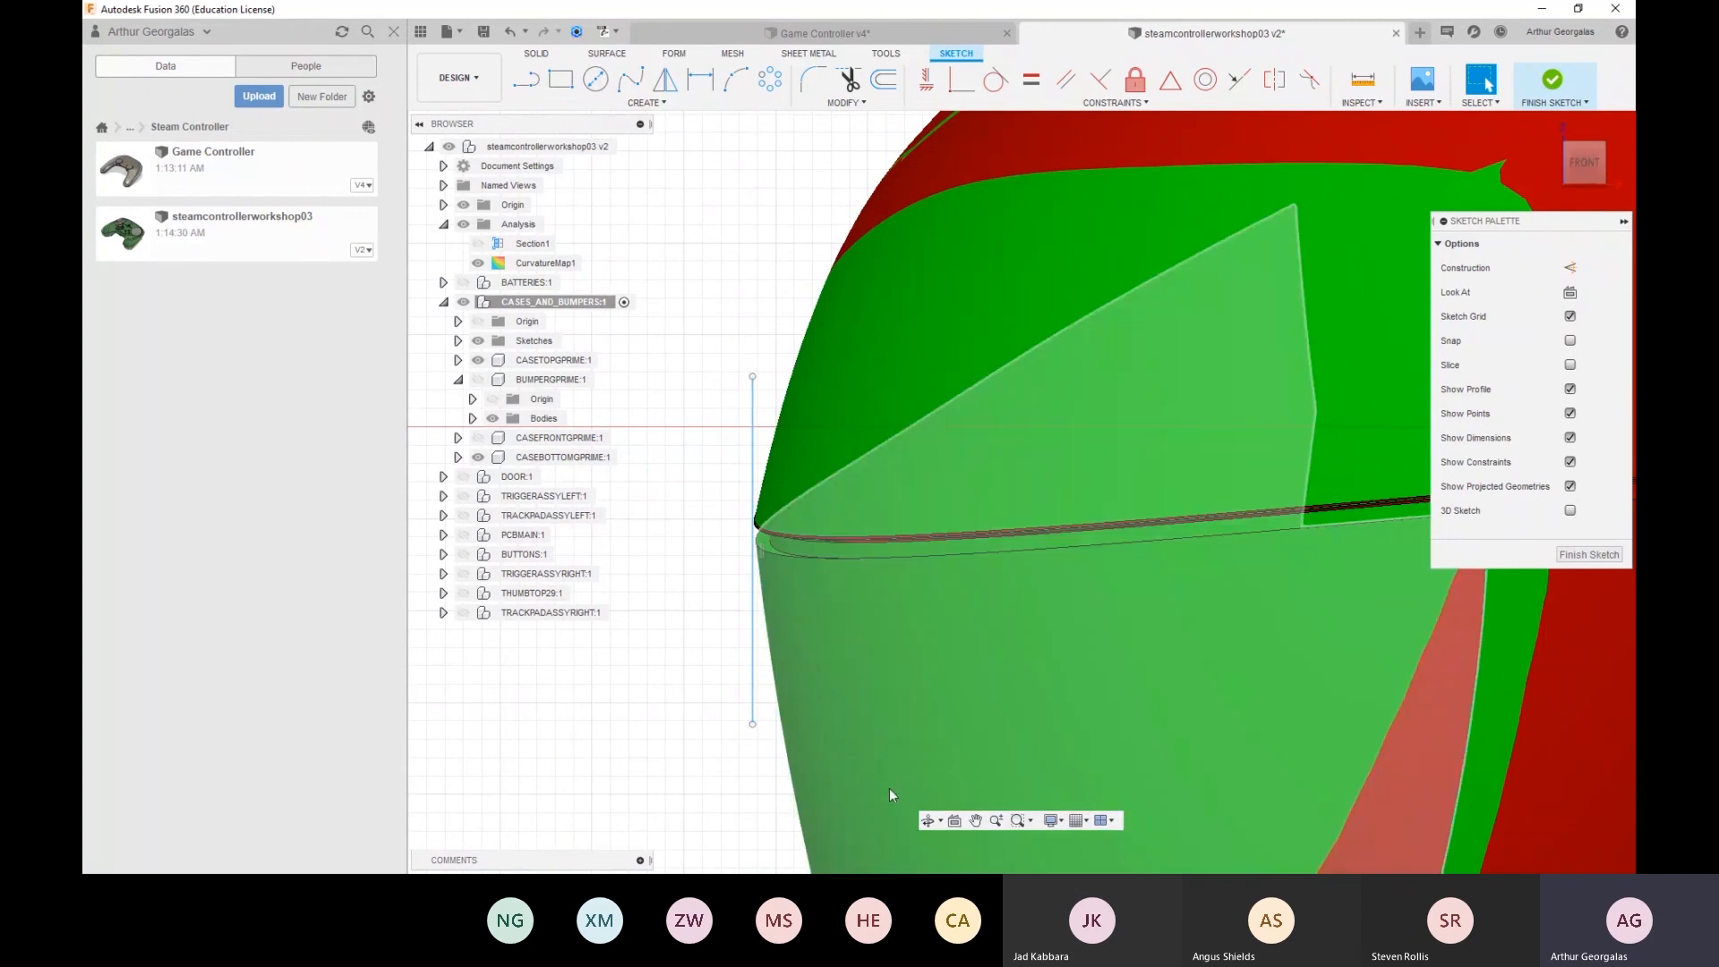
pyautogui.click(752, 692)
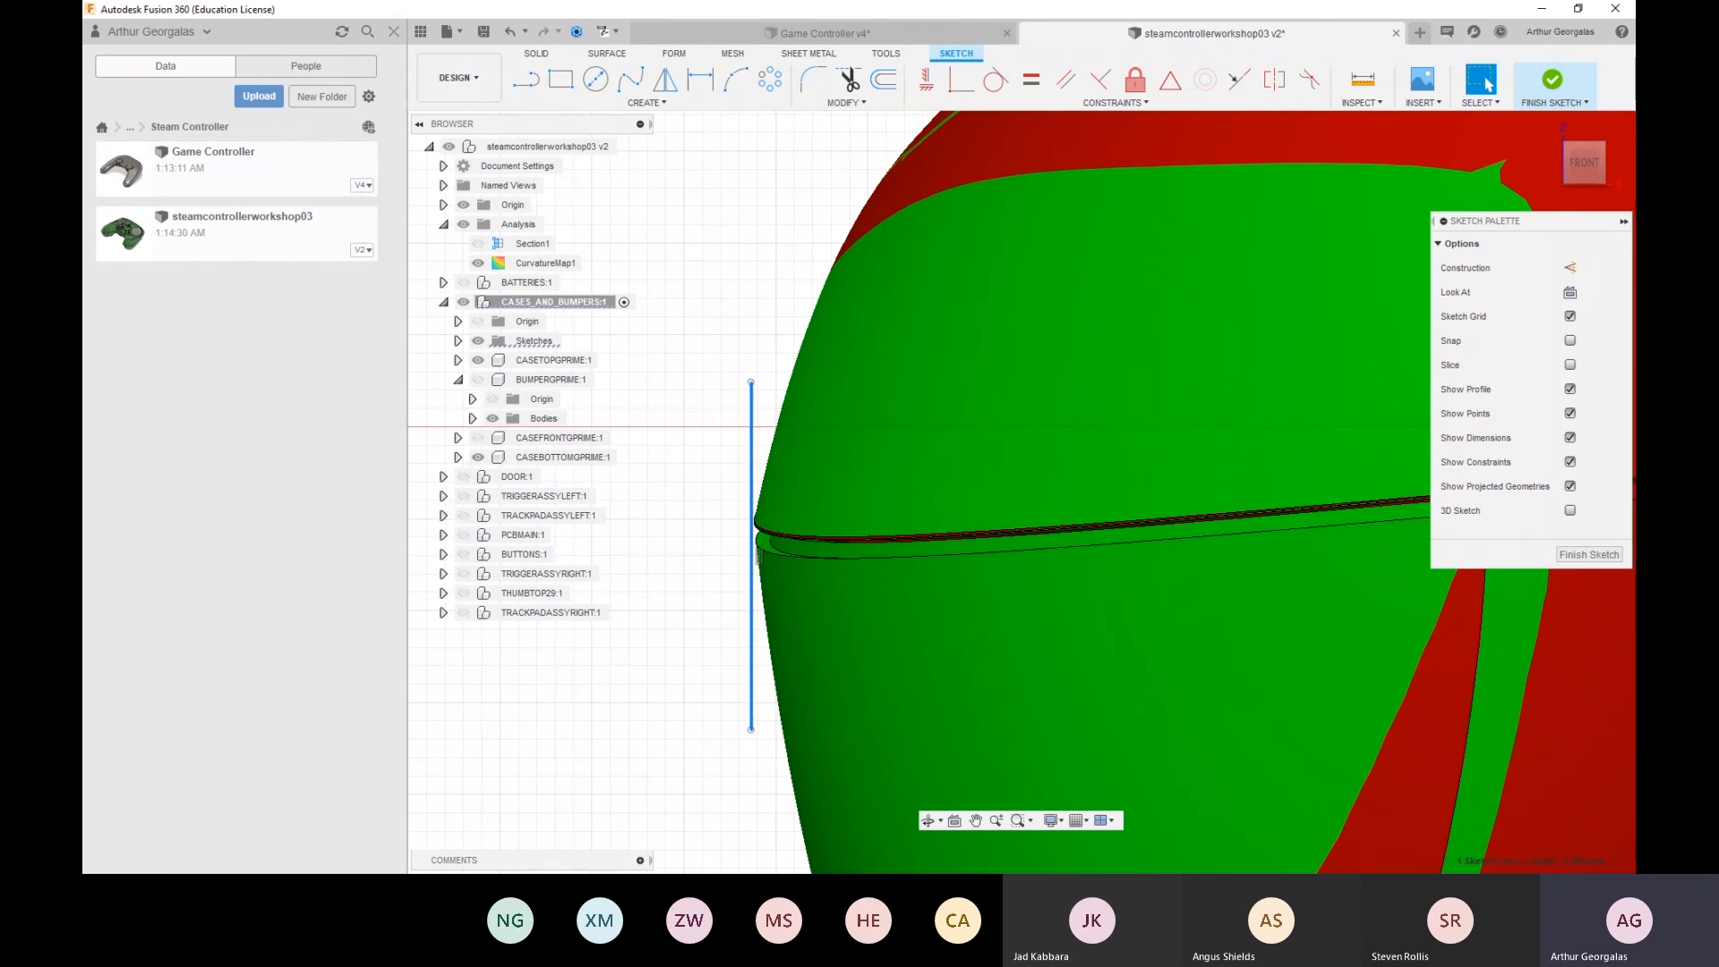
# Switch to Microsoft Teams and open the meeting conversation
pyautogui.hotkey('alt', 'Tab')
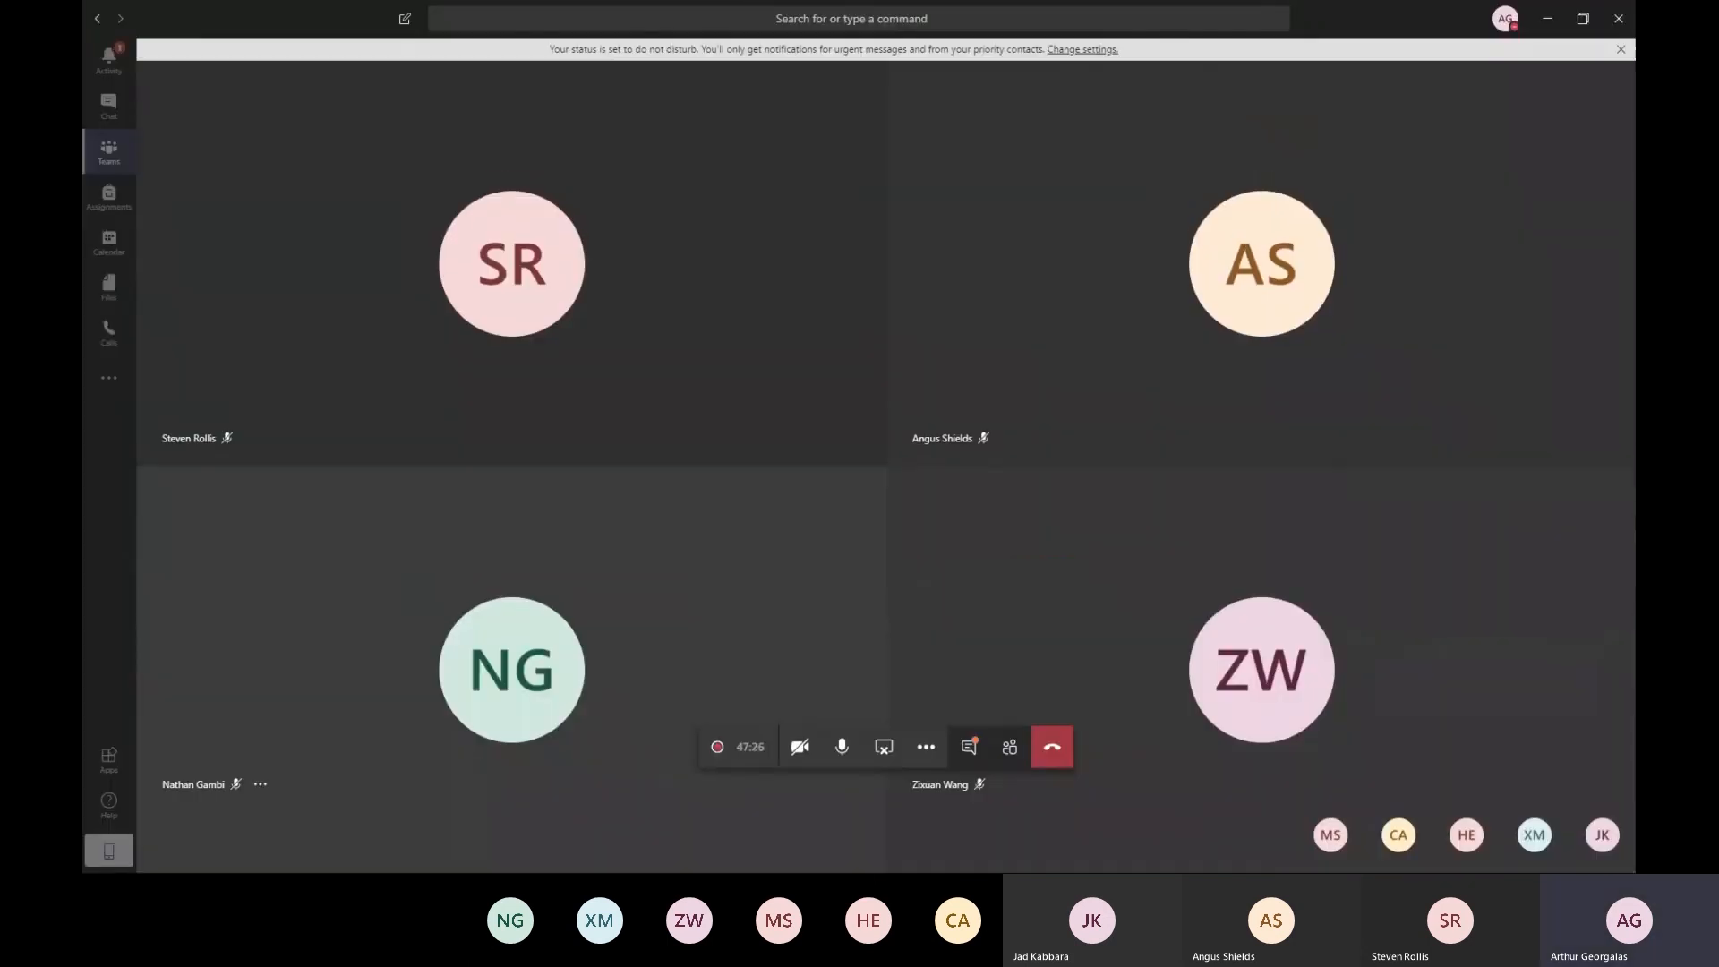
pyautogui.click(969, 747)
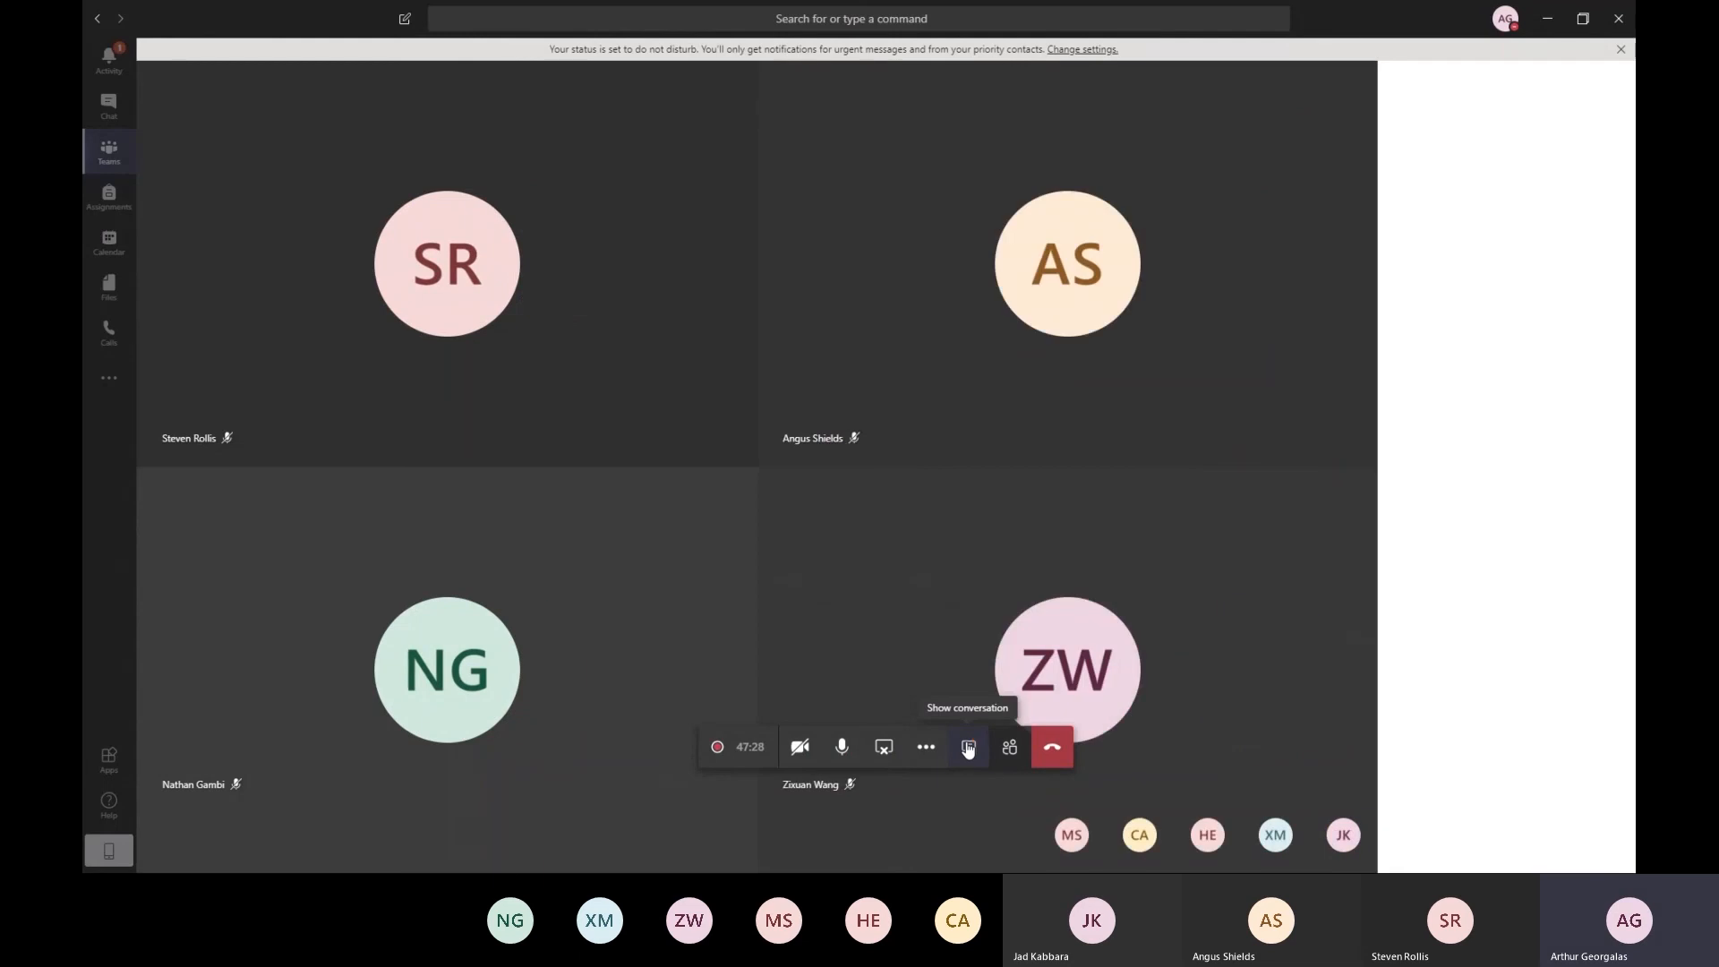
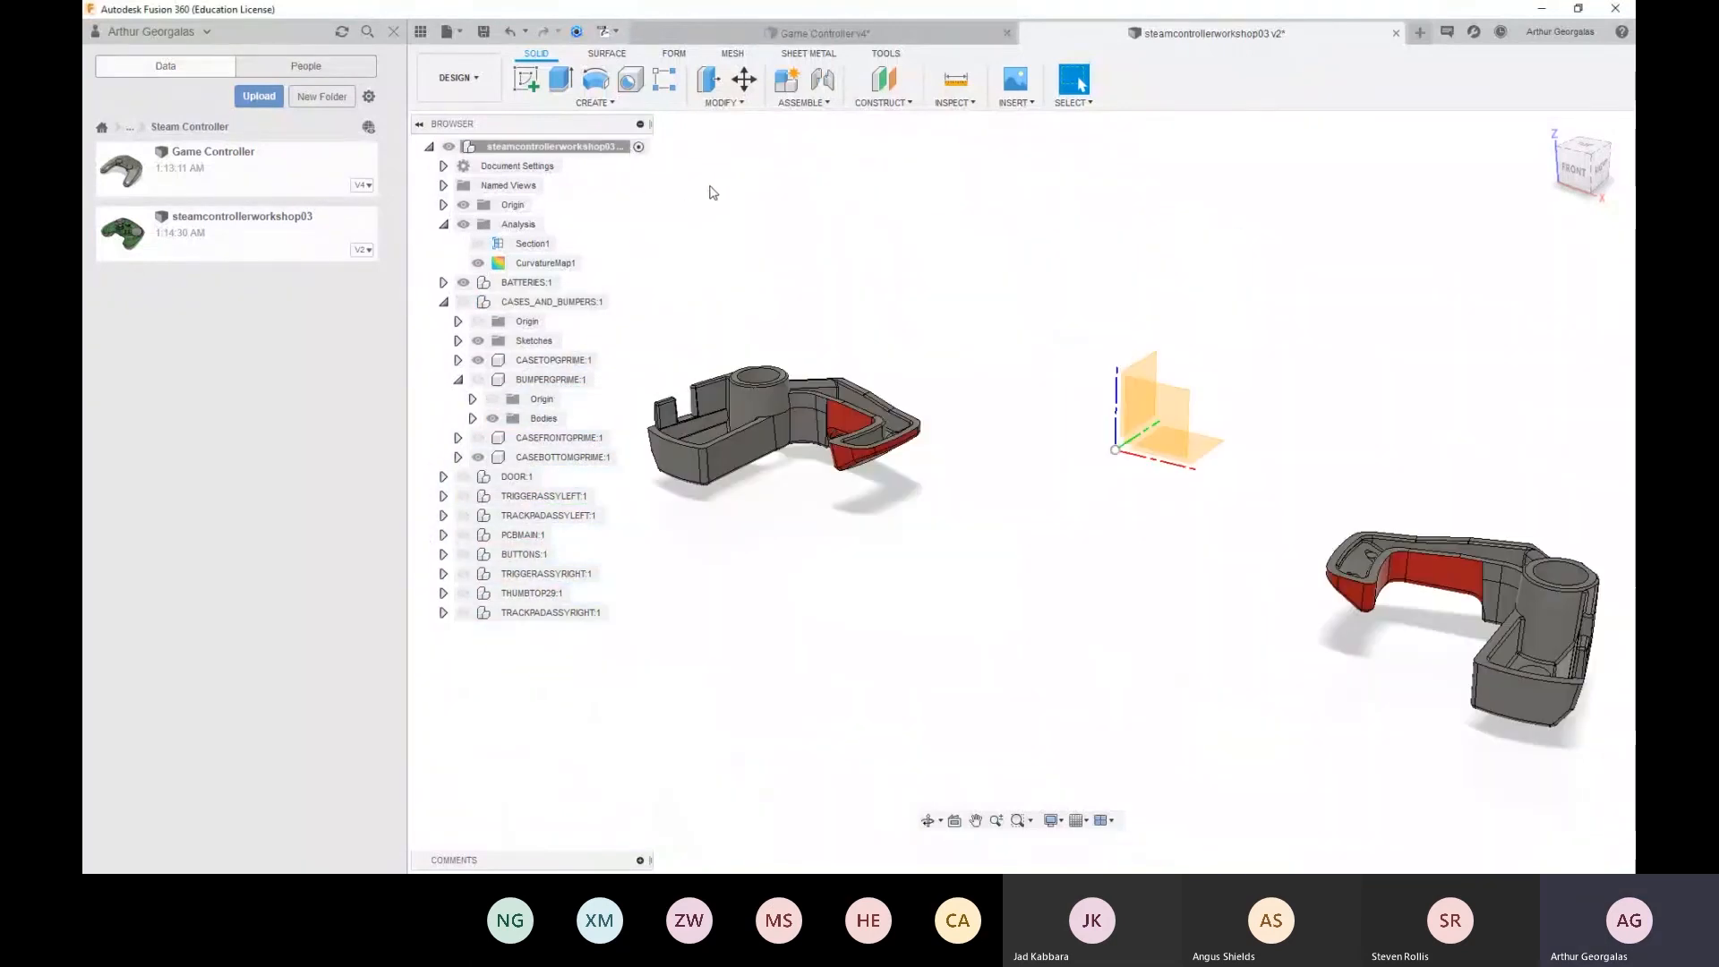
# Show the door, both trigger and trackpad assemblies, the main PCB, the buttons and the thumbstick top
pyautogui.keyDown('shift'); pyautogui.moveTo(1201, 565); pyautogui.dragTo(984, 543, button='middle'); pyautogui.keyUp('shift')
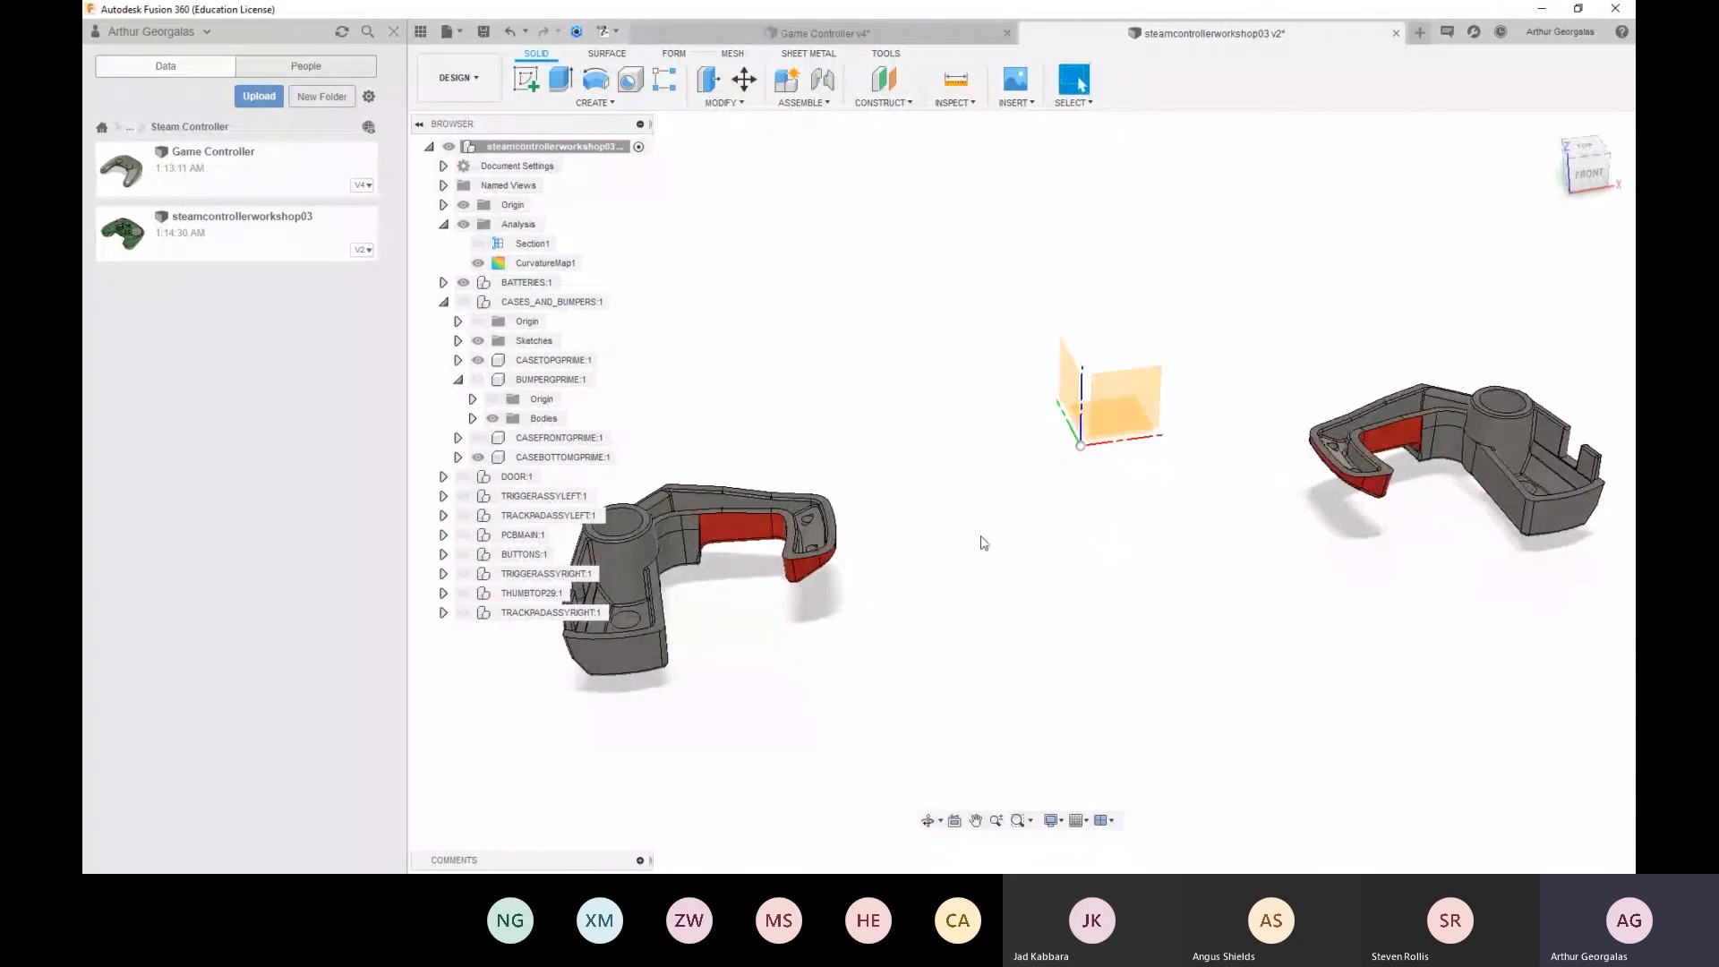
pyautogui.click(463, 476)
pyautogui.click(463, 496)
pyautogui.click(463, 516)
pyautogui.click(463, 534)
pyautogui.click(463, 554)
pyautogui.click(463, 574)
pyautogui.click(463, 593)
pyautogui.click(463, 613)
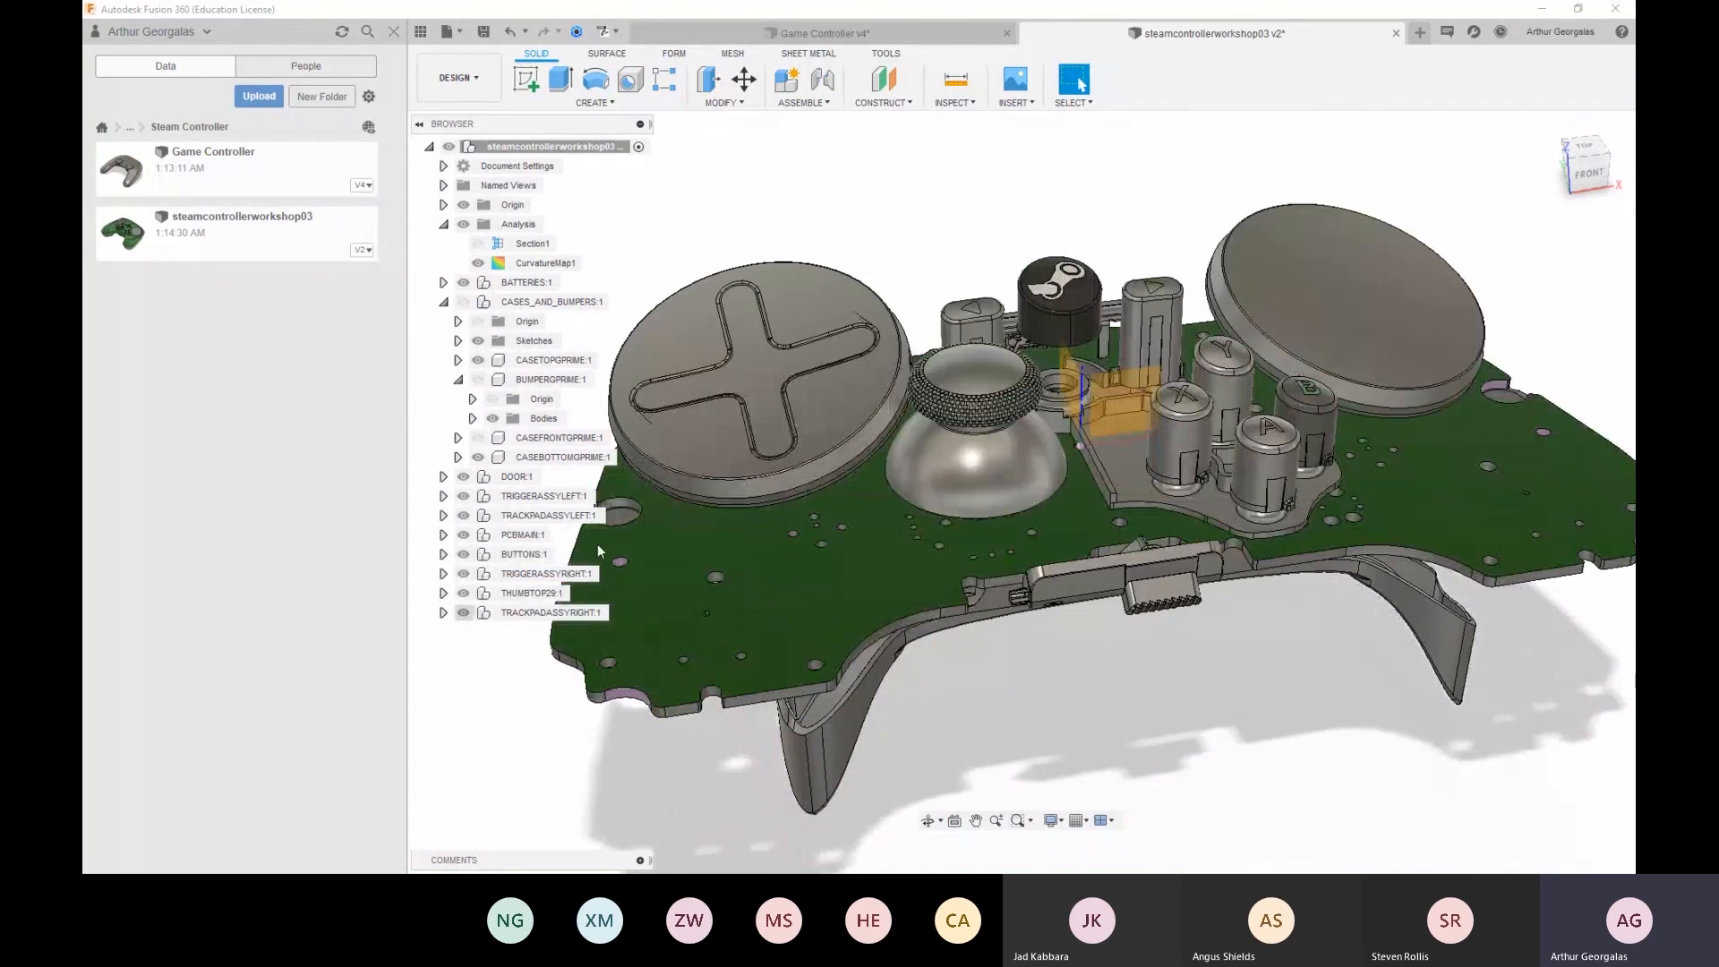
# Examine the thumbstick's knurled cap and the buttons mounted on the circuit board from several angles
pyautogui.scroll(7, 979, 403)
pyautogui.moveTo(979, 403)
pyautogui.keyDown('shift'); pyautogui.mouseDown(button='middle')
pyautogui.moveTo(990, 429)
pyautogui.moveTo(963, 425)
pyautogui.mouseUp(button='middle'); pyautogui.keyUp('shift')
pyautogui.keyDown('shift'); pyautogui.moveTo(1227, 502); pyautogui.dragTo(1134, 483, button='middle'); pyautogui.keyUp('shift')
pyautogui.keyDown('shift'); pyautogui.moveTo(1044, 436); pyautogui.dragTo(1155, 501, button='middle'); pyautogui.keyUp('shift')
pyautogui.keyDown('shift'); pyautogui.moveTo(962, 717); pyautogui.dragTo(1012, 528, button='middle'); pyautogui.keyUp('shift')
pyautogui.keyDown('shift'); pyautogui.moveTo(1043, 439); pyautogui.dragTo(866, 497, button='middle'); pyautogui.keyUp('shift')
pyautogui.scroll(-10, 967, 530)
pyautogui.scroll(3, 1110, 498)
pyautogui.keyDown('shift'); pyautogui.moveTo(1115, 484); pyautogui.dragTo(1029, 539, button='middle'); pyautogui.keyUp('shift')
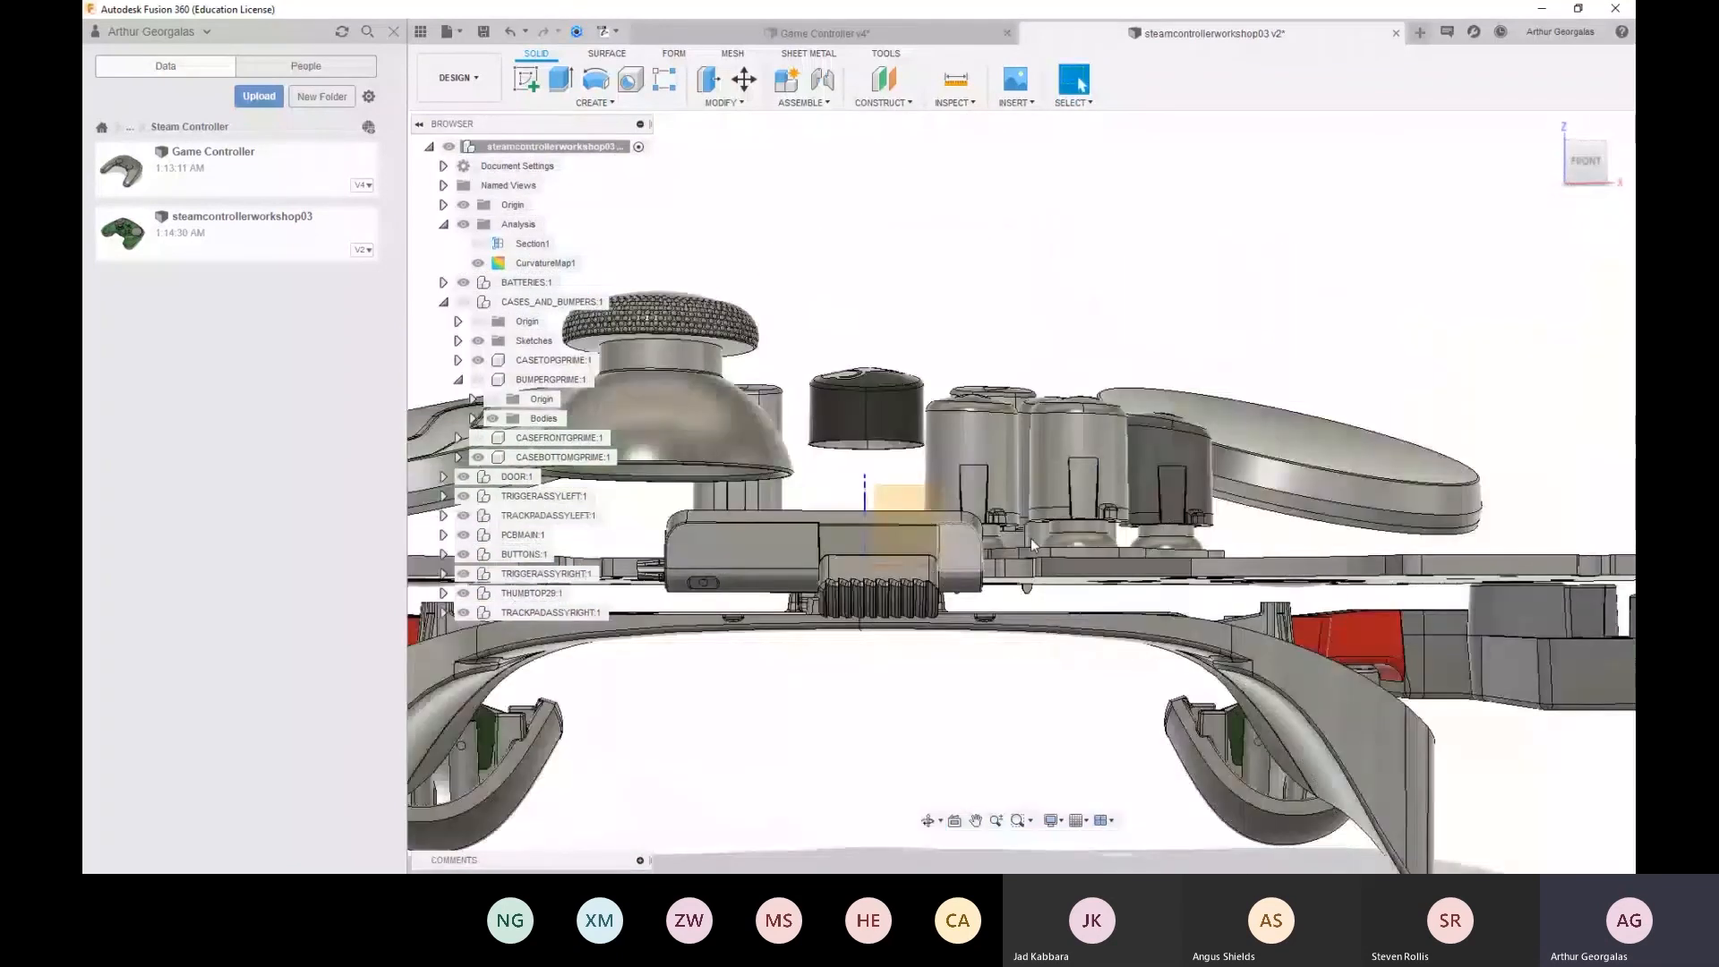
# Examine the ribbed tab at the front edge of the circuit board, and view the whole internal assembly
pyautogui.scroll(6, 881, 609)
pyautogui.keyDown('shift'); pyautogui.moveTo(853, 609); pyautogui.dragTo(828, 538, button='middle'); pyautogui.keyUp('shift')
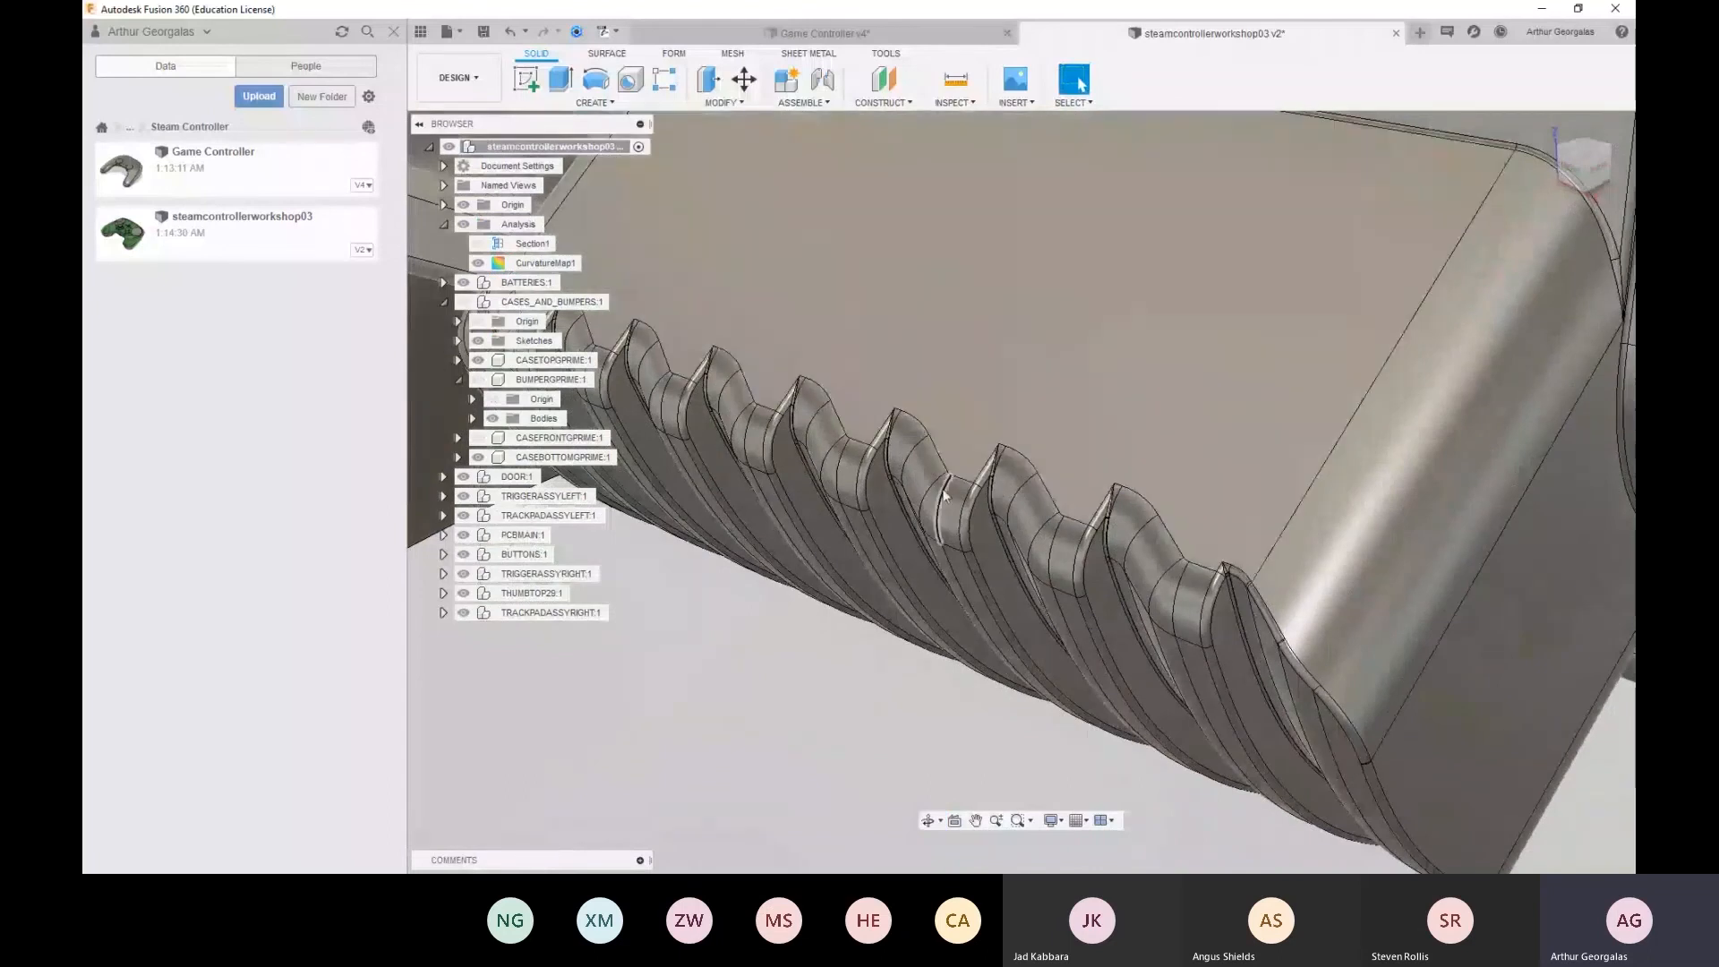
pyautogui.scroll(-1, 956, 591)
pyautogui.scroll(-5, 967, 572)
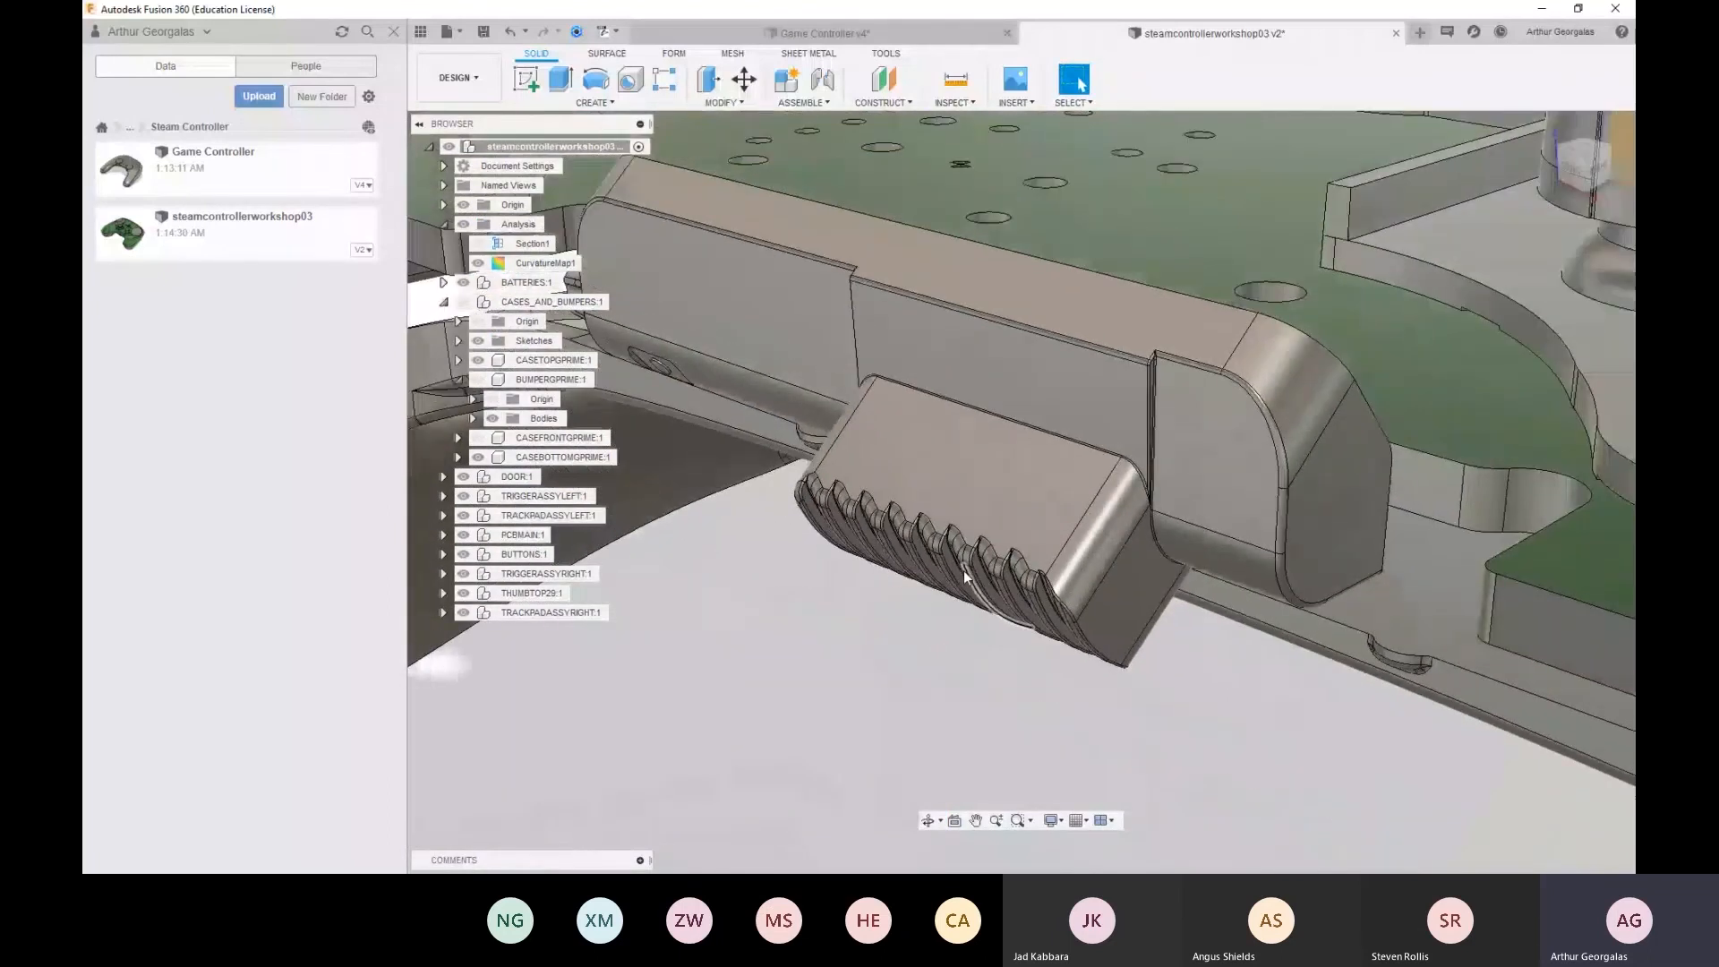
pyautogui.scroll(-5, 985, 555)
pyautogui.scroll(-3, 1339, 633)
pyautogui.moveTo(1340, 633)
pyautogui.keyDown('shift'); pyautogui.mouseDown(button='middle')
pyautogui.moveTo(1304, 568)
pyautogui.moveTo(1358, 625)
pyautogui.mouseUp(button='middle'); pyautogui.keyUp('shift')
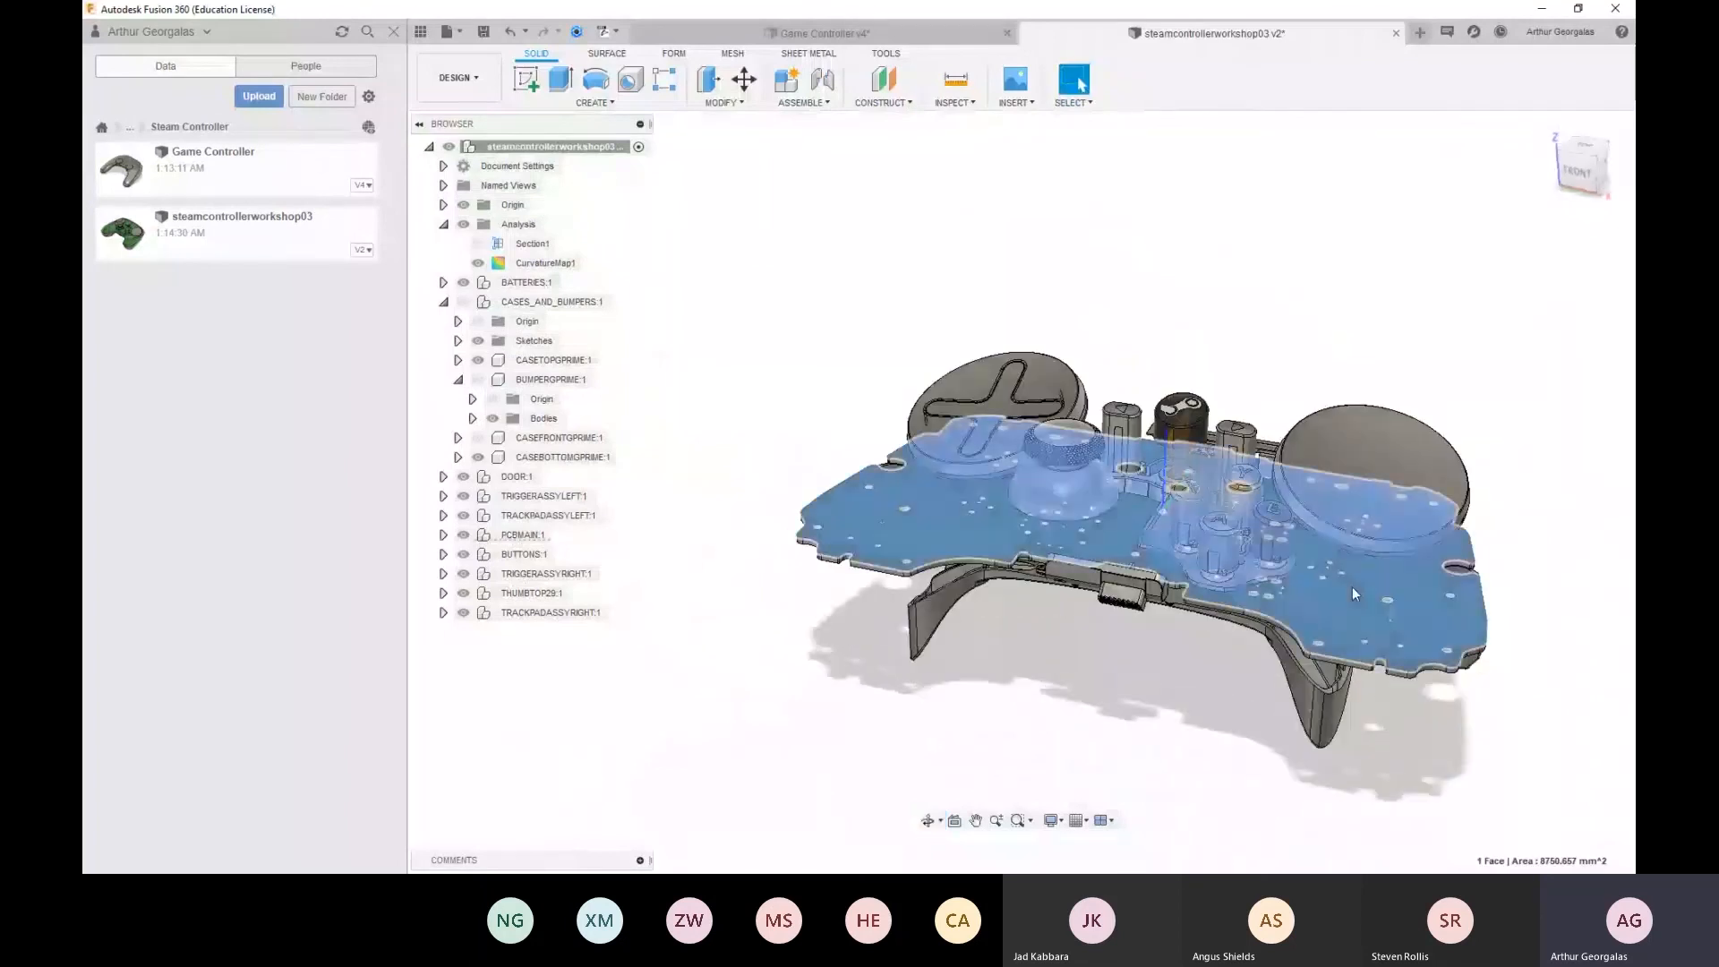
pyautogui.keyDown('shift'); pyautogui.moveTo(1101, 664); pyautogui.dragTo(1123, 699, button='middle'); pyautogui.keyUp('shift')
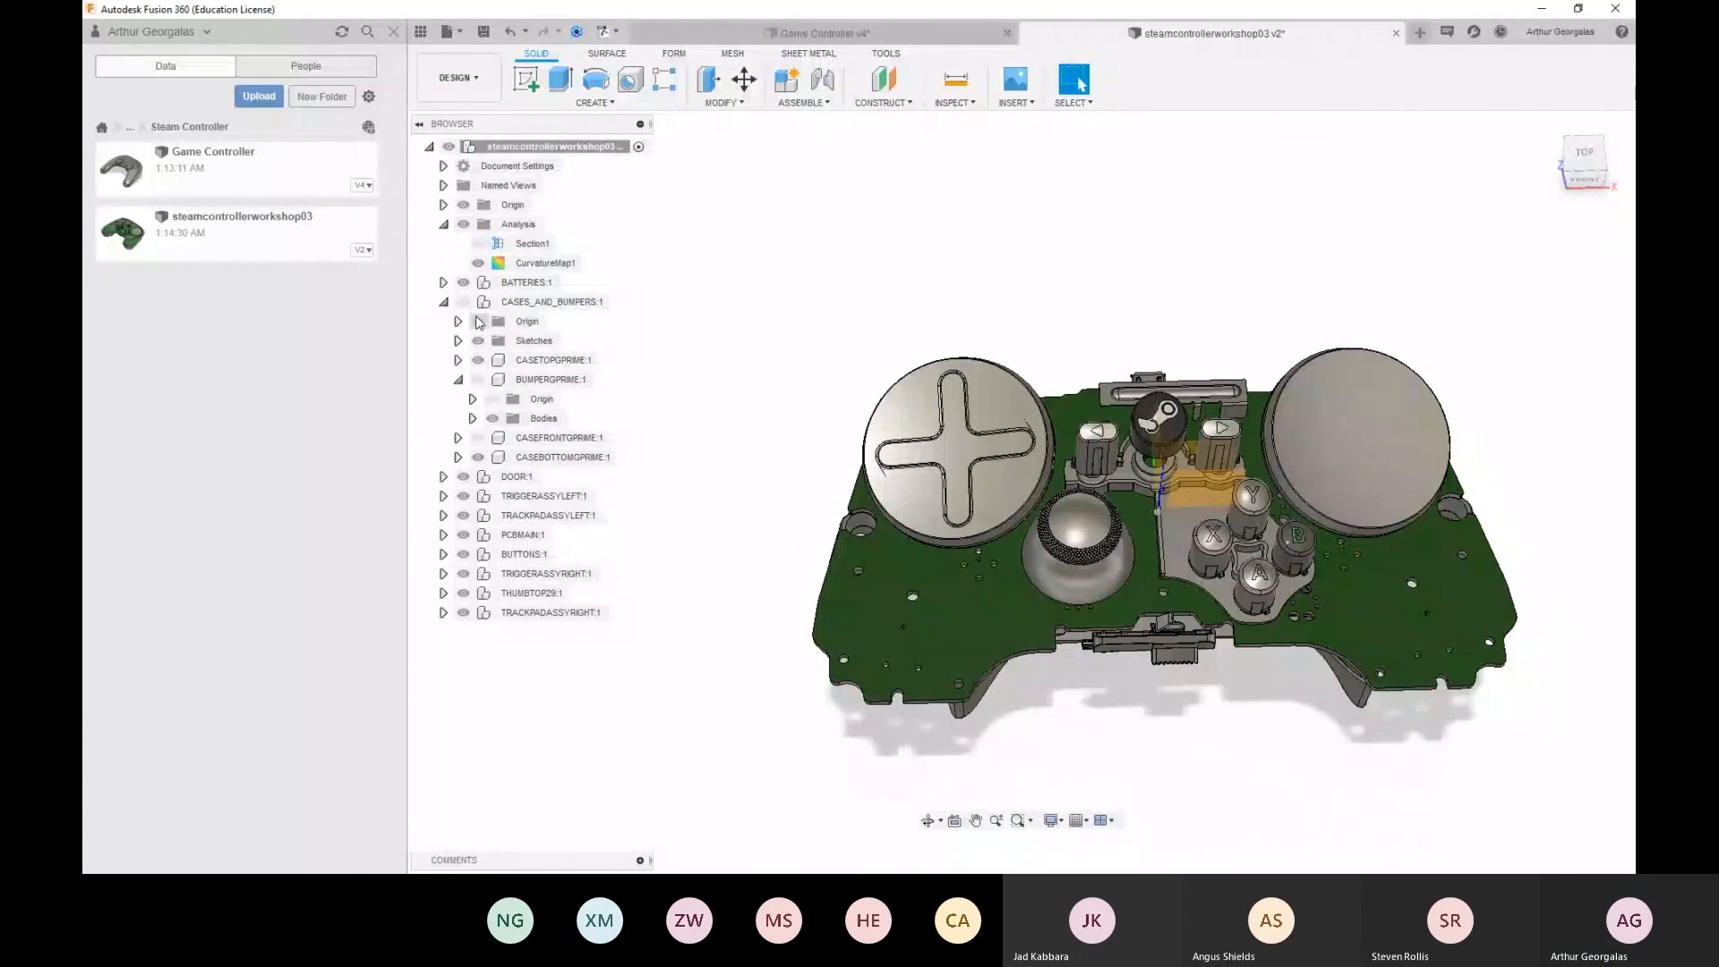
# Show CASES_AND_BUMPERS together with its CASEFRONTGPRIME and BUMPERGPRIME components, and view the controller from the back
pyautogui.click(463, 302)
pyautogui.keyDown('shift'); pyautogui.moveTo(817, 465); pyautogui.dragTo(1038, 388, button='middle'); pyautogui.keyUp('shift')
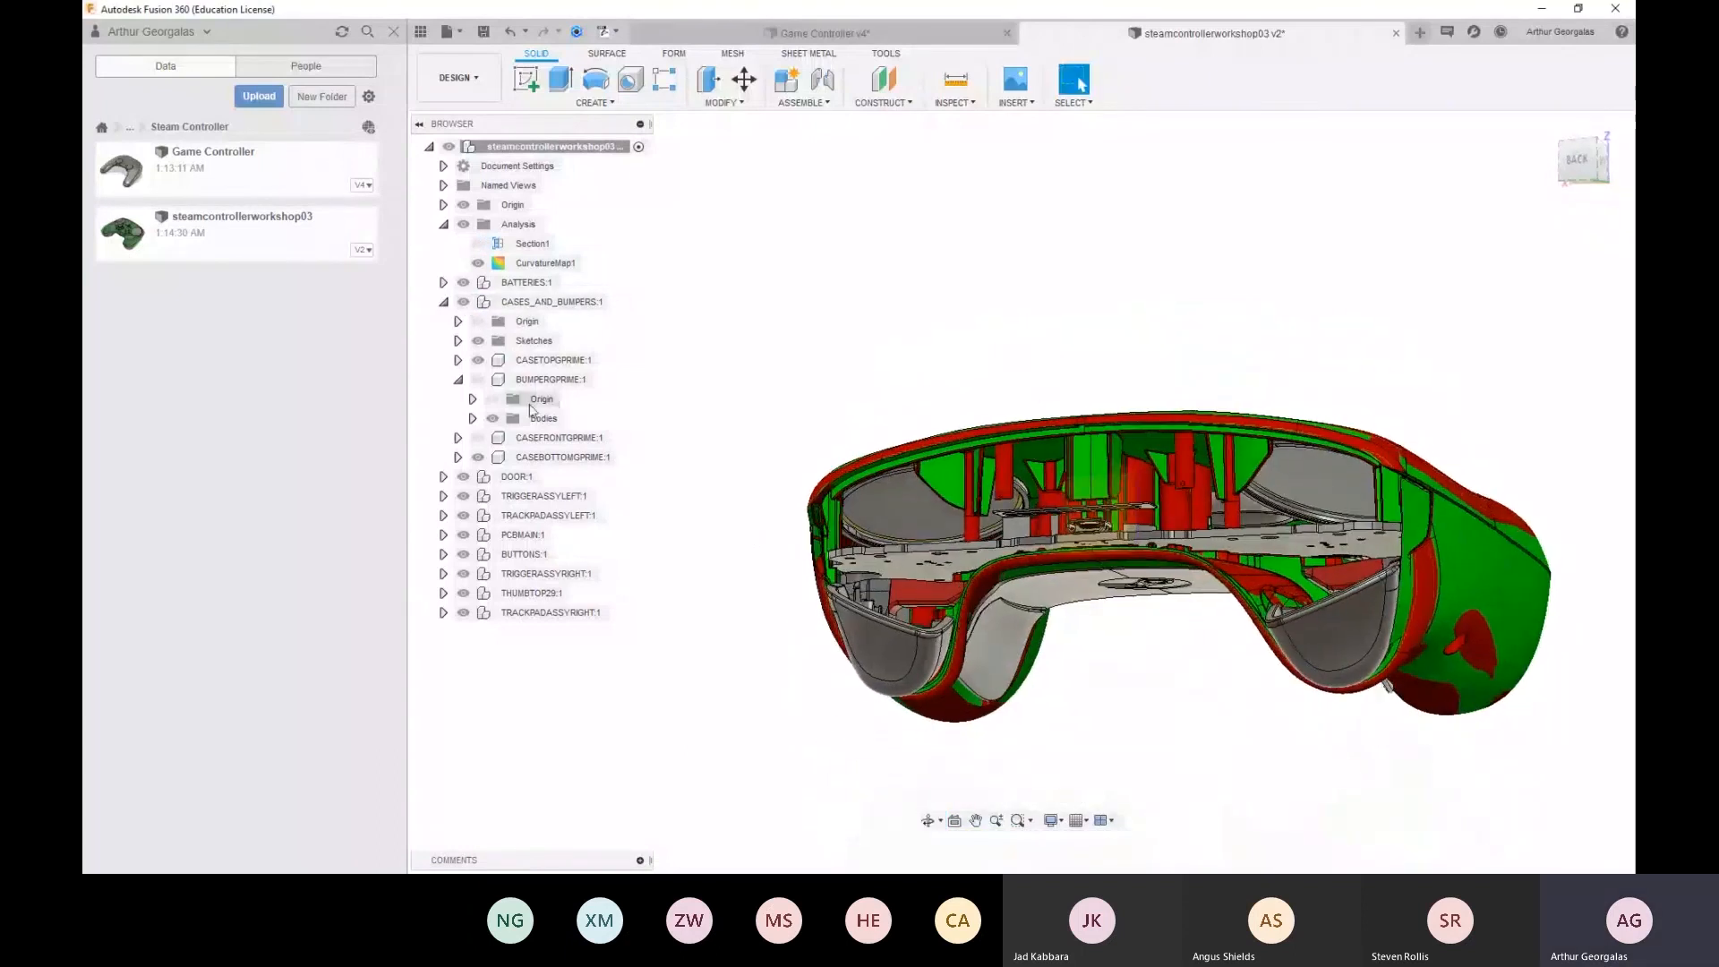
pyautogui.click(478, 437)
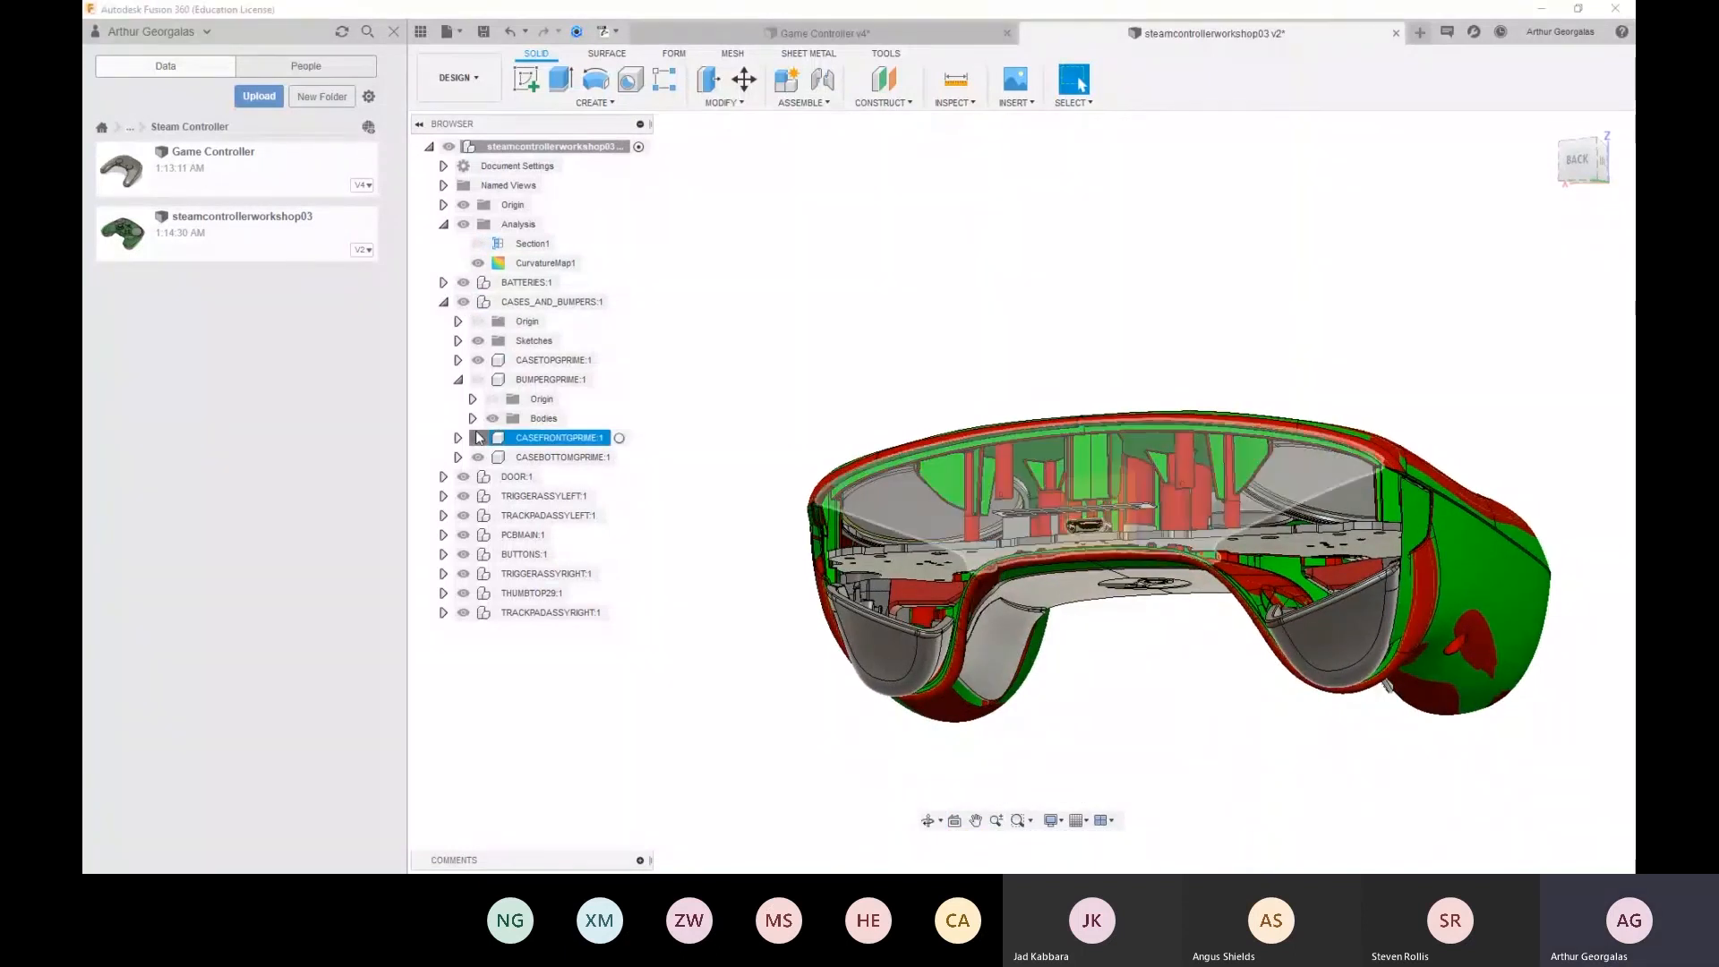
pyautogui.click(478, 380)
pyautogui.keyDown('shift'); pyautogui.moveTo(892, 390); pyautogui.dragTo(1148, 640, button='middle'); pyautogui.keyUp('shift')
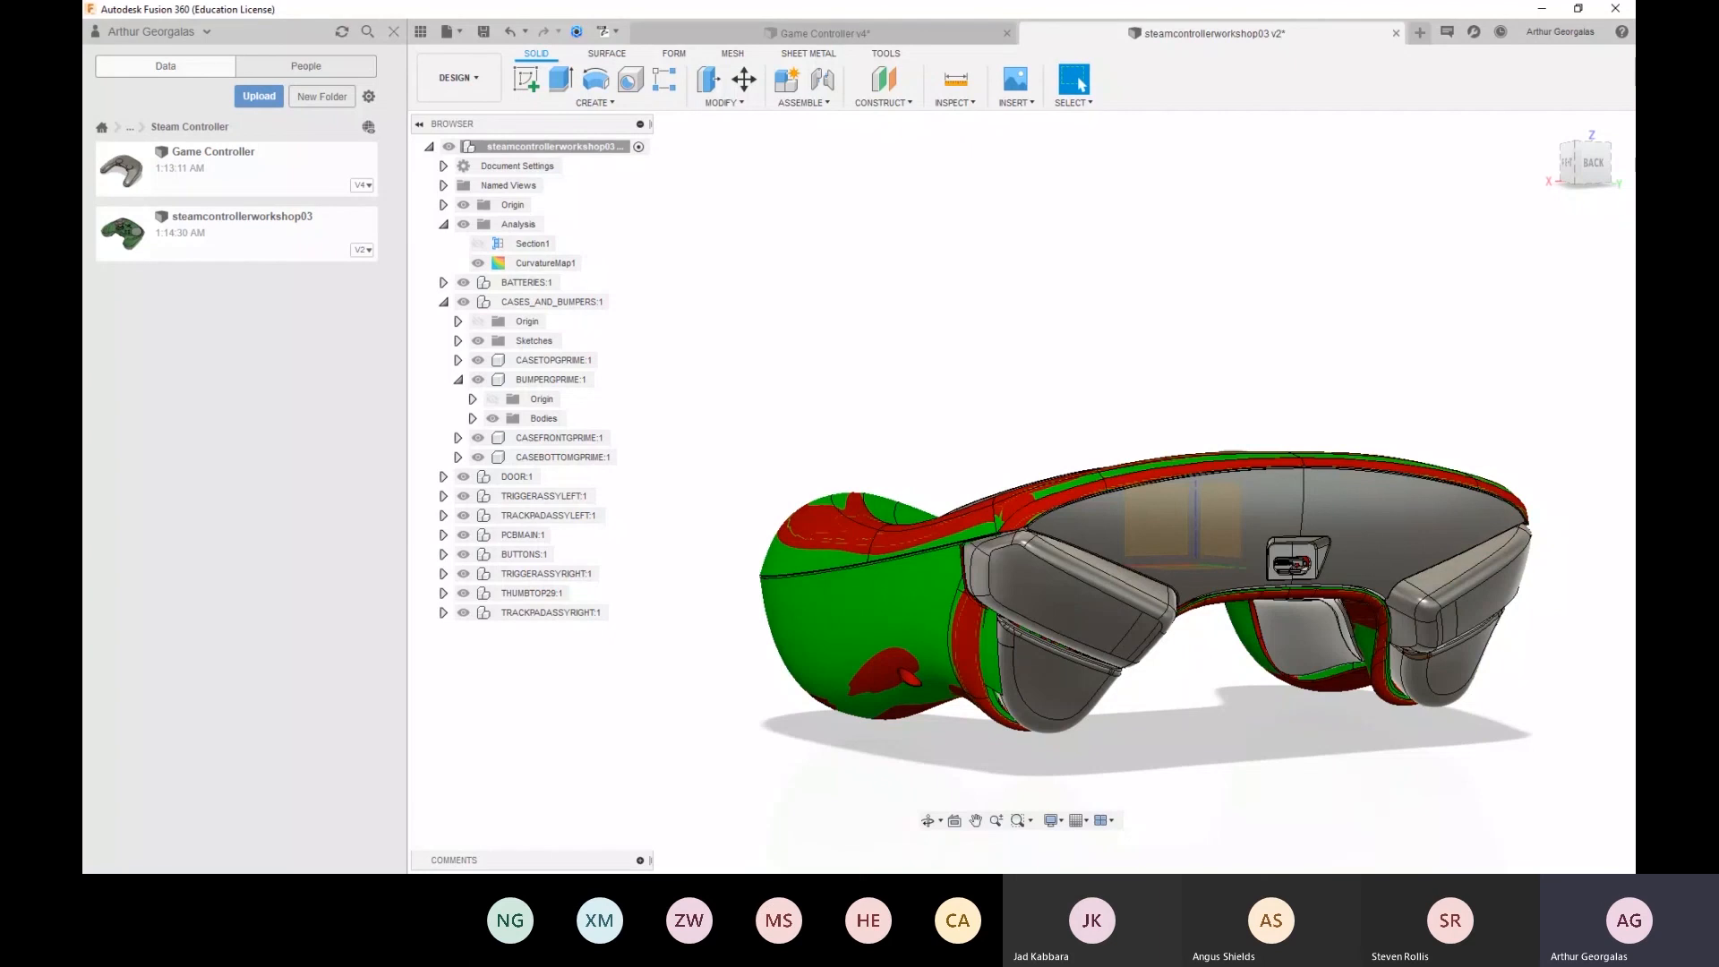
# Check the meeting chat in Microsoft Teams and minimize its window to return to Fusion 360
pyautogui.hotkey('alt', 'Tab')
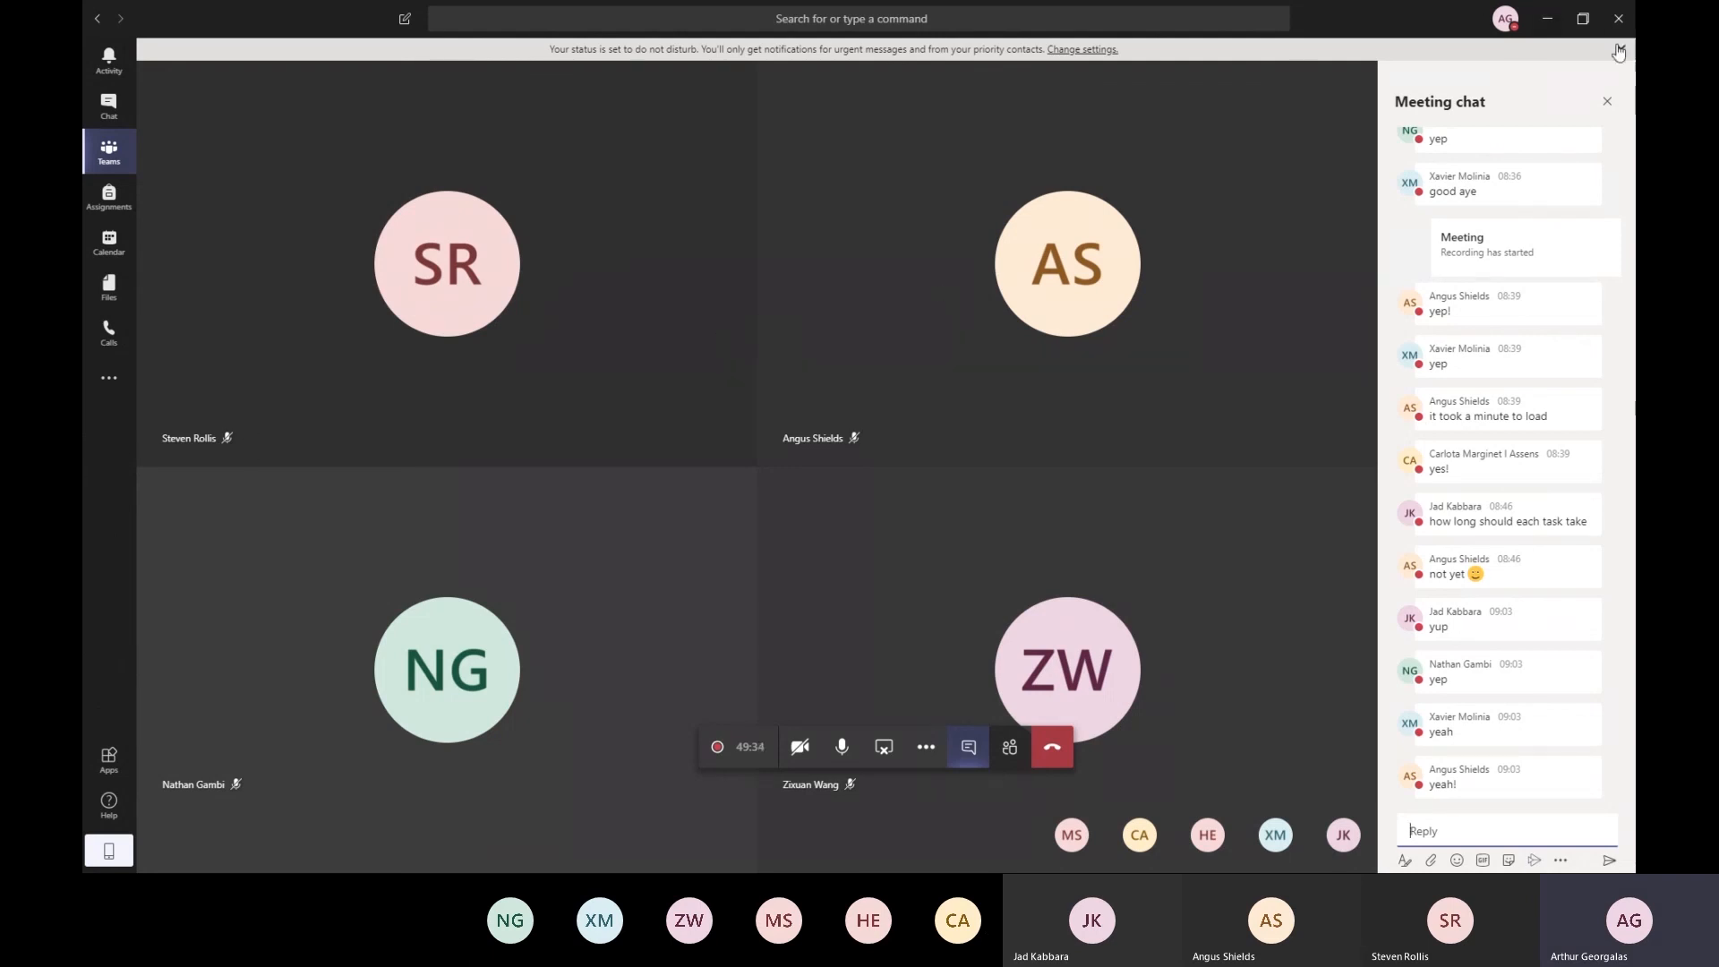
pyautogui.click(1550, 19)
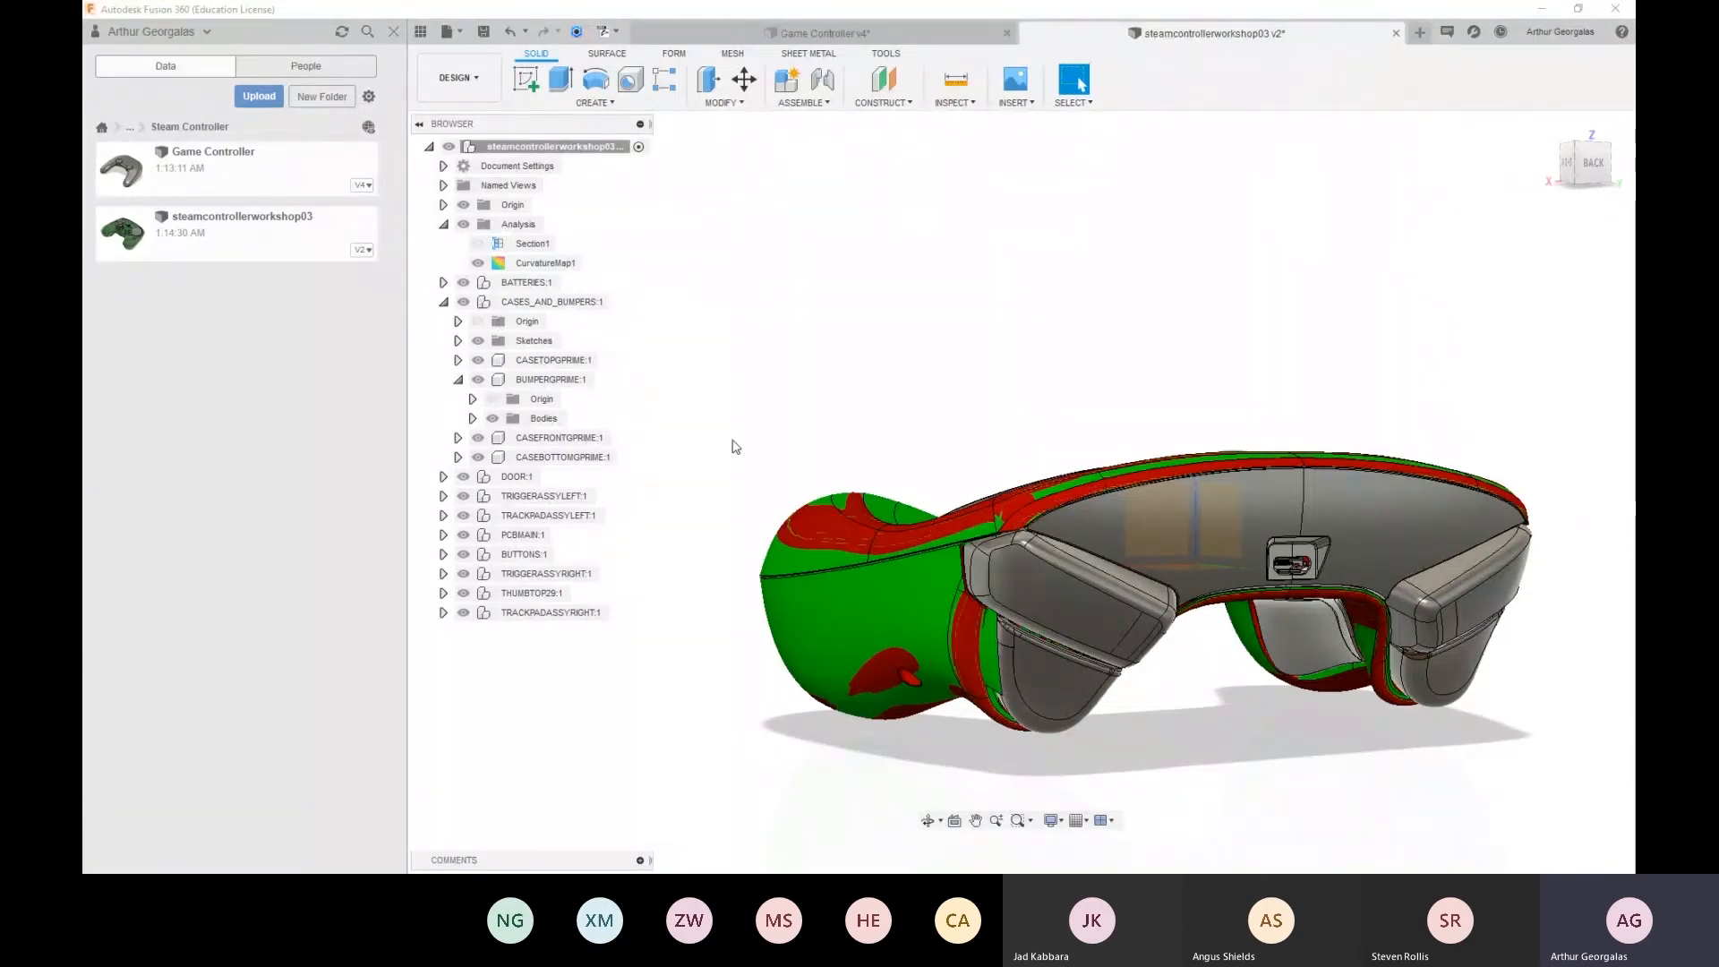
# Close the steamcontrollerworkshop03 document and return to the Game Controller design
pyautogui.click(234, 339)
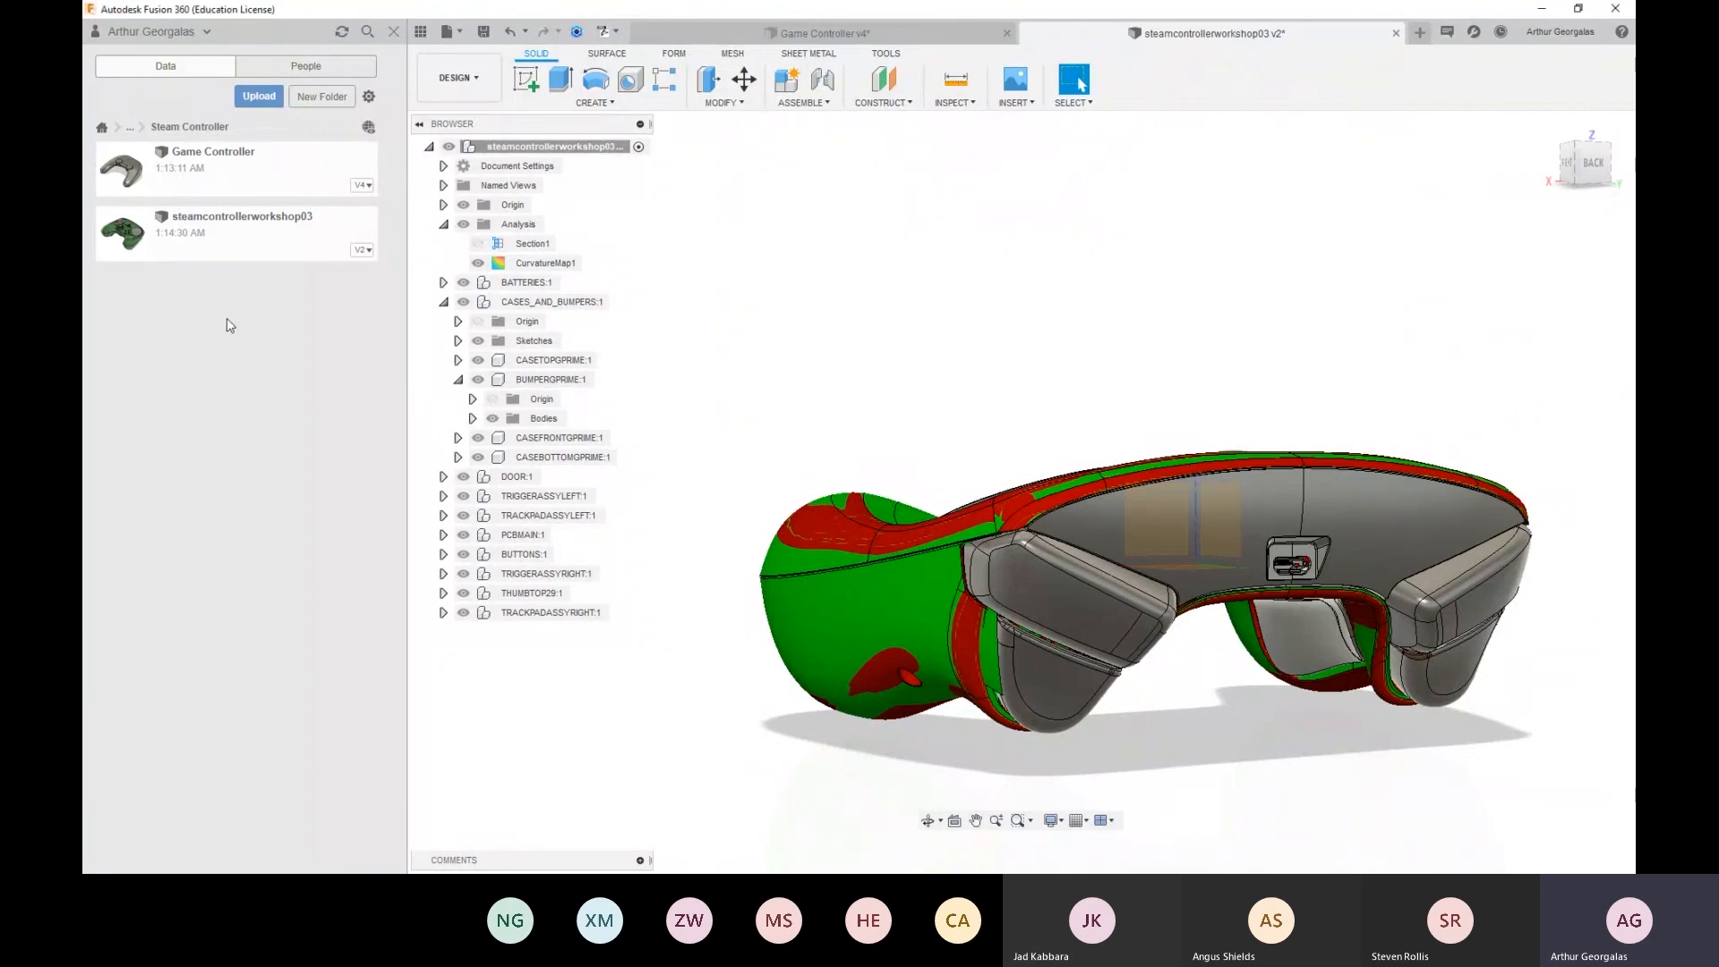
pyautogui.click(1395, 34)
pyautogui.click(877, 467)
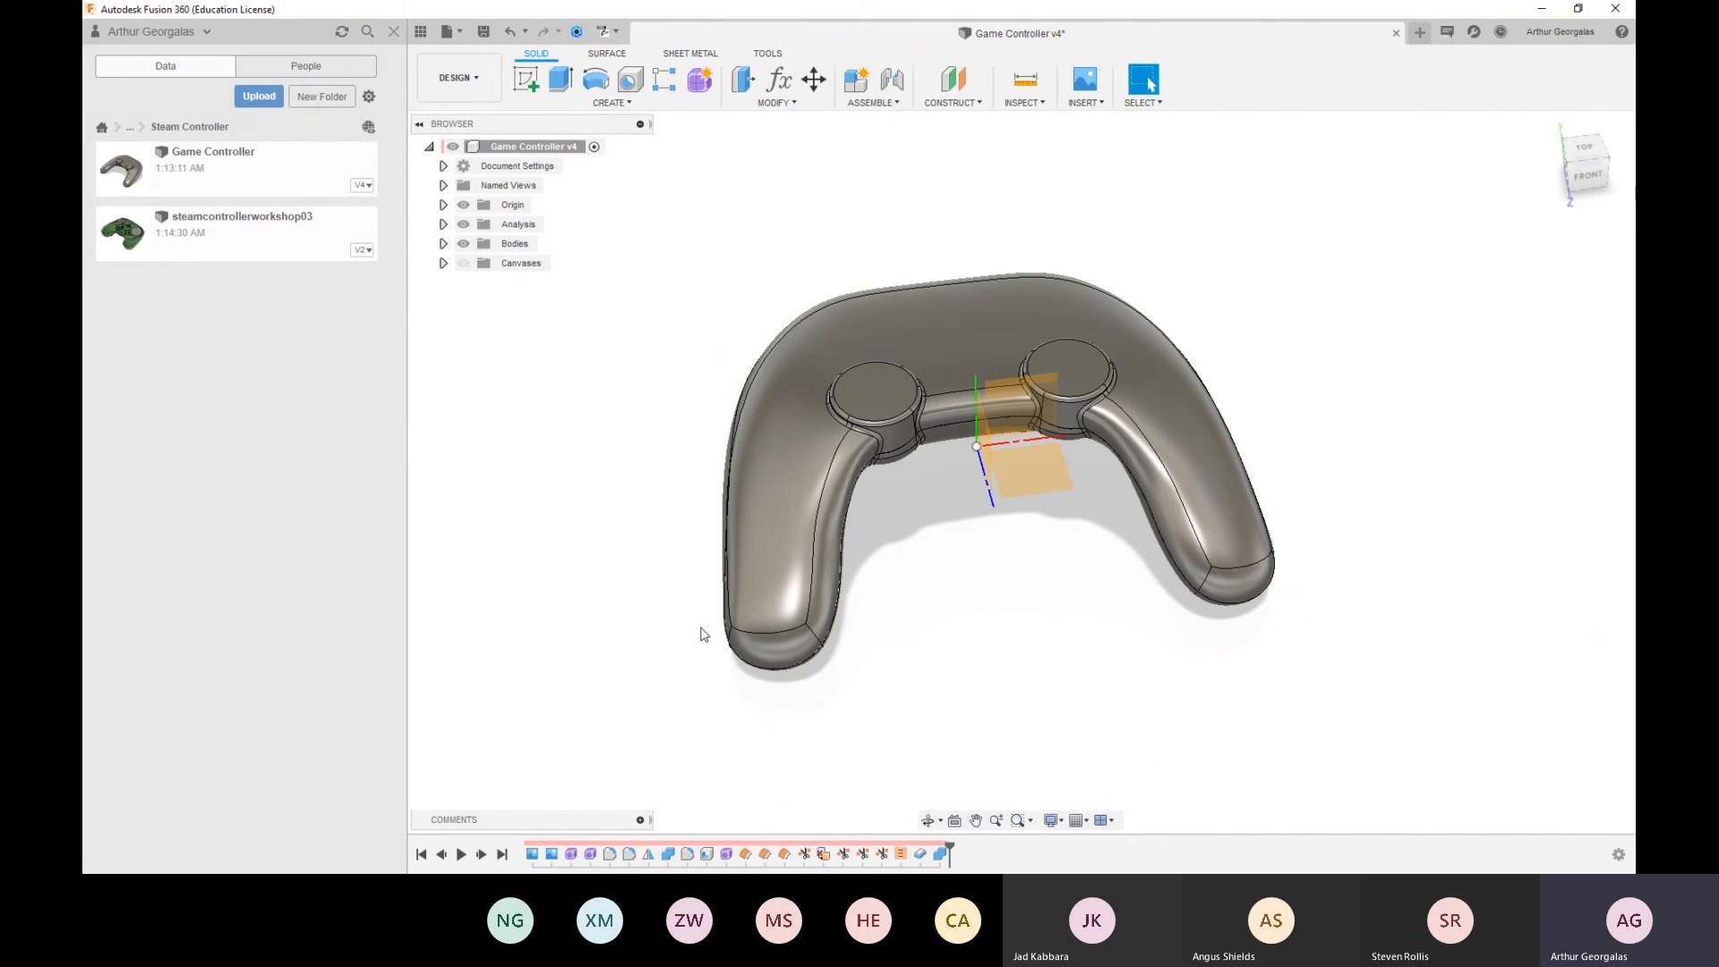
# Hide the bodies, show the canvases, and look at the controller reference sketch from above
pyautogui.moveTo(1043, 559)
pyautogui.keyDown('shift'); pyautogui.mouseDown(button='middle')
pyautogui.moveTo(1020, 591)
pyautogui.moveTo(994, 567)
pyautogui.moveTo(986, 491)
pyautogui.moveTo(1030, 536)
pyautogui.moveTo(1020, 575)
pyautogui.mouseUp(button='middle'); pyautogui.keyUp('shift')
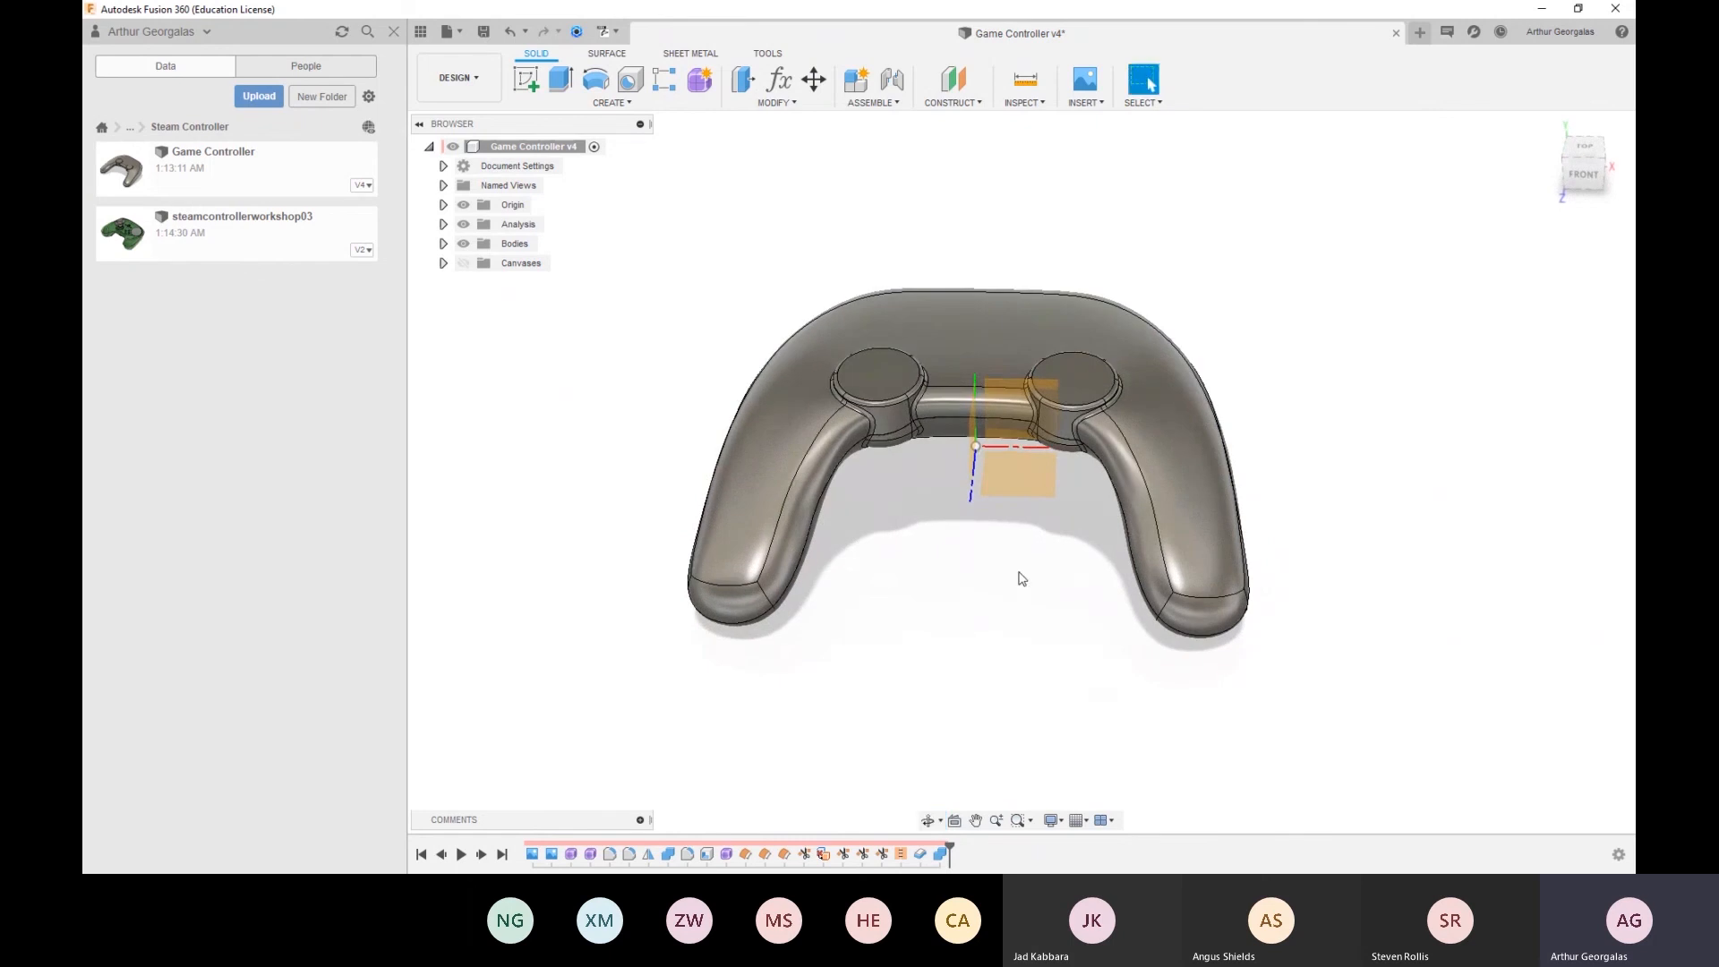
pyautogui.click(463, 244)
pyautogui.click(463, 262)
pyautogui.keyDown('shift'); pyautogui.moveTo(1144, 510); pyautogui.dragTo(1144, 583, button='middle'); pyautogui.keyUp('shift')
pyautogui.press('Escape')
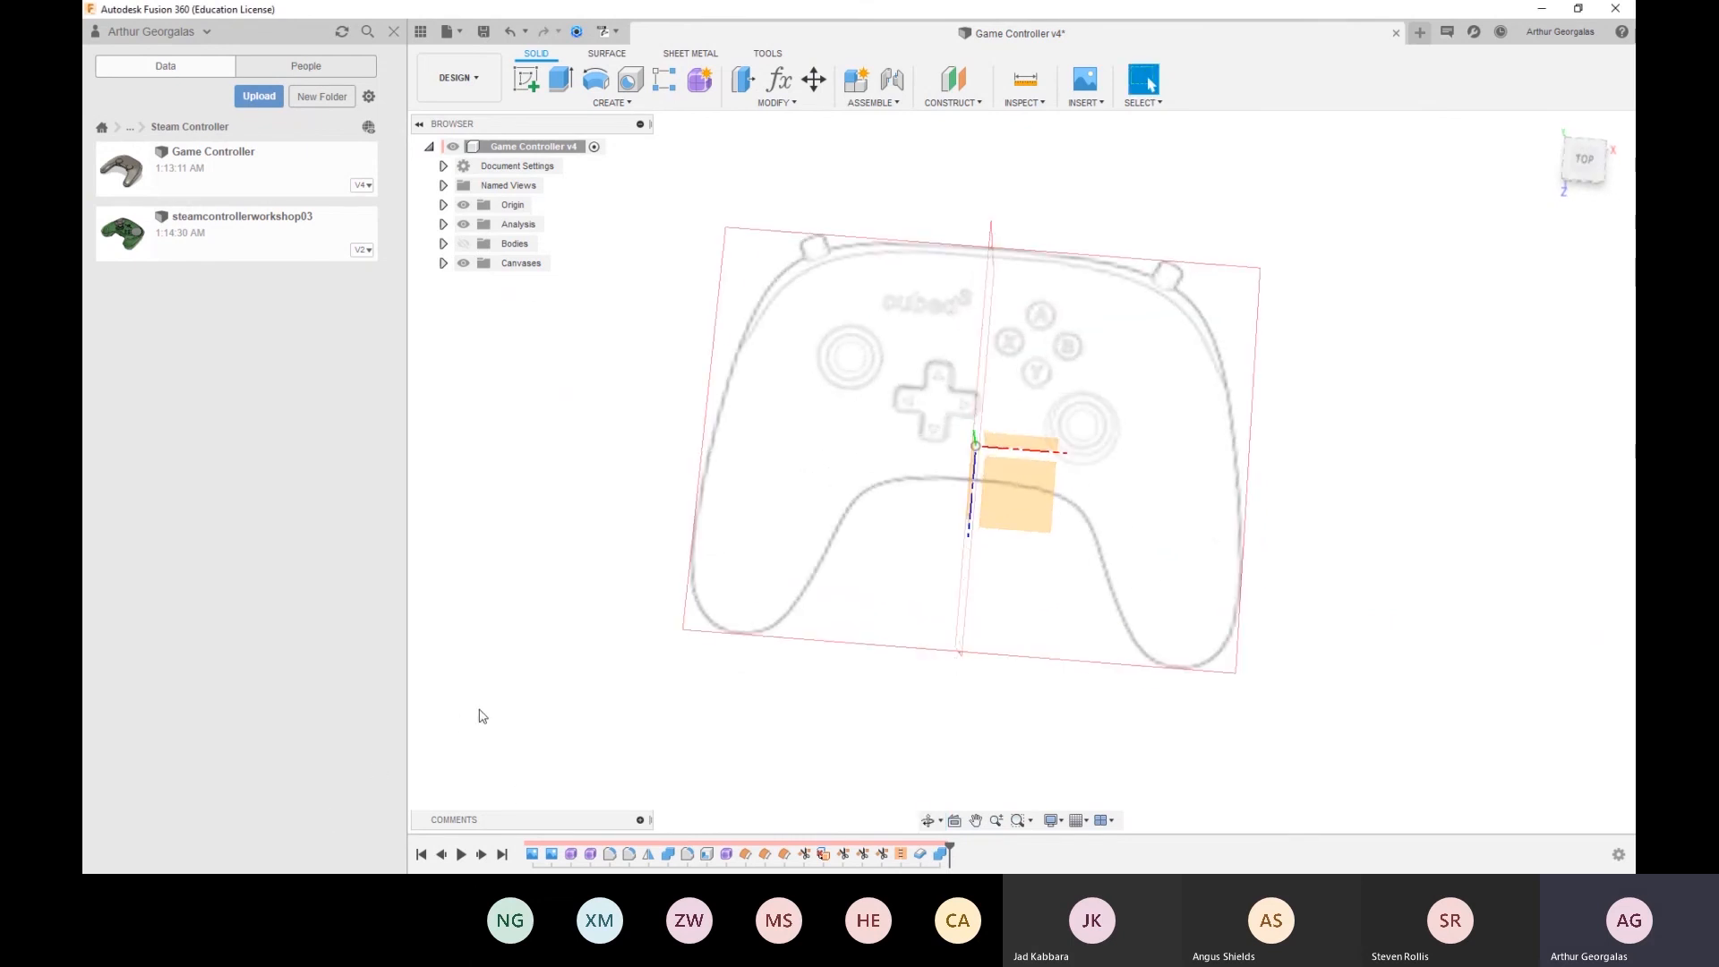
# Switch to File Explorer, browse to the Reference Images folder with the top and side view sketches, and close the window
pyautogui.hotkey('alt', 'Tab')
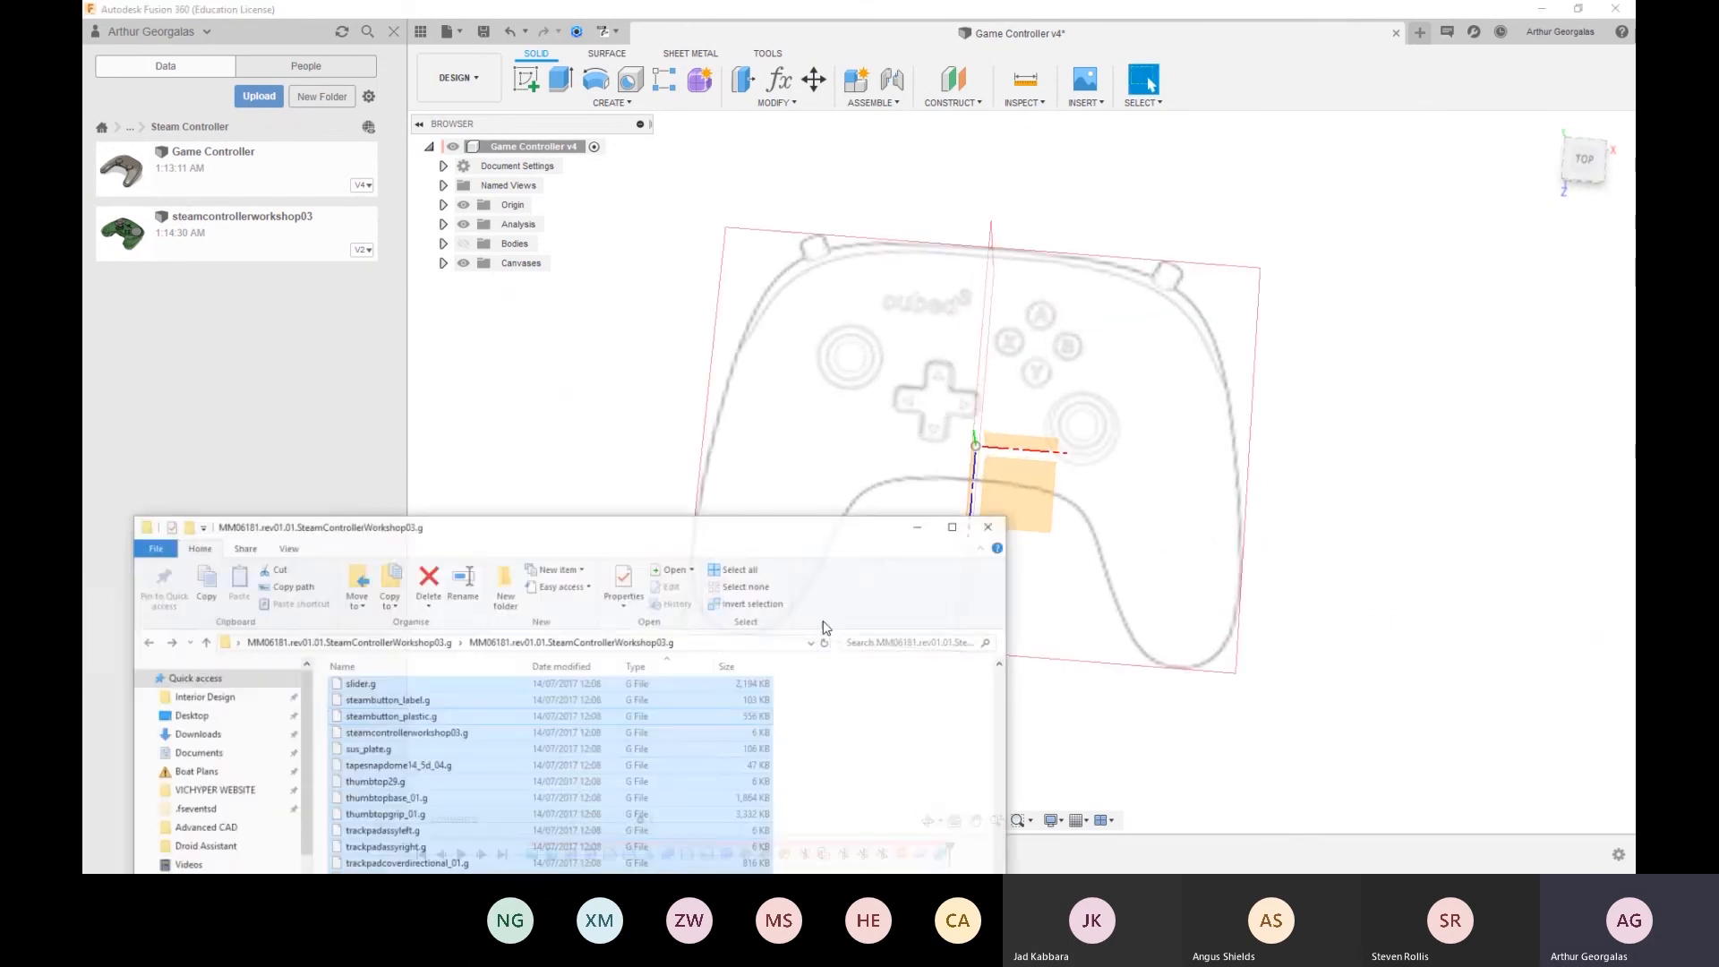
pyautogui.hotkey('alt', 'Left')
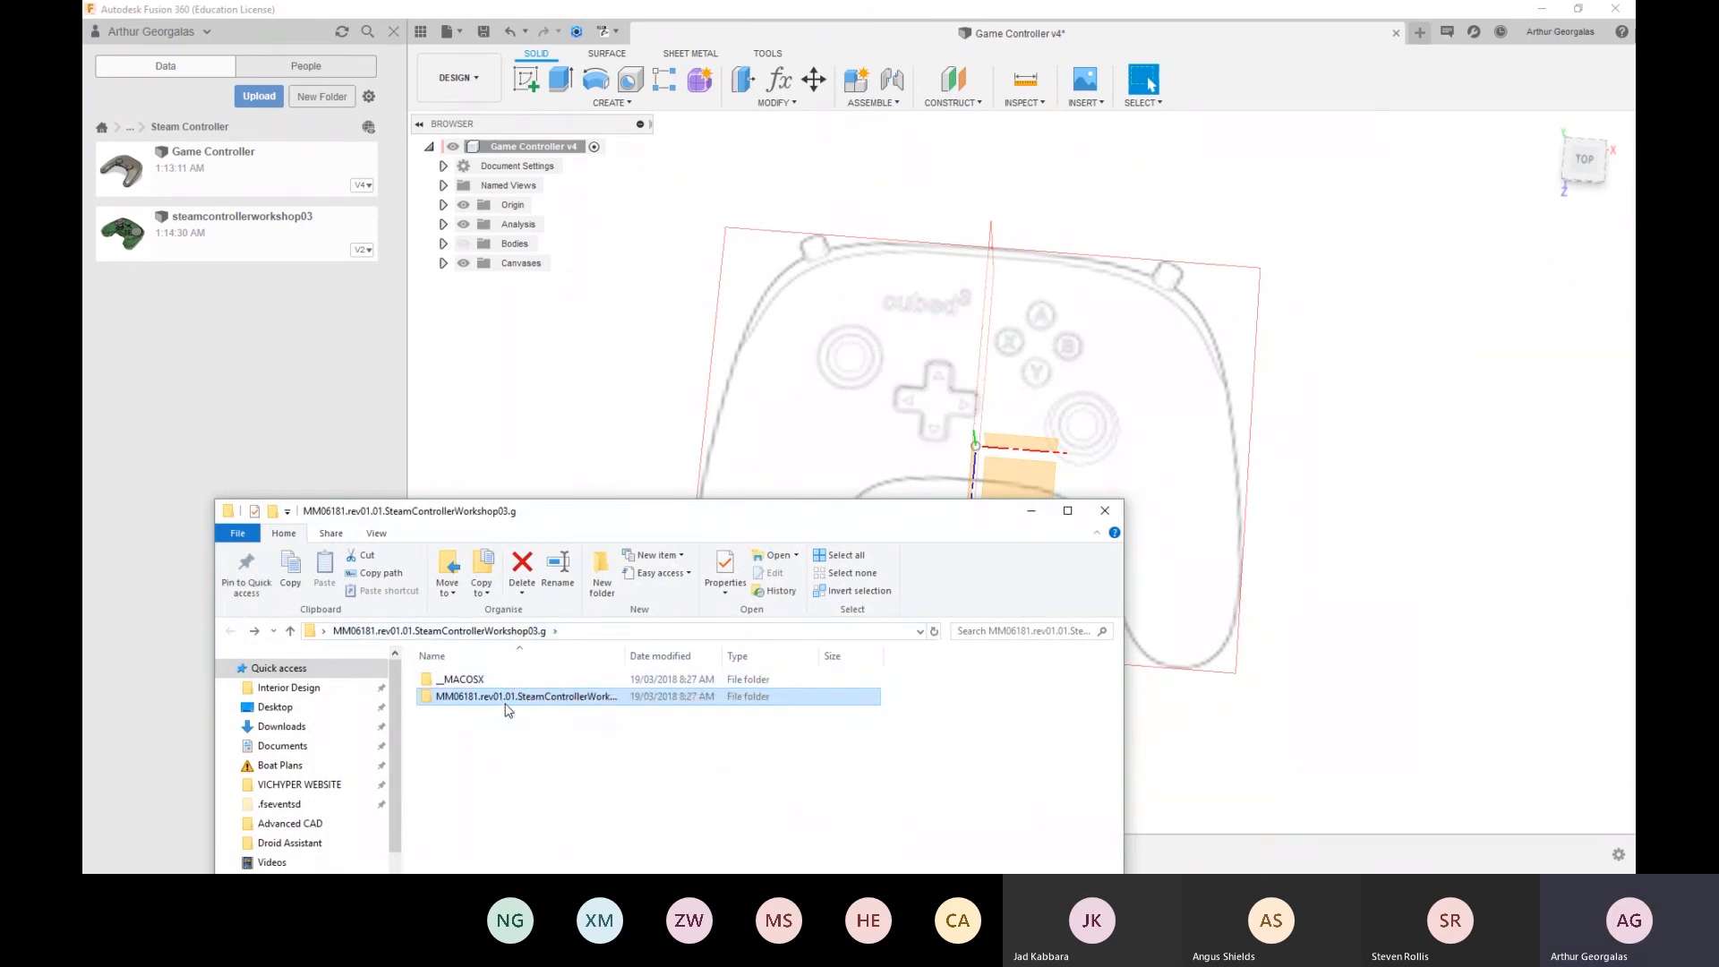
pyautogui.doubleClick(508, 702)
pyautogui.doubleClick(477, 696)
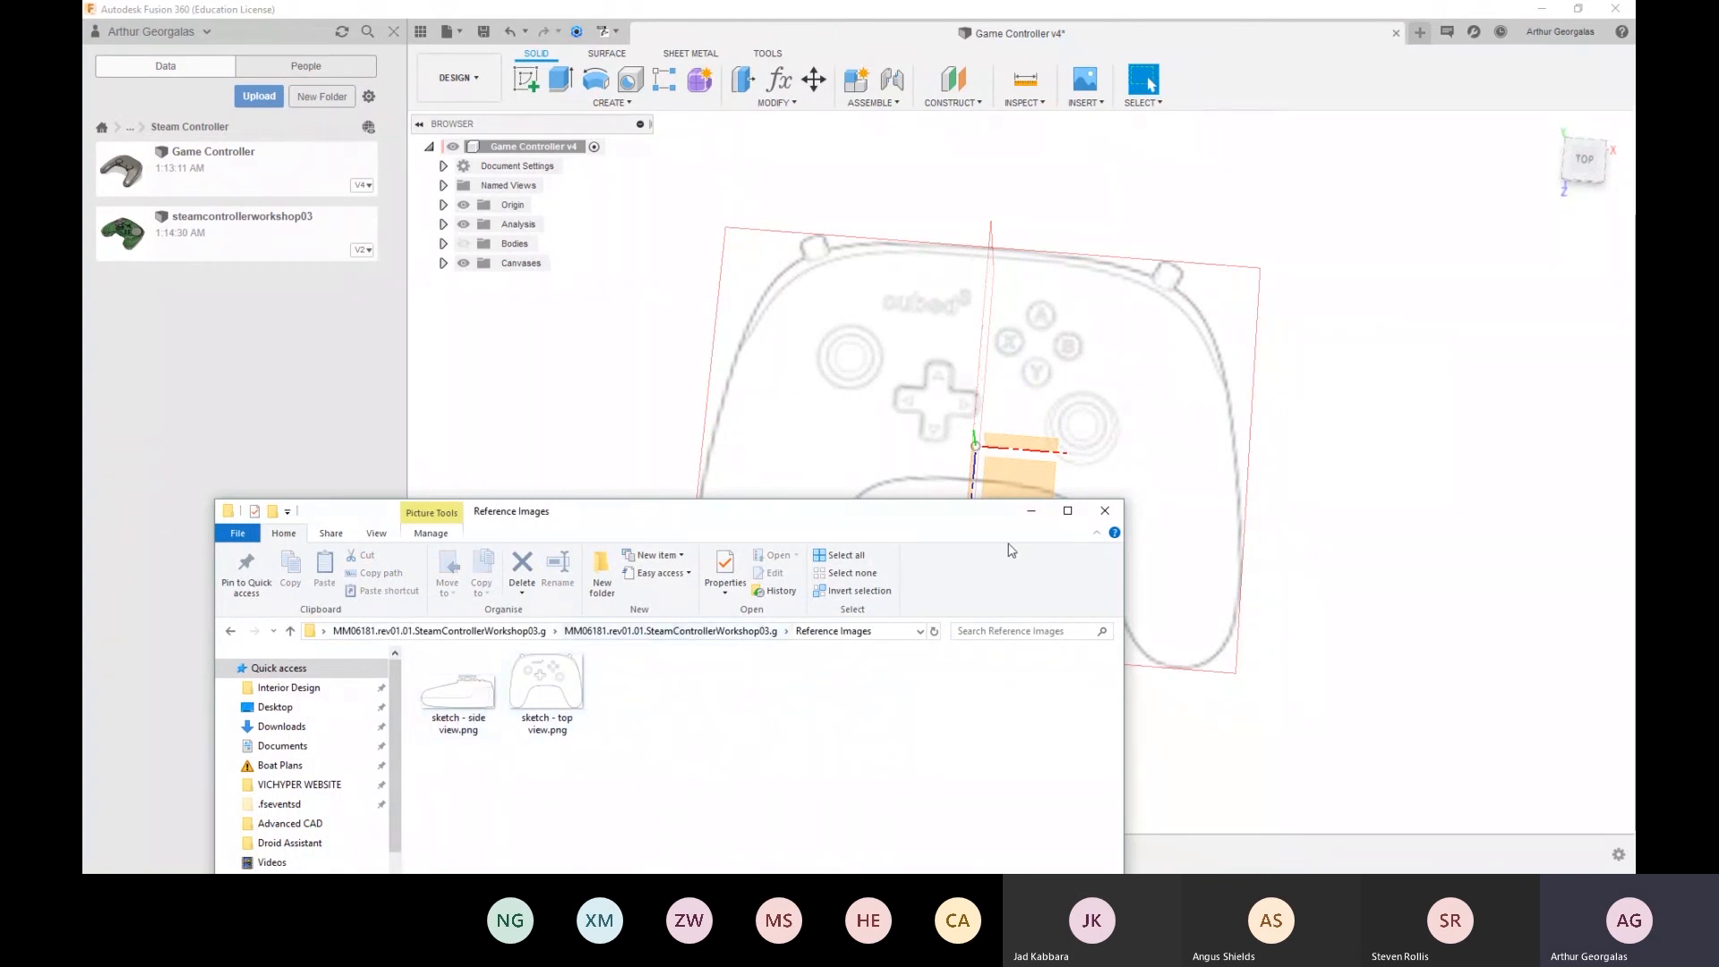
pyautogui.click(1112, 520)
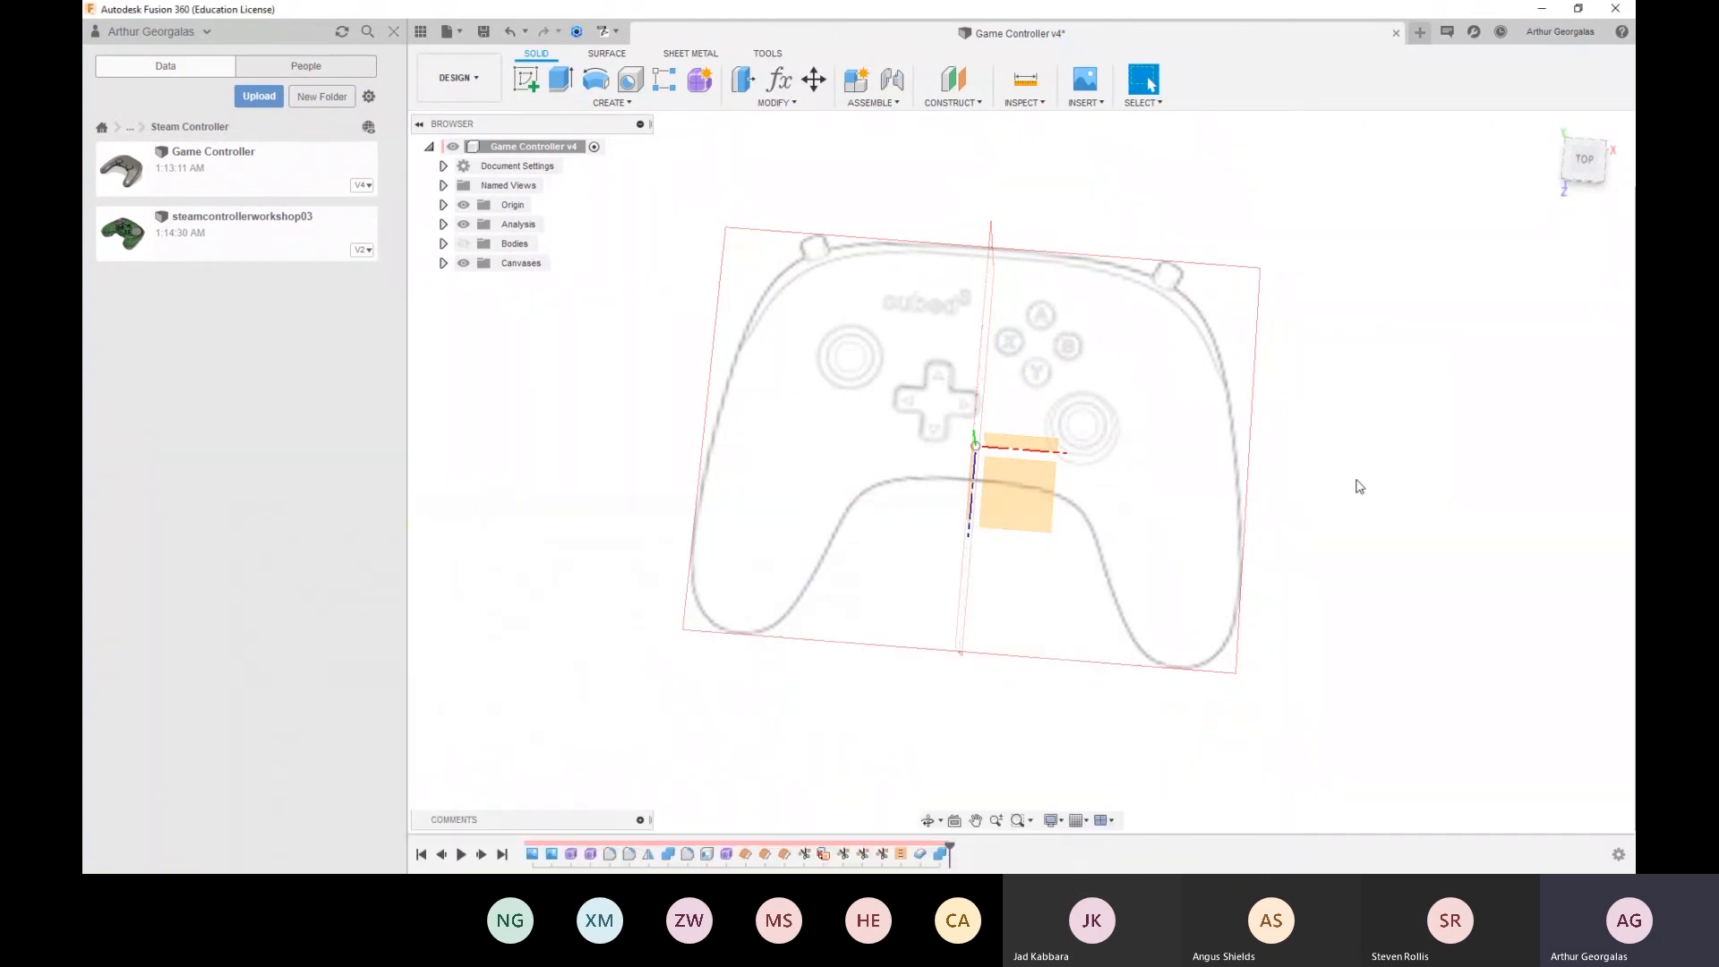
# View the canvases square-on from the top and right side, and show the bodies over the top view sketch
pyautogui.click(1584, 170)
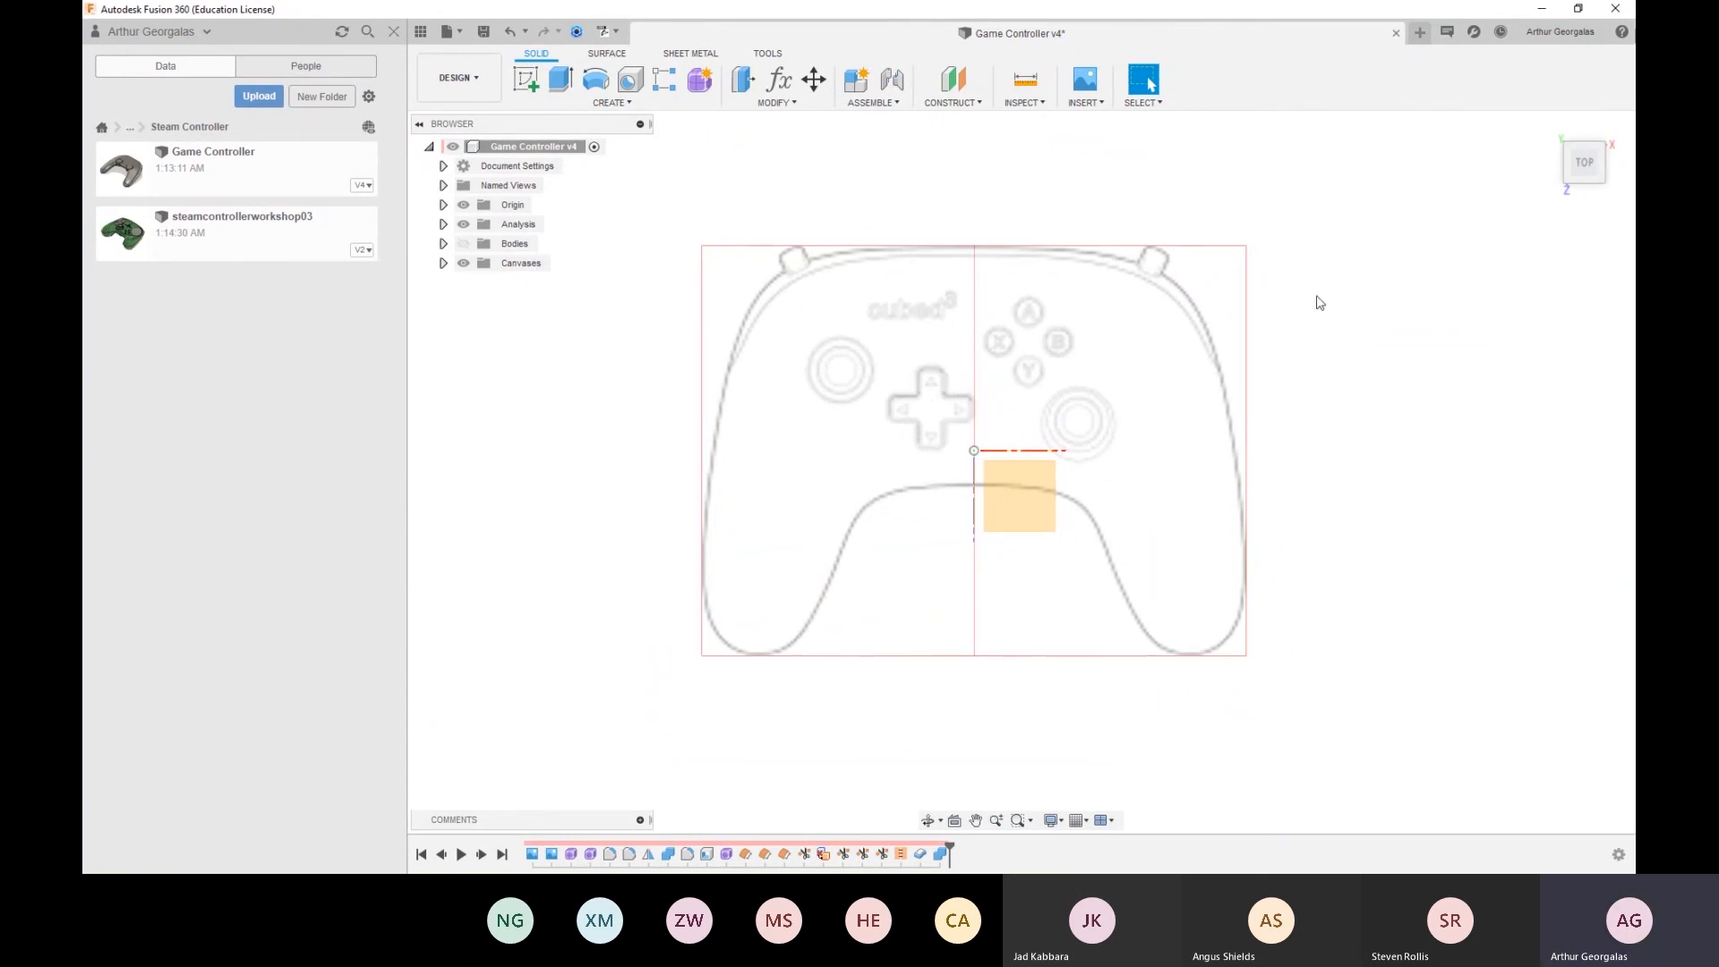
pyautogui.click(1618, 165)
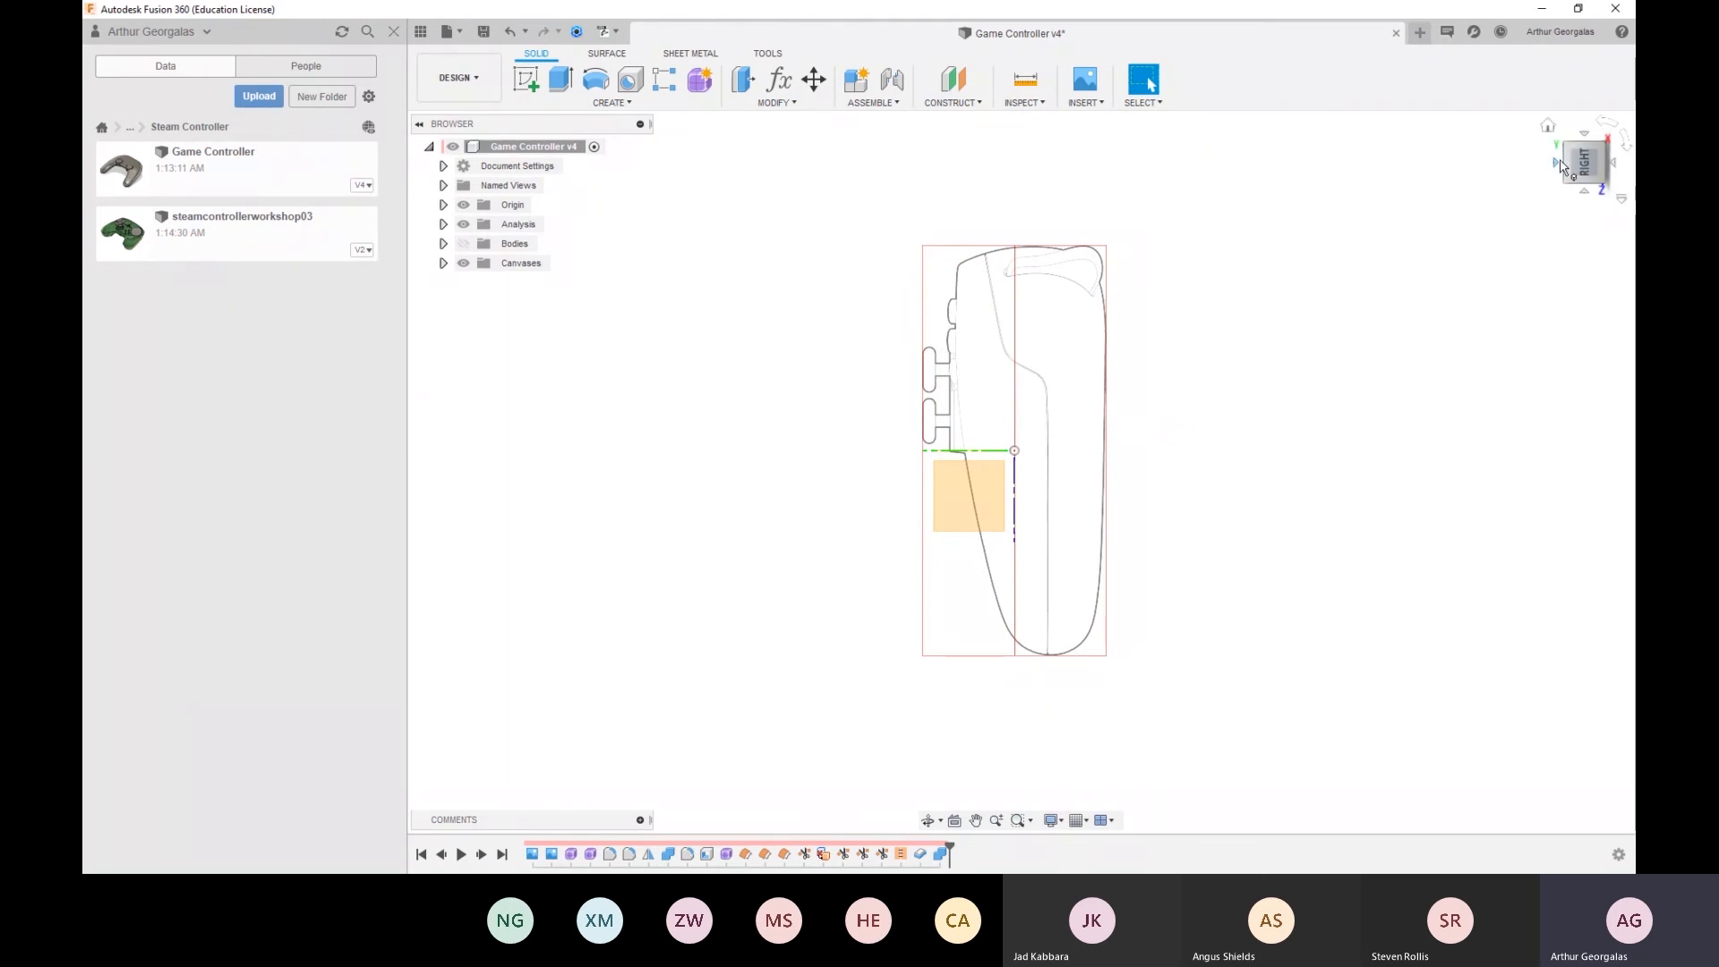
pyautogui.click(1554, 162)
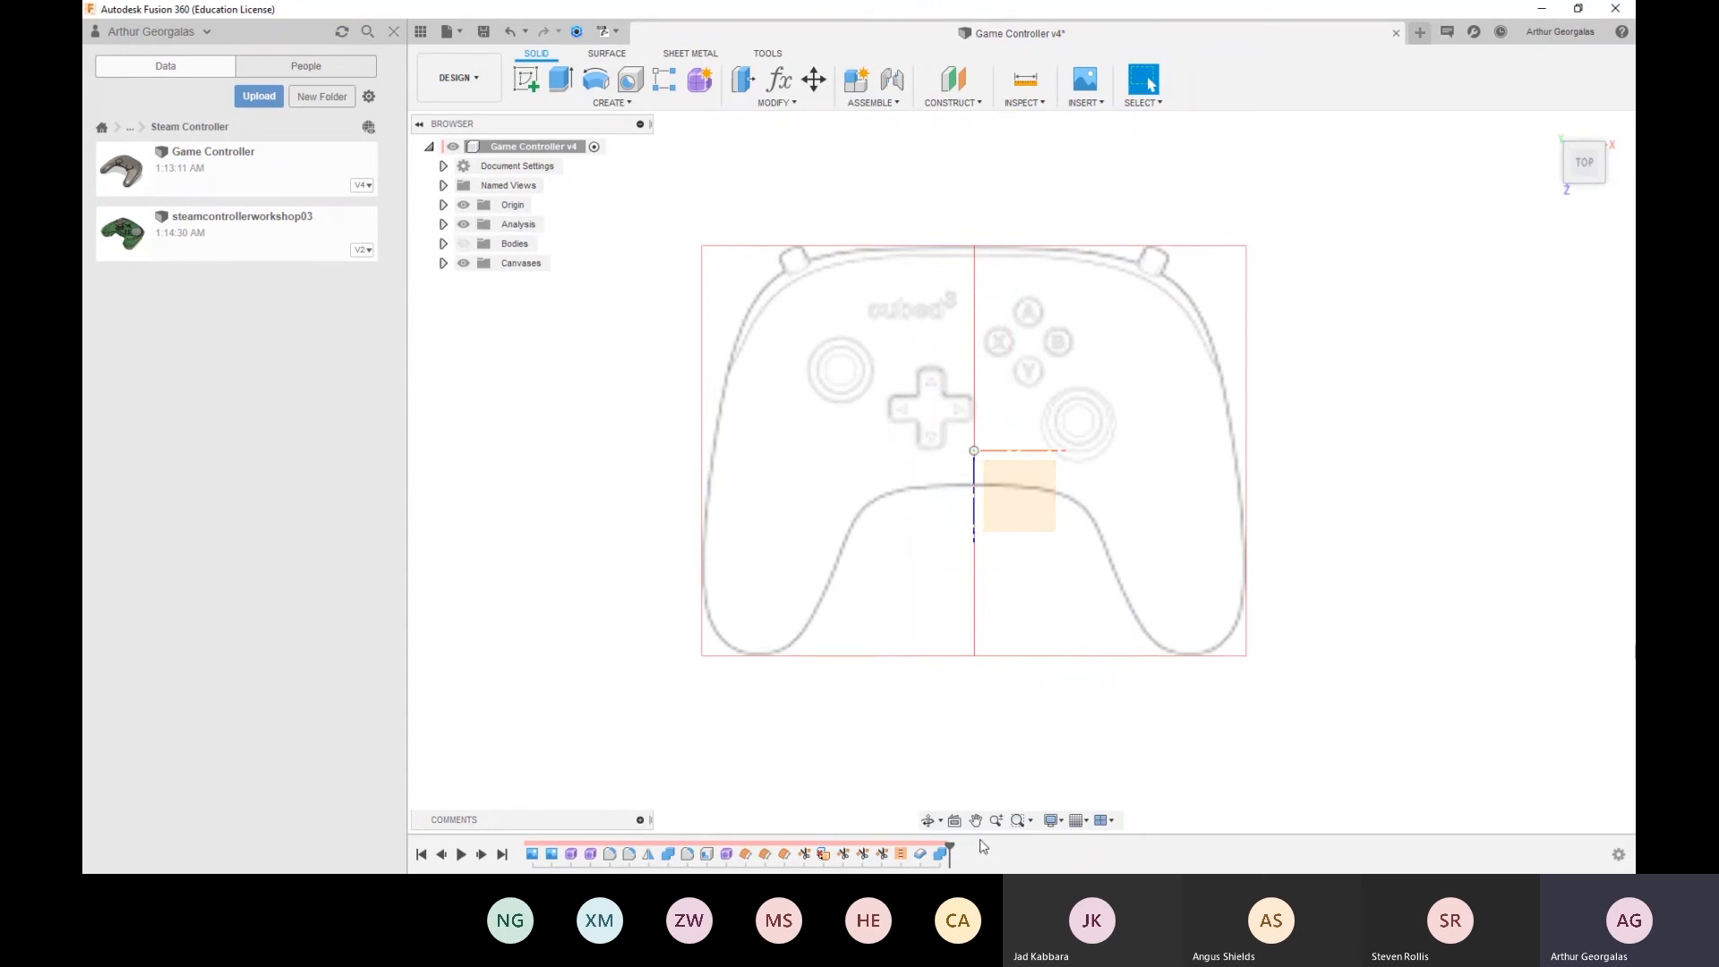
pyautogui.click(463, 244)
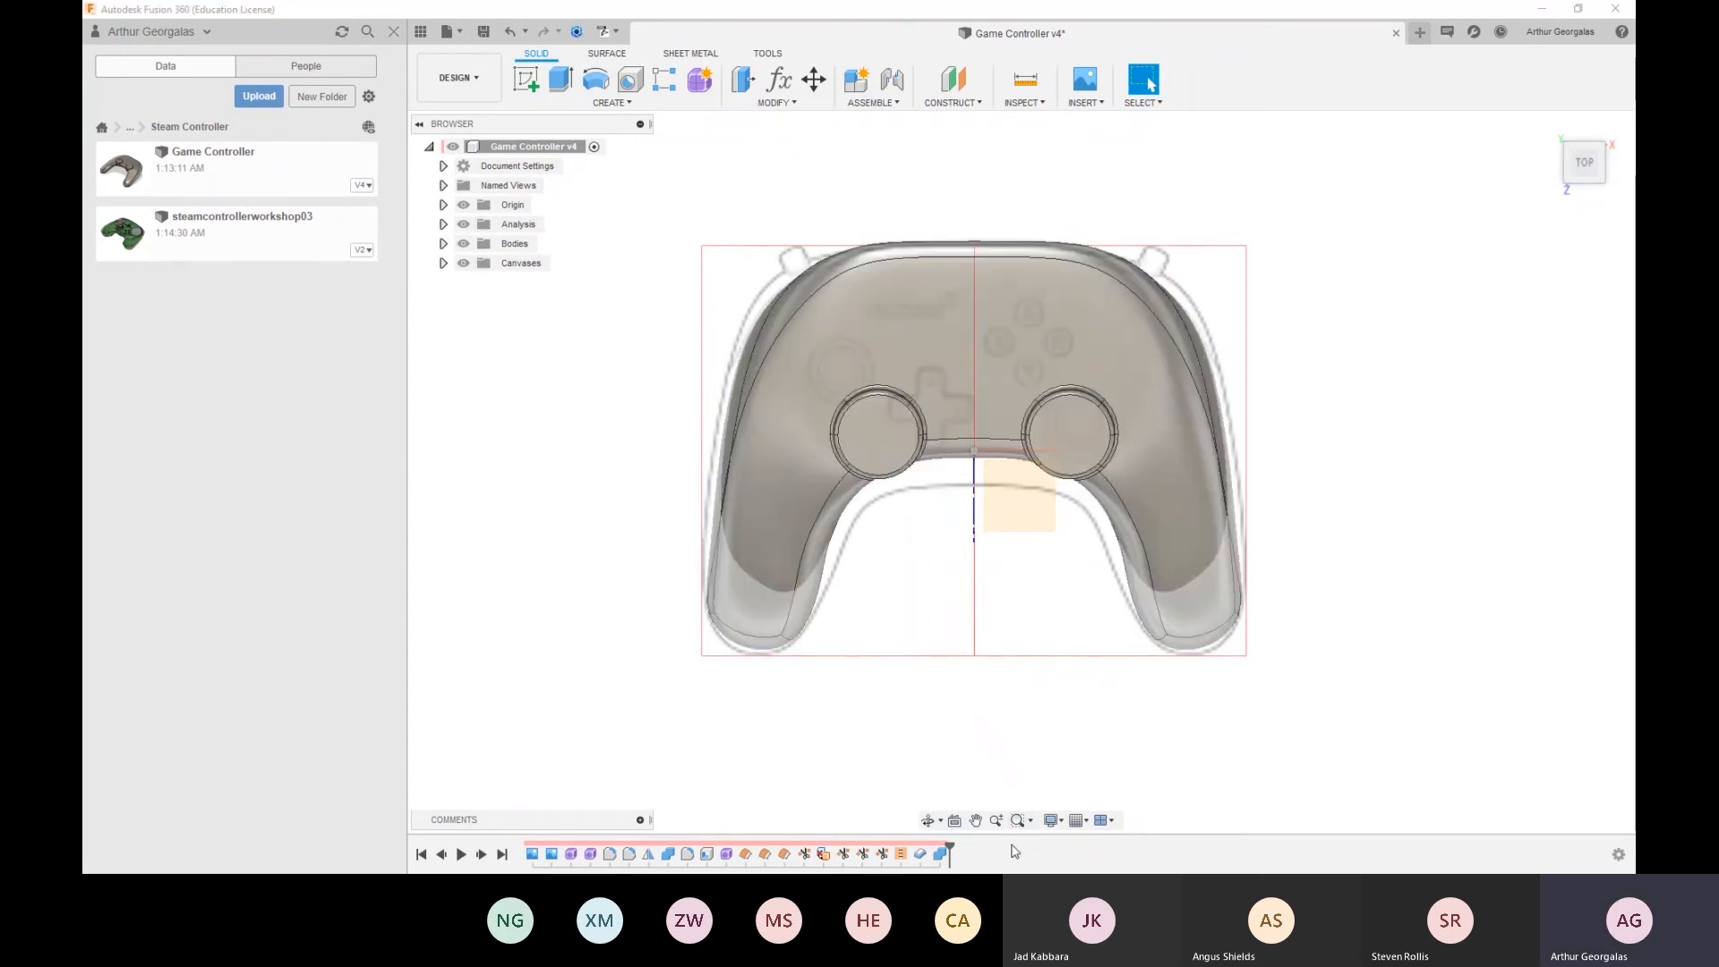
# Roll the history back to just after the first form feature and compare the basic controller body with both canvases
pyautogui.moveTo(951, 850)
pyautogui.mouseDown()
pyautogui.moveTo(551, 849)
pyautogui.moveTo(578, 849)
pyautogui.mouseUp()
pyautogui.keyDown('shift'); pyautogui.moveTo(1028, 643); pyautogui.dragTo(937, 483, button='middle'); pyautogui.keyUp('shift')
pyautogui.keyDown('shift'); pyautogui.moveTo(1143, 507); pyautogui.dragTo(1020, 591, button='middle'); pyautogui.keyUp('shift')
pyautogui.keyDown('shift'); pyautogui.moveTo(1157, 583); pyautogui.dragTo(1114, 577, button='middle'); pyautogui.keyUp('shift')
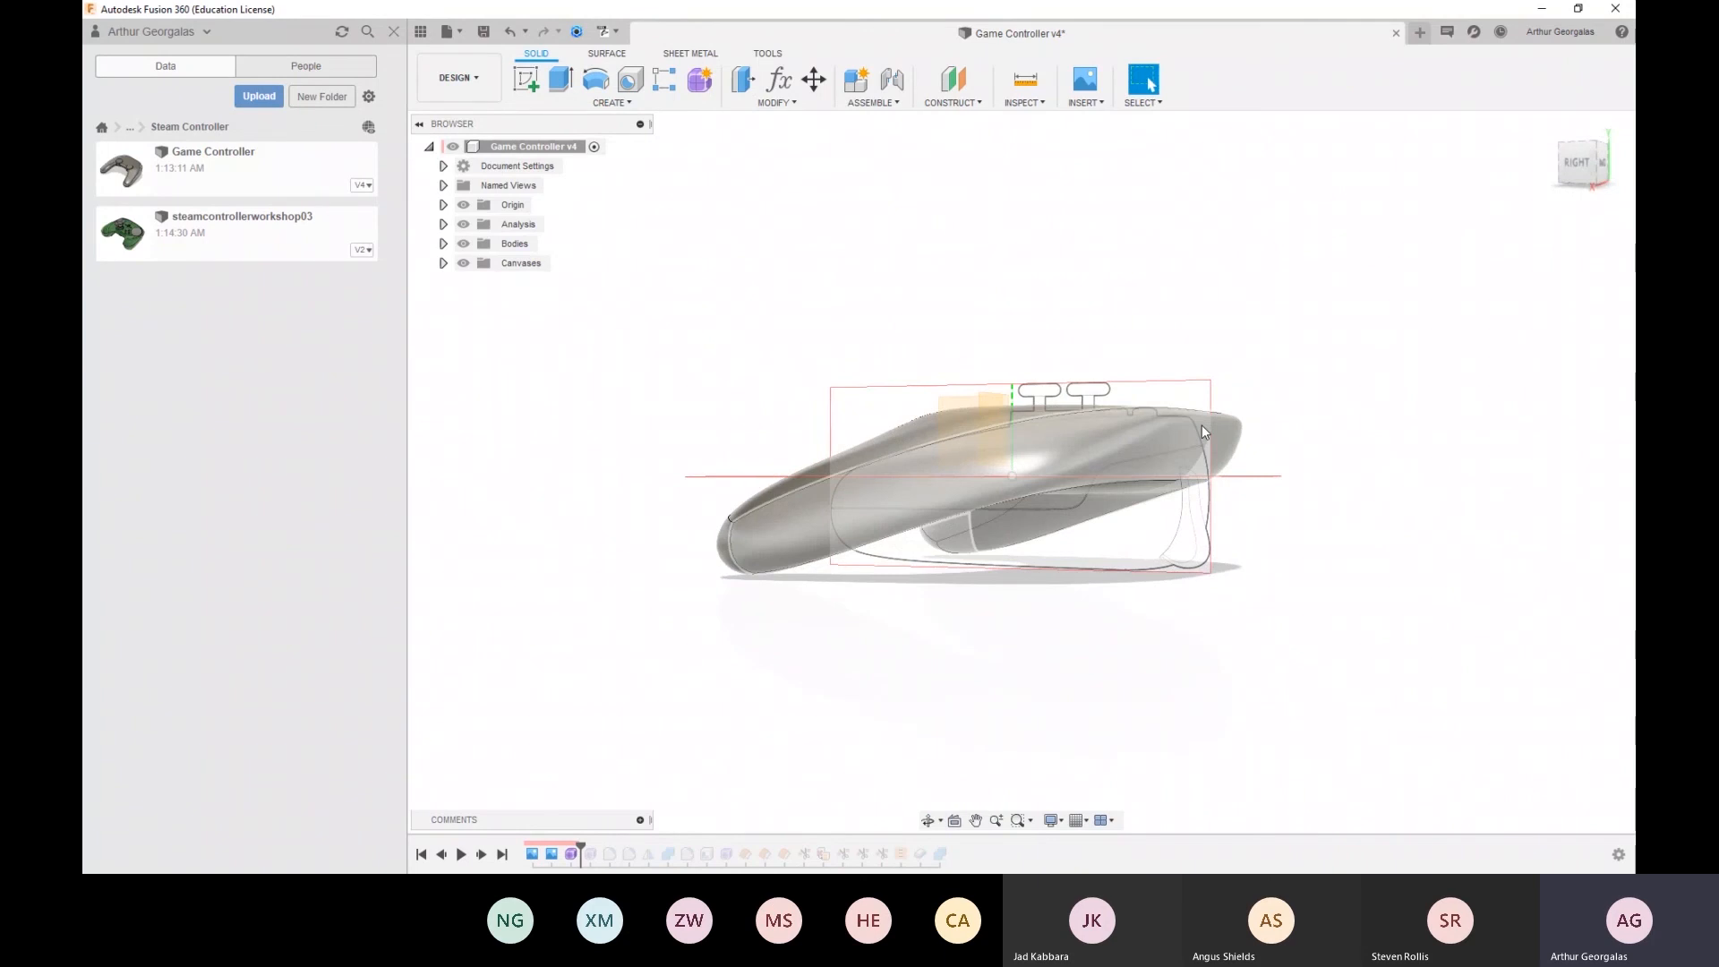
pyautogui.keyDown('shift'); pyautogui.moveTo(1202, 425); pyautogui.dragTo(1427, 492, button='middle'); pyautogui.keyUp('shift')
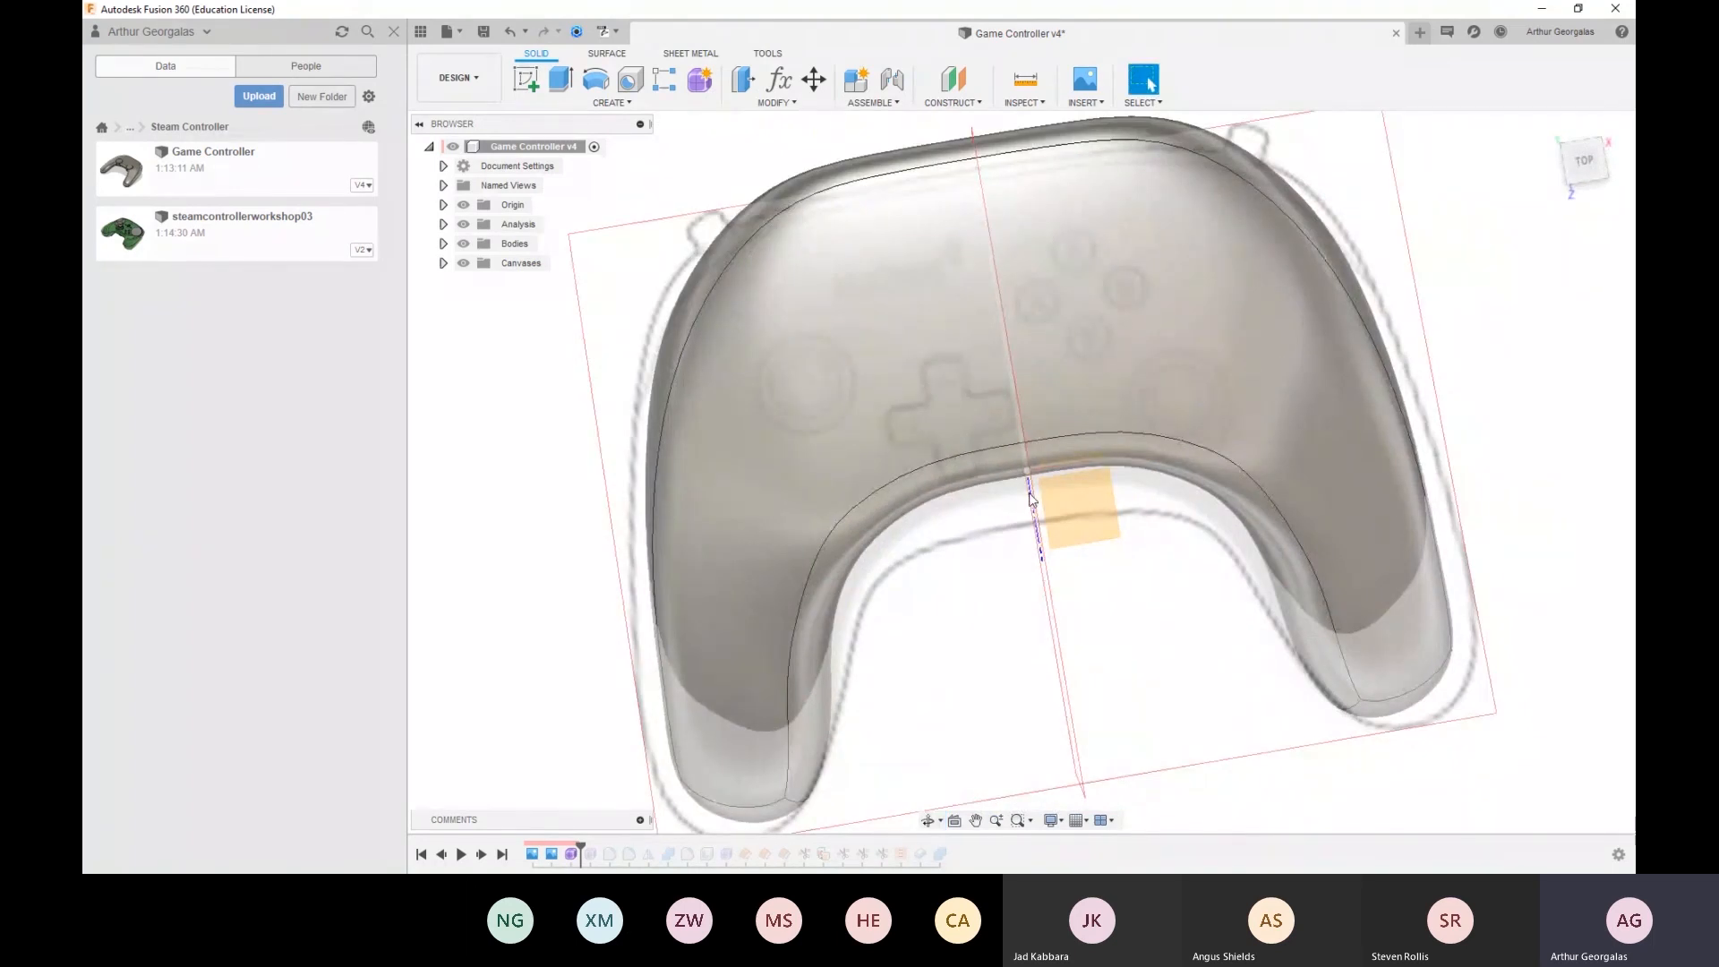
pyautogui.scroll(-2, 1030, 498)
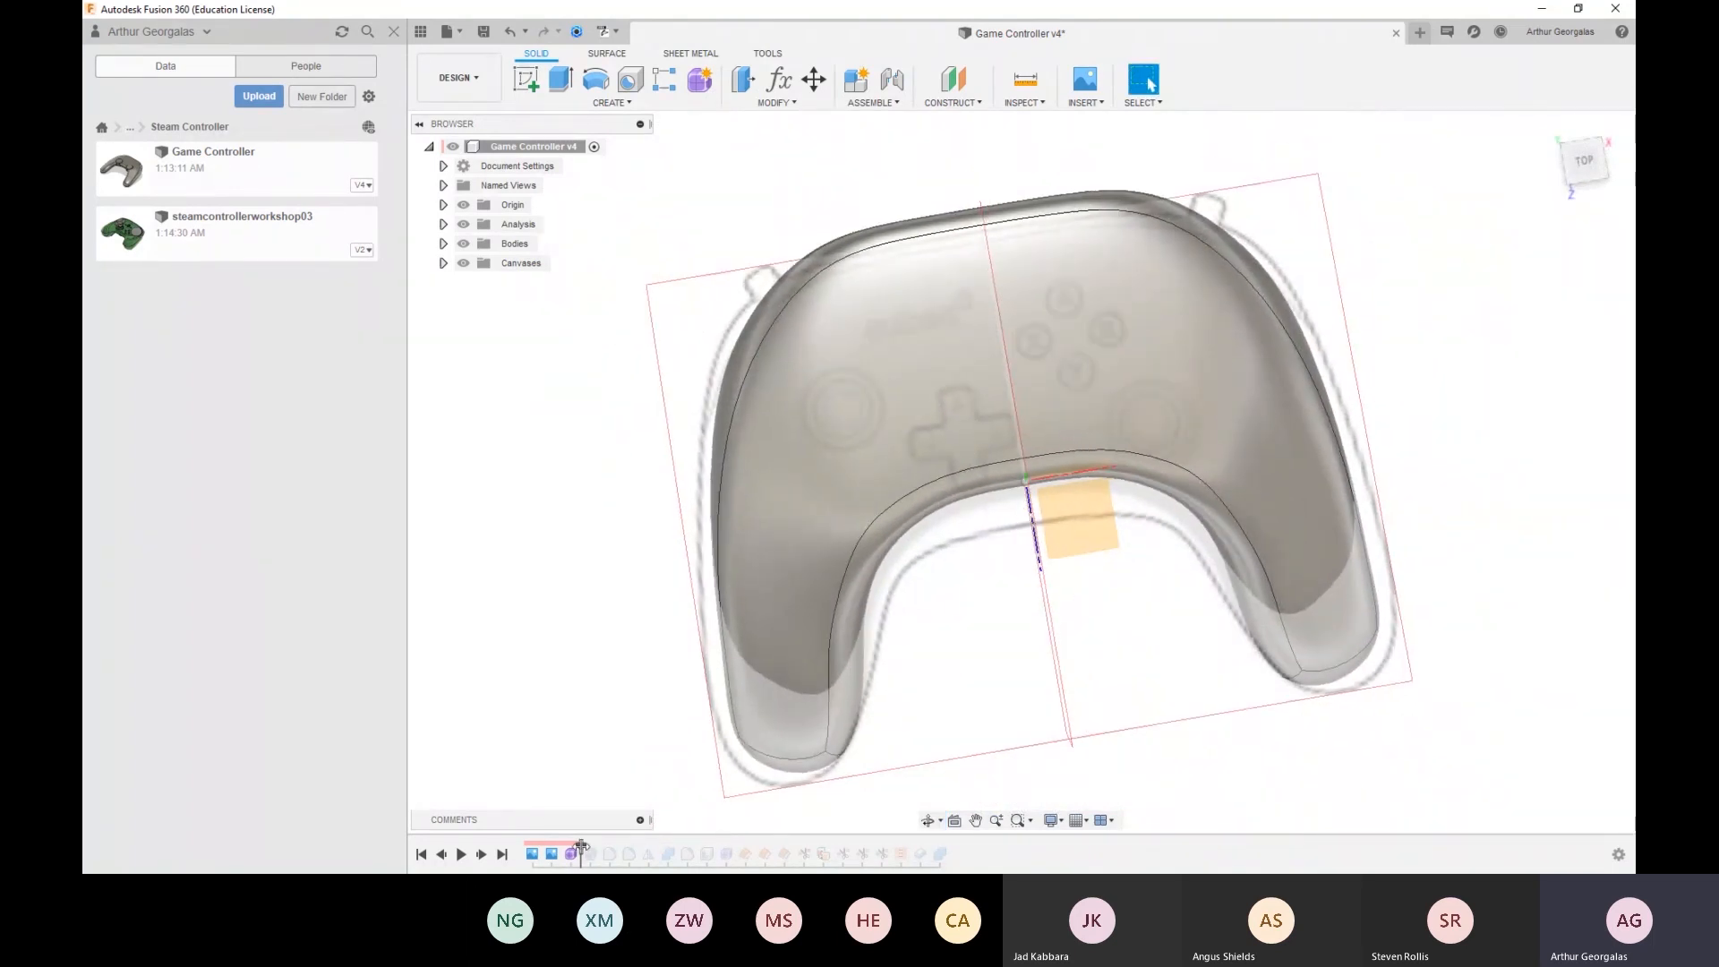
# Roll the history forward to just before Mirror1 and examine the single thumbstick housing from the front
pyautogui.moveTo(580, 849); pyautogui.dragTo(632, 846)
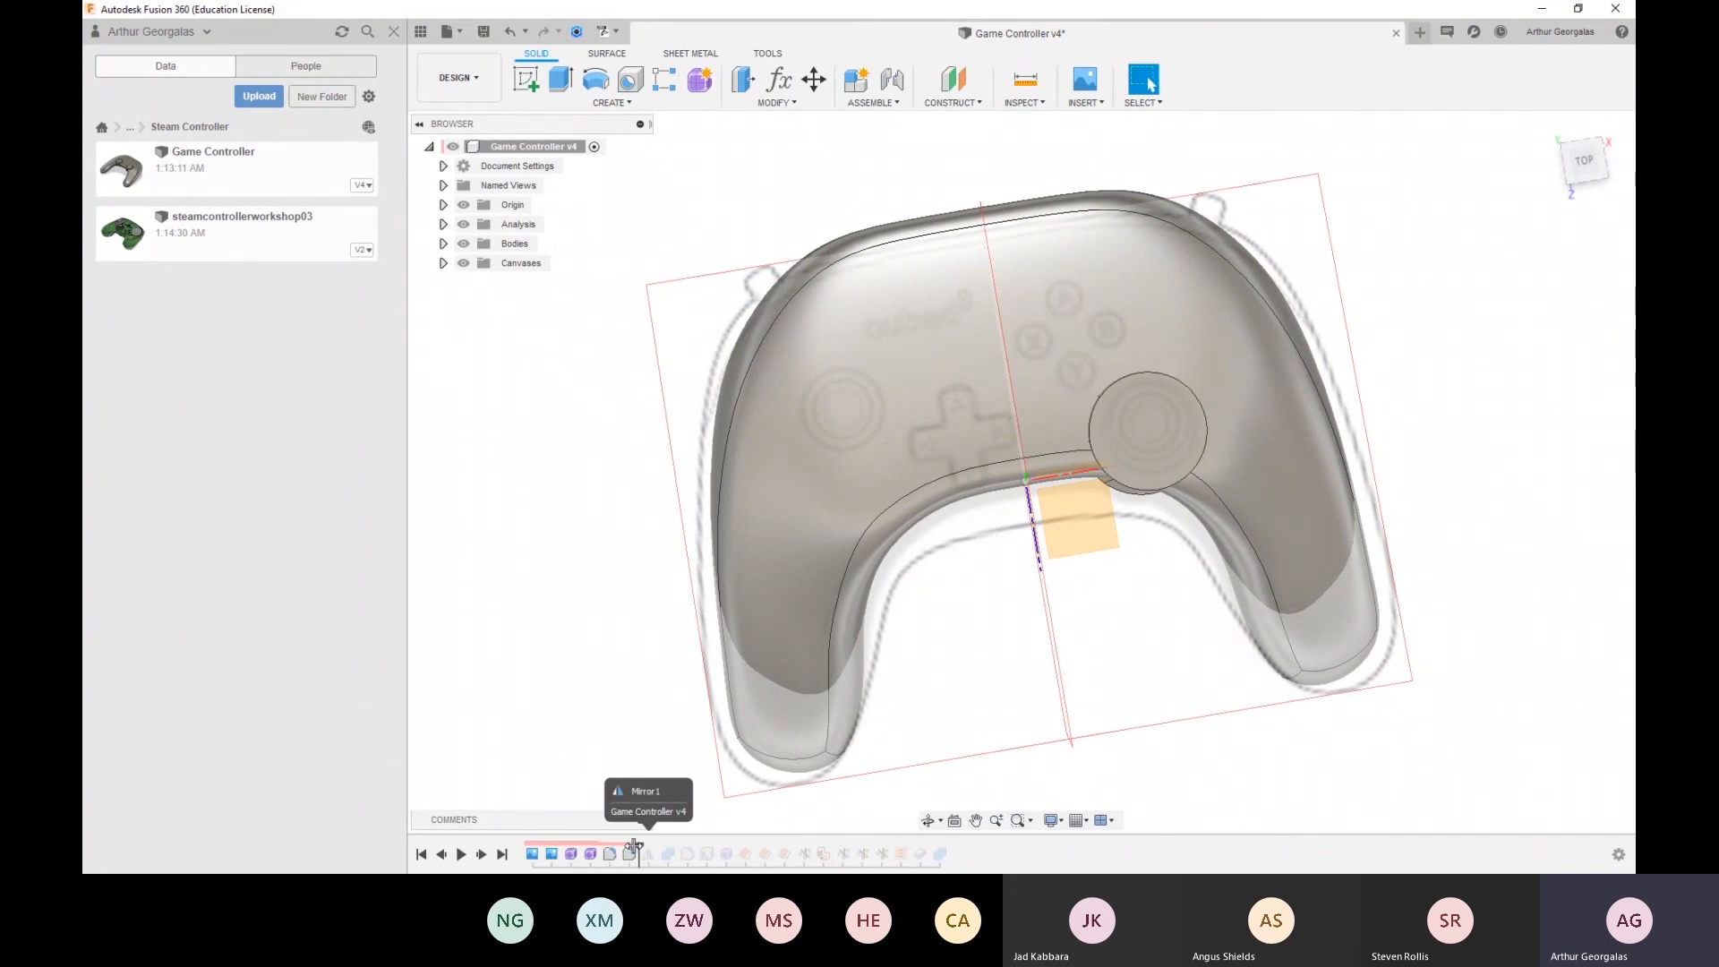
pyautogui.keyDown('shift'); pyautogui.moveTo(1113, 541); pyautogui.dragTo(1089, 442, button='middle'); pyautogui.keyUp('shift')
pyautogui.scroll(5, 1173, 412)
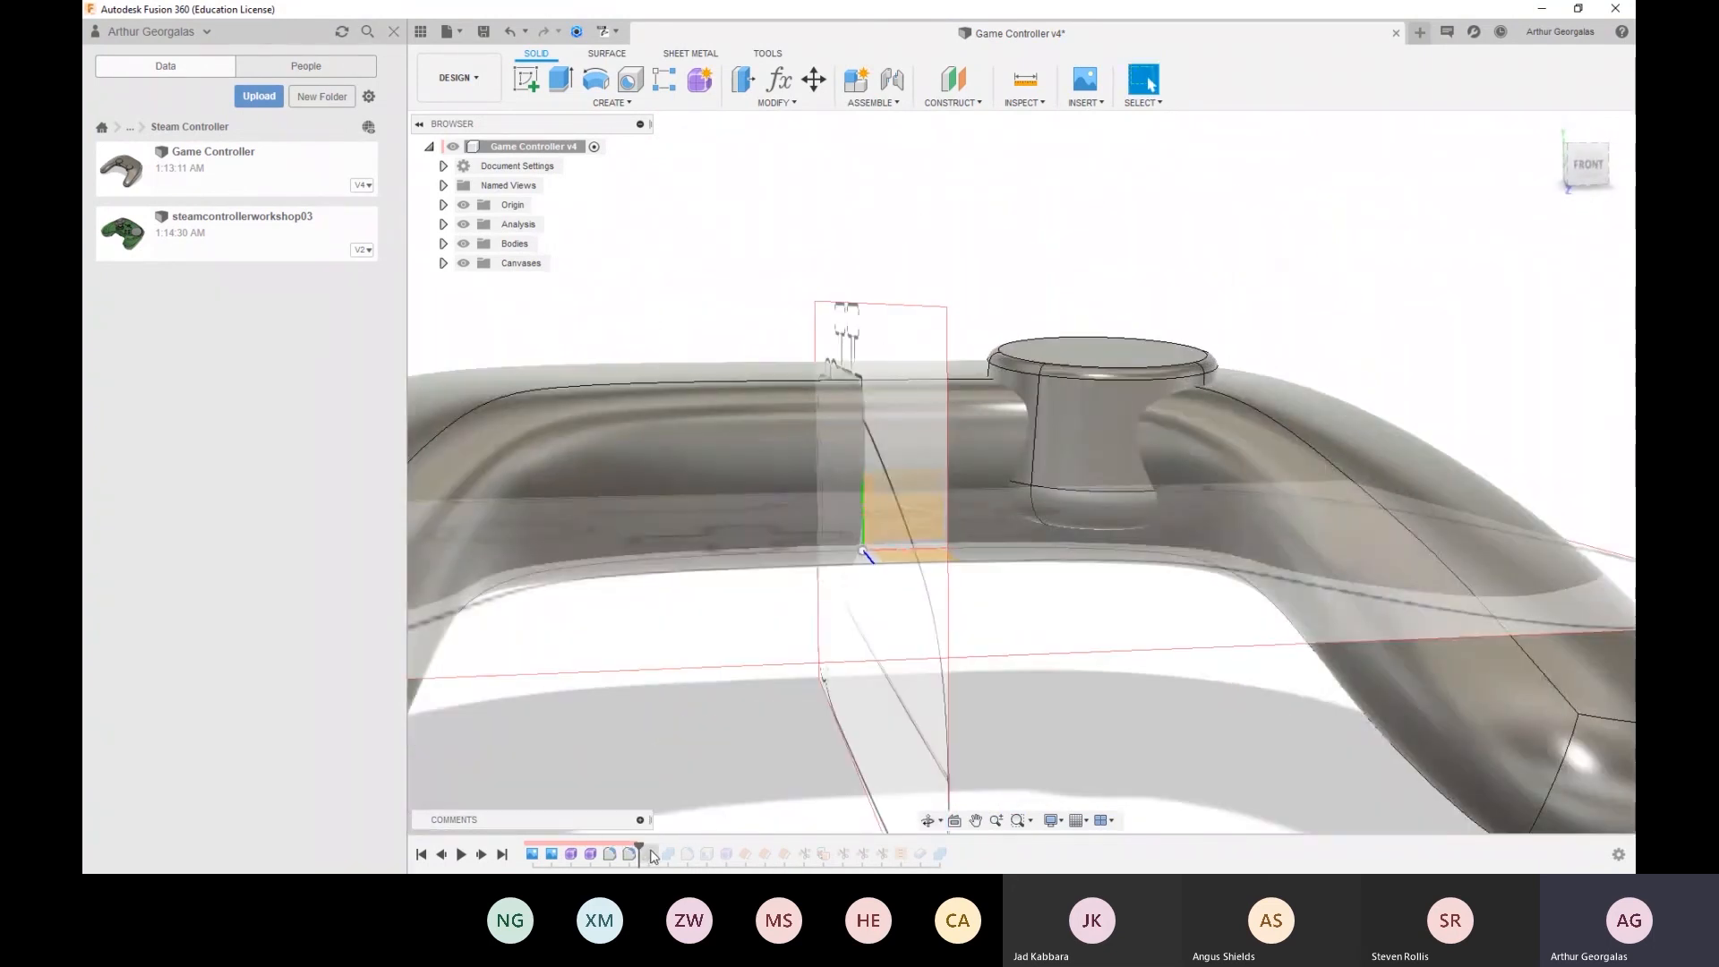
# Roll the history forward to just after Shell1 and turn on the Section1 analysis
pyautogui.moveTo(642, 844); pyautogui.dragTo(708, 849)
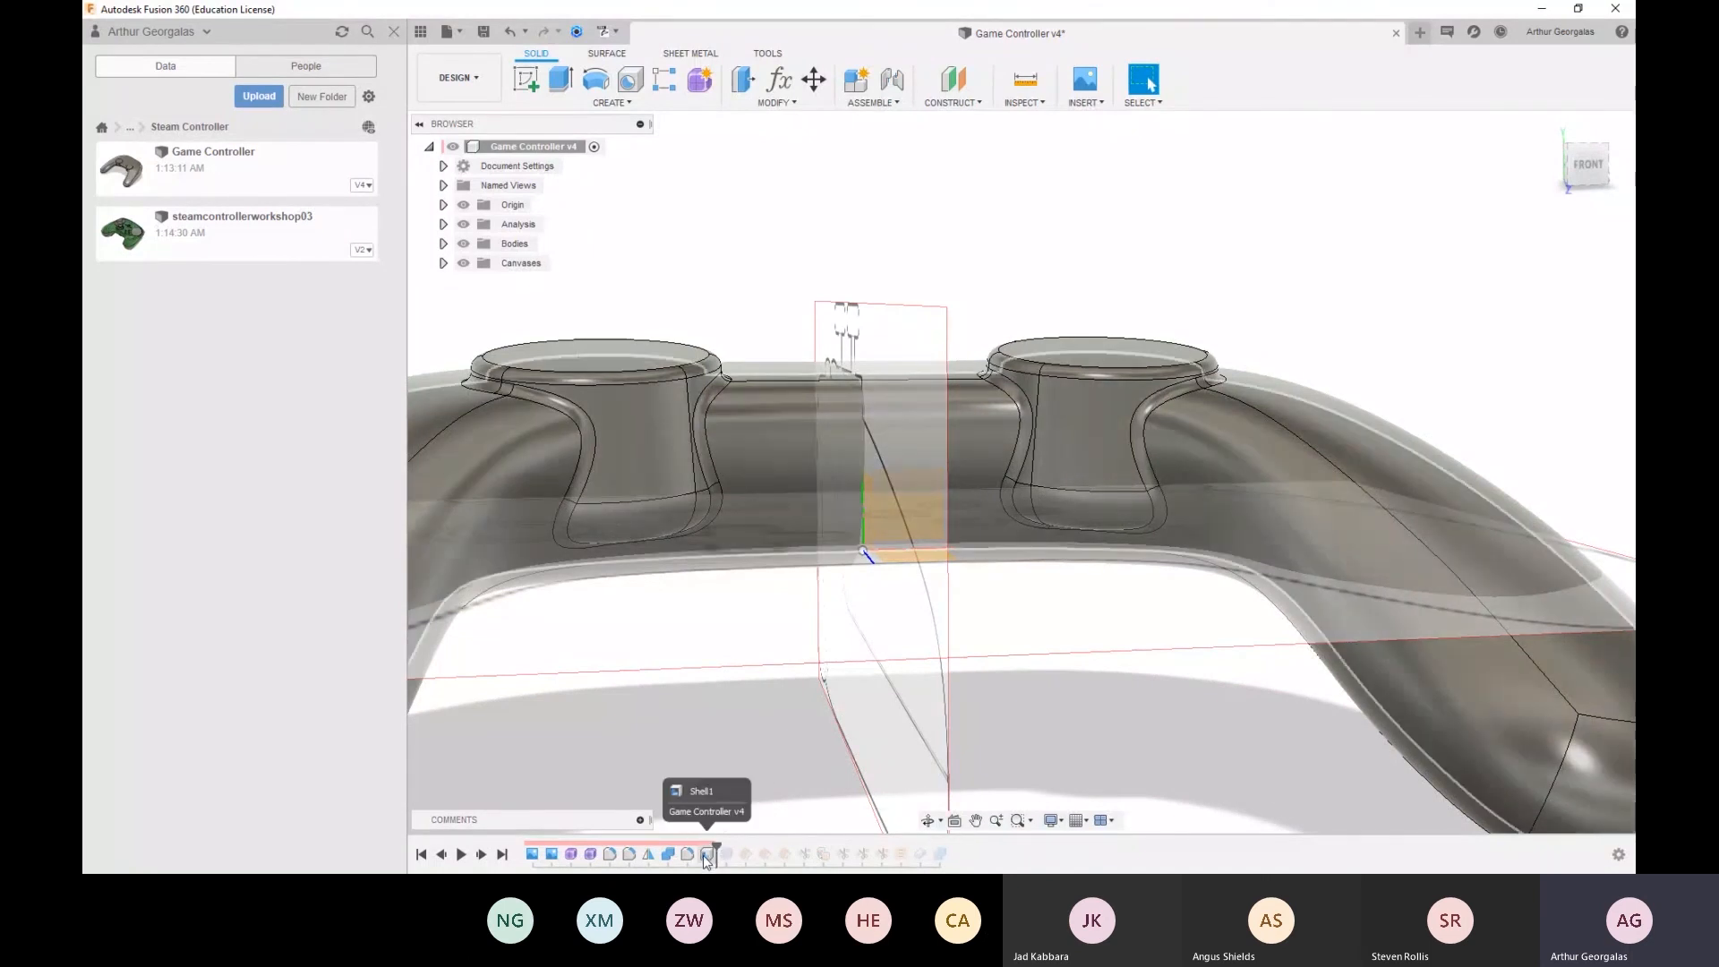
pyautogui.scroll(-3, 792, 619)
pyautogui.keyDown('shift'); pyautogui.moveTo(792, 619); pyautogui.dragTo(672, 528, button='middle'); pyautogui.keyUp('shift')
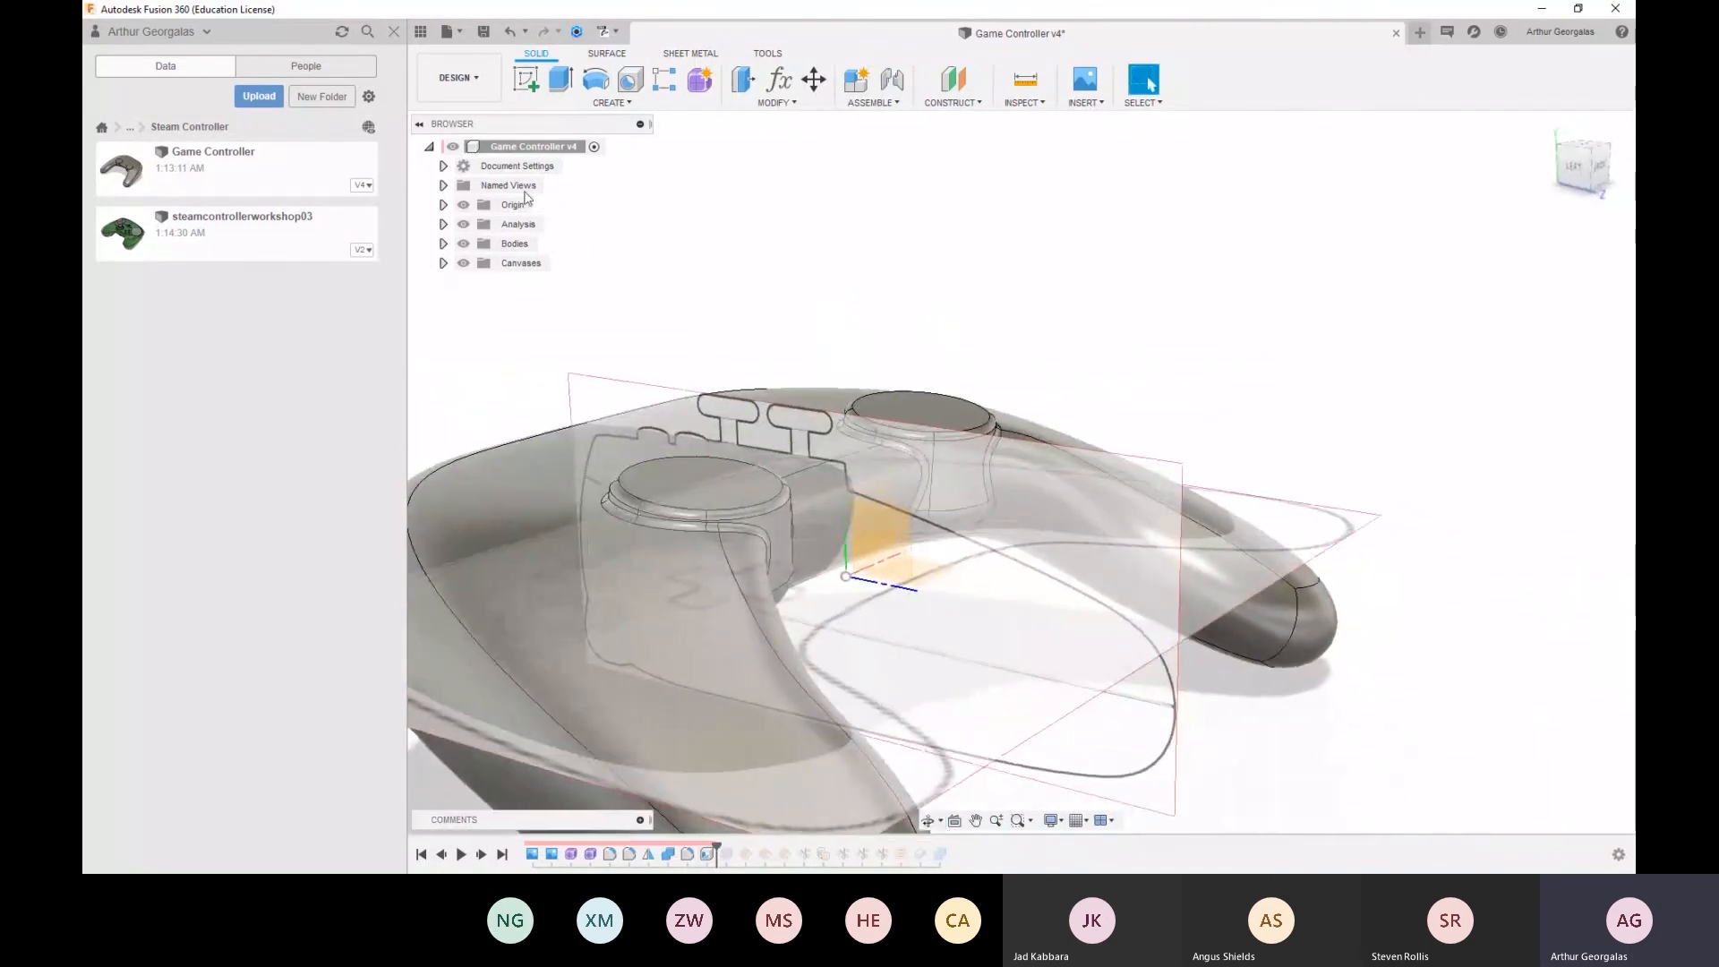
pyautogui.click(444, 225)
pyautogui.click(477, 243)
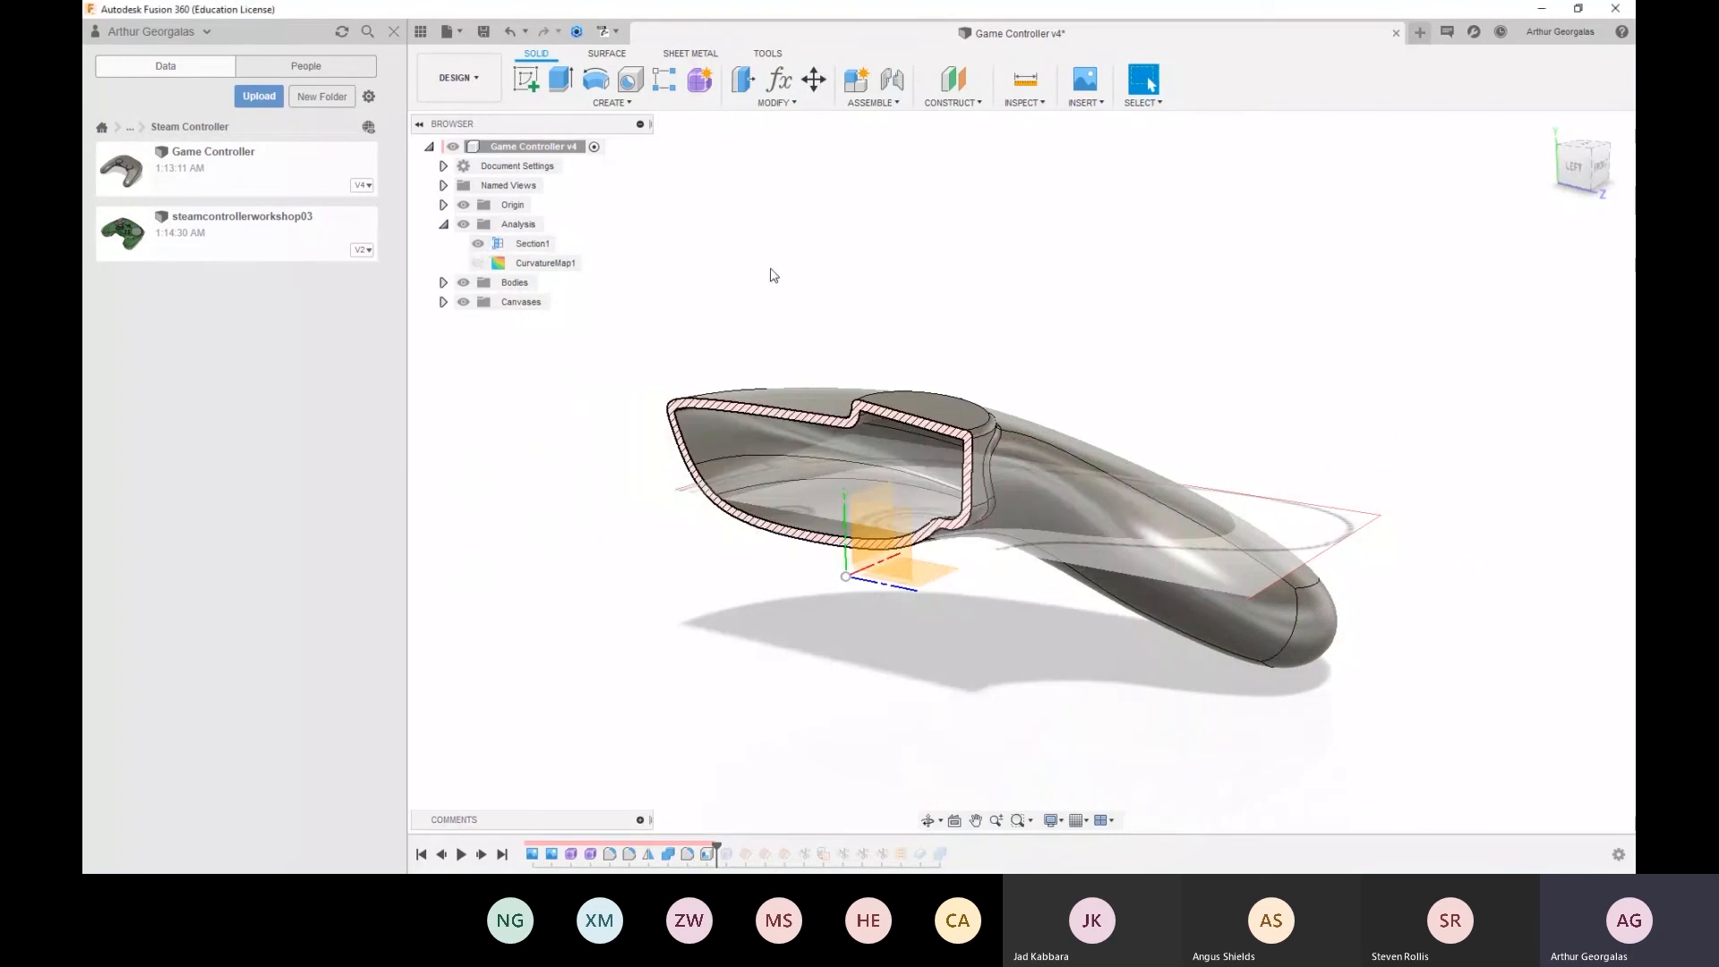
# Examine the shelled wall and the thumbstick housing interior in the section view from several angles
pyautogui.moveTo(716, 843)
pyautogui.mouseDown()
pyautogui.moveTo(699, 847)
pyautogui.moveTo(716, 847)
pyautogui.mouseUp()
pyautogui.scroll(3, 811, 437)
pyautogui.keyDown('shift'); pyautogui.moveTo(811, 438); pyautogui.dragTo(994, 456, button='middle'); pyautogui.keyUp('shift')
pyautogui.scroll(-3, 1029, 447)
pyautogui.keyDown('shift'); pyautogui.moveTo(1103, 458); pyautogui.dragTo(1079, 415, button='middle'); pyautogui.keyUp('shift')
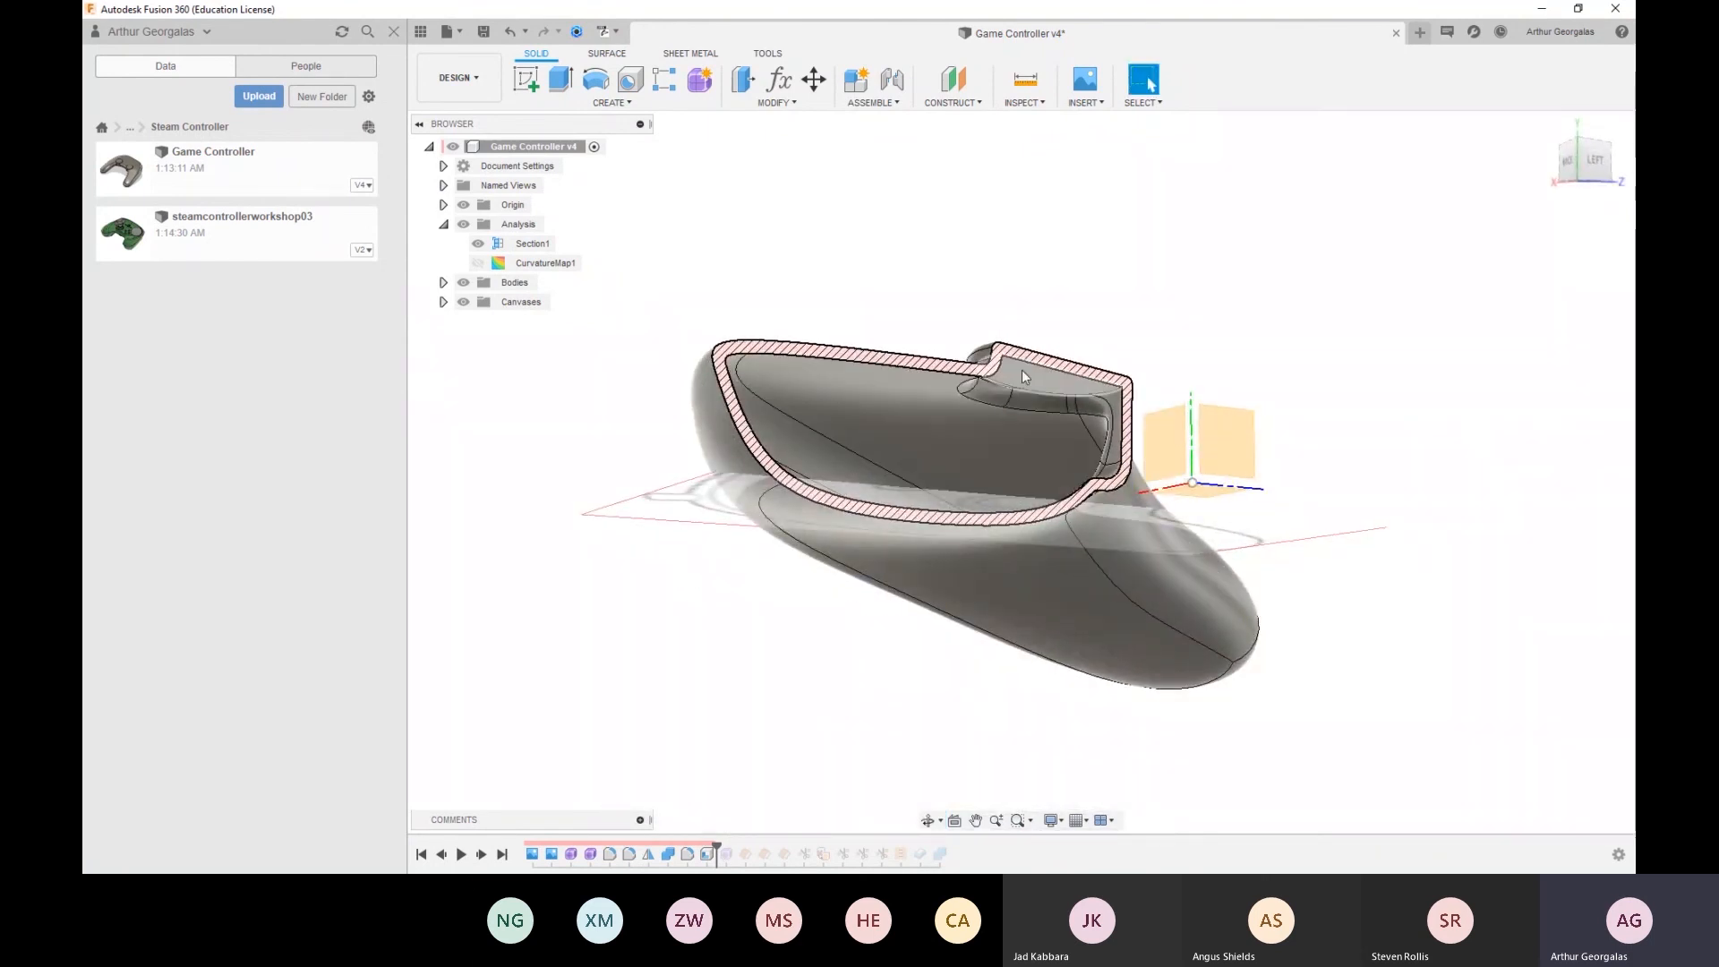
pyautogui.scroll(6, 1003, 405)
pyautogui.keyDown('shift'); pyautogui.moveTo(1164, 421); pyautogui.dragTo(1054, 600, button='middle'); pyautogui.keyUp('shift')
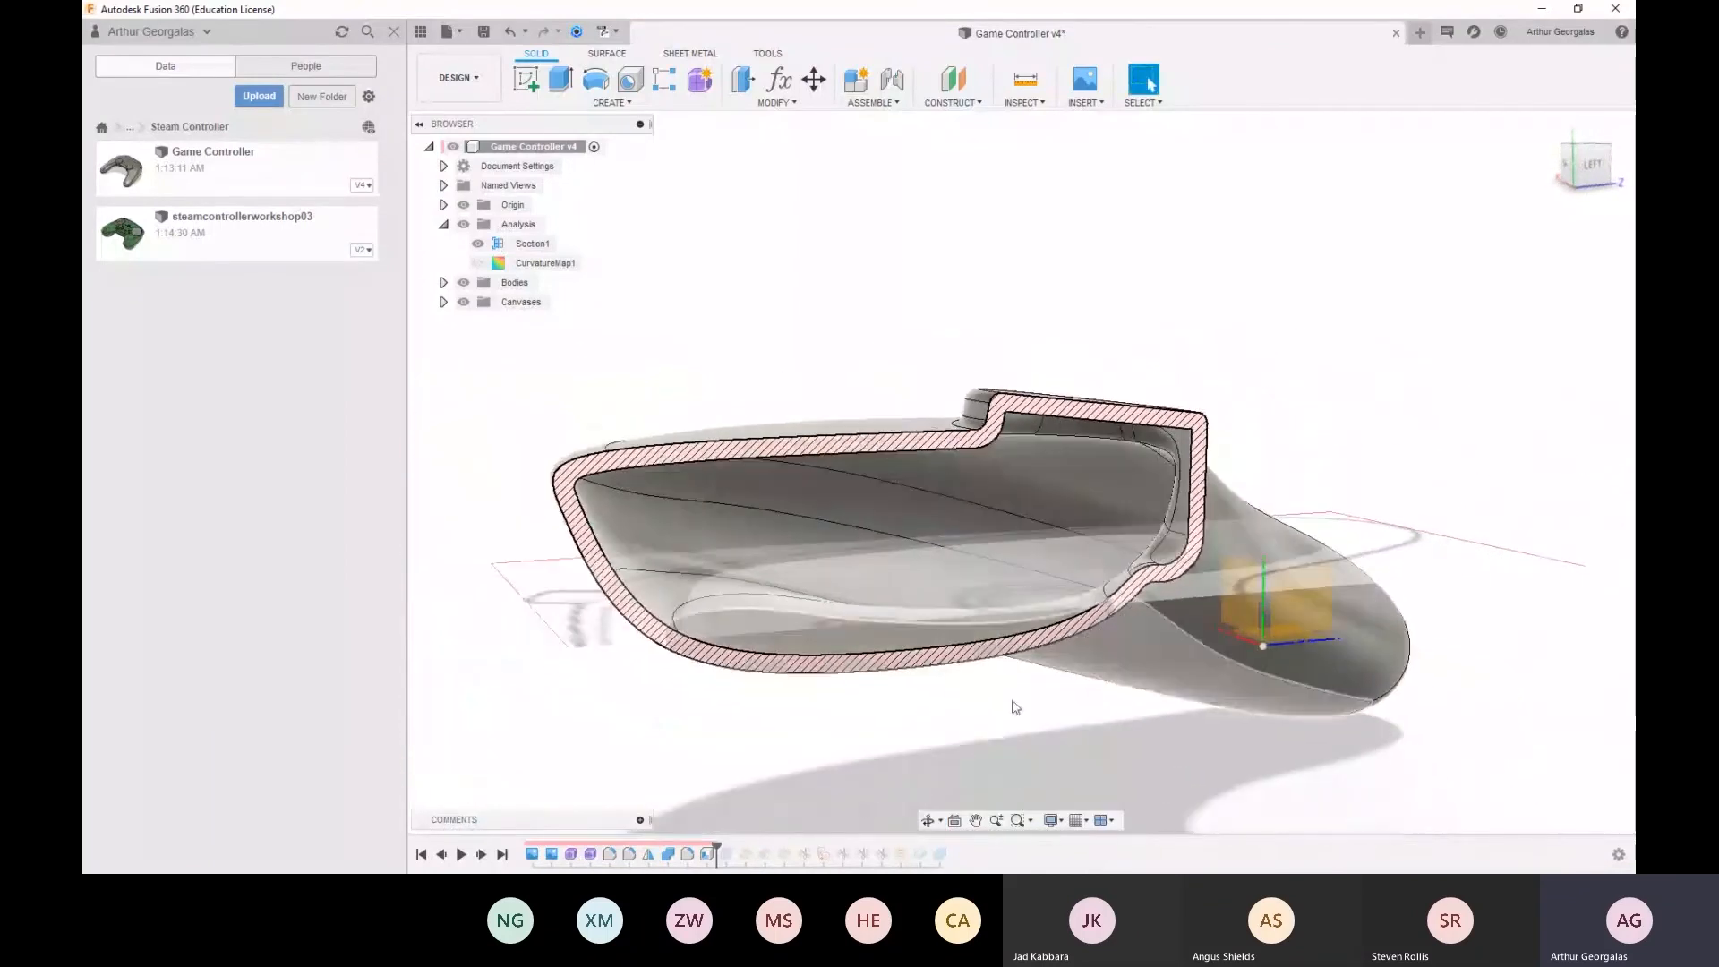
# Roll the history forward to just before SurfaceOffset1, hide Section1 and the canvases, and show the Body4 surface
pyautogui.moveTo(716, 845); pyautogui.dragTo(724, 847)
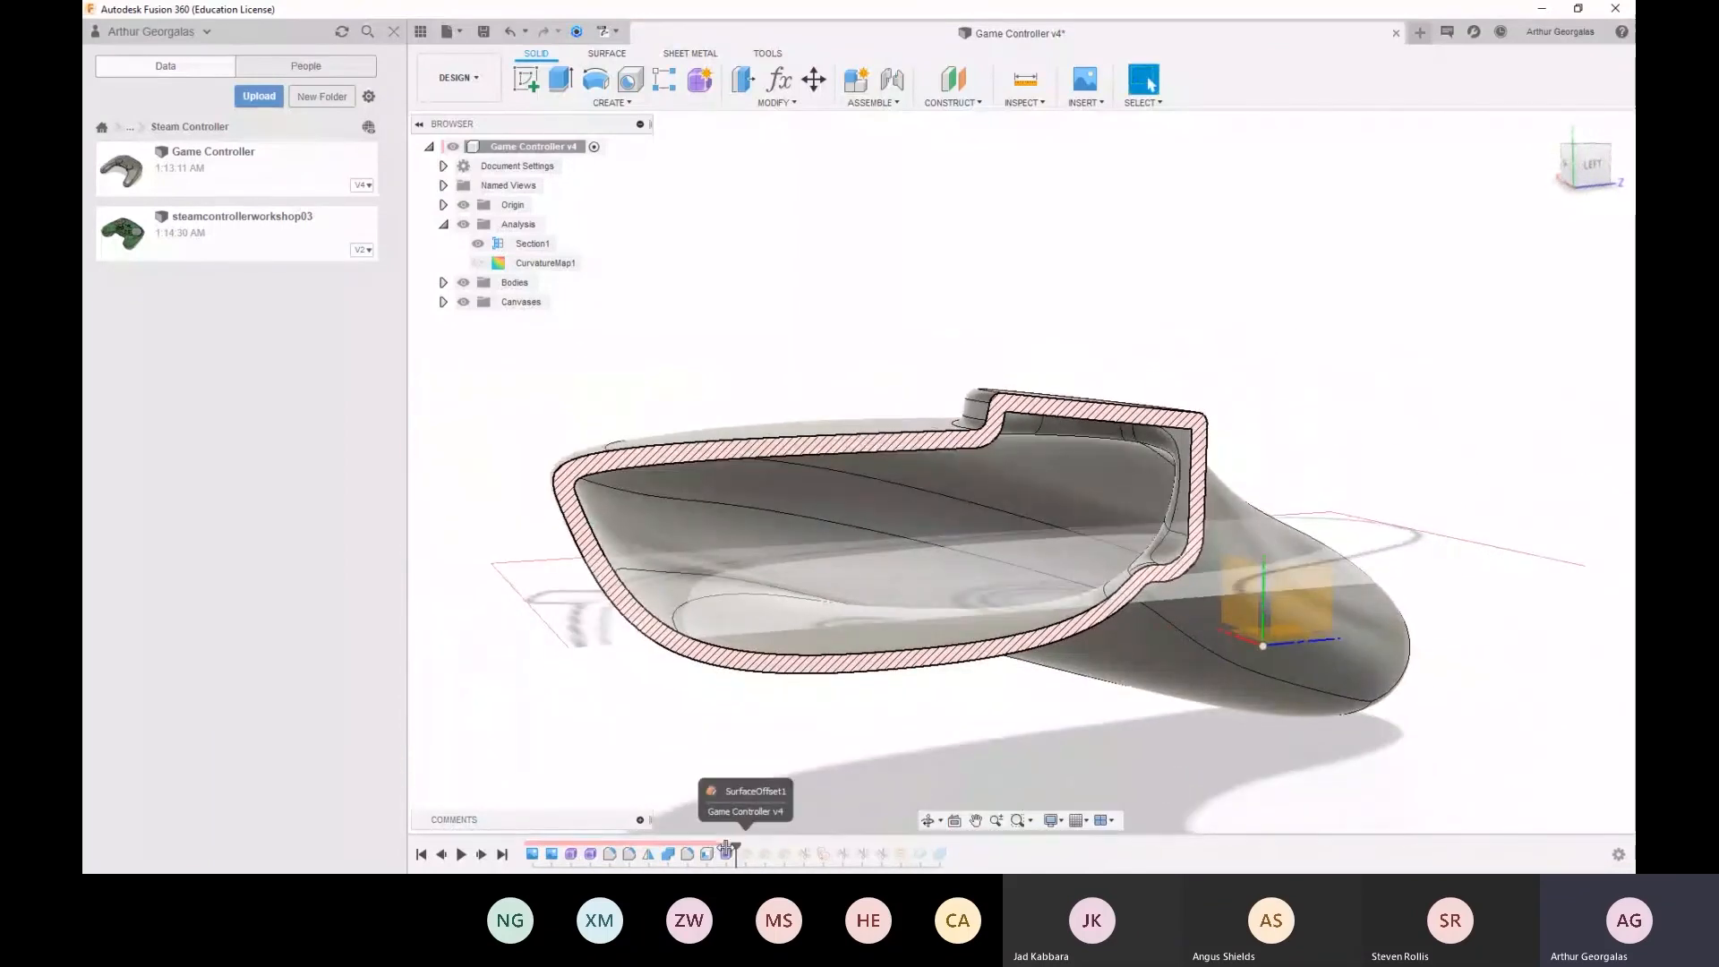
pyautogui.click(478, 243)
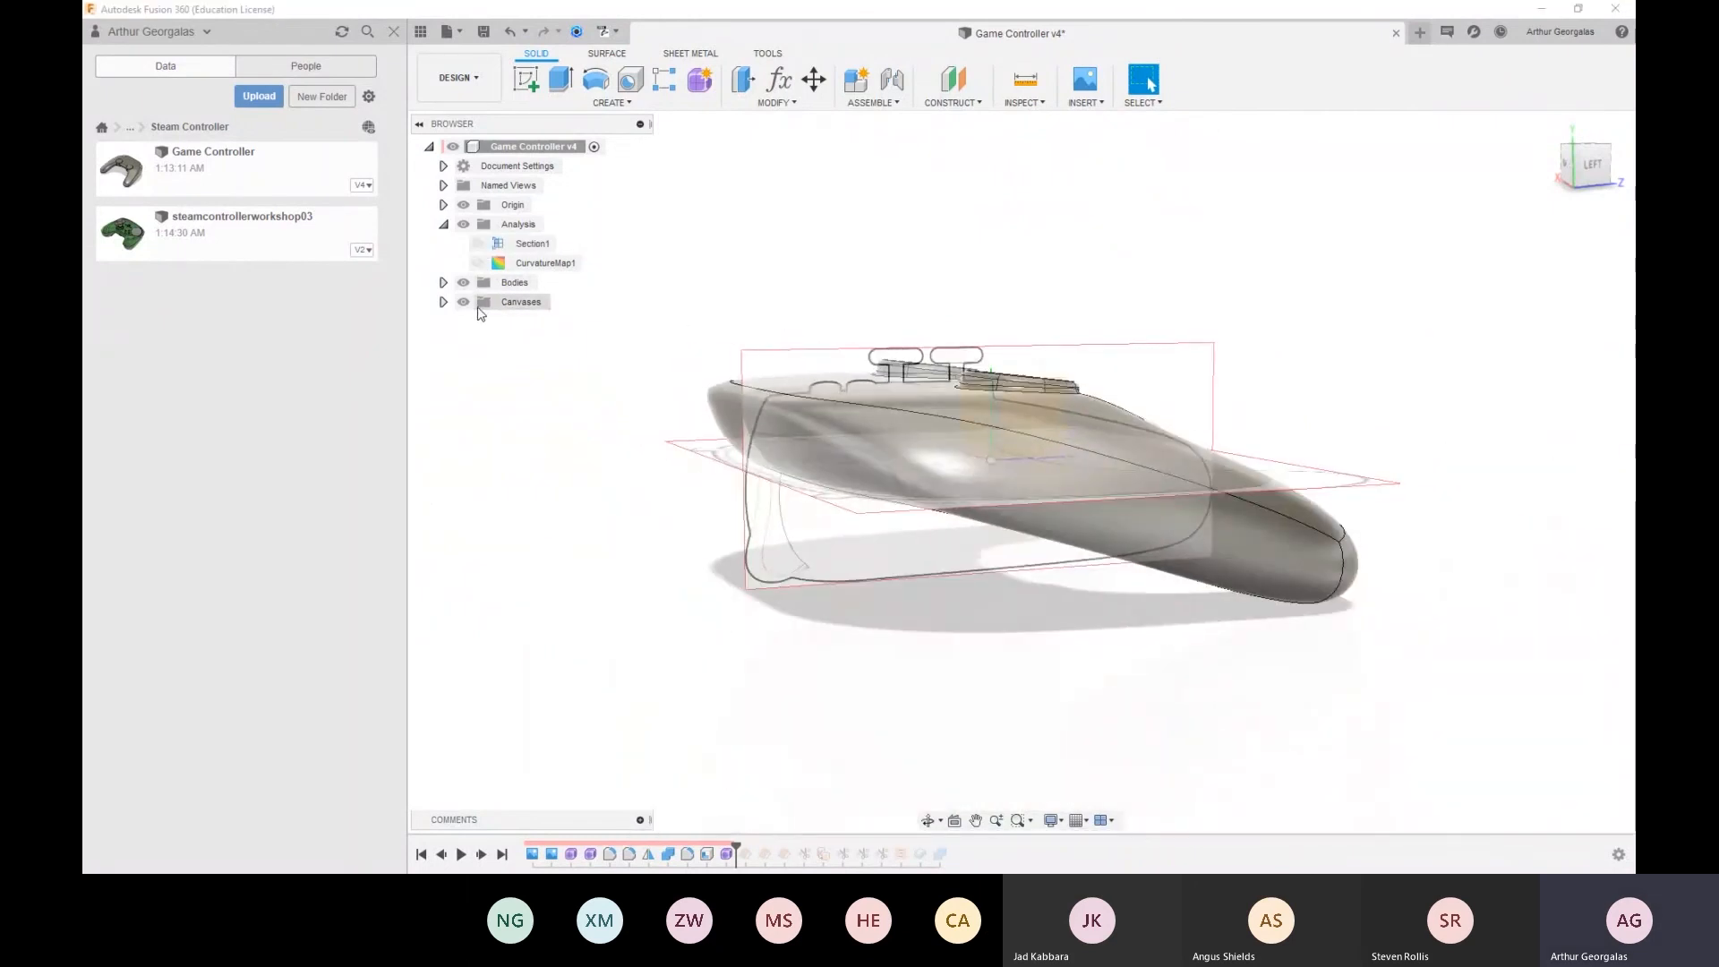
pyautogui.click(462, 301)
pyautogui.keyDown('shift'); pyautogui.moveTo(716, 549); pyautogui.dragTo(648, 395, button='middle'); pyautogui.keyUp('shift')
pyautogui.click(443, 282)
pyautogui.click(477, 321)
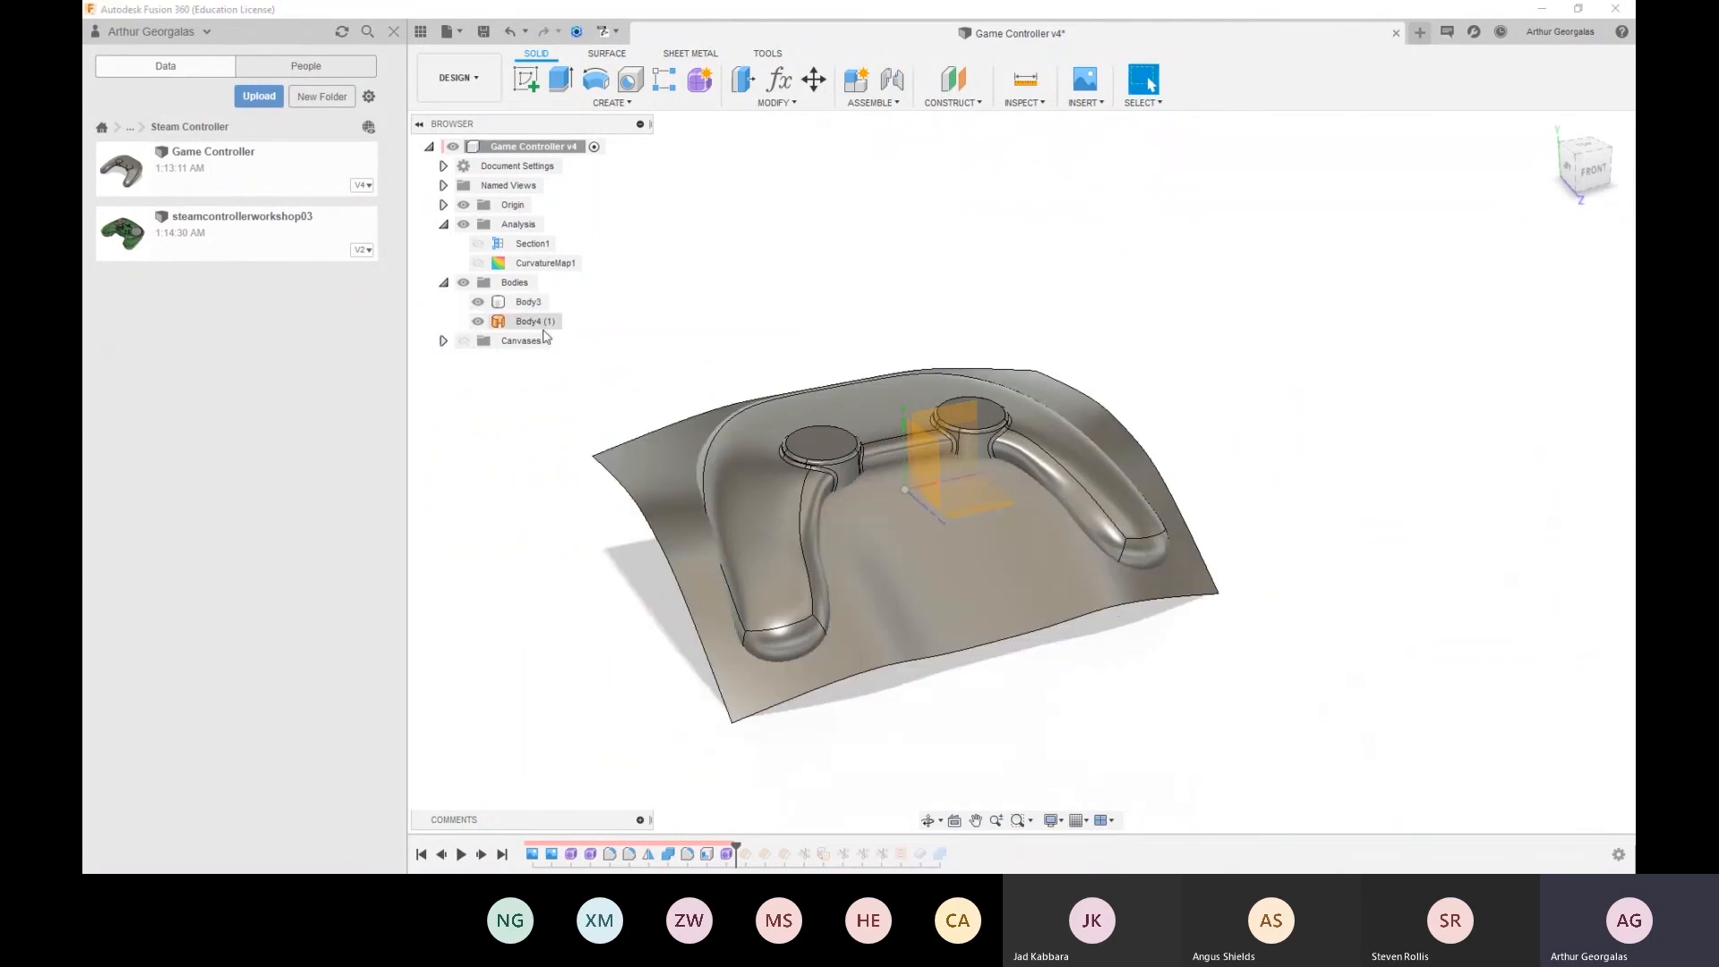
# Examine how the Body4 surface cuts through Body3 in the left, front and angled views
pyautogui.keyDown('shift'); pyautogui.moveTo(1000, 561); pyautogui.dragTo(1080, 514, button='middle'); pyautogui.keyUp('shift')
pyautogui.click(1078, 546)
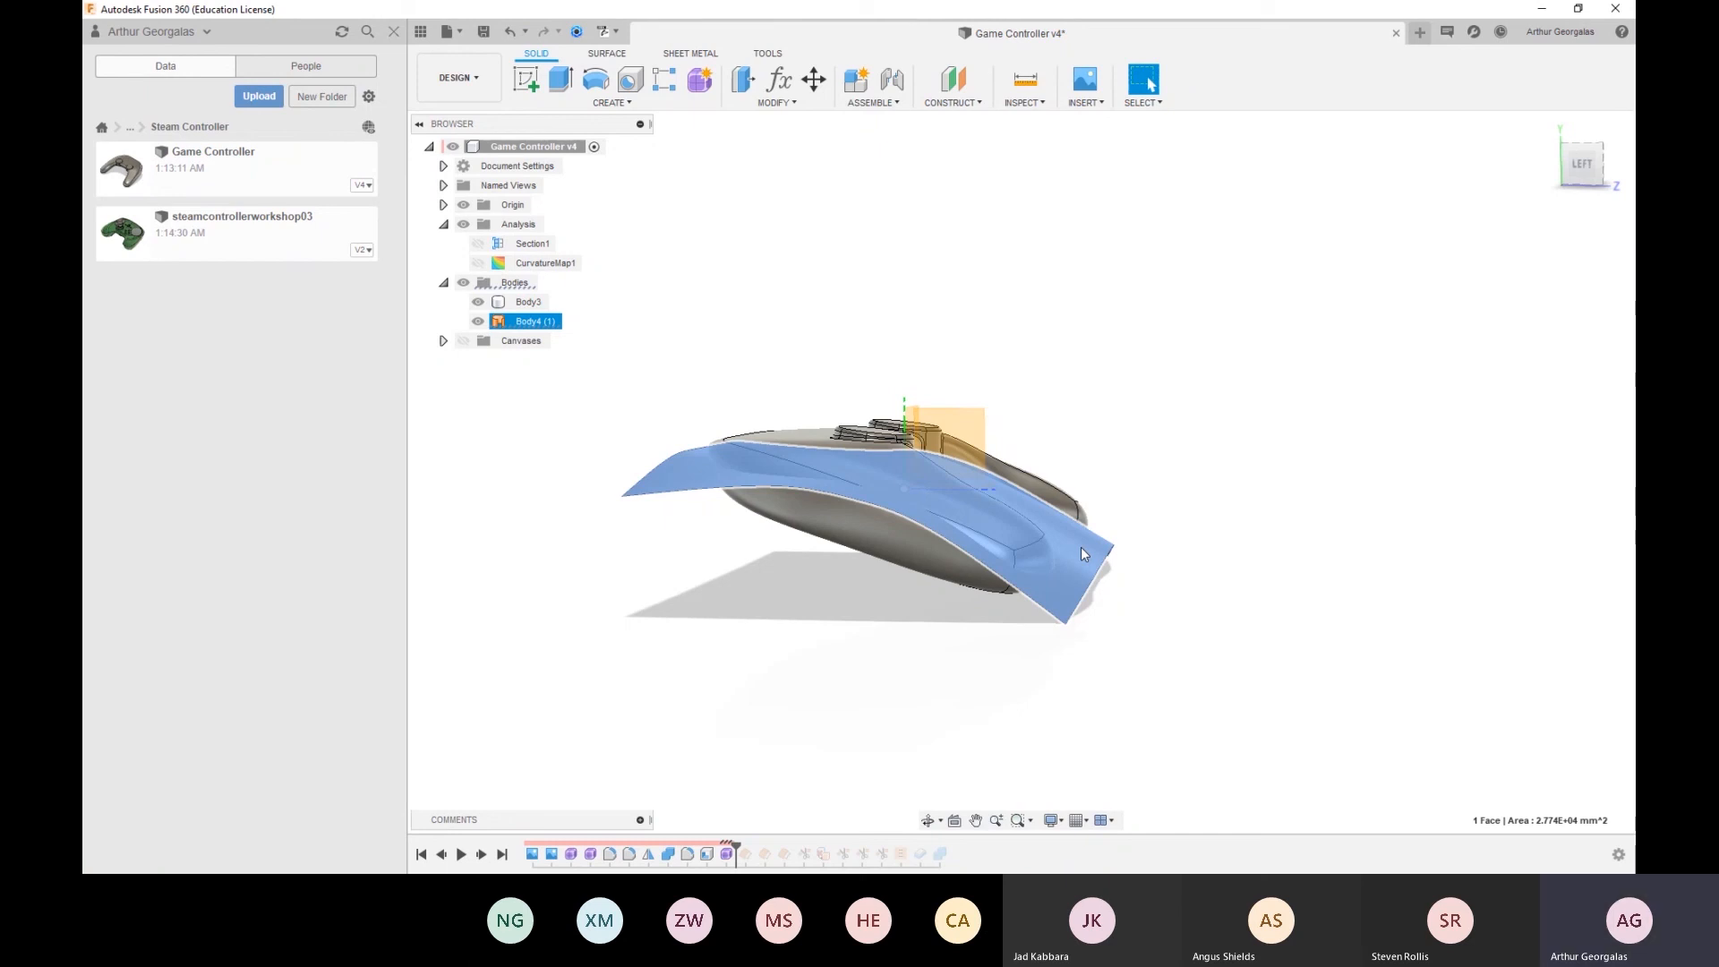
pyautogui.scroll(3, 884, 534)
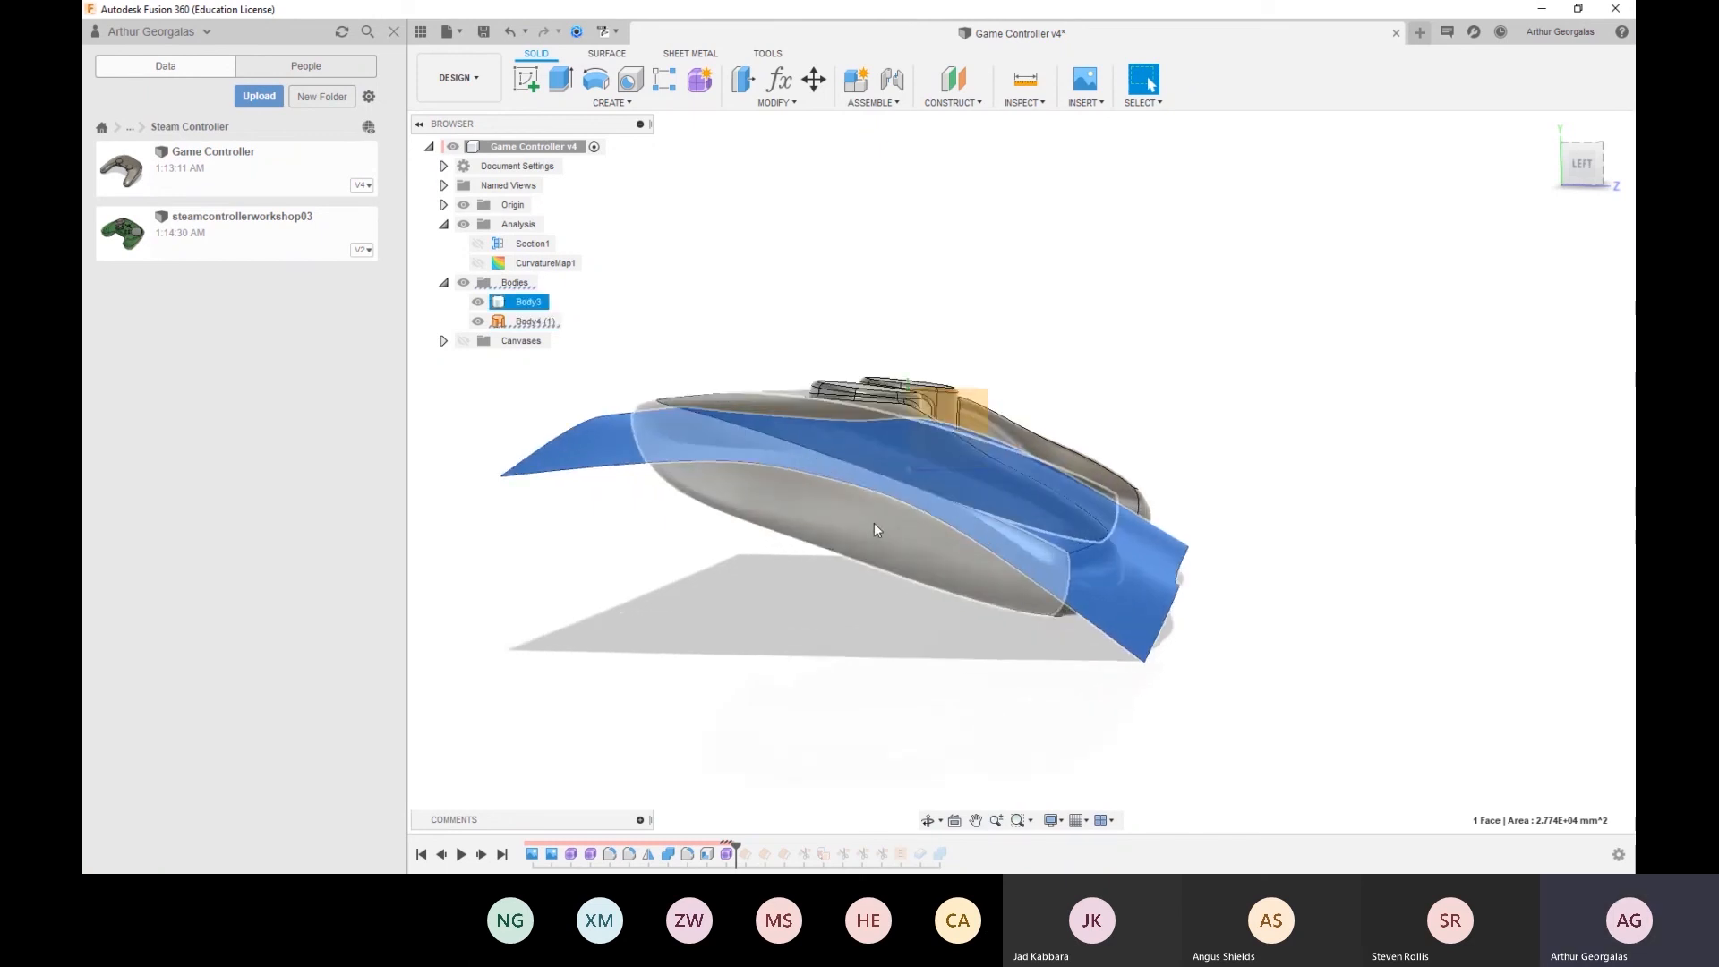
pyautogui.click(1582, 168)
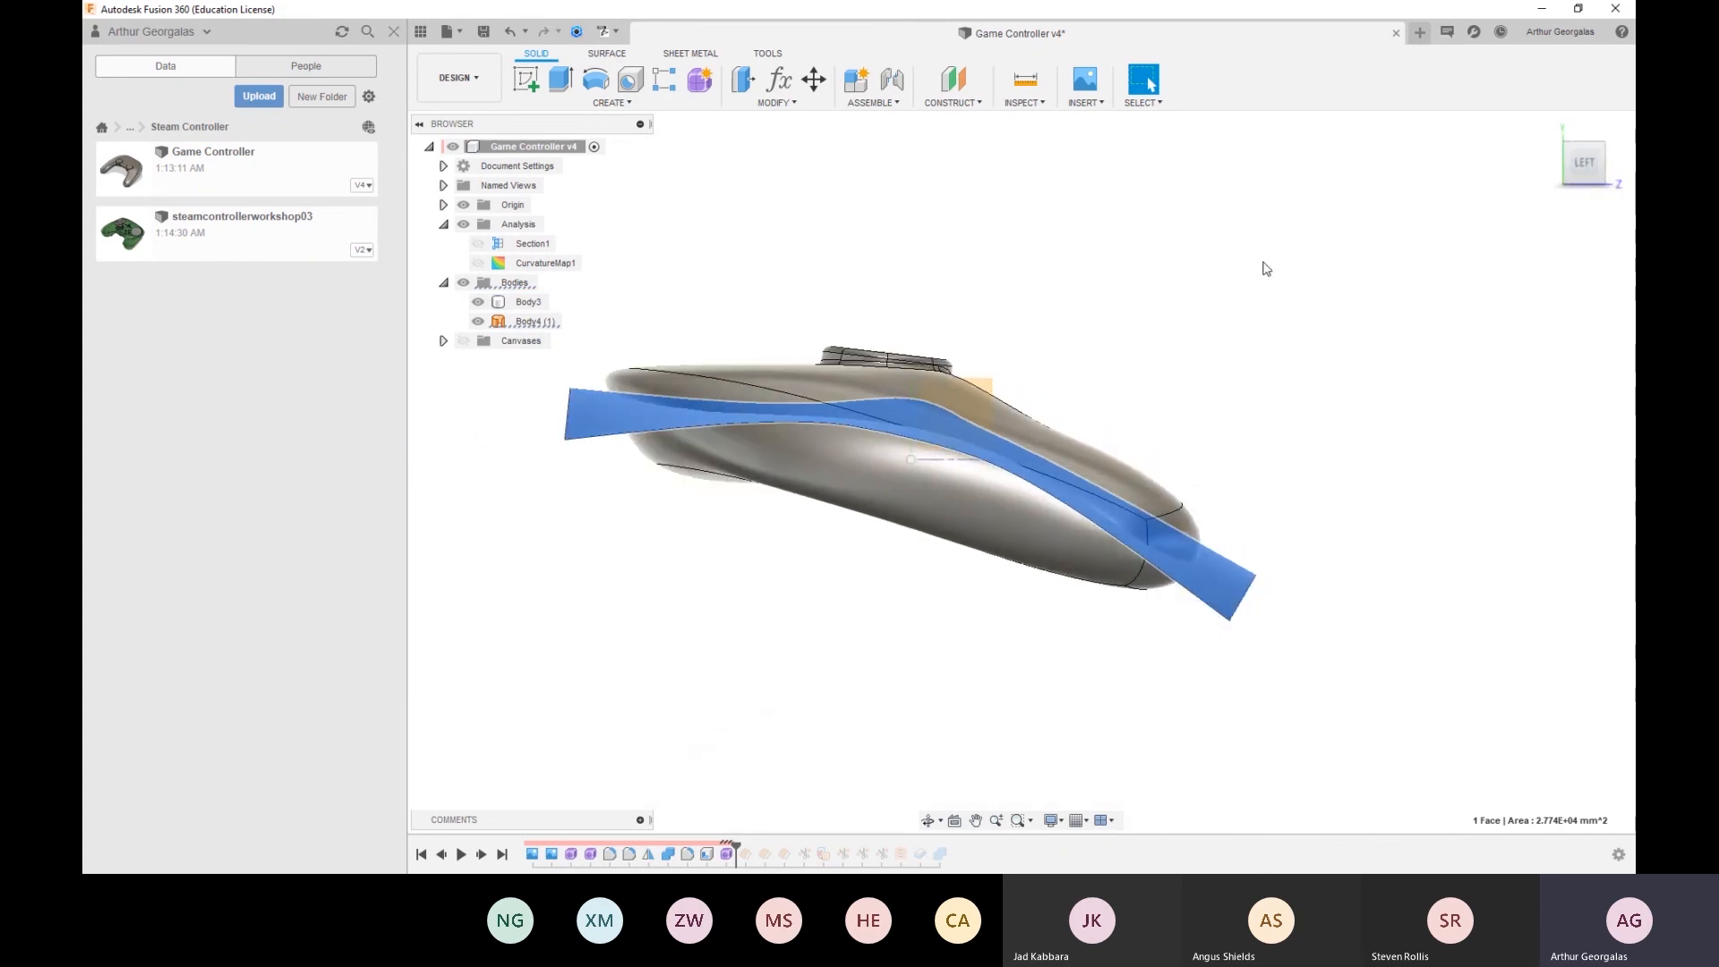
pyautogui.click(1185, 236)
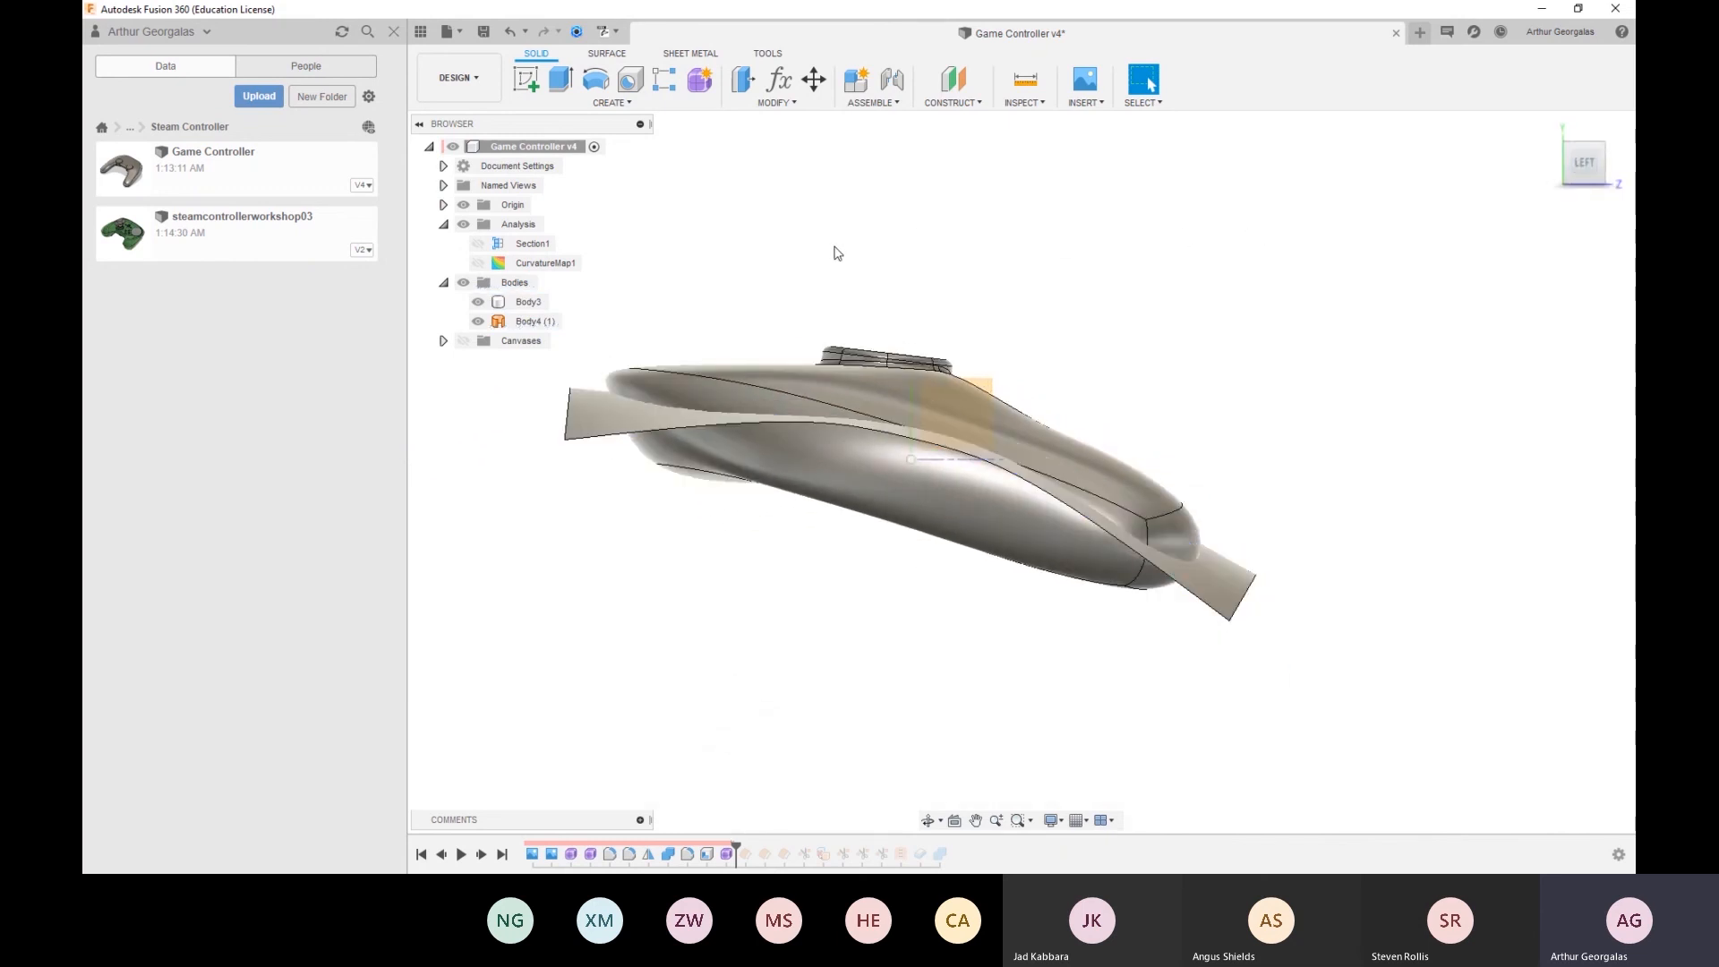
pyautogui.click(528, 302)
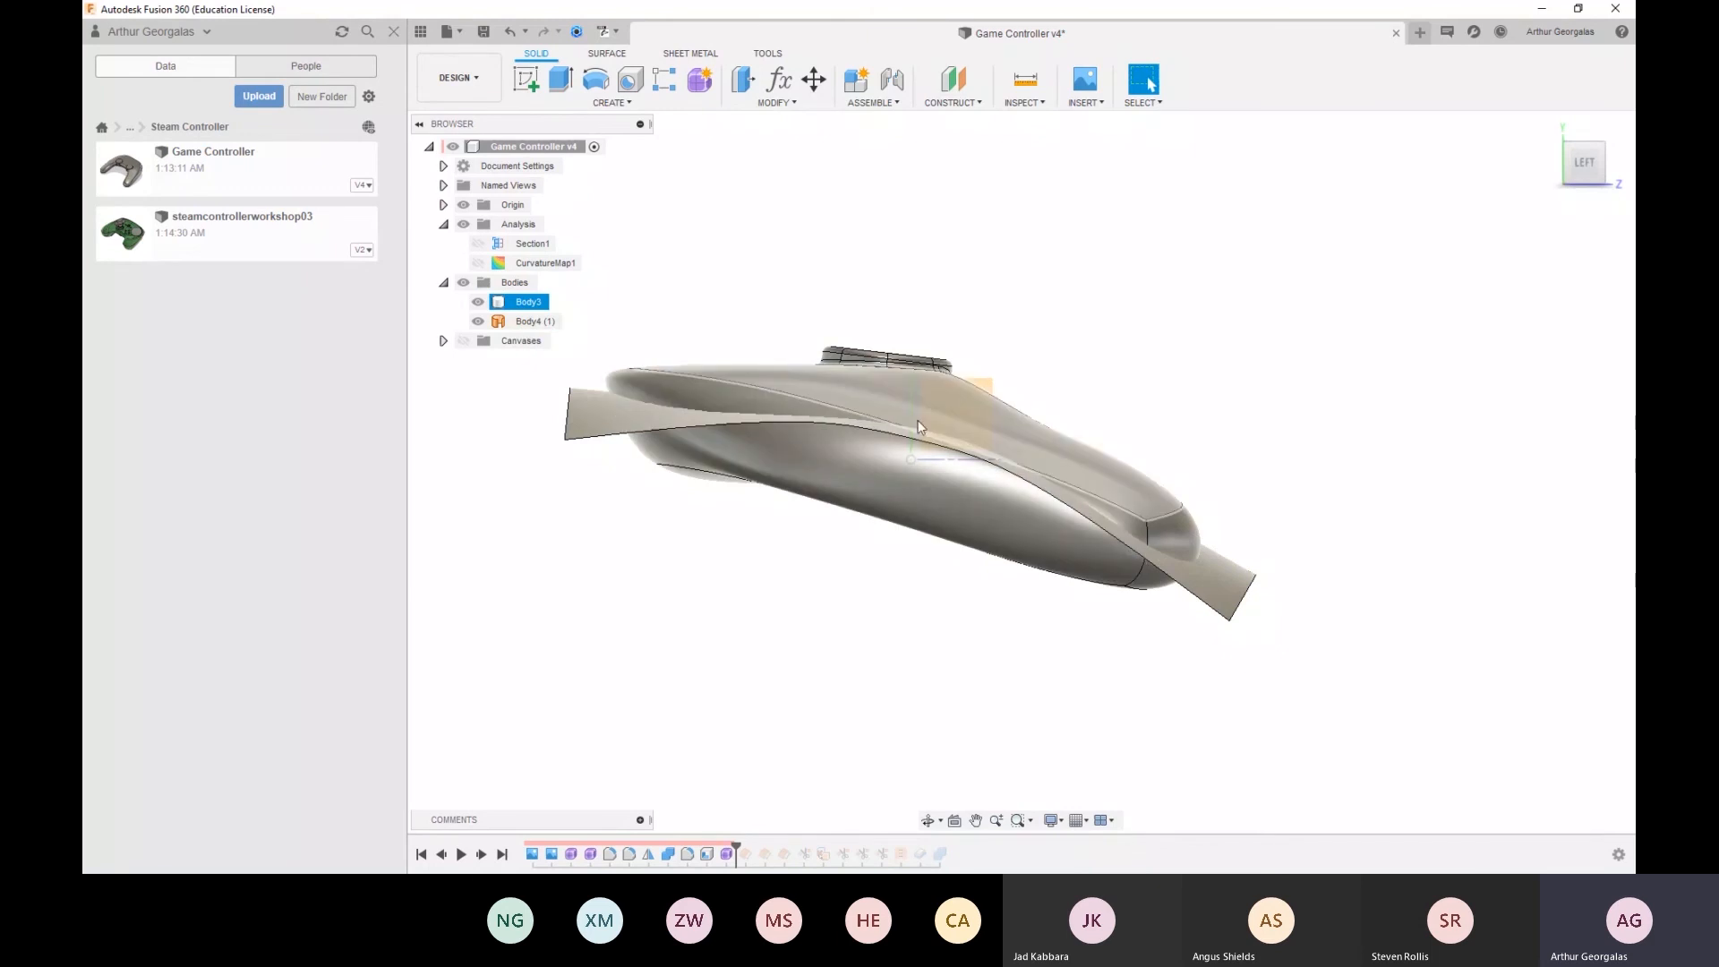
pyautogui.click(1239, 476)
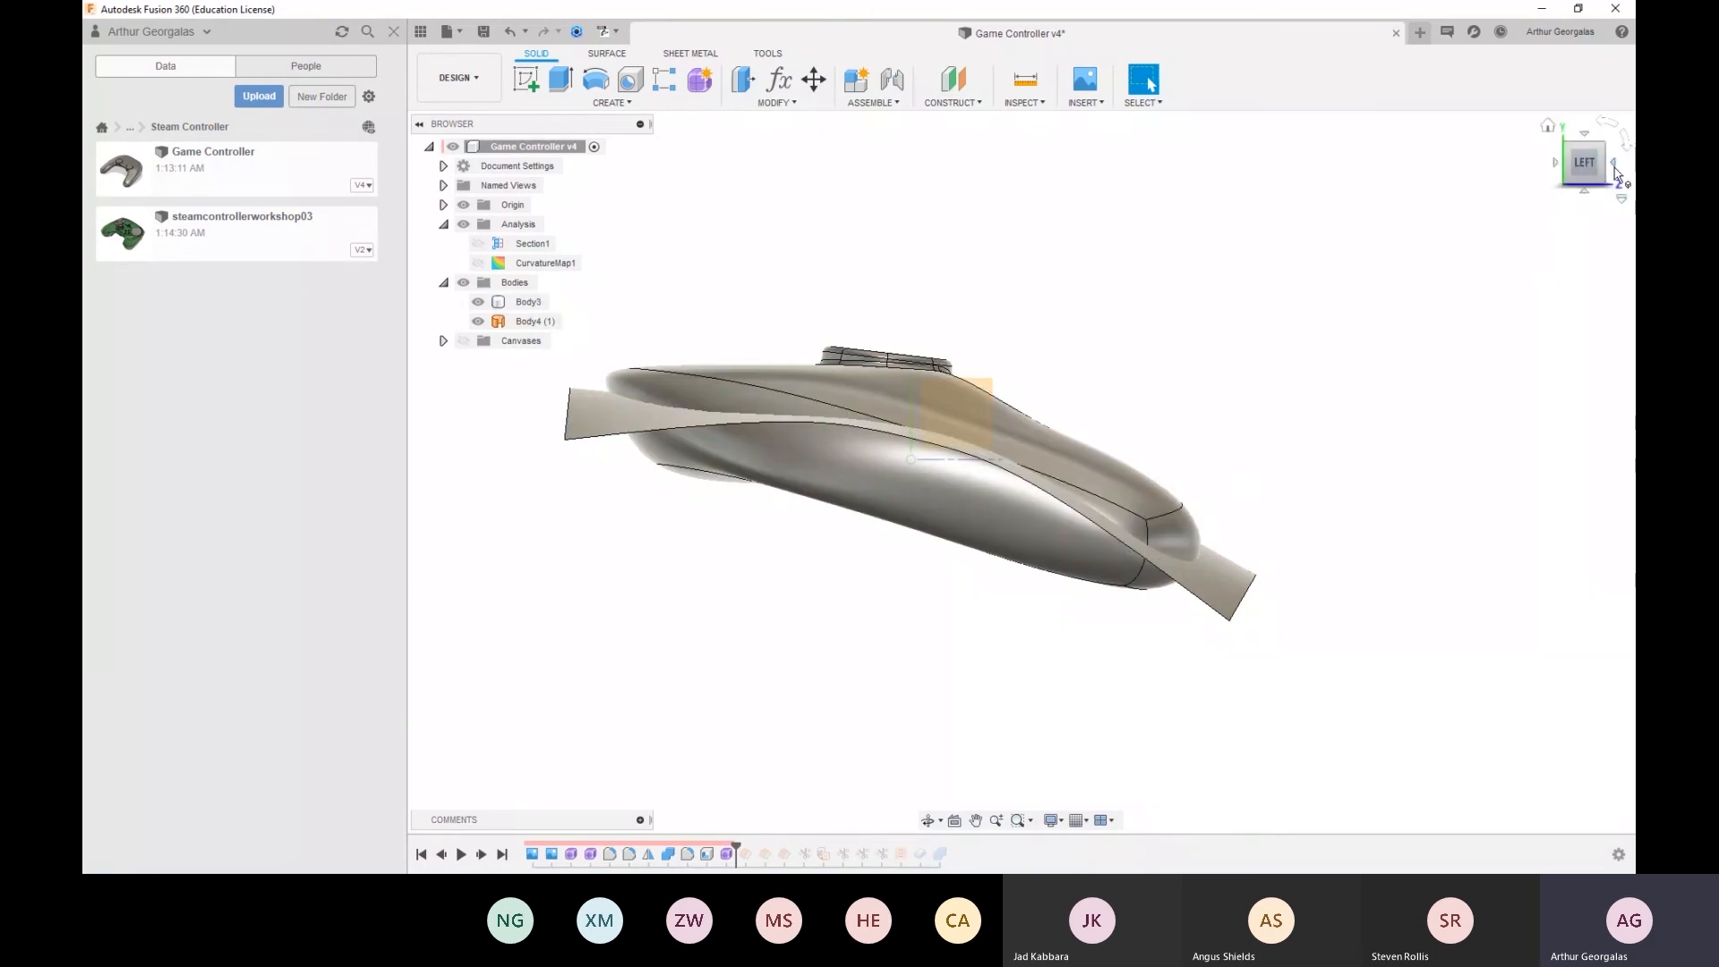
pyautogui.click(1617, 175)
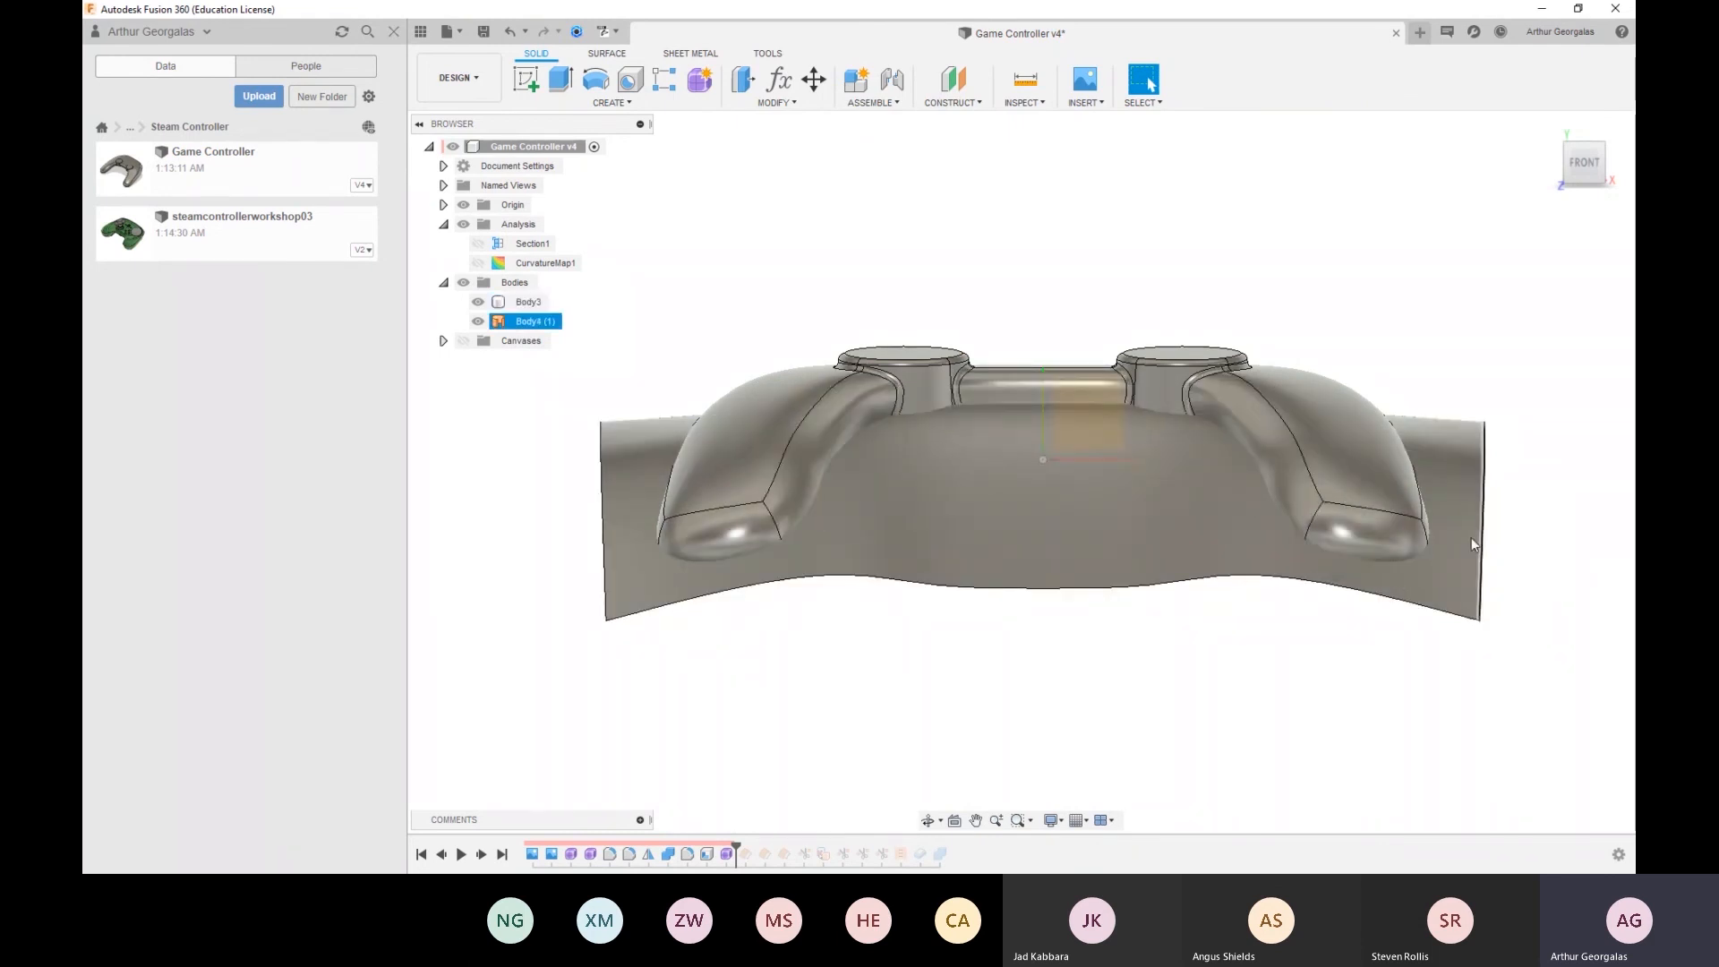
pyautogui.keyDown('shift'); pyautogui.moveTo(1460, 564); pyautogui.dragTo(1323, 416, button='middle'); pyautogui.keyUp('shift')
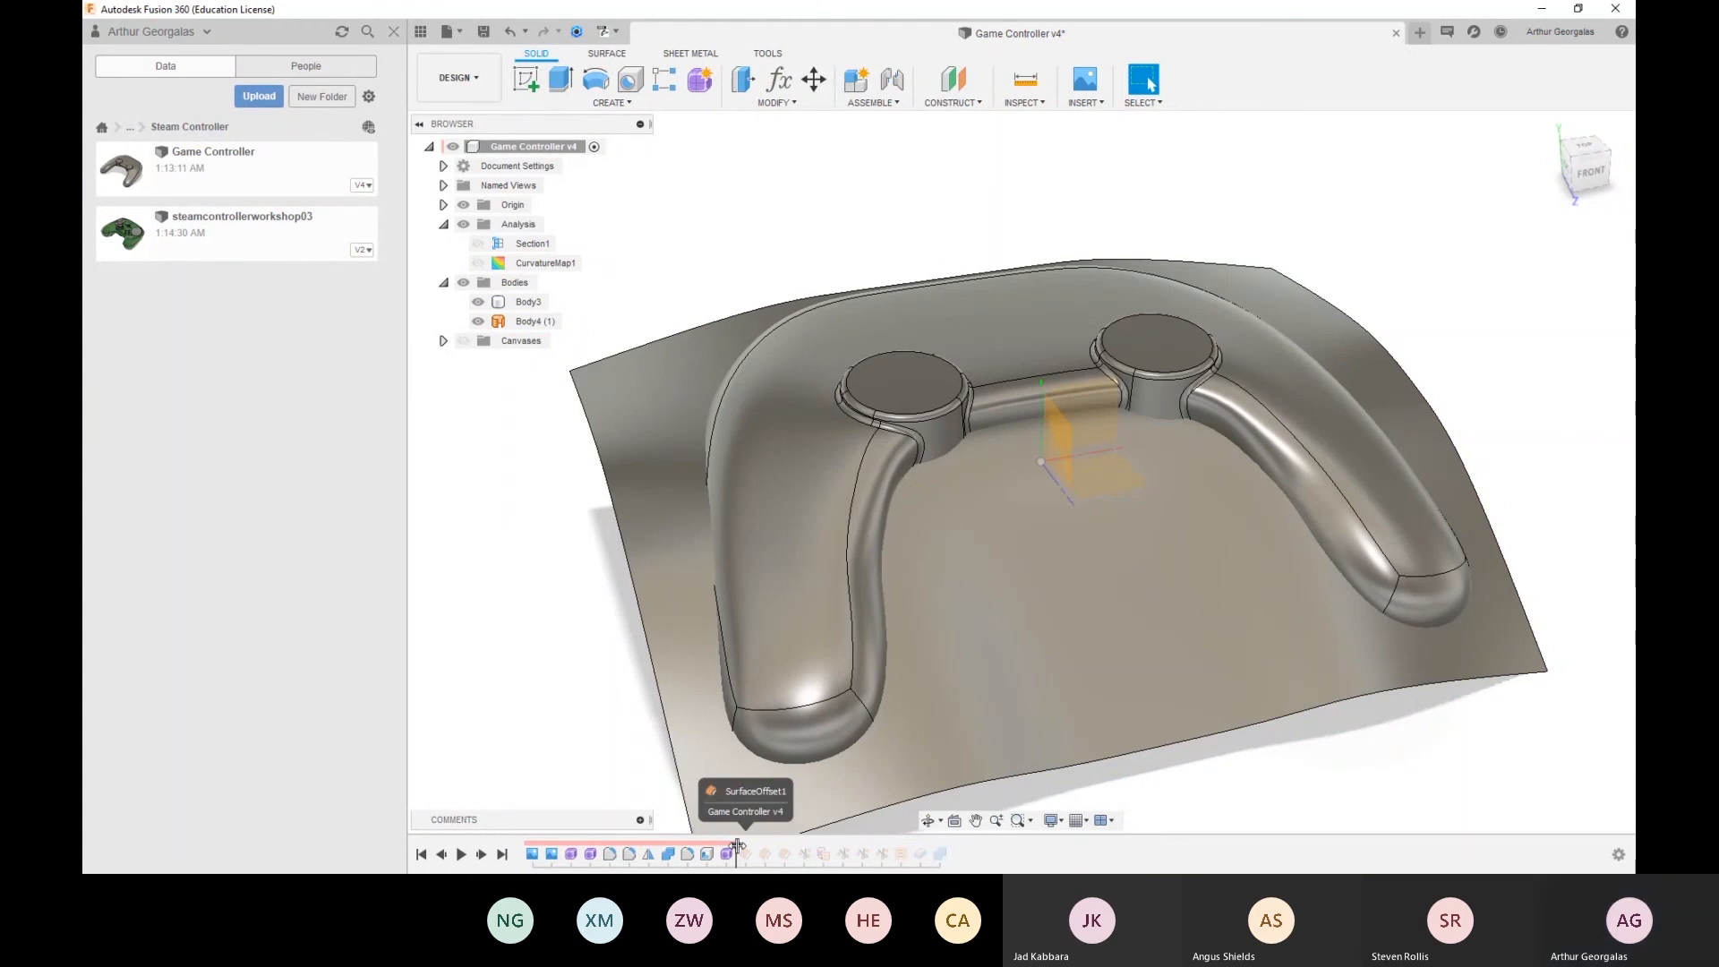
# Roll the history forward to its end and hide the Body4 surface
pyautogui.moveTo(736, 845); pyautogui.dragTo(962, 849)
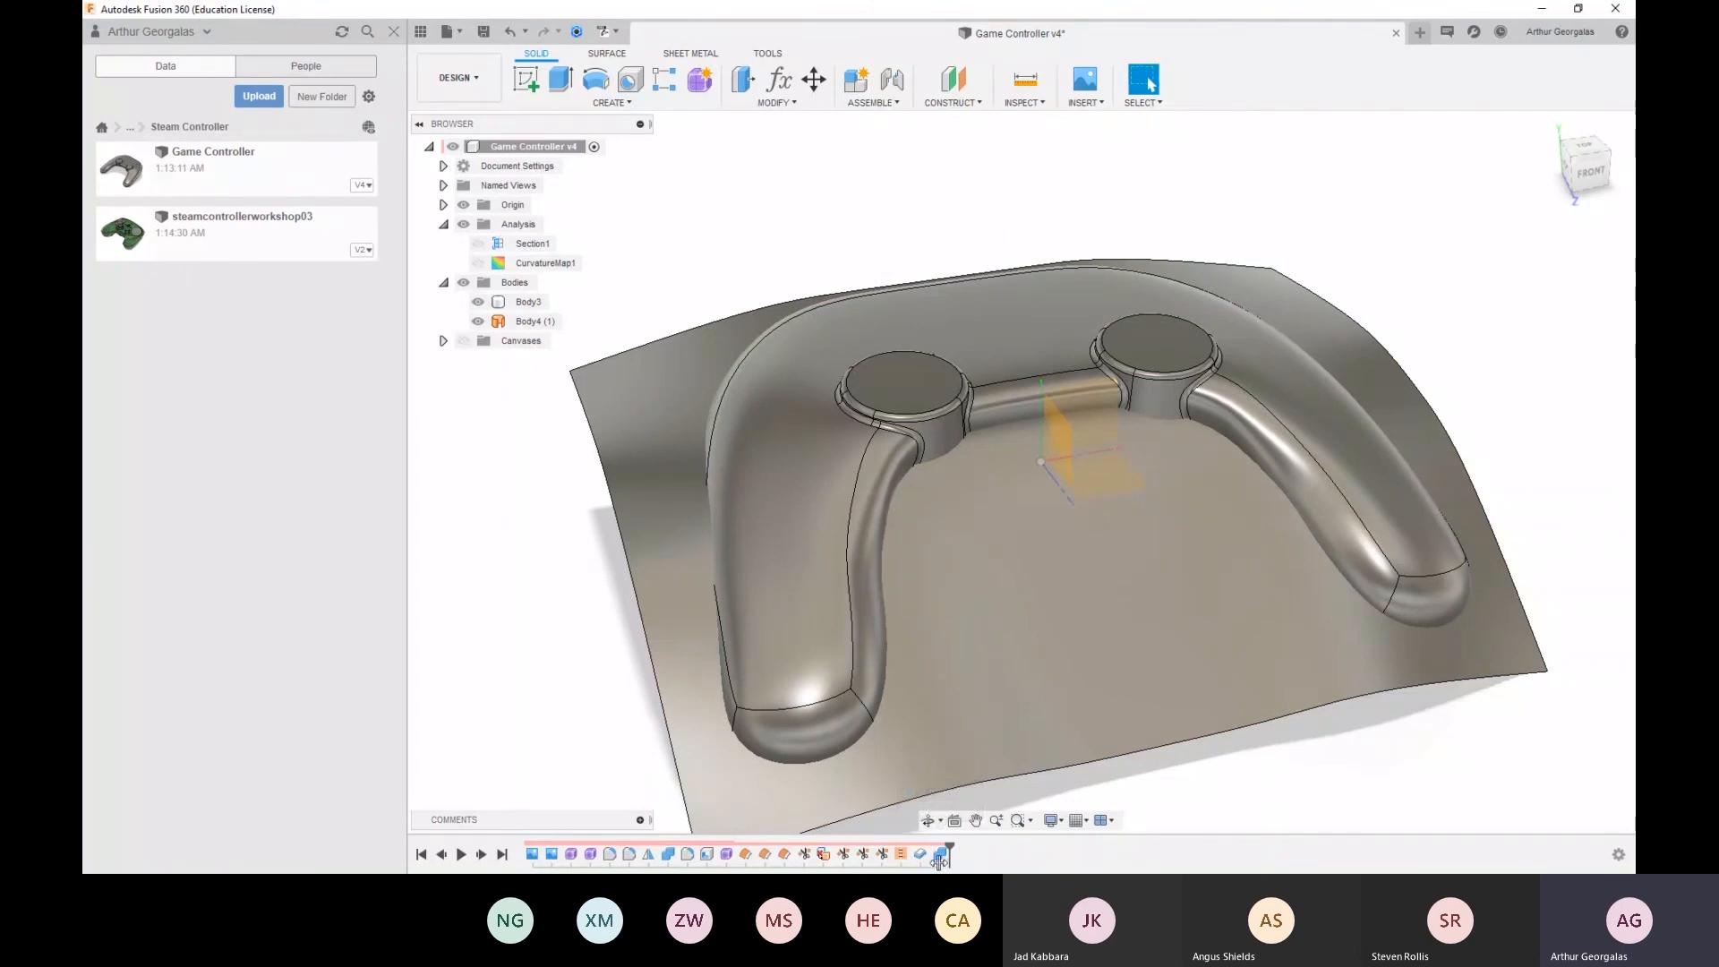
pyautogui.doubleClick(939, 855)
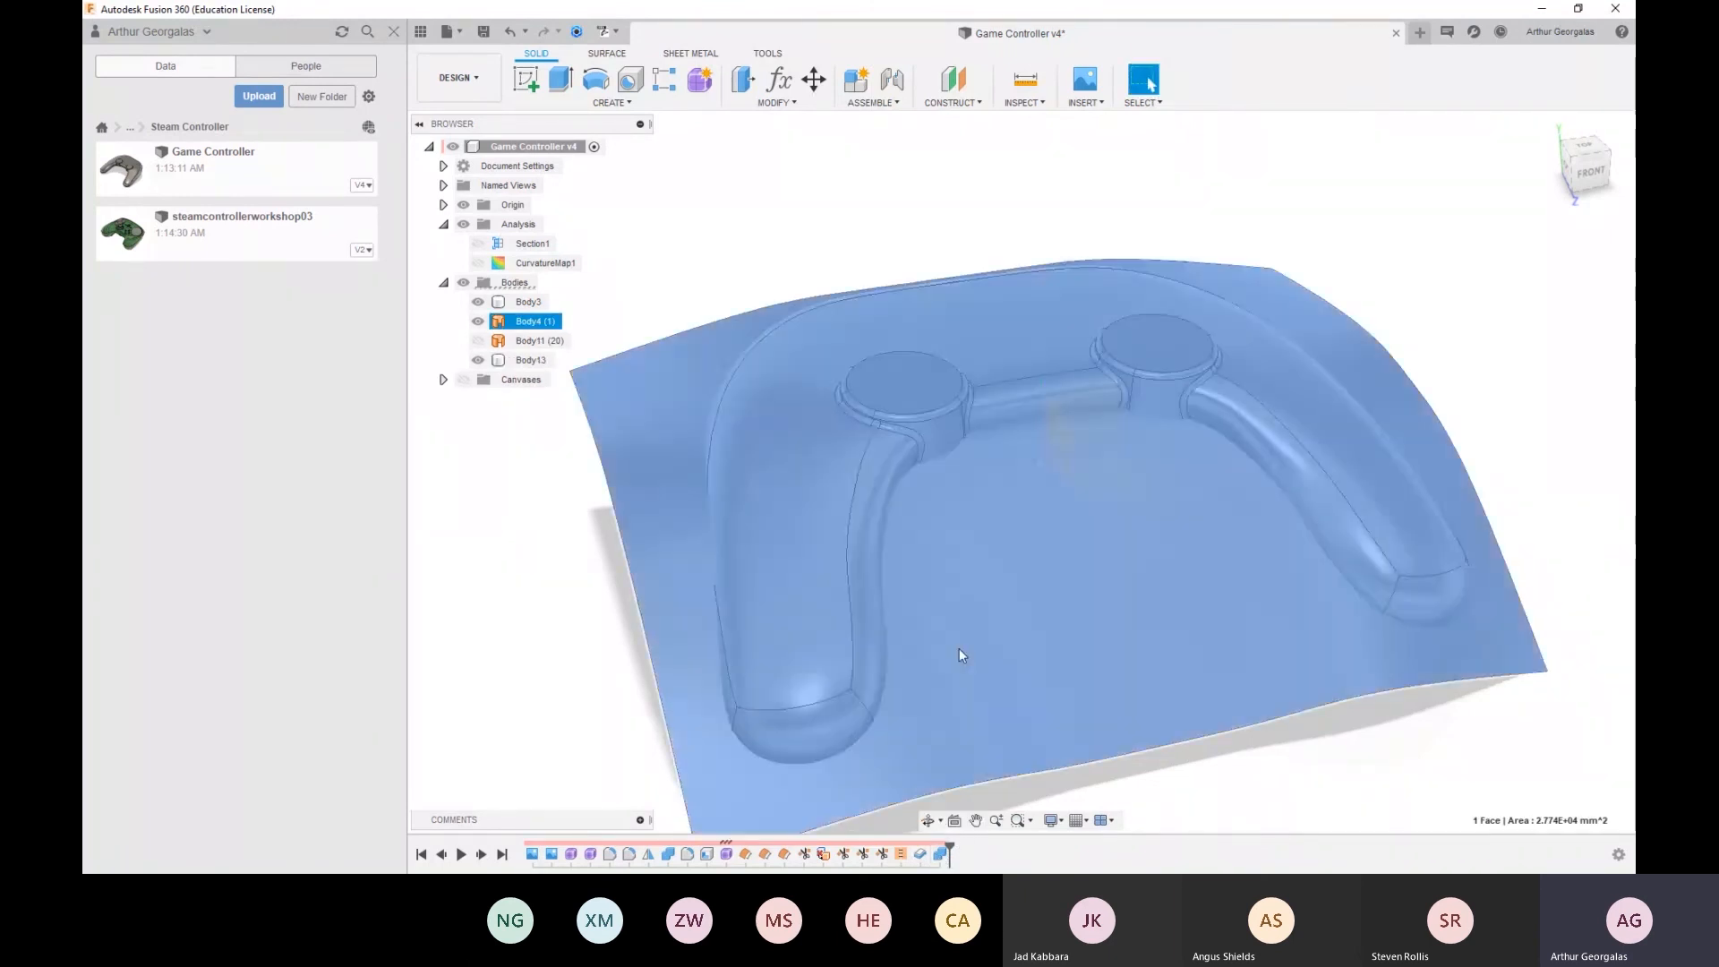
pyautogui.click(478, 321)
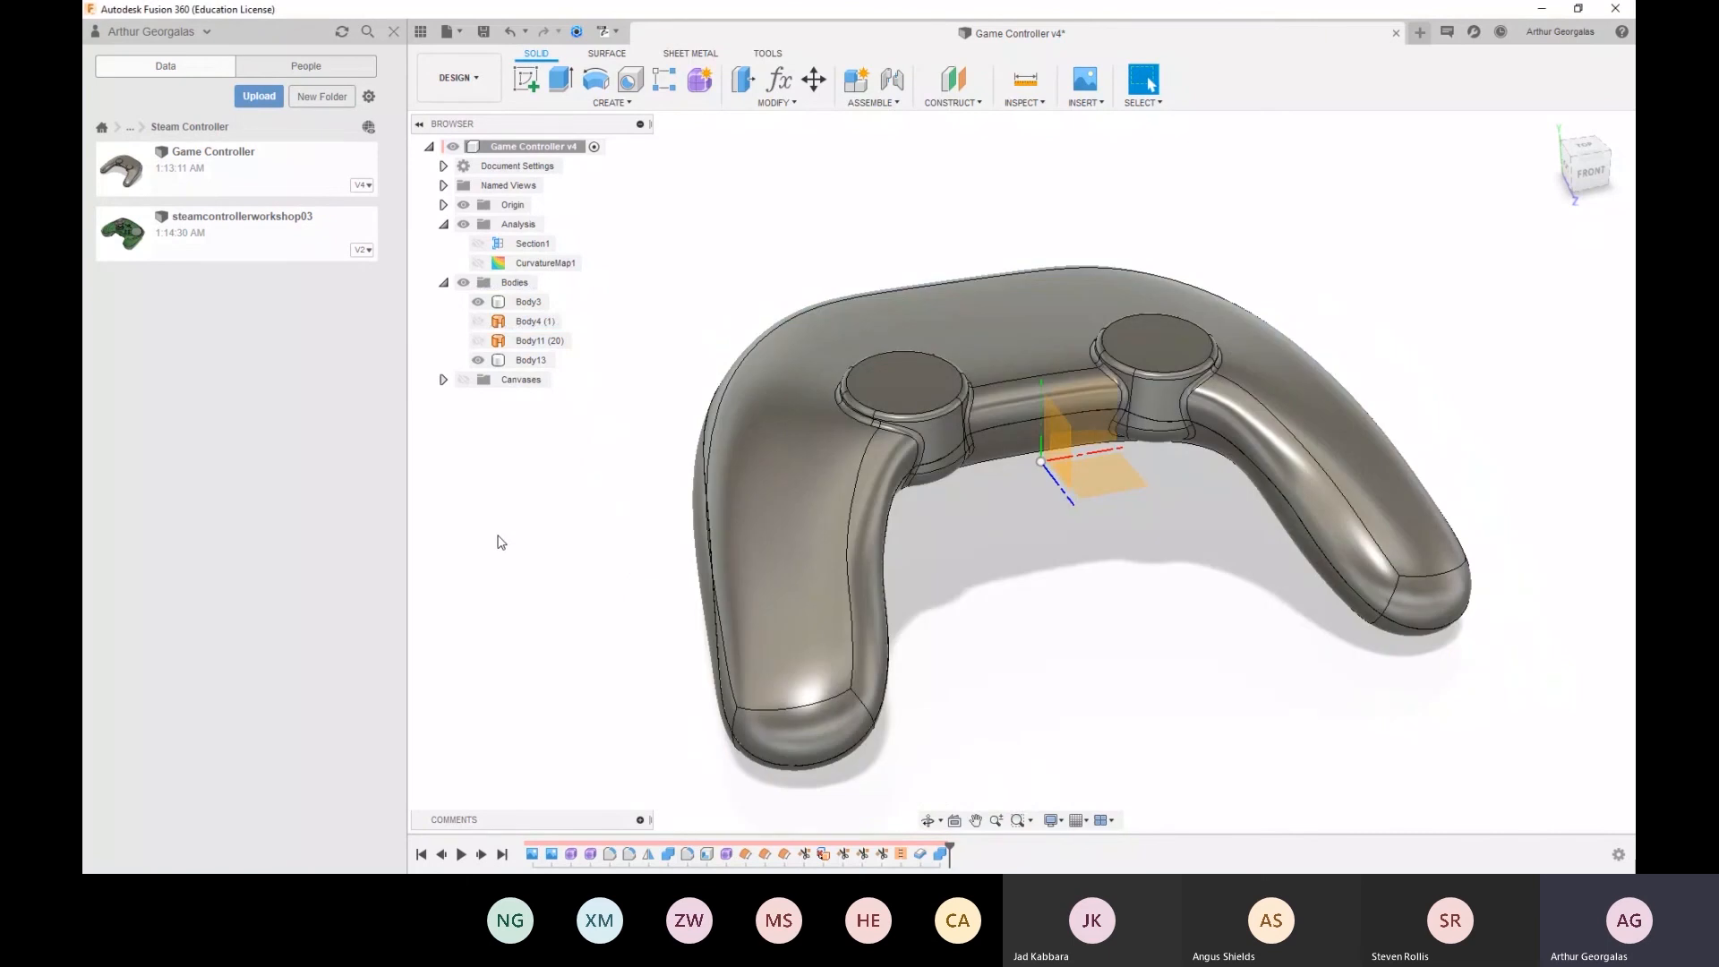
# Hide the upper case half, Body3, to expose the inside of the lower half from the front
pyautogui.click(928, 820)
pyautogui.moveTo(932, 641); pyautogui.dragTo(944, 606)
pyautogui.press('Escape')
pyautogui.click(788, 470)
pyautogui.click(477, 301)
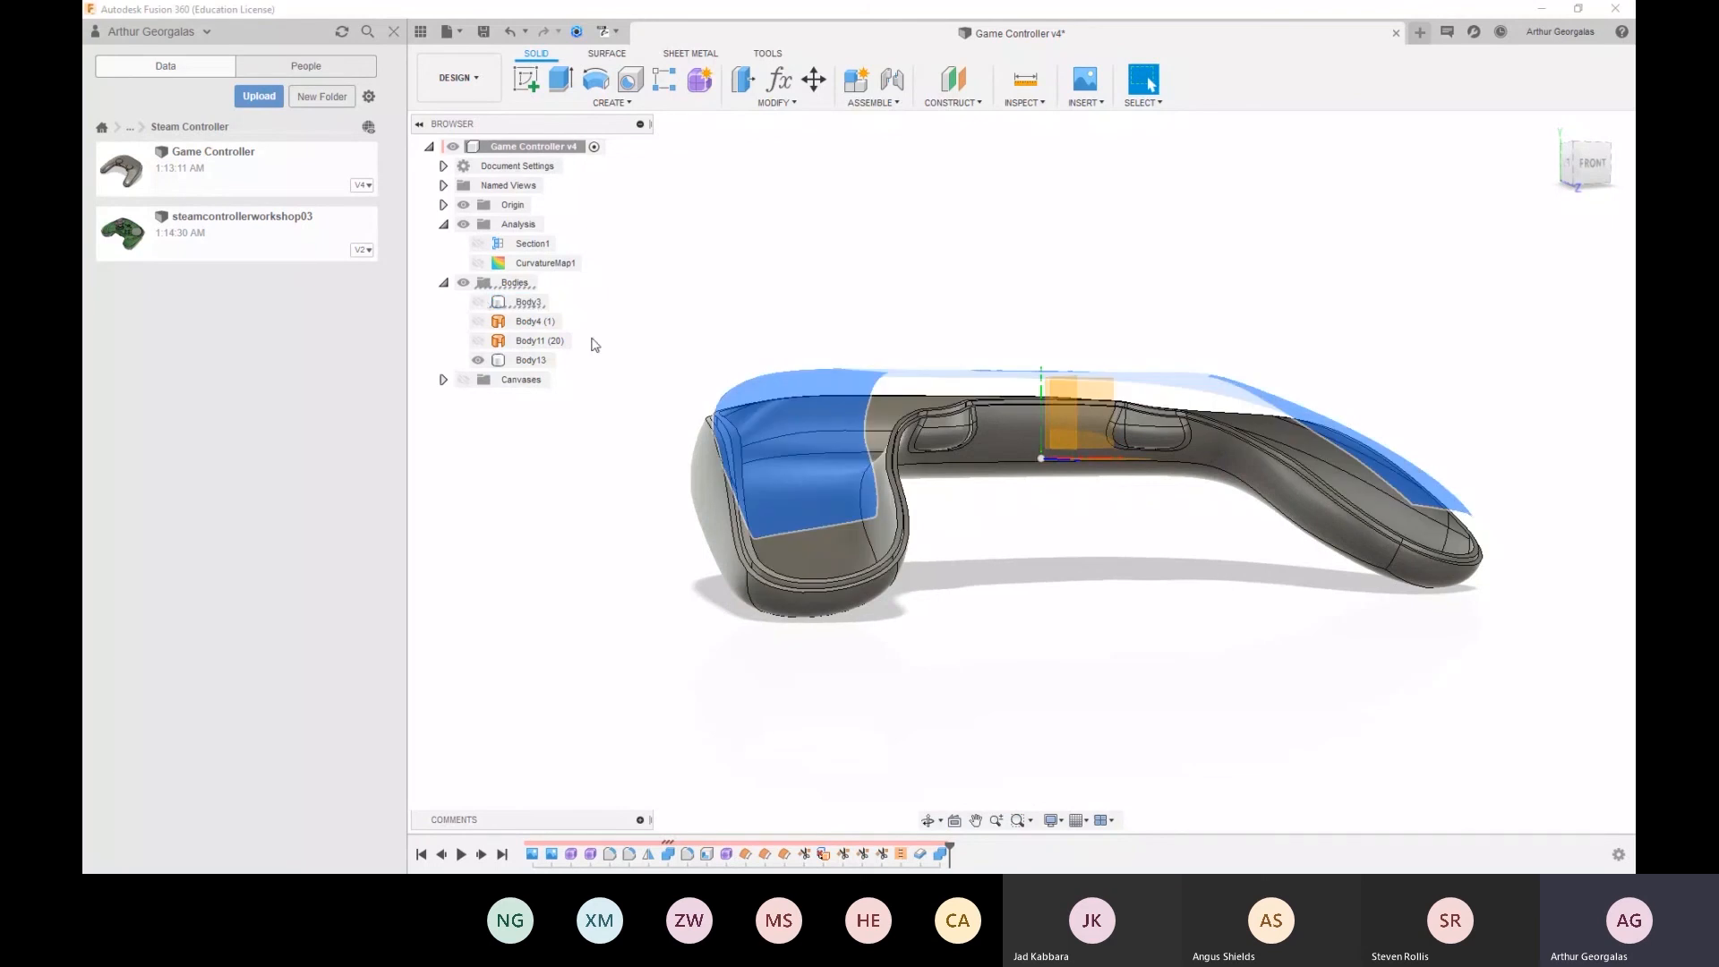
# Examine the stepped lip running along the rim of the lower case half, Body13, from close up
pyautogui.click(692, 315)
pyautogui.scroll(3, 734, 452)
pyautogui.keyDown('shift'); pyautogui.moveTo(735, 453); pyautogui.dragTo(690, 465, button='middle'); pyautogui.keyUp('shift')
pyautogui.scroll(2, 1075, 503)
pyautogui.scroll(1, 1114, 503)
pyautogui.keyDown('shift'); pyautogui.moveTo(1132, 507); pyautogui.dragTo(1208, 517, button='middle'); pyautogui.keyUp('shift')
pyautogui.scroll(3, 1479, 270)
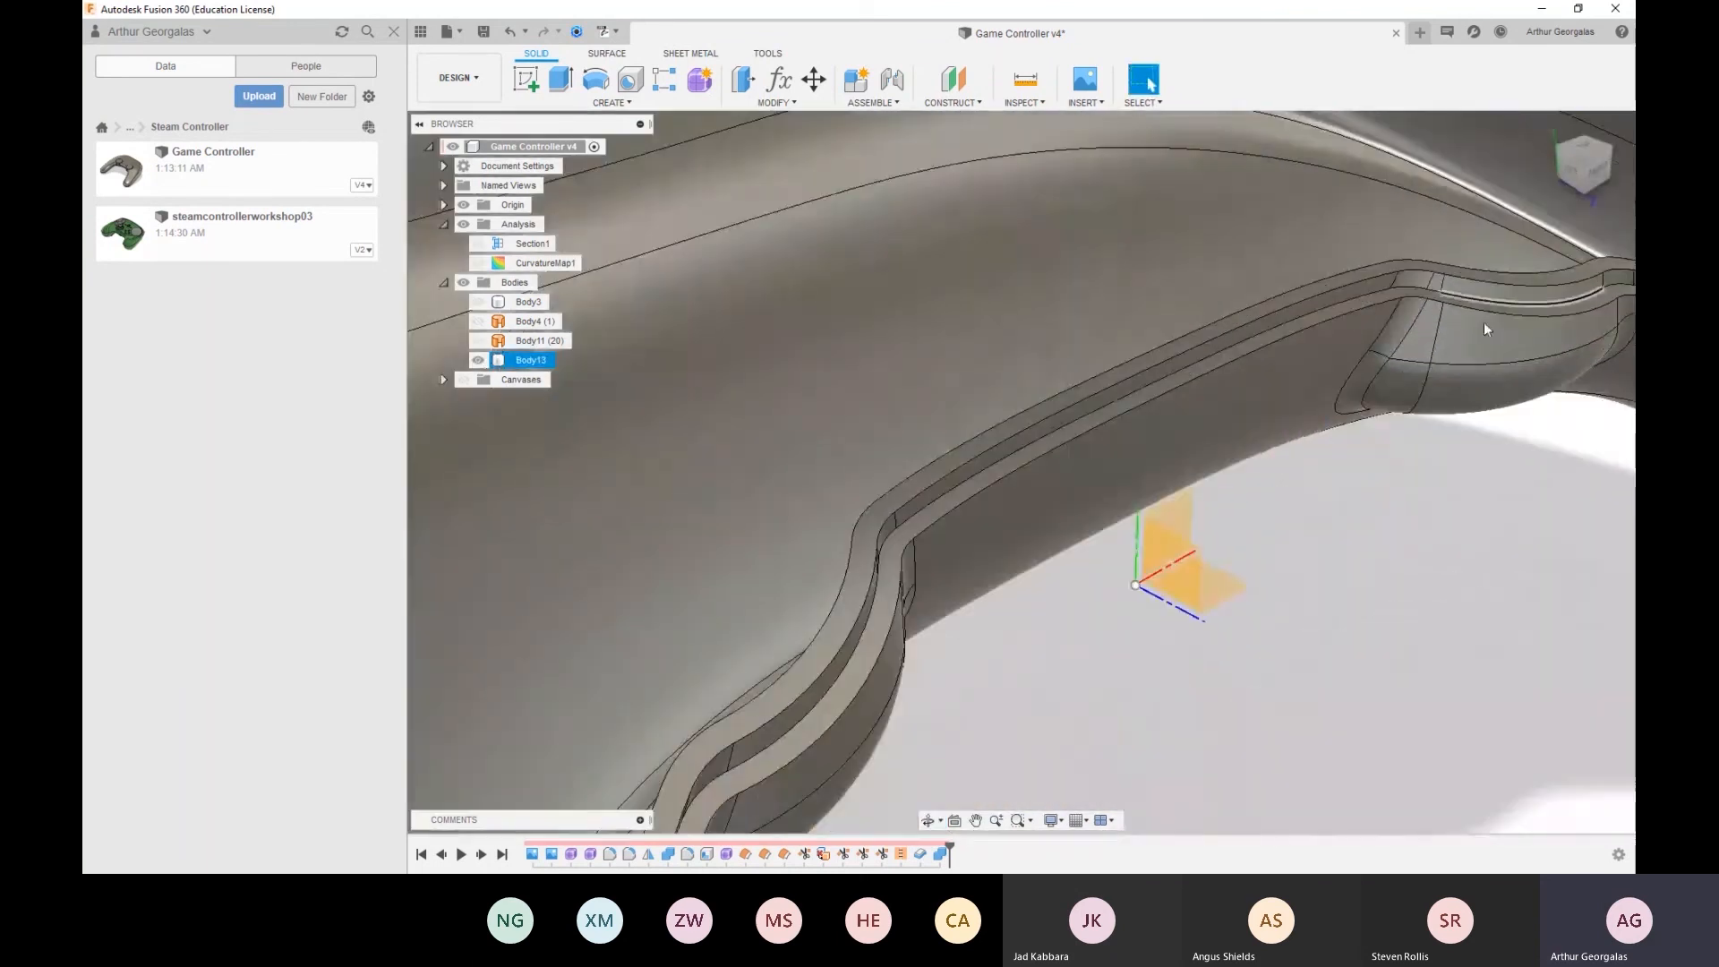
pyautogui.keyDown('shift'); pyautogui.moveTo(1236, 376); pyautogui.dragTo(1289, 331, button='middle'); pyautogui.keyUp('shift')
# Show the upper half, Body3, and turn on the Section1 analysis to expose the joint between the halves
pyautogui.click(477, 302)
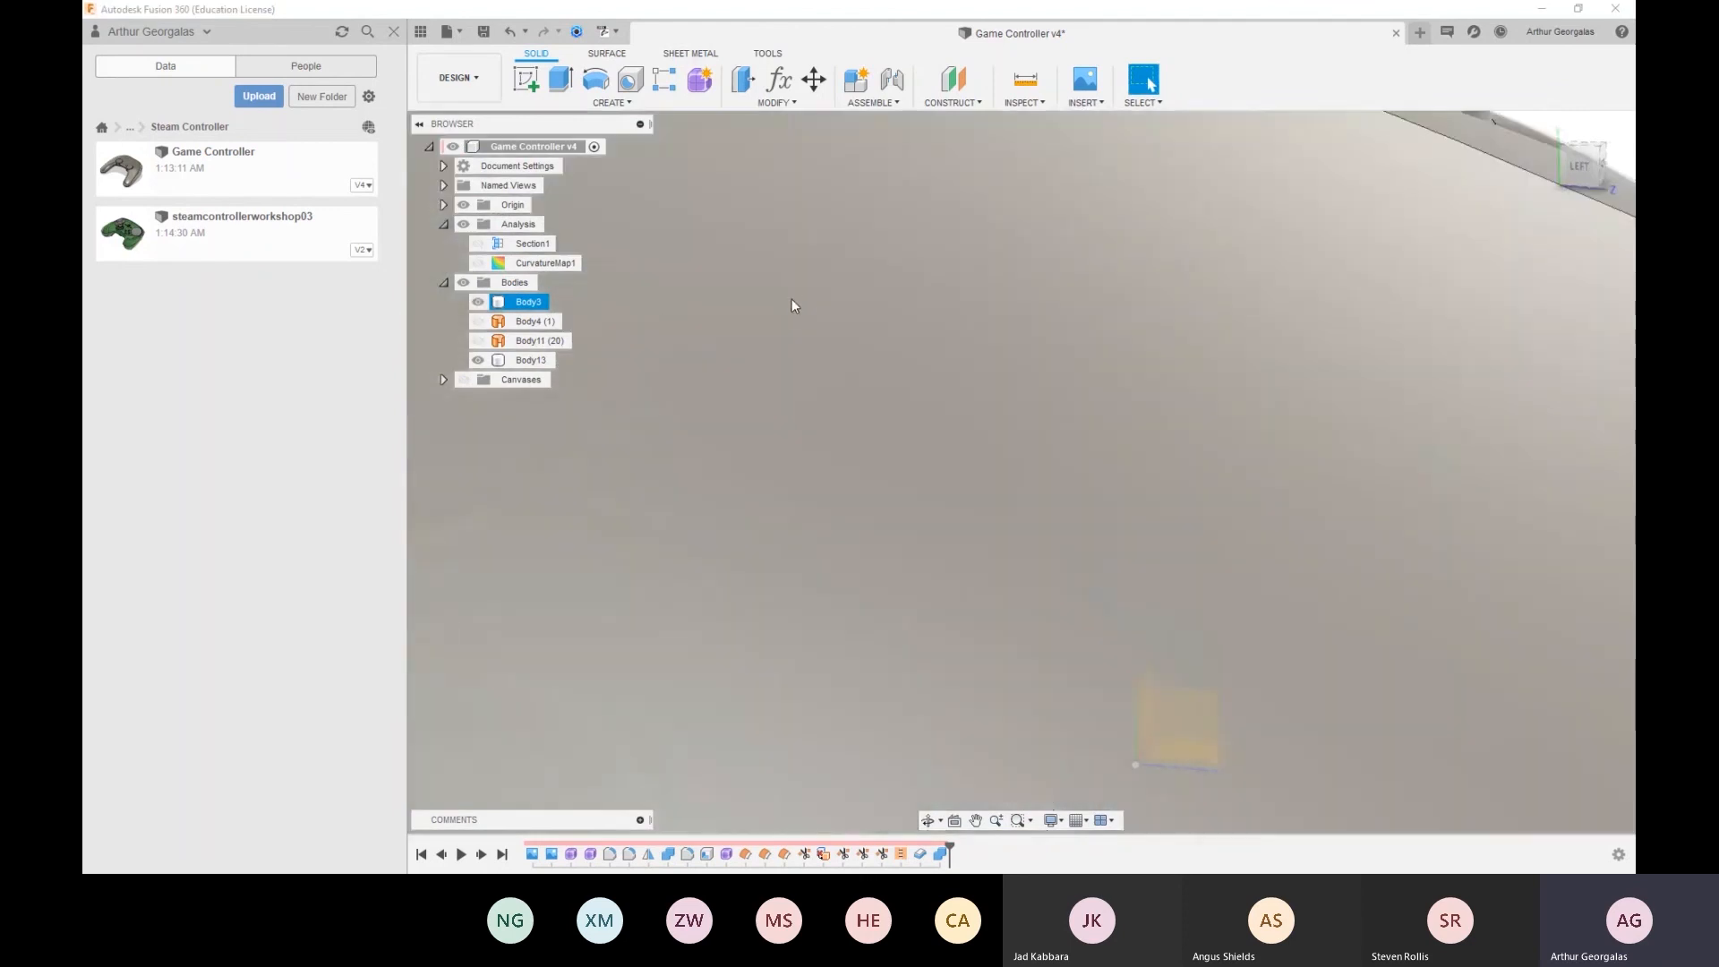
pyautogui.click(478, 243)
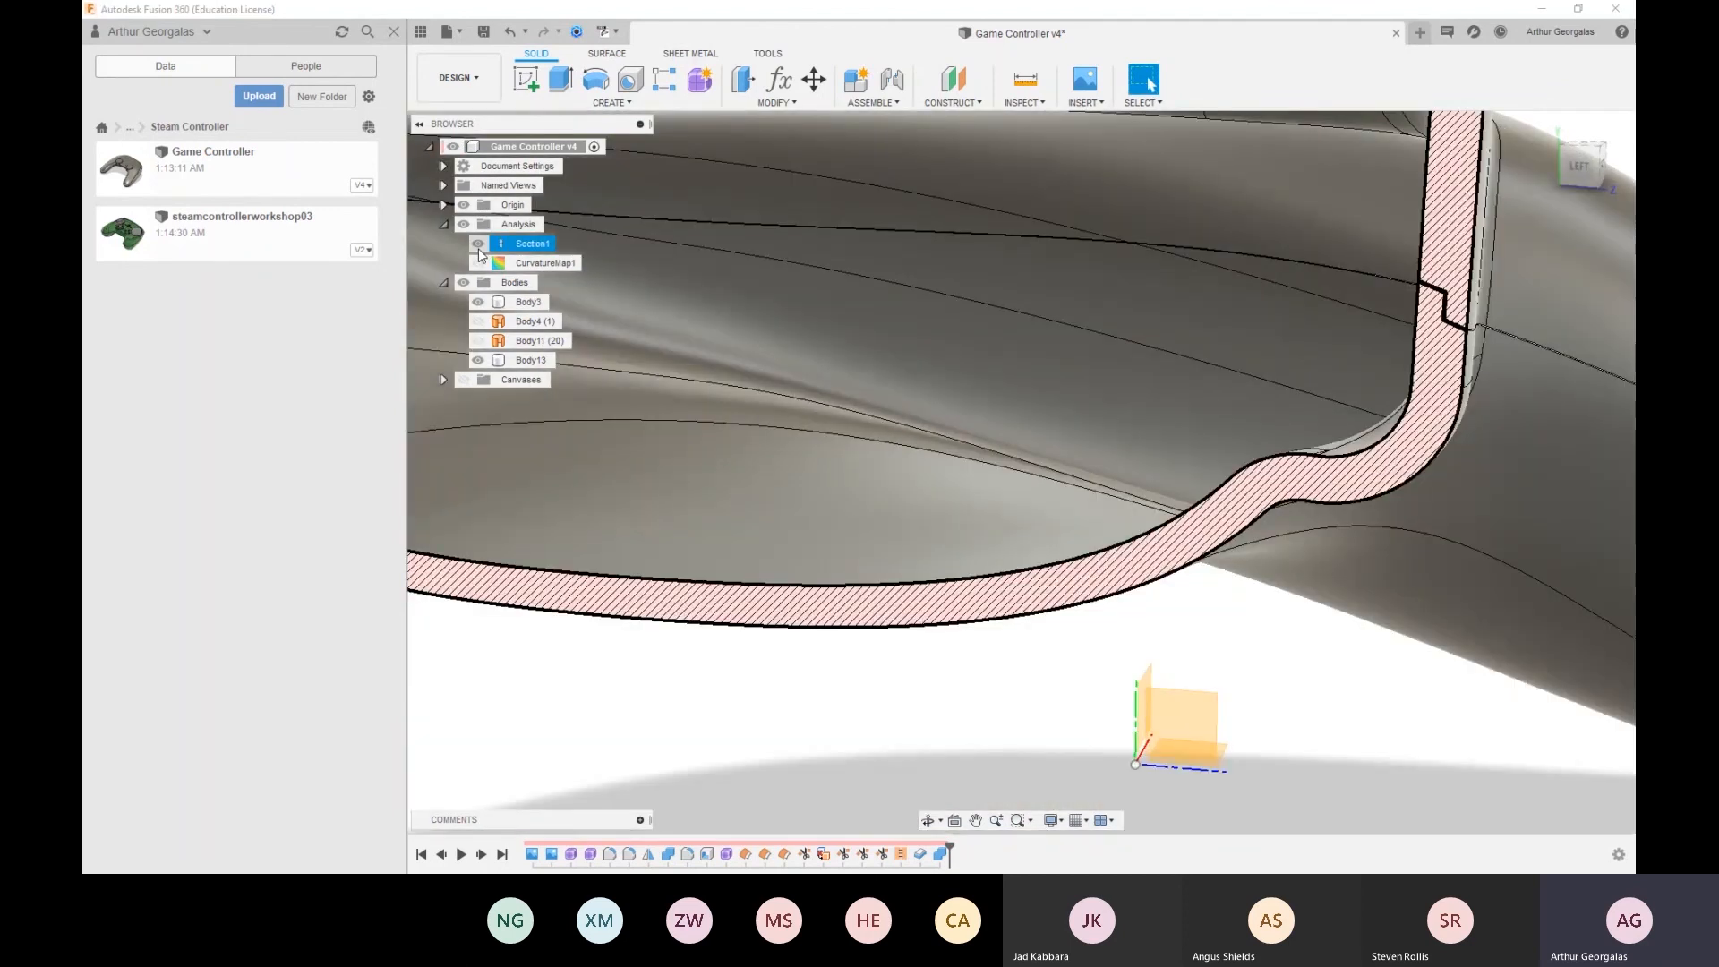
pyautogui.scroll(8, 1318, 380)
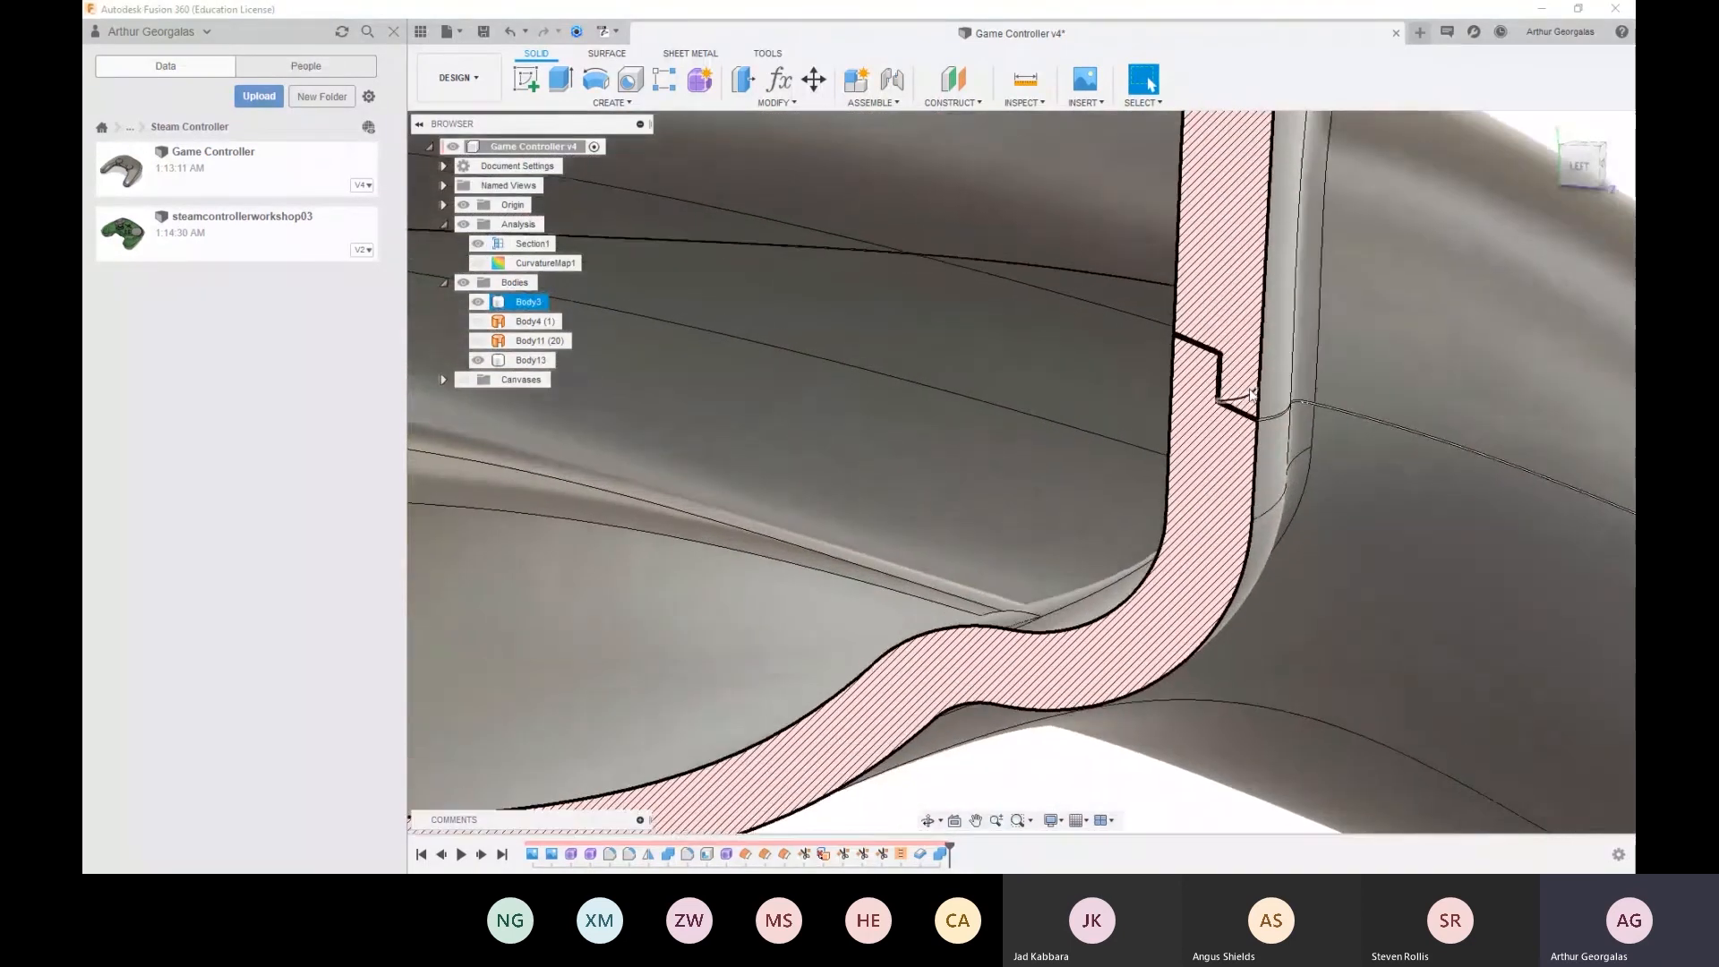
pyautogui.scroll(2, 1245, 412)
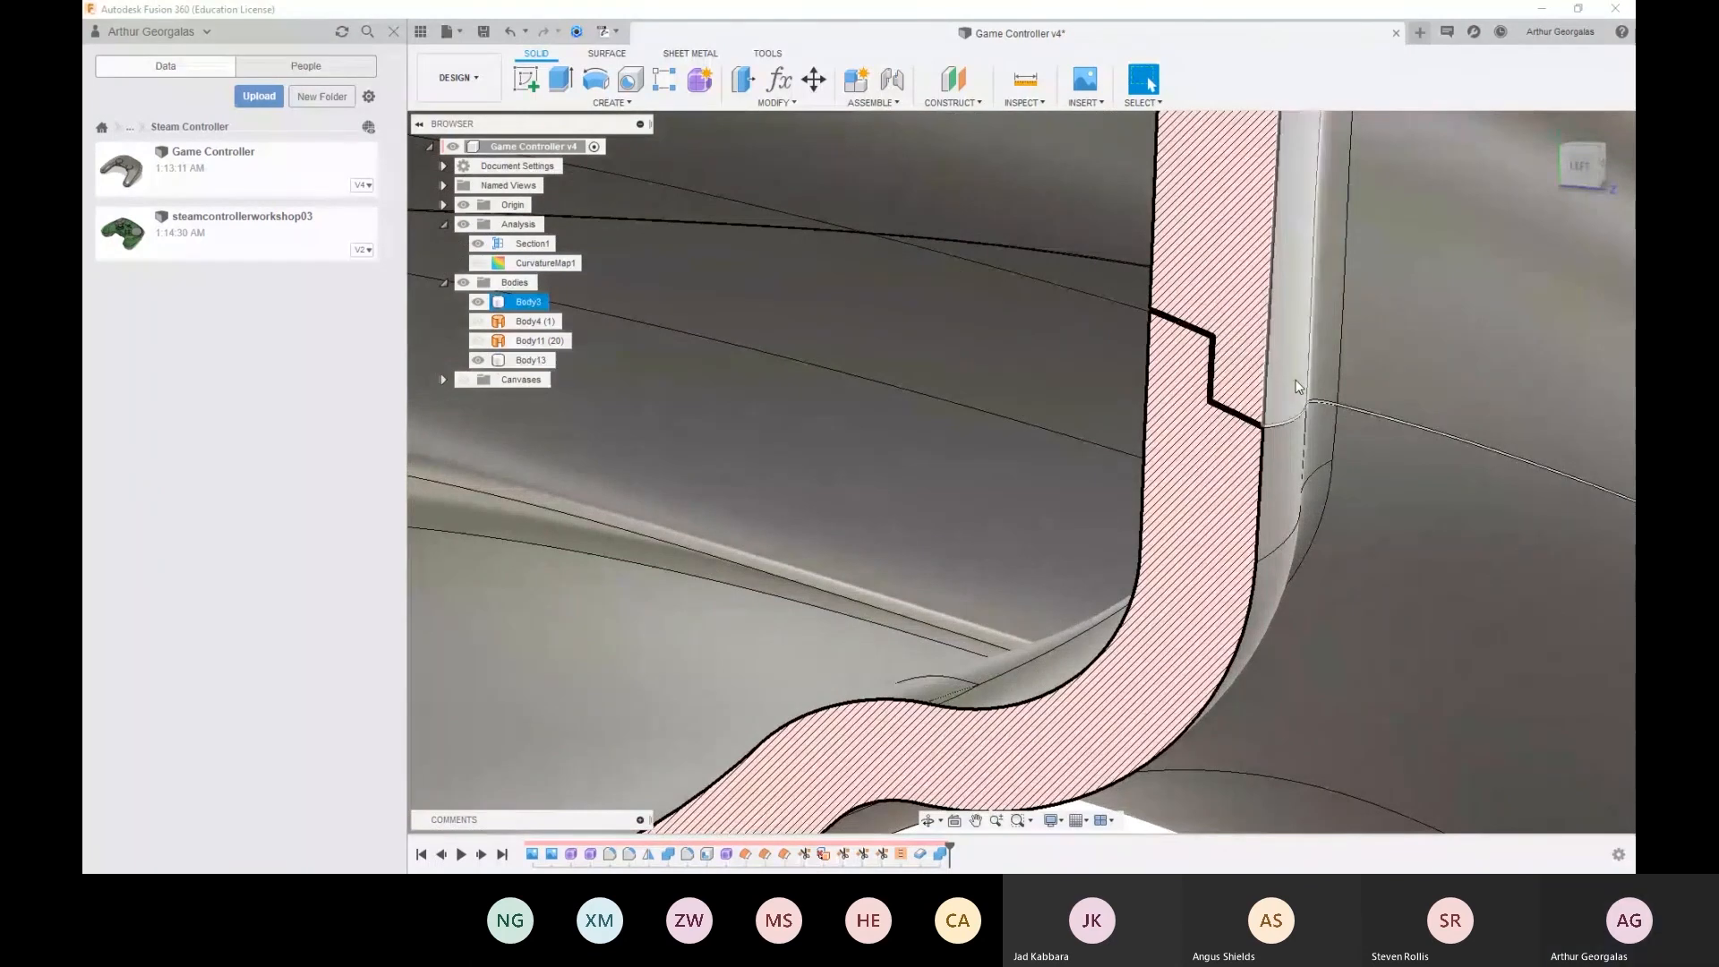
pyautogui.scroll(-10, 1295, 380)
pyautogui.scroll(9, 1220, 391)
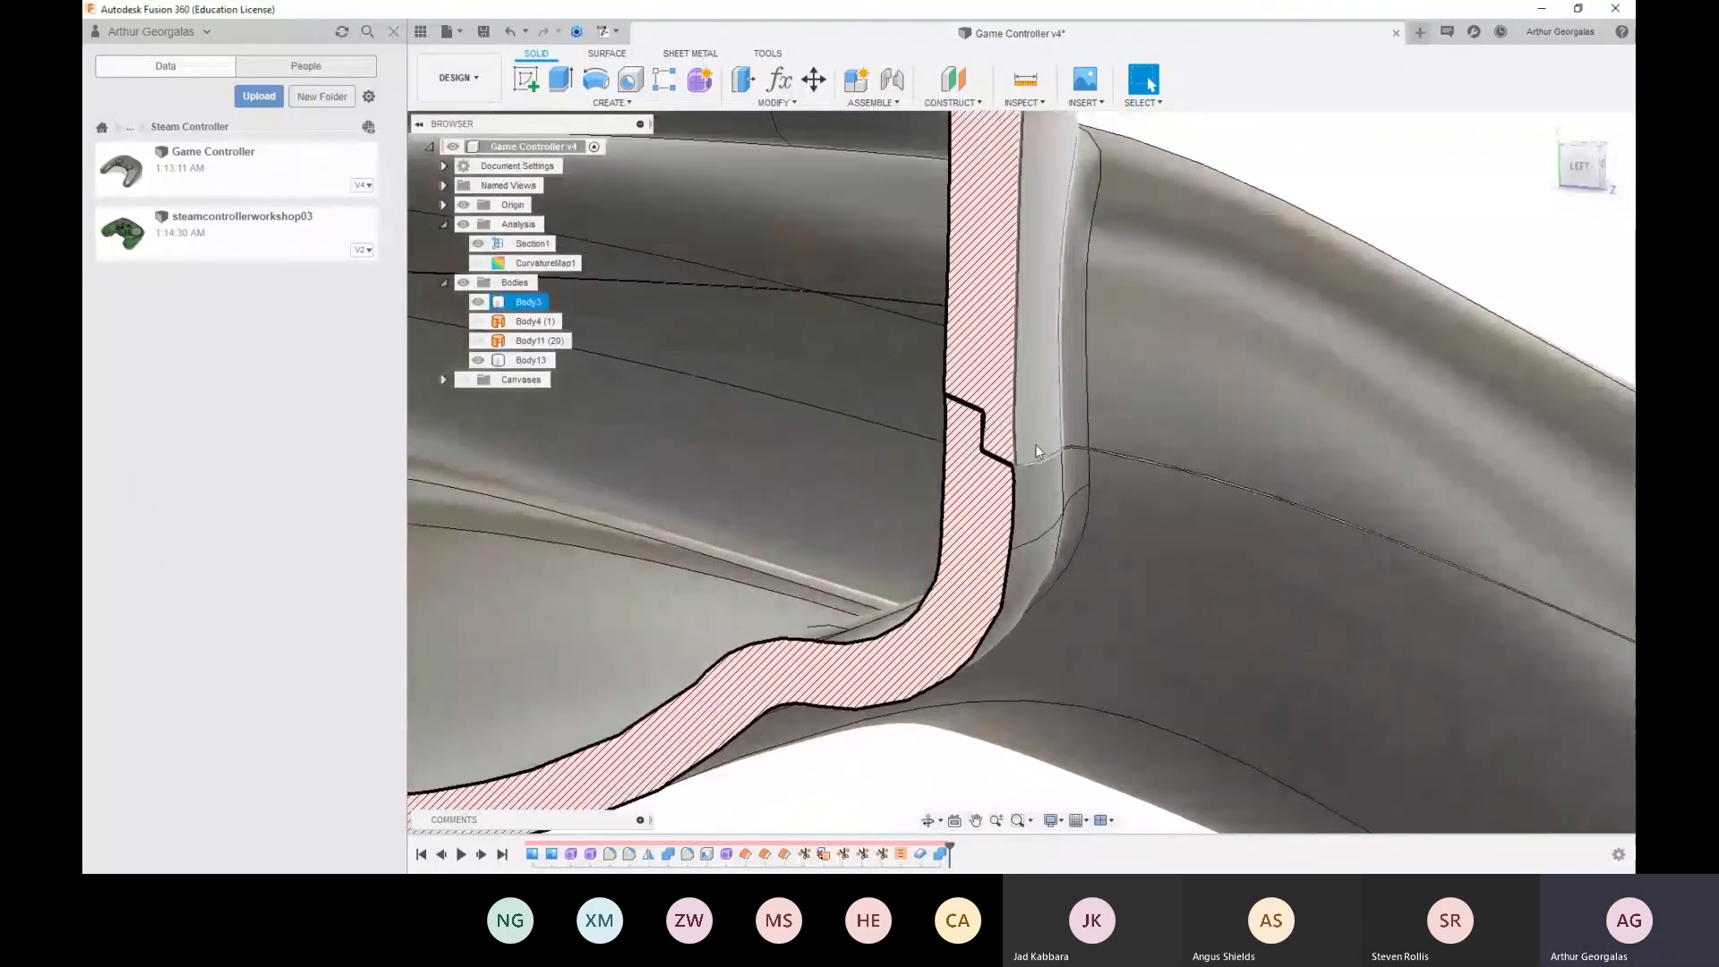
# Examine the stepped lip joint between Body3 and Body13 in the sectioned wall beside the raised circular pad
pyautogui.keyDown('shift'); pyautogui.moveTo(1036, 452); pyautogui.dragTo(984, 415, button='middle'); pyautogui.keyUp('shift')
pyautogui.scroll(5, 988, 448)
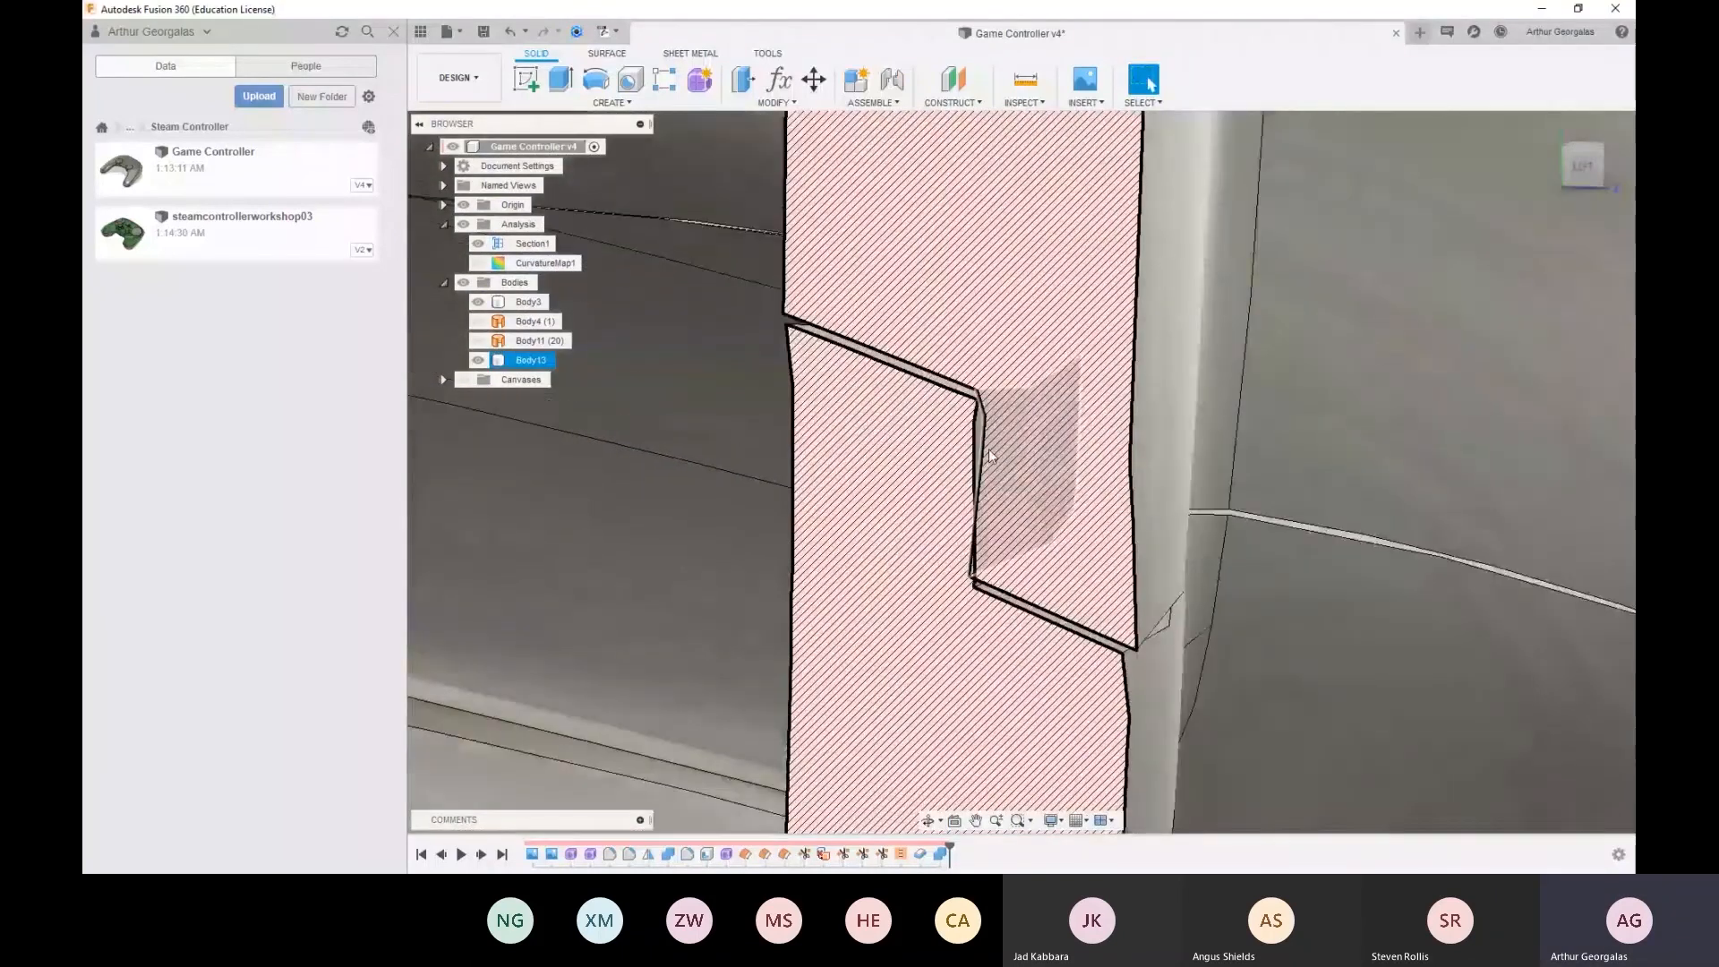
pyautogui.keyDown('shift'); pyautogui.moveTo(996, 521); pyautogui.dragTo(1047, 536, button='middle'); pyautogui.keyUp('shift')
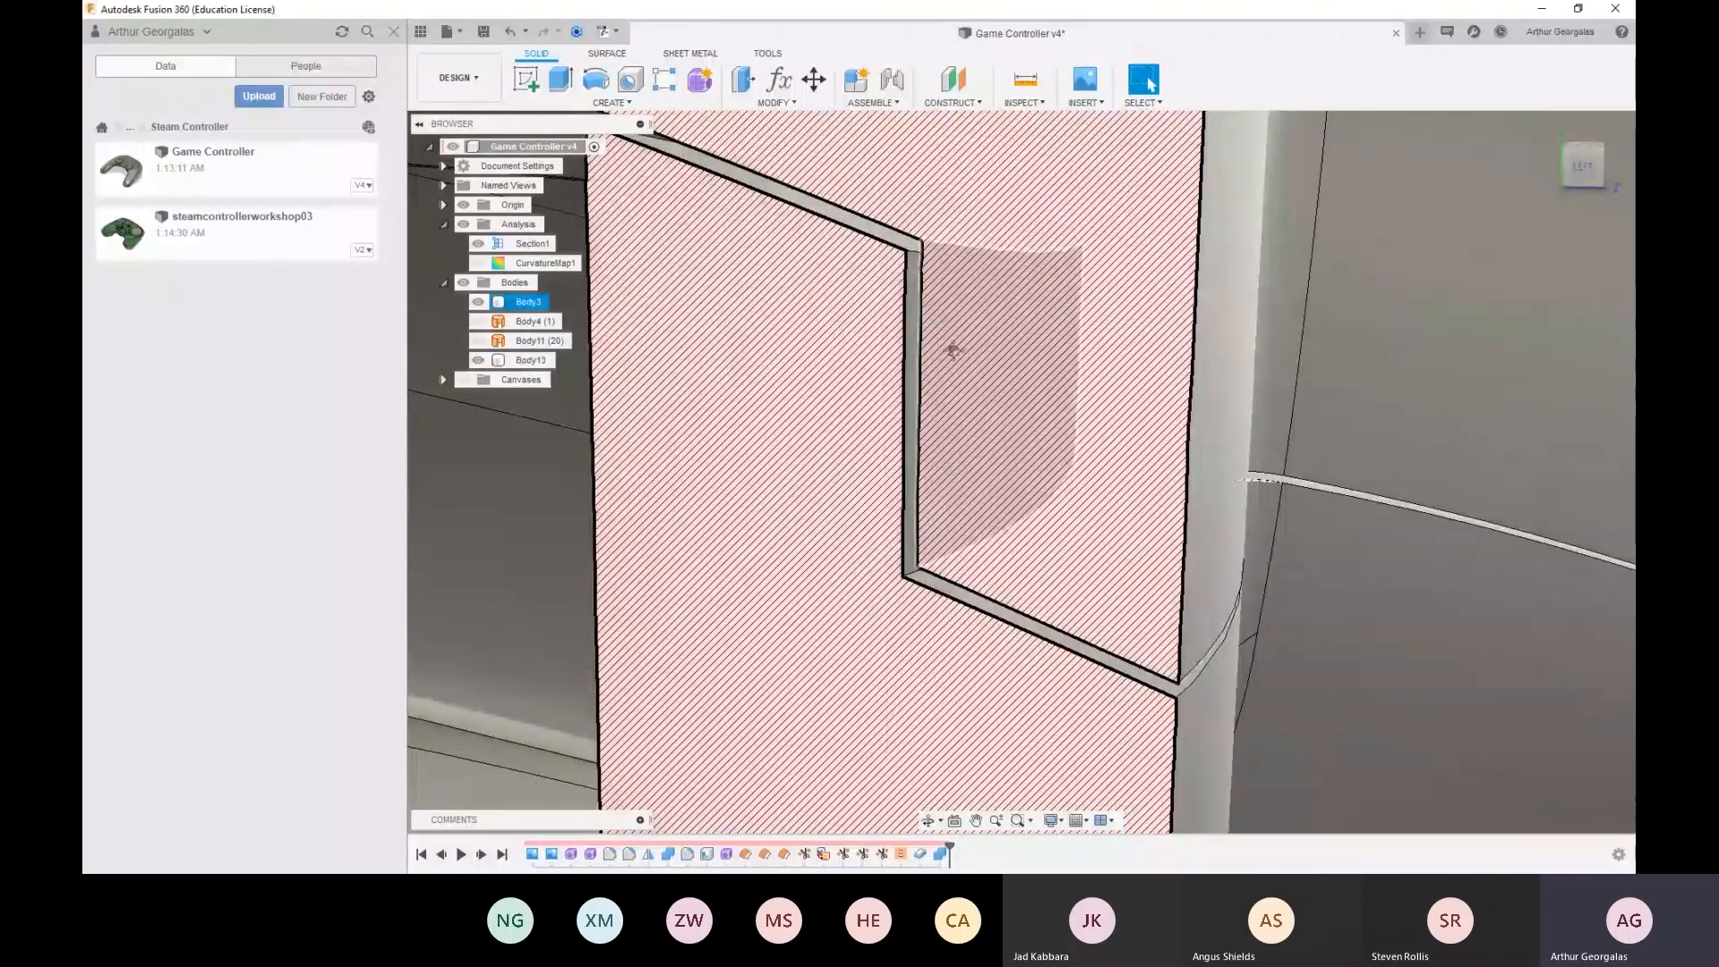
pyautogui.moveTo(945, 335); pyautogui.dragTo(1010, 438, button='middle')
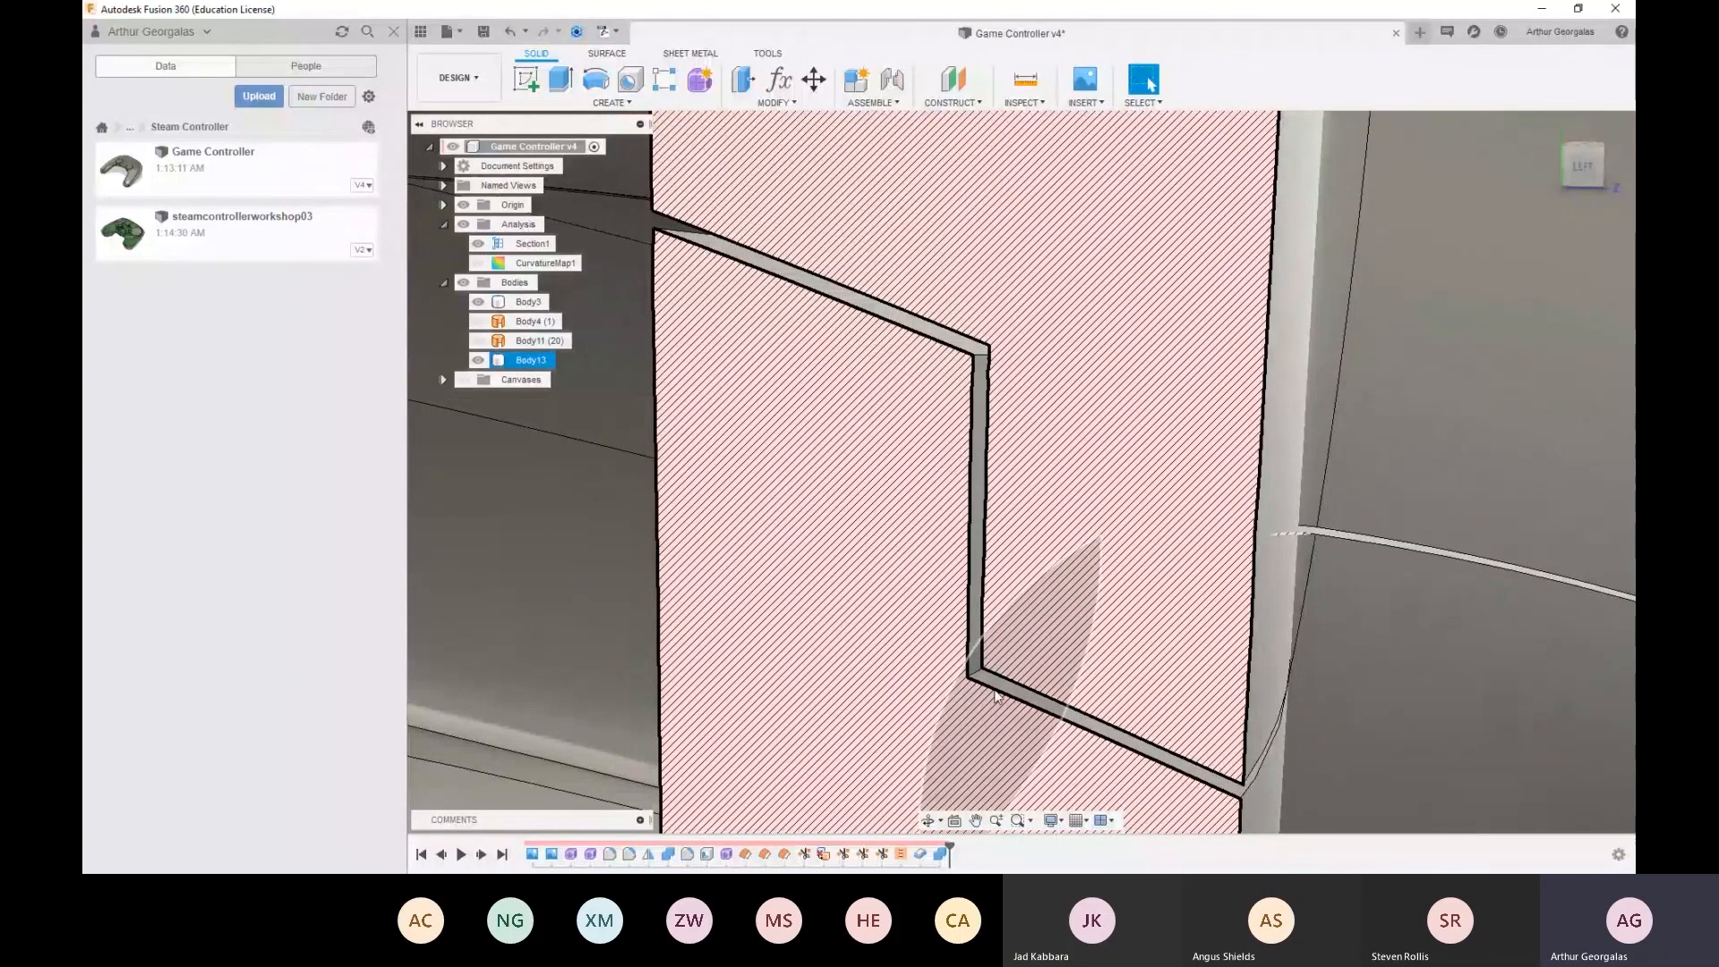
pyautogui.scroll(-10, 998, 694)
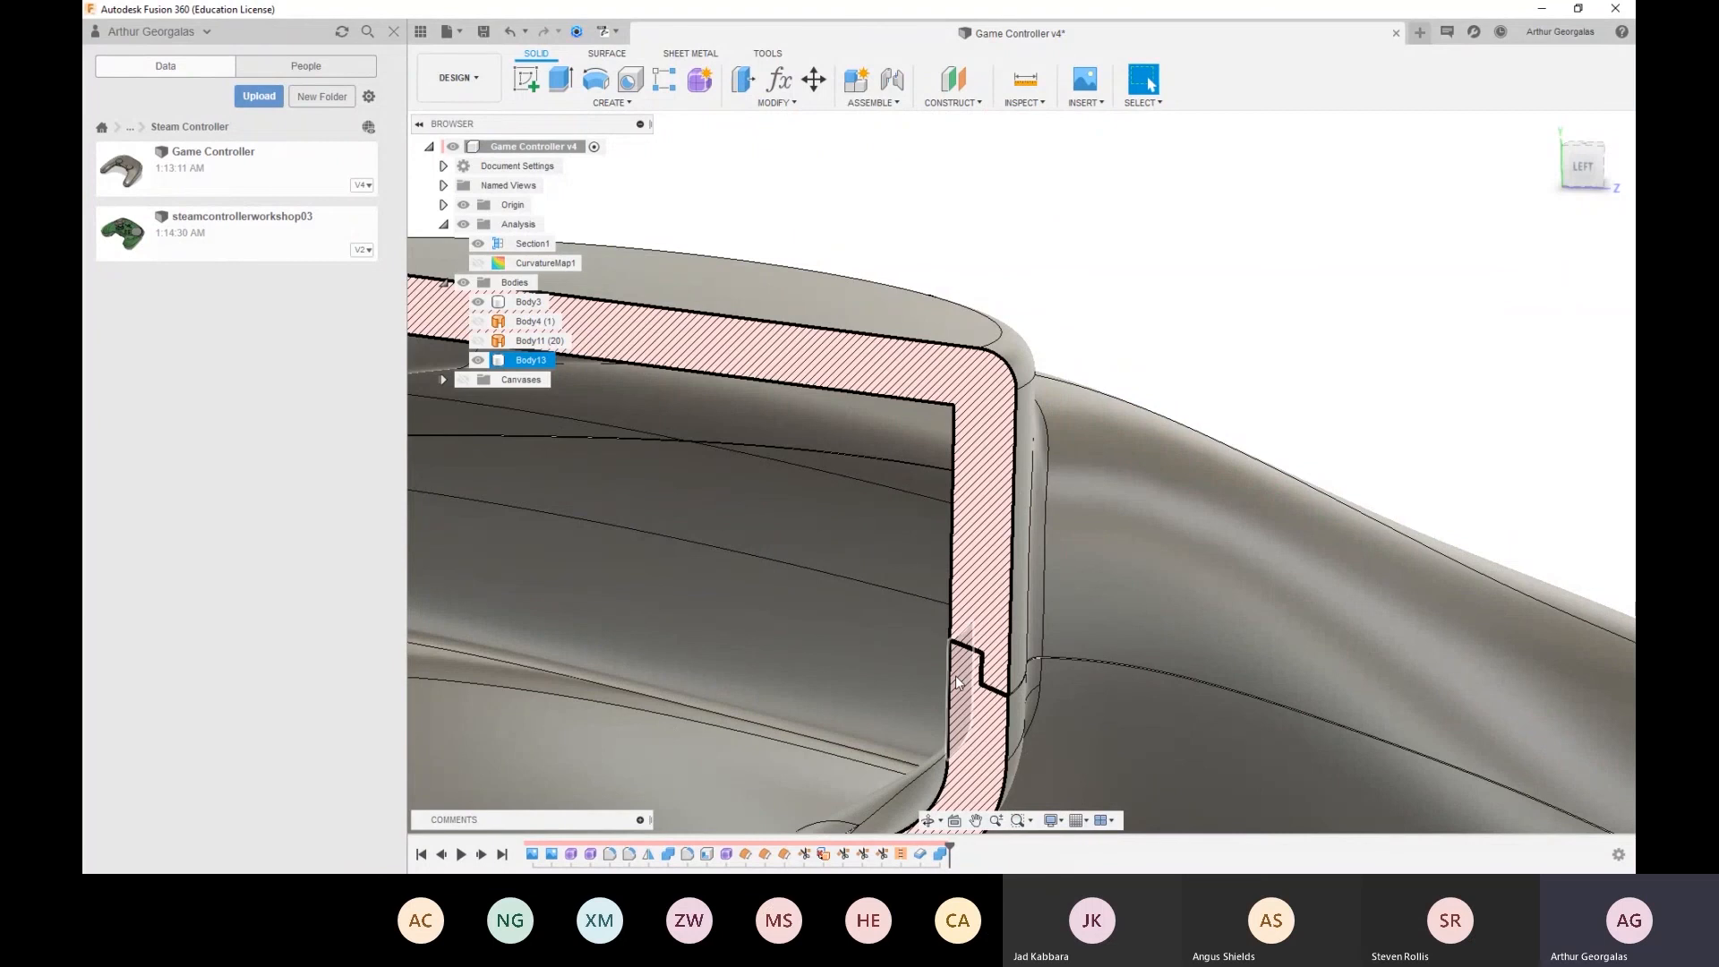
pyautogui.click(957, 682)
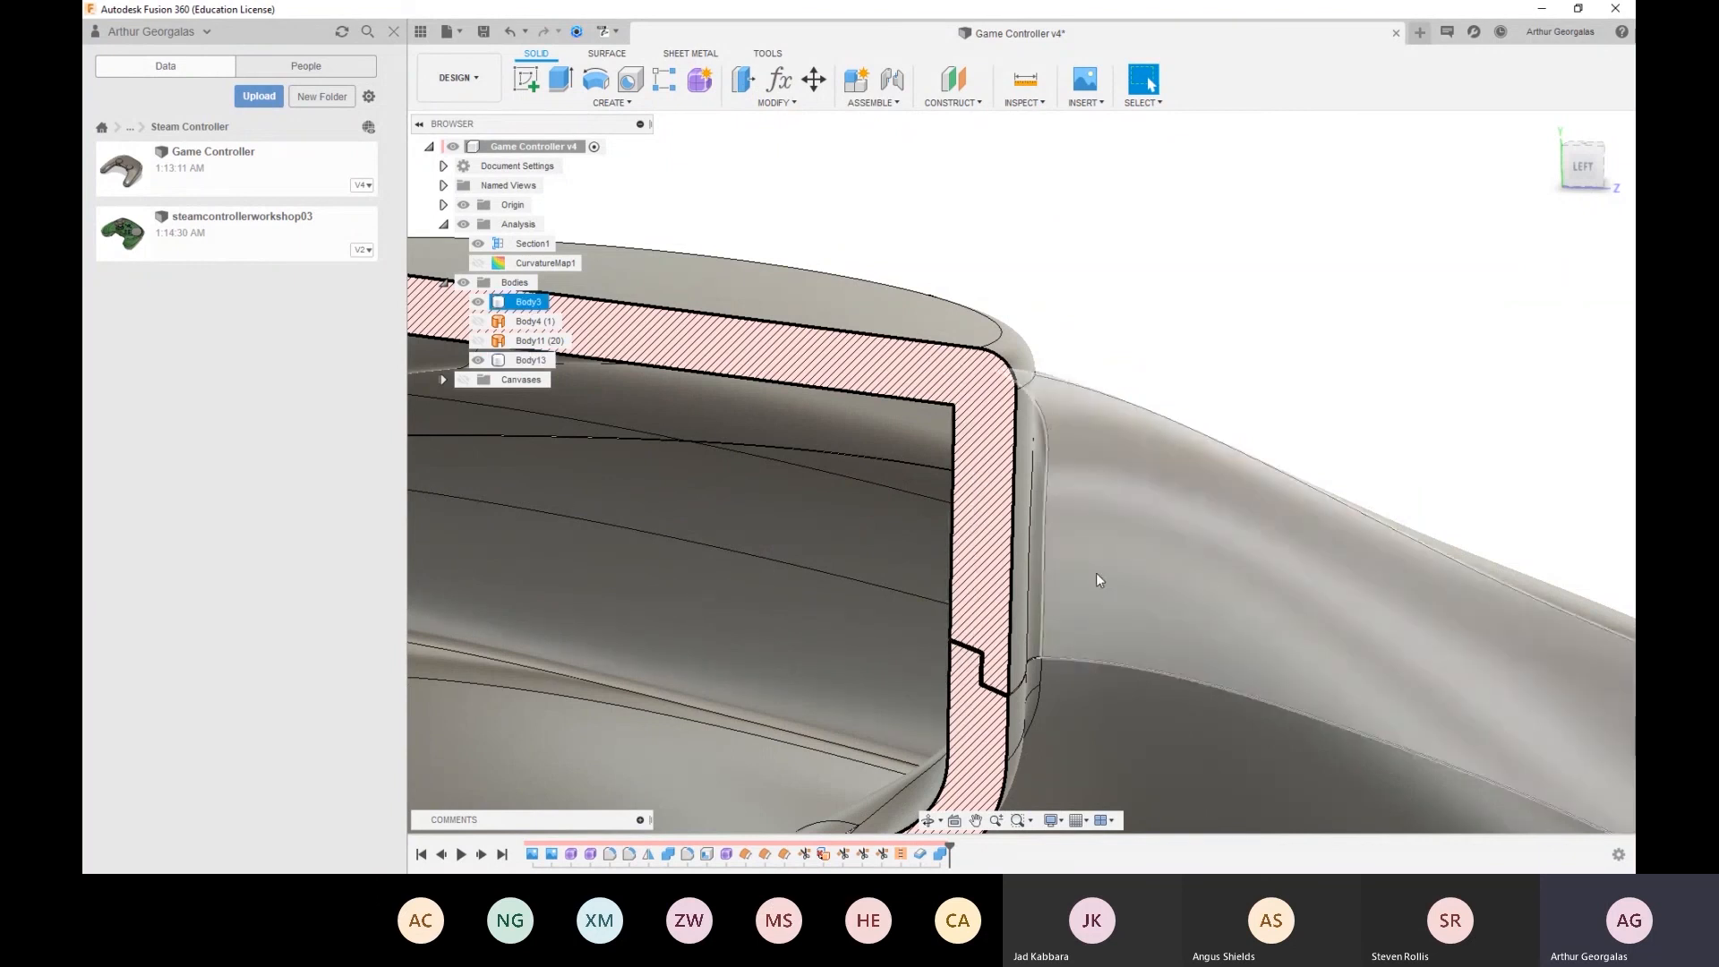
pyautogui.scroll(-2, 1096, 572)
pyautogui.scroll(3, 1047, 627)
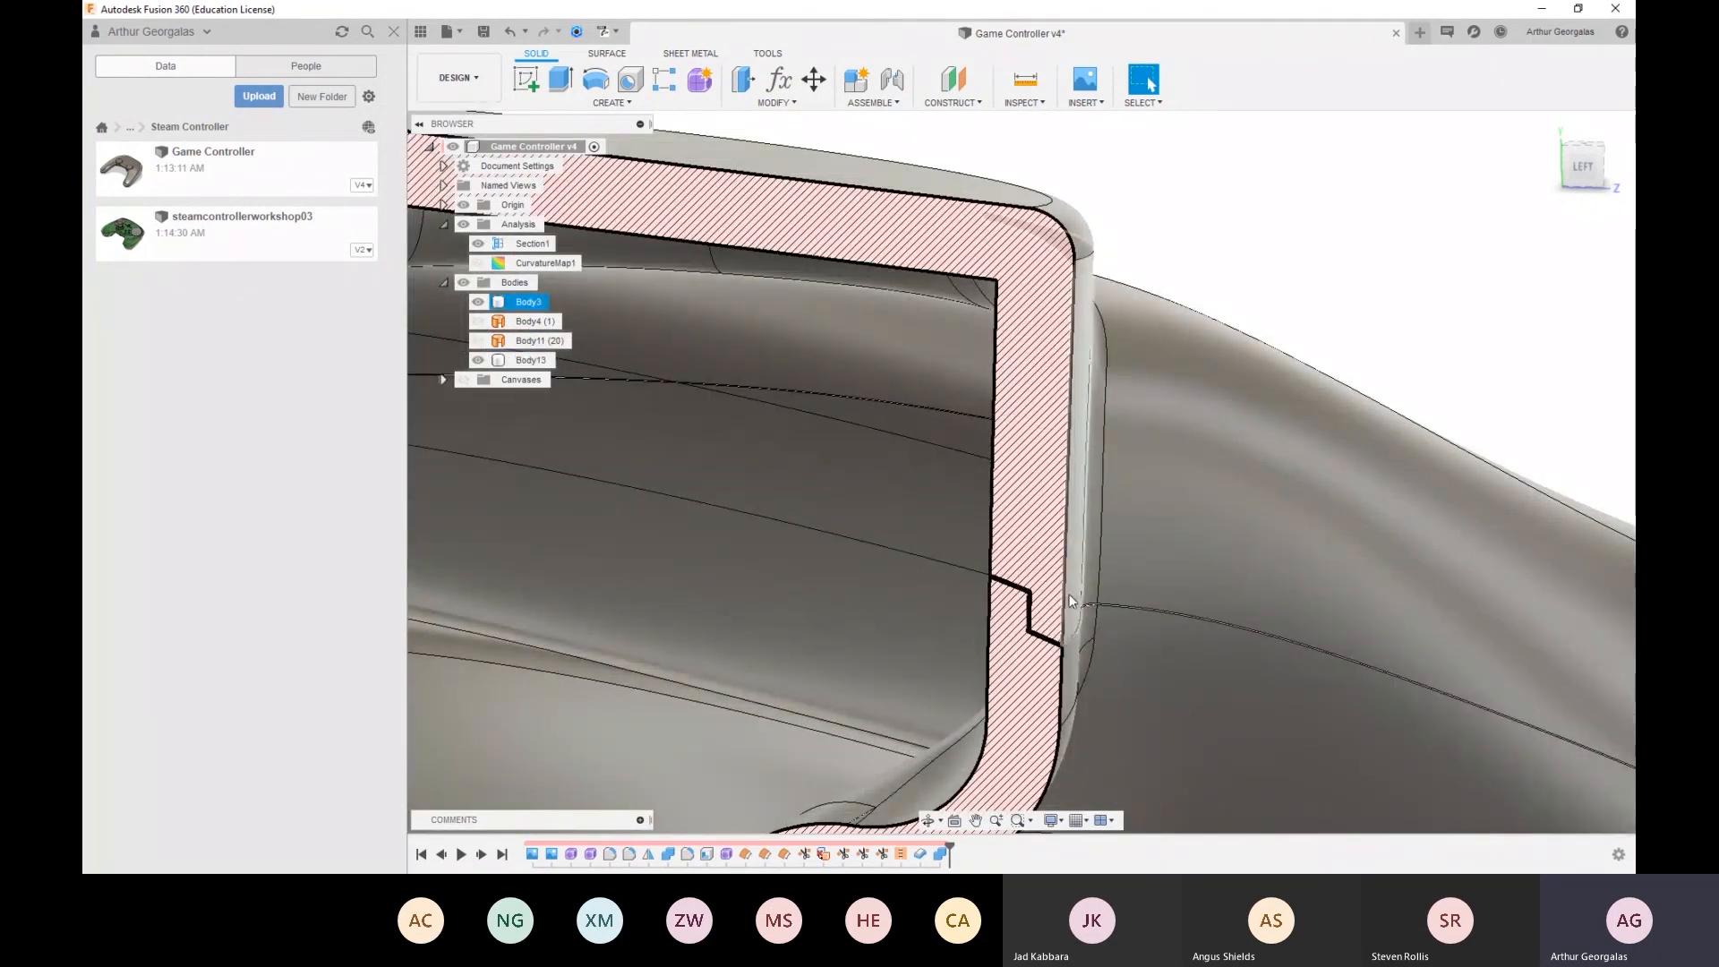
pyautogui.scroll(-2, 975, 557)
pyautogui.scroll(-3, 989, 564)
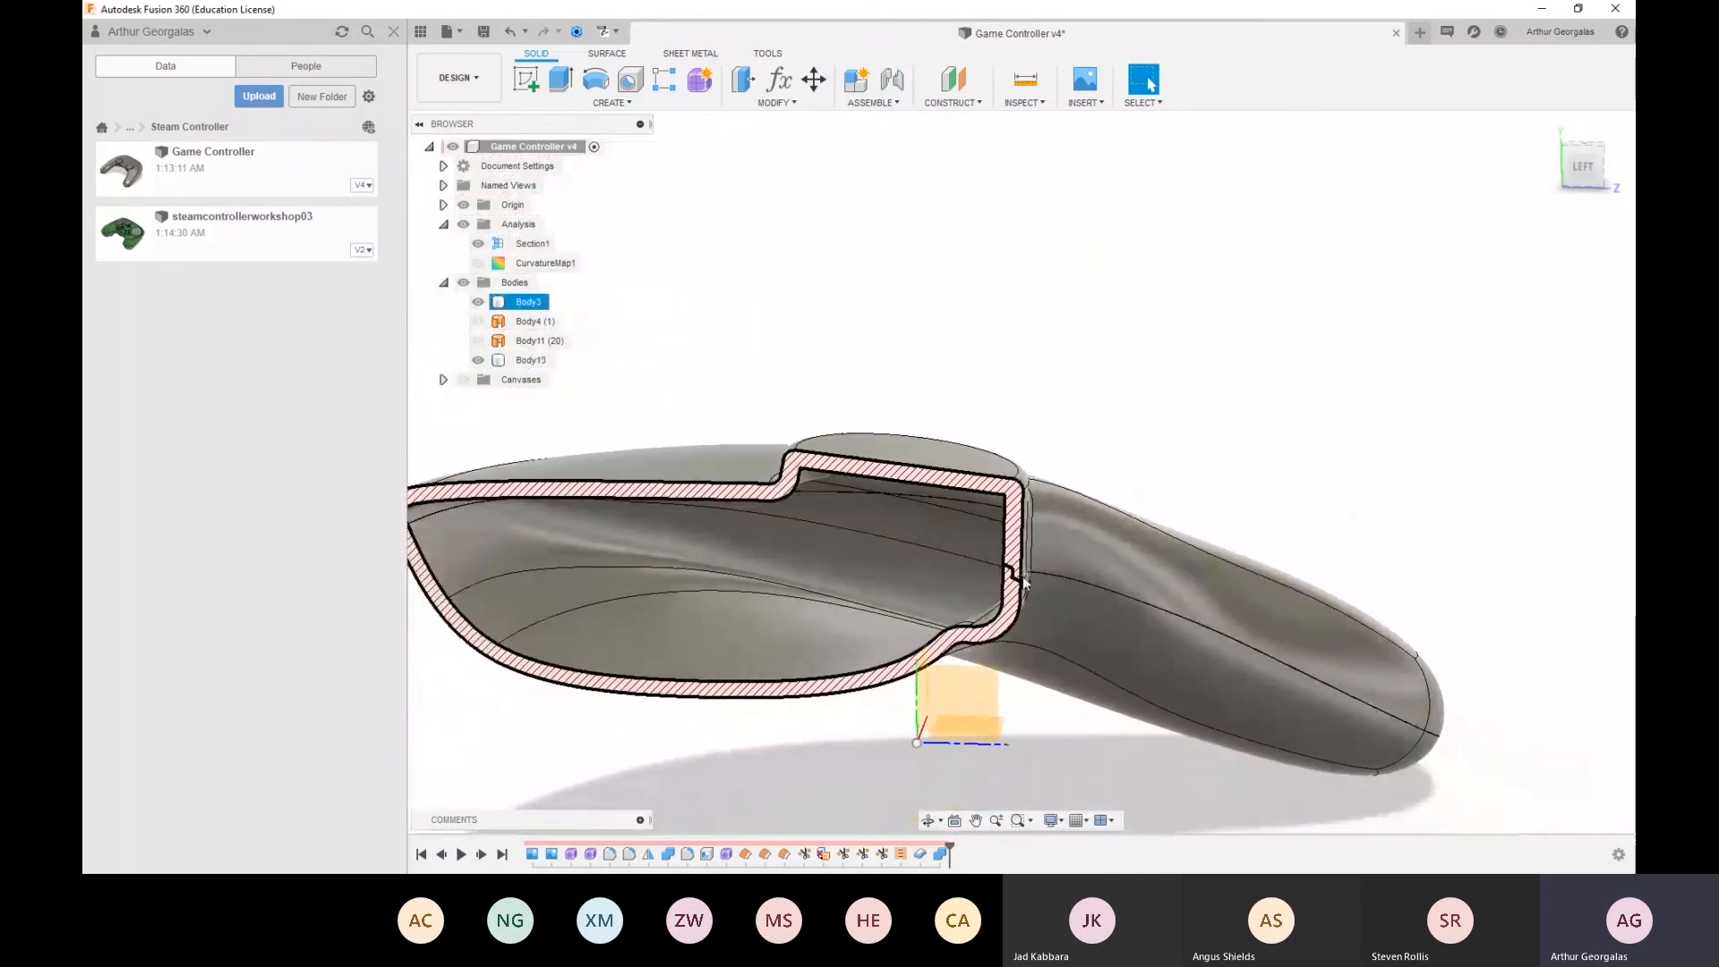
# Examine the lip joint at the opposite end of the section and compare it across the whole cut profile
pyautogui.scroll(-2, 1012, 568)
pyautogui.moveTo(960, 581); pyautogui.dragTo(1108, 553, button='middle')
pyautogui.scroll(5, 736, 557)
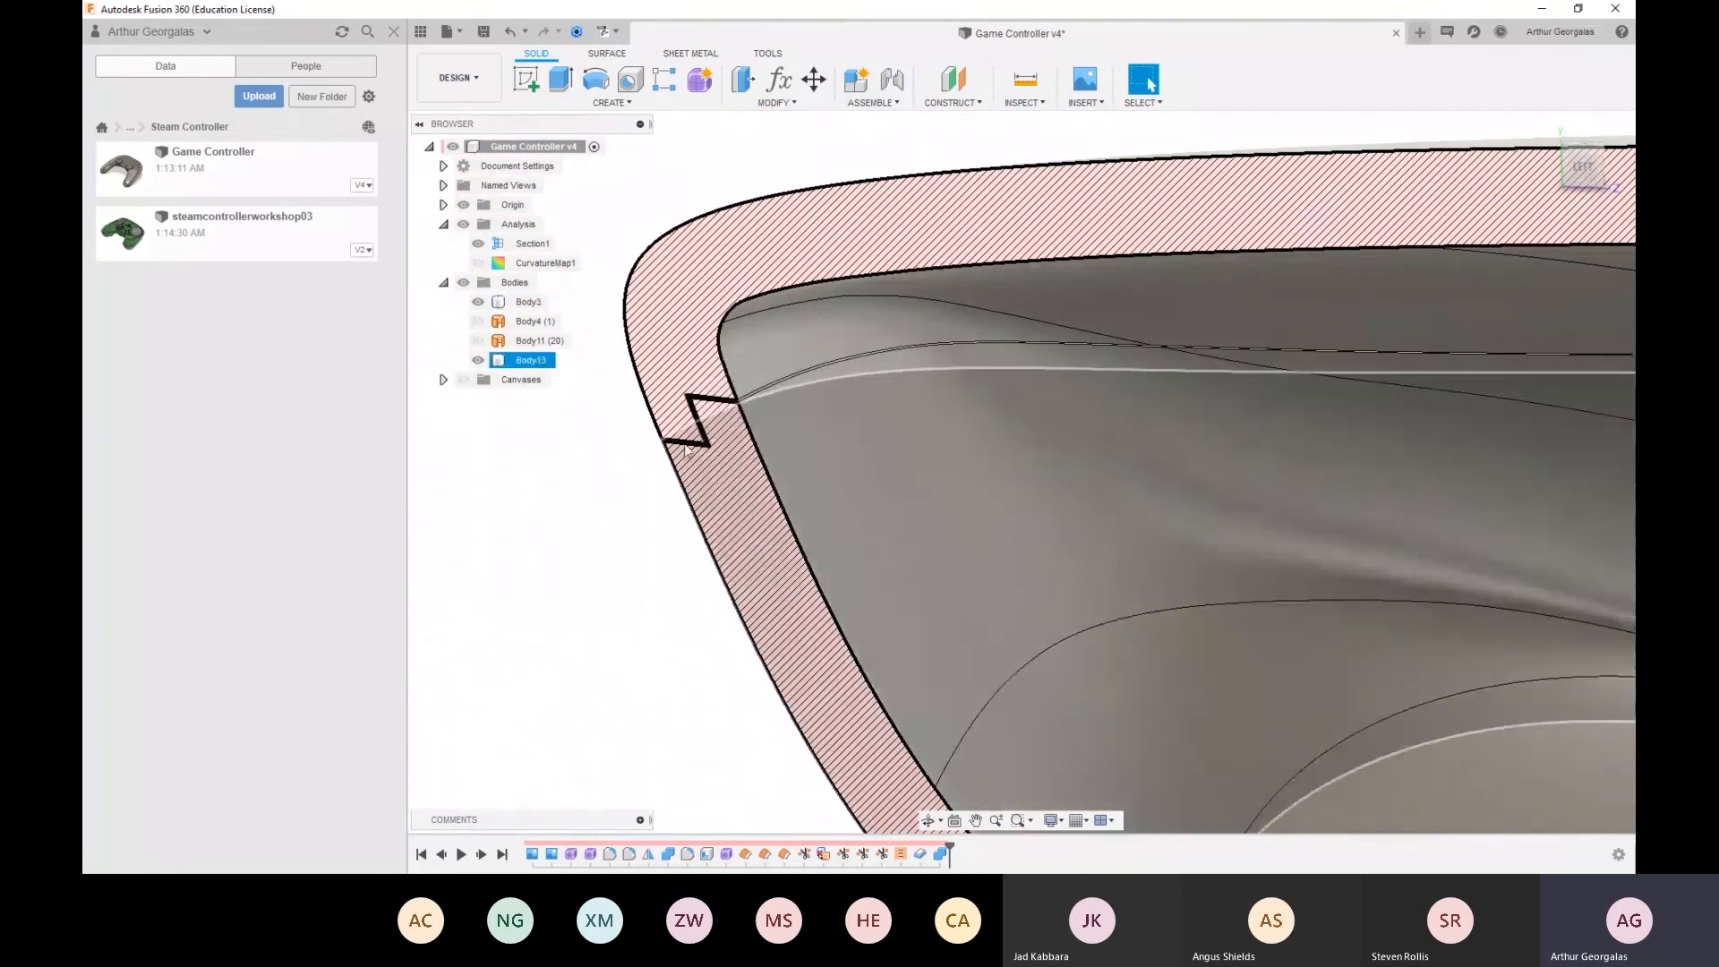
pyautogui.scroll(-5, 719, 421)
pyautogui.keyDown('shift'); pyautogui.moveTo(1125, 561); pyautogui.dragTo(1115, 484, button='middle'); pyautogui.keyUp('shift')
pyautogui.press('Escape')
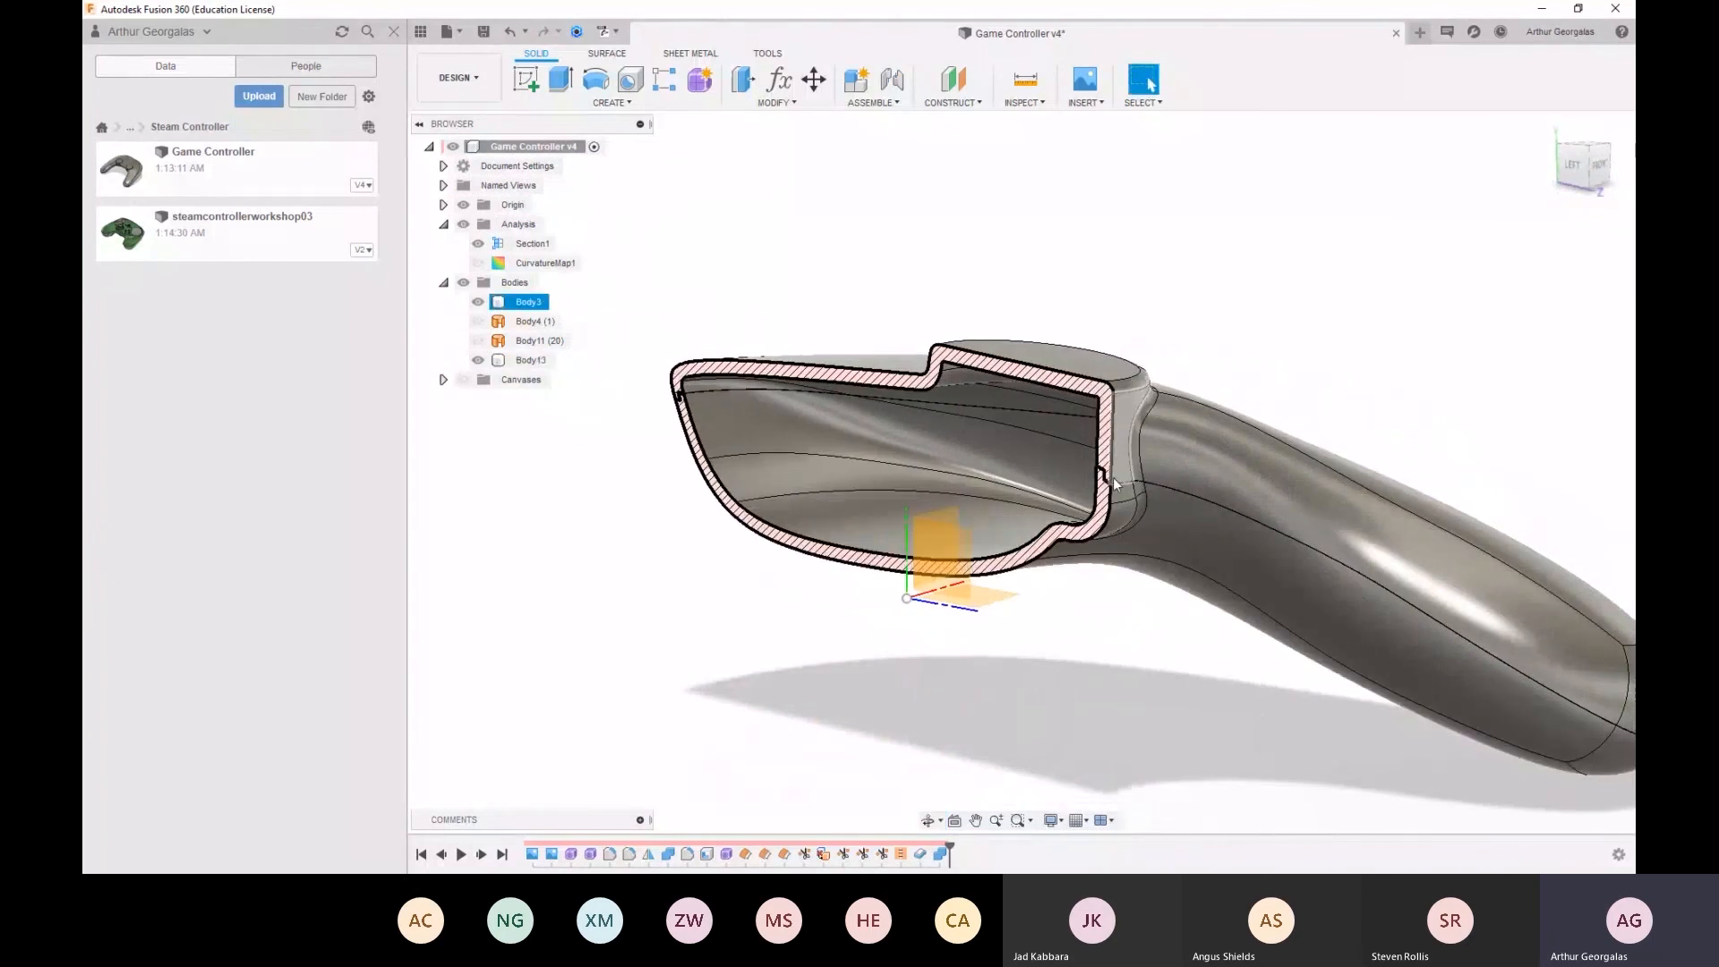
pyautogui.click(1108, 482)
pyautogui.scroll(-3, 1146, 518)
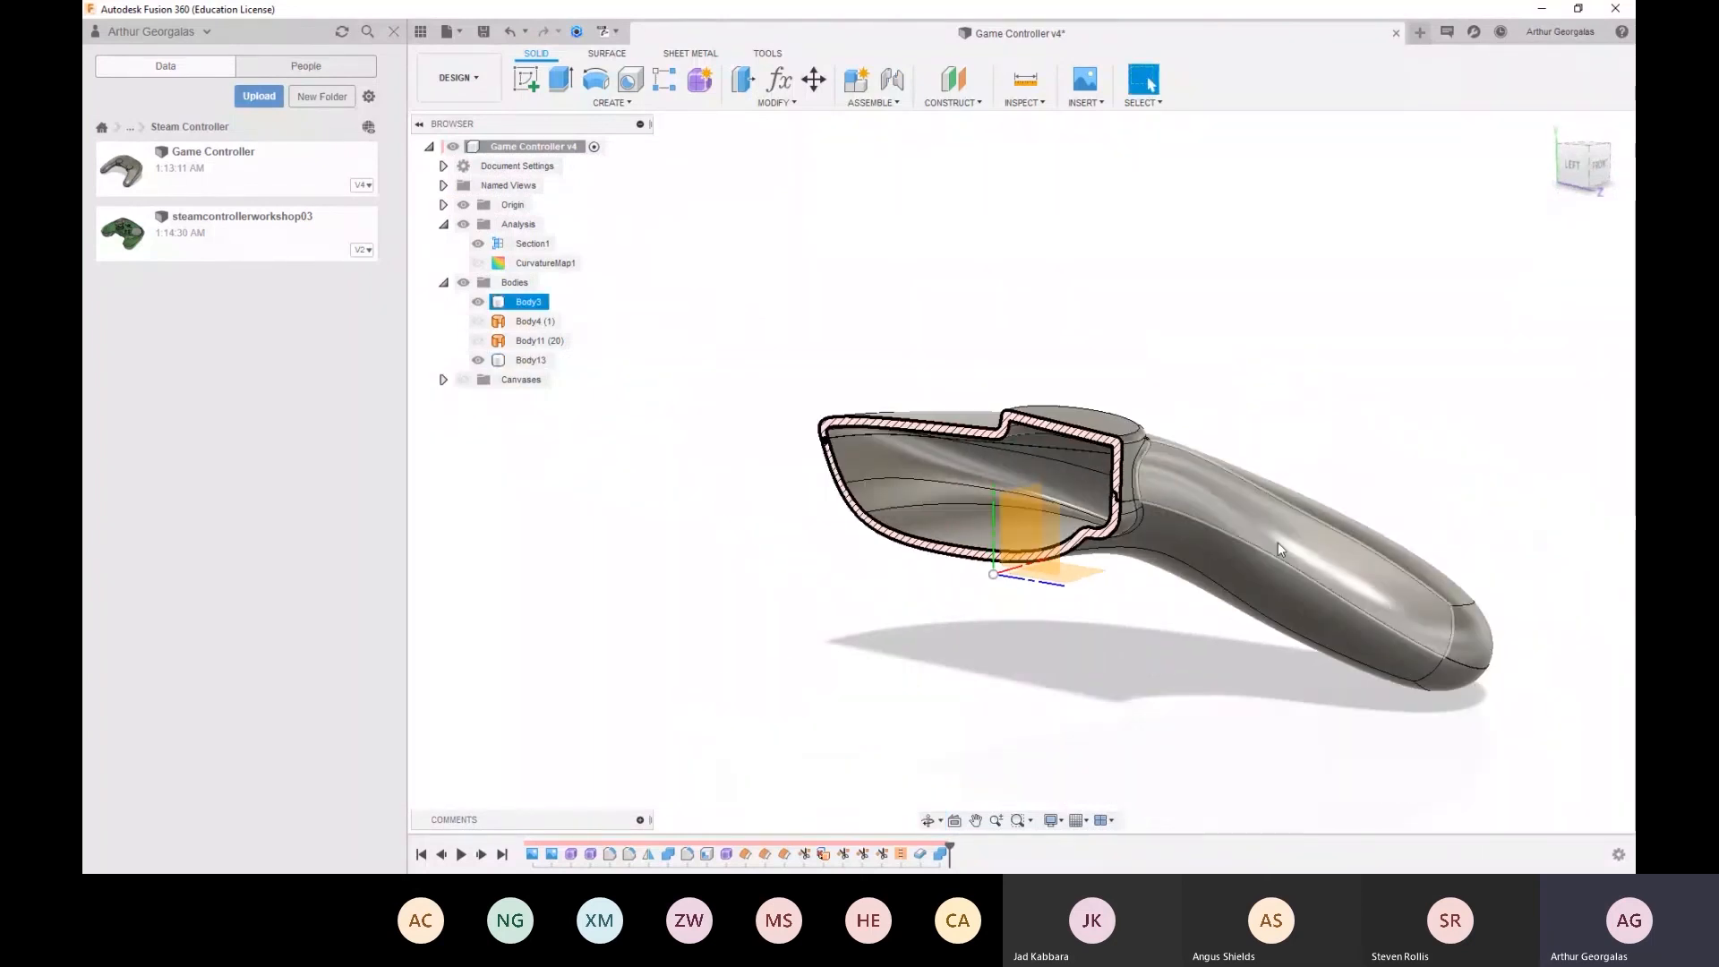
pyautogui.keyDown('shift'); pyautogui.moveTo(1313, 615); pyautogui.dragTo(1319, 584, button='middle'); pyautogui.keyUp('shift')
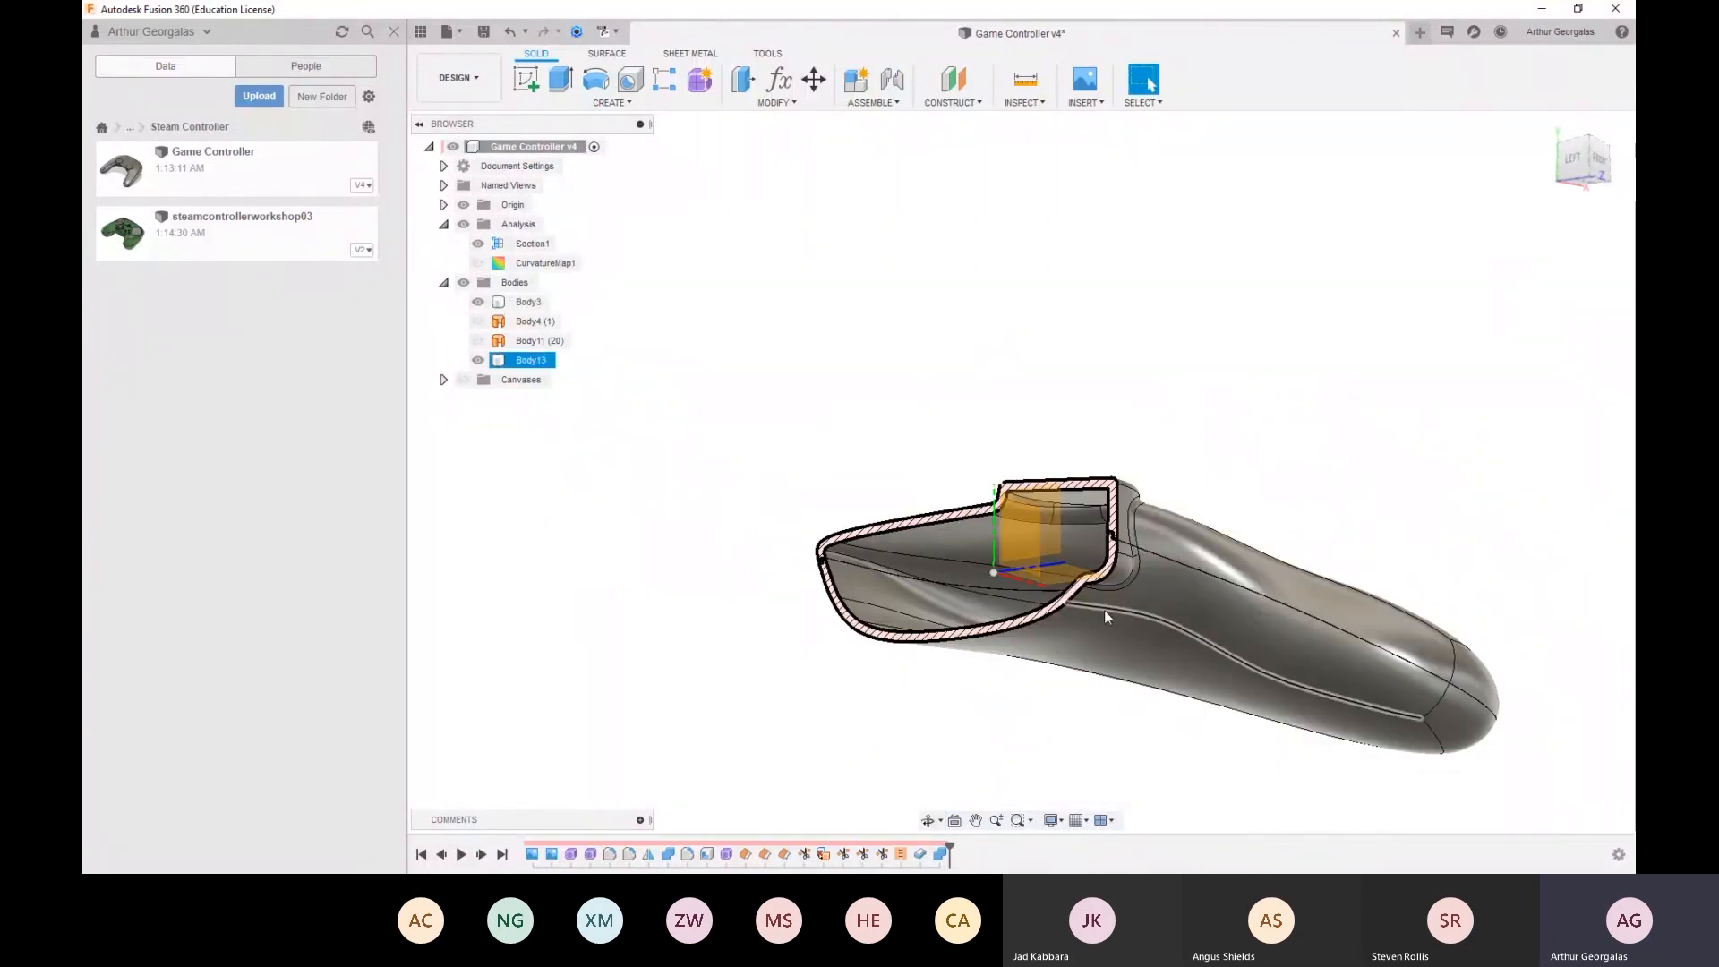
# Inspect the sectioned upper case half on its own with Body13 temporarily hidden
pyautogui.click(484, 360)
pyautogui.keyDown('shift'); pyautogui.moveTo(1298, 706); pyautogui.dragTo(1127, 215, button='middle'); pyautogui.keyUp('shift')
pyautogui.click(478, 360)
pyautogui.keyDown('shift'); pyautogui.moveTo(1055, 404); pyautogui.dragTo(912, 539, button='middle'); pyautogui.keyUp('shift')
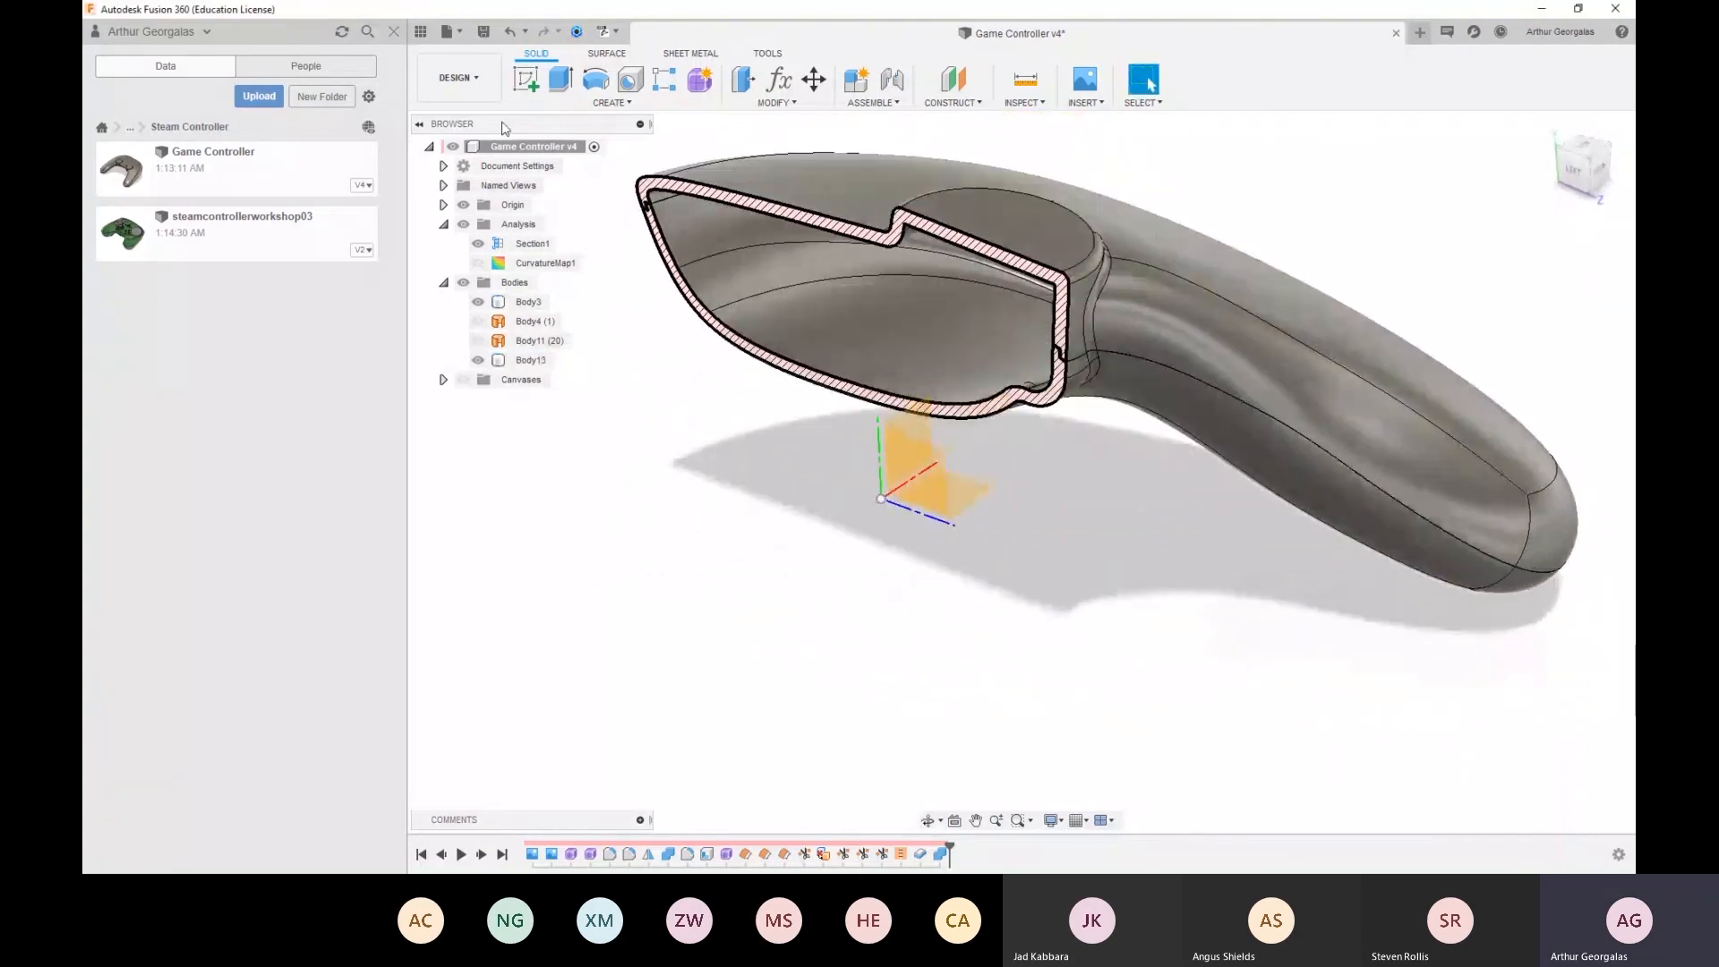
# Turn off the Section1 analysis to display the complete controller
pyautogui.click(481, 246)
pyautogui.click(478, 243)
pyautogui.keyDown('shift'); pyautogui.moveTo(788, 412); pyautogui.dragTo(1001, 628, button='middle'); pyautogui.keyUp('shift')
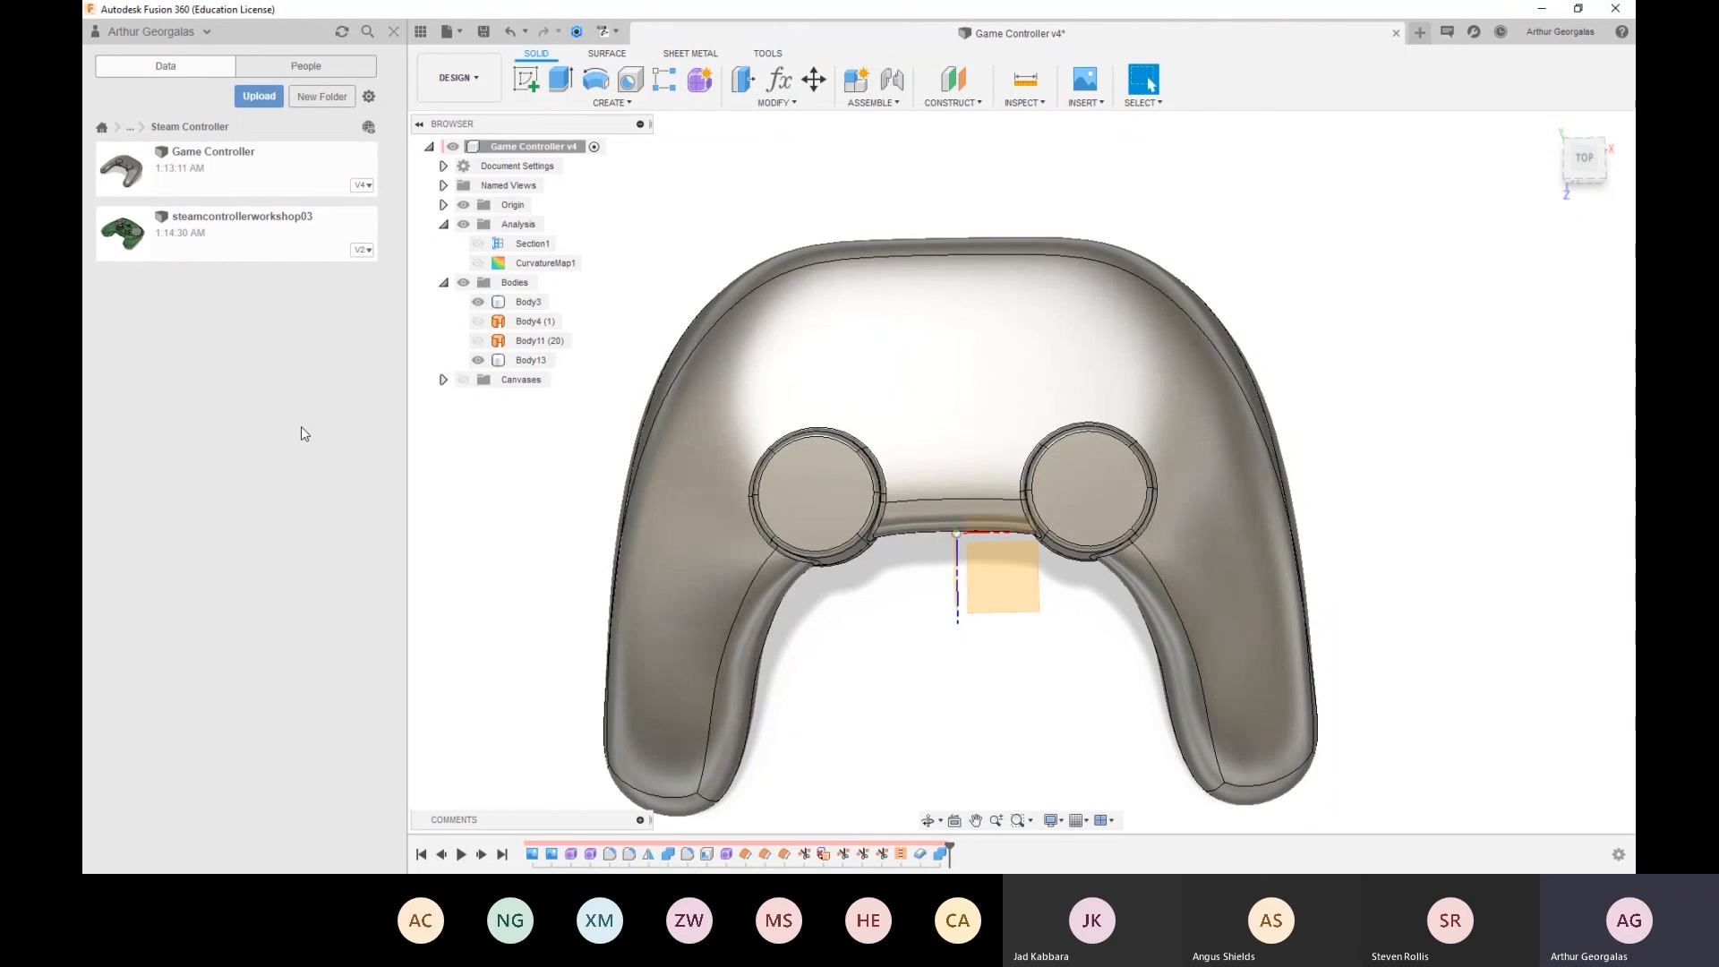
# Create a new empty design alongside the Game Controller file
pyautogui.hotkey('alt', 'Tab')
pyautogui.click(451, 33)
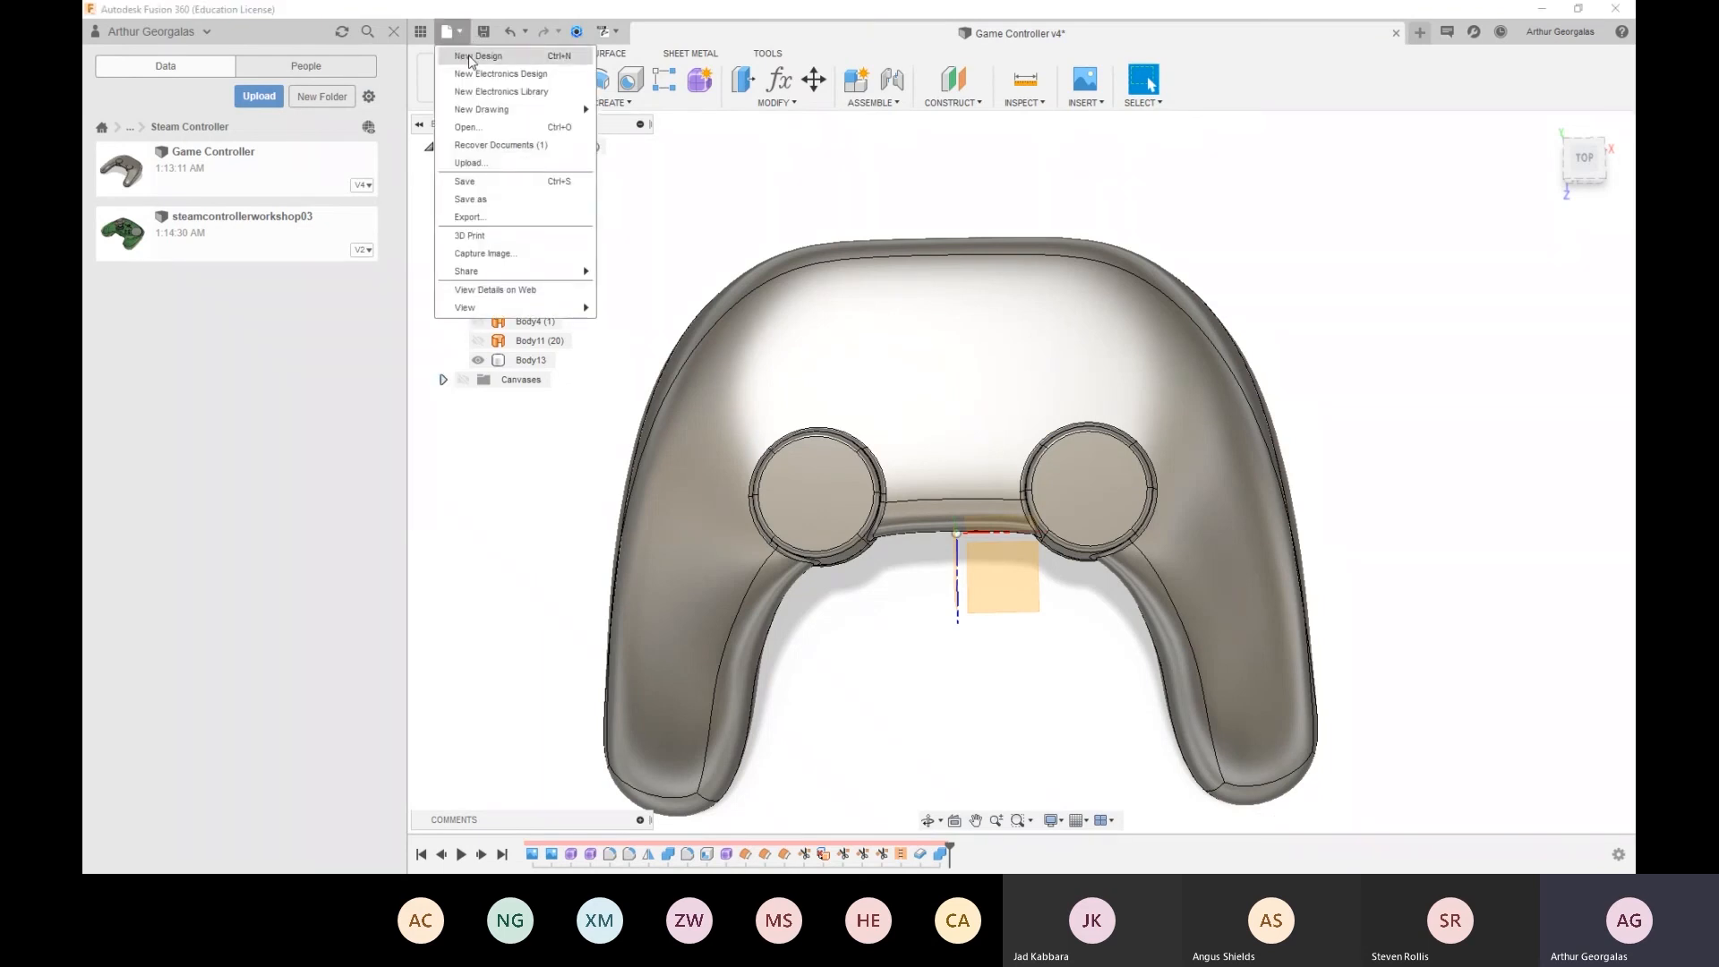
pyautogui.click(470, 58)
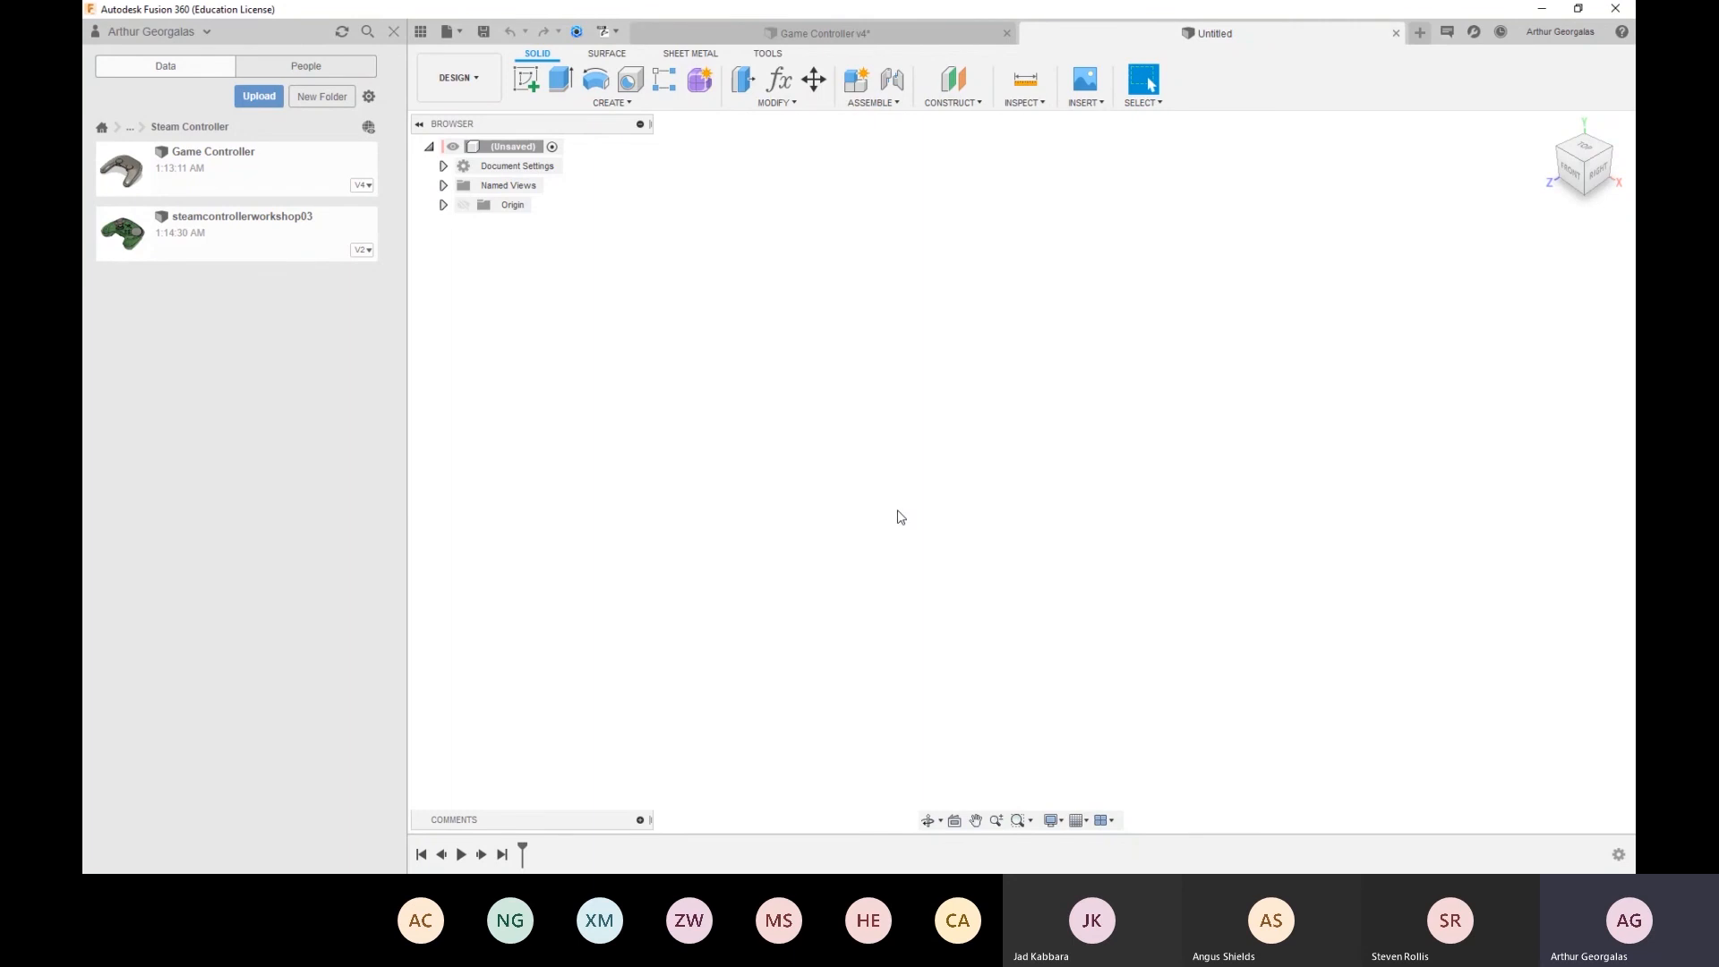
# Insert the image "sketch - top view.png" from the computer as a canvas on the XZ plane
pyautogui.click(1084, 85)
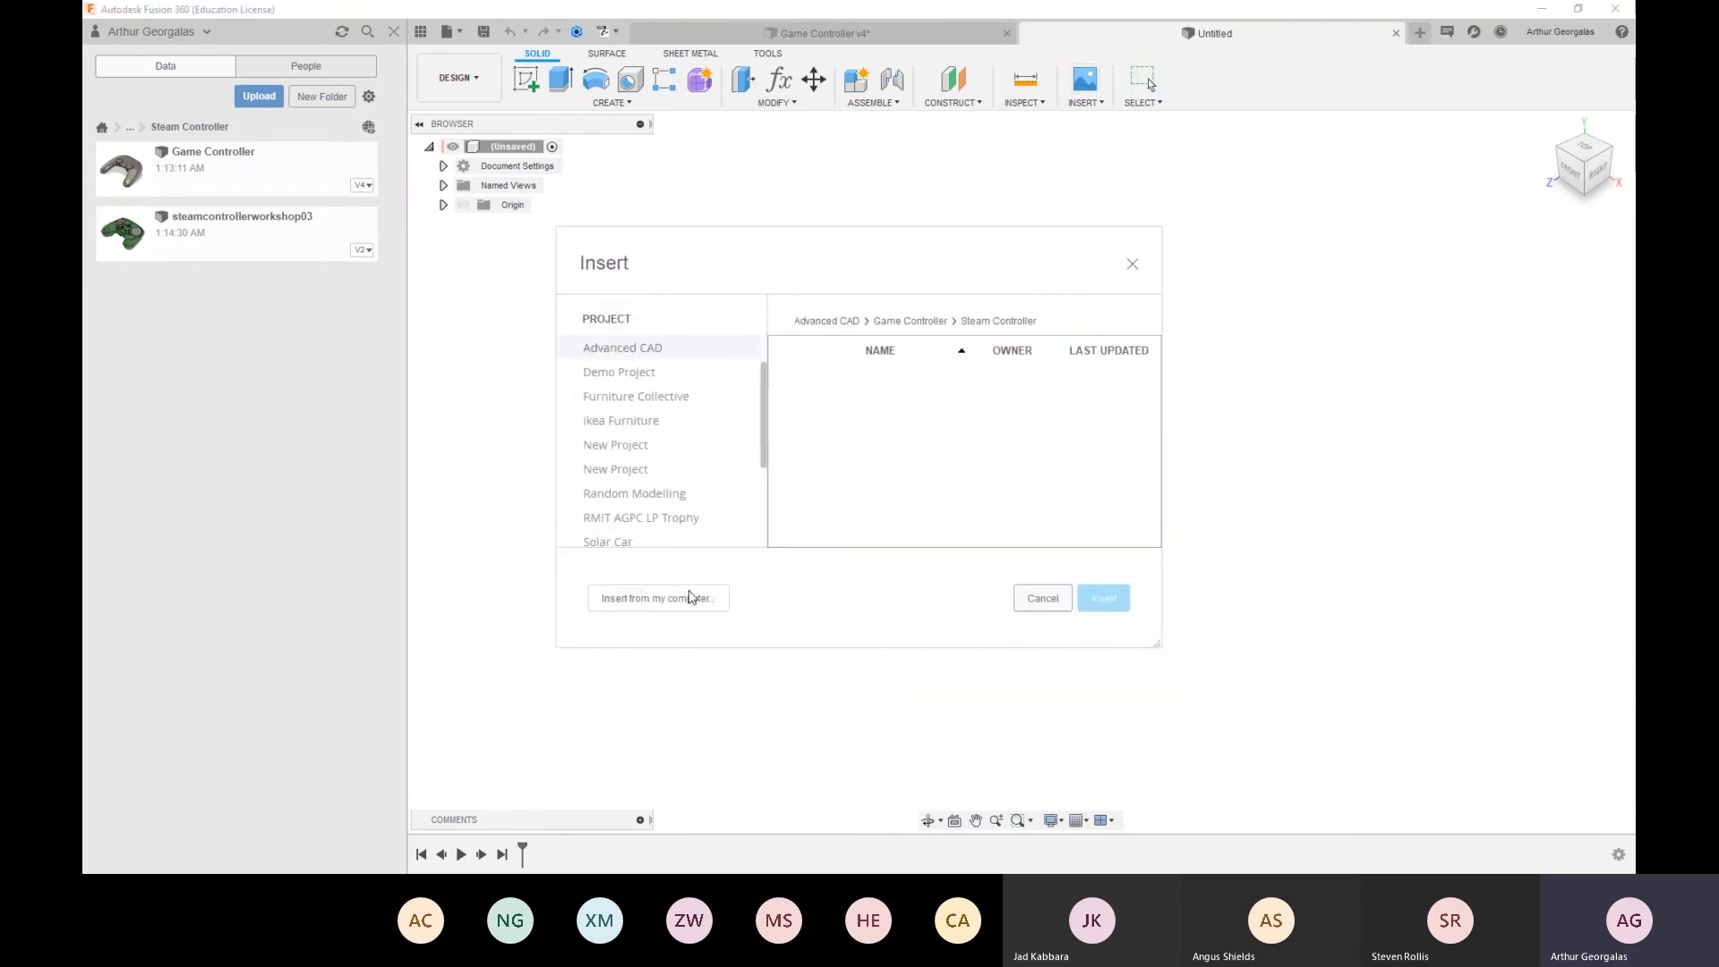
pyautogui.click(690, 598)
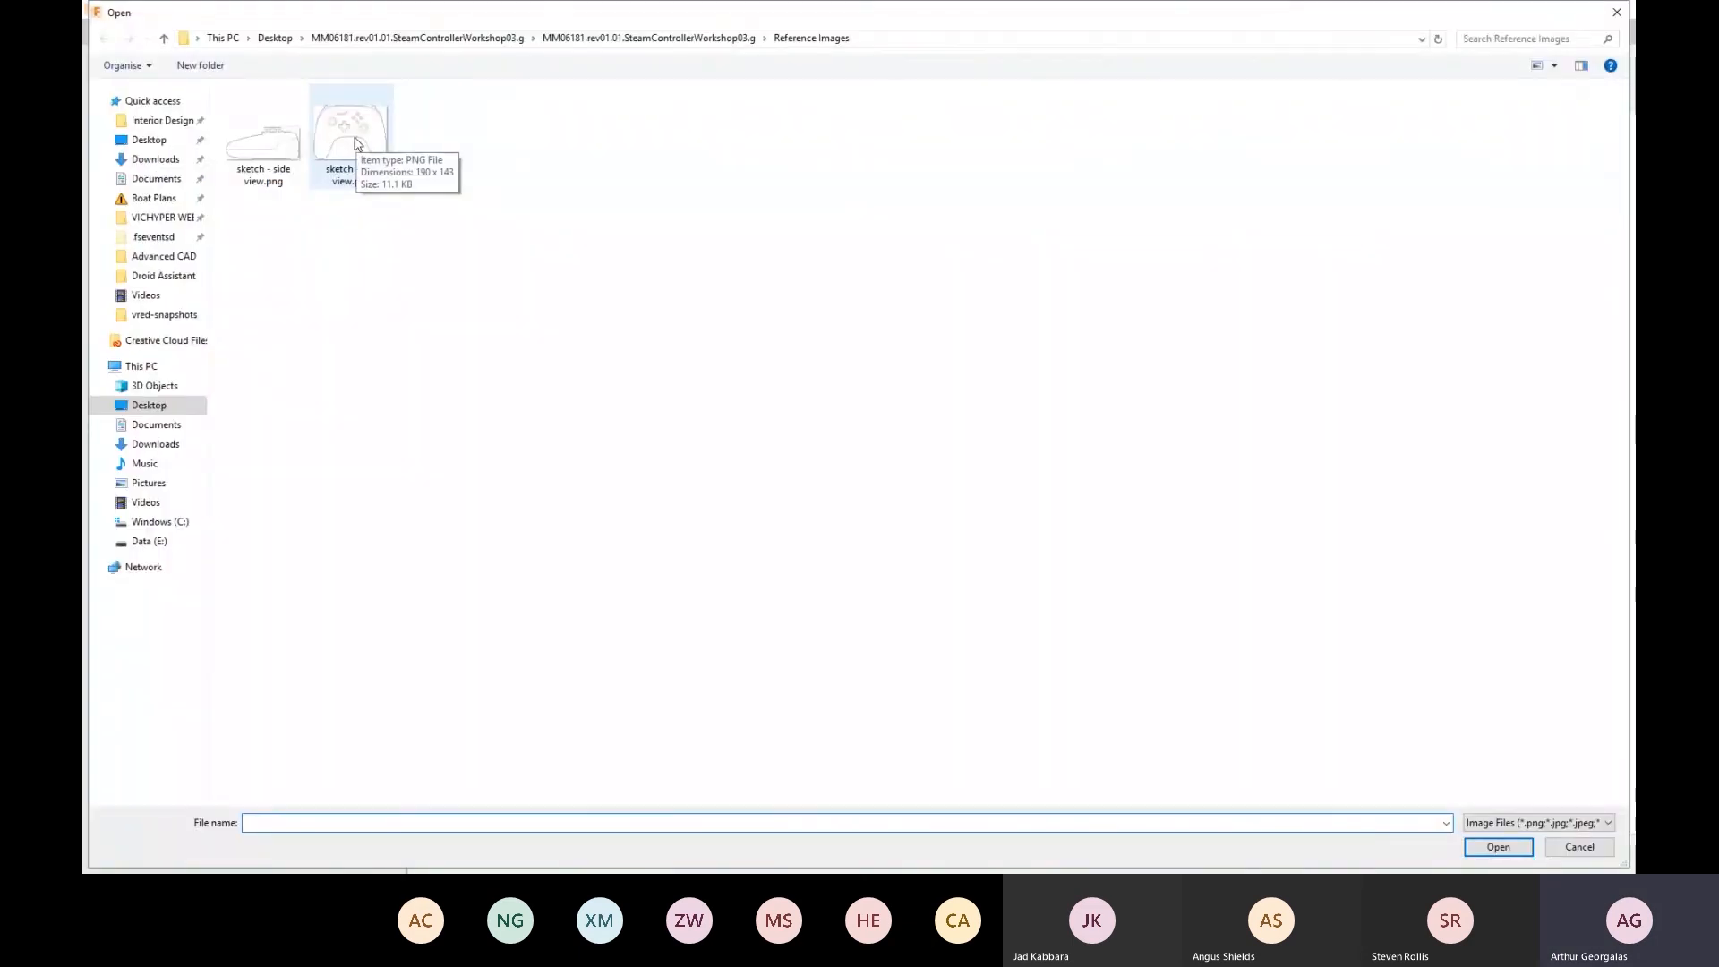
pyautogui.doubleClick(354, 139)
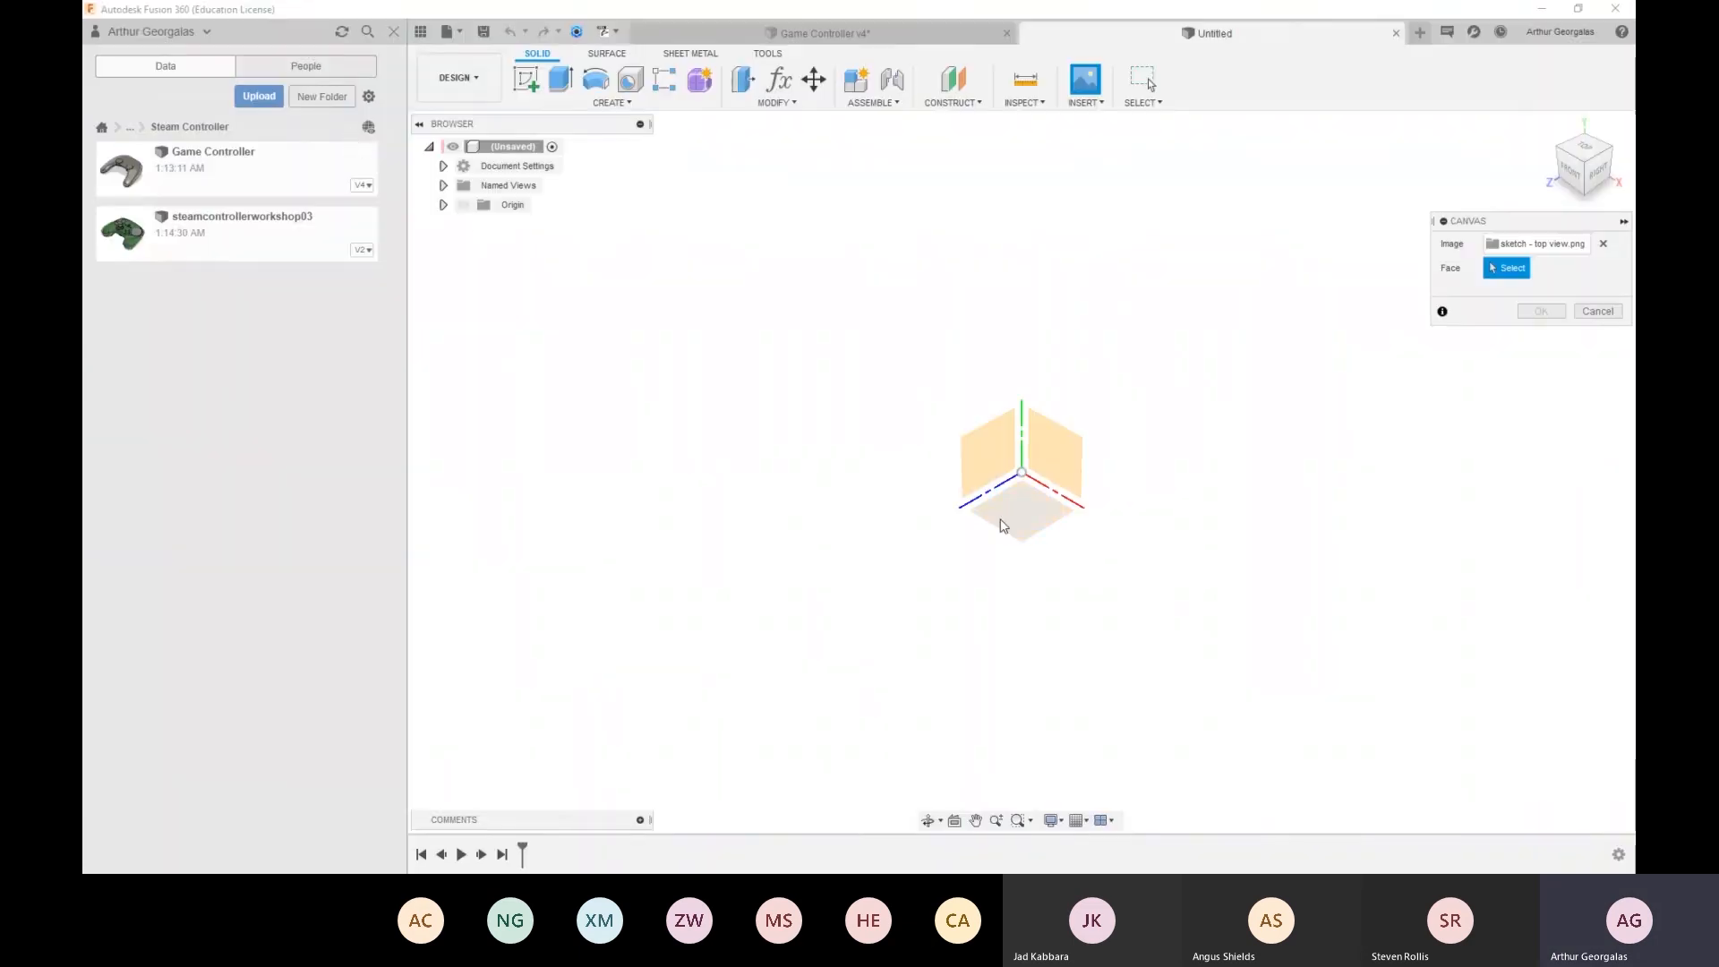
pyautogui.click(1003, 525)
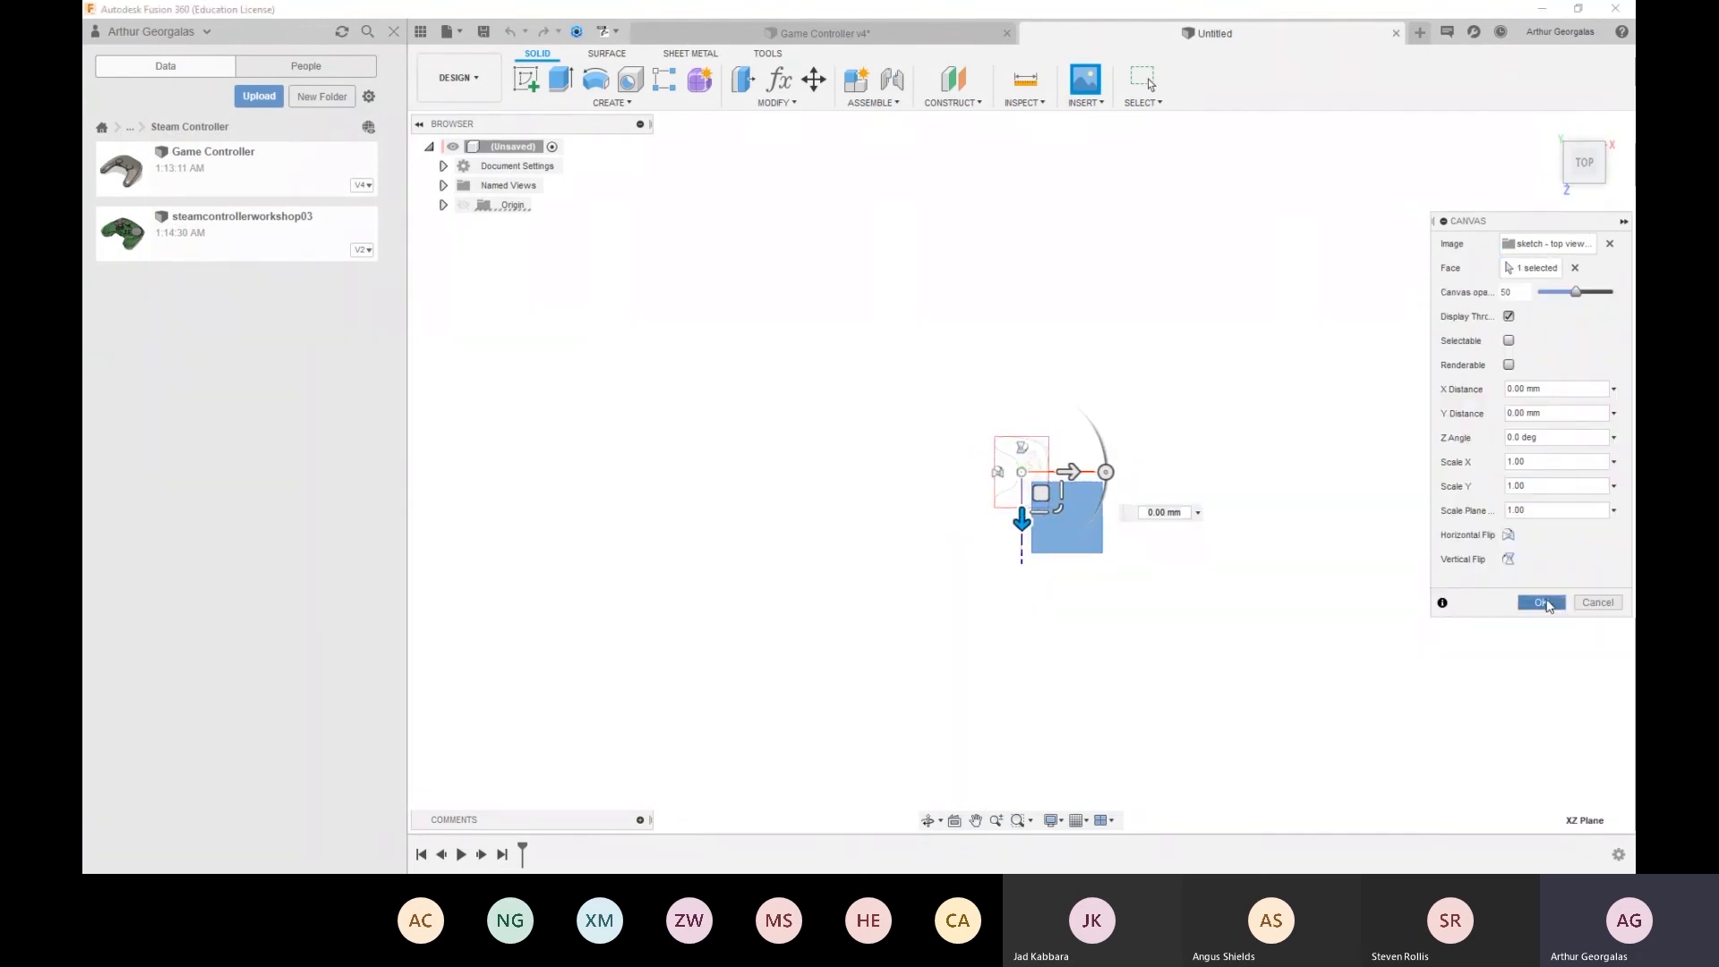
pyautogui.click(1542, 603)
# Edit the top view canvas and rotate it to a Z angle of 90 degrees
pyautogui.doubleClick(1014, 492)
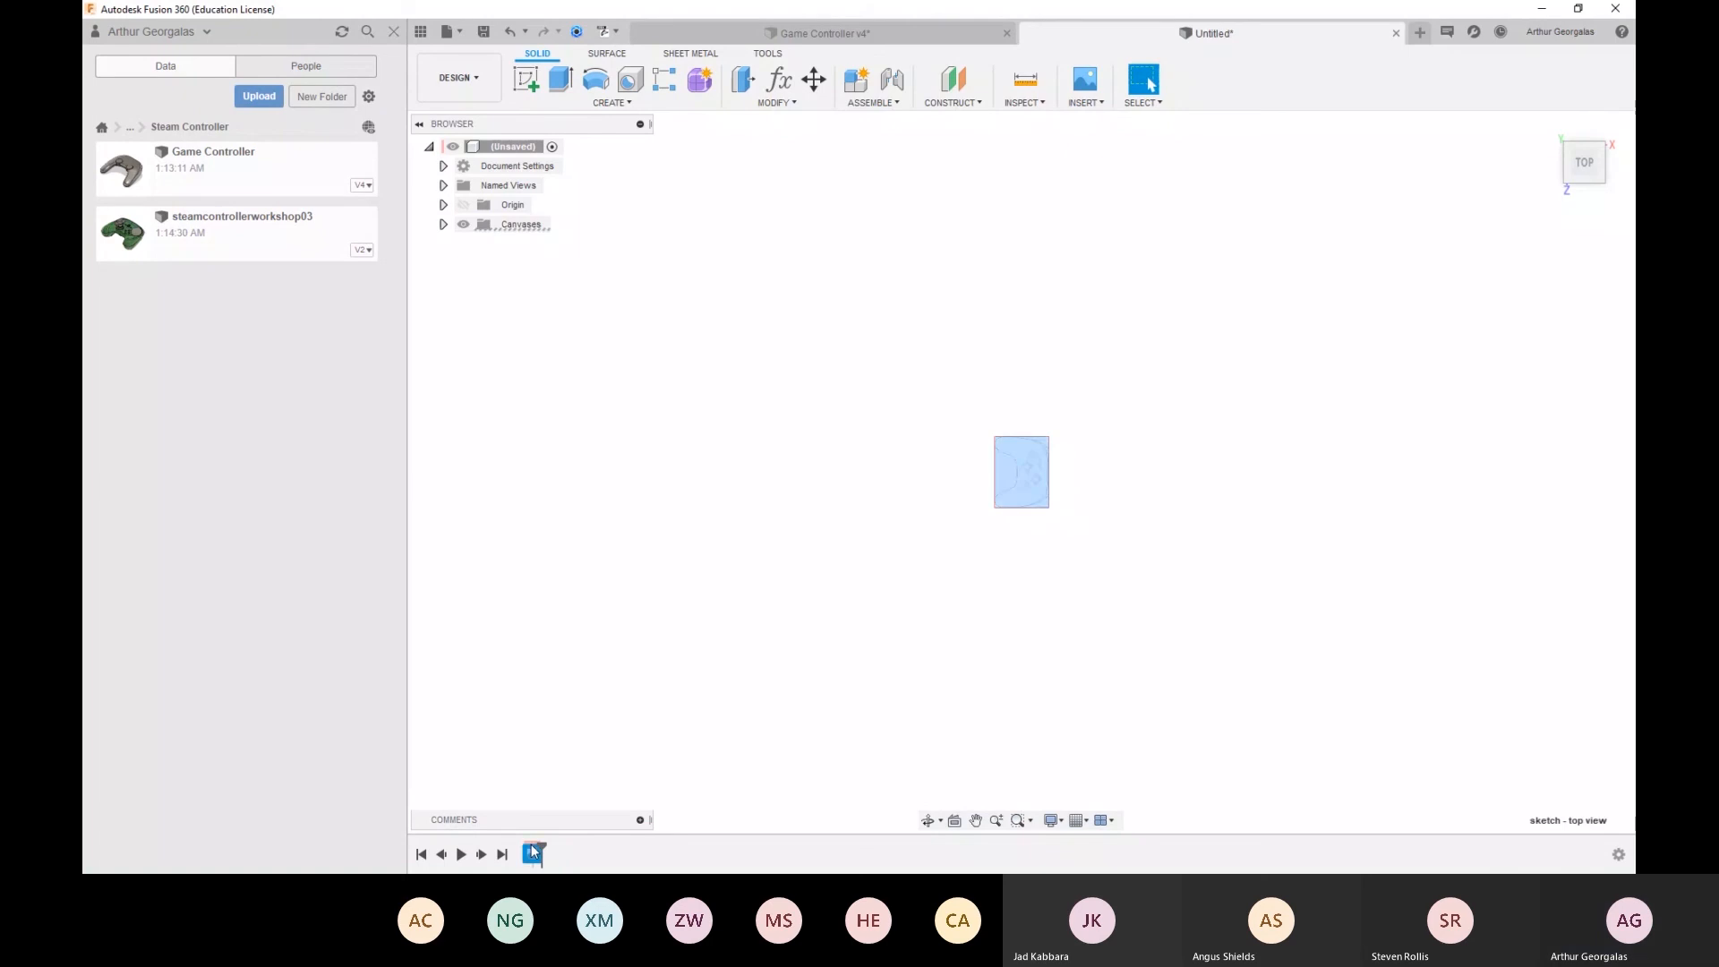
pyautogui.moveTo(1106, 471); pyautogui.dragTo(1029, 389)
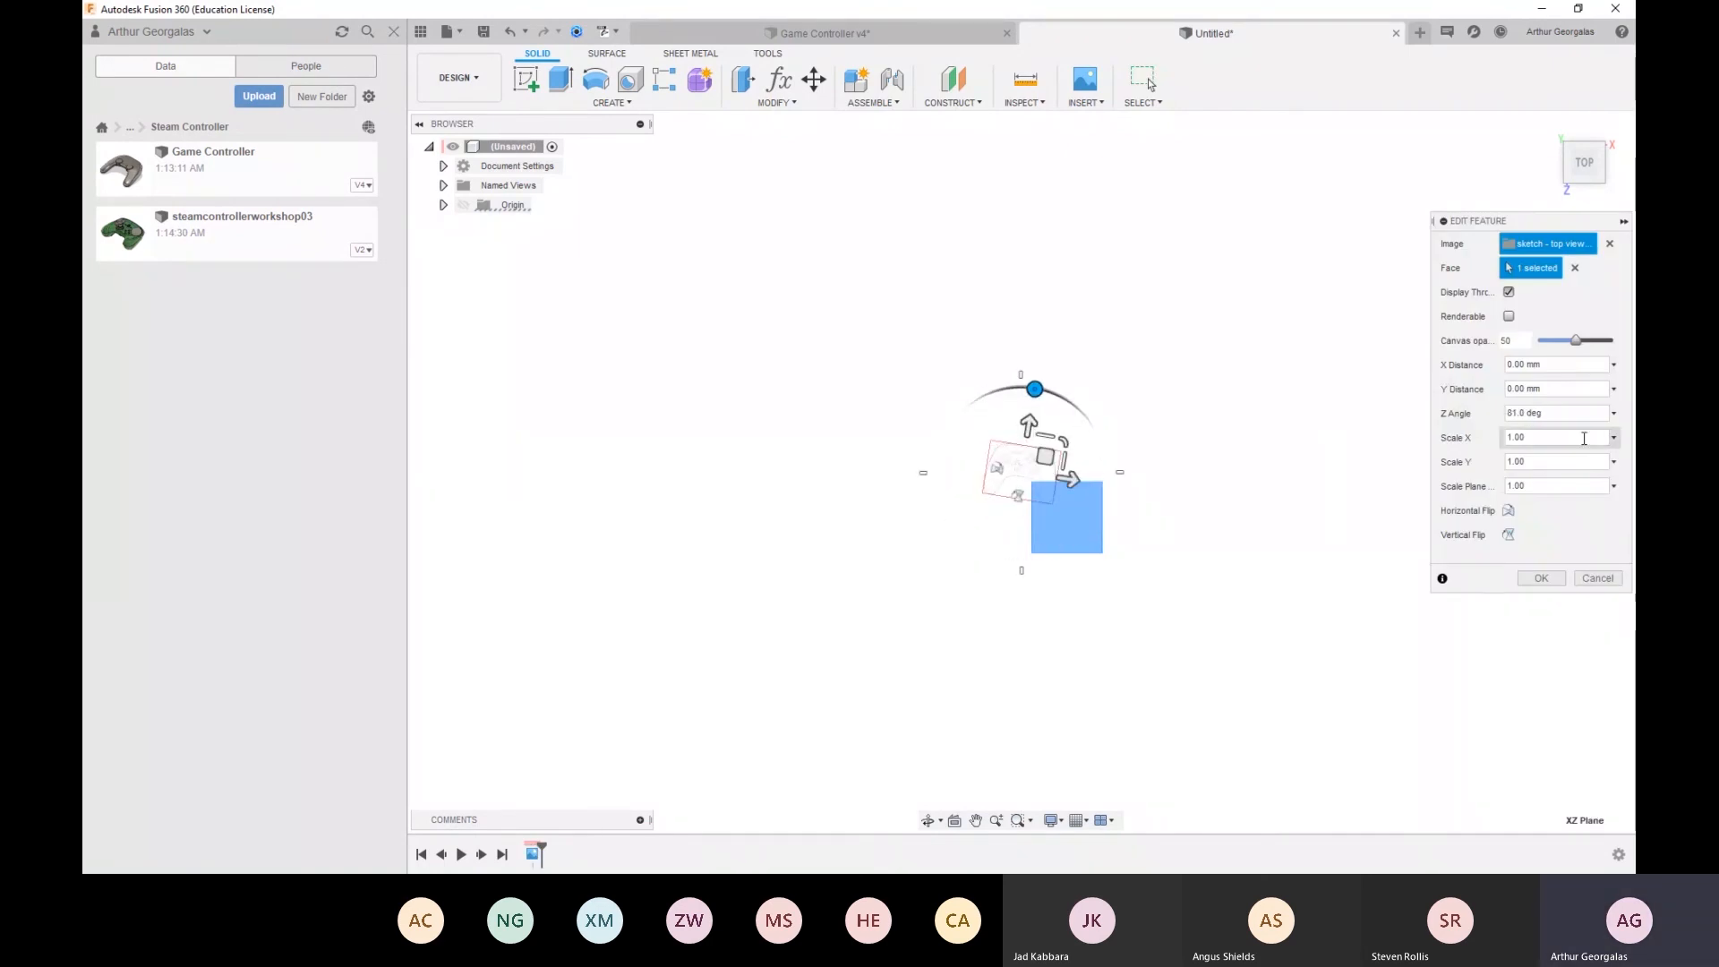
pyautogui.write('90')
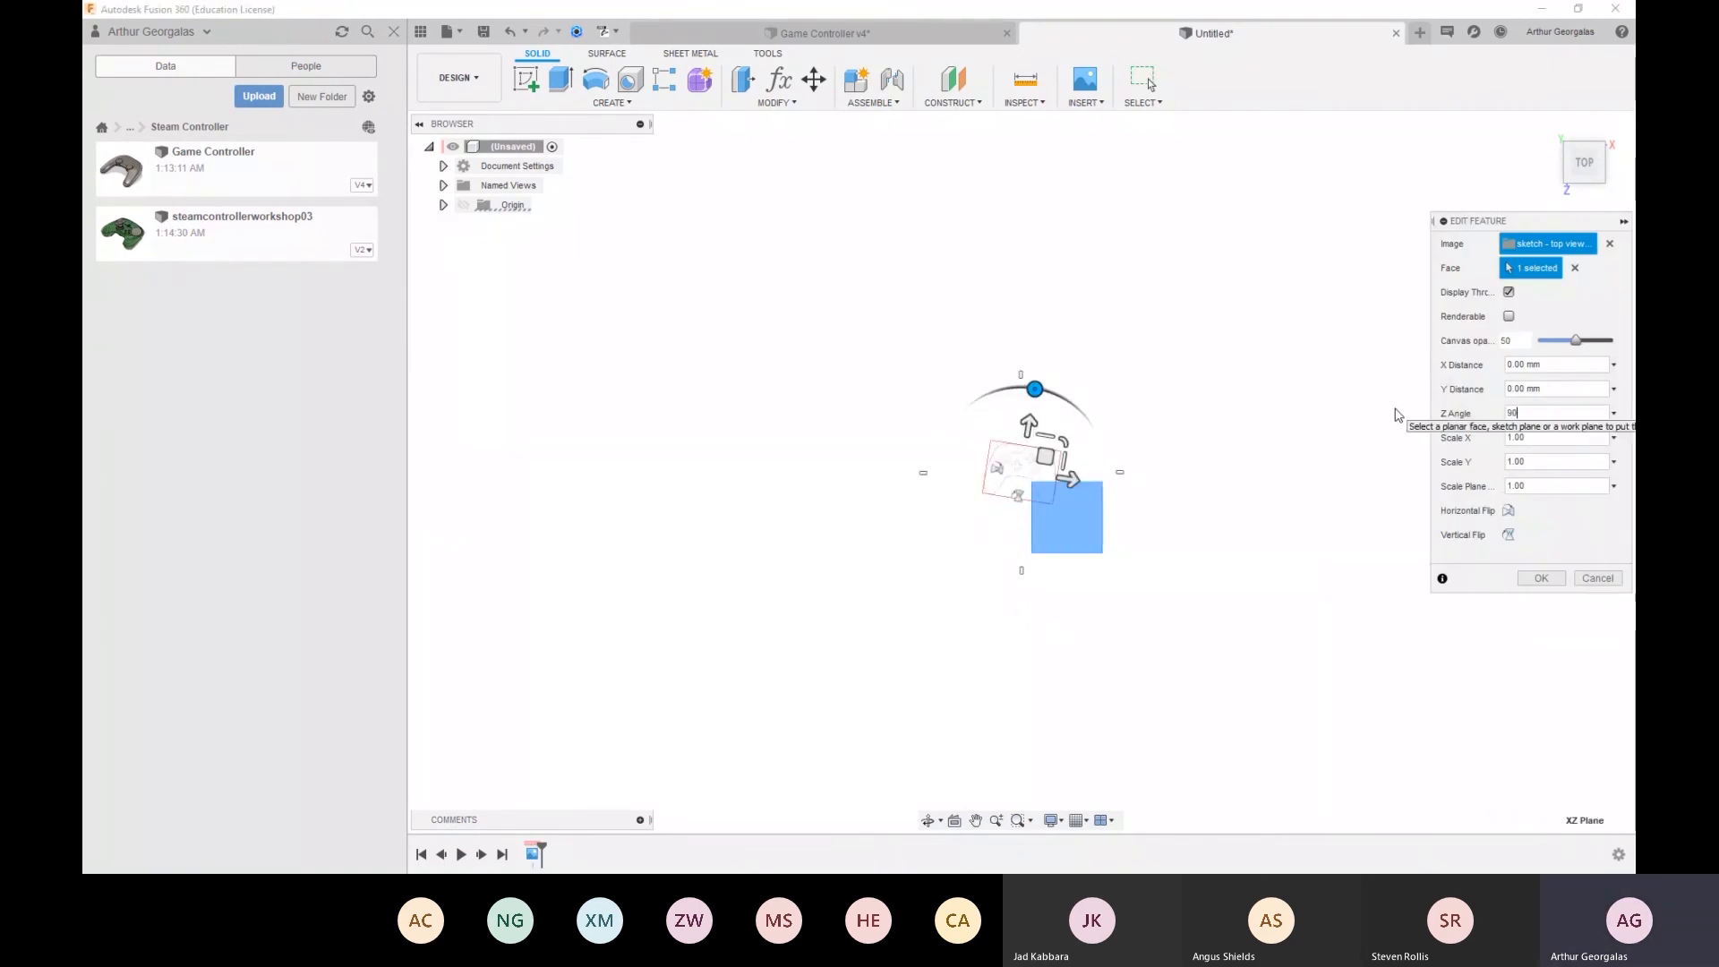
pyautogui.press('Return')
pyautogui.scroll(8, 989, 461)
pyautogui.rightClick(990, 459)
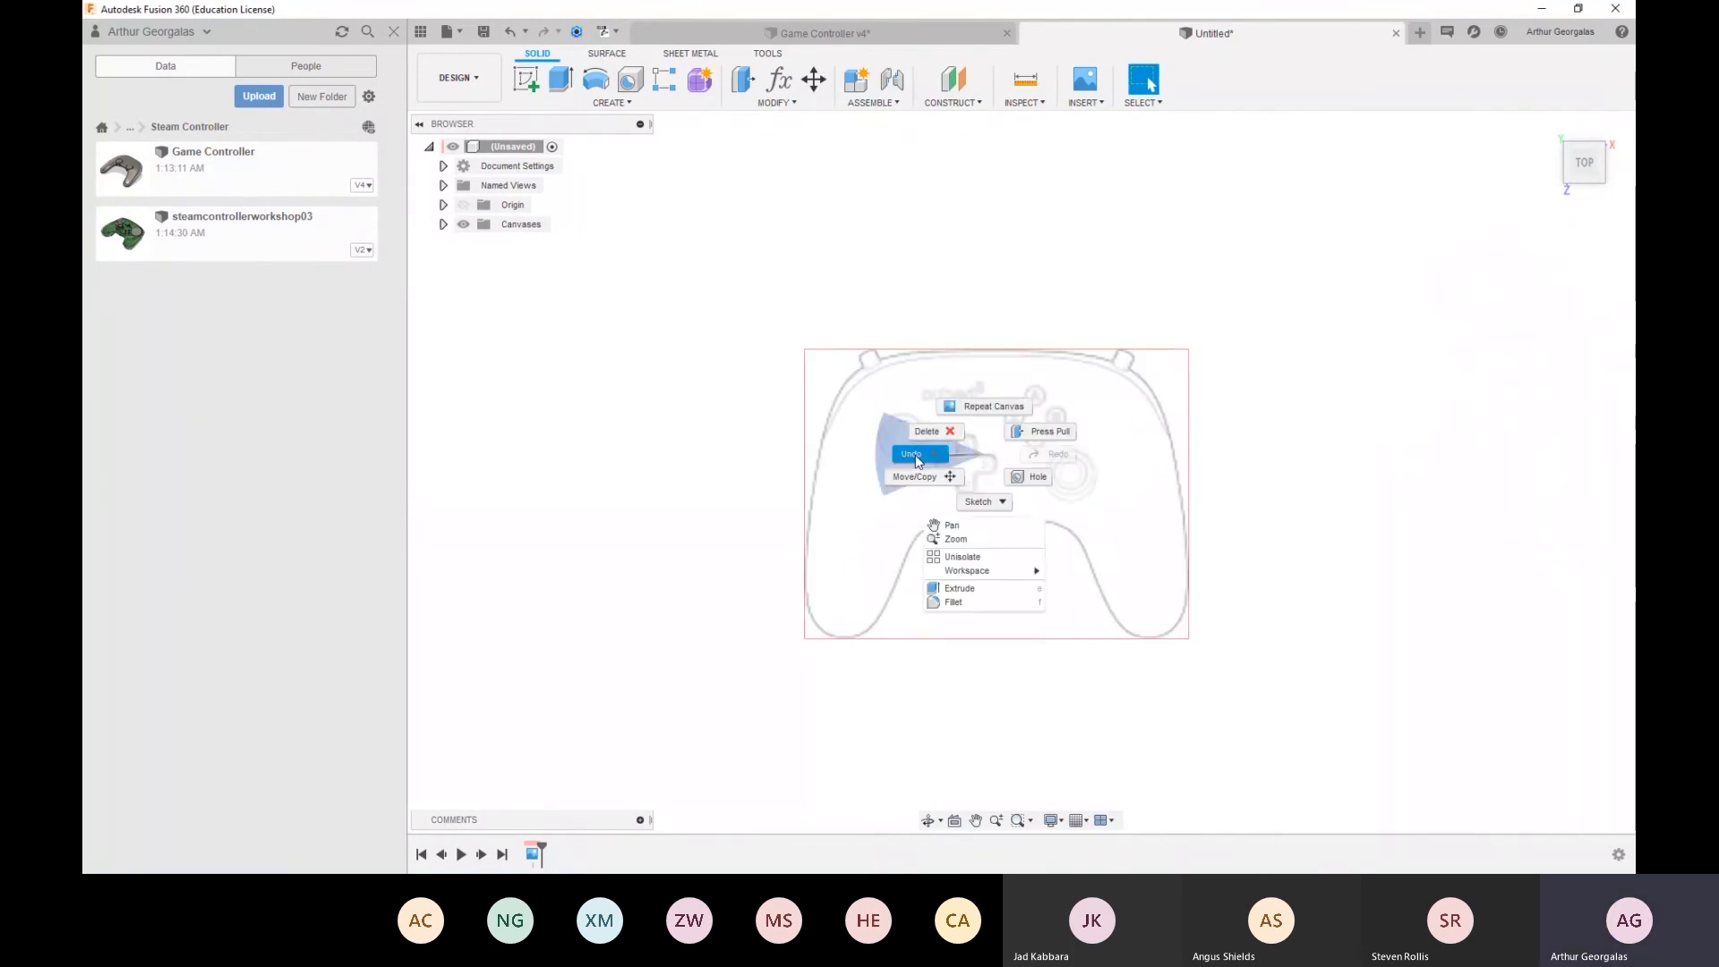
pyautogui.click(990, 460)
# Calibrate the sketch - top view canvas to 120 mm between the inner edges of the two grips
pyautogui.click(443, 224)
pyautogui.rightClick(528, 245)
pyautogui.click(573, 295)
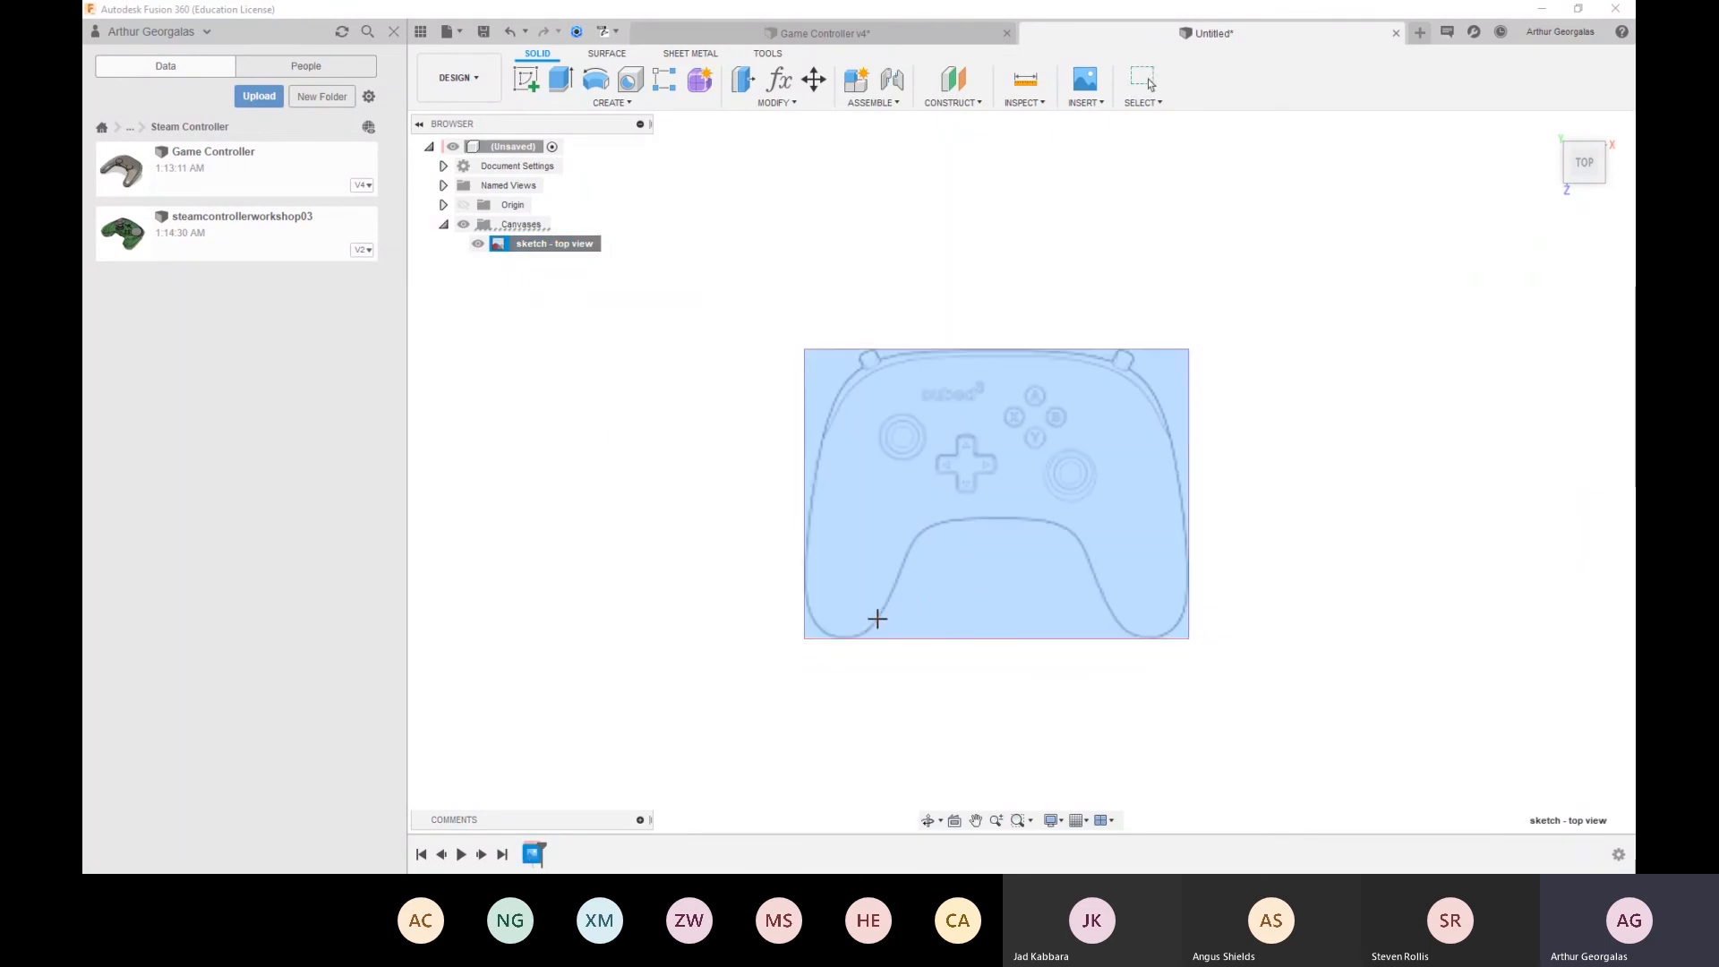
pyautogui.click(877, 618)
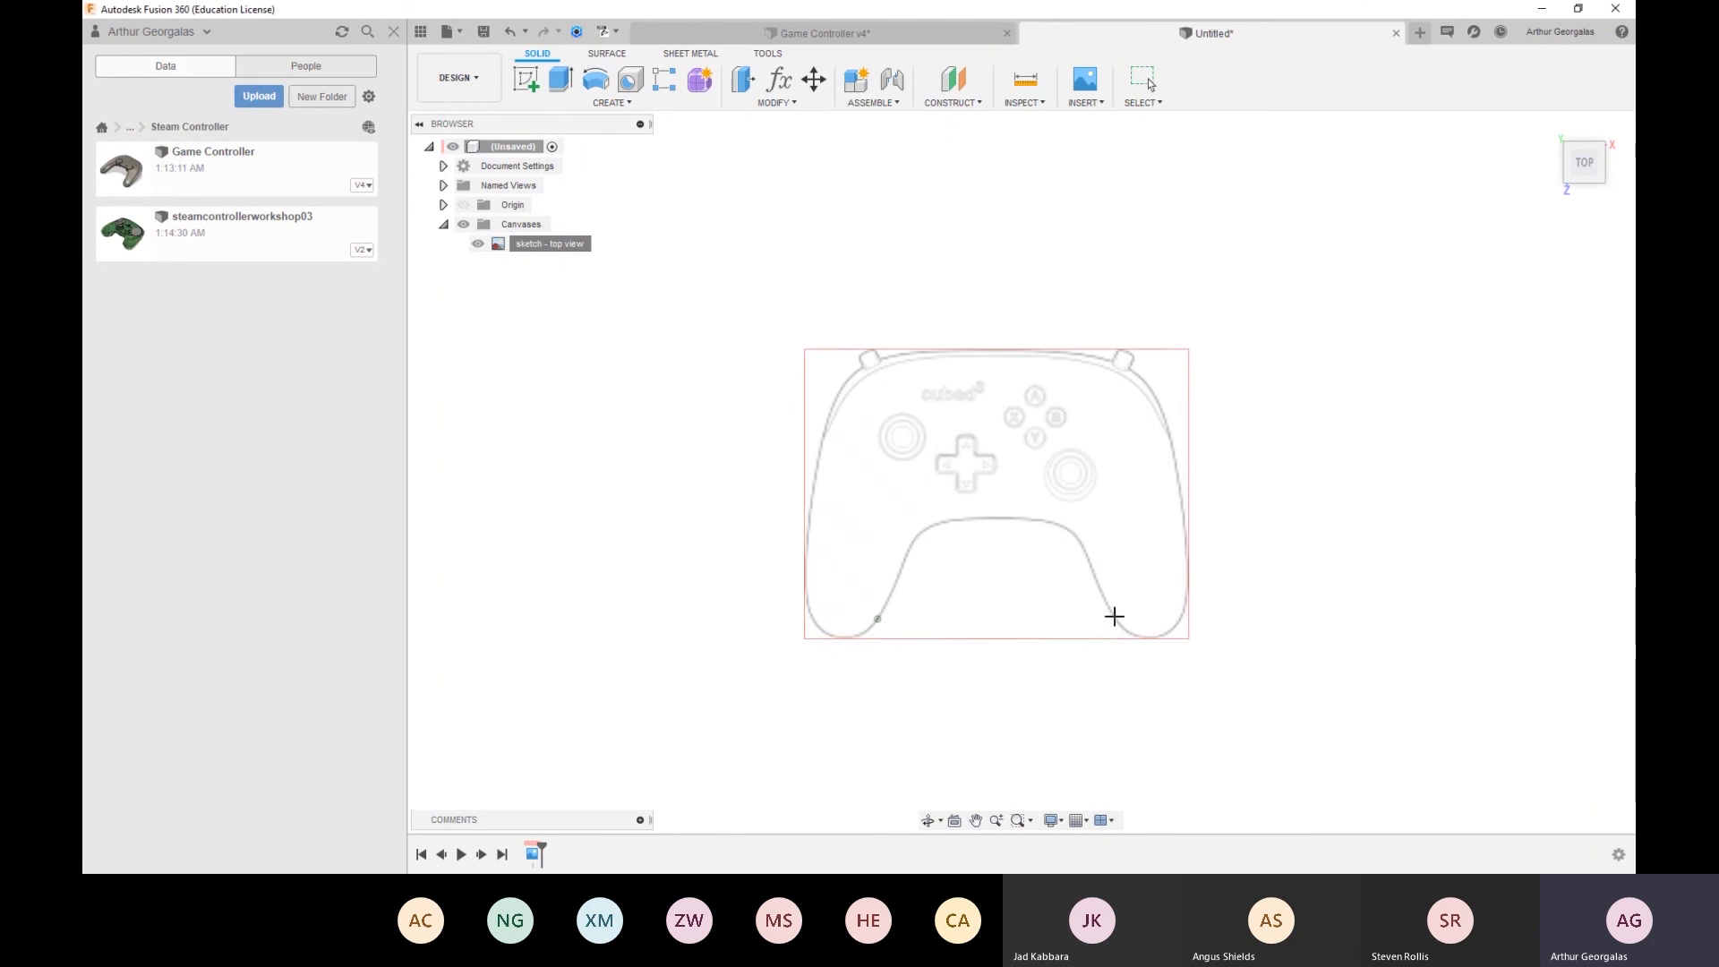
pyautogui.click(1114, 617)
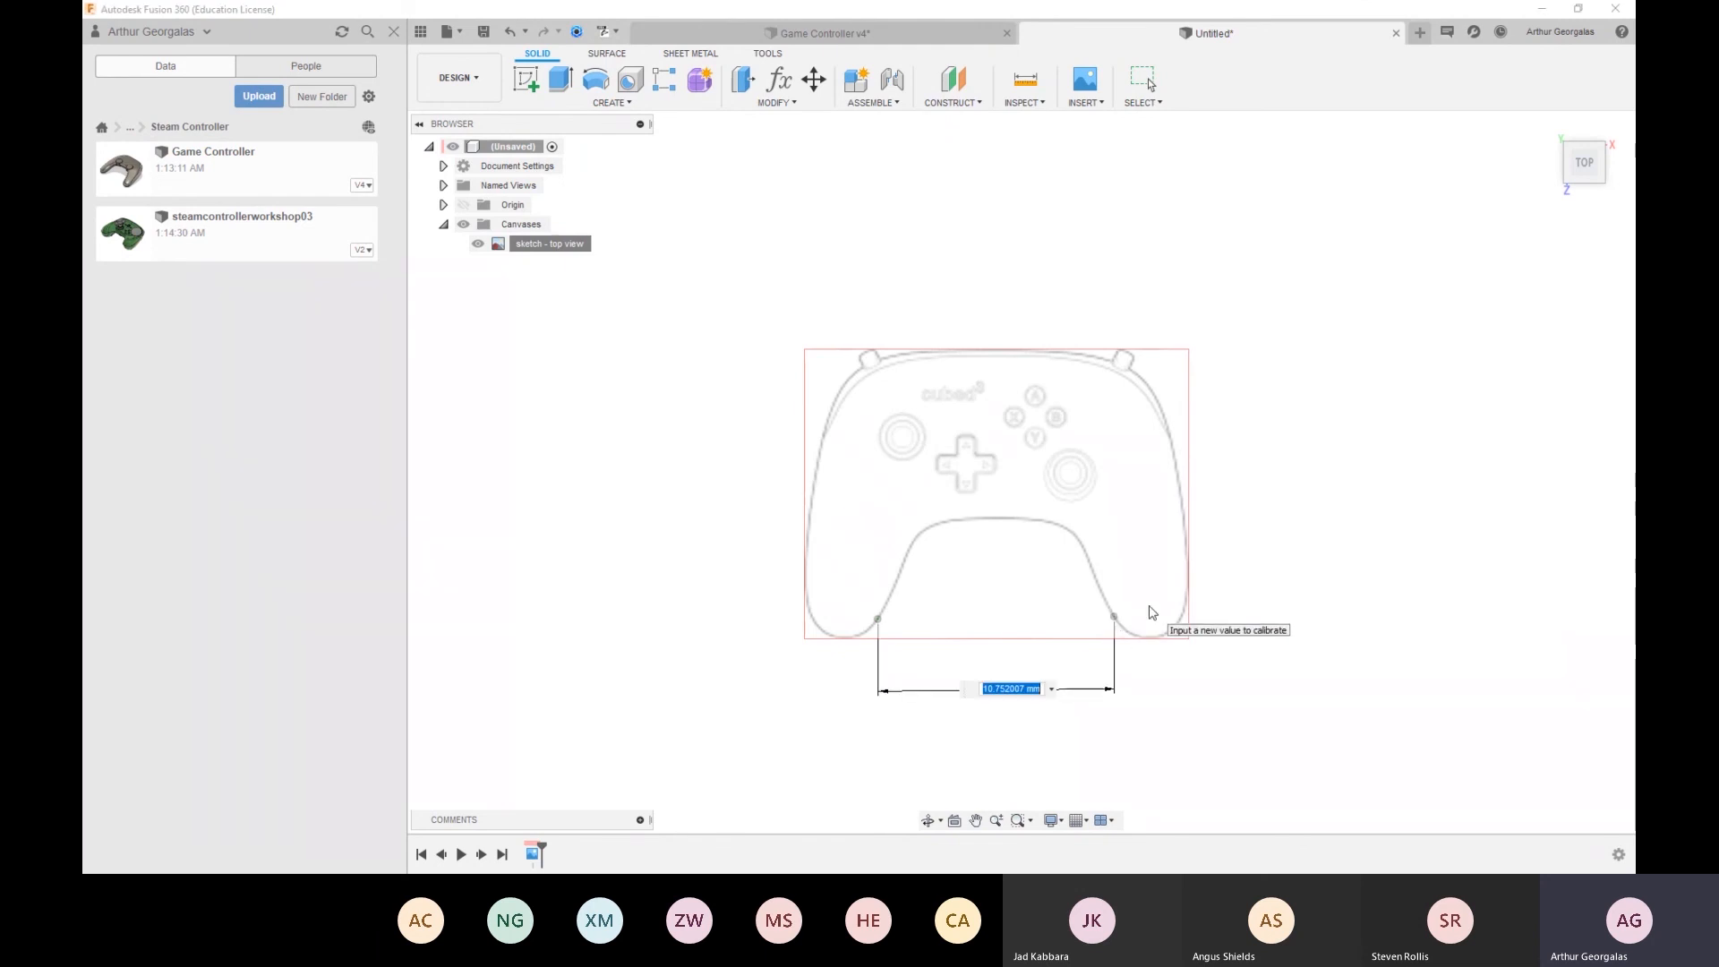
pyautogui.write('120')
pyautogui.press('Return')
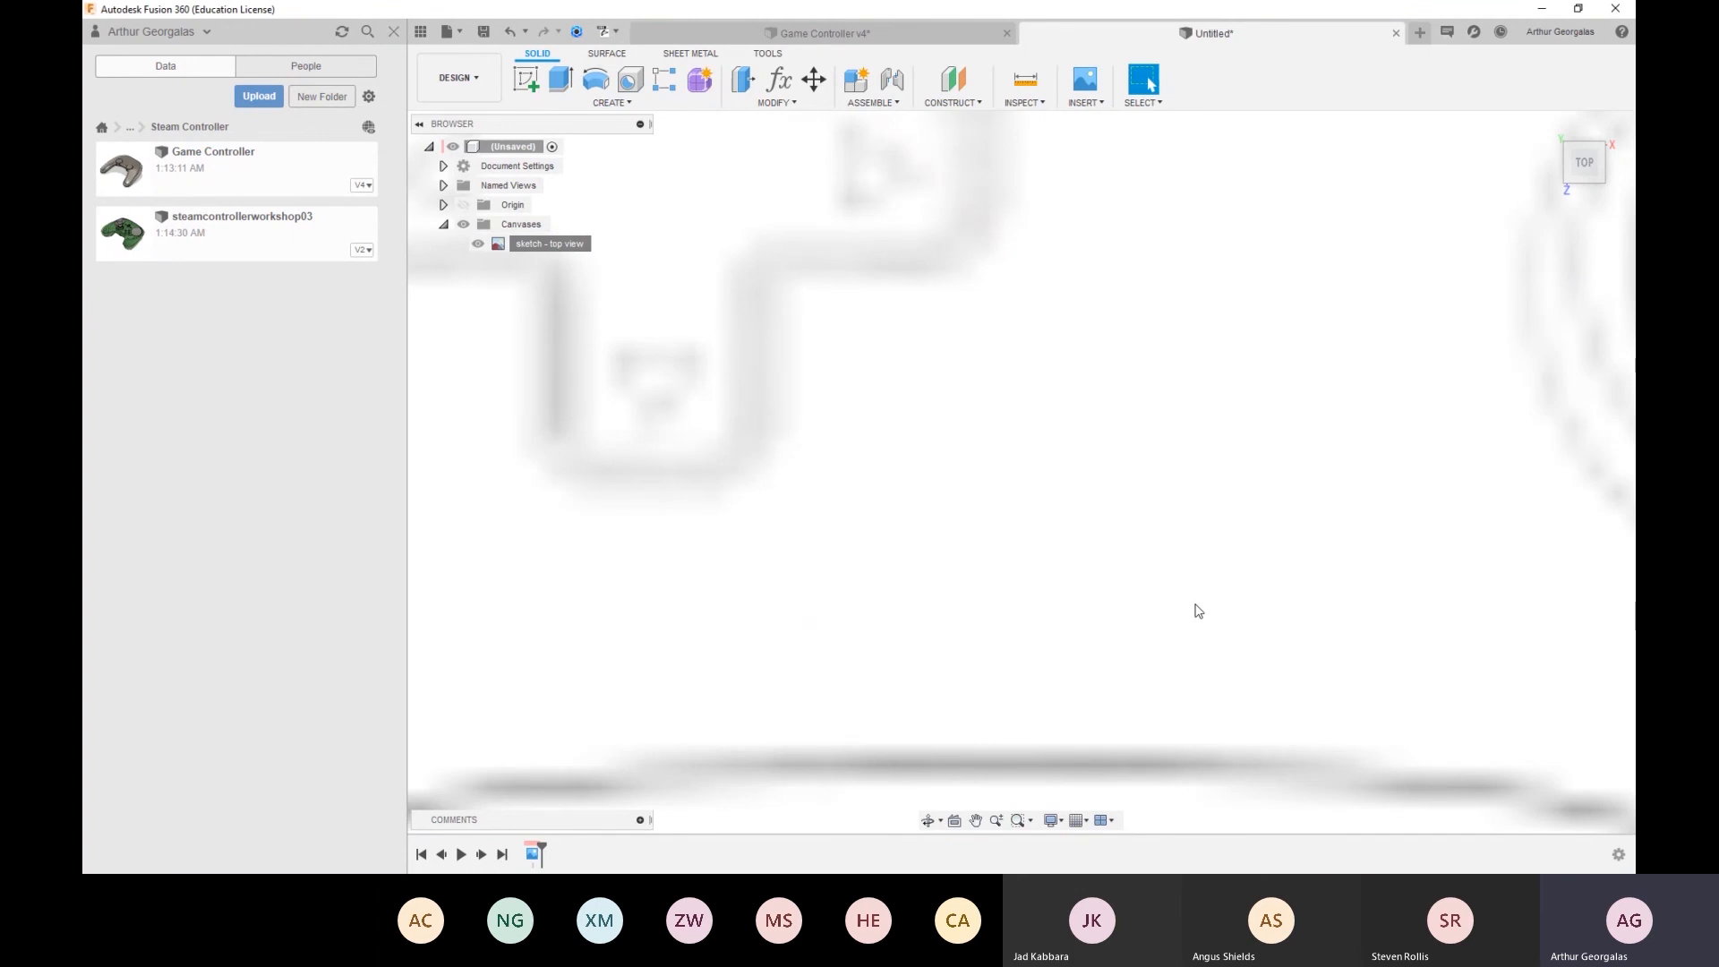
pyautogui.scroll(-5, 1100, 572)
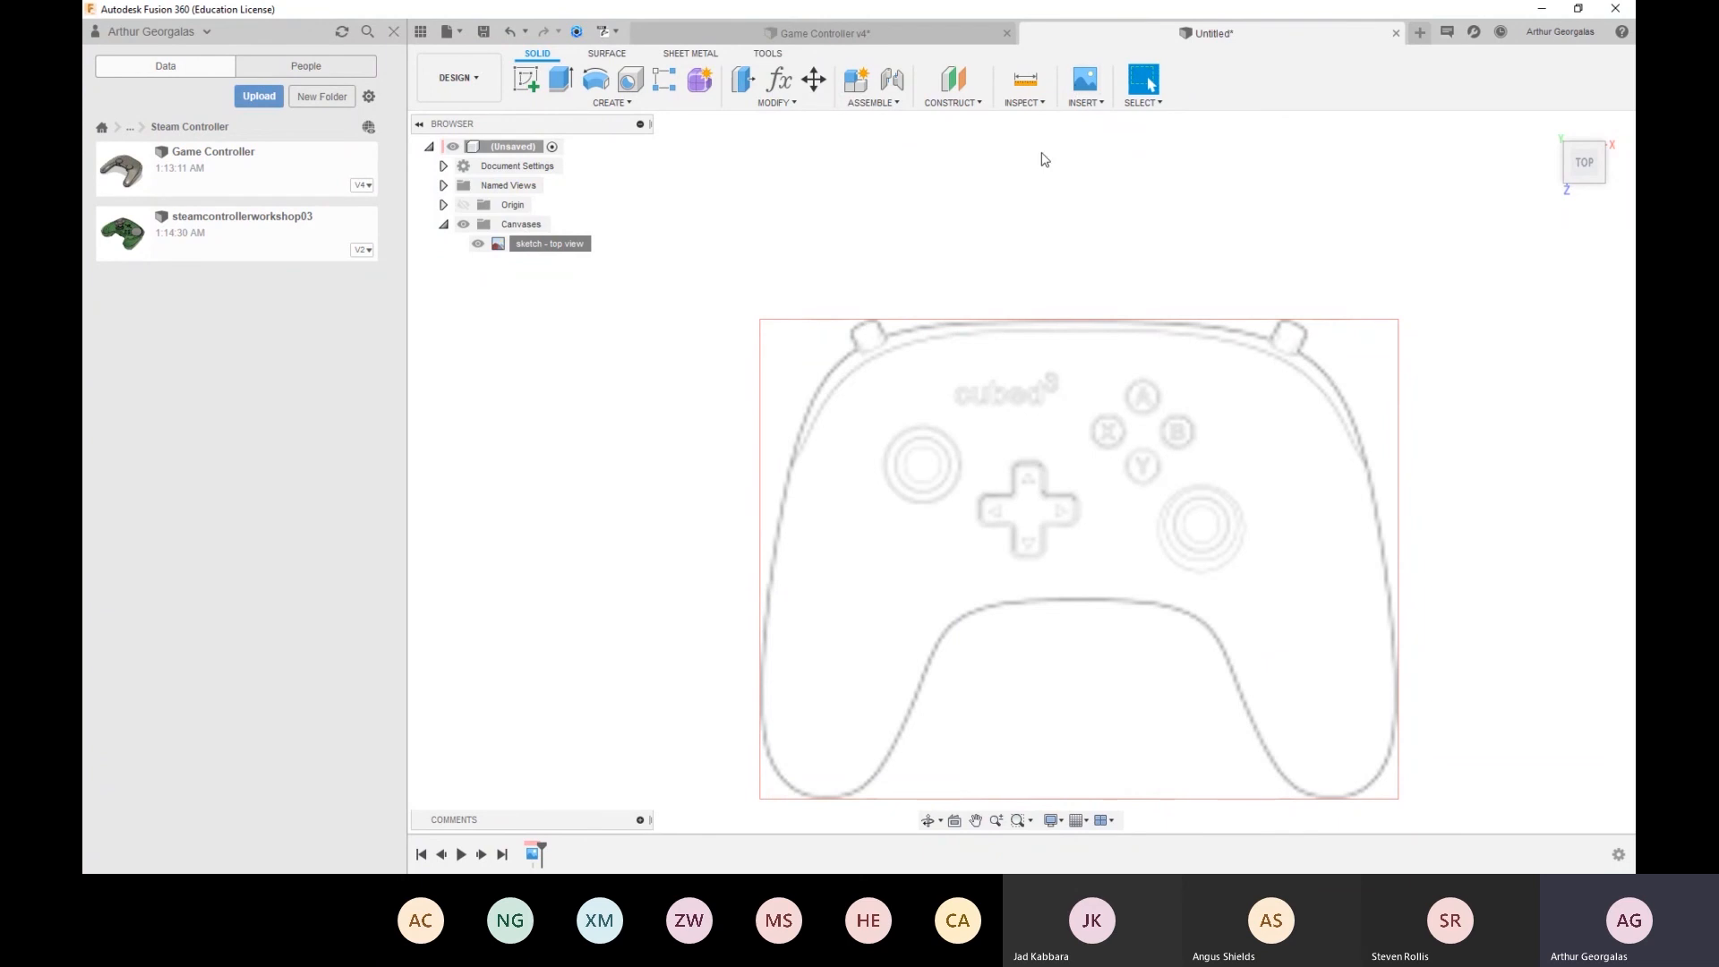
# Insert the image "sketch - side view.png" from the computer as a canvas on the YZ plane
pyautogui.click(1089, 103)
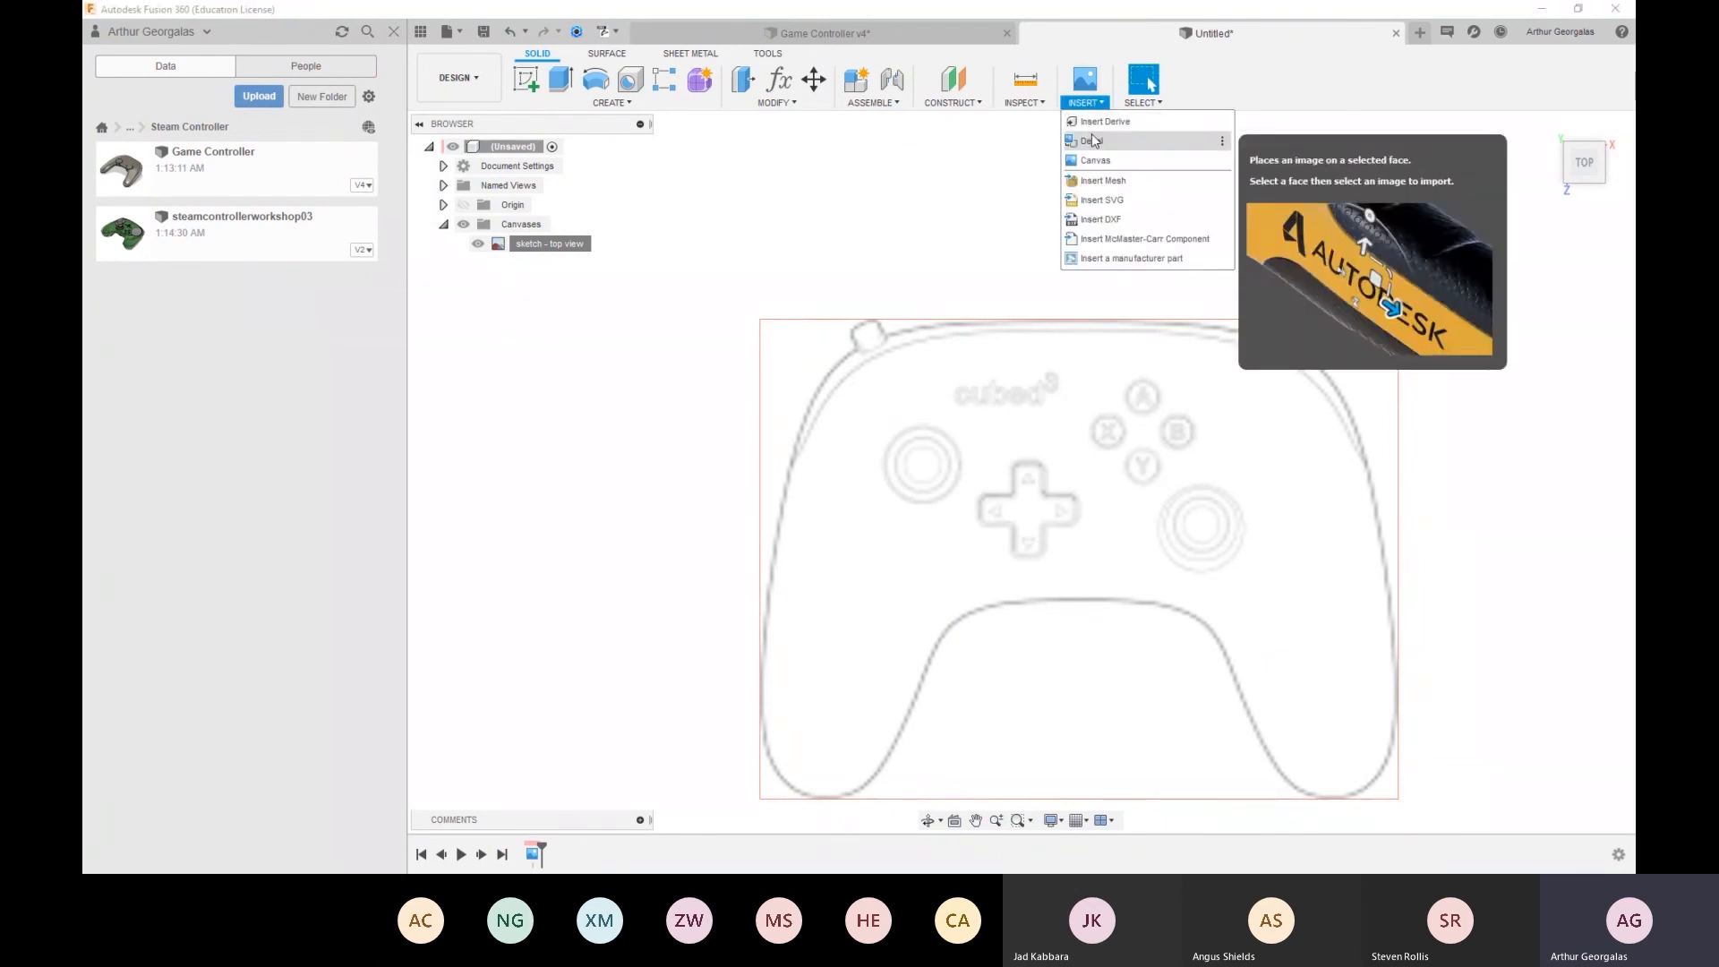
pyautogui.click(1079, 97)
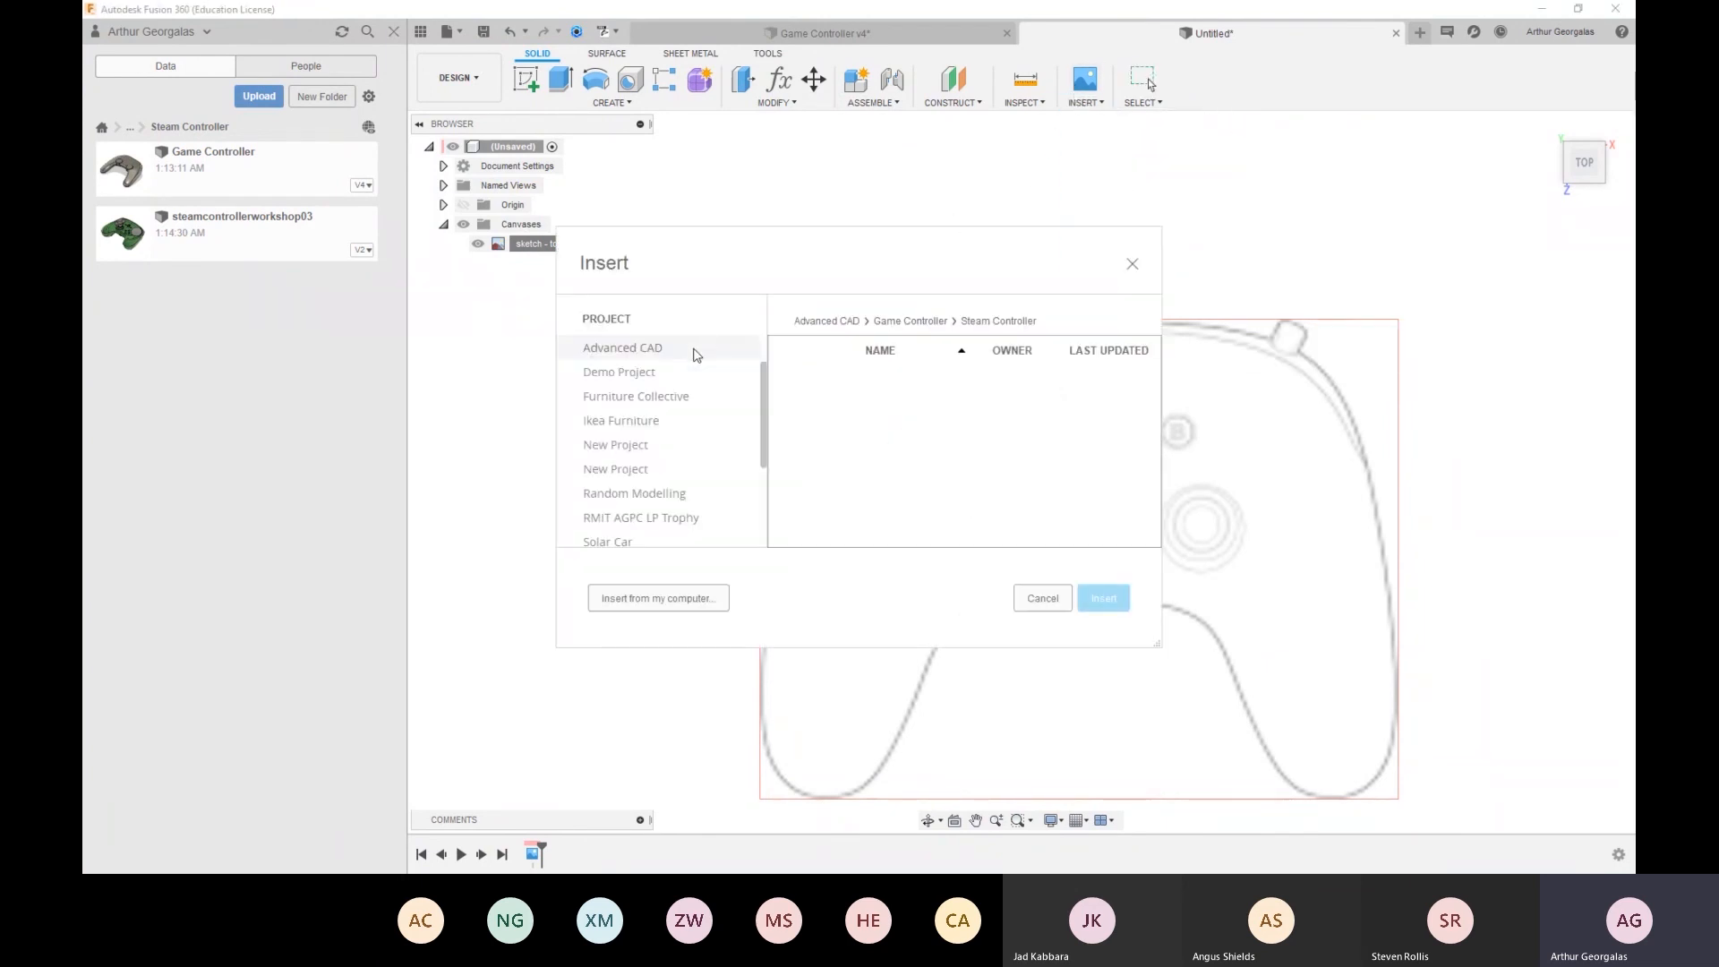
pyautogui.click(674, 595)
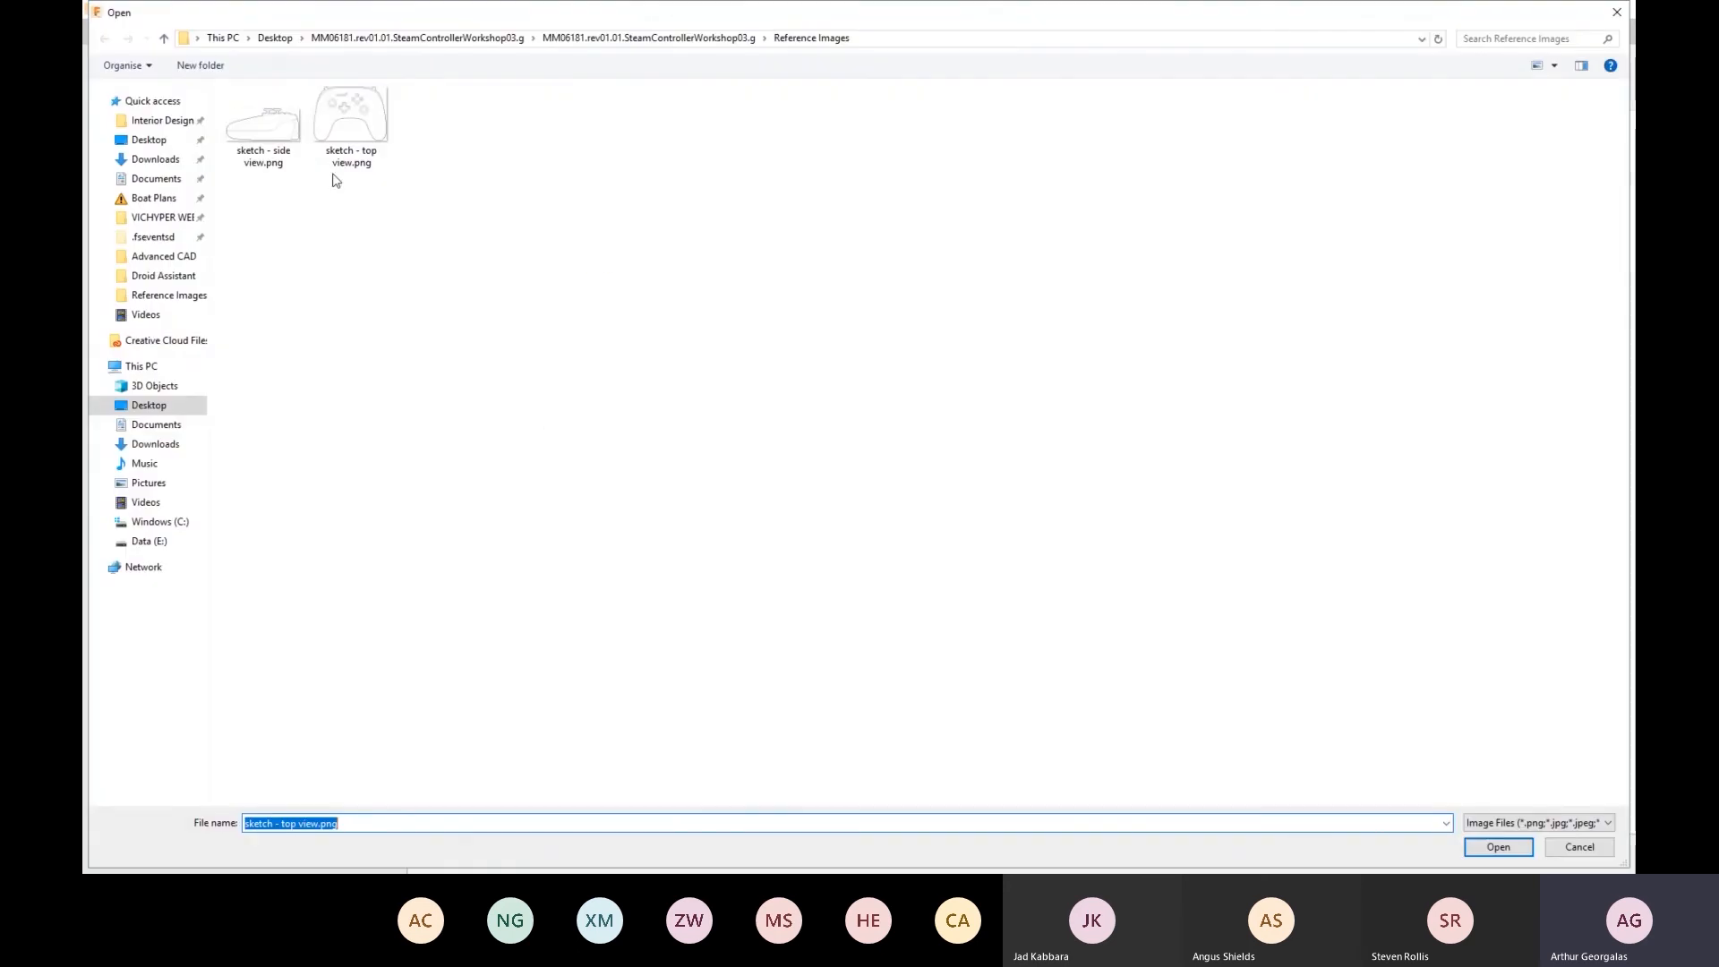
pyautogui.doubleClick(296, 146)
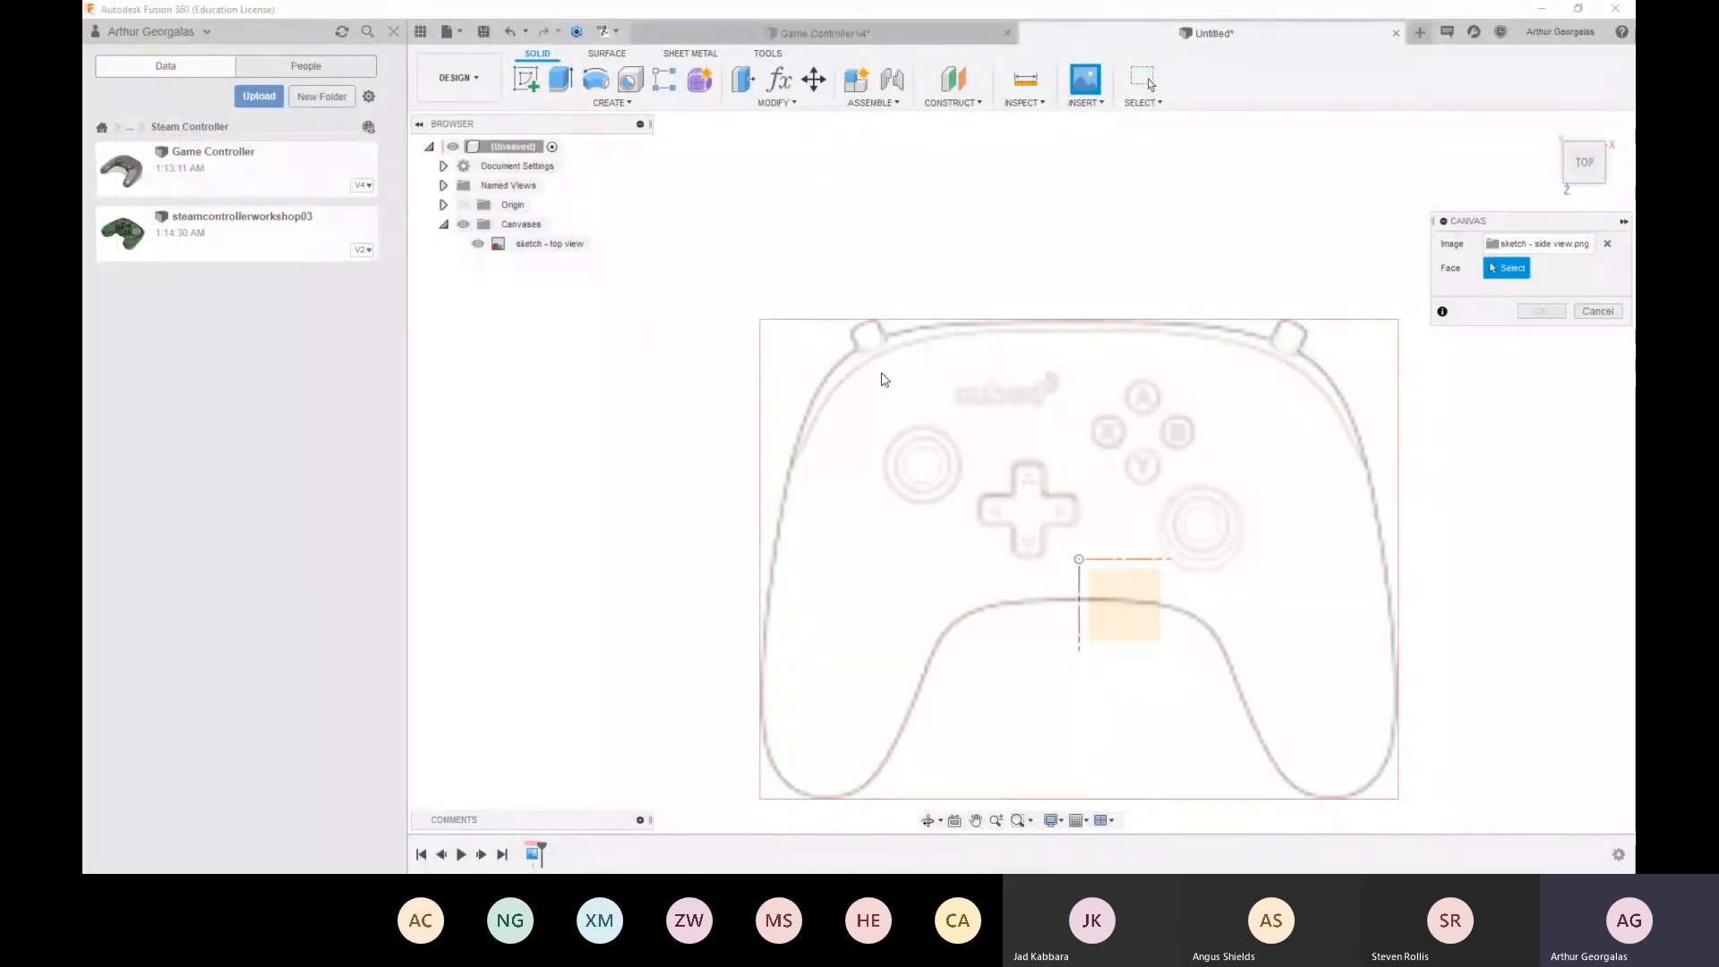
pyautogui.keyDown('shift'); pyautogui.moveTo(991, 403); pyautogui.dragTo(864, 292, button='middle'); pyautogui.keyUp('shift')
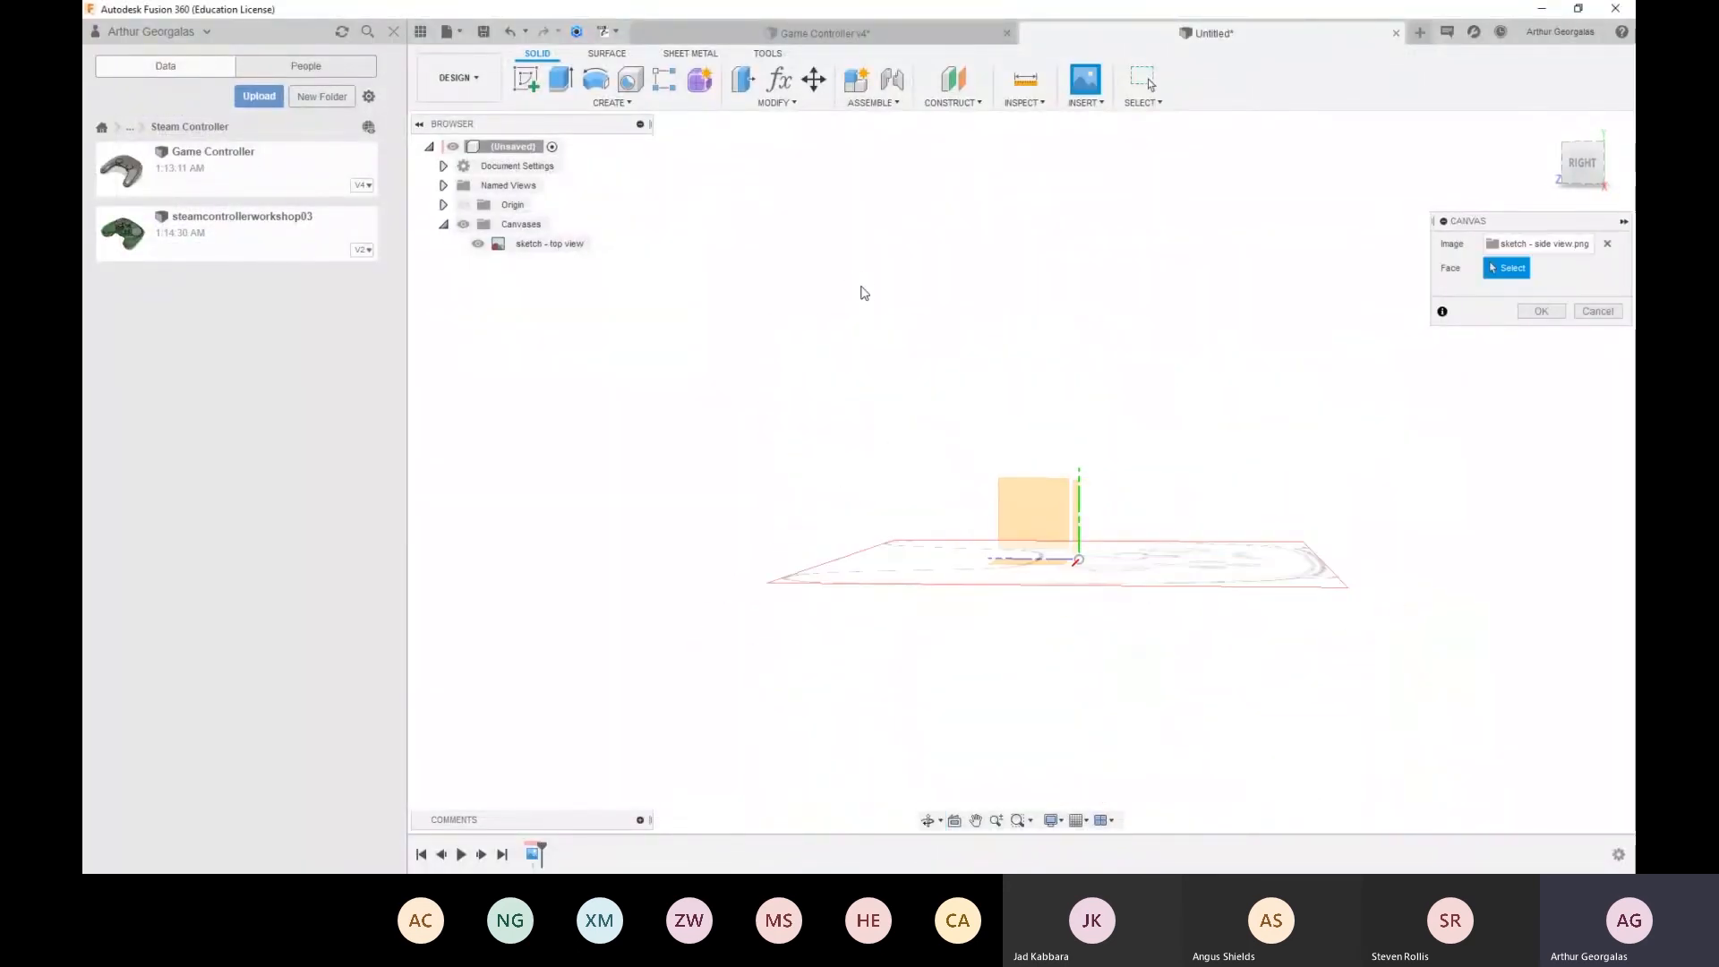
pyautogui.click(1031, 518)
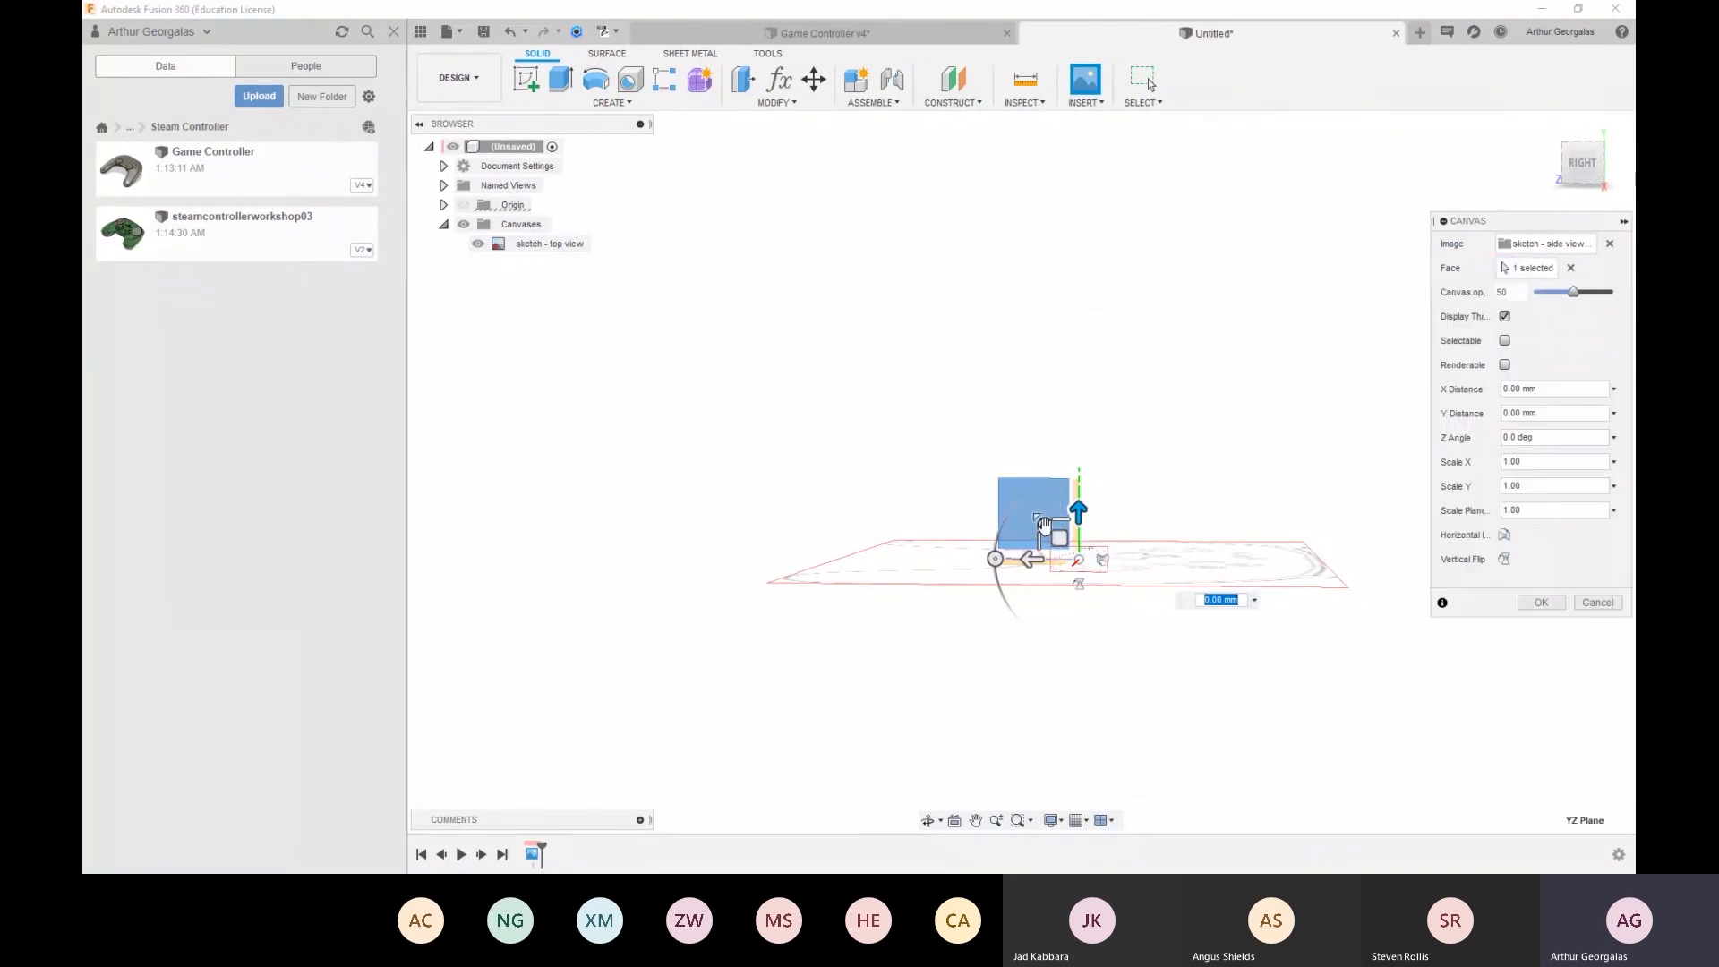
# Scale the side view canvas uniformly by about 8.354 to match the length of the top view canvas
pyautogui.moveTo(1041, 522); pyautogui.dragTo(1004, 538)
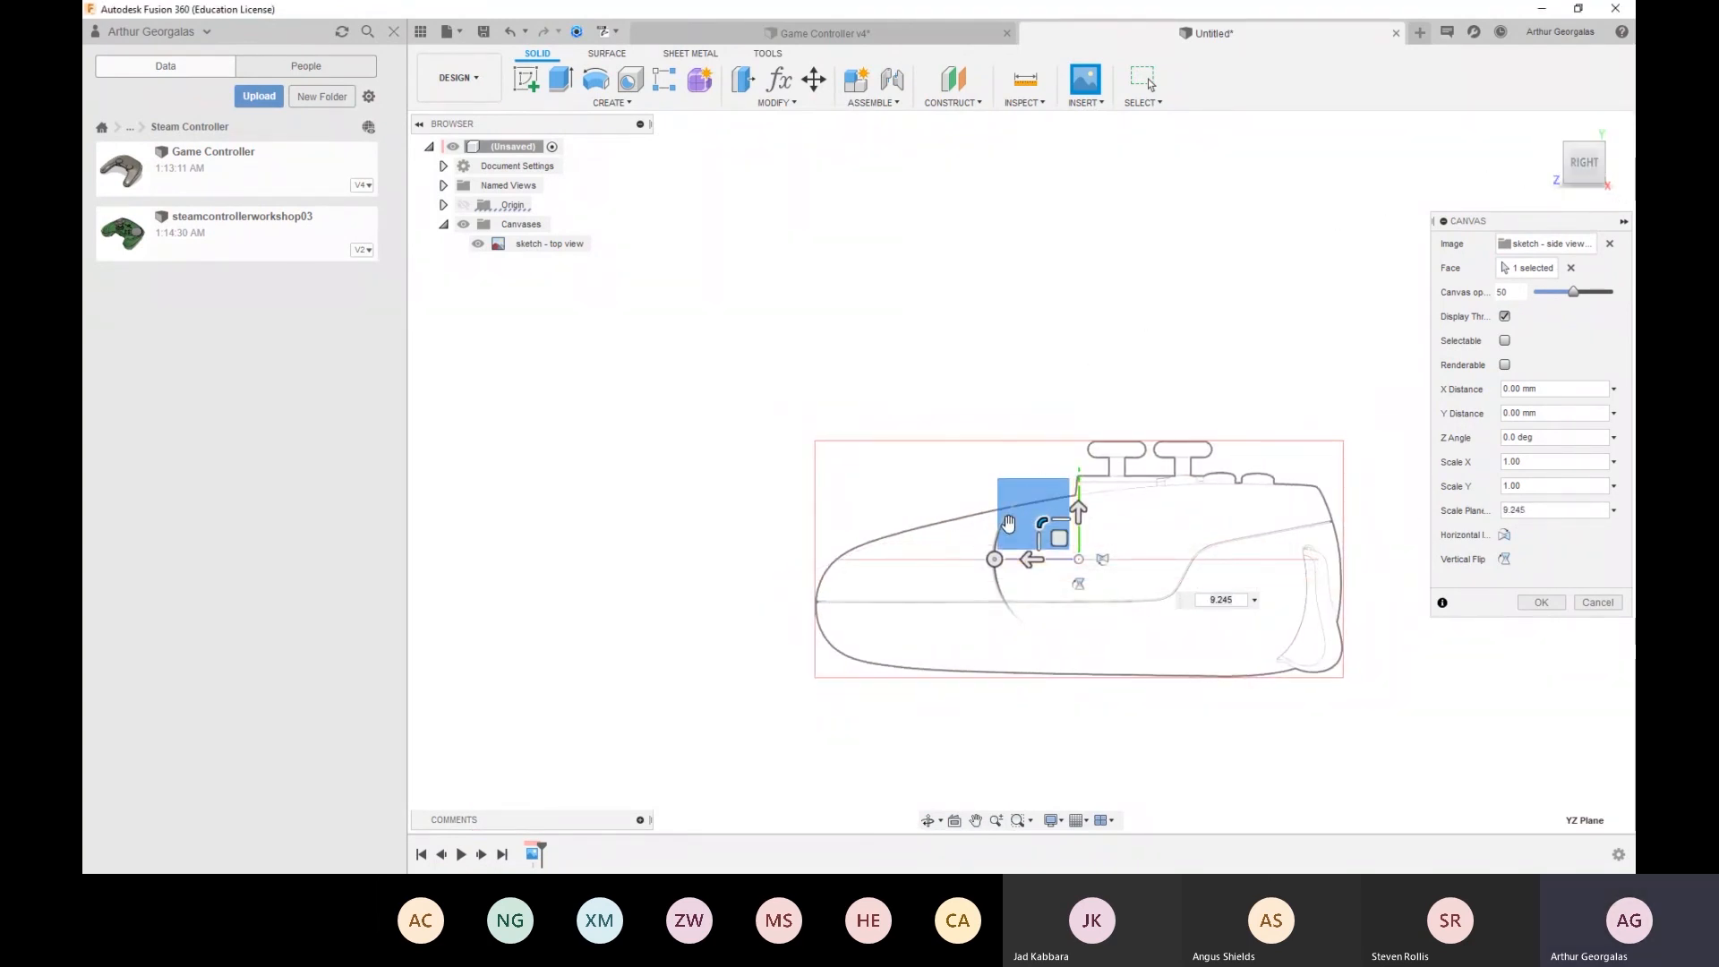
pyautogui.moveTo(1041, 522); pyautogui.dragTo(1037, 523)
pyautogui.keyDown('shift'); pyautogui.moveTo(903, 584); pyautogui.dragTo(920, 595, button='middle'); pyautogui.keyUp('shift')
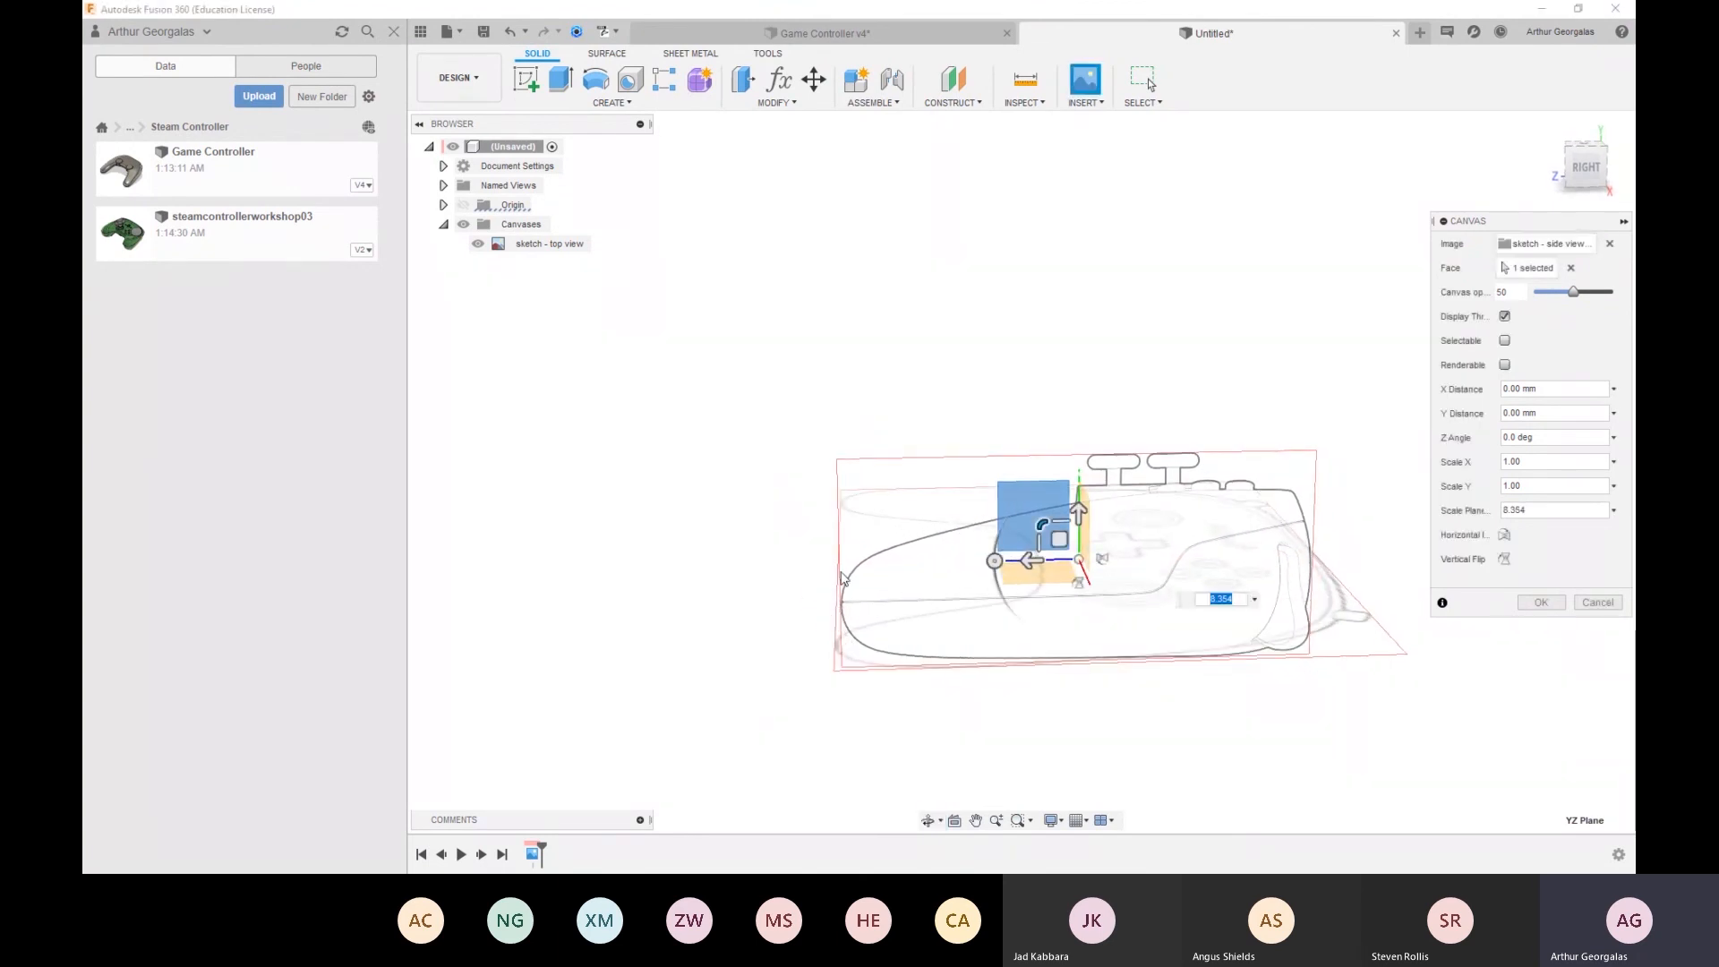
pyautogui.click(1562, 605)
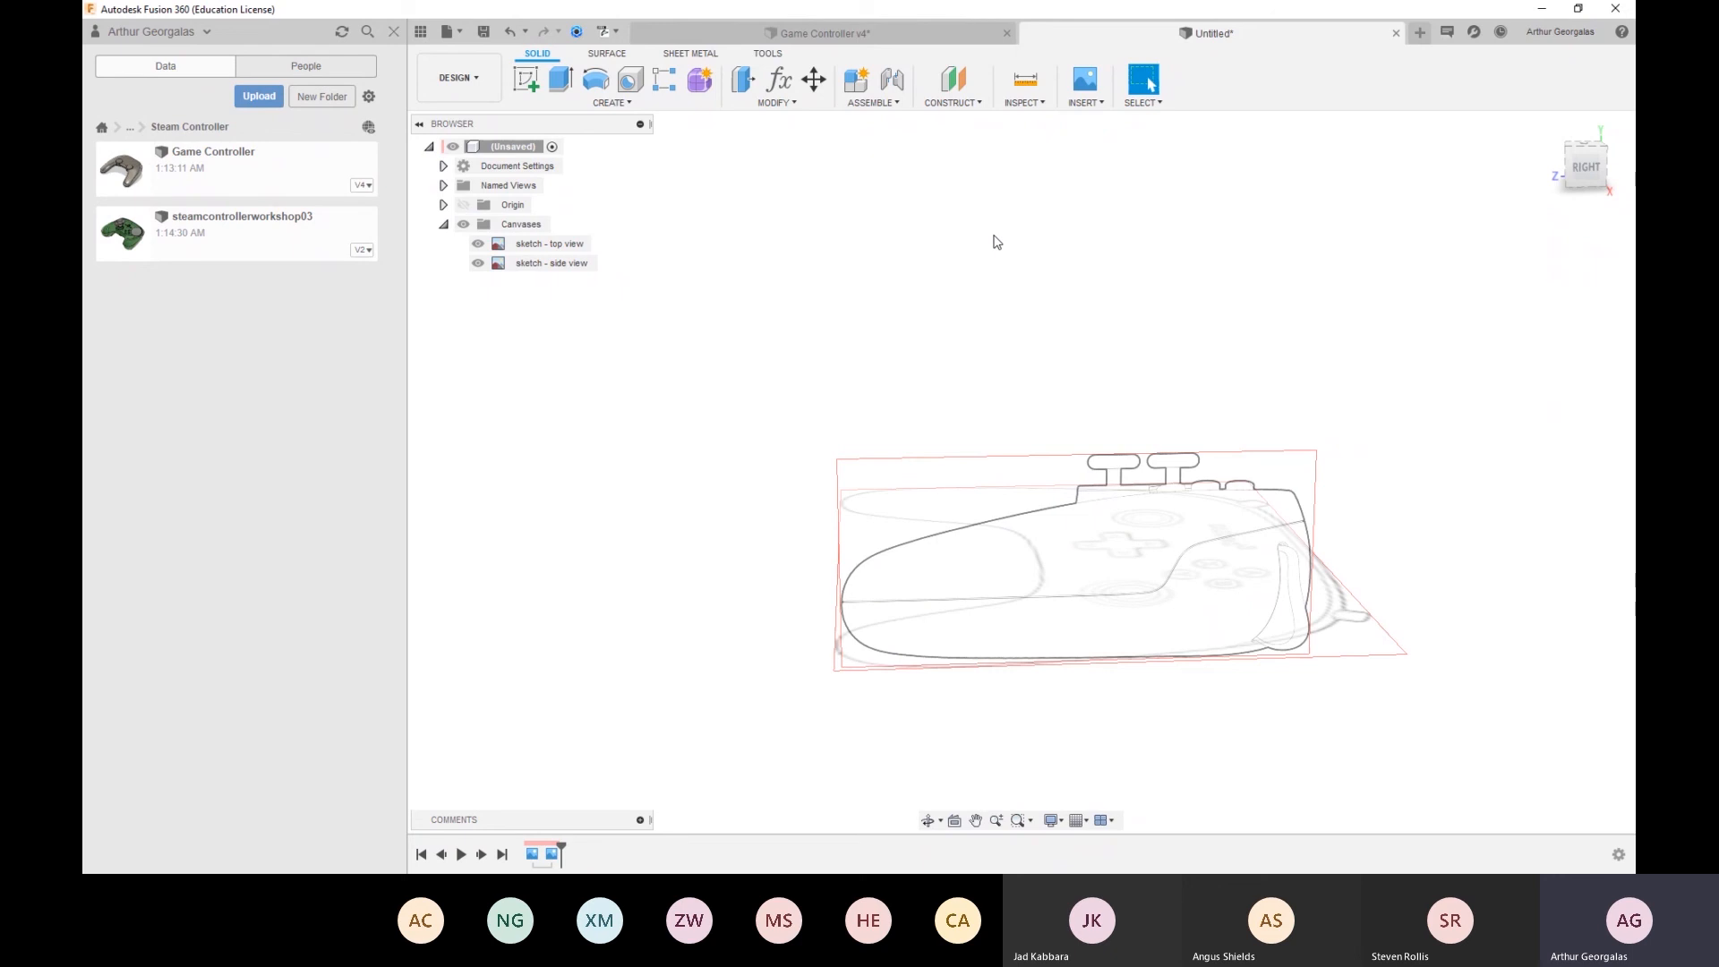
# Start a new T-spline form and face the design from the top
pyautogui.moveTo(1012, 269)
pyautogui.keyDown('shift'); pyautogui.mouseDown(button='middle')
pyautogui.moveTo(1113, 326)
pyautogui.moveTo(1251, 326)
pyautogui.moveTo(1255, 295)
pyautogui.moveTo(1098, 288)
pyautogui.moveTo(1126, 465)
pyautogui.mouseUp(button='middle'); pyautogui.keyUp('shift')
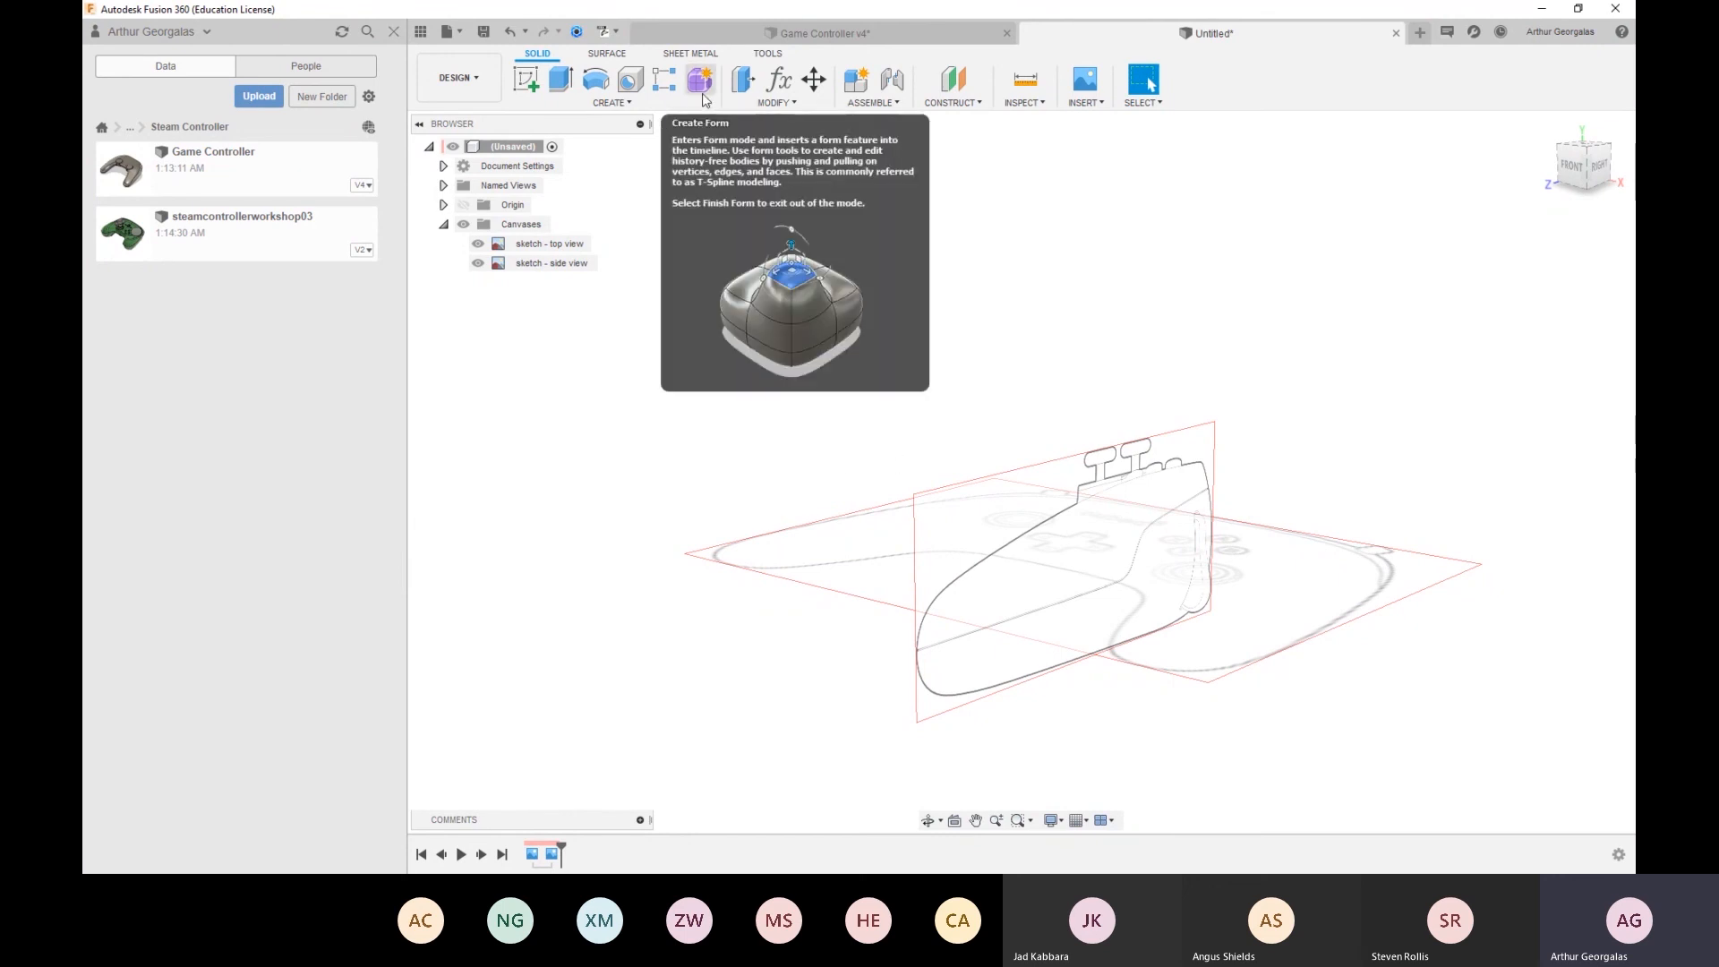
pyautogui.click(704, 97)
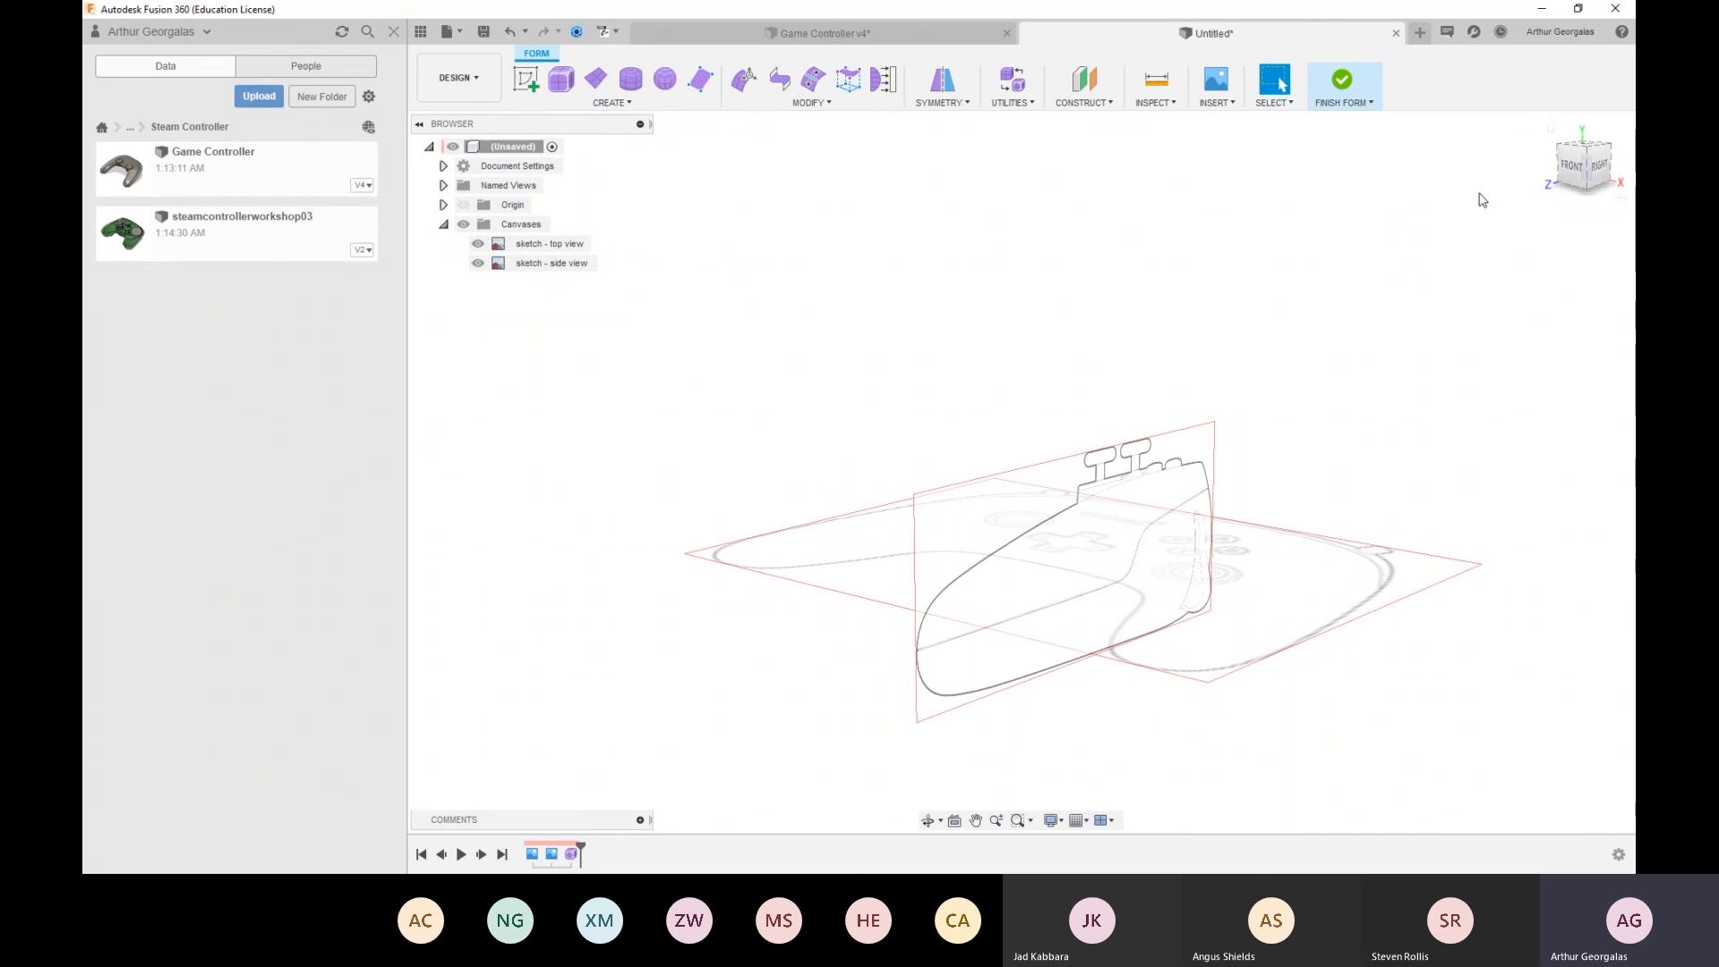
pyautogui.click(1567, 159)
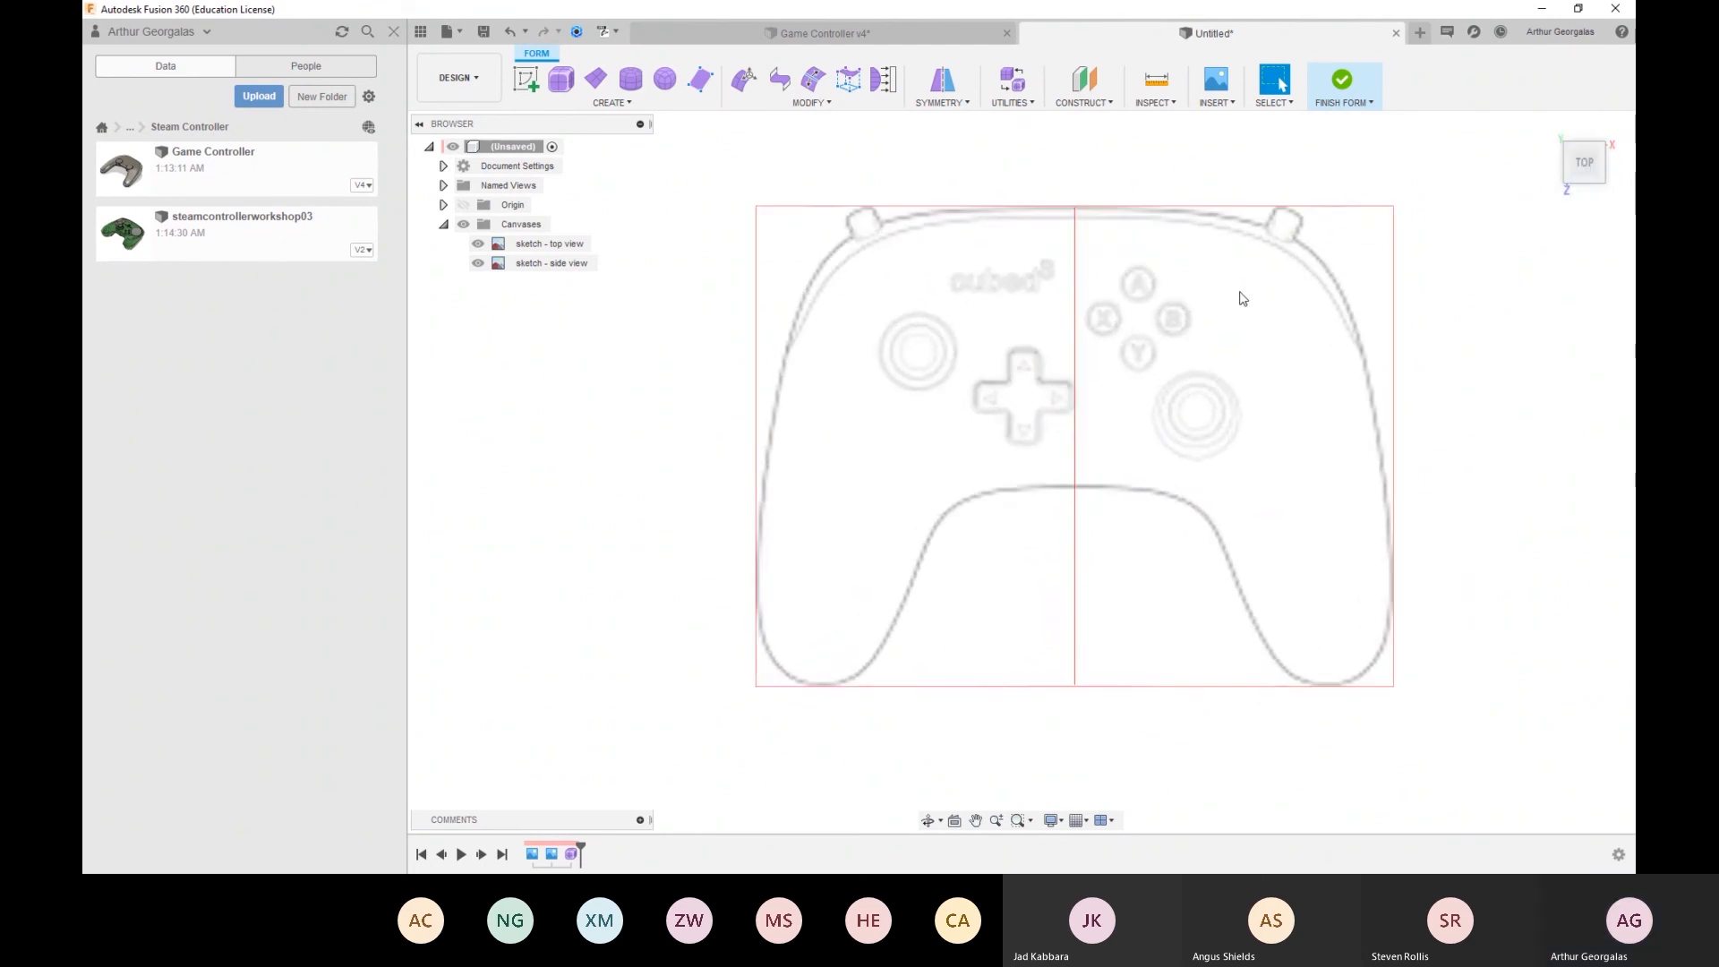
# Create a T-spline plane centred on the origin, about 97.5 by 136.4 mm, with two length and two width faces
pyautogui.click(605, 91)
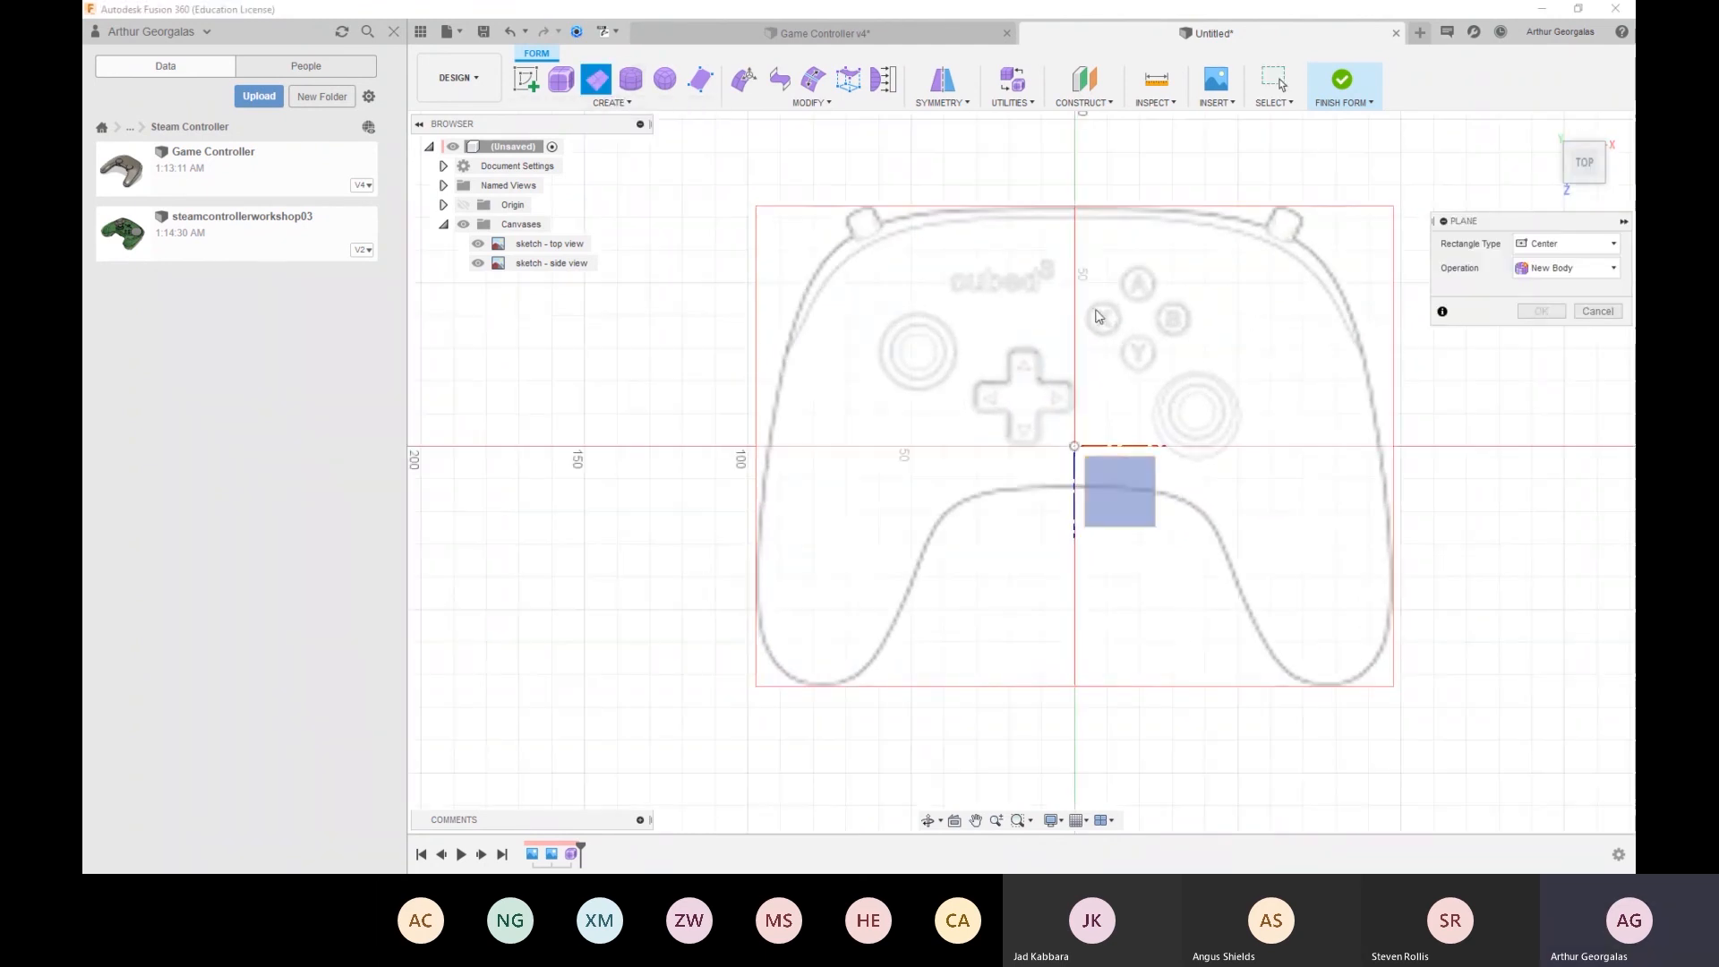
pyautogui.click(1077, 452)
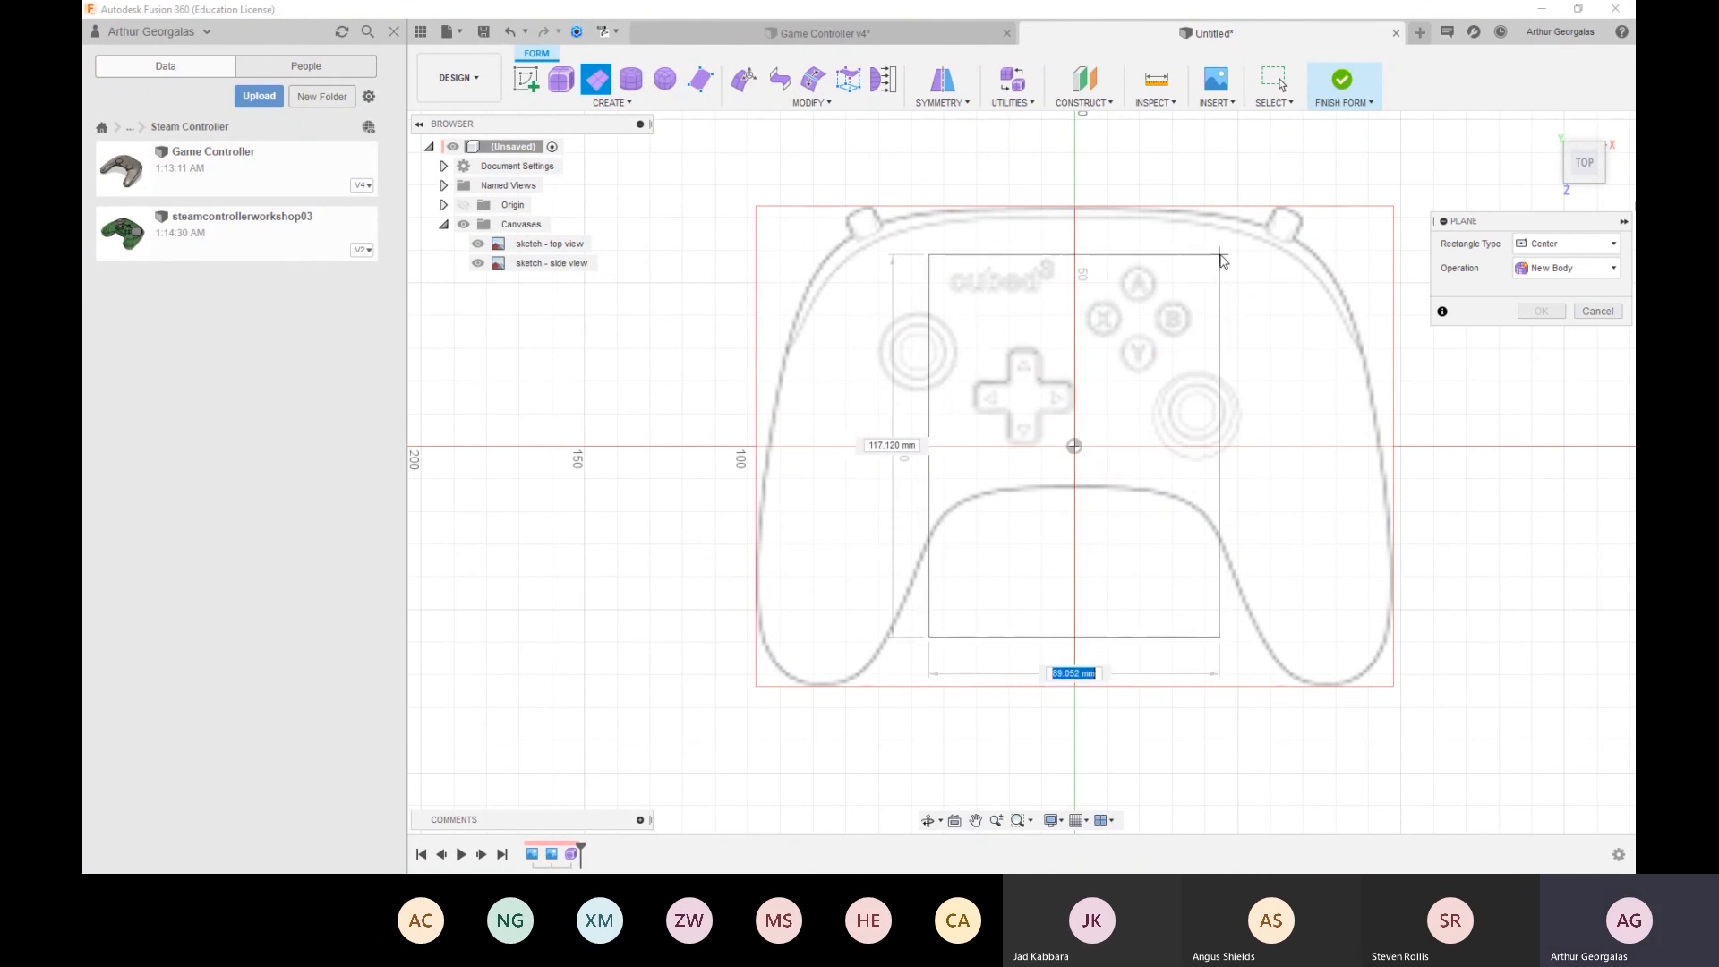
pyautogui.click(1234, 227)
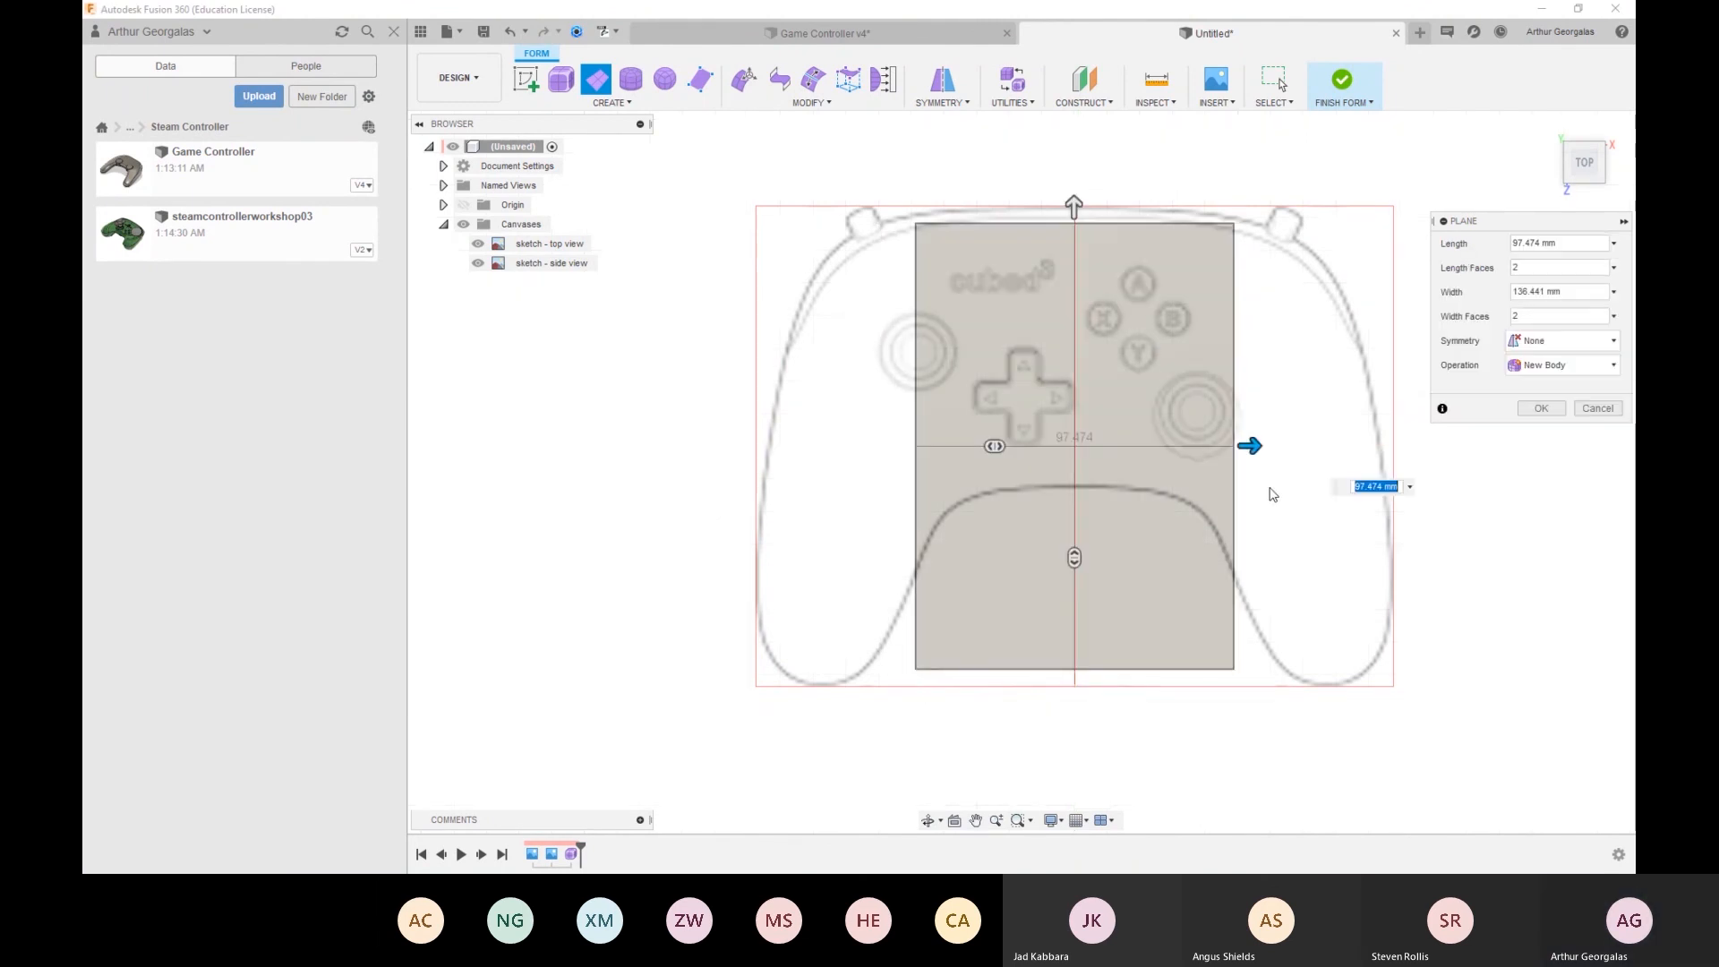
pyautogui.click(1534, 410)
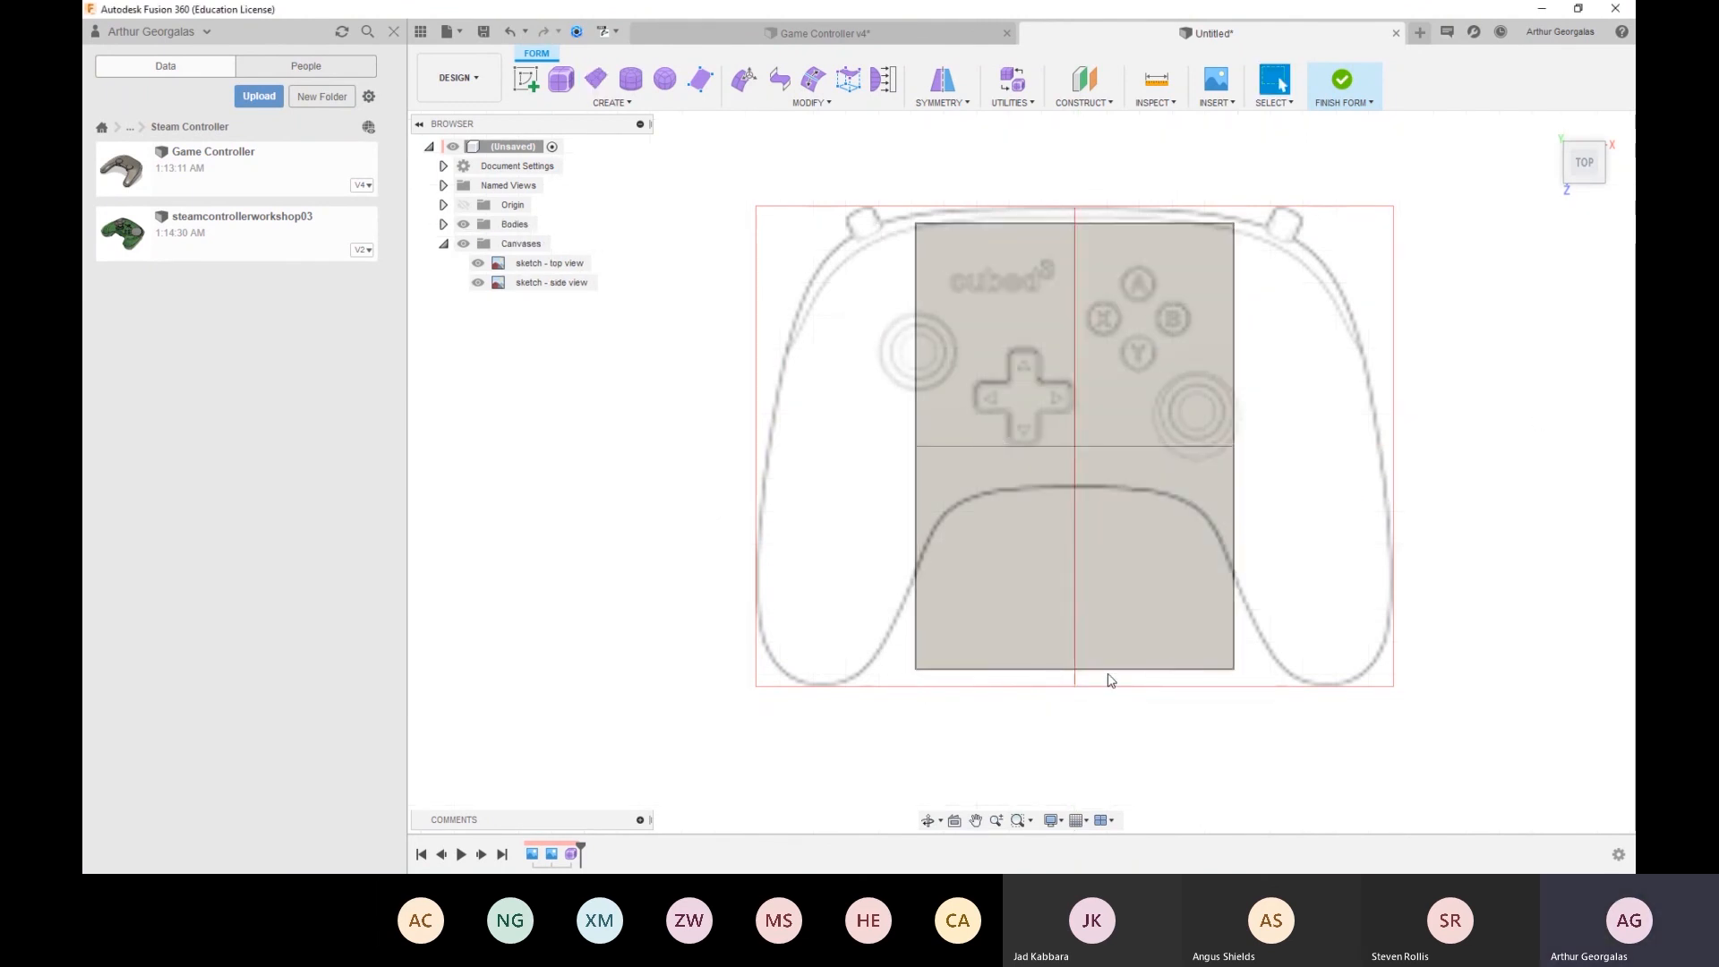
# Move the plane's two front edges back to the front contour between the controller's grips
pyautogui.click(1121, 651)
pyautogui.rightClick(1121, 651)
pyautogui.click(1179, 631)
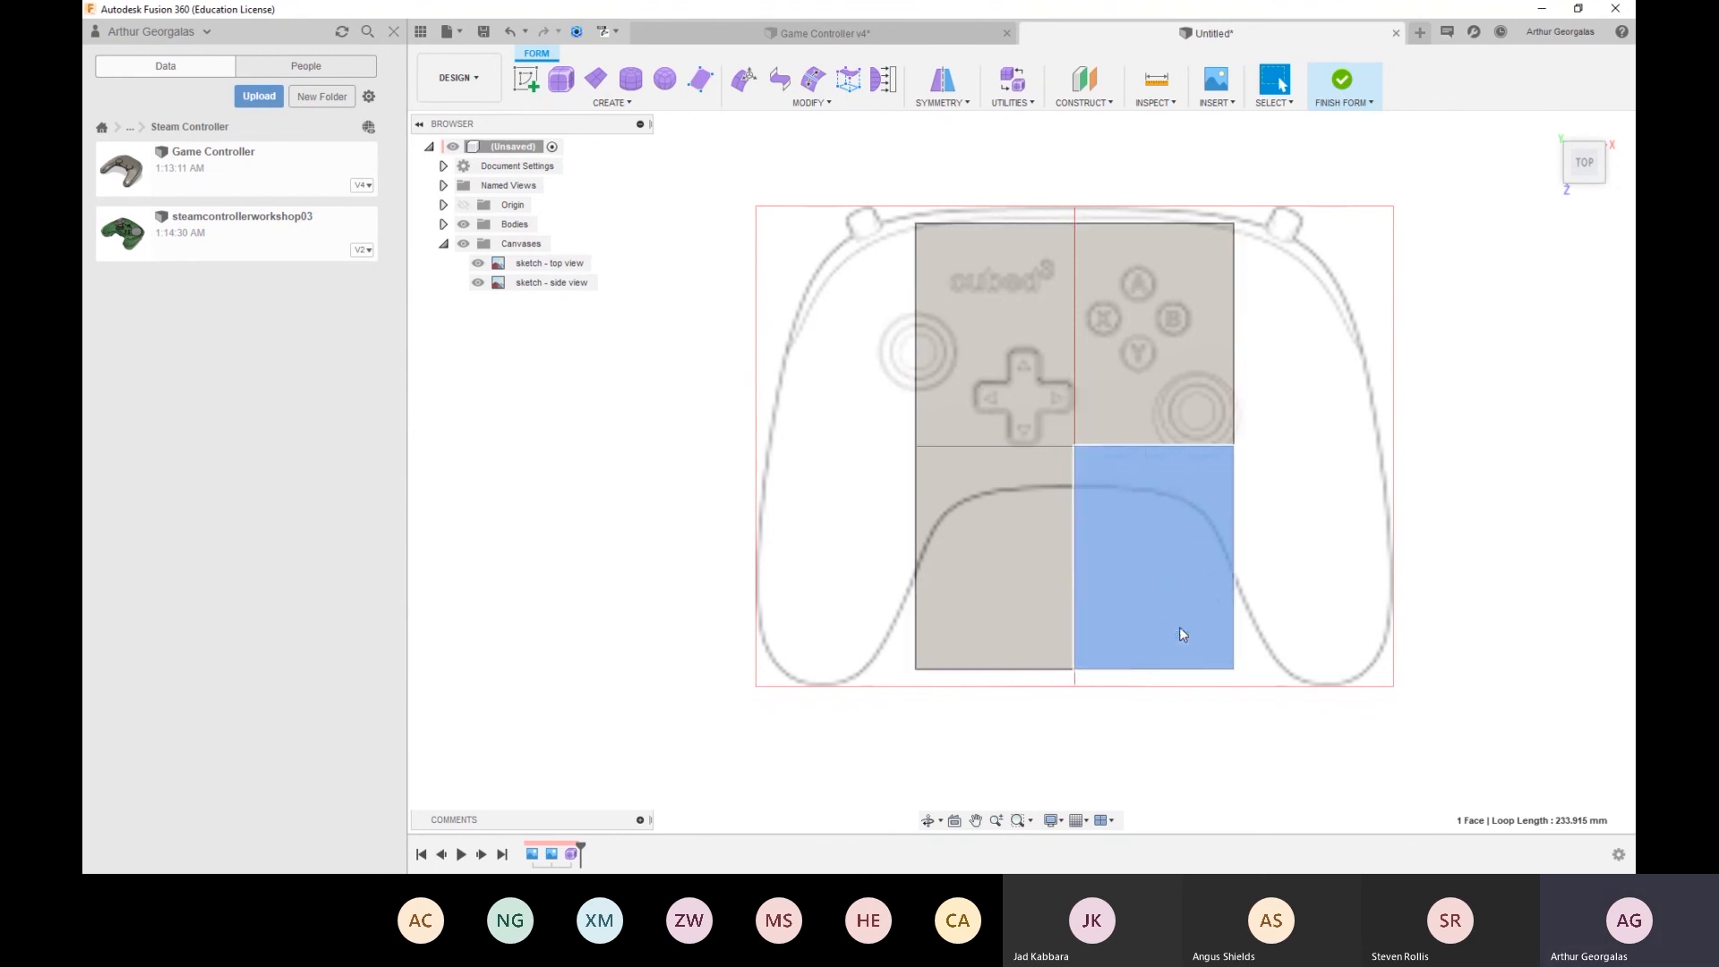
pyautogui.doubleClick(1142, 669)
pyautogui.moveTo(1074, 715); pyautogui.dragTo(1075, 540)
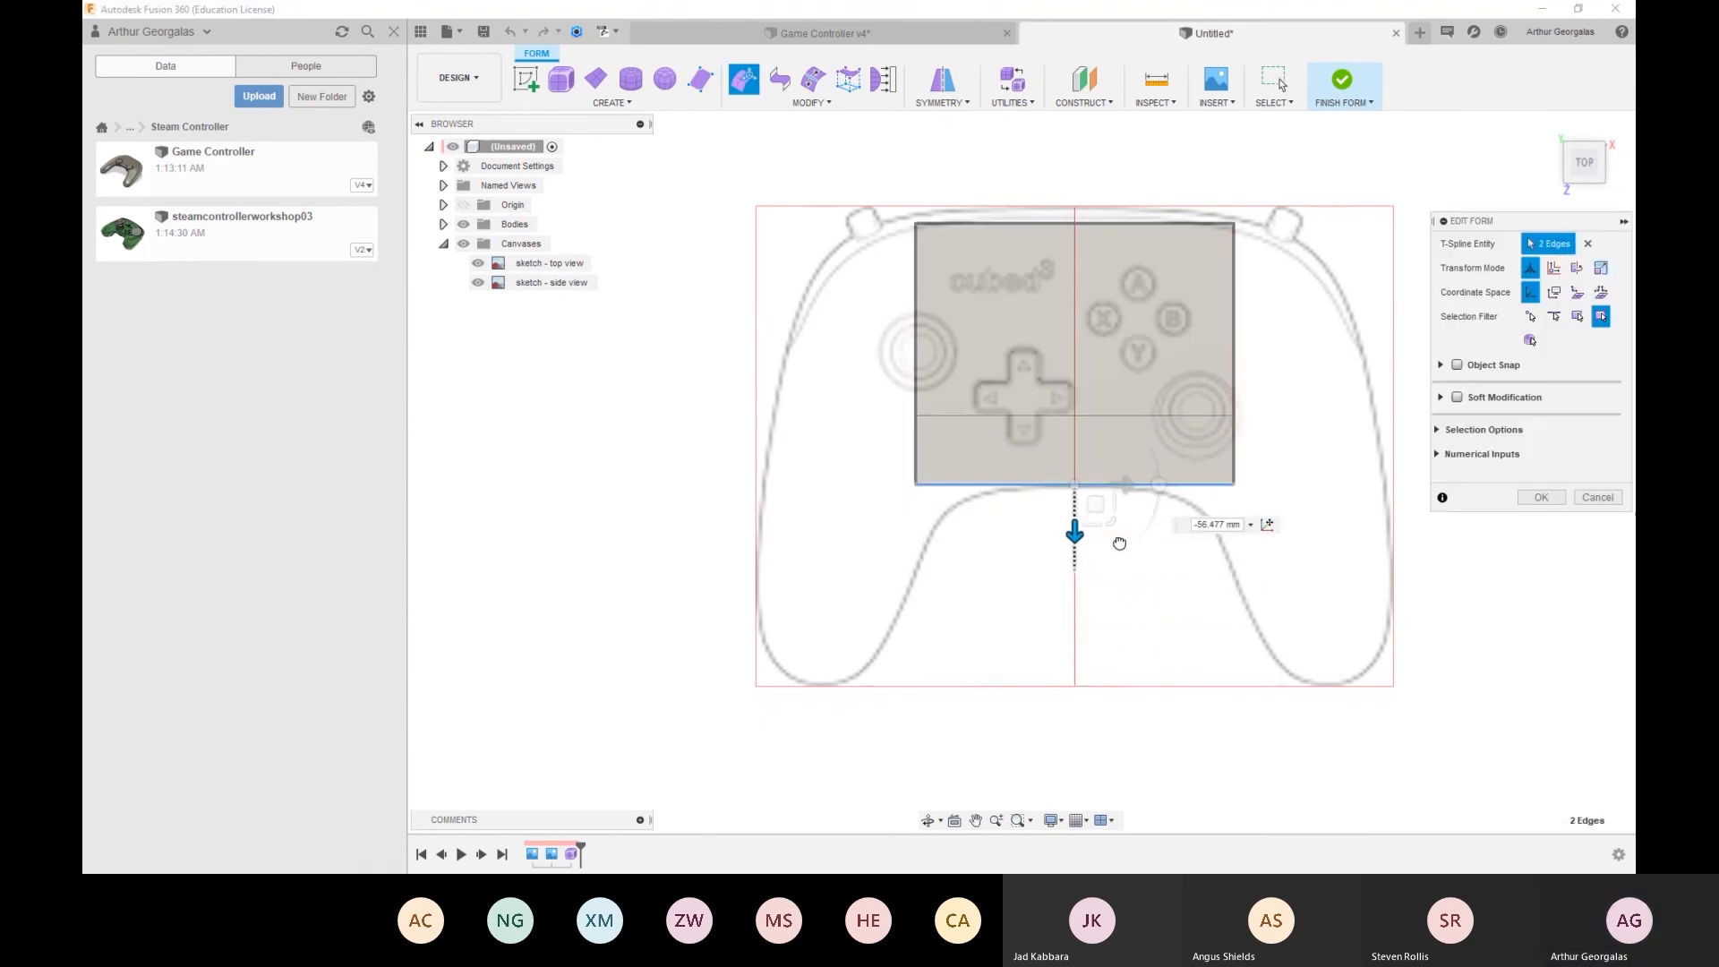
# Shift both halves of the plane's middle cross edge together toward the back, undoing the attempt that moved only one half
pyautogui.click(1132, 417)
pyautogui.moveTo(1154, 462); pyautogui.dragTo(1154, 394)
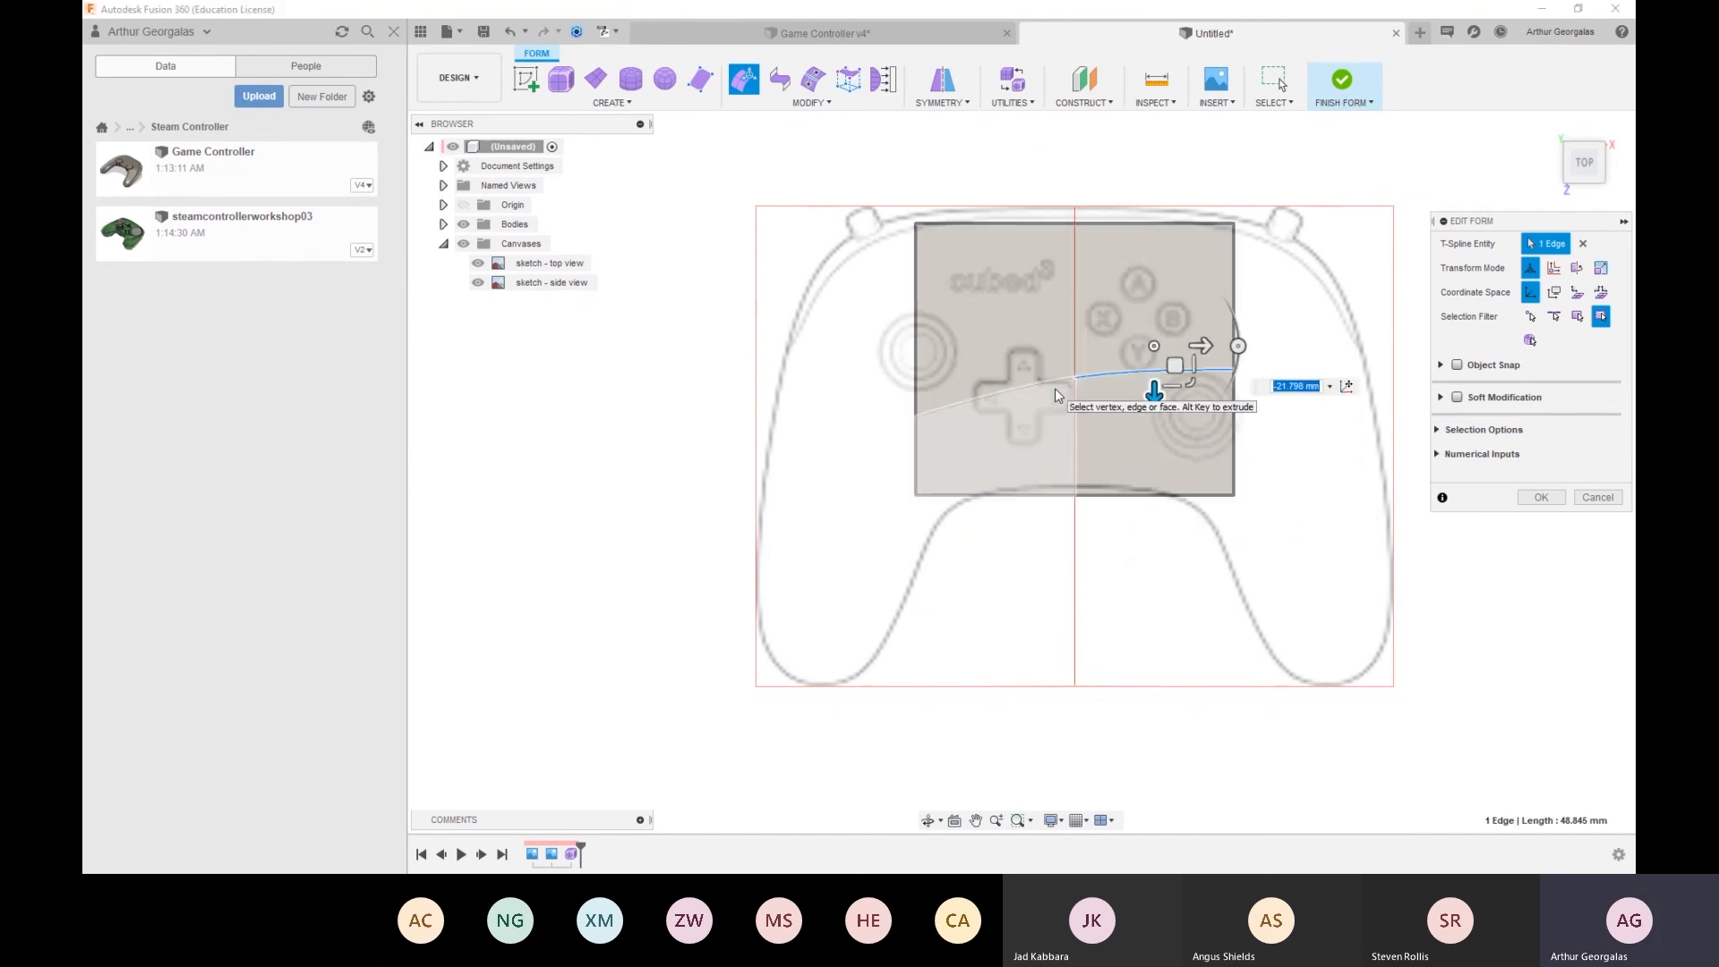
pyautogui.hotkey('ctrl', 'z')
pyautogui.keyDown('shift'); pyautogui.click(1055, 418); pyautogui.keyUp('shift')
pyautogui.moveTo(1075, 461); pyautogui.dragTo(1074, 404)
pyautogui.click(1264, 548)
# Raise the whole T-spline plane to the controller's top surface in the side view canvas
pyautogui.keyDown('shift'); pyautogui.moveTo(1164, 522); pyautogui.dragTo(1038, 421, button='middle'); pyautogui.keyUp('shift')
pyautogui.doubleClick(1145, 454)
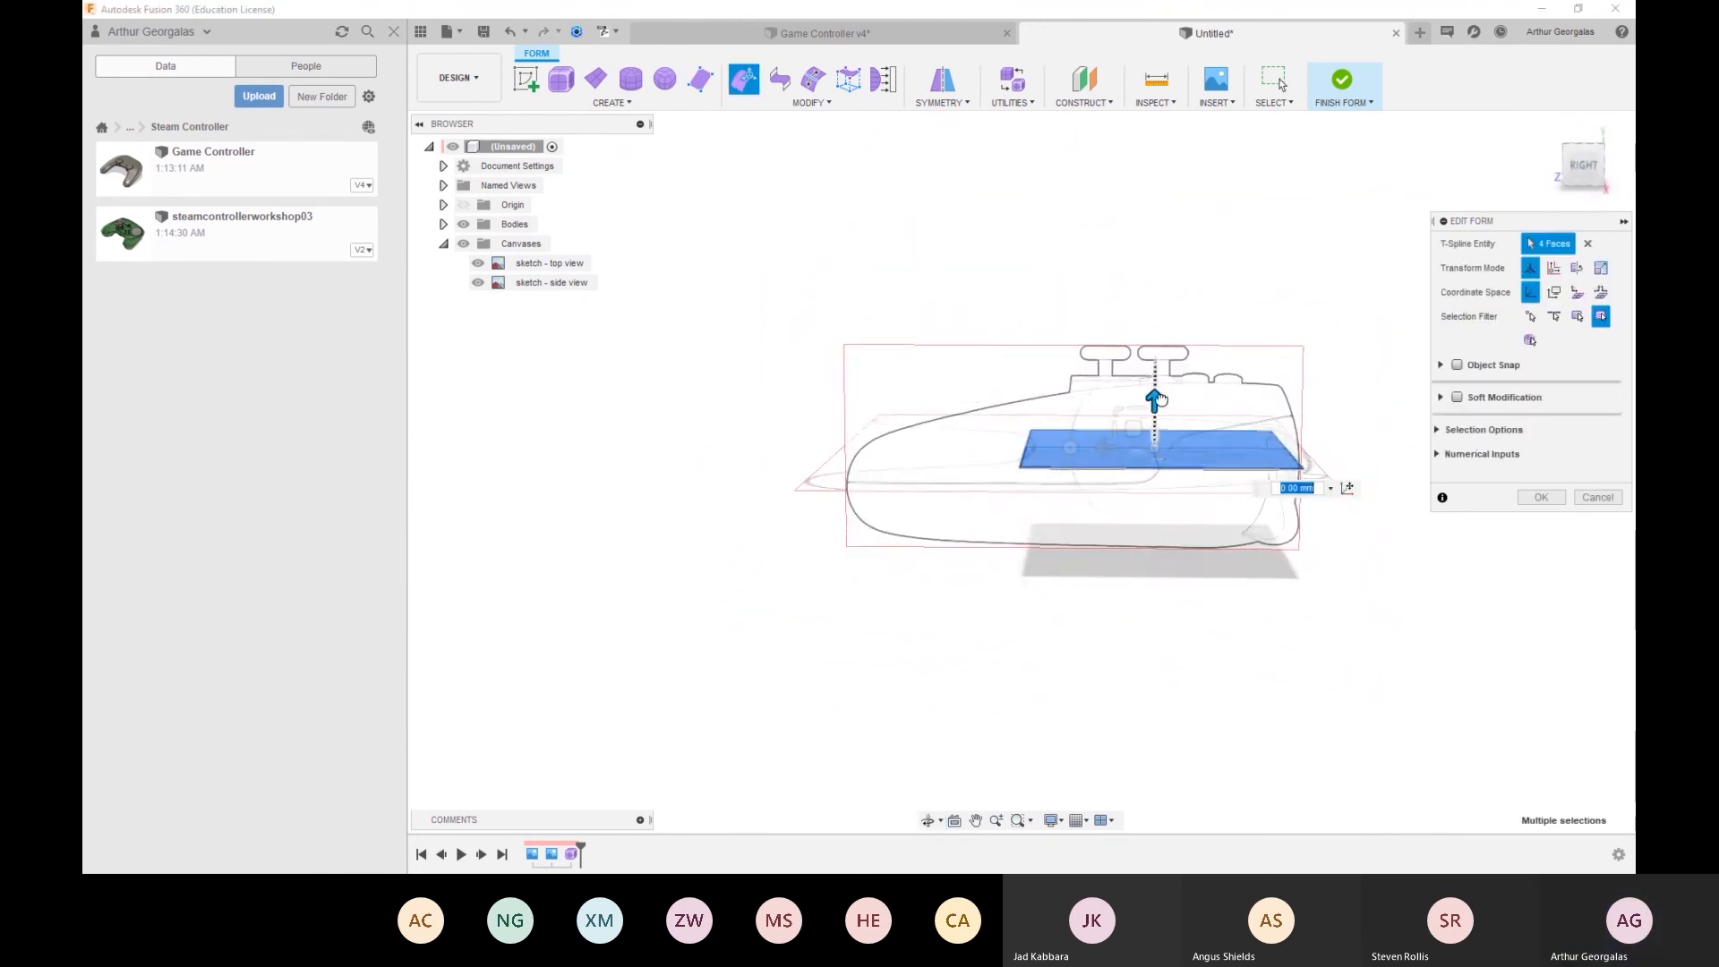
pyautogui.moveTo(1145, 454); pyautogui.dragTo(1150, 391)
# Extrude the plane's front edges down and around underneath toward the back, following the side view outline
pyautogui.keyDown('shift'); pyautogui.moveTo(1060, 320); pyautogui.dragTo(1044, 394, button='middle'); pyautogui.keyUp('shift')
pyautogui.doubleClick(1040, 427)
pyautogui.moveTo(1026, 358); pyautogui.dragTo(1266, 362)
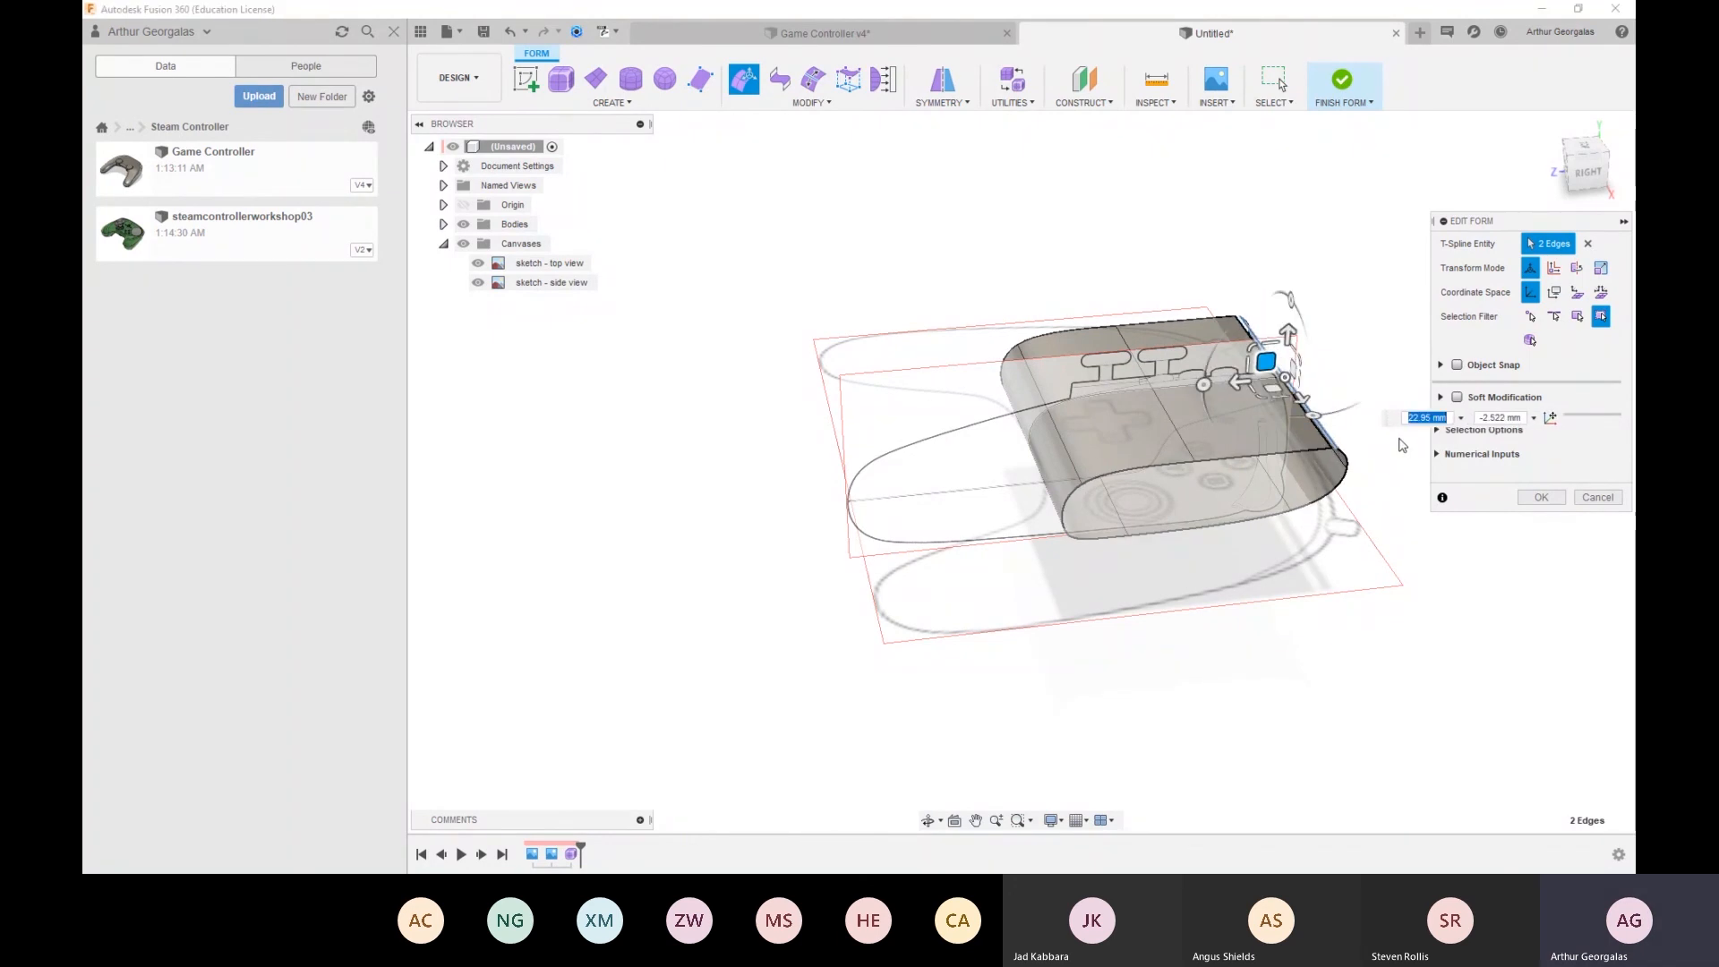
pyautogui.click(1540, 497)
# Bridge the upper back edges to the lower back edges with 3 faces to close the loop
pyautogui.scroll(3, 1352, 435)
pyautogui.keyDown('shift'); pyautogui.moveTo(1289, 450); pyautogui.dragTo(1226, 435, button='middle'); pyautogui.keyUp('shift')
pyautogui.click(770, 102)
pyautogui.click(757, 220)
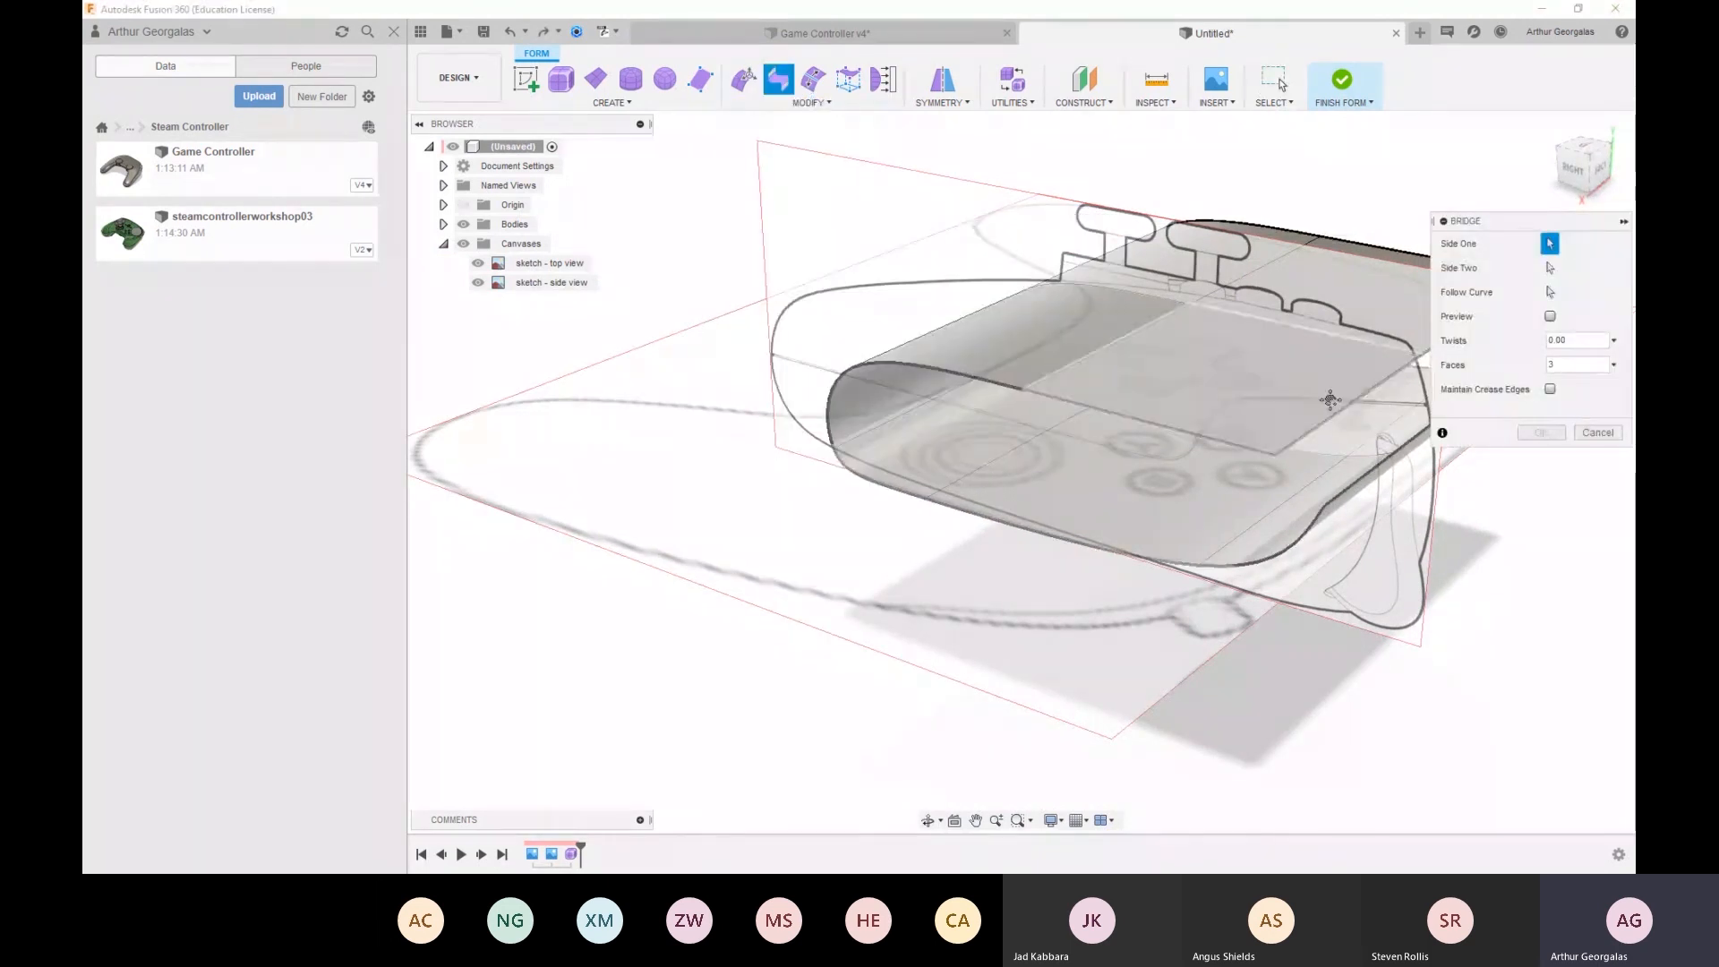
pyautogui.keyDown('shift'); pyautogui.moveTo(1350, 389); pyautogui.dragTo(1038, 418, button='middle'); pyautogui.keyUp('shift')
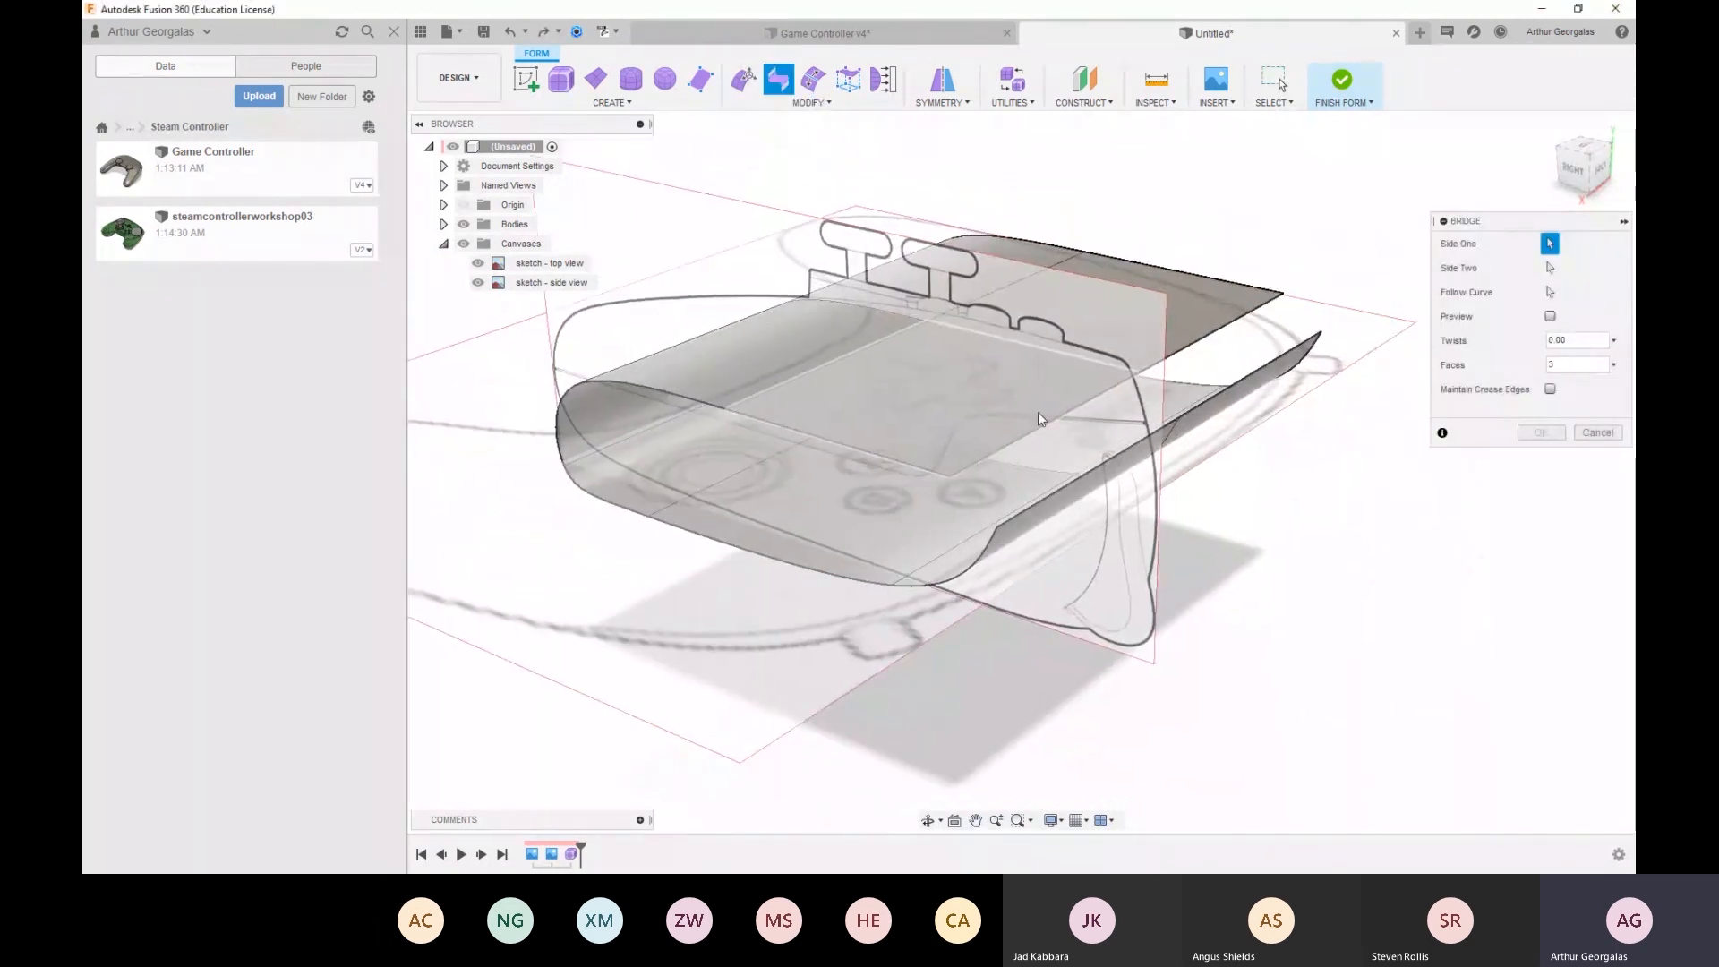
pyautogui.click(1038, 415)
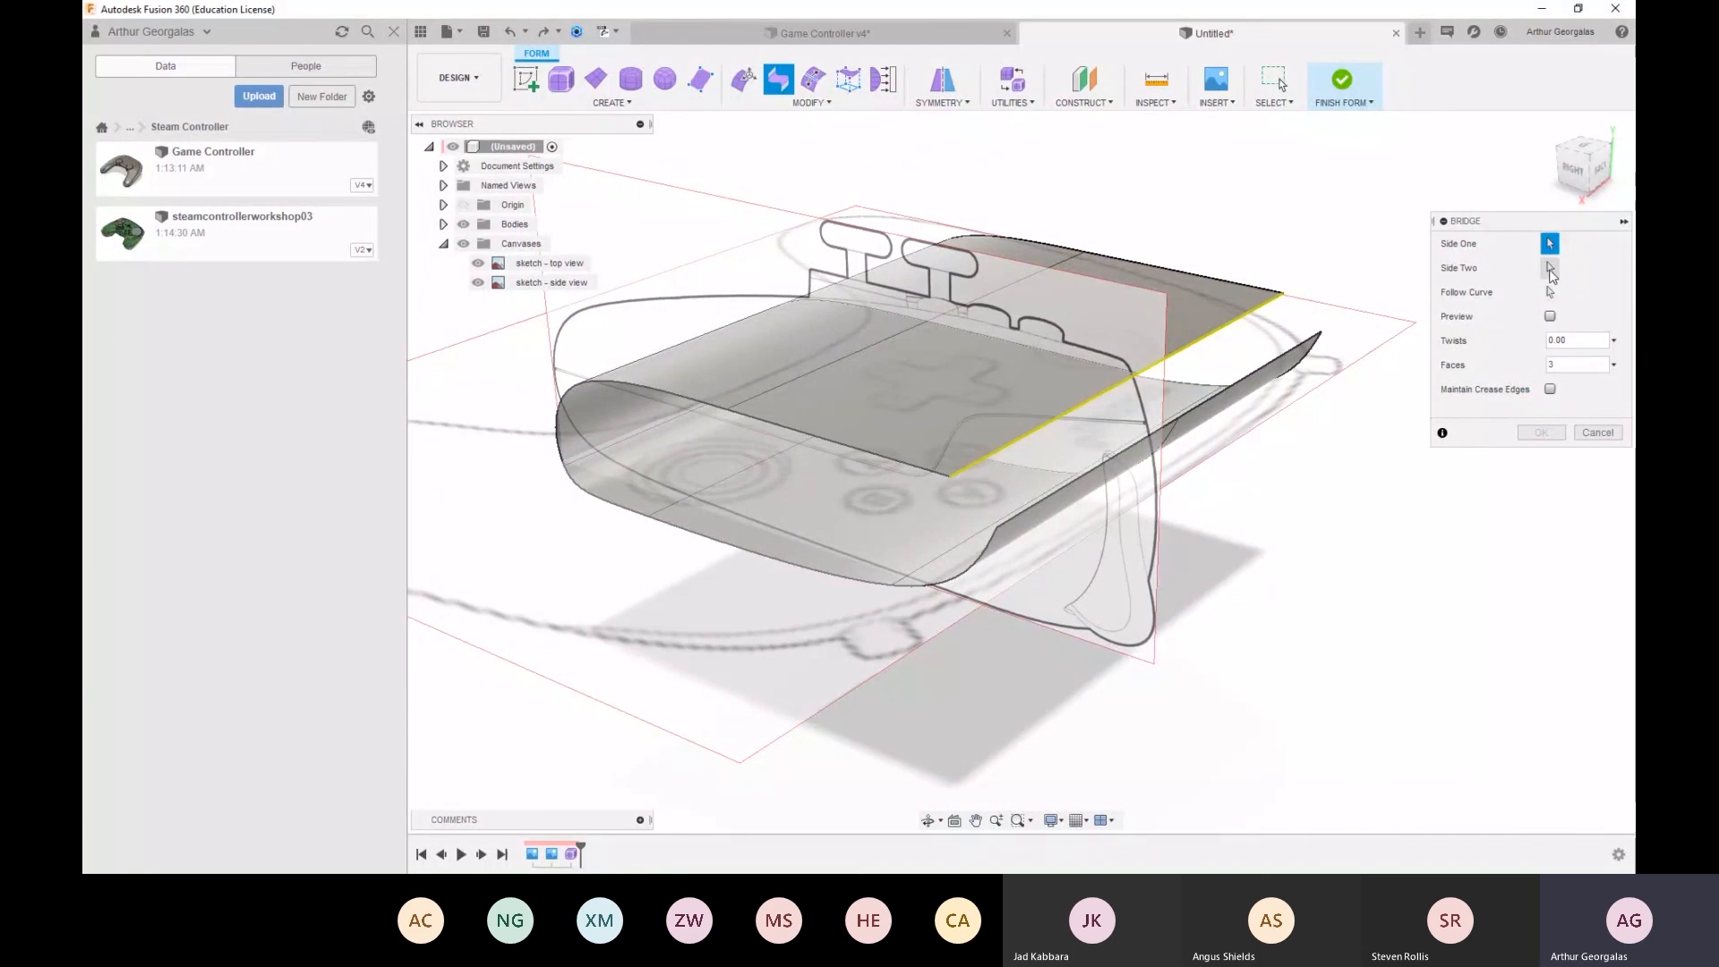
pyautogui.click(1116, 448)
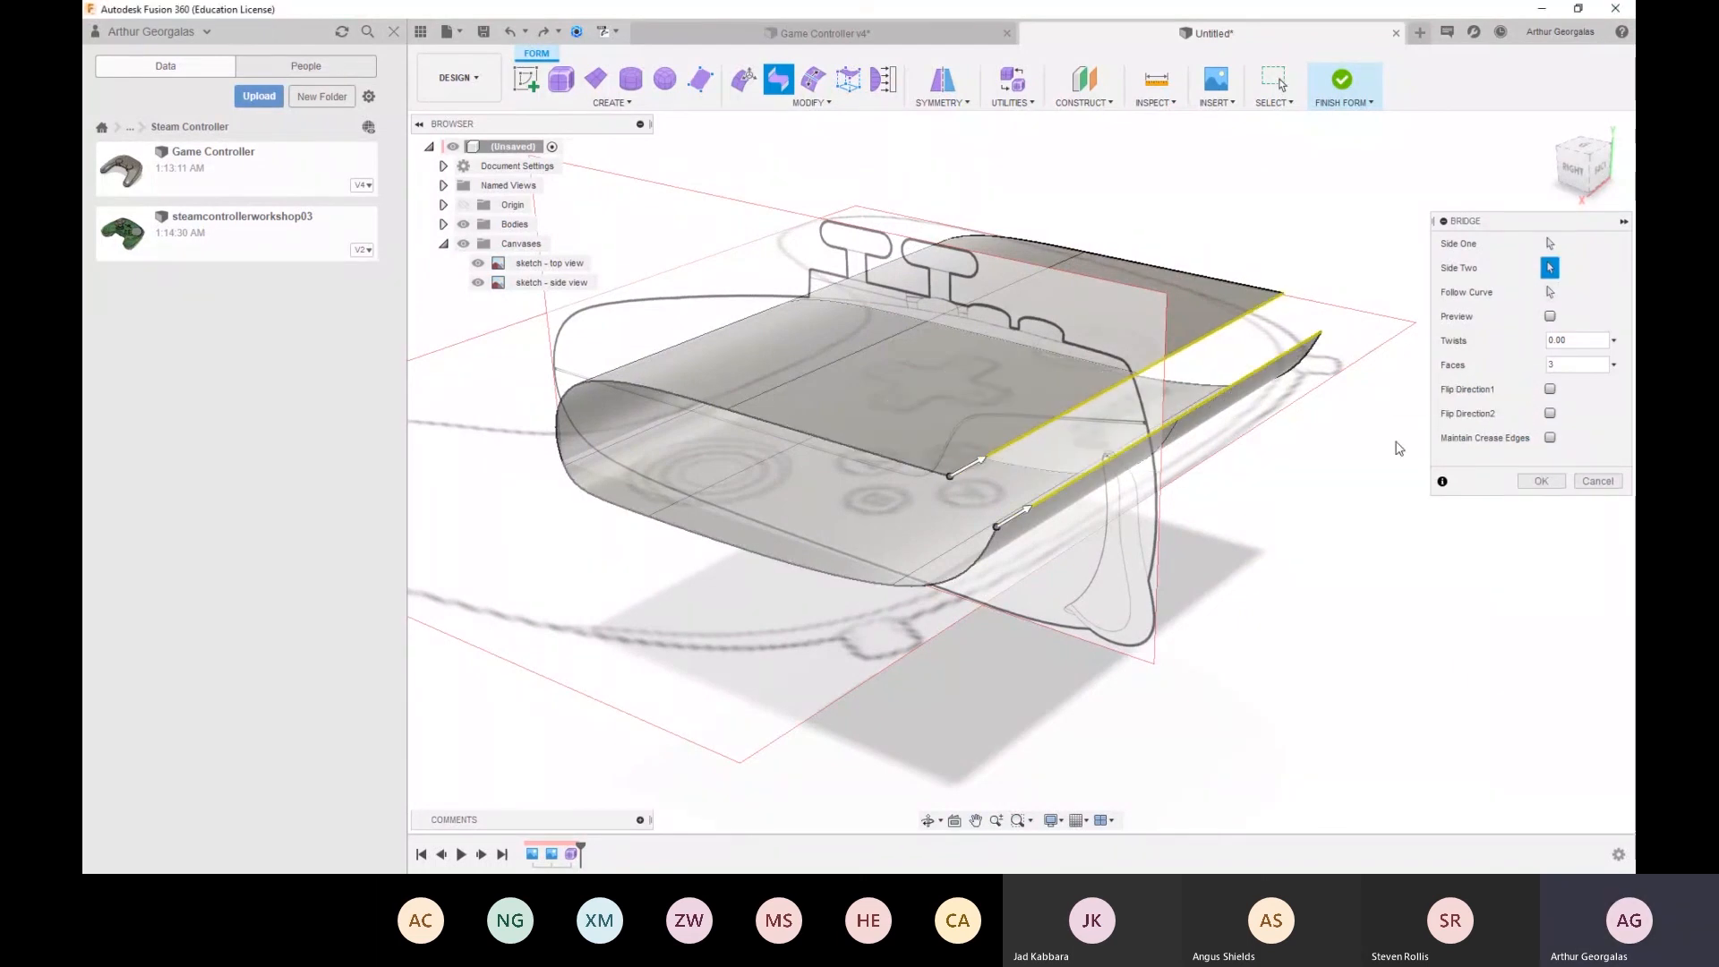
pyautogui.click(1528, 483)
# Delete the whole bridged T-spline body, leaving only the two canvases
pyautogui.keyDown('shift'); pyautogui.moveTo(1049, 528); pyautogui.dragTo(1093, 514, button='middle'); pyautogui.keyUp('shift')
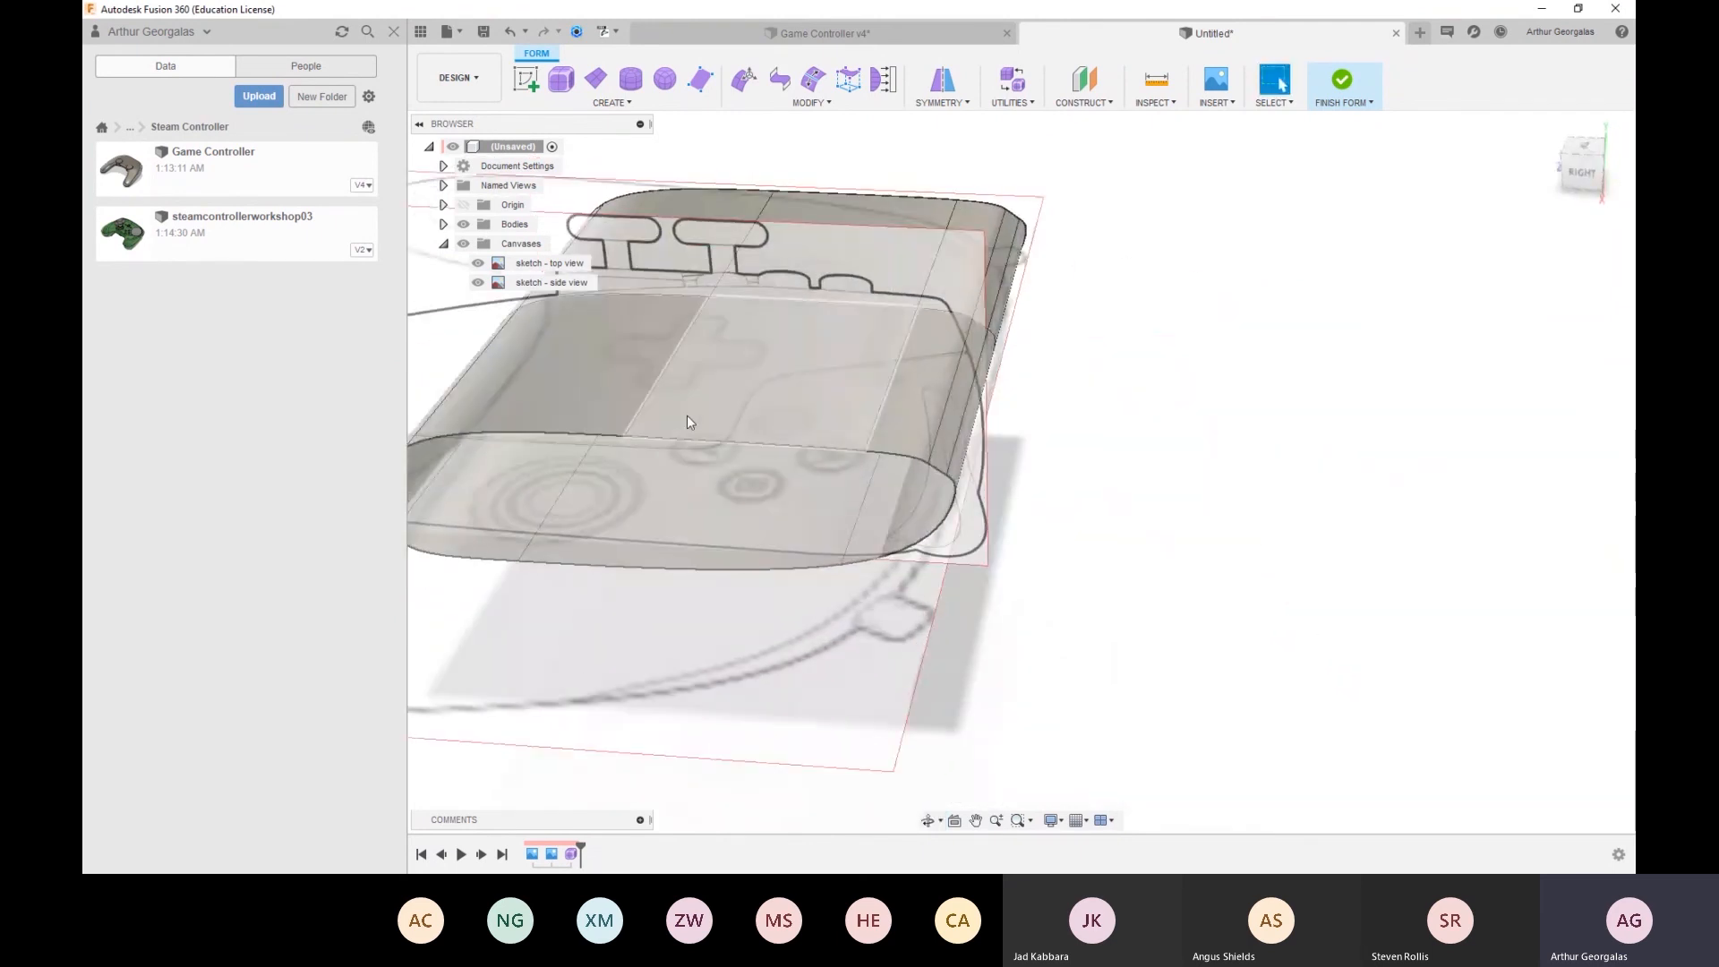
pyautogui.moveTo(604, 389)
pyautogui.keyDown('shift'); pyautogui.mouseDown(button='middle')
pyautogui.moveTo(656, 404)
pyautogui.moveTo(610, 378)
pyautogui.mouseUp(button='middle'); pyautogui.keyUp('shift')
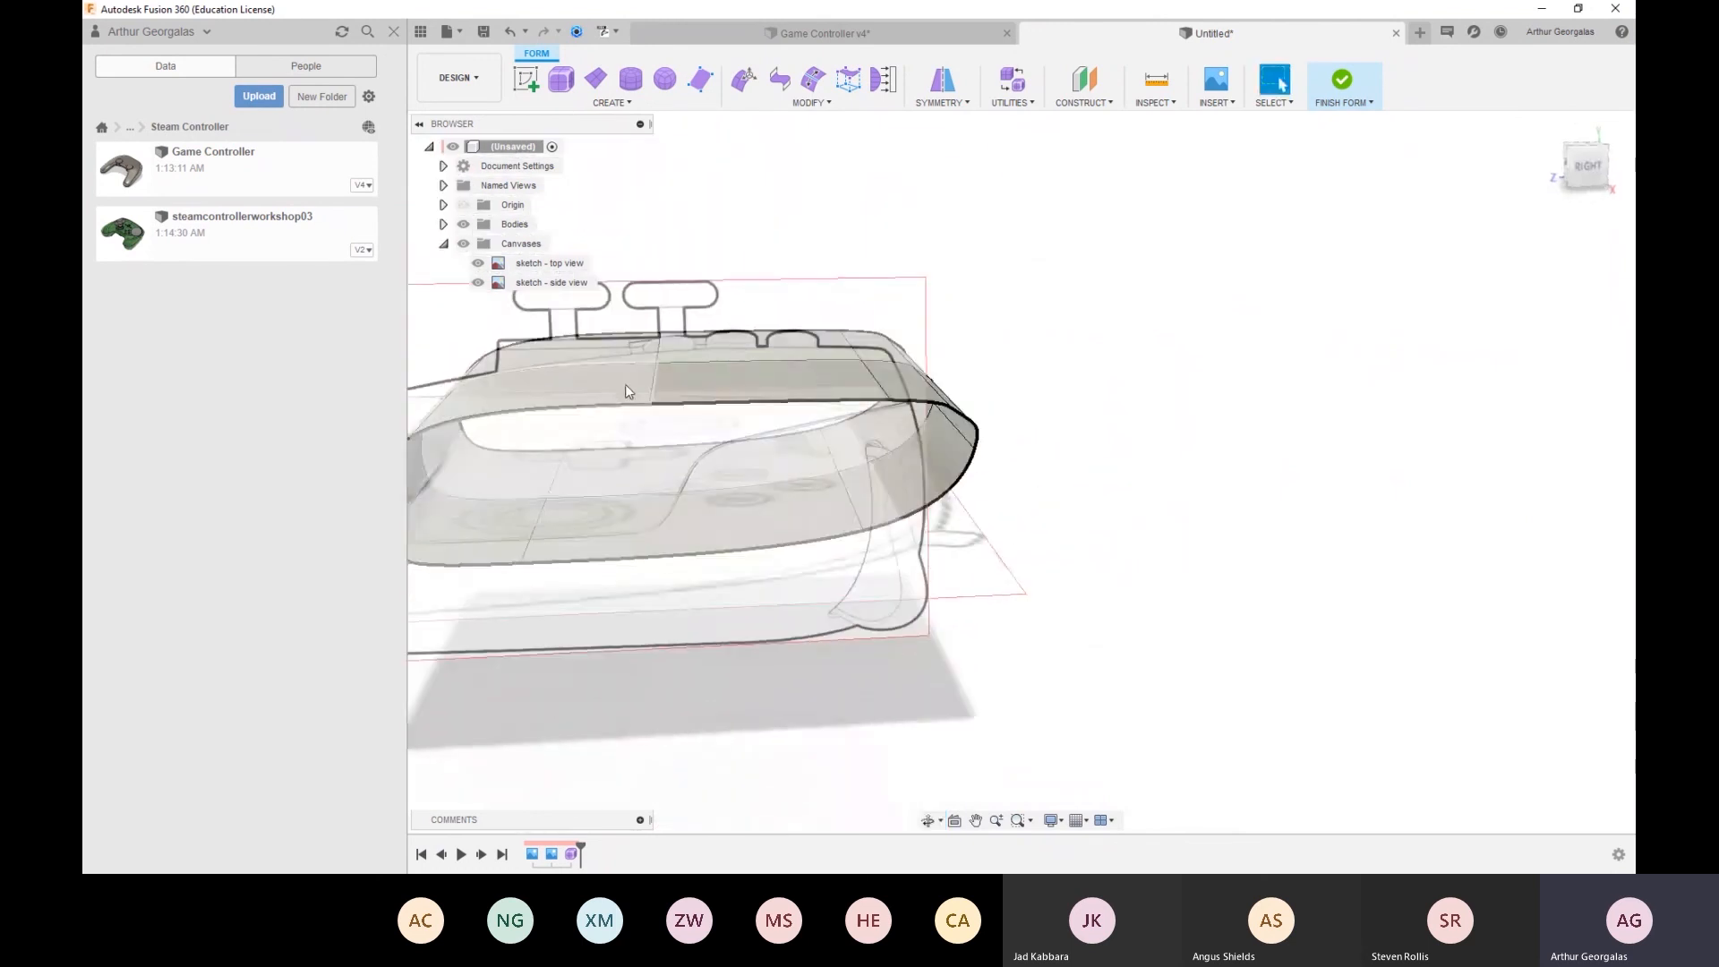
pyautogui.doubleClick(899, 455)
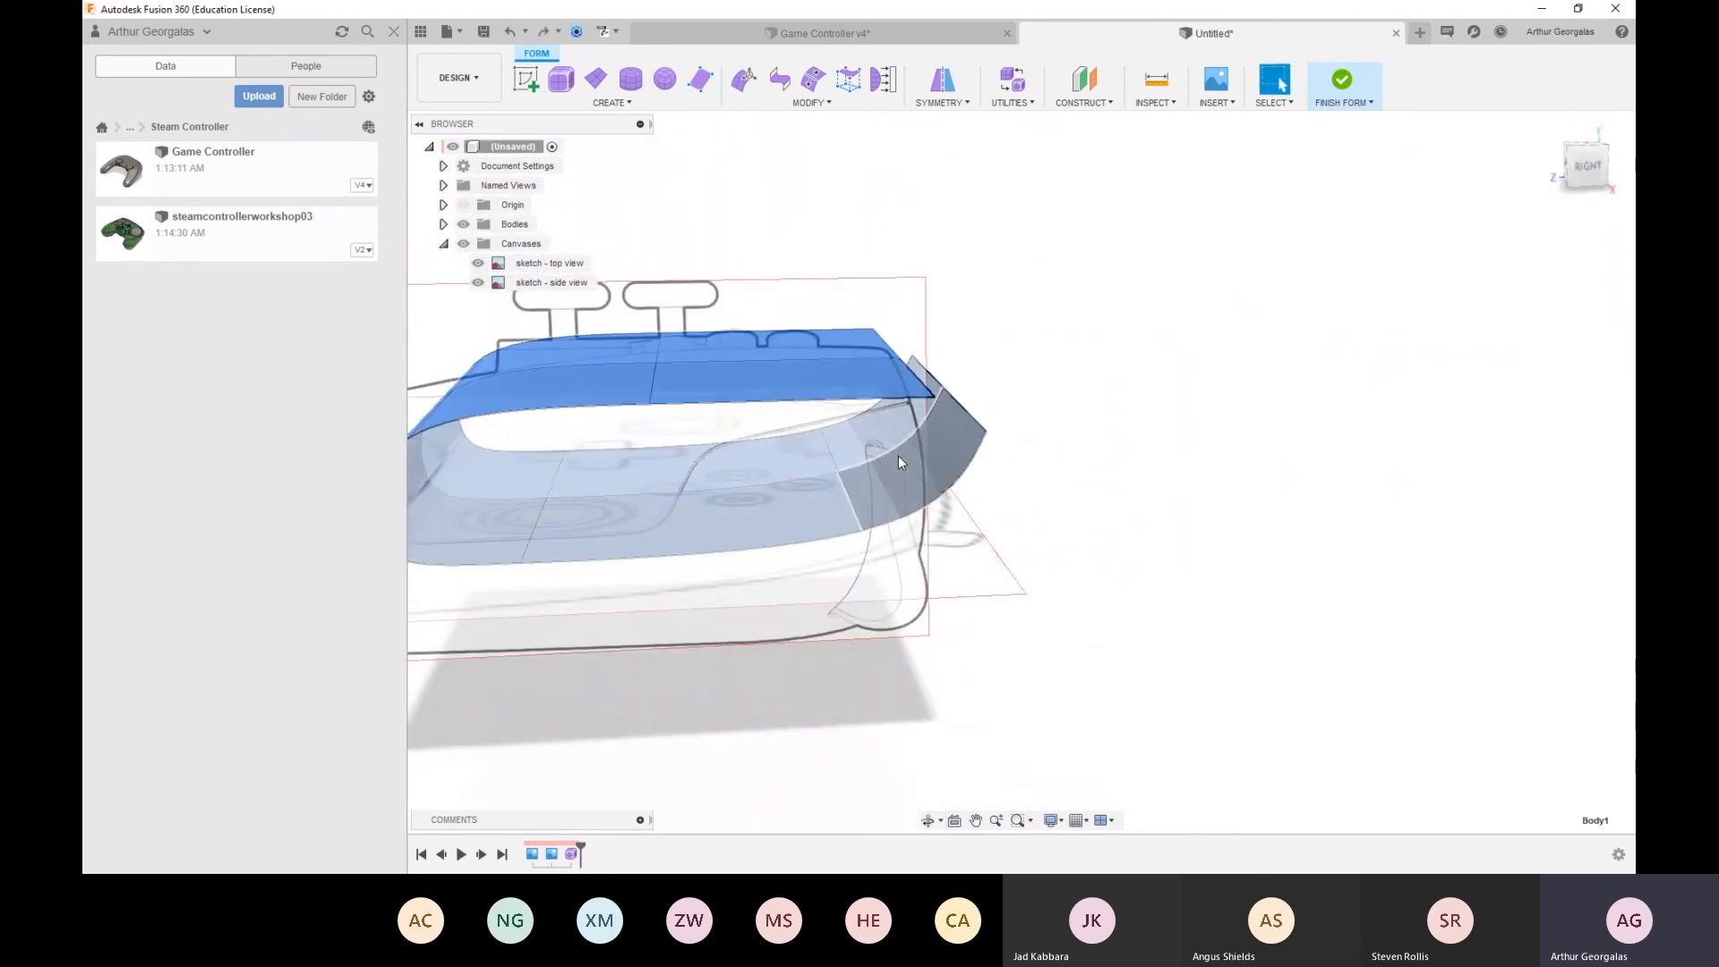
pyautogui.press('Delete')
pyautogui.scroll(-2, 783, 461)
pyautogui.keyDown('shift'); pyautogui.moveTo(783, 467); pyautogui.dragTo(884, 513, button='middle'); pyautogui.keyUp('shift')
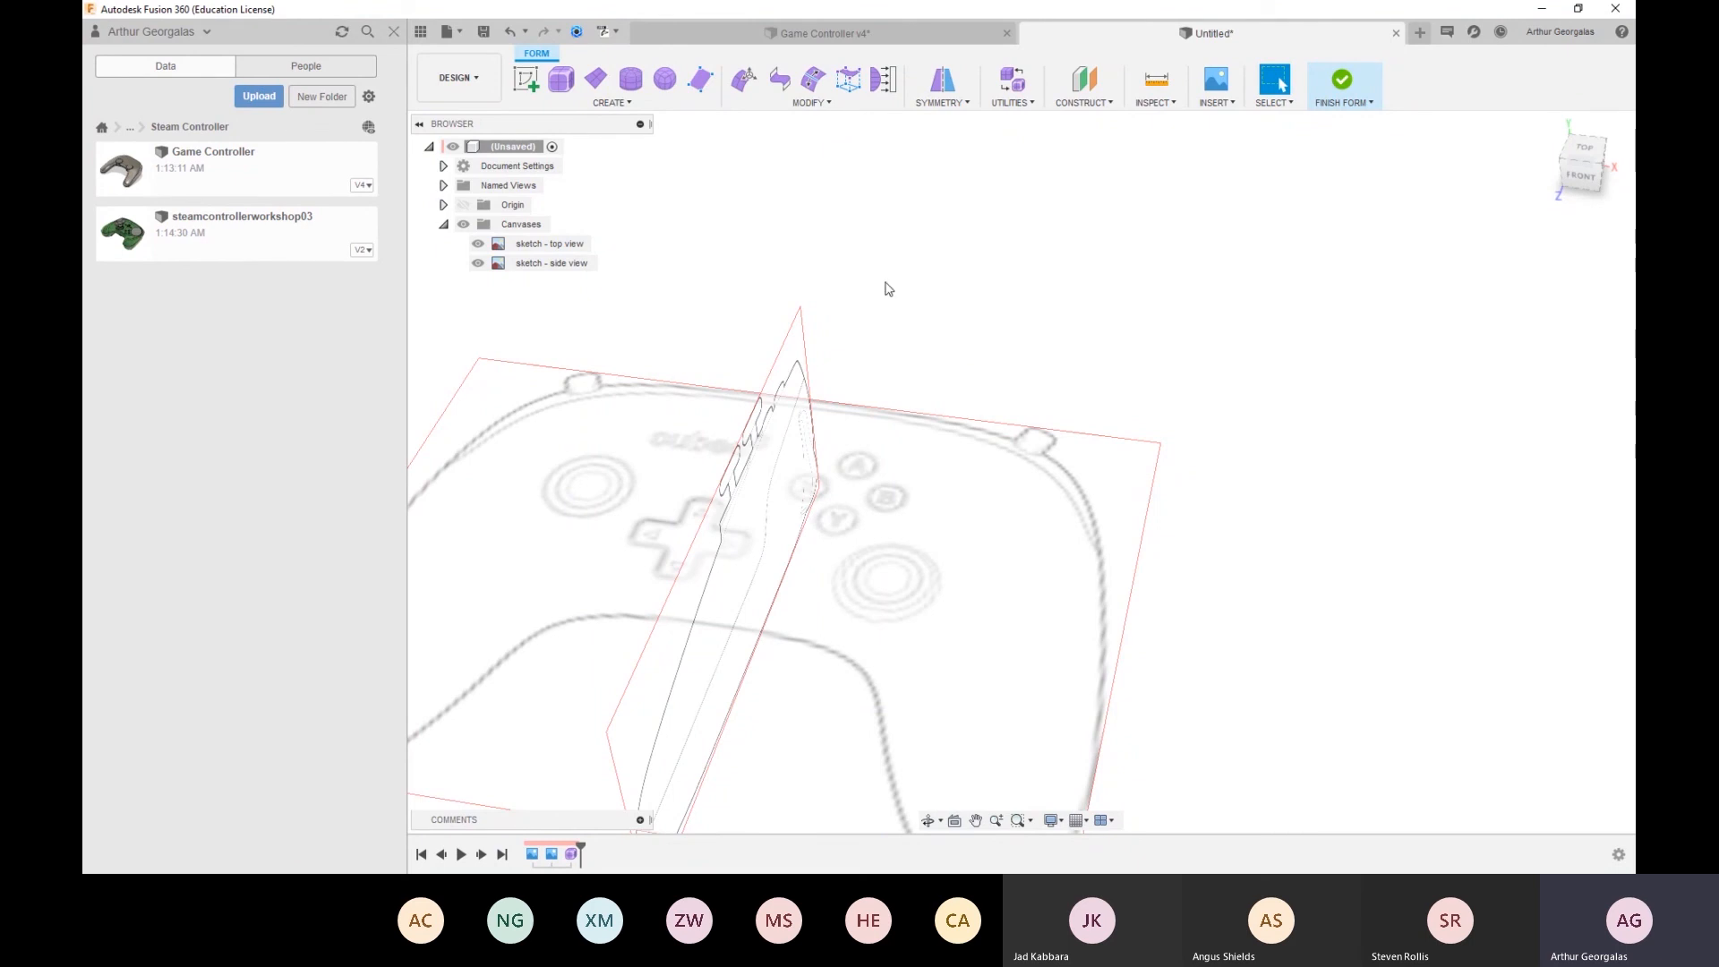
# Place a T-spline cylinder about 85 mm in diameter on the side view plane, centred over the rear of the controller's body
pyautogui.click(1599, 167)
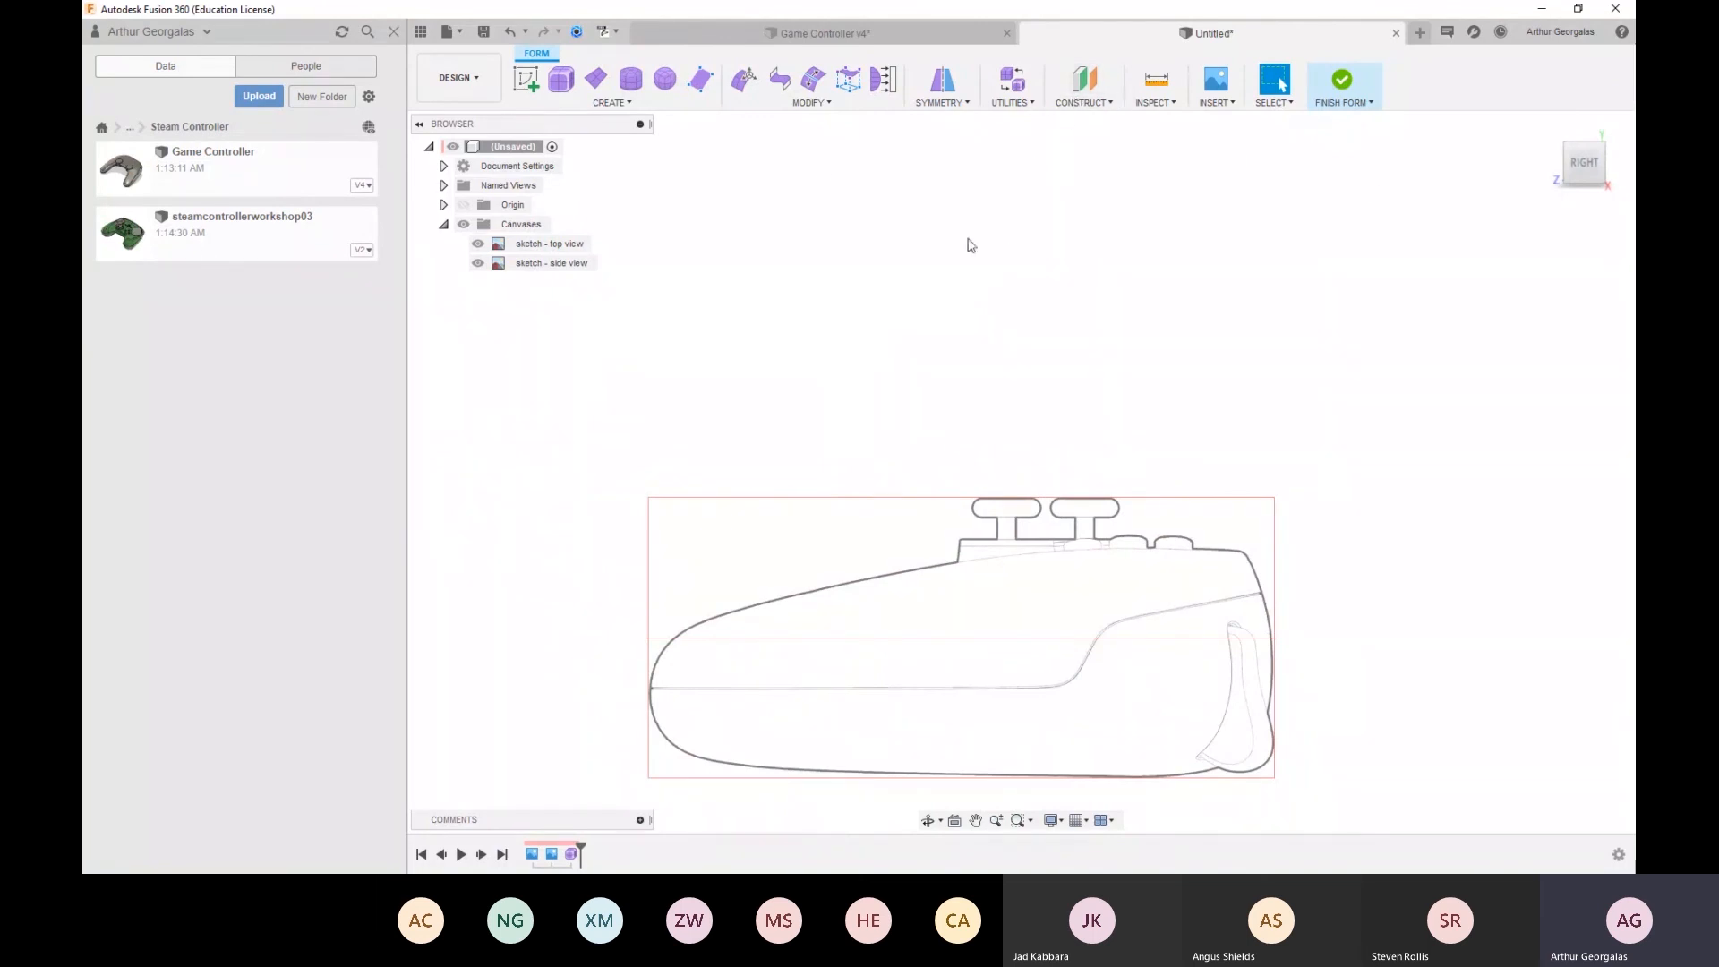
pyautogui.click(632, 83)
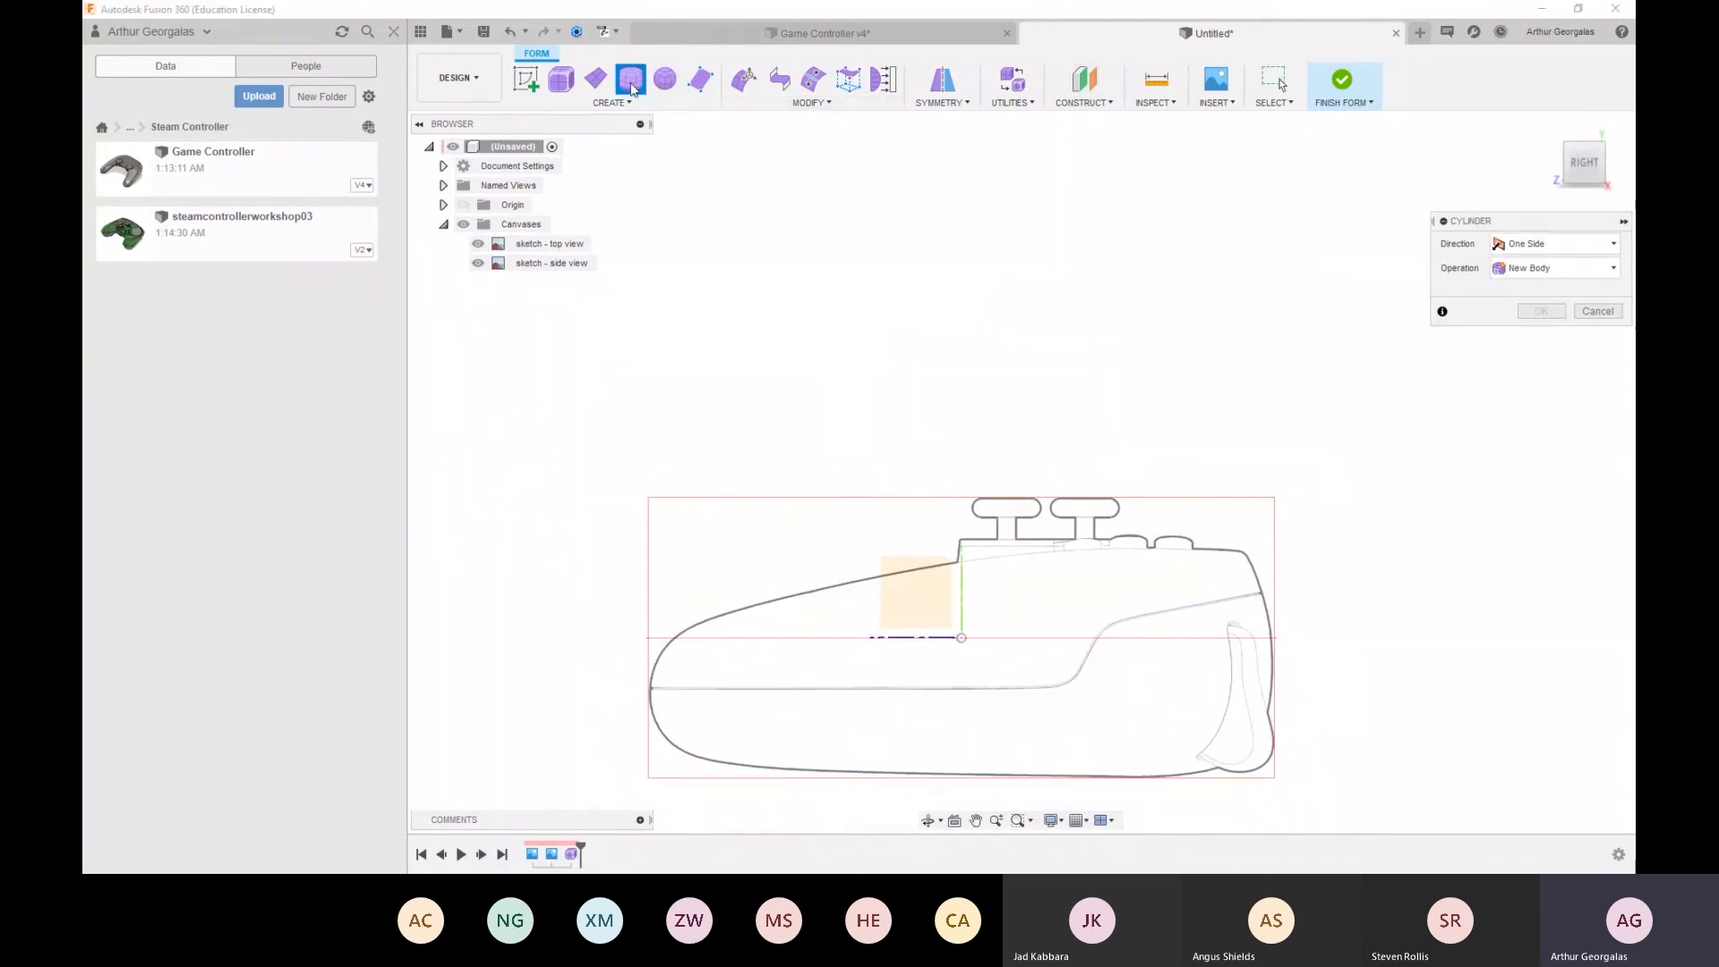
pyautogui.click(918, 556)
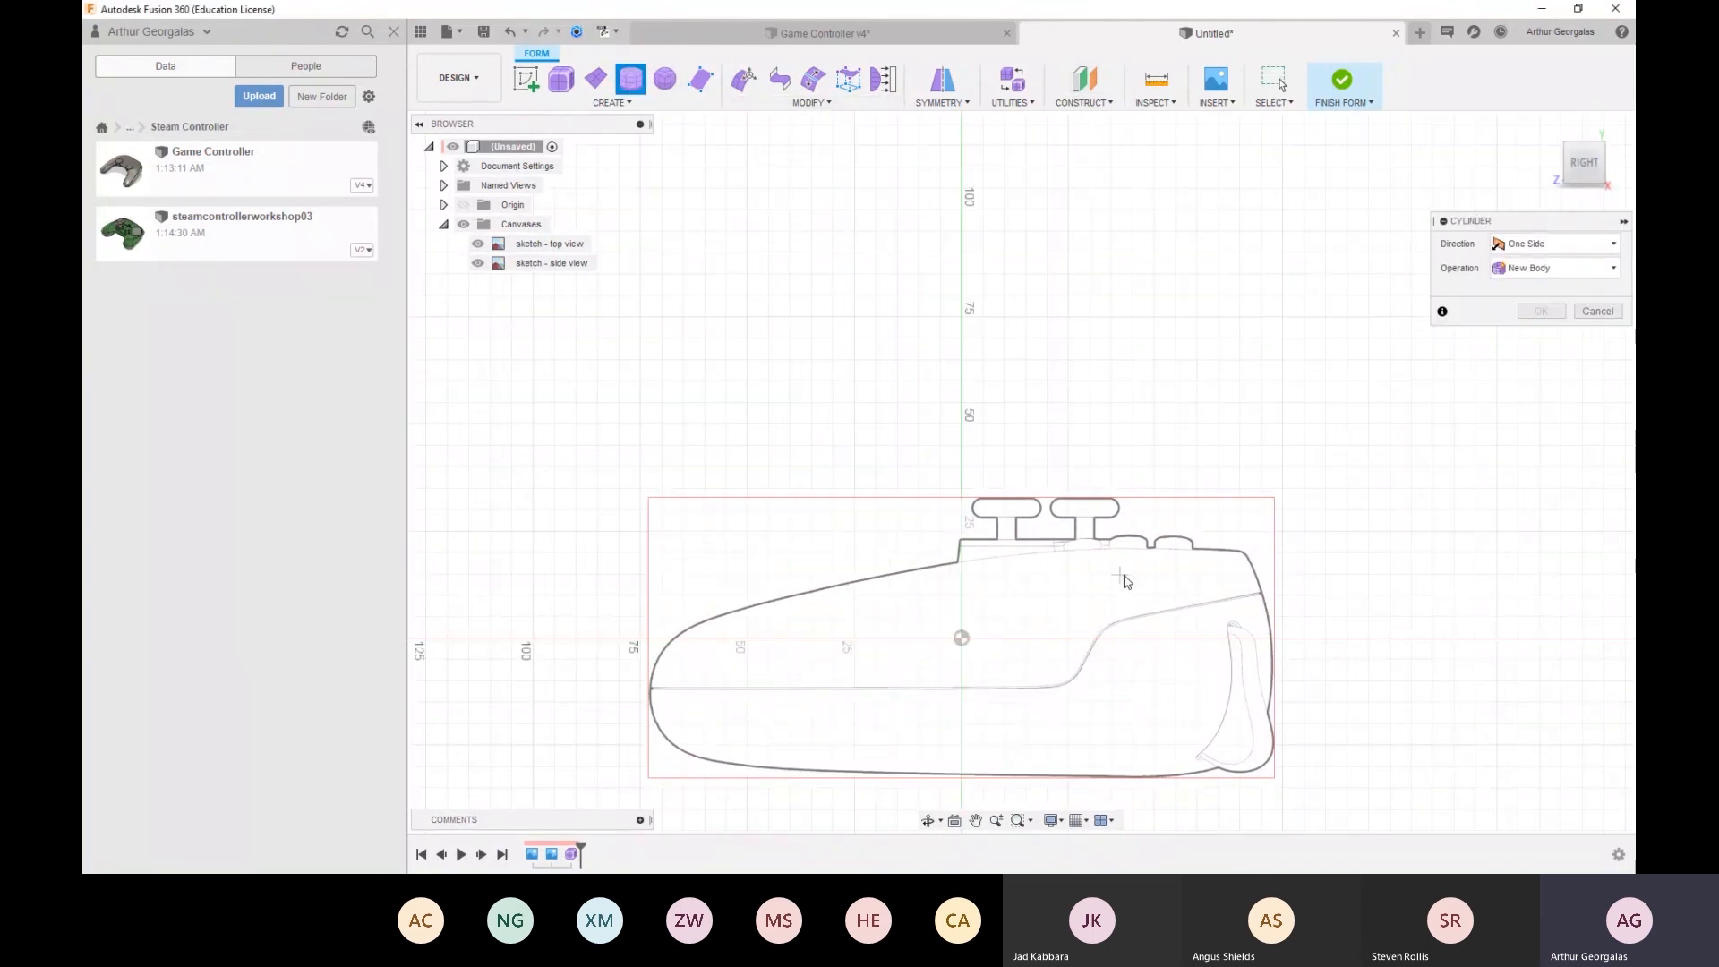
pyautogui.click(1098, 638)
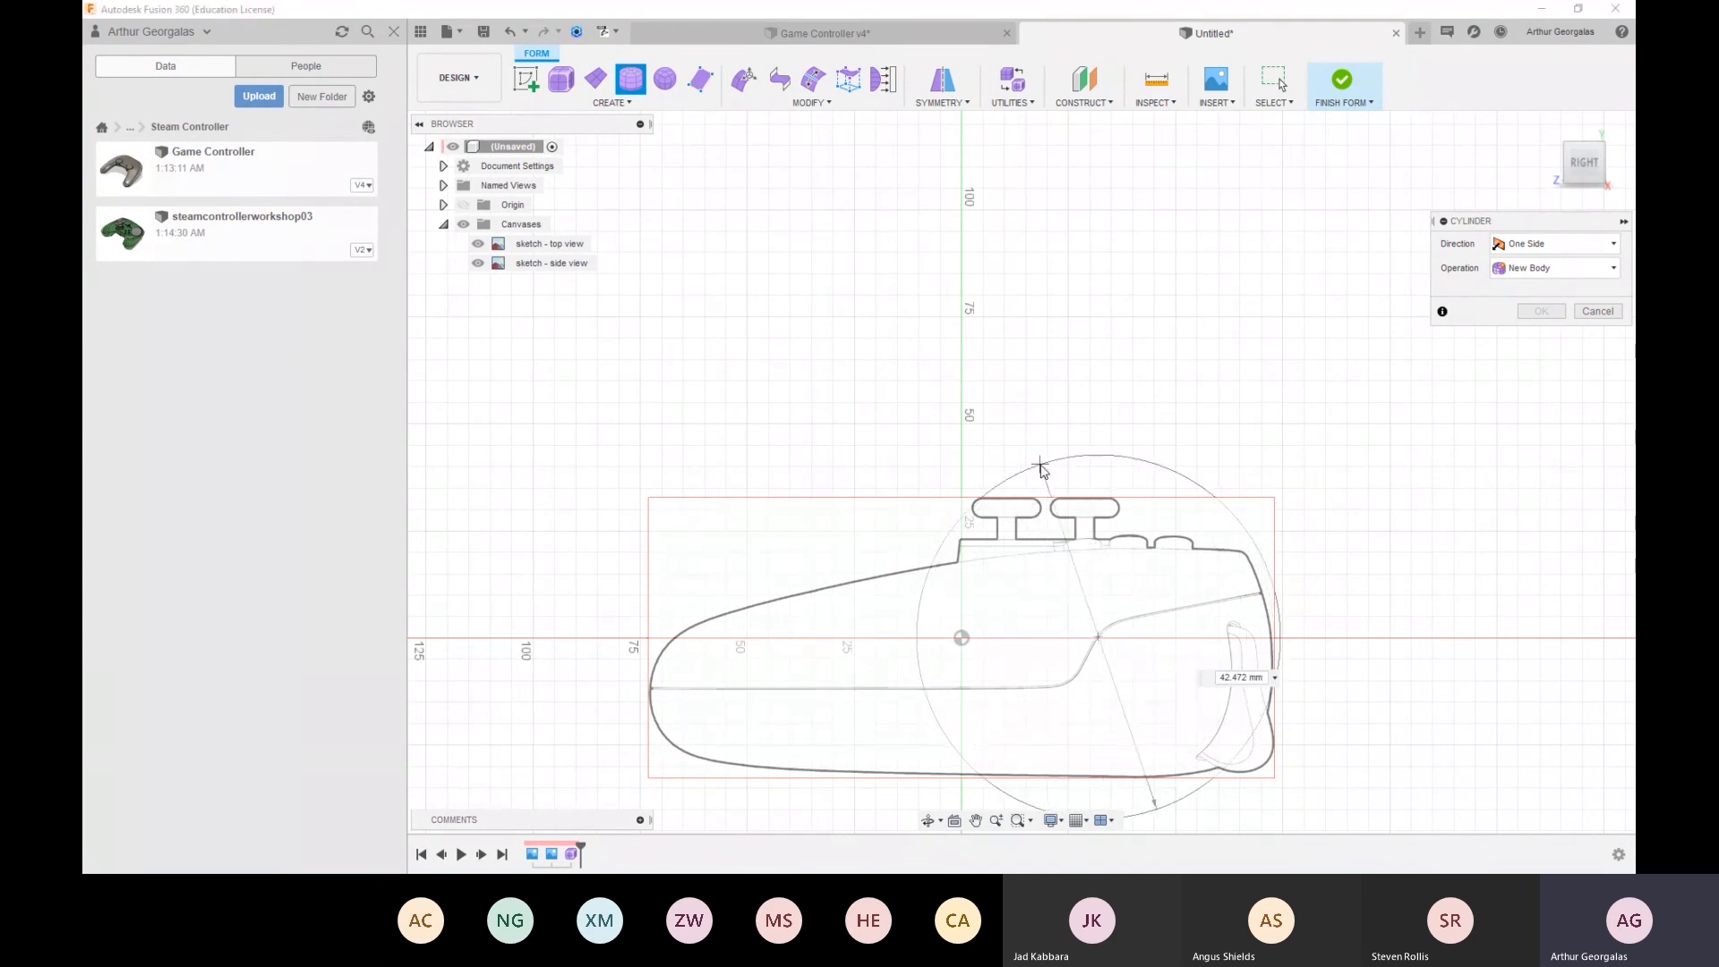
pyautogui.click(1026, 476)
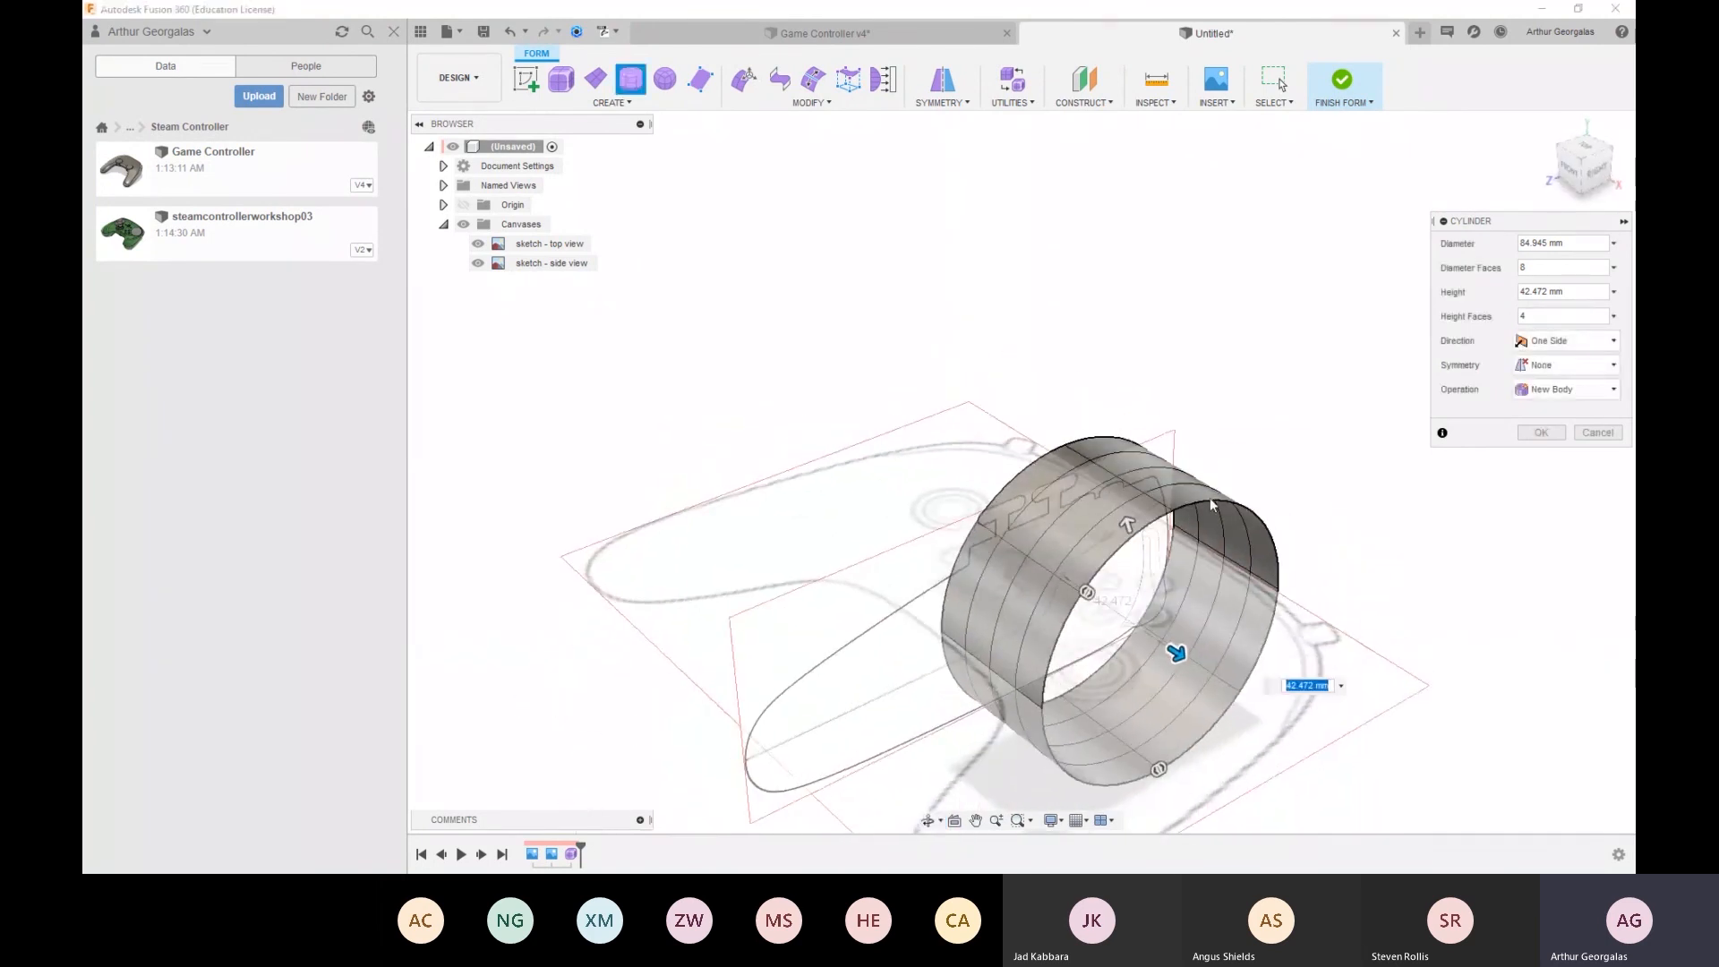
# Reduce the cylinder to 1 height face and a height of about 22 mm, creating it as a new body
pyautogui.keyDown('shift'); pyautogui.moveTo(1298, 621); pyautogui.dragTo(1094, 582, button='middle'); pyautogui.keyUp('shift')
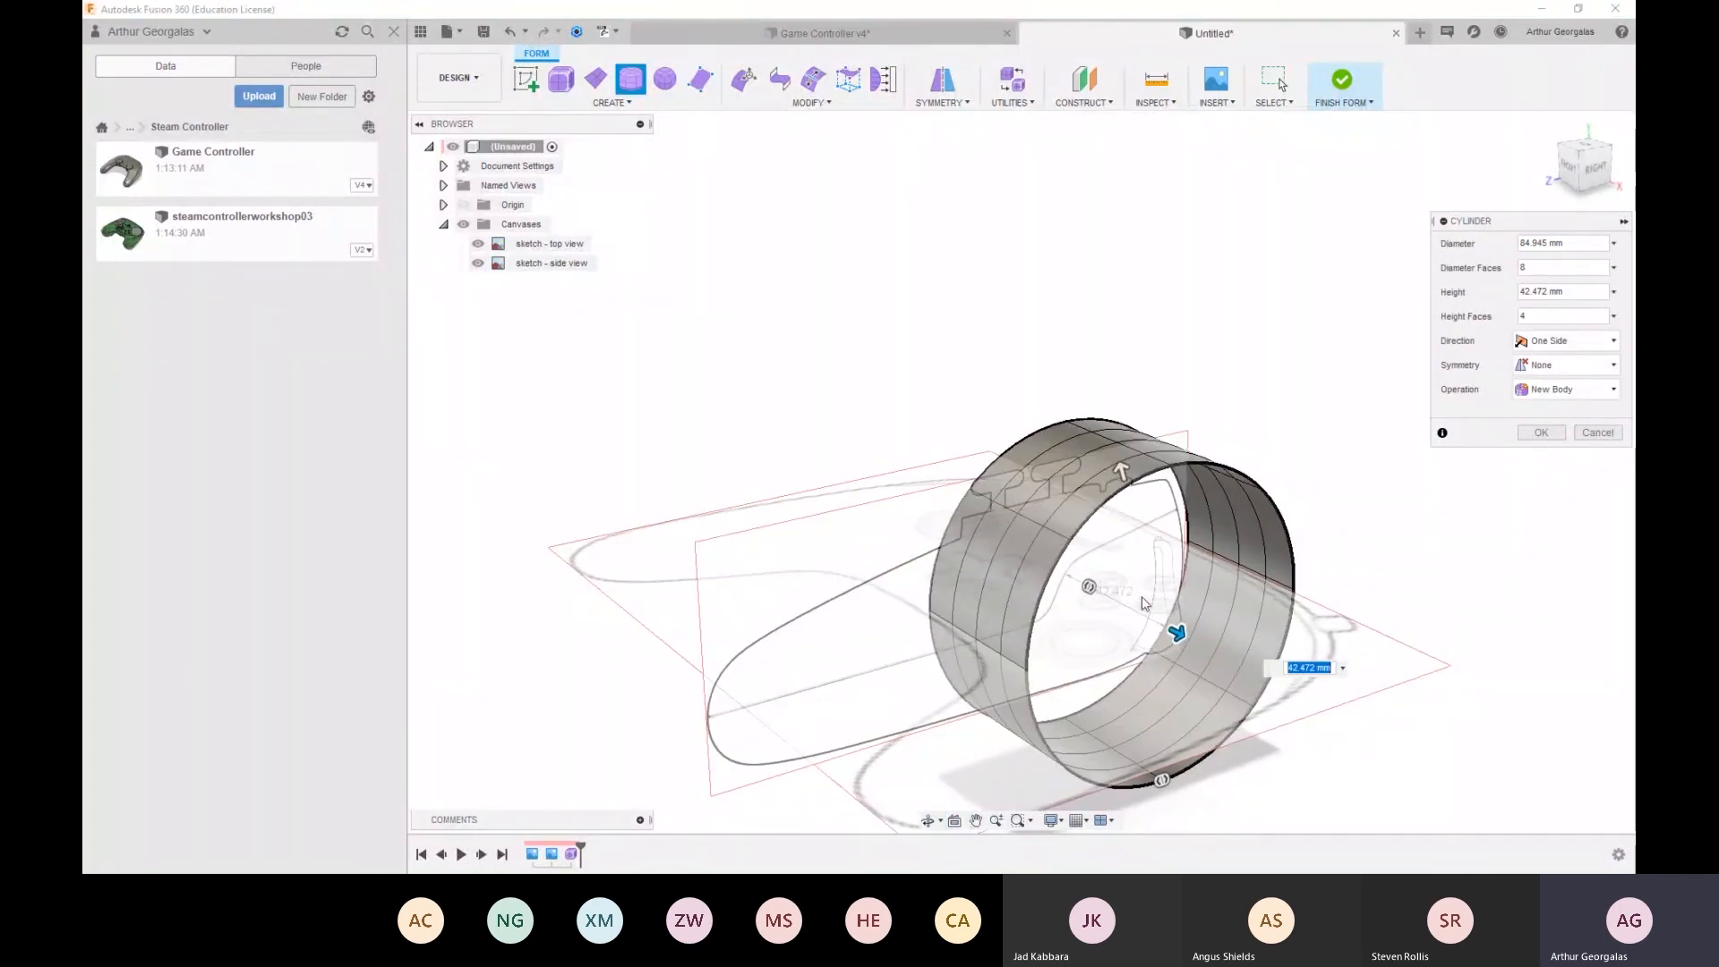
pyautogui.keyDown('shift'); pyautogui.moveTo(1139, 615); pyautogui.dragTo(1189, 632, button='middle'); pyautogui.keyUp('shift')
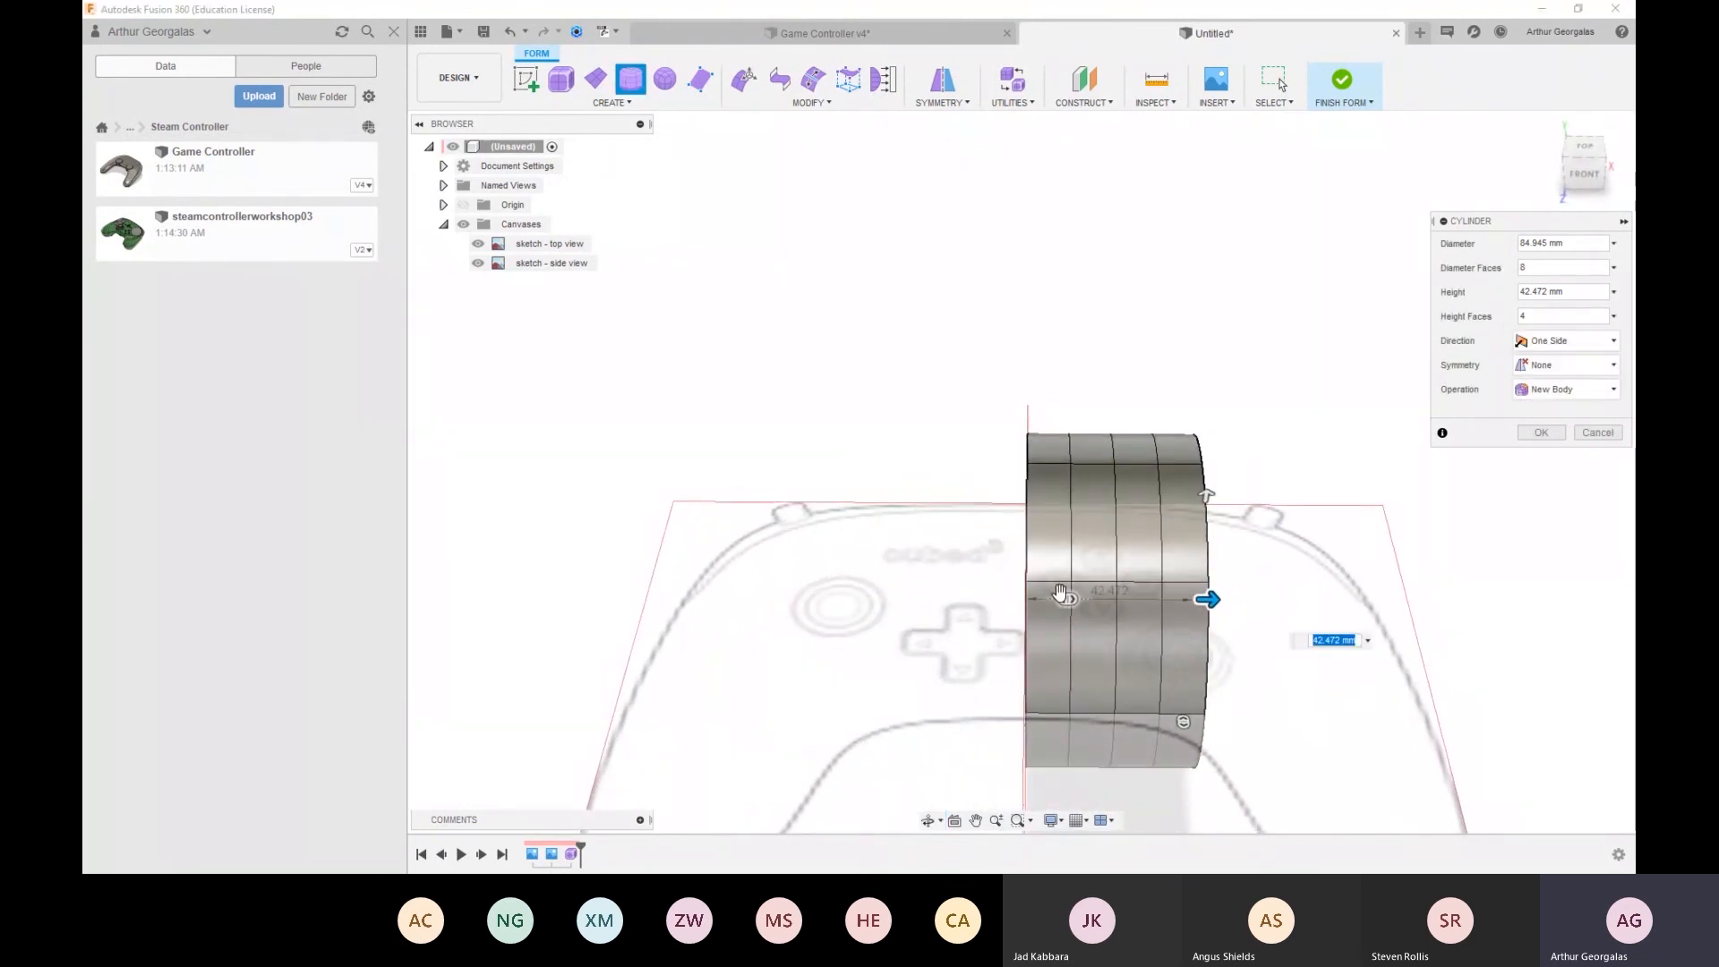
pyautogui.moveTo(1059, 592); pyautogui.dragTo(989, 582)
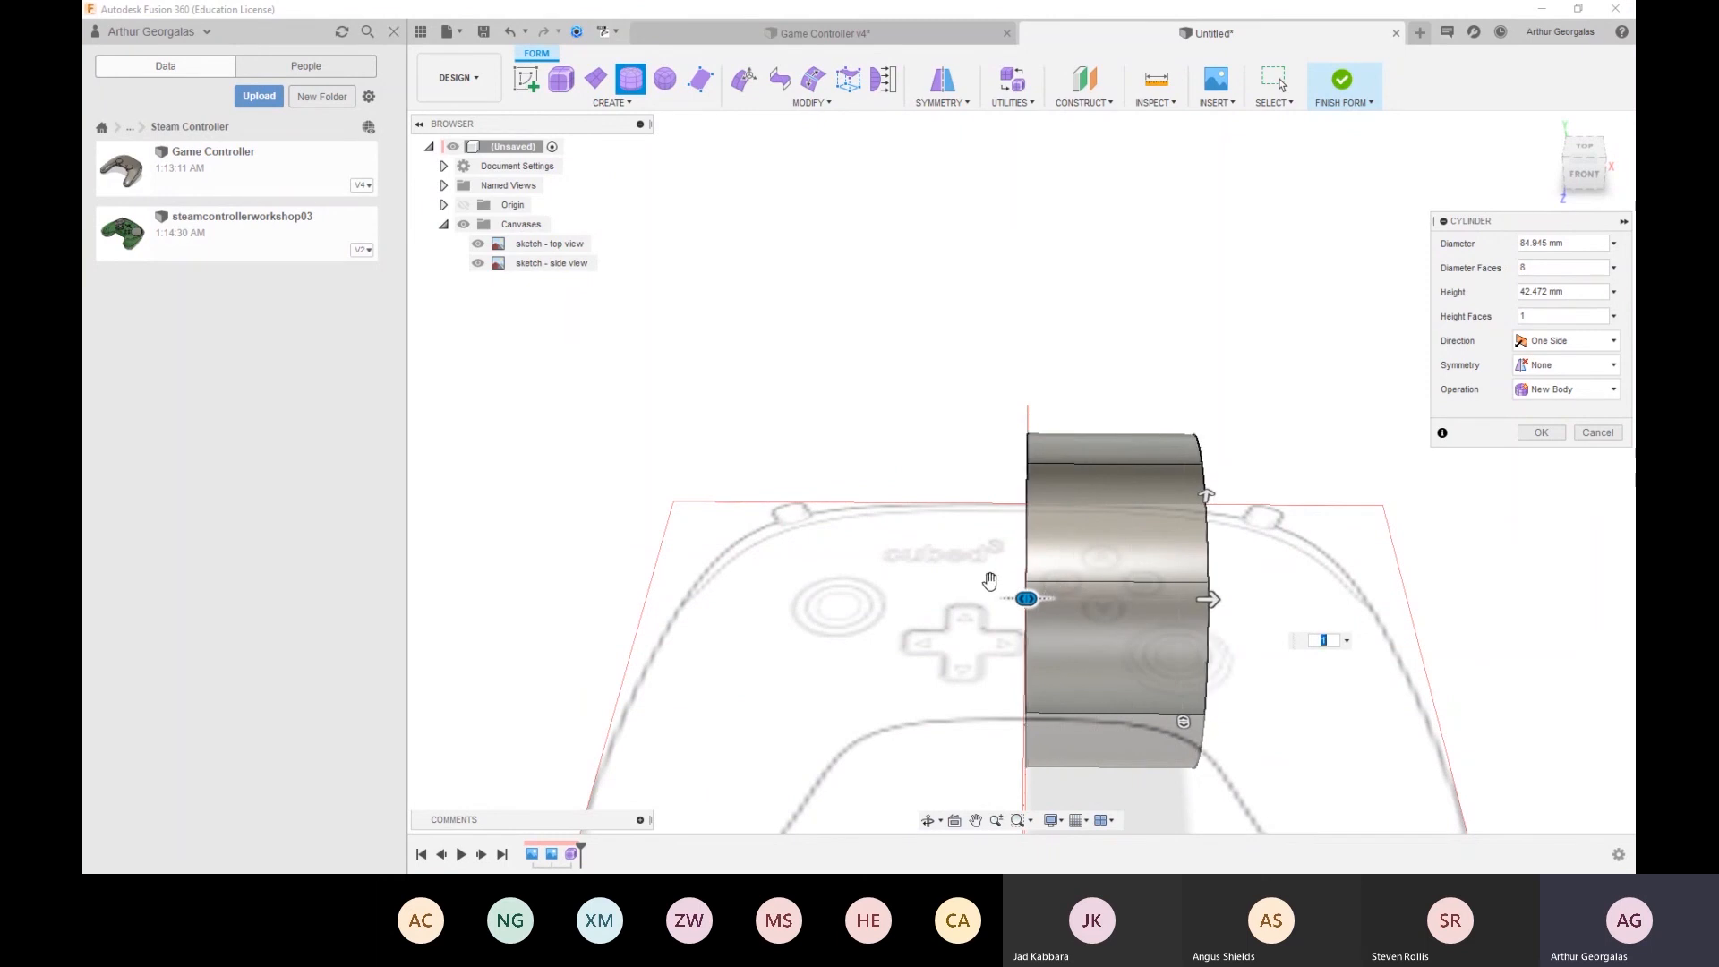
pyautogui.moveTo(1220, 599); pyautogui.dragTo(1129, 599)
pyautogui.keyDown('shift'); pyautogui.moveTo(1078, 618); pyautogui.dragTo(1049, 580, button='middle'); pyautogui.keyUp('shift')
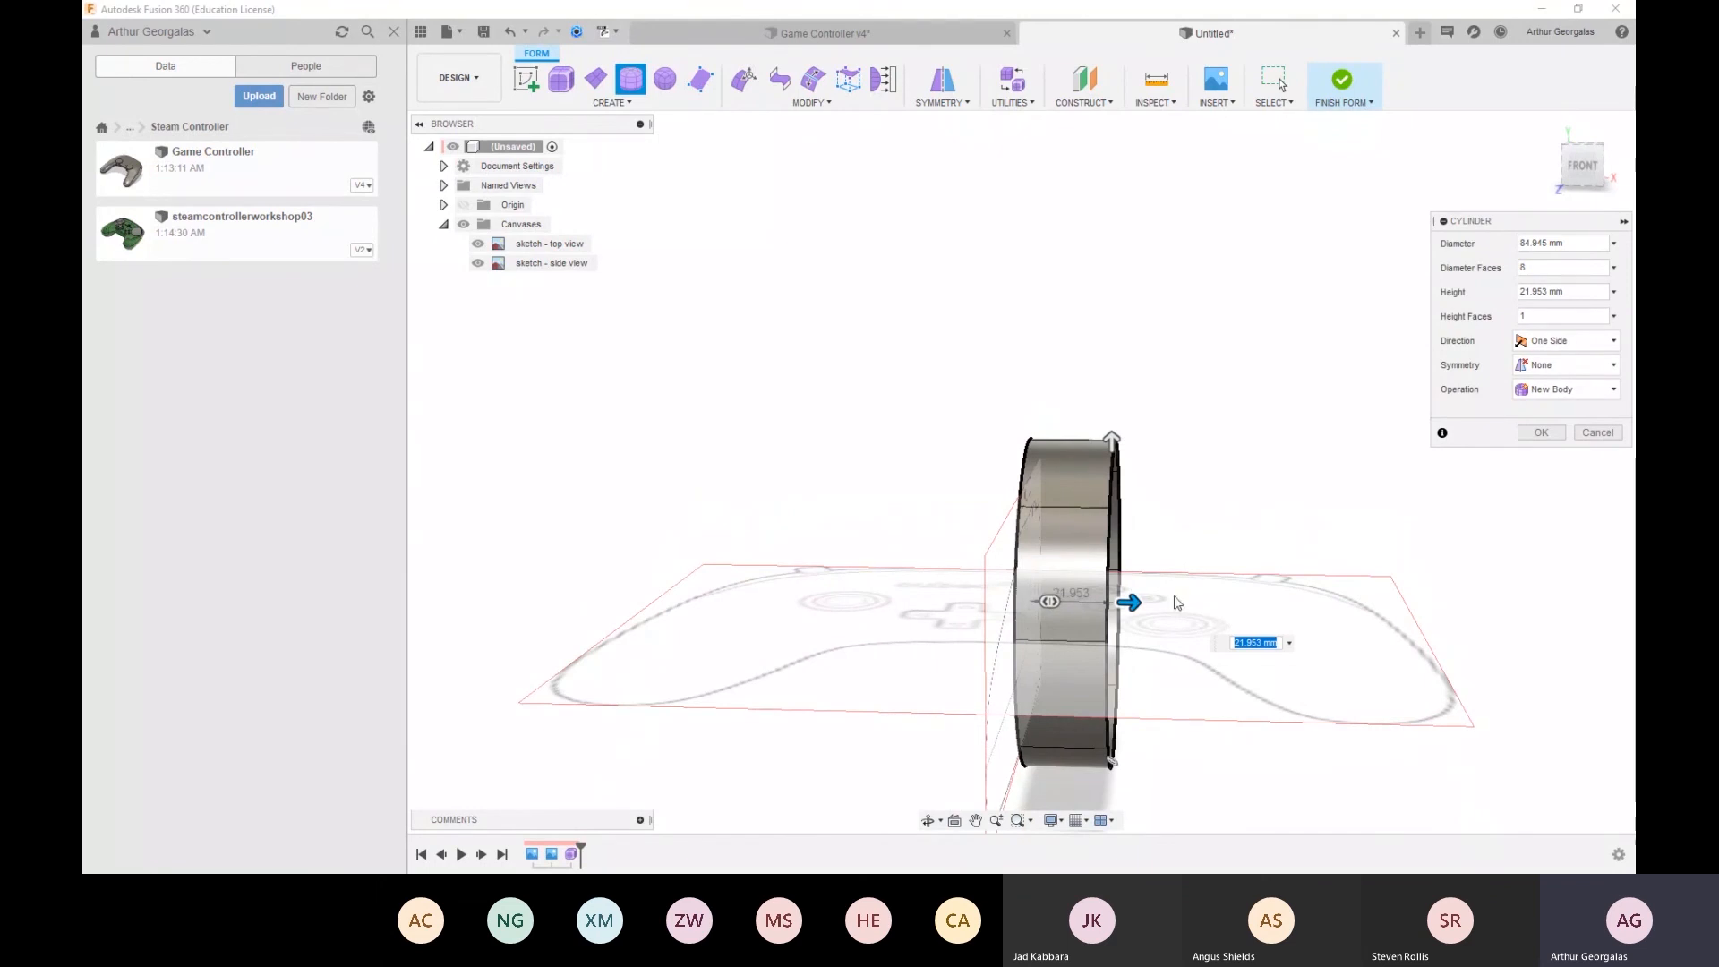
pyautogui.keyDown('shift'); pyautogui.moveTo(1154, 518); pyautogui.dragTo(1079, 519, button='middle'); pyautogui.keyUp('shift')
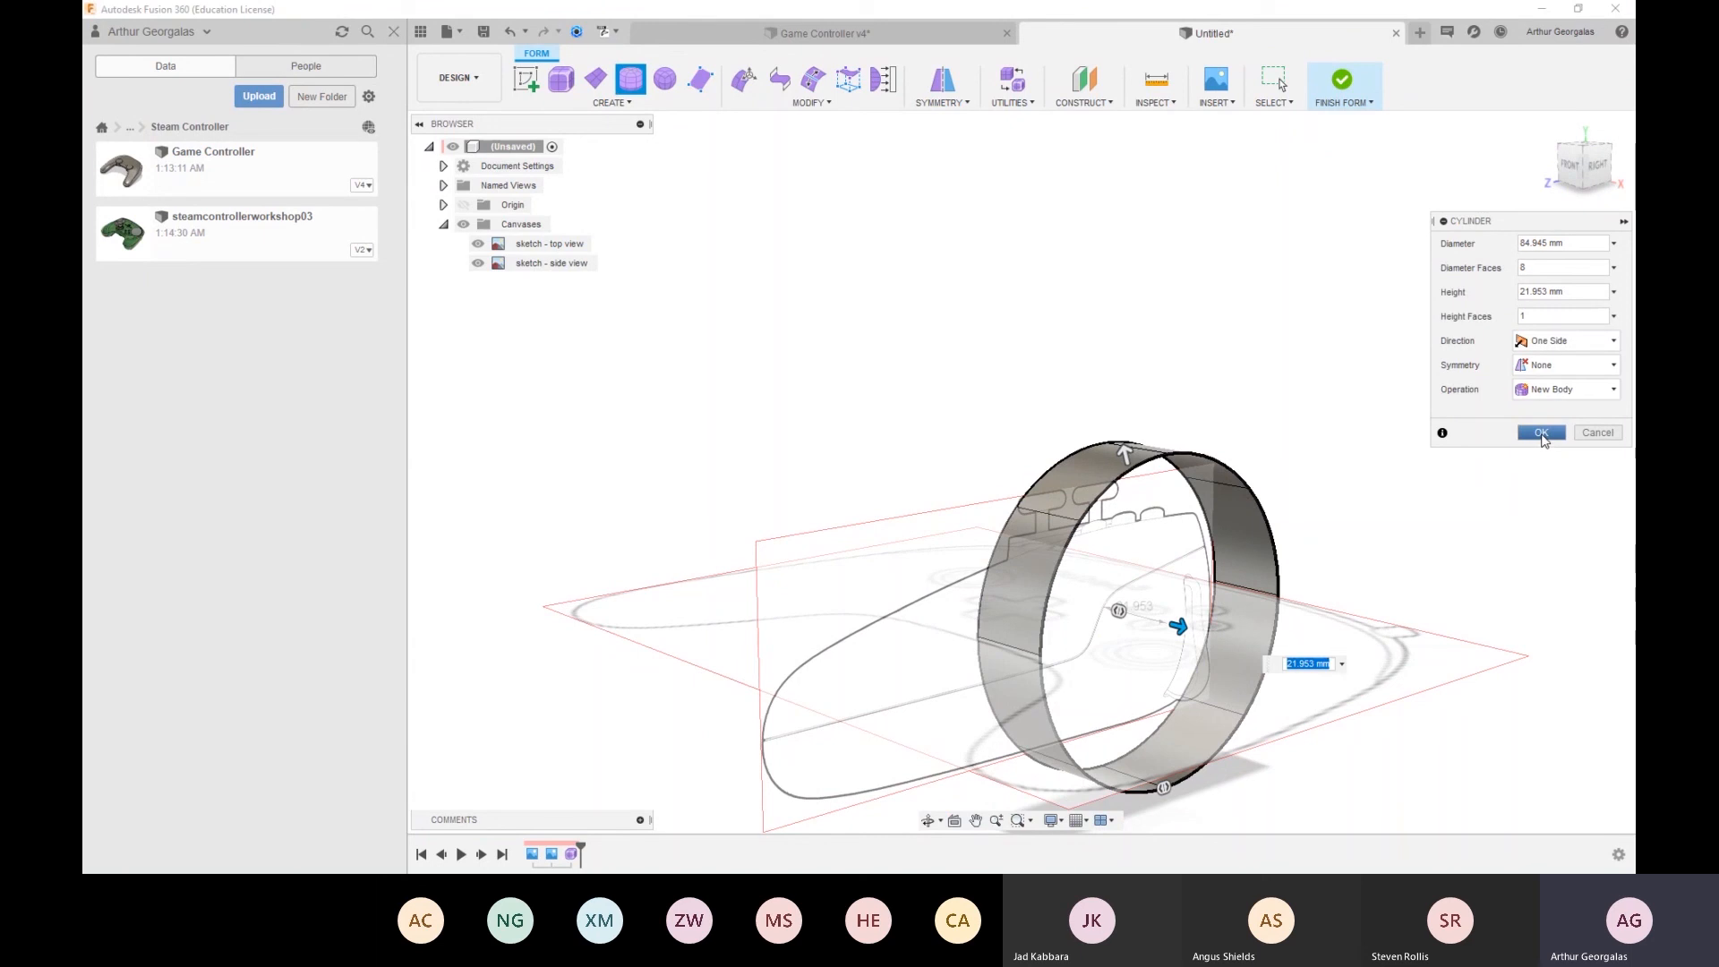
pyautogui.click(1541, 434)
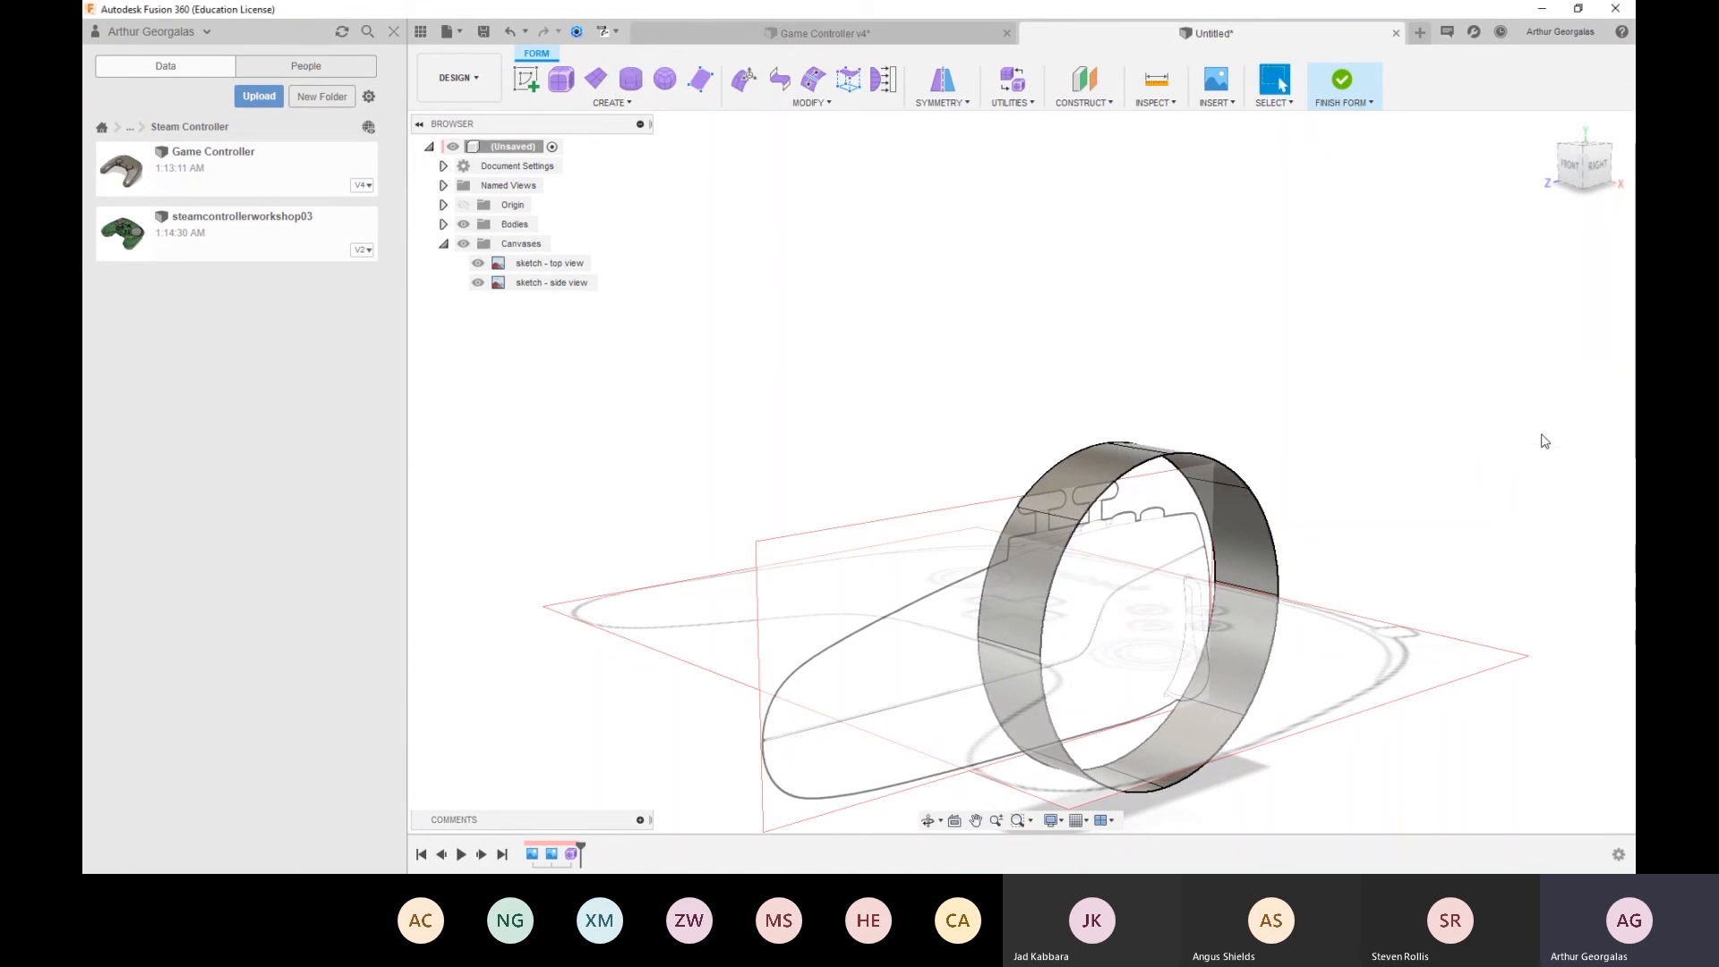
# Flatten the ring's two top faces by scaling them vertically to about 0.02, using box display for the T-spline
pyautogui.keyDown('shift'); pyautogui.moveTo(1258, 484); pyautogui.dragTo(1312, 491, button='middle'); pyautogui.keyUp('shift')
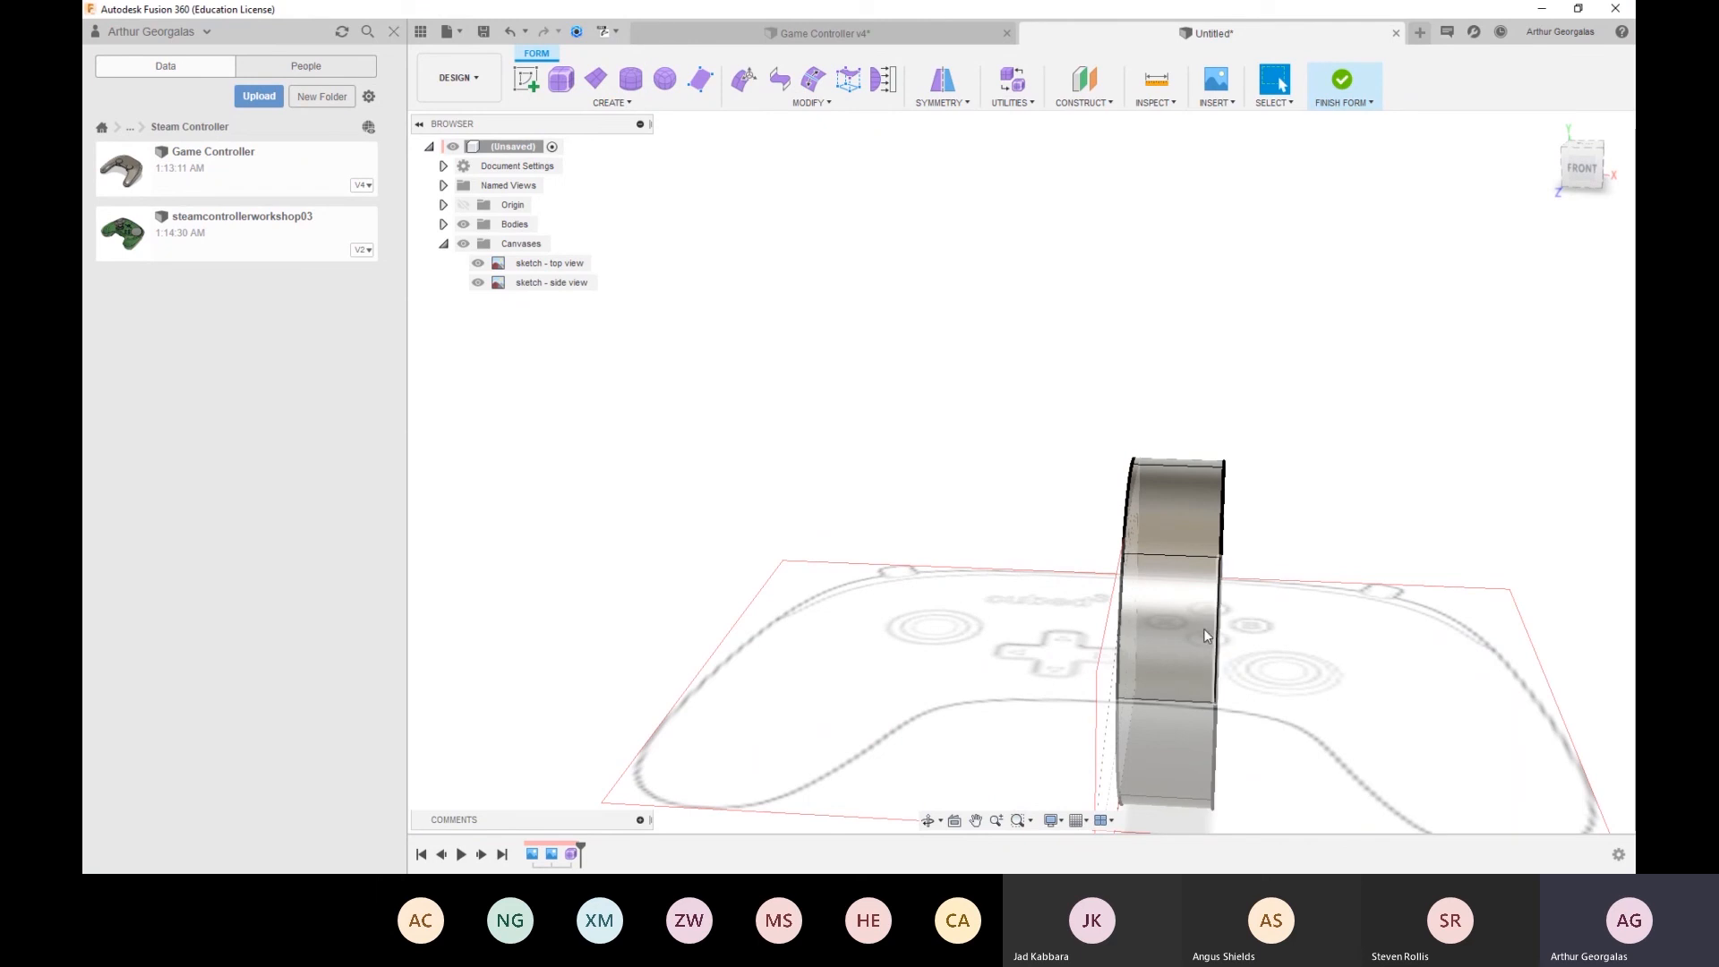
pyautogui.keyDown('shift'); pyautogui.moveTo(1205, 616); pyautogui.dragTo(1182, 565, button='middle'); pyautogui.keyUp('shift')
pyautogui.click(1348, 518)
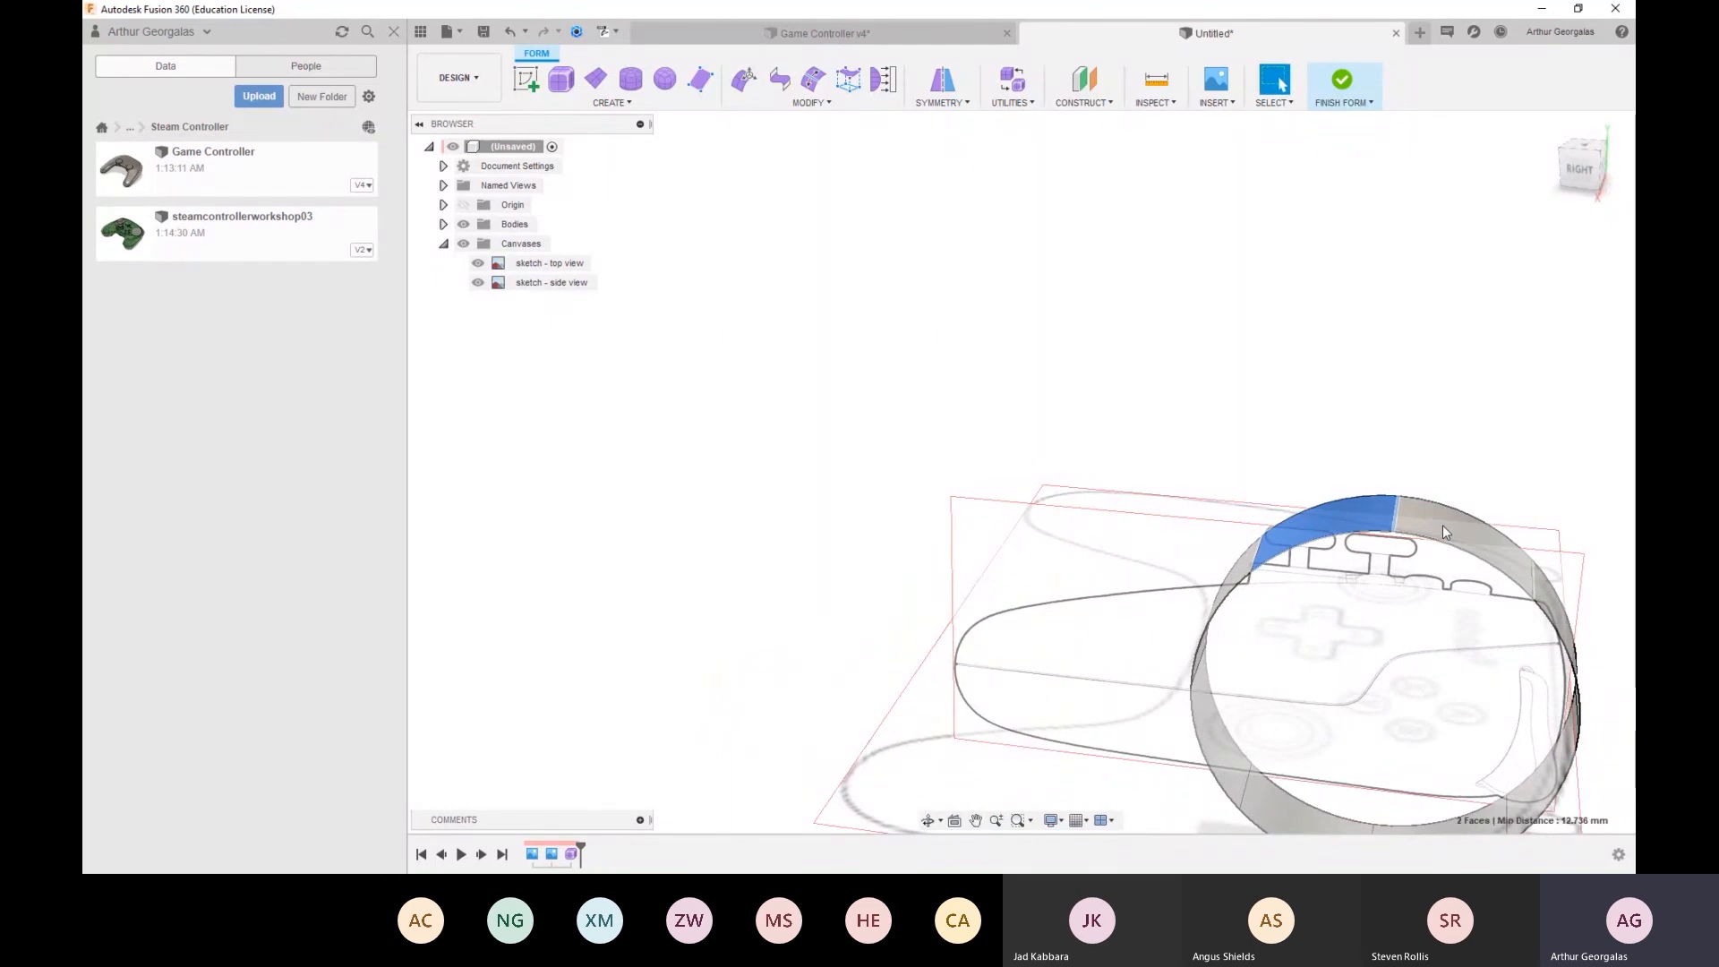
pyautogui.keyDown('shift'); pyautogui.click(1443, 530); pyautogui.keyUp('shift')
pyautogui.rightClick(1442, 530)
pyautogui.click(1497, 516)
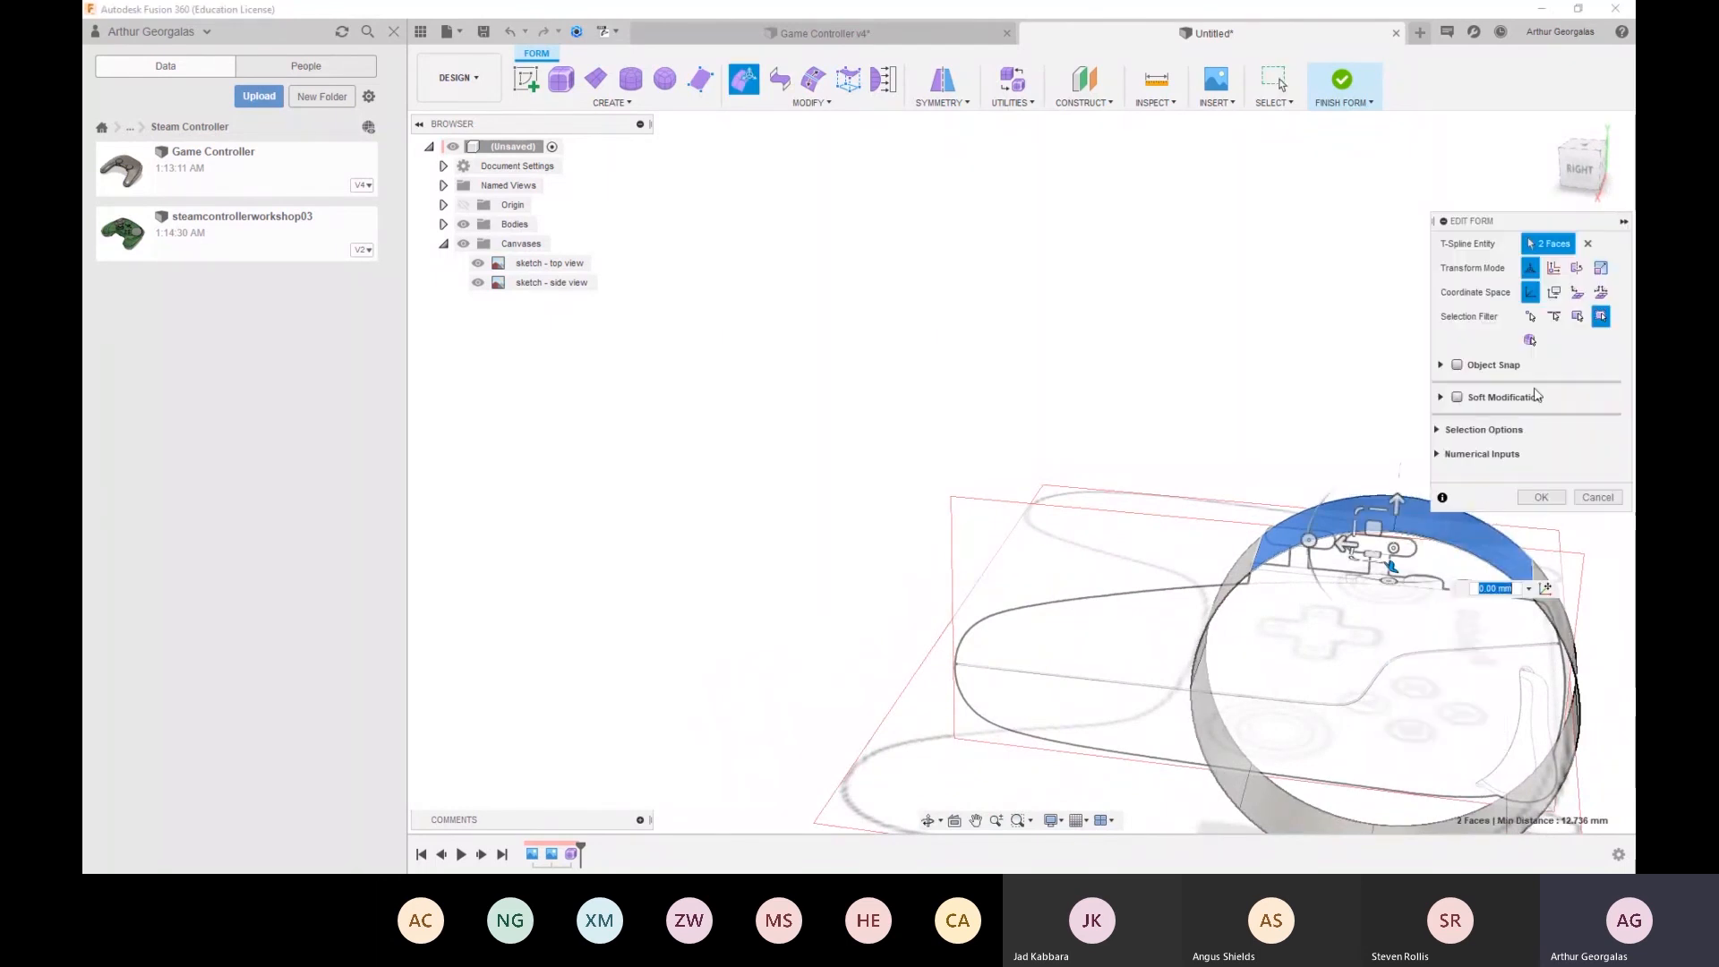
pyautogui.moveTo(1258, 388); pyautogui.dragTo(1067, 400, button='middle')
pyautogui.moveTo(1202, 464); pyautogui.dragTo(1196, 594)
pyautogui.keyDown('shift'); pyautogui.moveTo(1196, 594); pyautogui.dragTo(1223, 562, button='middle'); pyautogui.keyUp('shift')
pyautogui.moveTo(1197, 532); pyautogui.dragTo(1173, 225)
pyautogui.moveTo(1167, 553); pyautogui.dragTo(1164, 327)
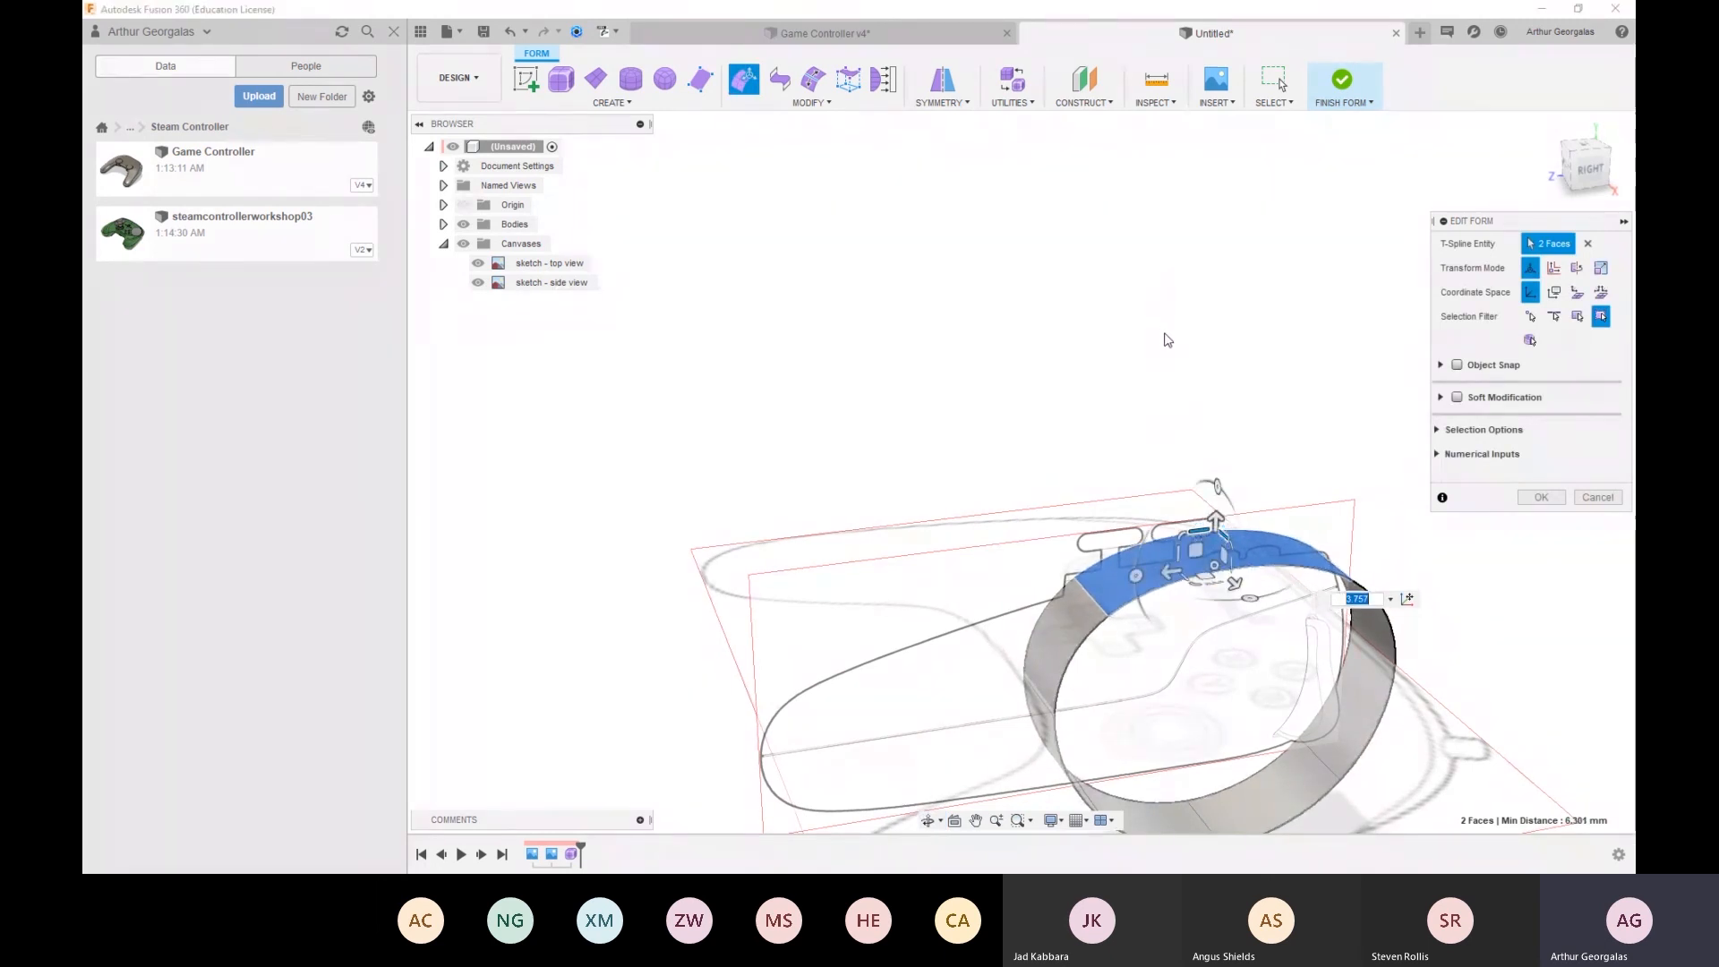
pyautogui.hotkey('alt', '1')
pyautogui.moveTo(1204, 527); pyautogui.dragTo(1188, 683)
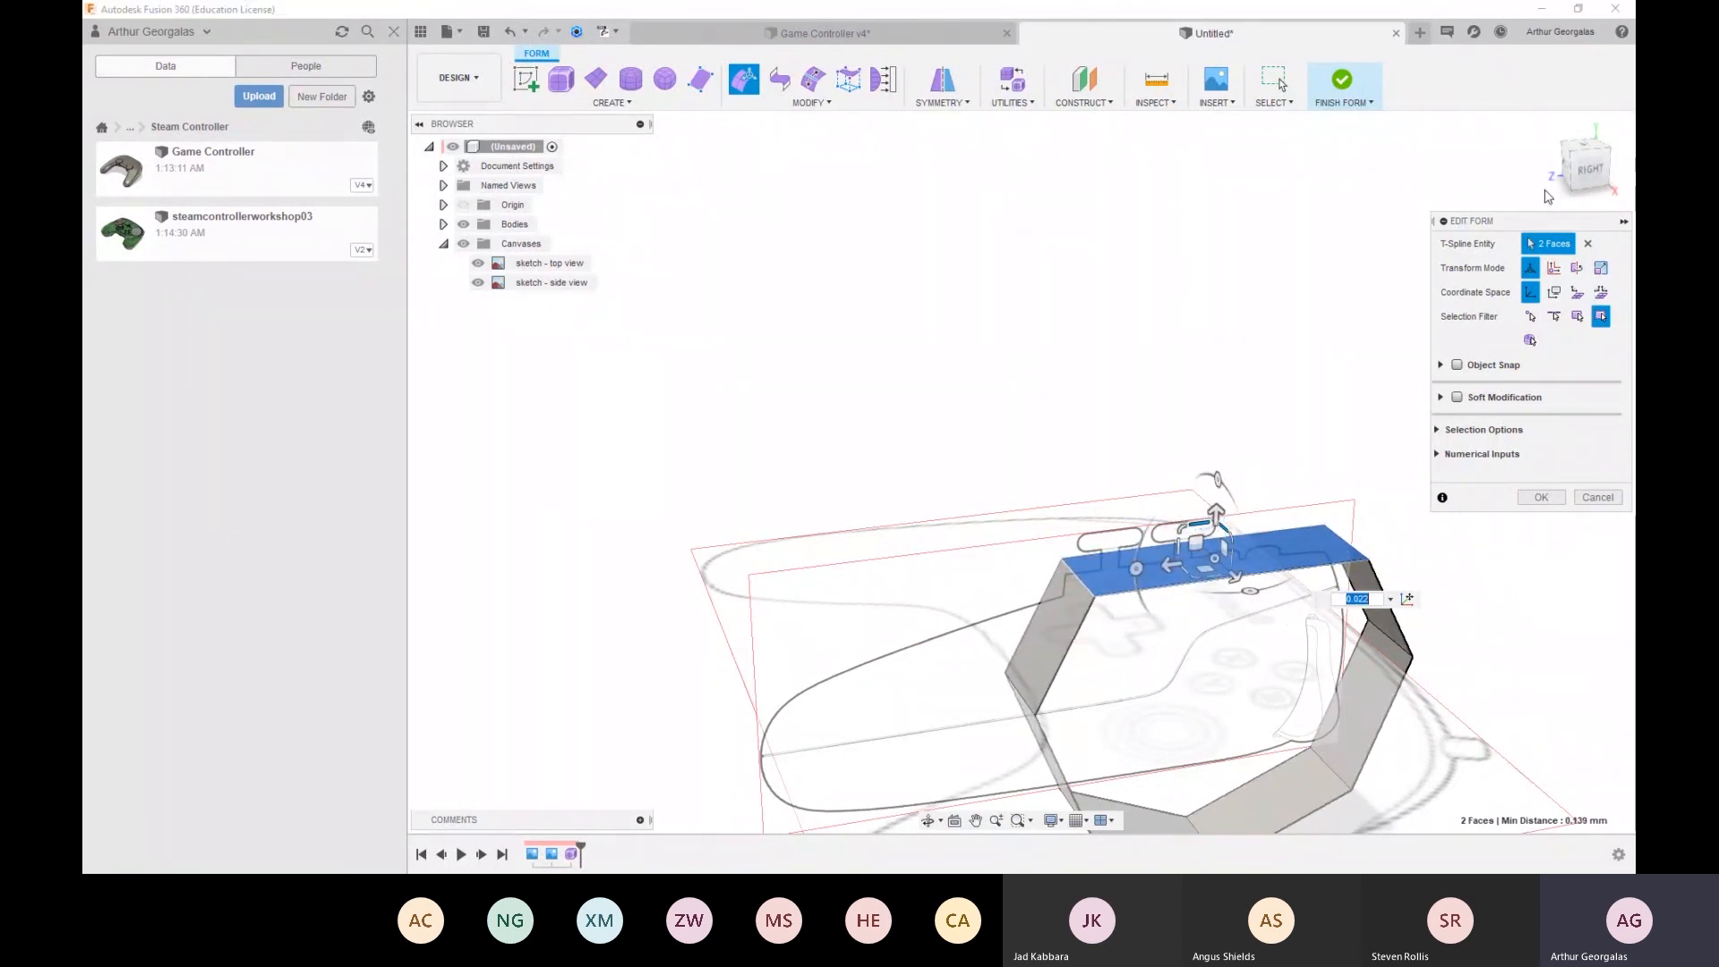
# Lower the two flattened top faces about 4.9 mm and tilt them about 2.8 degrees to follow the side view's top surface
pyautogui.click(1589, 169)
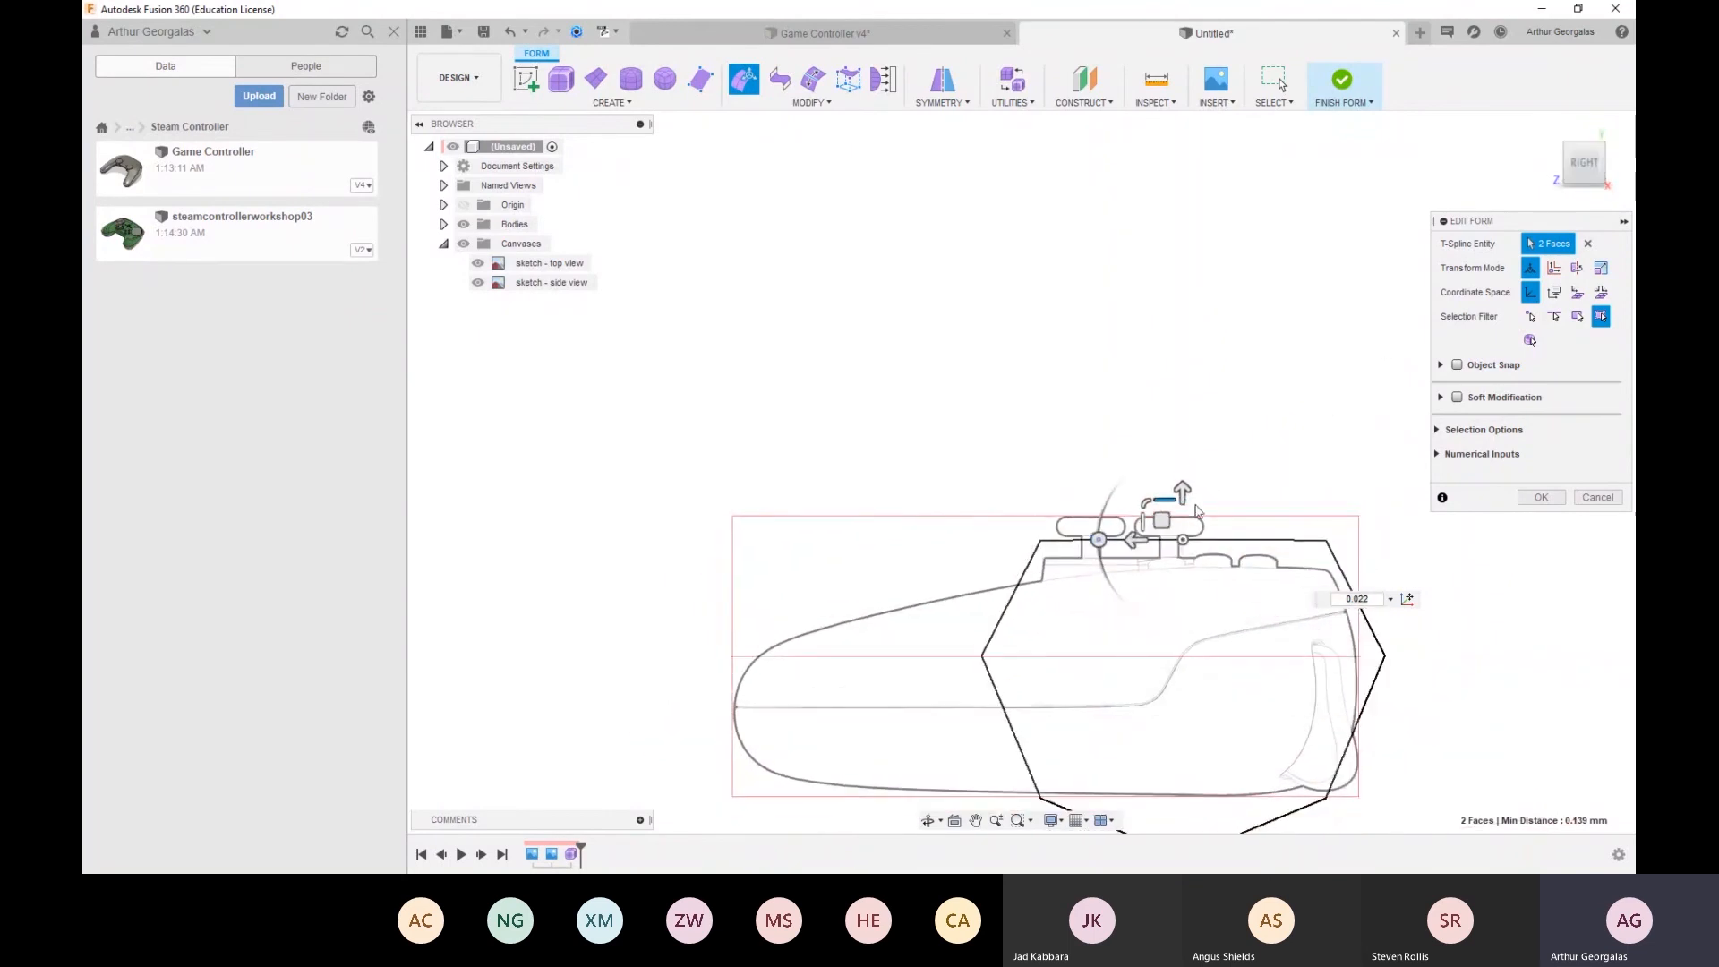
pyautogui.moveTo(1182, 497); pyautogui.dragTo(1182, 519)
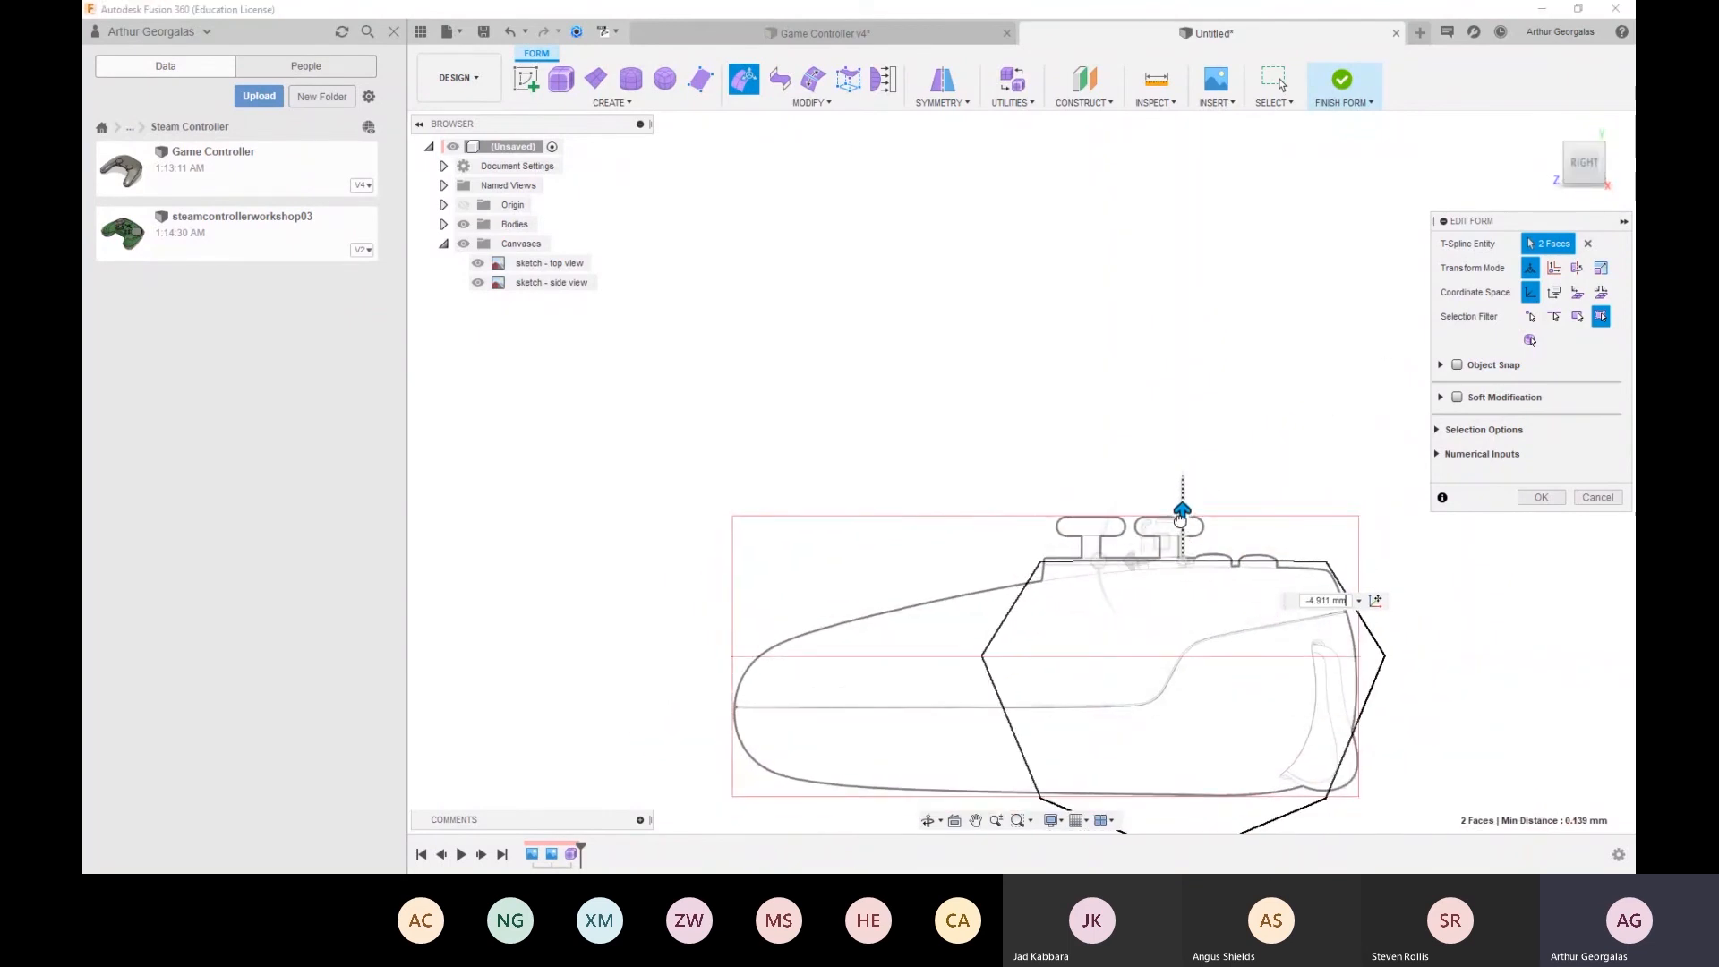
pyautogui.moveTo(1104, 557); pyautogui.dragTo(1085, 552)
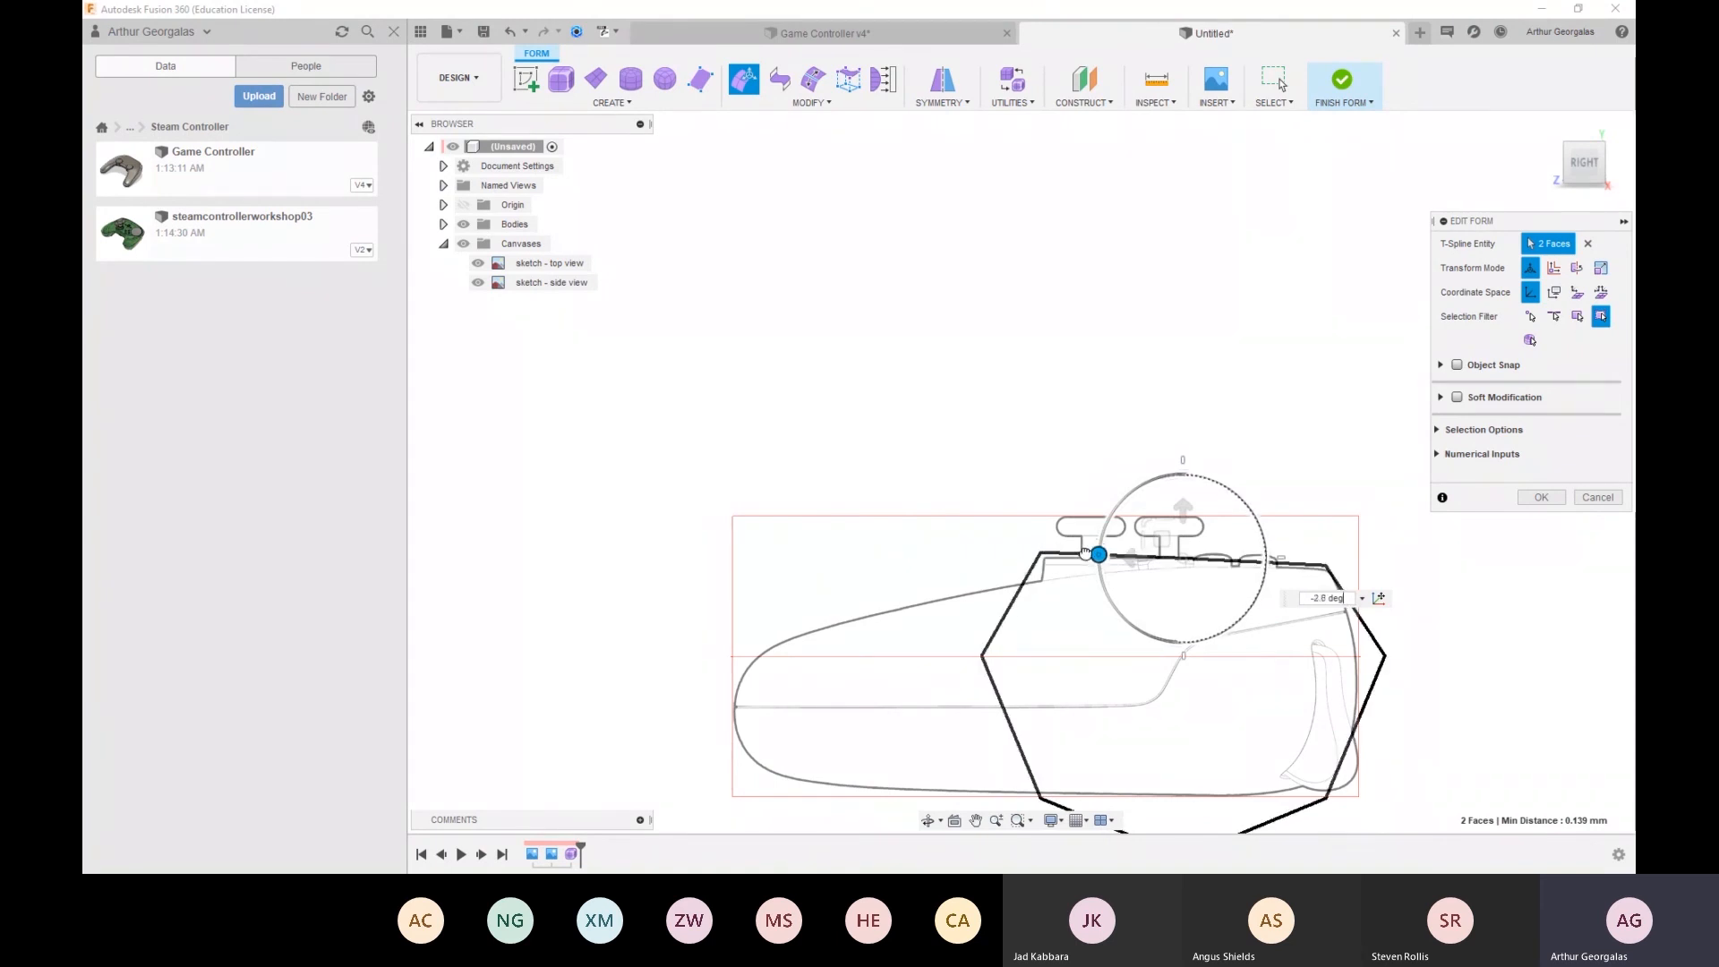
pyautogui.click(1037, 462)
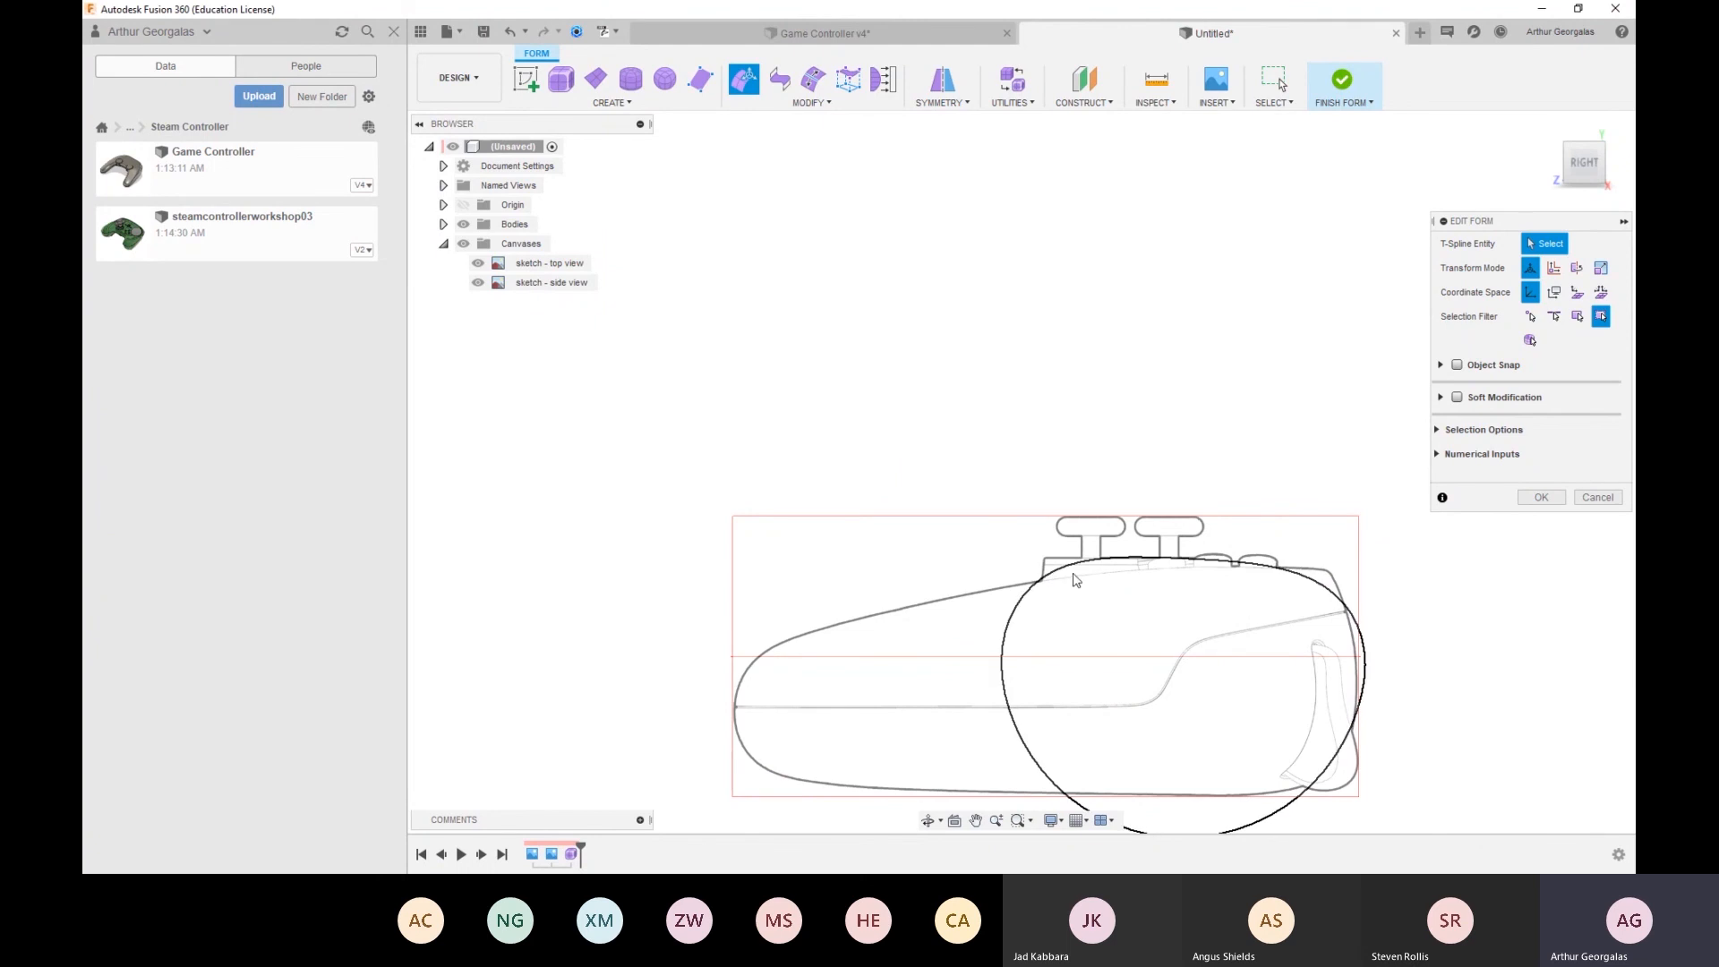
# Try moving the form's upper corner edge in smooth and box display, undoing the trial moves
pyautogui.scroll(3, 1069, 577)
pyautogui.keyDown('shift'); pyautogui.moveTo(1071, 573); pyautogui.dragTo(1040, 588, button='middle'); pyautogui.keyUp('shift')
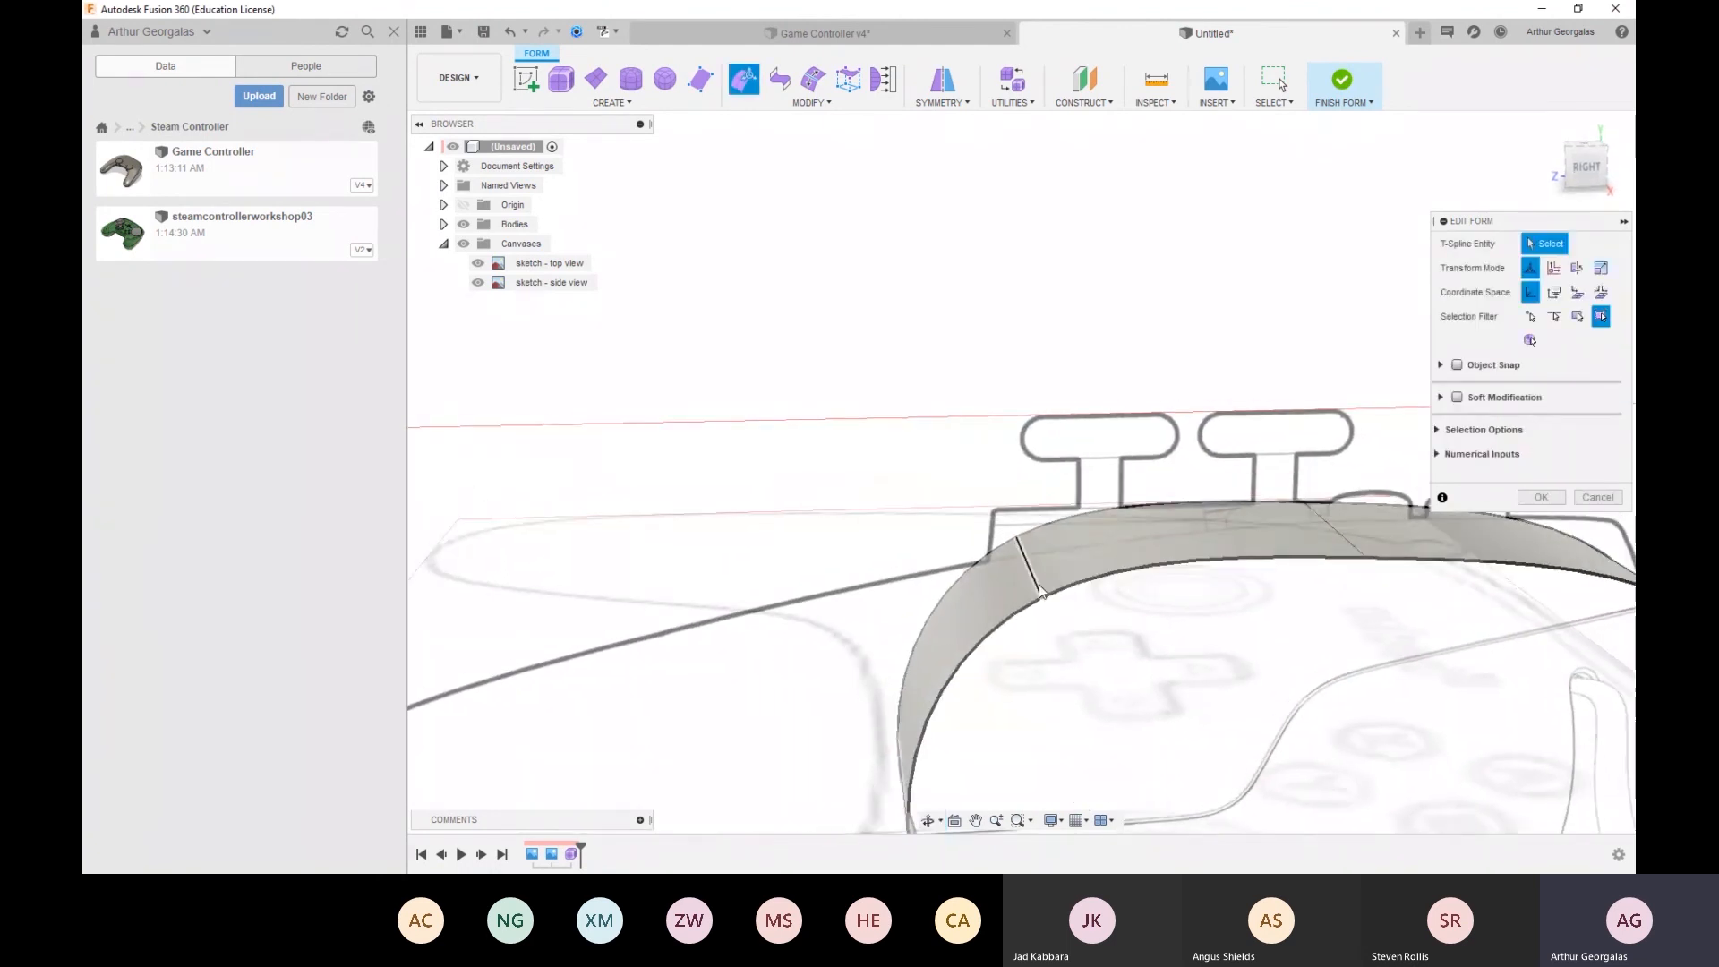
pyautogui.click(1040, 591)
pyautogui.hotkey('alt', '1')
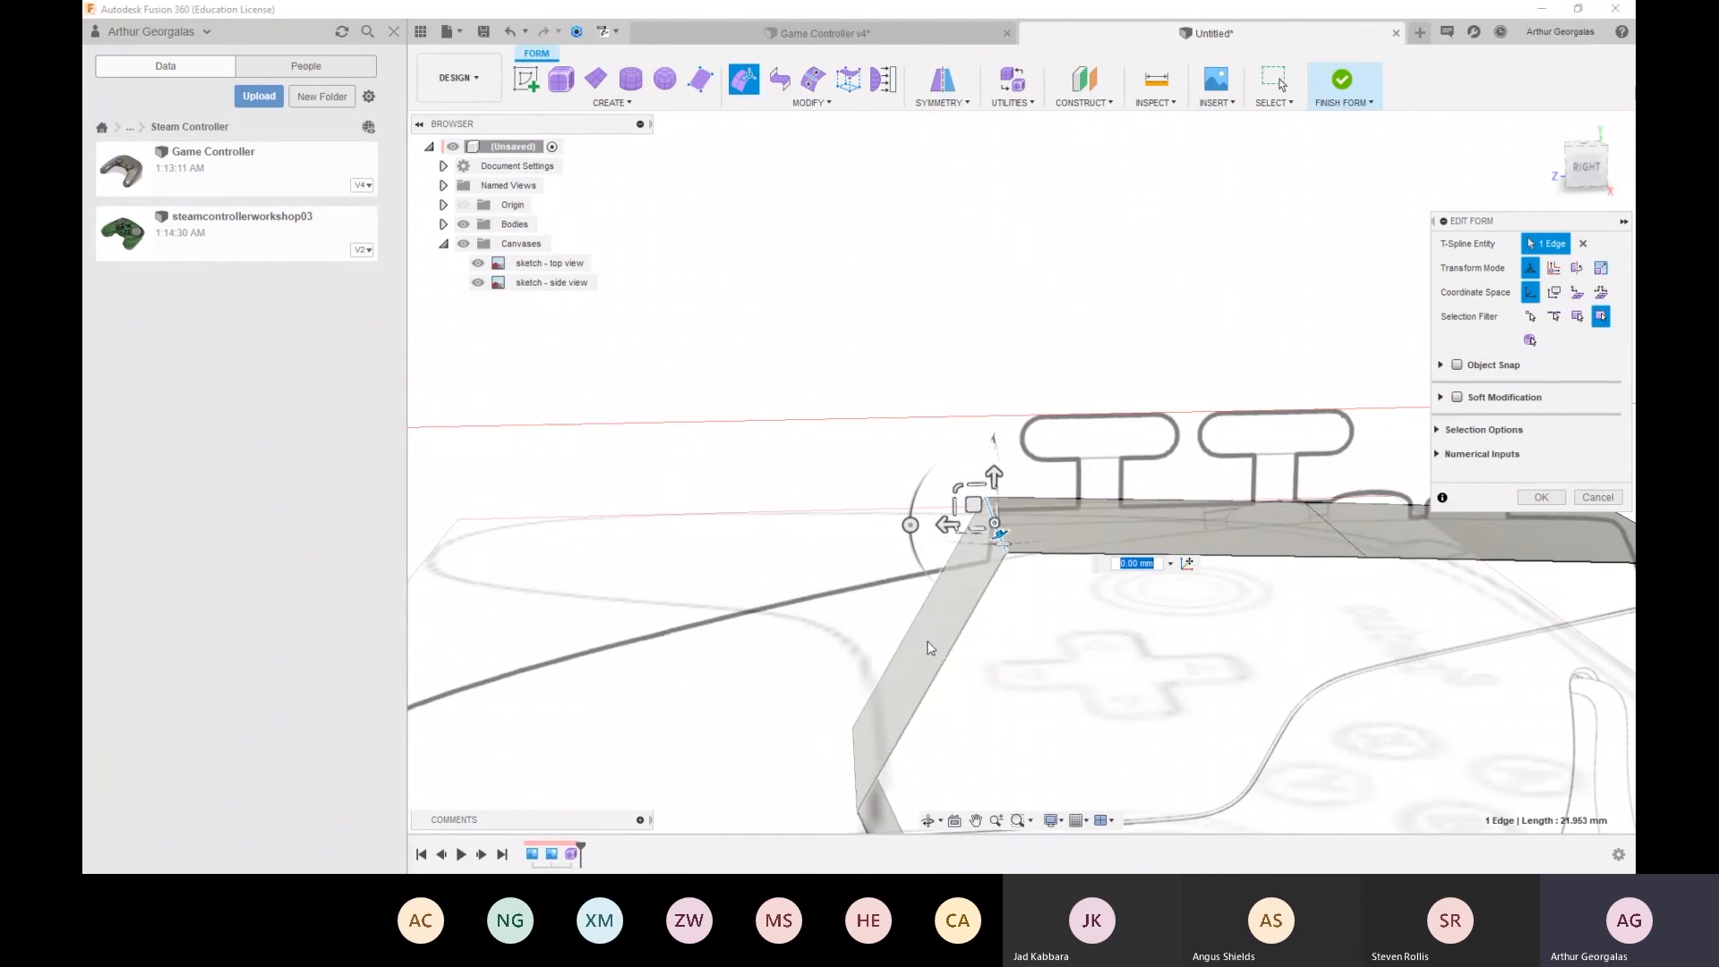
pyautogui.hotkey('alt', '3')
pyautogui.moveTo(1009, 548); pyautogui.dragTo(969, 485)
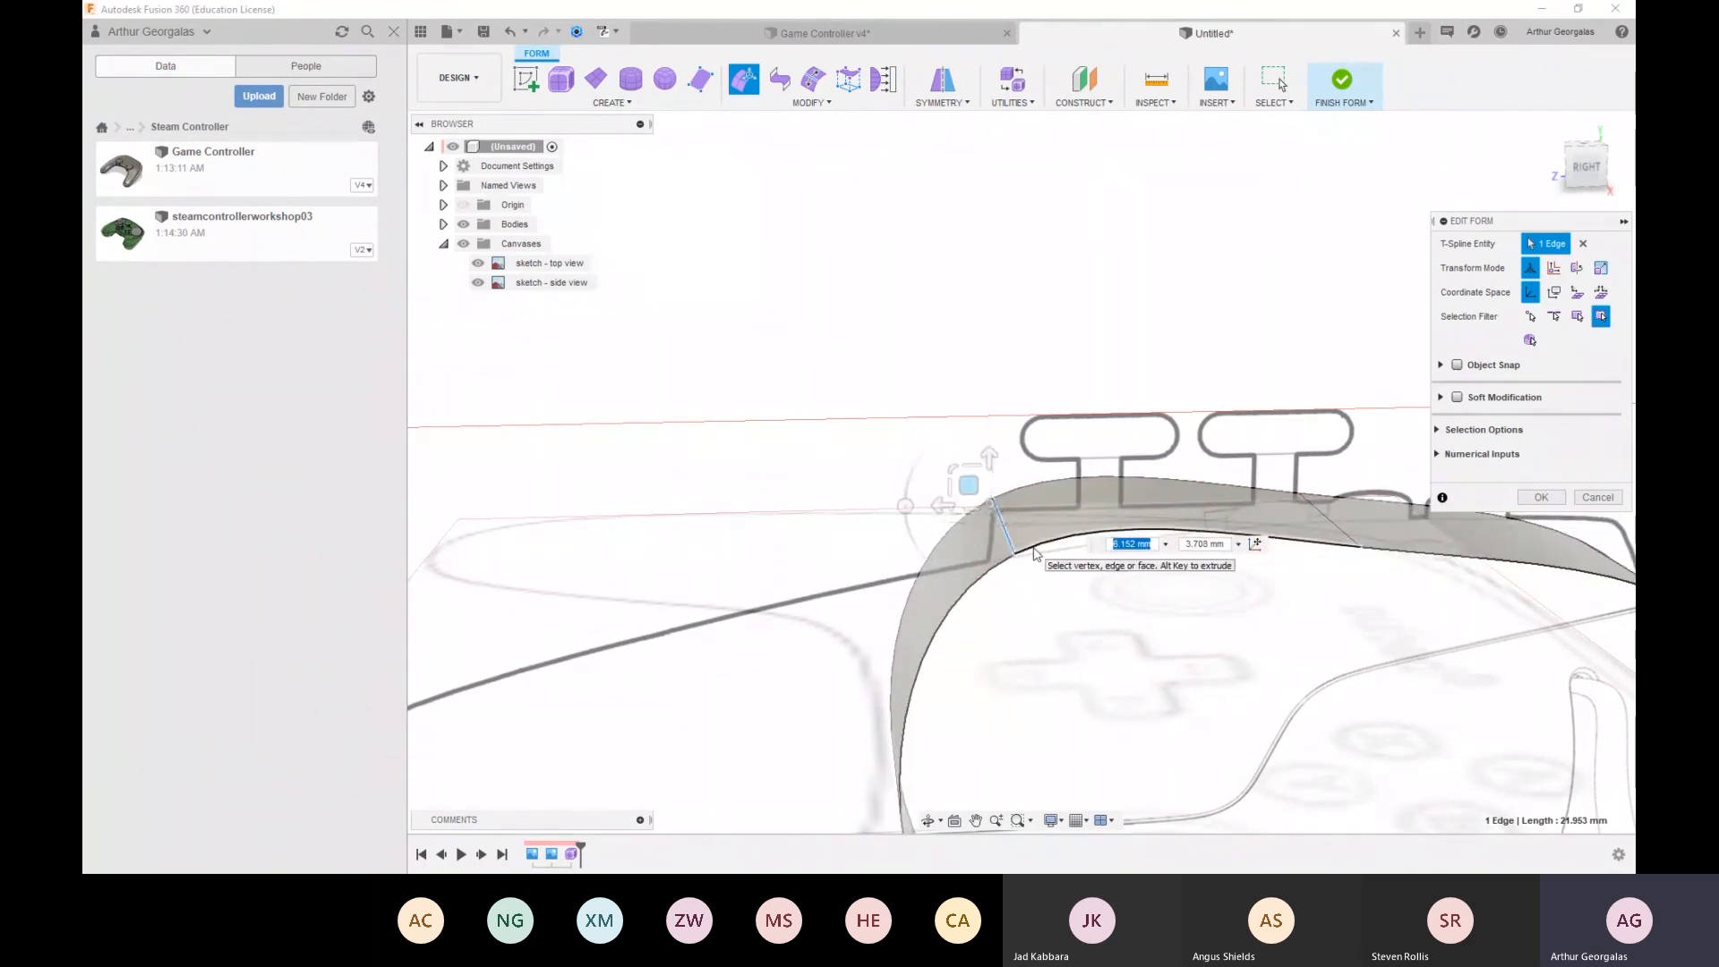
pyautogui.hotkey('ctrl', 'z')
pyautogui.moveTo(1007, 546); pyautogui.dragTo(942, 565)
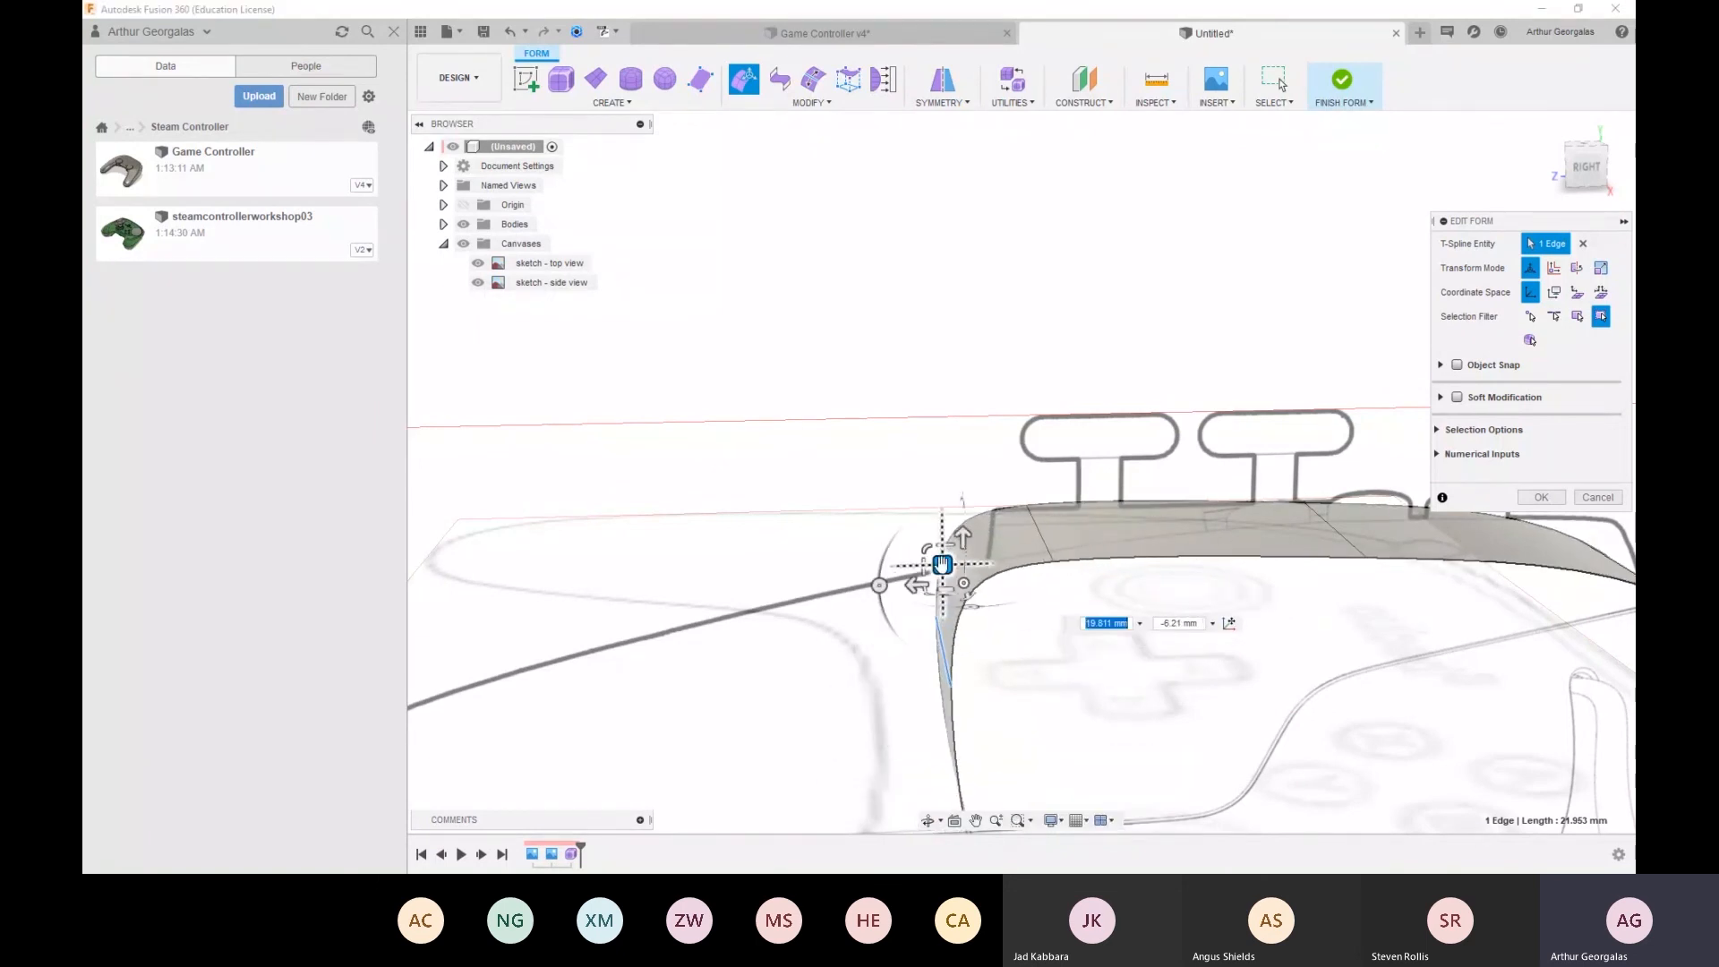
pyautogui.hotkey('ctrl', 'z')
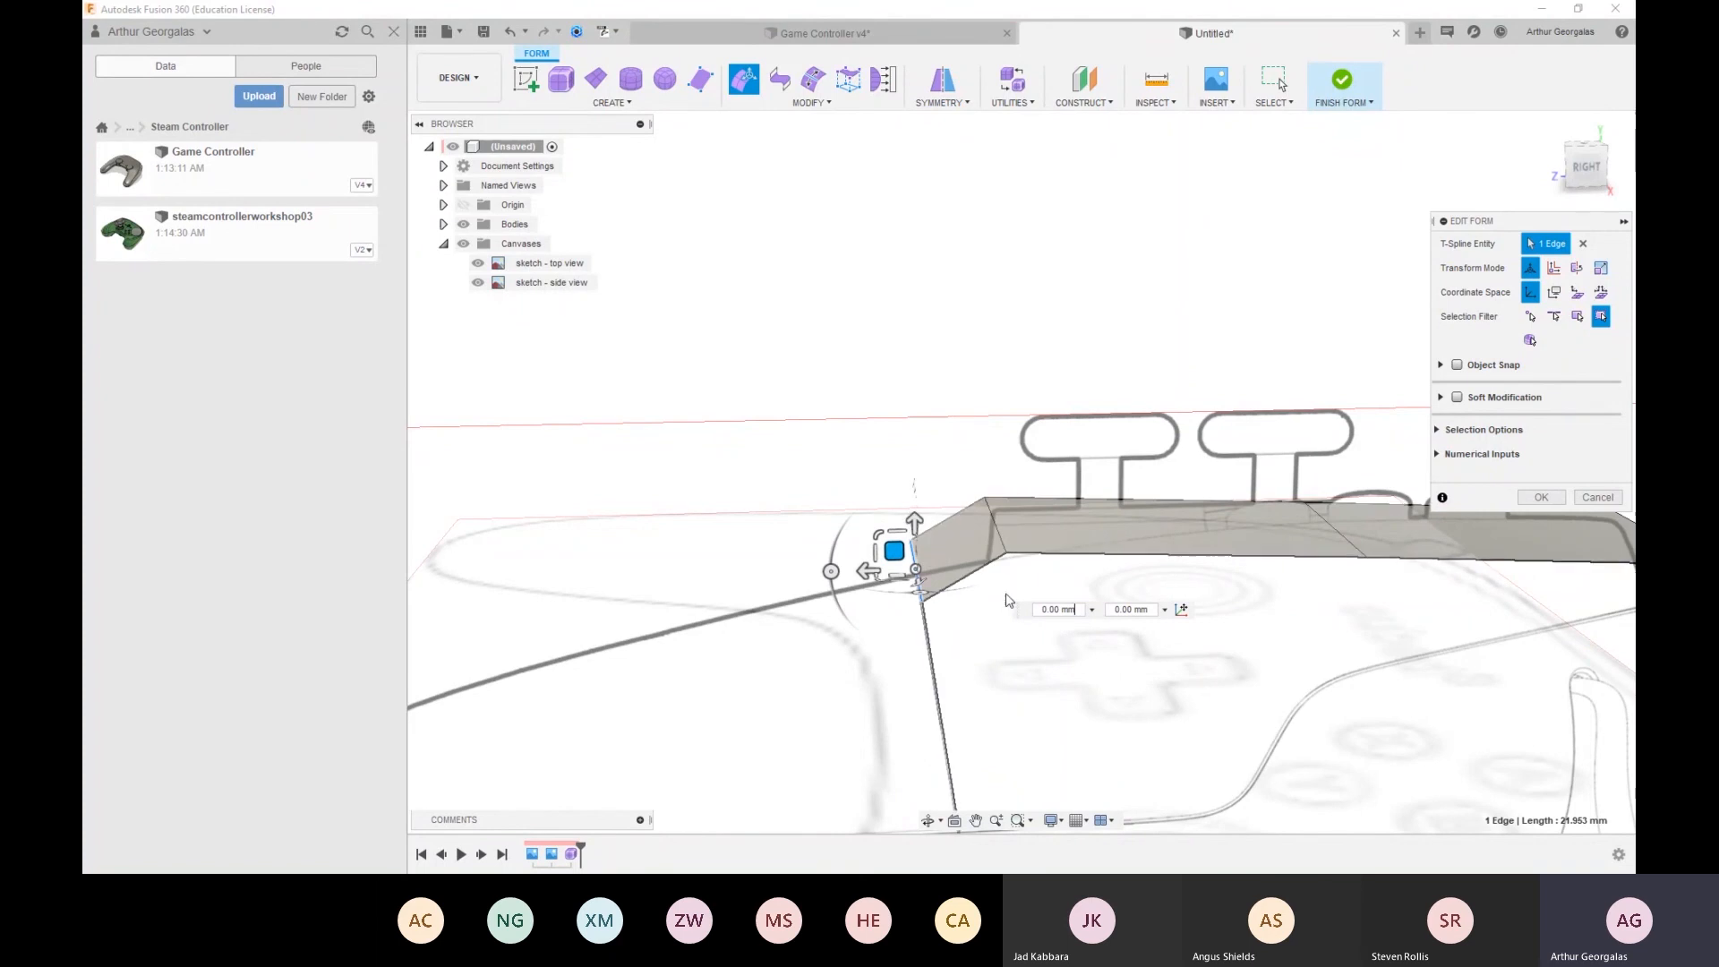
pyautogui.hotkey('ctrl', 'y')
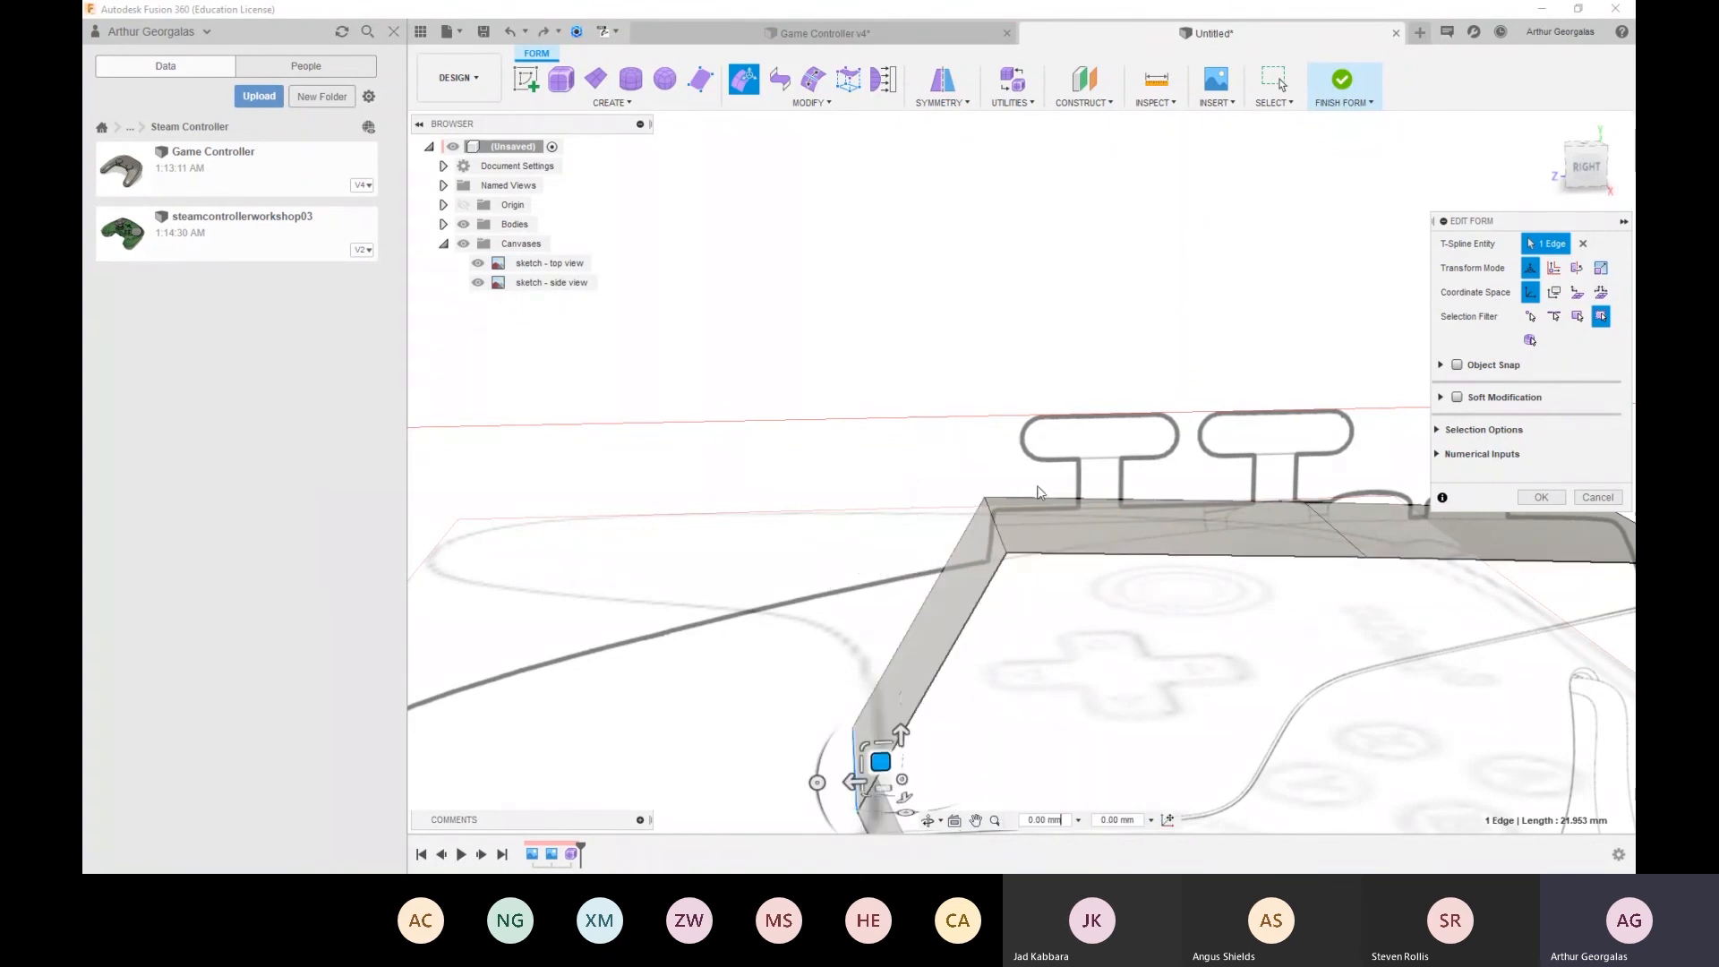
# Select the form's two bottom faces and raise them in the side view to near the sketch's horizontal parting line
pyautogui.scroll(-4, 1041, 501)
pyautogui.keyDown('shift'); pyautogui.moveTo(1148, 660); pyautogui.dragTo(1110, 646, button='middle'); pyautogui.keyUp('shift')
pyautogui.click(1090, 754)
pyautogui.keyDown('shift'); pyautogui.click(1168, 754); pyautogui.keyUp('shift')
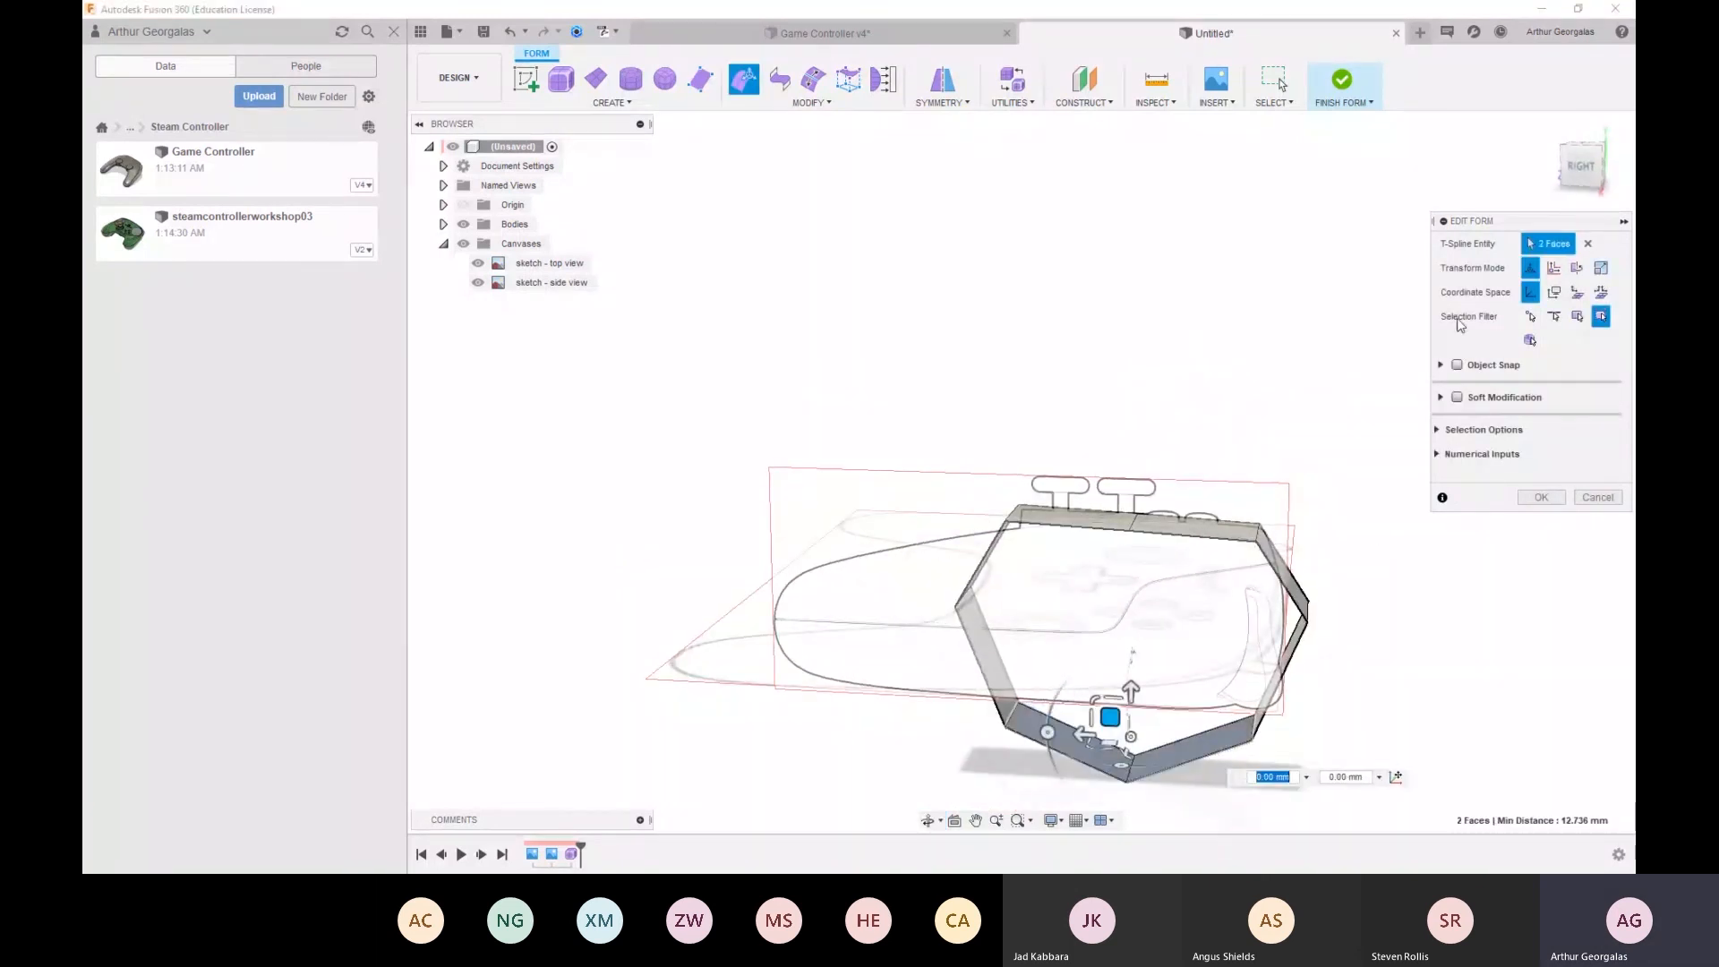
pyautogui.click(1581, 166)
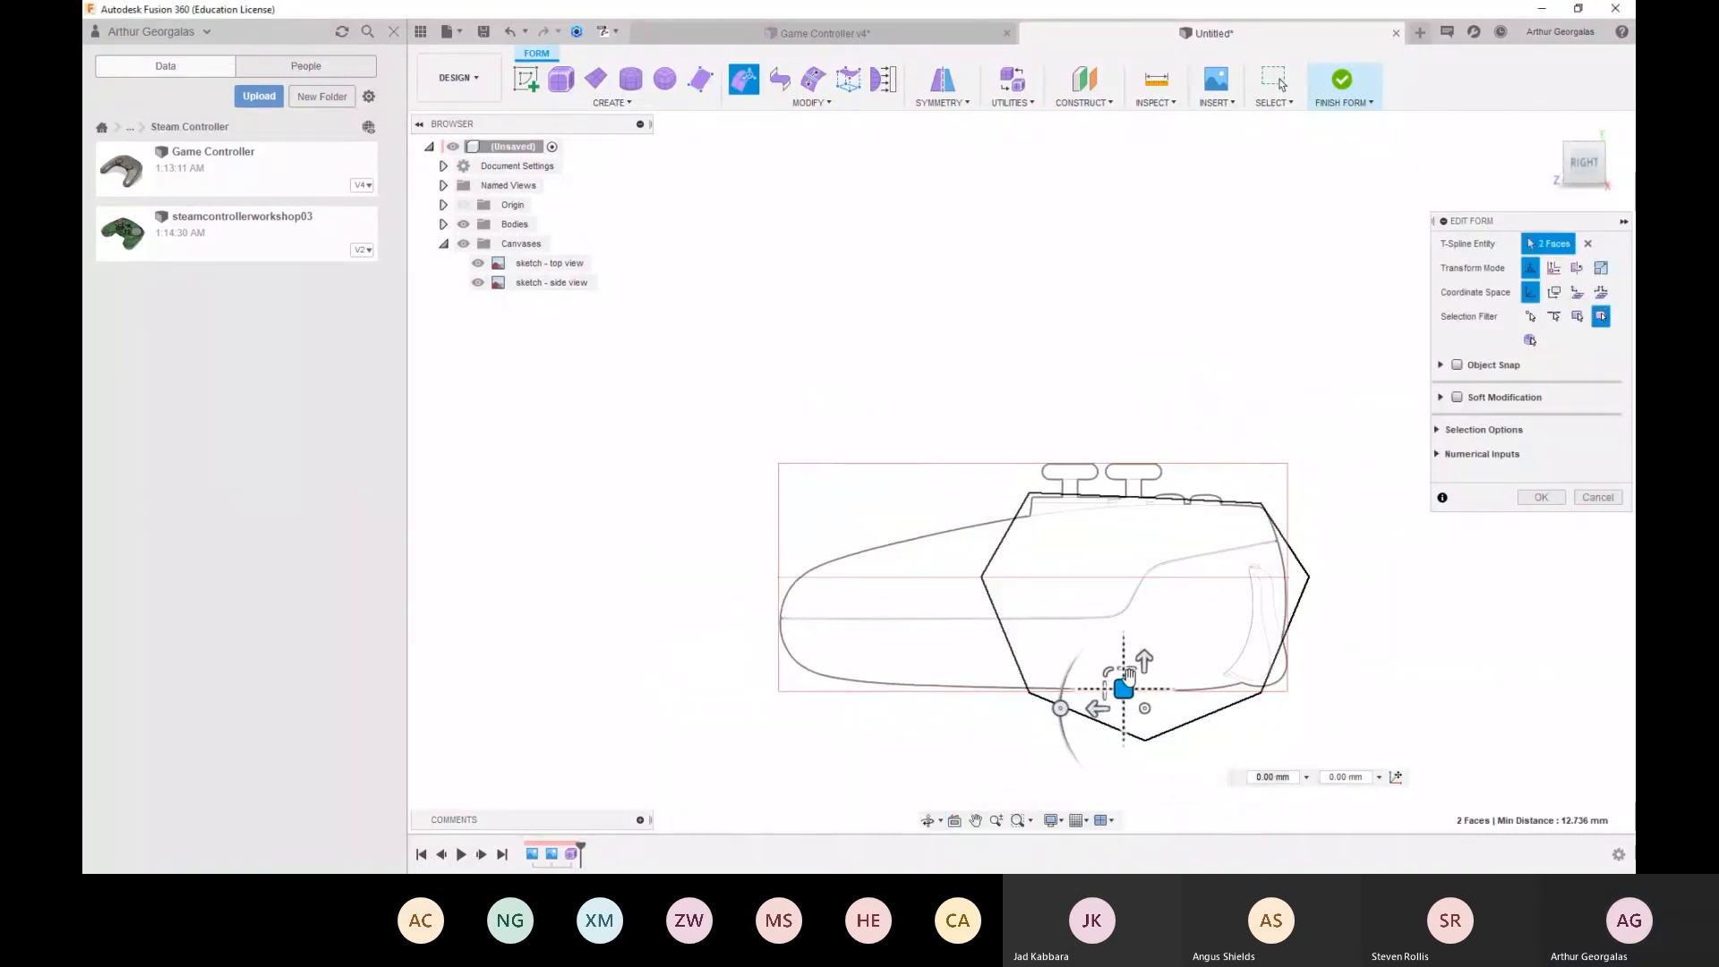
pyautogui.moveTo(1127, 675)
pyautogui.mouseDown()
pyautogui.moveTo(1119, 768)
pyautogui.moveTo(1136, 569)
pyautogui.moveTo(1132, 761)
pyautogui.moveTo(1144, 704)
pyautogui.mouseUp()
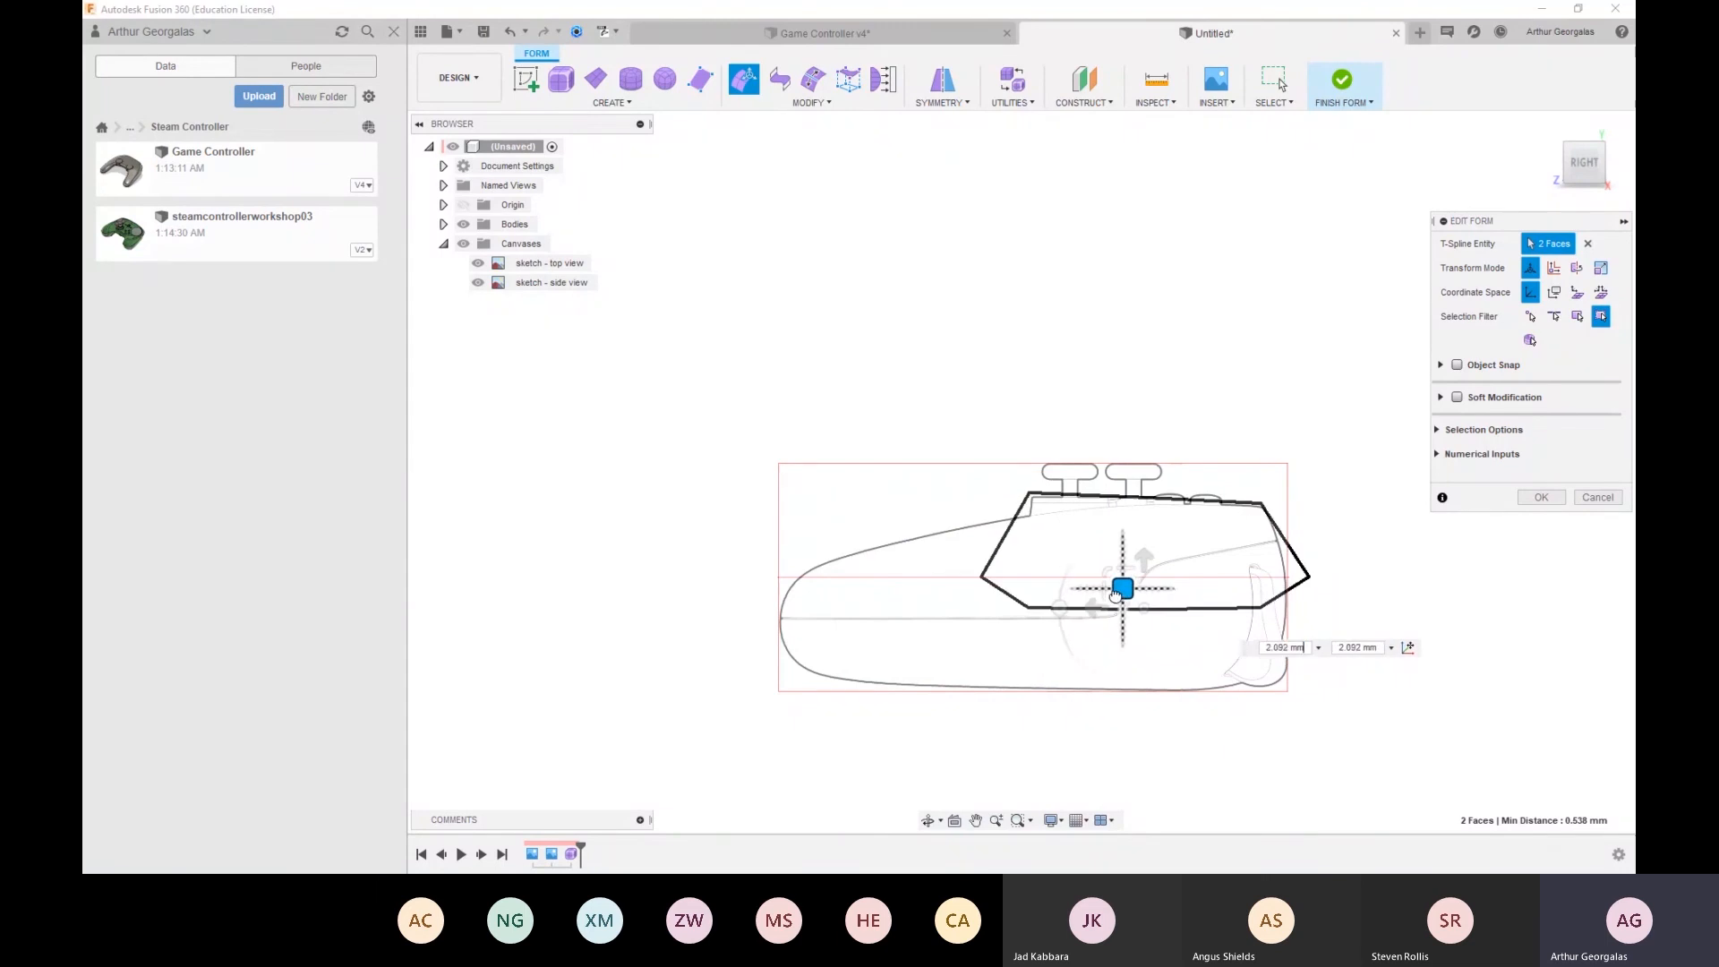
# Return the form to smooth display and accept the form edit
pyautogui.keyDown('shift'); pyautogui.moveTo(1110, 589); pyautogui.dragTo(1106, 626, button='middle'); pyautogui.keyUp('shift')
pyautogui.hotkey('alt', '3')
pyautogui.click(1152, 752)
pyautogui.moveTo(1139, 706); pyautogui.dragTo(1057, 699, button='middle')
pyautogui.click(1541, 497)
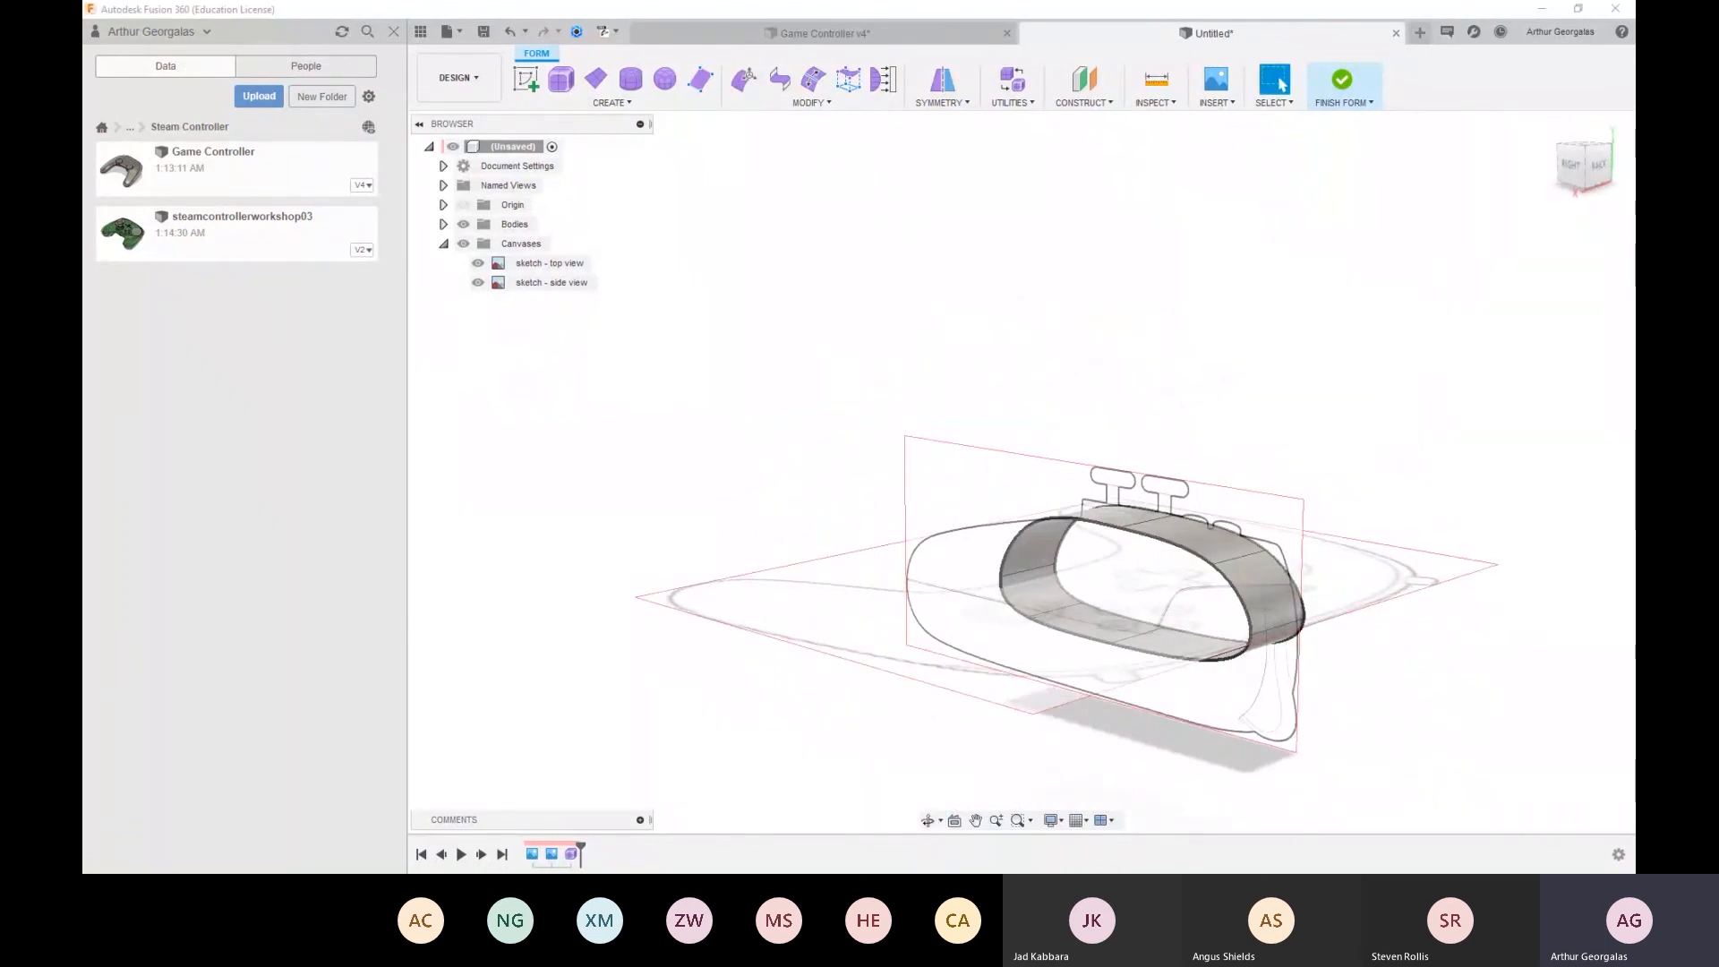
pyautogui.hotkey('alt', 'Tab')
pyautogui.moveTo(1279, 29); pyautogui.dragTo(82, 101)
# Start Edit Form in the top view, select the form's open outer edge loop and move it about 3 mm towards the centre line
pyautogui.keyDown('shift'); pyautogui.moveTo(925, 583); pyautogui.dragTo(1086, 639, button='middle'); pyautogui.keyUp('shift')
pyautogui.click(1585, 164)
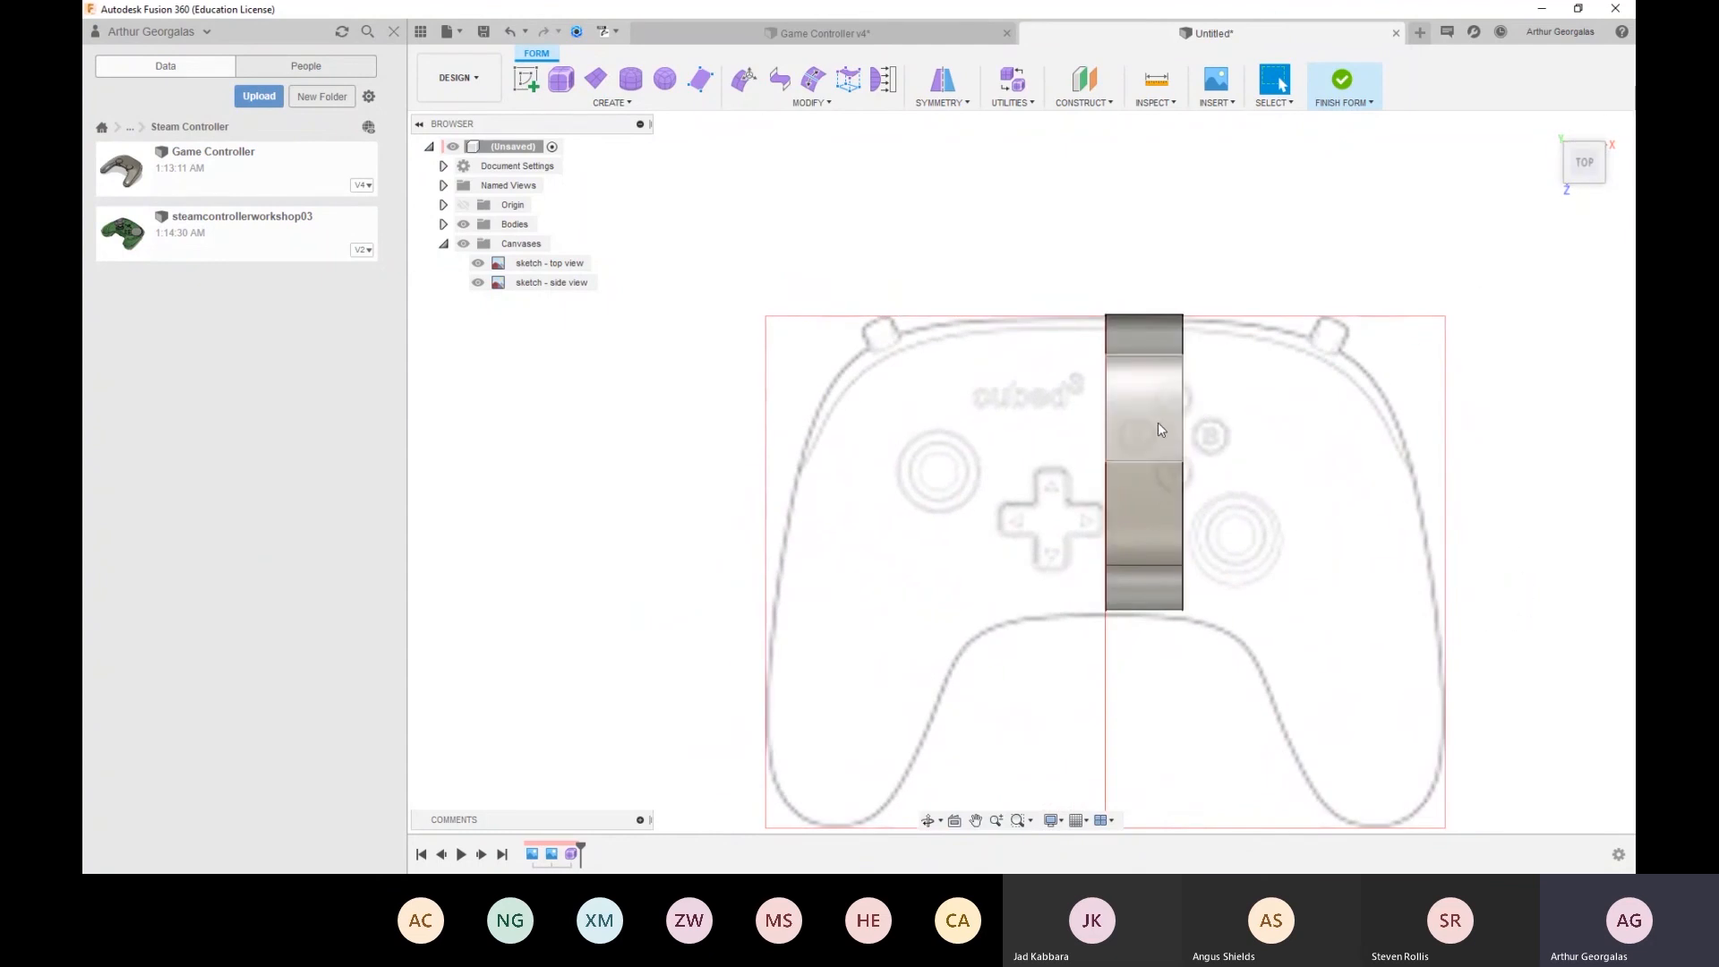
pyautogui.doubleClick(1181, 394)
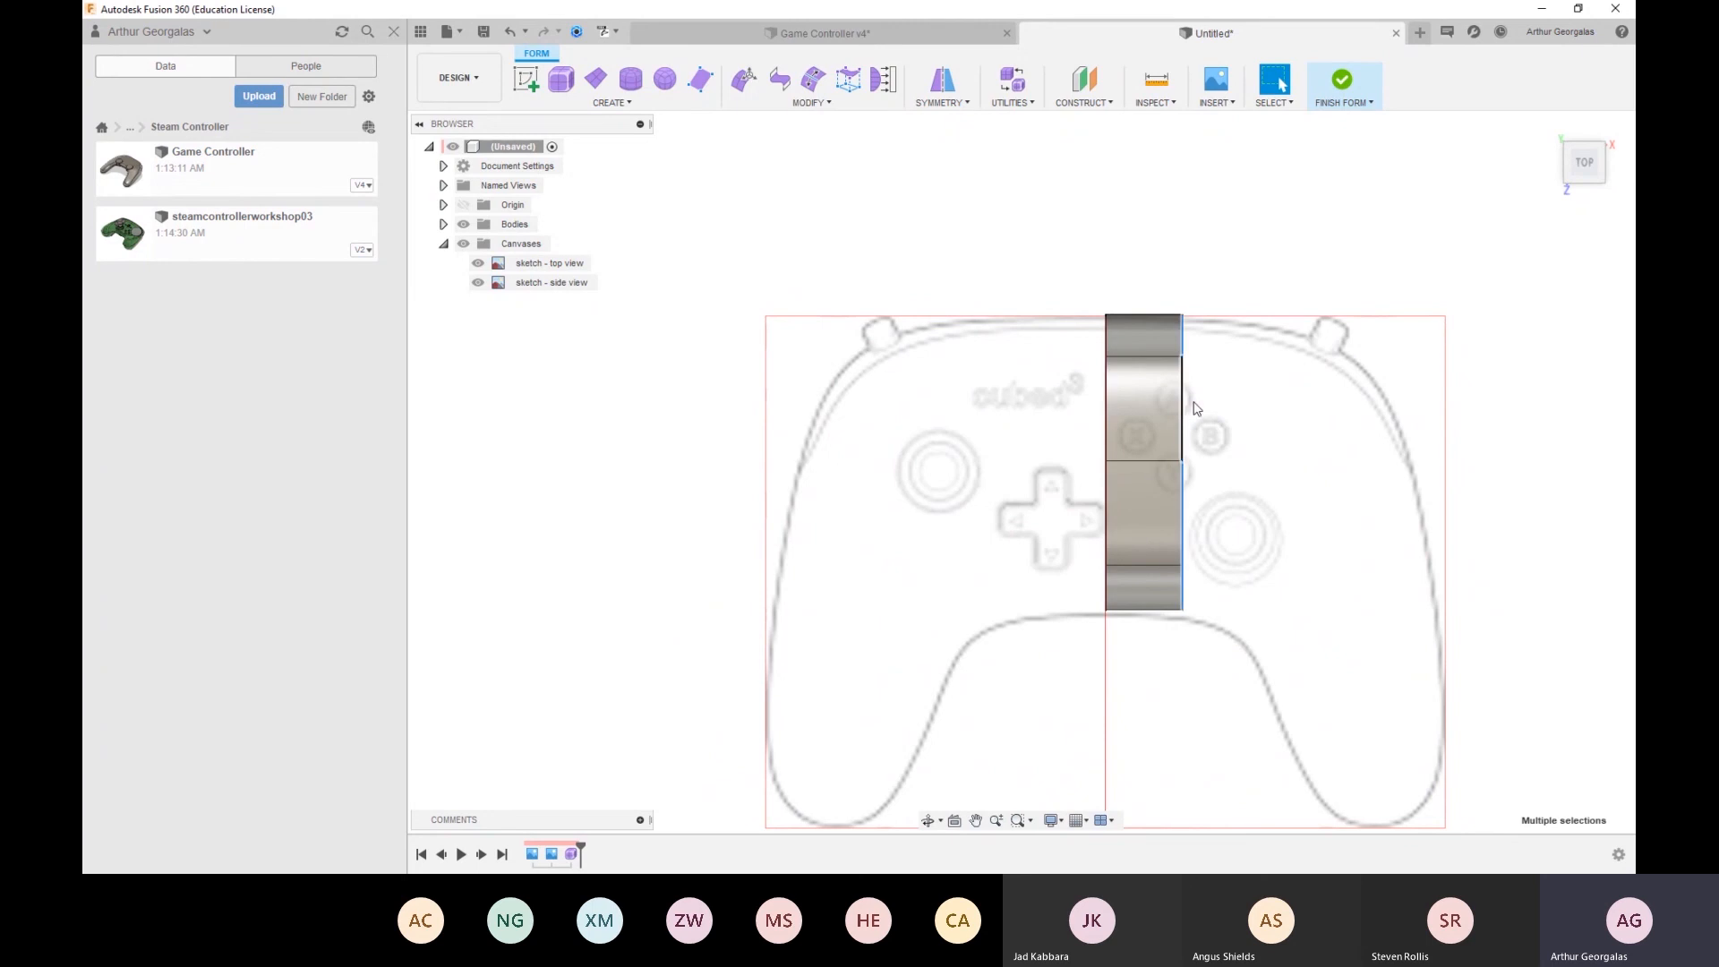
pyautogui.click(743, 79)
pyautogui.keyDown('shift'); pyautogui.moveTo(1181, 417); pyautogui.dragTo(1119, 376, button='middle'); pyautogui.keyUp('shift')
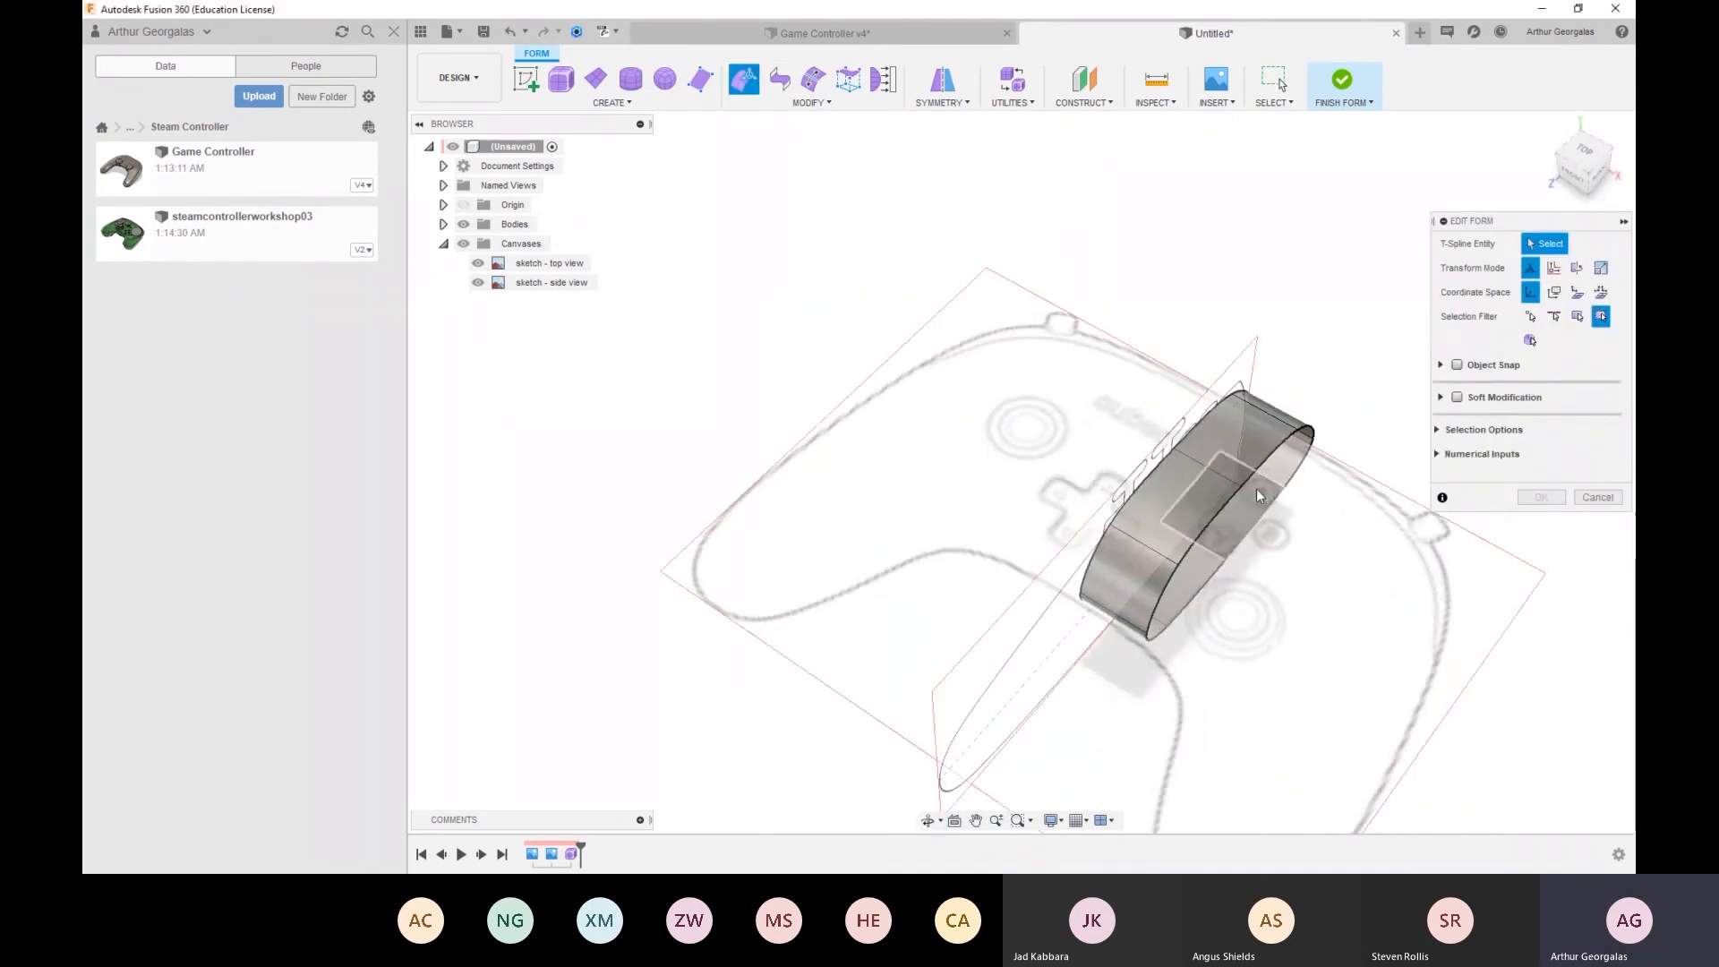
pyautogui.click(1282, 446)
pyautogui.doubleClick(1306, 437)
pyautogui.click(1310, 342)
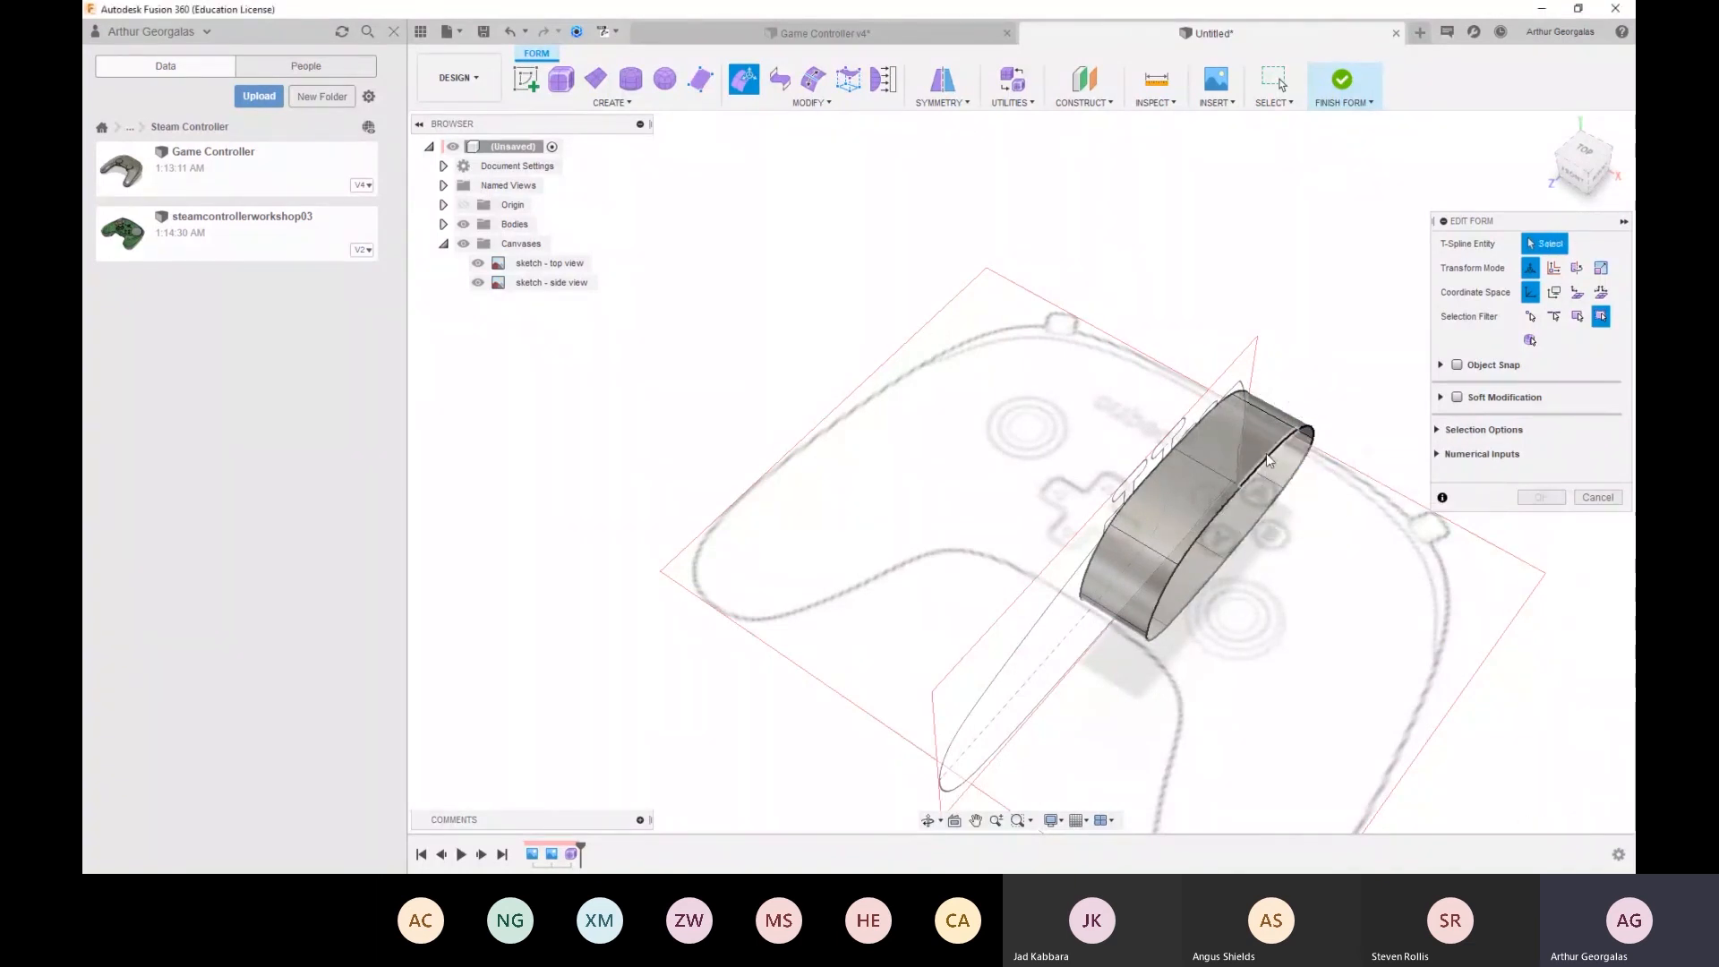
pyautogui.doubleClick(1267, 460)
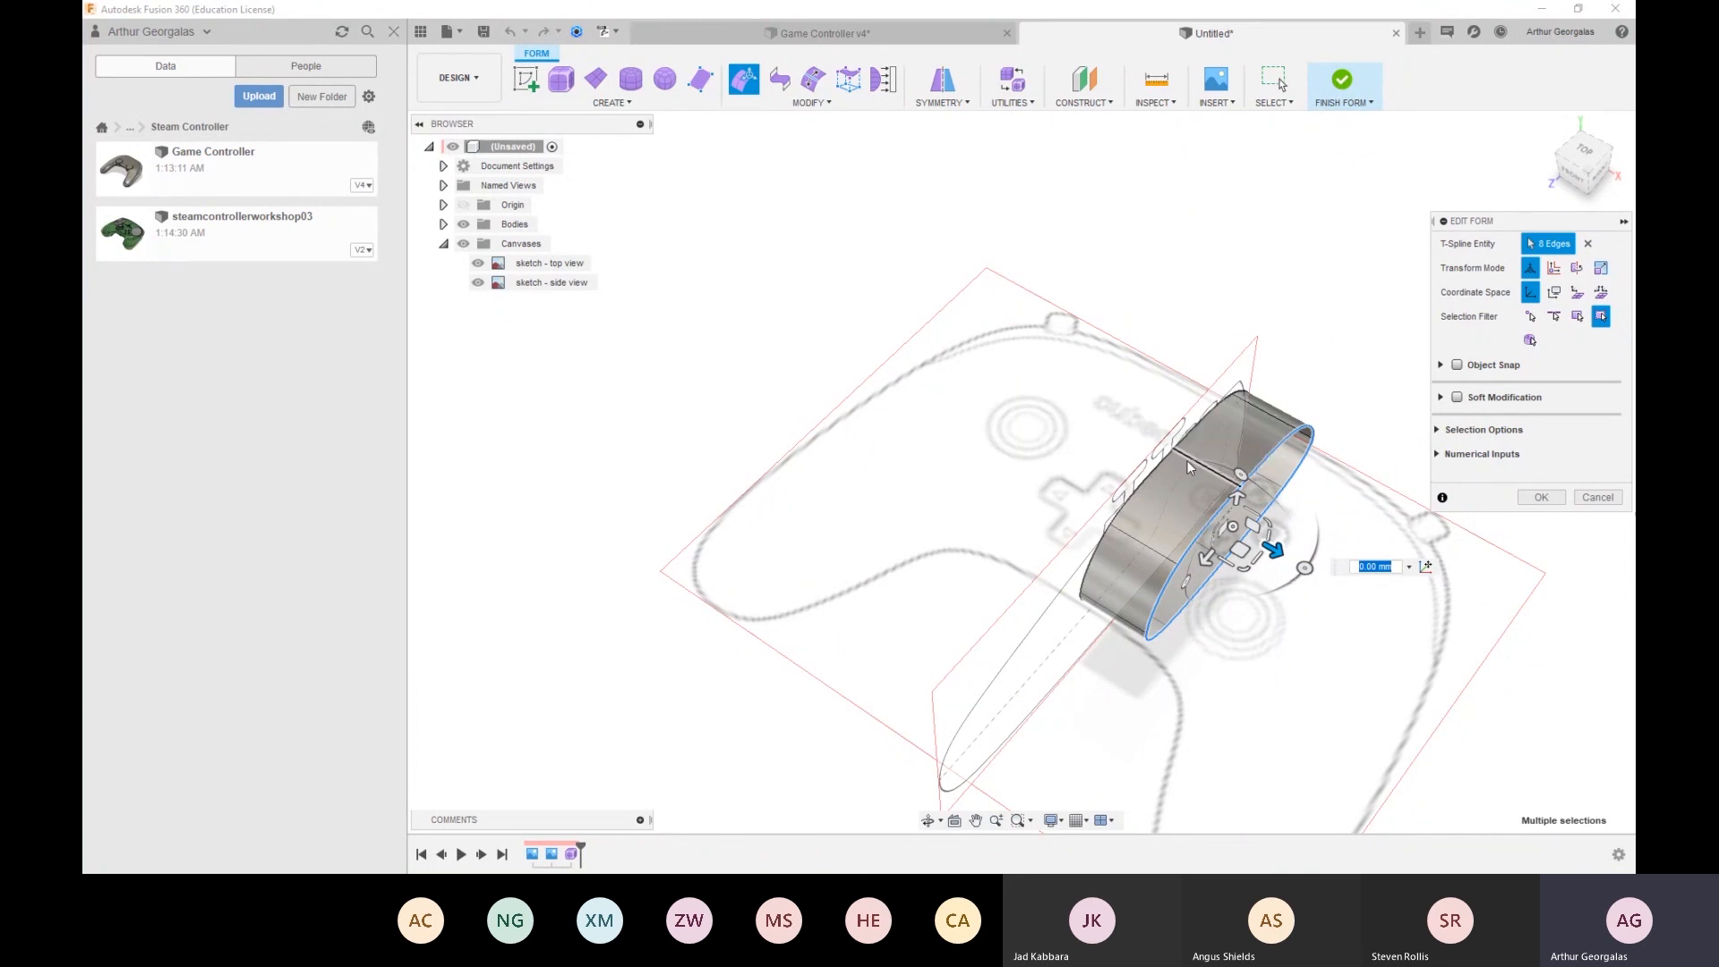
pyautogui.click(1304, 322)
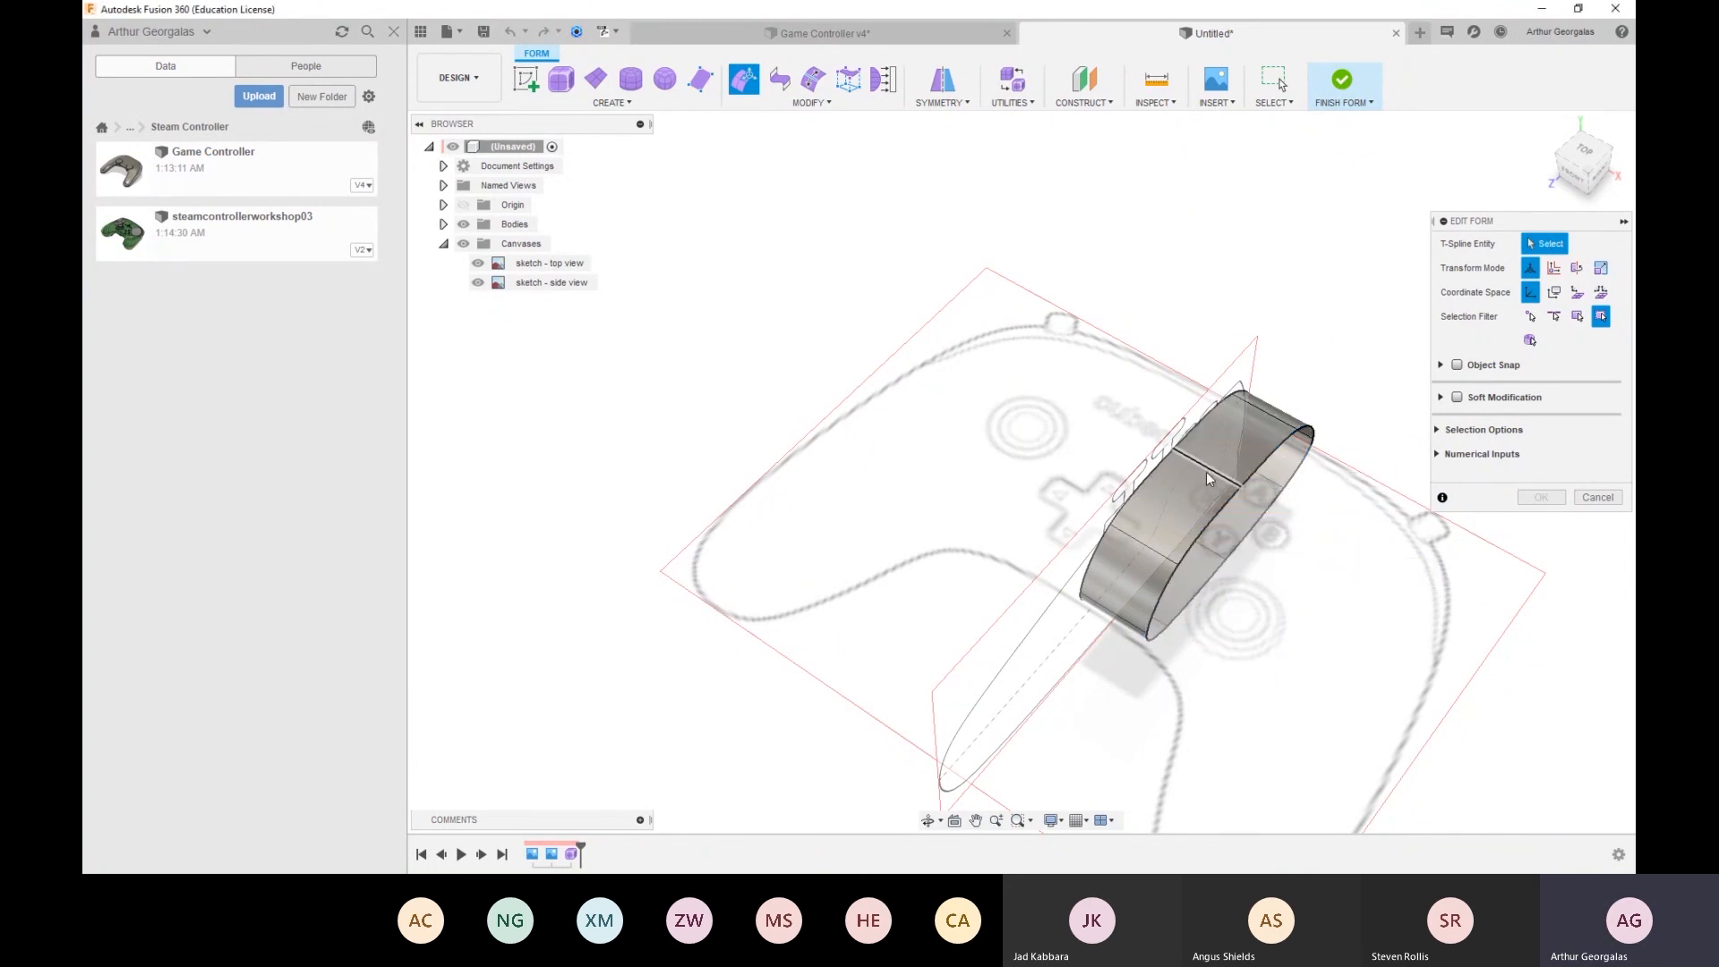
pyautogui.doubleClick(1216, 518)
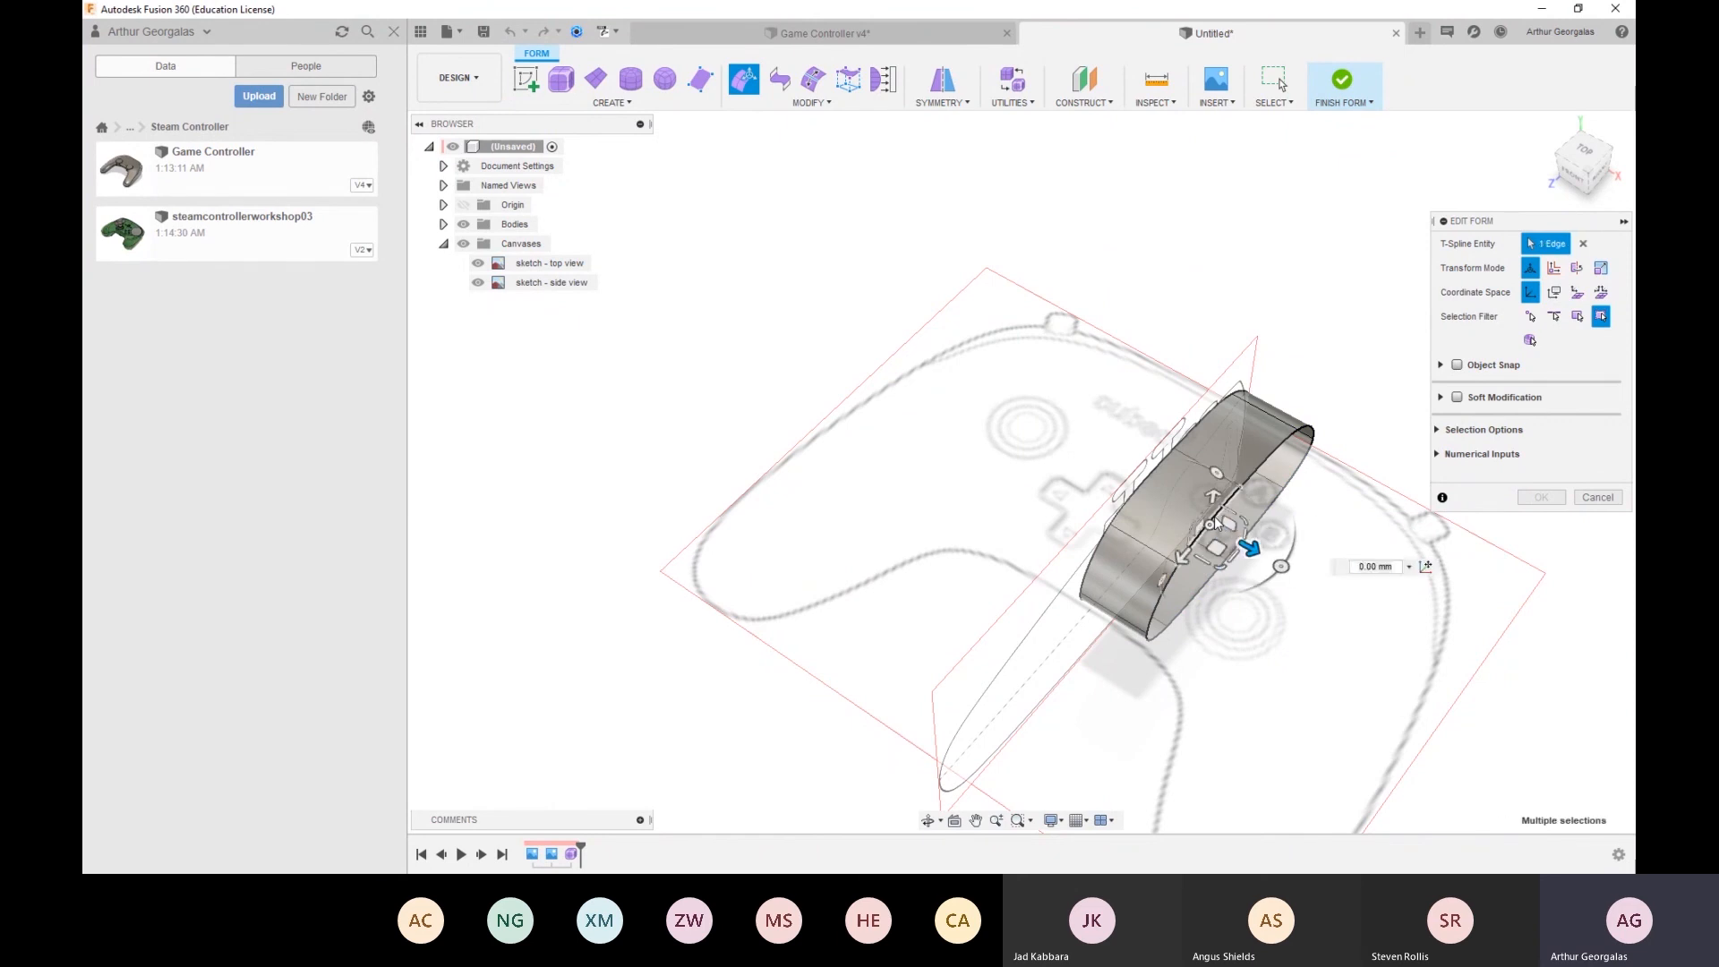
pyautogui.click(1578, 159)
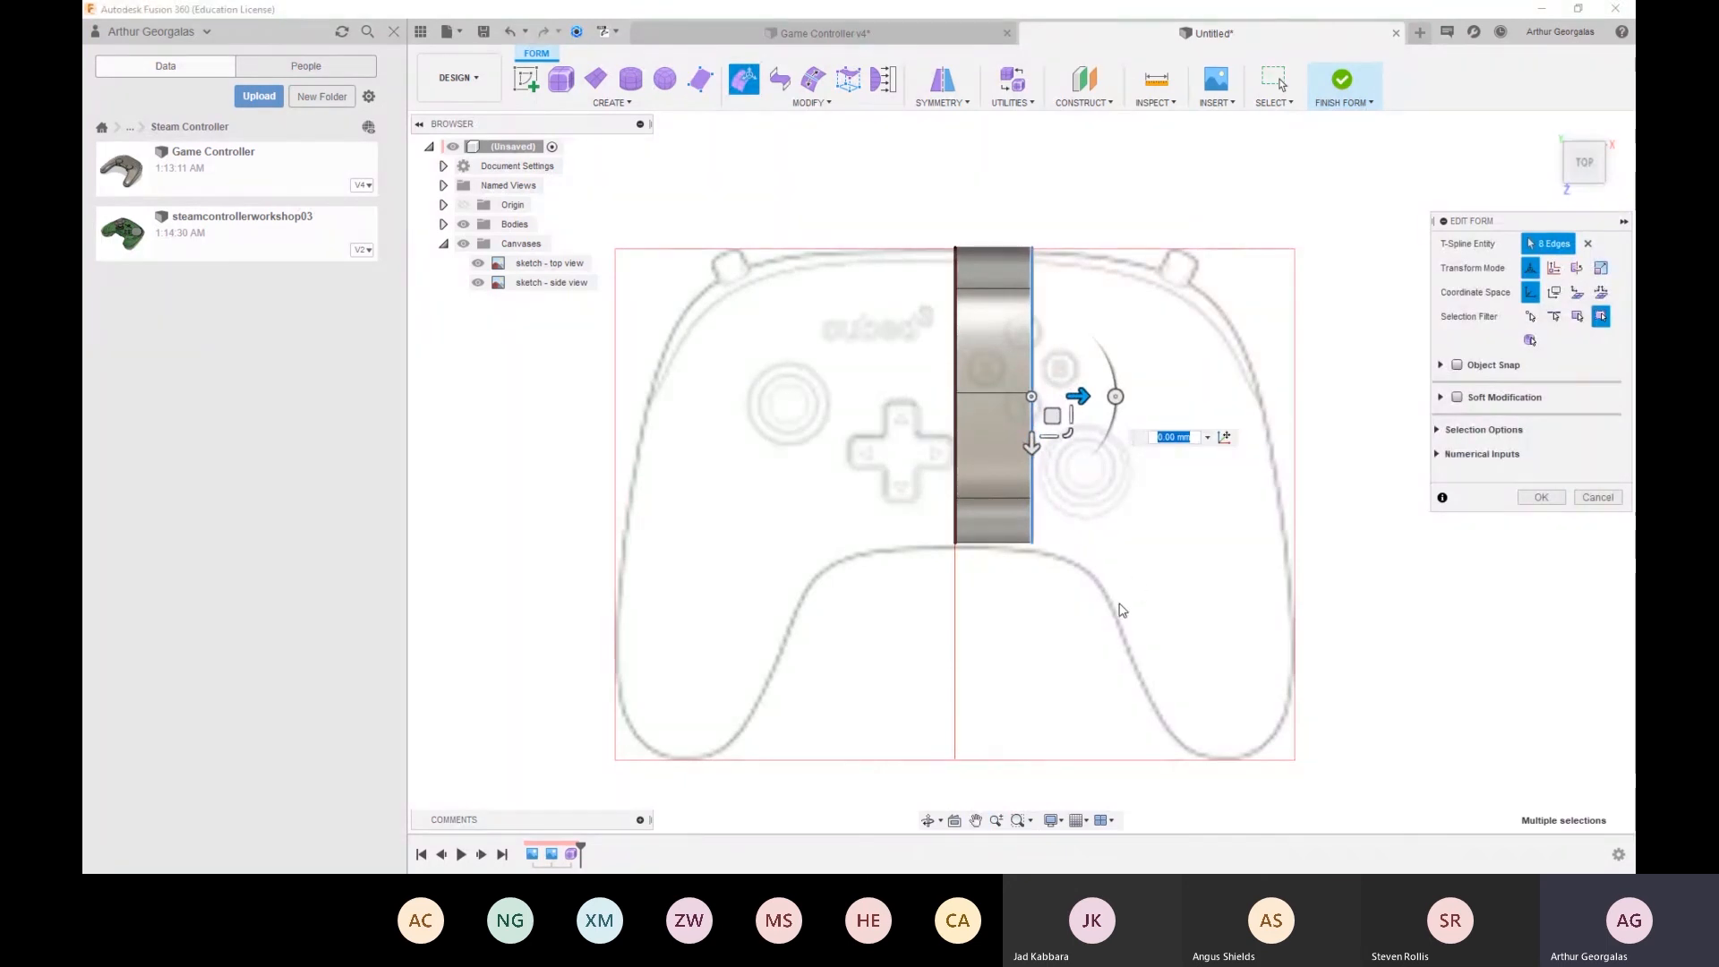
pyautogui.moveTo(1057, 423); pyautogui.dragTo(1044, 421)
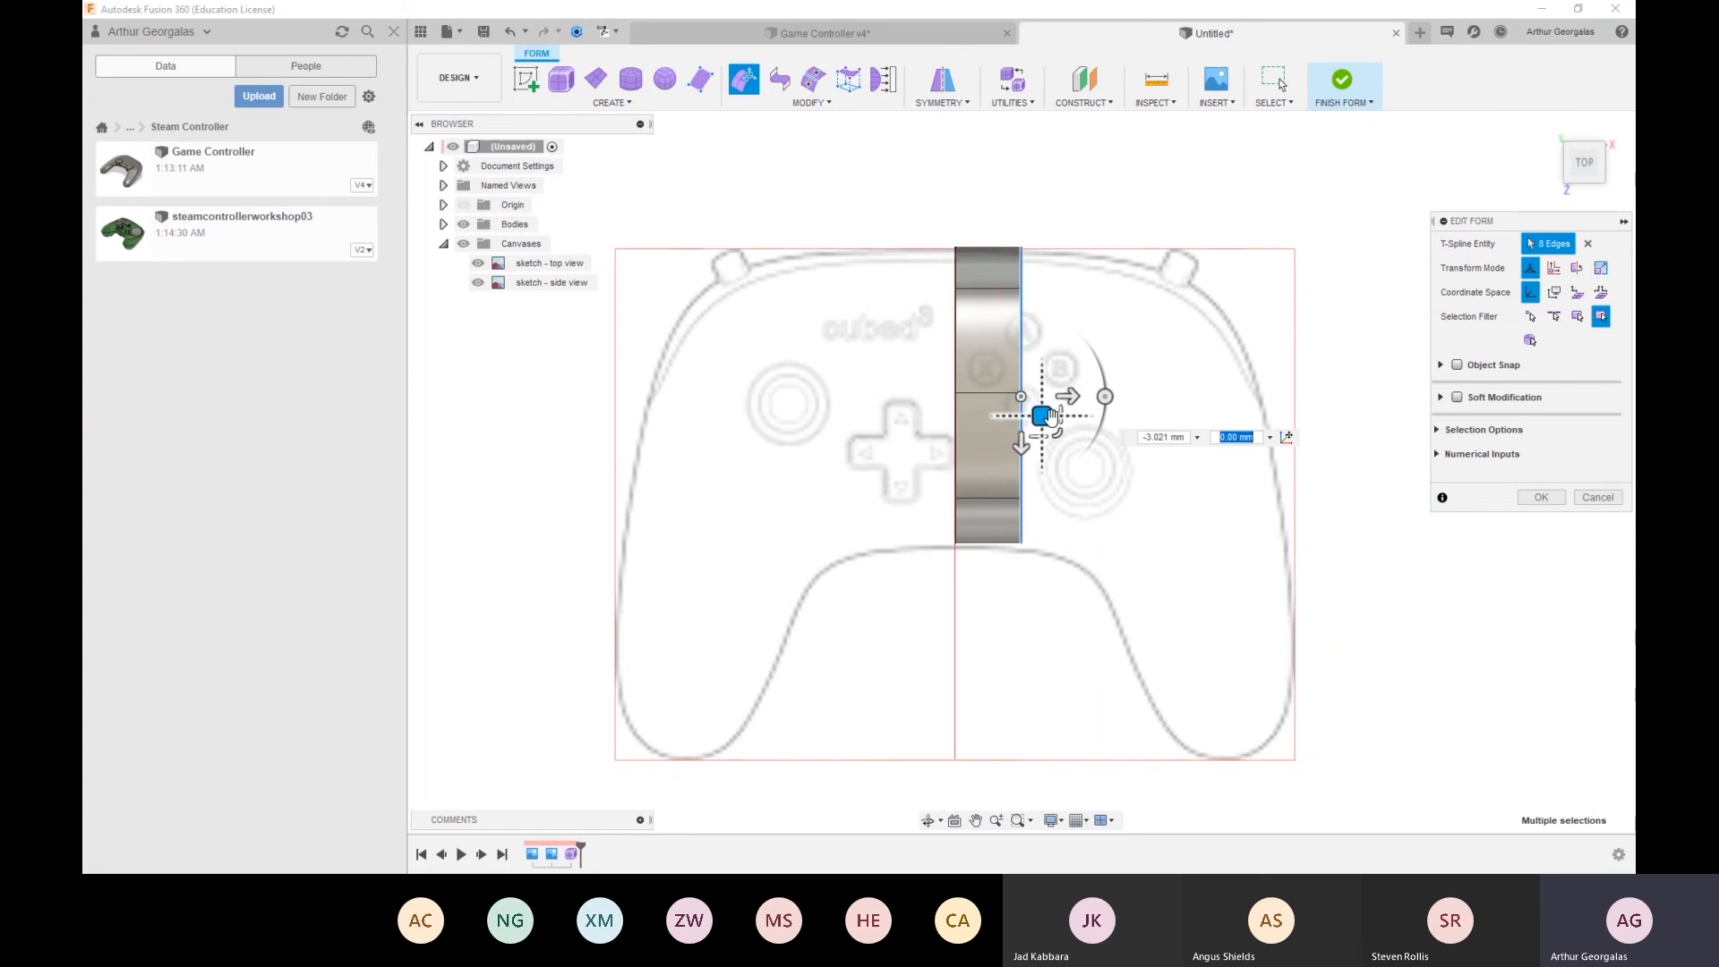
# Extrude the open edge loop outward as a second strip, then angle it and scale it by about 1.05 to fit the top-view outline
pyautogui.click(1067, 398)
pyautogui.moveTo(1069, 402); pyautogui.dragTo(1109, 452)
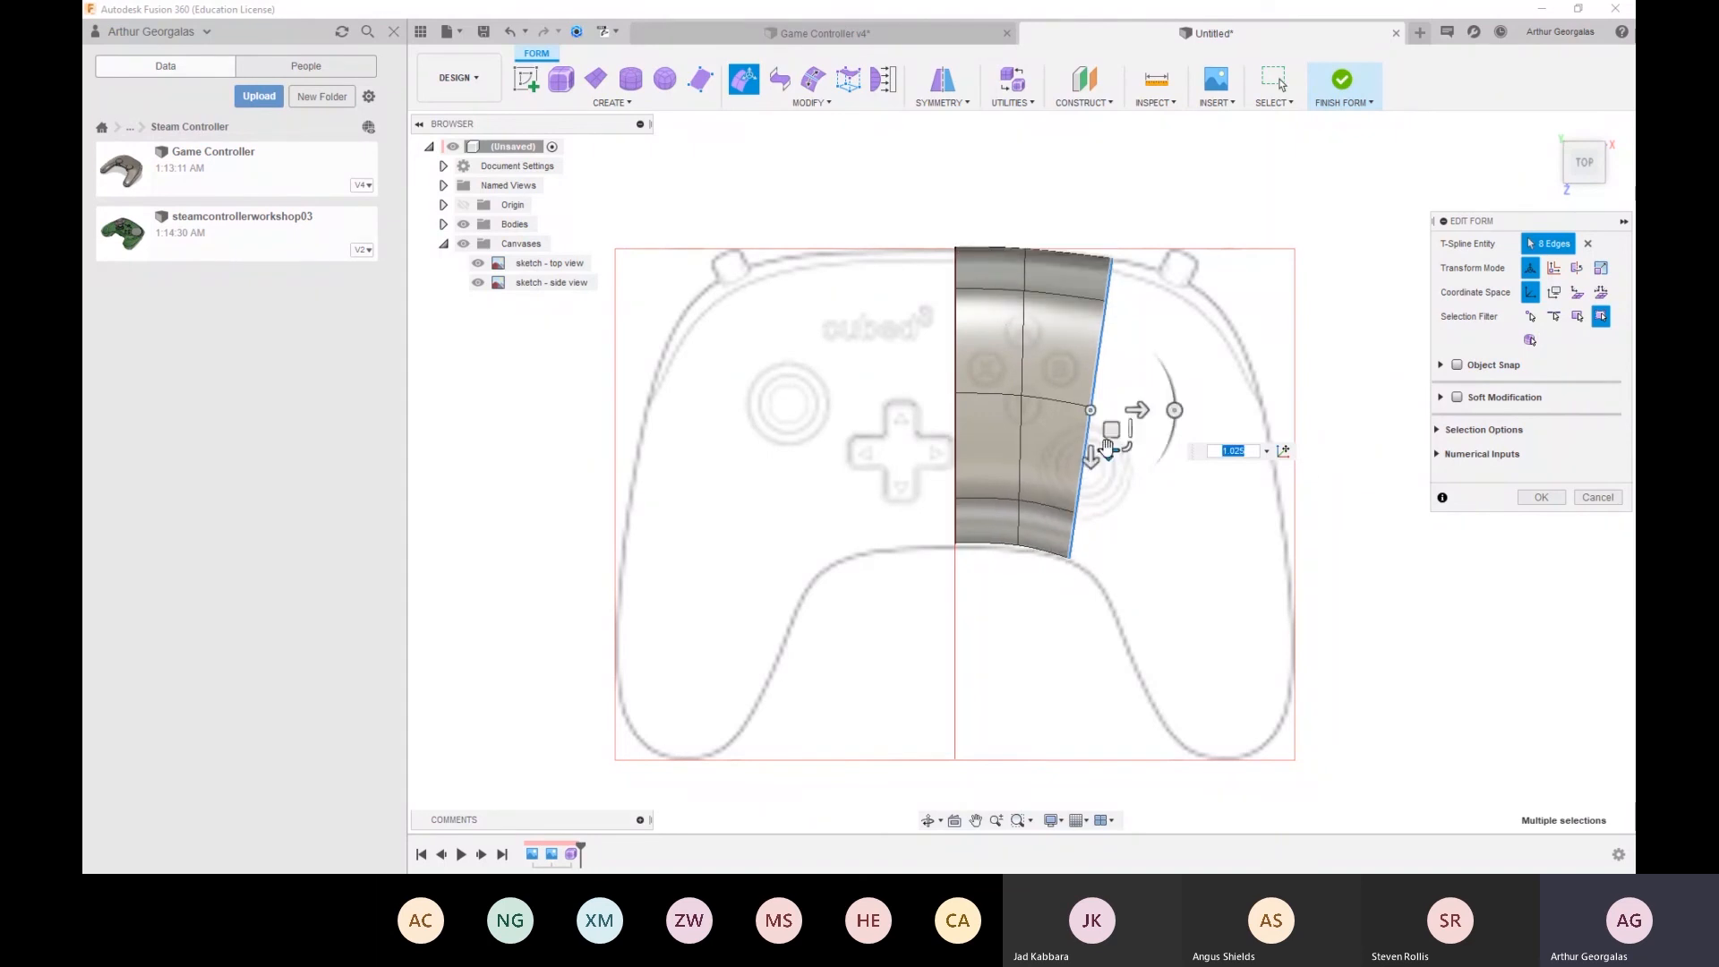
pyautogui.write('1.00')
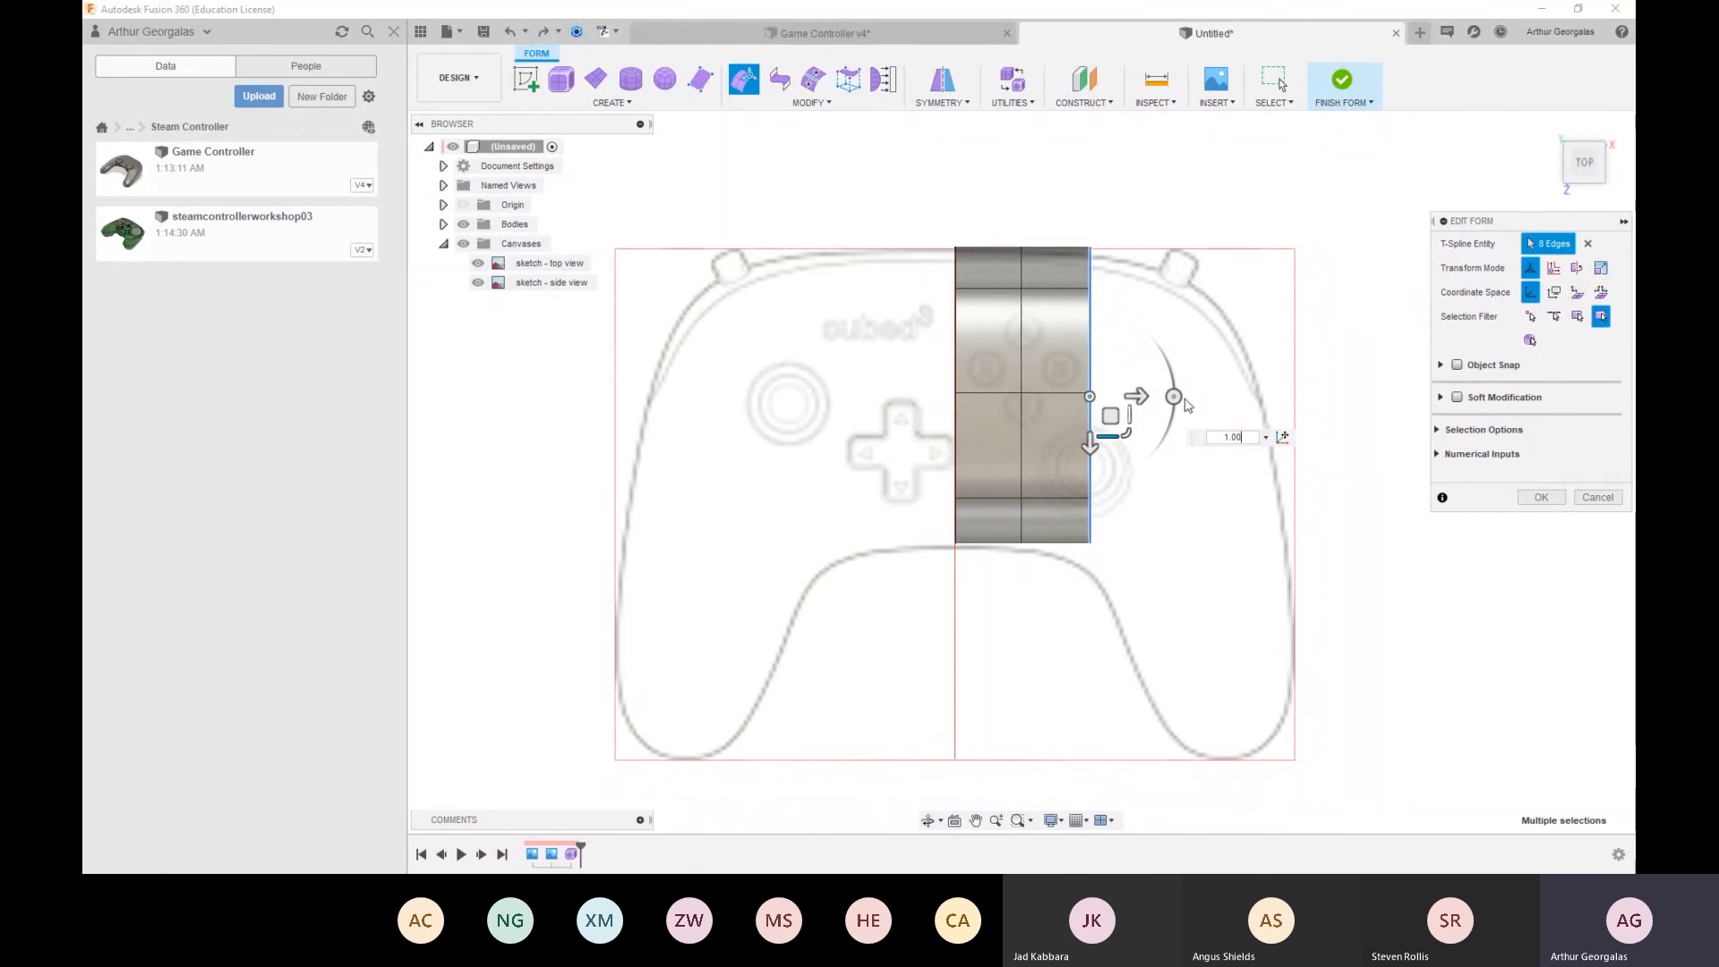
pyautogui.moveTo(1173, 397); pyautogui.dragTo(1117, 457)
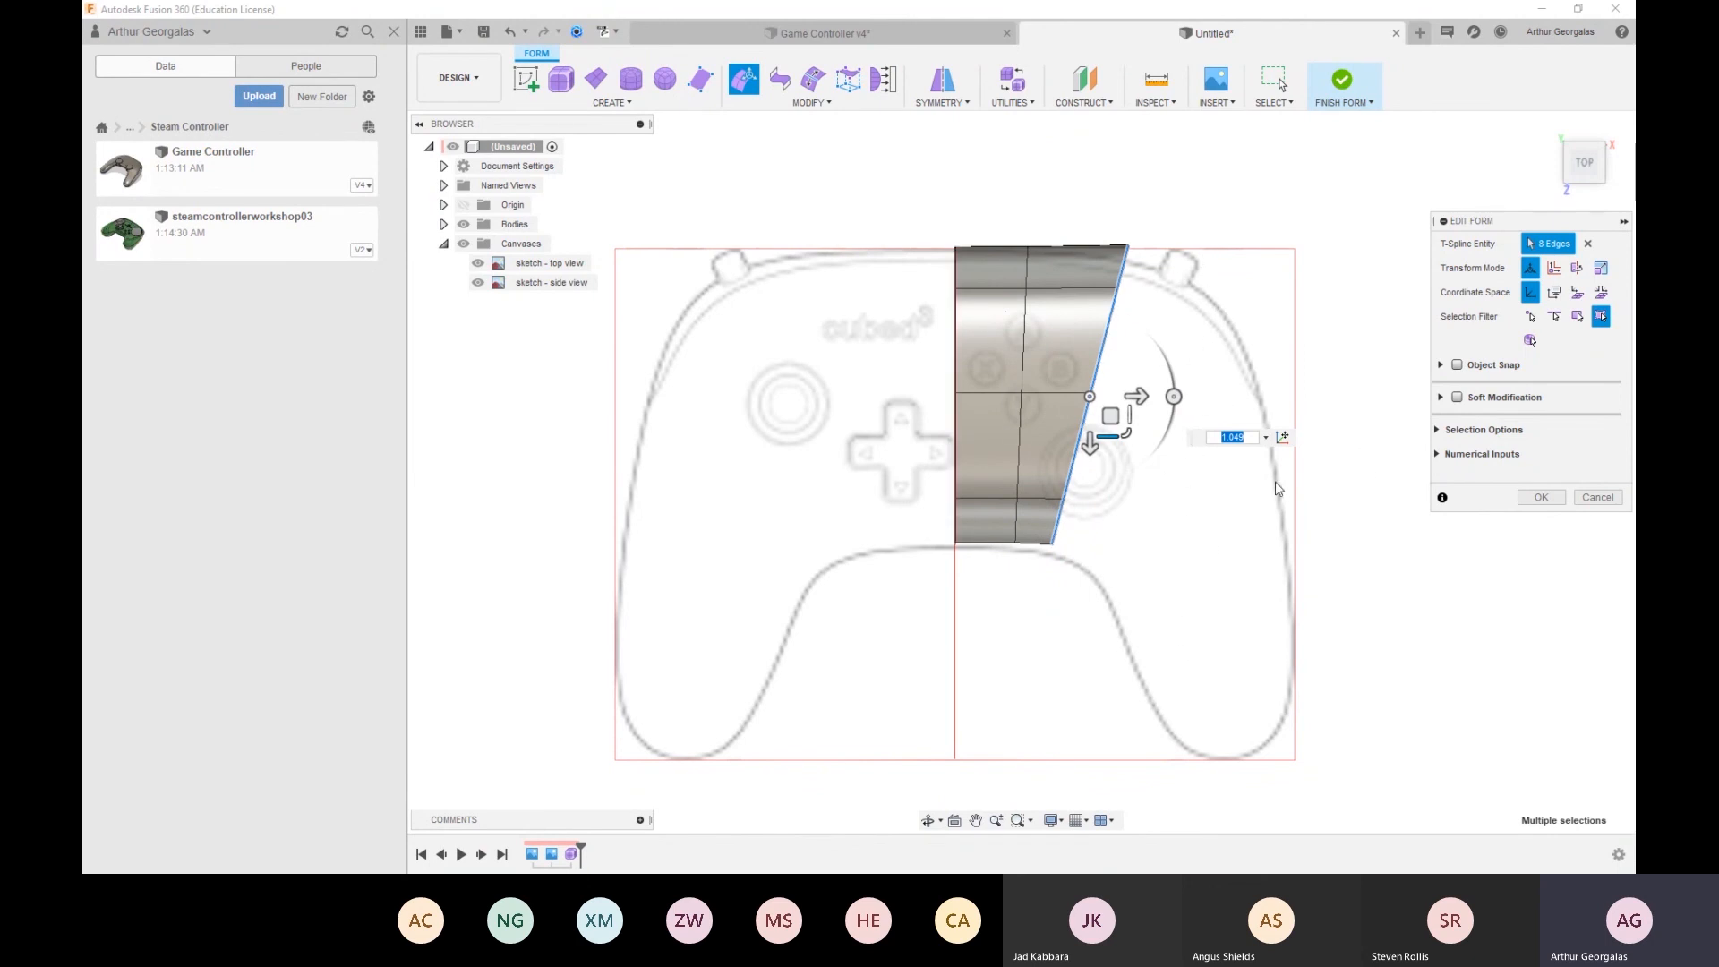
pyautogui.moveTo(1088, 445)
pyautogui.mouseDown()
pyautogui.moveTo(1086, 492)
pyautogui.moveTo(1088, 445)
pyautogui.mouseUp()
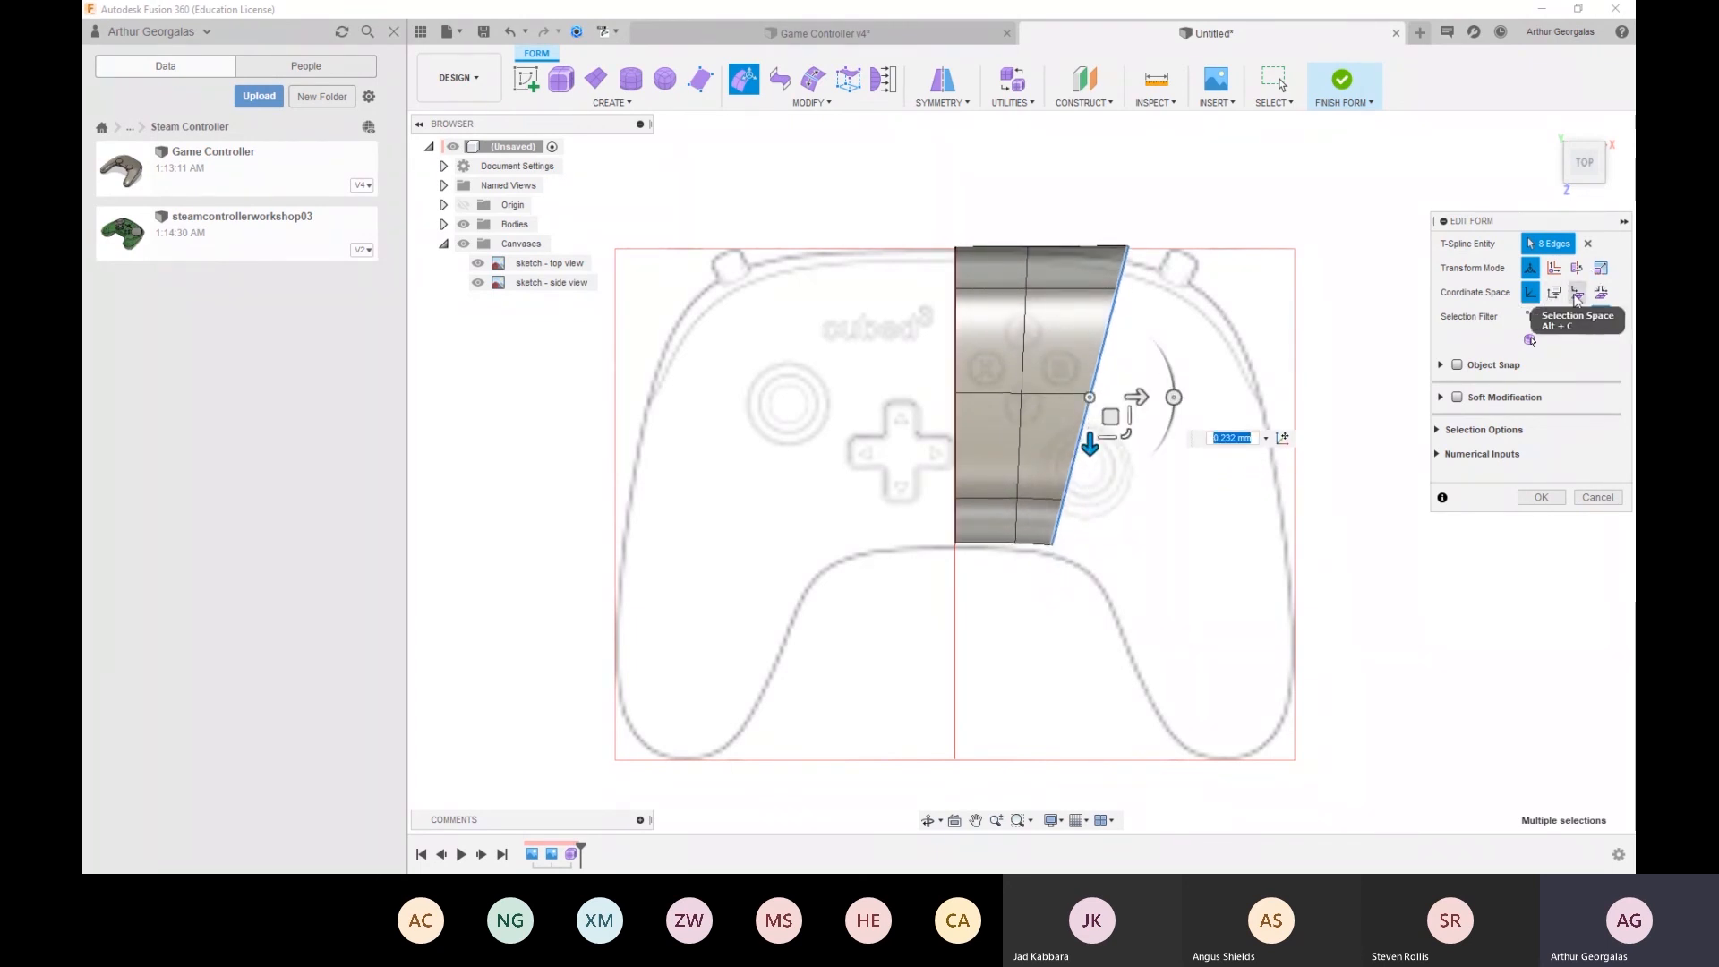
# Using Selection Space, extrude, rotate and scale further strips from the edge loop along the top-view outline down the grip, and accept the edit
pyautogui.click(1577, 296)
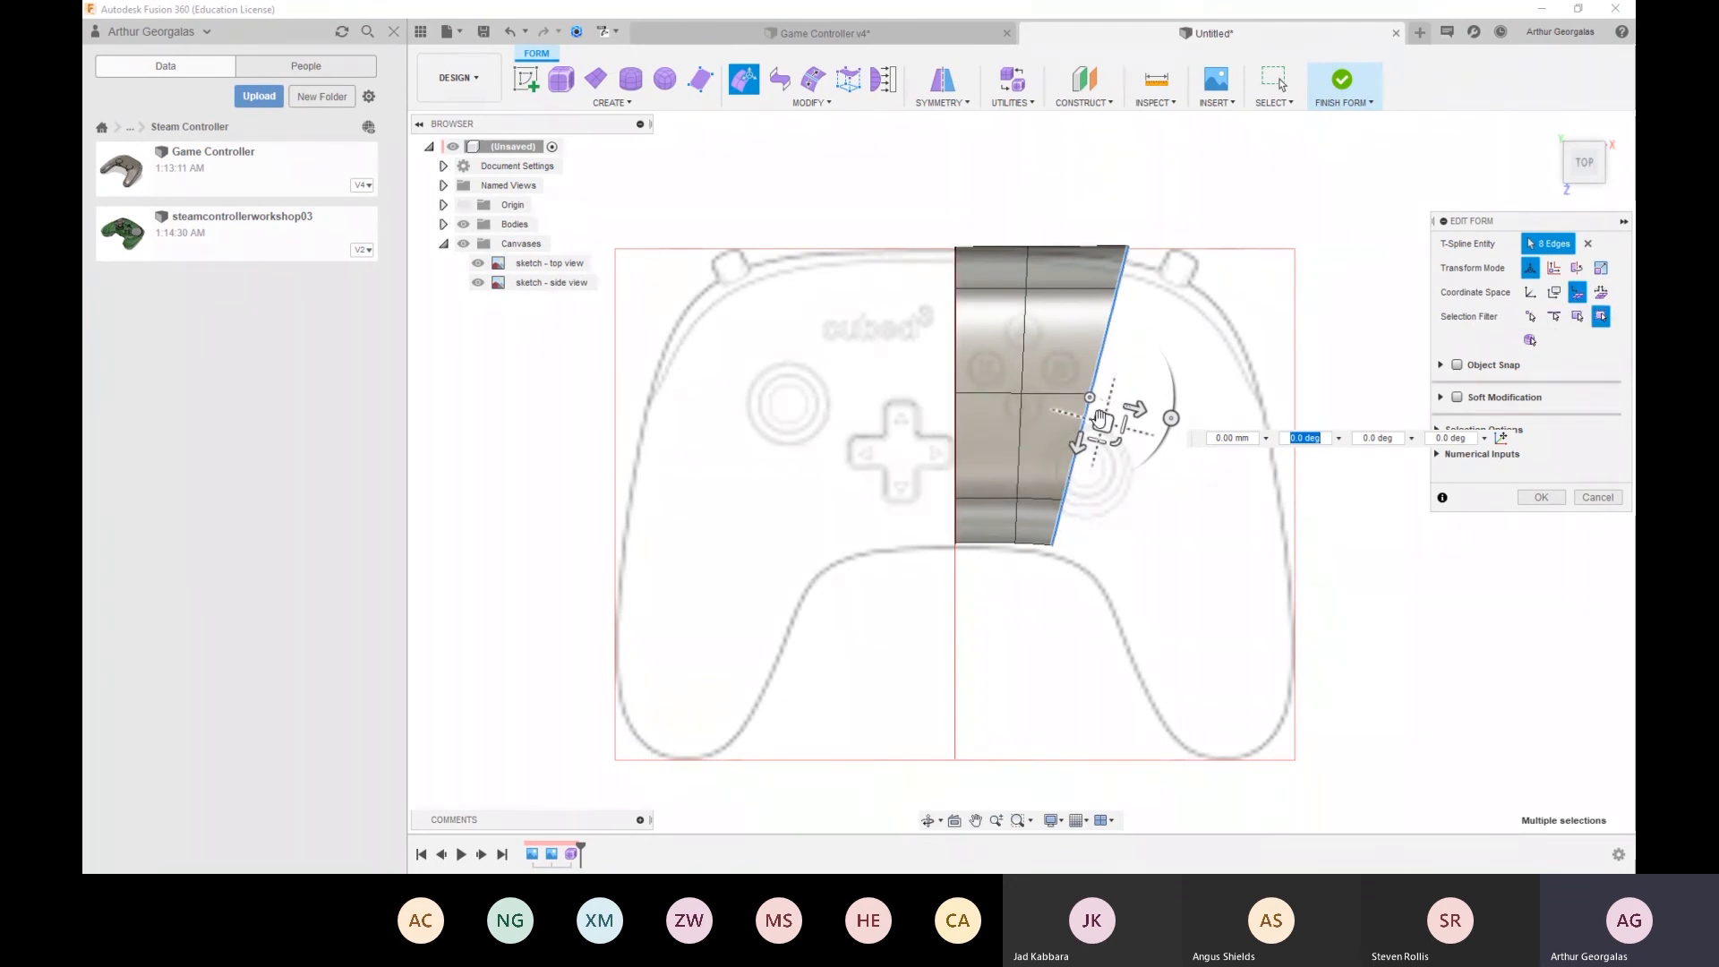
pyautogui.moveTo(1098, 443); pyautogui.dragTo(1226, 419)
pyautogui.hotkey('ctrl', 'z')
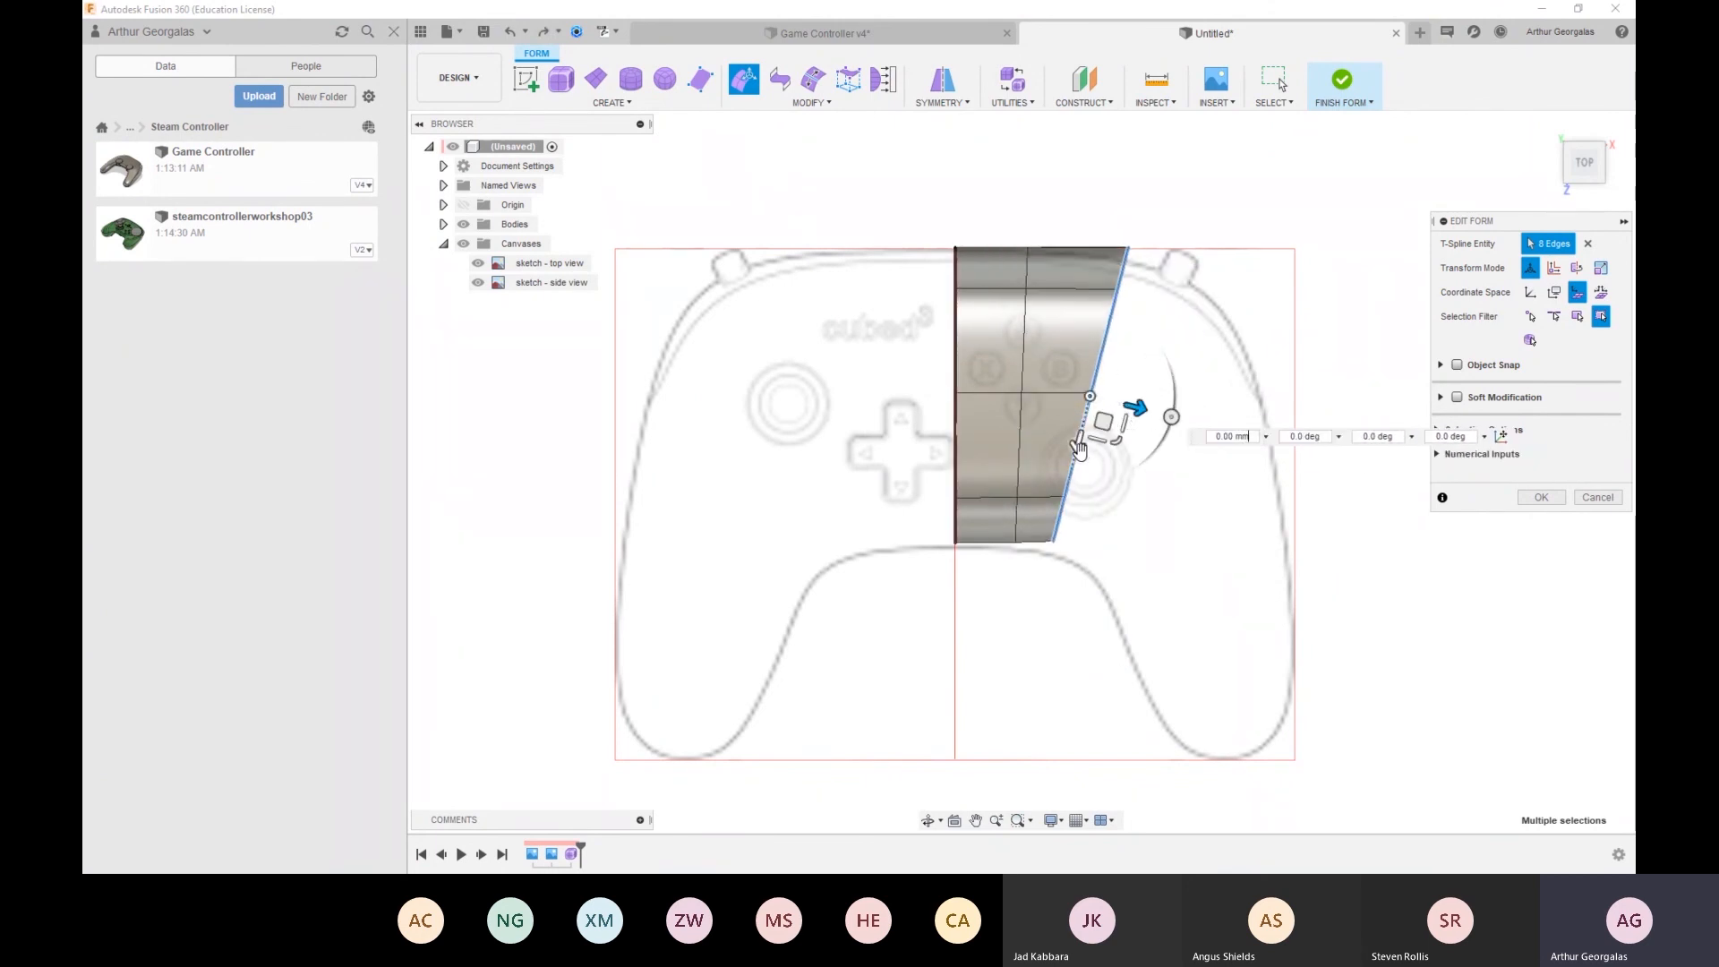
pyautogui.moveTo(1077, 442); pyautogui.dragTo(1173, 540)
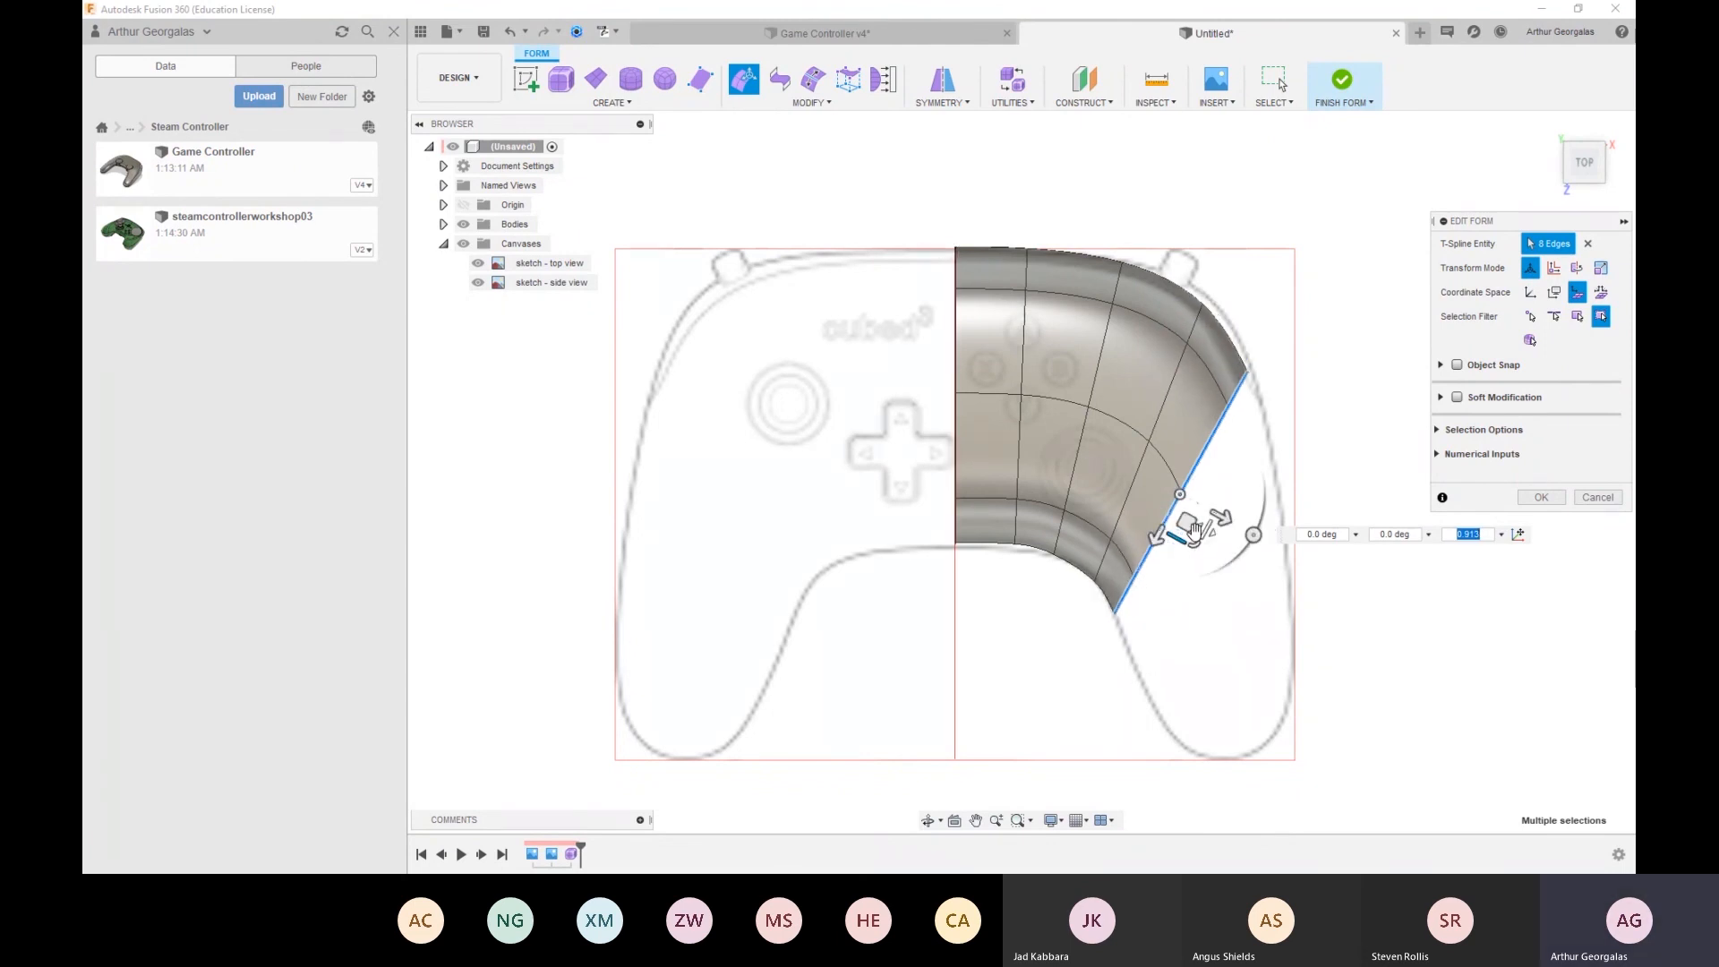
pyautogui.moveTo(1253, 535); pyautogui.dragTo(1165, 619)
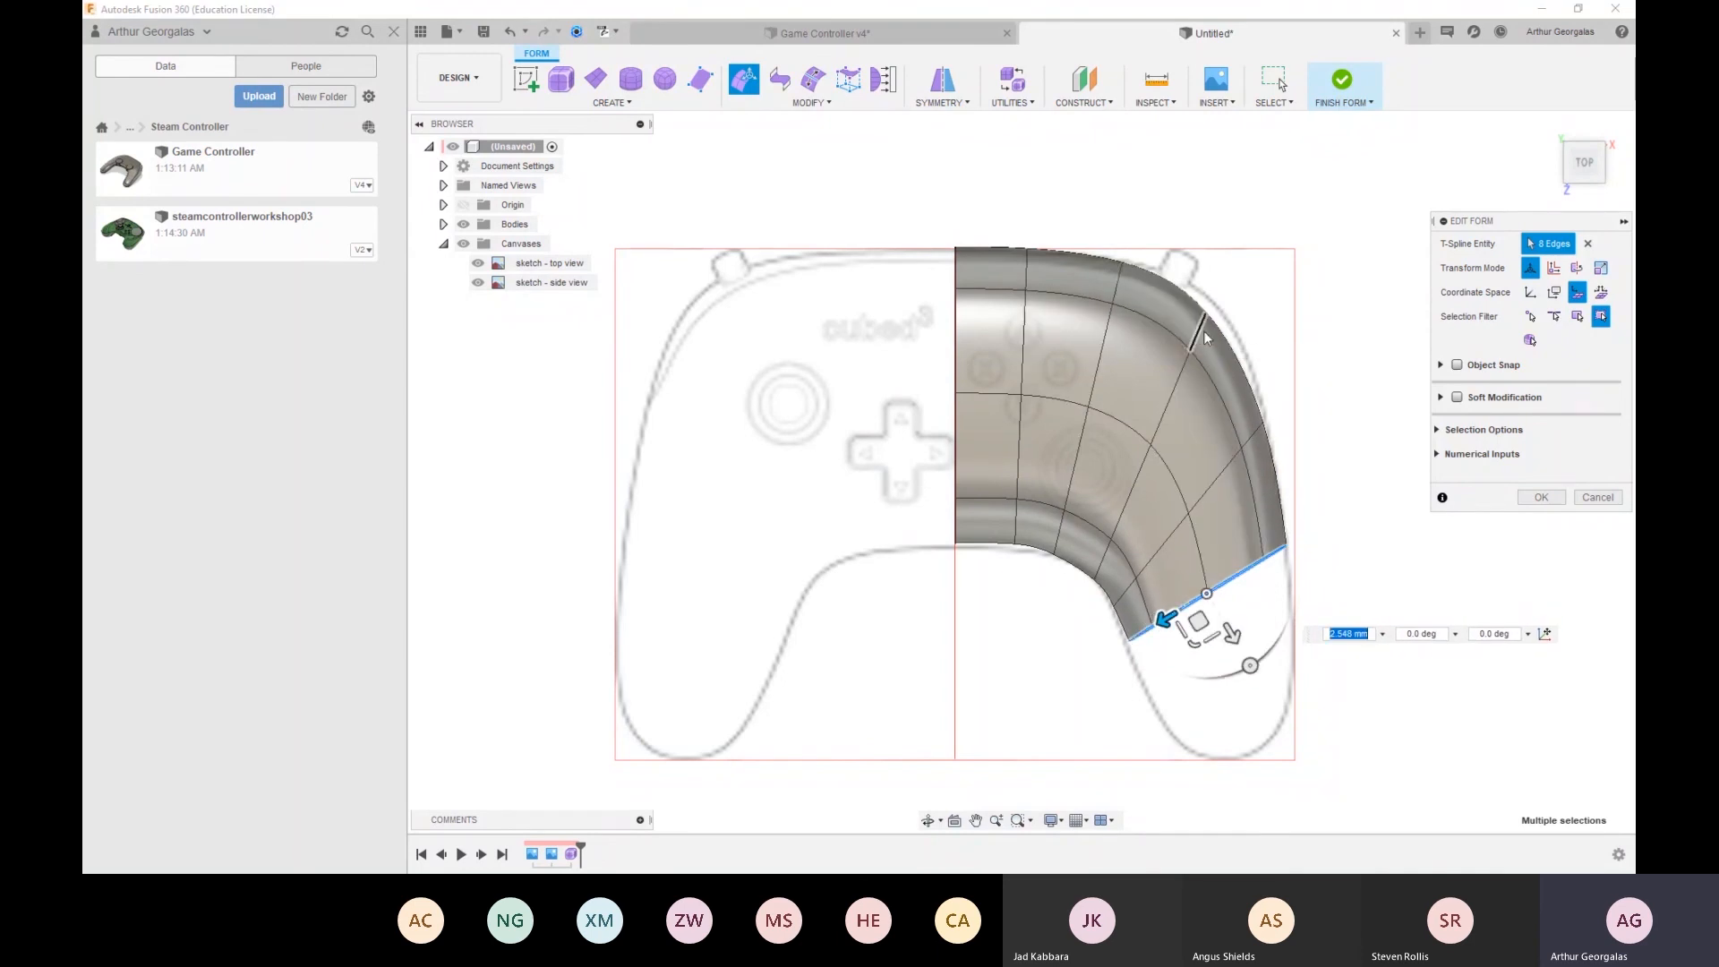
pyautogui.moveTo(1193, 629); pyautogui.dragTo(1185, 690)
pyautogui.click(1537, 498)
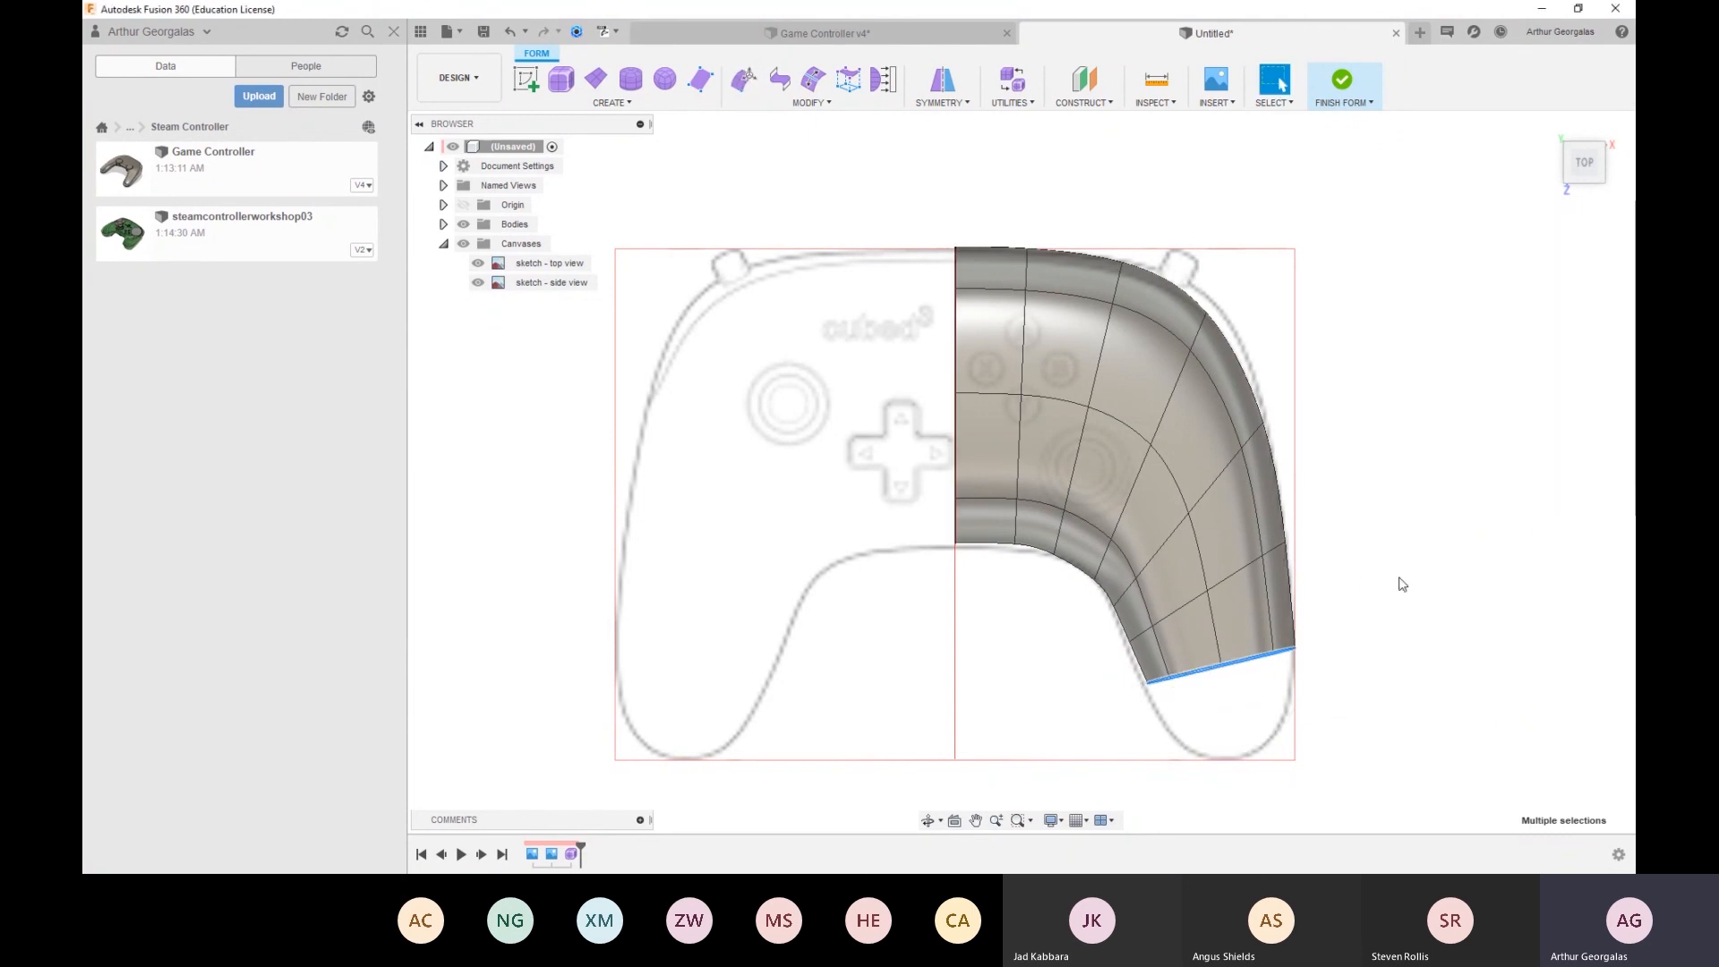
# Select the ring of eight faces at the grip's open end, lower it about 19 mm in the side view and show the form in box display
pyautogui.keyDown('shift'); pyautogui.moveTo(1505, 529); pyautogui.dragTo(1088, 556, button='middle'); pyautogui.keyUp('shift')
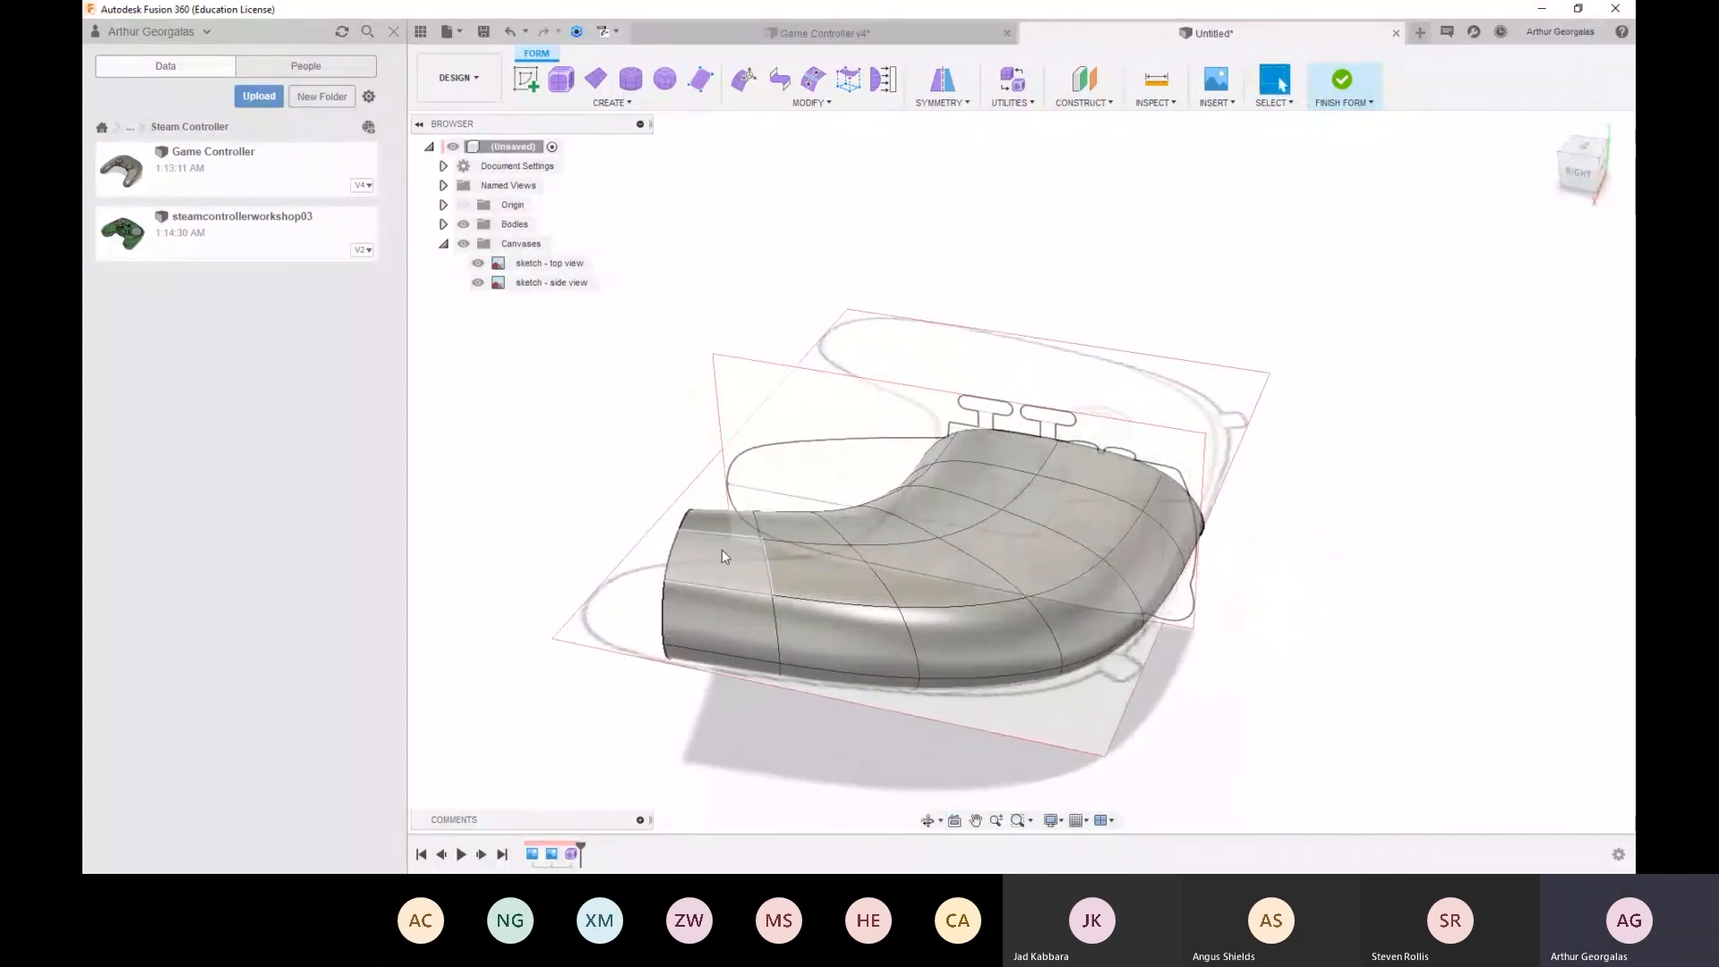
pyautogui.click(742, 85)
pyautogui.click(765, 565)
pyautogui.doubleClick(765, 566)
pyautogui.moveTo(857, 659); pyautogui.dragTo(881, 632, button='middle')
pyautogui.click(745, 595)
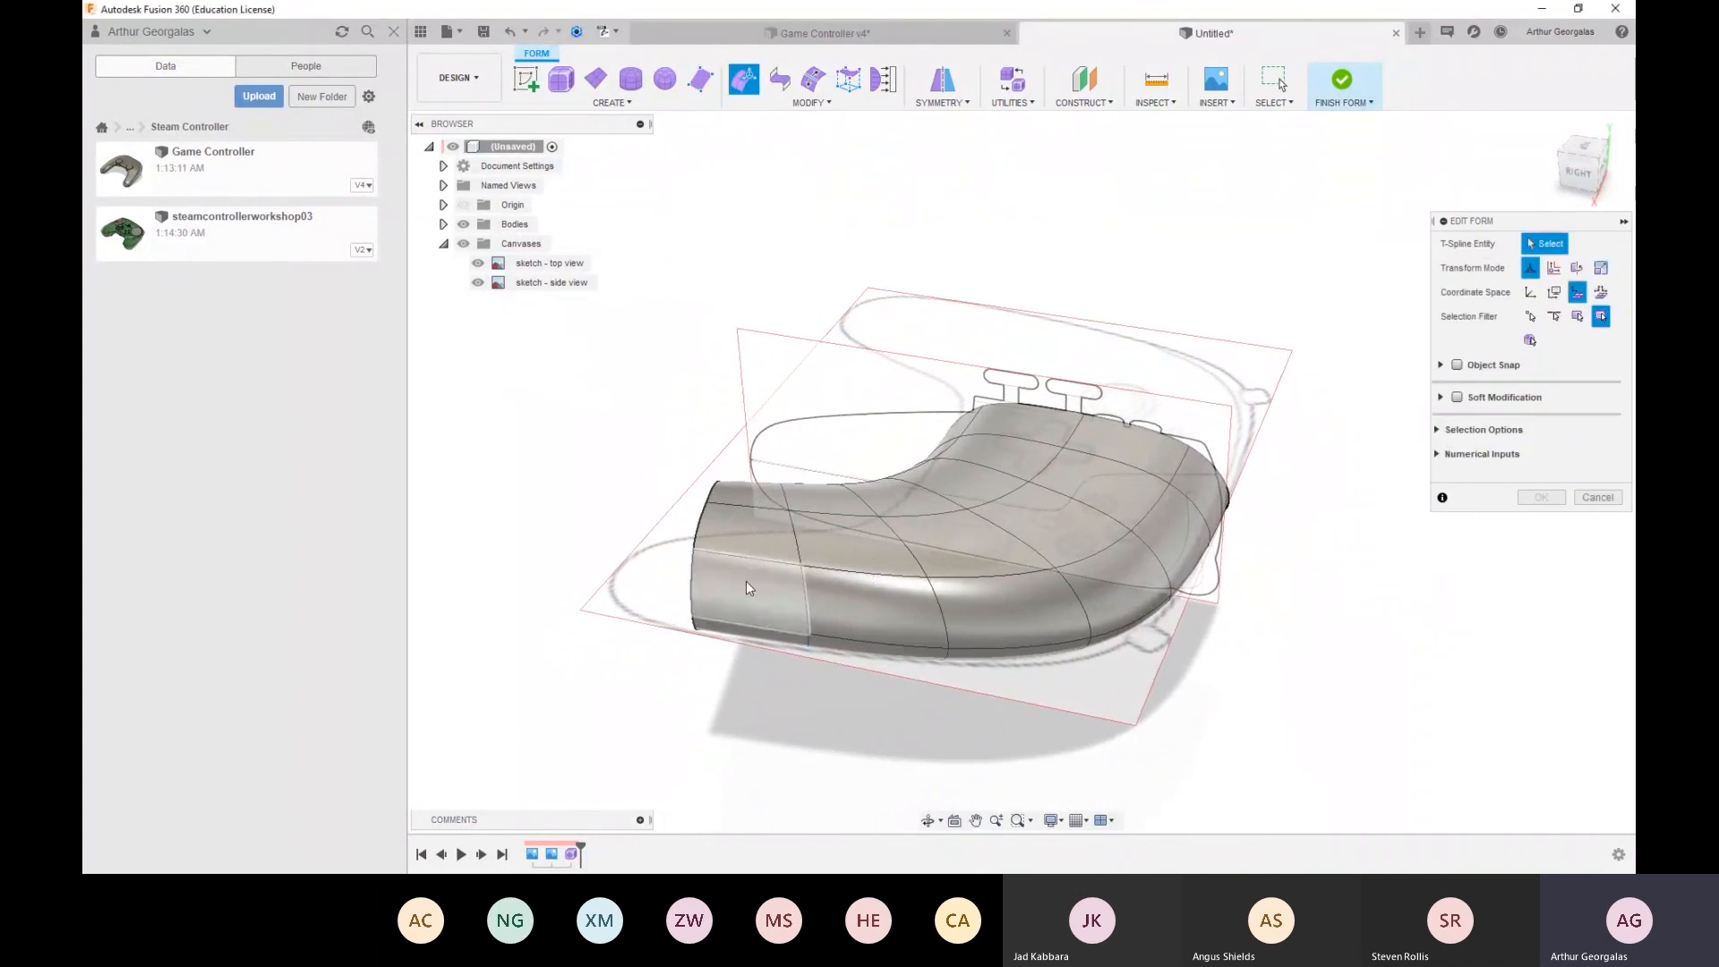
pyautogui.doubleClick(765, 538)
pyautogui.click(751, 467)
pyautogui.click(750, 535)
pyautogui.doubleClick(774, 605)
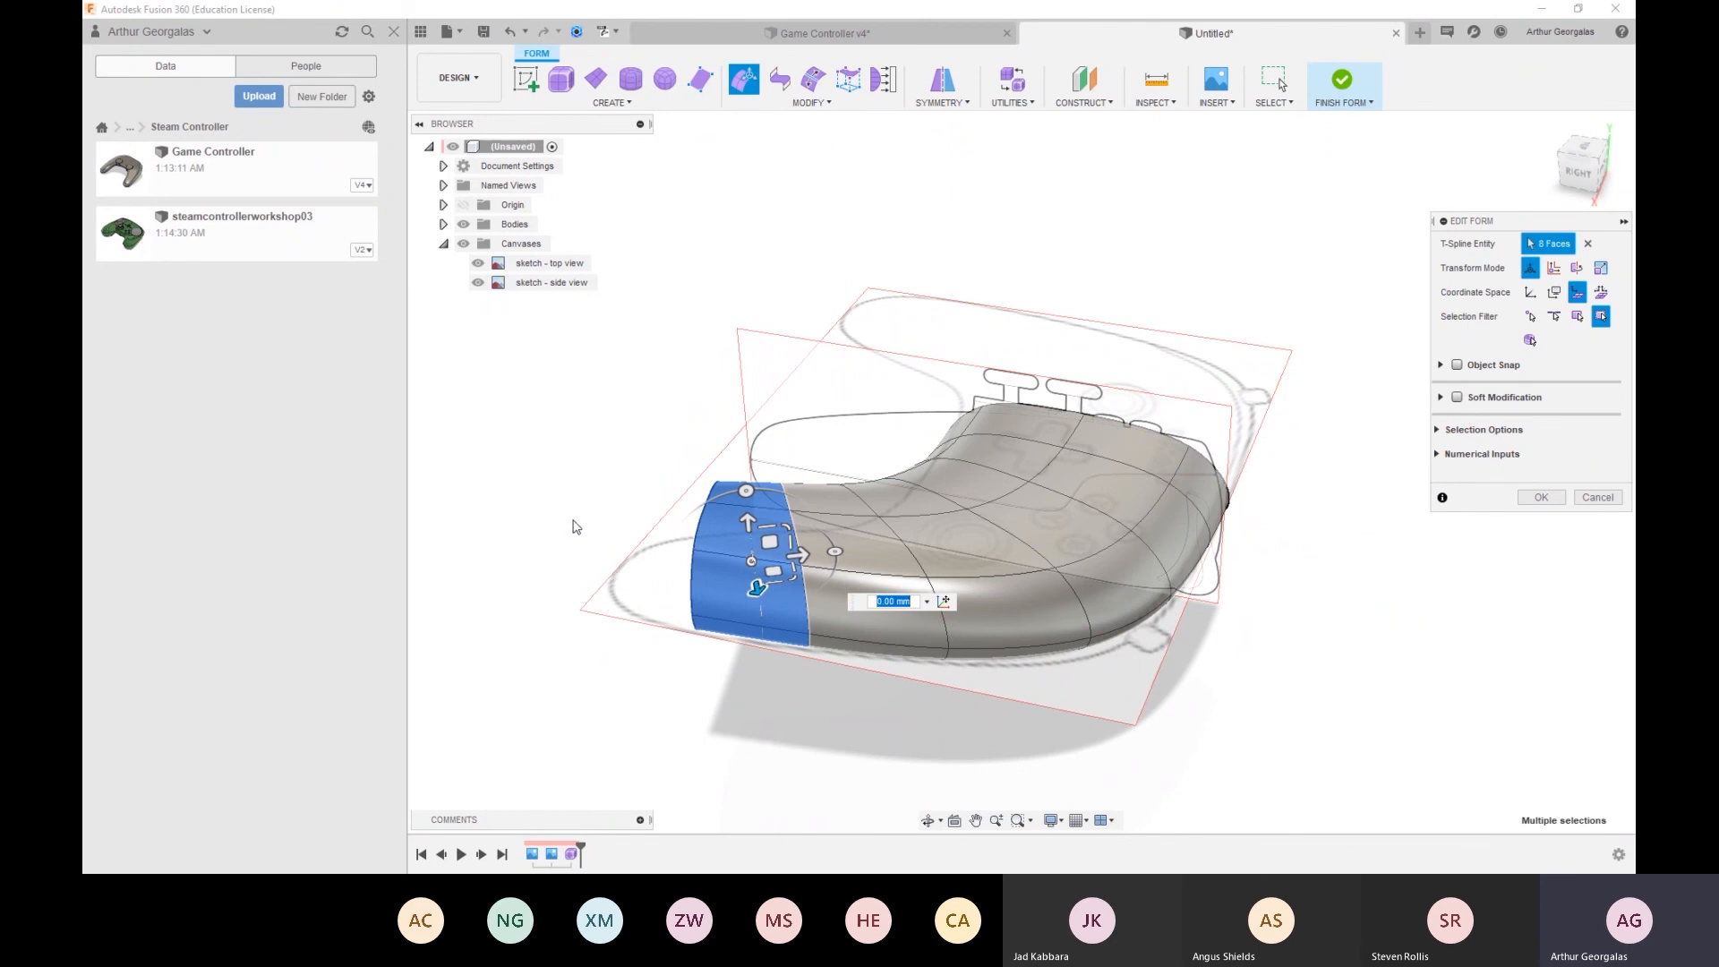
pyautogui.click(1581, 170)
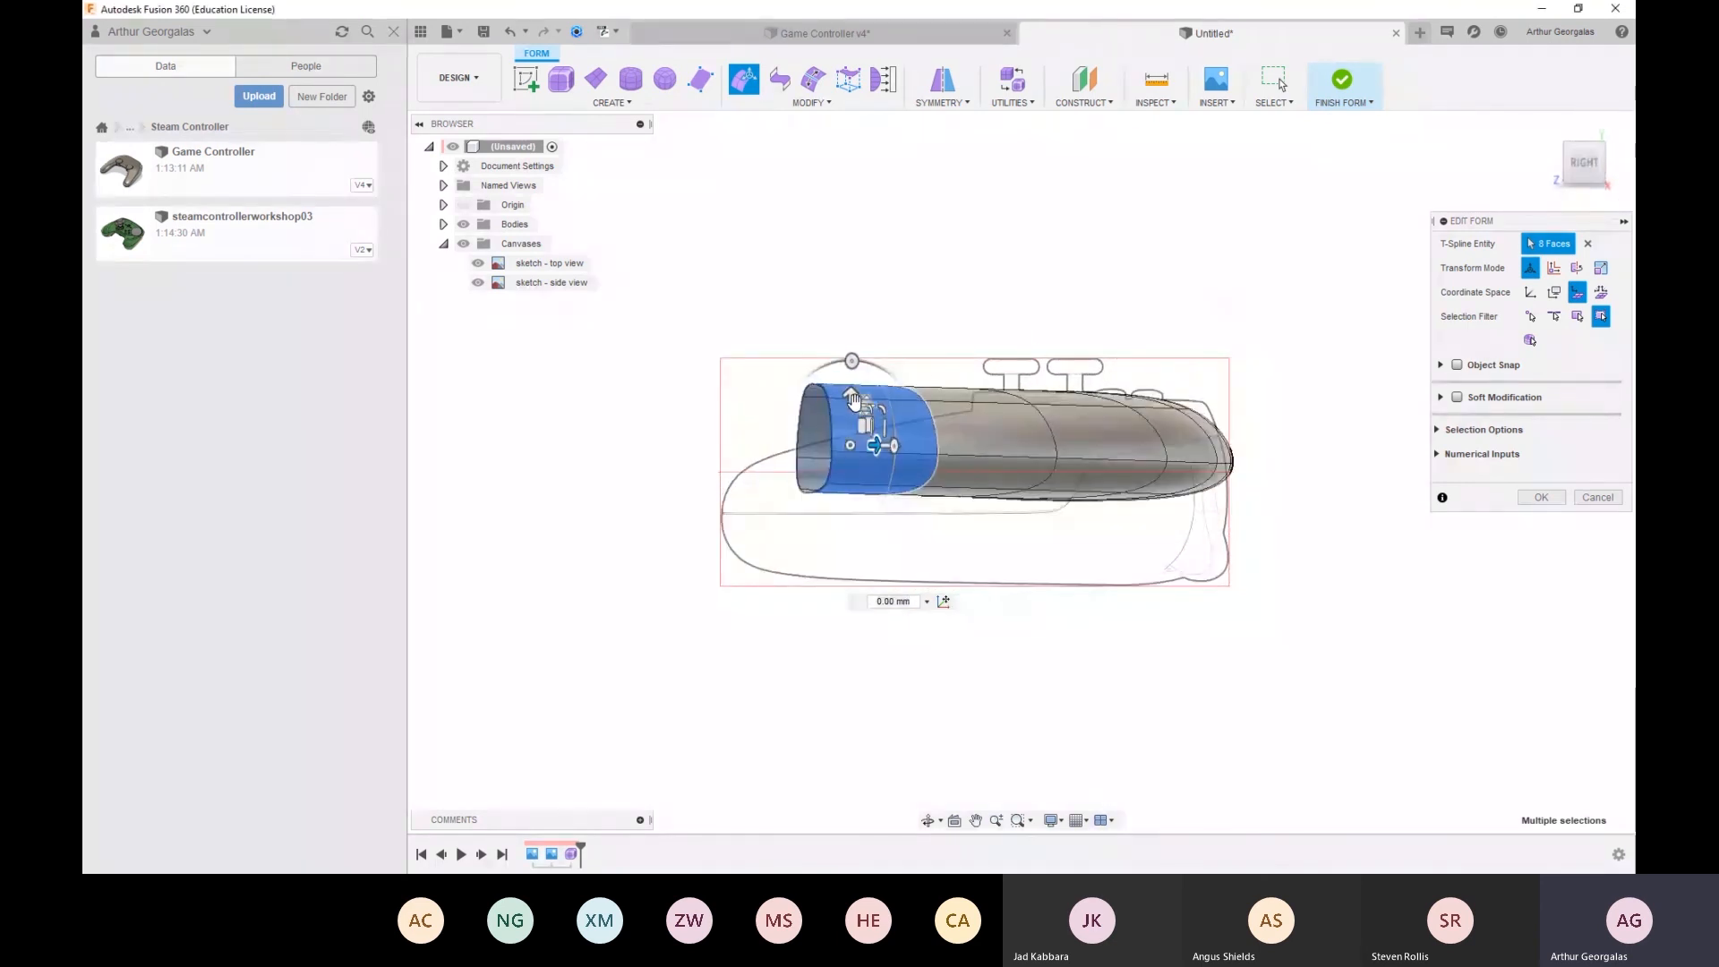
pyautogui.moveTo(852, 397); pyautogui.dragTo(845, 465)
pyautogui.hotkey('alt', '1')
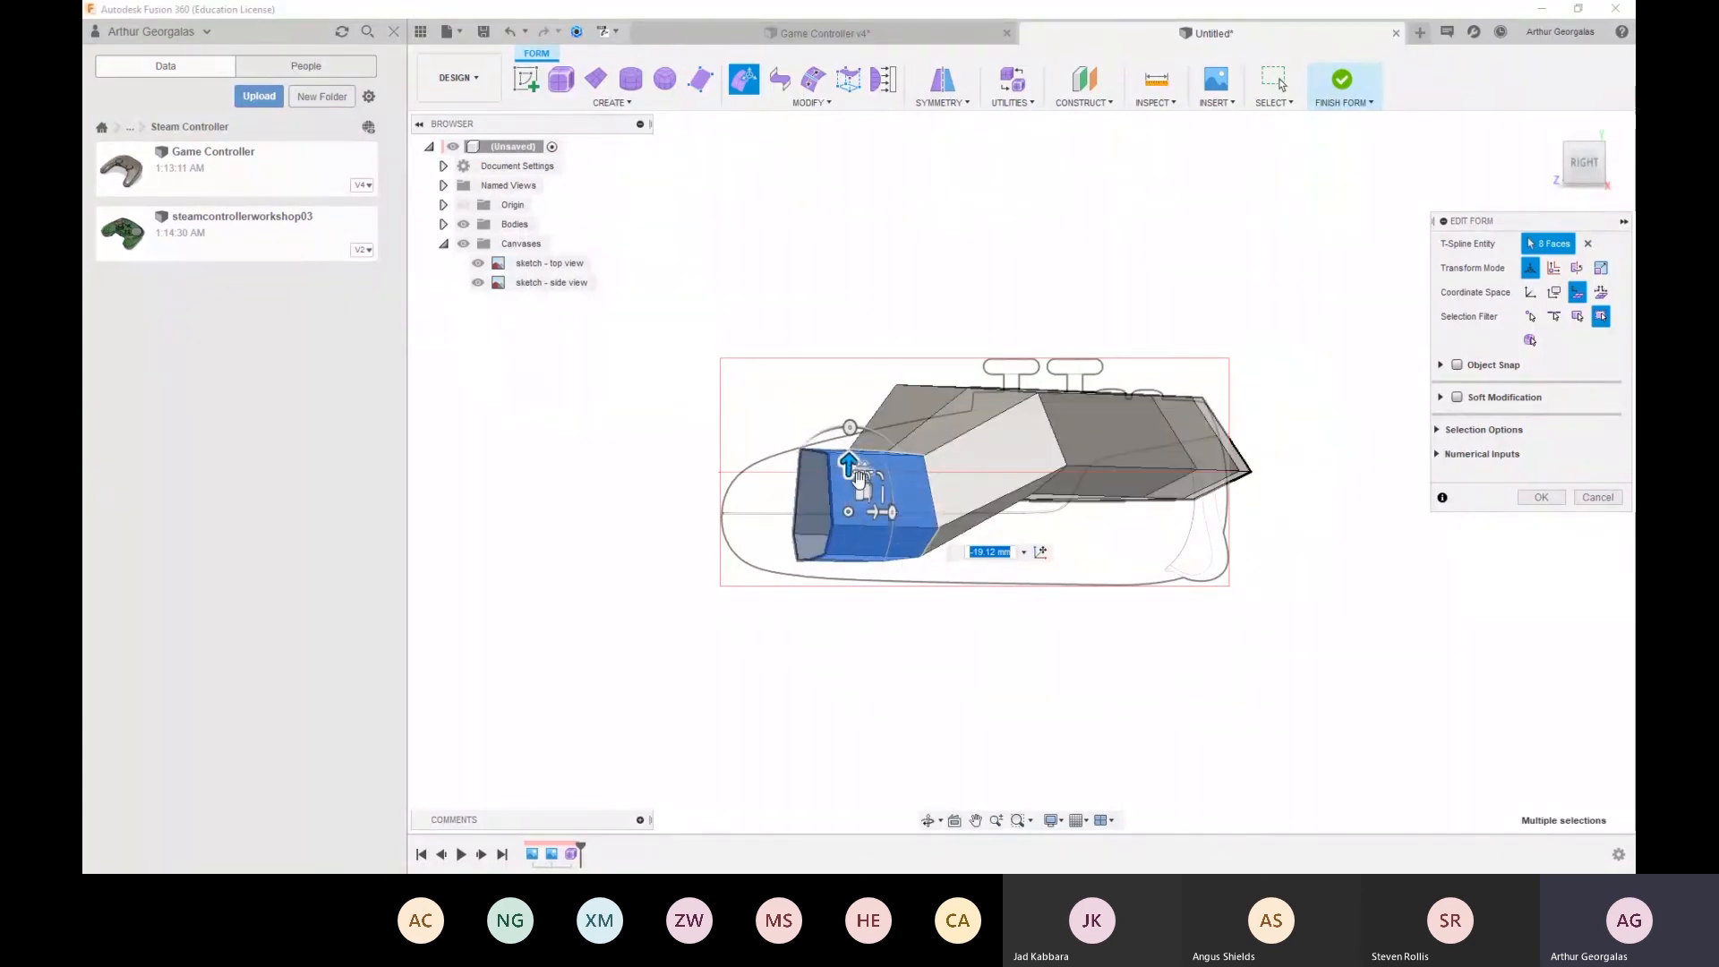
# Select the eight-edge loop just before the grip's open end and raise it about 4.7 mm in World Space
pyautogui.click(894, 641)
pyautogui.doubleClick(932, 503)
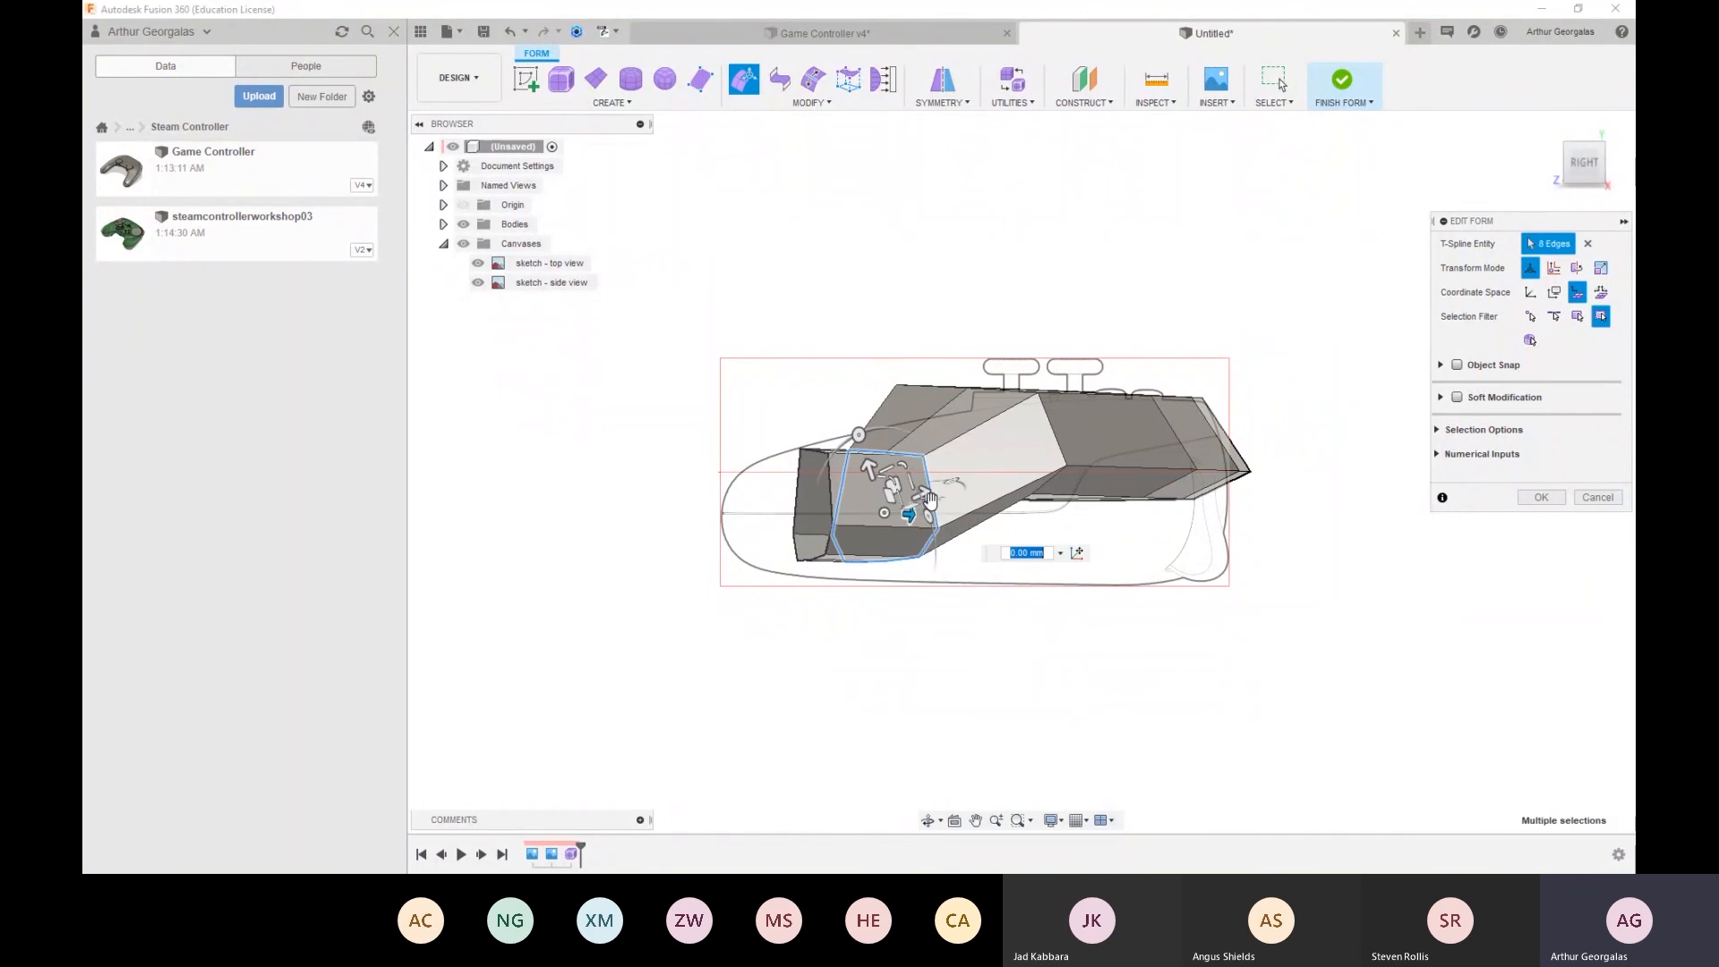
pyautogui.click(1531, 294)
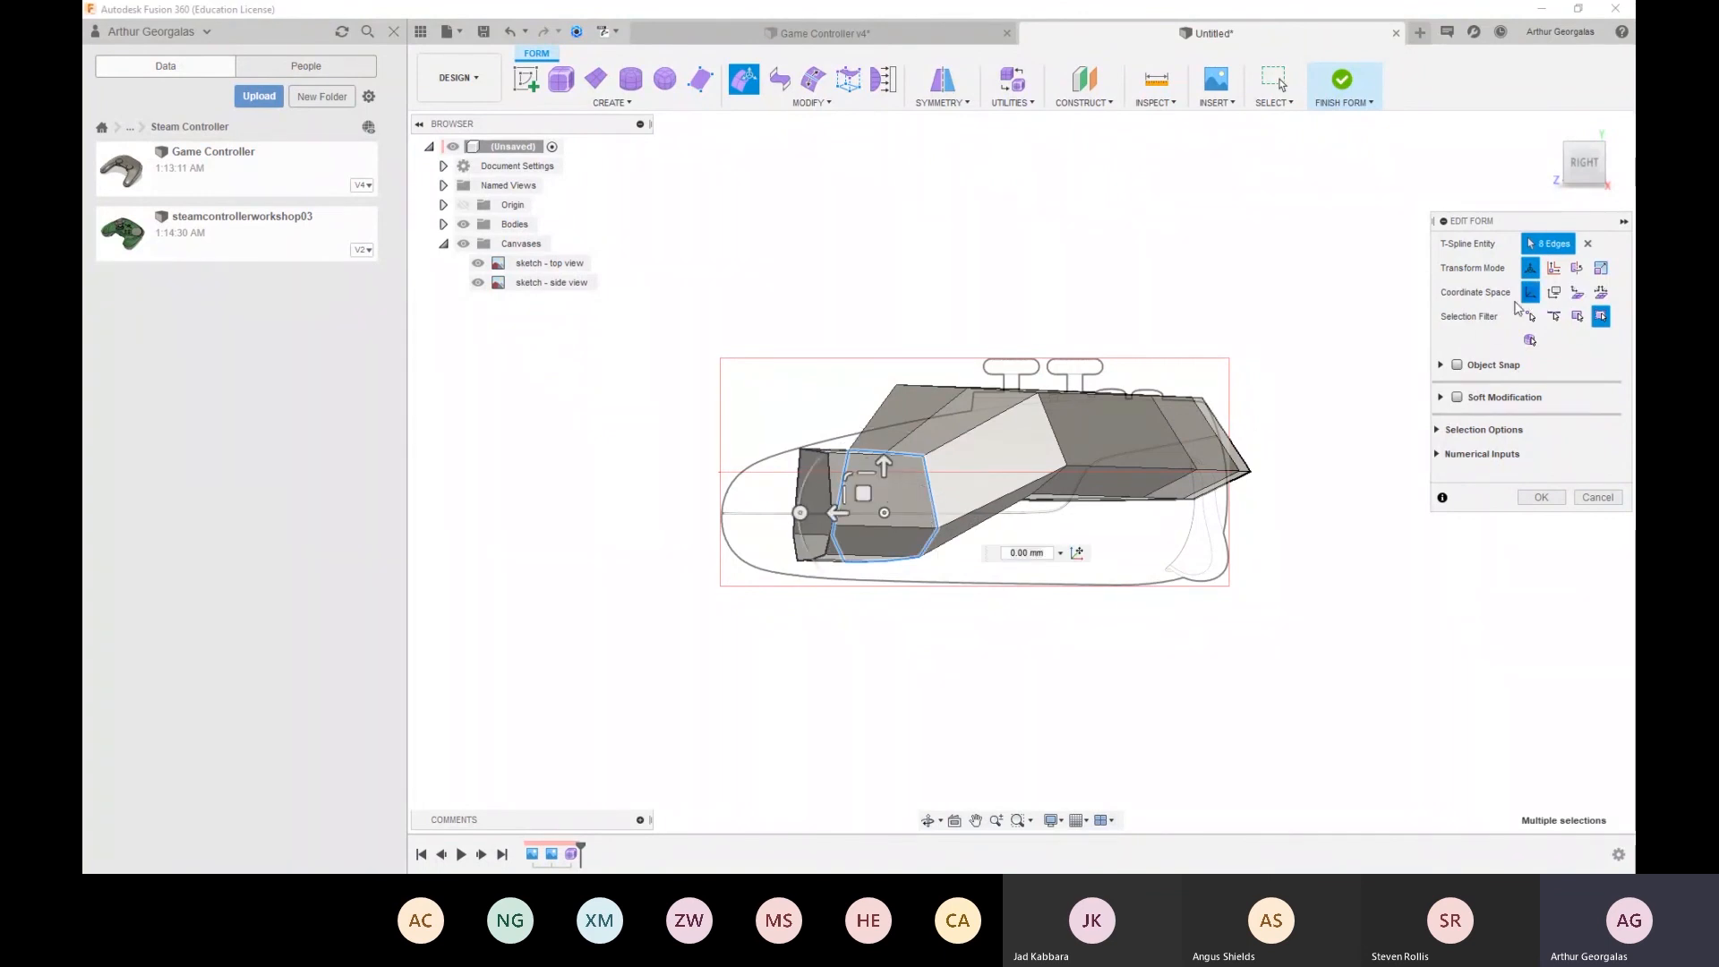
pyautogui.moveTo(884, 468); pyautogui.dragTo(884, 447)
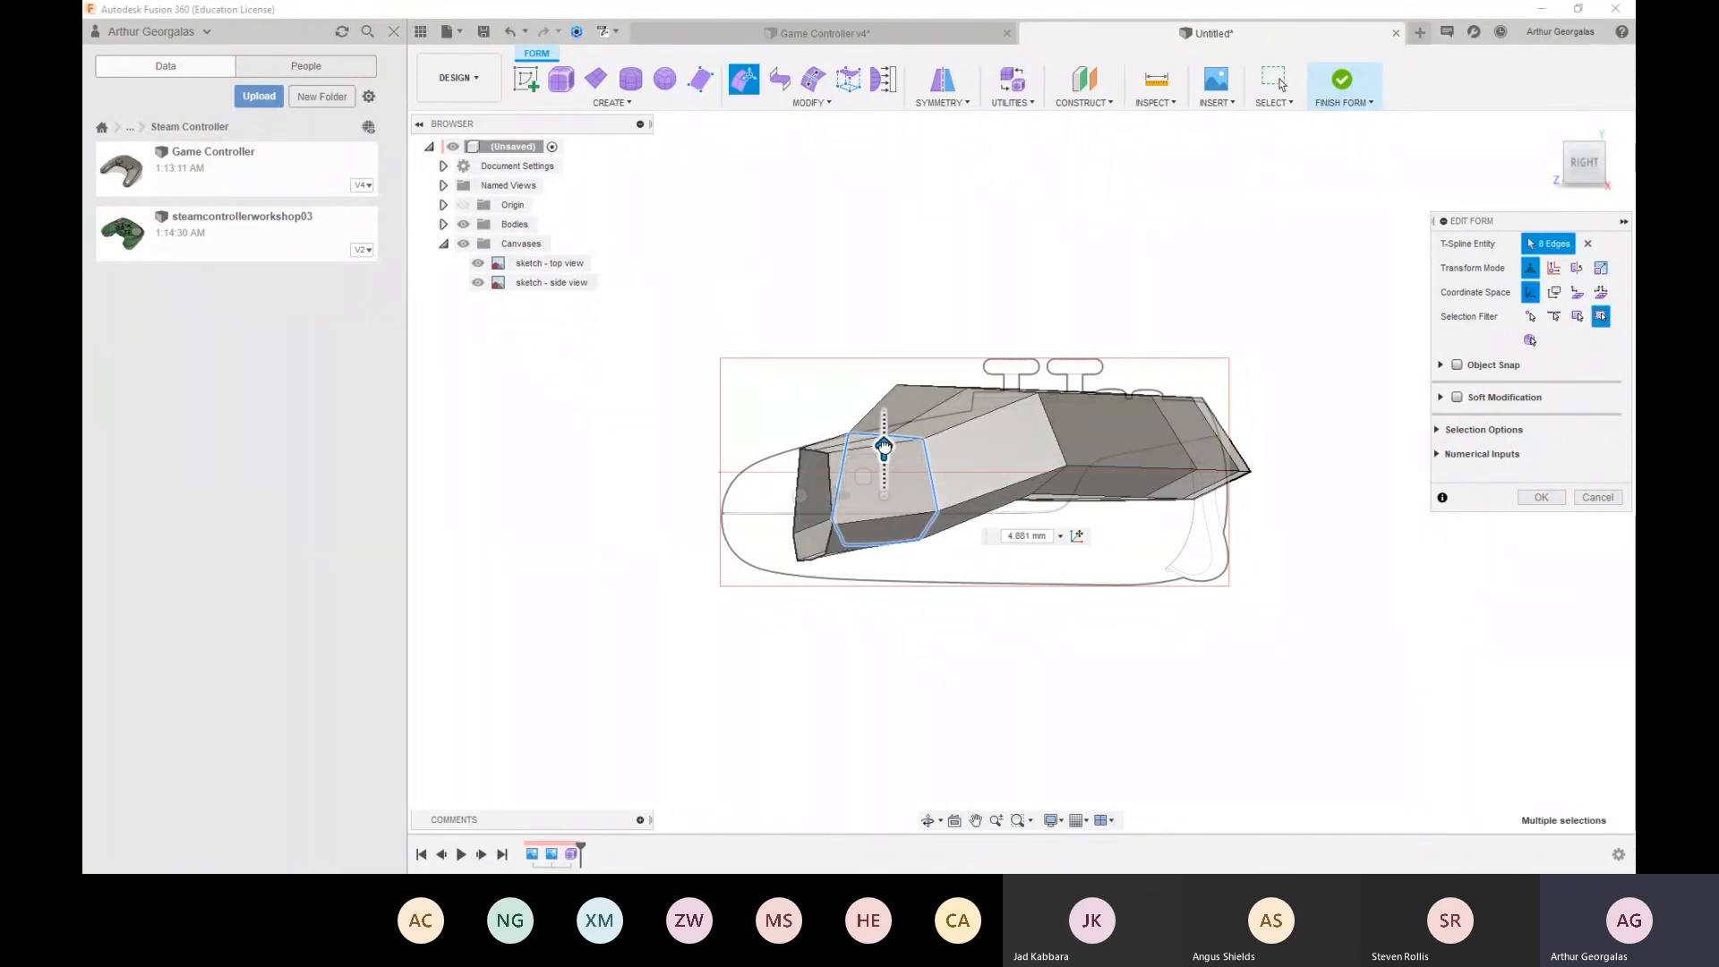
# Lower the next edge loop further up the grip by about 7 mm to follow the side-view outline
pyautogui.doubleClick(1046, 415)
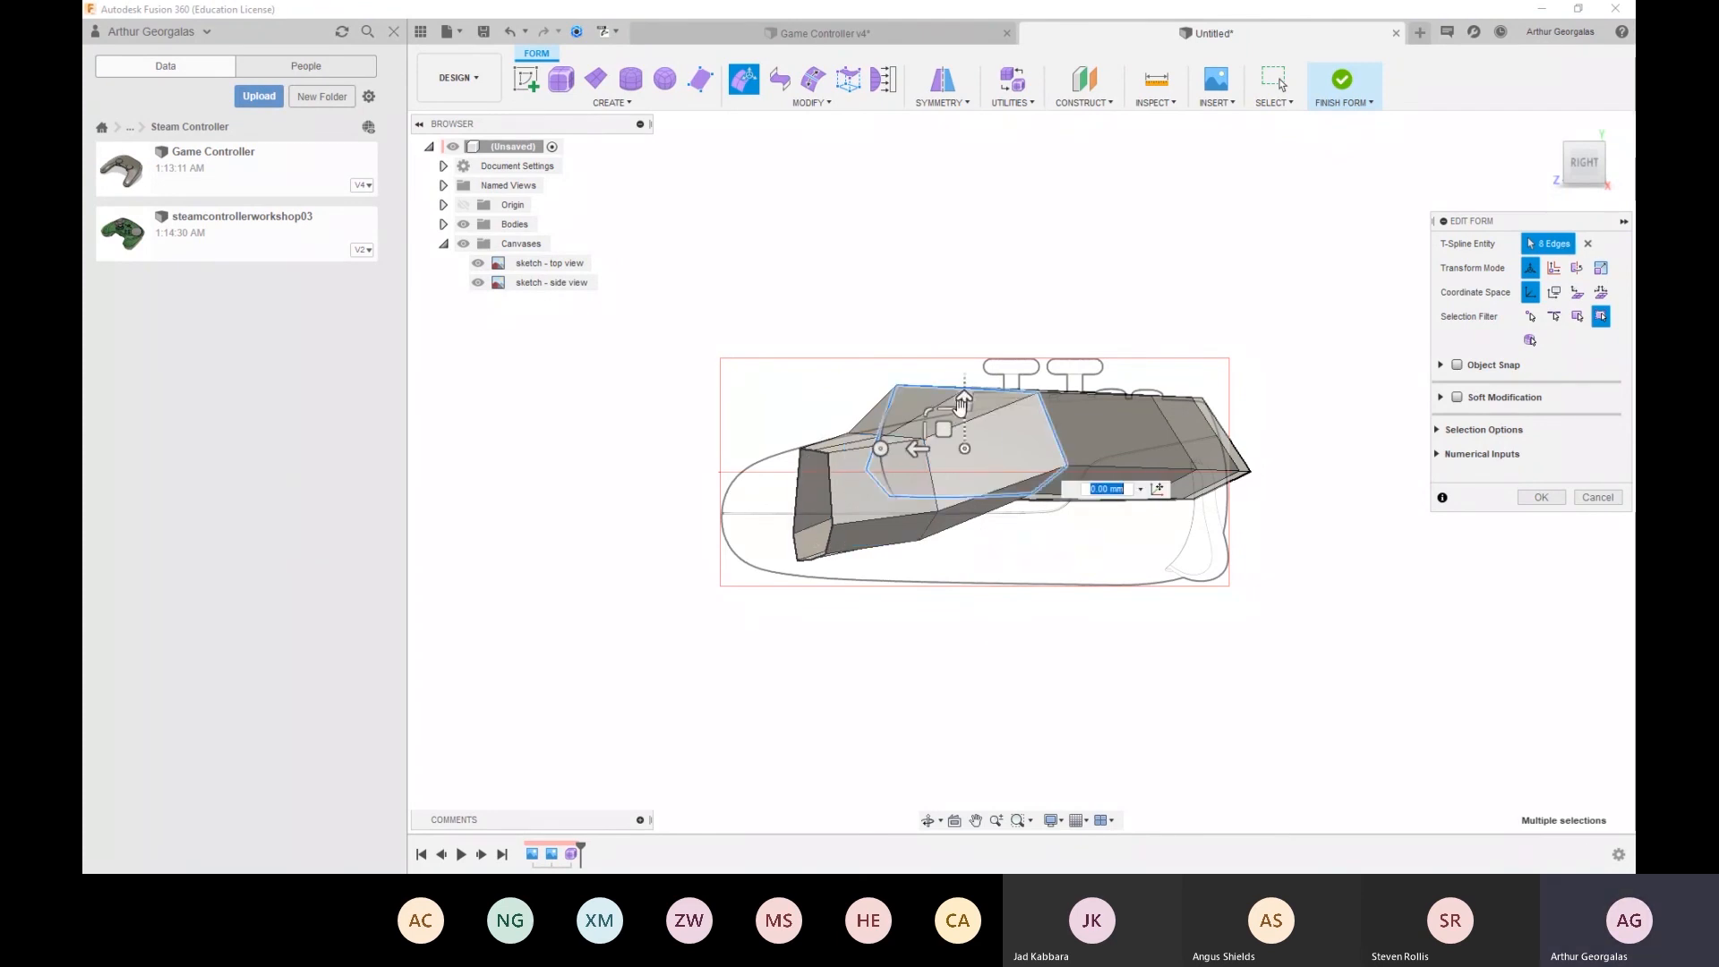
pyautogui.moveTo(960, 405); pyautogui.dragTo(937, 429)
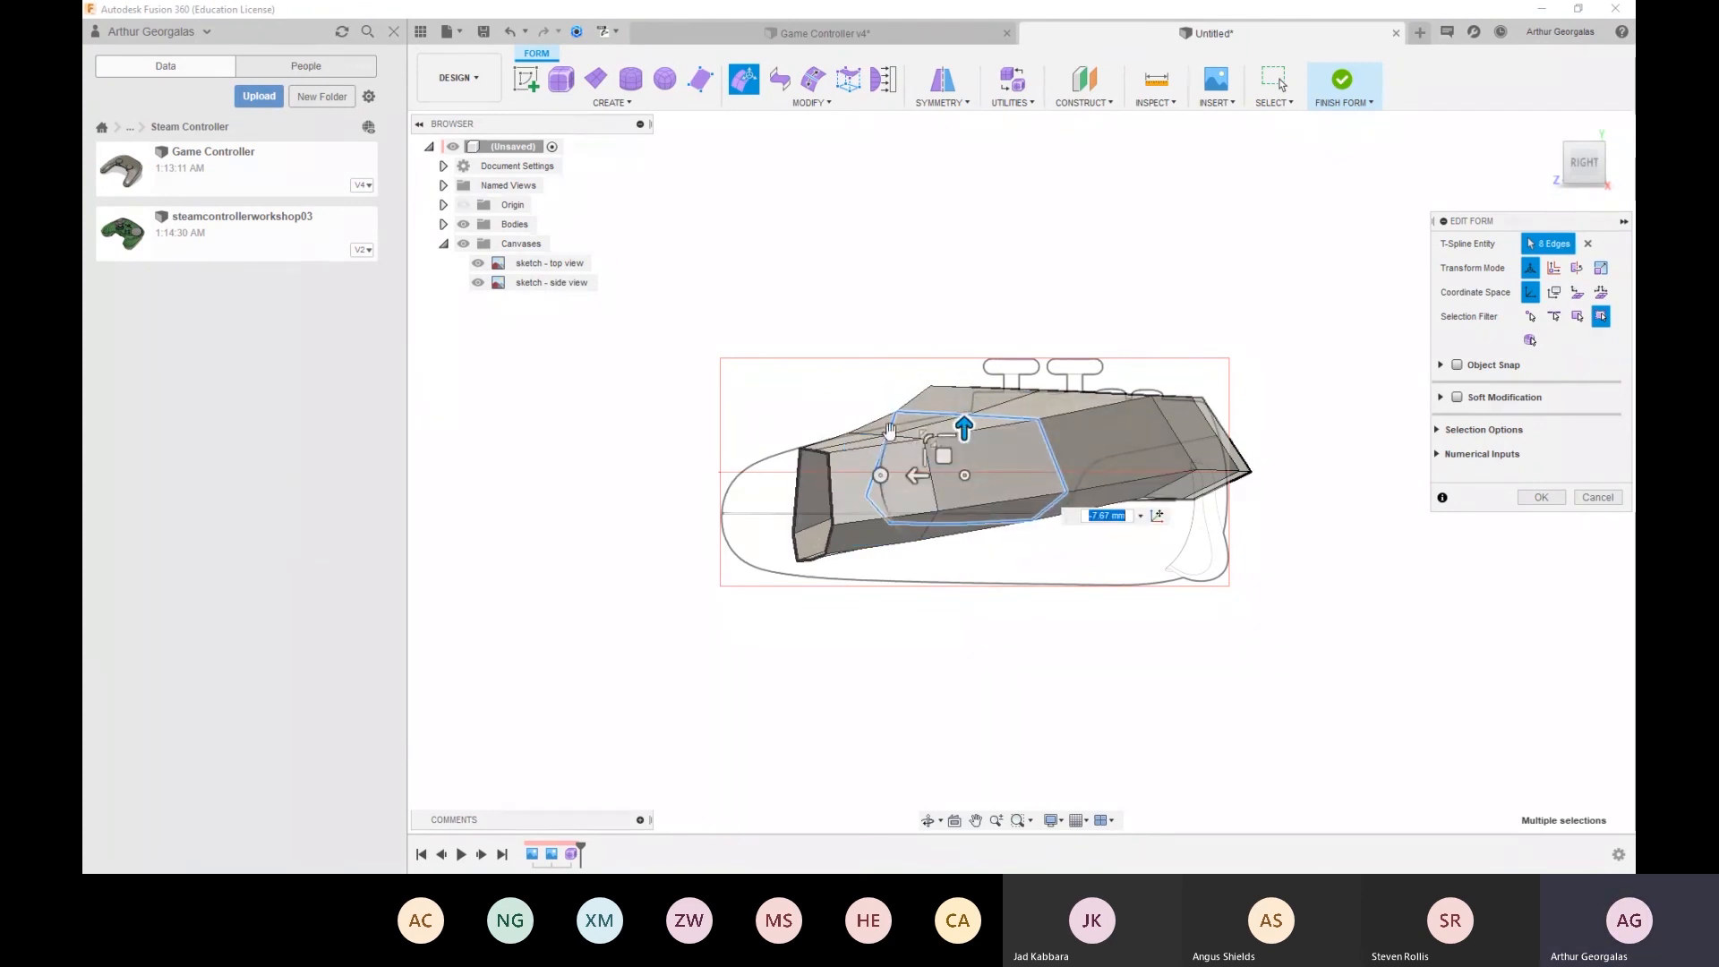
# Slightly lower the following edge loop near the body's bend, show the form in smooth display and accept the edit
pyautogui.keyDown('shift'); pyautogui.moveTo(981, 432); pyautogui.dragTo(1168, 453, button='middle'); pyautogui.keyUp('shift')
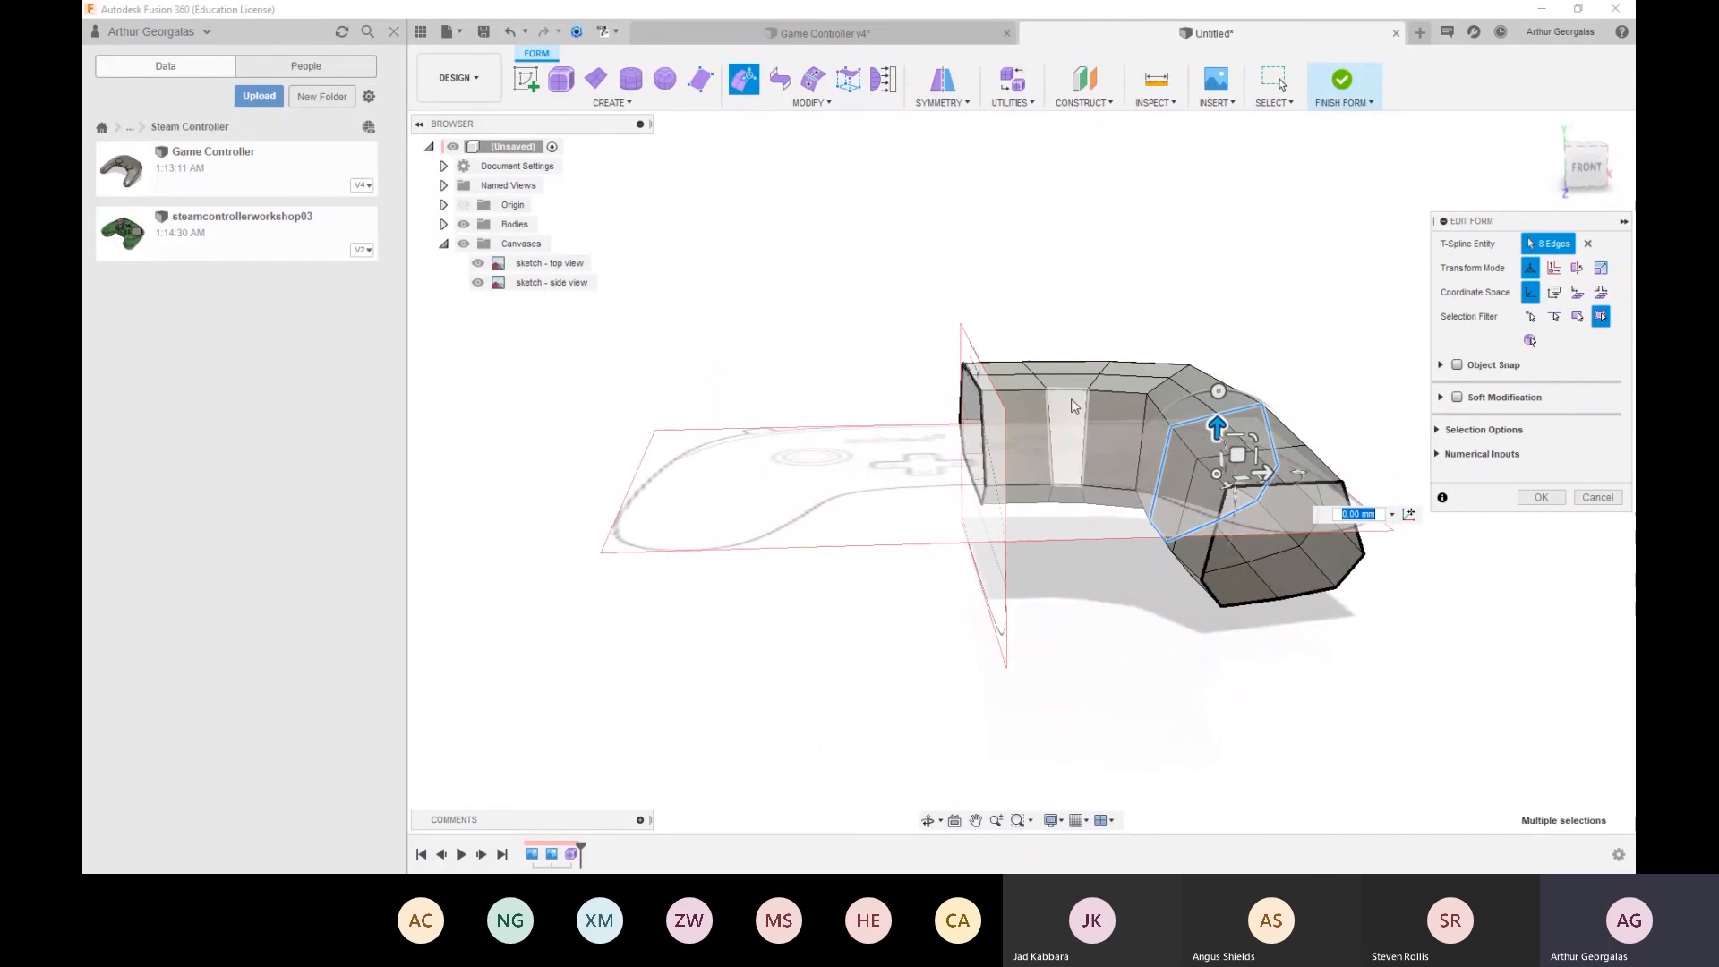
pyautogui.click(1162, 381)
pyautogui.doubleClick(1155, 390)
pyautogui.moveTo(1169, 376); pyautogui.dragTo(1168, 399)
pyautogui.click(1286, 331)
pyautogui.hotkey('alt', '3')
pyautogui.keyDown('shift'); pyautogui.moveTo(1192, 509); pyautogui.dragTo(1106, 487, button='middle'); pyautogui.keyUp('shift')
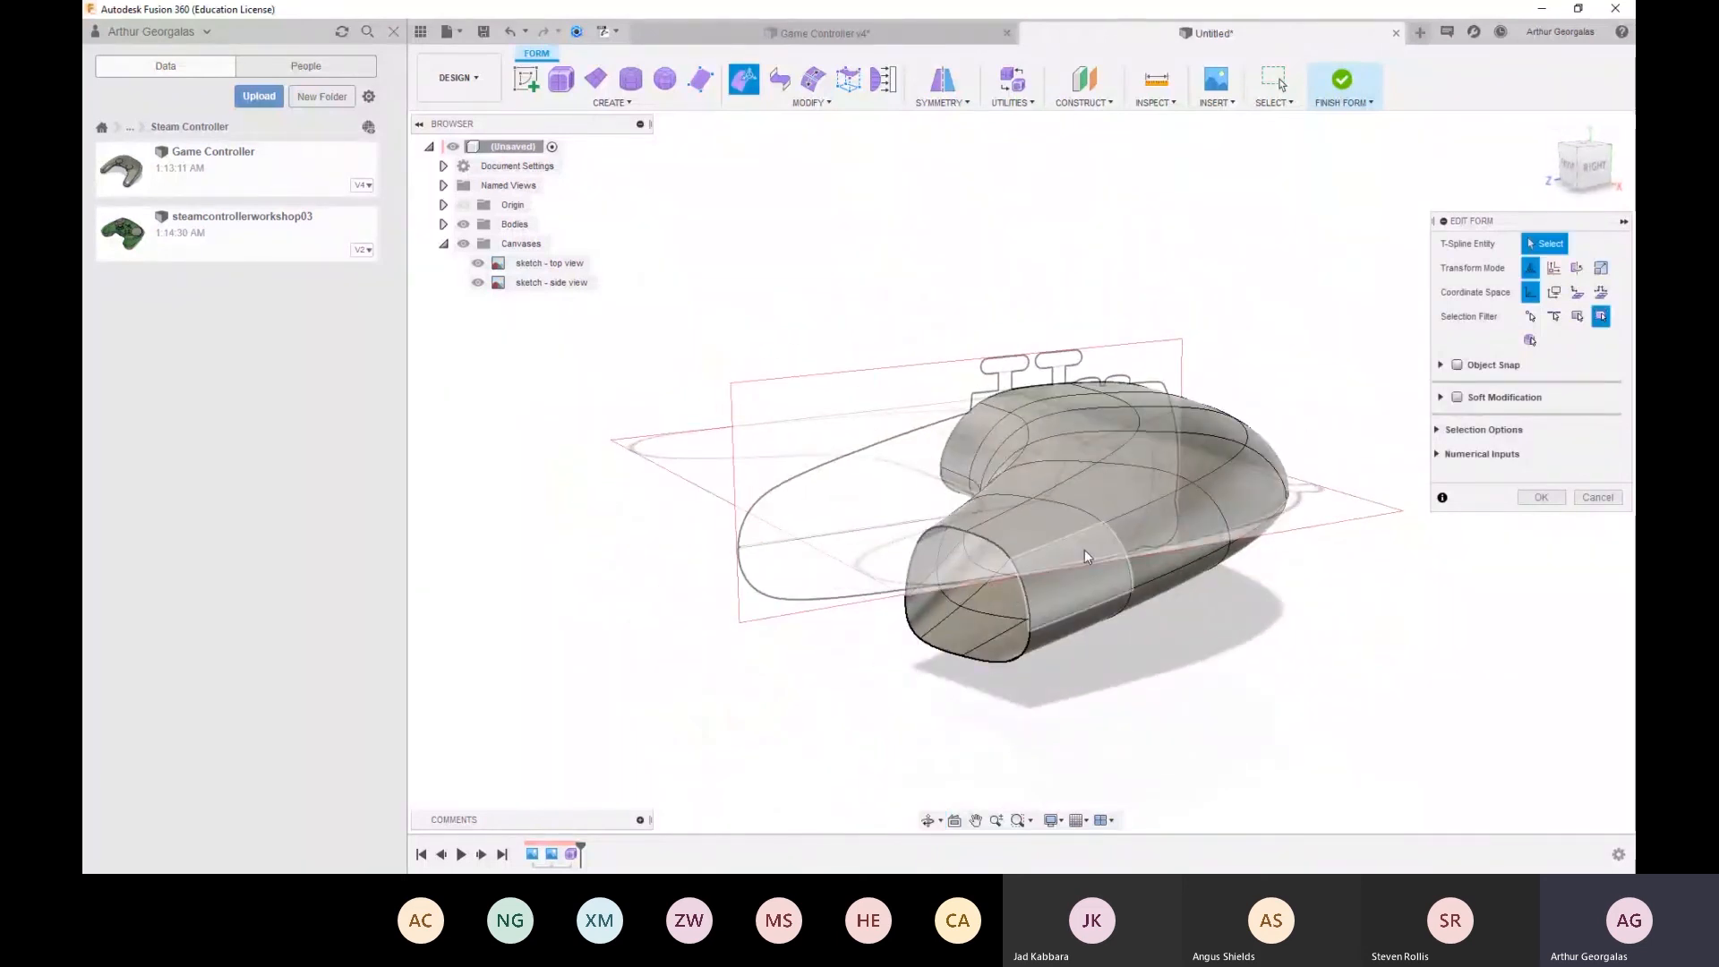
pyautogui.scroll(1, 996, 556)
pyautogui.scroll(3, 996, 556)
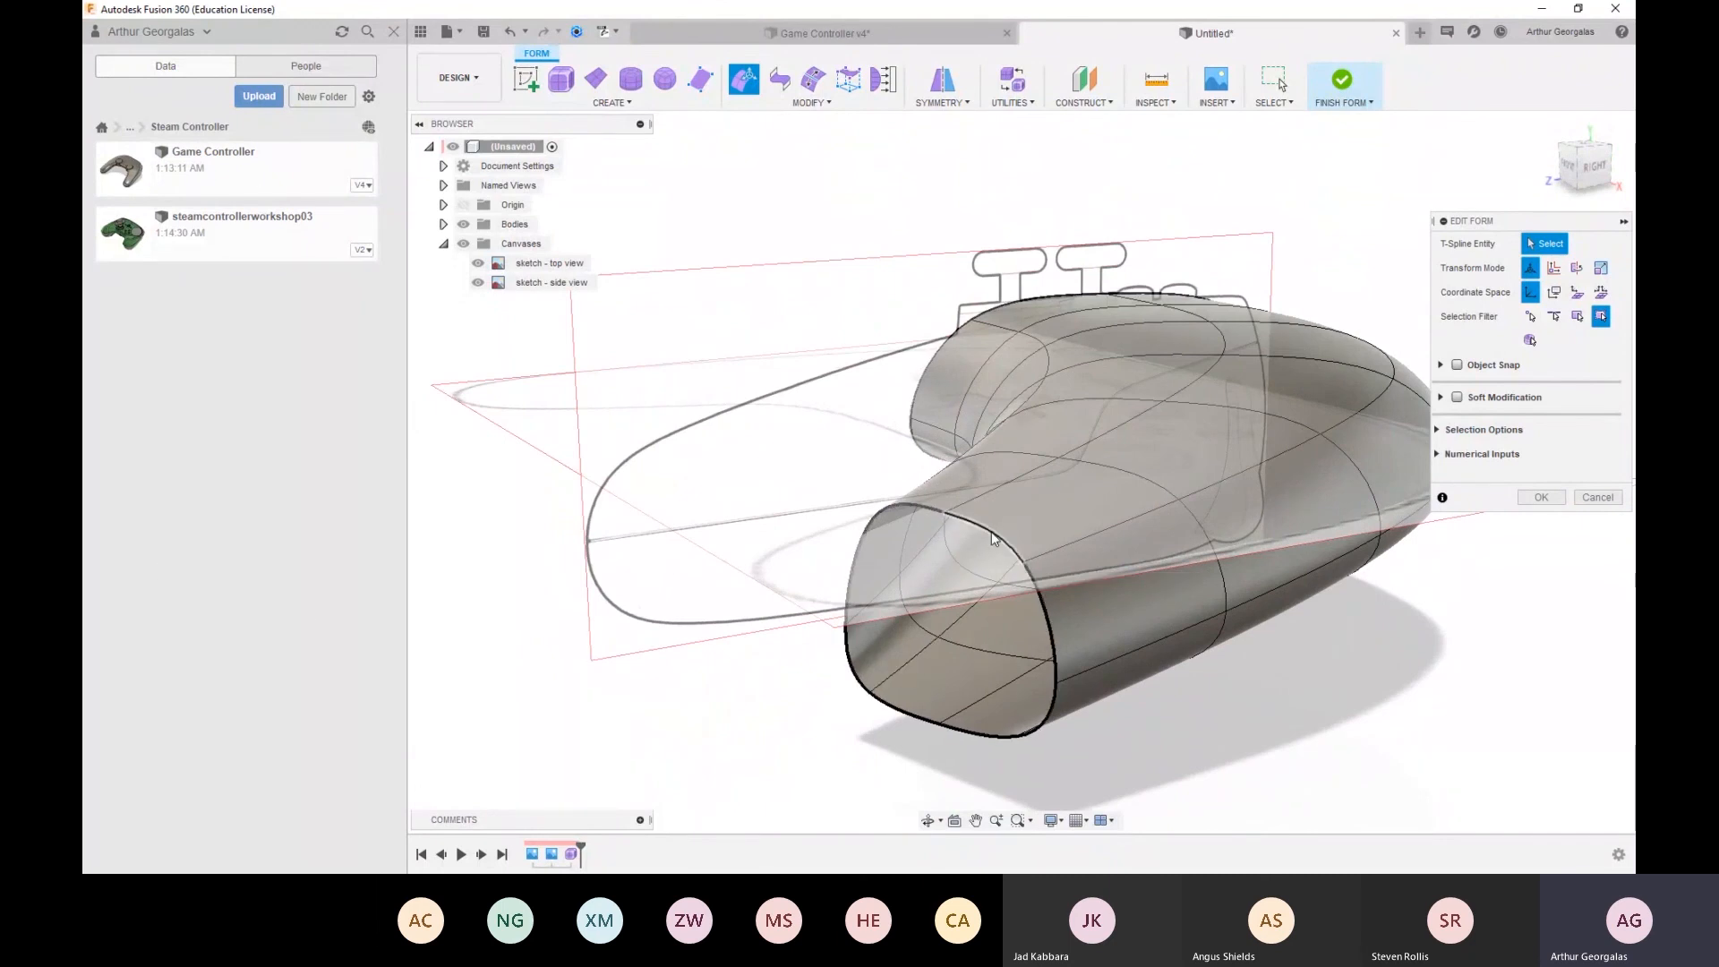
pyautogui.click(1564, 496)
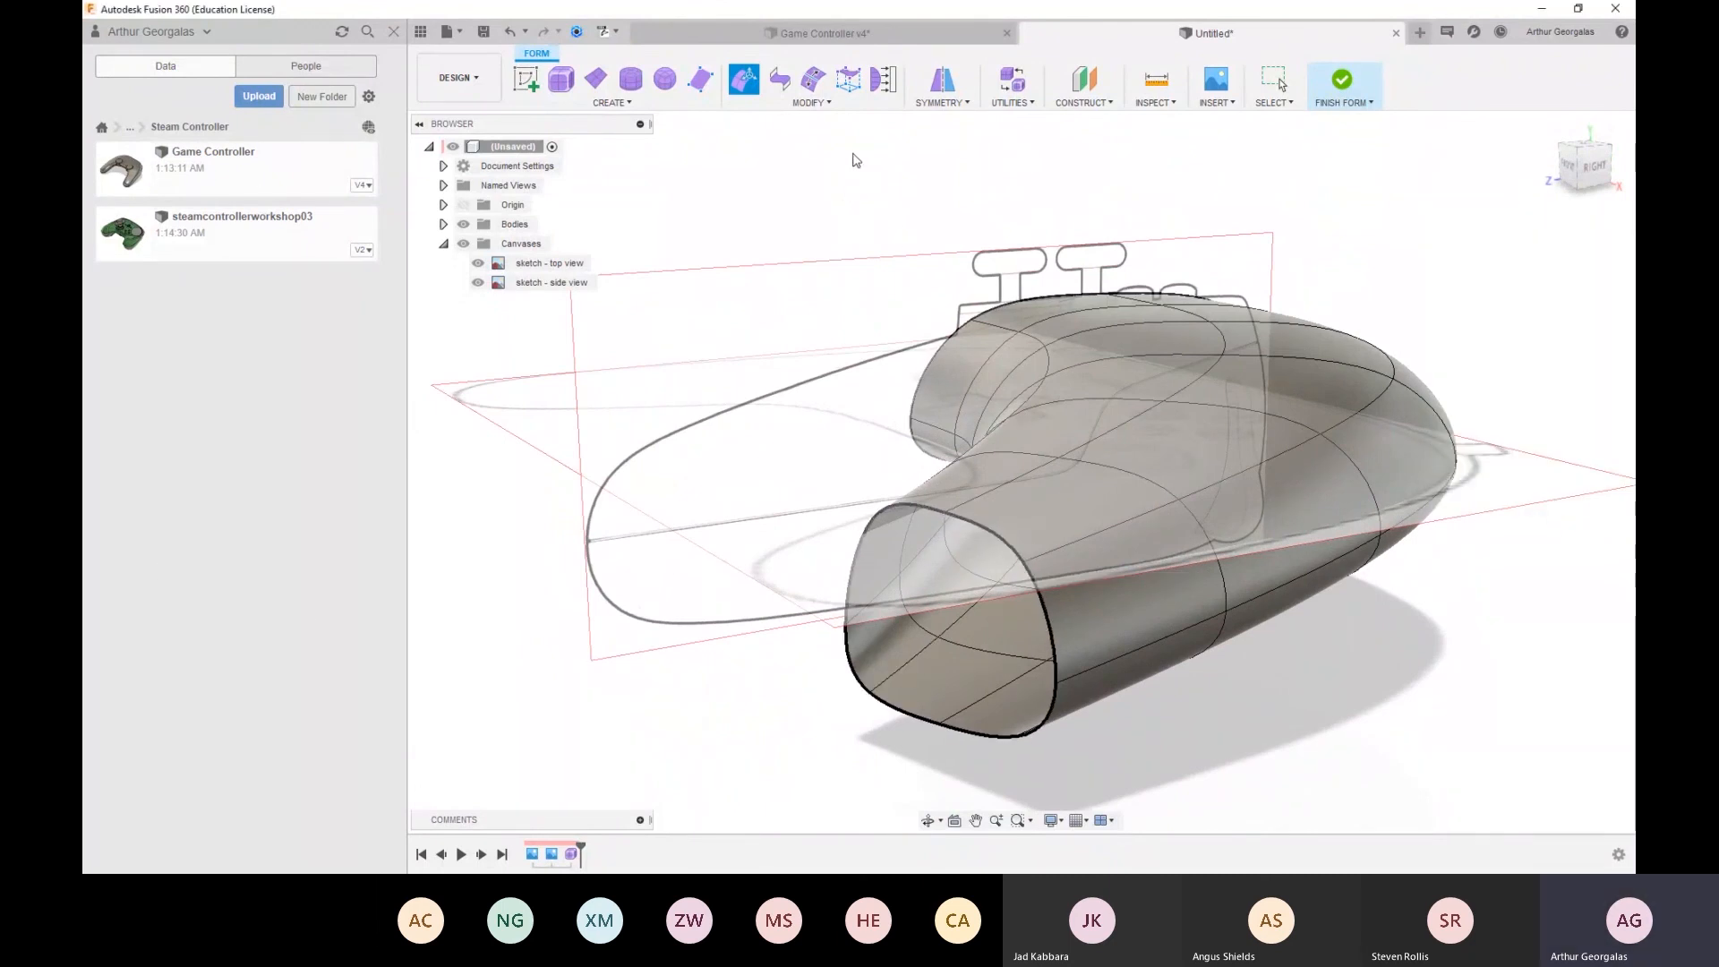
# Close the grip's open end with Fill Hole in Reduced Star mode
pyautogui.click(838, 105)
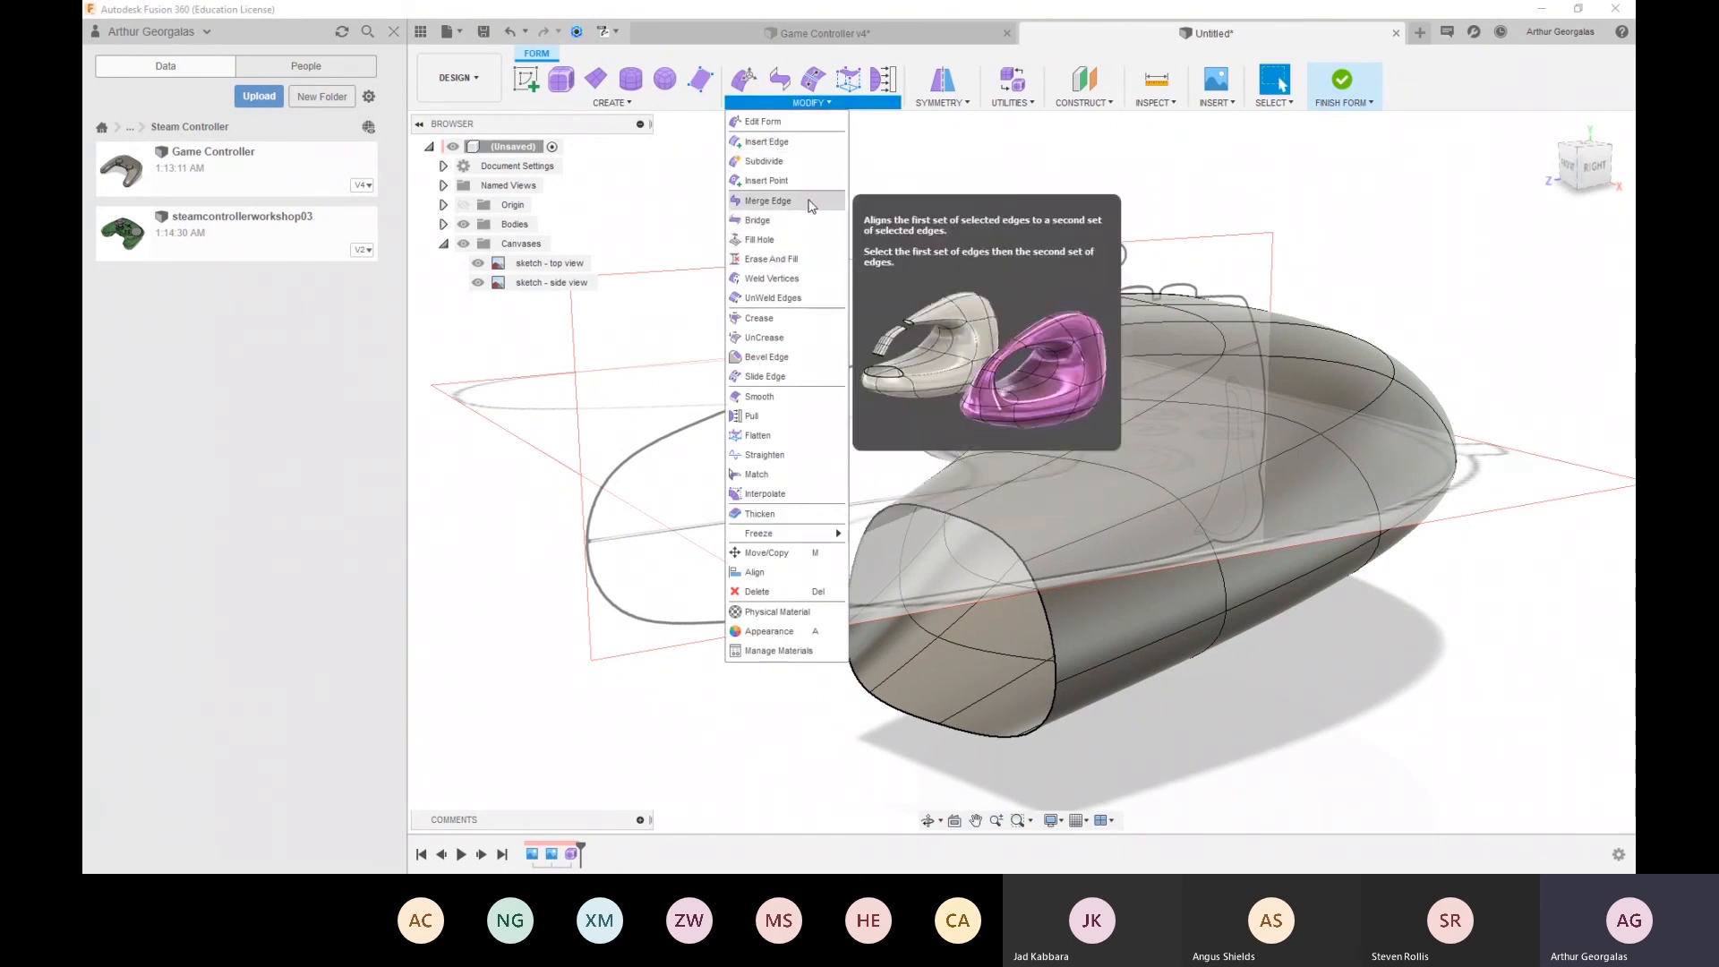
pyautogui.click(761, 240)
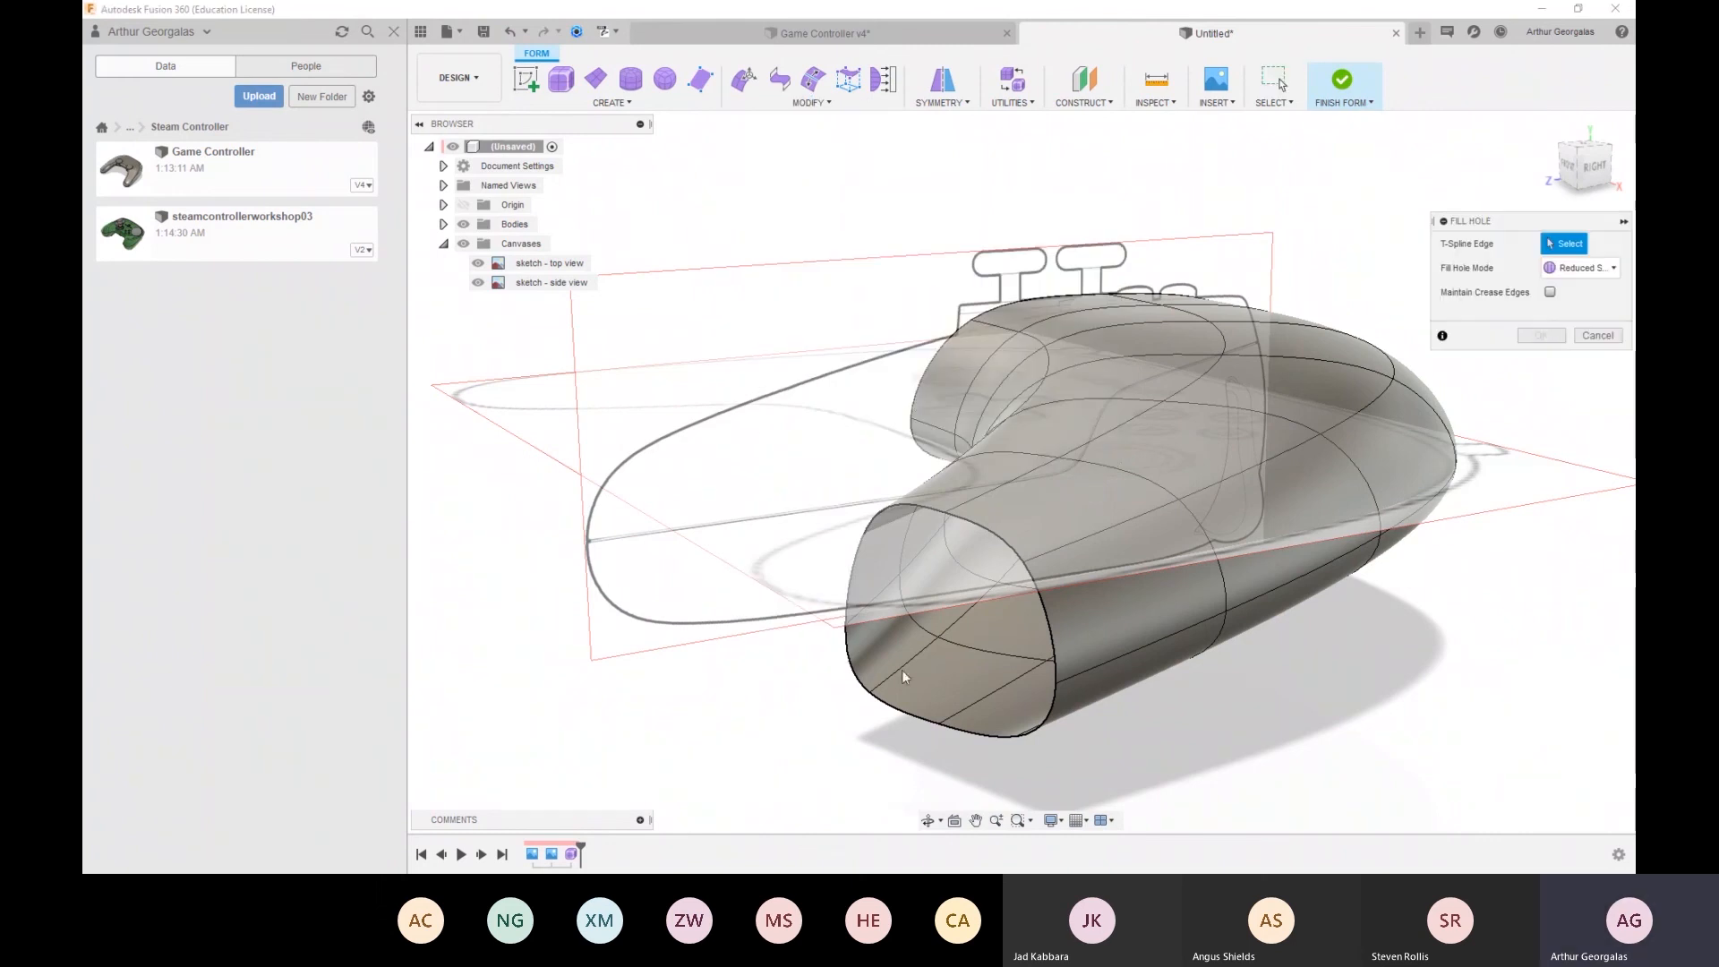
pyautogui.click(984, 525)
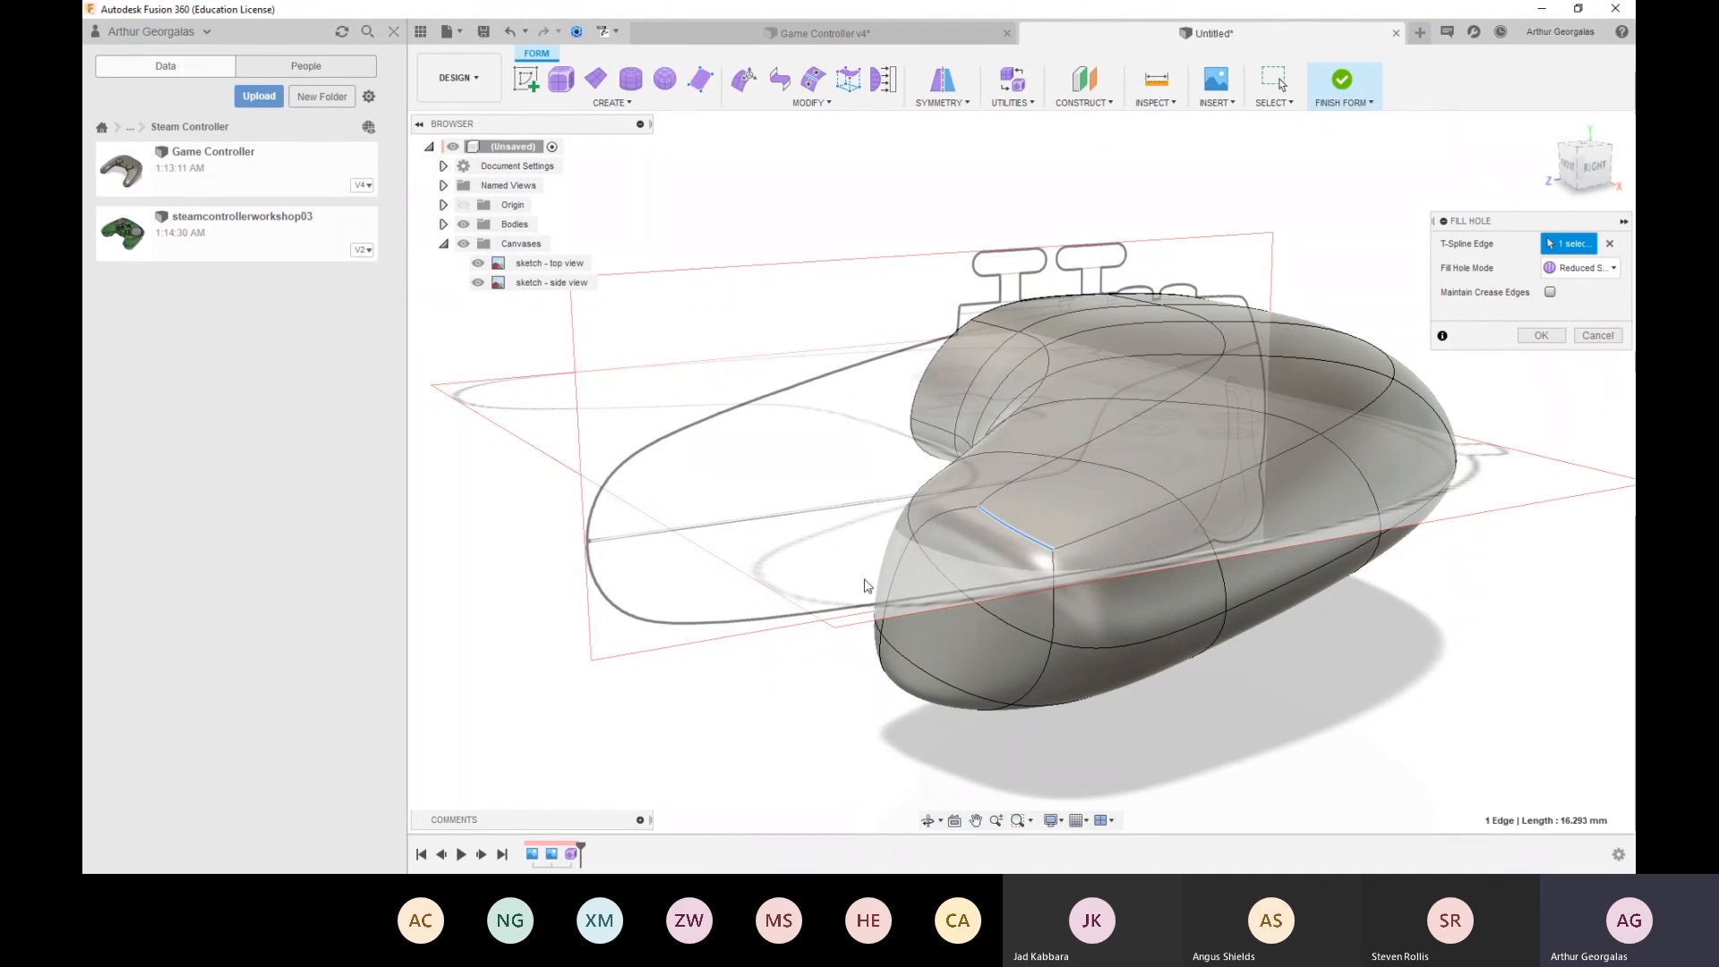
pyautogui.keyDown('shift'); pyautogui.moveTo(1017, 568); pyautogui.dragTo(1048, 542, button='middle'); pyautogui.keyUp('shift')
pyautogui.click(1540, 335)
# Using Edit Form, pull the end face of the filled grip outward to lengthen the tip
pyautogui.rightClick(993, 439)
pyautogui.click(1033, 415)
pyautogui.keyDown('shift'); pyautogui.moveTo(1034, 415); pyautogui.dragTo(913, 510, button='middle'); pyautogui.keyUp('shift')
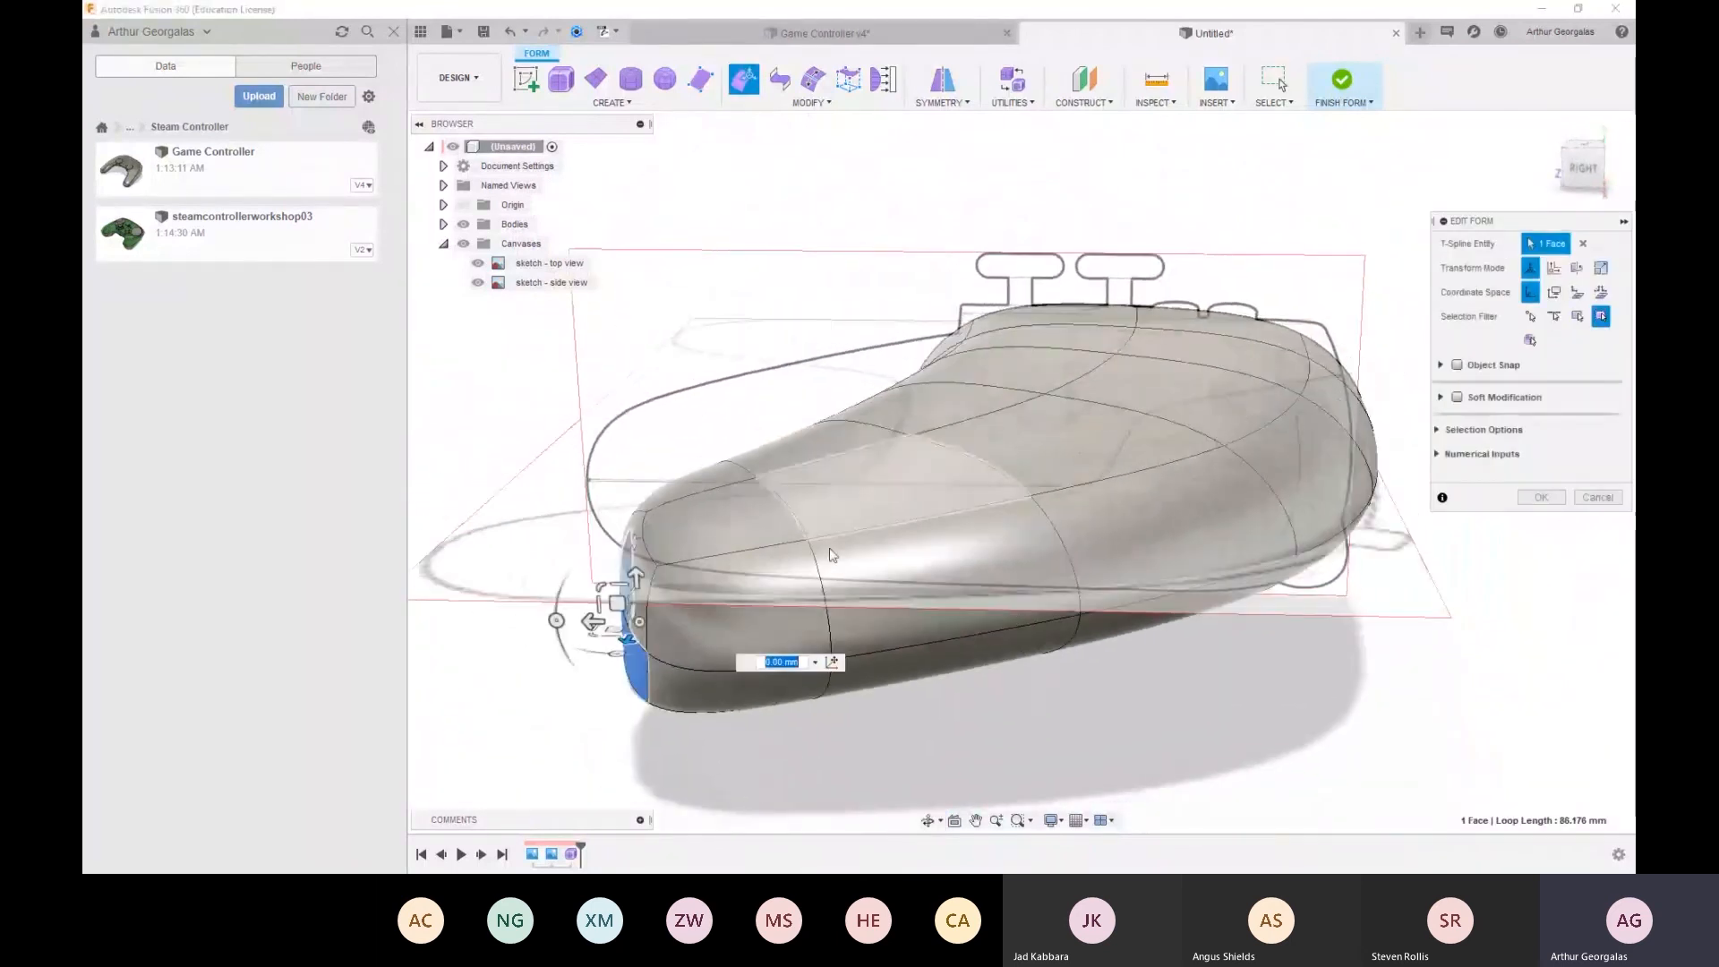
pyautogui.keyDown('shift'); pyautogui.moveTo(722, 586); pyautogui.dragTo(840, 617, button='middle'); pyautogui.keyUp('shift')
pyautogui.moveTo(840, 618); pyautogui.dragTo(822, 717)
pyautogui.click(1267, 763)
pyautogui.keyDown('shift'); pyautogui.moveTo(929, 691); pyautogui.dragTo(983, 552, button='middle'); pyautogui.keyUp('shift')
pyautogui.keyDown('shift'); pyautogui.moveTo(1069, 394); pyautogui.dragTo(980, 512, button='middle'); pyautogui.keyUp('shift')
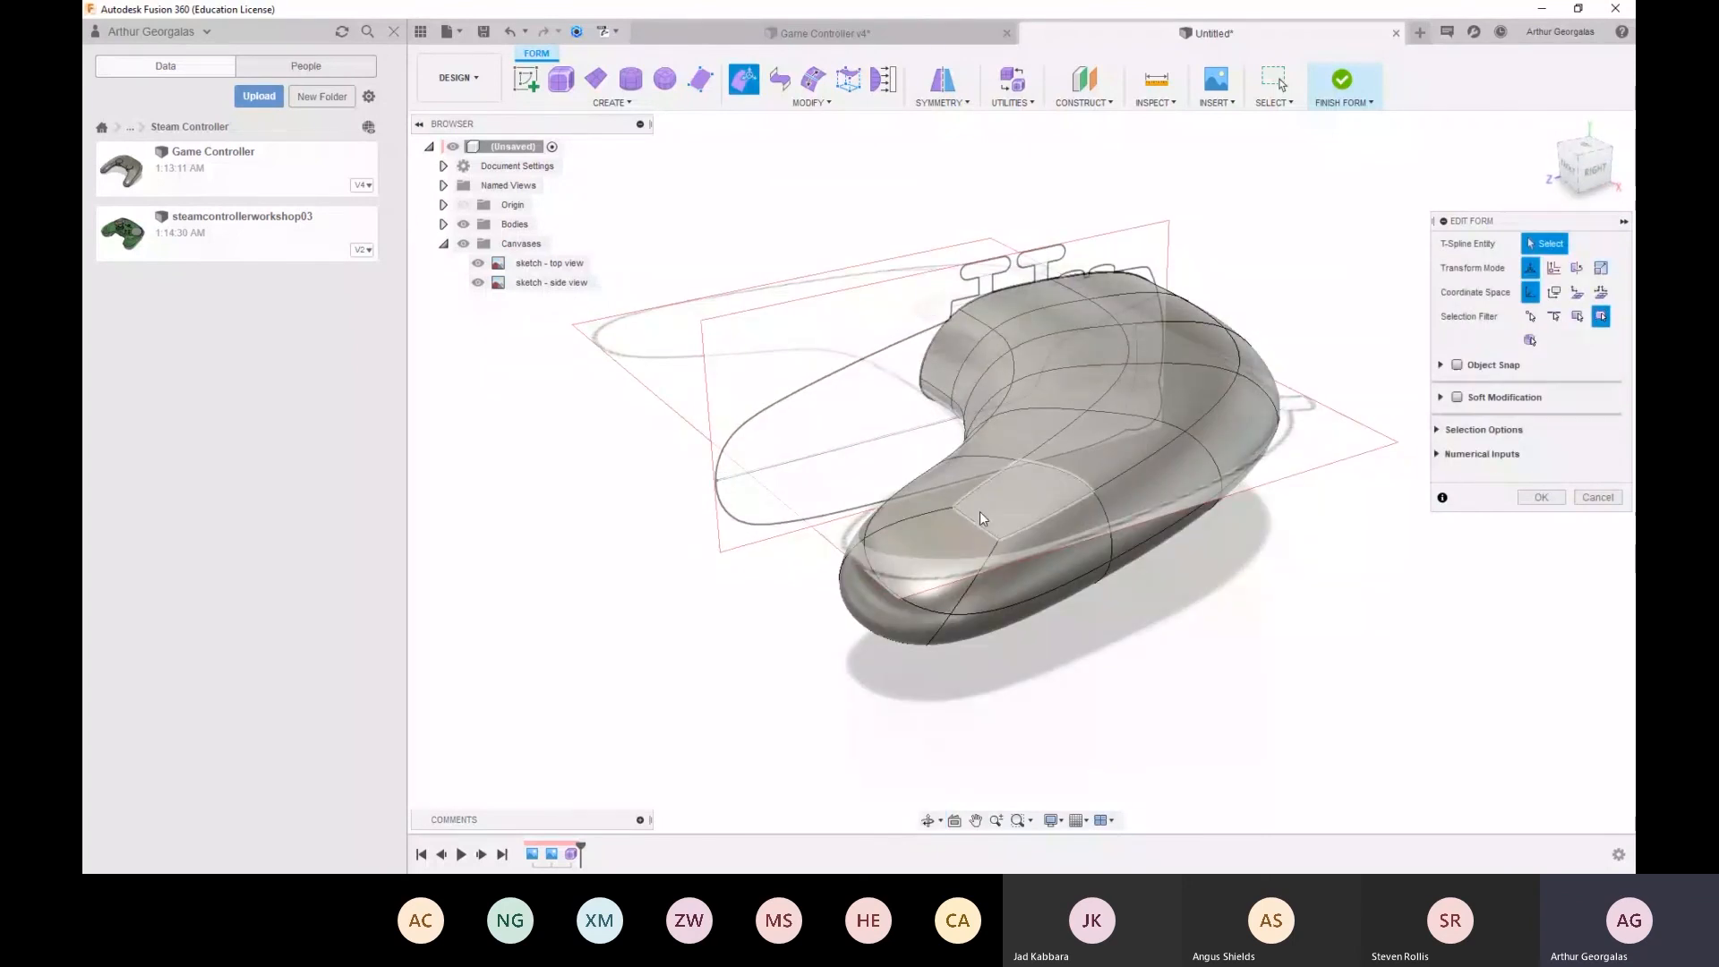
# Undo the end-face move and the hole fill, and leave Edit Form
pyautogui.click(1028, 543)
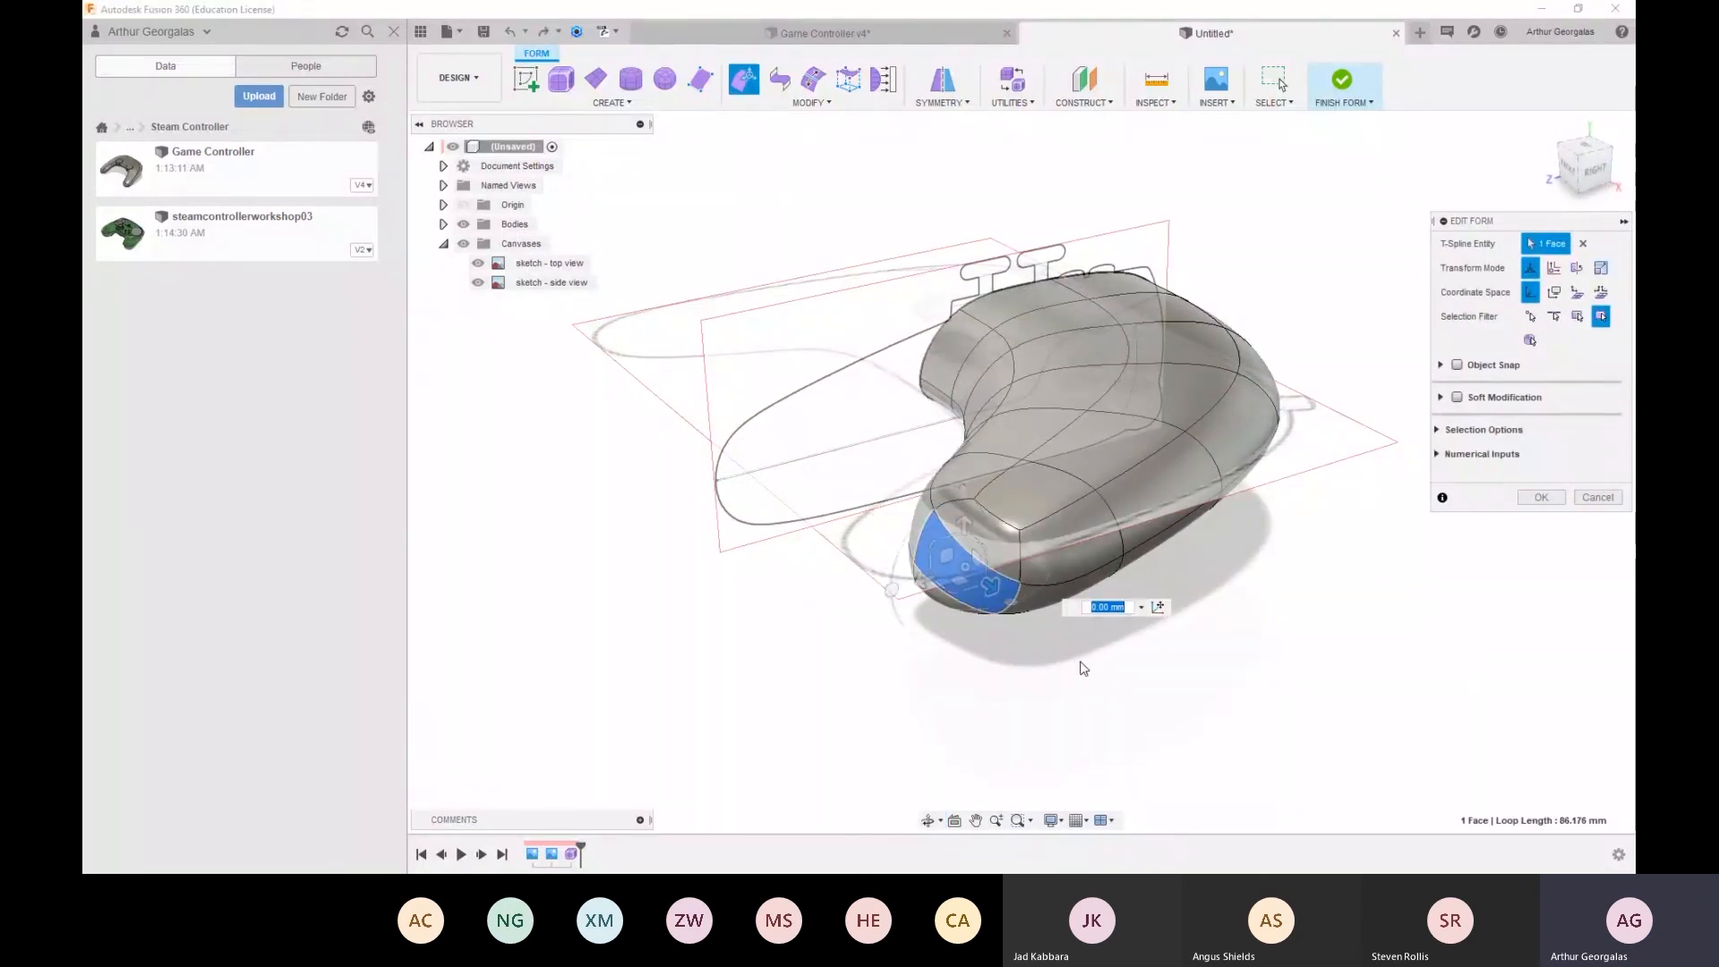
pyautogui.click(1081, 668)
pyautogui.click(1618, 497)
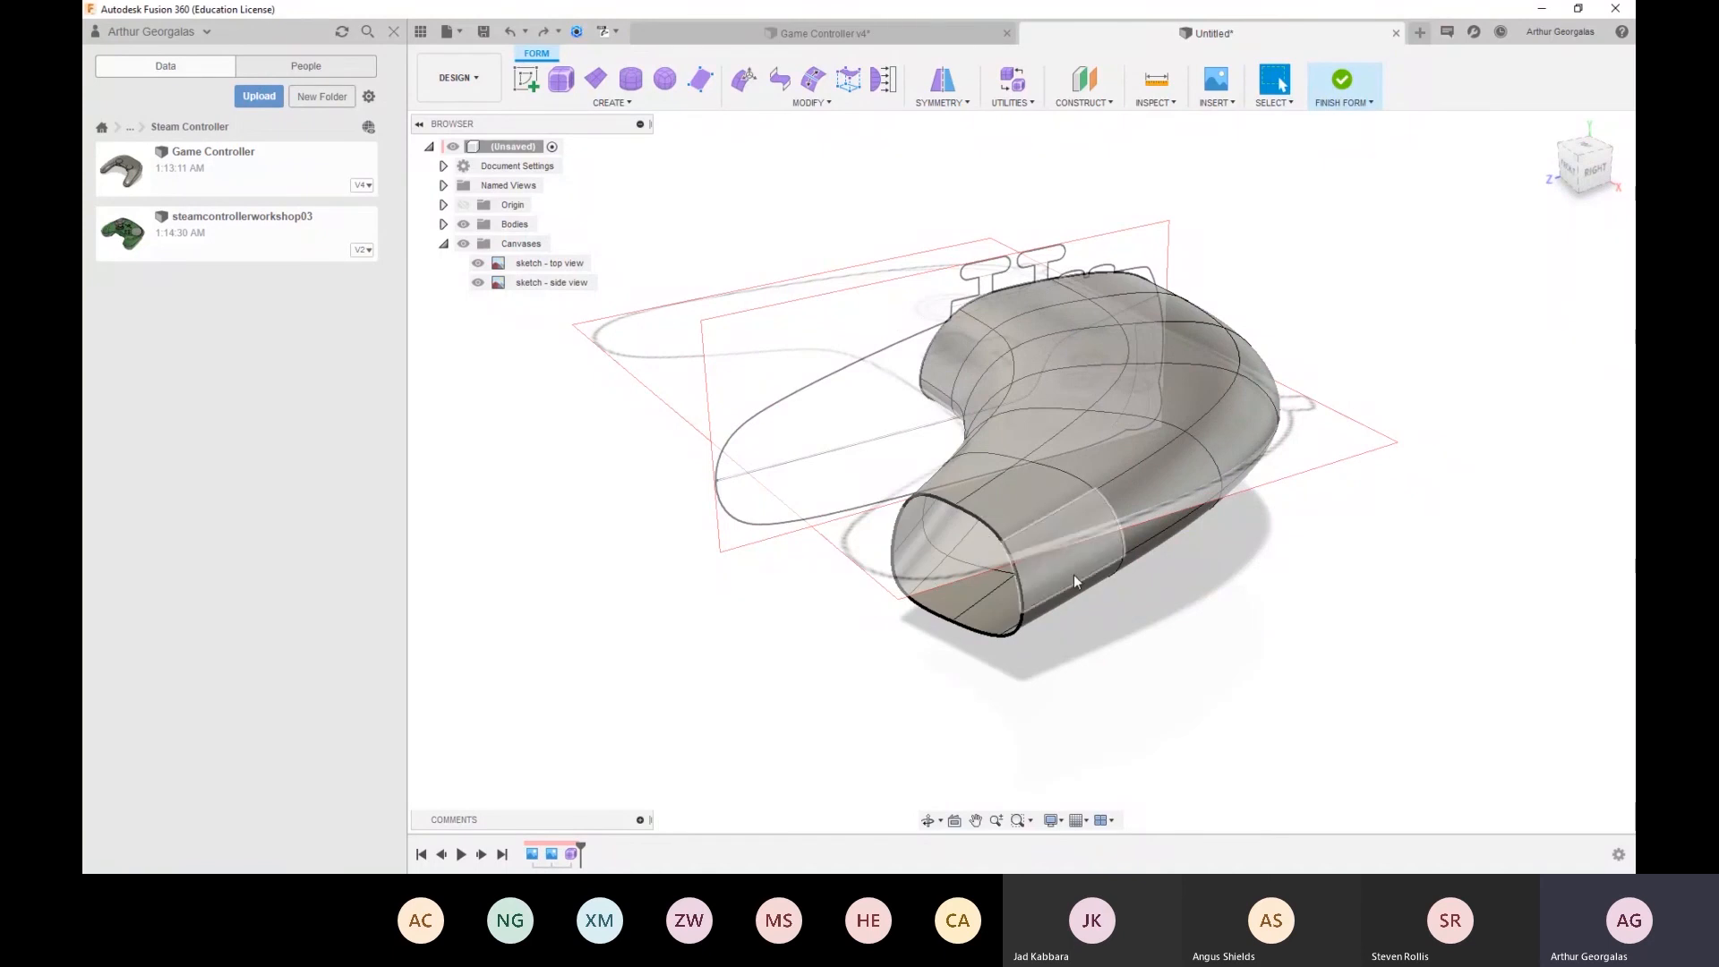
# Create a 40 mm diameter quadball with 2 span faces as a new body beside the grip in the top view
pyautogui.keyDown('shift'); pyautogui.moveTo(1010, 524); pyautogui.dragTo(1082, 528, button='middle'); pyautogui.keyUp('shift')
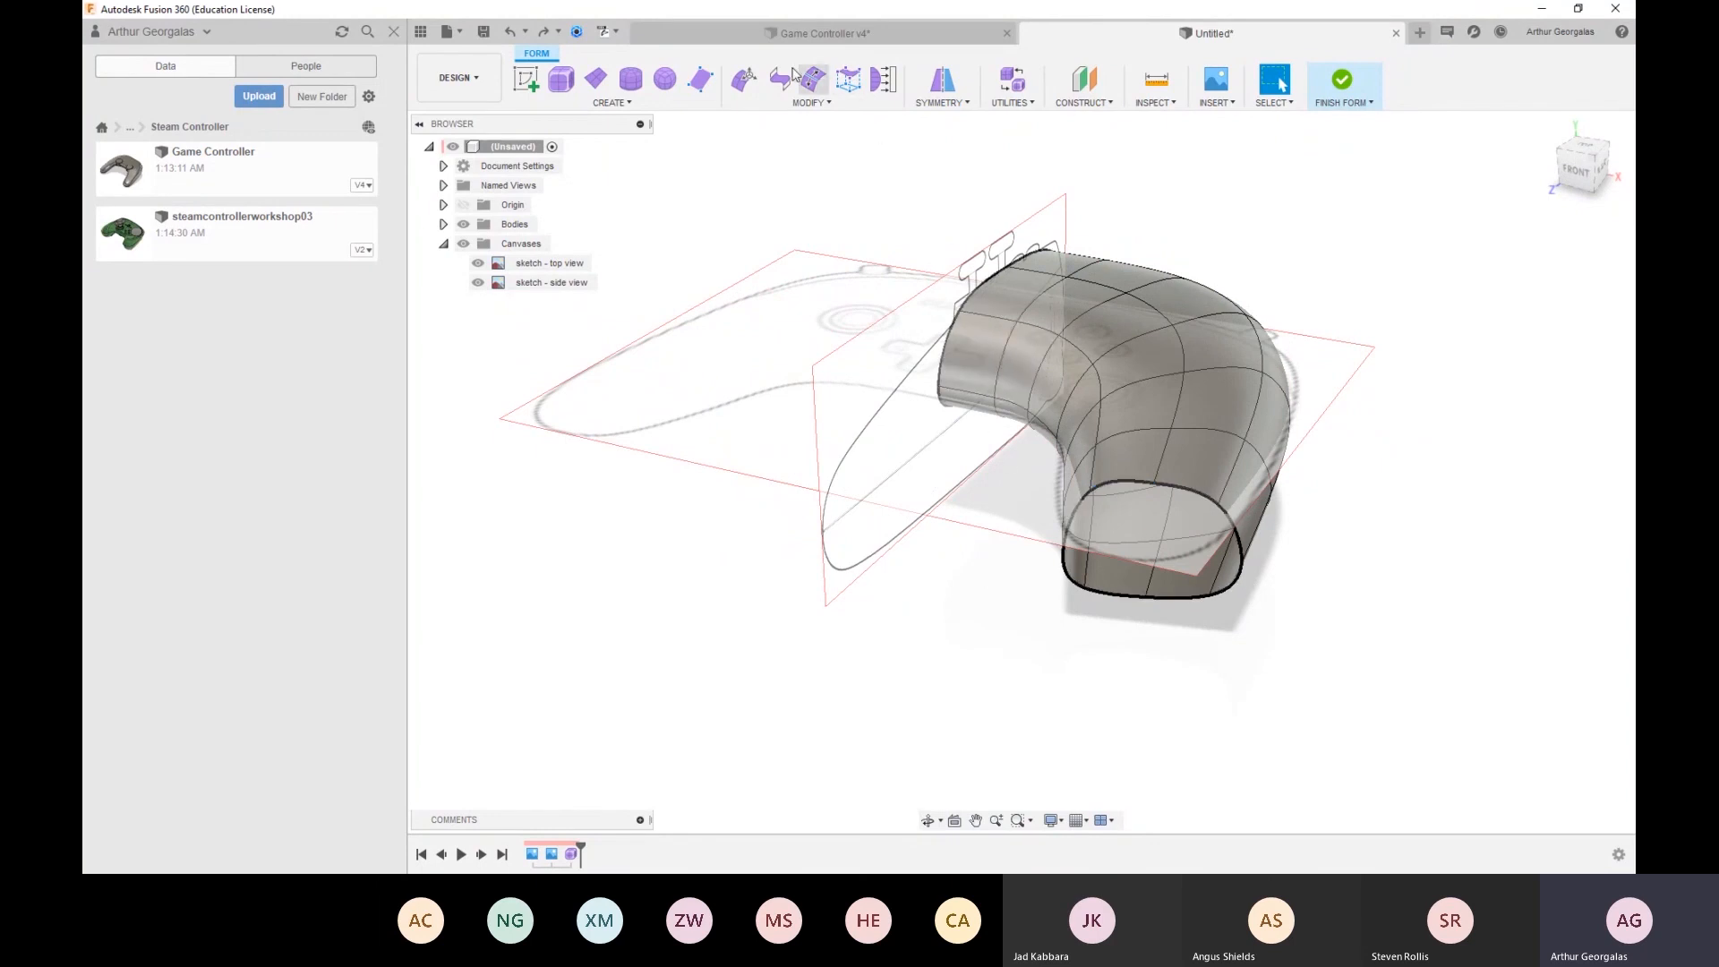
pyautogui.click(686, 97)
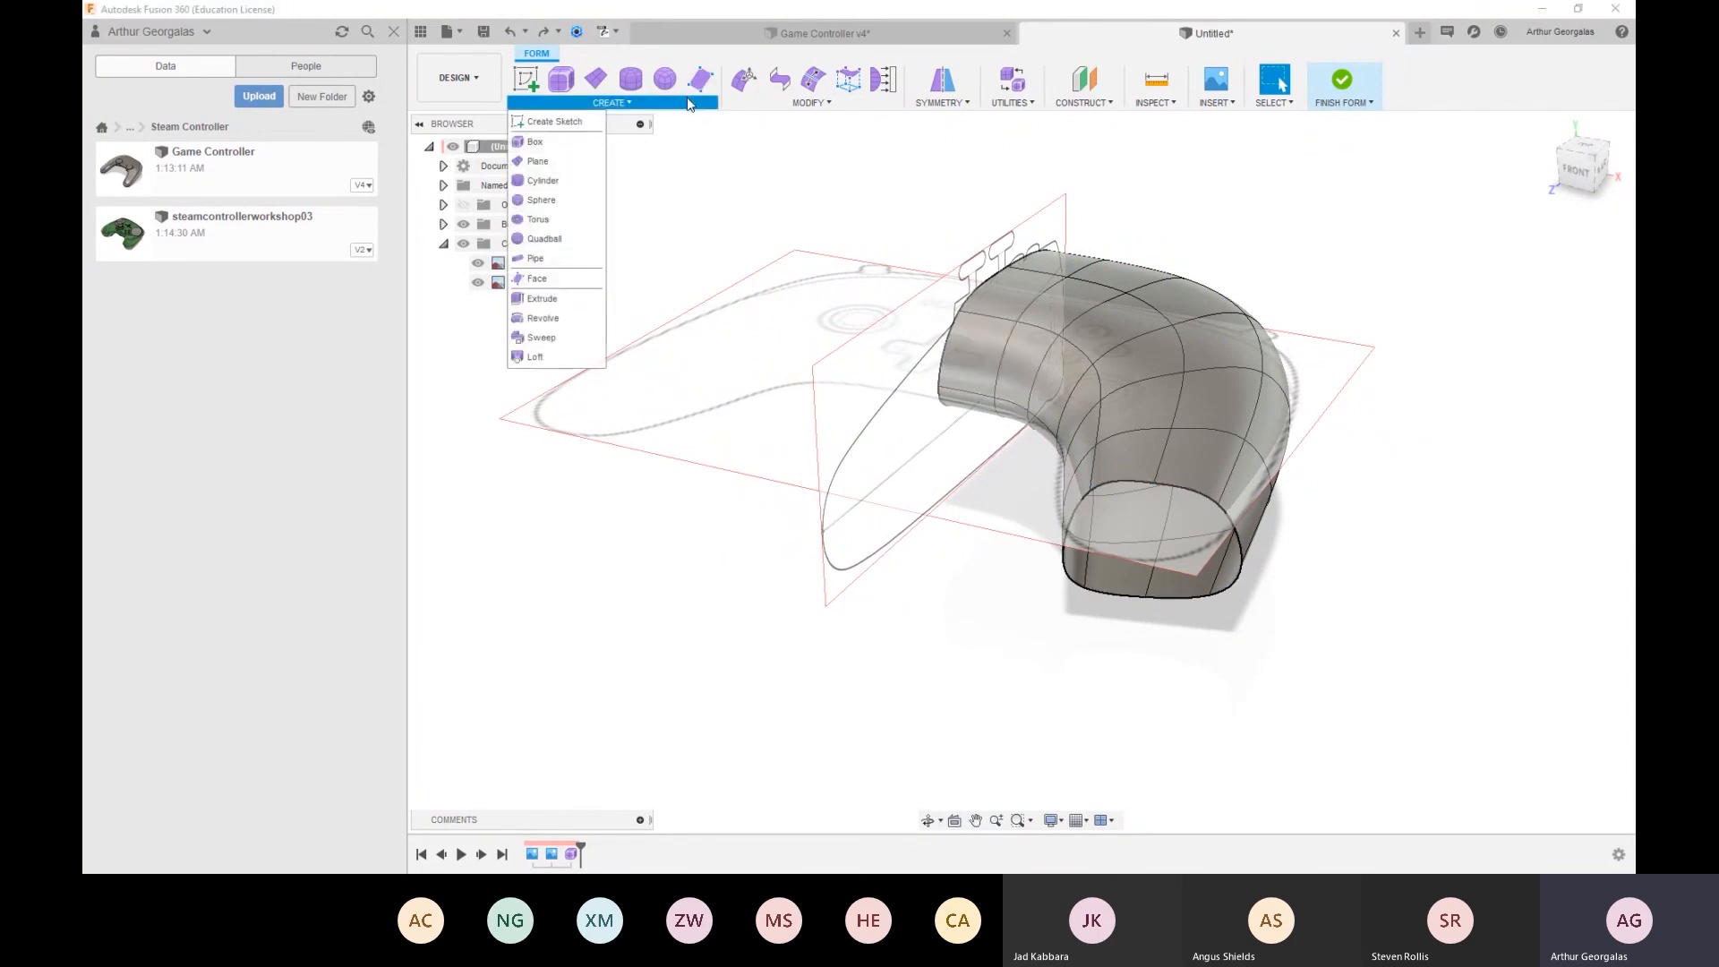
pyautogui.click(547, 240)
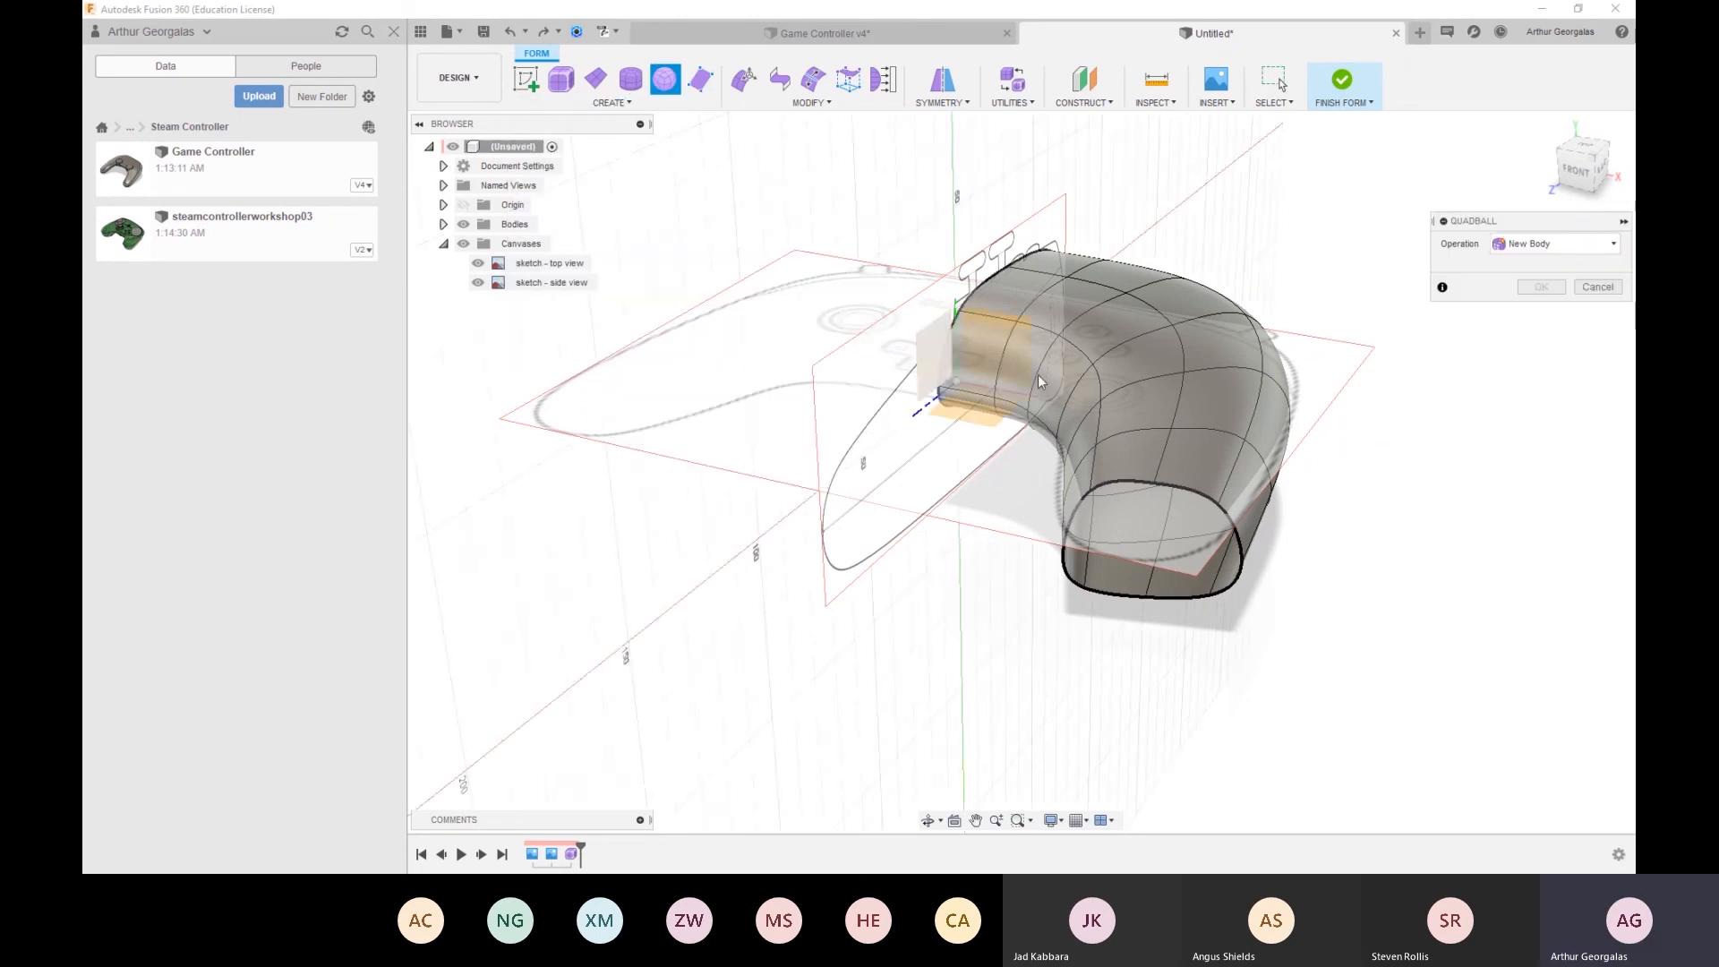
pyautogui.click(1581, 152)
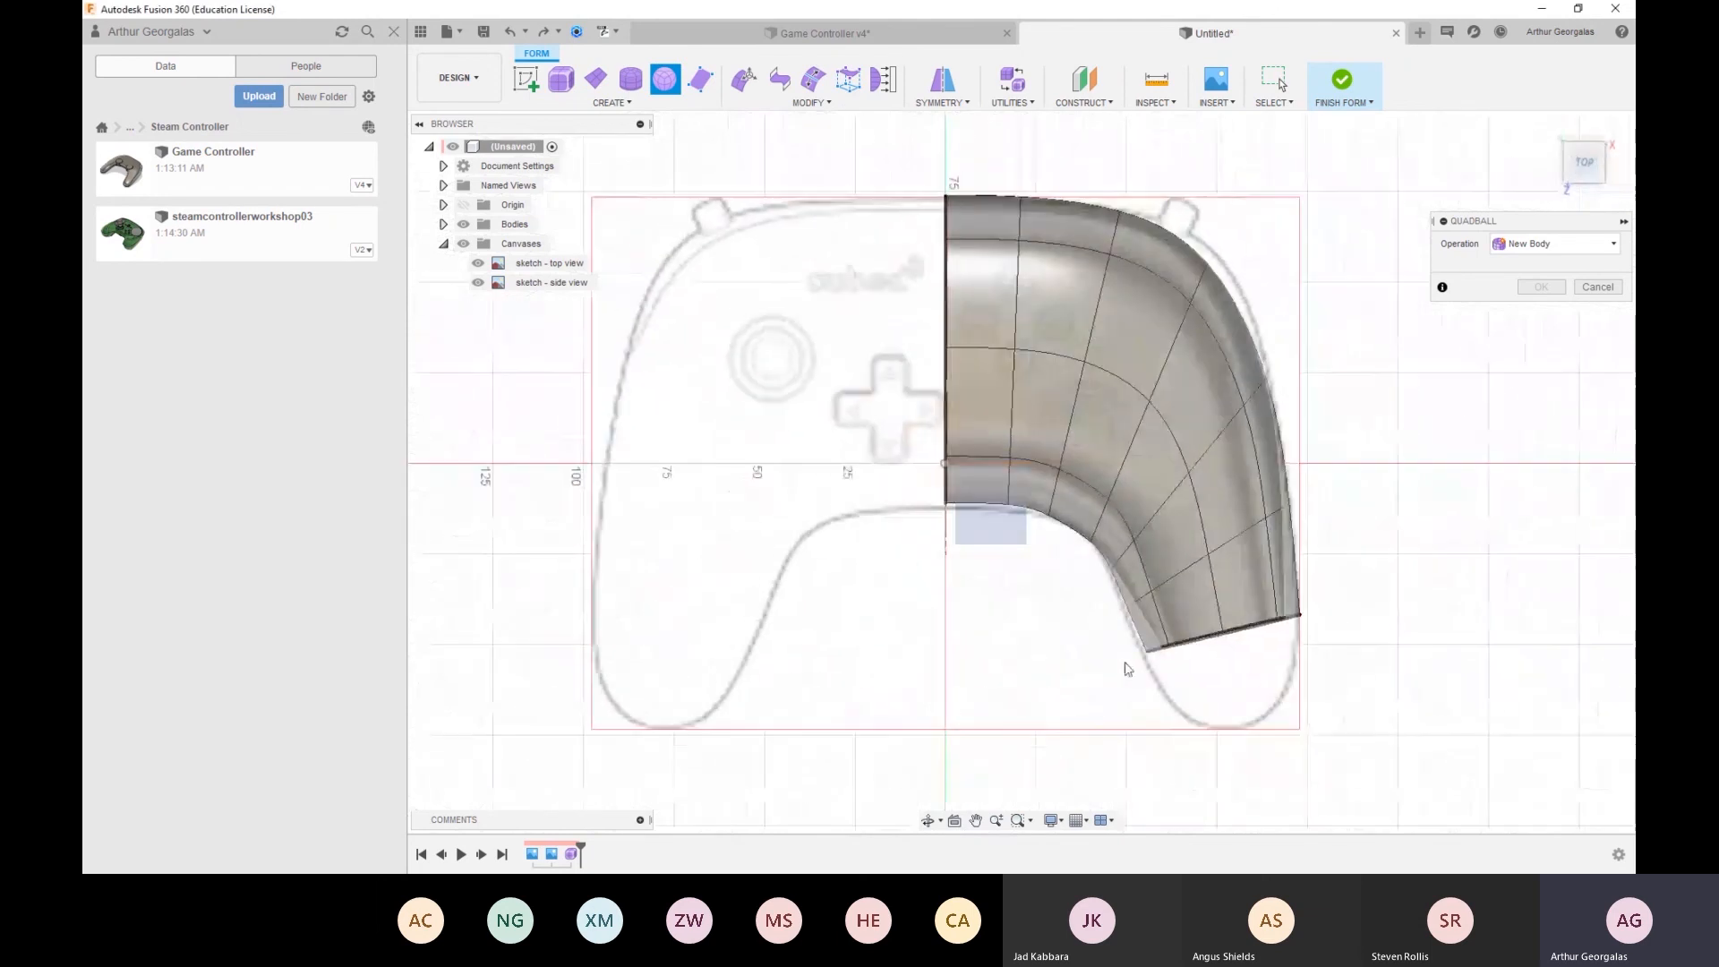
pyautogui.click(1058, 725)
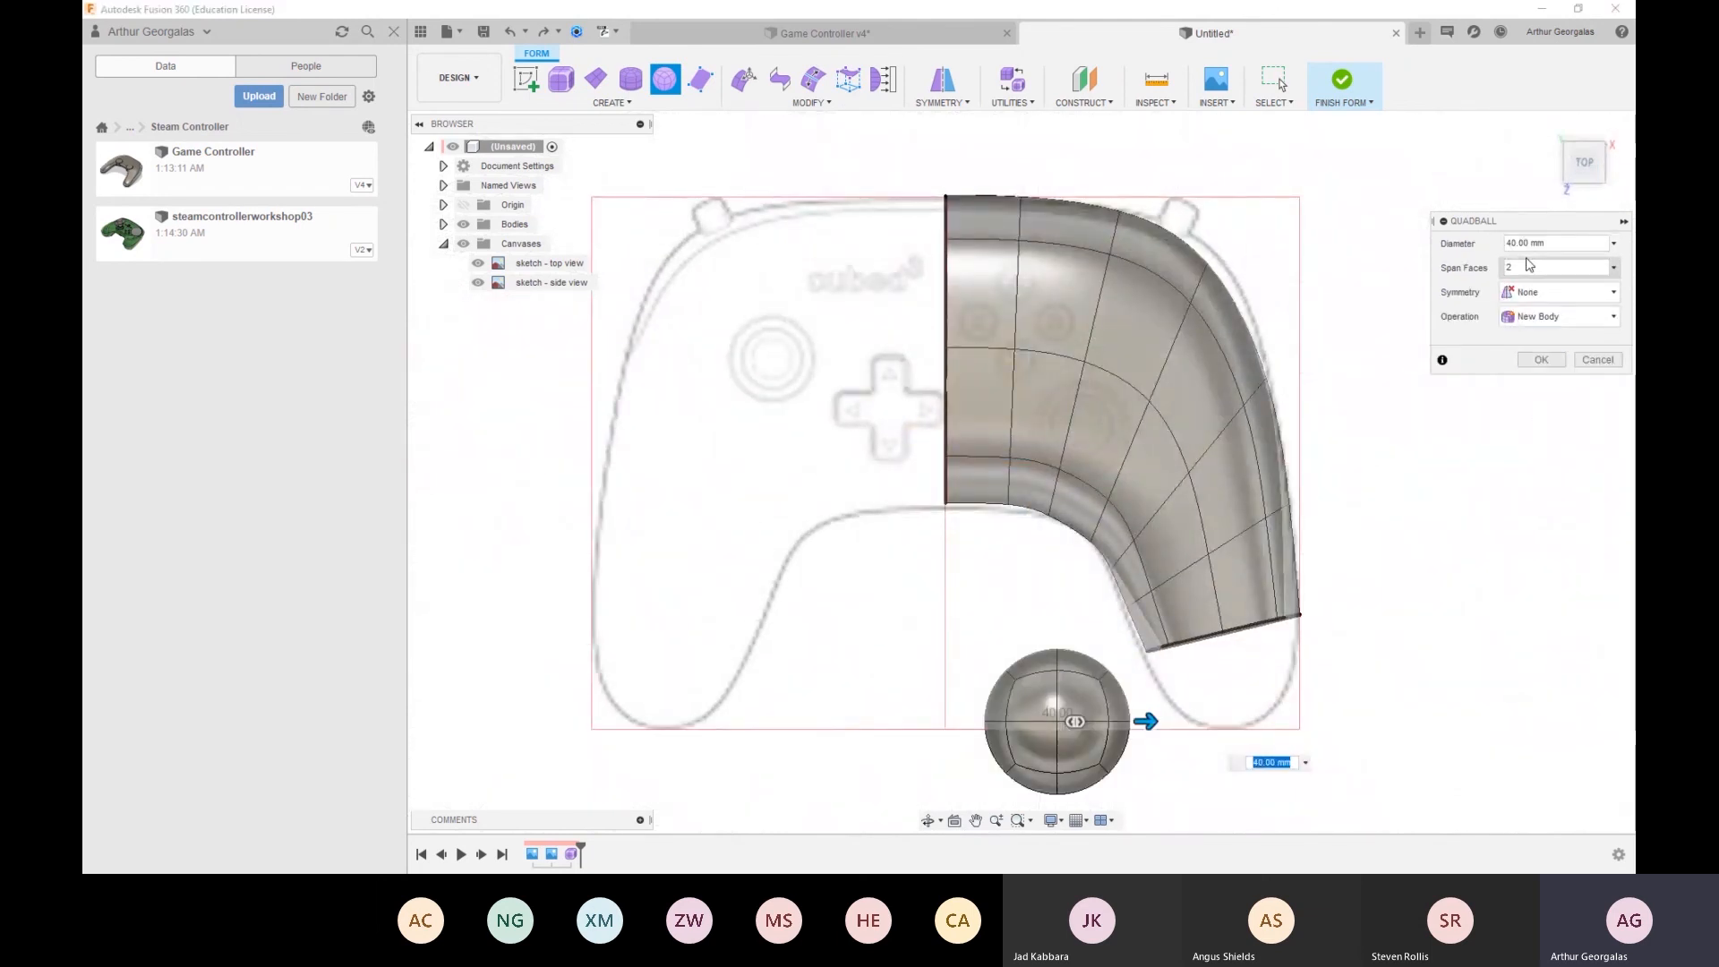
pyautogui.click(1541, 359)
# Examine the quadball's face layout in box display and in smooth display
pyautogui.keyDown('shift'); pyautogui.moveTo(1140, 660); pyautogui.dragTo(1099, 543, button='middle'); pyautogui.keyUp('shift')
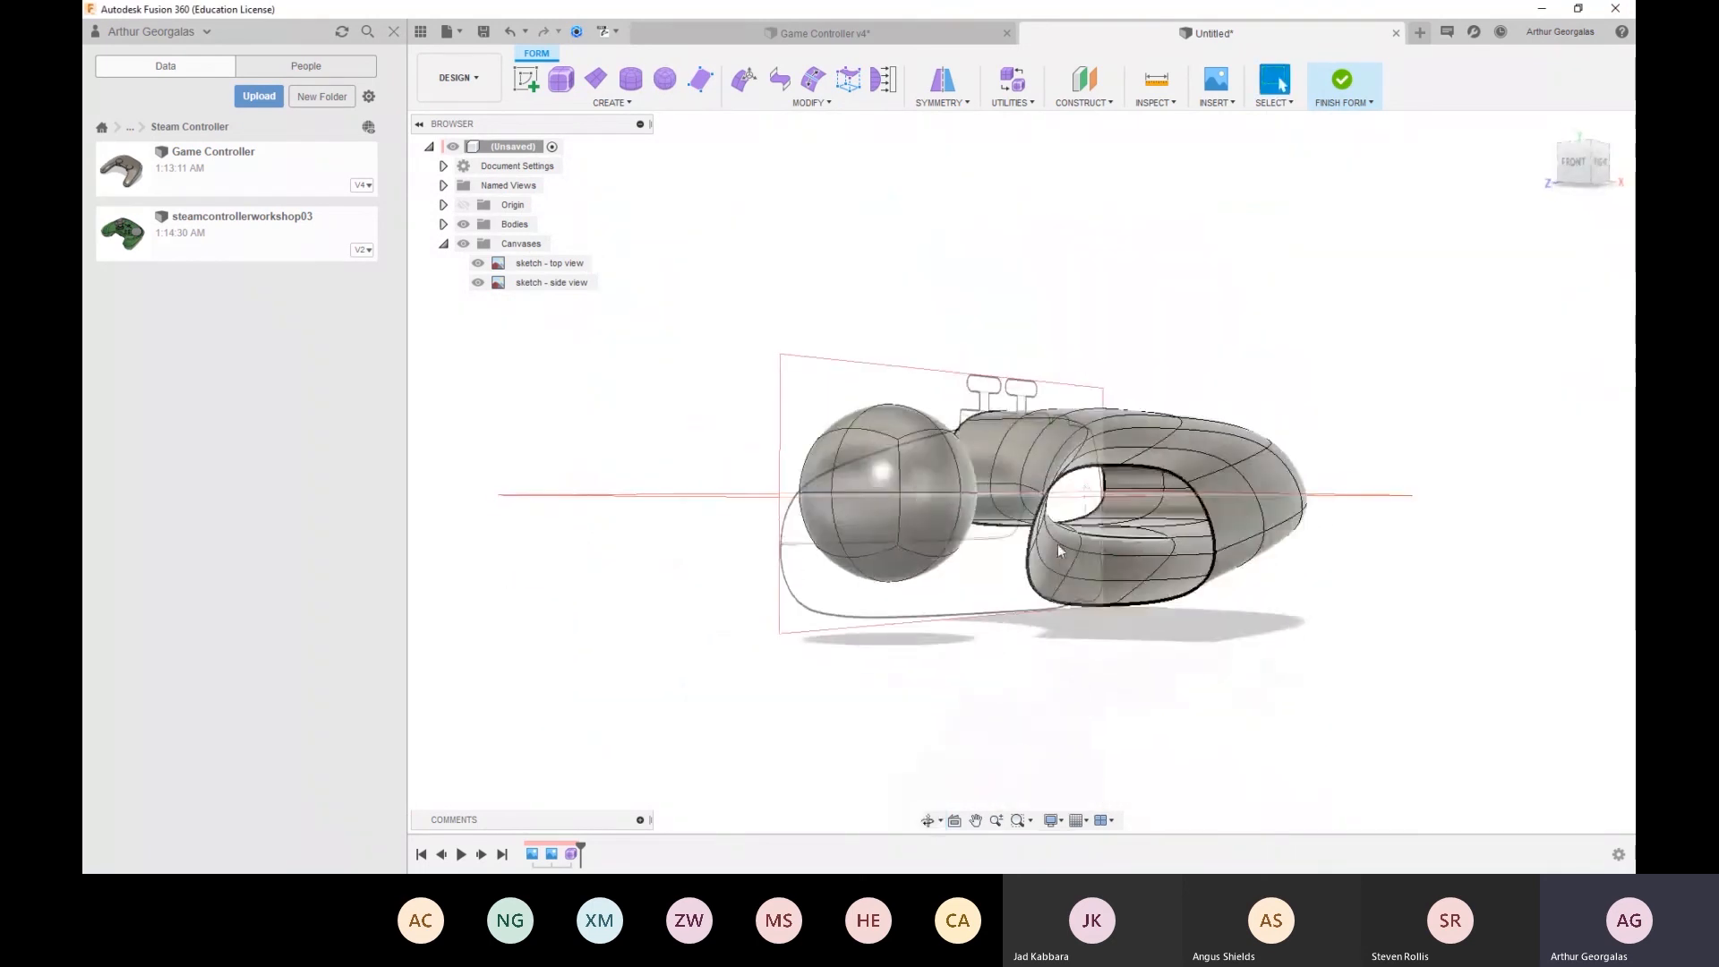
pyautogui.scroll(3, 889, 448)
pyautogui.keyDown('shift'); pyautogui.moveTo(931, 500); pyautogui.dragTo(788, 519, button='middle'); pyautogui.keyUp('shift')
pyautogui.click(637, 532)
pyautogui.hotkey('ctrl', '1')
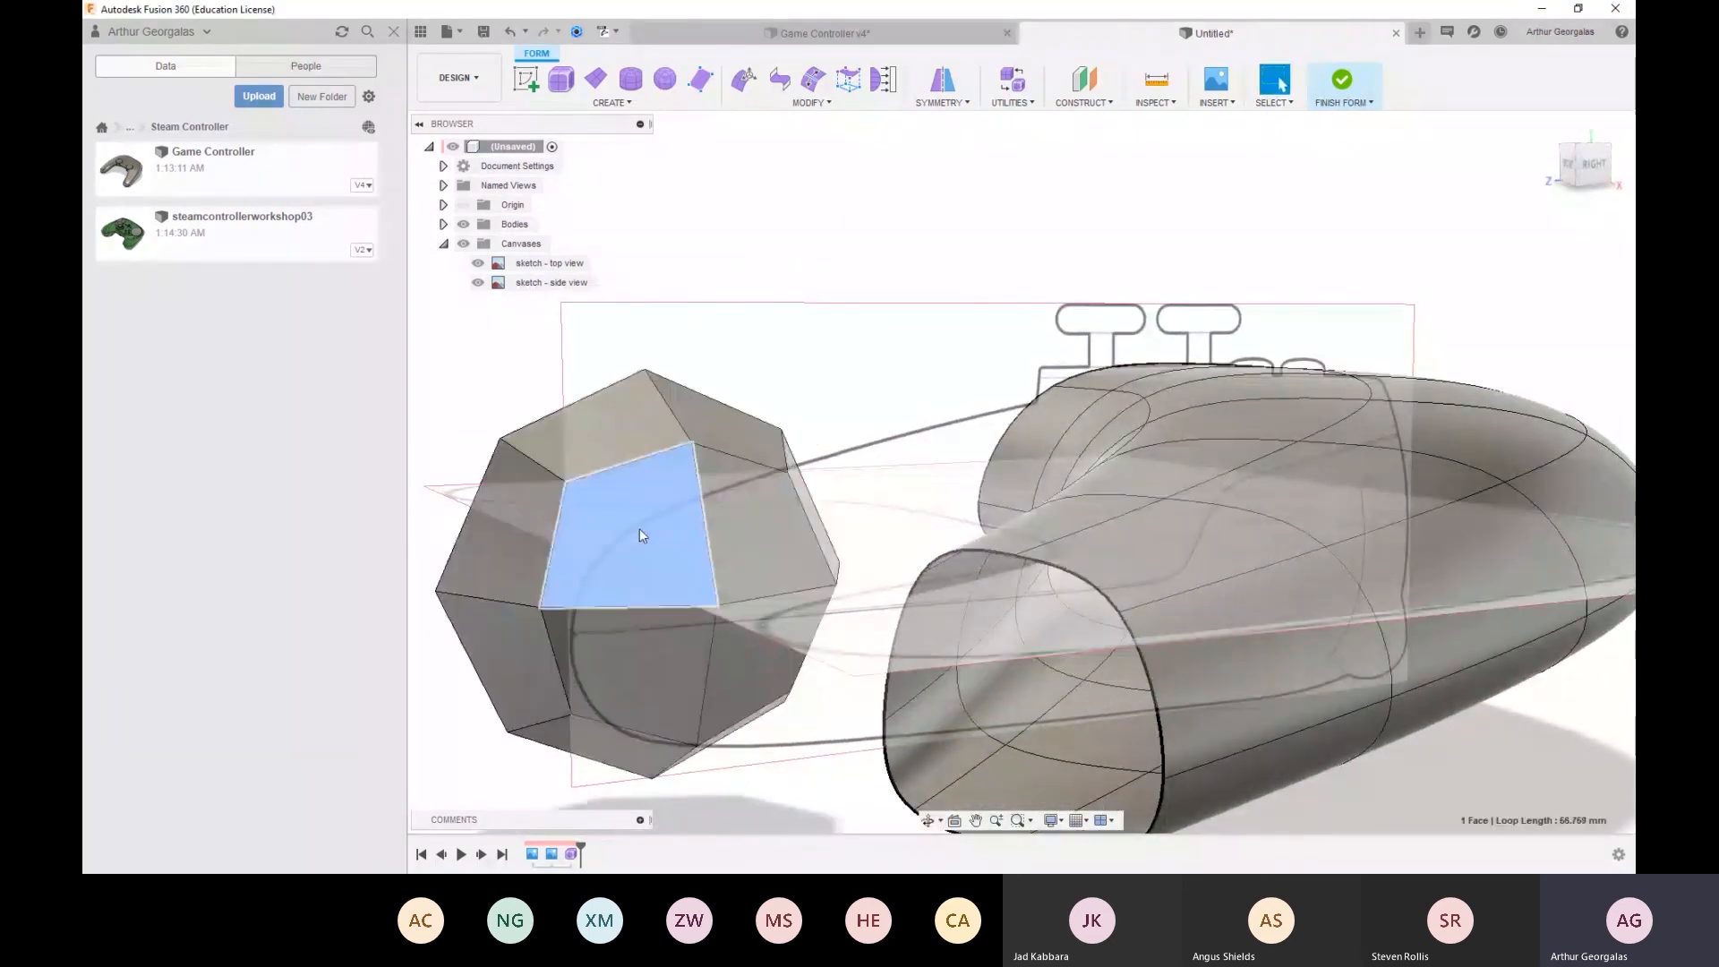
pyautogui.press('Delete')
pyautogui.scroll(-2, 733, 496)
pyautogui.keyDown('shift'); pyautogui.moveTo(701, 523); pyautogui.dragTo(855, 593, button='middle'); pyautogui.keyUp('shift')
pyautogui.click(824, 509)
pyautogui.hotkey('alt', '3')
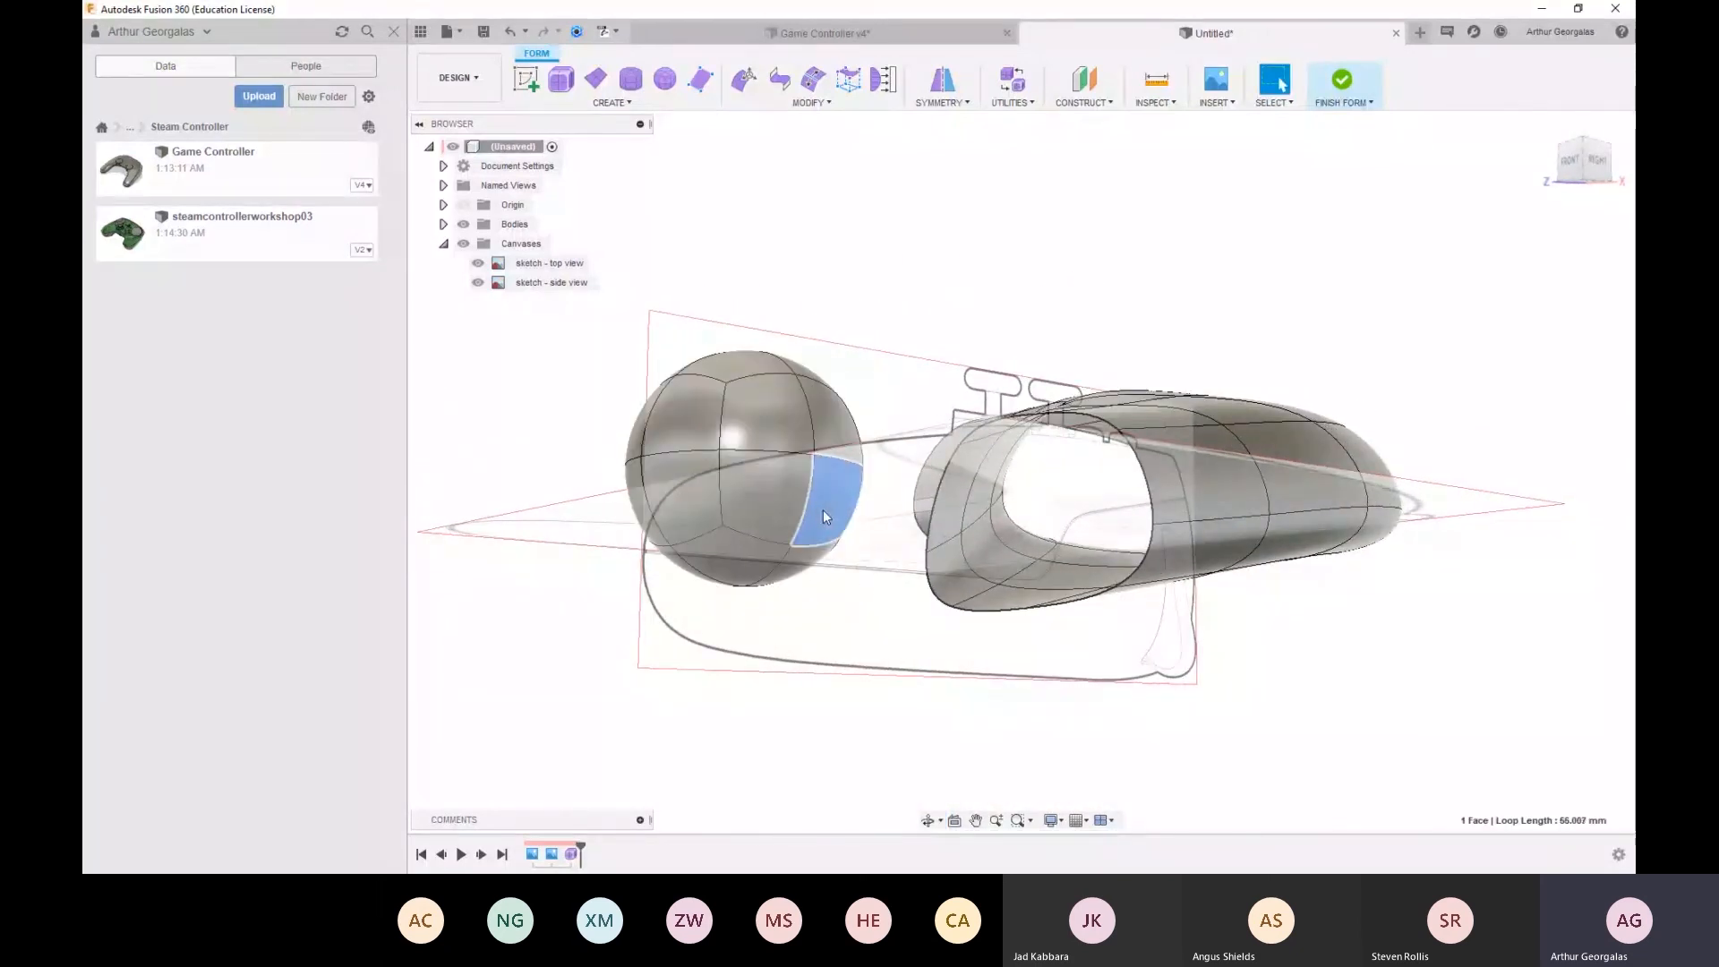
pyautogui.click(853, 301)
# Create an 80 mm diameter sphere with 8 longitude and 8 latitude faces as a new body for comparison
pyautogui.scroll(-2, 854, 305)
pyautogui.keyDown('shift'); pyautogui.moveTo(853, 305); pyautogui.dragTo(910, 432, button='middle'); pyautogui.keyUp('shift')
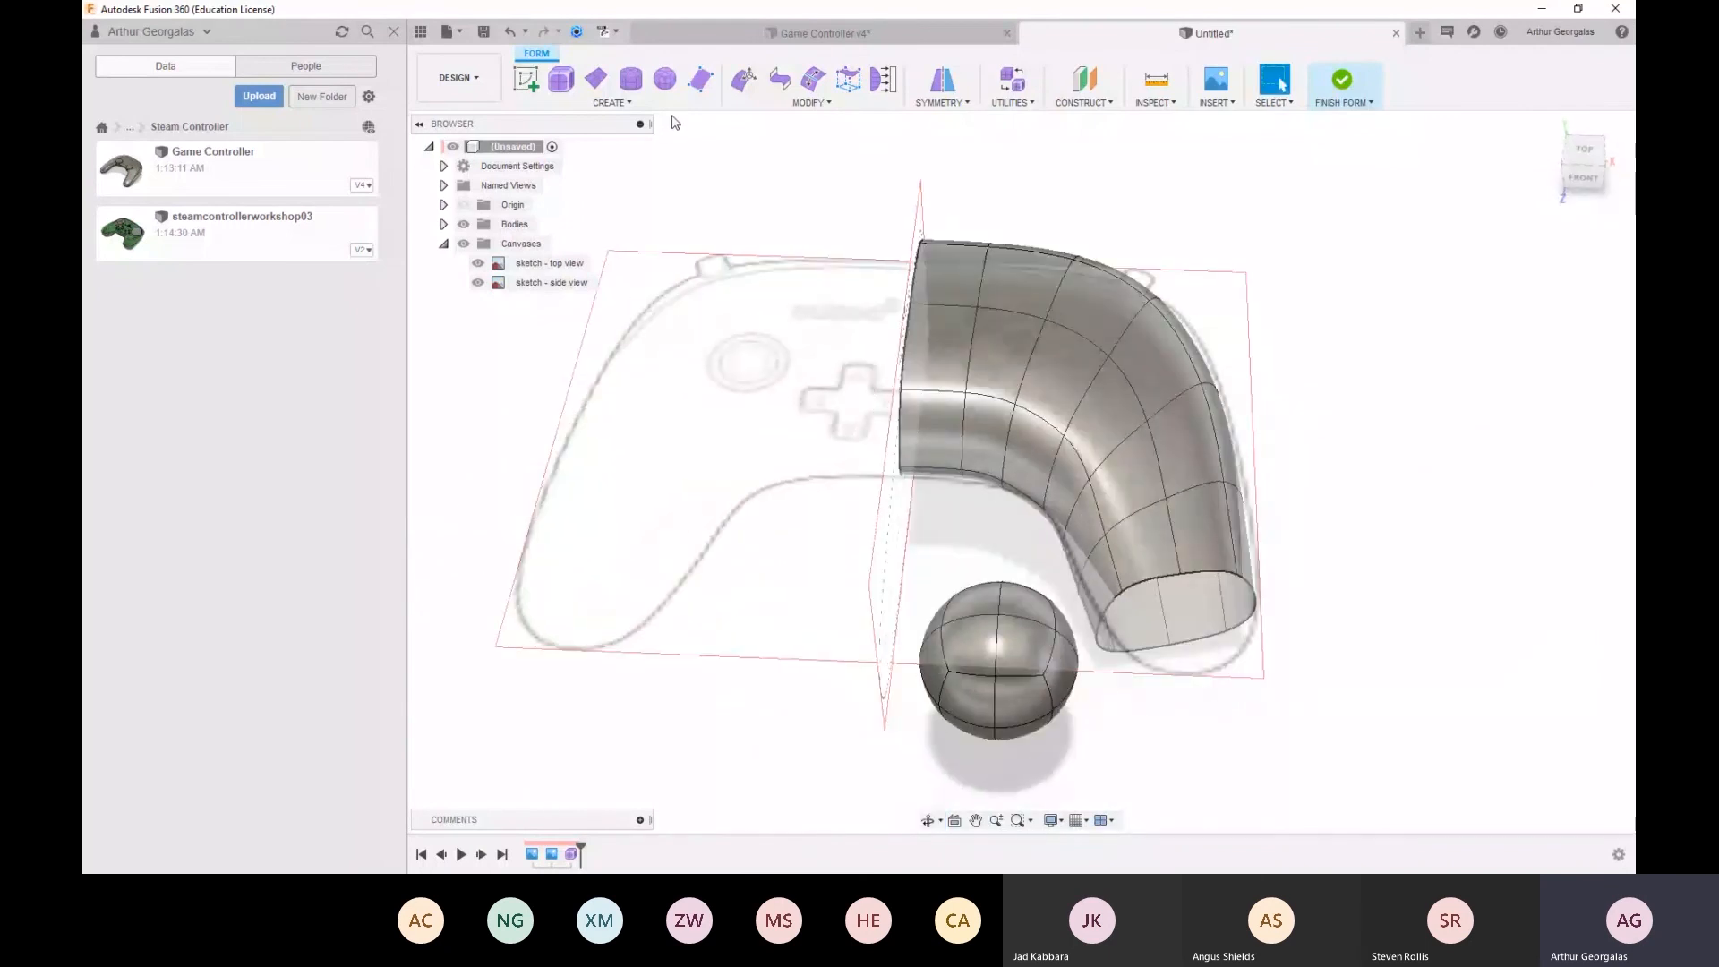
pyautogui.click(664, 109)
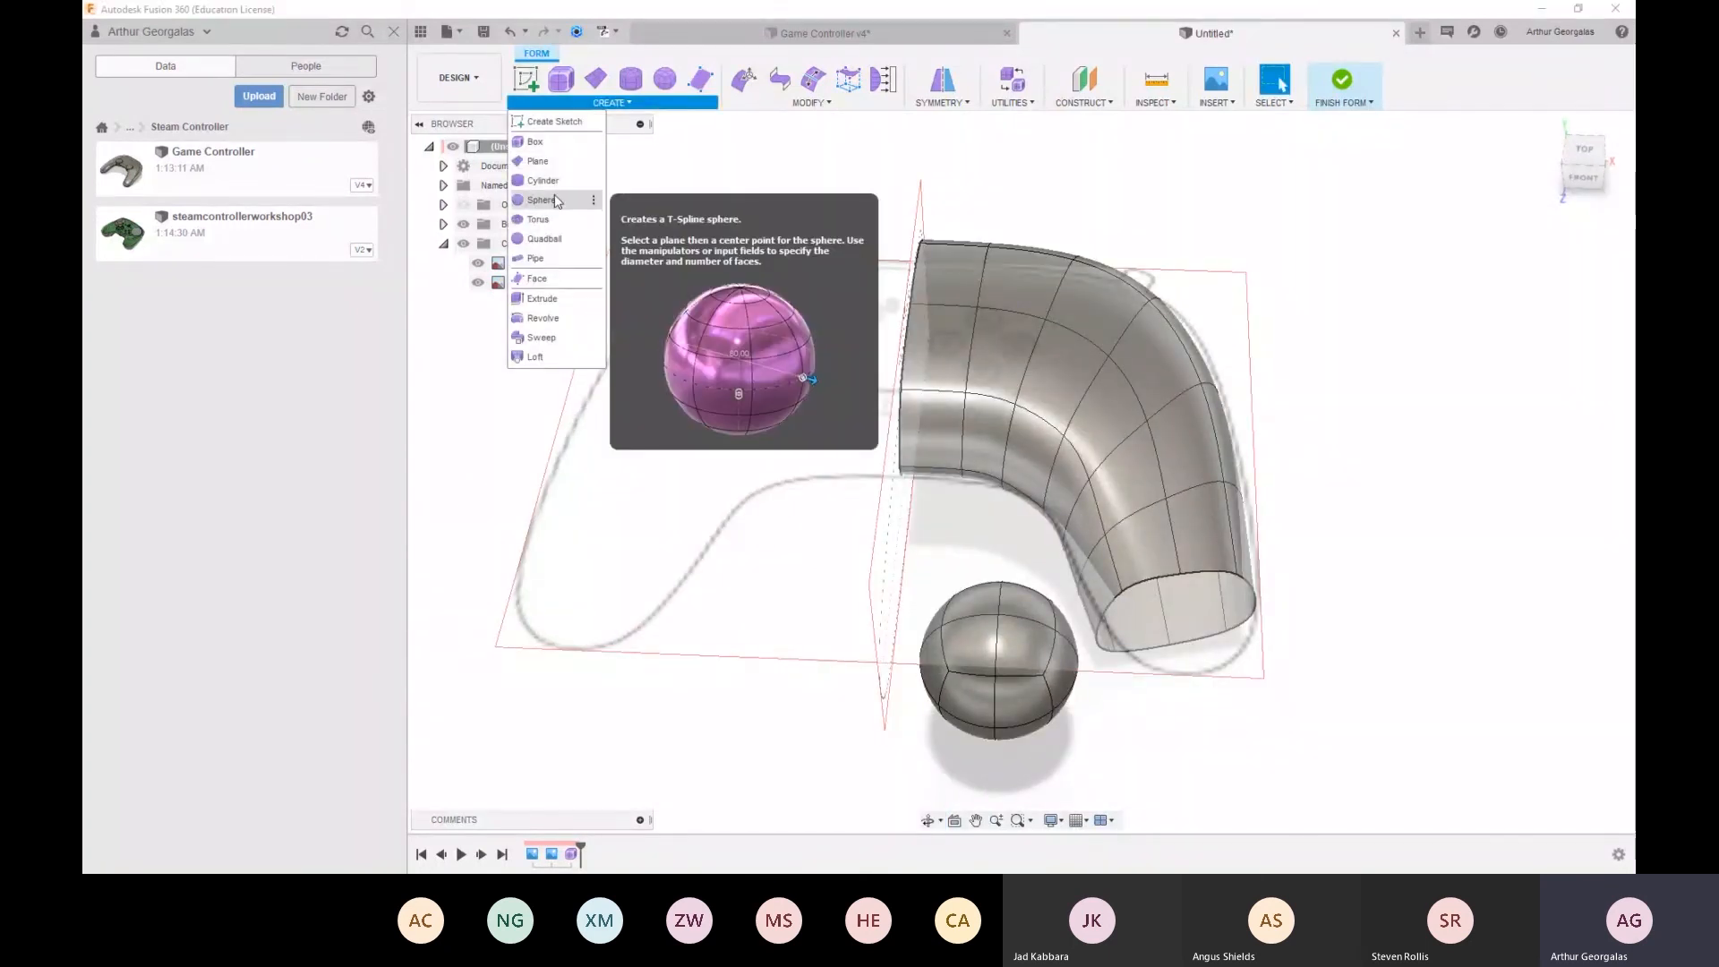
pyautogui.click(559, 203)
pyautogui.click(802, 660)
pyautogui.click(781, 662)
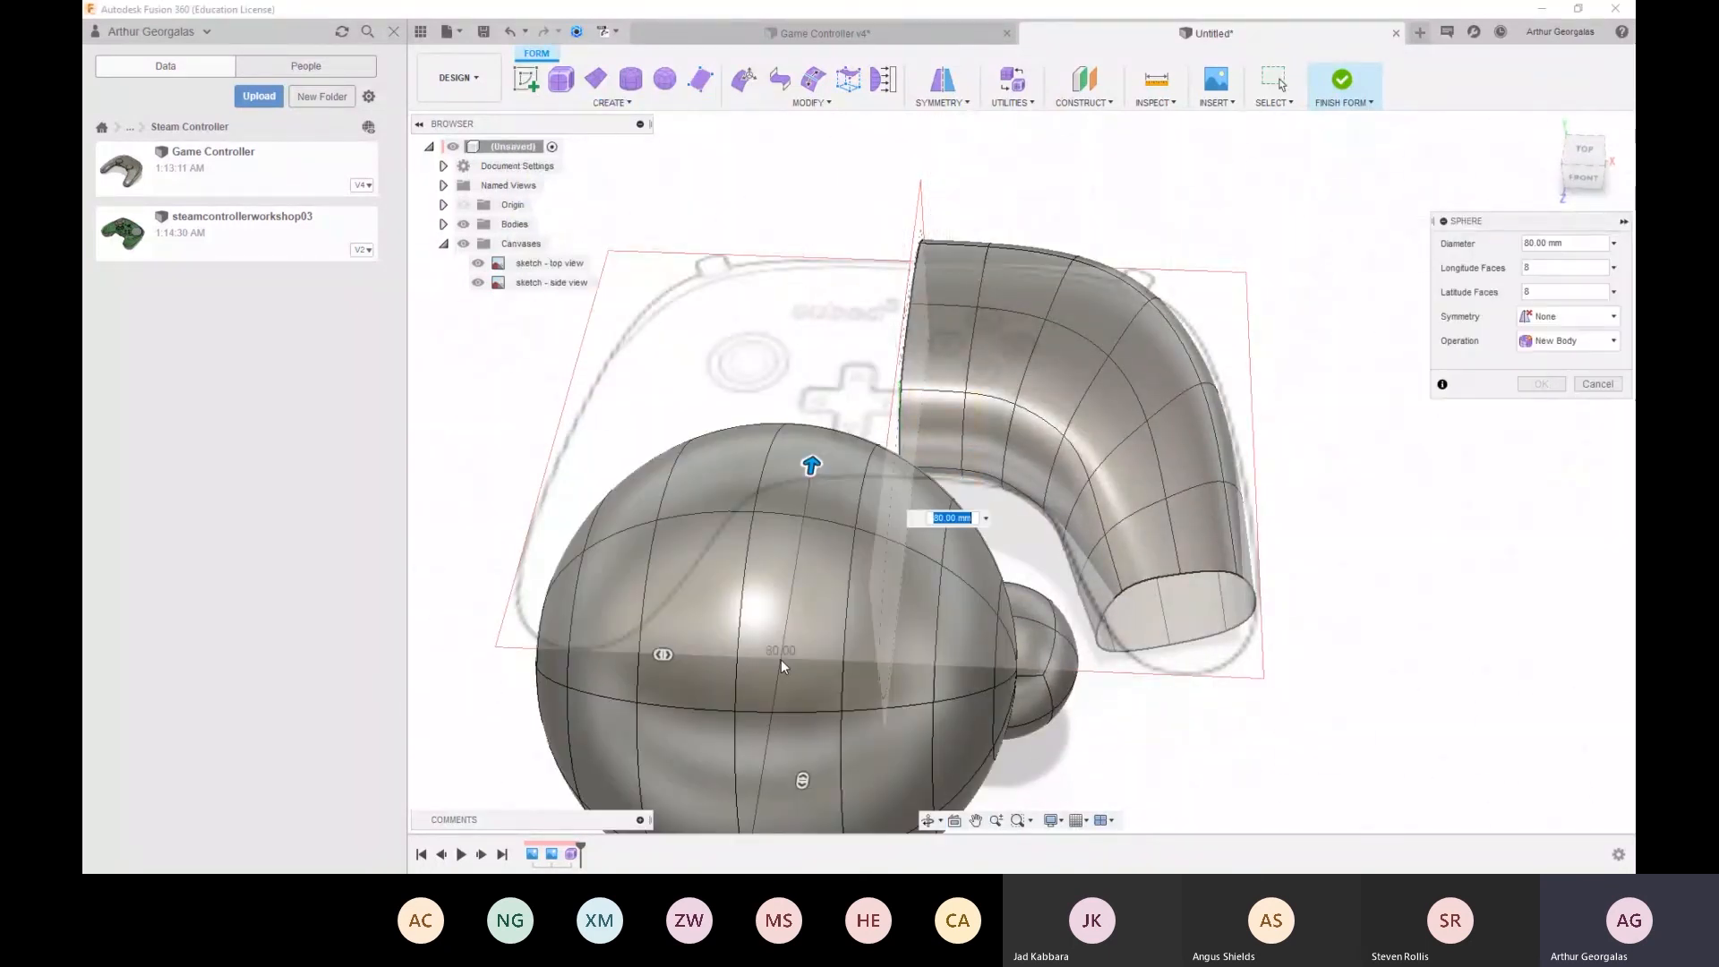
pyautogui.click(1541, 383)
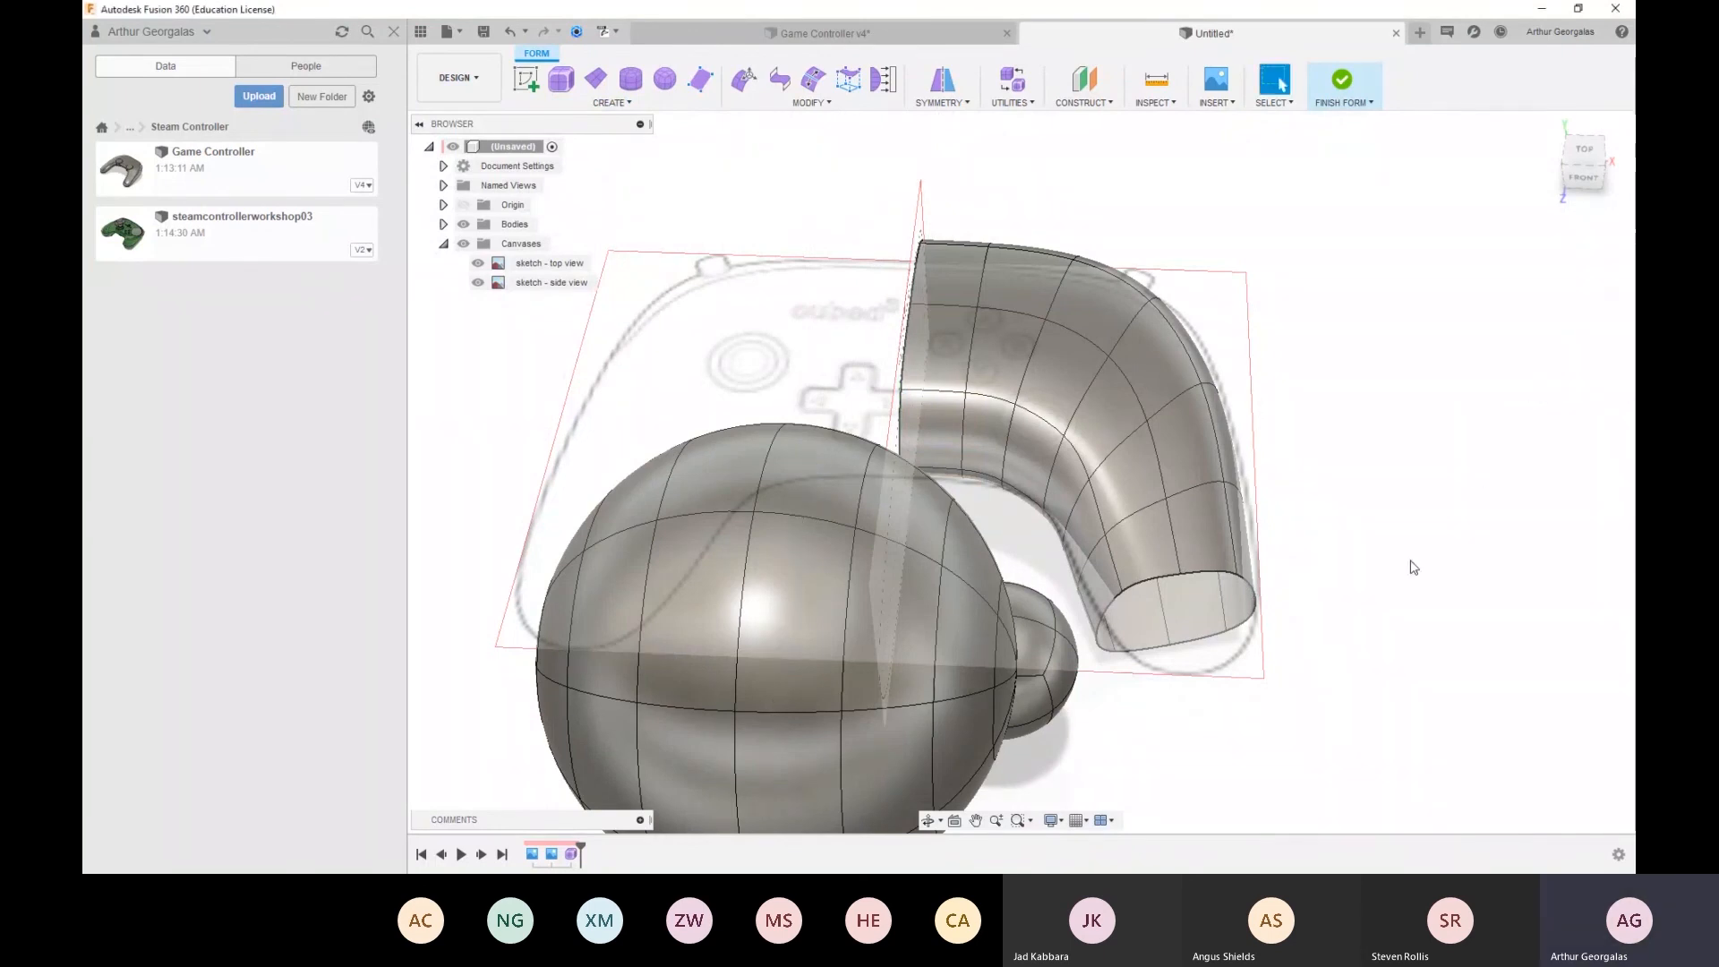
# Examine the poles of the 80 mm sphere and delete the whole sphere body
pyautogui.keyDown('shift'); pyautogui.moveTo(879, 578); pyautogui.dragTo(910, 458, button='middle'); pyautogui.keyUp('shift')
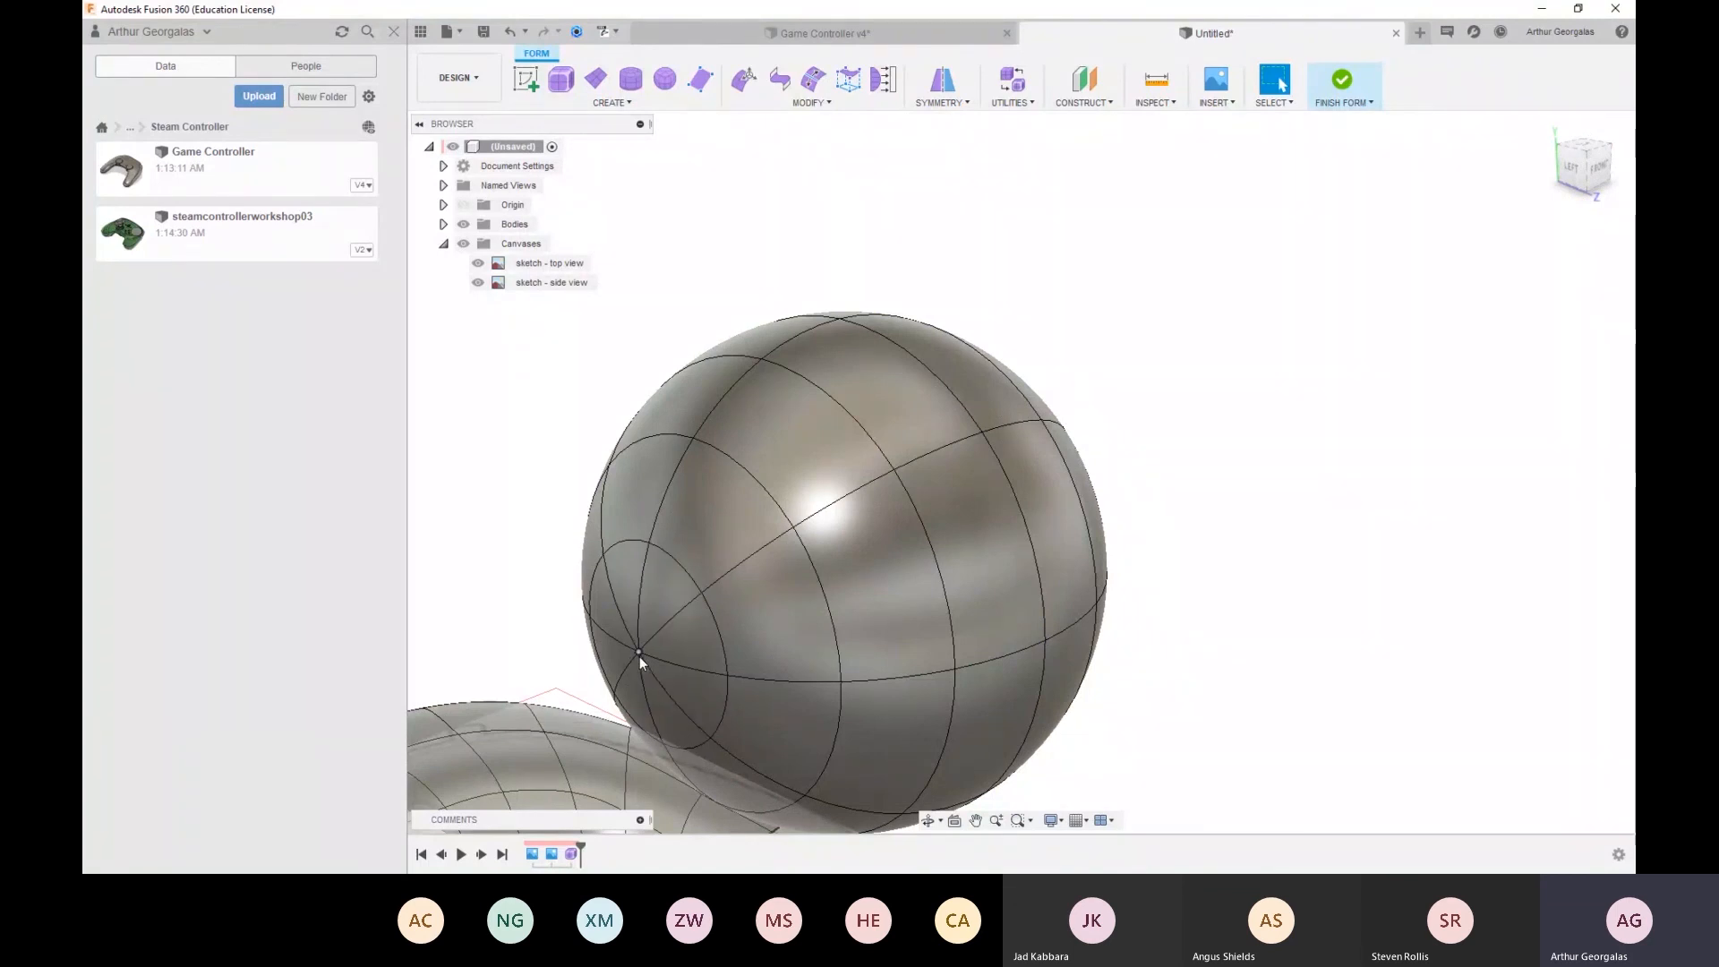
pyautogui.doubleClick(766, 589)
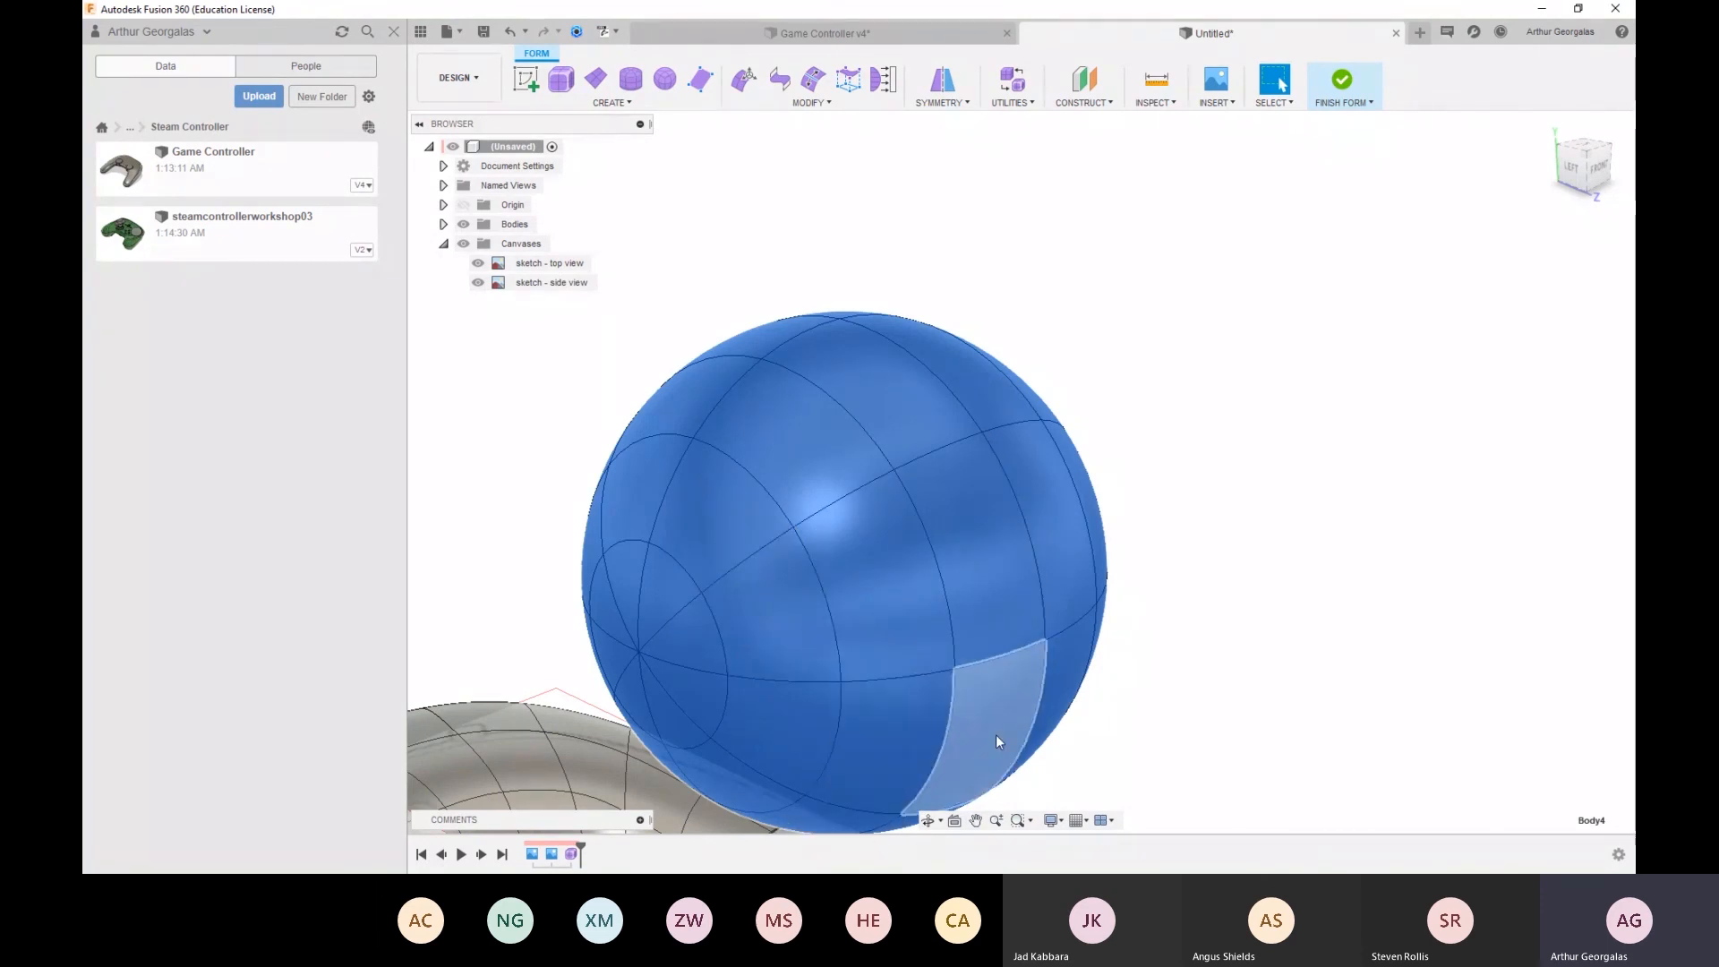
pyautogui.press('Delete')
# Using Edit Form in the top view, move the whole quadball body over the grip's open end
pyautogui.keyDown('shift'); pyautogui.moveTo(947, 672); pyautogui.dragTo(967, 710, button='middle'); pyautogui.keyUp('shift')
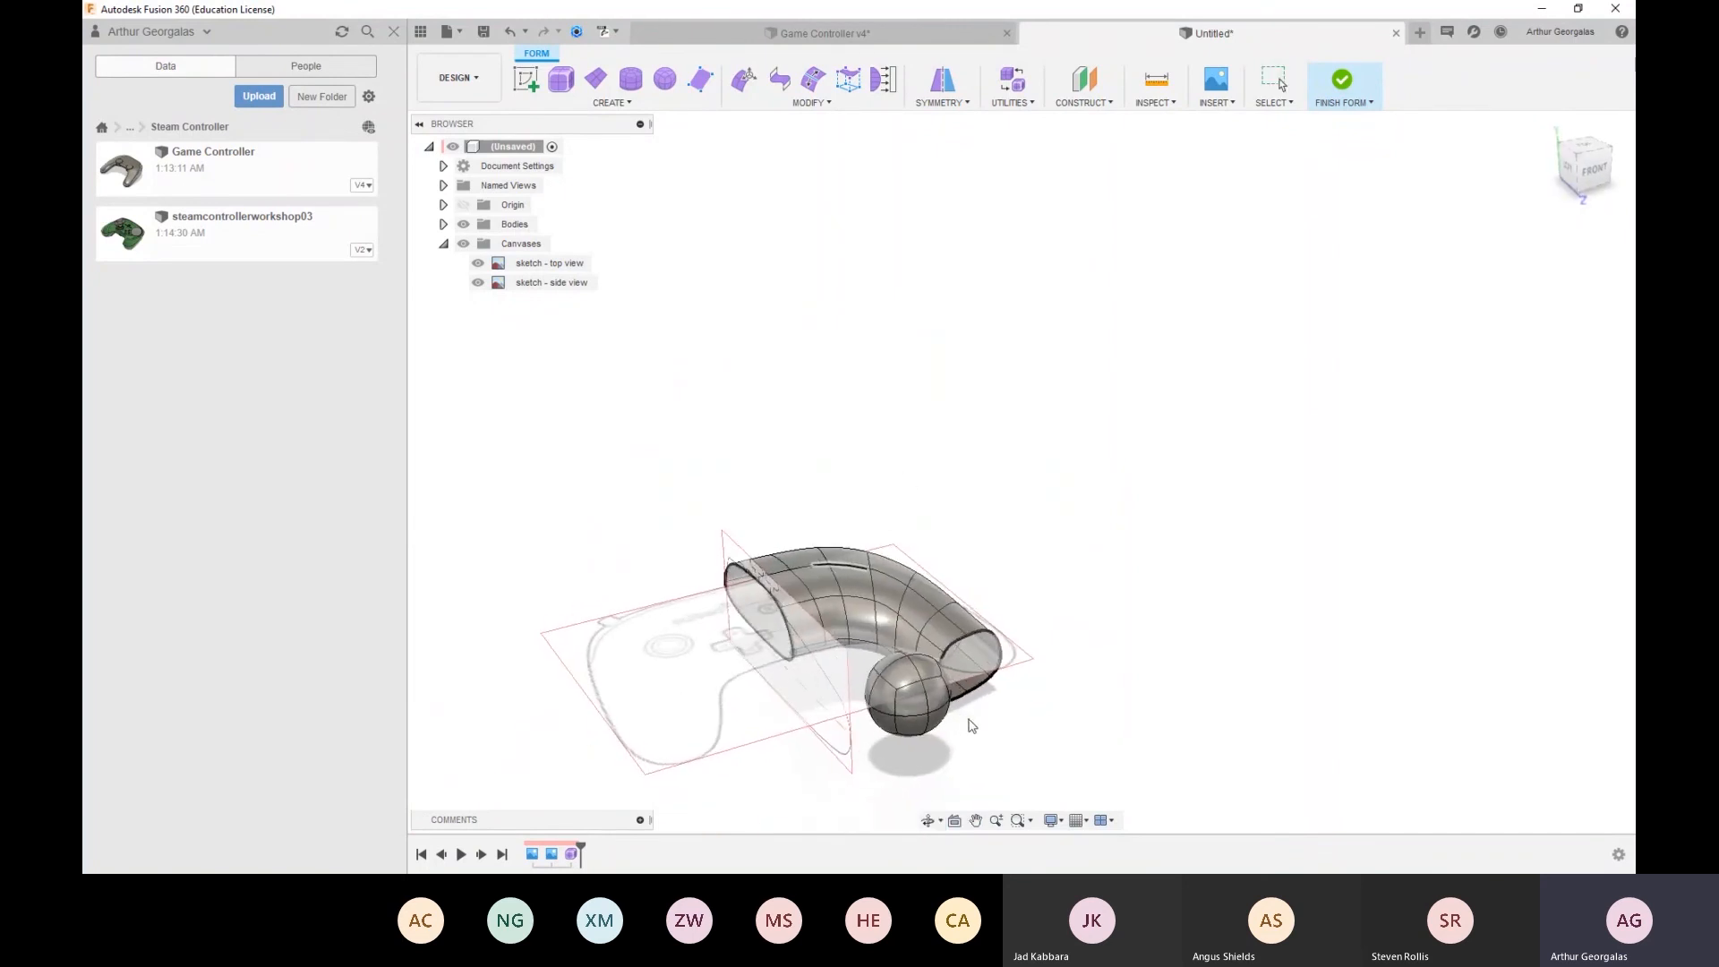
pyautogui.click(931, 698)
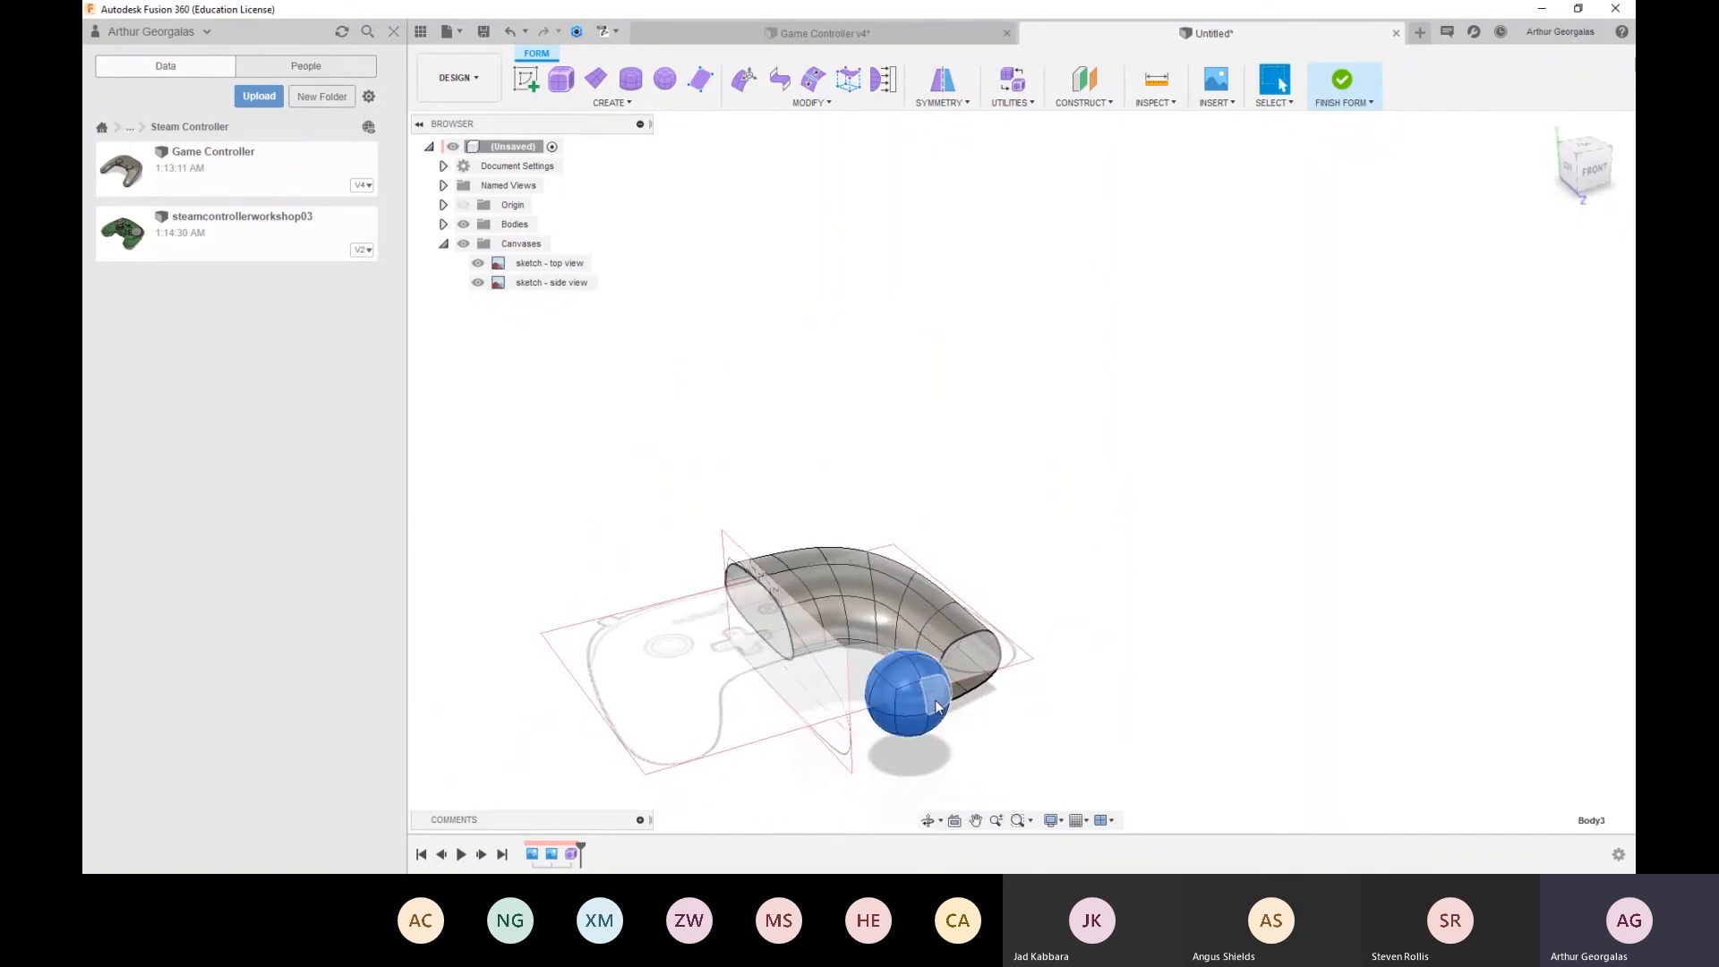
pyautogui.click(1593, 154)
pyautogui.rightClick(1119, 652)
pyautogui.press('Escape')
pyautogui.moveTo(861, 619); pyautogui.dragTo(988, 564)
pyautogui.moveTo(921, 610); pyautogui.dragTo(915, 597)
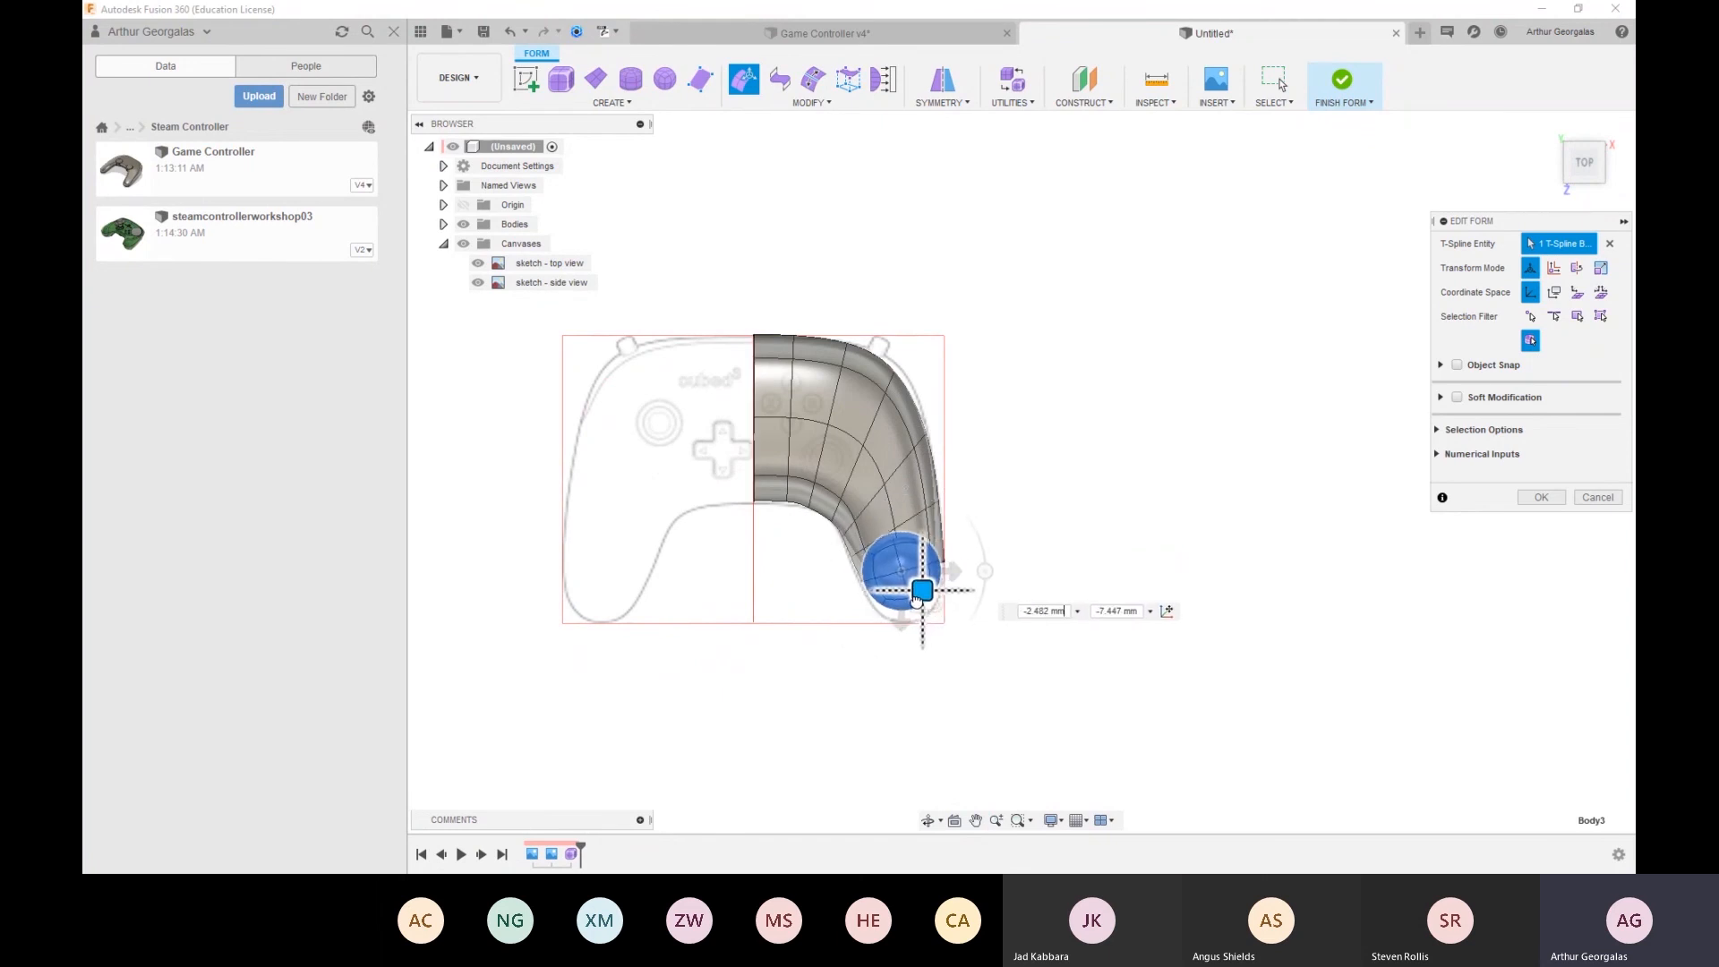
# Lower the quadball to the grip opening, scale it into a flattened shape that fits the opening, and accept the edit
pyautogui.keyDown('shift'); pyautogui.moveTo(924, 714); pyautogui.dragTo(994, 480, button='middle'); pyautogui.keyUp('shift')
pyautogui.scroll(3, 890, 472)
pyautogui.moveTo(890, 470); pyautogui.dragTo(891, 524)
pyautogui.scroll(3, 889, 495)
pyautogui.keyDown('shift'); pyautogui.moveTo(893, 529); pyautogui.dragTo(913, 582, button='middle'); pyautogui.keyUp('shift')
pyautogui.moveTo(991, 548); pyautogui.dragTo(992, 542)
pyautogui.click(1541, 497)
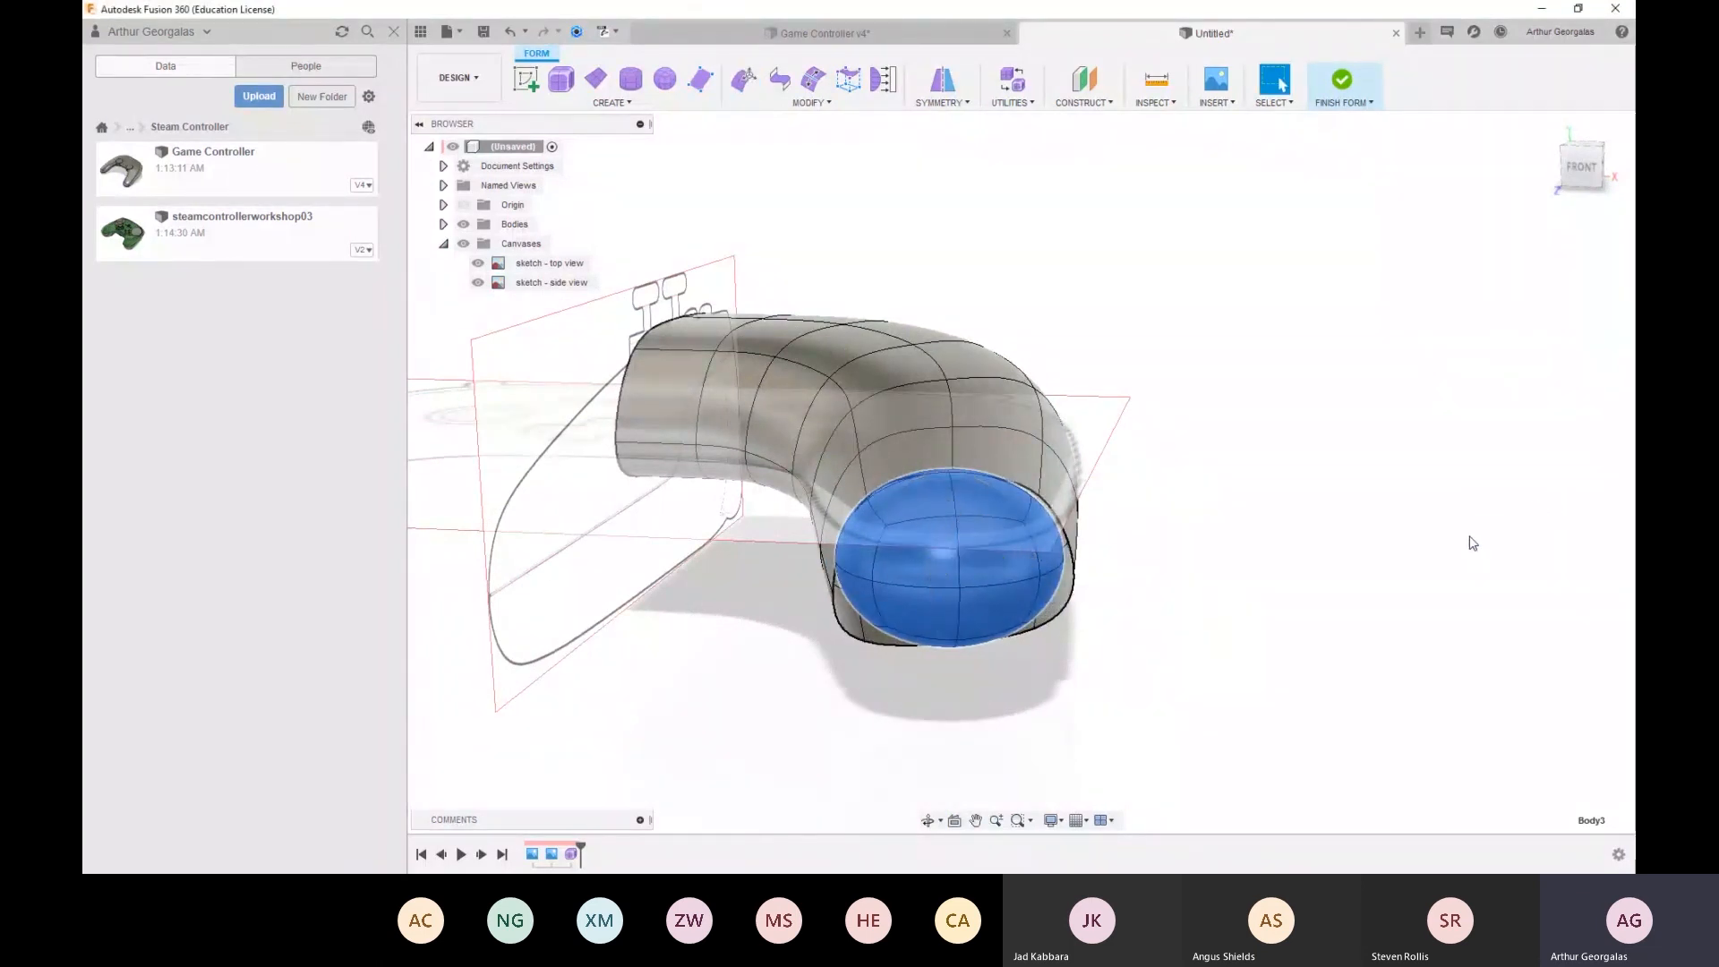
pyautogui.keyDown('shift'); pyautogui.moveTo(1104, 614); pyautogui.dragTo(1003, 626, button='middle'); pyautogui.keyUp('shift')
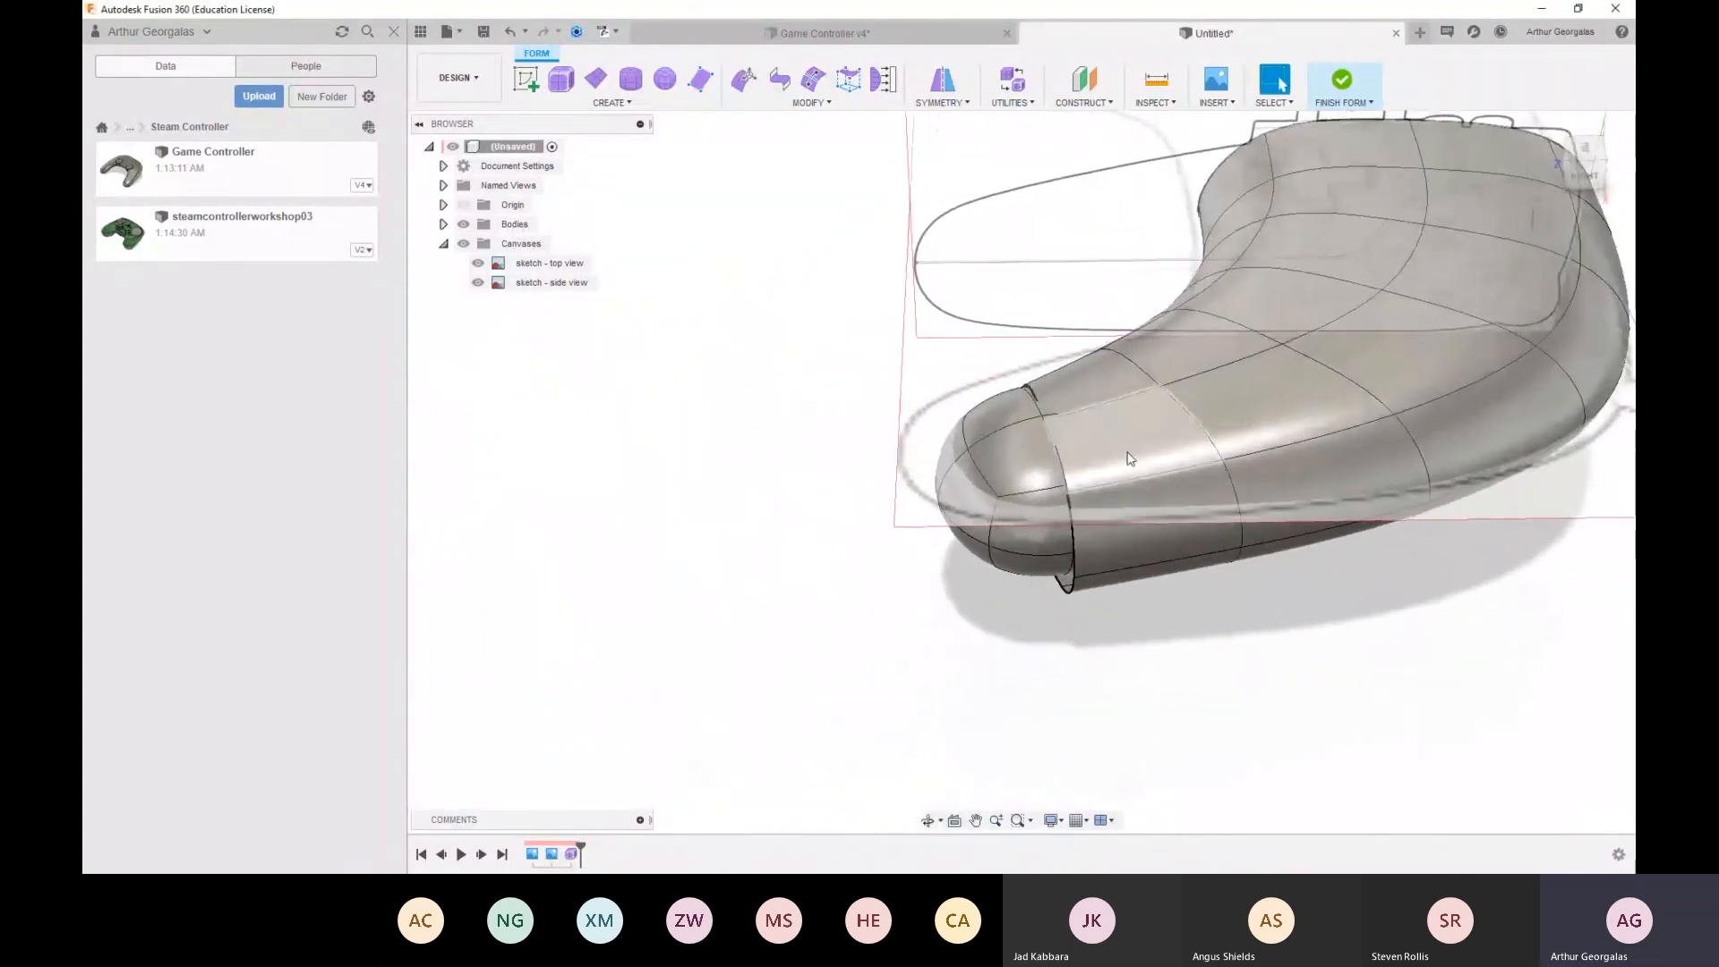
# With the grip body temporarily hidden, delete the half of the quadball that lies inside the grip
pyautogui.click(443, 225)
pyautogui.click(478, 244)
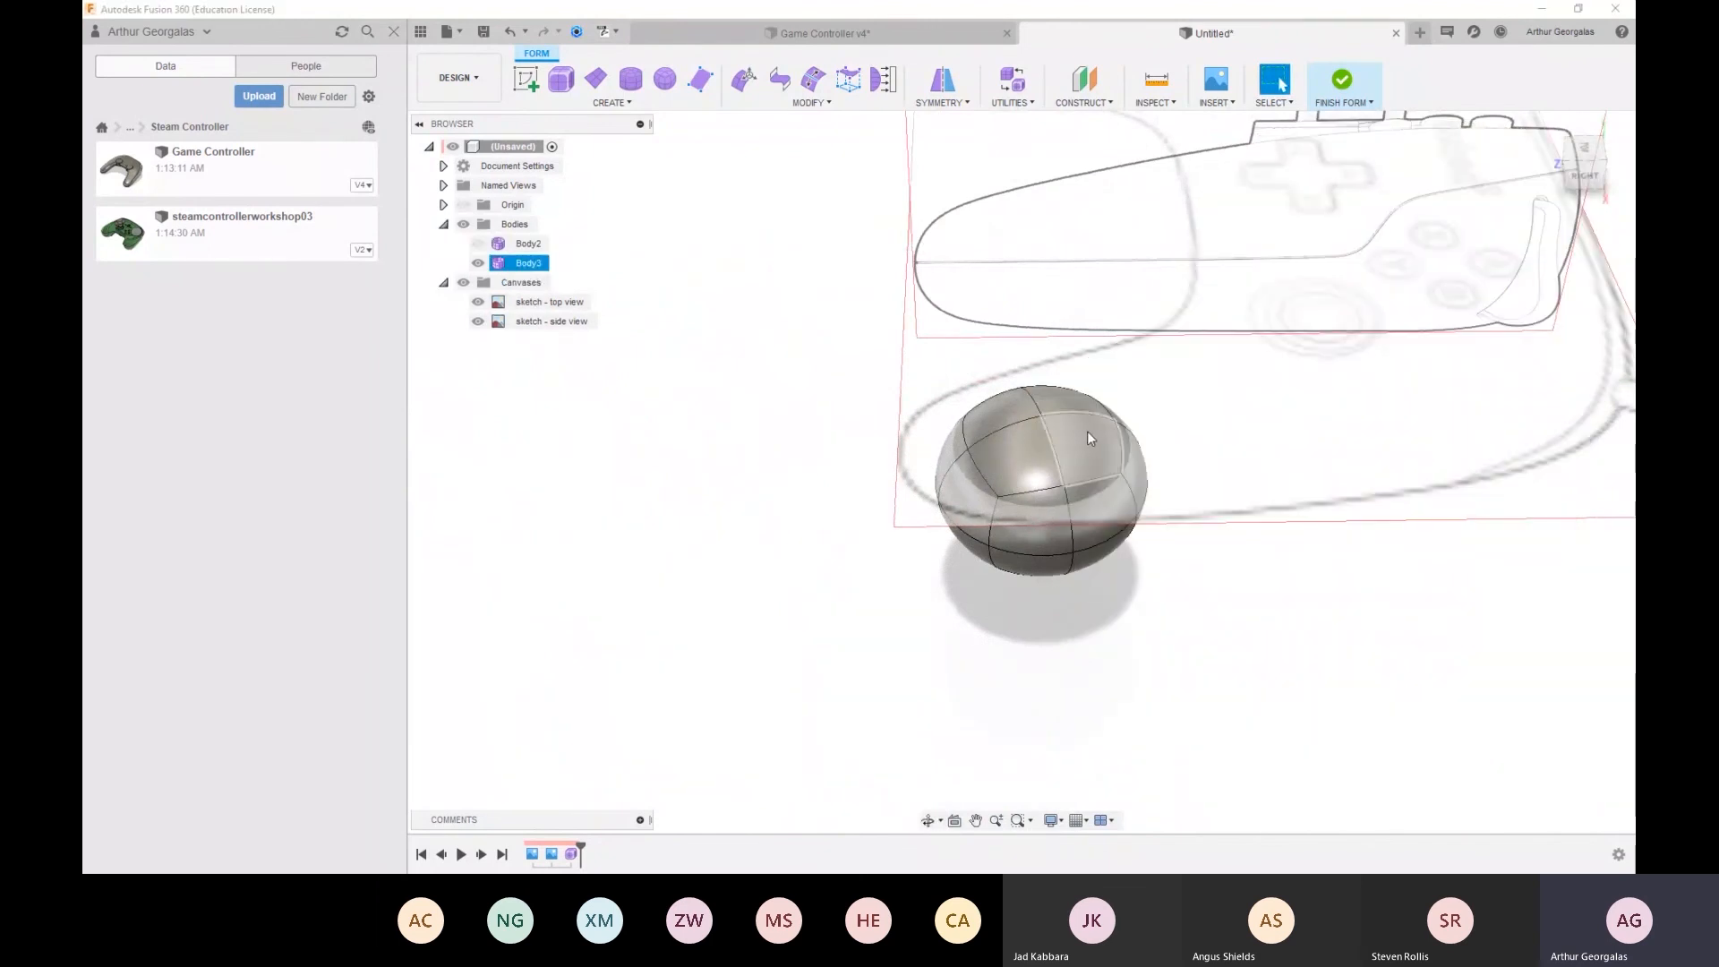
pyautogui.doubleClick(1106, 498)
pyautogui.keyDown('shift'); pyautogui.moveTo(1107, 498); pyautogui.dragTo(1257, 591, button='middle'); pyautogui.keyUp('shift')
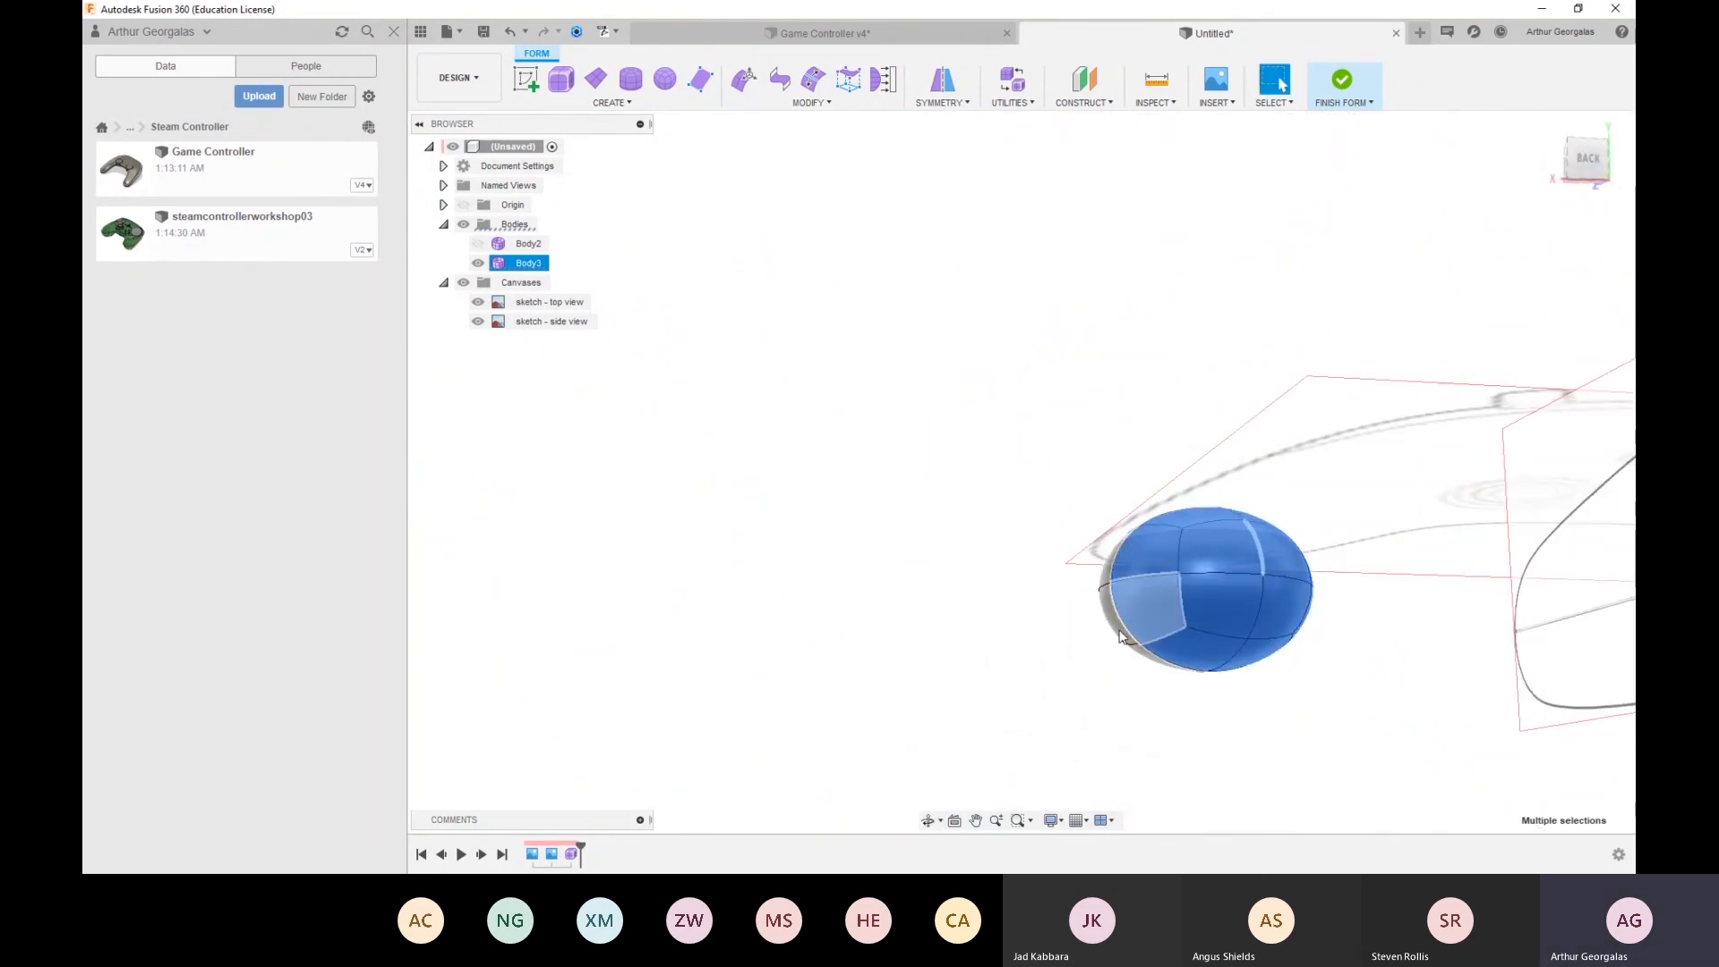
pyautogui.press('Delete')
pyautogui.keyDown('shift'); pyautogui.moveTo(1147, 603); pyautogui.dragTo(1352, 727, button='middle'); pyautogui.keyUp('shift')
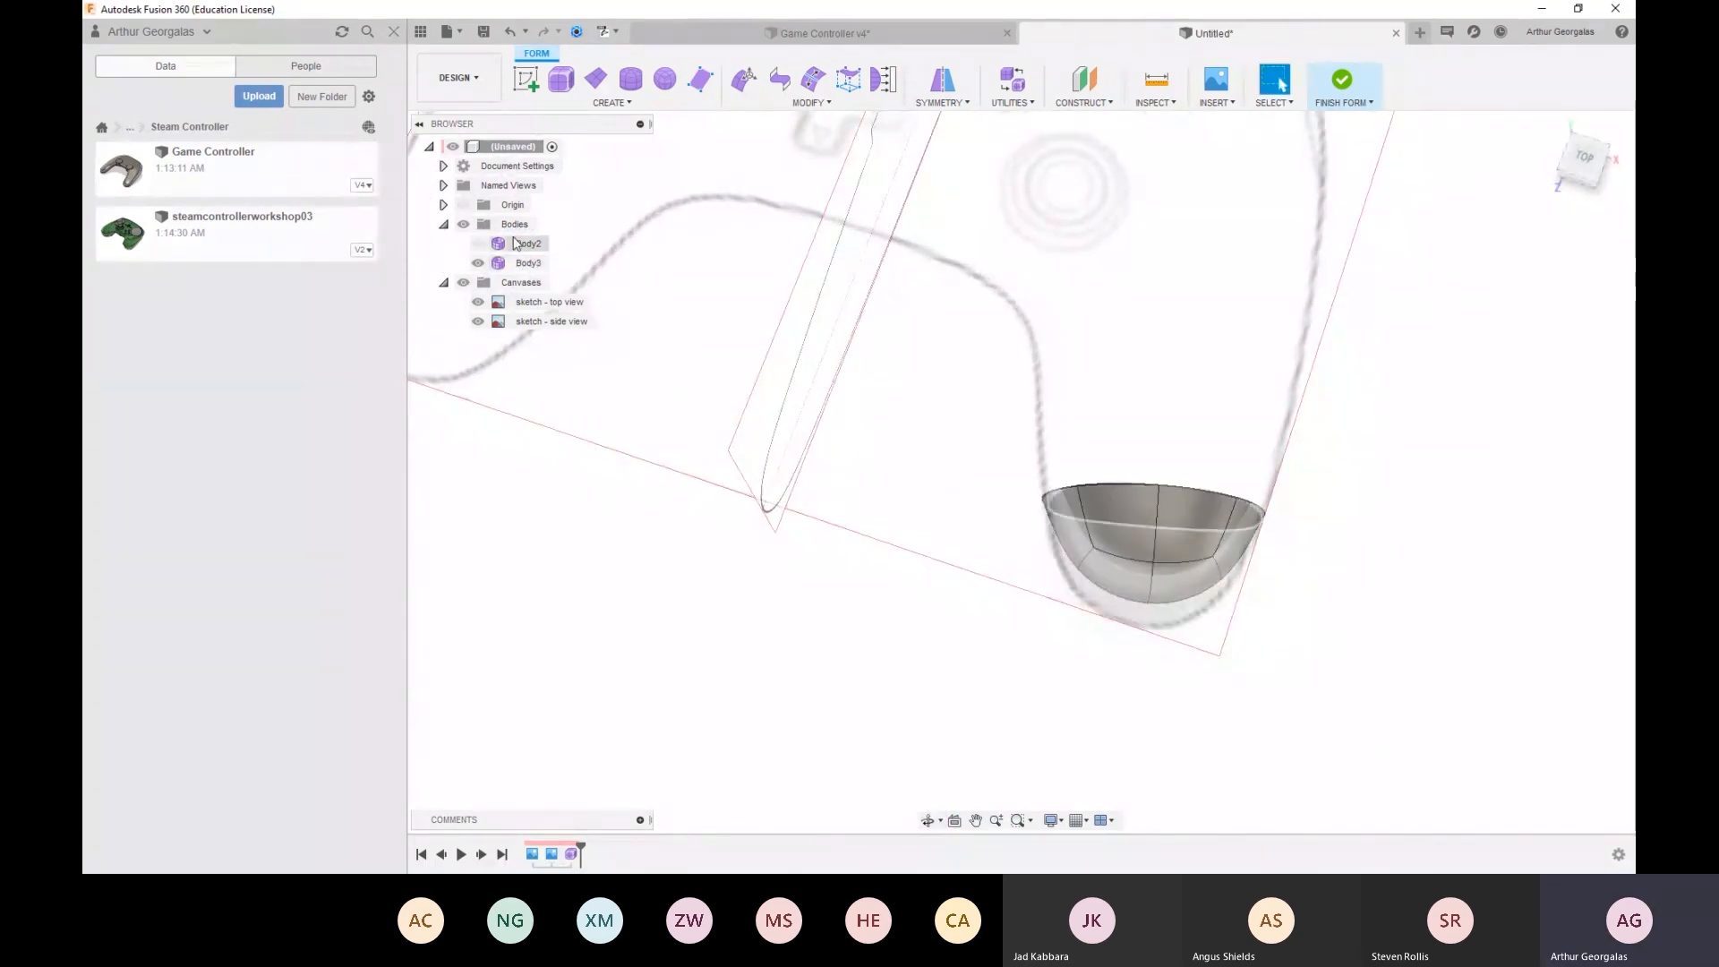
pyautogui.click(477, 243)
pyautogui.click(529, 263)
pyautogui.keyDown('shift'); pyautogui.moveTo(1119, 483); pyautogui.dragTo(918, 412, button='middle'); pyautogui.keyUp('shift')
pyautogui.press('Escape')
# Try to weld the cap's rim to the grip's rim vertex by vertex along the upper side, using Vertex to Vertex mode
pyautogui.click(809, 102)
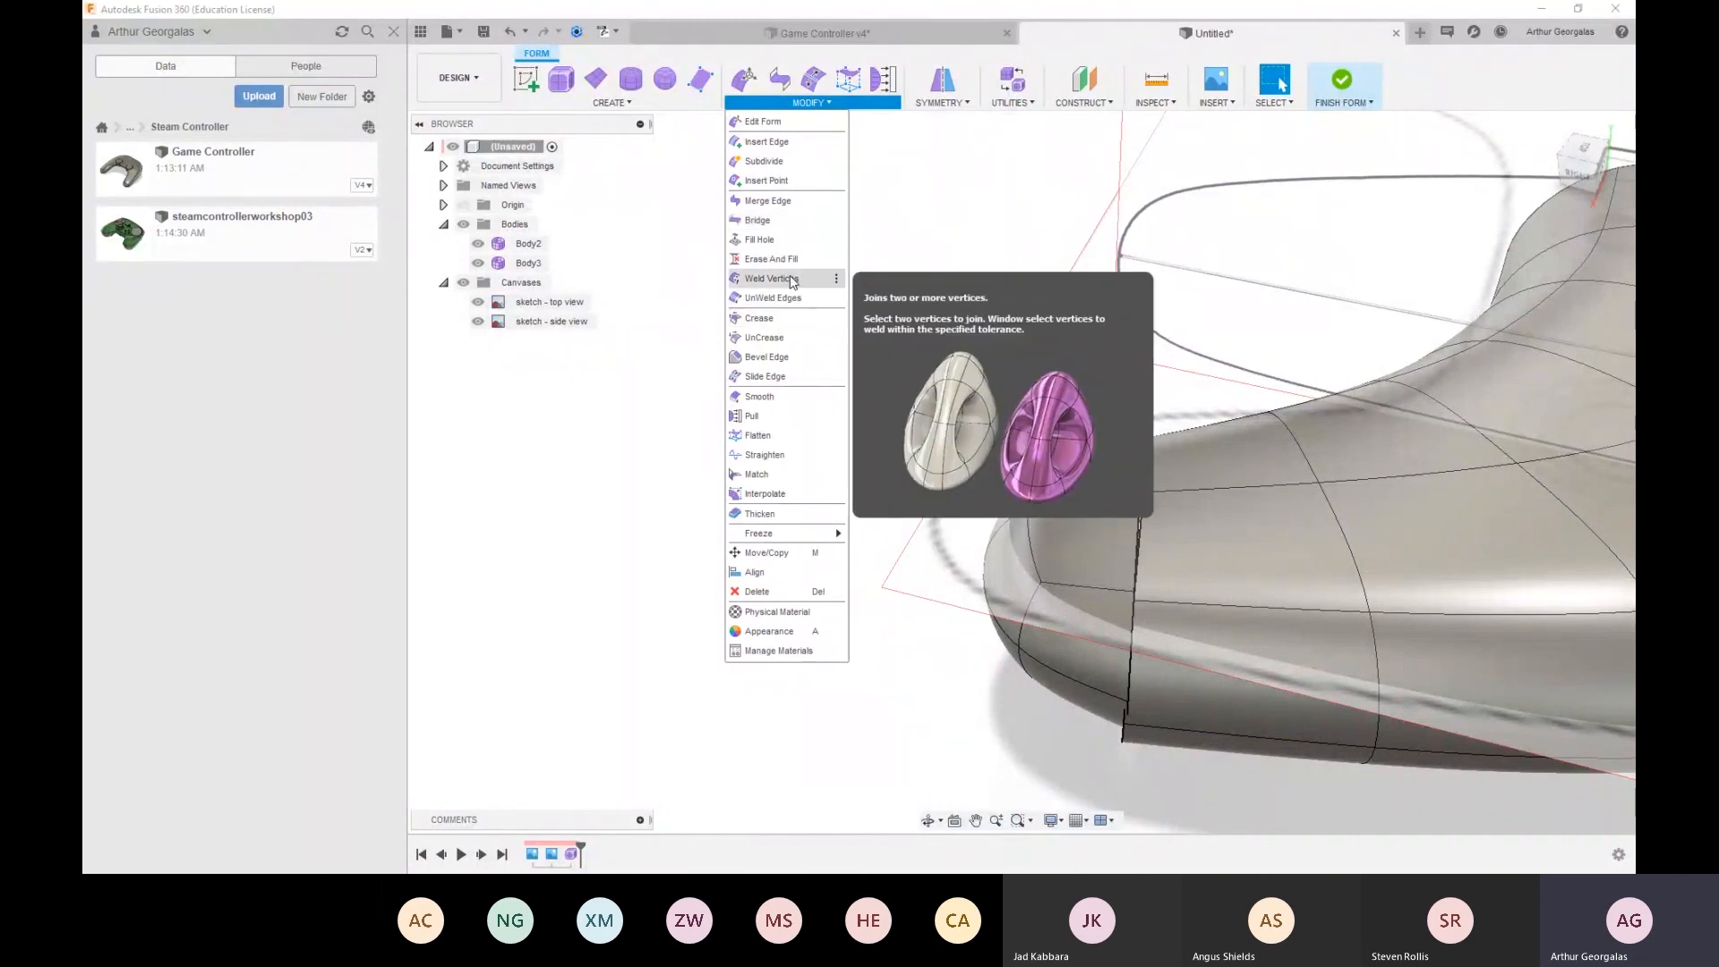
pyautogui.click(793, 279)
pyautogui.click(1141, 475)
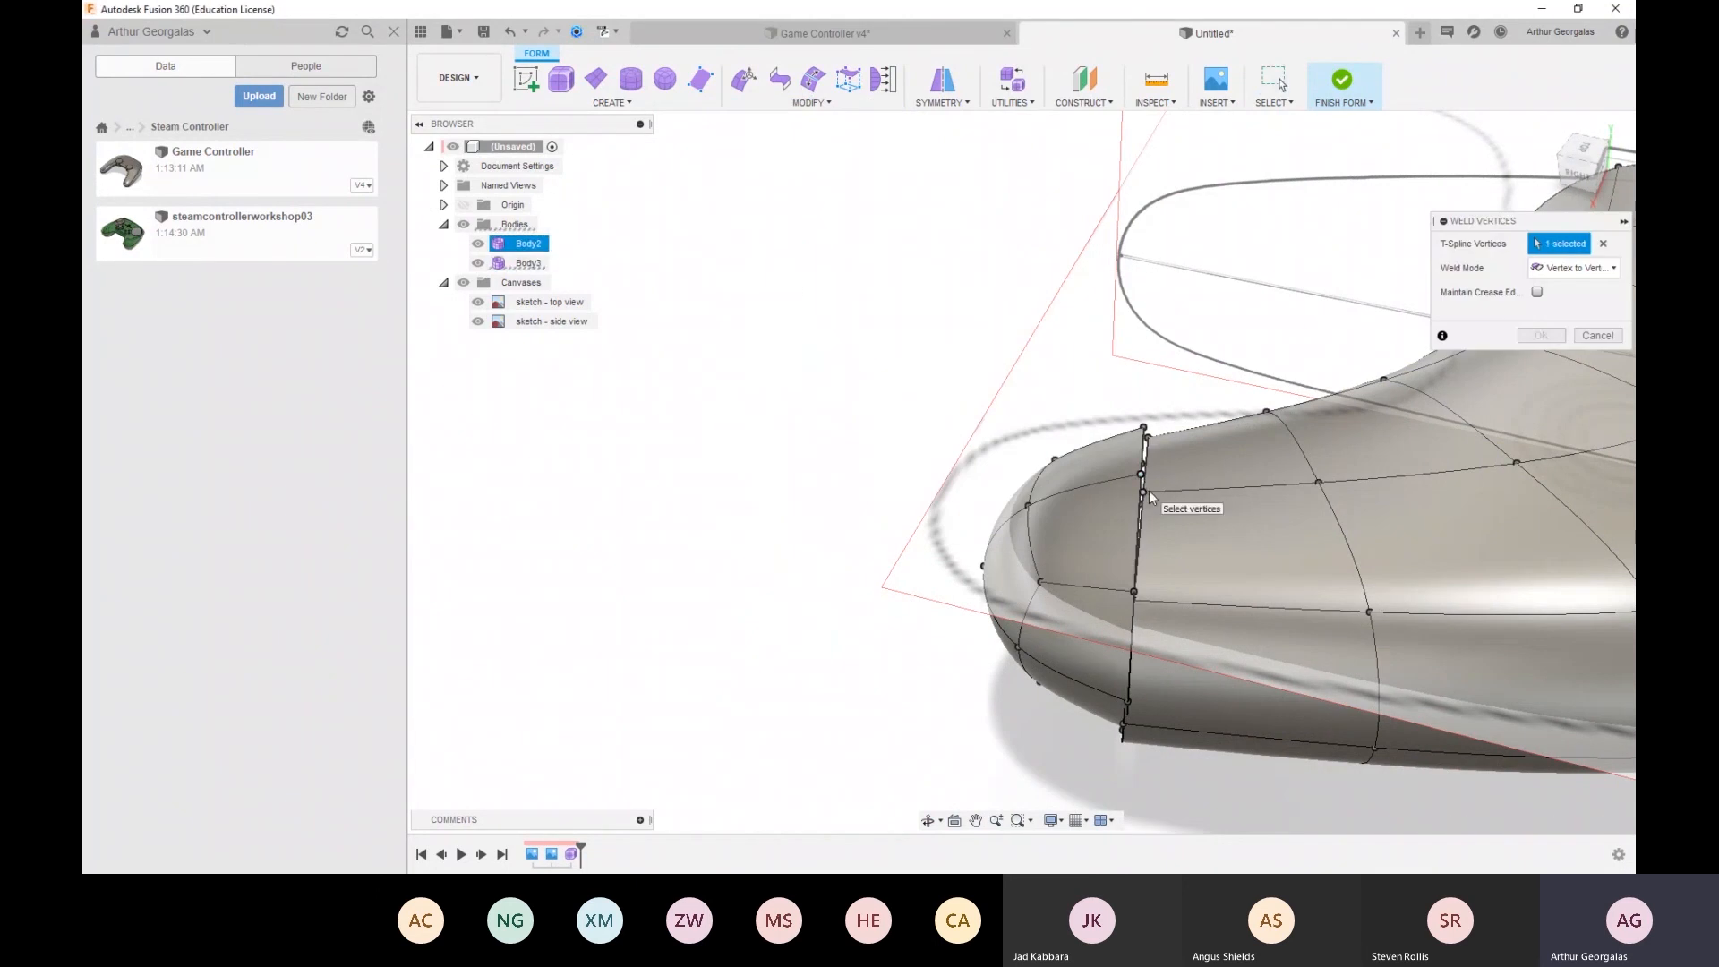
pyautogui.click(1145, 491)
pyautogui.click(1138, 587)
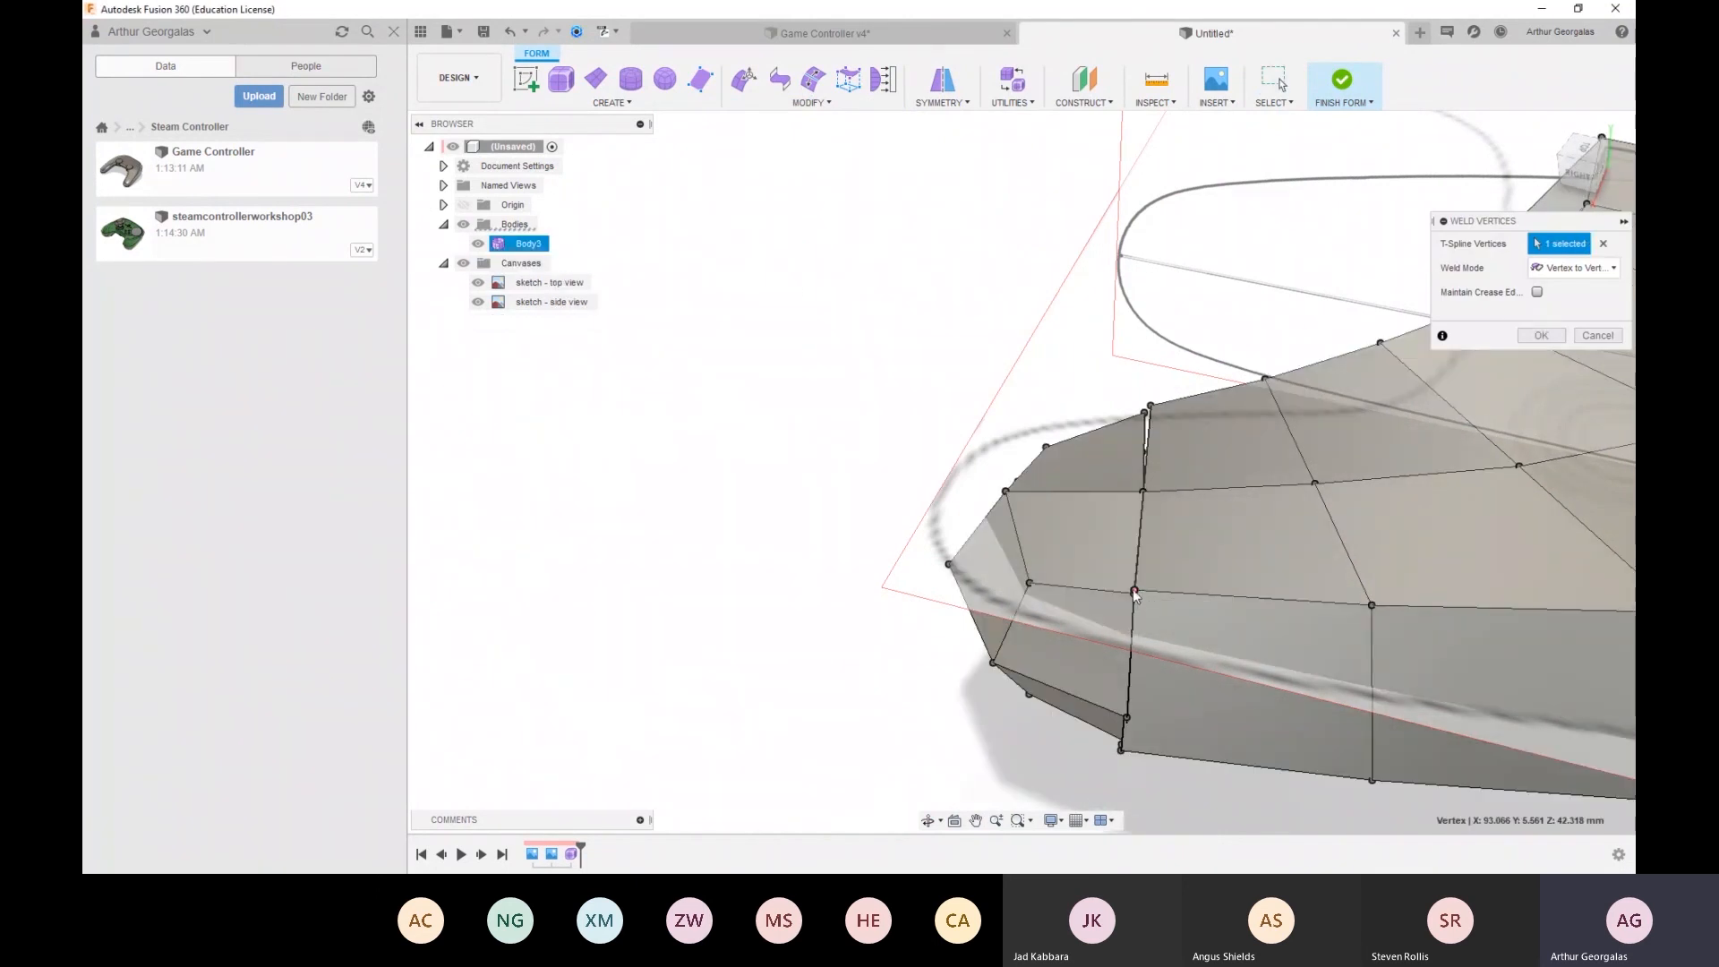
pyautogui.click(1132, 595)
pyautogui.click(1132, 596)
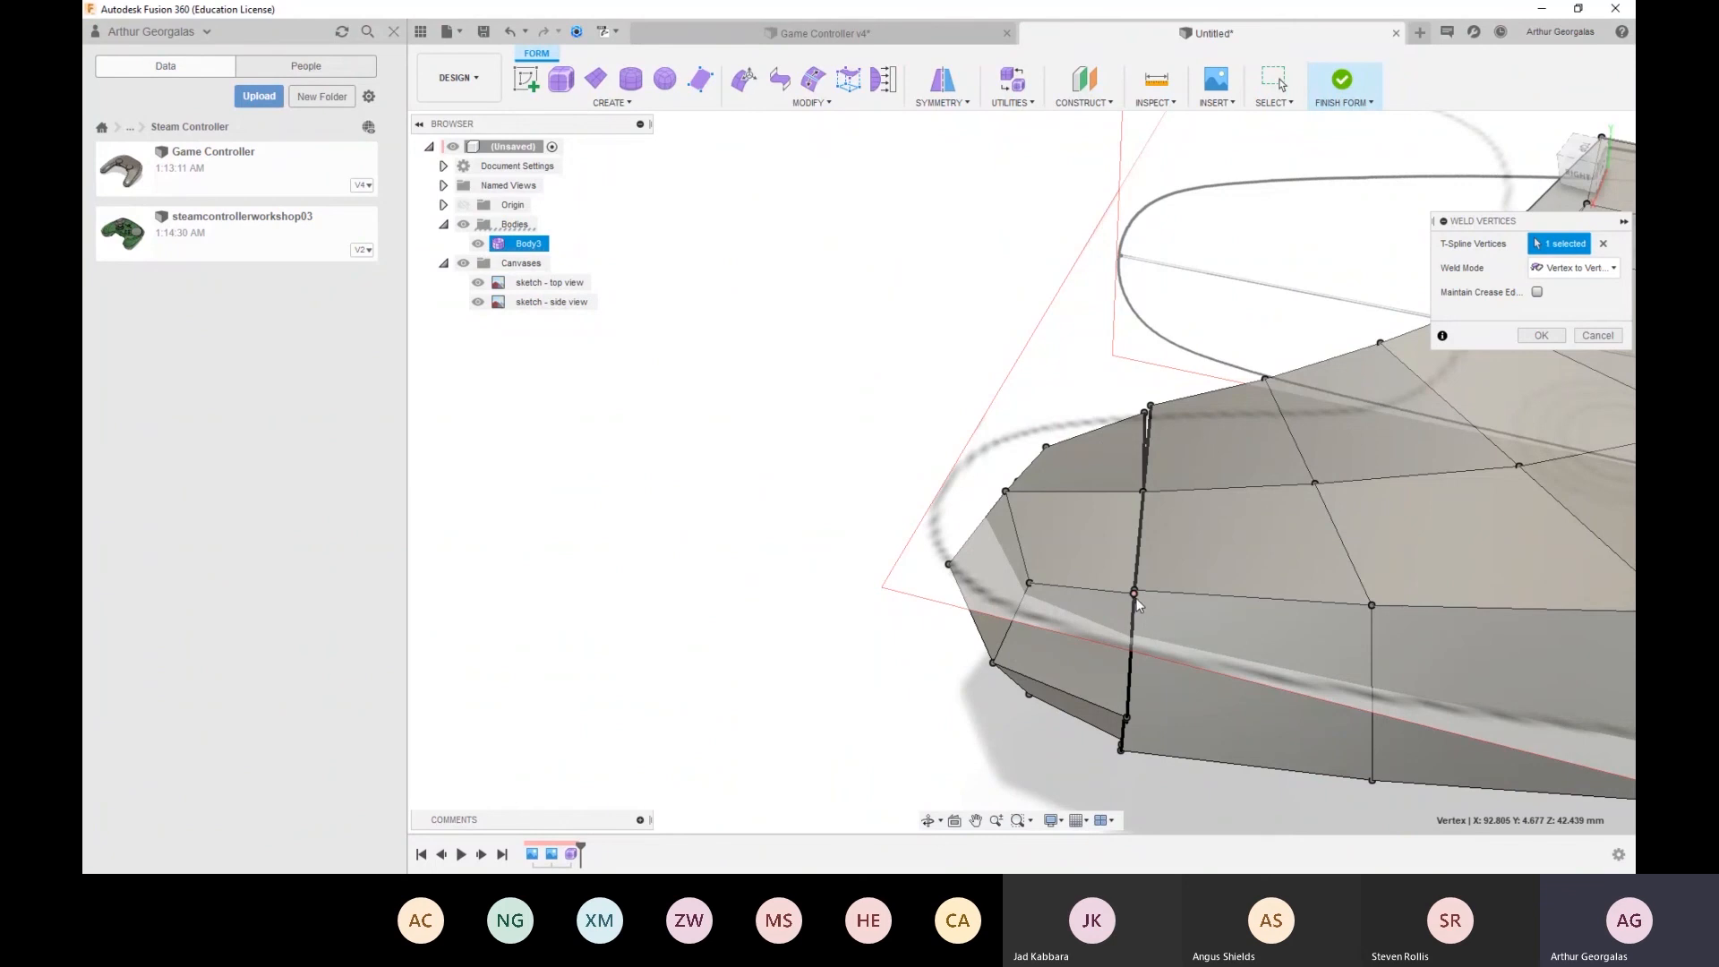
pyautogui.scroll(2, 1121, 579)
pyautogui.click(1125, 582)
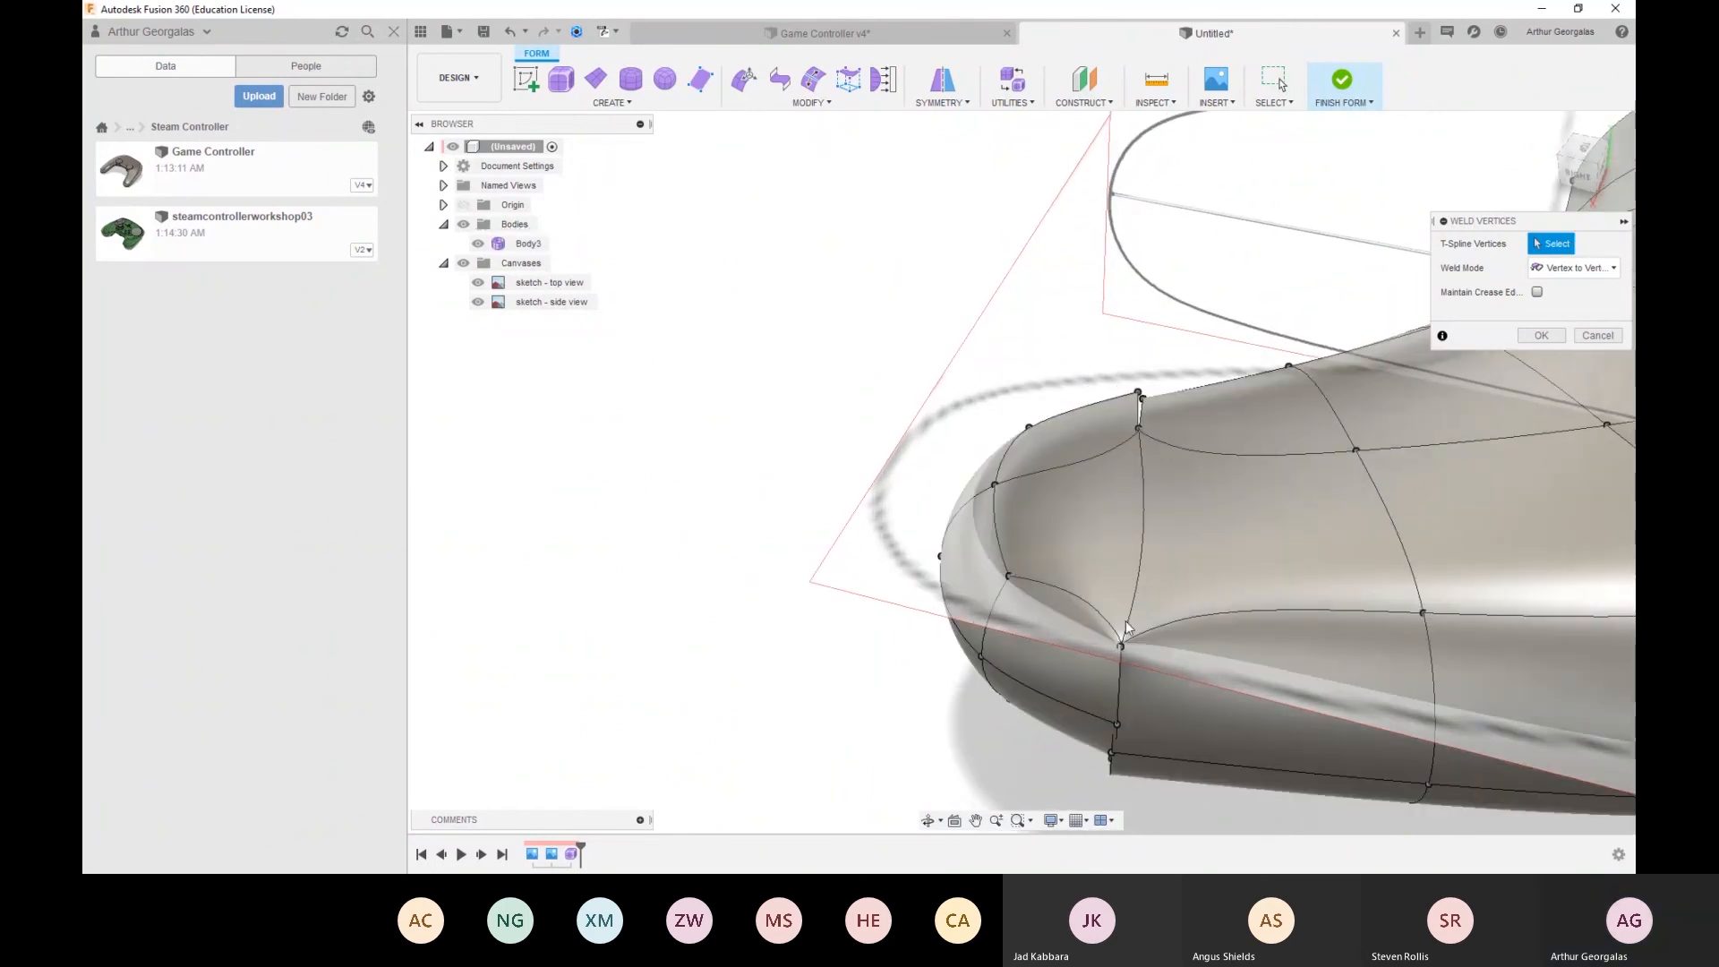
# Try to weld further vertex pairs around the side and underside of the grip rim, and leave Weld Vertices
pyautogui.keyDown('shift'); pyautogui.moveTo(1149, 628); pyautogui.dragTo(1200, 546, button='middle'); pyautogui.keyUp('shift')
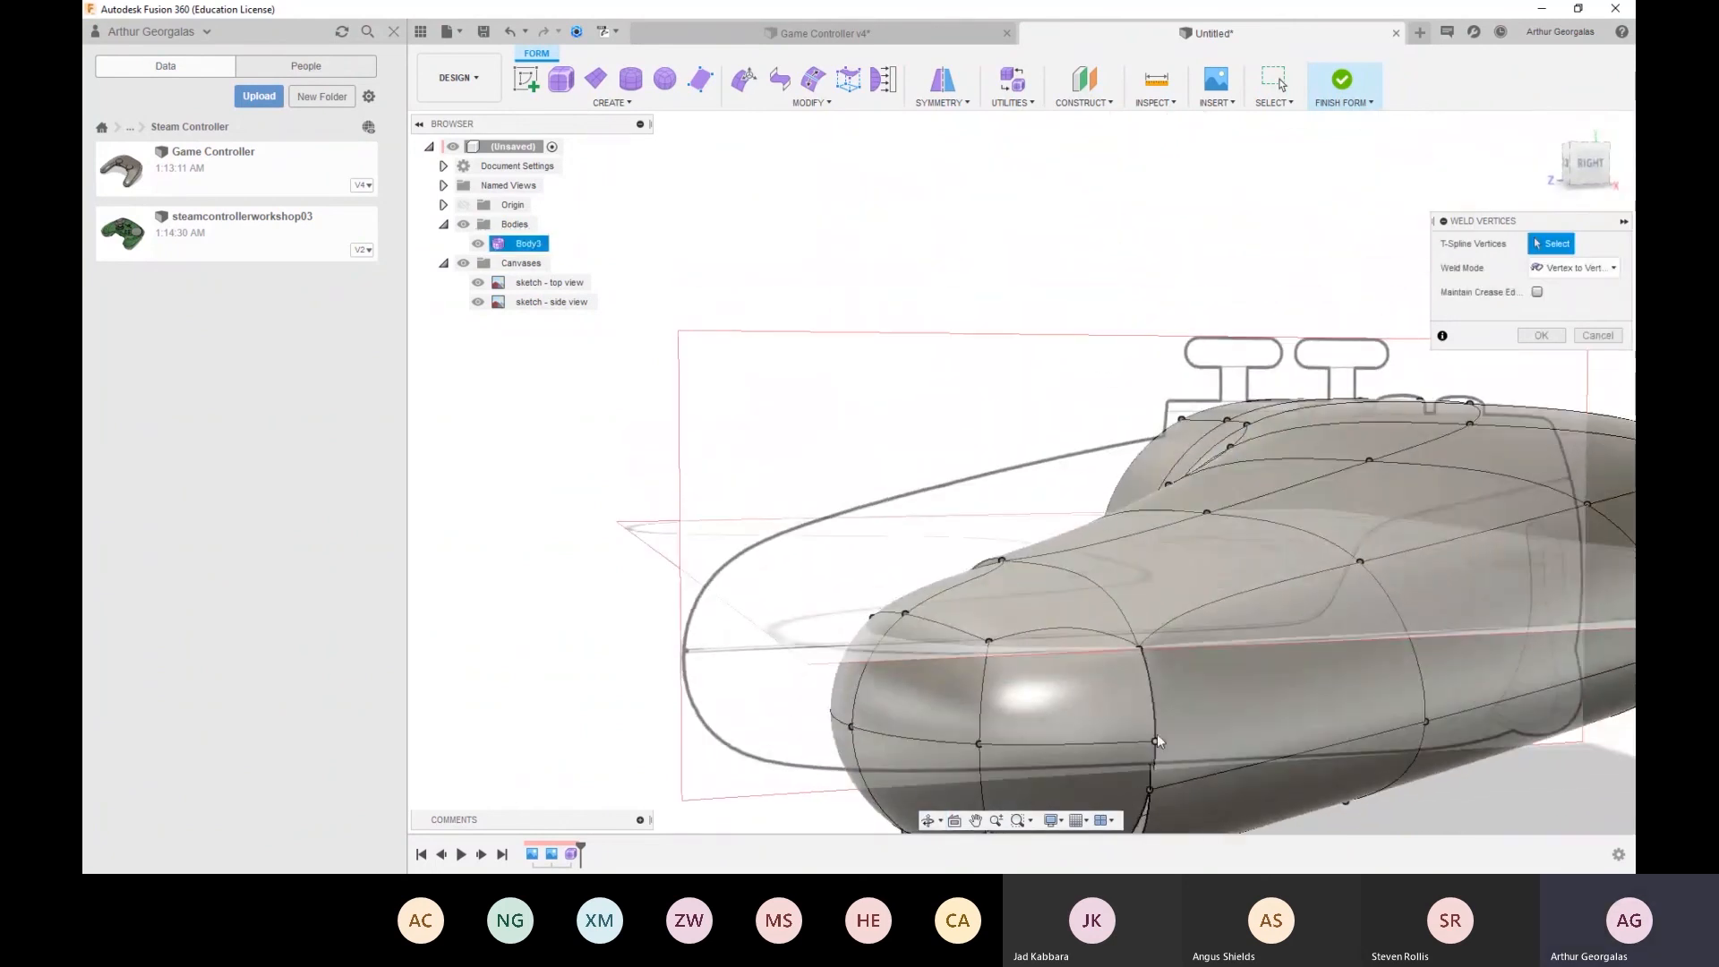
pyautogui.click(1156, 740)
pyautogui.click(1150, 789)
pyautogui.moveTo(1161, 722); pyautogui.dragTo(1116, 637, button='middle')
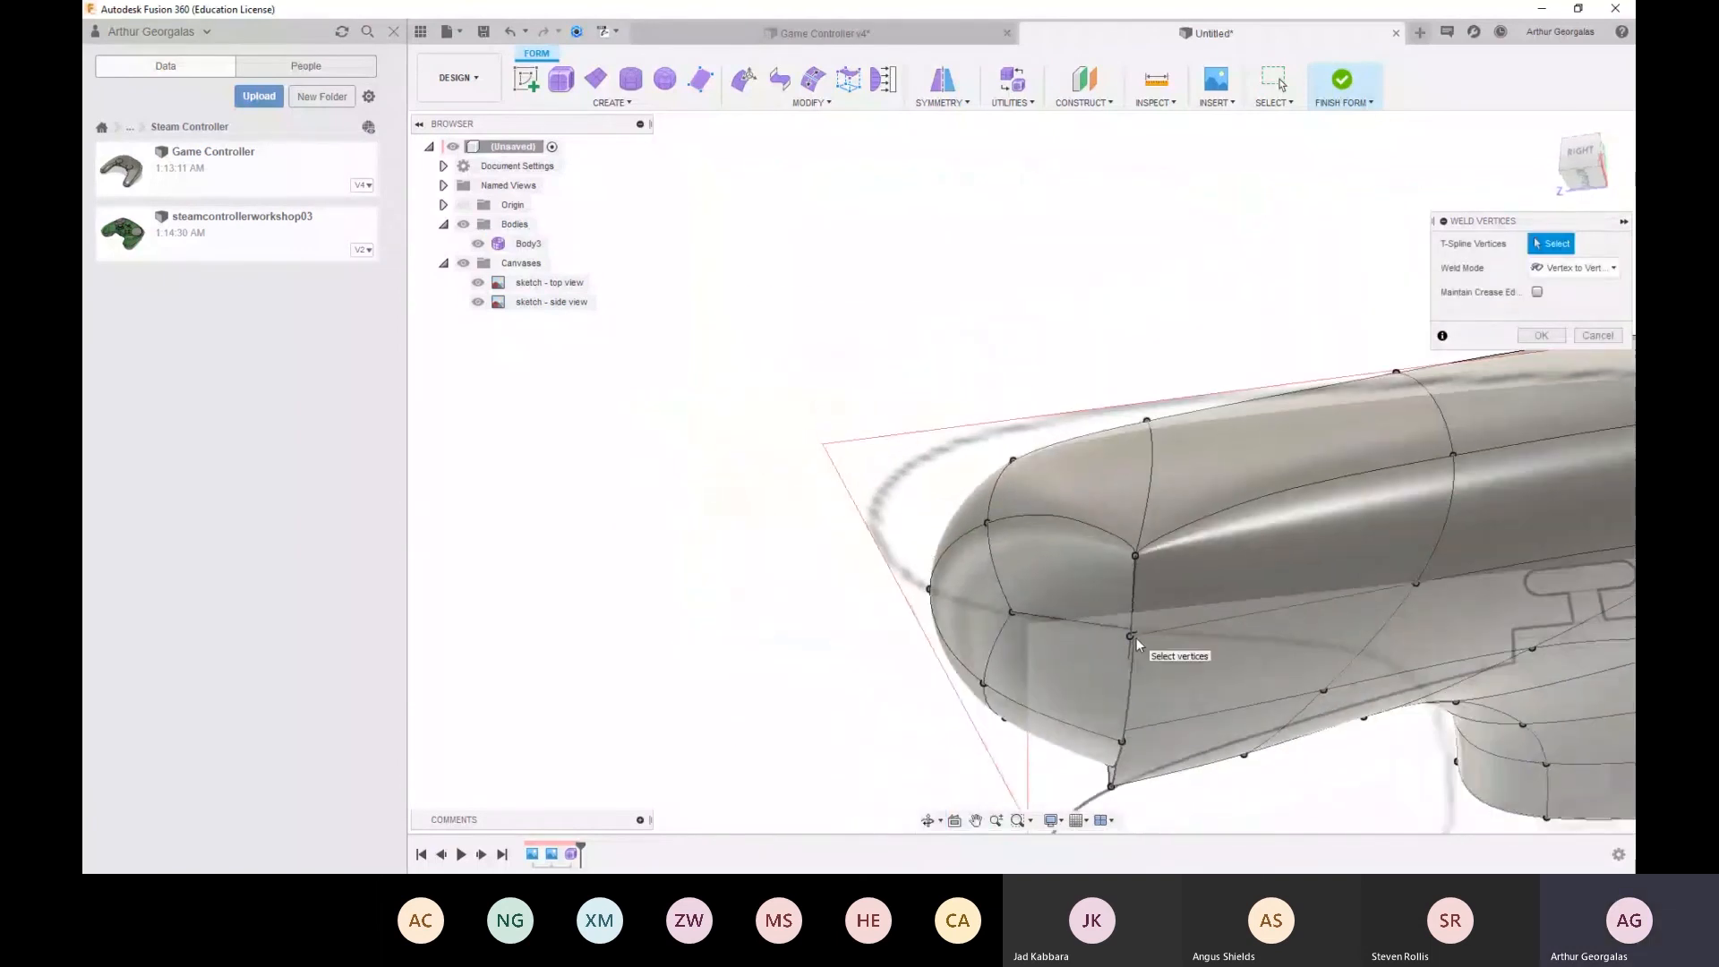
pyautogui.click(1135, 635)
pyautogui.click(1136, 629)
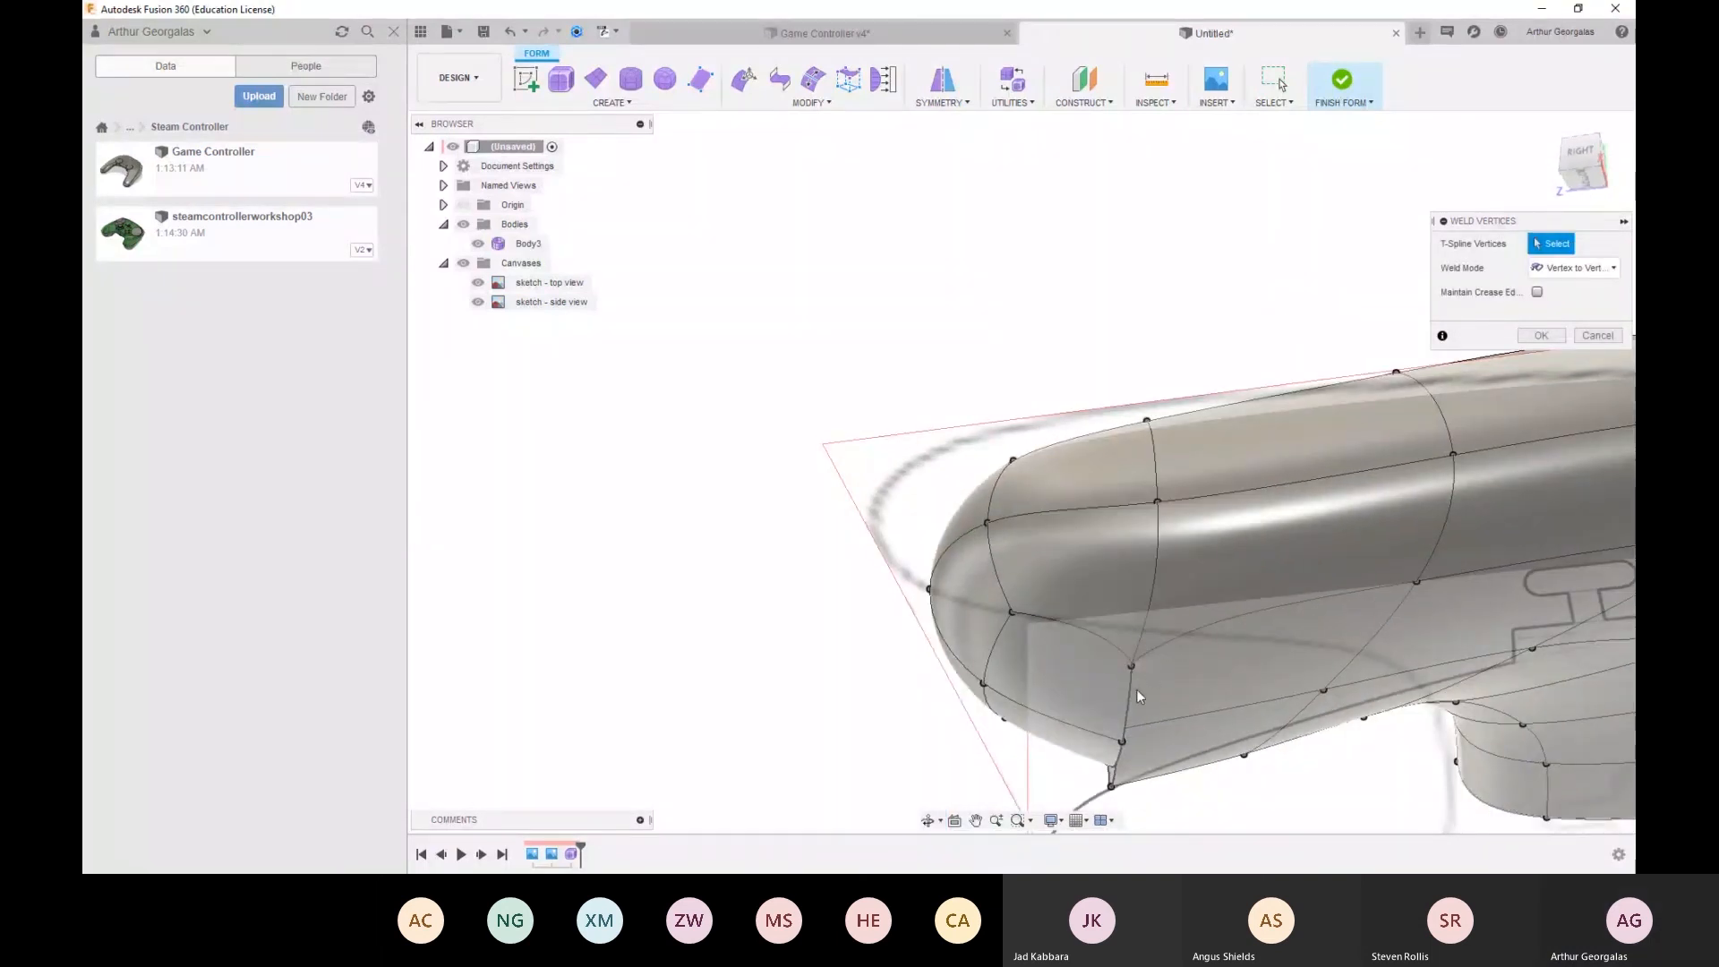
pyautogui.click(1131, 666)
pyautogui.click(1124, 741)
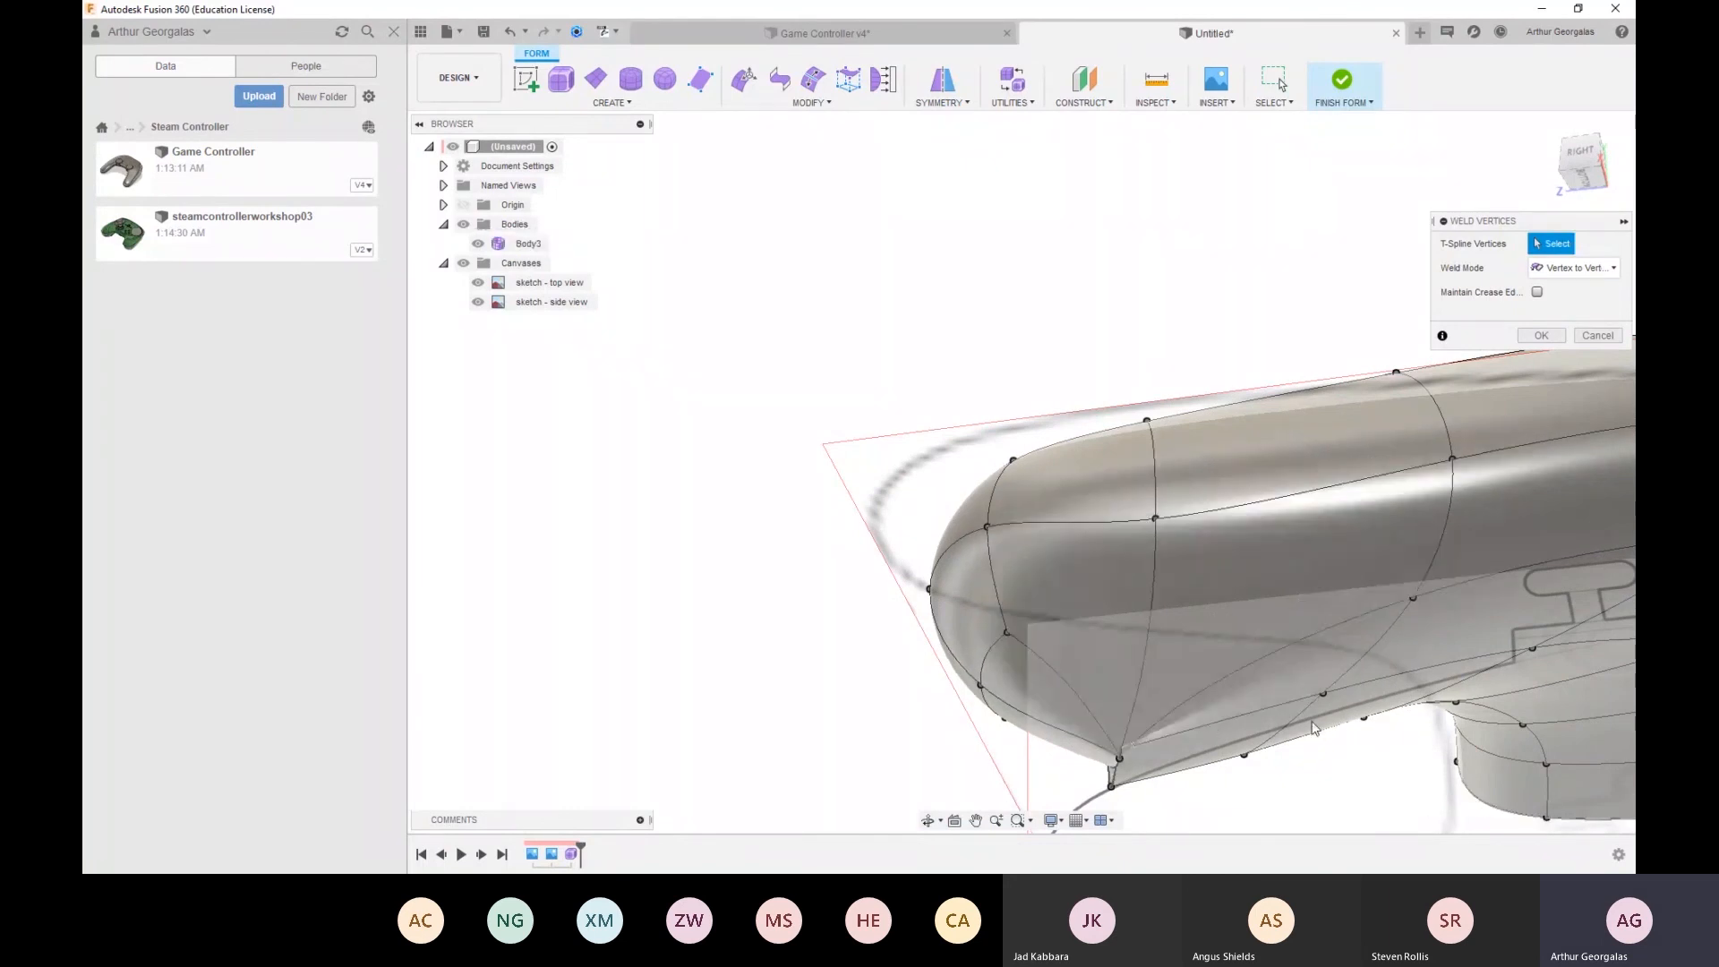
pyautogui.press('Escape')
# Use Merge Edge to join the quadball cap's complete open edge loop to the grip's open edge loop
pyautogui.scroll(-2, 1203, 575)
pyautogui.keyDown('shift'); pyautogui.moveTo(1178, 547); pyautogui.dragTo(1183, 674, button='middle'); pyautogui.keyUp('shift')
pyautogui.click(796, 109)
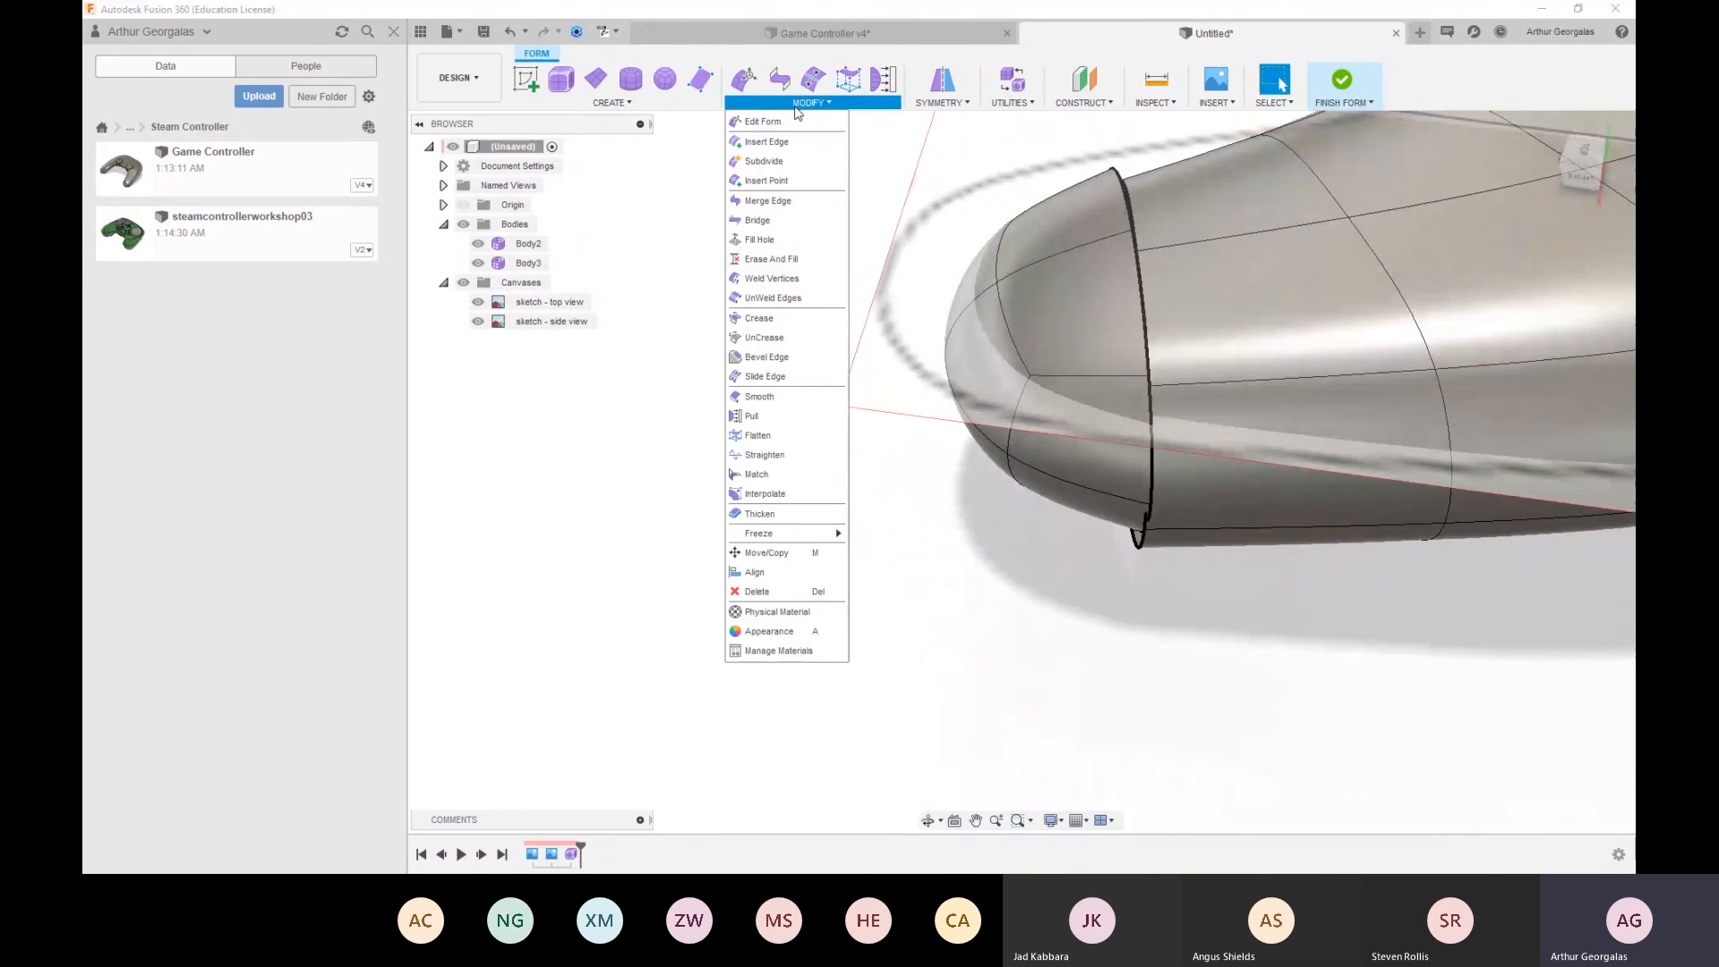
pyautogui.click(783, 206)
pyautogui.keyDown('shift'); pyautogui.moveTo(1266, 282); pyautogui.dragTo(1096, 436, button='middle'); pyautogui.keyUp('shift')
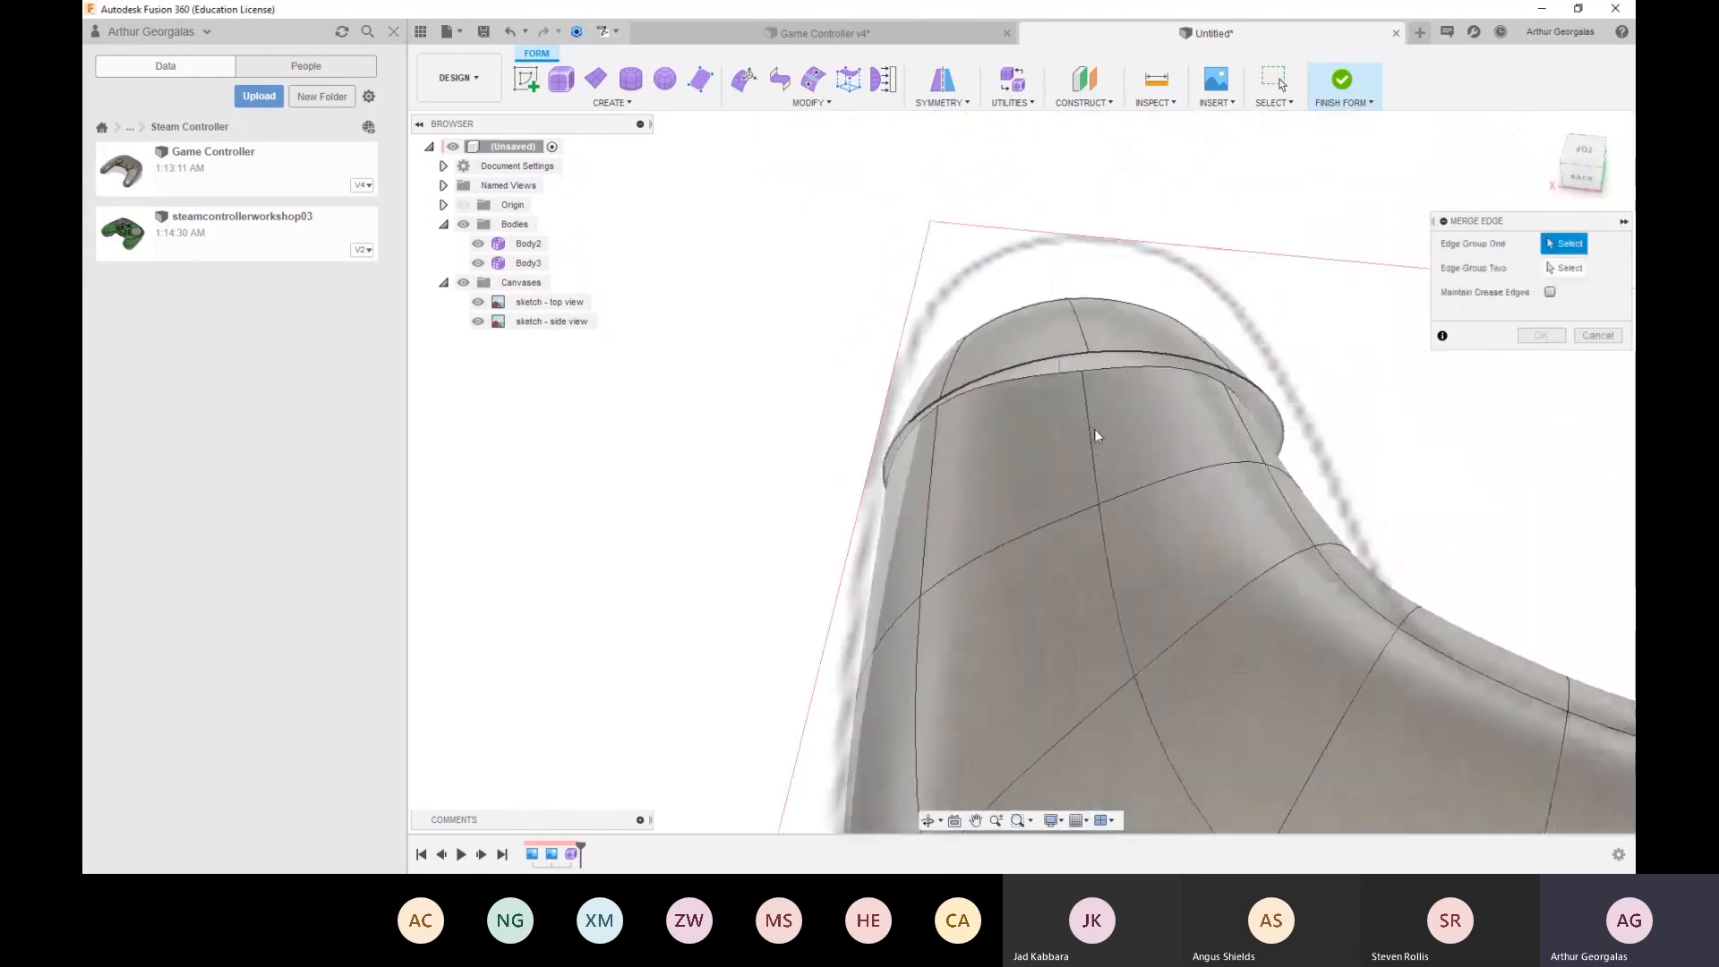
pyautogui.doubleClick(1152, 357)
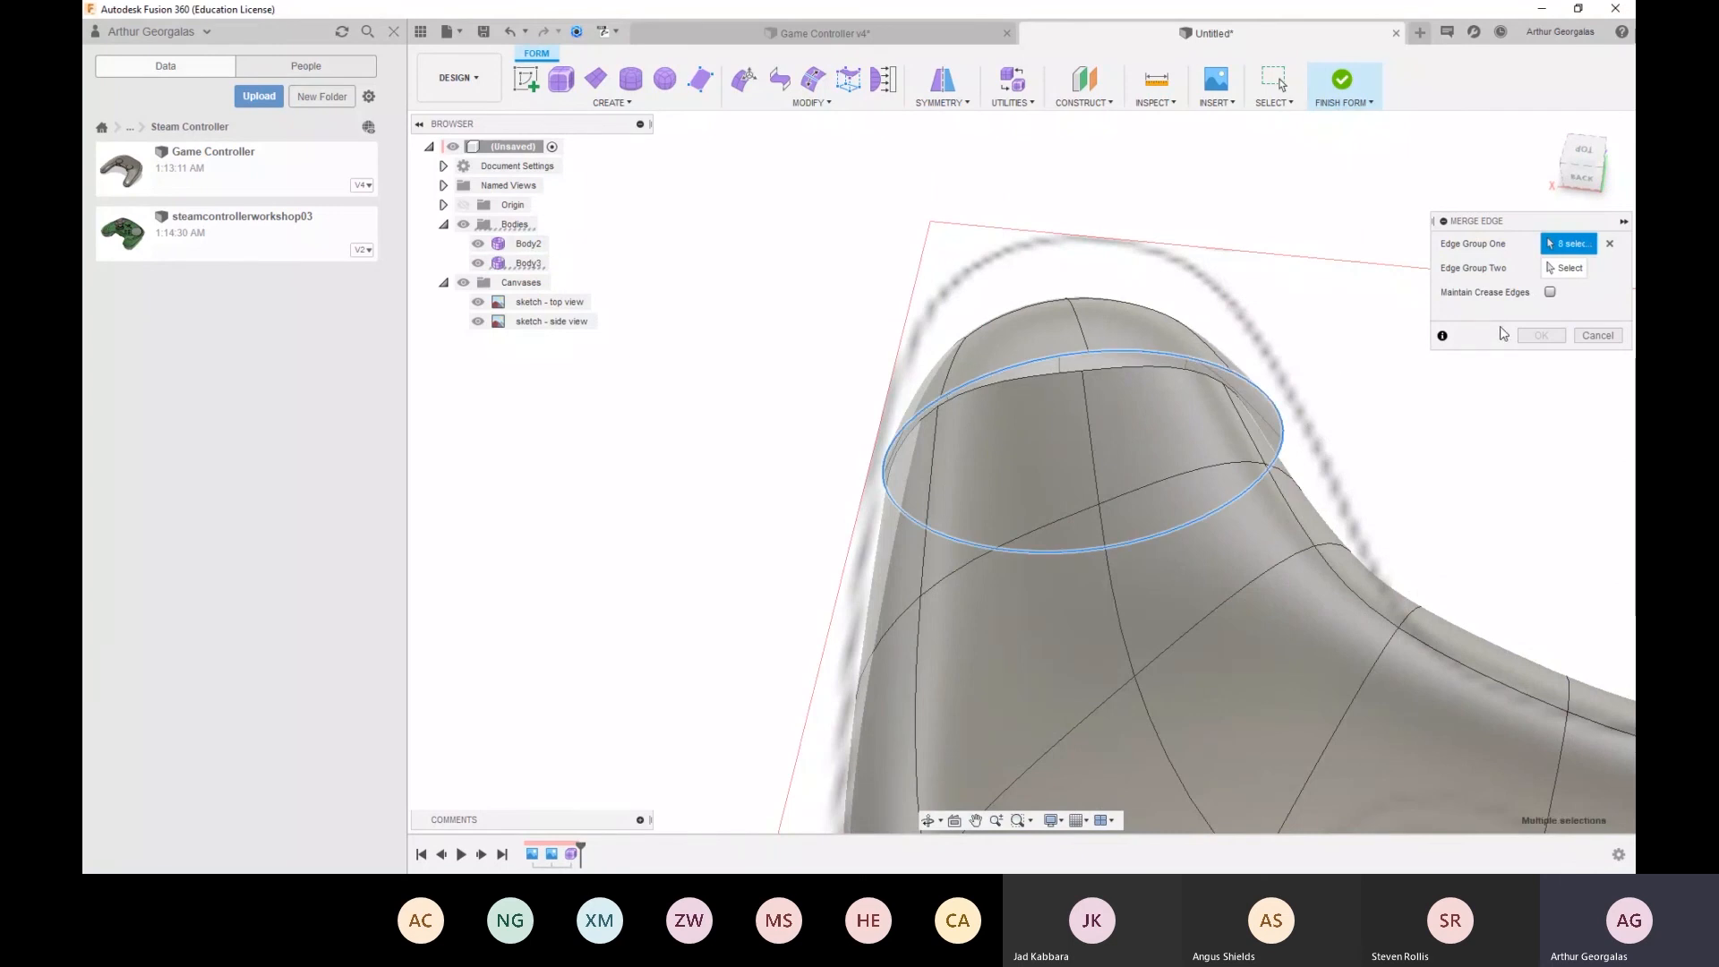
pyautogui.doubleClick(1131, 370)
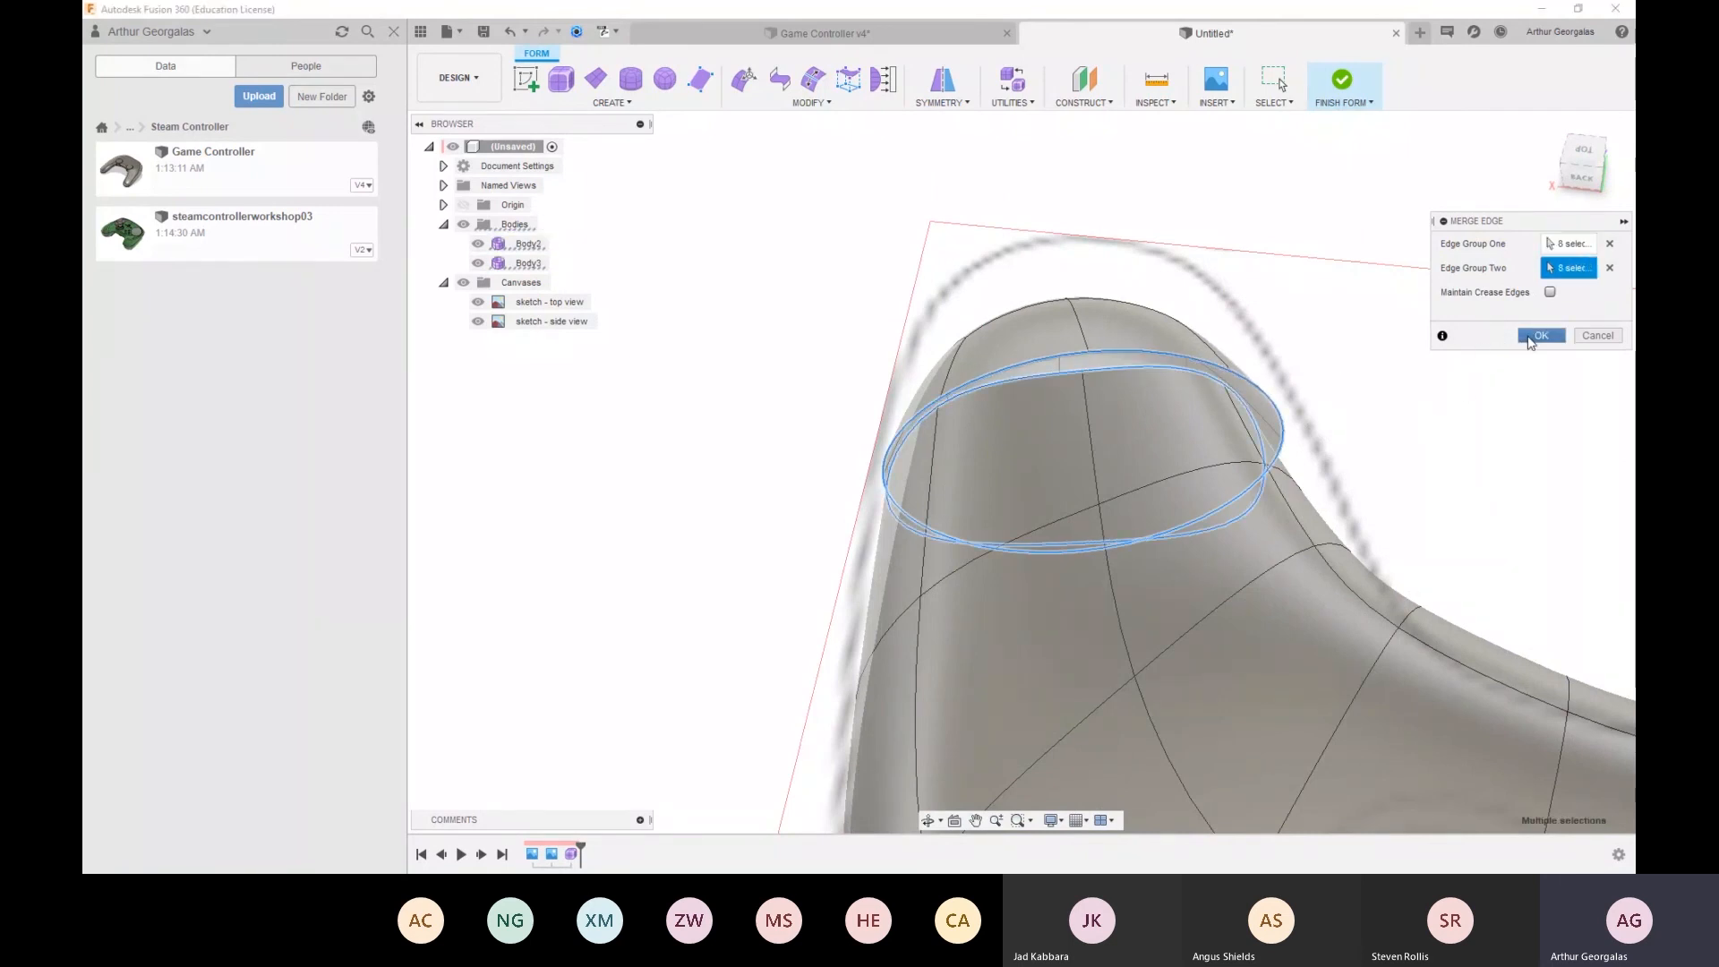
pyautogui.click(1529, 339)
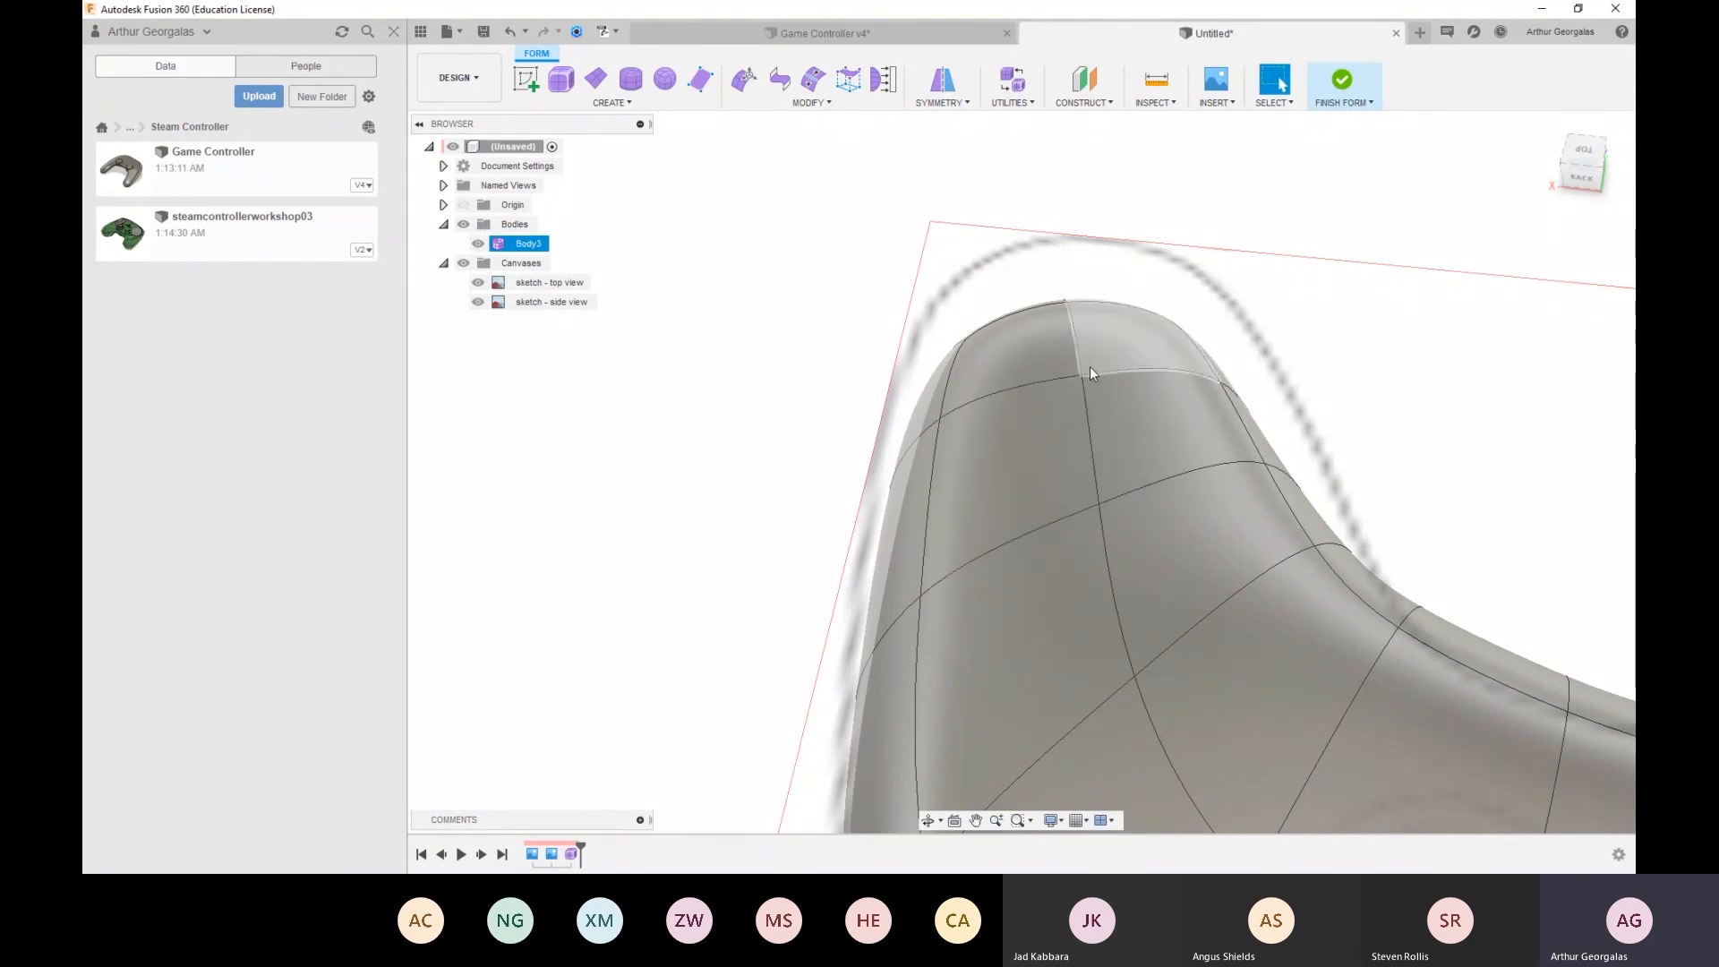
# Examine the closed grip end and the half body from several angles against the sketch canvases
pyautogui.moveTo(1020, 389)
pyautogui.keyDown('shift'); pyautogui.mouseDown(button='middle')
pyautogui.moveTo(1006, 396)
pyautogui.moveTo(1027, 340)
pyautogui.mouseUp(button='middle'); pyautogui.keyUp('shift')
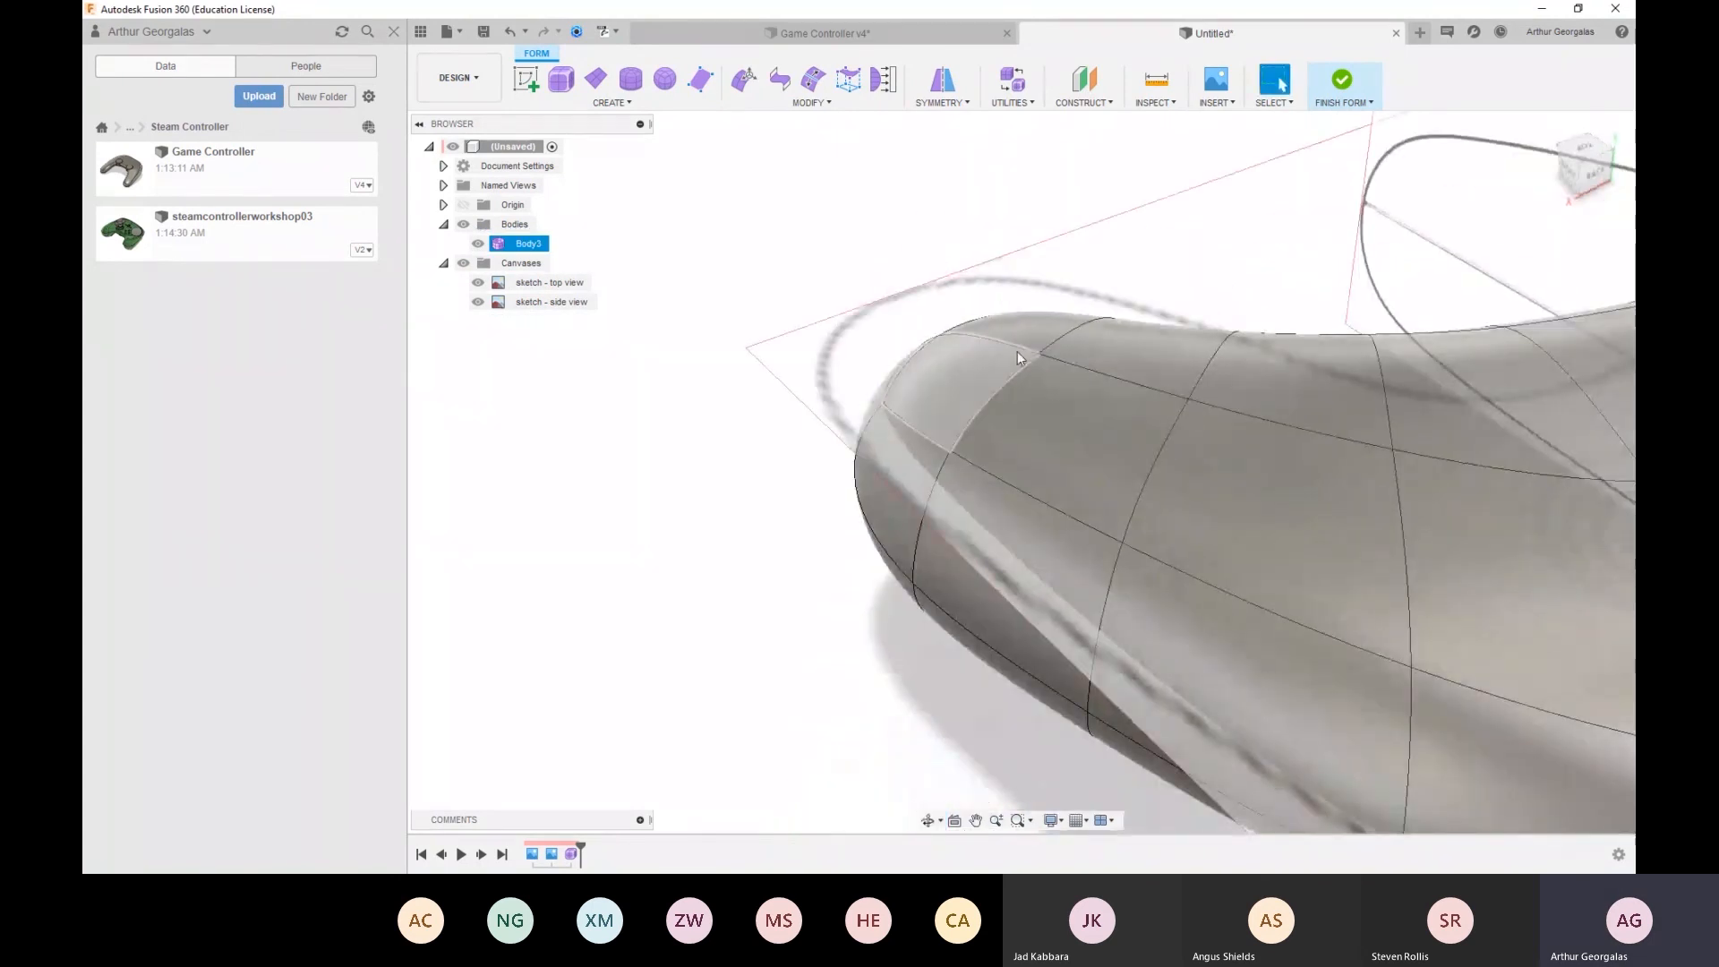
pyautogui.moveTo(1102, 407); pyautogui.dragTo(1124, 475)
pyautogui.keyDown('shift'); pyautogui.moveTo(992, 639); pyautogui.dragTo(797, 599, button='middle'); pyautogui.keyUp('shift')
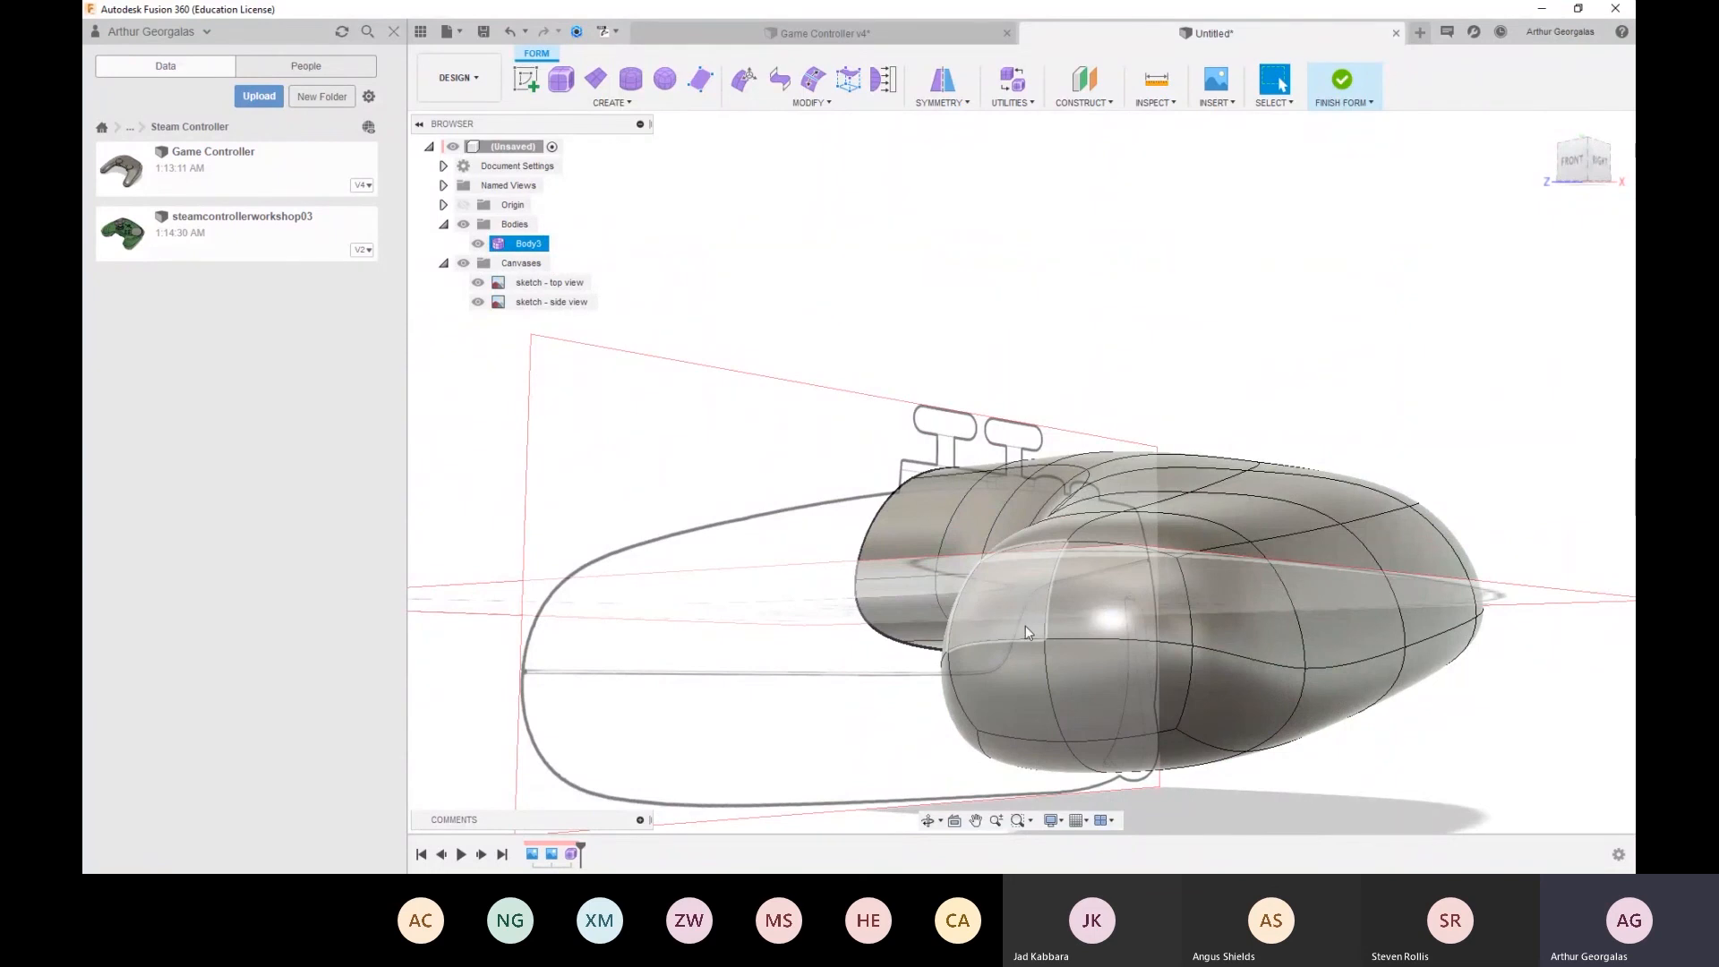
pyautogui.keyDown('shift'); pyautogui.moveTo(1132, 625); pyautogui.dragTo(1095, 627, button='middle'); pyautogui.keyUp('shift')
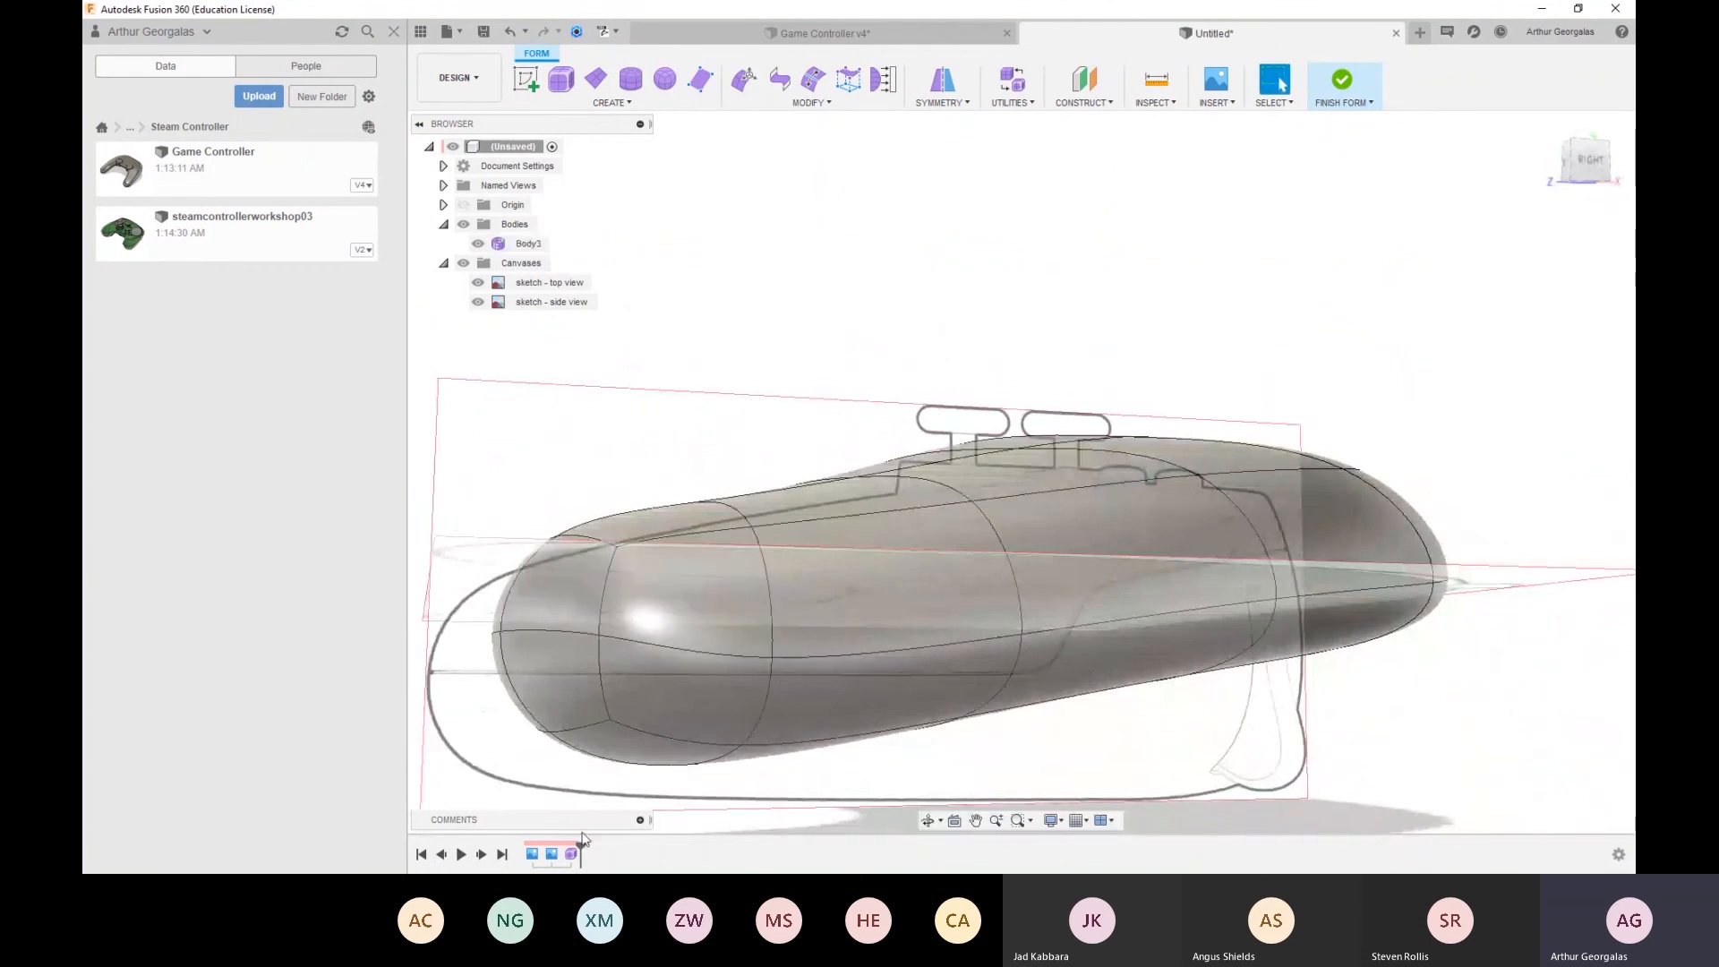
pyautogui.keyDown('shift'); pyautogui.moveTo(755, 700); pyautogui.dragTo(976, 677, button='middle'); pyautogui.keyUp('shift')
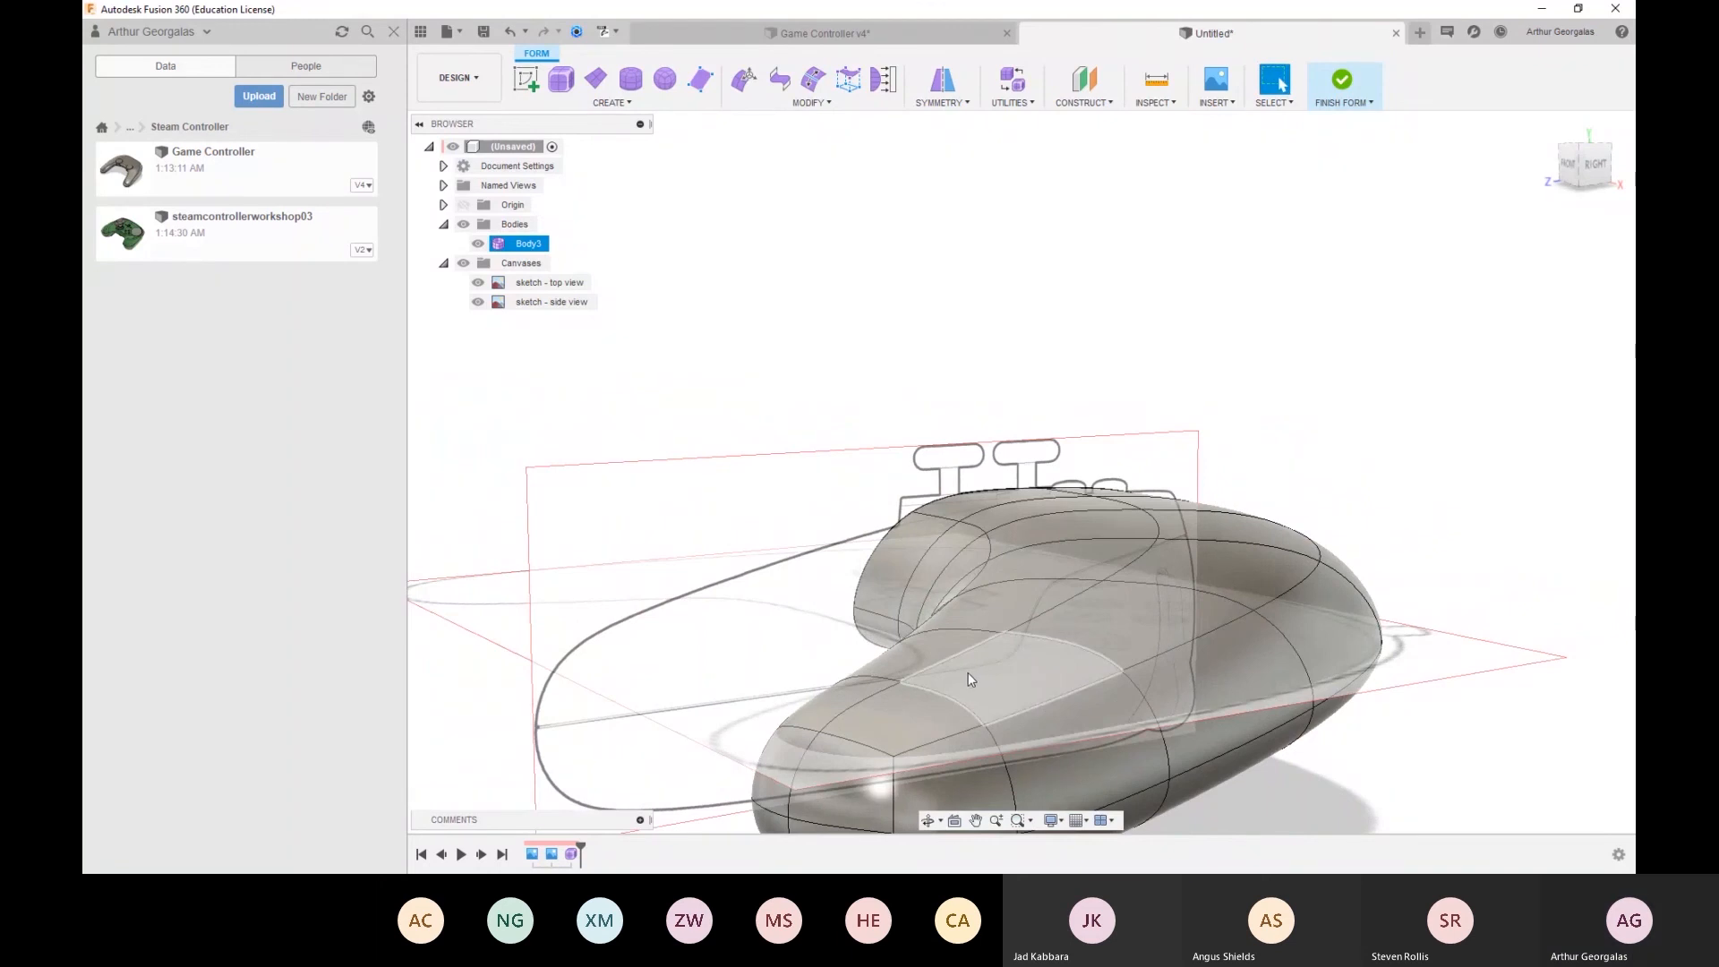
pyautogui.scroll(-1, 1209, 556)
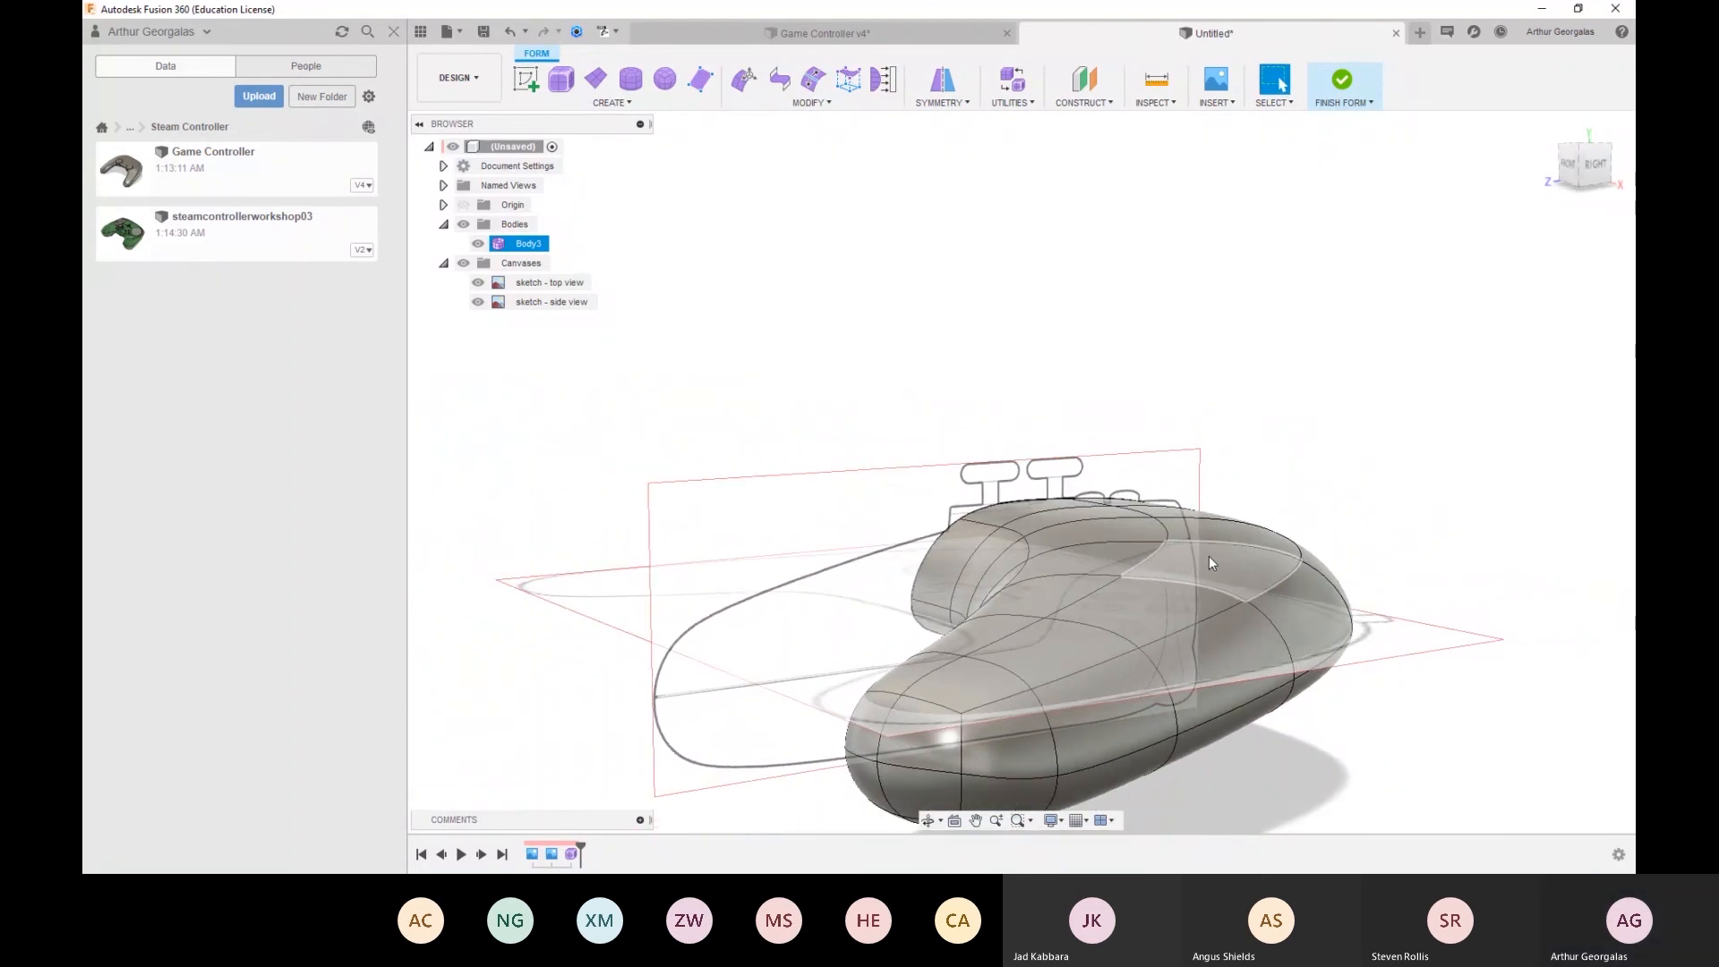
pyautogui.keyDown('shift'); pyautogui.moveTo(1309, 568); pyautogui.dragTo(1340, 663, button='middle'); pyautogui.keyUp('shift')
pyautogui.click(764, 259)
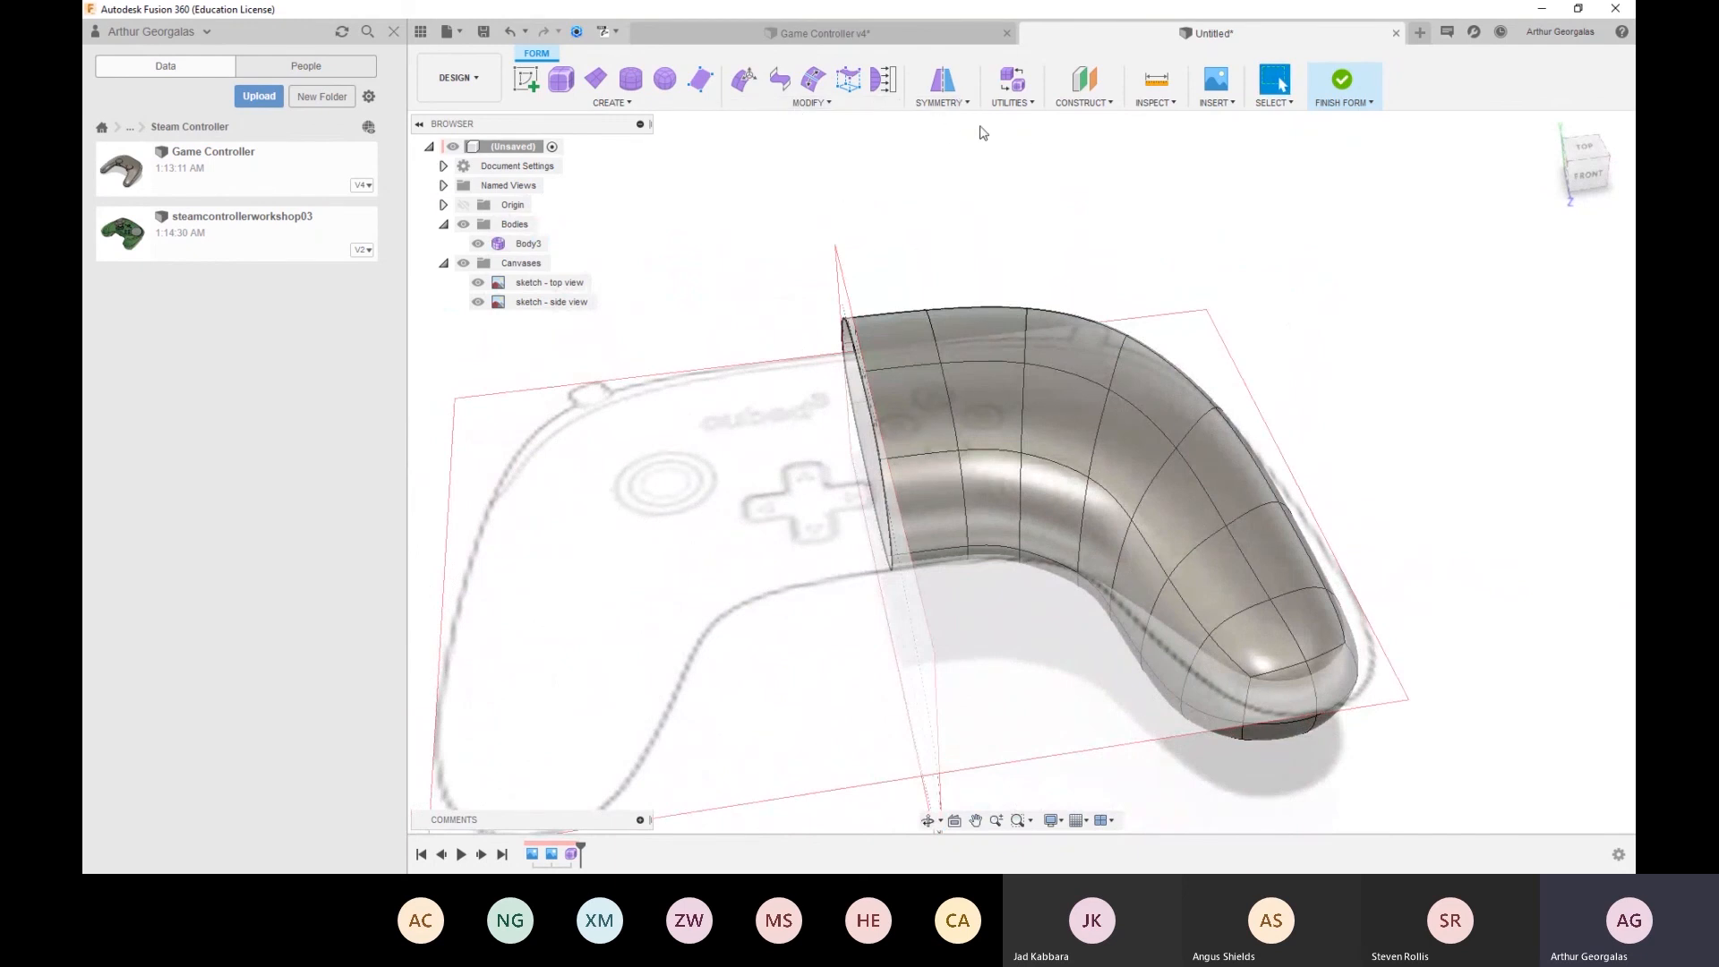
# Mirror-duplicate the half body across the controller's centre plane with Weld enabled at 0.01 mm tolerance, and hide the canvases
pyautogui.click(942, 103)
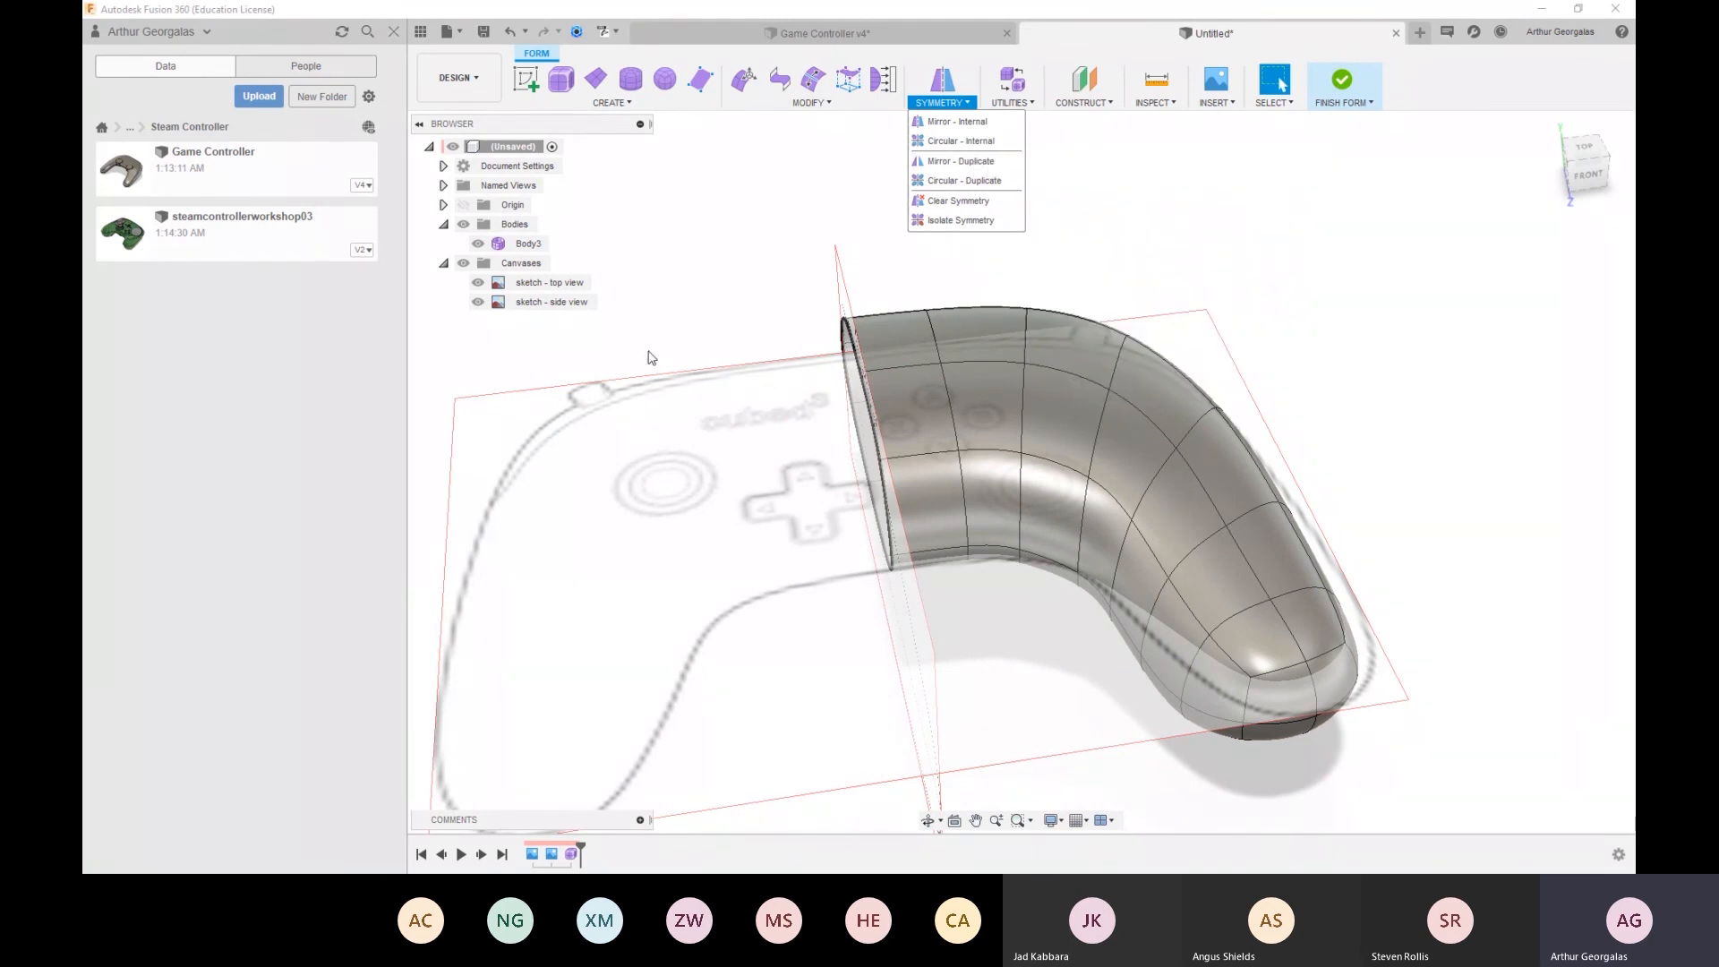
pyautogui.click(959, 162)
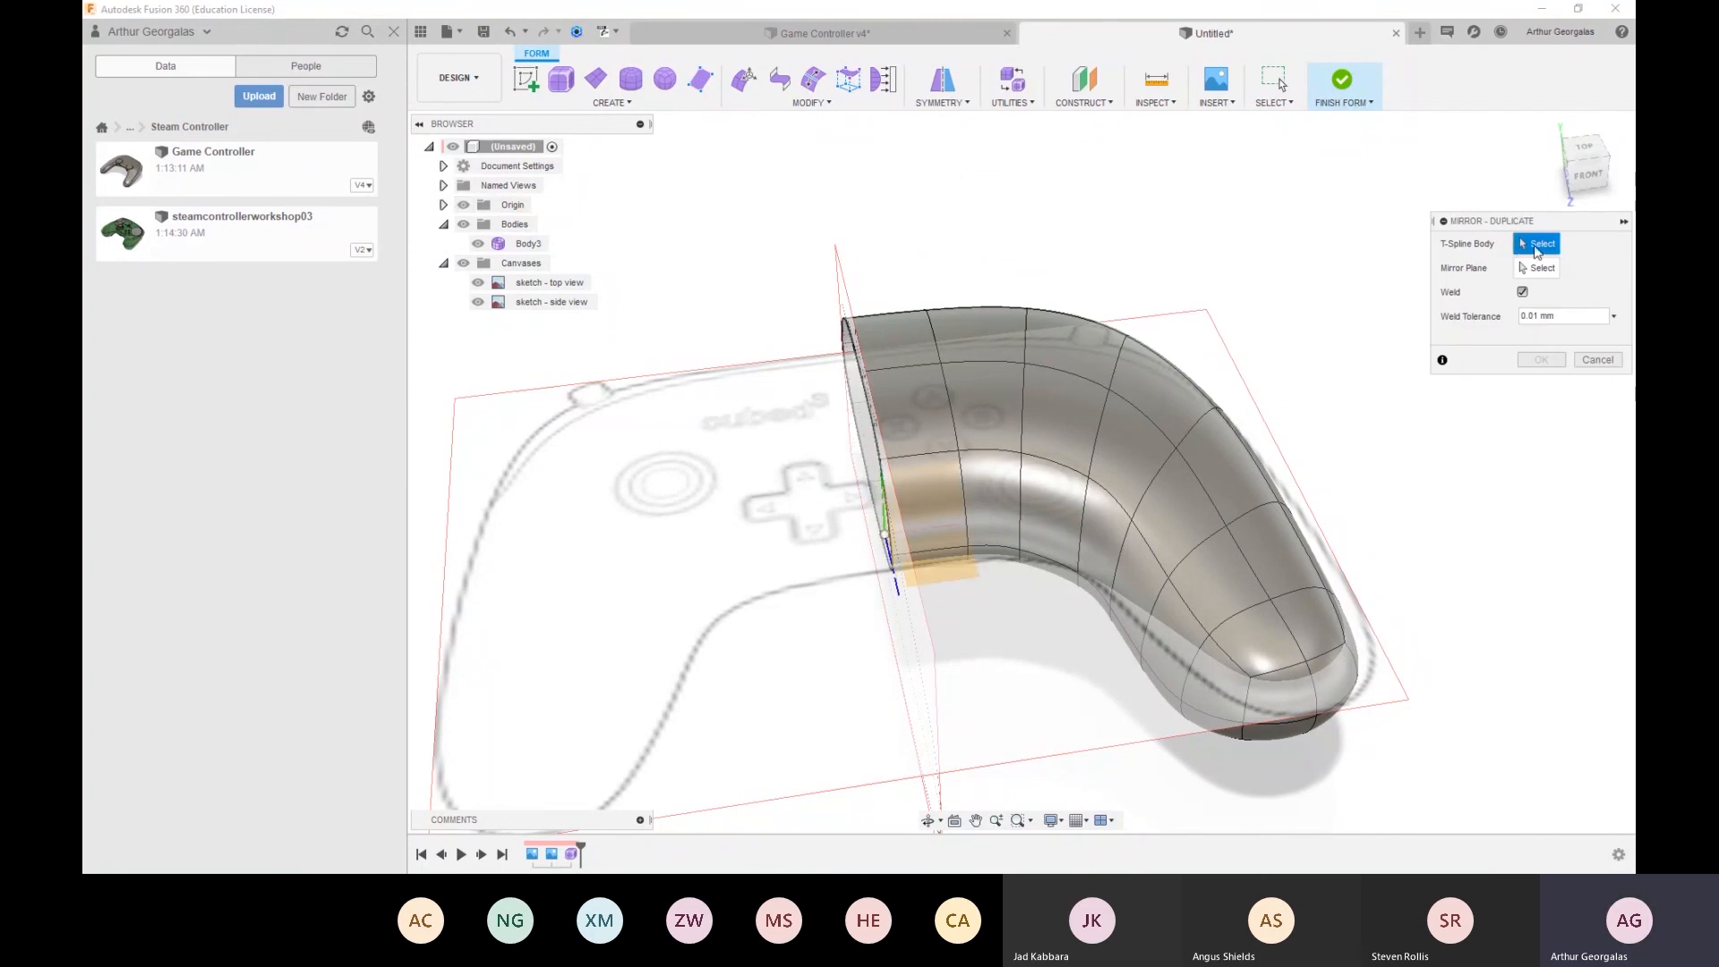
pyautogui.click(1092, 432)
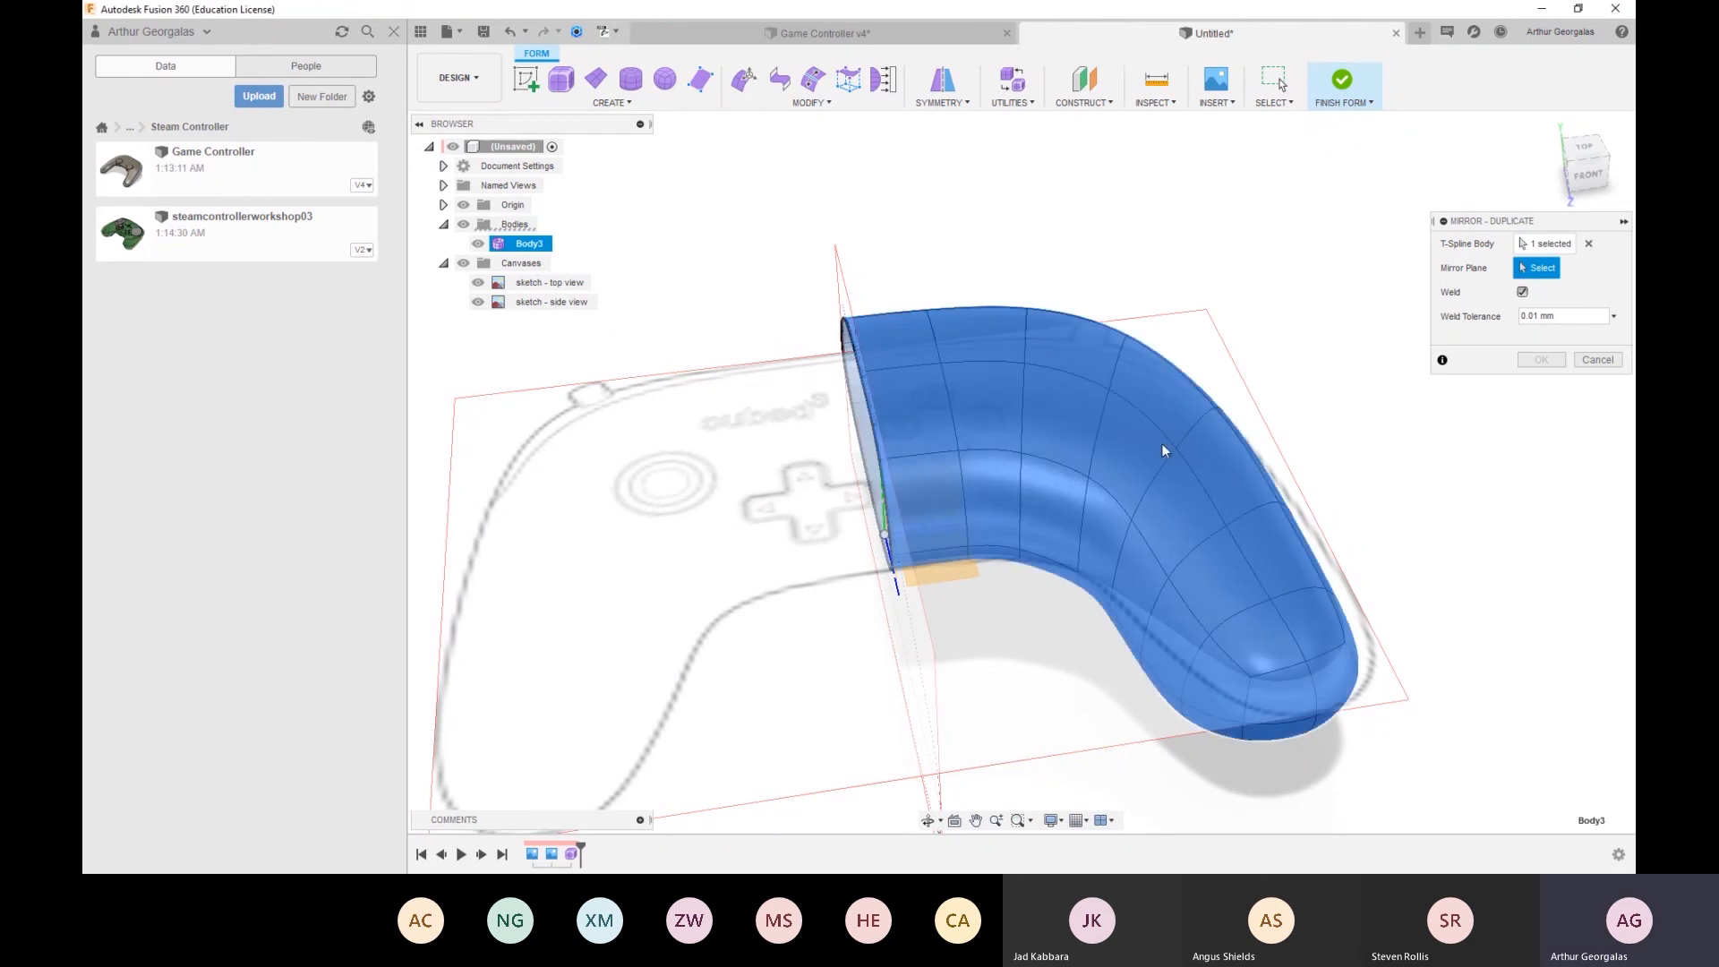
pyautogui.click(896, 554)
pyautogui.moveTo(903, 552)
pyautogui.keyDown('shift'); pyautogui.mouseDown(button='middle')
pyautogui.moveTo(931, 491)
pyautogui.moveTo(910, 538)
pyautogui.moveTo(1072, 475)
pyautogui.mouseUp(button='middle'); pyautogui.keyUp('shift')
pyautogui.click(463, 263)
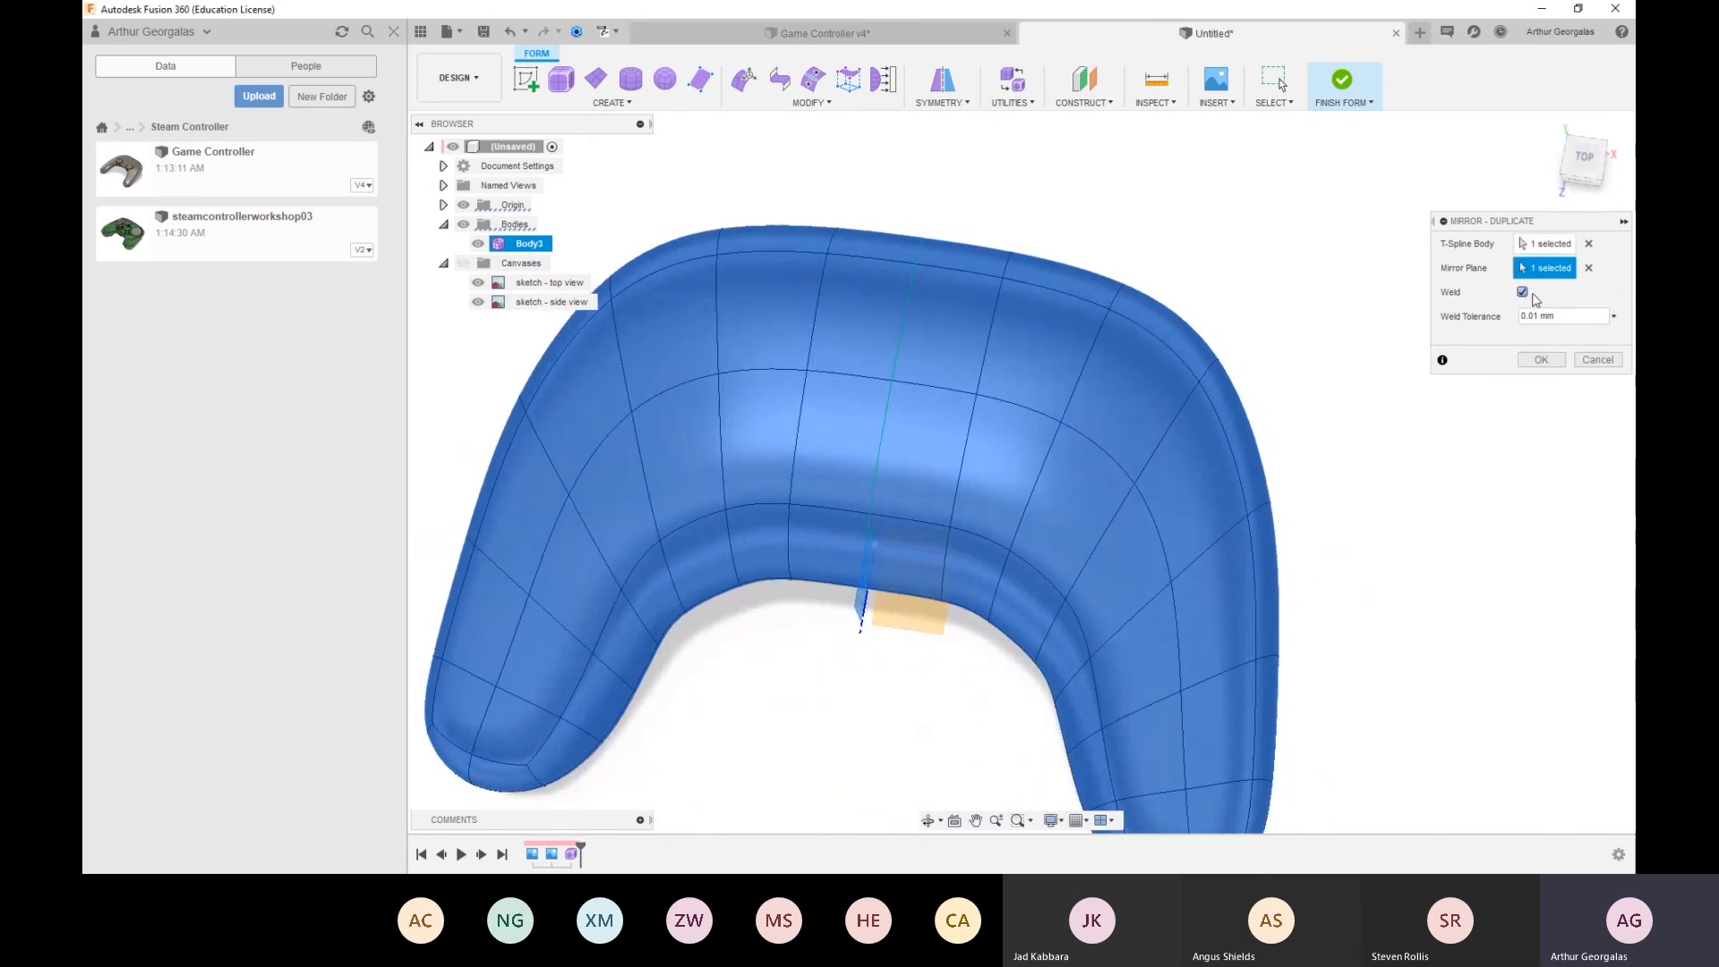
pyautogui.click(1542, 361)
# Finish the form and examine the complete controller body from the front and the side
pyautogui.keyDown('shift'); pyautogui.moveTo(1412, 445); pyautogui.dragTo(1303, 283, button='middle'); pyautogui.keyUp('shift')
pyautogui.click(1347, 82)
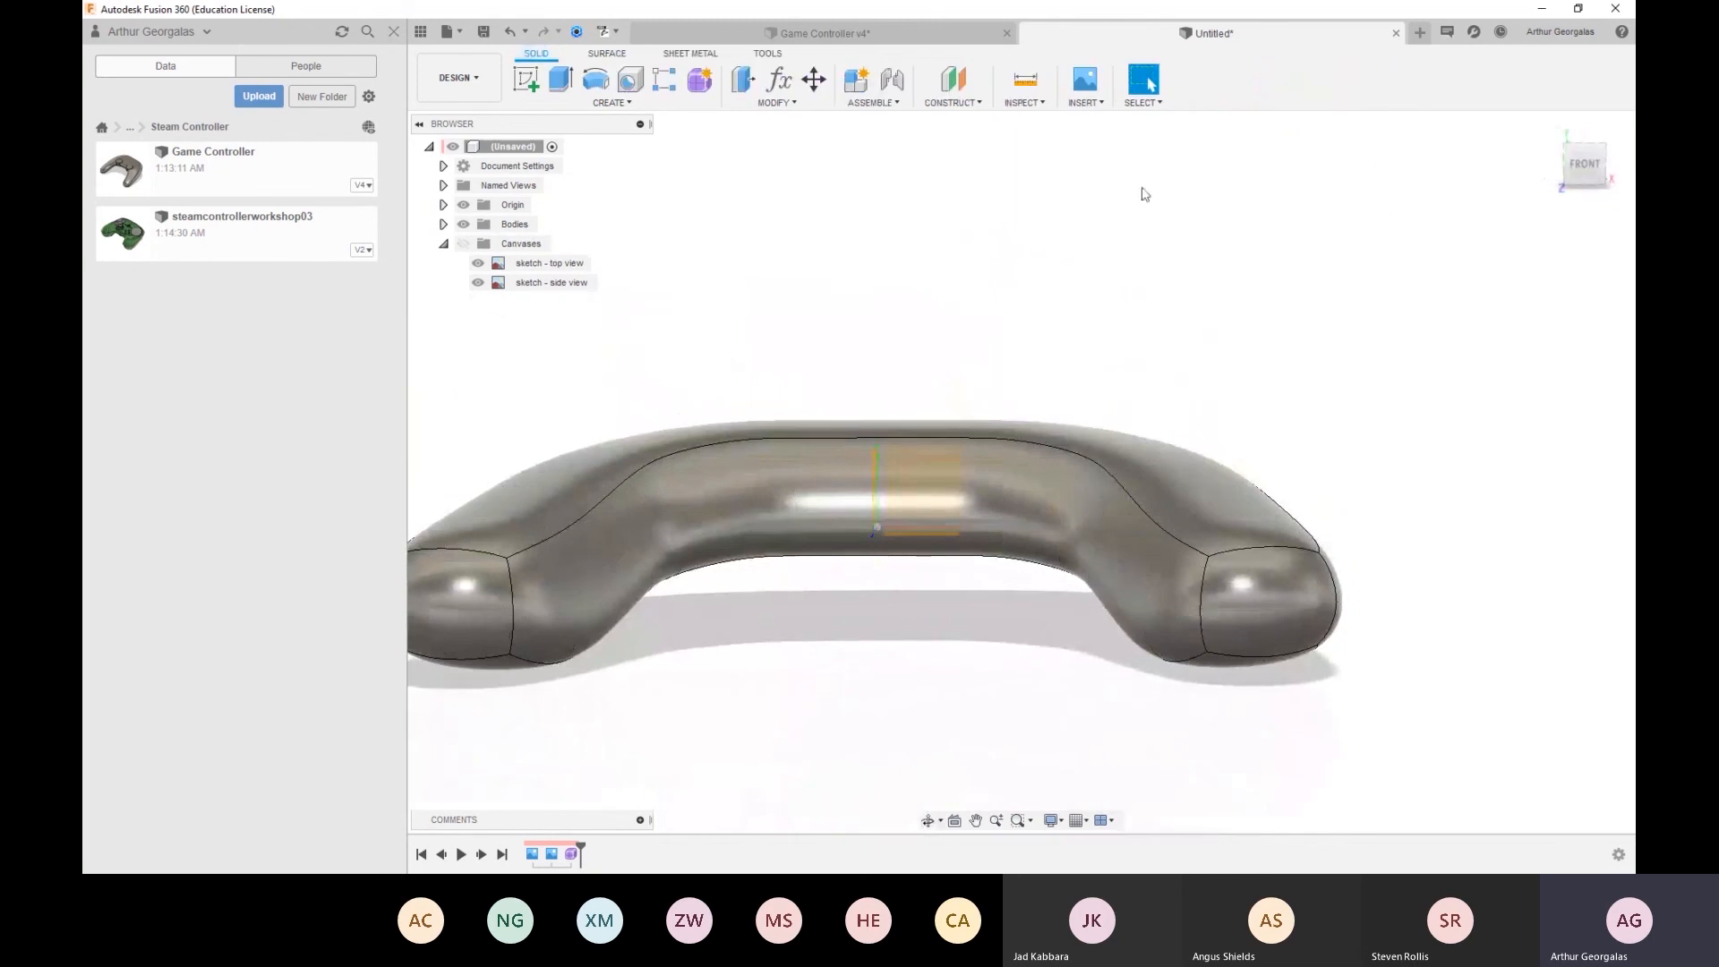
pyautogui.keyDown('shift'); pyautogui.moveTo(1157, 487); pyautogui.dragTo(1047, 544, button='middle'); pyautogui.keyUp('shift')
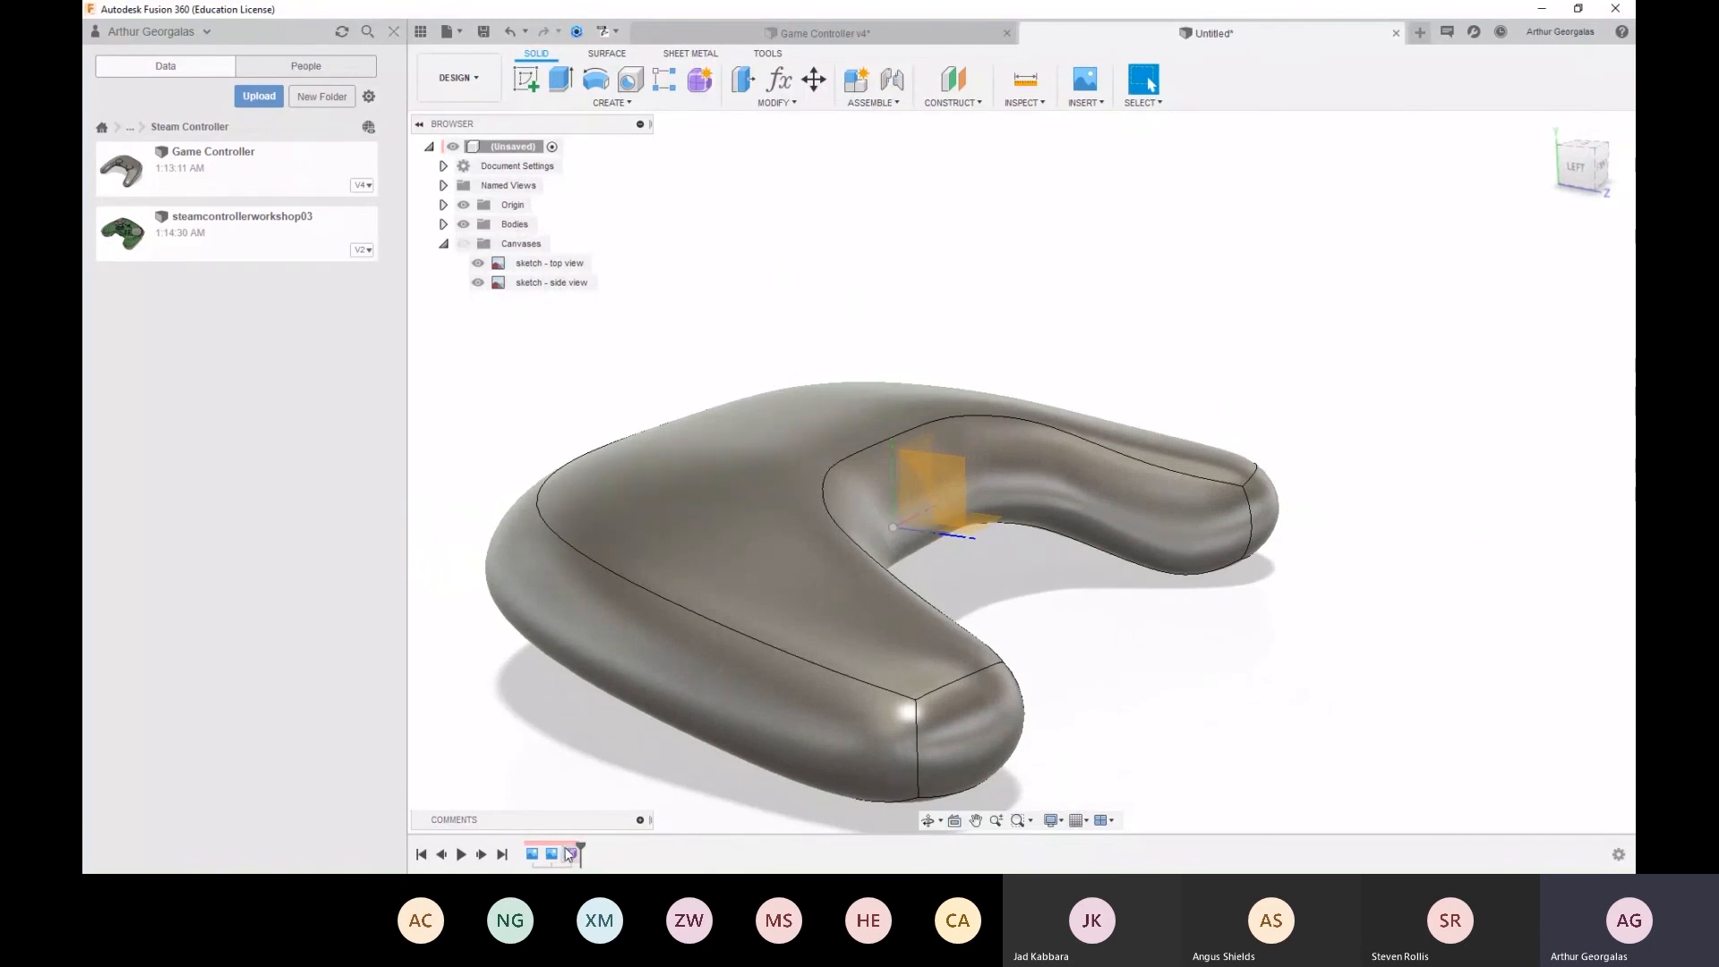
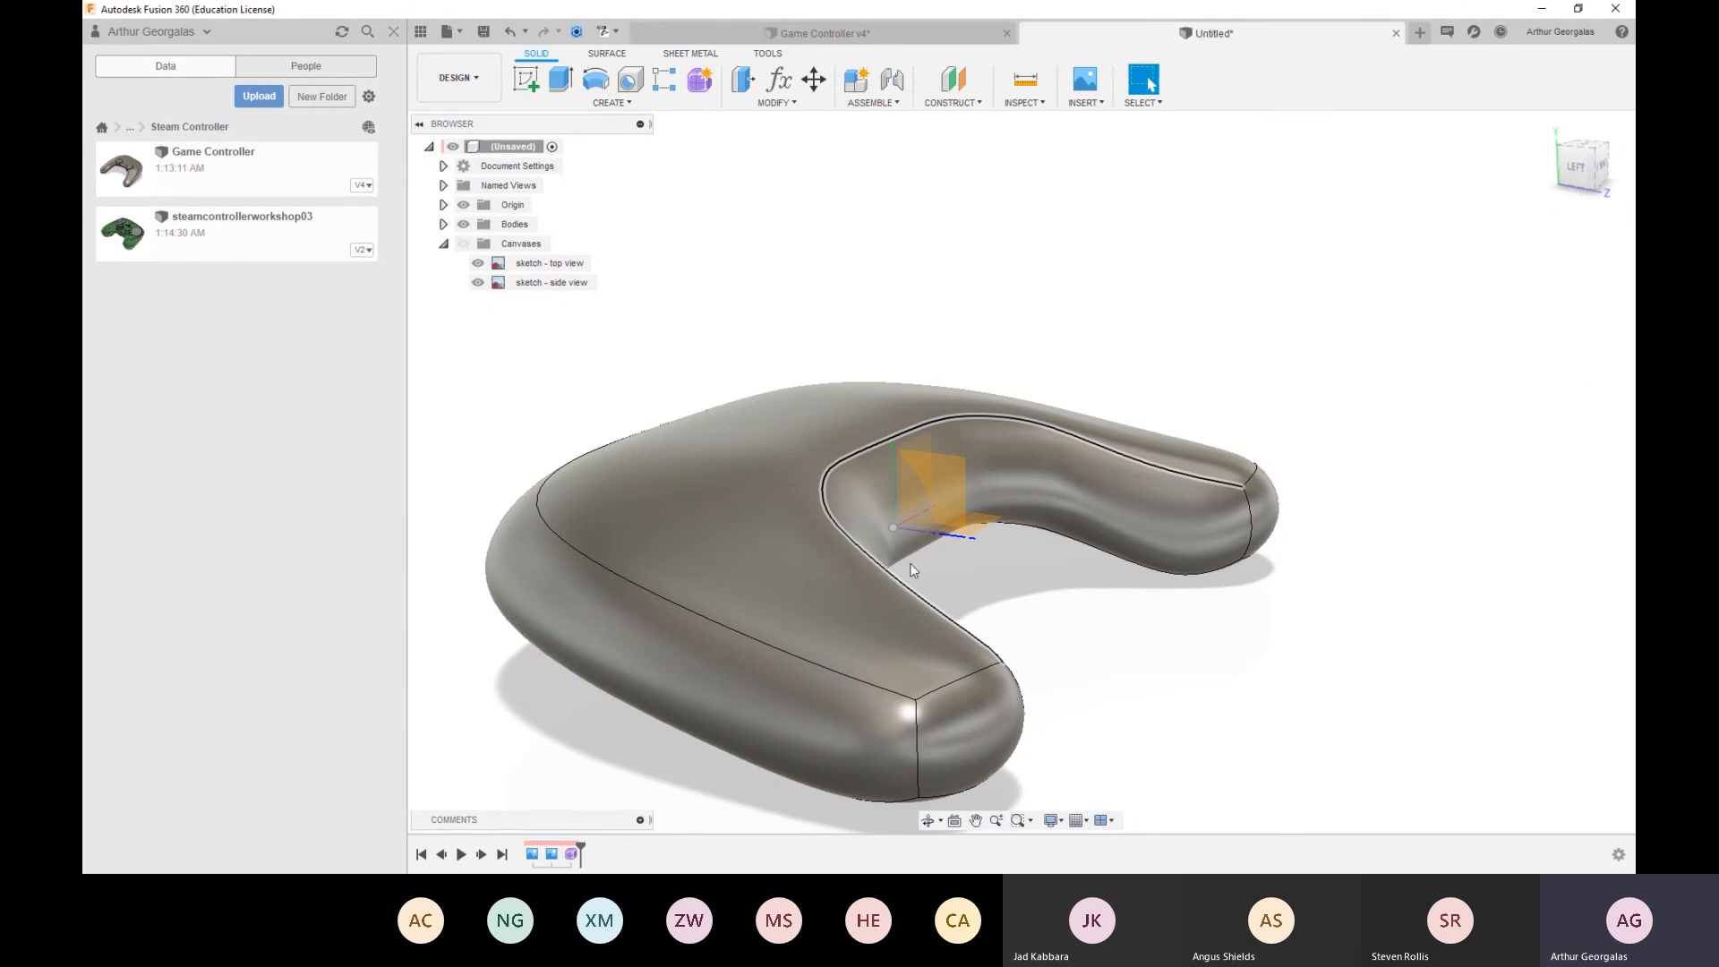
# Reopen the form for editing and crease the upper back rim edges on both sides of the symmetry line
pyautogui.doubleClick(573, 855)
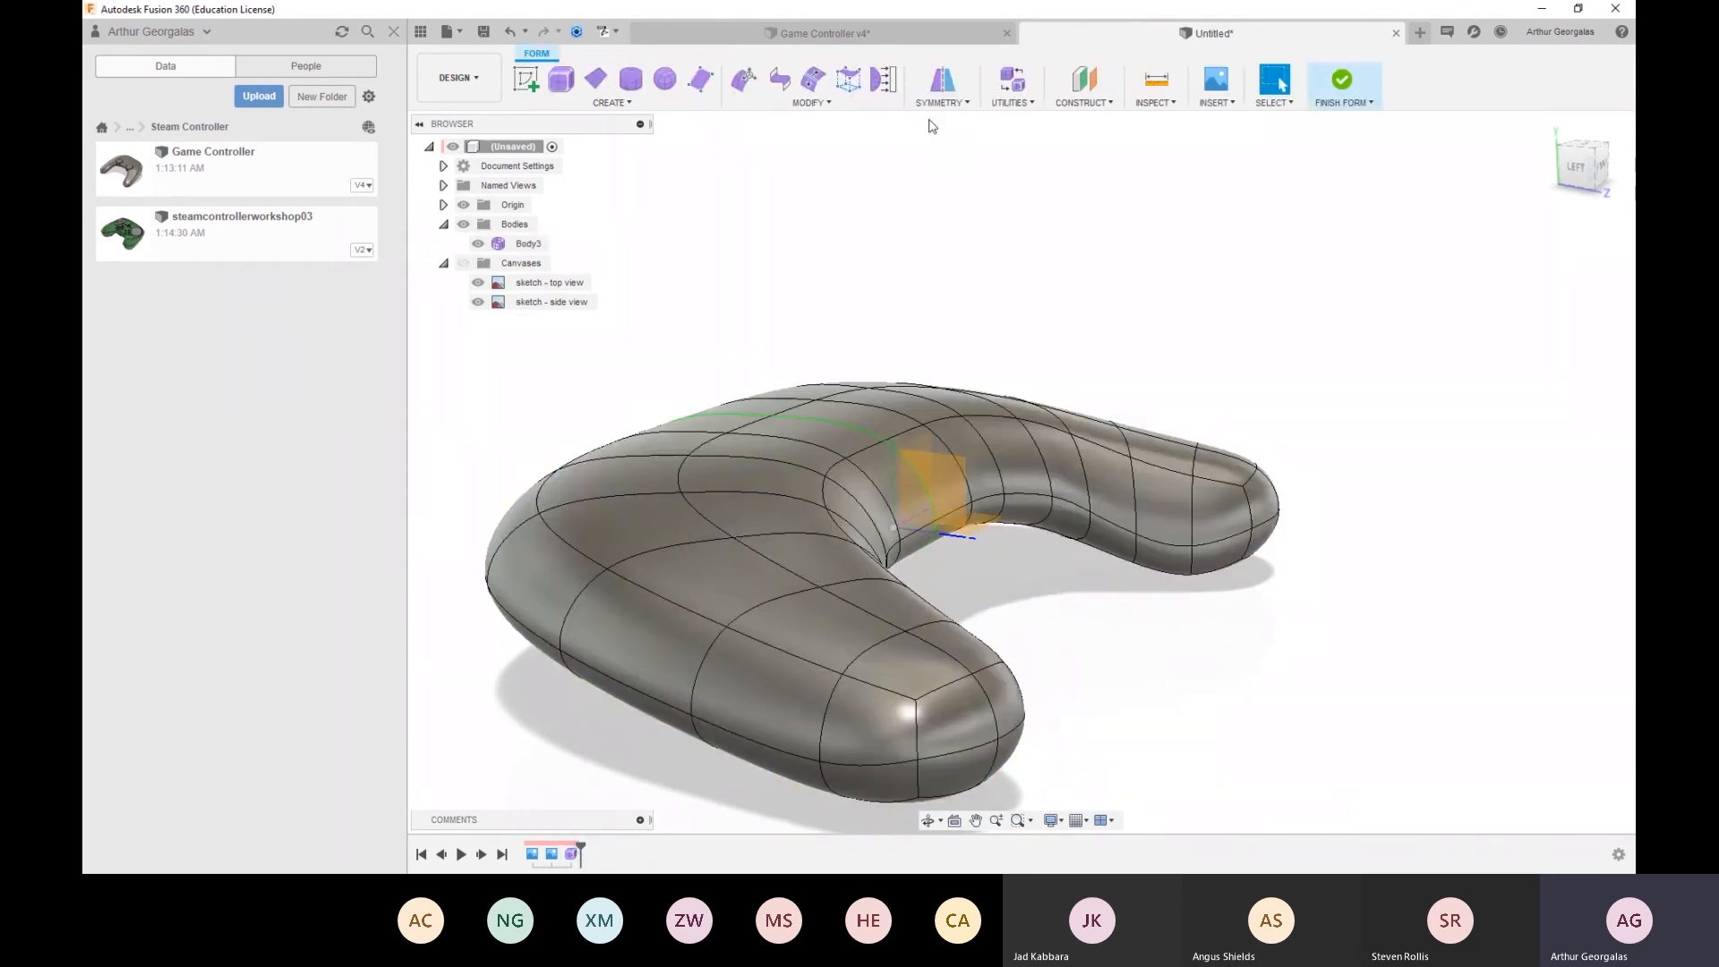
pyautogui.click(811, 102)
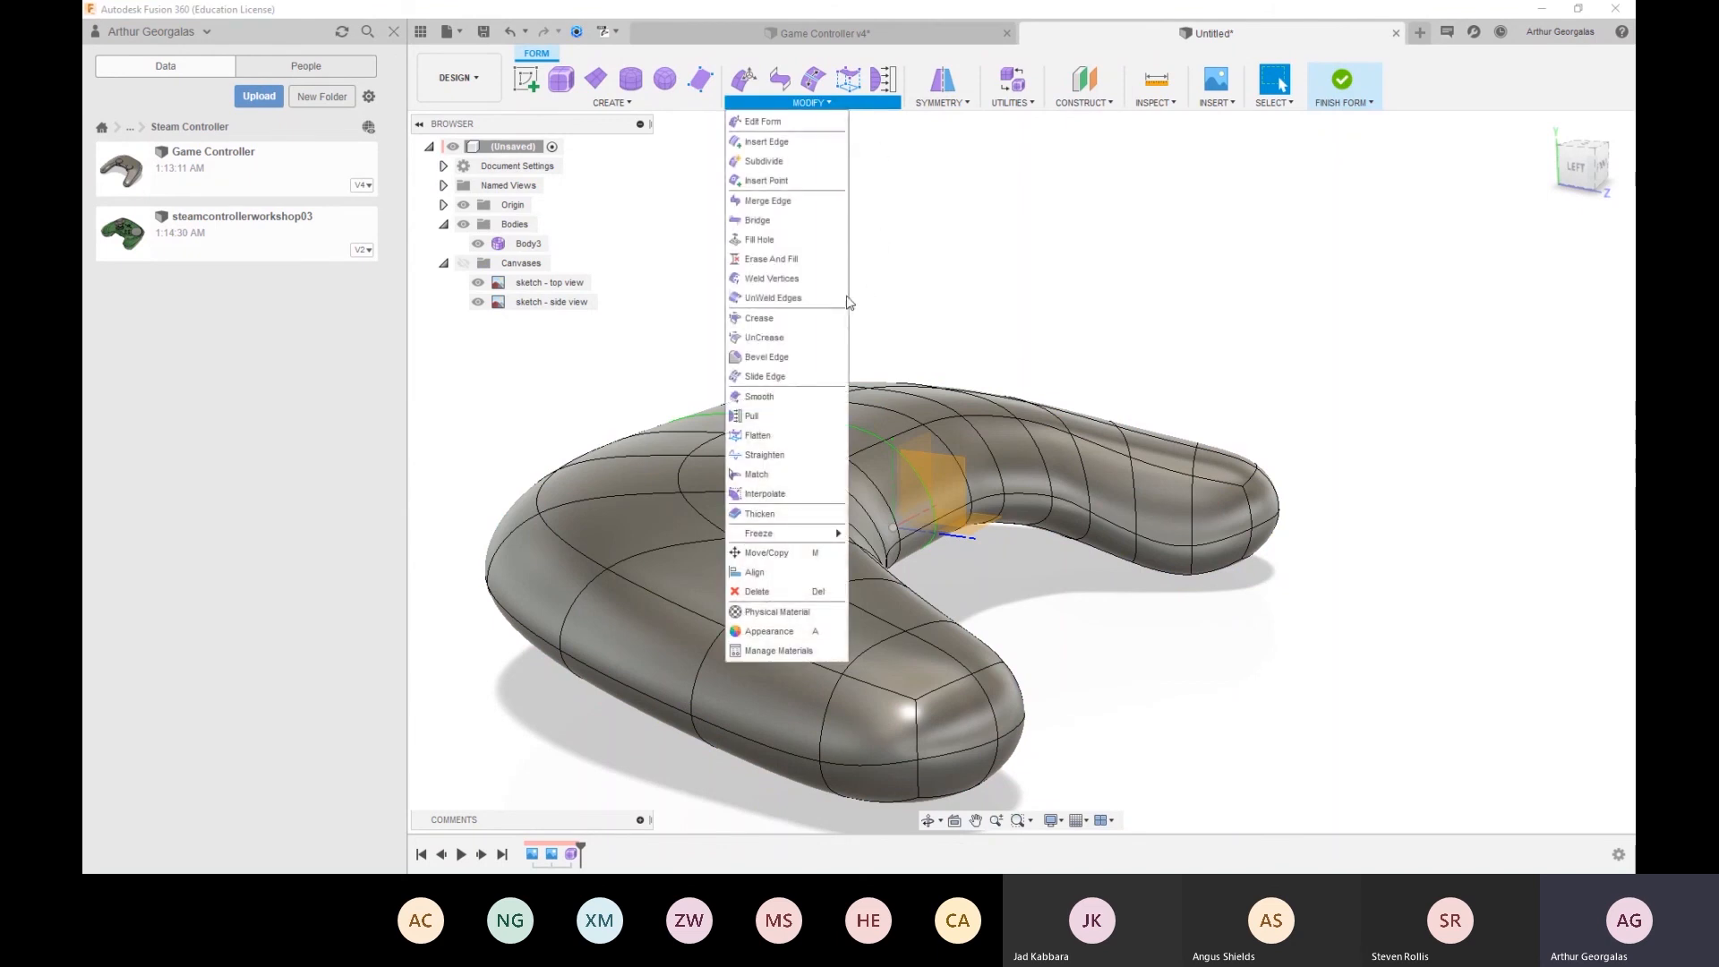
pyautogui.click(761, 339)
pyautogui.keyDown('shift'); pyautogui.moveTo(723, 360); pyautogui.dragTo(584, 519, button='middle'); pyautogui.keyUp('shift')
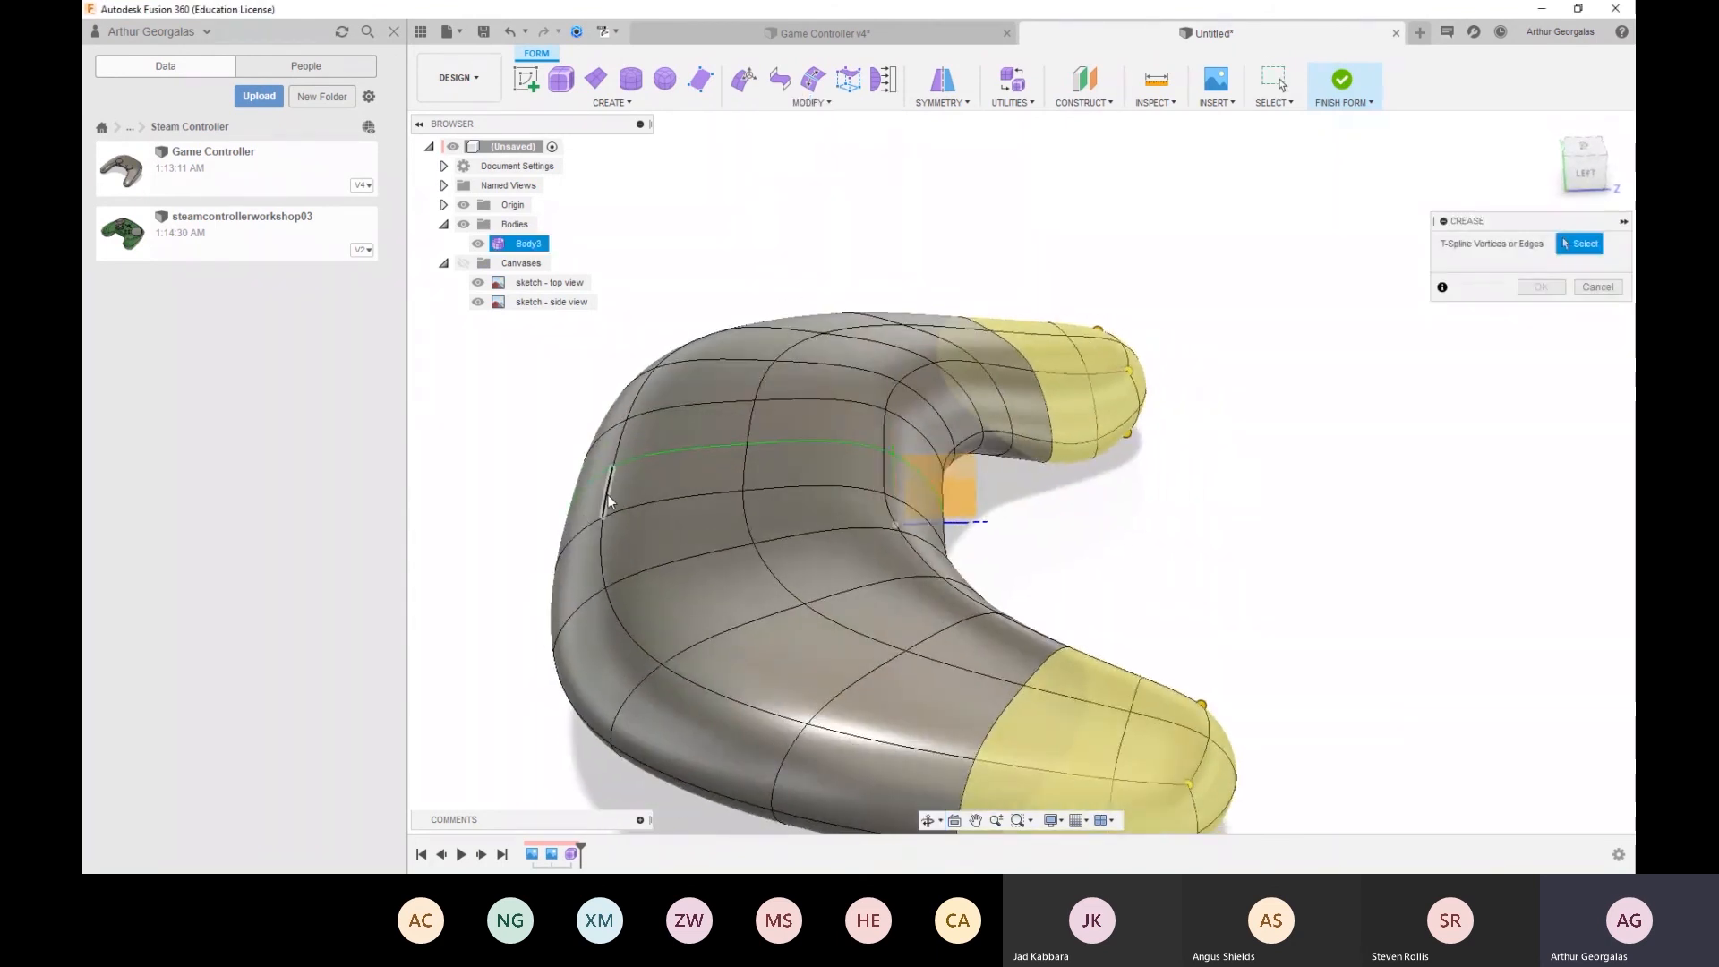
pyautogui.click(610, 499)
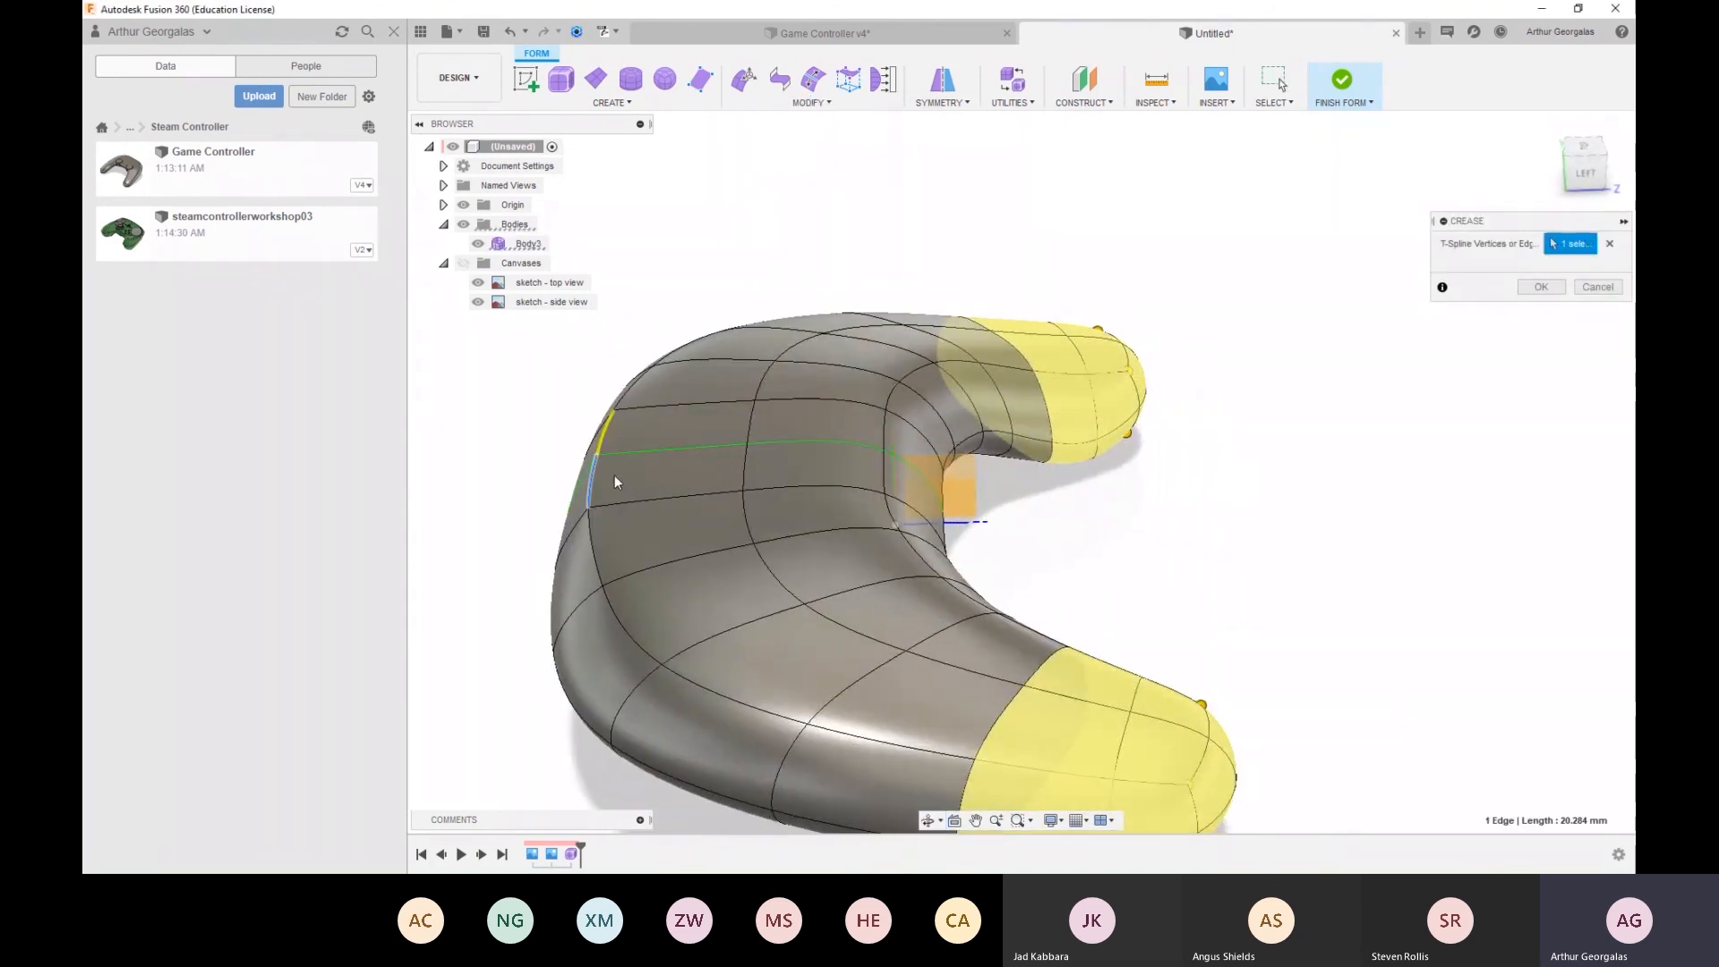
pyautogui.click(625, 403)
pyautogui.press('Return')
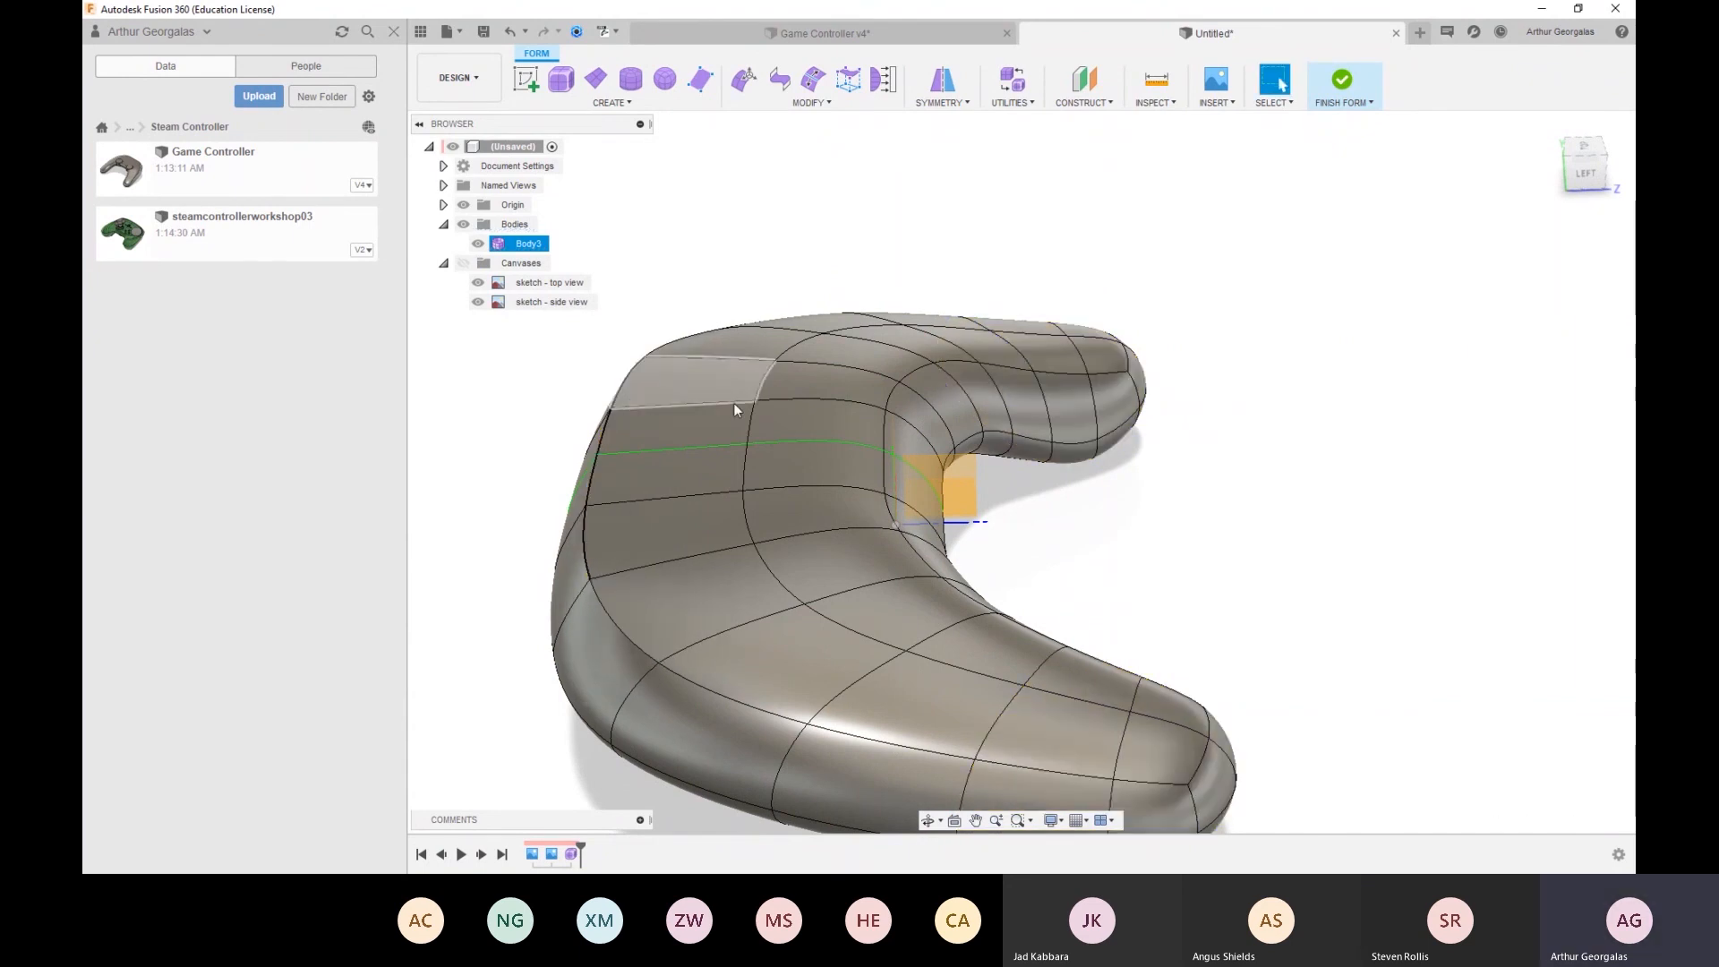
# Finish the form and examine the creased upper back rim on the solid body
pyautogui.keyDown('shift'); pyautogui.moveTo(915, 508); pyautogui.dragTo(985, 471, button='middle'); pyautogui.keyUp('shift')
pyautogui.click(1359, 155)
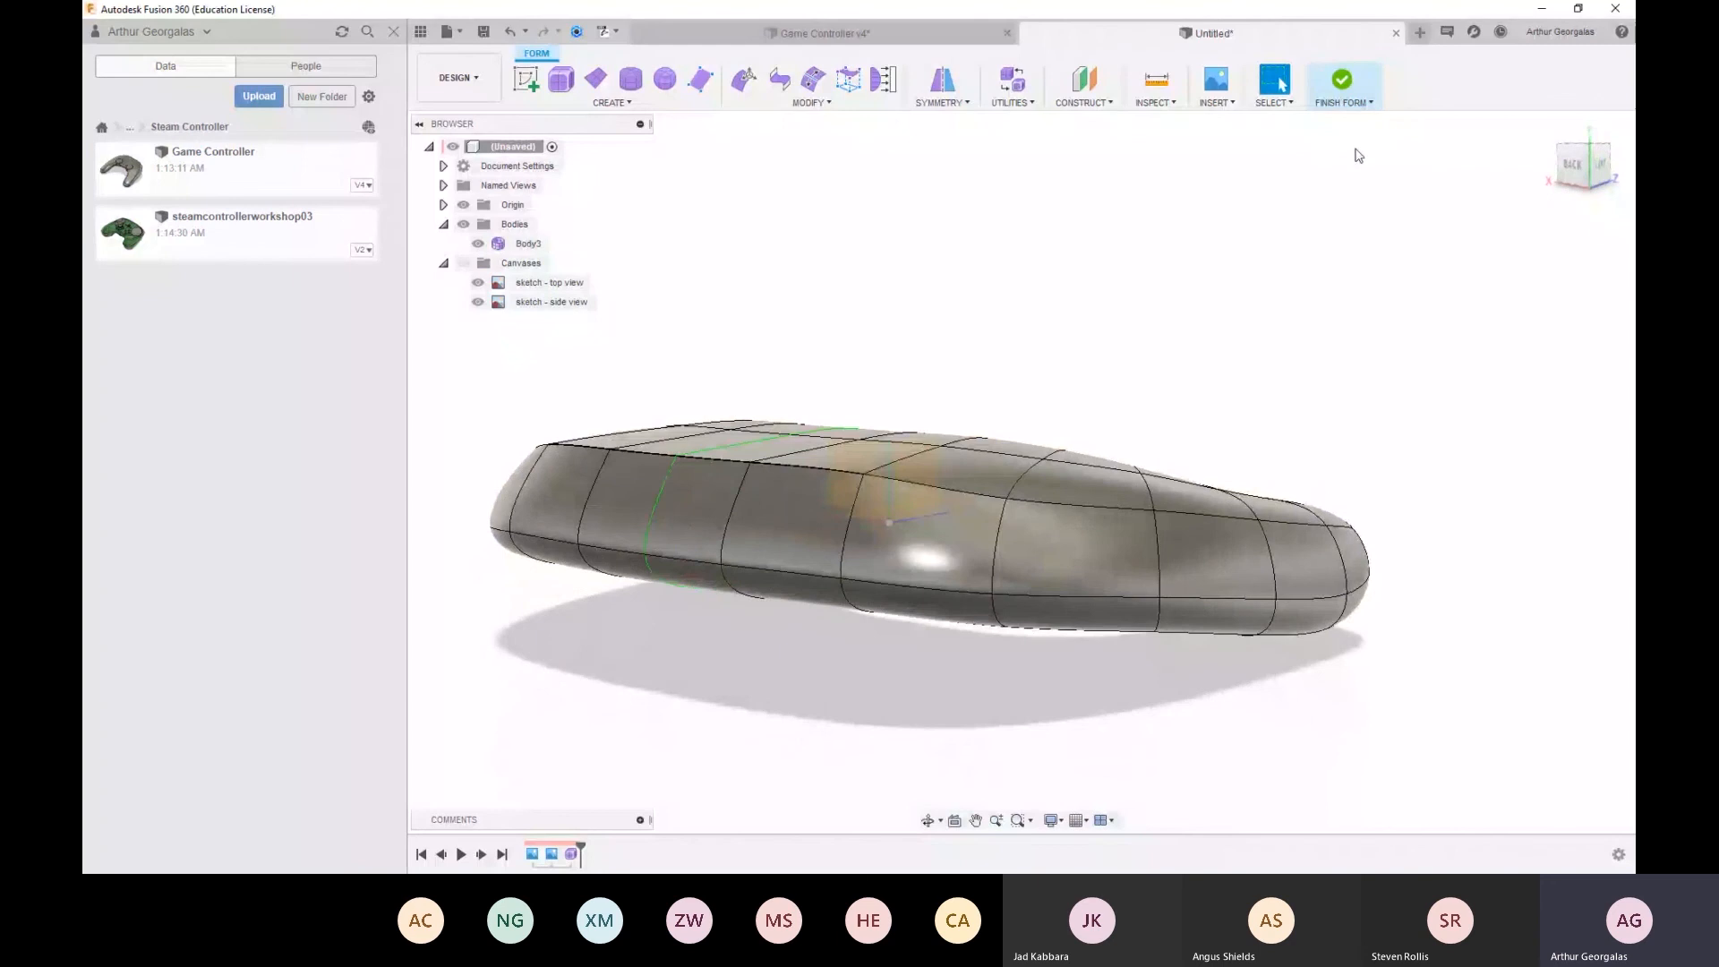
pyautogui.click(1340, 82)
pyautogui.keyDown('shift'); pyautogui.moveTo(1105, 373); pyautogui.dragTo(680, 365, button='middle'); pyautogui.keyUp('shift')
pyautogui.click(654, 390)
pyautogui.click(669, 345)
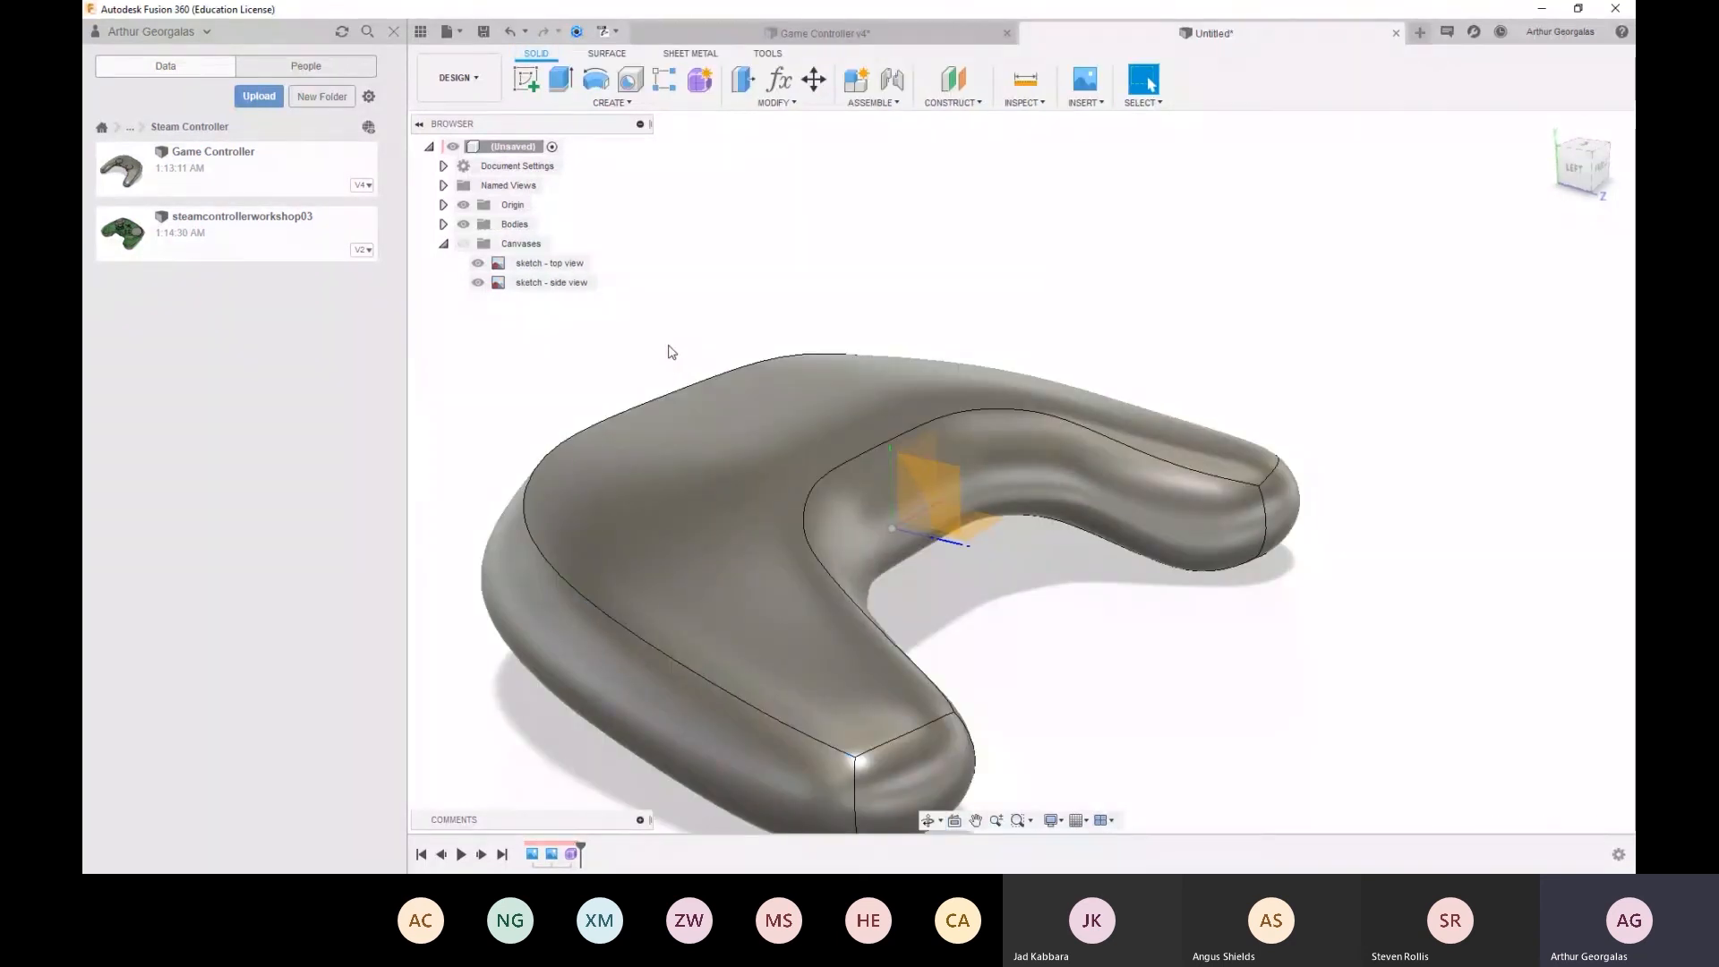
# Fillet the upper back rim edge with a constant radius of about 14.3 mm
pyautogui.press('f')
pyautogui.click(592, 421)
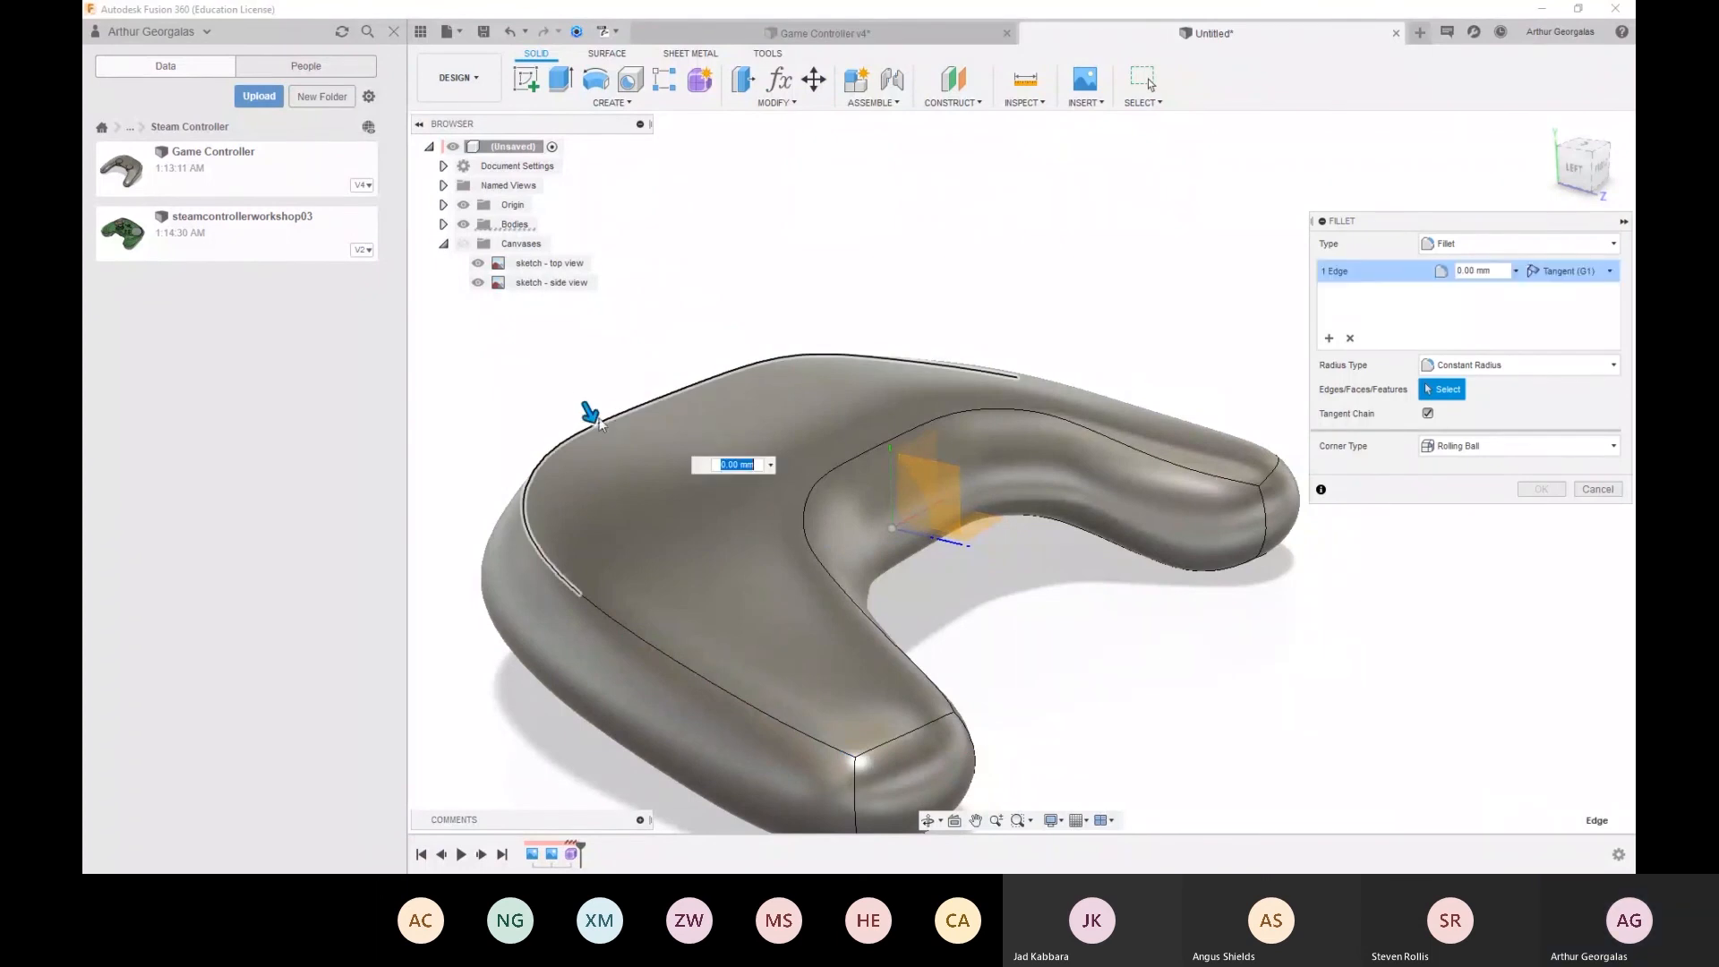
pyautogui.moveTo(591, 412); pyautogui.dragTo(596, 417)
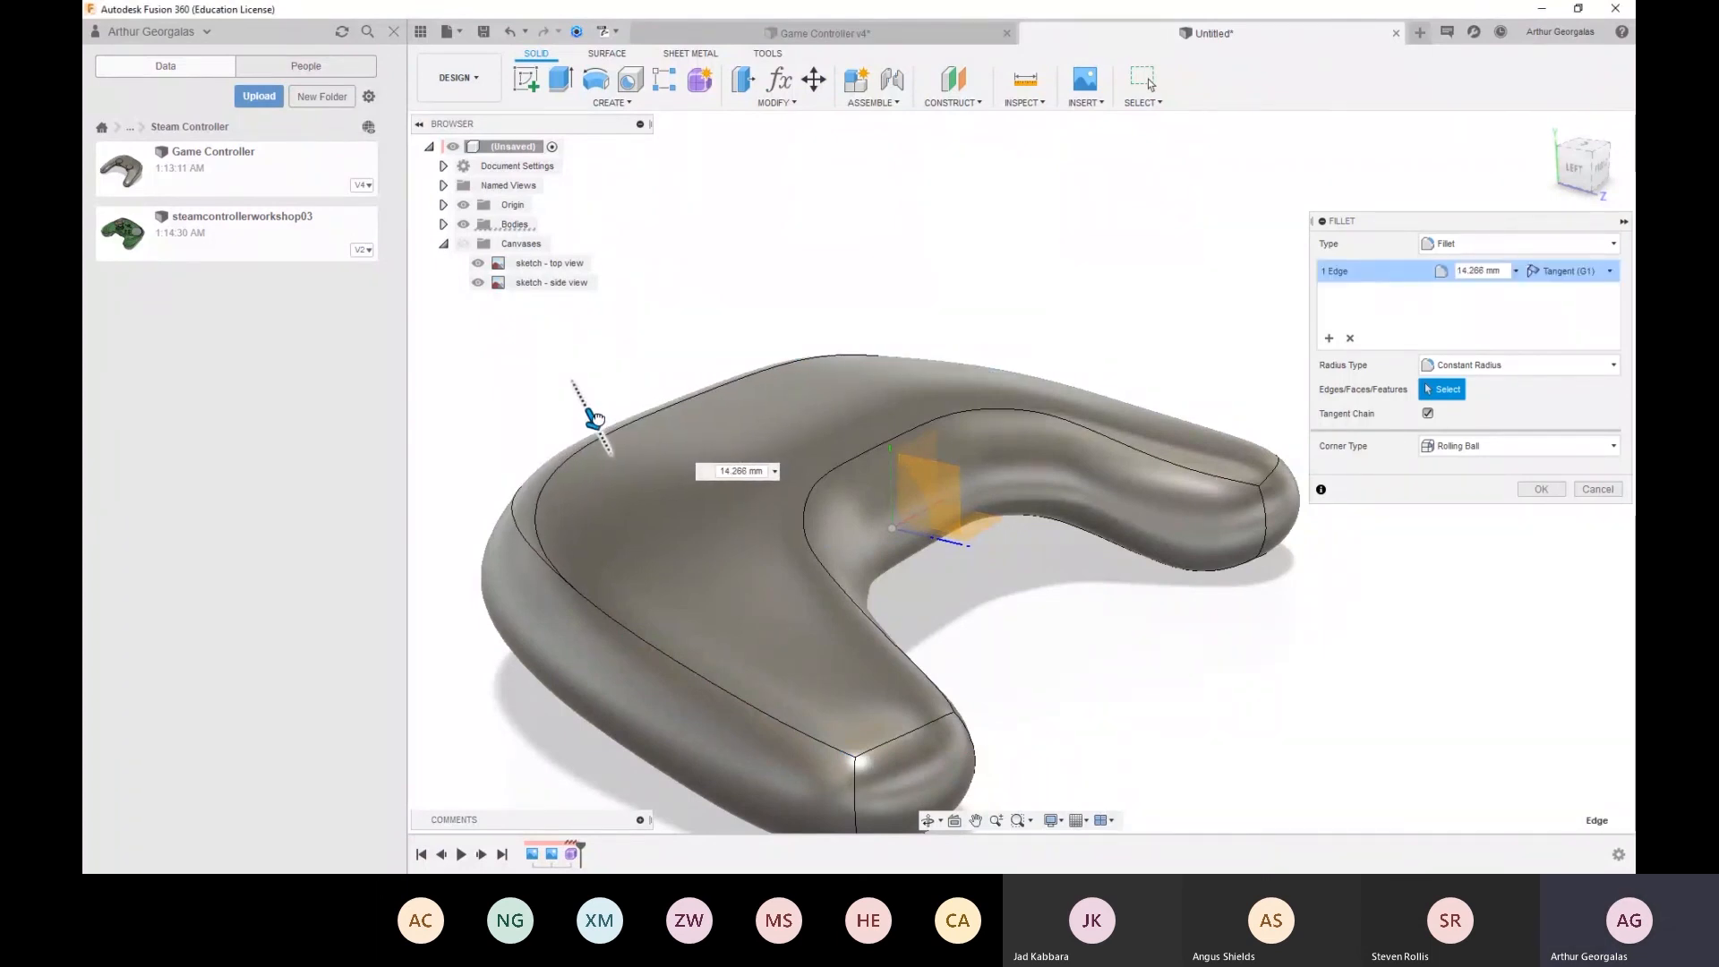
pyautogui.press('Return')
pyautogui.keyDown('shift'); pyautogui.moveTo(664, 471); pyautogui.dragTo(797, 385, button='middle'); pyautogui.keyUp('shift')
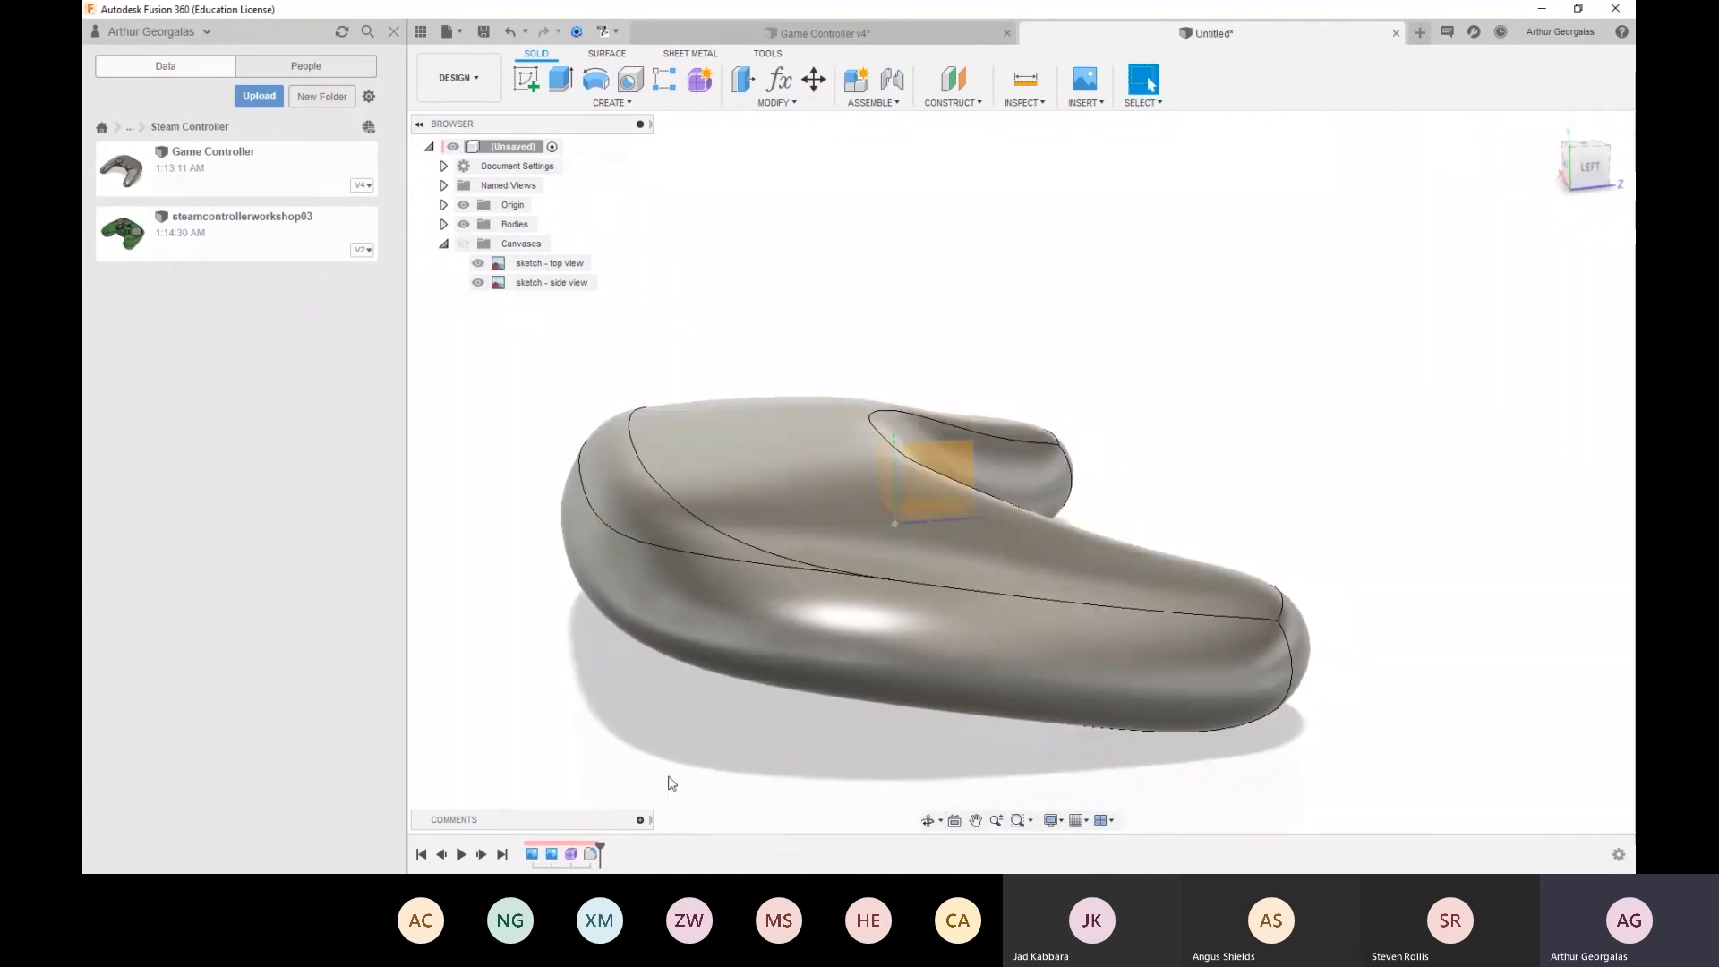
# Reduce the upper back rim fillet's radius to about 6.12 mm
pyautogui.doubleClick(590, 853)
pyautogui.moveTo(592, 445); pyautogui.dragTo(596, 445)
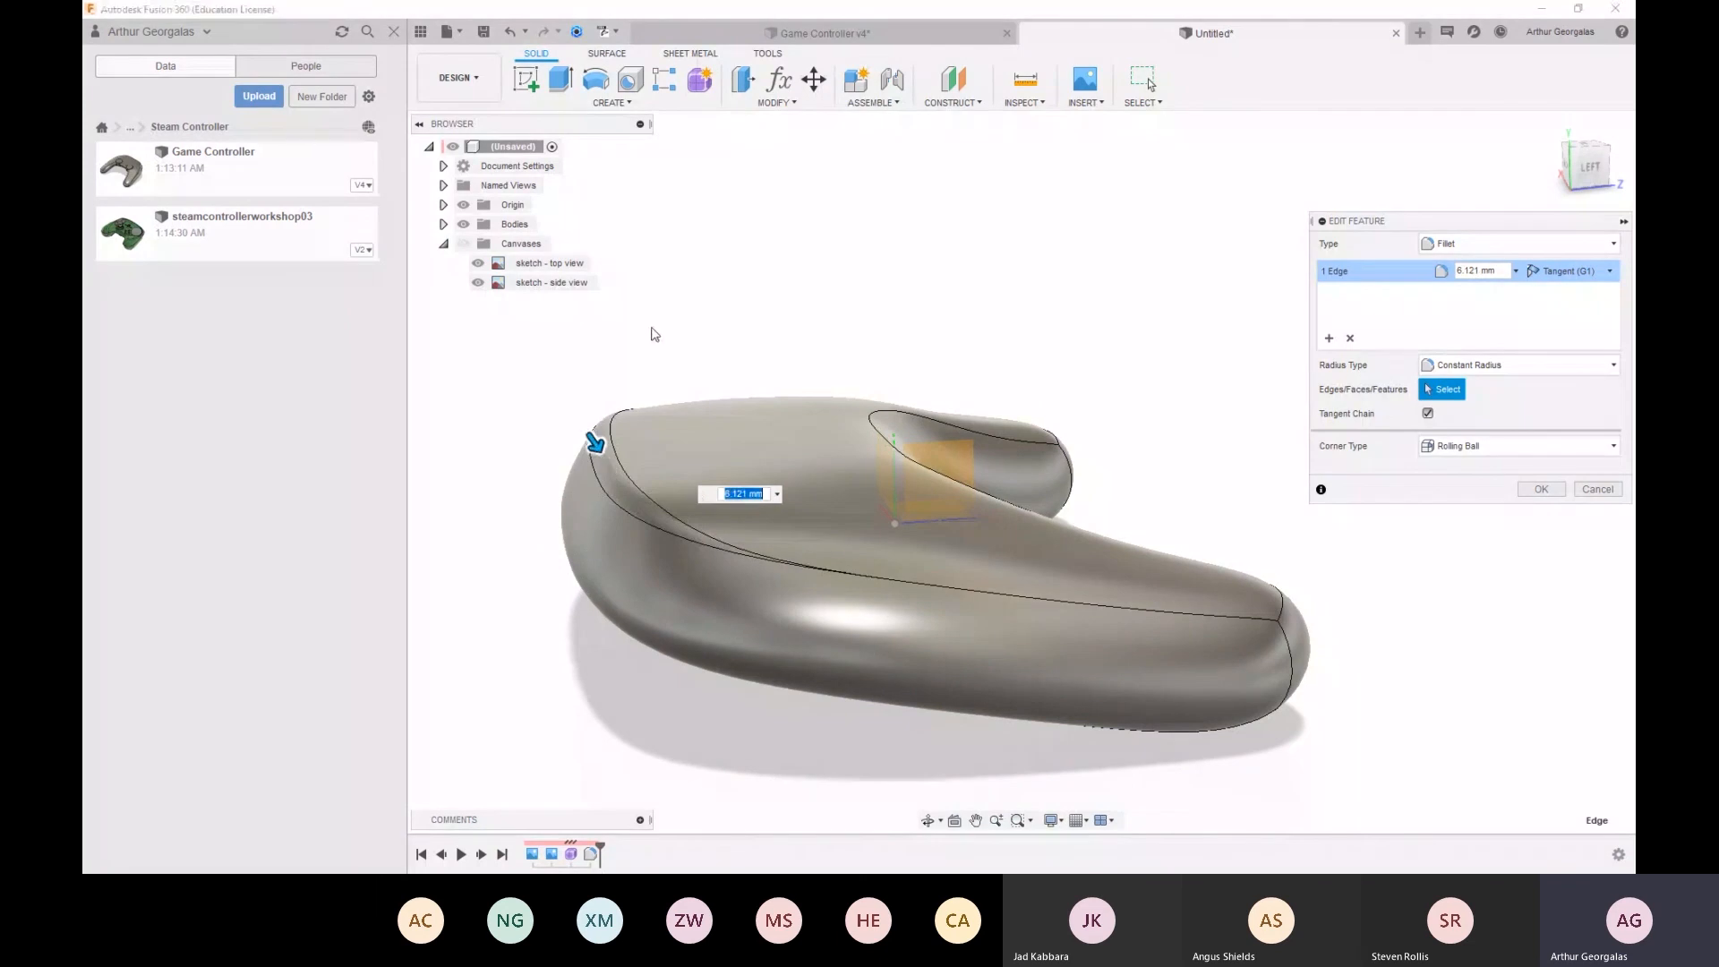
pyautogui.press('Return')
pyautogui.keyDown('shift'); pyautogui.moveTo(701, 399); pyautogui.dragTo(836, 424, button='middle'); pyautogui.keyUp('shift')
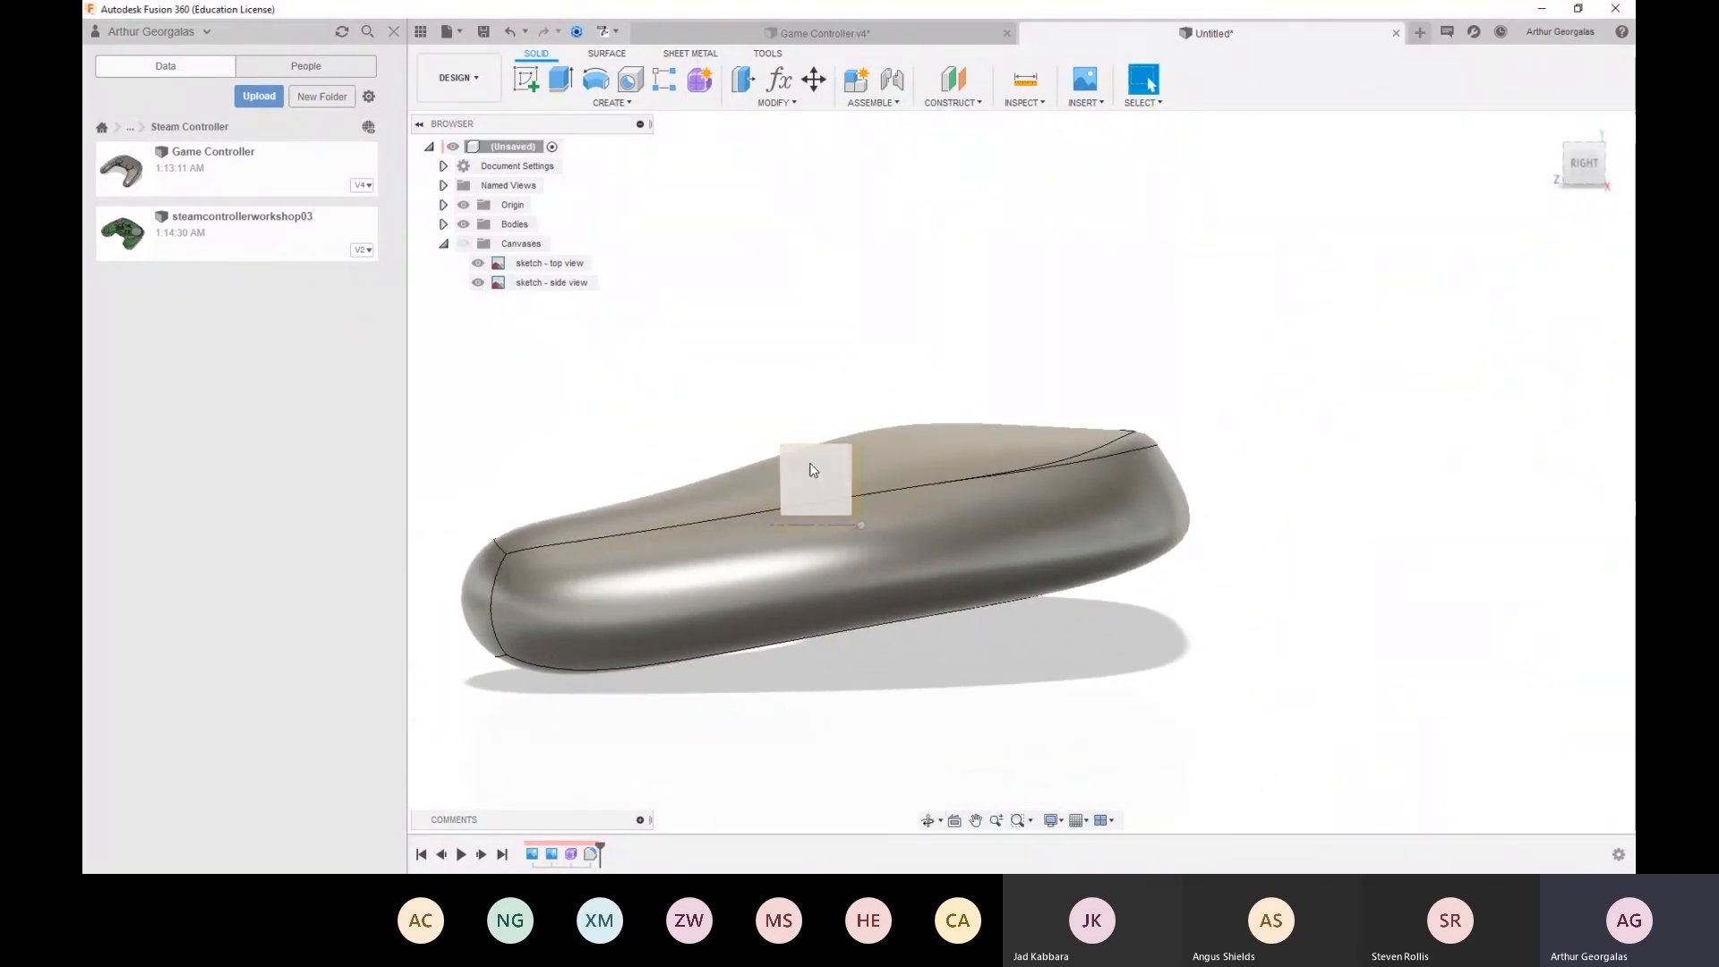
# Reopen the form, crease the lower back rim edges on both sides of the symmetry line, and finish the form
pyautogui.doubleClick(571, 853)
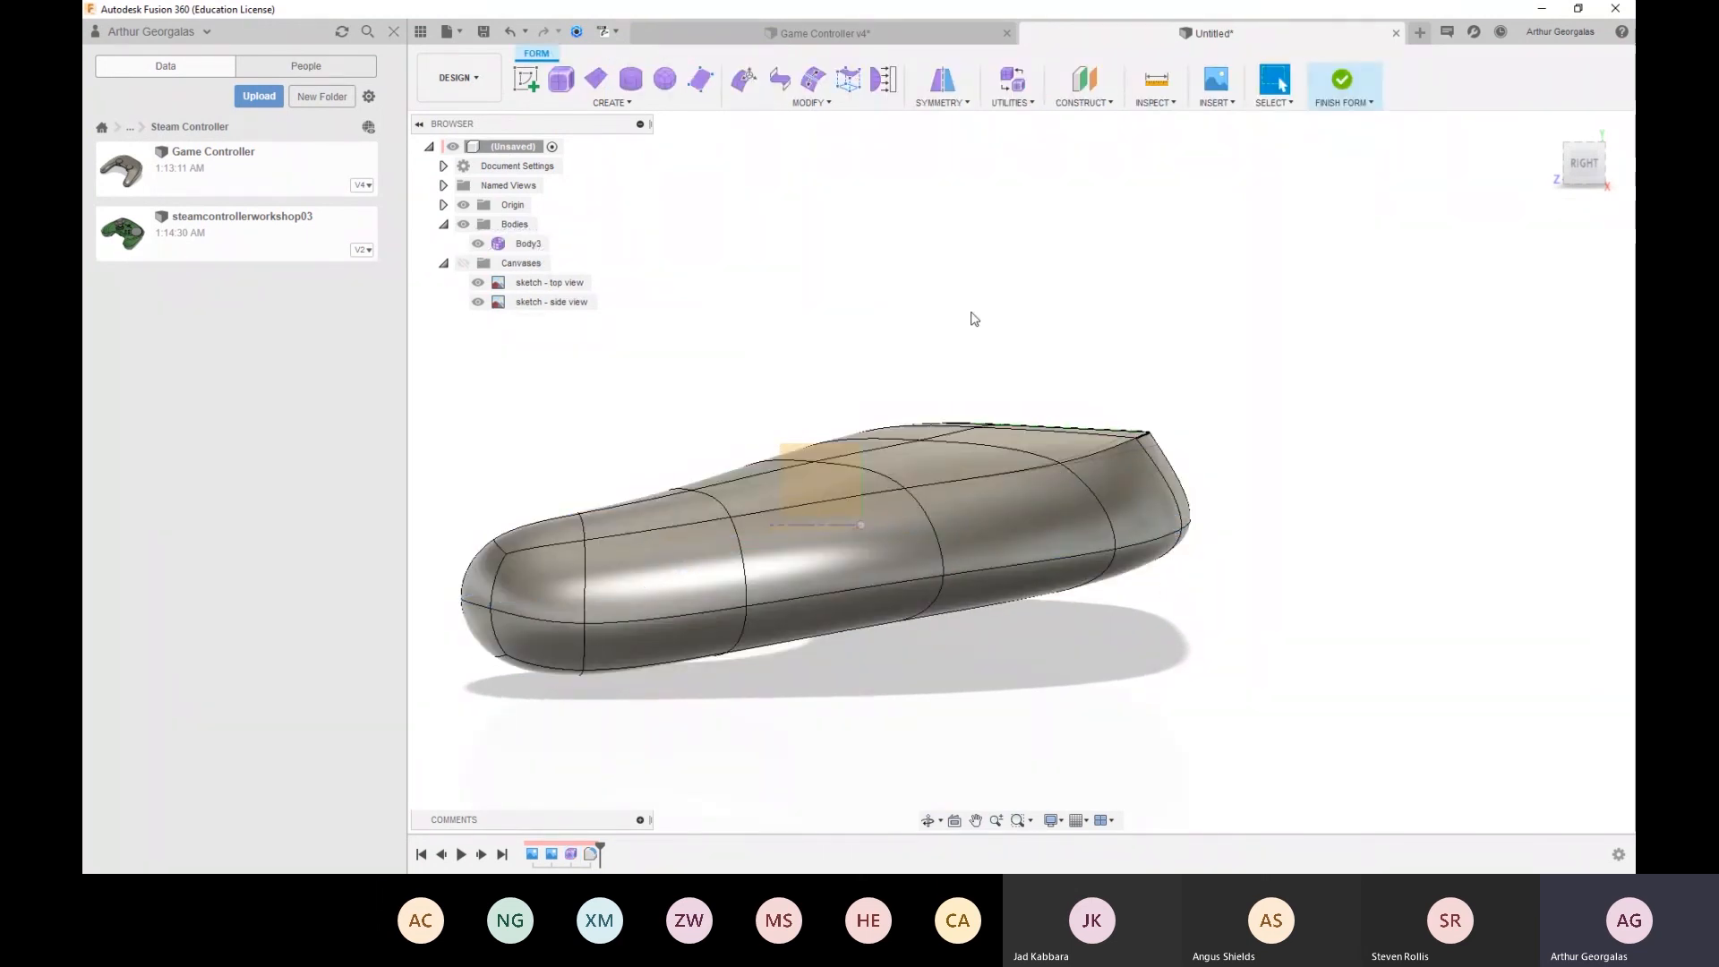
pyautogui.rightClick(906, 178)
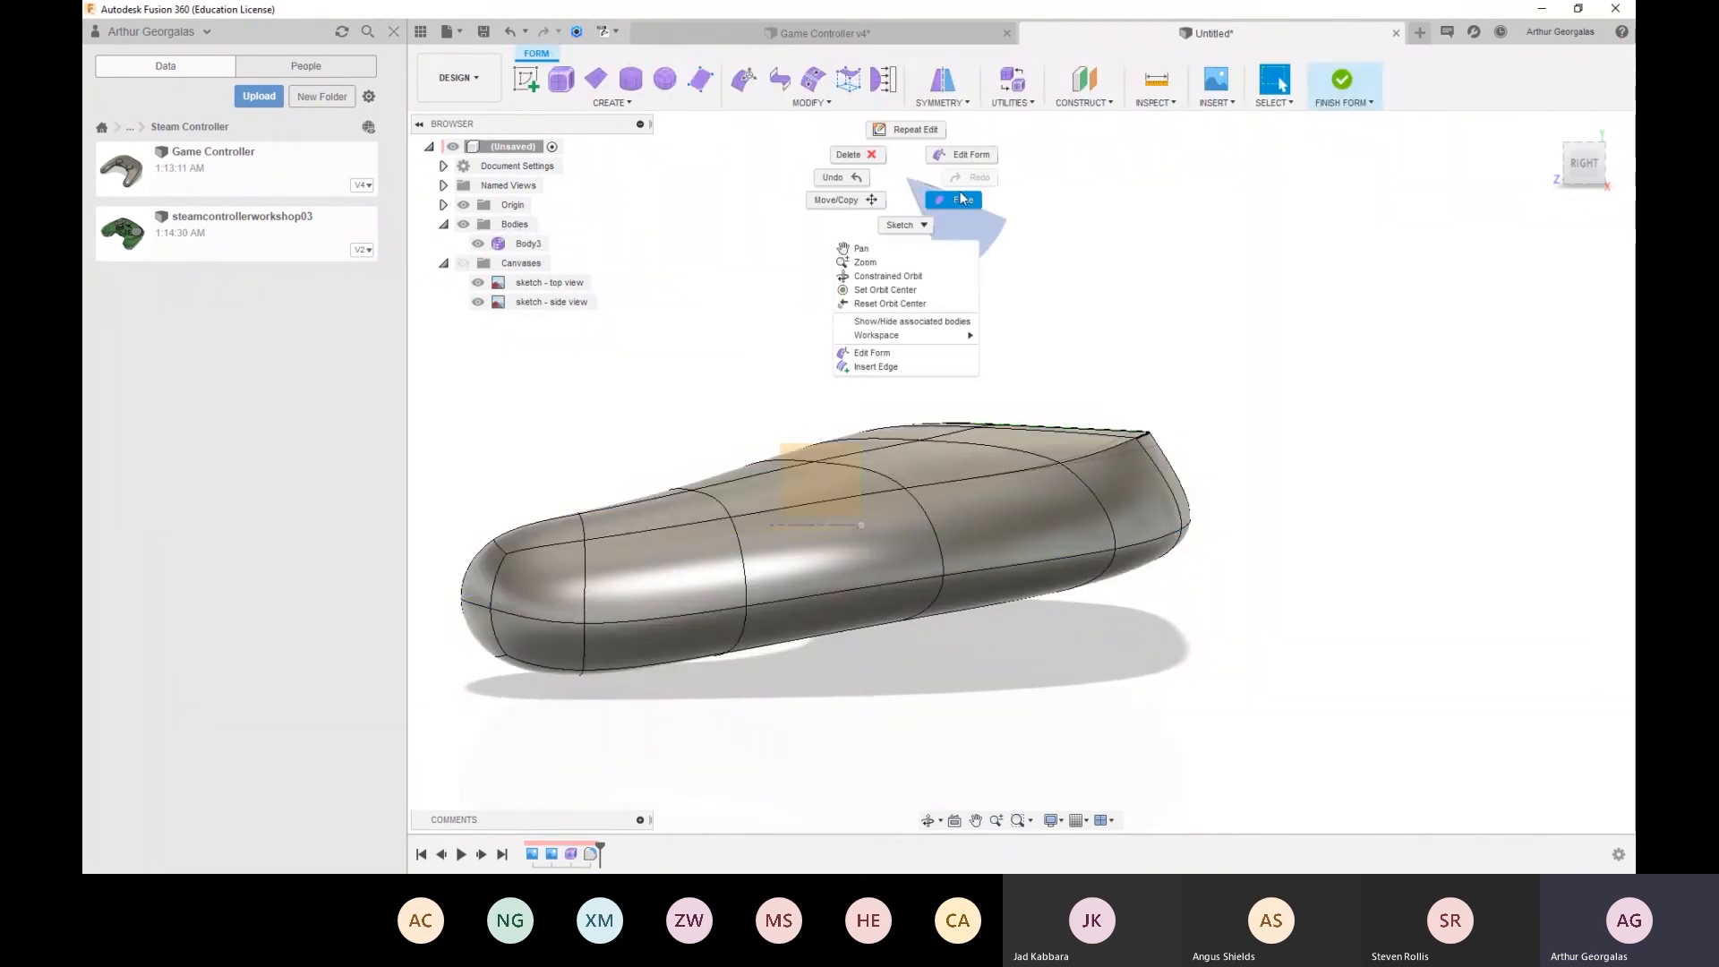
pyautogui.click(809, 102)
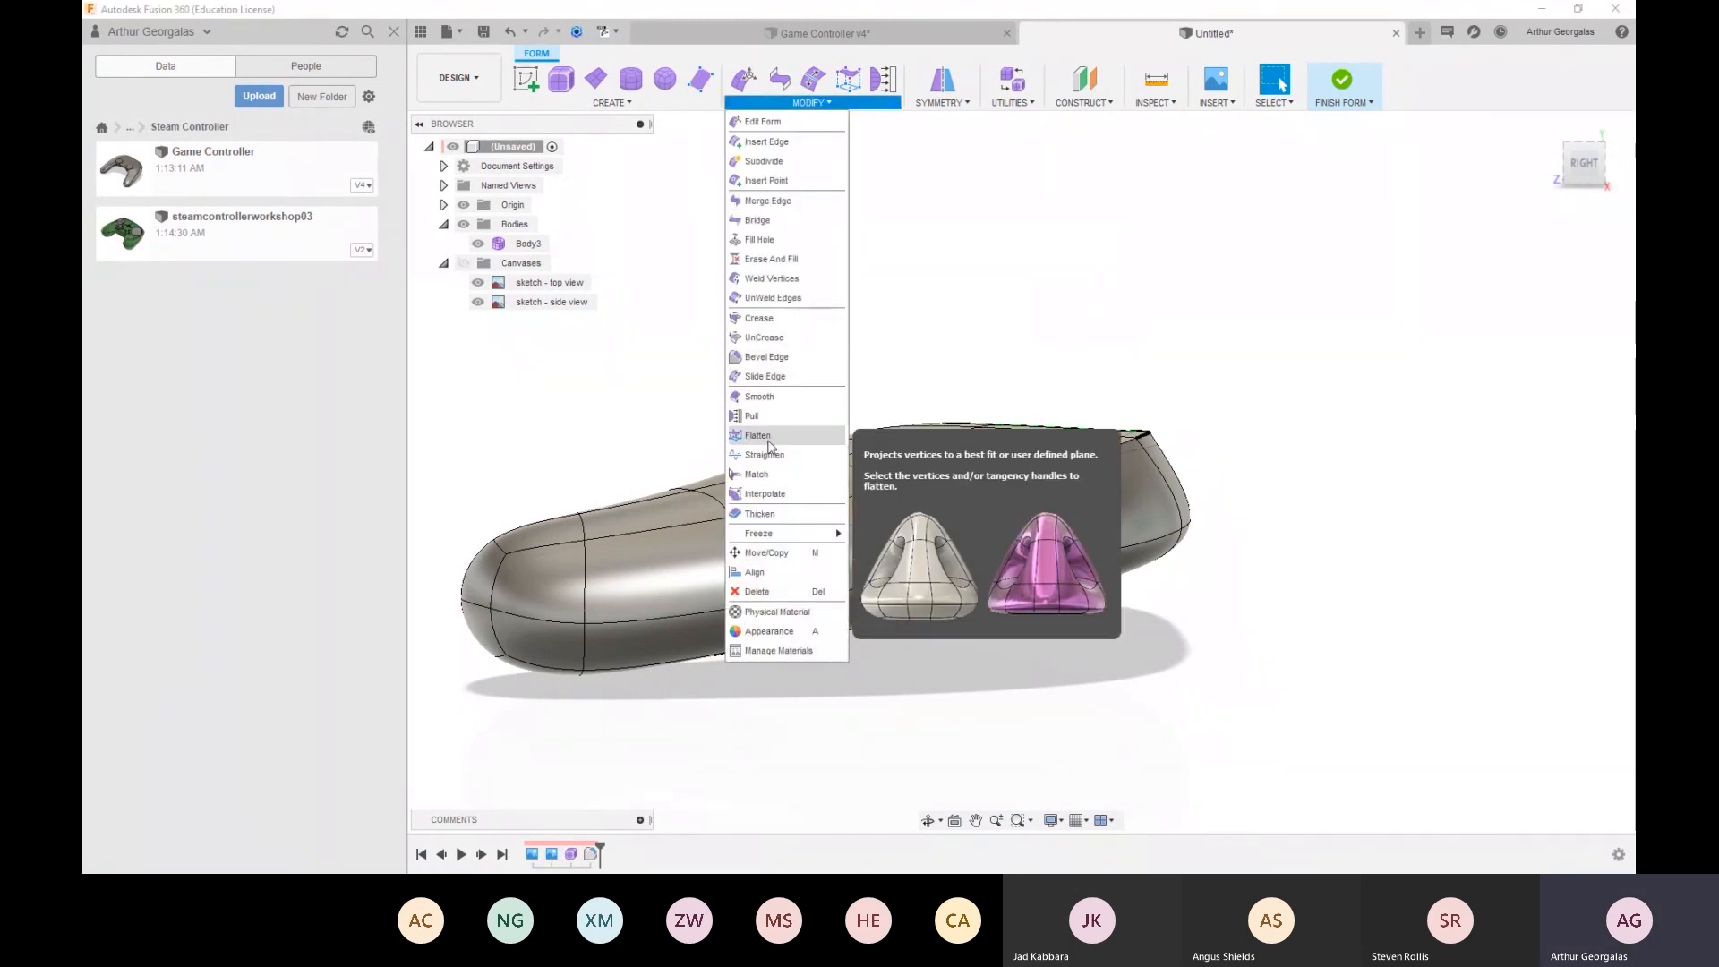
pyautogui.click(761, 318)
pyautogui.keyDown('shift'); pyautogui.moveTo(779, 377); pyautogui.dragTo(793, 426, button='middle'); pyautogui.keyUp('shift')
pyautogui.click(802, 422)
pyautogui.click(894, 426)
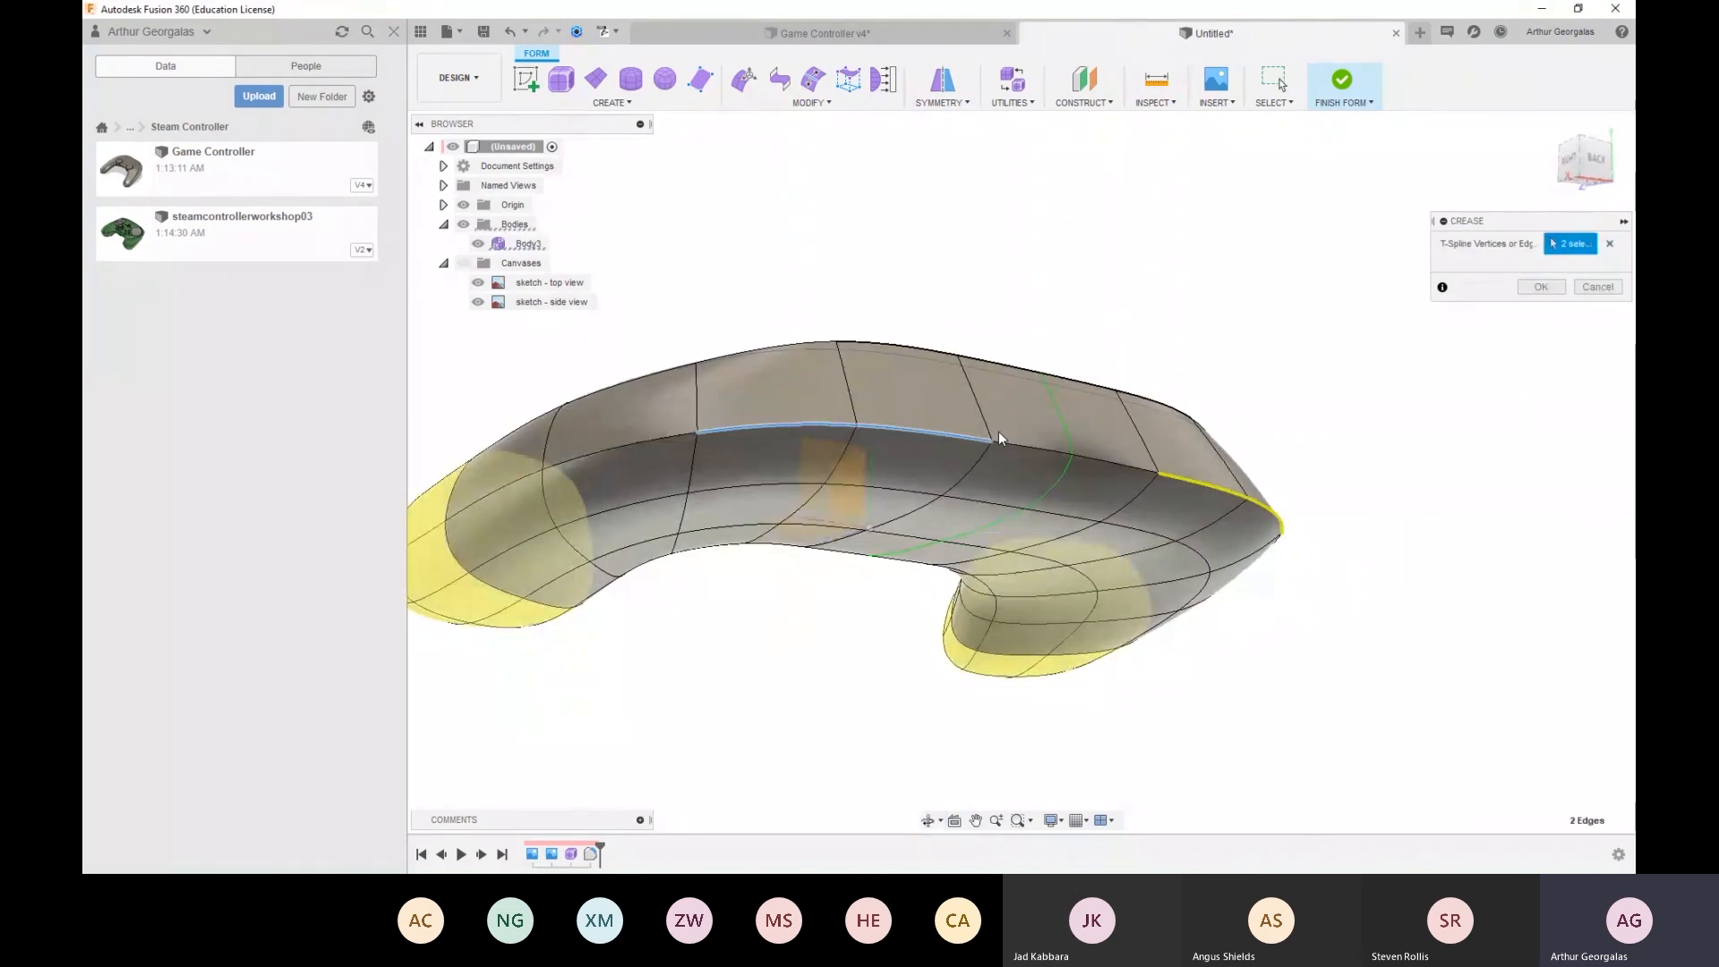
pyautogui.keyDown('shift'); pyautogui.moveTo(1012, 443); pyautogui.dragTo(1070, 469, button='middle'); pyautogui.keyUp('shift')
pyautogui.click(1540, 287)
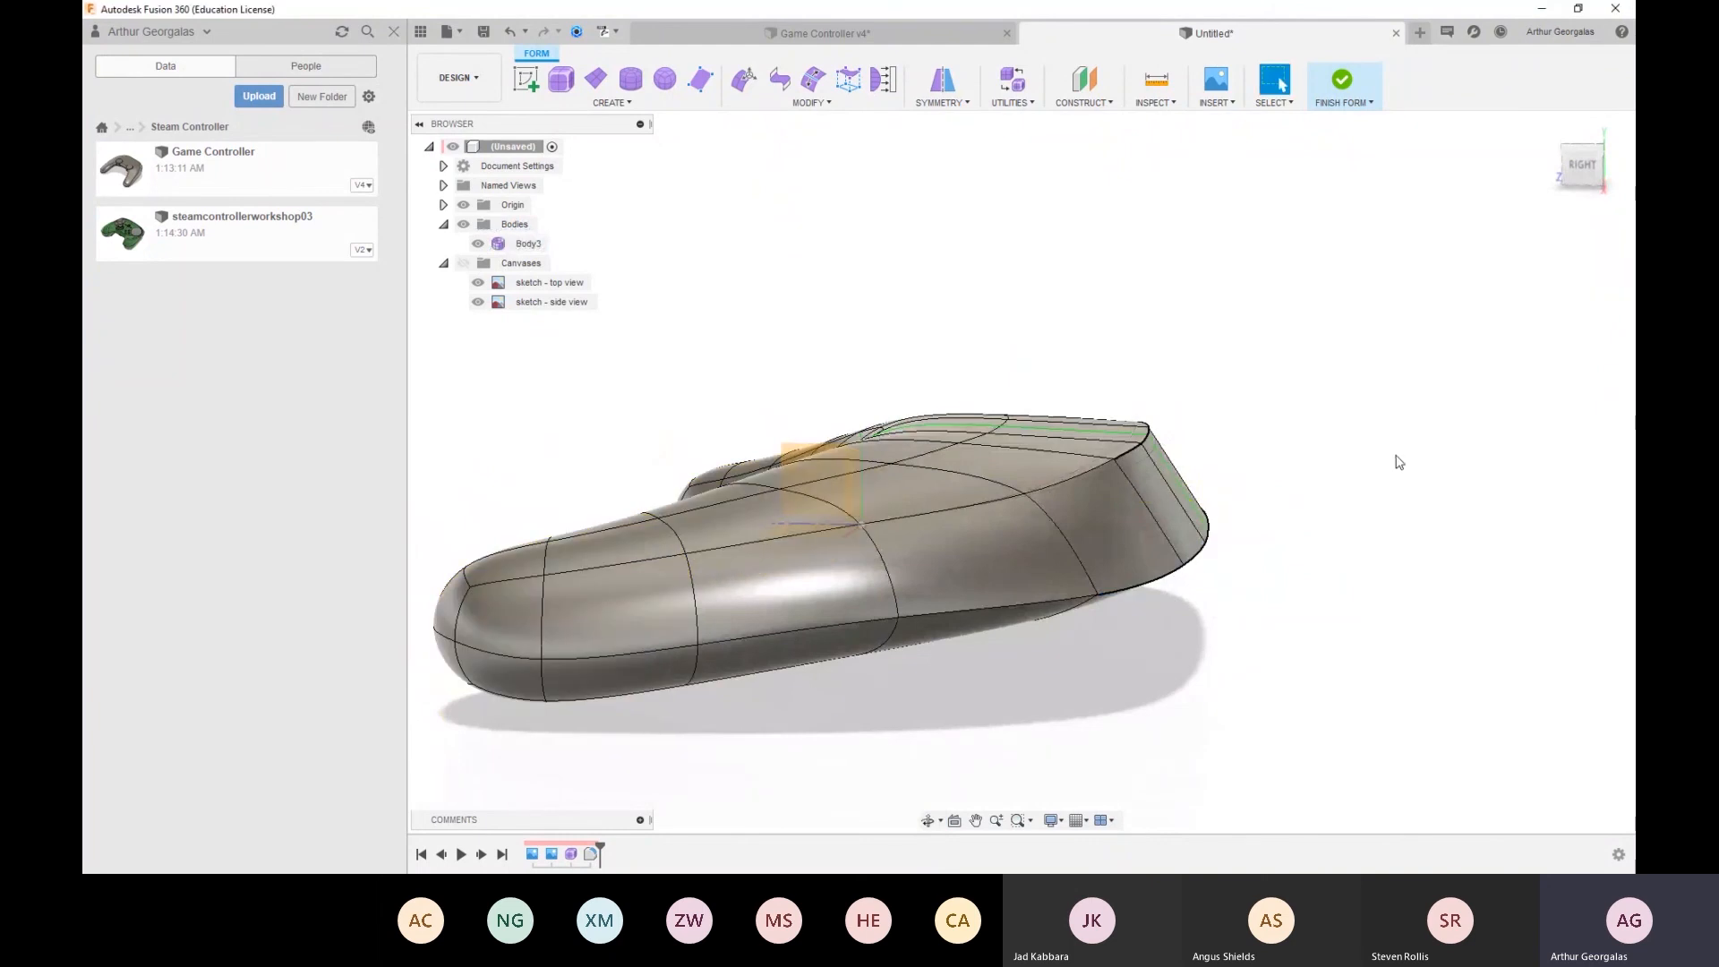
pyautogui.keyDown('shift'); pyautogui.moveTo(1211, 594); pyautogui.dragTo(1186, 537, button='middle'); pyautogui.keyUp('shift')
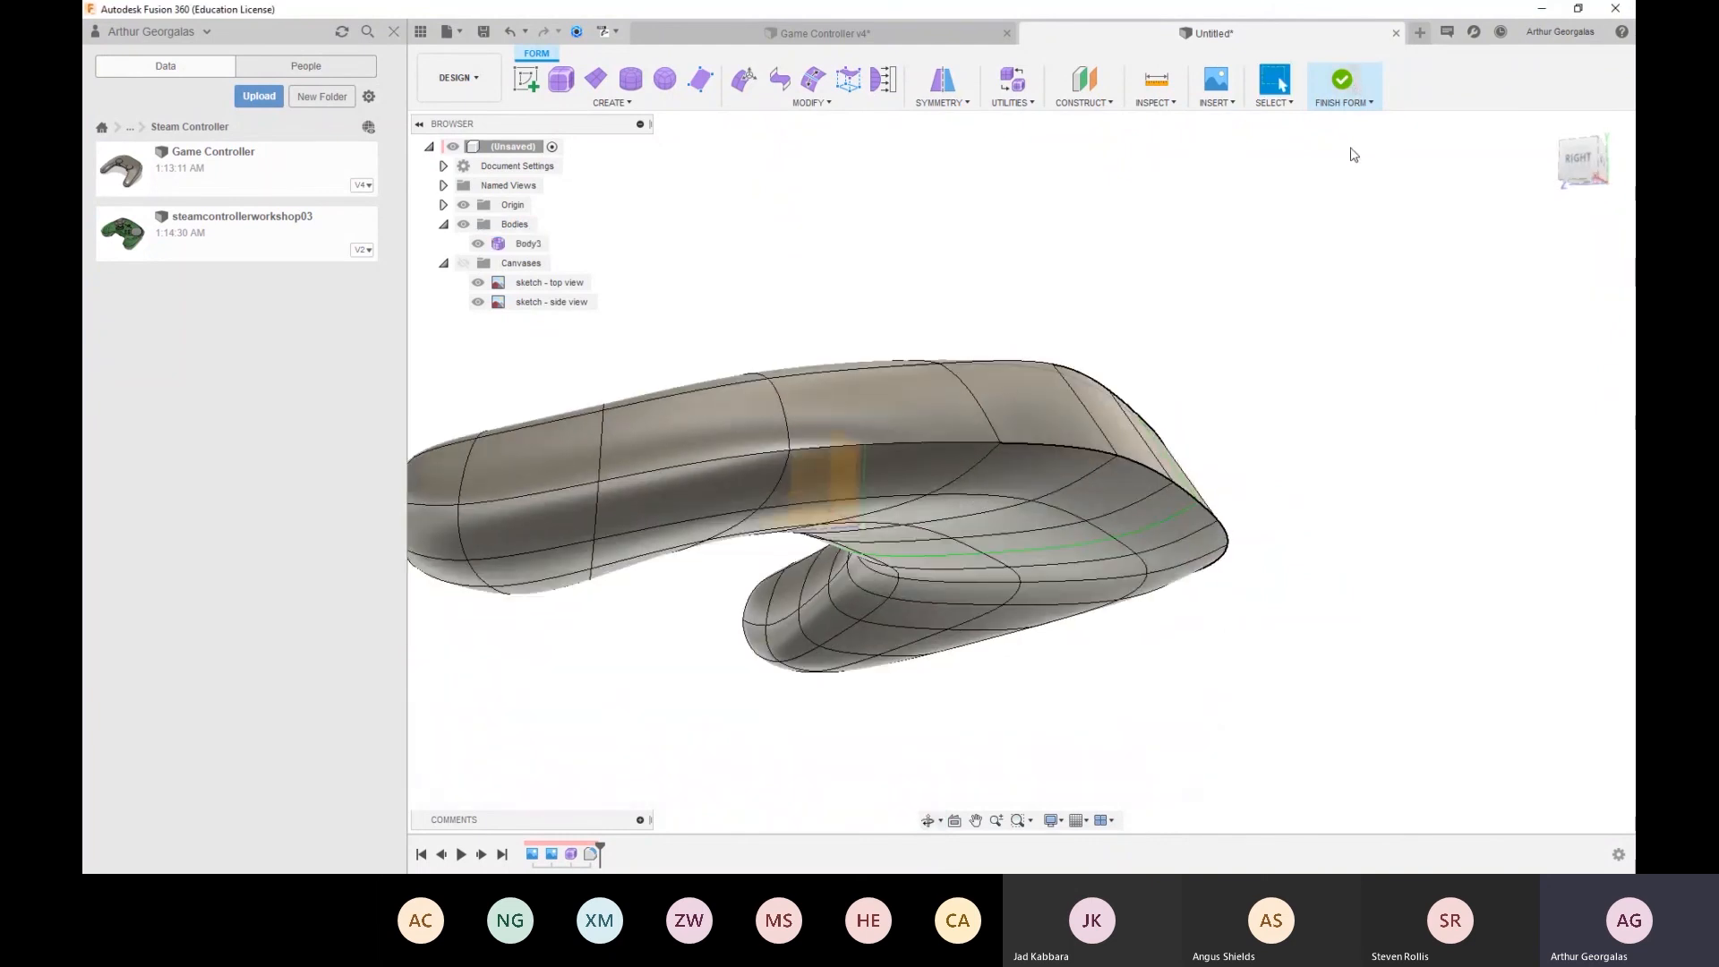
pyautogui.keyDown('shift'); pyautogui.moveTo(1149, 363); pyautogui.dragTo(1074, 462, button='middle'); pyautogui.keyUp('shift')
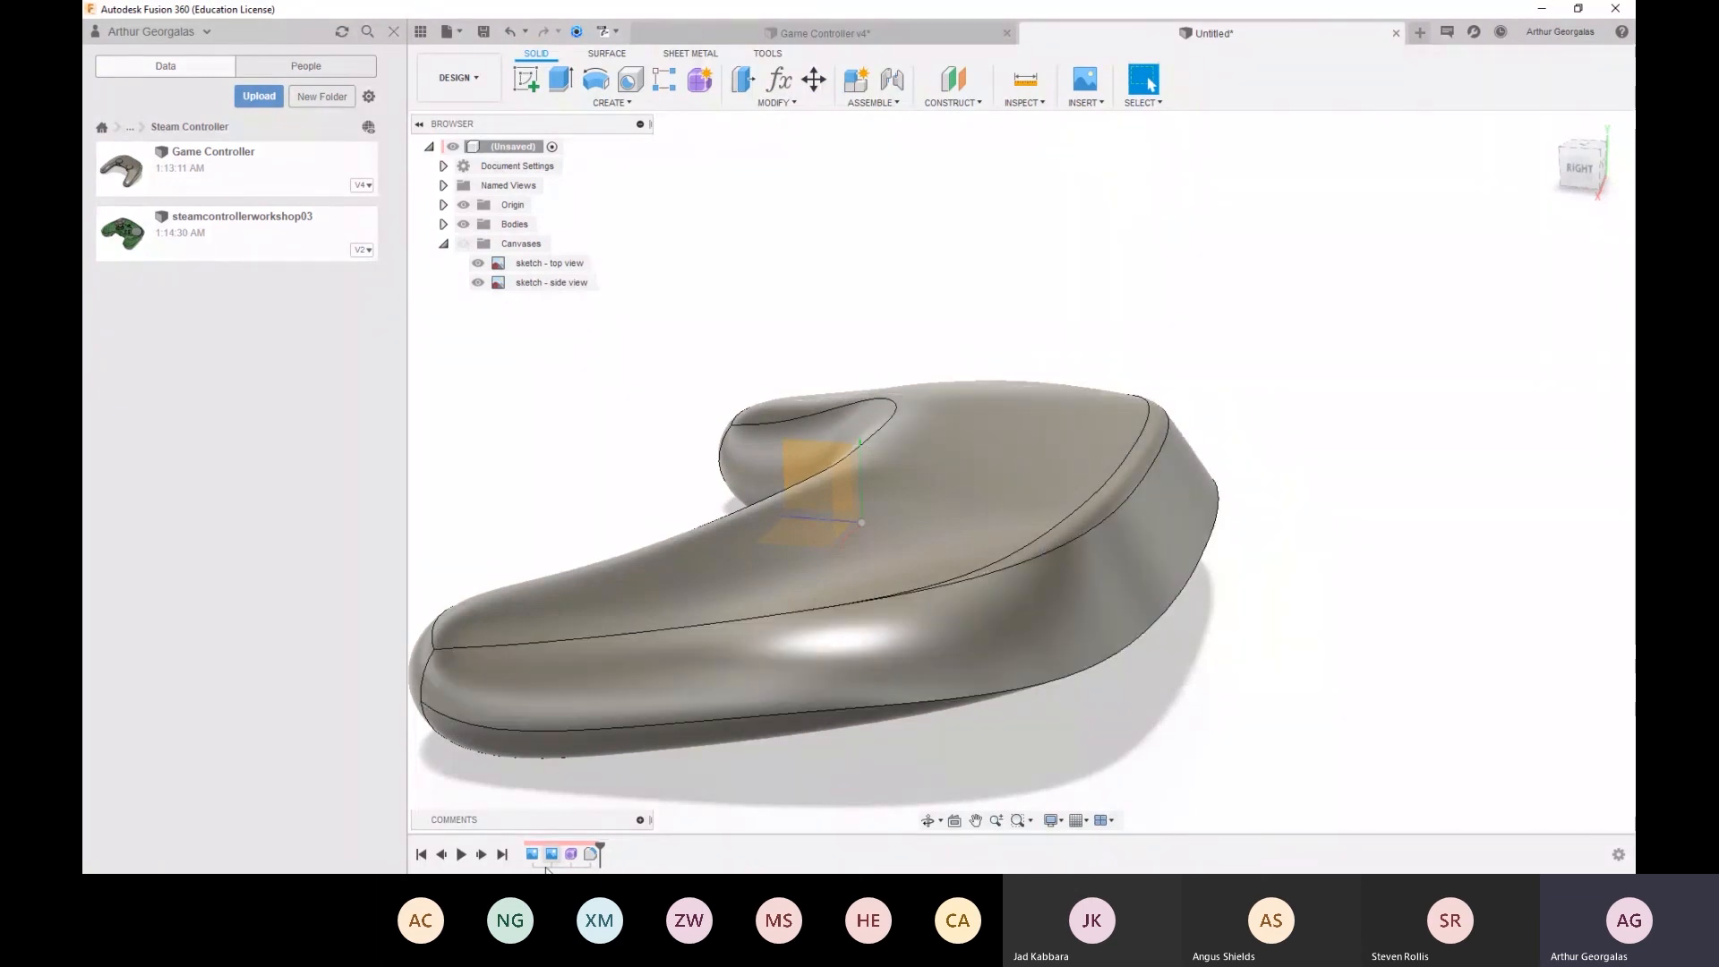
# Examine the upper rim edge loop in the reopened form, and finish the form again
pyautogui.doubleClick(570, 854)
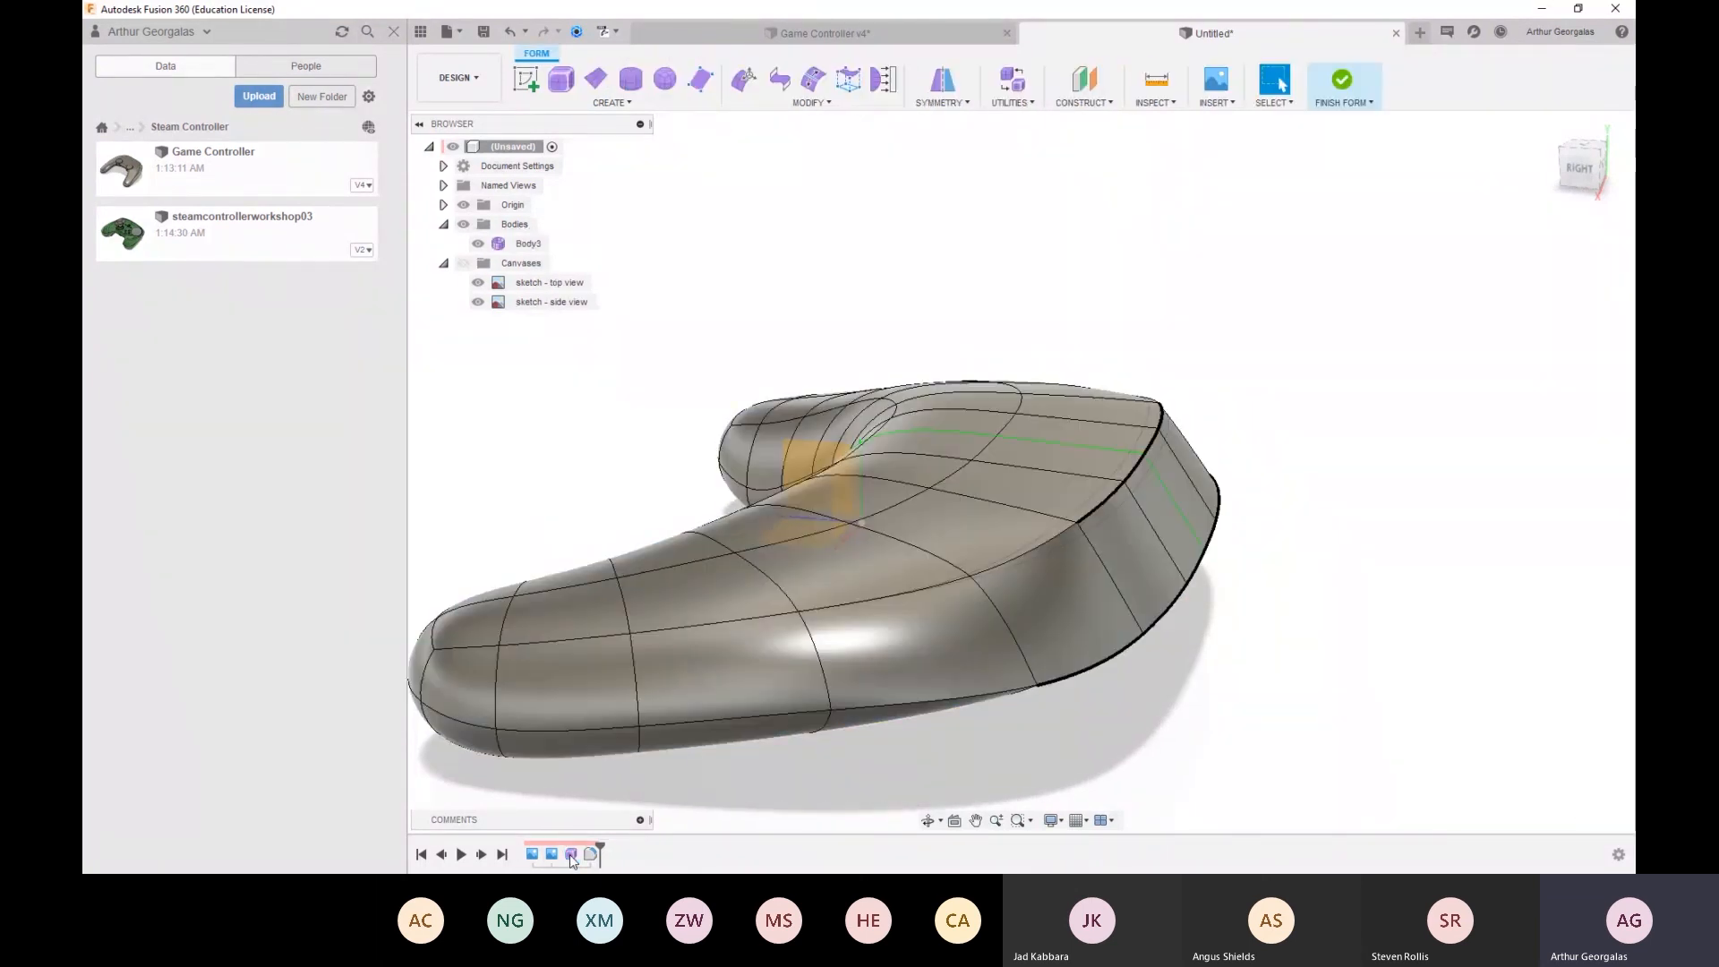
pyautogui.keyDown('shift'); pyautogui.moveTo(739, 649); pyautogui.dragTo(1089, 458, button='middle'); pyautogui.keyUp('shift')
pyautogui.scroll(2, 1090, 461)
pyautogui.doubleClick(1093, 464)
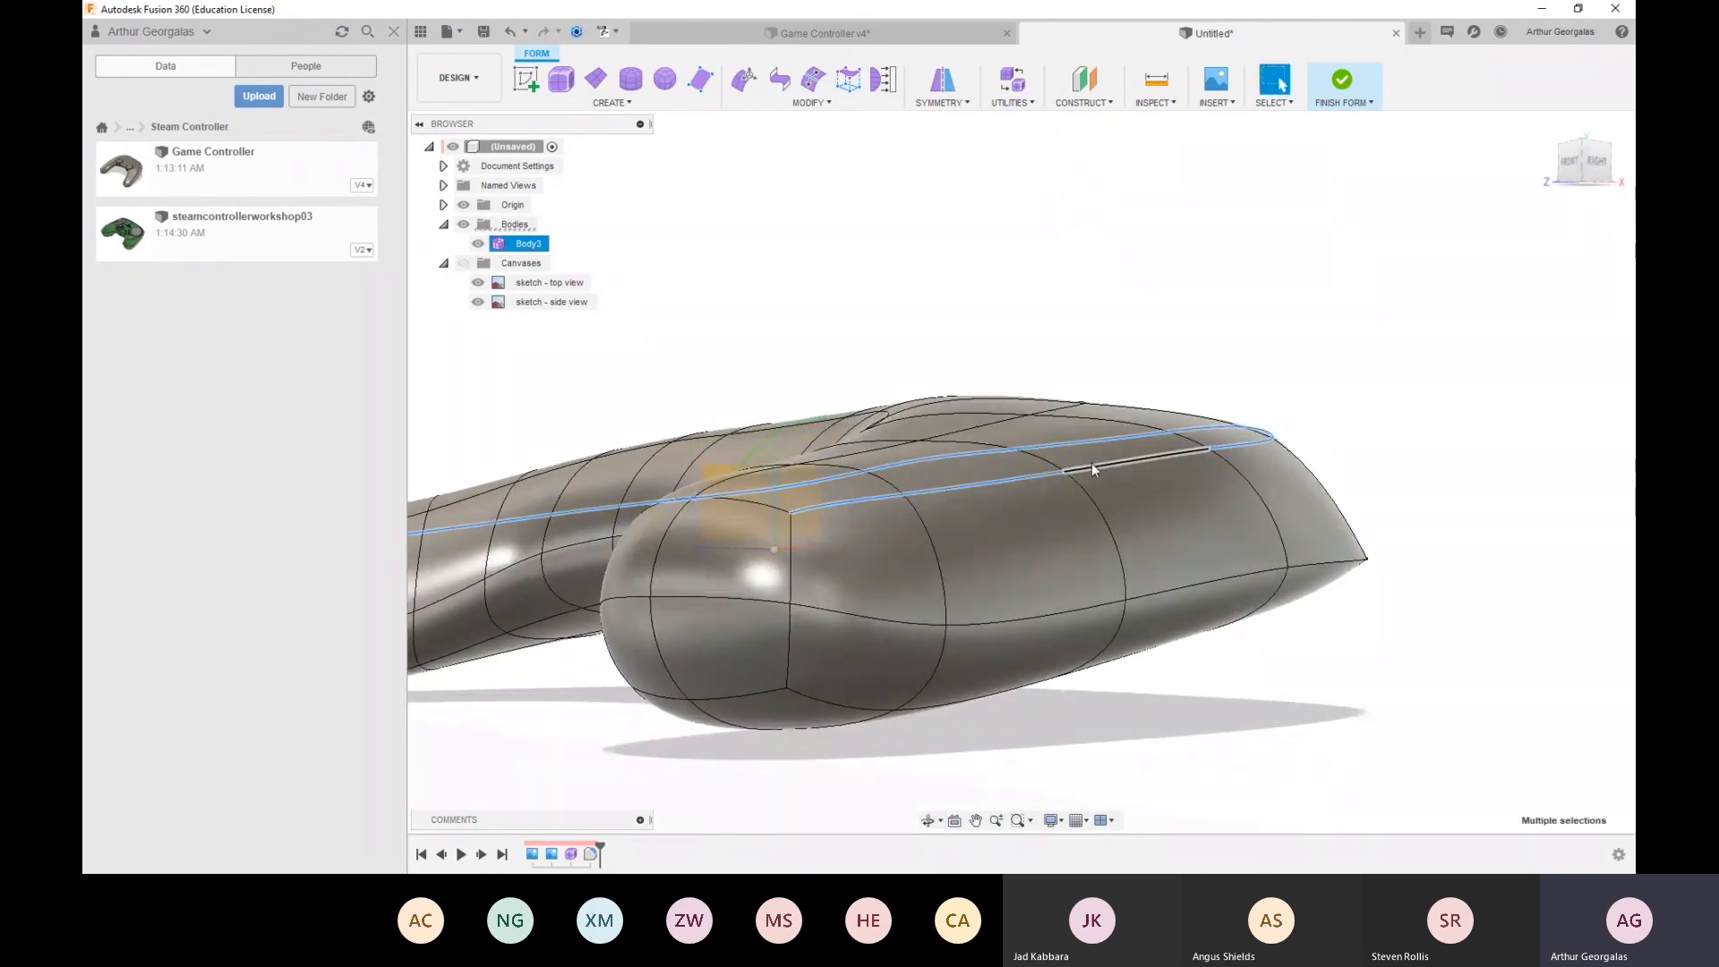
pyautogui.press('Delete')
pyautogui.click(1343, 85)
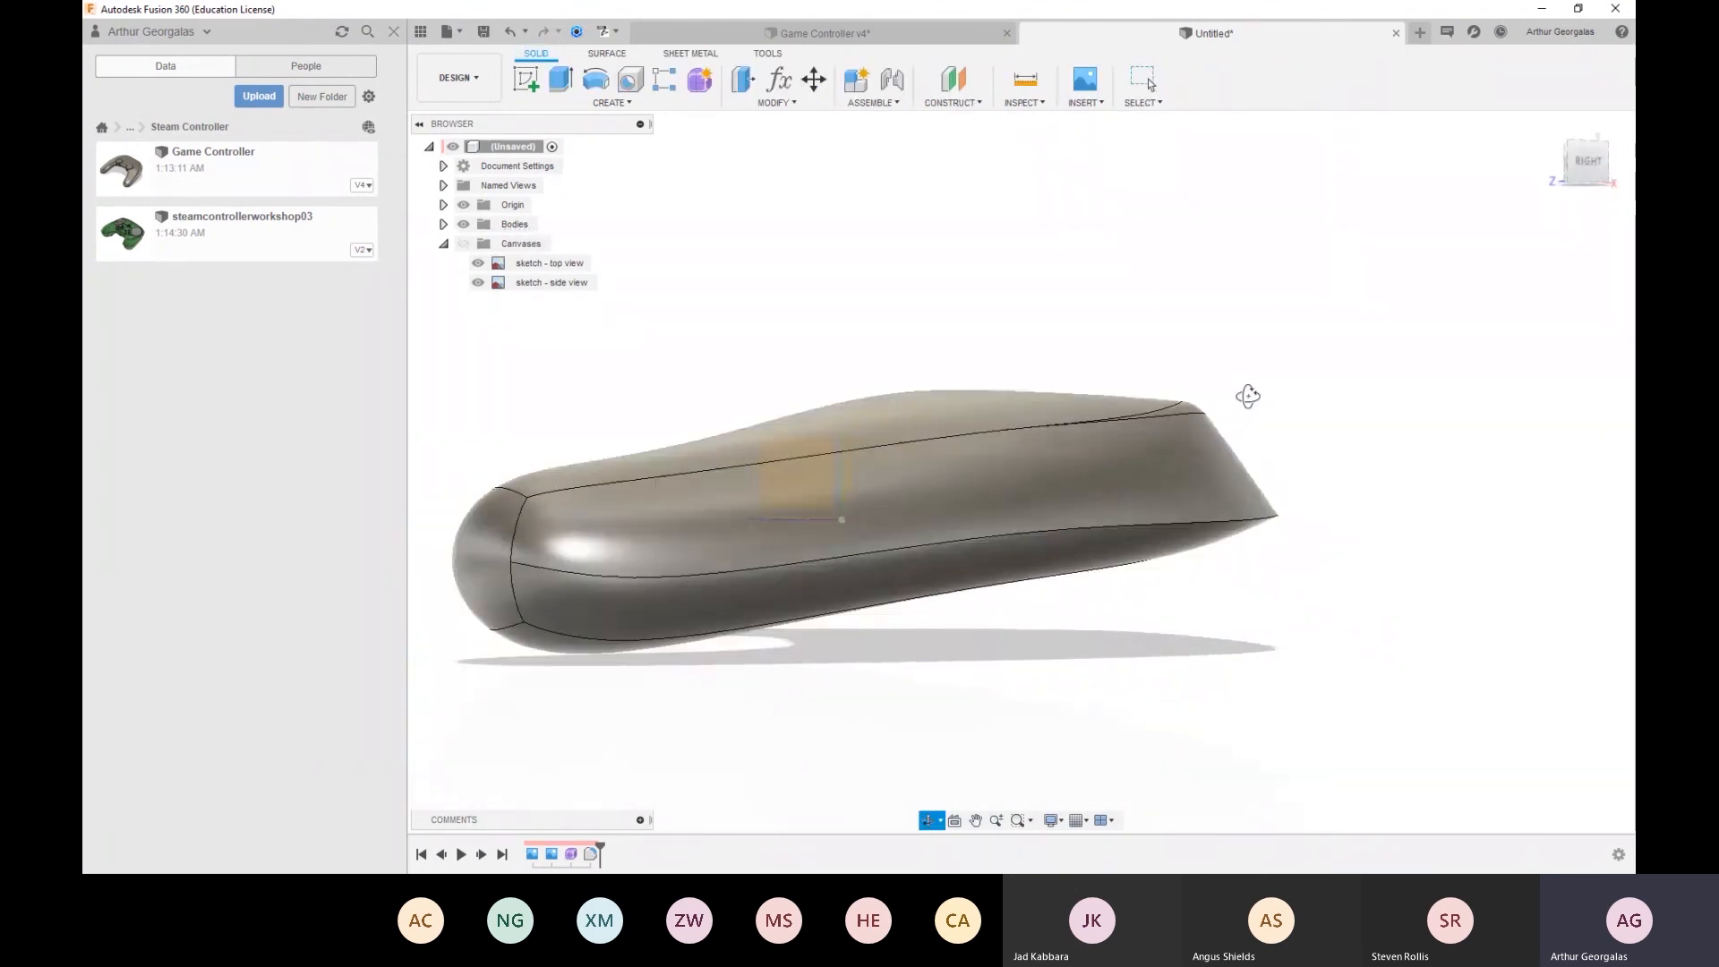
# Edit the existing upper rim fillet and add the lower back rim edge to its selection
pyautogui.rightClick(1103, 460)
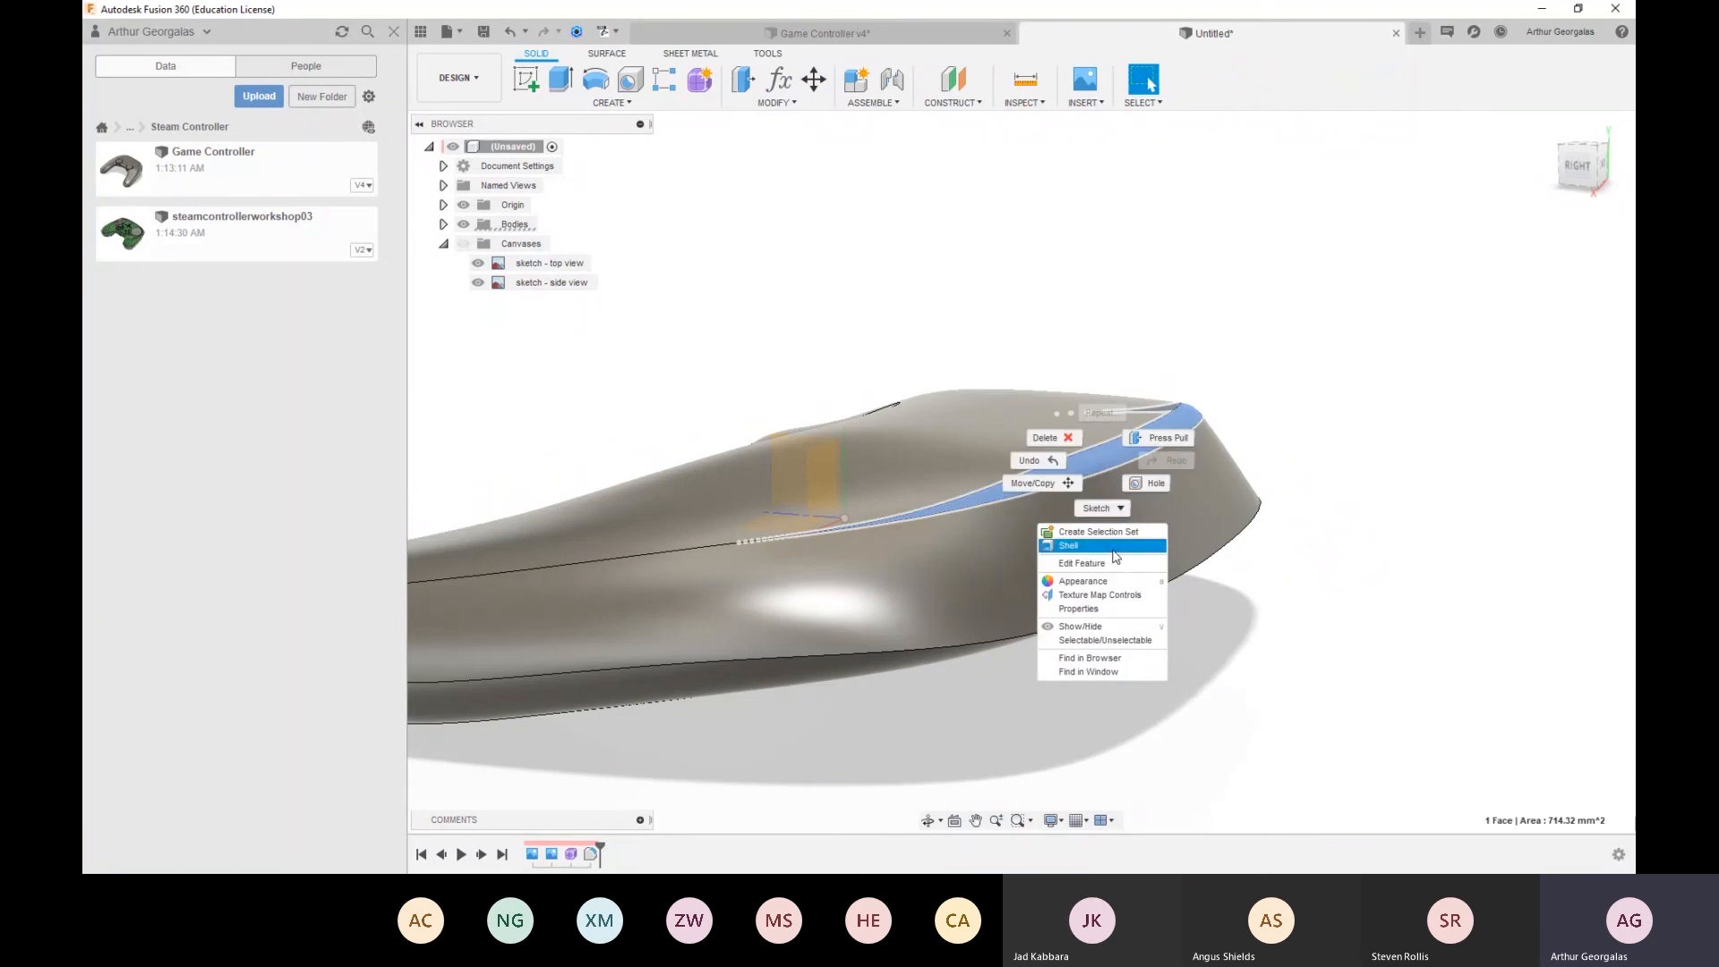
pyautogui.press('Escape')
pyautogui.press('f')
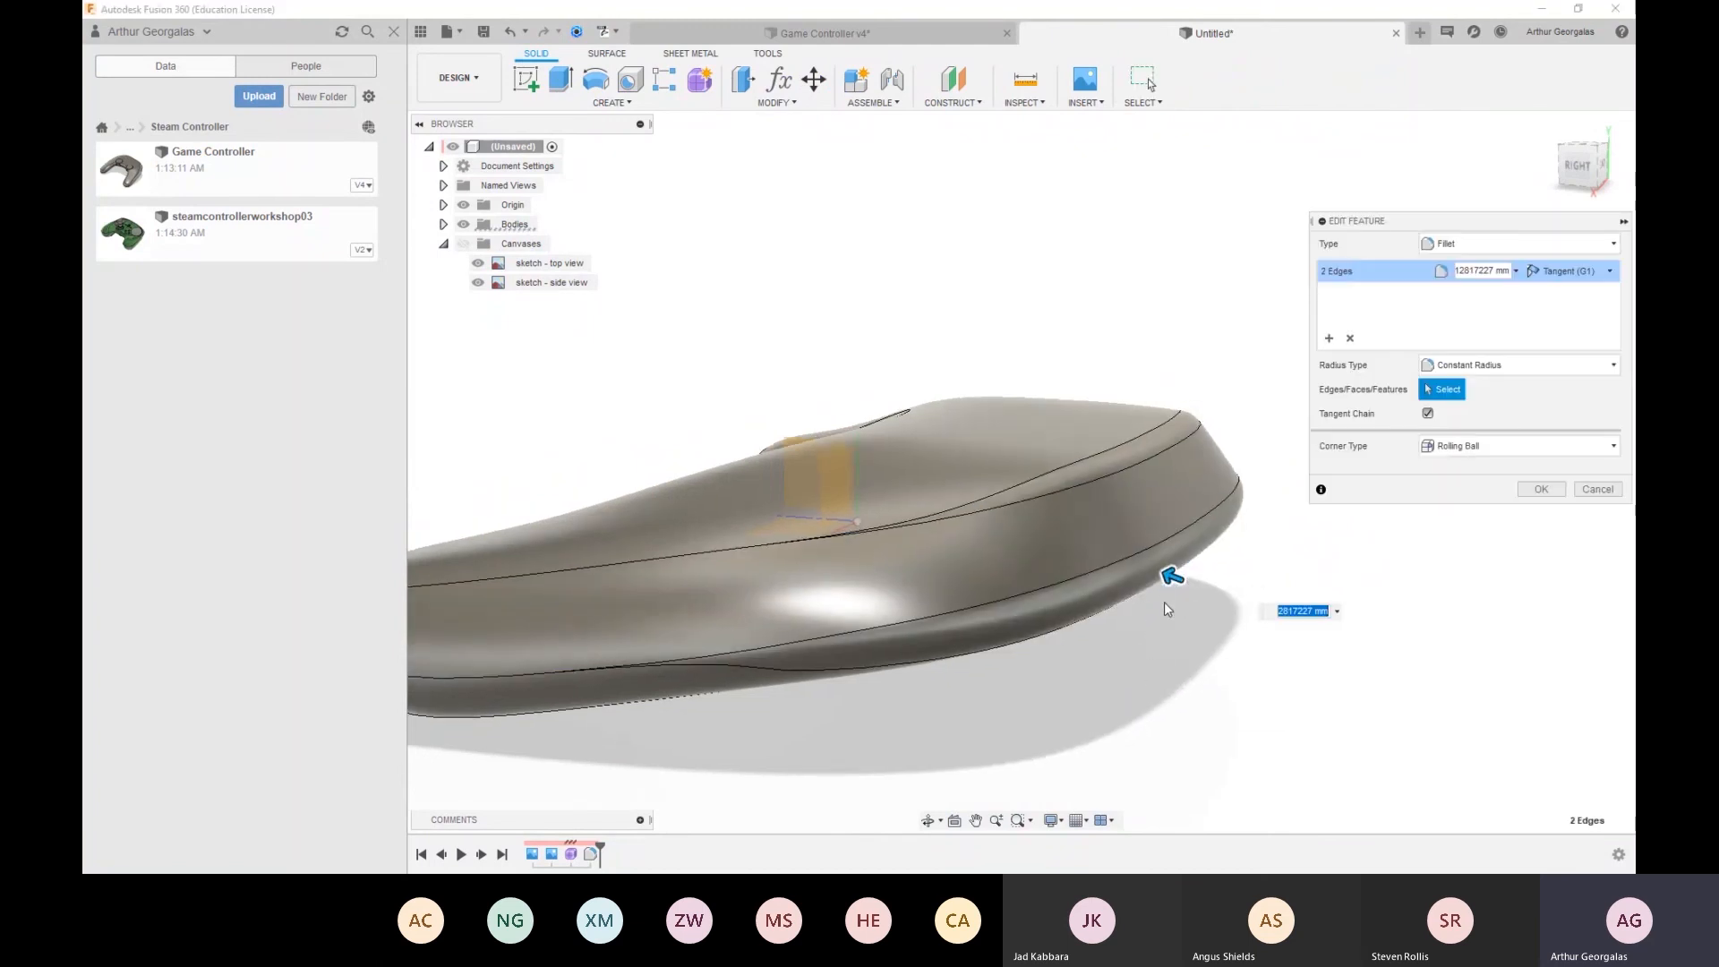
# Try Chord Length as the fillet's radius type and return it to Constant Radius
pyautogui.click(1526, 367)
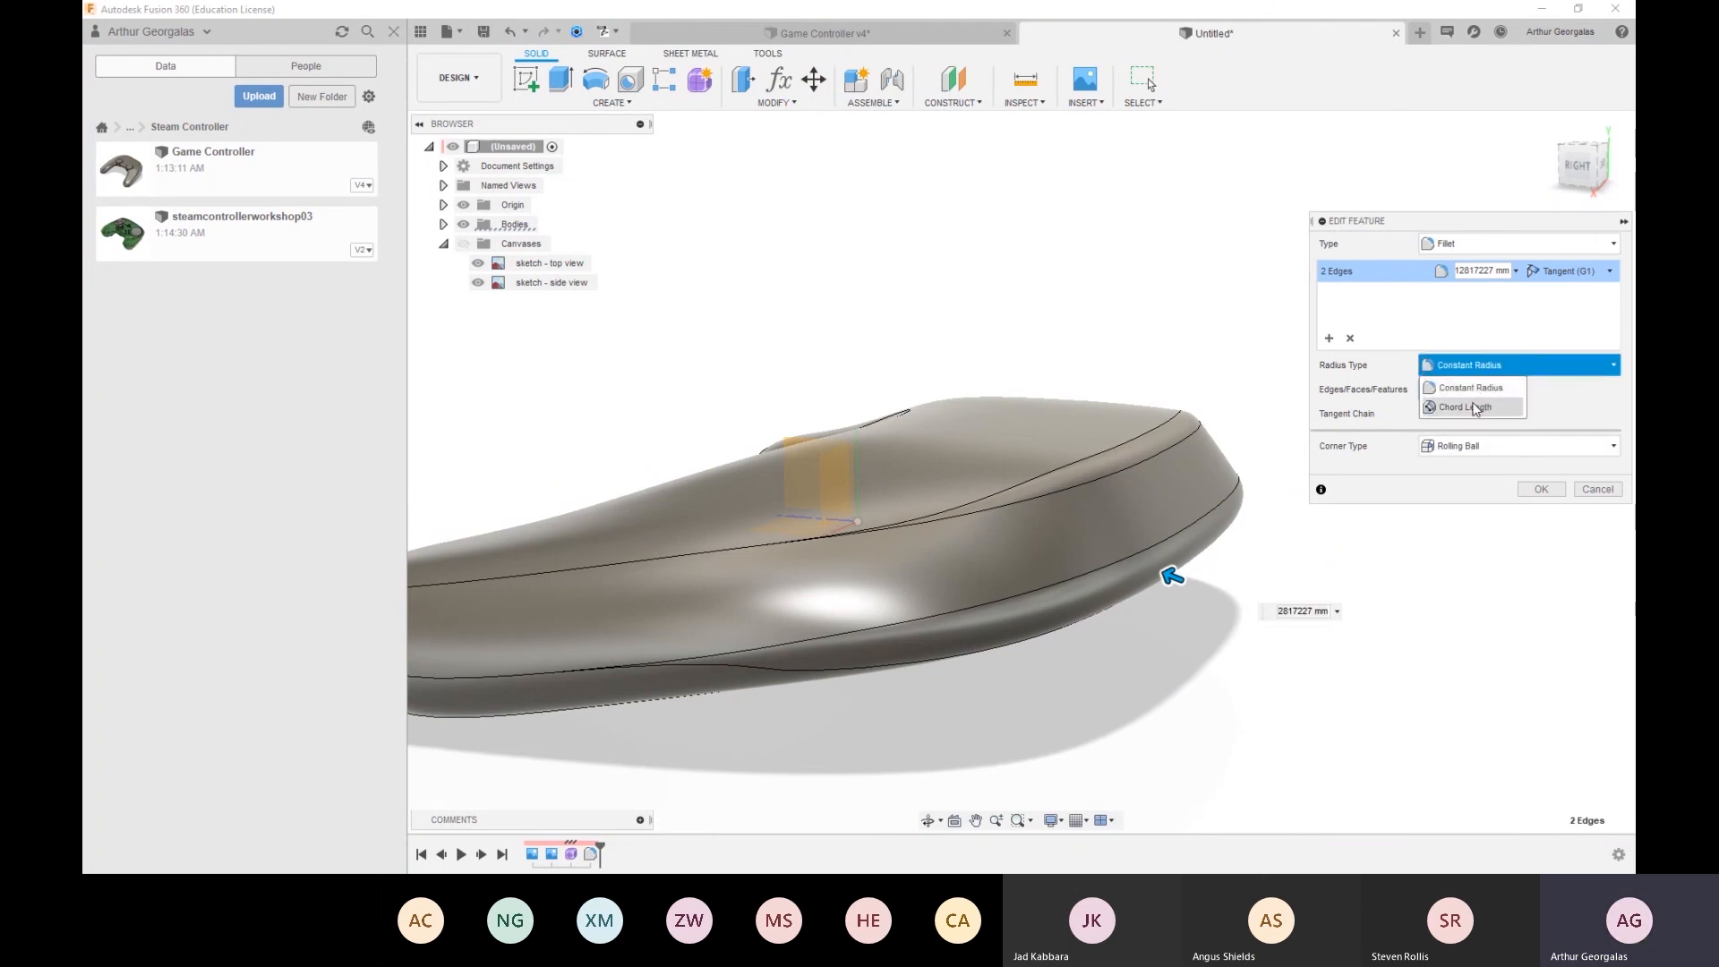
pyautogui.click(1478, 394)
pyautogui.click(1535, 366)
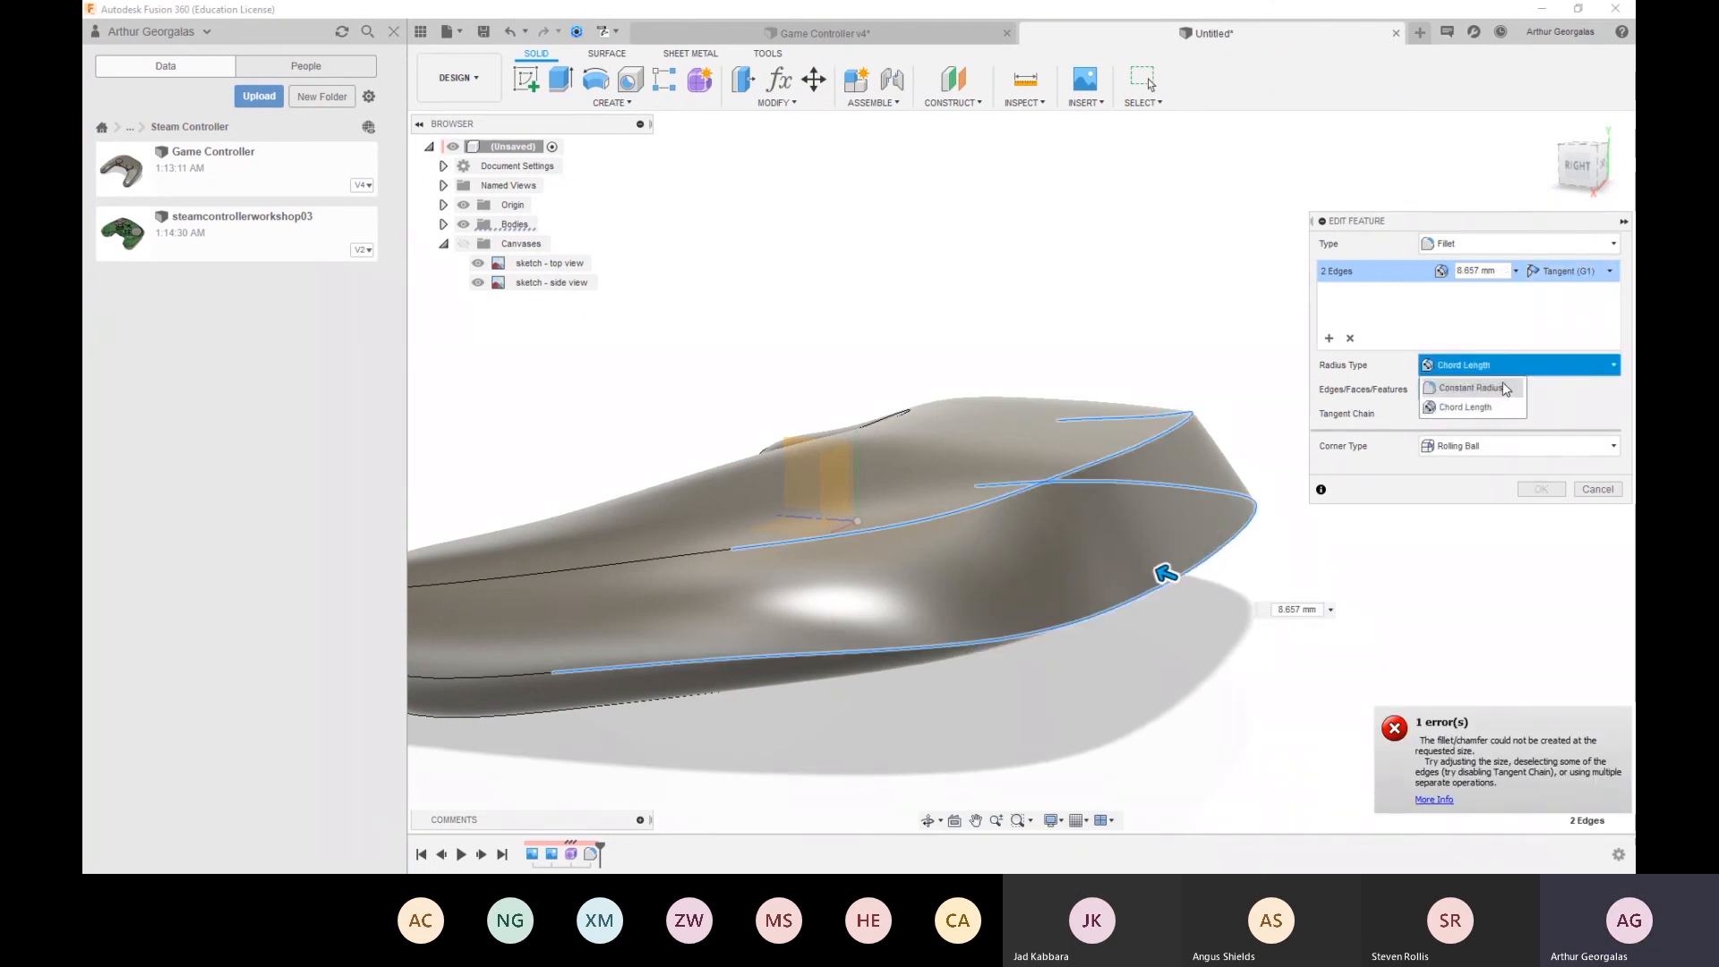
pyautogui.click(1527, 383)
# Set the two-edge rim fillet to Curvature (G2) continuity with a radius of about 3.59 mm
pyautogui.click(1572, 271)
pyautogui.click(1574, 312)
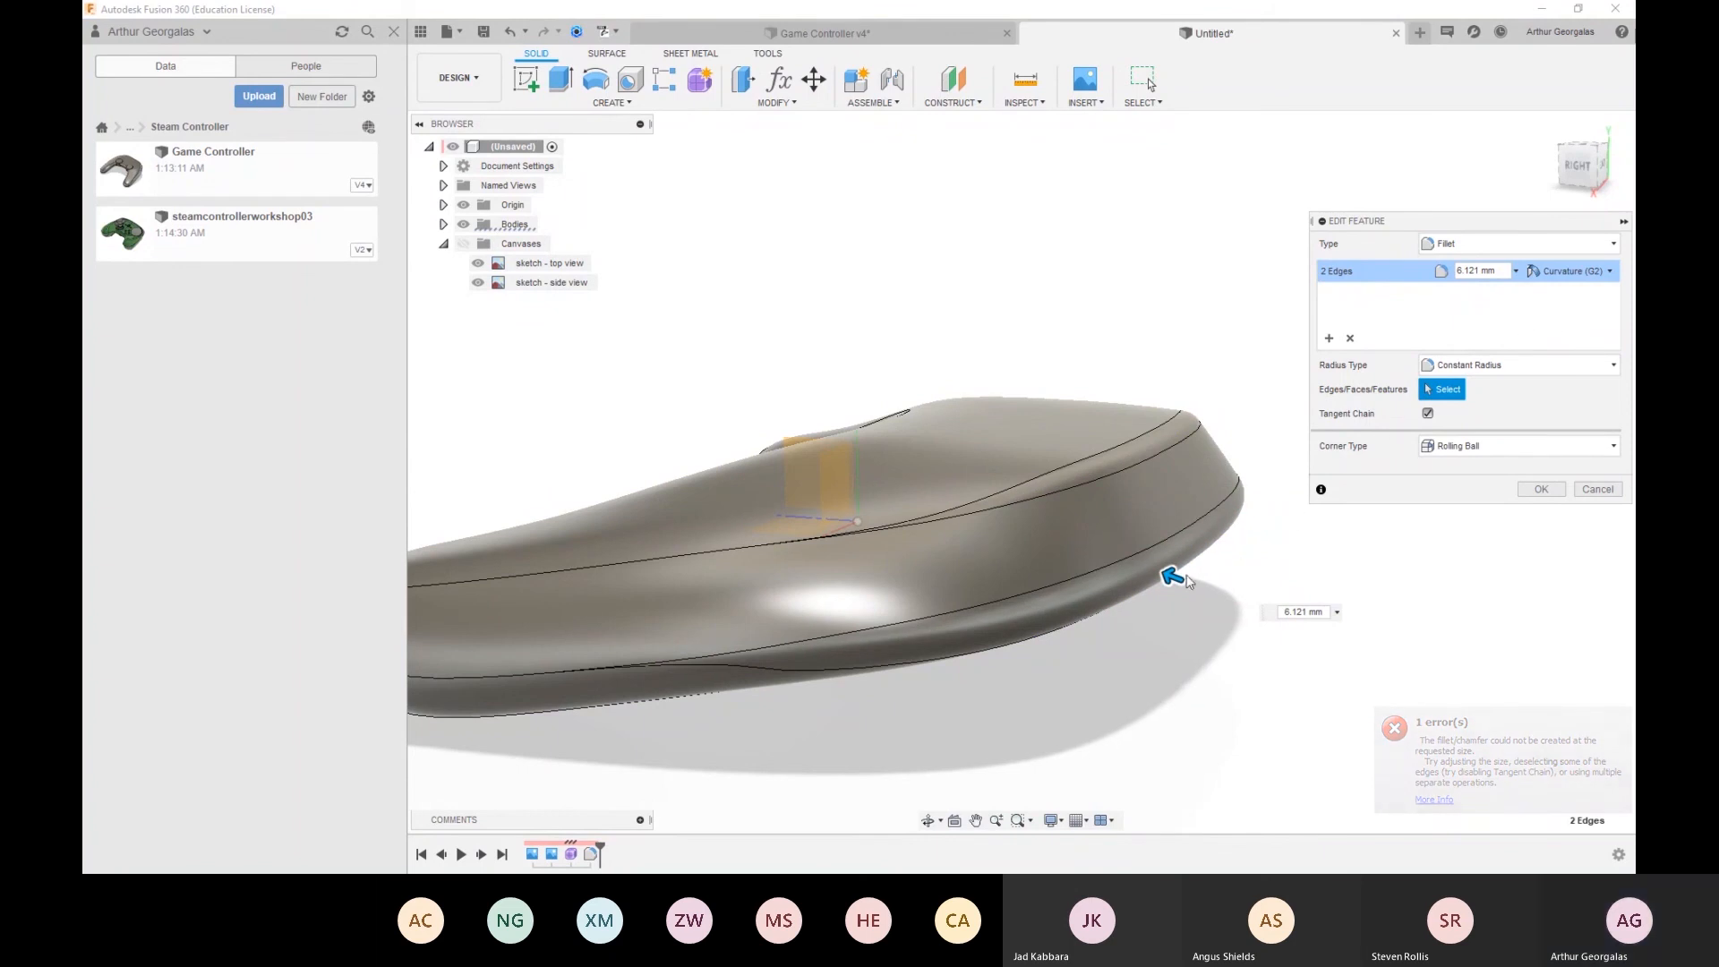
pyautogui.moveTo(1168, 580); pyautogui.dragTo(1173, 606)
pyautogui.click(1541, 489)
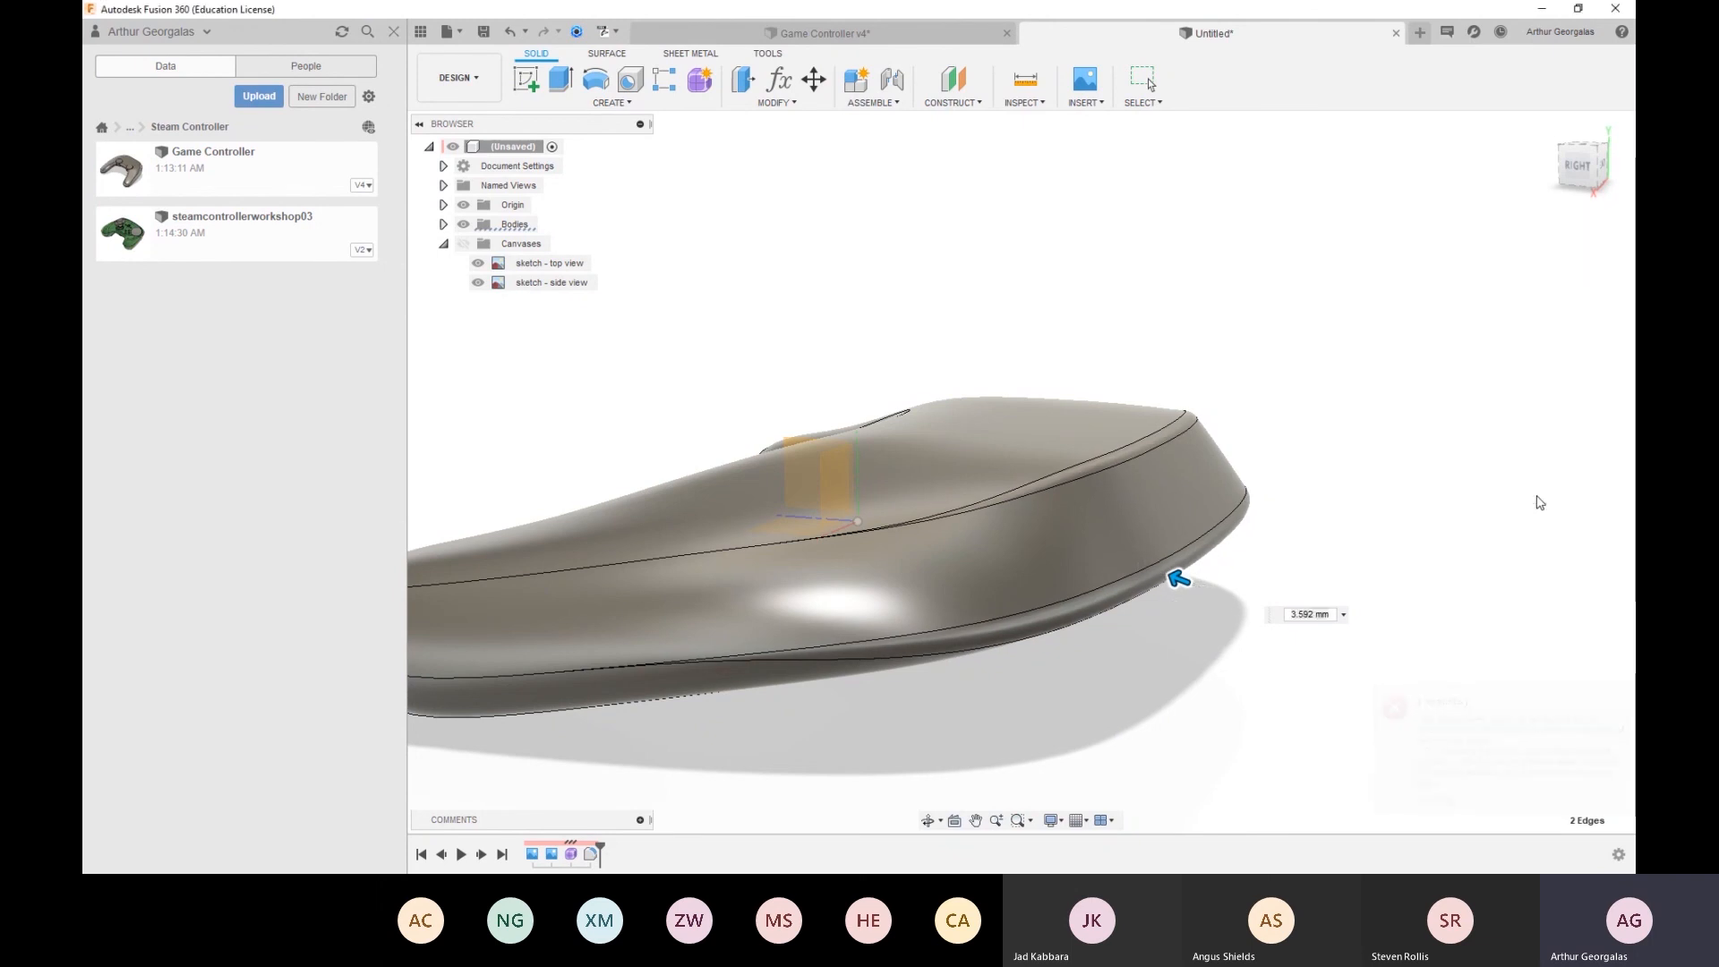
pyautogui.moveTo(1186, 587)
pyautogui.keyDown('shift'); pyautogui.mouseDown(button='middle')
pyautogui.moveTo(1037, 574)
pyautogui.moveTo(830, 645)
pyautogui.moveTo(1170, 594)
pyautogui.moveTo(1155, 574)
pyautogui.mouseUp(button='middle'); pyautogui.keyUp('shift')
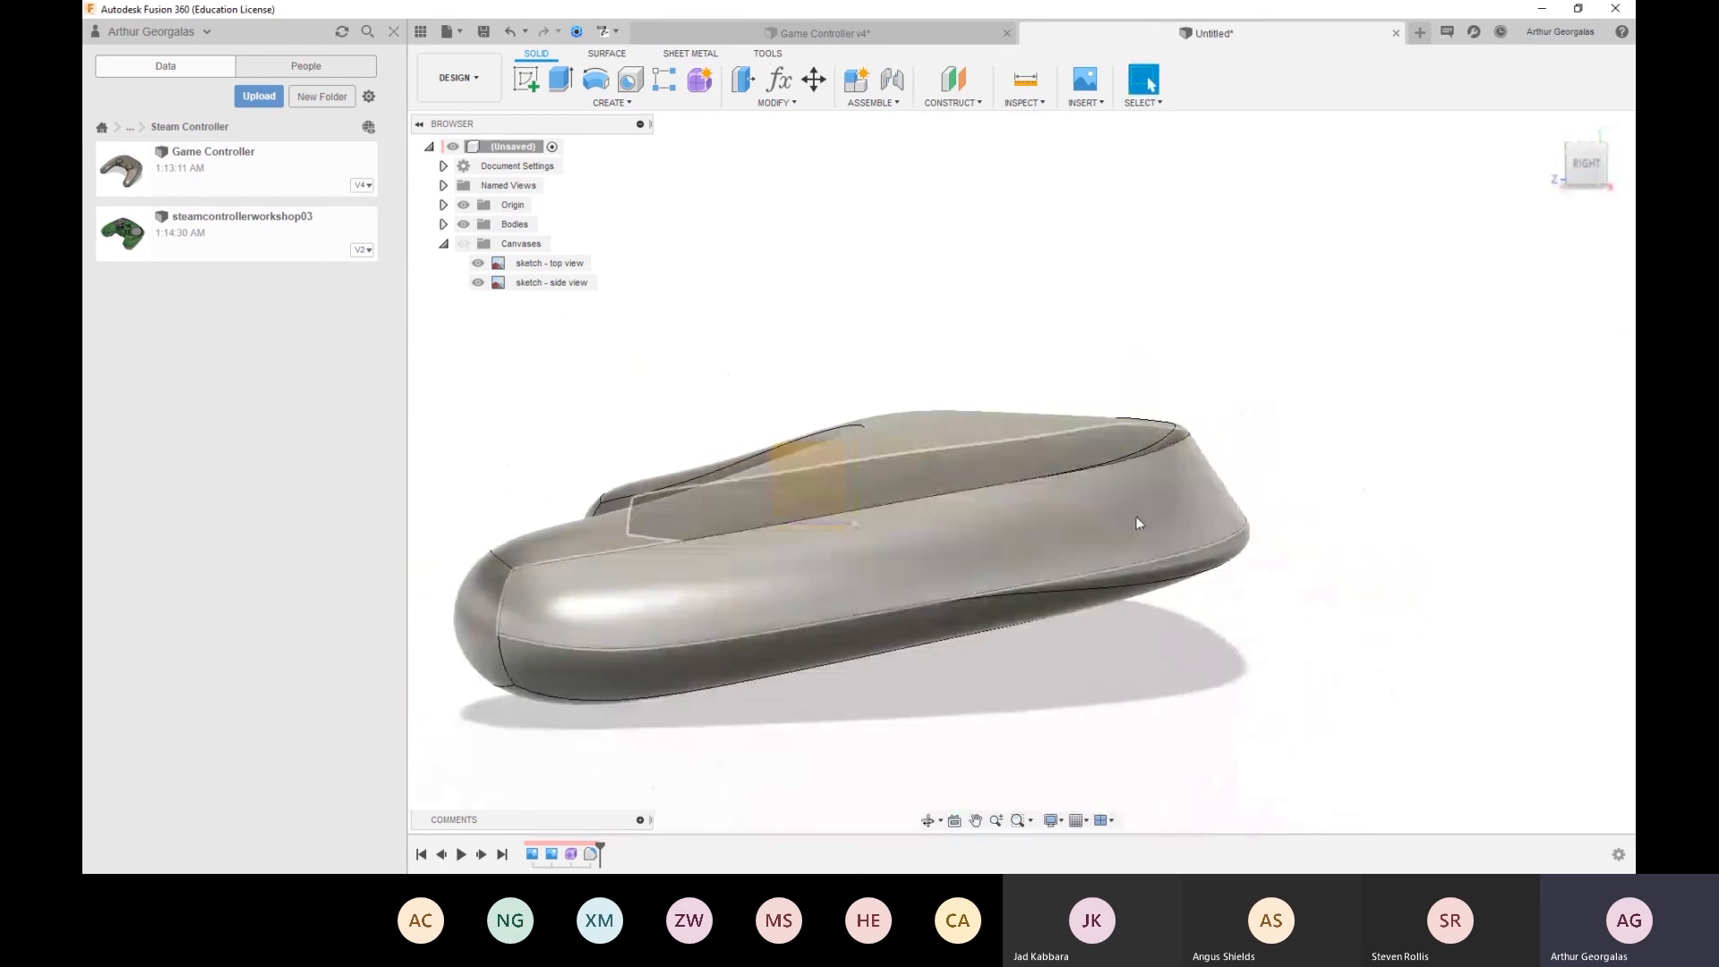
# Reopen the form and uncrease the upper and lower back rim edges
pyautogui.doubleClick(575, 855)
pyautogui.keyDown('shift'); pyautogui.moveTo(1178, 511); pyautogui.dragTo(1102, 533, button='middle'); pyautogui.keyUp('shift')
pyautogui.doubleClick(1064, 534)
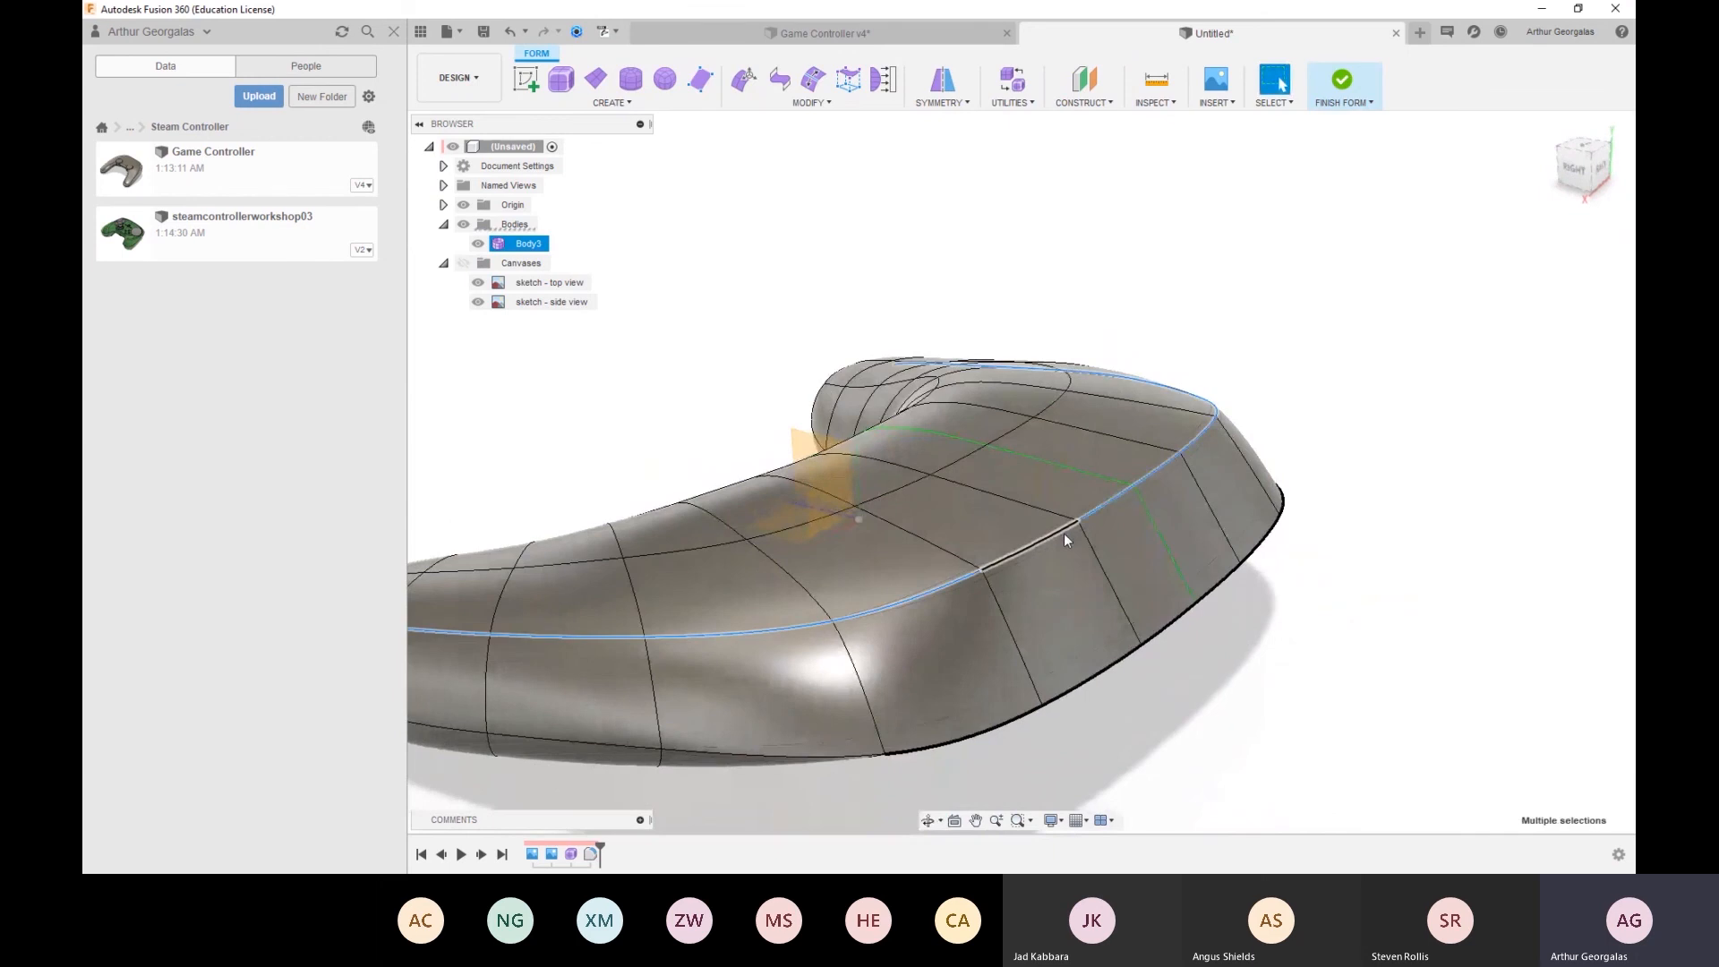
pyautogui.rightClick(1063, 534)
pyautogui.click(996, 718)
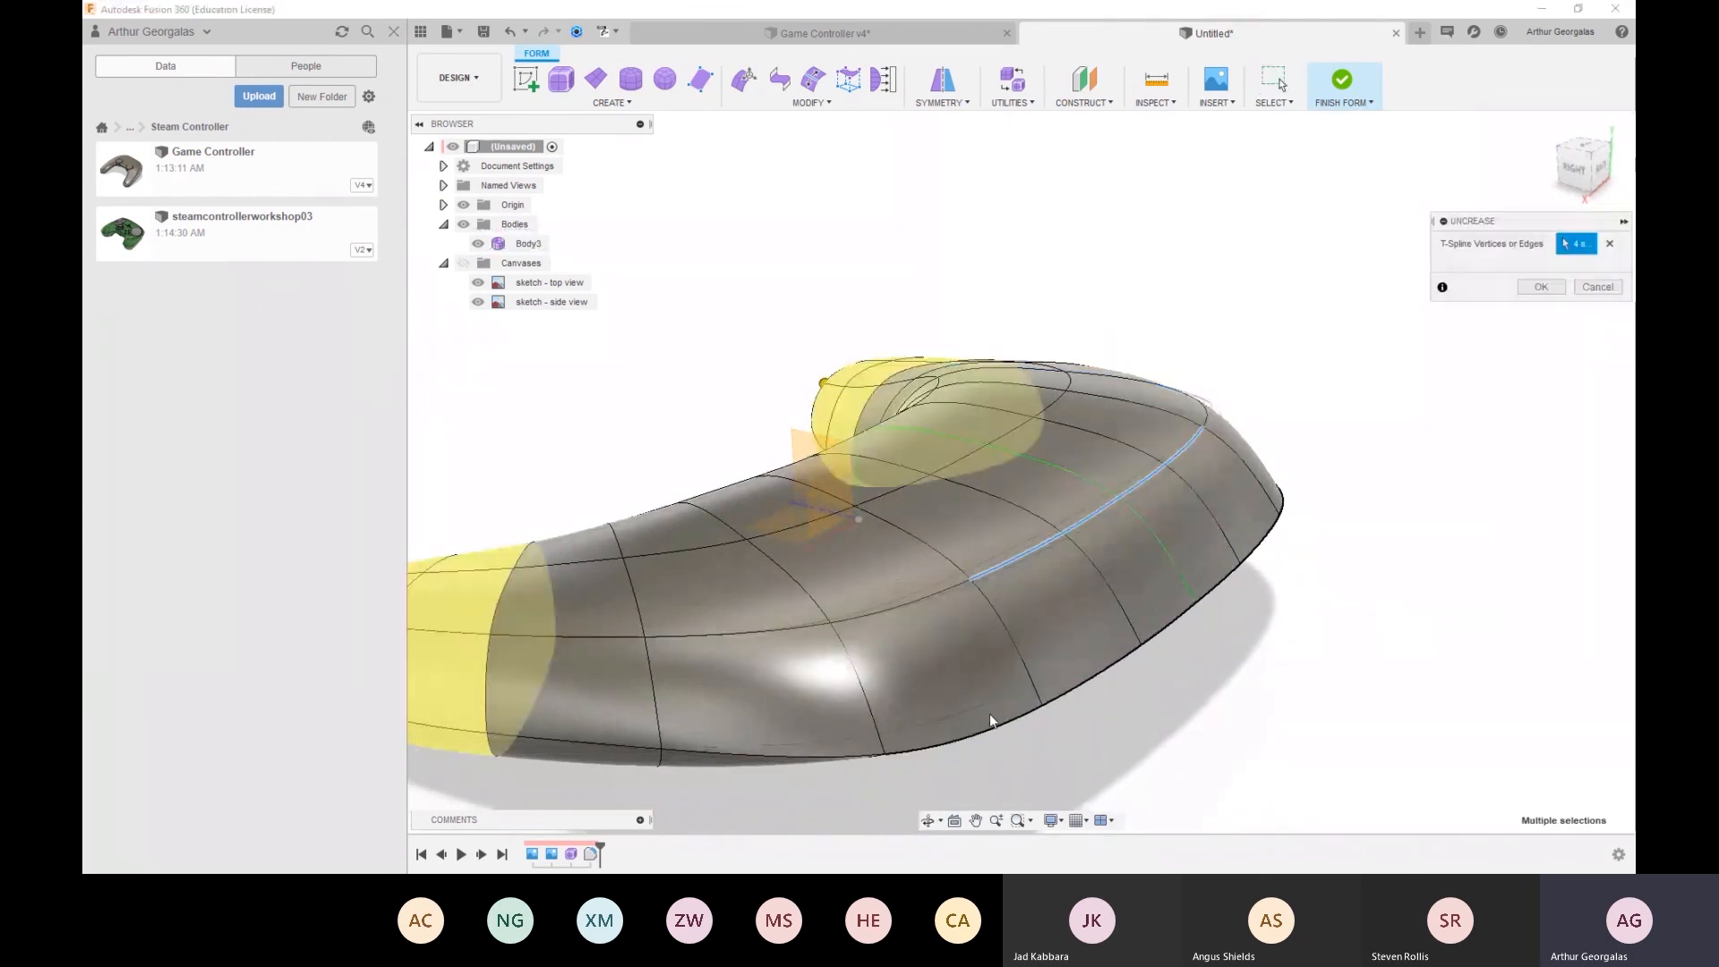
pyautogui.press('Return')
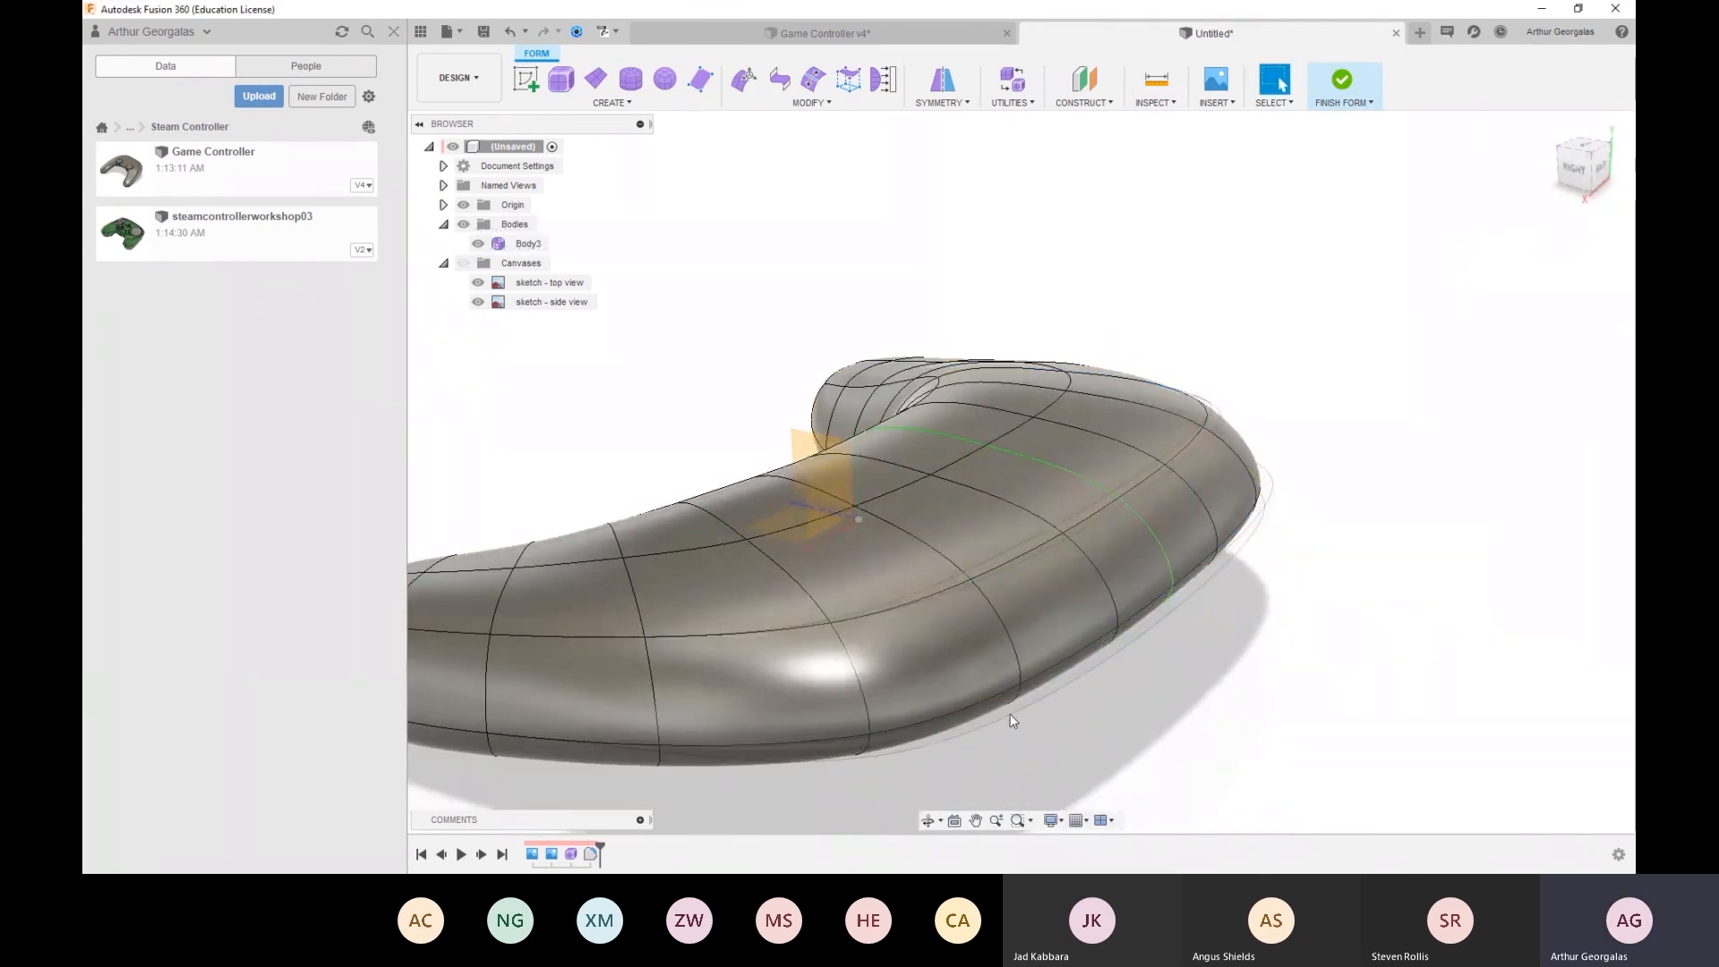
# Bevel the lower edge loop running around the whole controller body, using one segment
pyautogui.click(974, 707)
pyautogui.doubleClick(974, 705)
pyautogui.rightClick(974, 706)
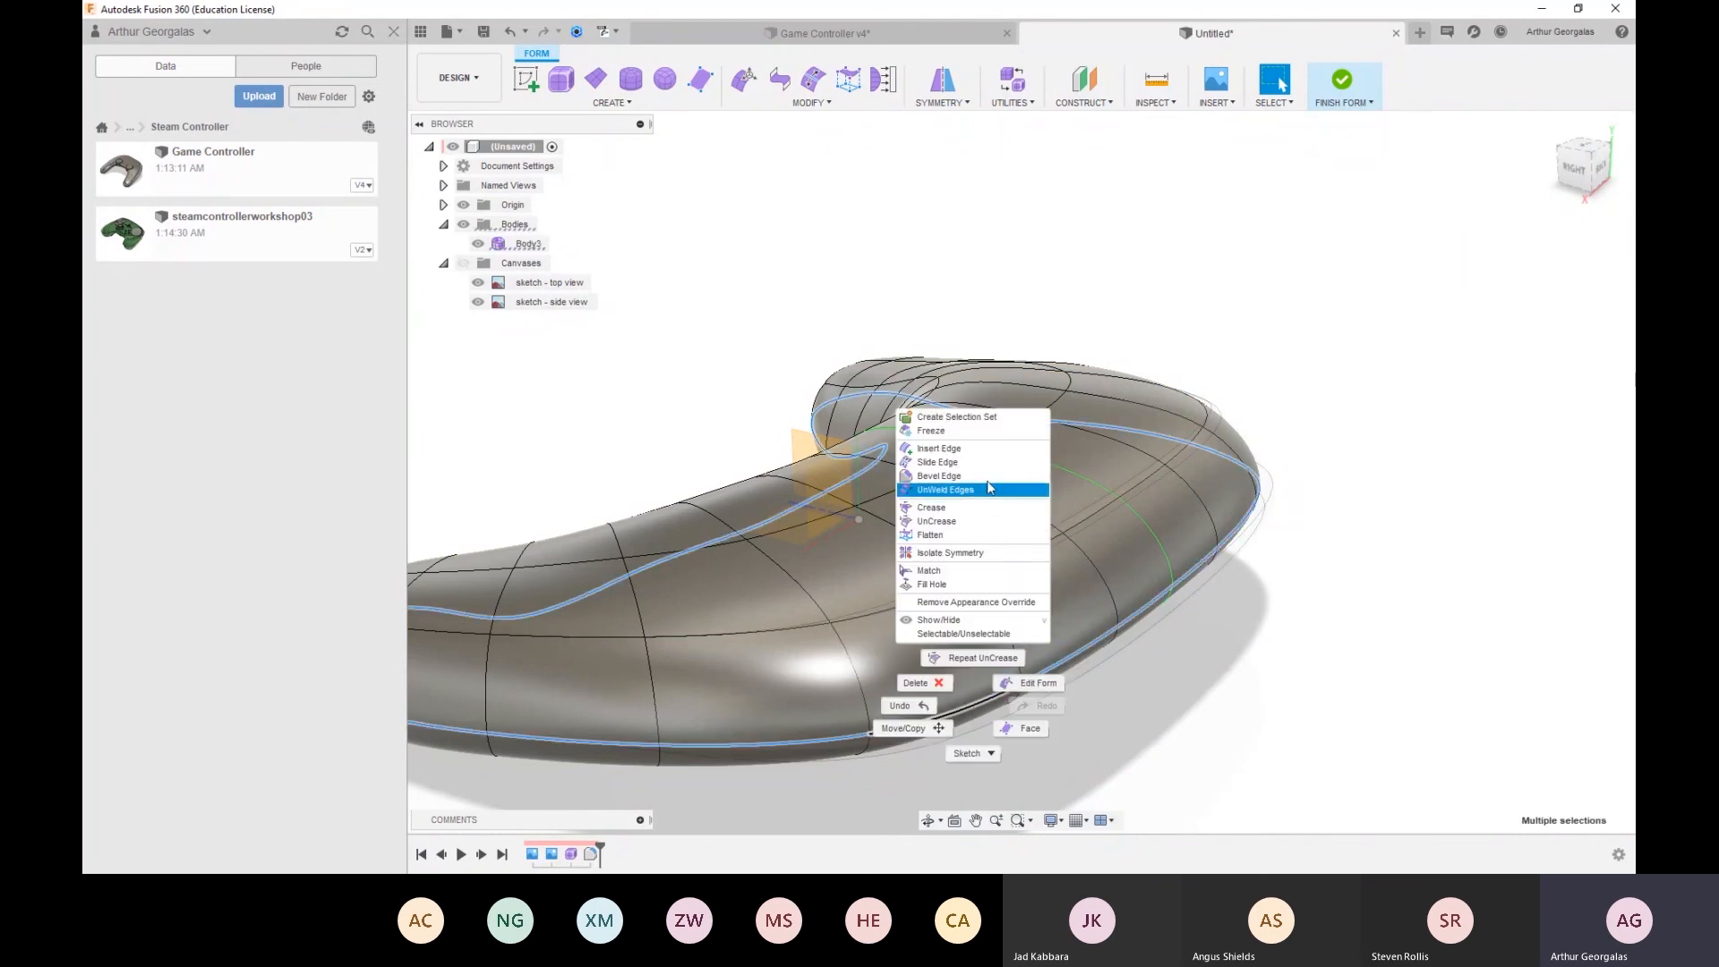
pyautogui.click(1336, 378)
pyautogui.keyDown('shift'); pyautogui.moveTo(877, 535); pyautogui.dragTo(1318, 491, button='middle'); pyautogui.keyUp('shift')
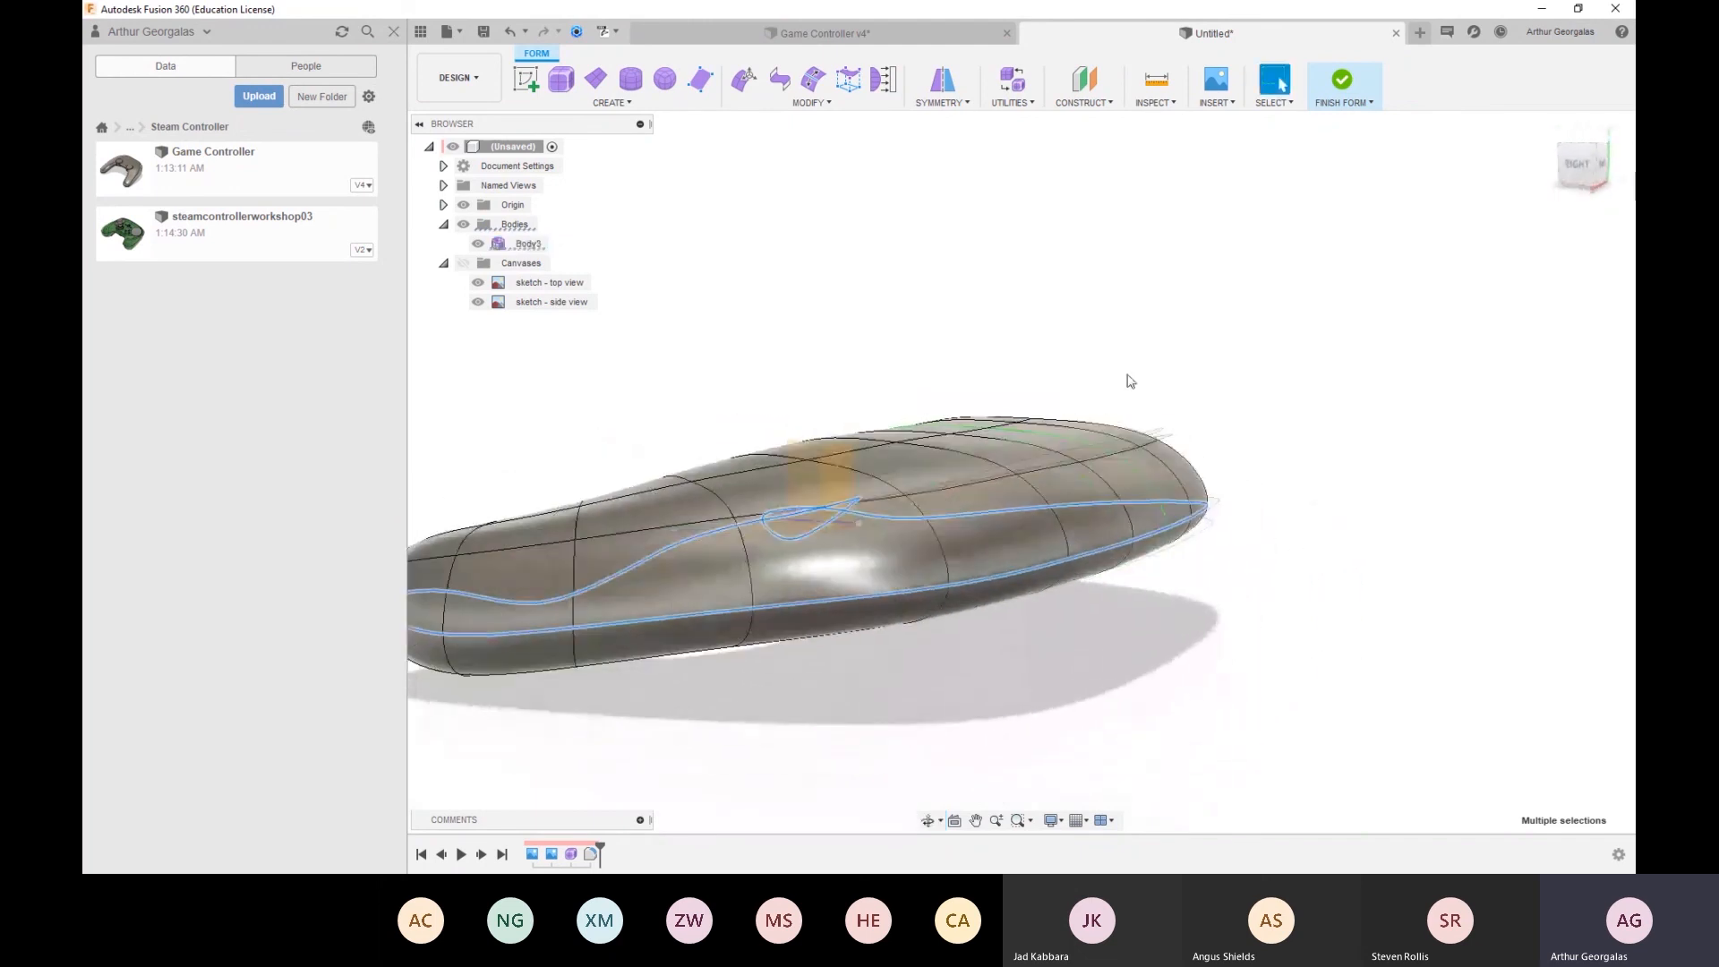
pyautogui.click(808, 102)
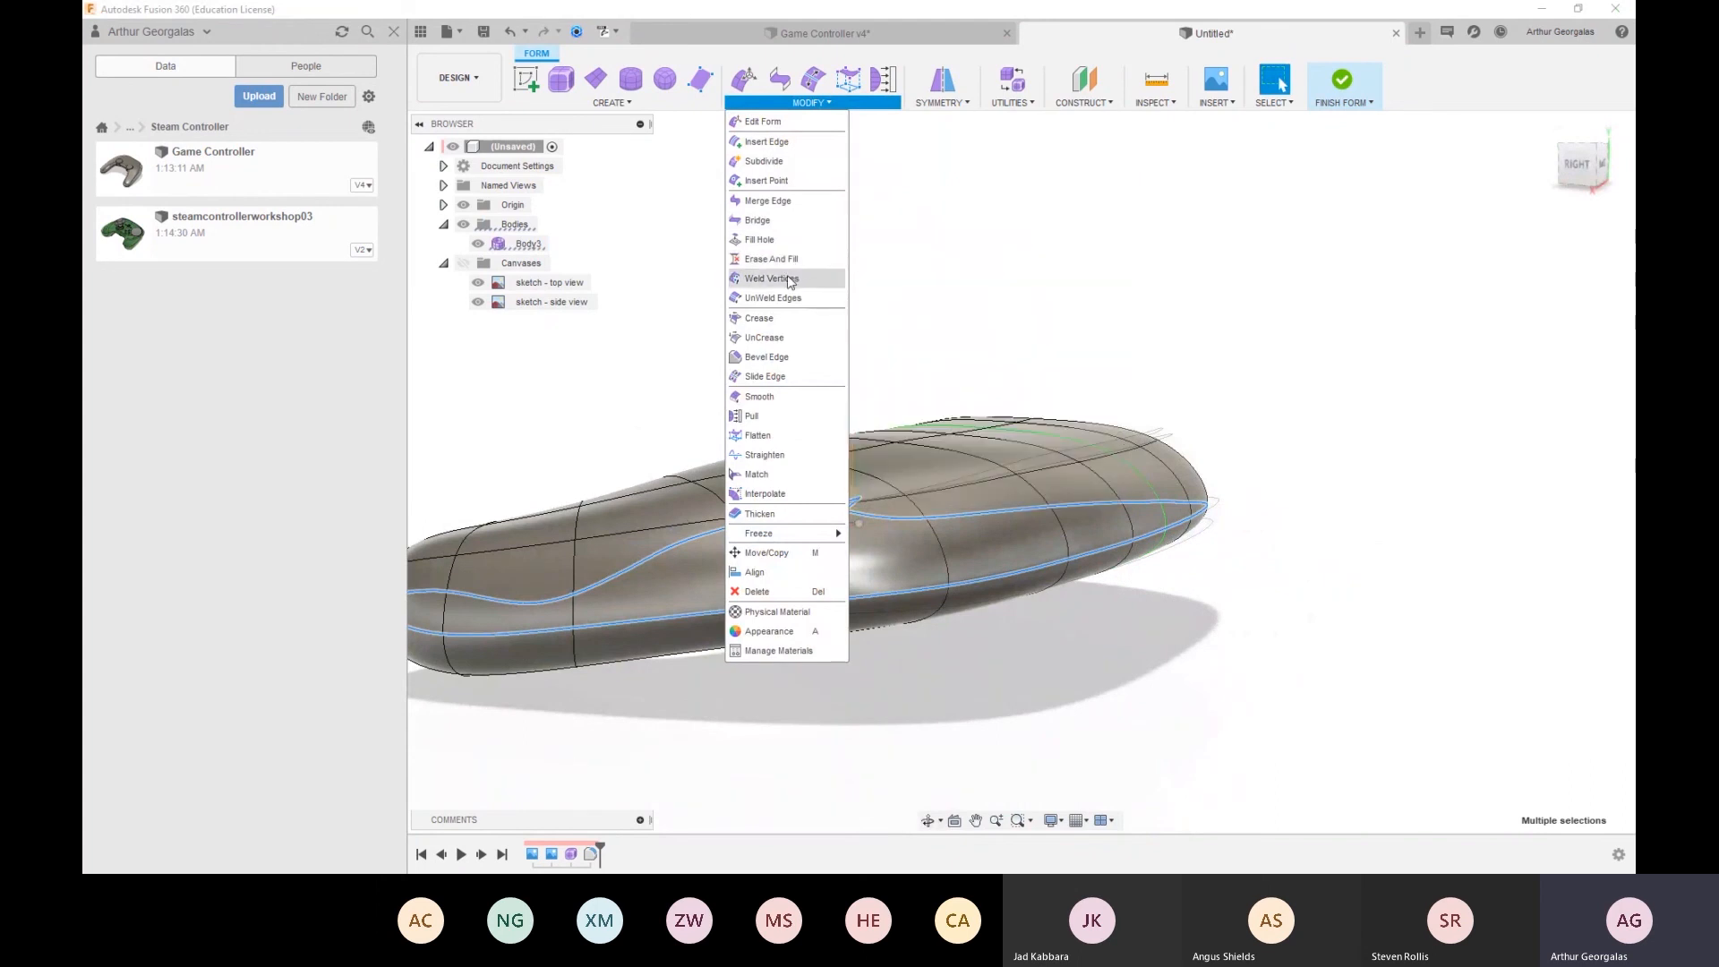
pyautogui.click(760, 357)
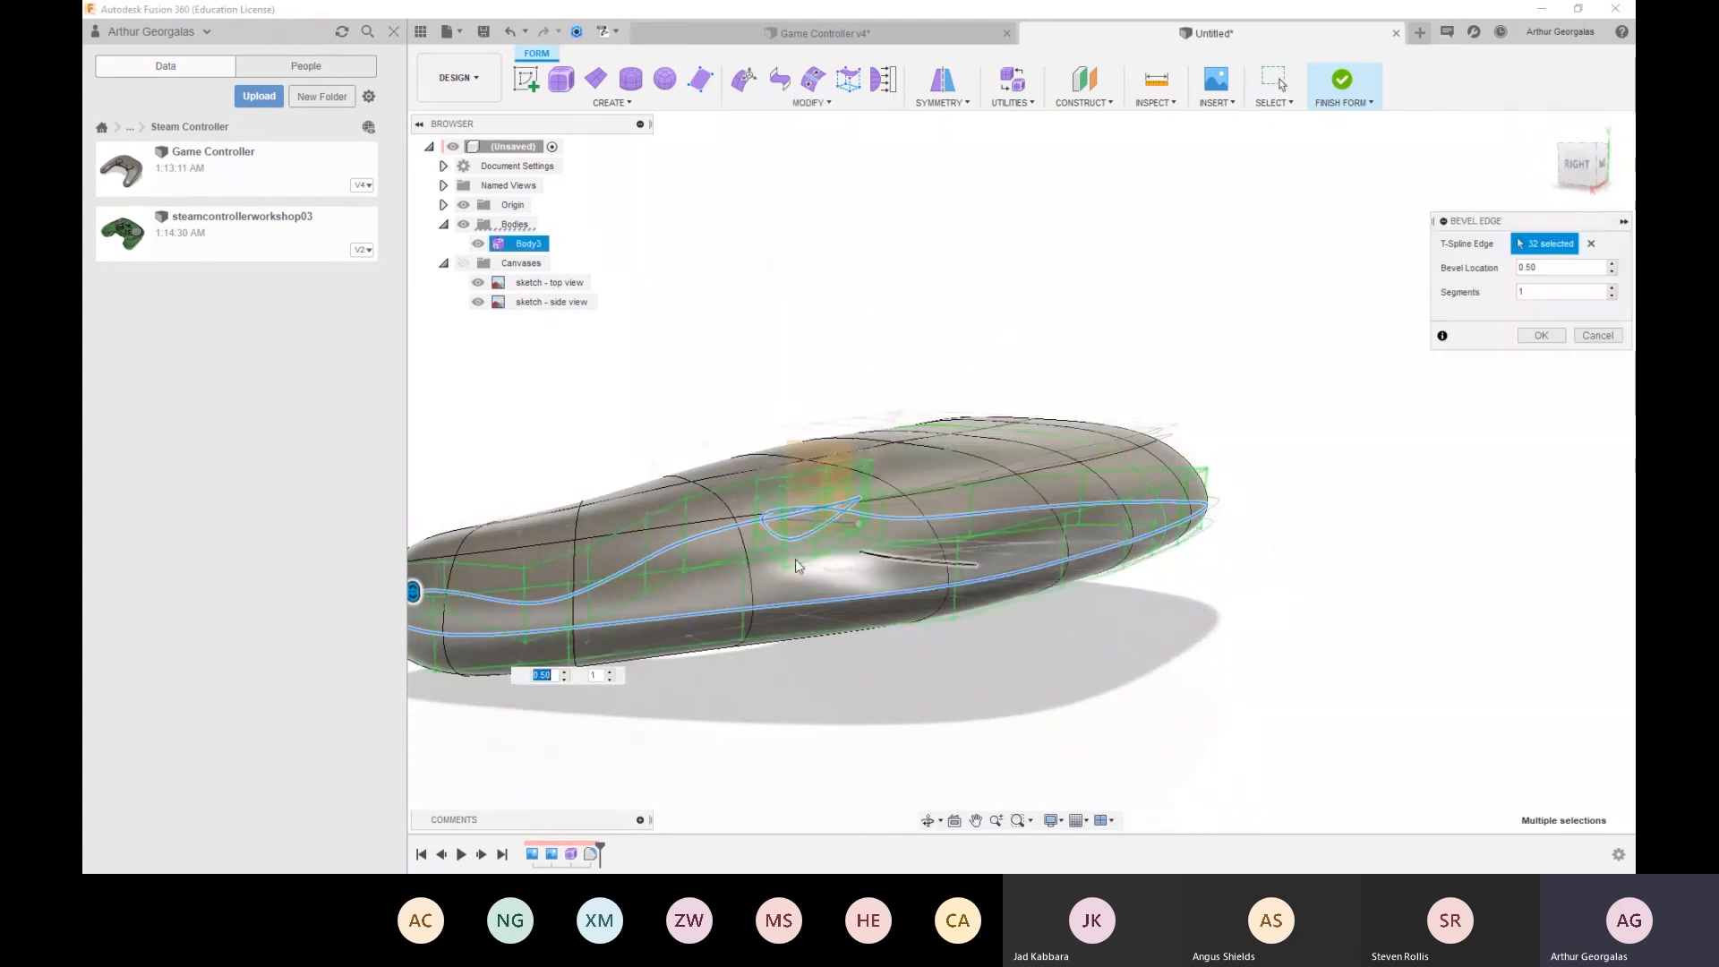
pyautogui.keyDown('shift'); pyautogui.moveTo(643, 549); pyautogui.dragTo(777, 514, button='middle'); pyautogui.keyUp('shift')
pyautogui.moveTo(794, 448); pyautogui.dragTo(812, 407)
pyautogui.press('Return')
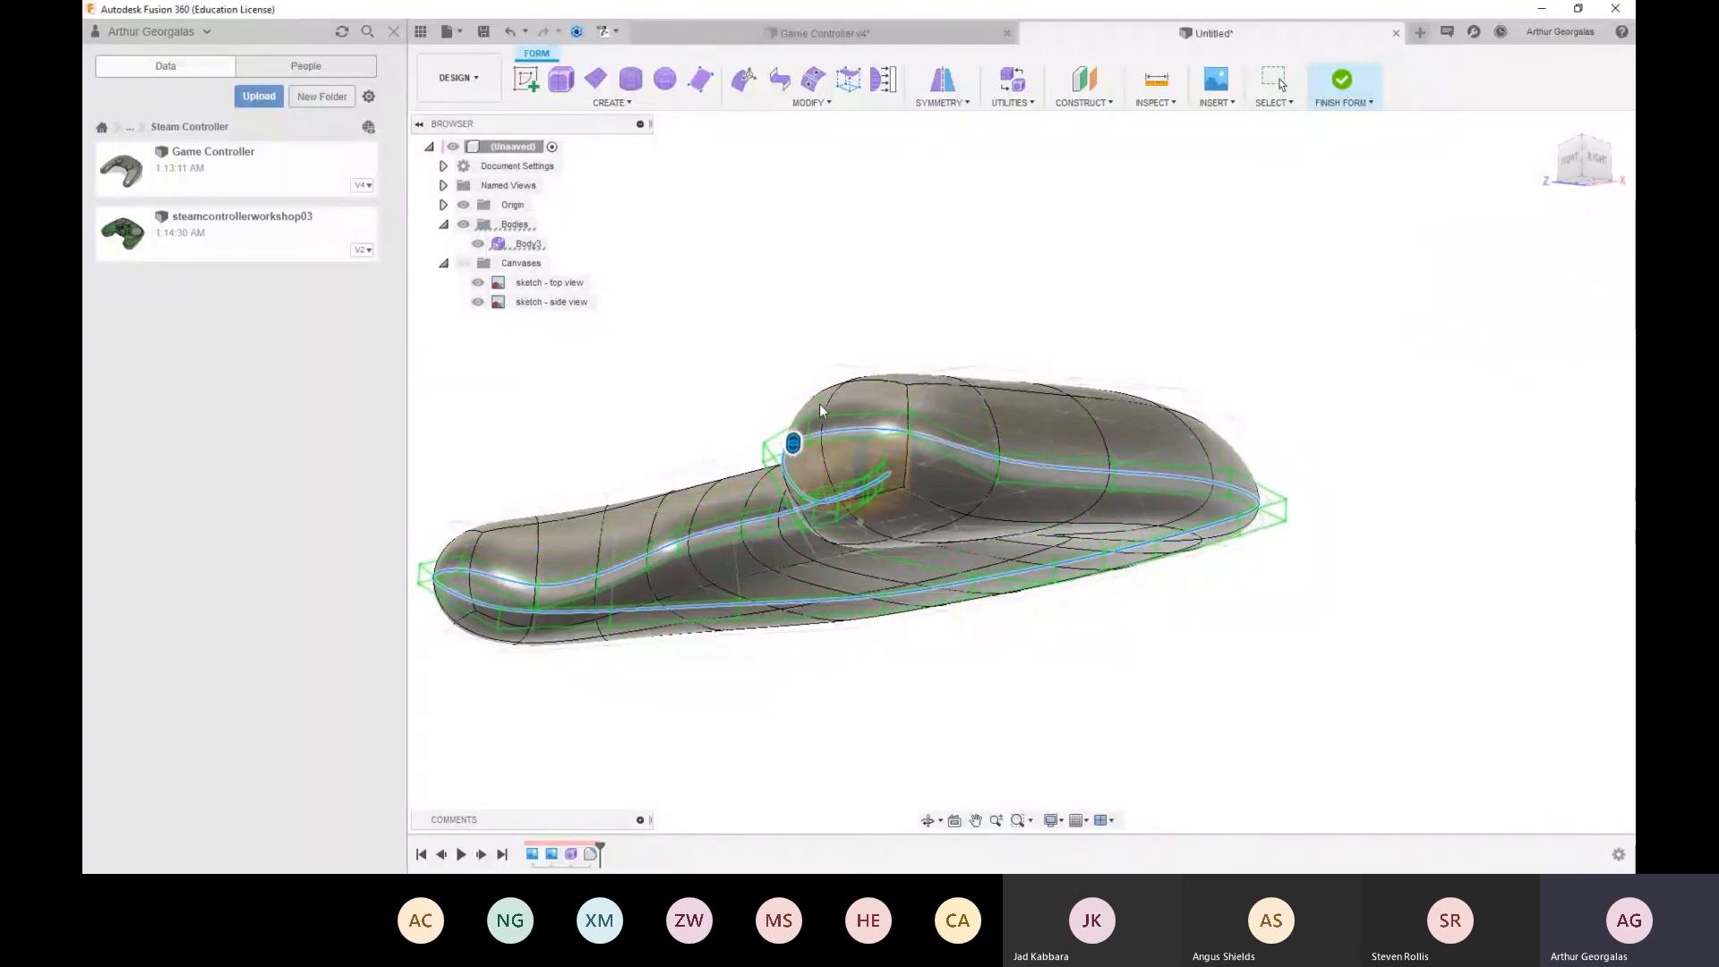
# Examine the bevelled lower rim from several angles and show the form in box display
pyautogui.keyDown('shift'); pyautogui.moveTo(957, 460); pyautogui.dragTo(905, 475, button='middle'); pyautogui.keyUp('shift')
pyautogui.scroll(3, 1207, 486)
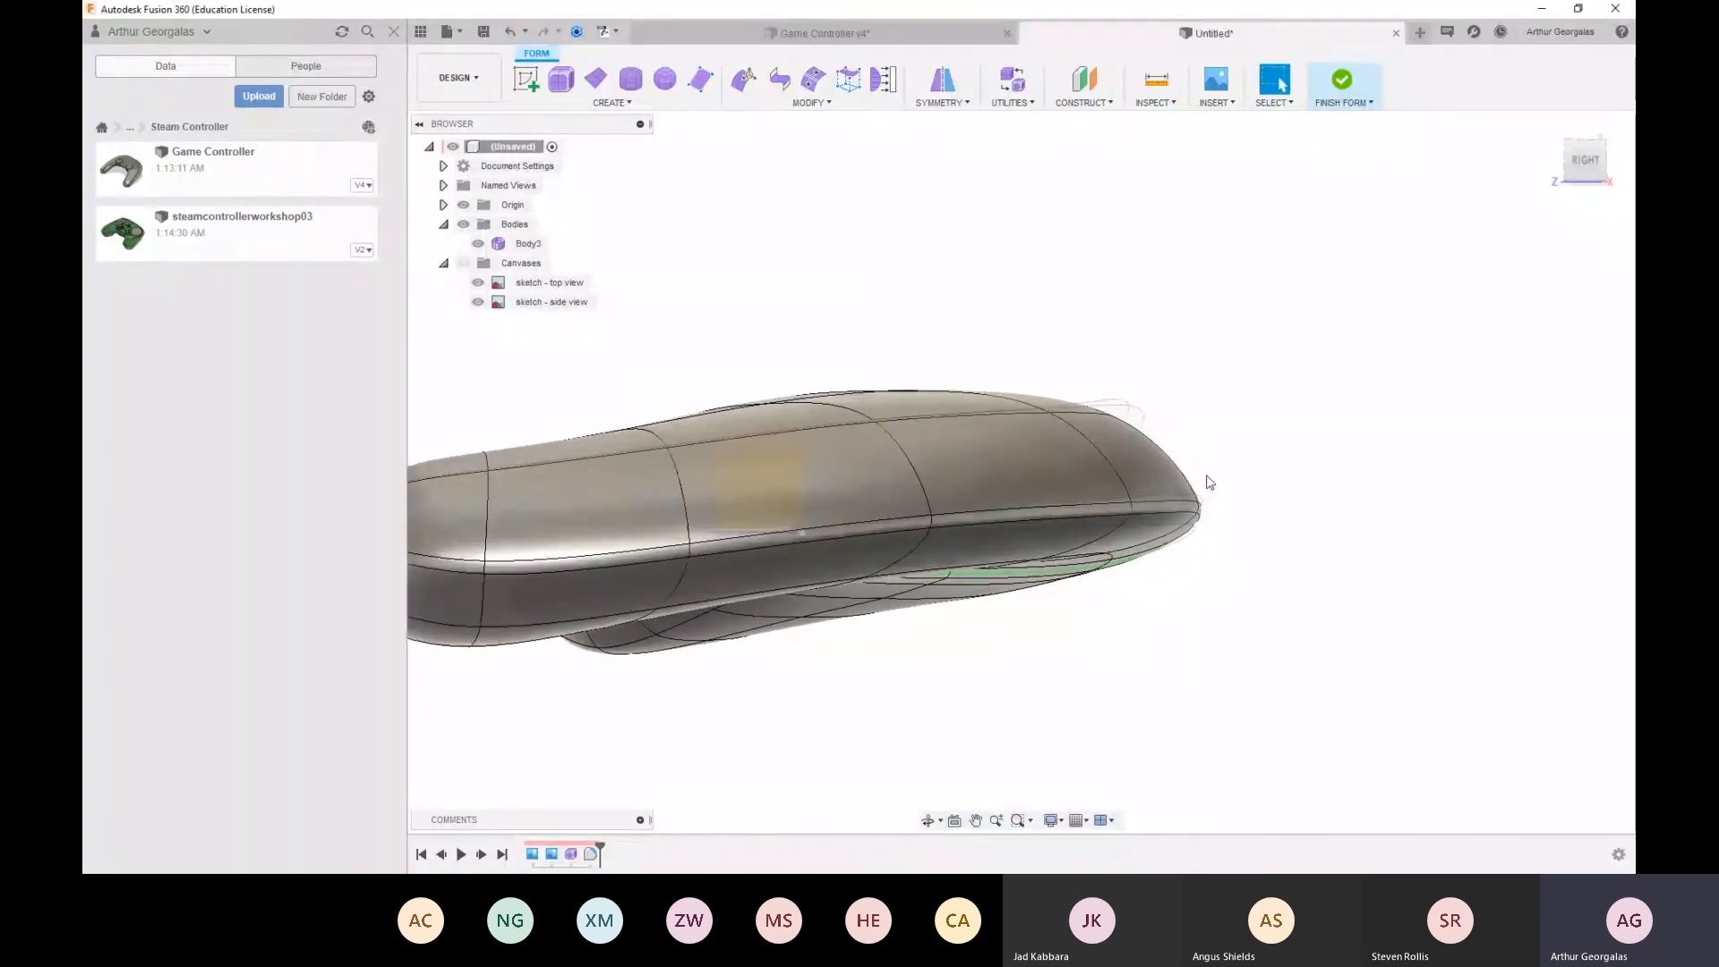
pyautogui.keyDown('shift'); pyautogui.moveTo(1194, 504); pyautogui.dragTo(900, 579, button='middle'); pyautogui.keyUp('shift')
pyautogui.scroll(-3, 981, 627)
pyautogui.keyDown('shift'); pyautogui.moveTo(981, 626); pyautogui.dragTo(1206, 631, button='middle'); pyautogui.keyUp('shift')
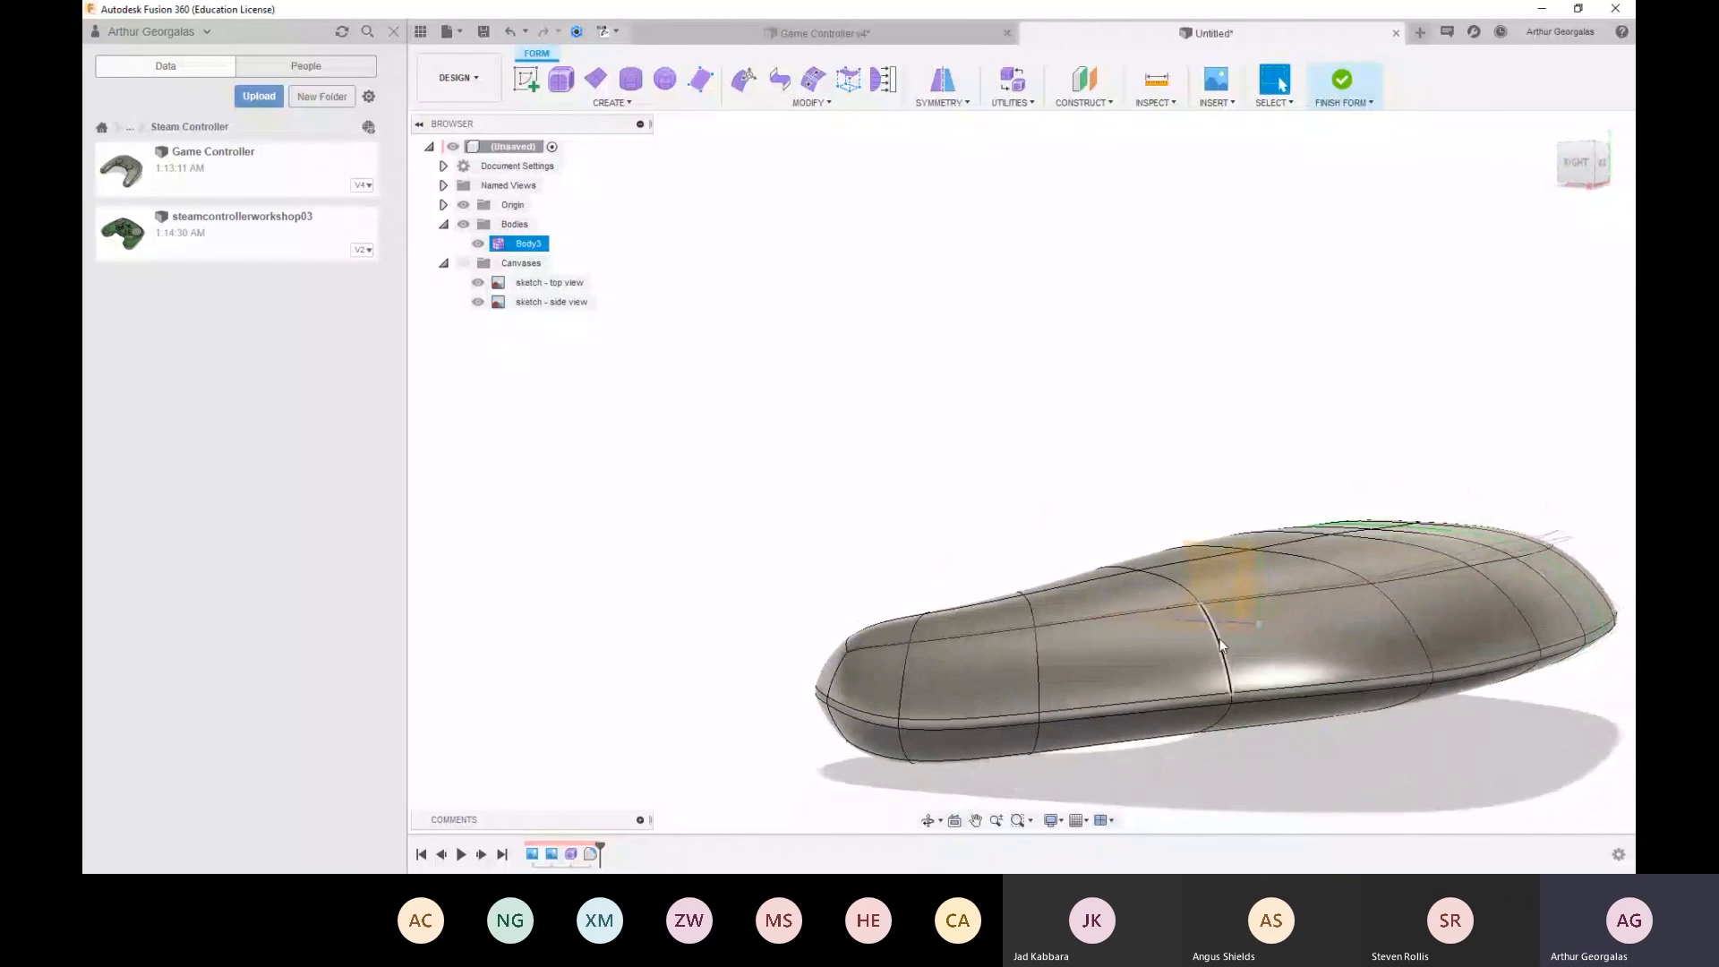
pyautogui.hotkey('alt', '1')
pyautogui.moveTo(1383, 644); pyautogui.dragTo(1076, 573, button='middle')
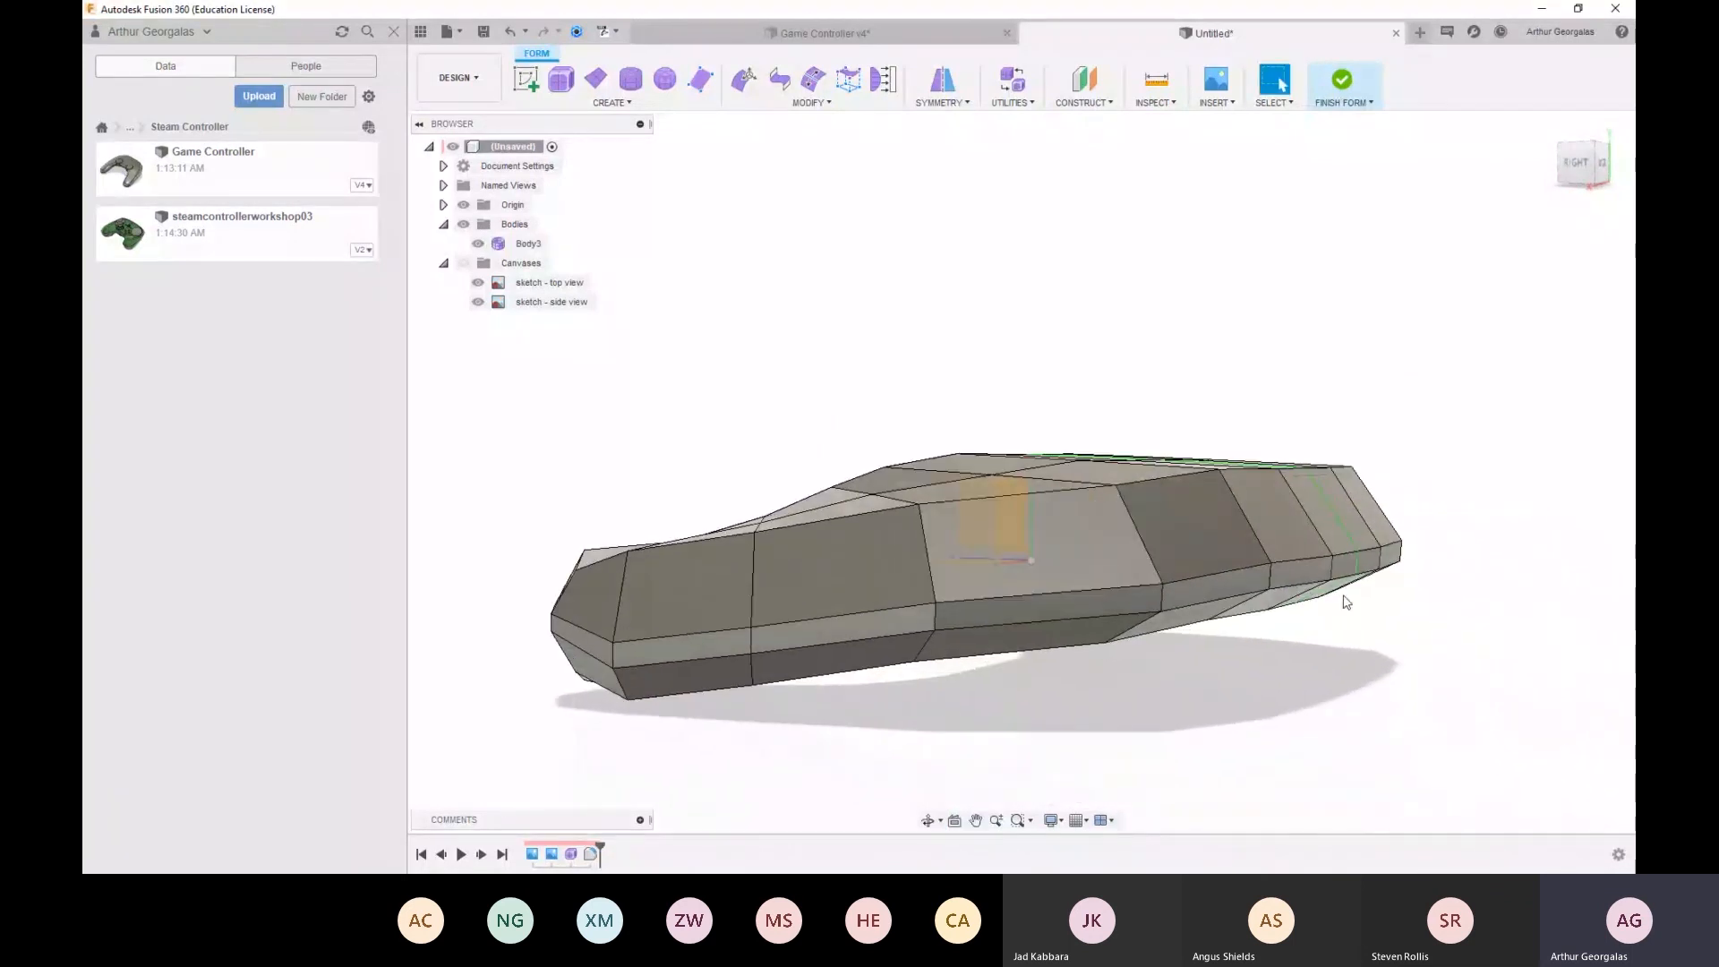
# Switch the form back to smooth display and examine the bevelled lower rim from the left side
pyautogui.keyDown('shift'); pyautogui.moveTo(1346, 602); pyautogui.dragTo(1294, 605, button='middle'); pyautogui.keyUp('shift')
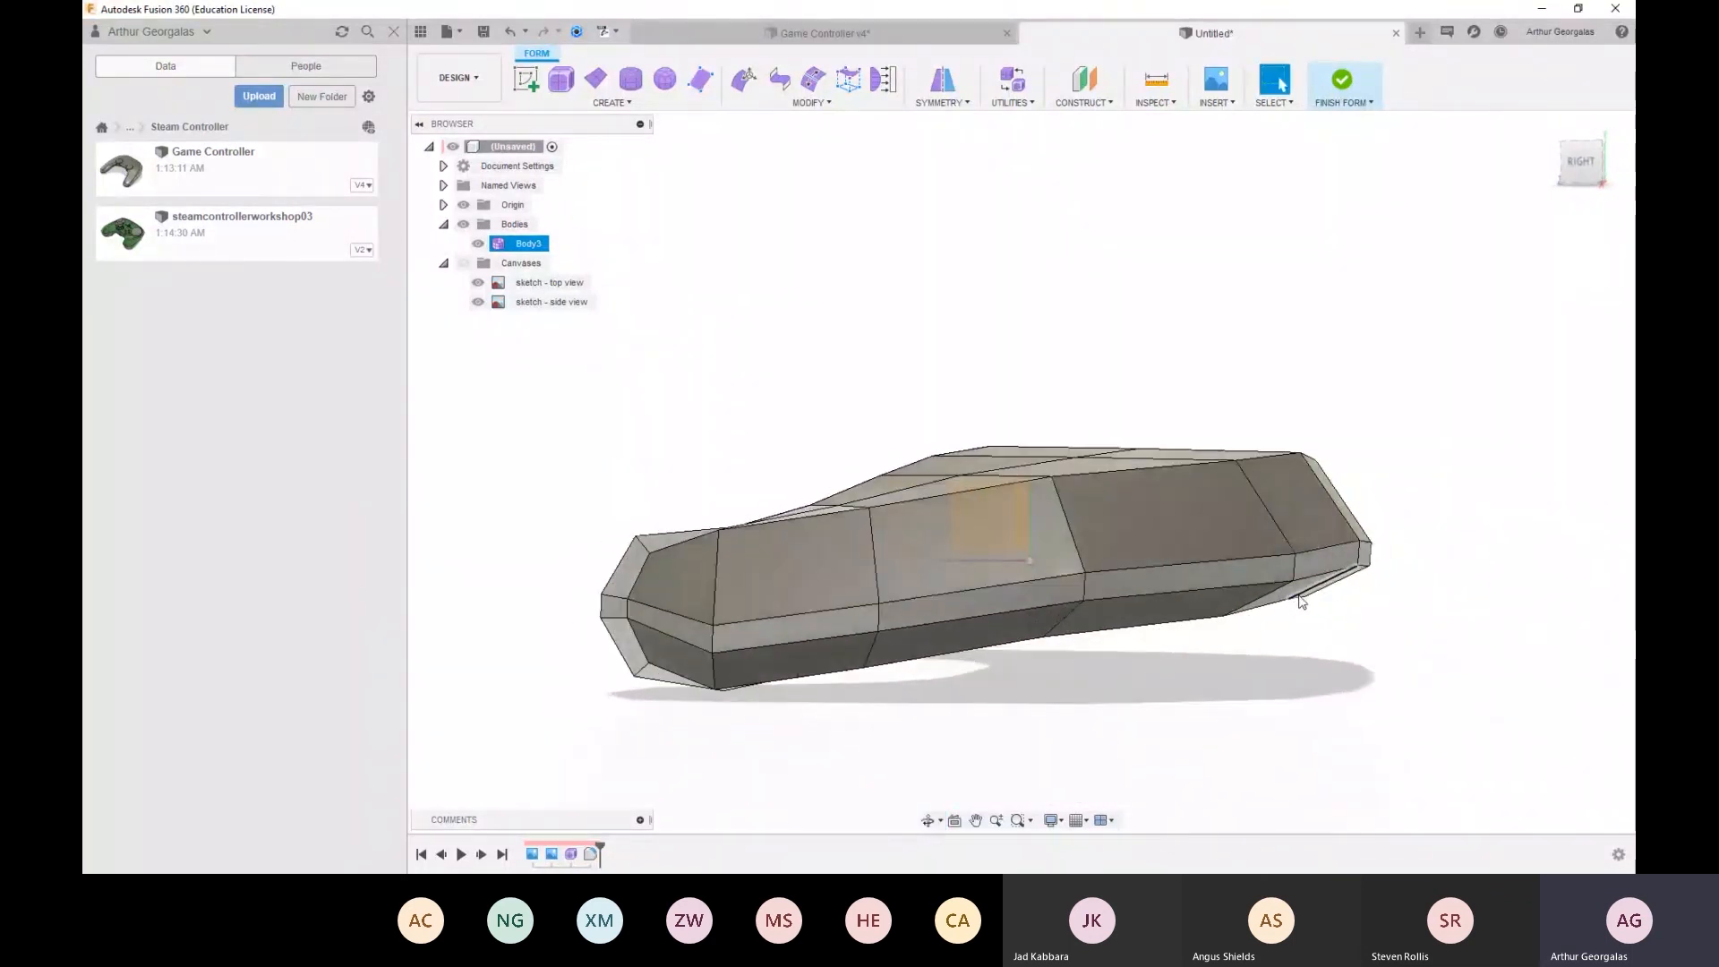
pyautogui.hotkey('alt', '3')
pyautogui.scroll(5, 1340, 550)
pyautogui.keyDown('shift'); pyautogui.moveTo(1330, 565); pyautogui.dragTo(1039, 567, button='middle'); pyautogui.keyUp('shift')
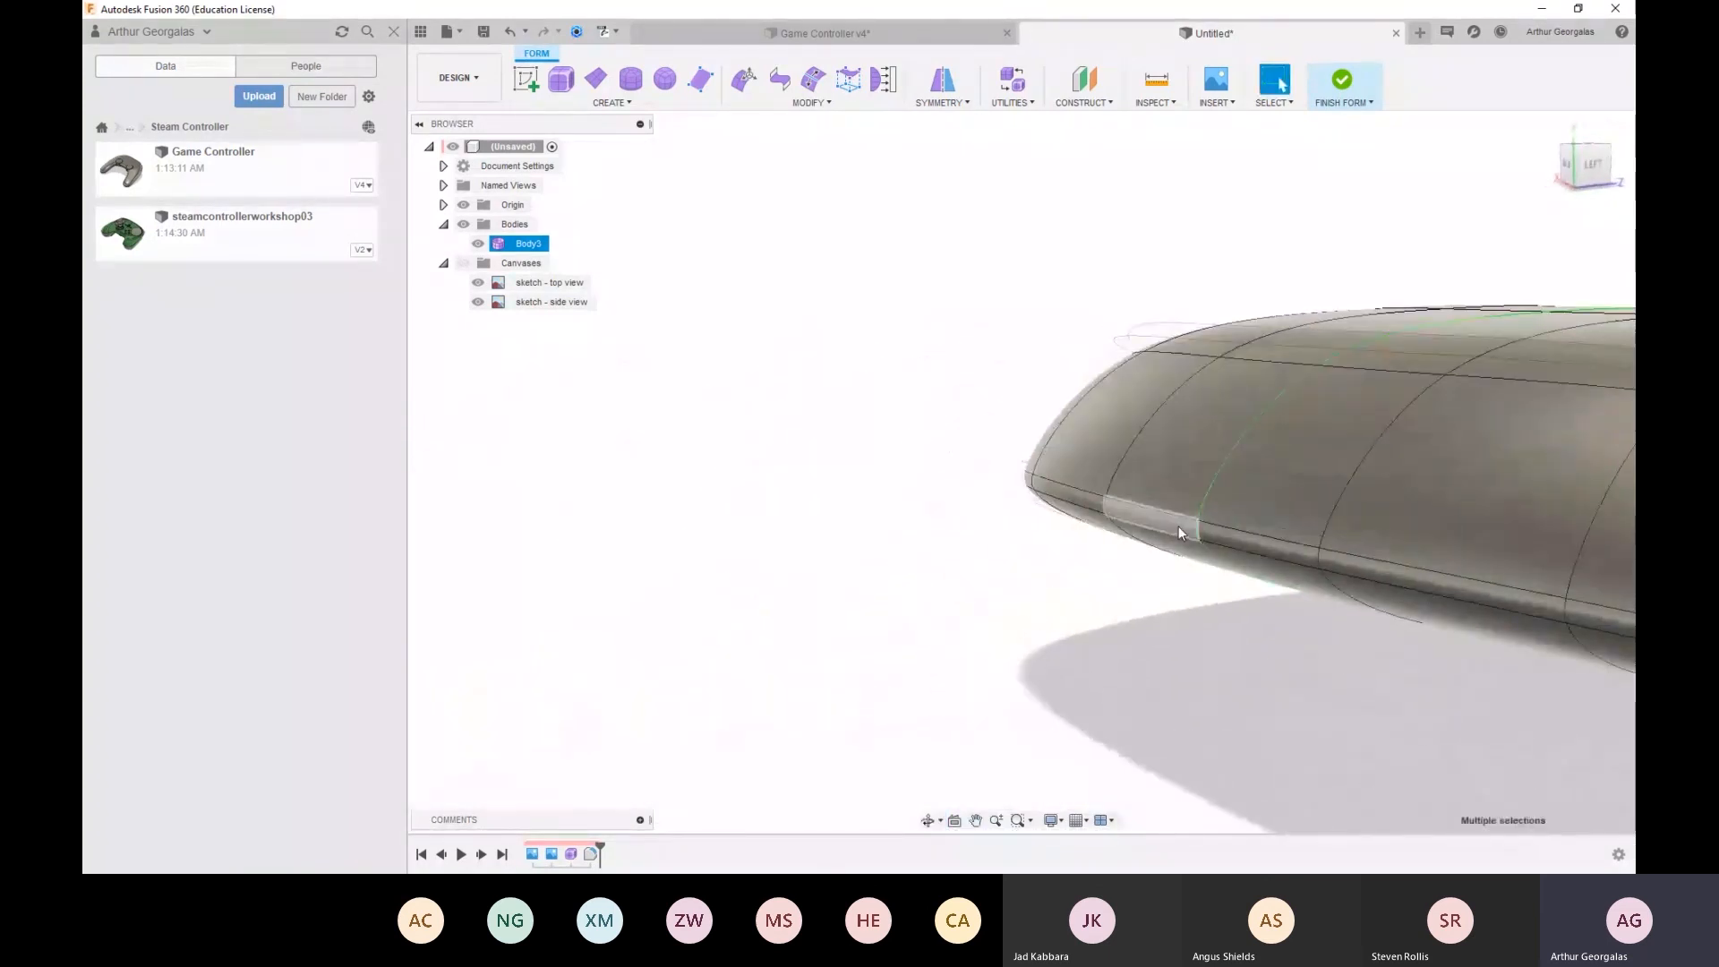
# Try moving the bevelled lower rim's faces and edges with Edit Form, then cancel and undo the rim bevel
pyautogui.click(1179, 533)
pyautogui.rightClick(1178, 528)
pyautogui.click(1218, 511)
pyautogui.moveTo(1164, 495); pyautogui.dragTo(1164, 421)
pyautogui.click(1126, 620)
pyautogui.keyDown('shift'); pyautogui.moveTo(1125, 619); pyautogui.dragTo(1106, 507, button='middle'); pyautogui.keyUp('shift')
pyautogui.hotkey('ctrl', 'z')
pyautogui.click(1103, 571)
pyautogui.moveTo(1101, 451); pyautogui.dragTo(1153, 338)
pyautogui.click(1005, 499)
pyautogui.keyDown('shift'); pyautogui.moveTo(1005, 498); pyautogui.dragTo(1056, 412, button='middle'); pyautogui.keyUp('shift')
pyautogui.keyDown('shift'); pyautogui.moveTo(1136, 475); pyautogui.dragTo(1290, 559, button='middle'); pyautogui.keyUp('shift')
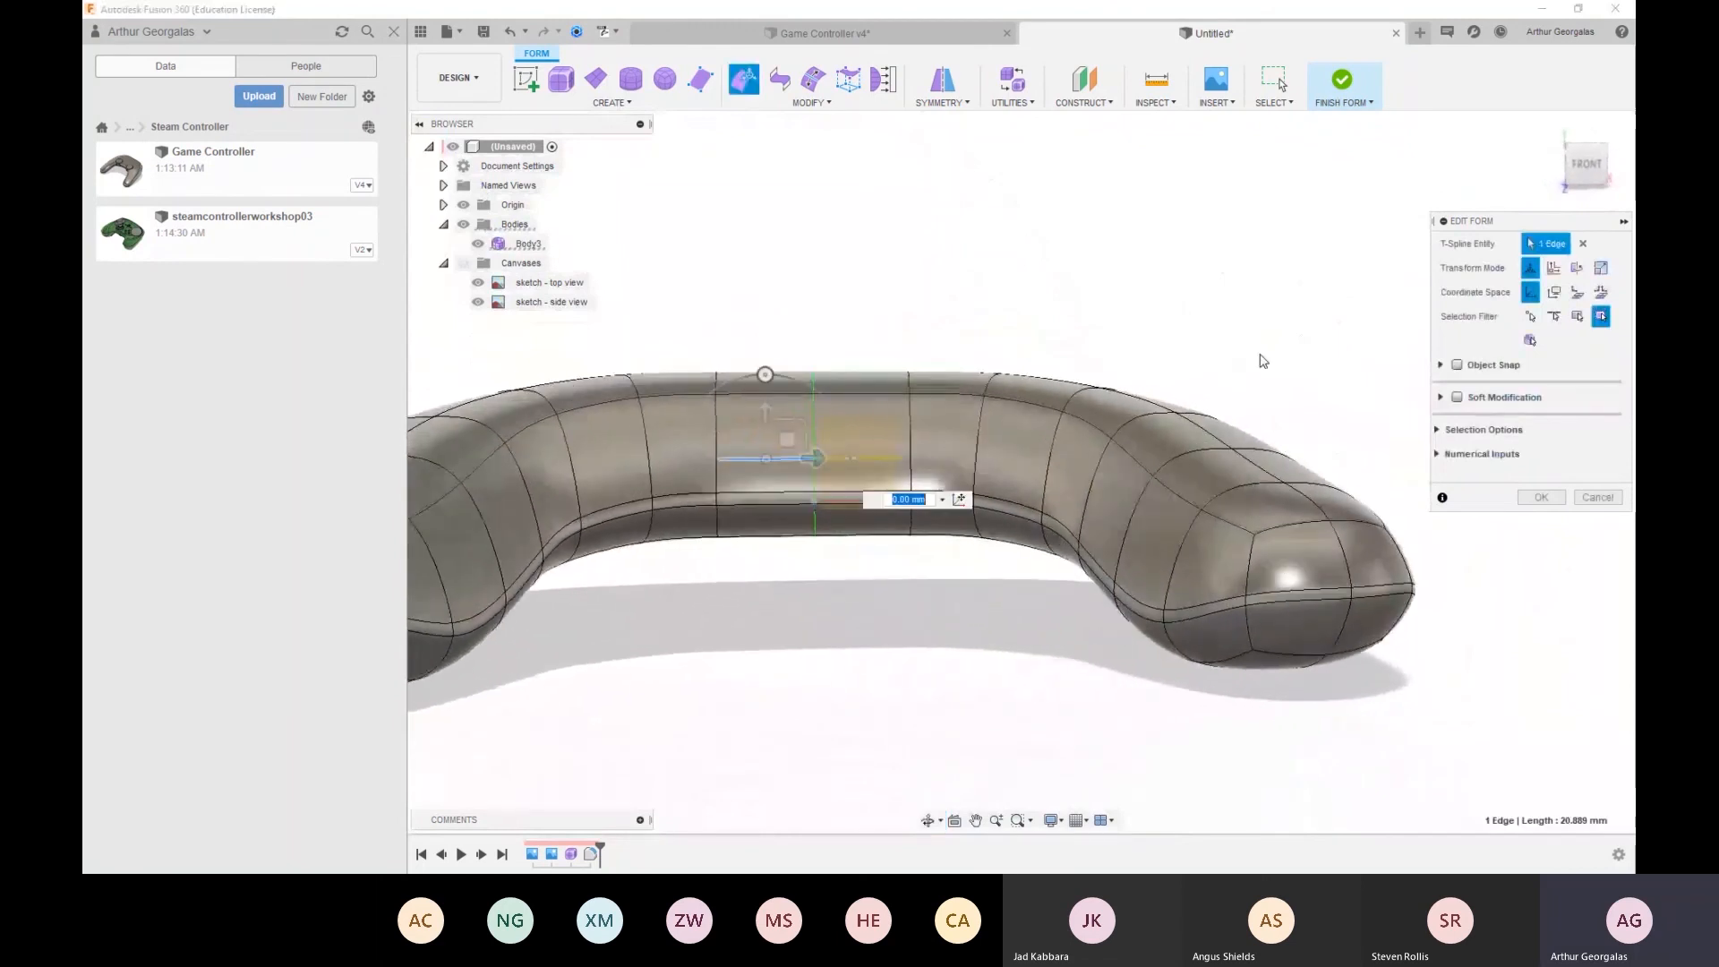
pyautogui.click(1597, 497)
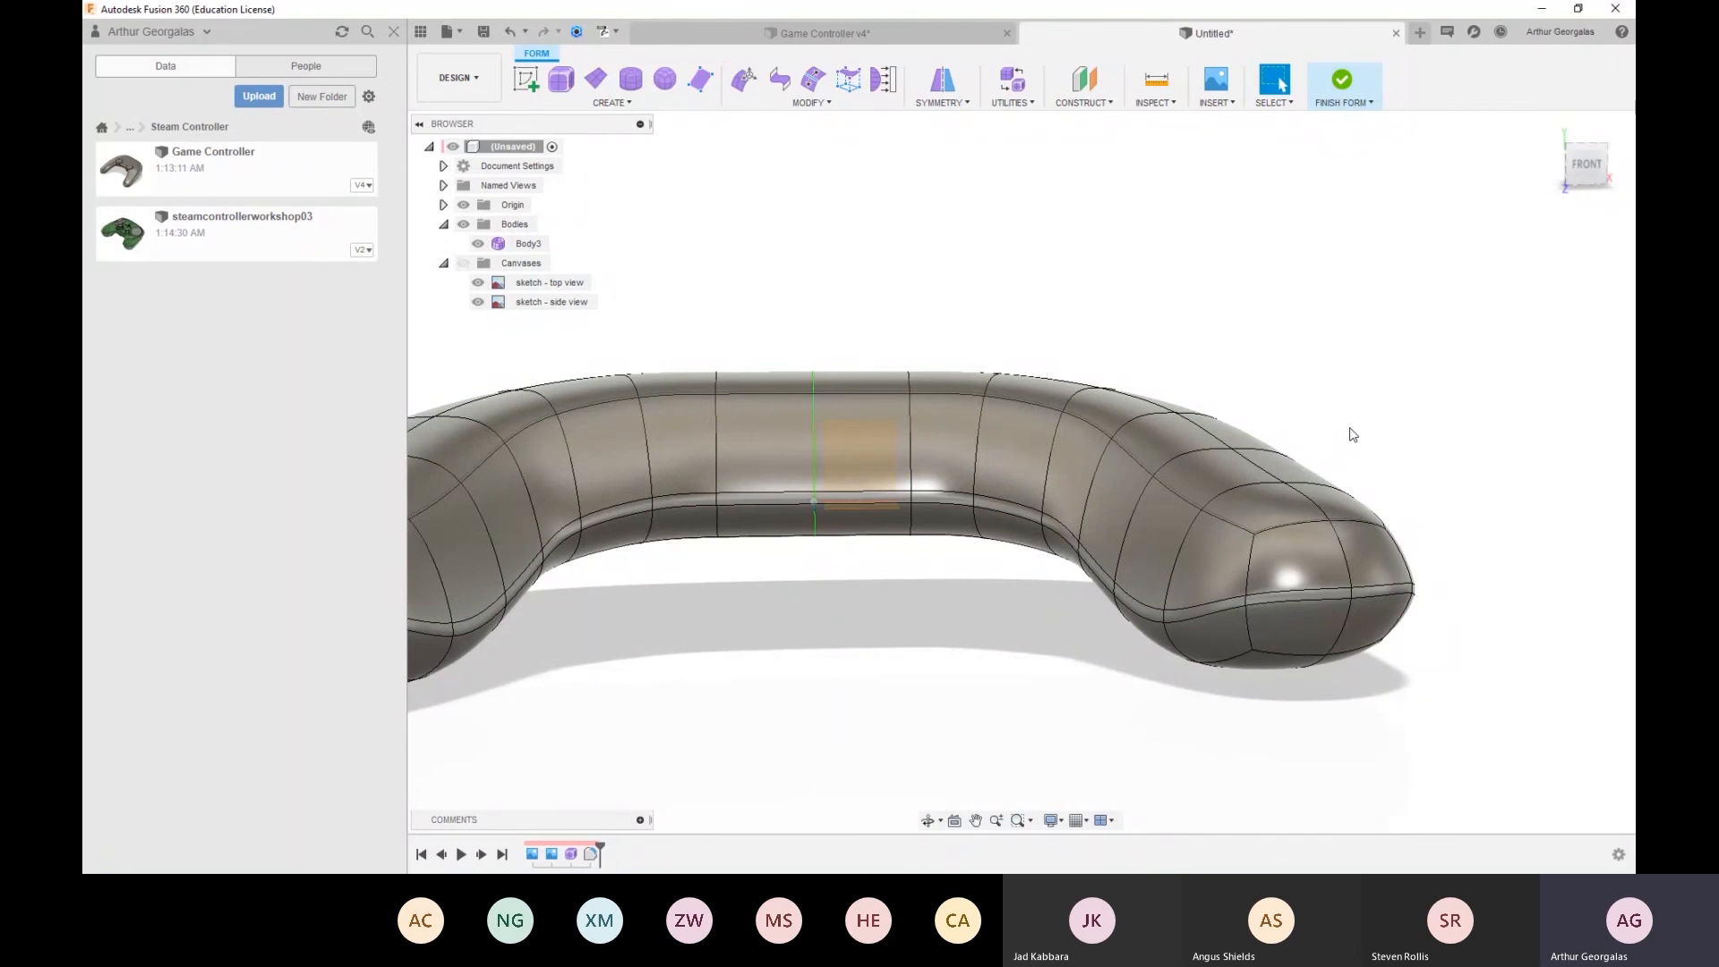
pyautogui.hotkey('ctrl', 'z')
# Bevel the upper edge loop of the controller body at bevel location 0.067 with one segment
pyautogui.keyDown('shift'); pyautogui.moveTo(1352, 413); pyautogui.dragTo(1200, 448, button='middle'); pyautogui.keyUp('shift')
pyautogui.click(846, 559)
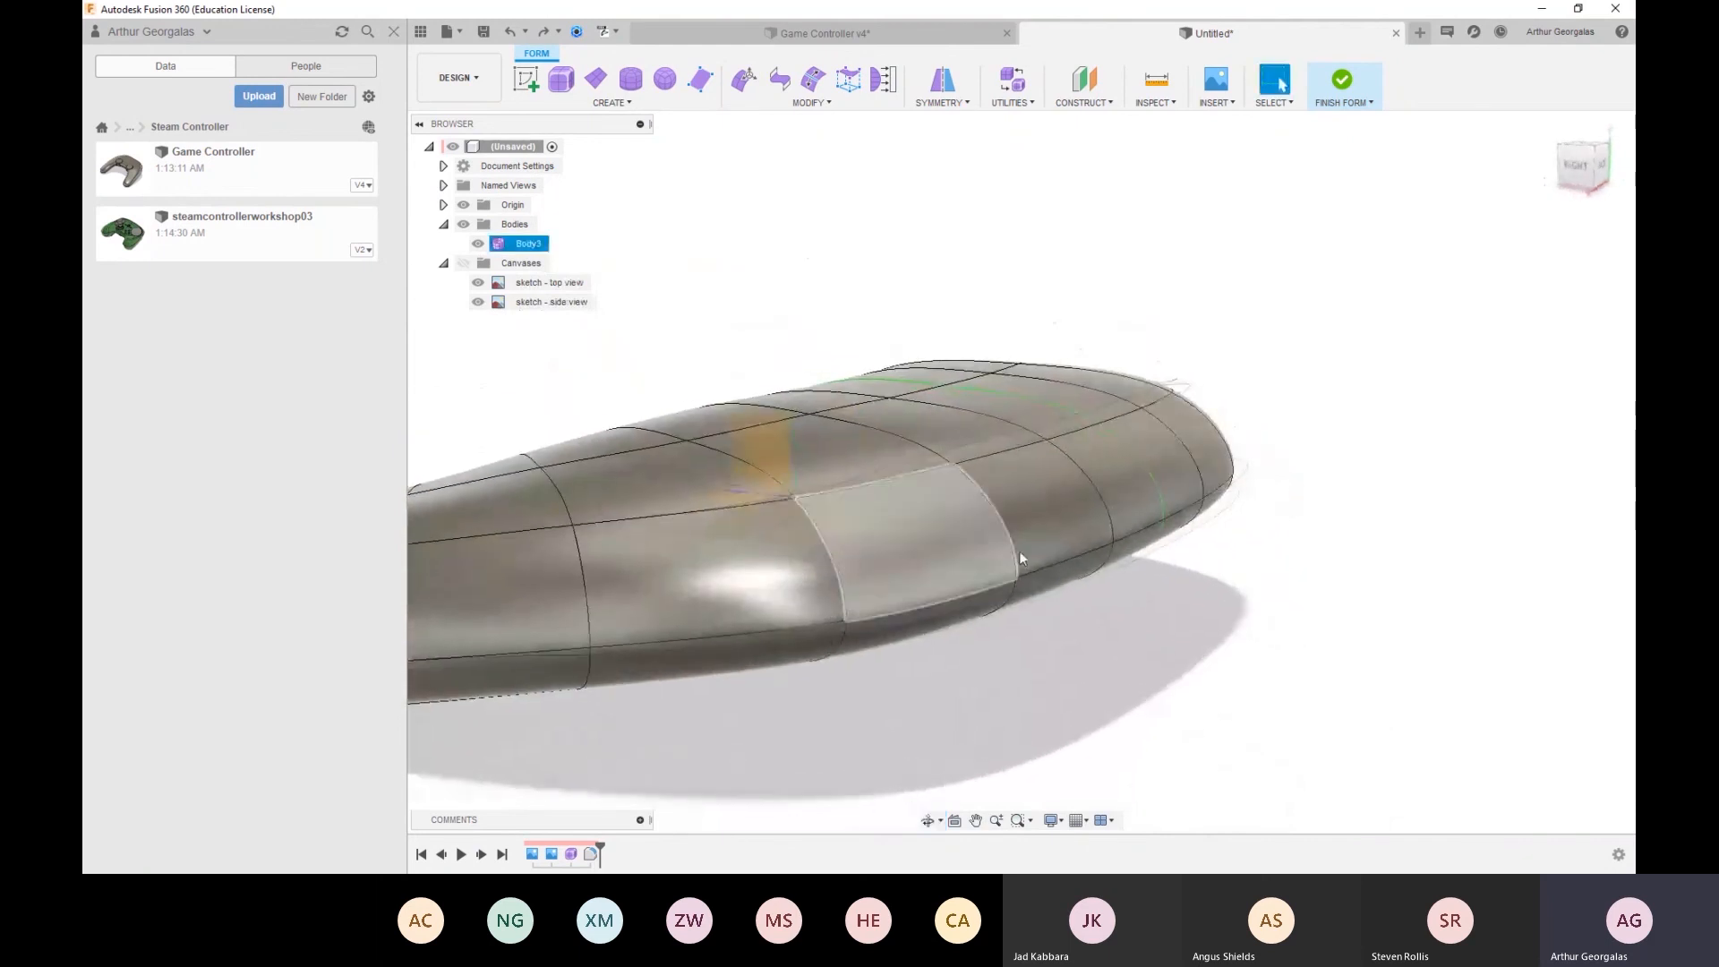
pyautogui.doubleClick(920, 470)
pyautogui.rightClick(920, 471)
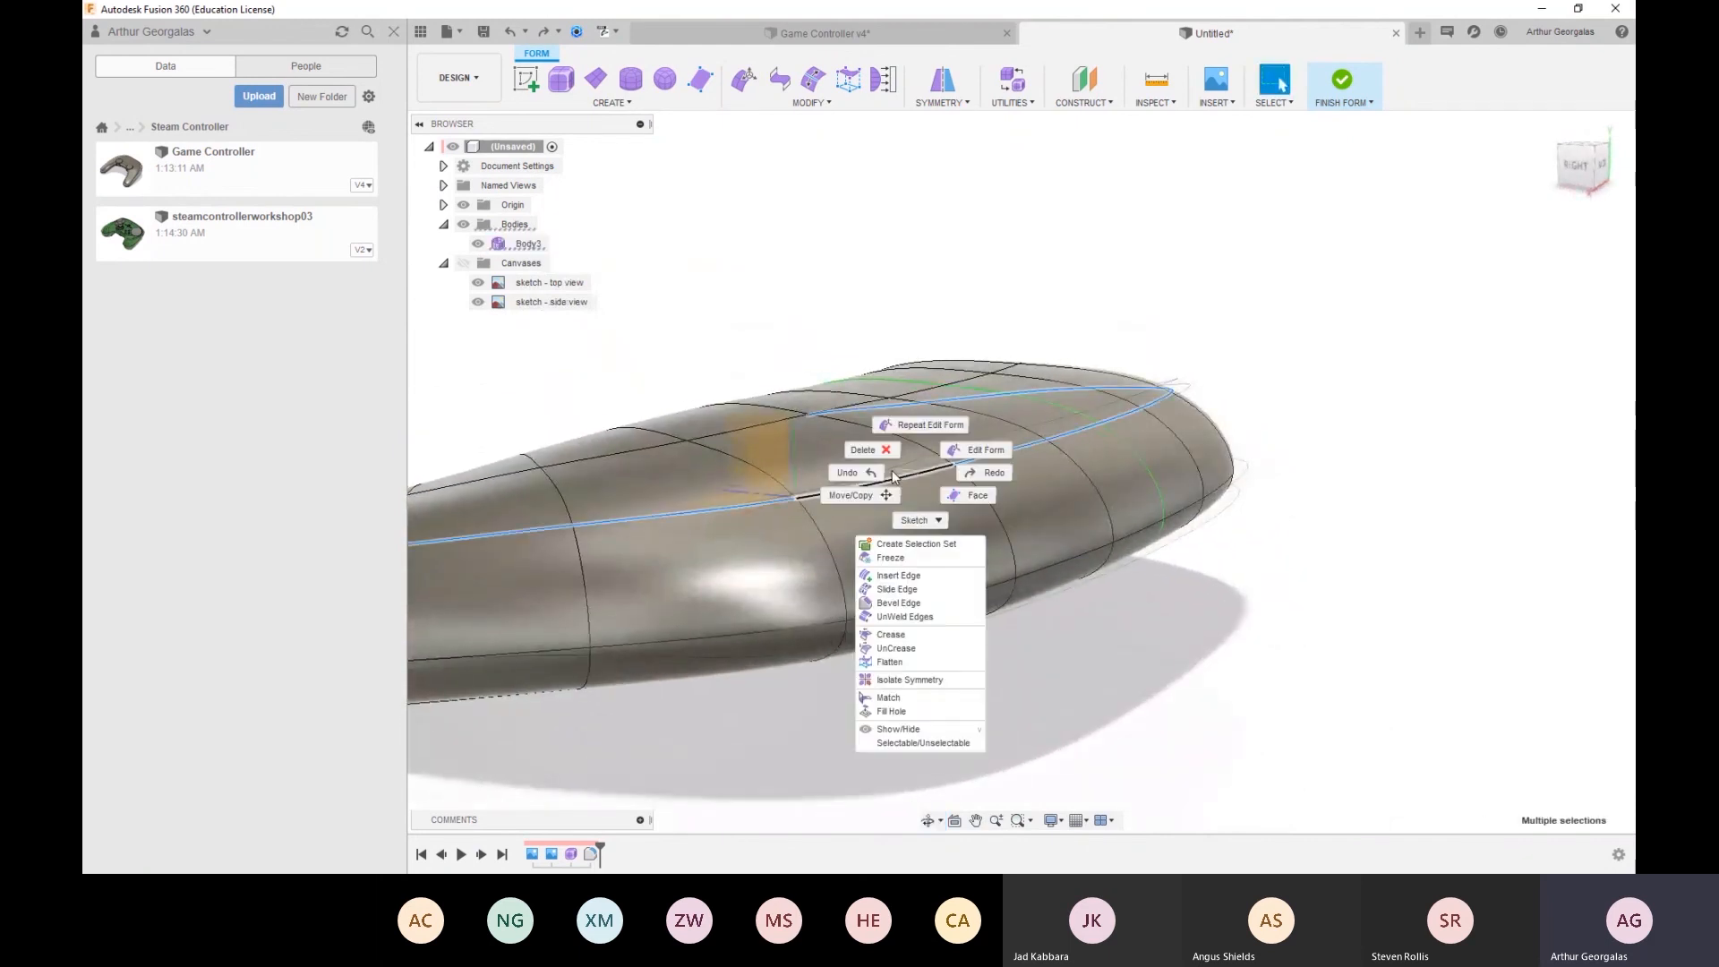
pyautogui.click(910, 604)
pyautogui.scroll(-4, 1126, 472)
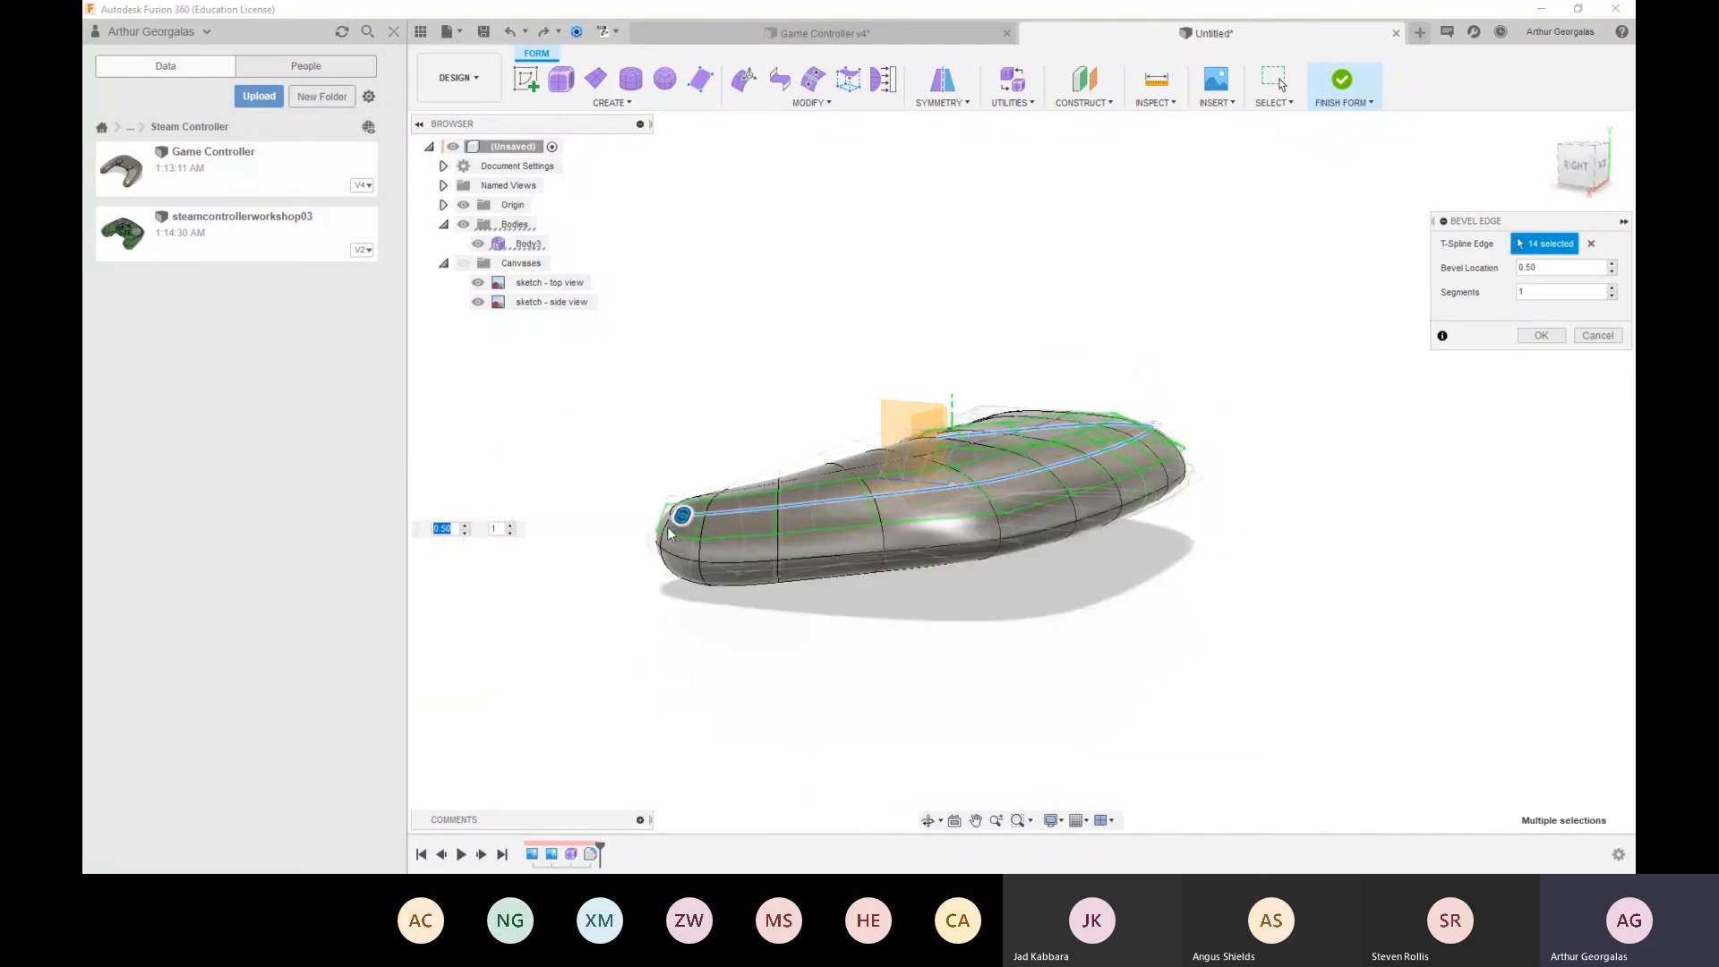
pyautogui.moveTo(679, 524); pyautogui.dragTo(666, 547)
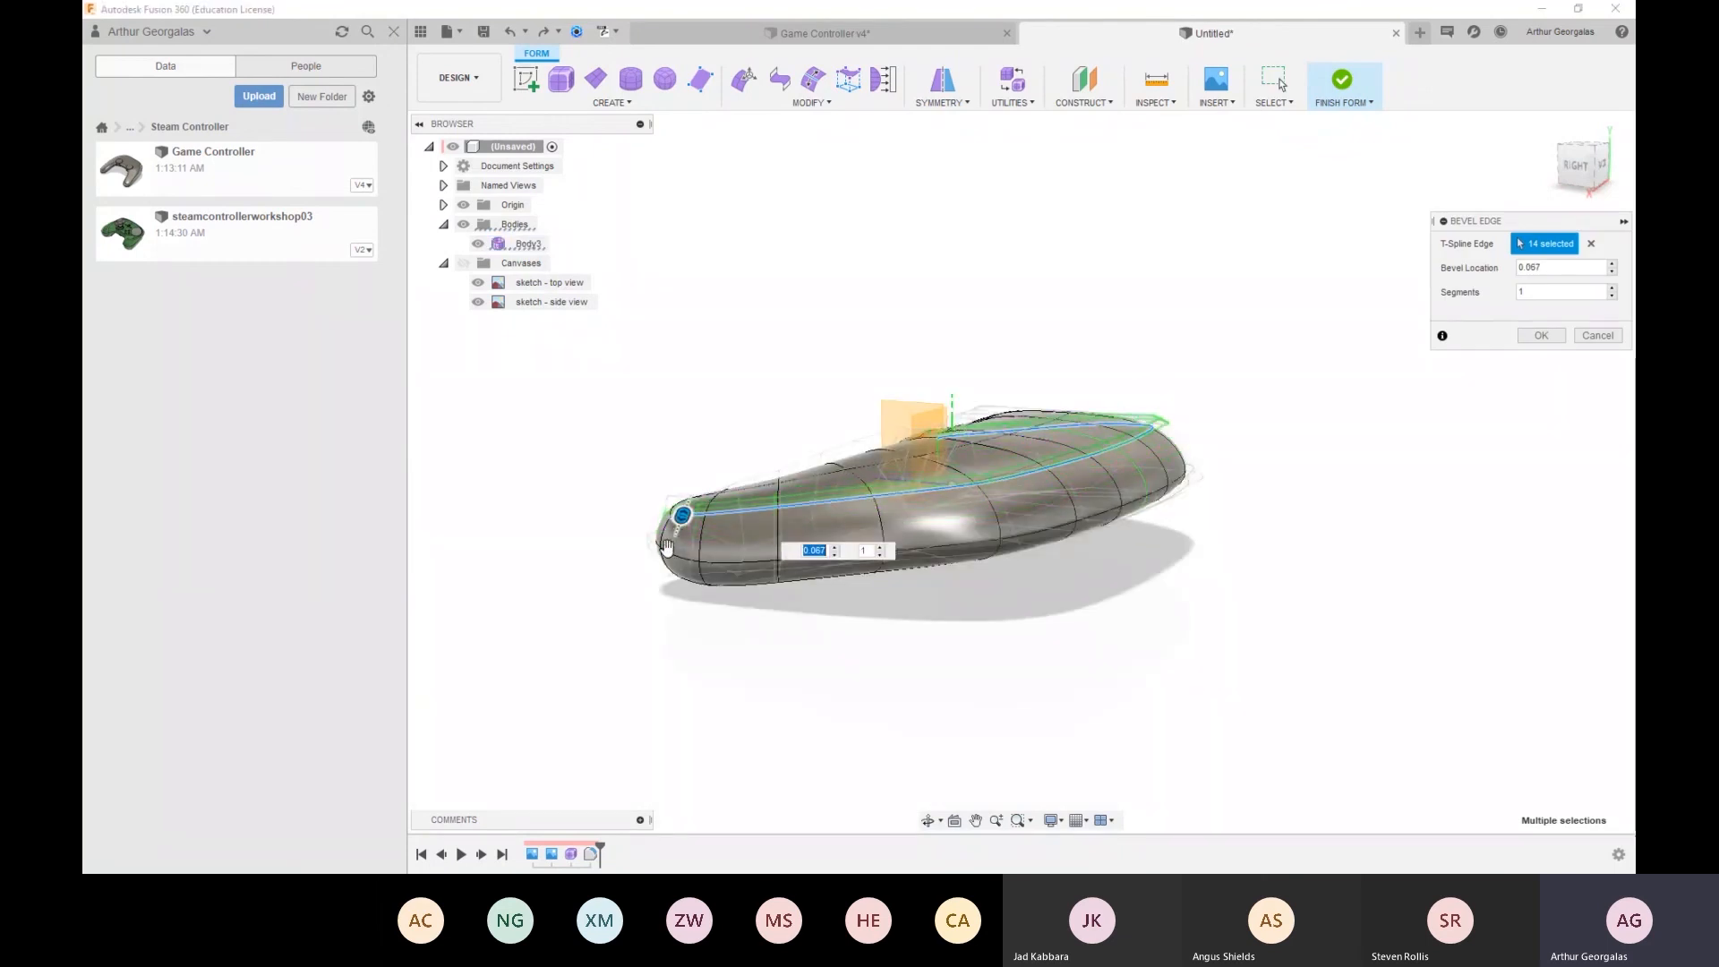
pyautogui.press('Return')
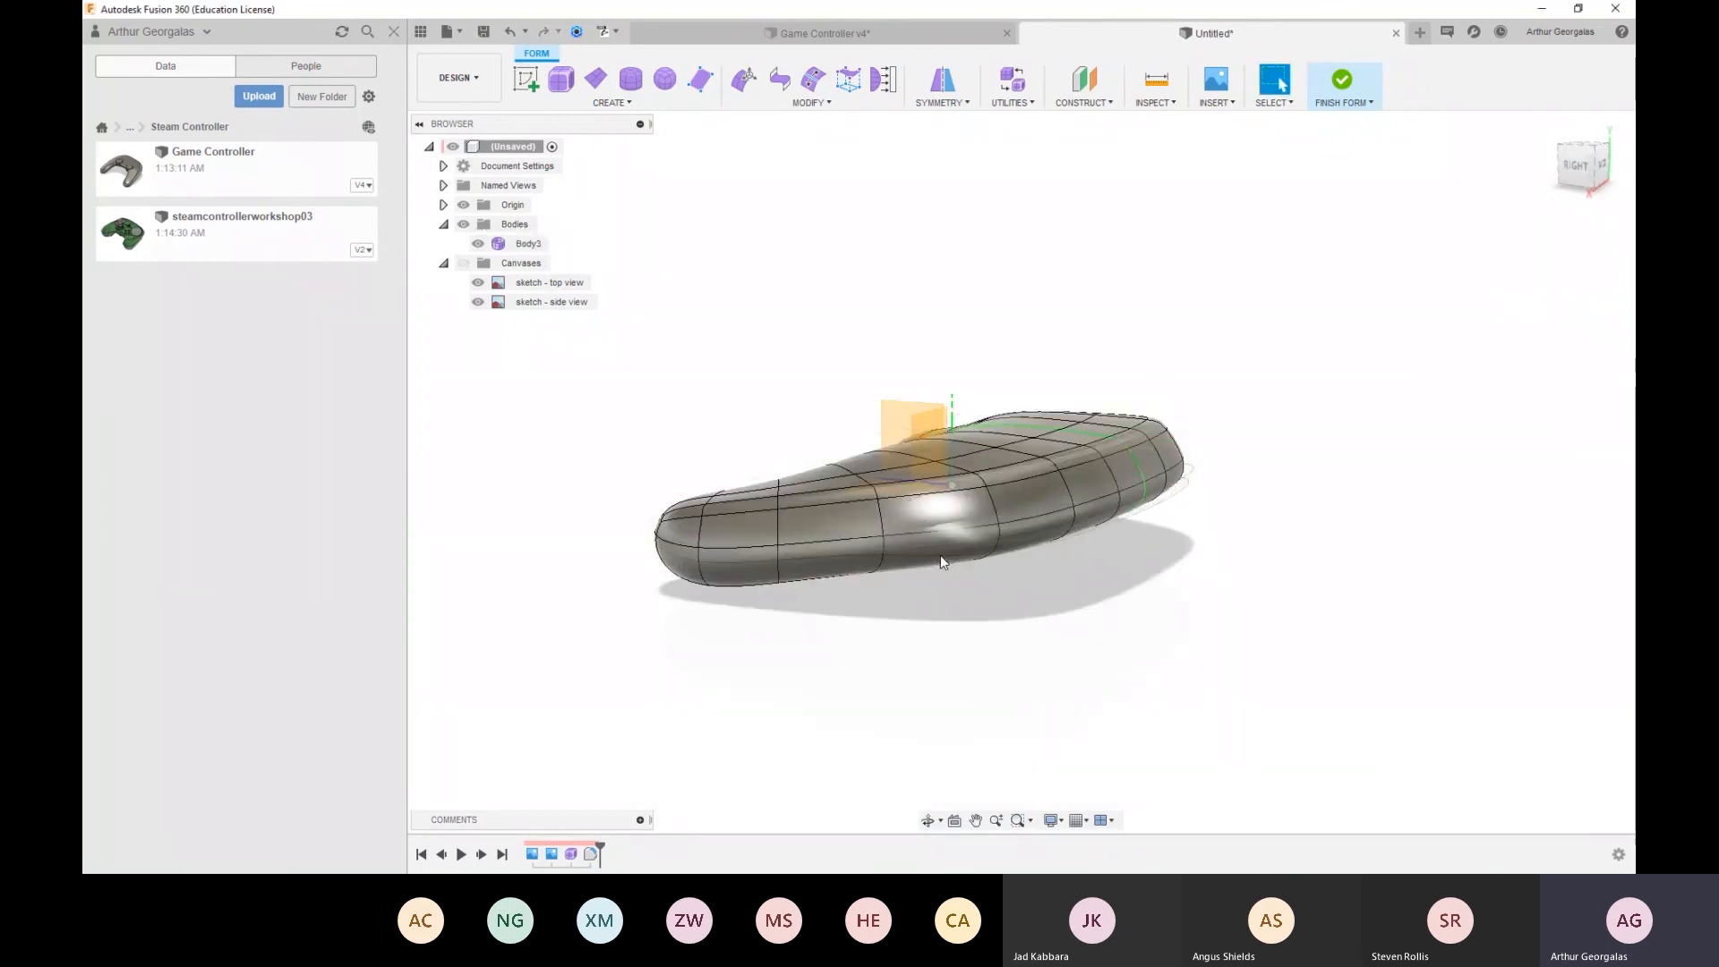
# Bevel the lower edge loop around the whole body with one segment, using a narrow bevel
pyautogui.doubleClick(1054, 514)
pyautogui.rightClick(1055, 514)
pyautogui.click(1083, 463)
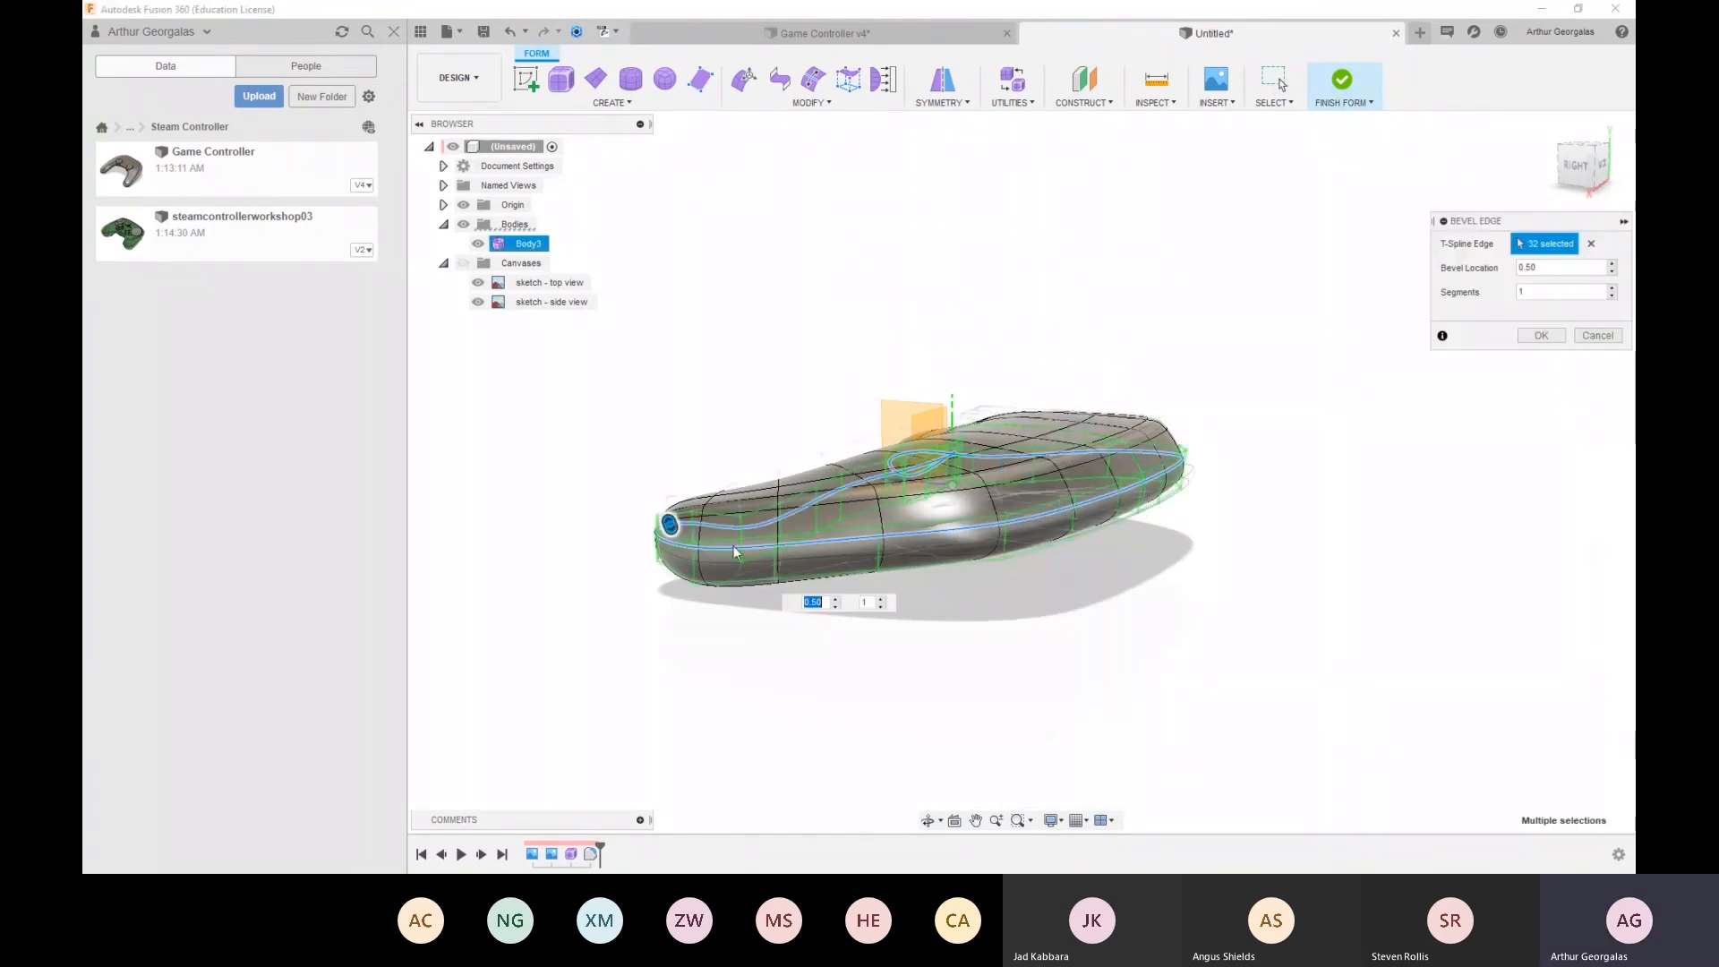
pyautogui.moveTo(671, 527); pyautogui.dragTo(676, 495)
pyautogui.press('Return')
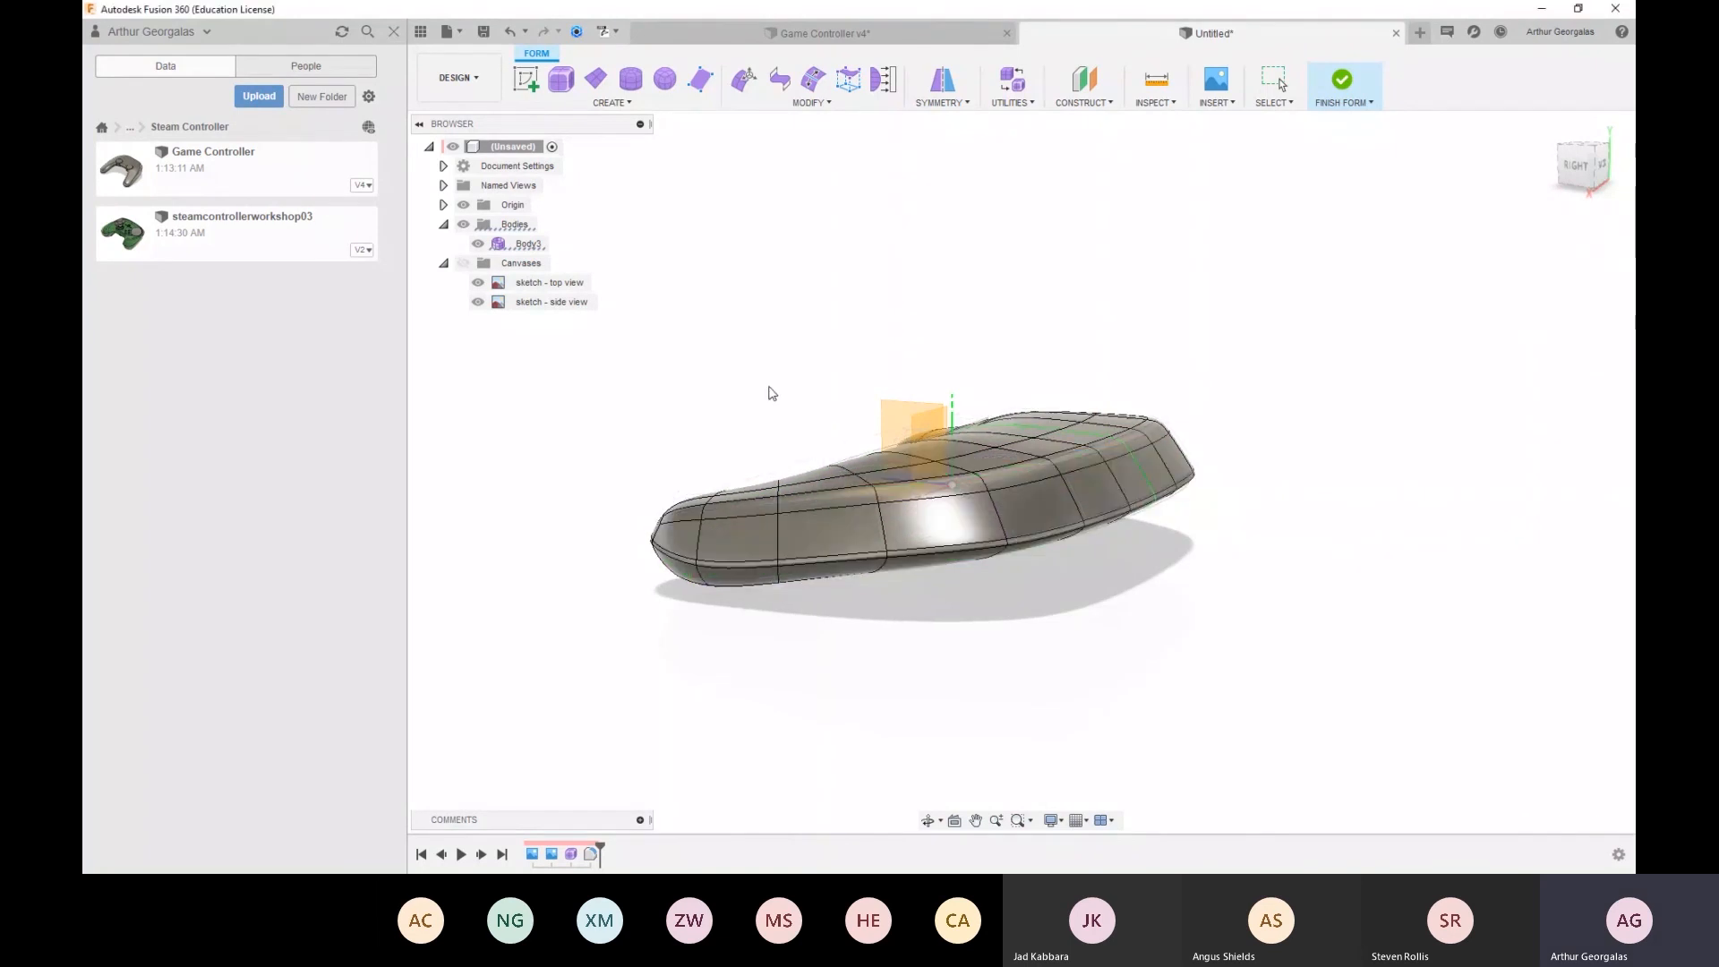
# Try repositioning the end faces of the mirrored grip tips with Edit Form, then cancel the edit
pyautogui.keyDown('shift'); pyautogui.moveTo(864, 510); pyautogui.dragTo(1122, 528, button='middle'); pyautogui.keyUp('shift')
pyautogui.scroll(5, 775, 585)
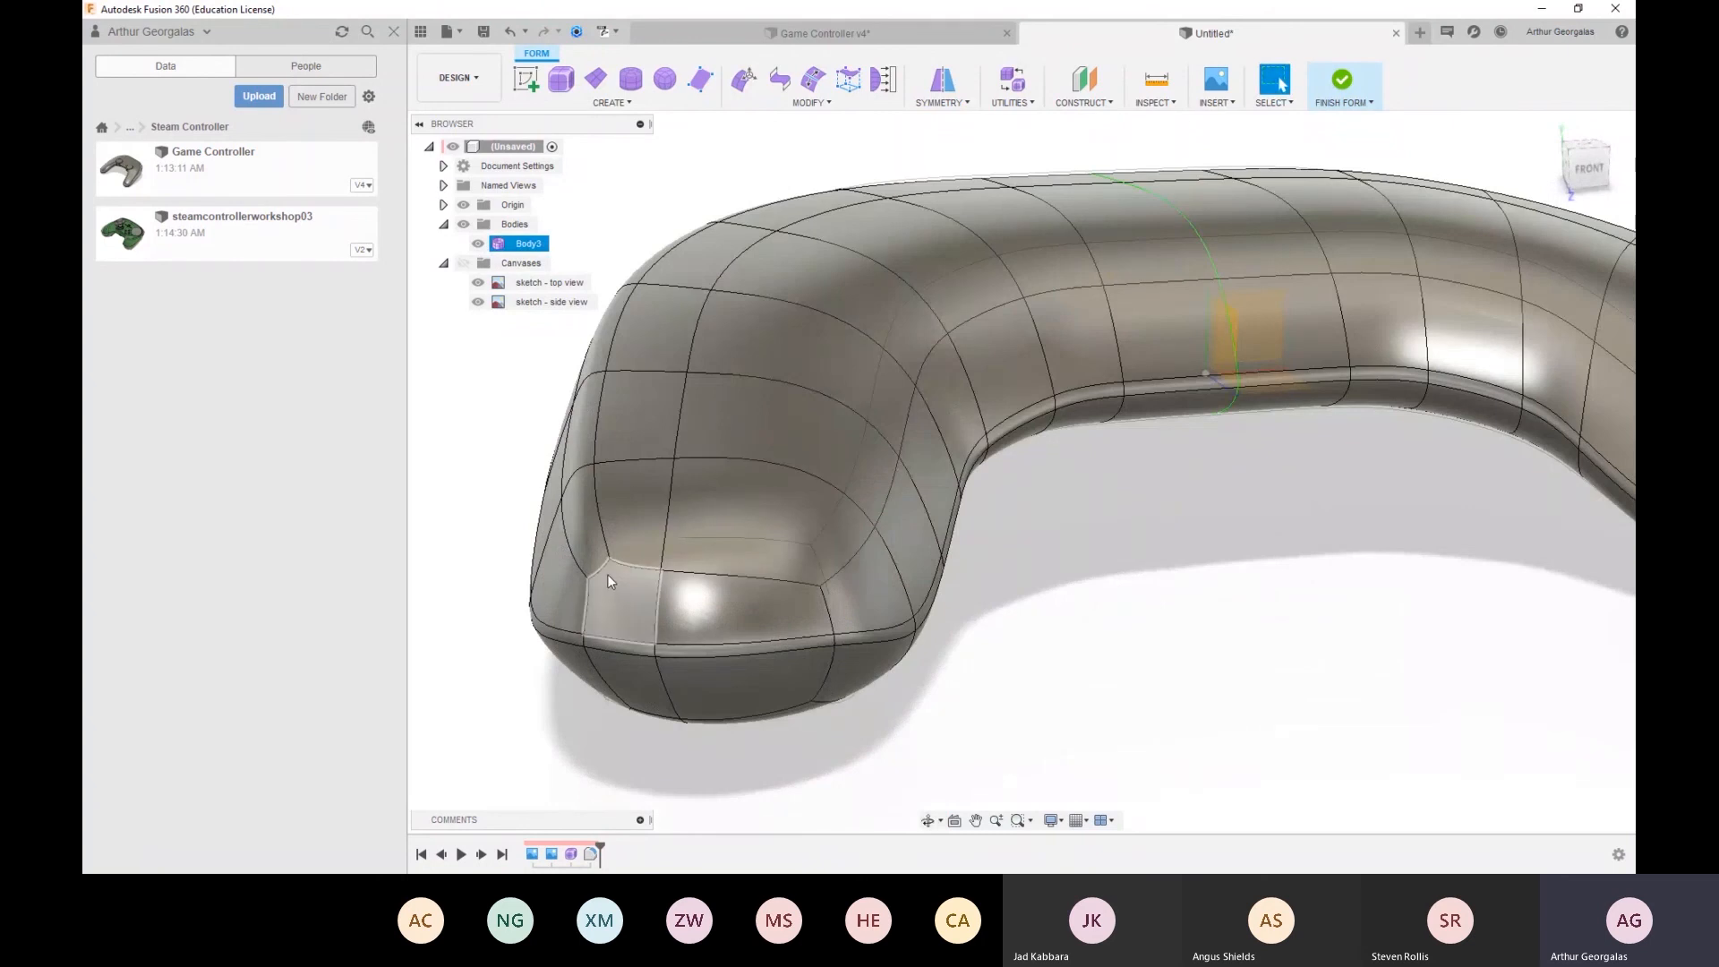
pyautogui.click(741, 618)
pyautogui.keyDown('shift'); pyautogui.click(729, 667); pyautogui.keyUp('shift')
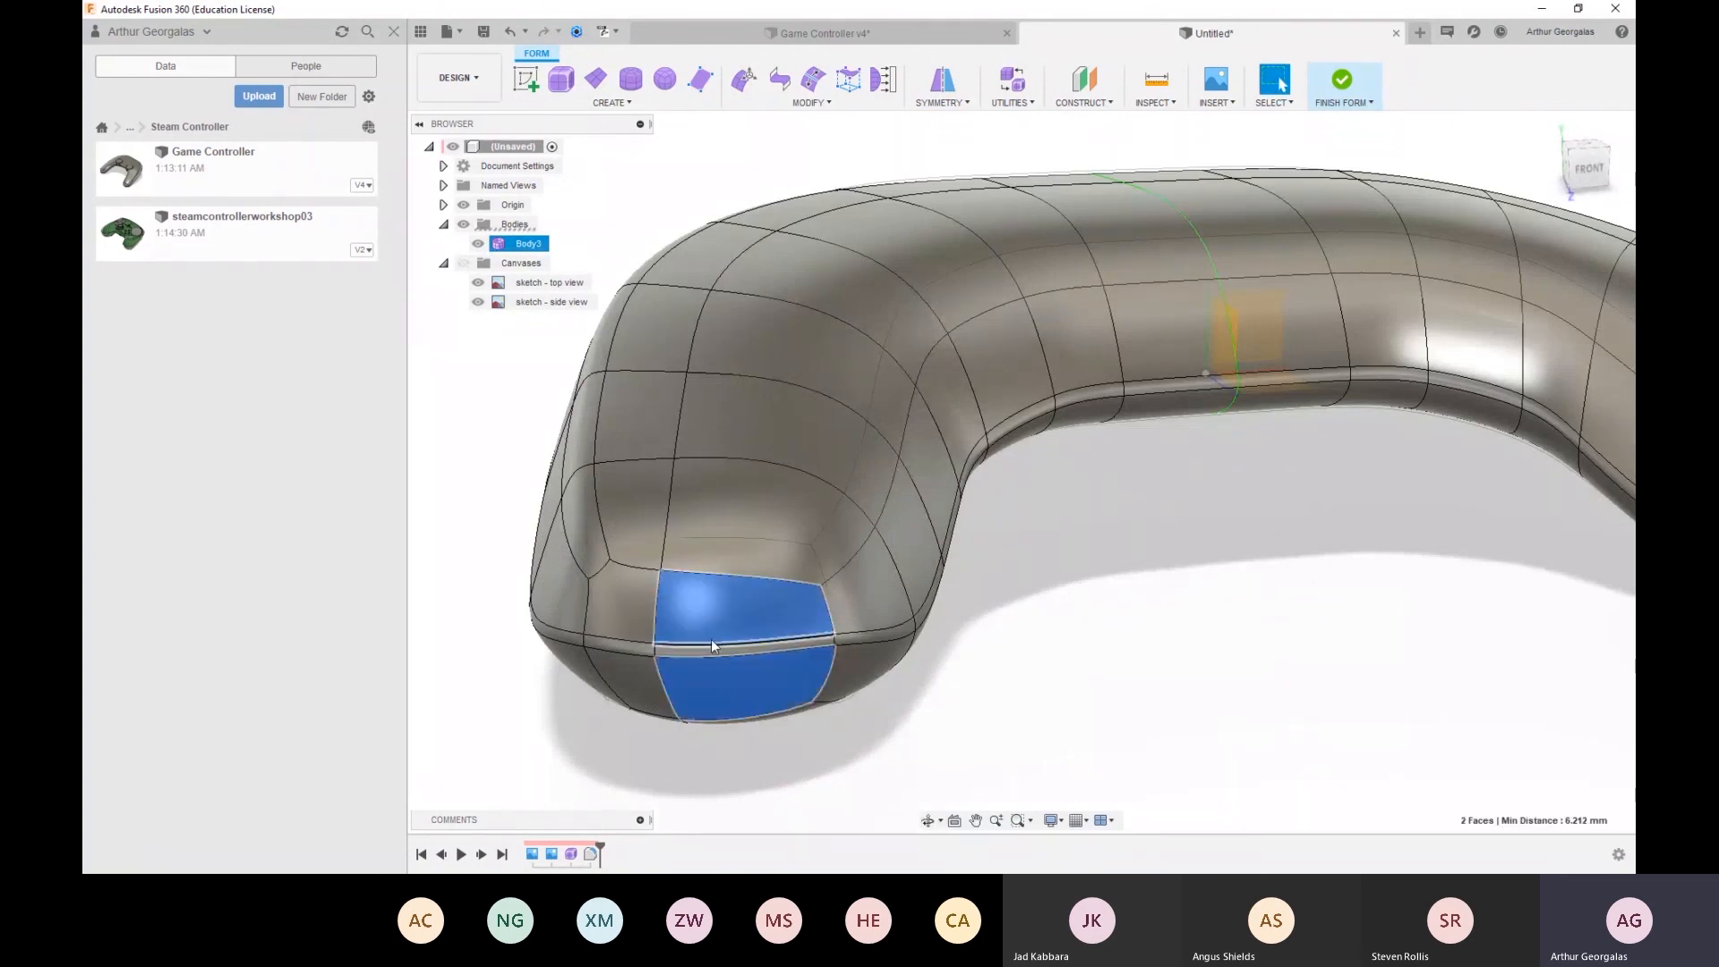
pyautogui.keyDown('shift'); pyautogui.click(641, 632); pyautogui.keyUp('shift')
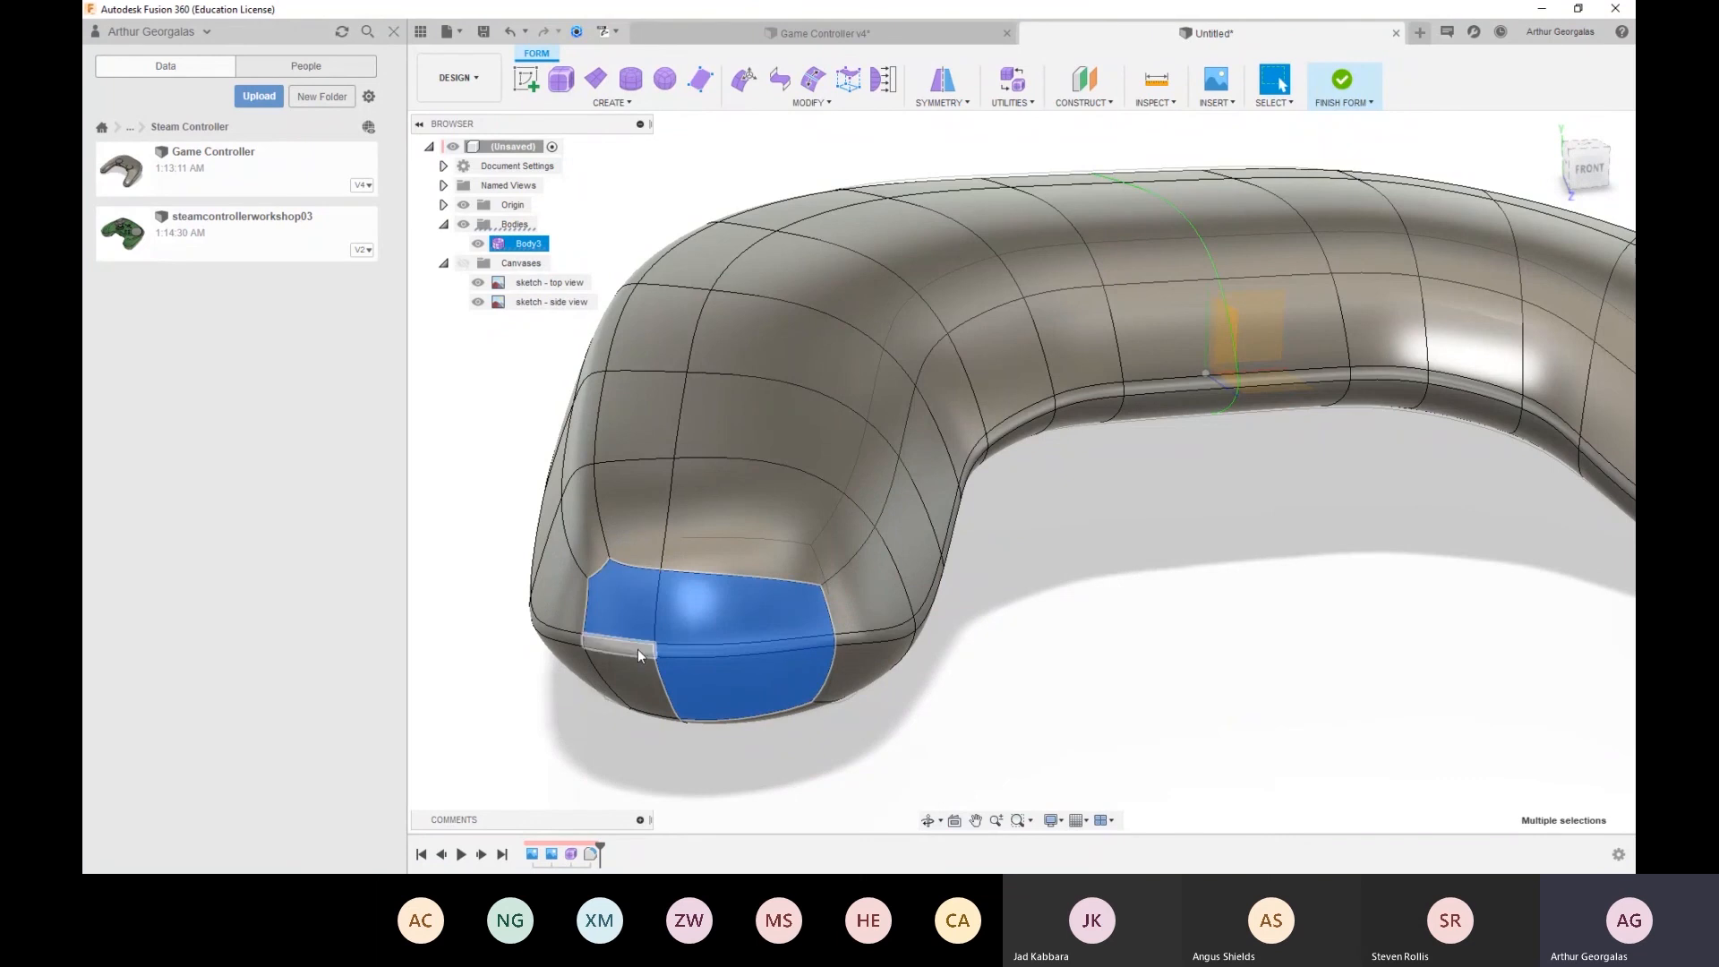
pyautogui.rightClick(634, 690)
pyautogui.click(685, 662)
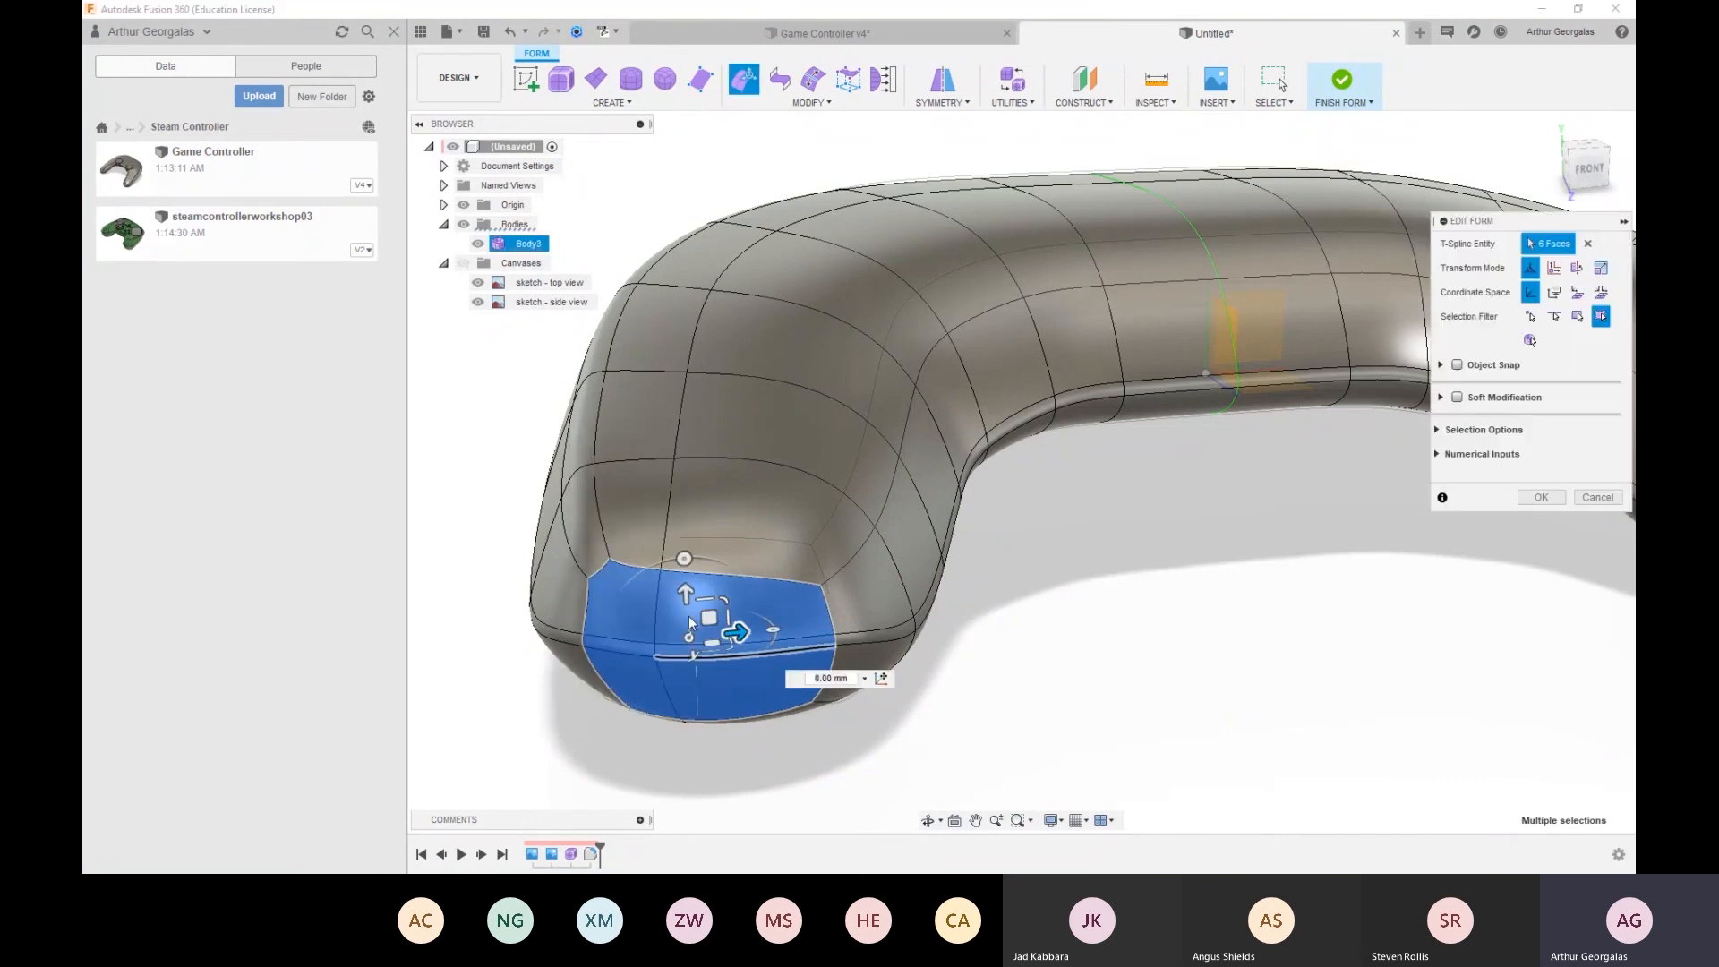
pyautogui.keyDown('shift'); pyautogui.moveTo(652, 575); pyautogui.dragTo(1086, 644, button='middle'); pyautogui.keyUp('shift')
pyautogui.click(1087, 634)
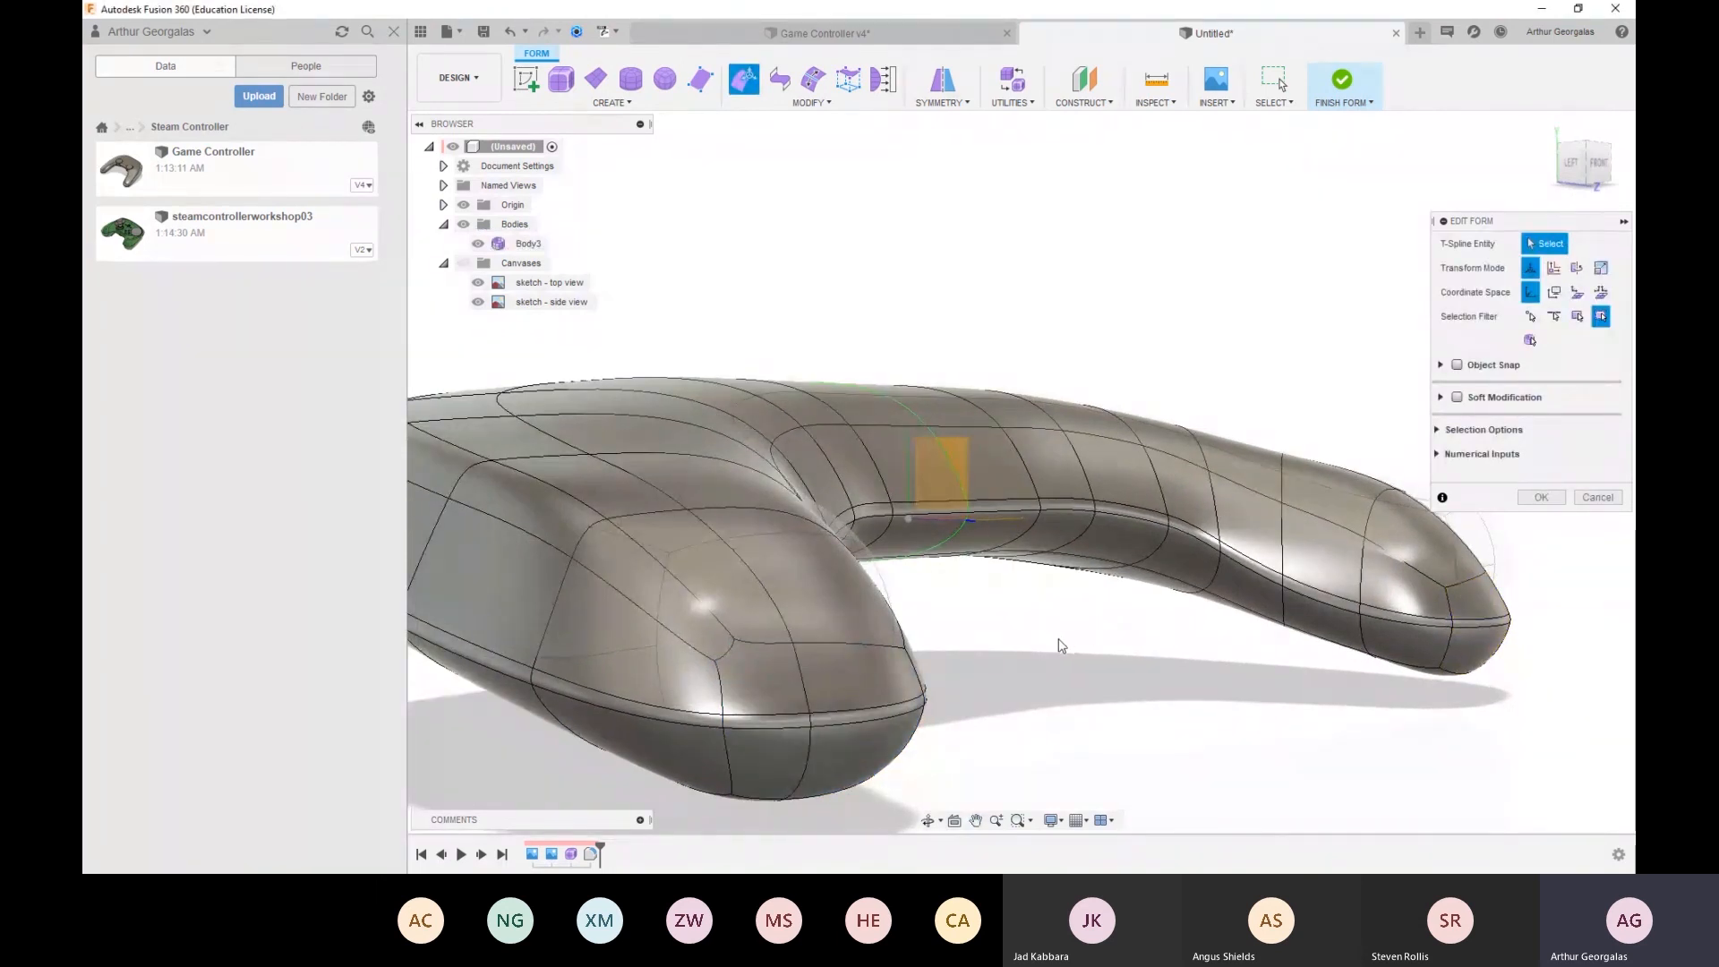
pyautogui.press('Escape')
pyautogui.click(1024, 642)
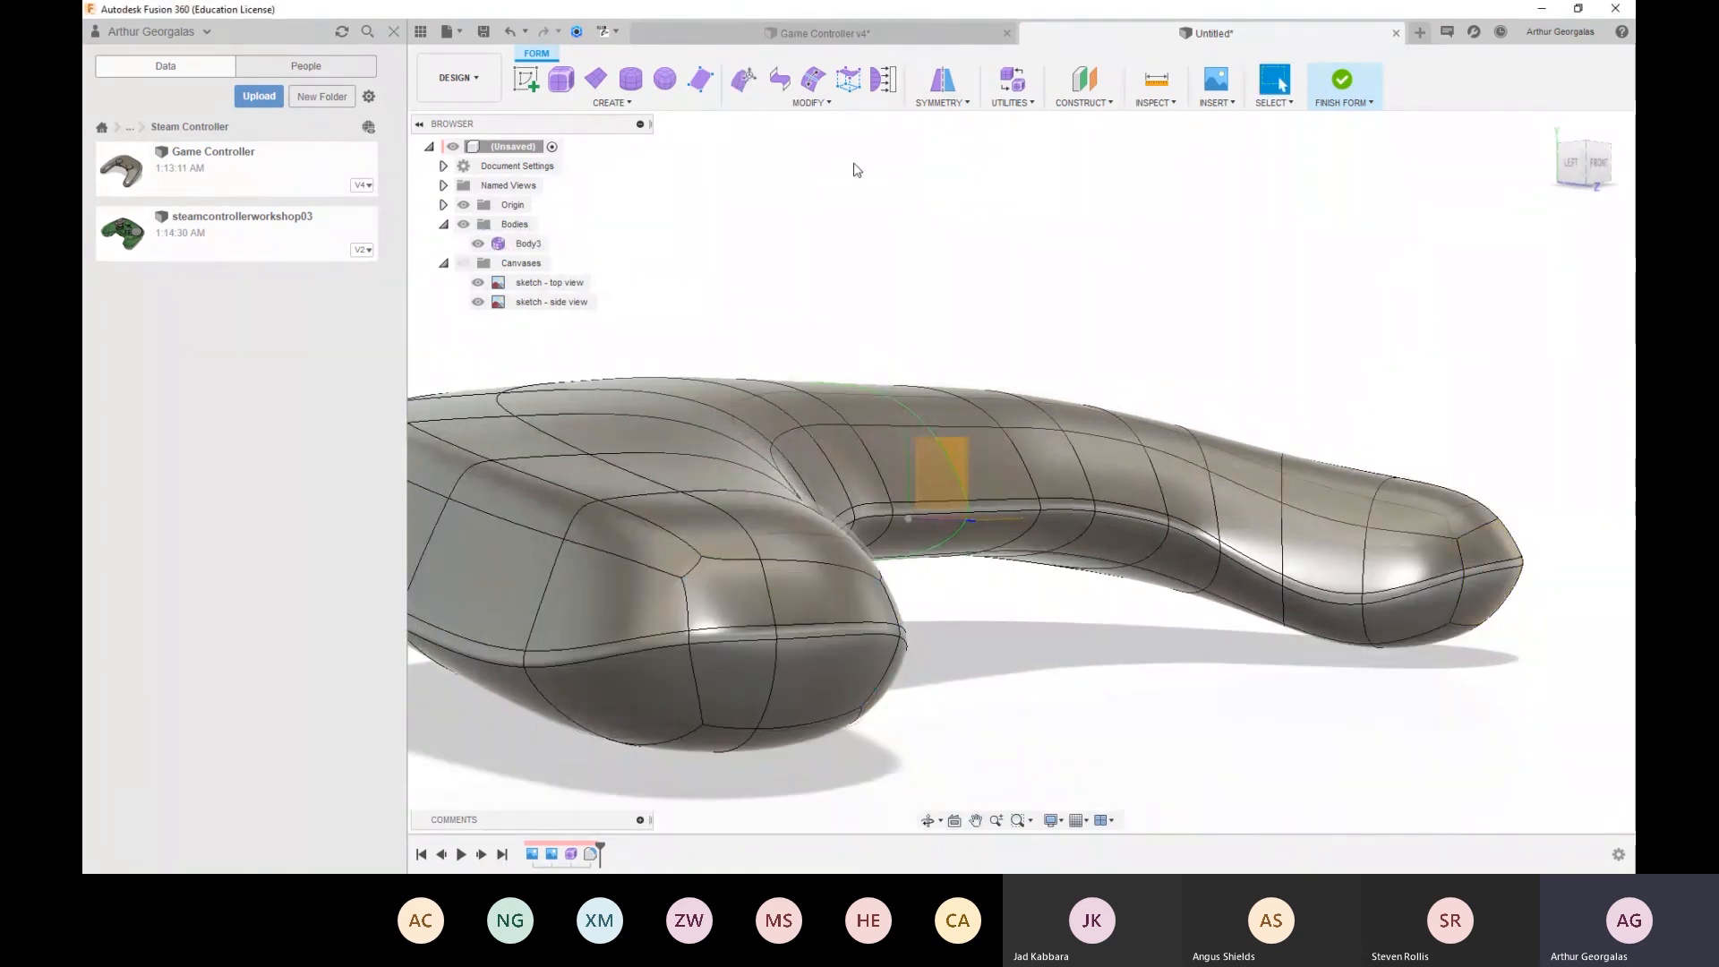
# Compare the form in box, control frame and smooth display, finishing in smooth display
pyautogui.click(1006, 87)
pyautogui.click(1146, 481)
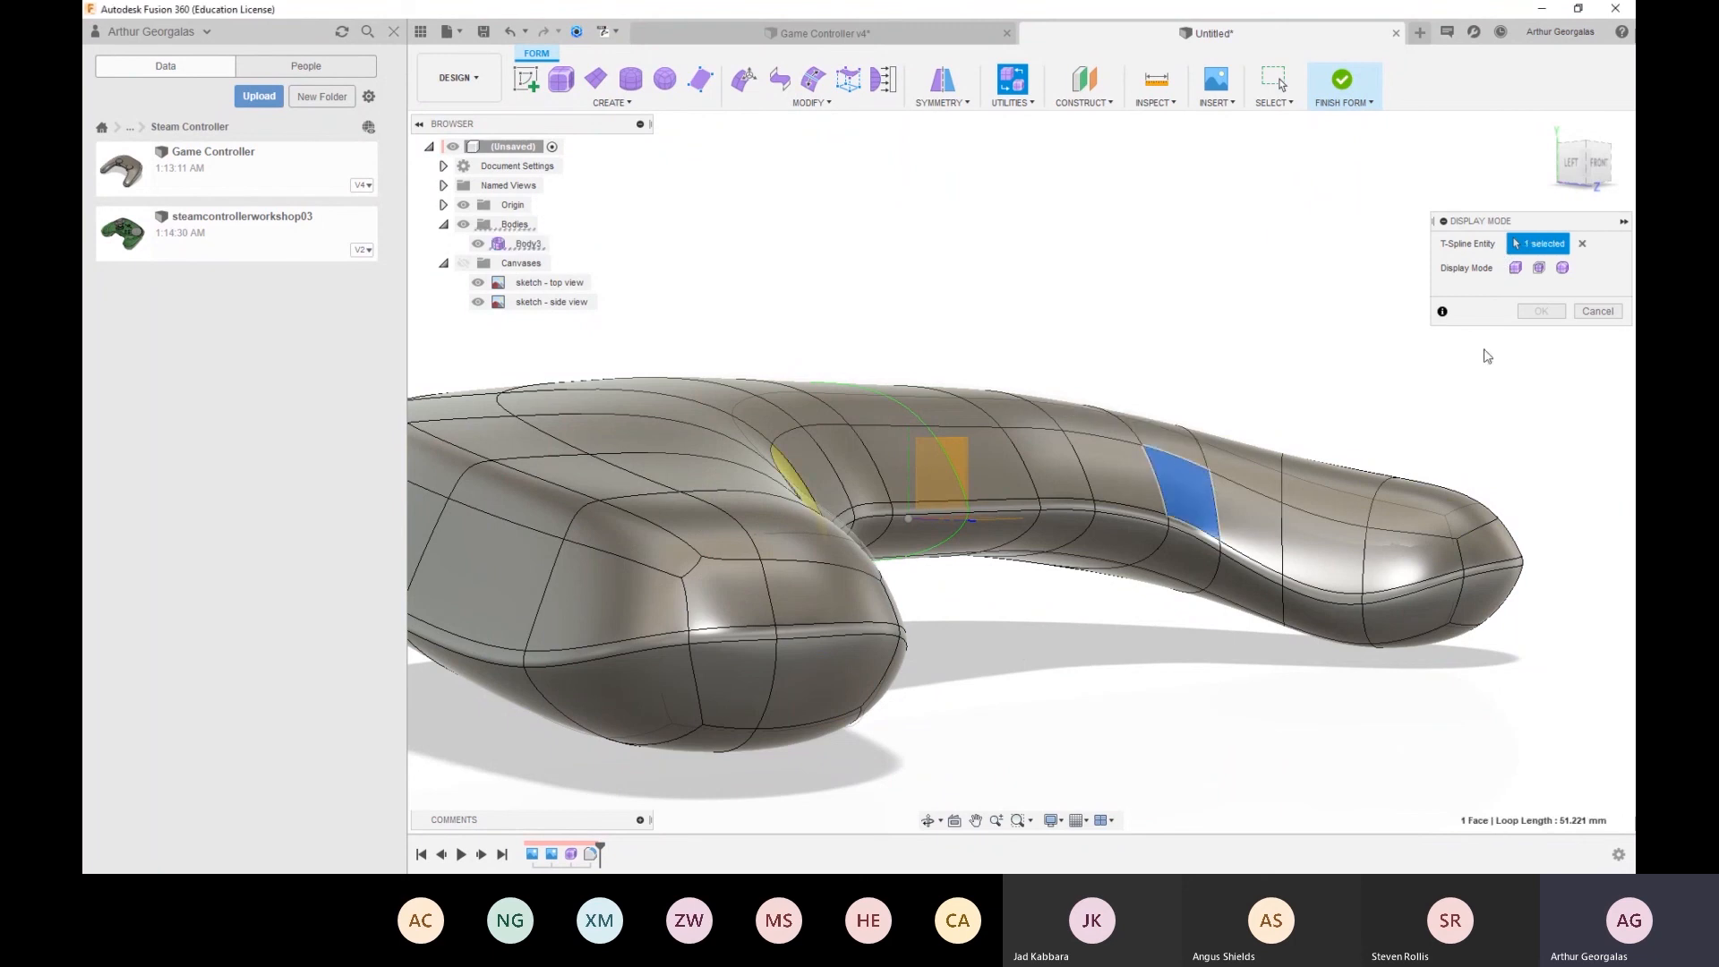
pyautogui.click(1515, 268)
pyautogui.click(1539, 268)
pyautogui.click(1561, 268)
pyautogui.click(1547, 268)
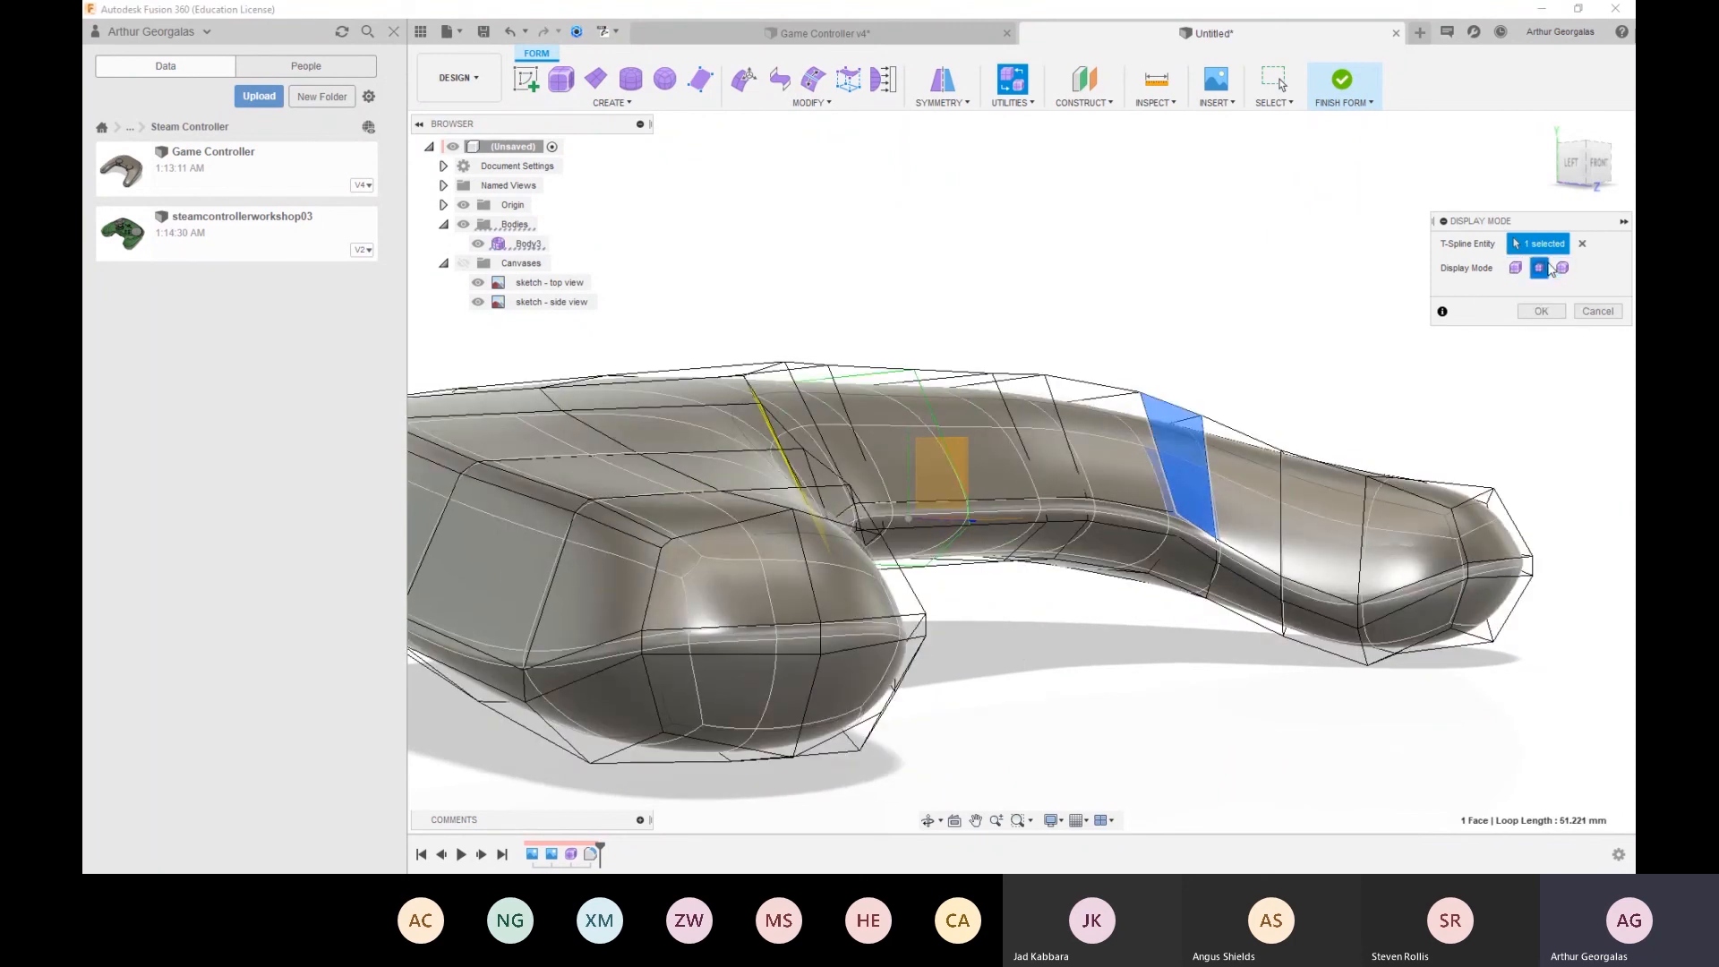
pyautogui.click(1596, 312)
pyautogui.click(1240, 297)
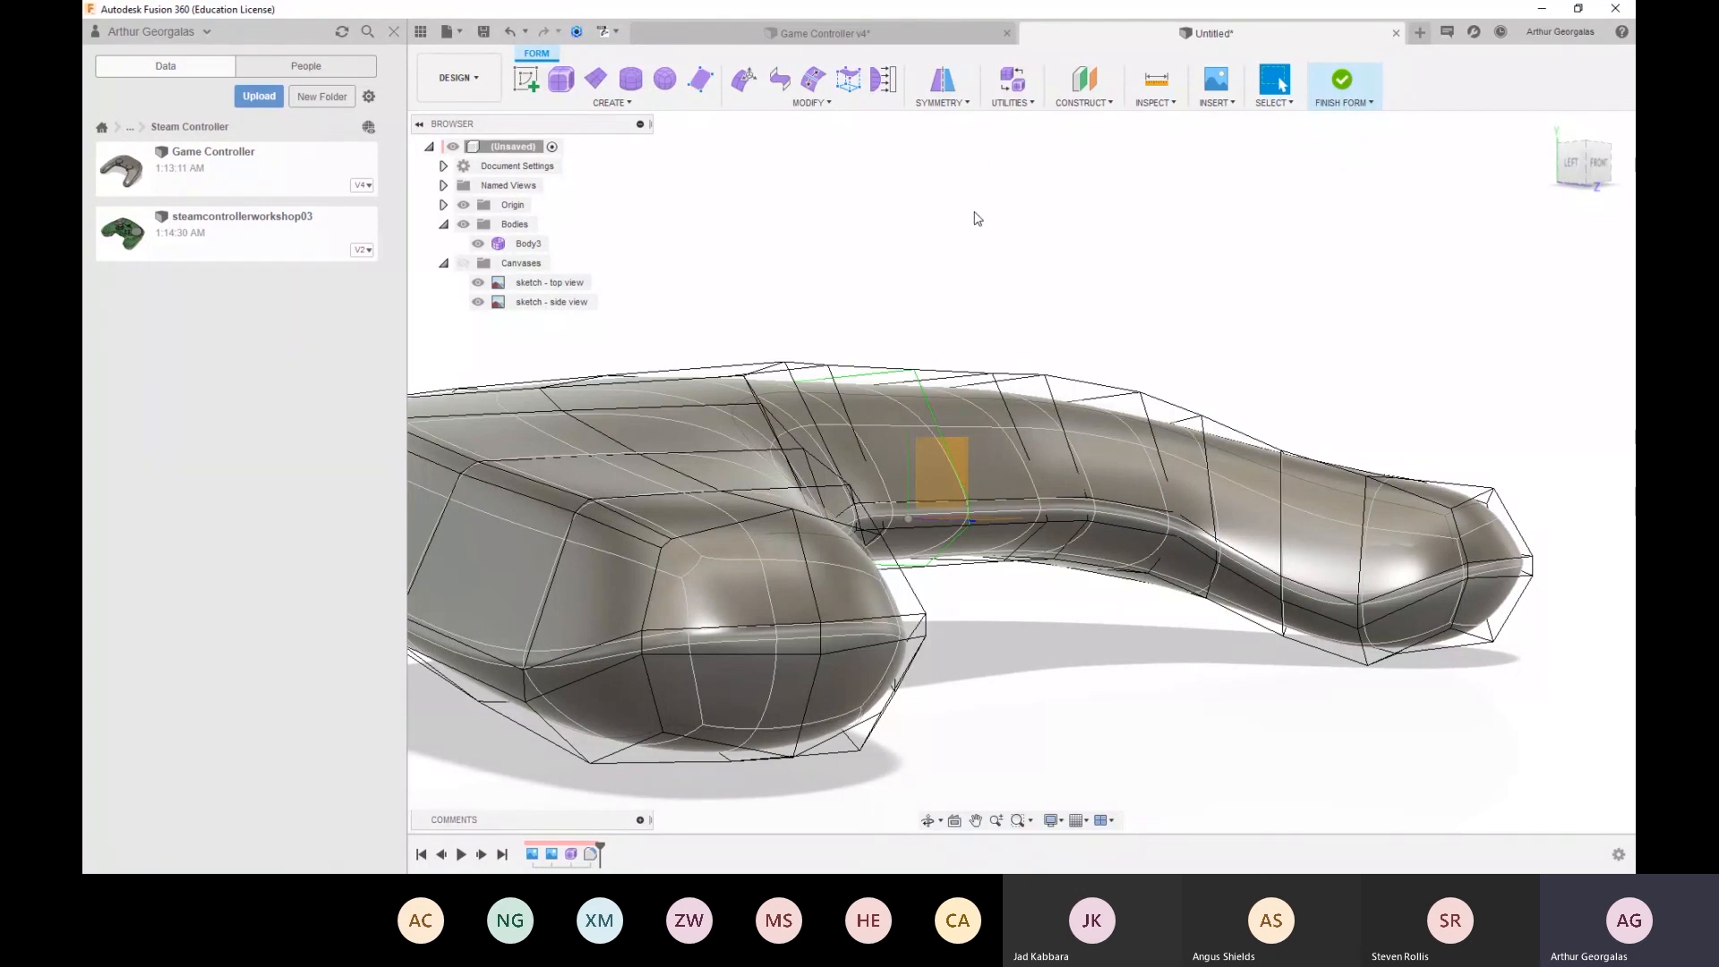
pyautogui.hotkey('ctrl', '1')
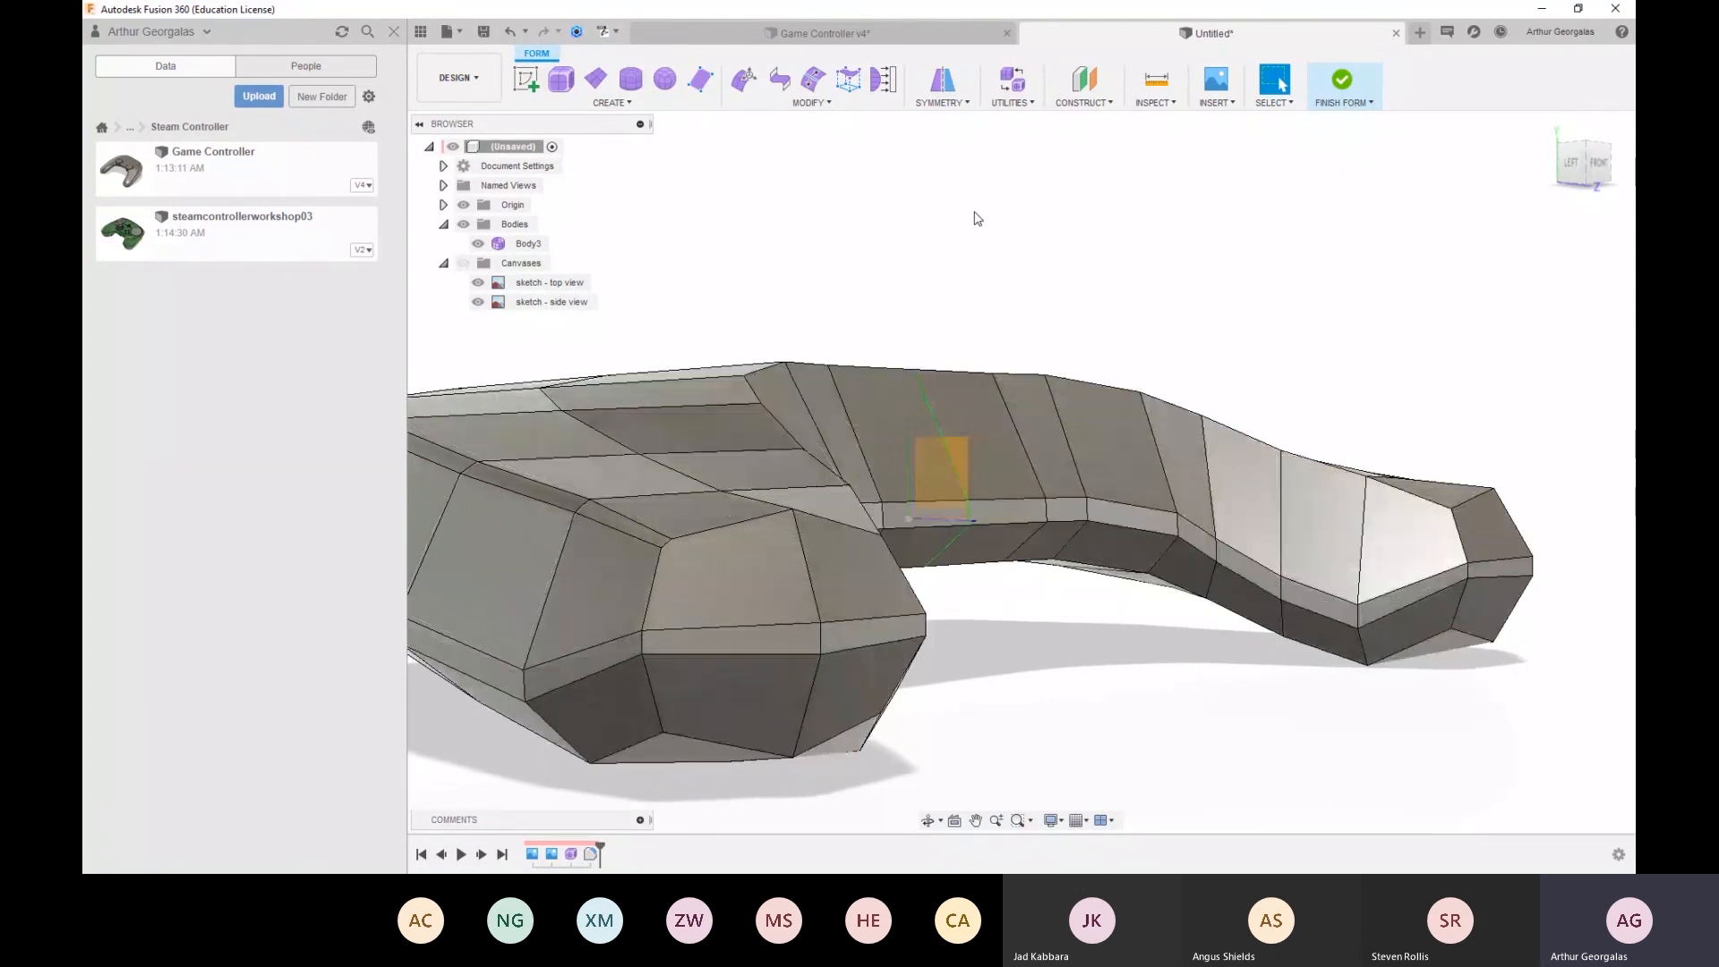
pyautogui.hotkey('alt', '2')
pyautogui.hotkey('alt', '3')
pyautogui.keyDown('shift'); pyautogui.moveTo(710, 480); pyautogui.dragTo(607, 482, button='middle'); pyautogui.keyUp('shift')
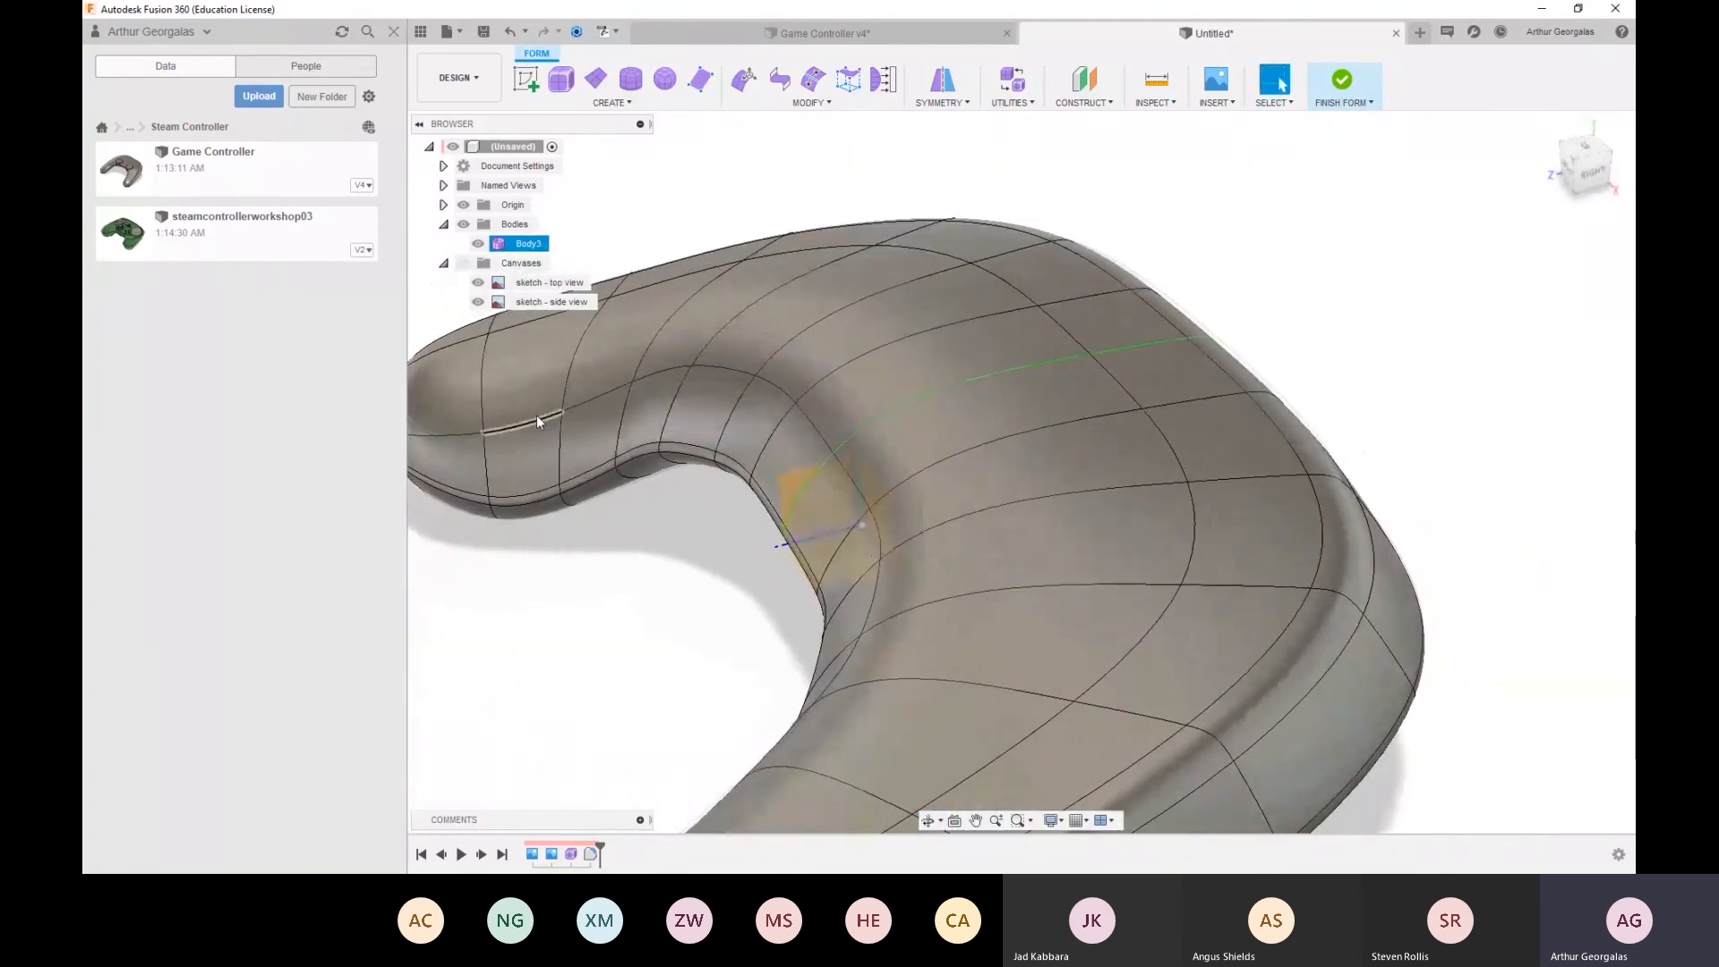
# Undo the rim bevels and the preceding form edits, back to the finished body with its creased rim
pyautogui.hotkey('ctrl', 'z')
pyautogui.hotkey('ctrl', 'z')
pyautogui.hotkey('ctrl', 'z')
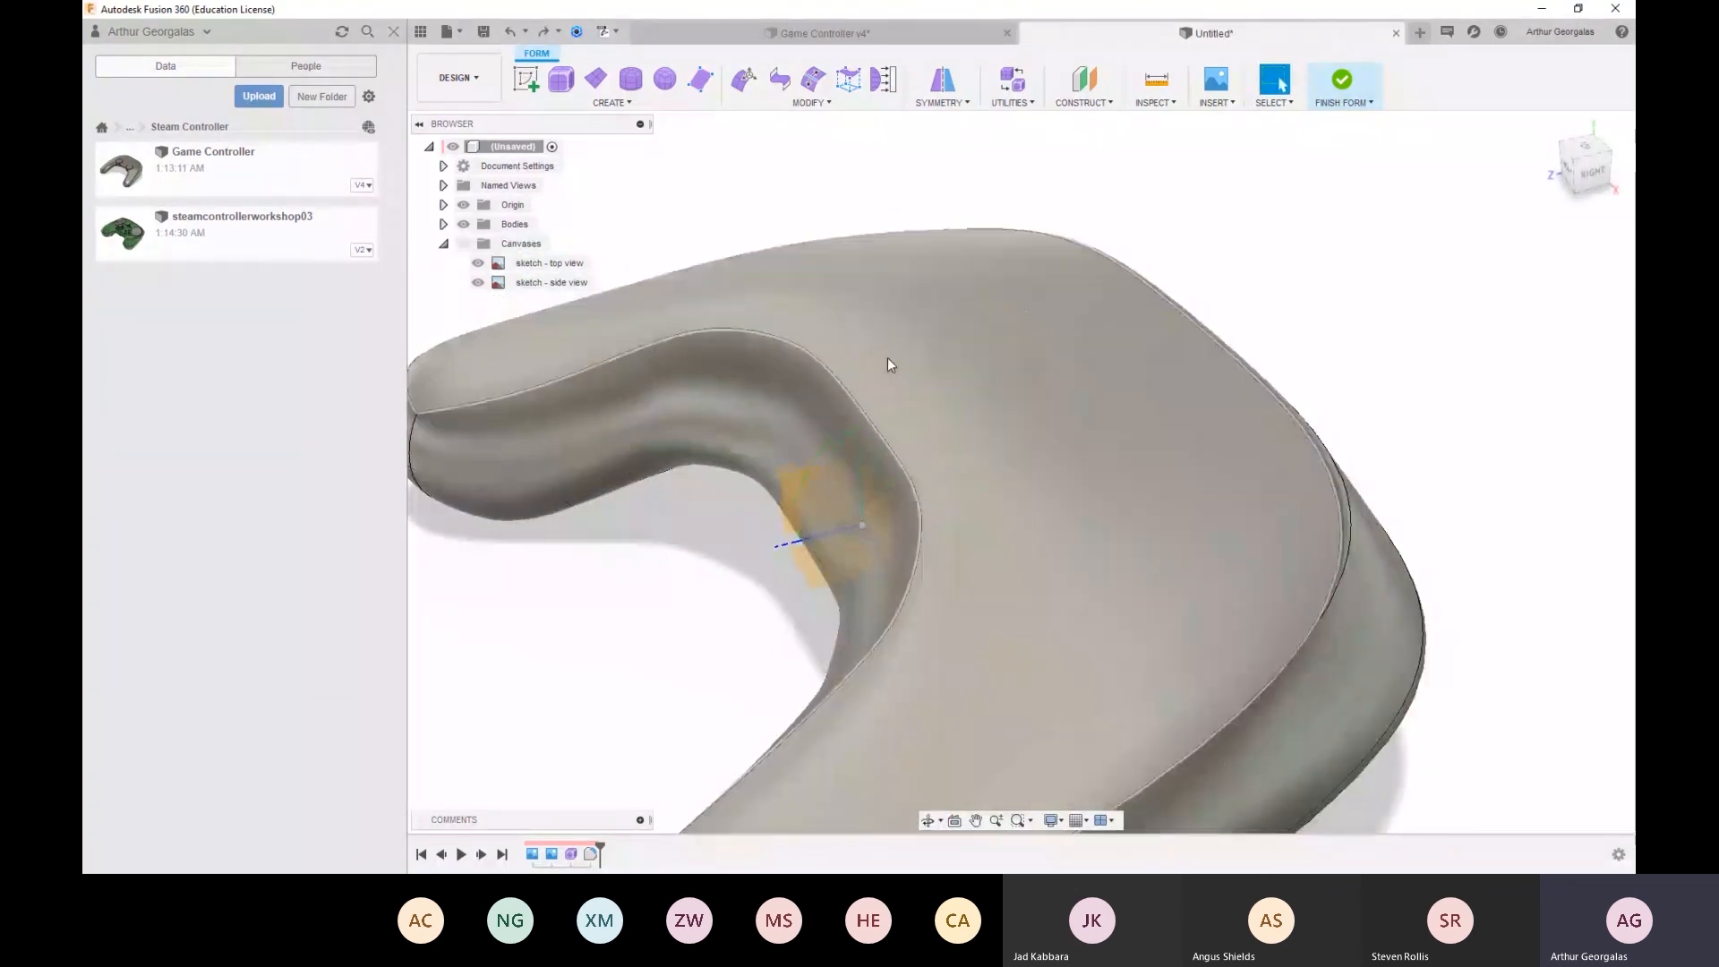
pyautogui.keyDown('shift'); pyautogui.moveTo(888, 364); pyautogui.dragTo(732, 341, button='middle'); pyautogui.keyUp('shift')
# Switch to the Game Controller v4 document, examine its two thumbstick mounts, and return to the untitled design
pyautogui.click(829, 31)
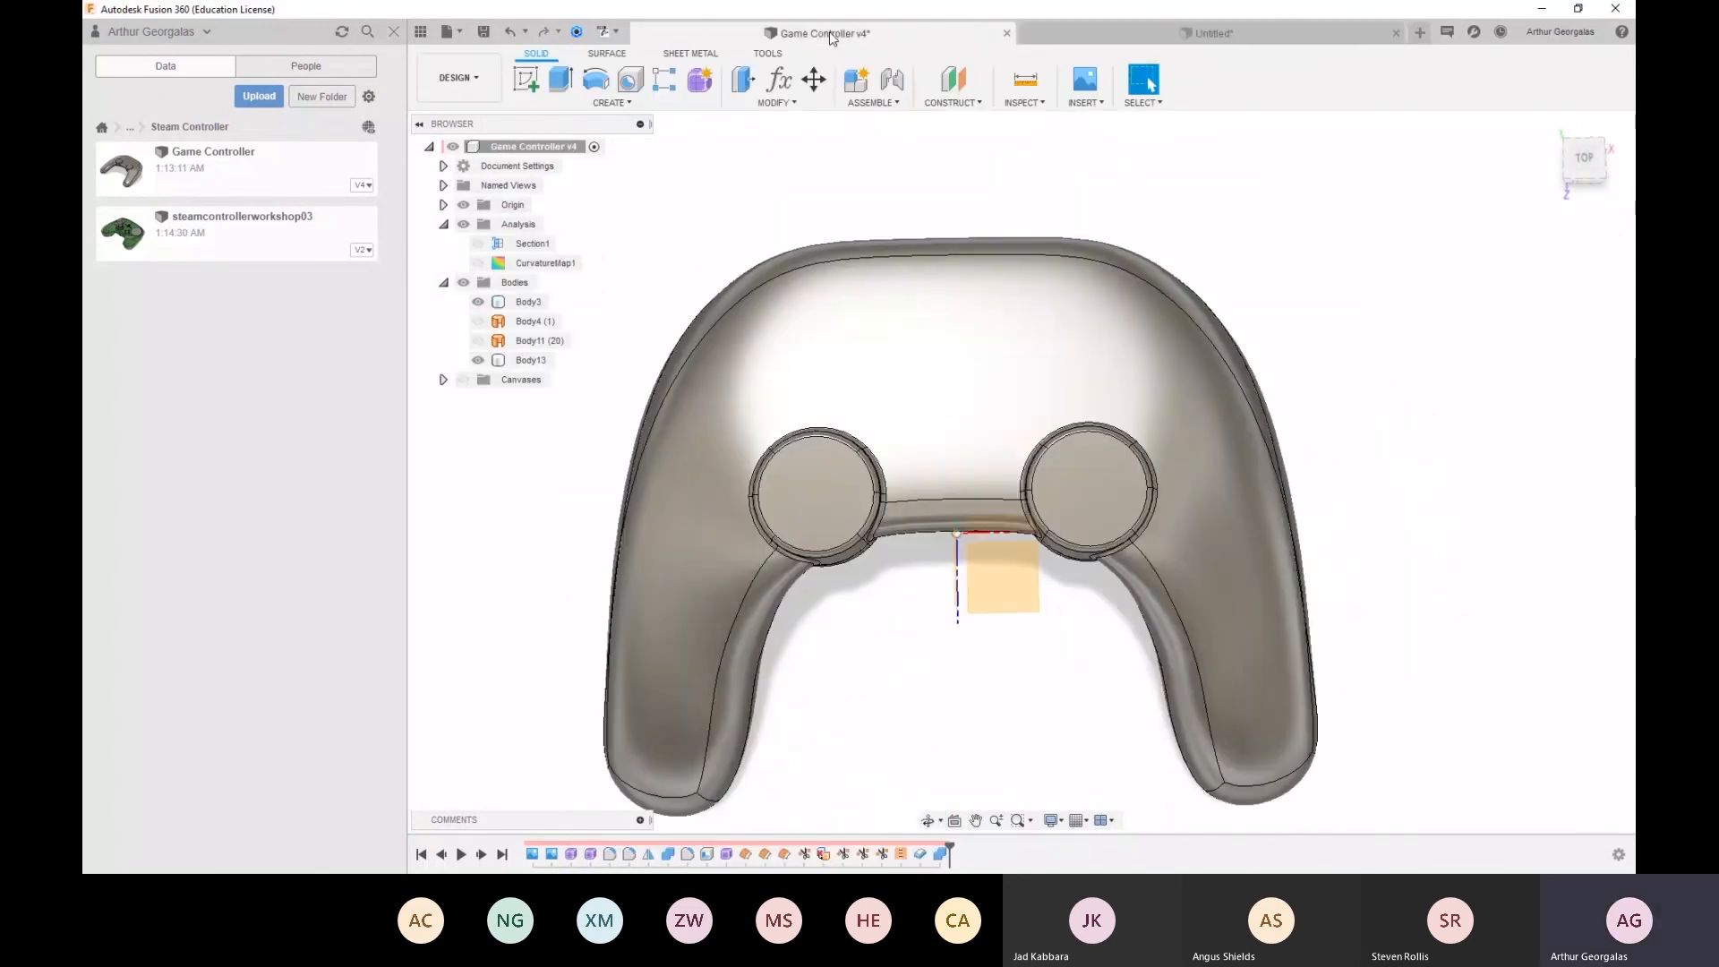
pyautogui.keyDown('shift'); pyautogui.moveTo(965, 471); pyautogui.dragTo(952, 372, button='middle'); pyautogui.keyUp('shift')
pyautogui.scroll(2, 858, 439)
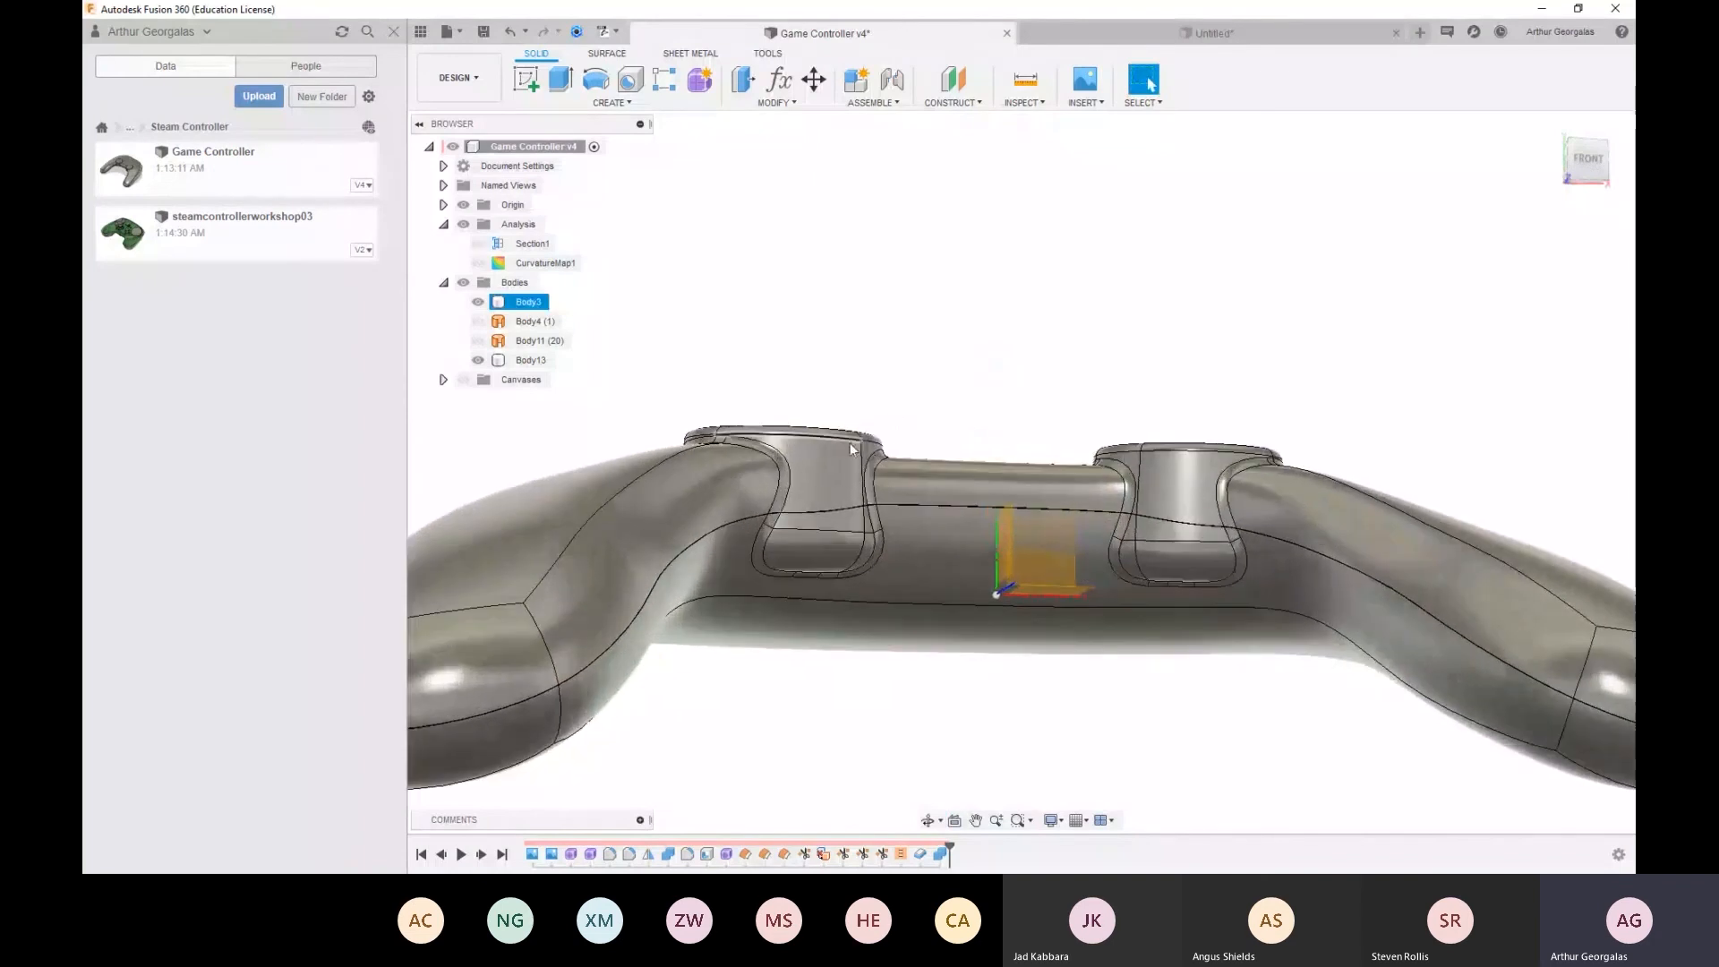
pyautogui.keyDown('shift'); pyautogui.moveTo(994, 360); pyautogui.dragTo(910, 368, button='middle'); pyautogui.keyUp('shift')
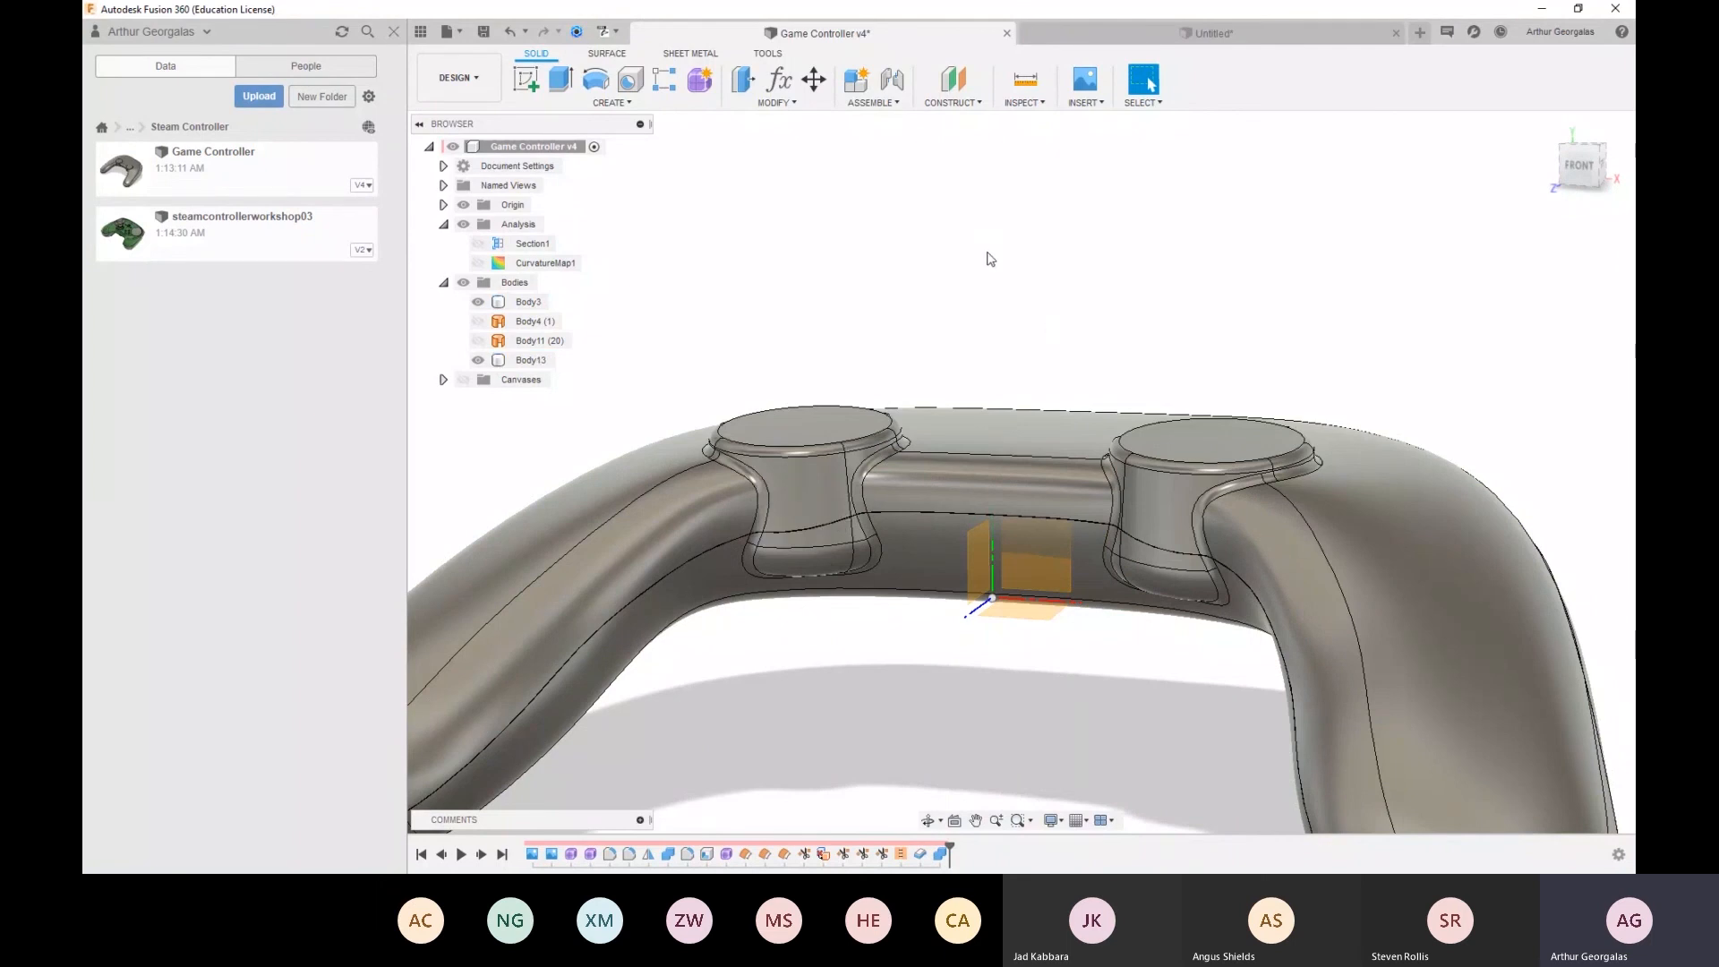
pyautogui.click(1205, 33)
pyautogui.keyDown('shift'); pyautogui.moveTo(1092, 431); pyautogui.dragTo(873, 354, button='middle'); pyautogui.keyUp('shift')
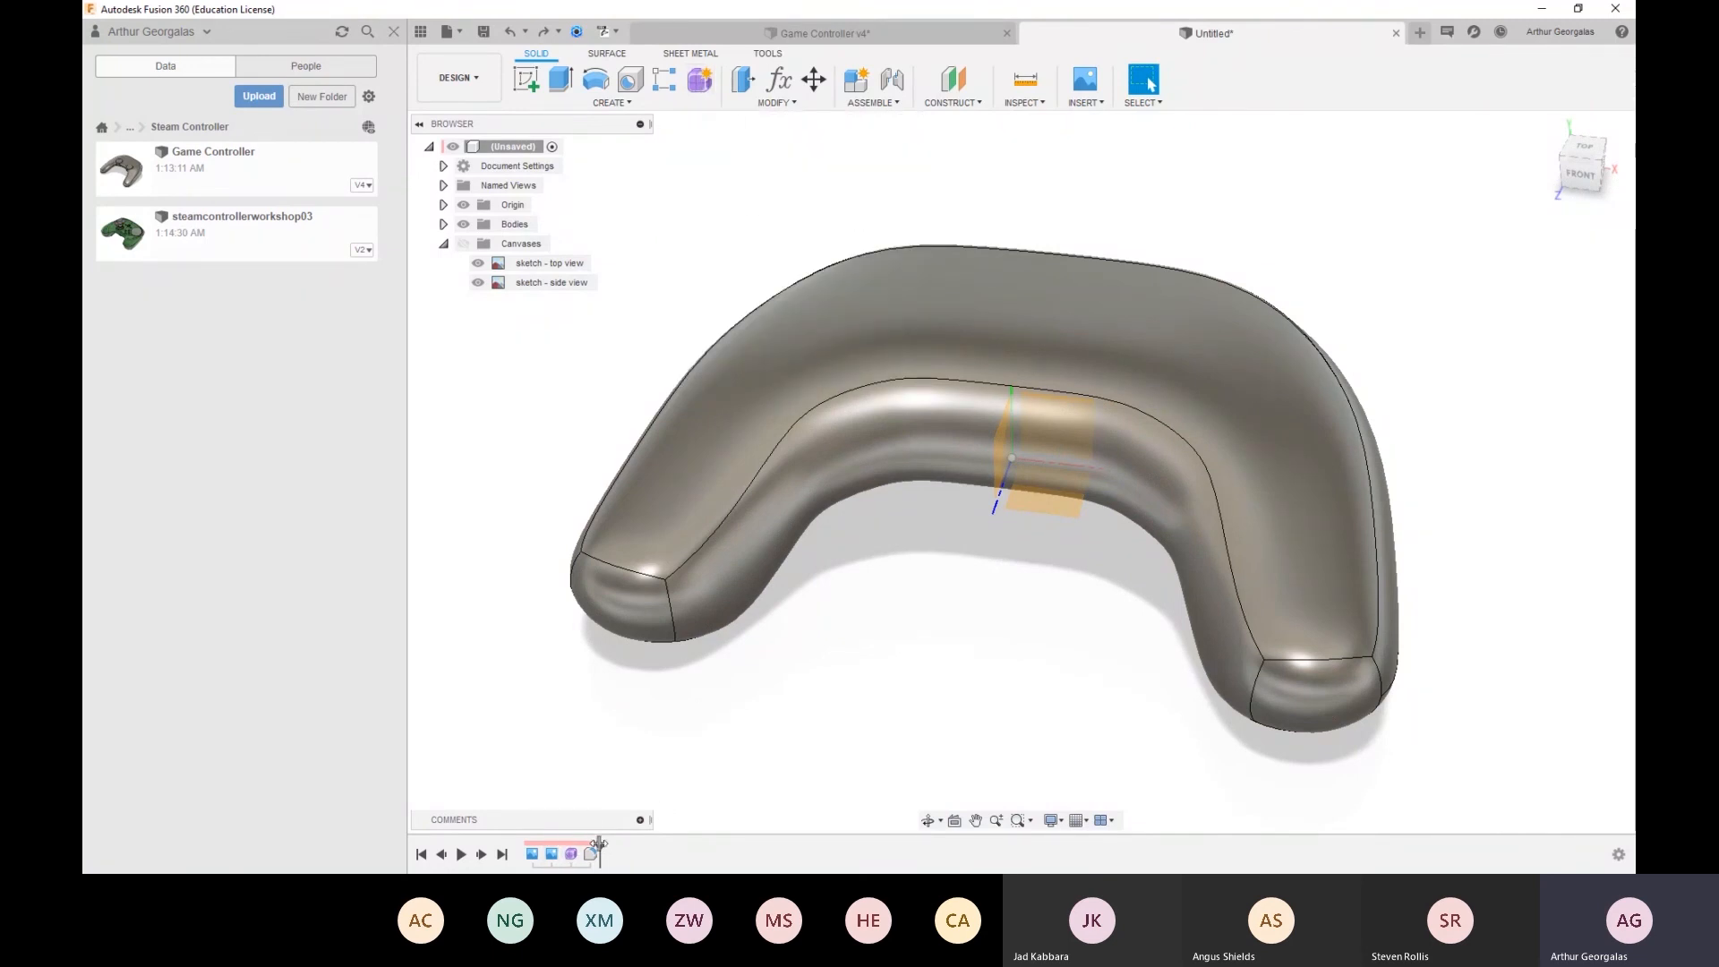
# Roll the timeline back before the fillet and create a new form with a 40 mm quadball, two span faces, at the origin
pyautogui.moveTo(598, 846); pyautogui.dragTo(578, 844)
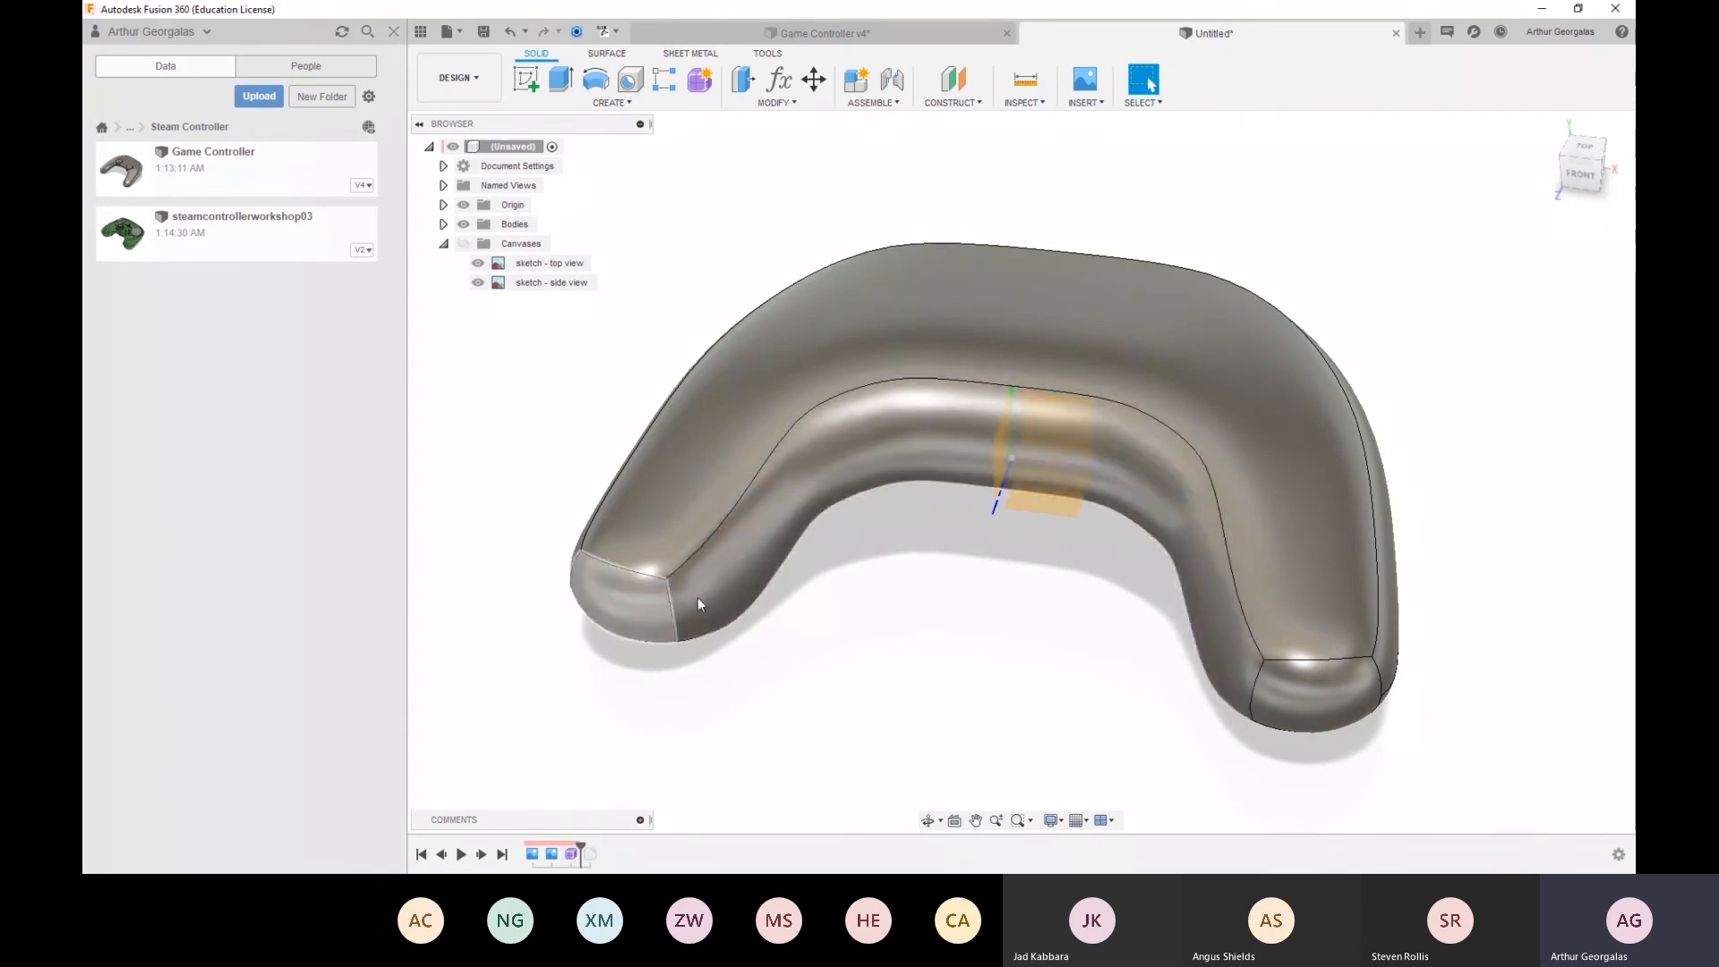
pyautogui.click(700, 82)
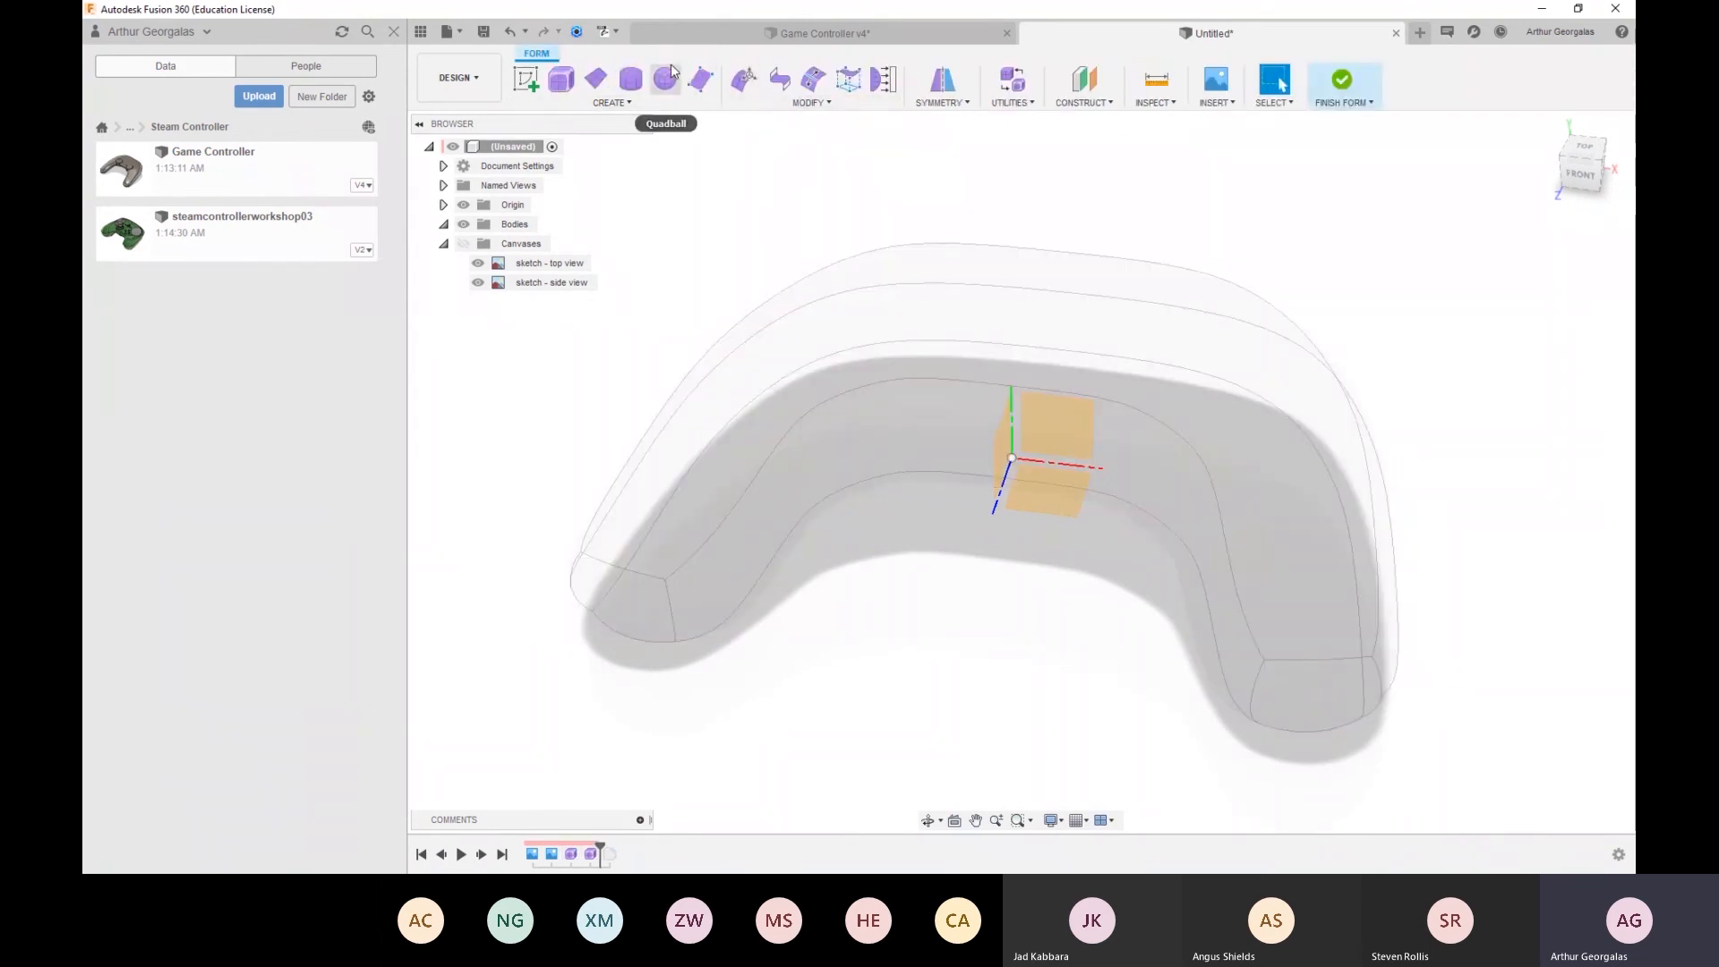
pyautogui.click(667, 77)
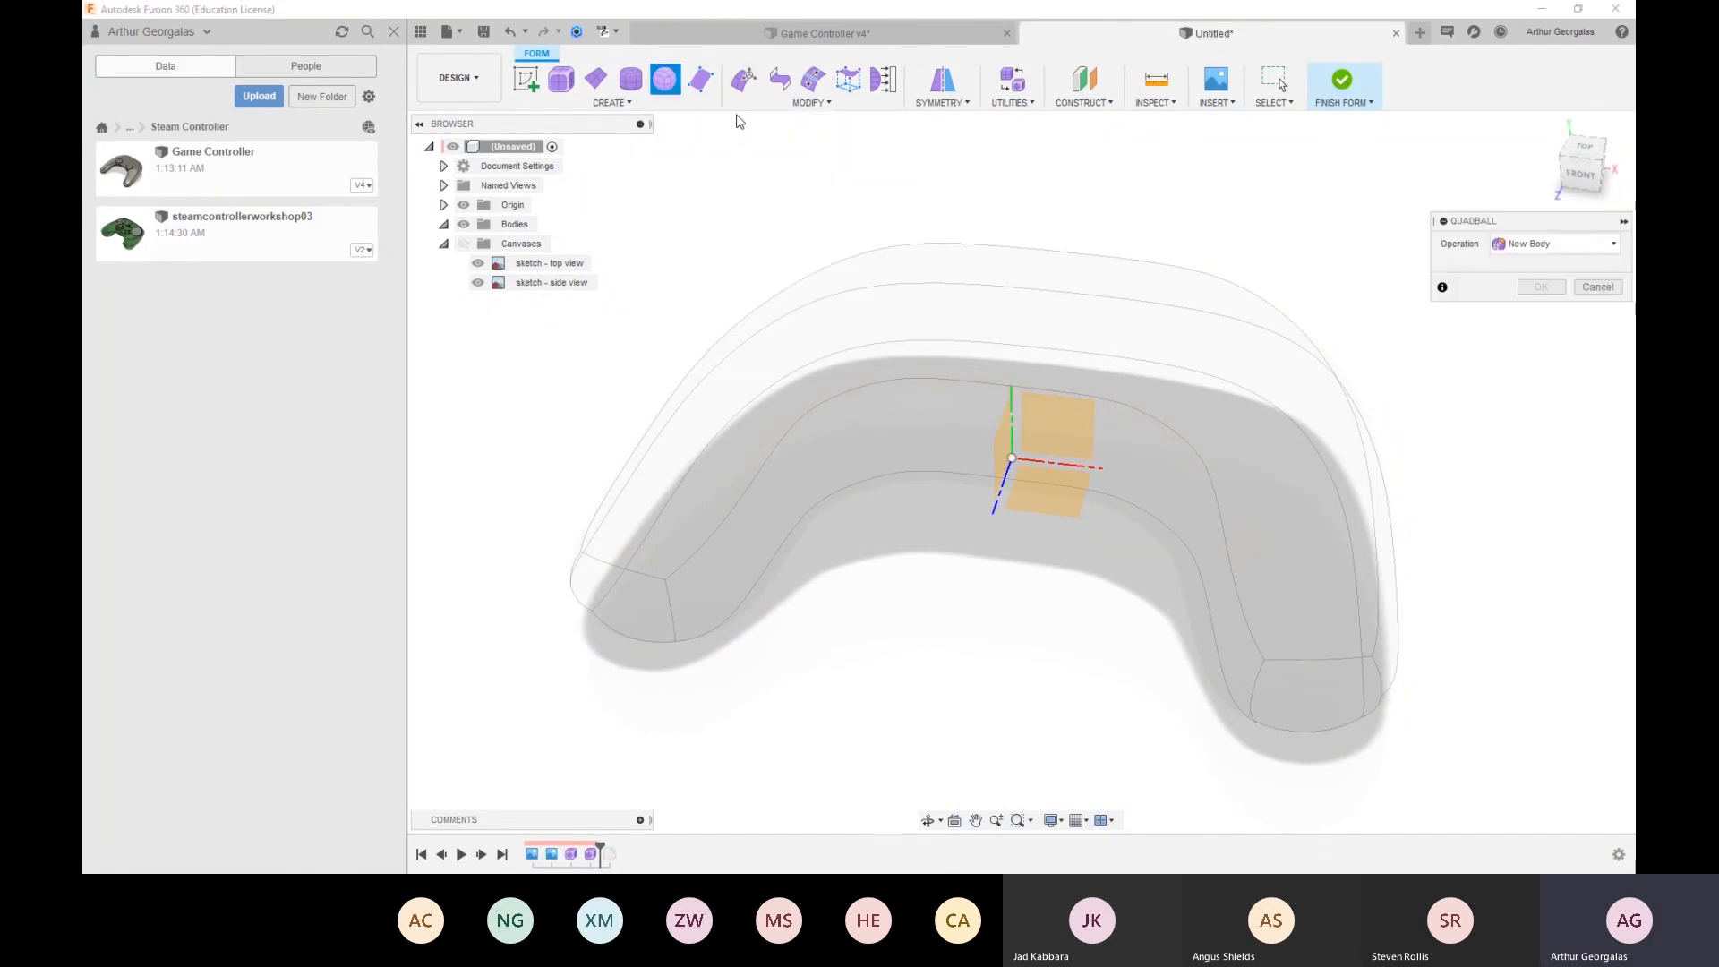
pyautogui.click(1012, 461)
pyautogui.keyDown('shift'); pyautogui.moveTo(1146, 459); pyautogui.dragTo(1237, 365, button='middle'); pyautogui.keyUp('shift')
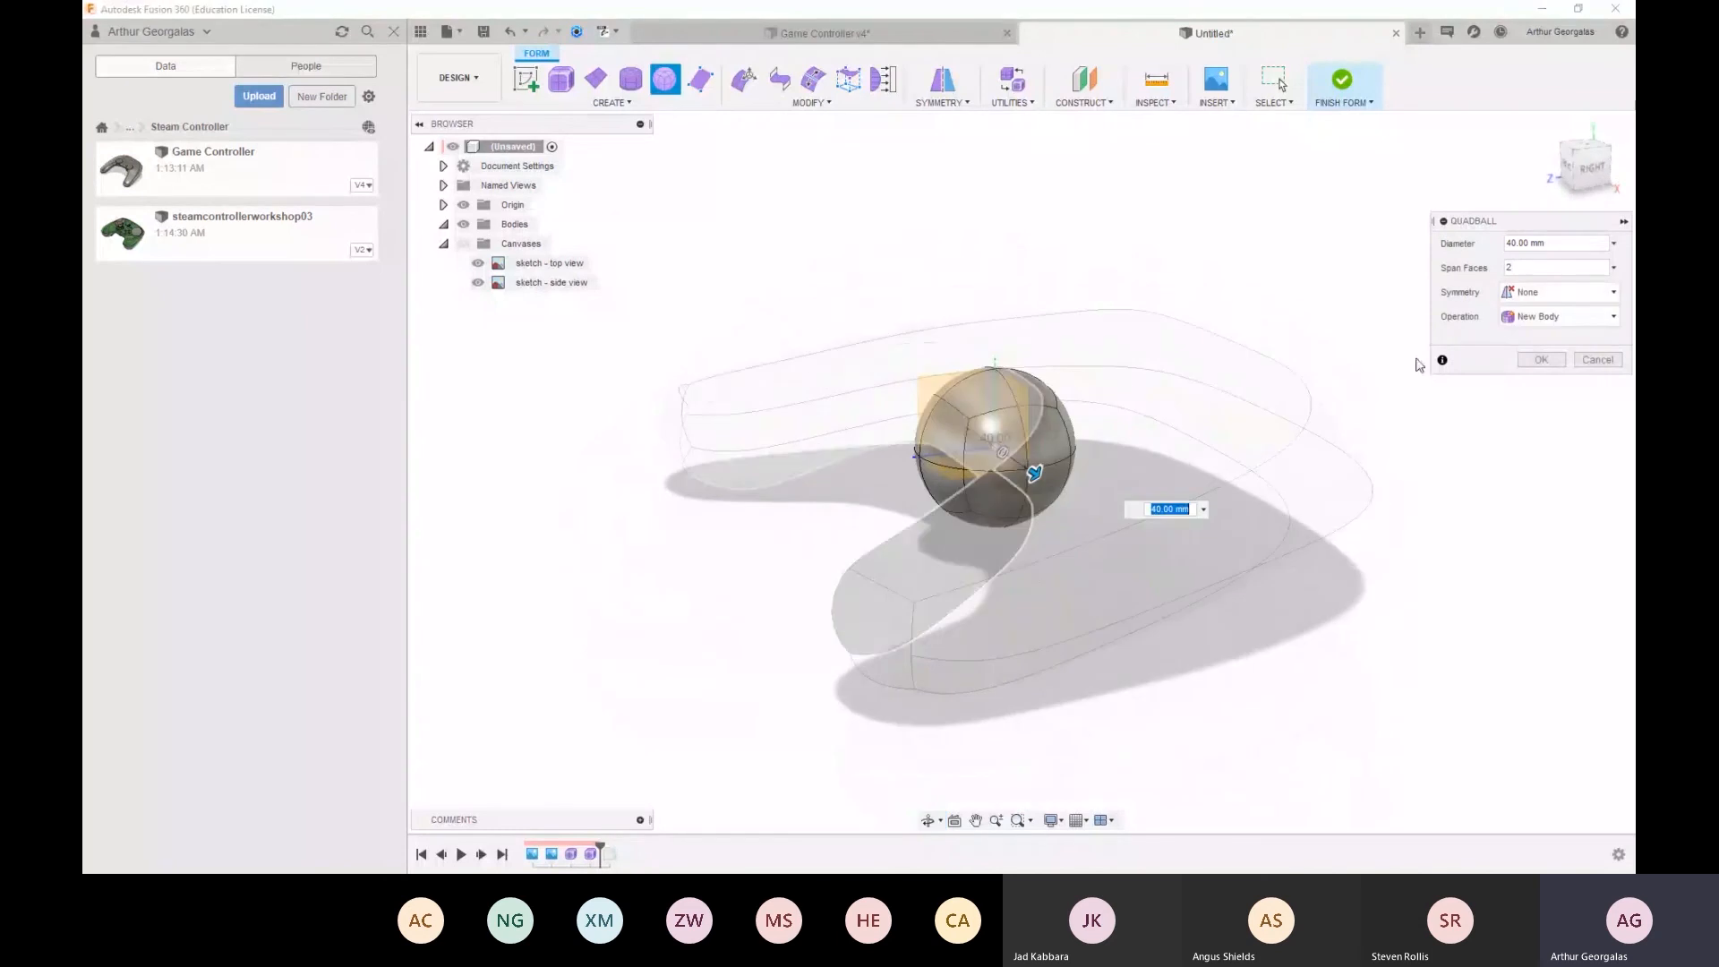
pyautogui.click(1540, 359)
# Edit the whole quadball in the front view, moving it about 25 mm sideways from the origin and about 16 mm up
pyautogui.scroll(5, 1064, 376)
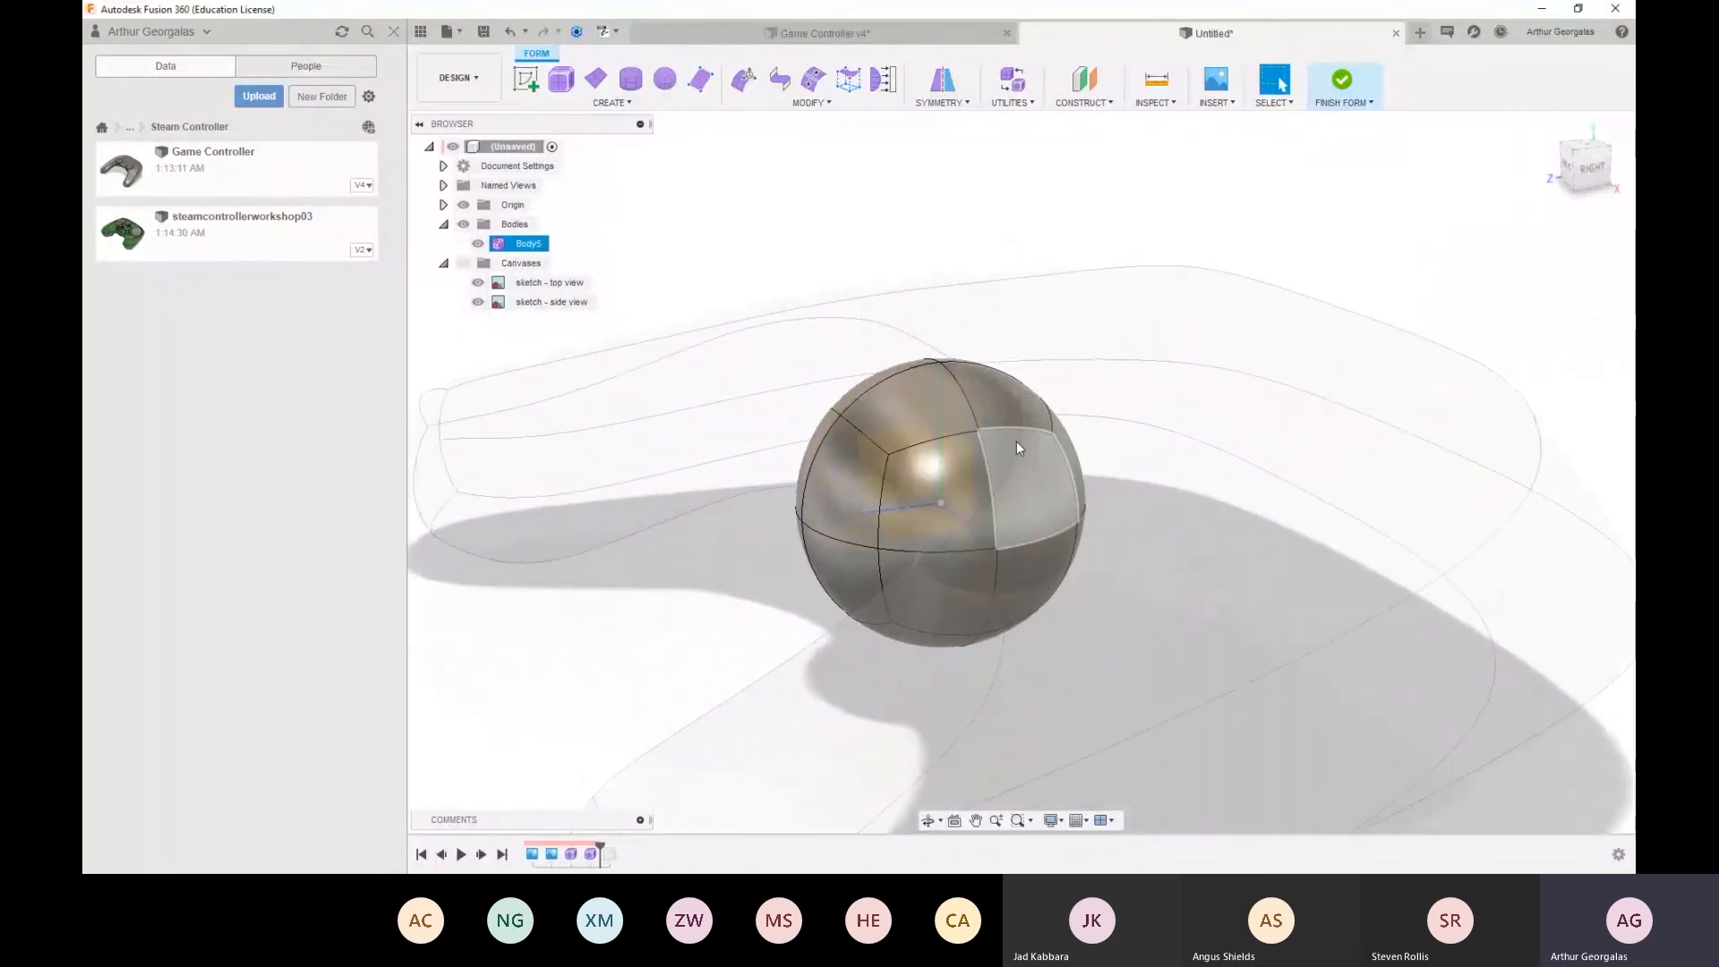
pyautogui.click(1018, 440)
pyautogui.rightClick(1018, 440)
pyautogui.click(1017, 390)
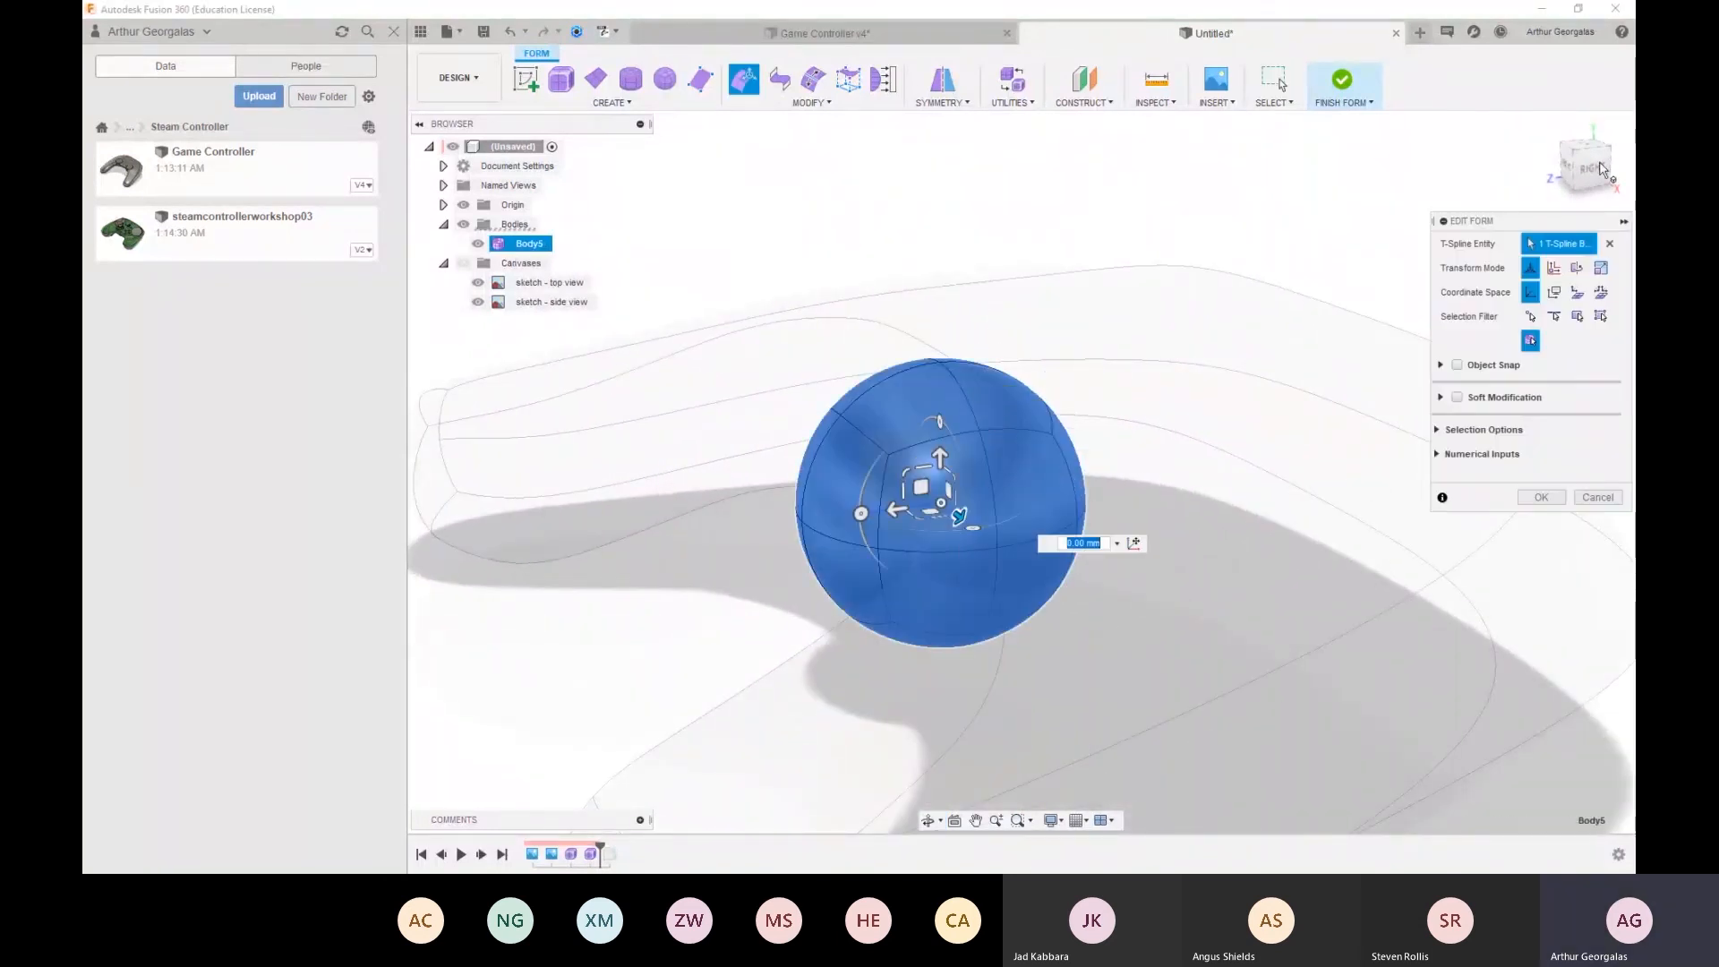
pyautogui.click(1563, 167)
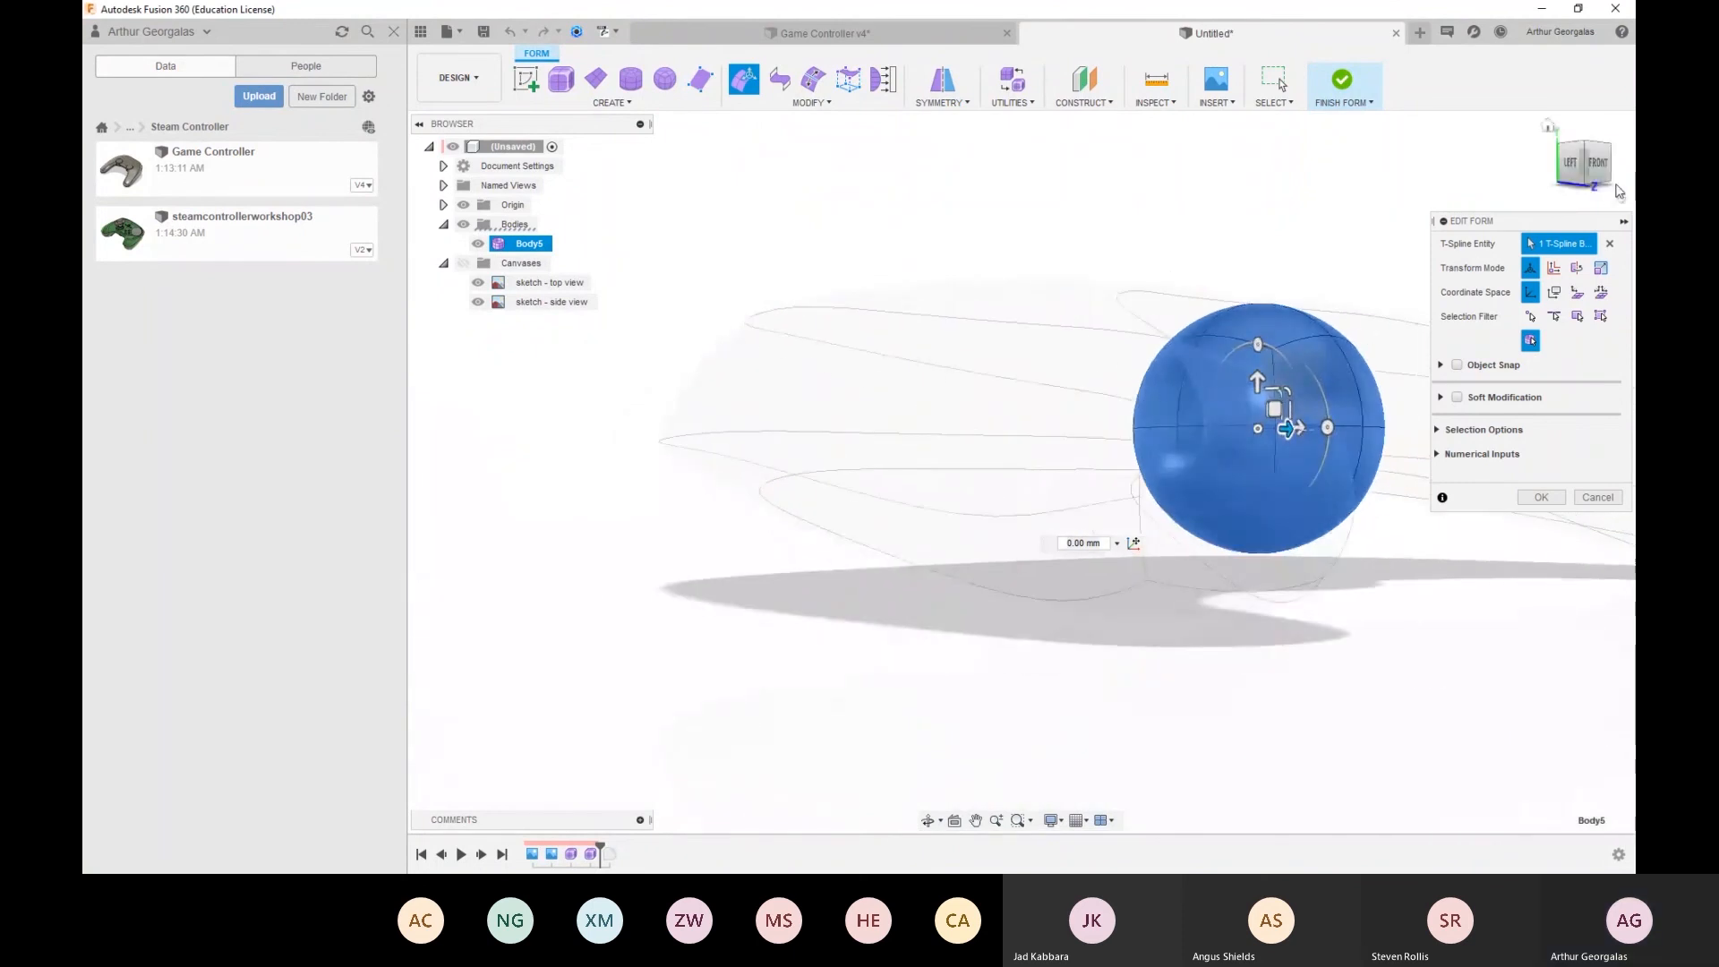
pyautogui.click(1606, 165)
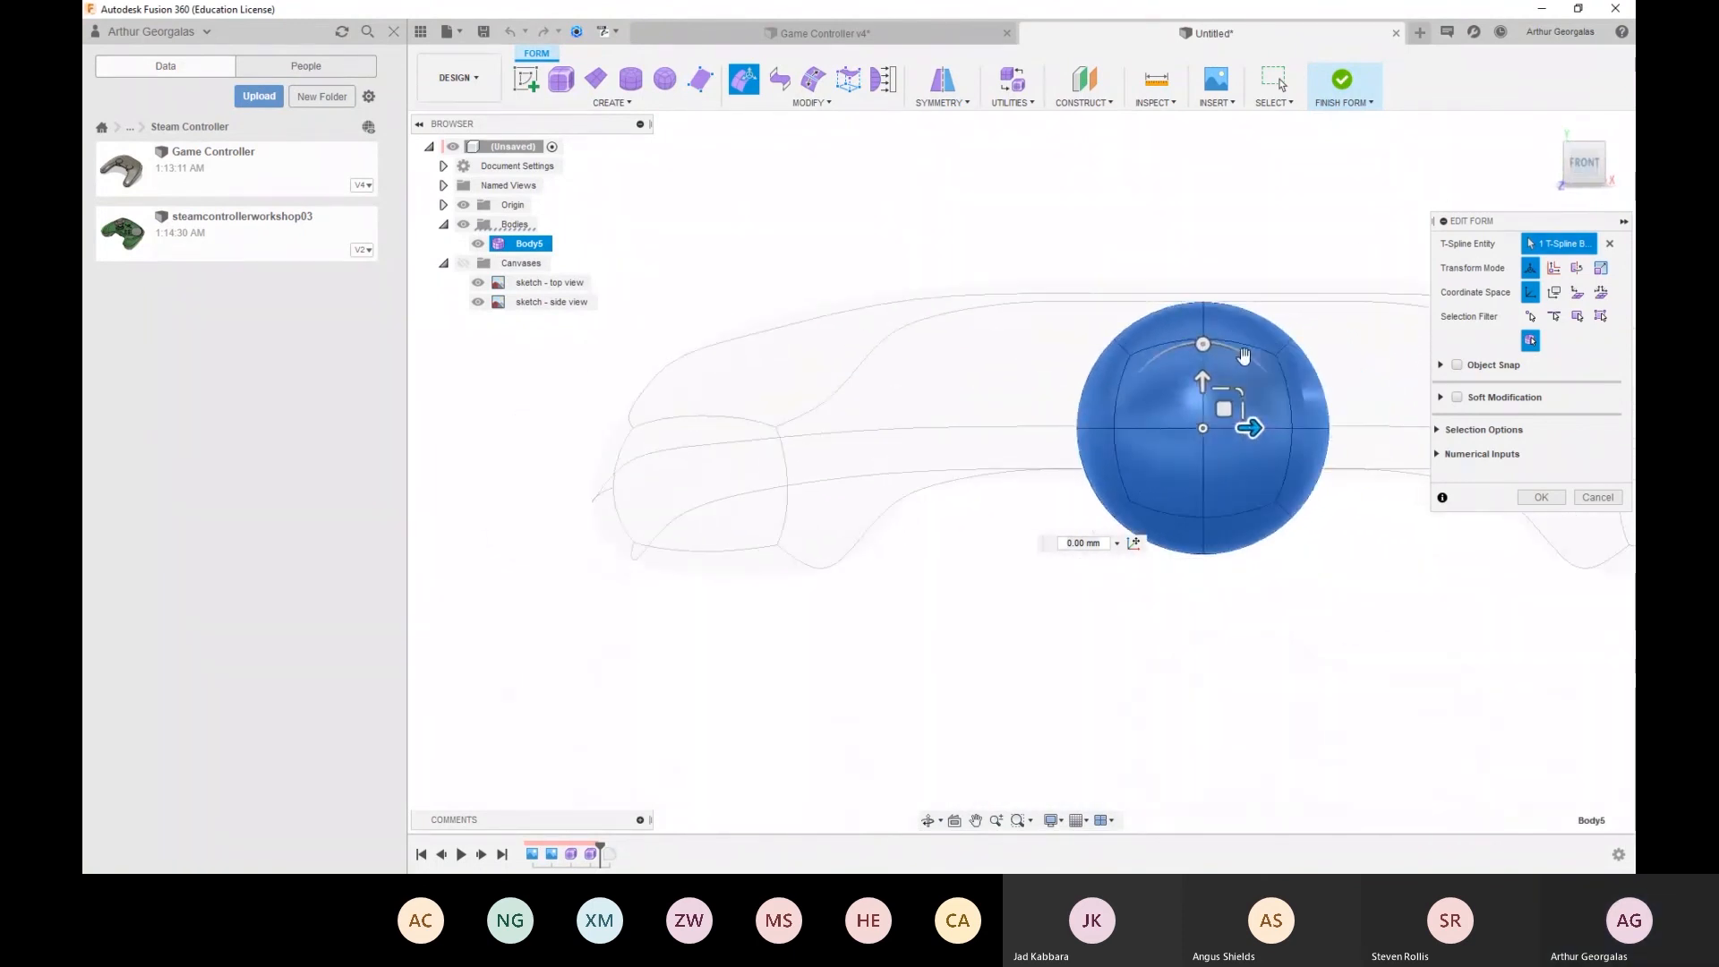
pyautogui.moveTo(1204, 428); pyautogui.dragTo(1045, 321)
# Adjust the quadball's position over the controller body from the top view and accept the form edit
pyautogui.click(1584, 137)
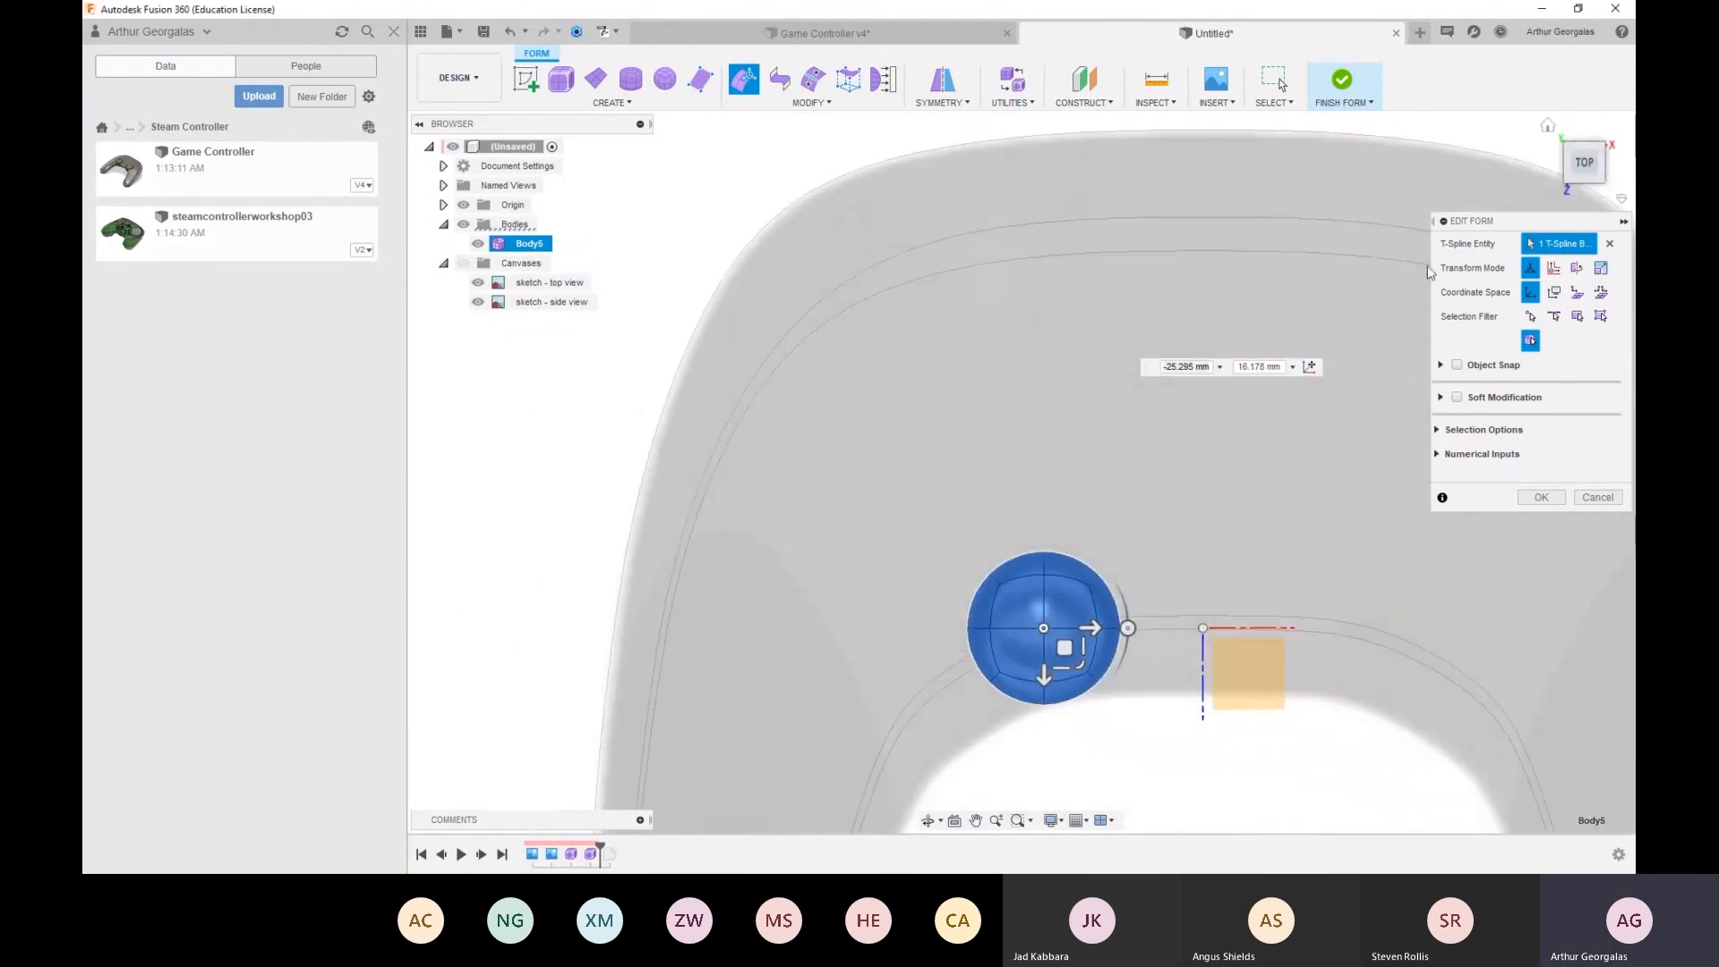
pyautogui.moveTo(1083, 662); pyautogui.dragTo(1115, 634)
pyautogui.click(1541, 497)
pyautogui.keyDown('shift'); pyautogui.moveTo(1271, 483); pyautogui.dragTo(1206, 461, button='middle'); pyautogui.keyUp('shift')
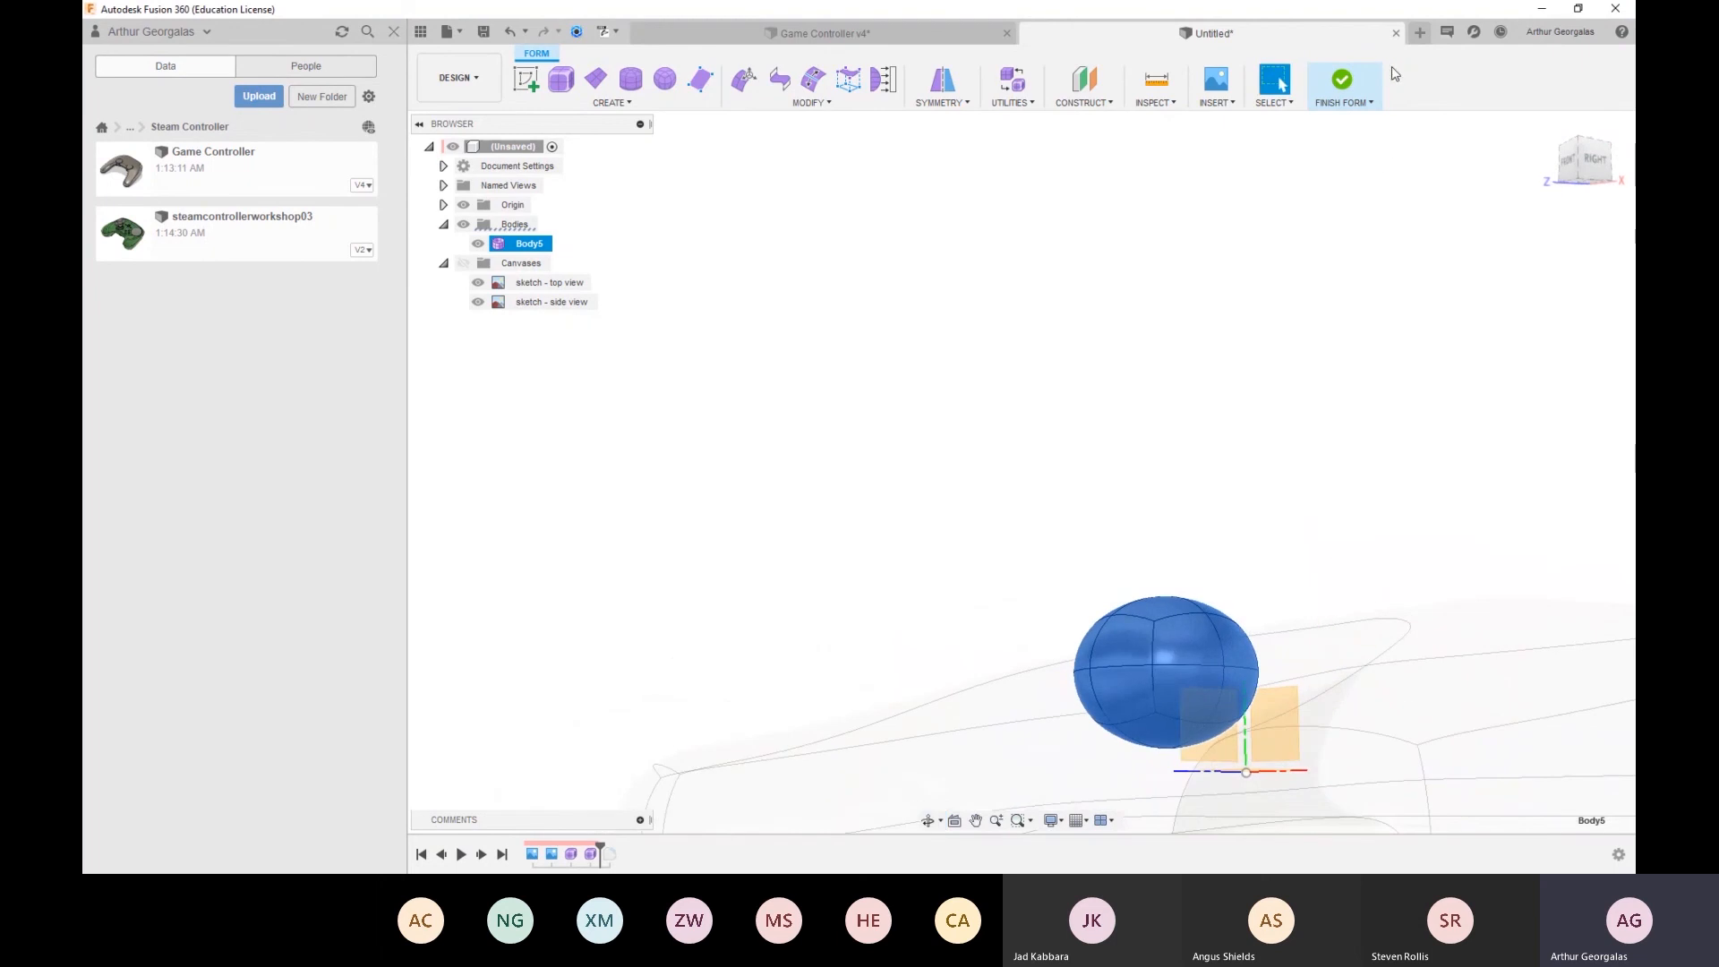
# Crease the edge loop around the top of the quadball to form a rim, and finish the form
pyautogui.click(1174, 612)
pyautogui.rightClick(1175, 613)
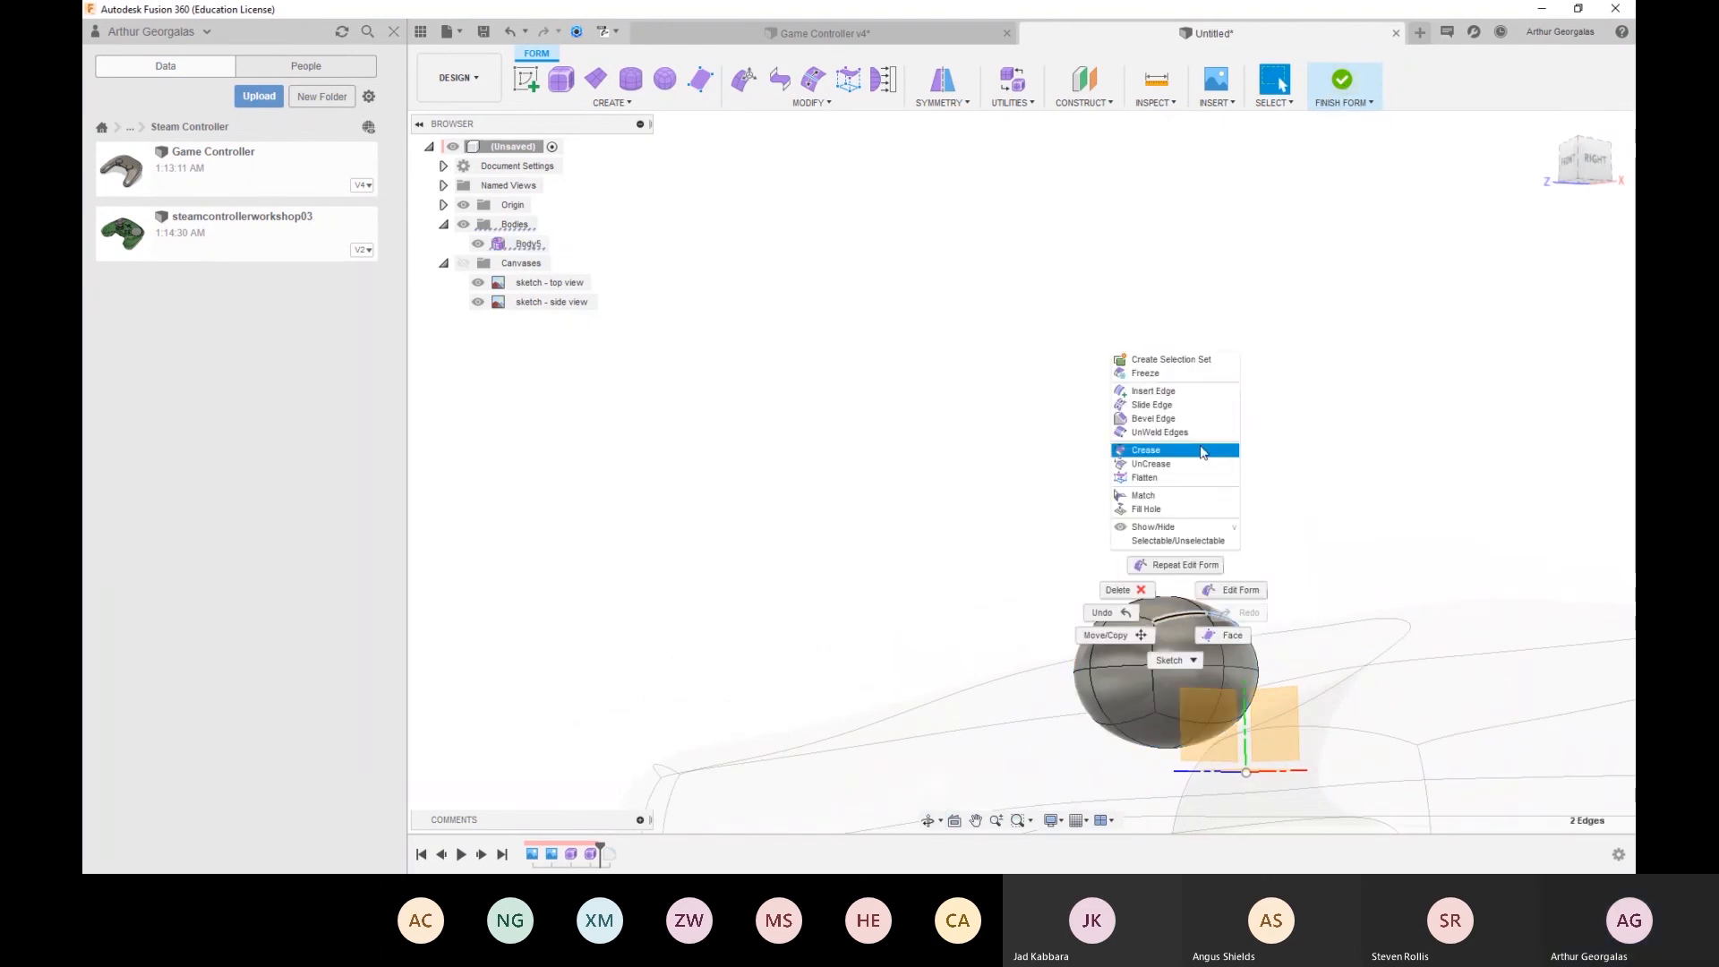
pyautogui.click(1155, 450)
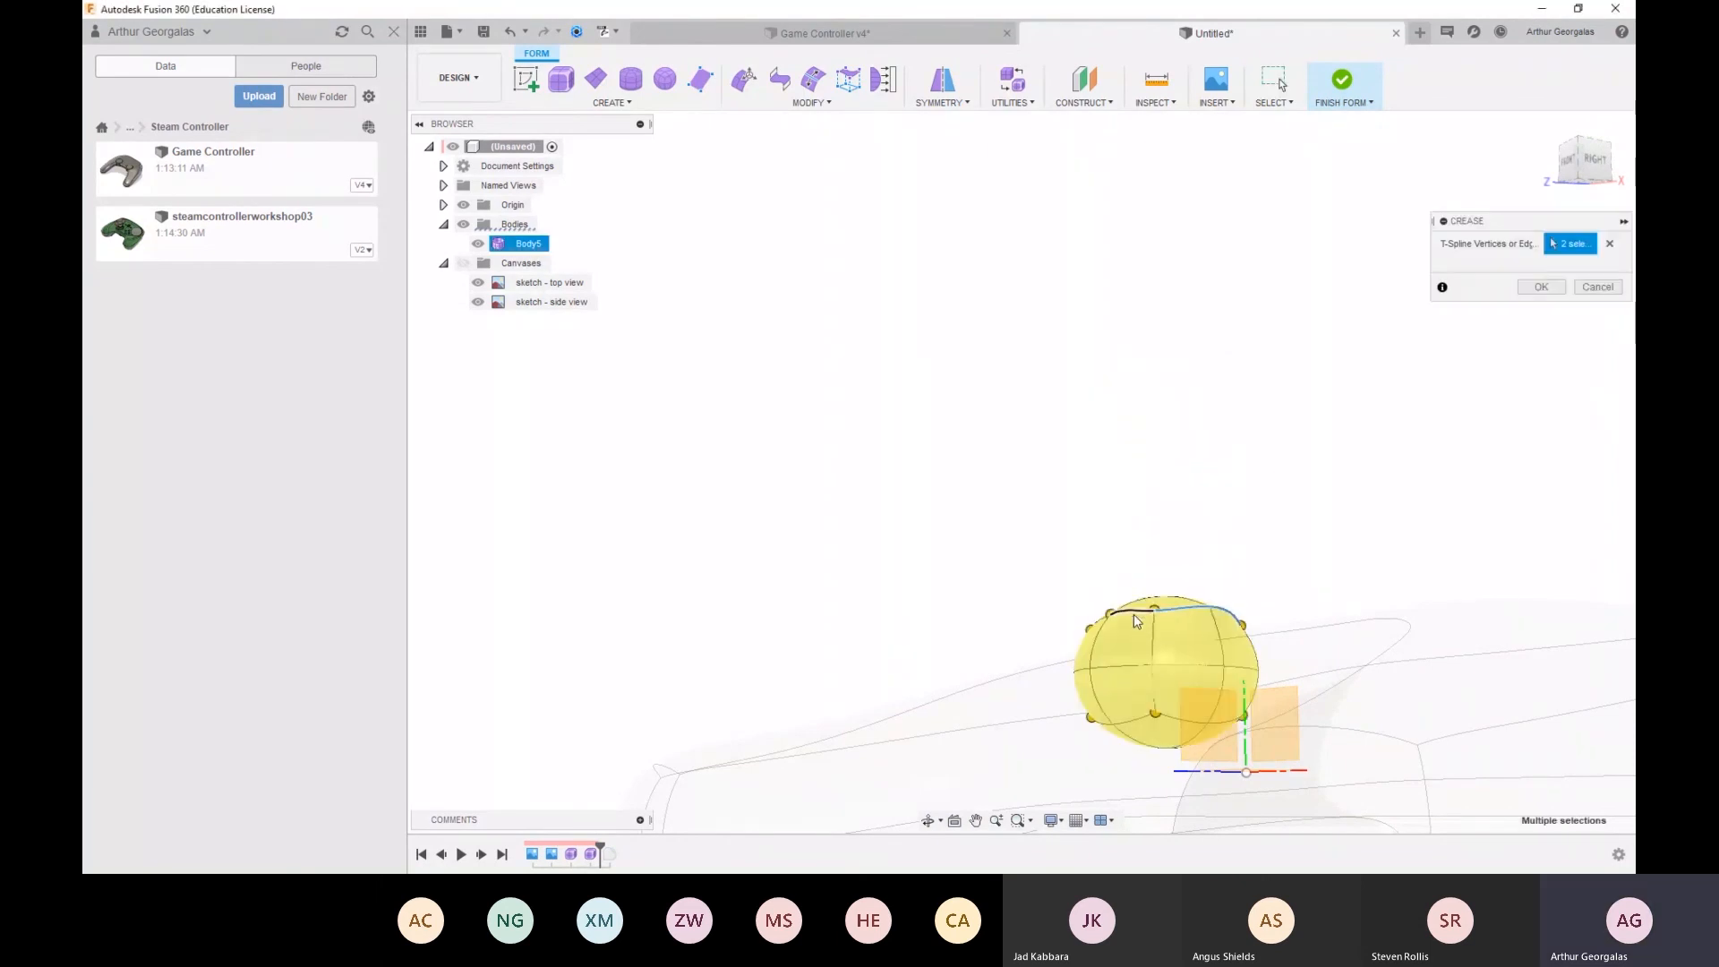
pyautogui.keyDown('shift'); pyautogui.moveTo(1137, 520); pyautogui.dragTo(1239, 583, button='middle'); pyautogui.keyUp('shift')
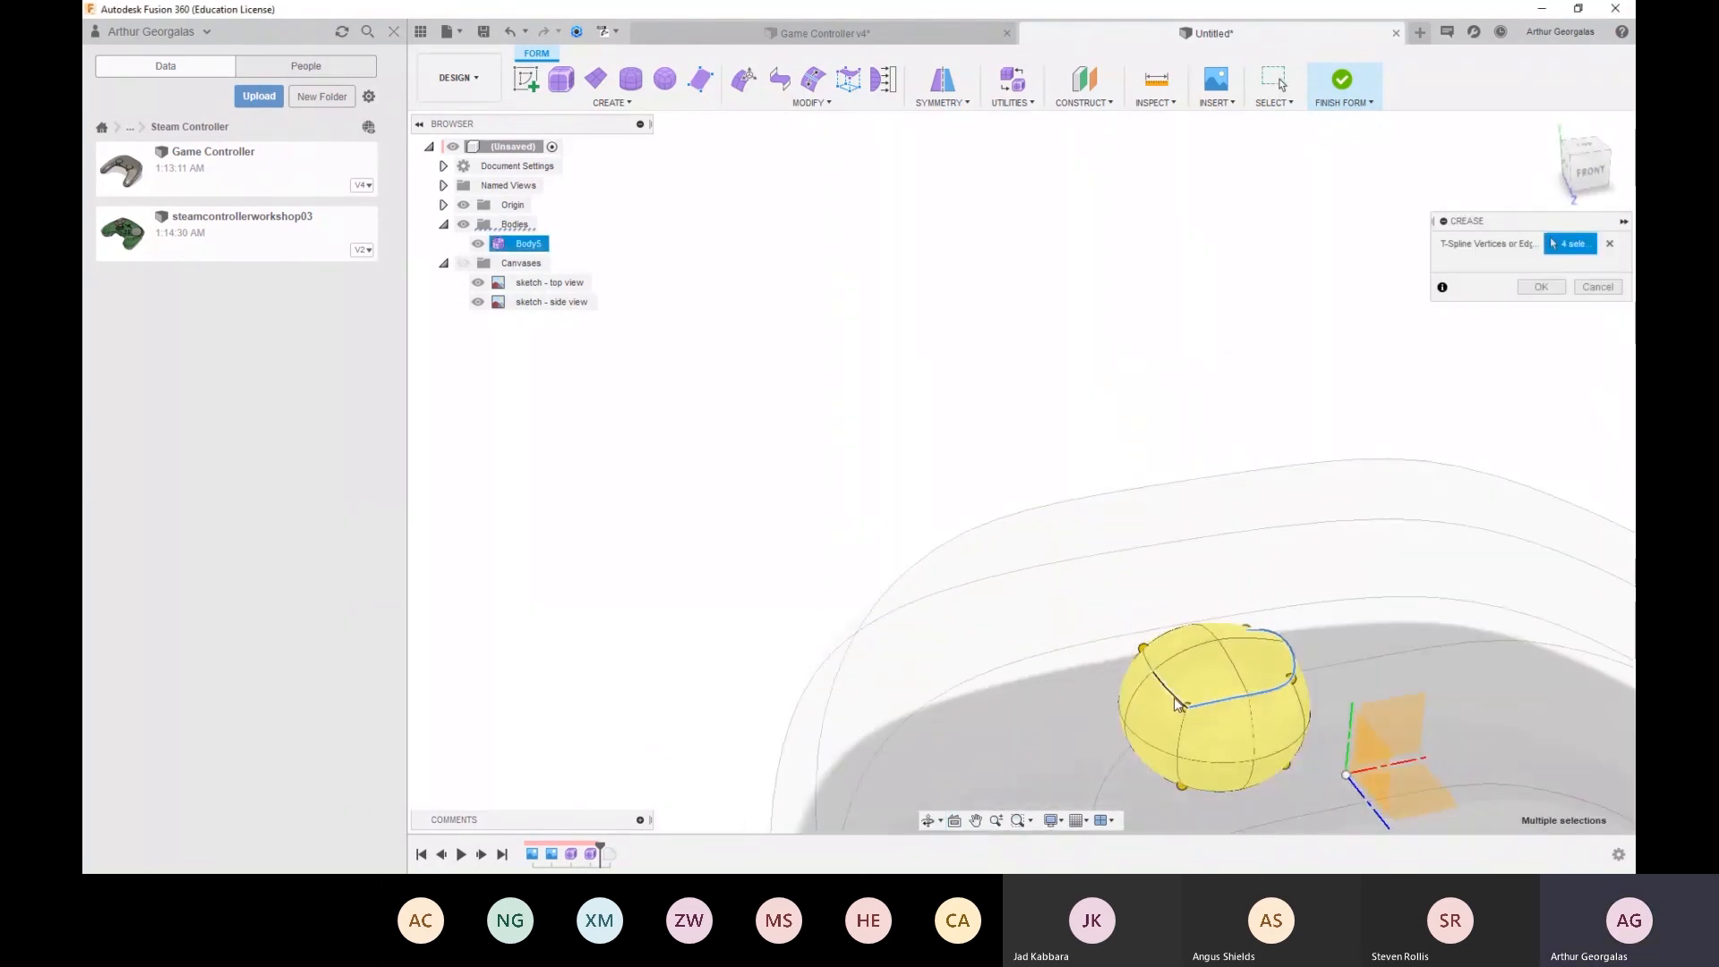
pyautogui.keyDown('shift'); pyautogui.moveTo(1149, 667); pyautogui.dragTo(1224, 649, button='middle'); pyautogui.keyUp('shift')
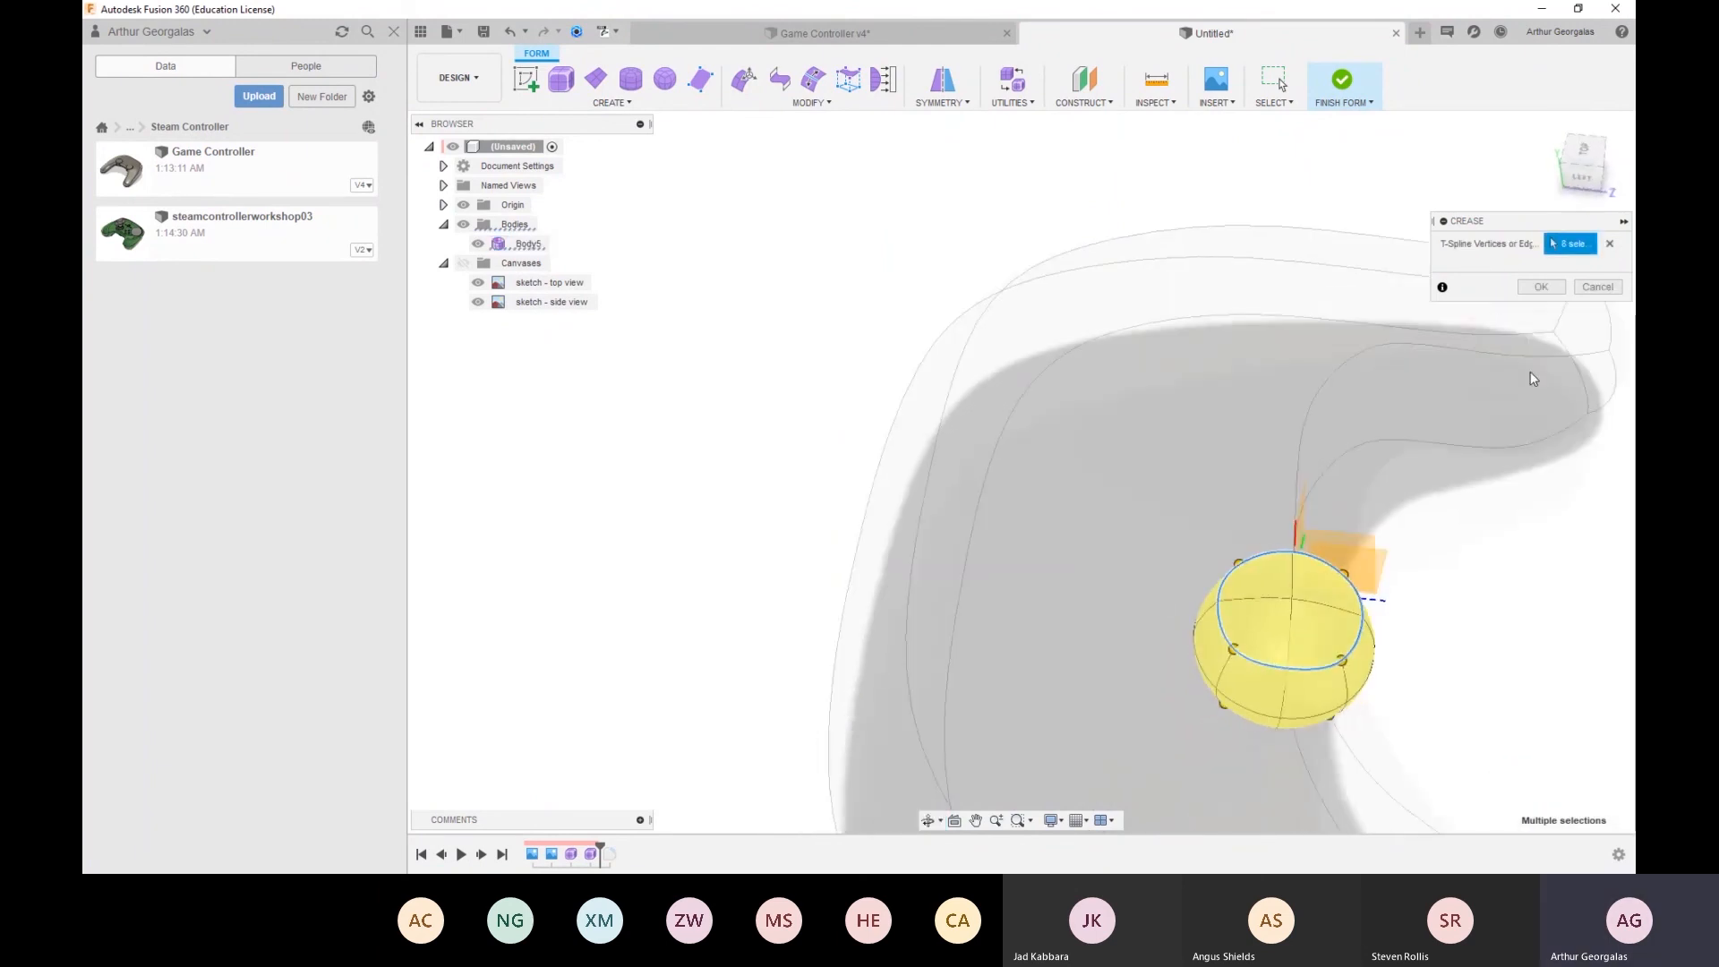
pyautogui.click(1541, 286)
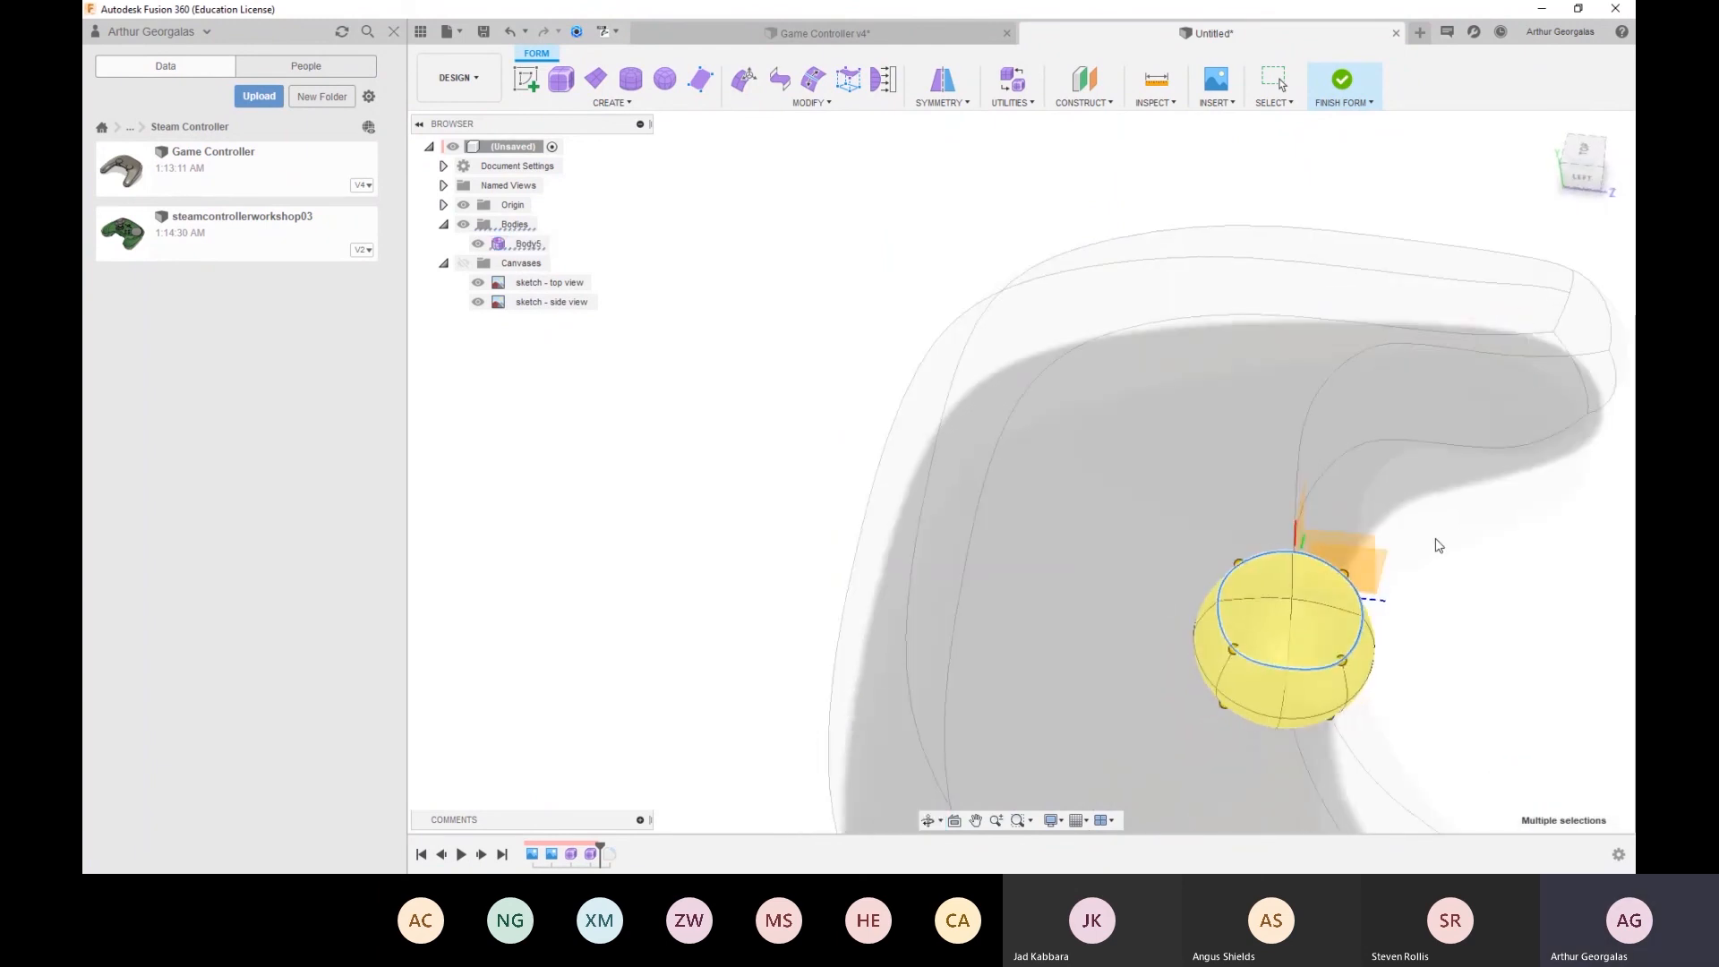
pyautogui.press('Escape')
pyautogui.moveTo(1383, 460)
pyautogui.keyDown('shift'); pyautogui.mouseDown(button='middle')
pyautogui.moveTo(1303, 362)
pyautogui.moveTo(1270, 387)
pyautogui.moveTo(1221, 307)
pyautogui.moveTo(1140, 359)
pyautogui.moveTo(1086, 331)
pyautogui.moveTo(1347, 365)
pyautogui.moveTo(1321, 340)
pyautogui.moveTo(1271, 353)
pyautogui.mouseUp(button='middle'); pyautogui.keyUp('shift')
pyautogui.click(1343, 84)
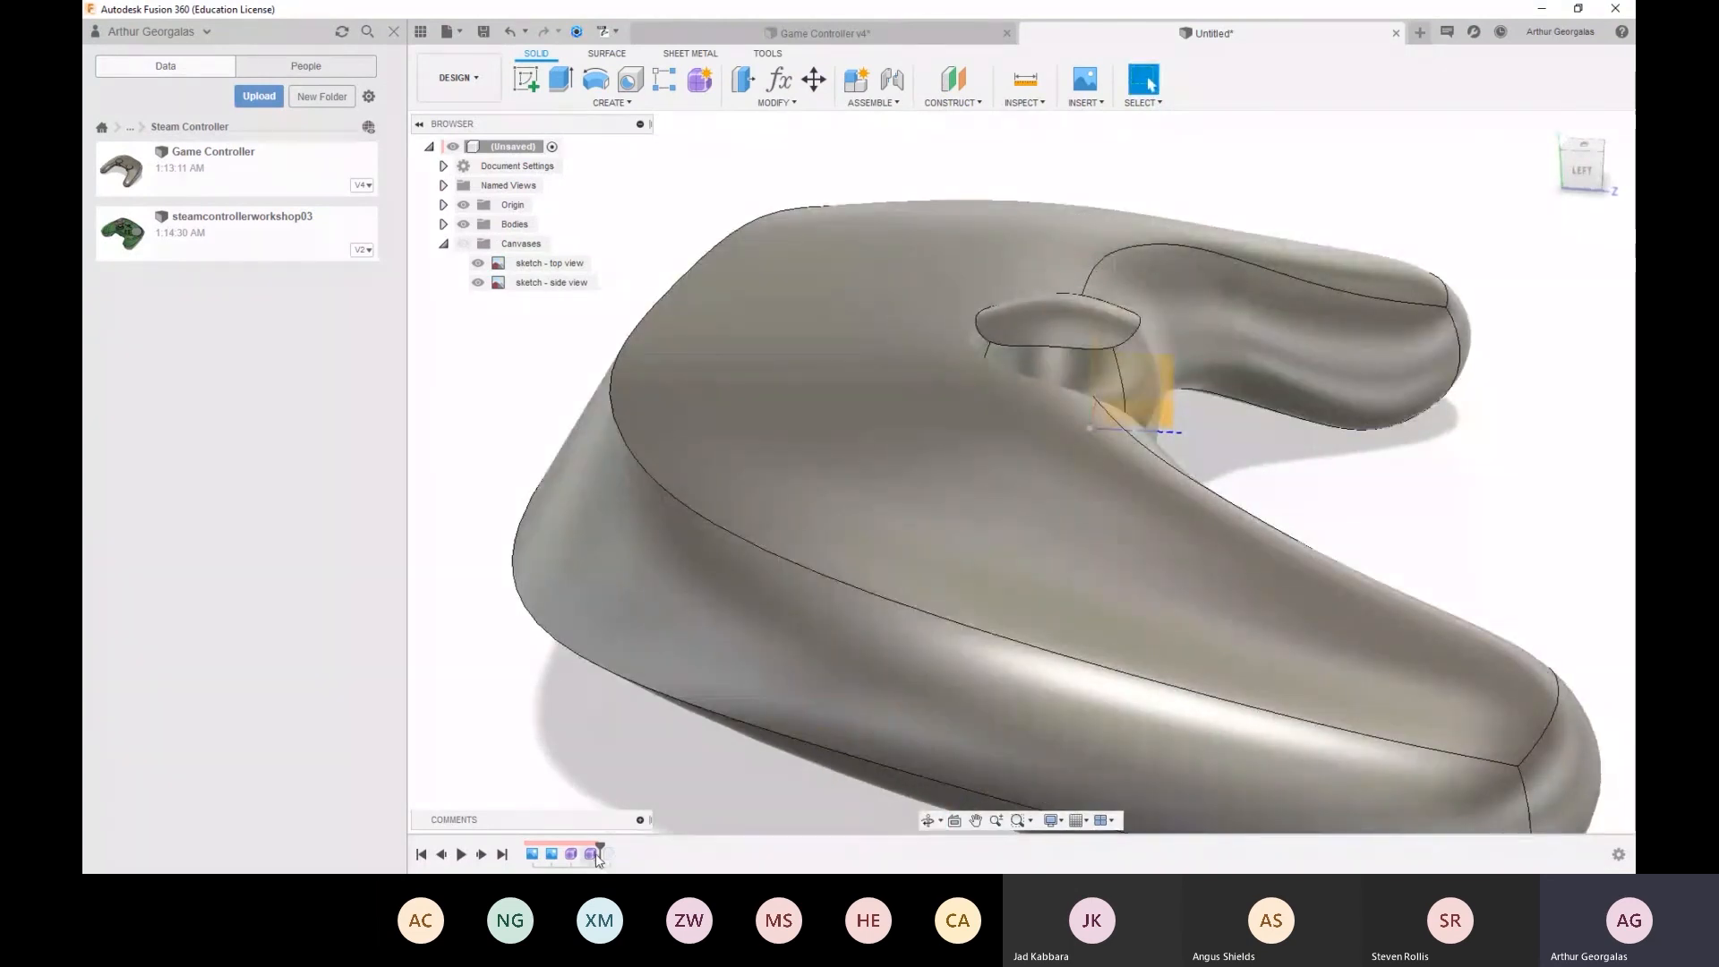
# Reopen the thumbstick mount's form, rotate the whole body 15 degrees so its rim tilts toward the handles, and finish the form
pyautogui.doubleClick(591, 854)
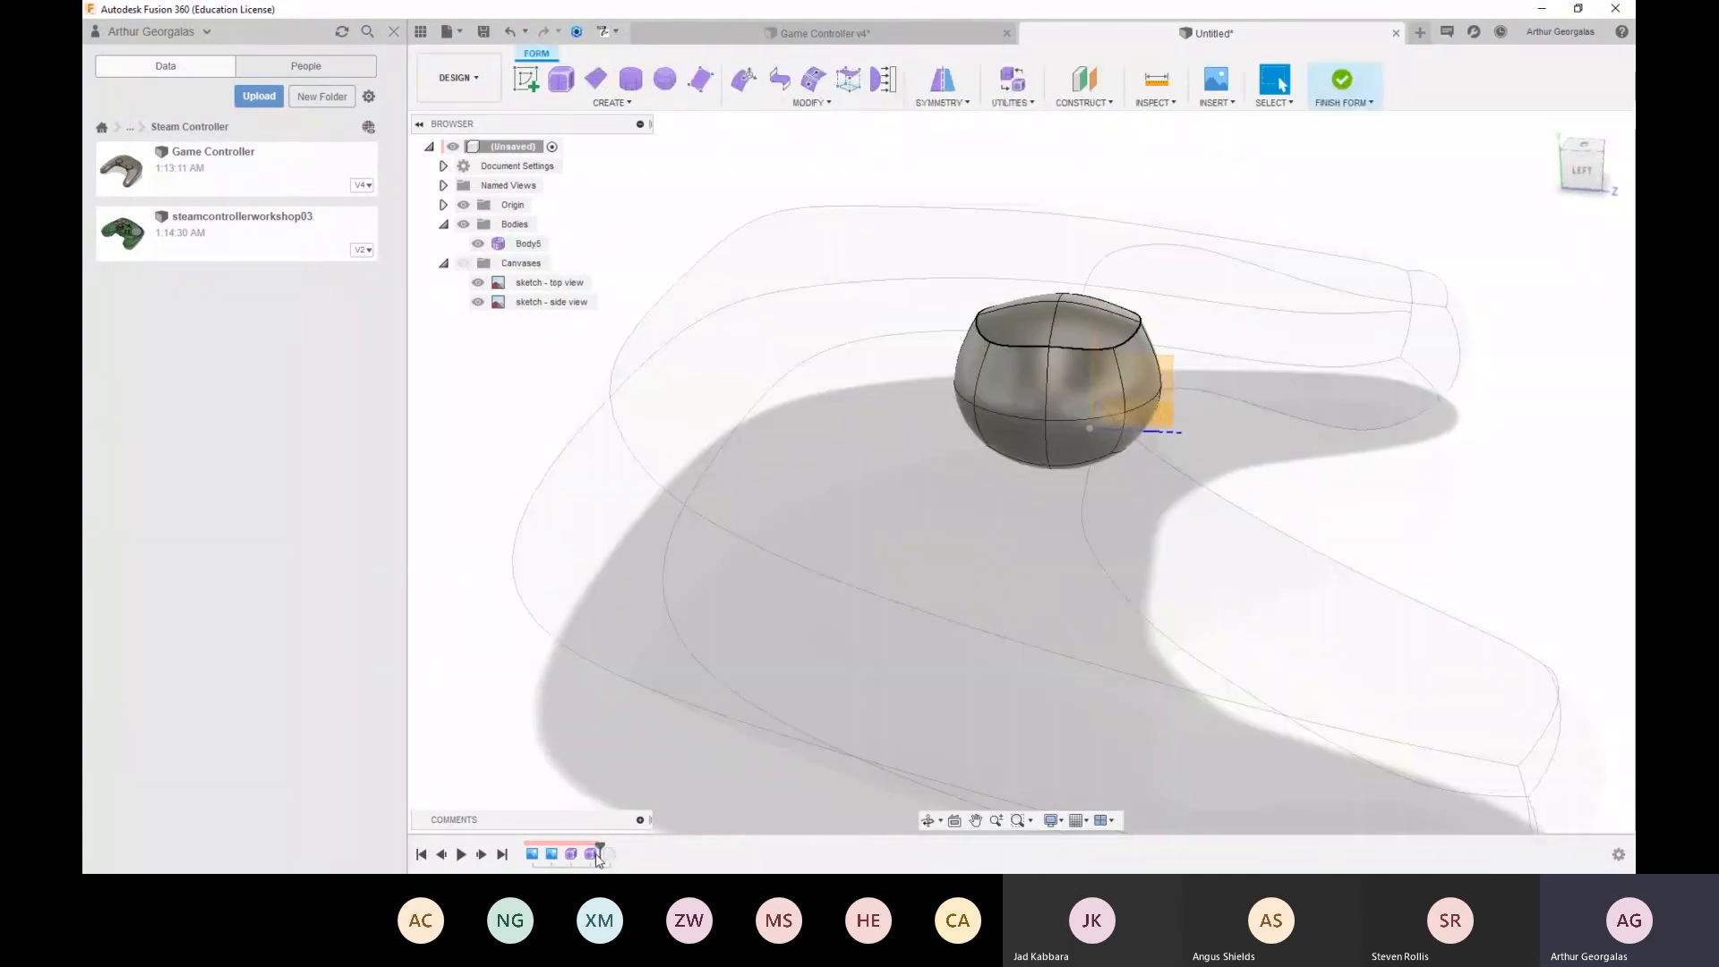
pyautogui.rightClick(1087, 370)
pyautogui.click(1147, 348)
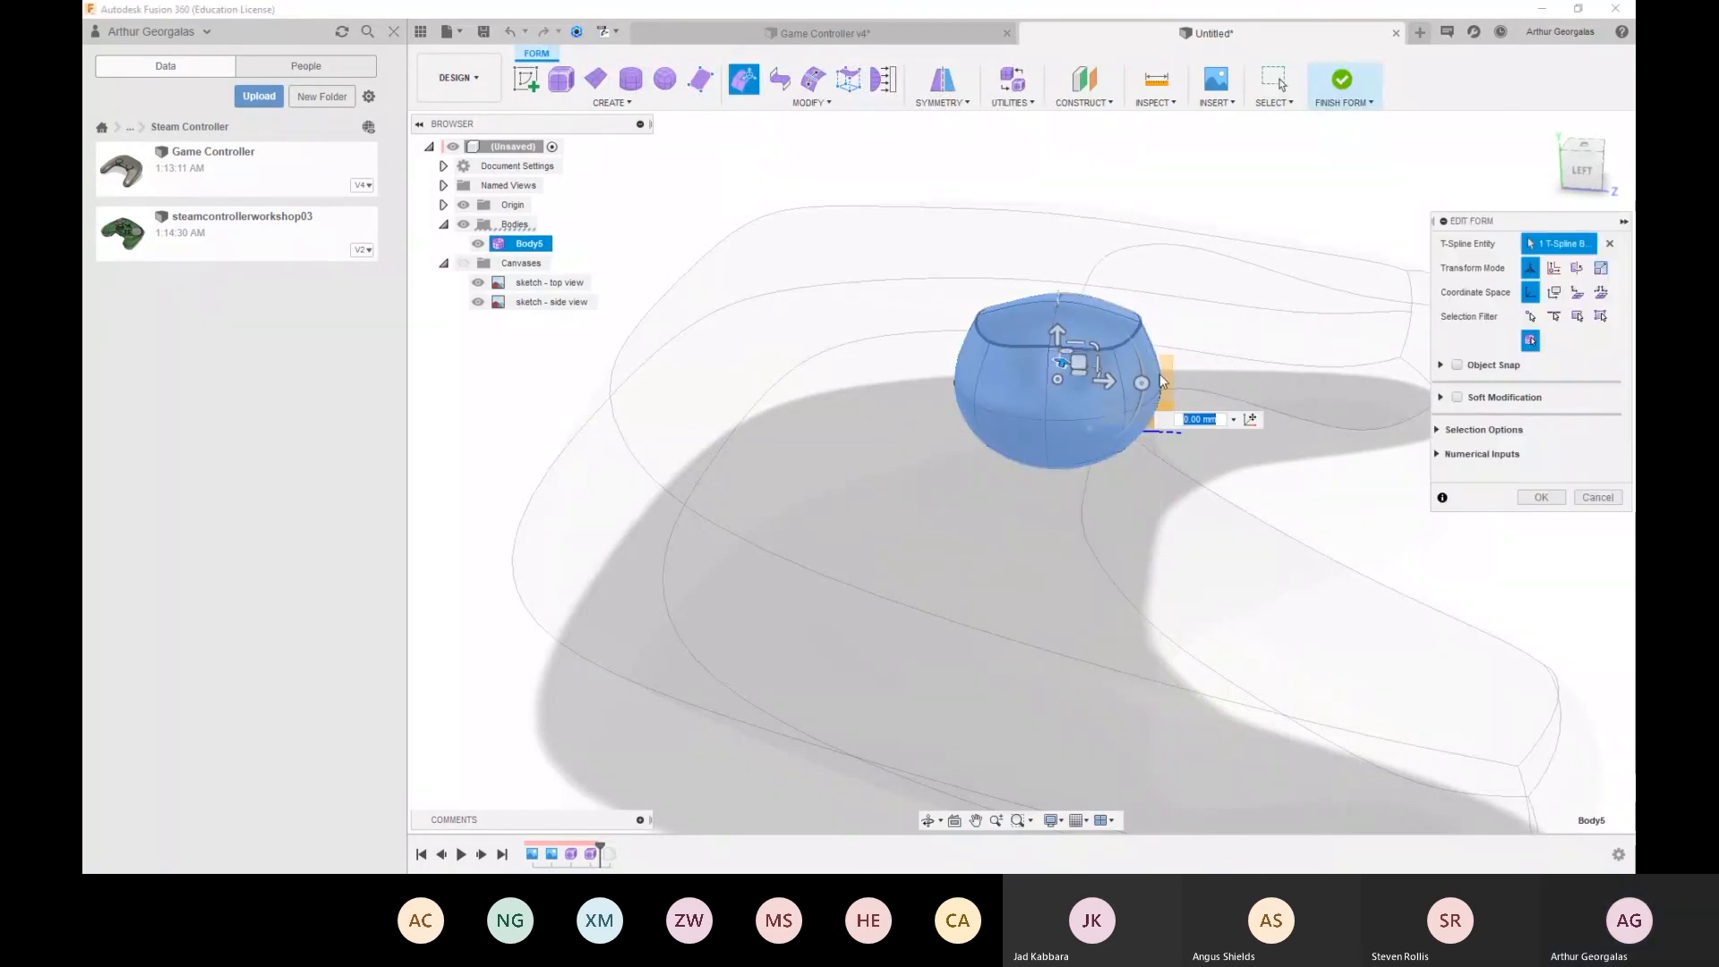
pyautogui.moveTo(1142, 383); pyautogui.dragTo(1138, 403)
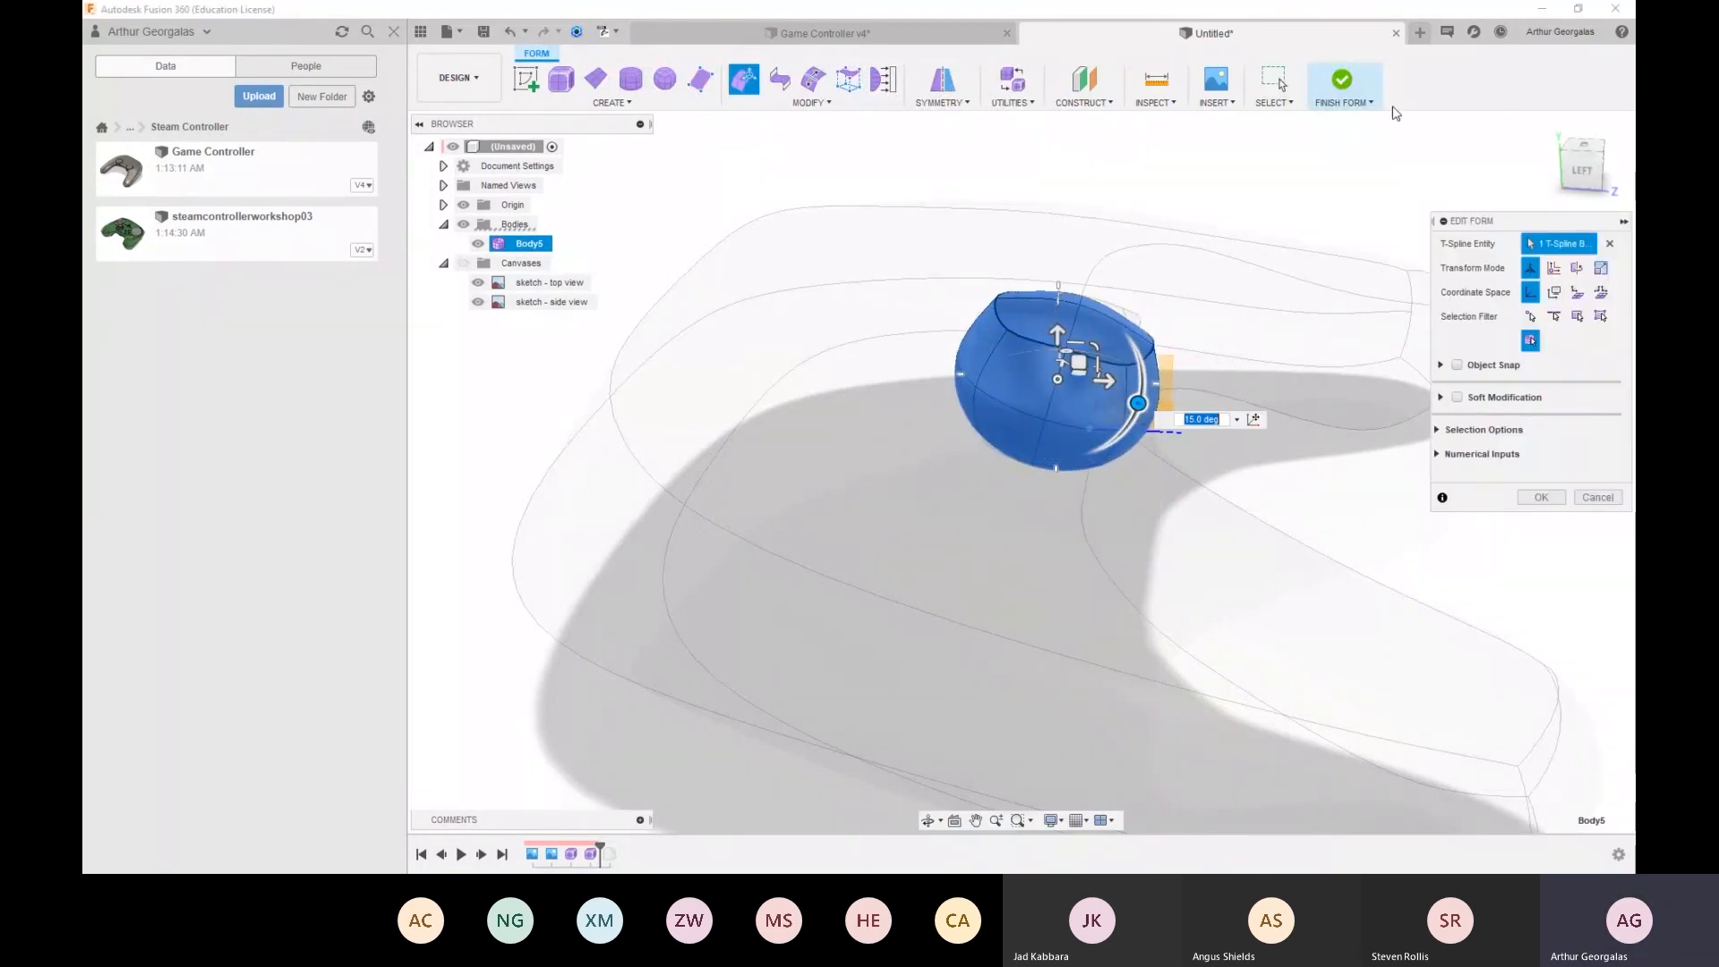
pyautogui.click(1362, 80)
# Fillet the creased rim of the thumbstick mount with a constant 2 mm radius
pyautogui.keyDown('shift'); pyautogui.moveTo(1286, 333); pyautogui.dragTo(1029, 320, button='middle'); pyautogui.keyUp('shift')
pyautogui.press('f')
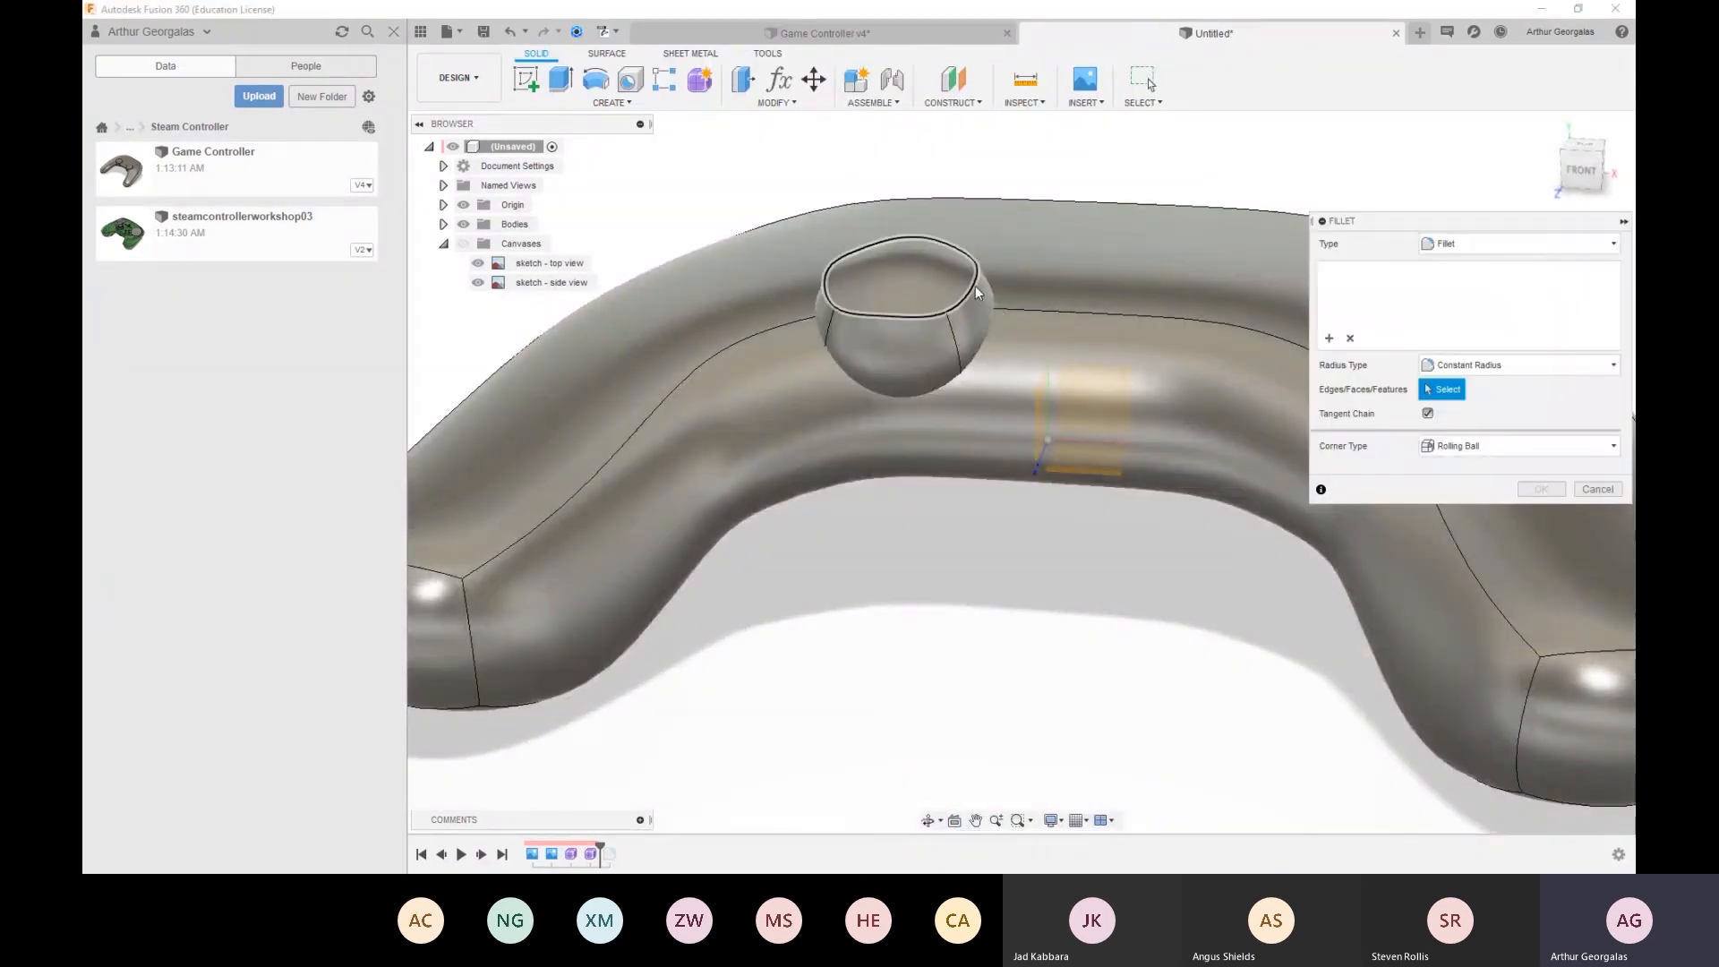
pyautogui.click(975, 286)
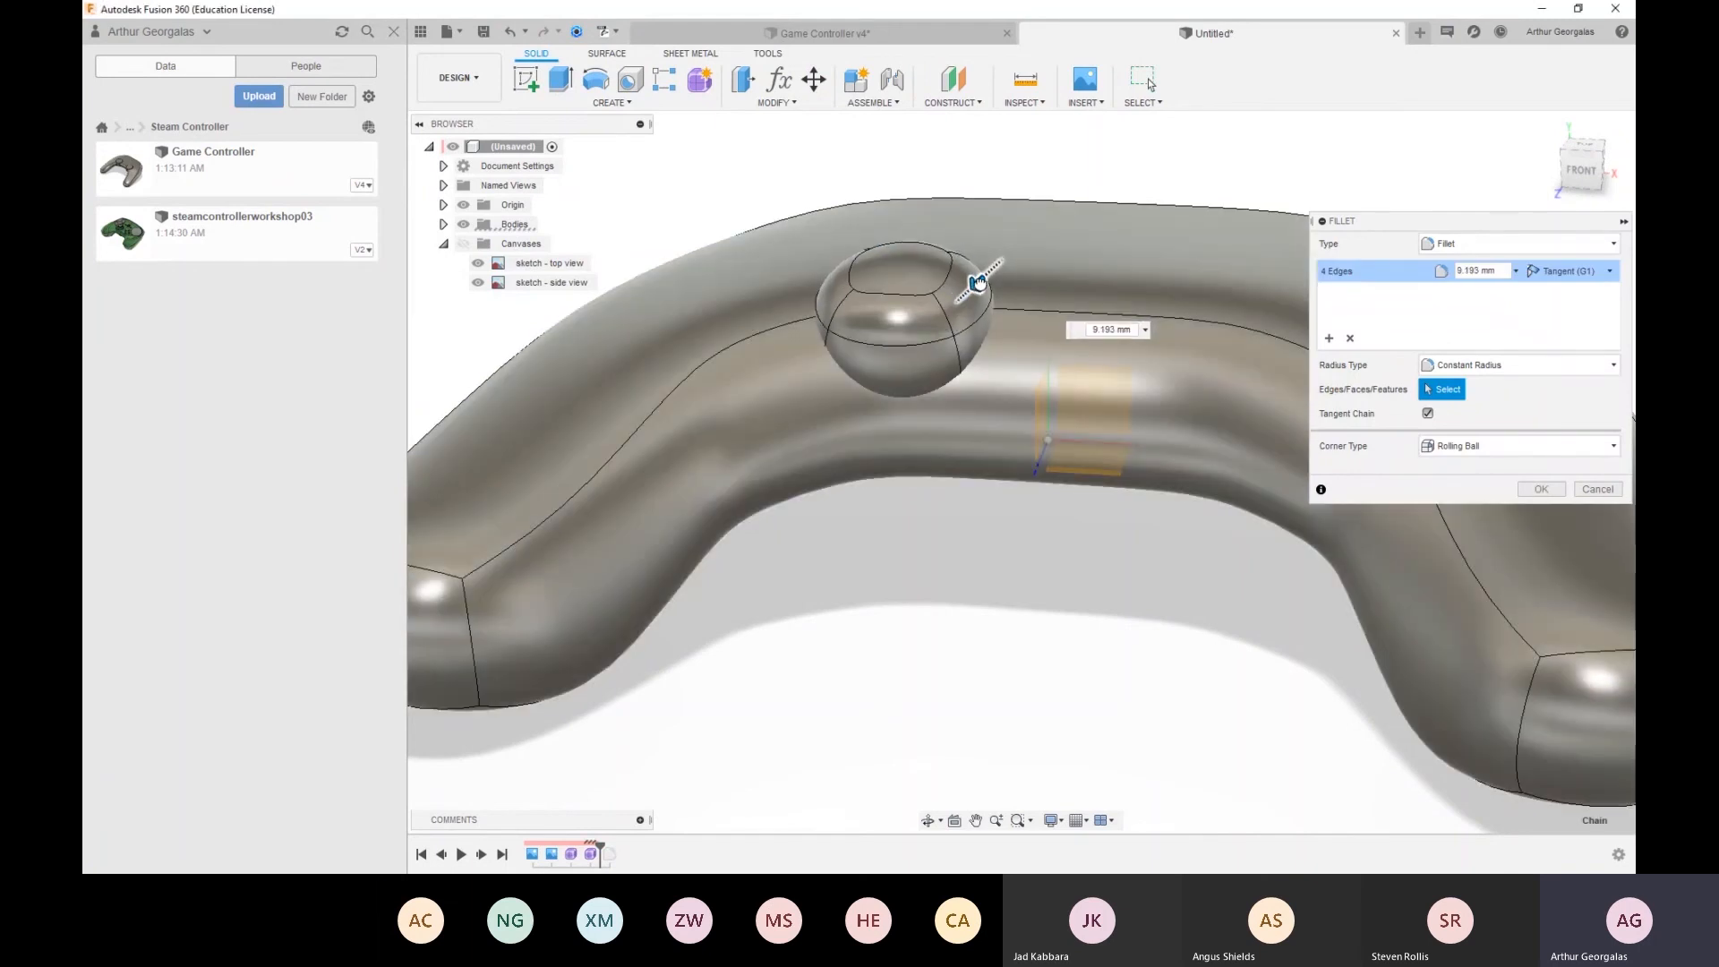
pyautogui.moveTo(982, 281); pyautogui.dragTo(978, 283)
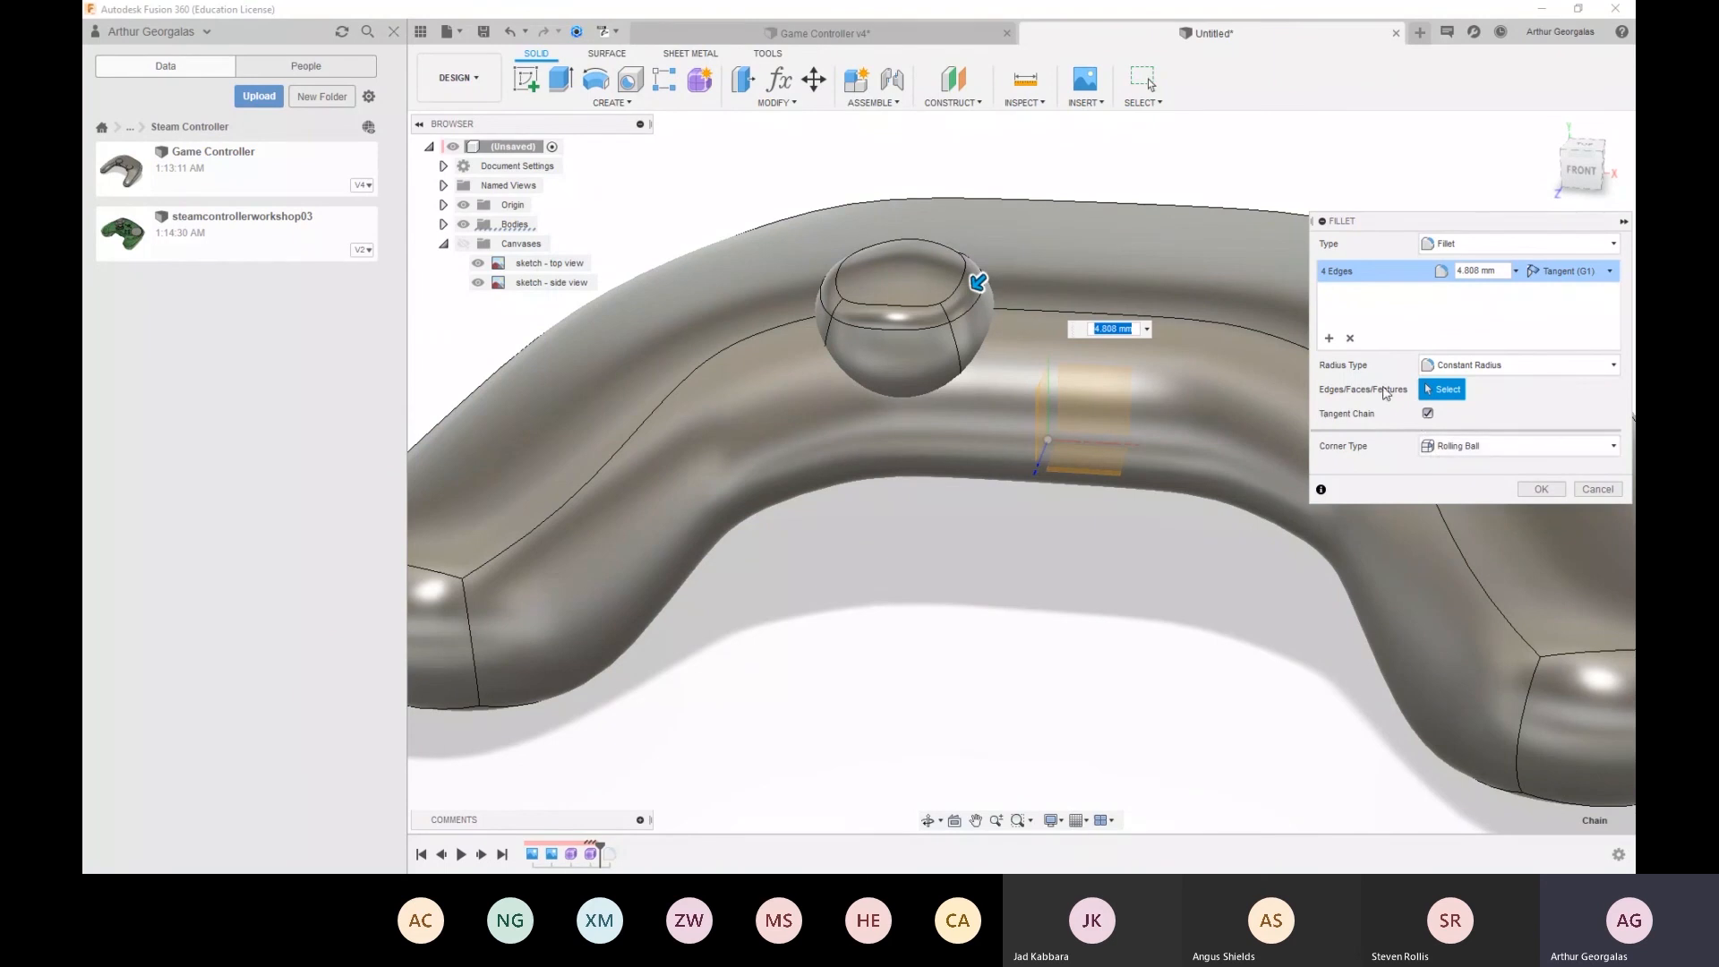
pyautogui.write('2')
pyautogui.click(1541, 489)
# Mirror the thumbstick mount as a body across the controller's central YZ plane
pyautogui.keyDown('shift'); pyautogui.moveTo(1031, 514); pyautogui.dragTo(850, 269, button='middle'); pyautogui.keyUp('shift')
pyautogui.click(612, 102)
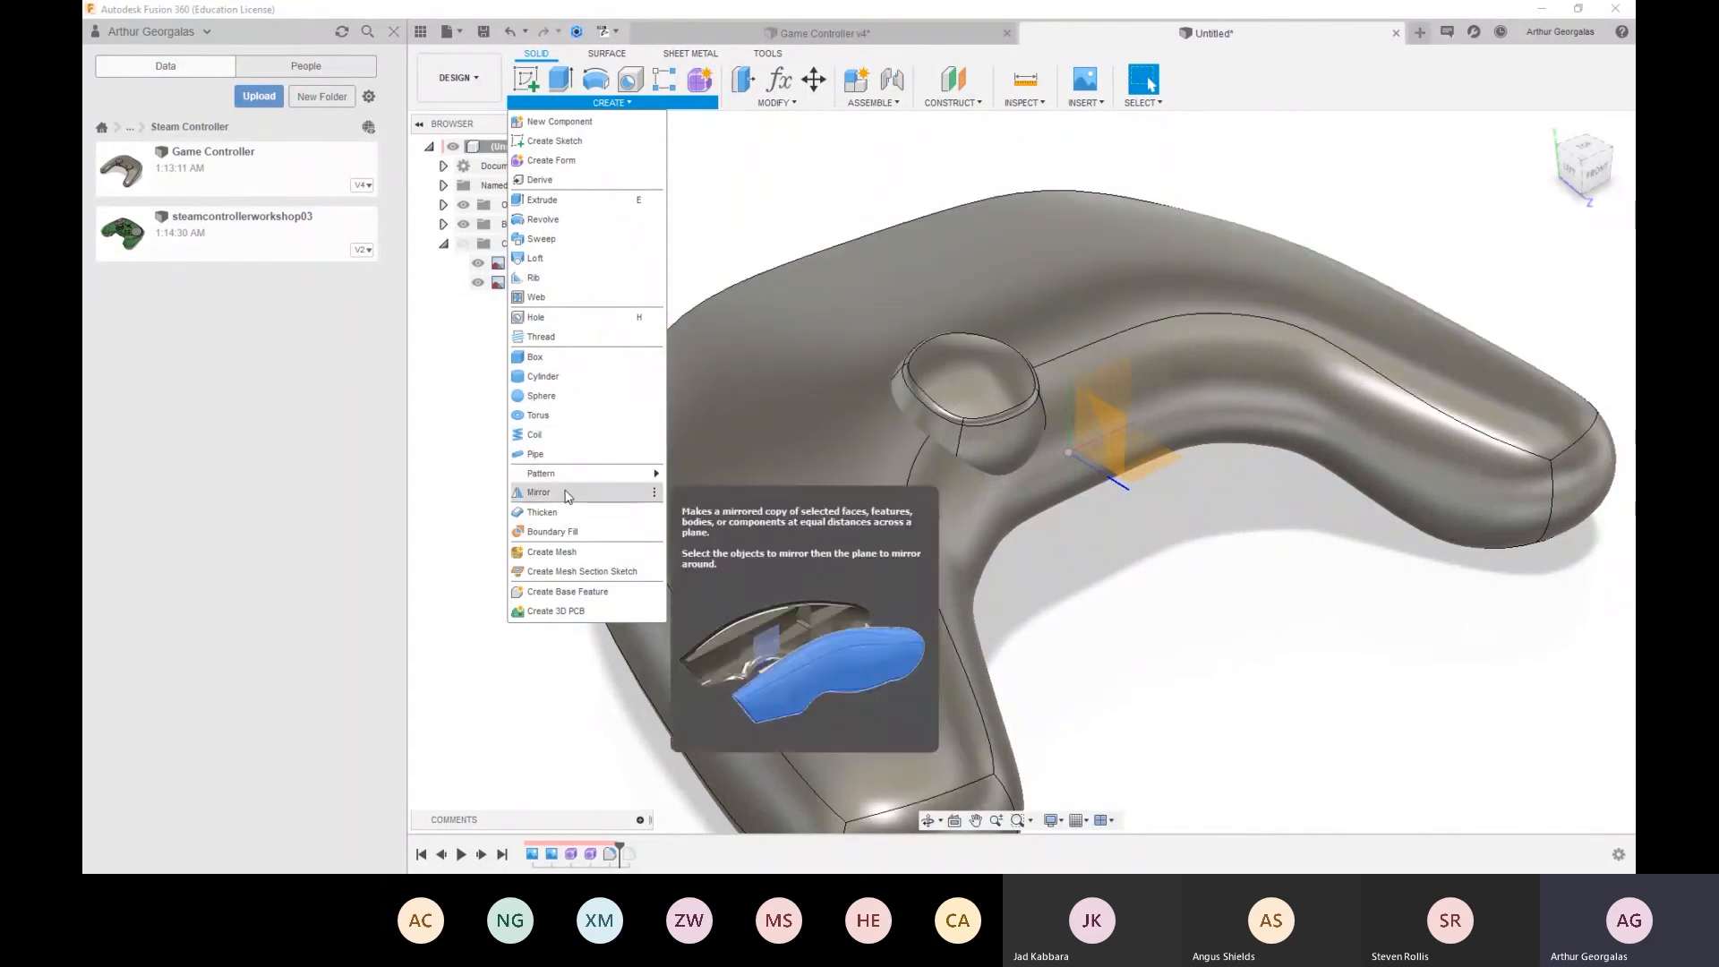
pyautogui.click(566, 492)
pyautogui.click(1561, 244)
pyautogui.click(1531, 286)
pyautogui.click(961, 411)
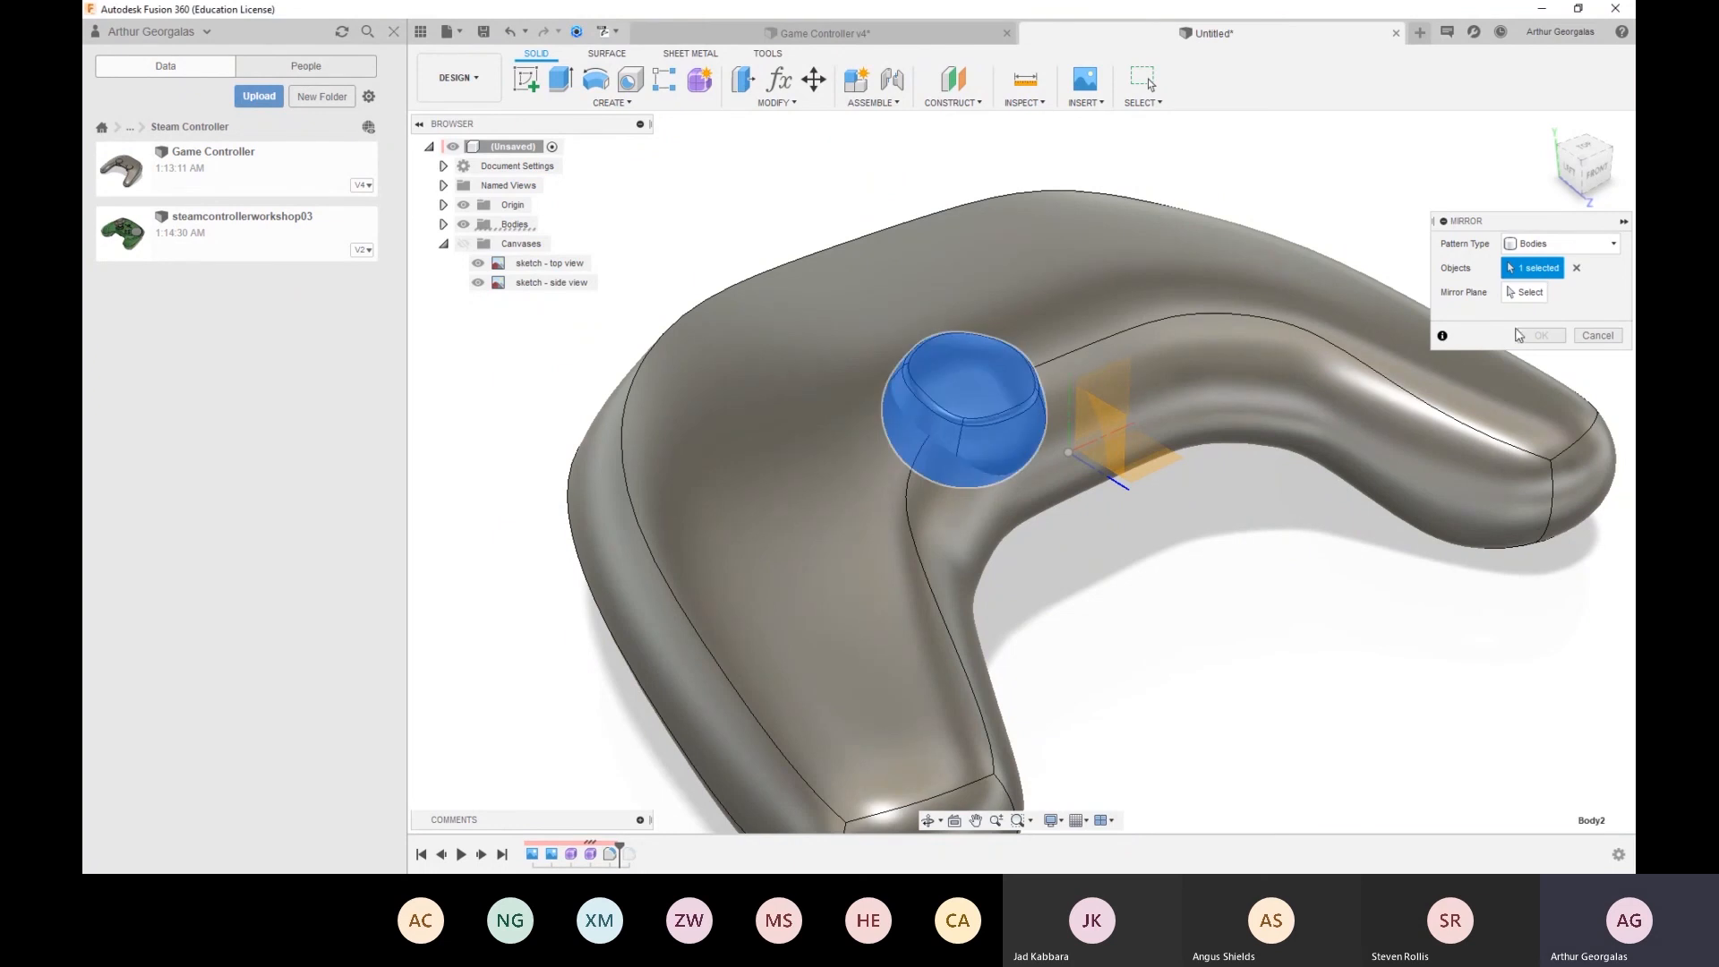
pyautogui.click(1525, 293)
pyautogui.click(1118, 438)
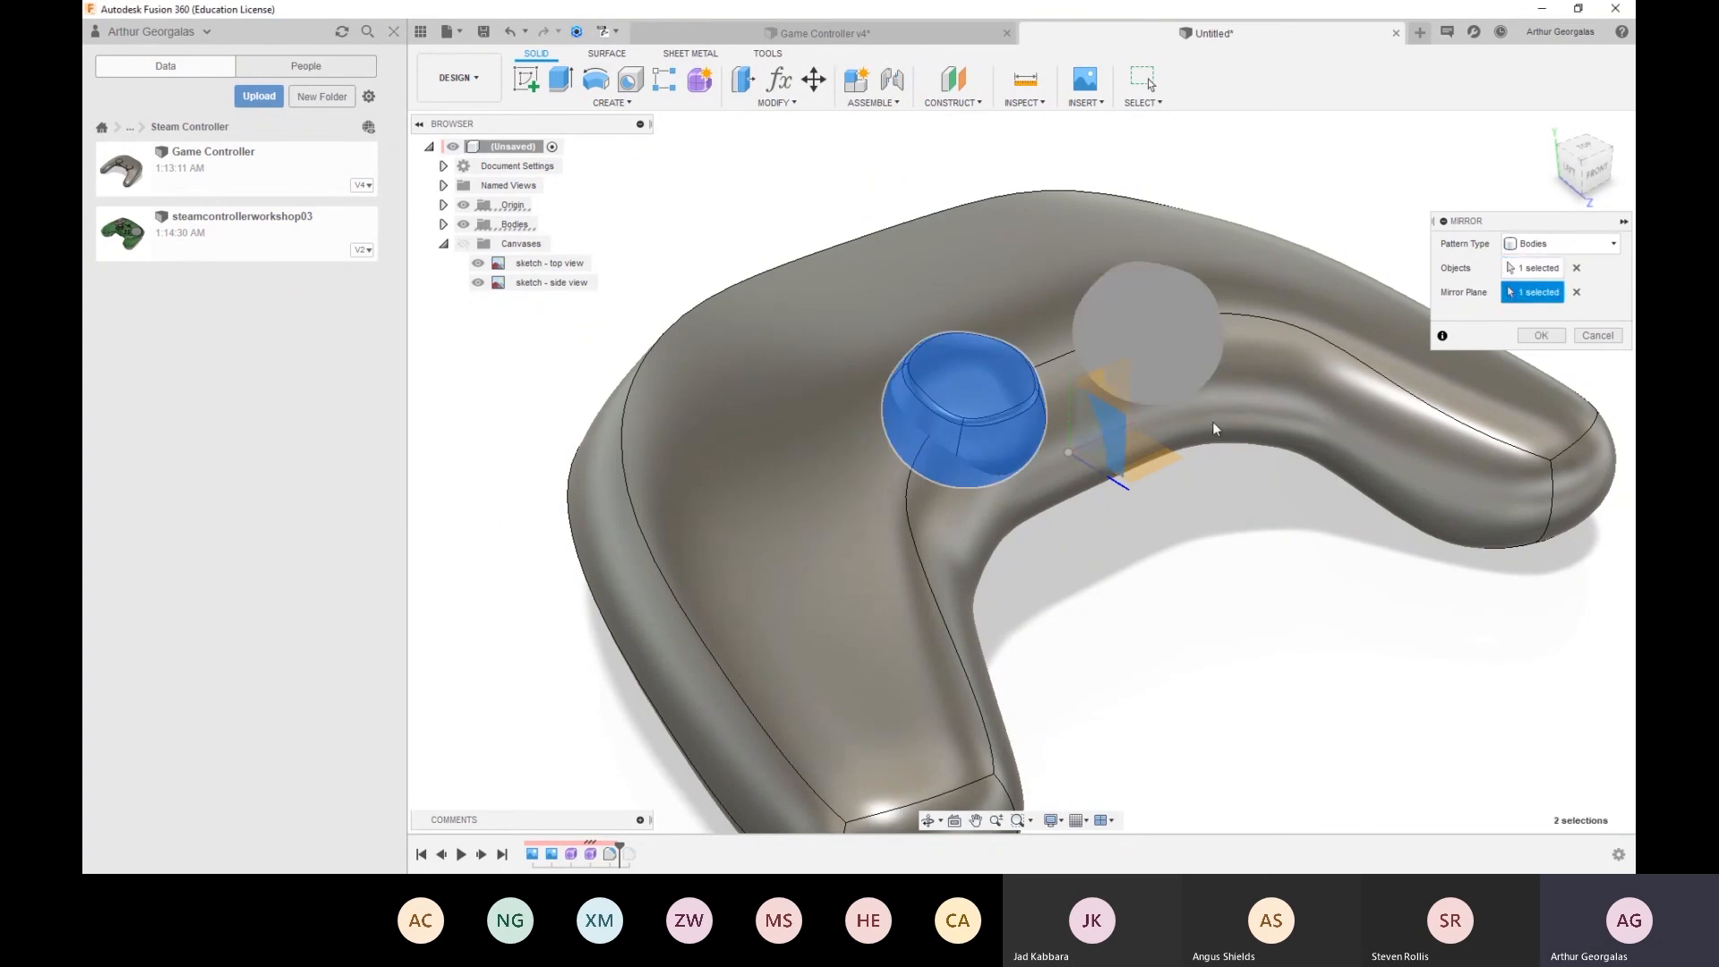
pyautogui.click(1540, 335)
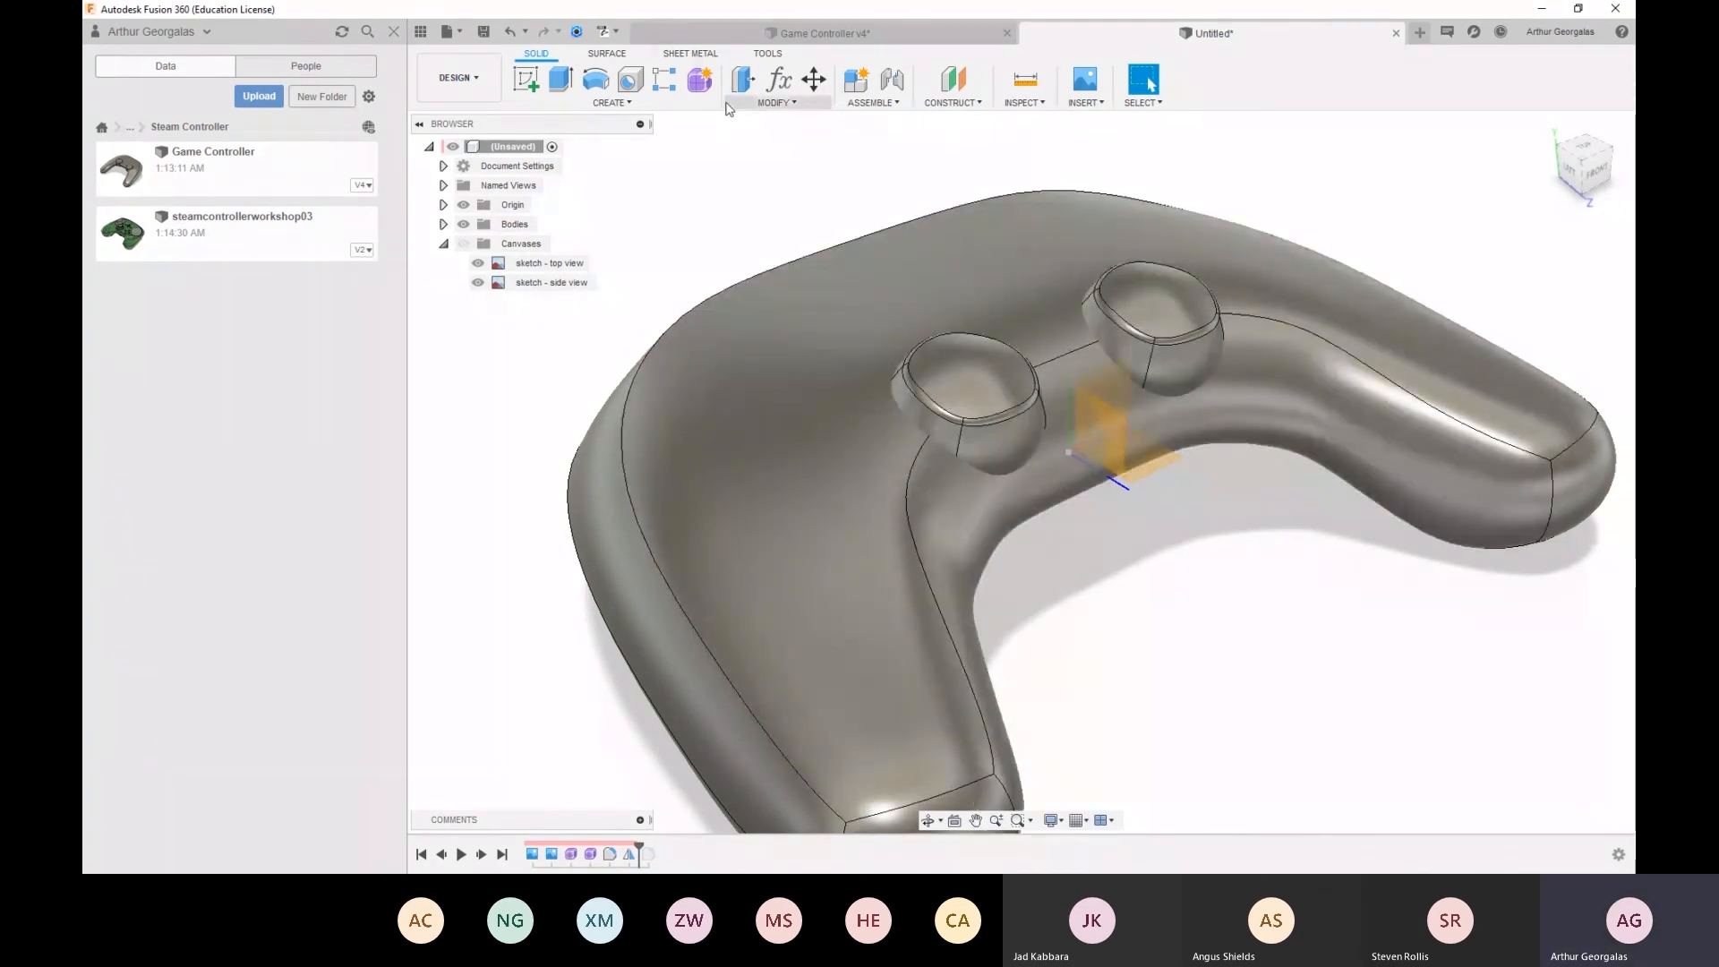
# Combine both thumbstick mounts with the controller body using the Join operation
pyautogui.click(775, 102)
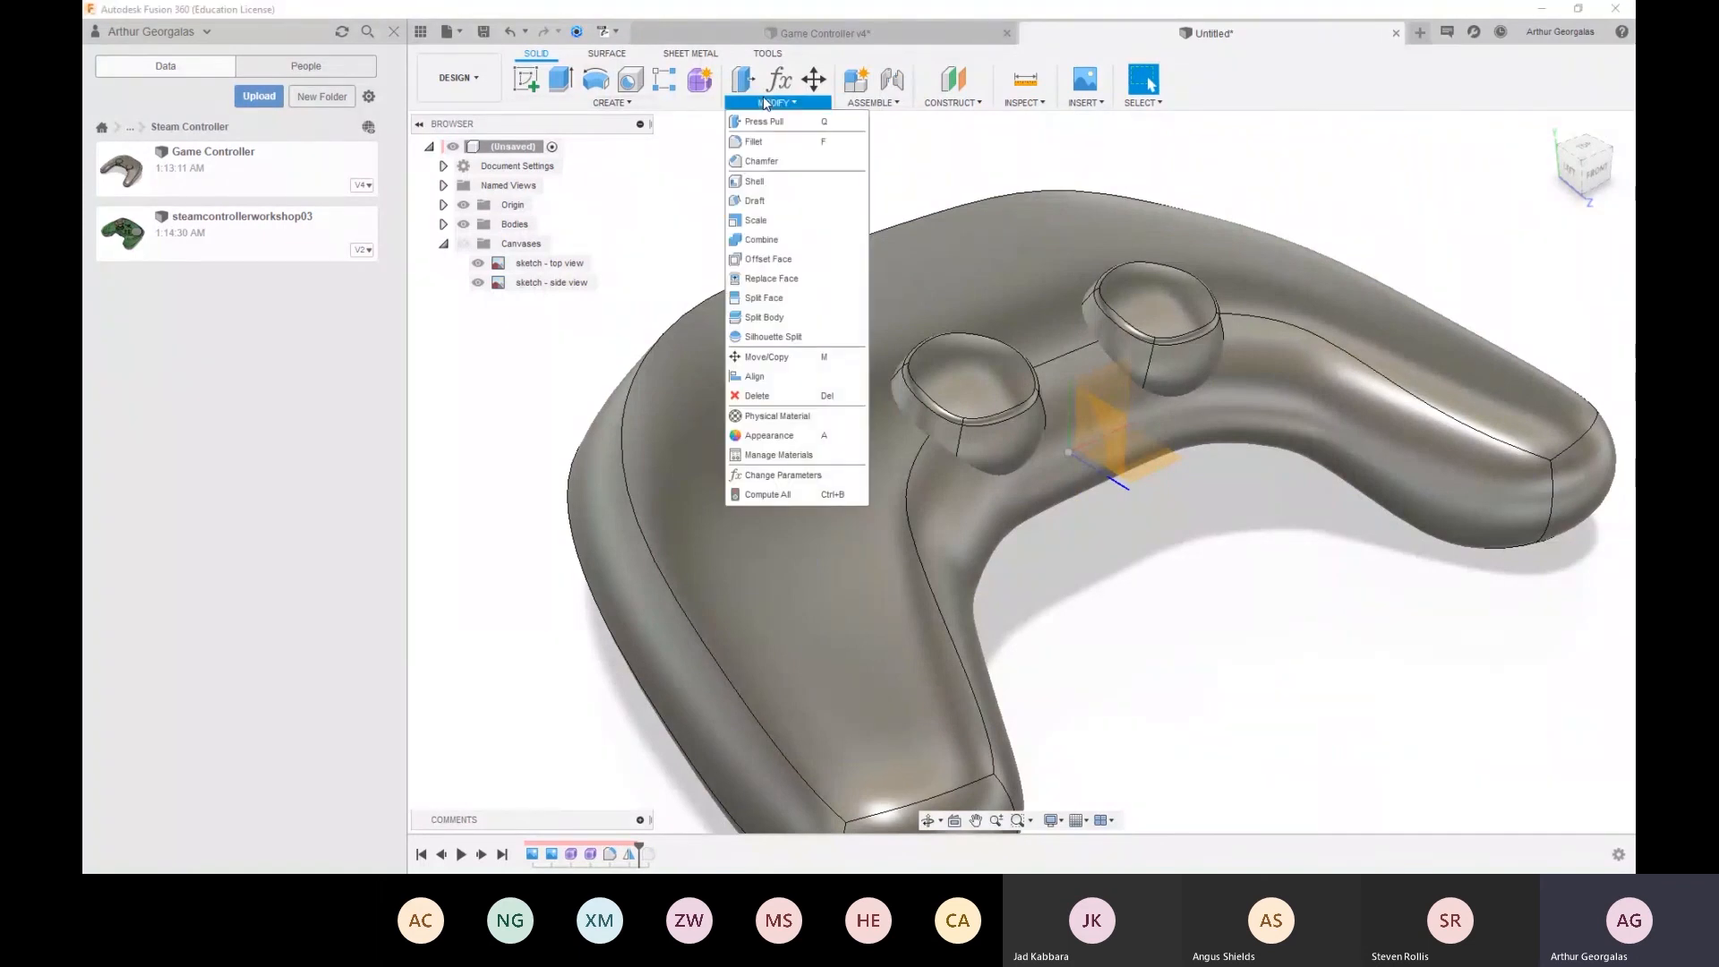
pyautogui.click(798, 236)
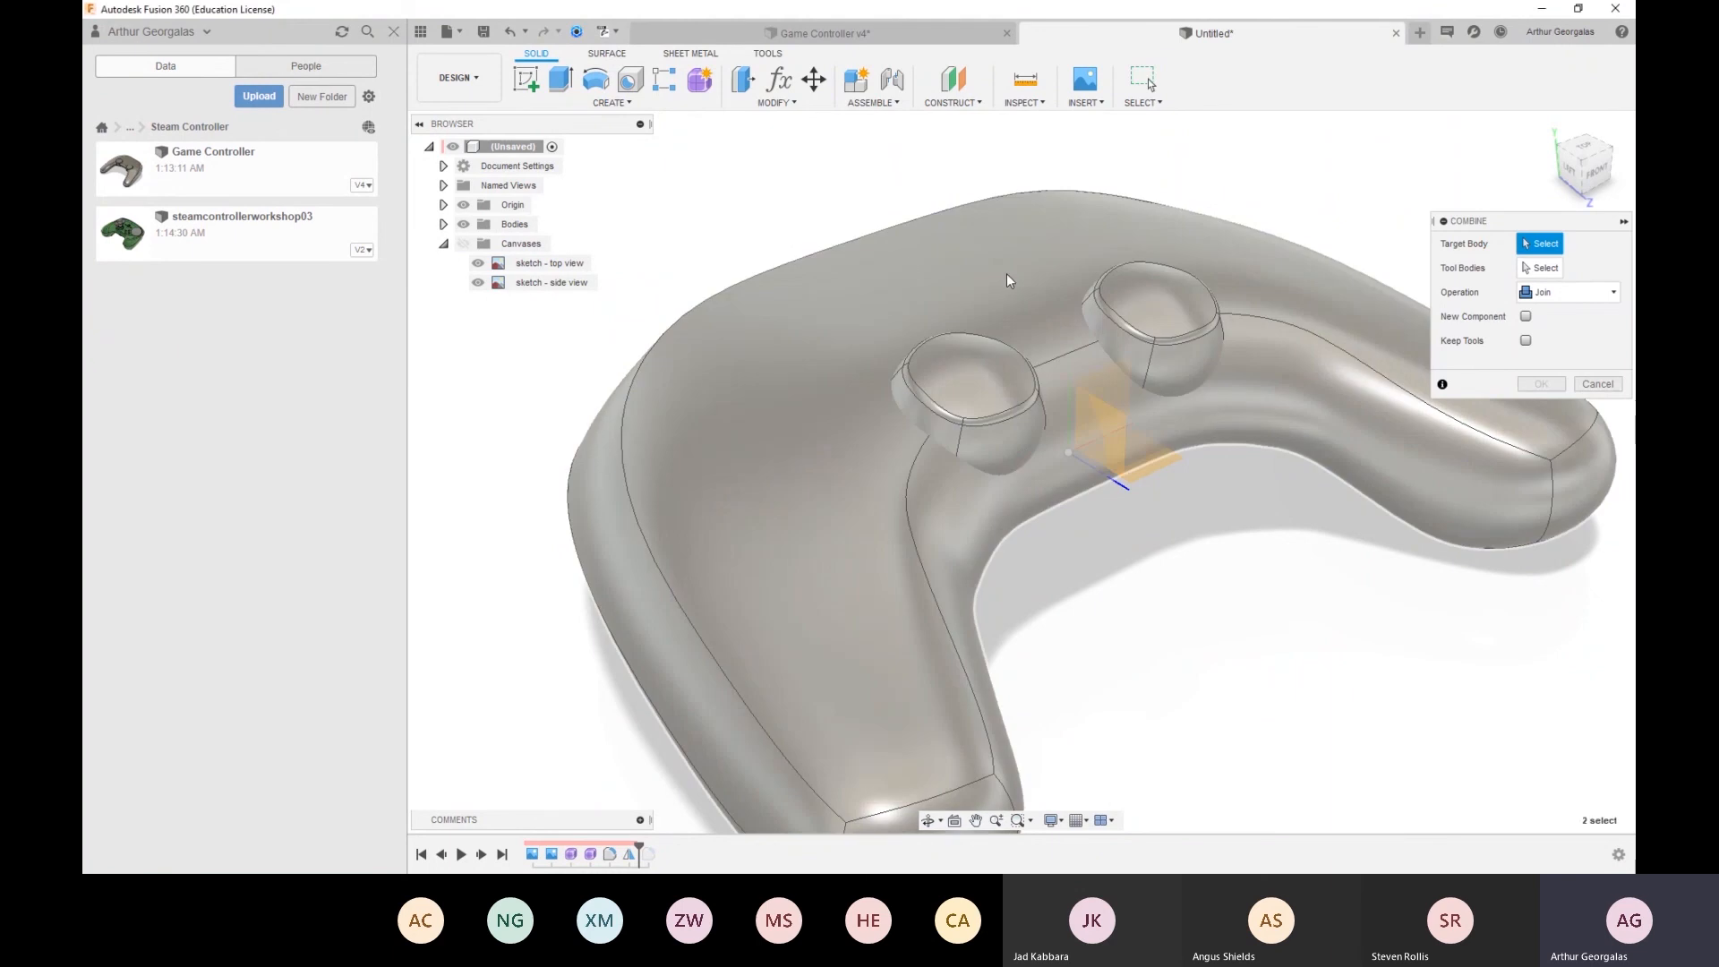
pyautogui.click(1007, 272)
pyautogui.click(1166, 299)
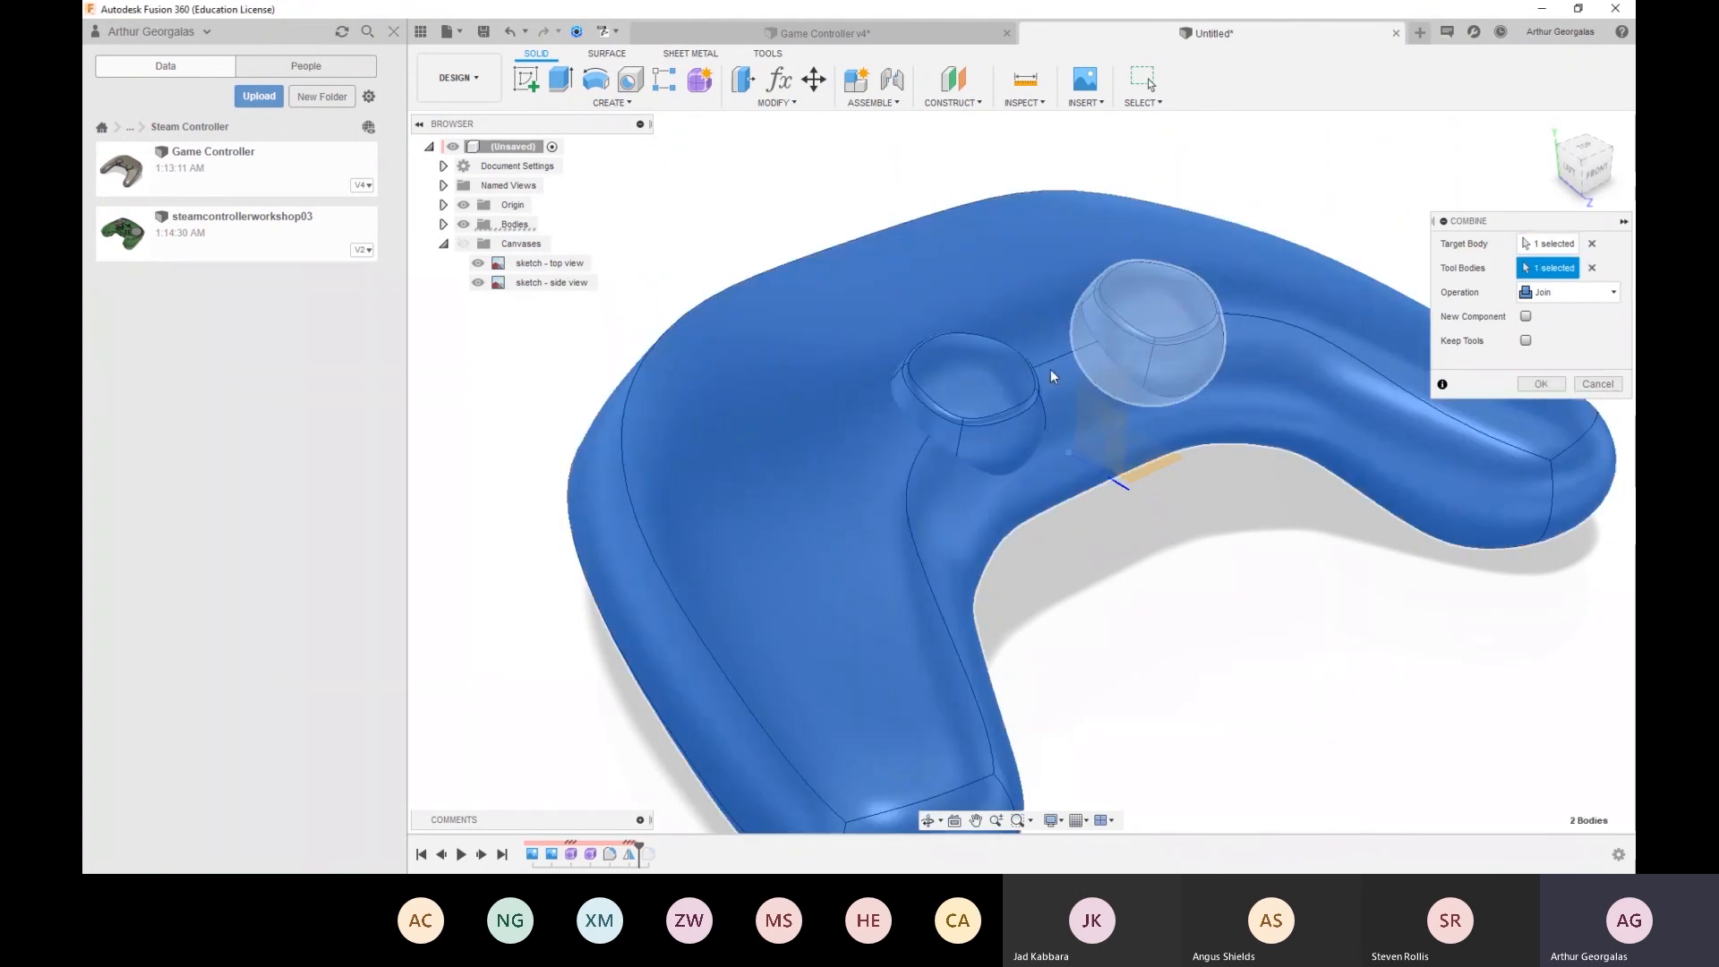
pyautogui.click(996, 405)
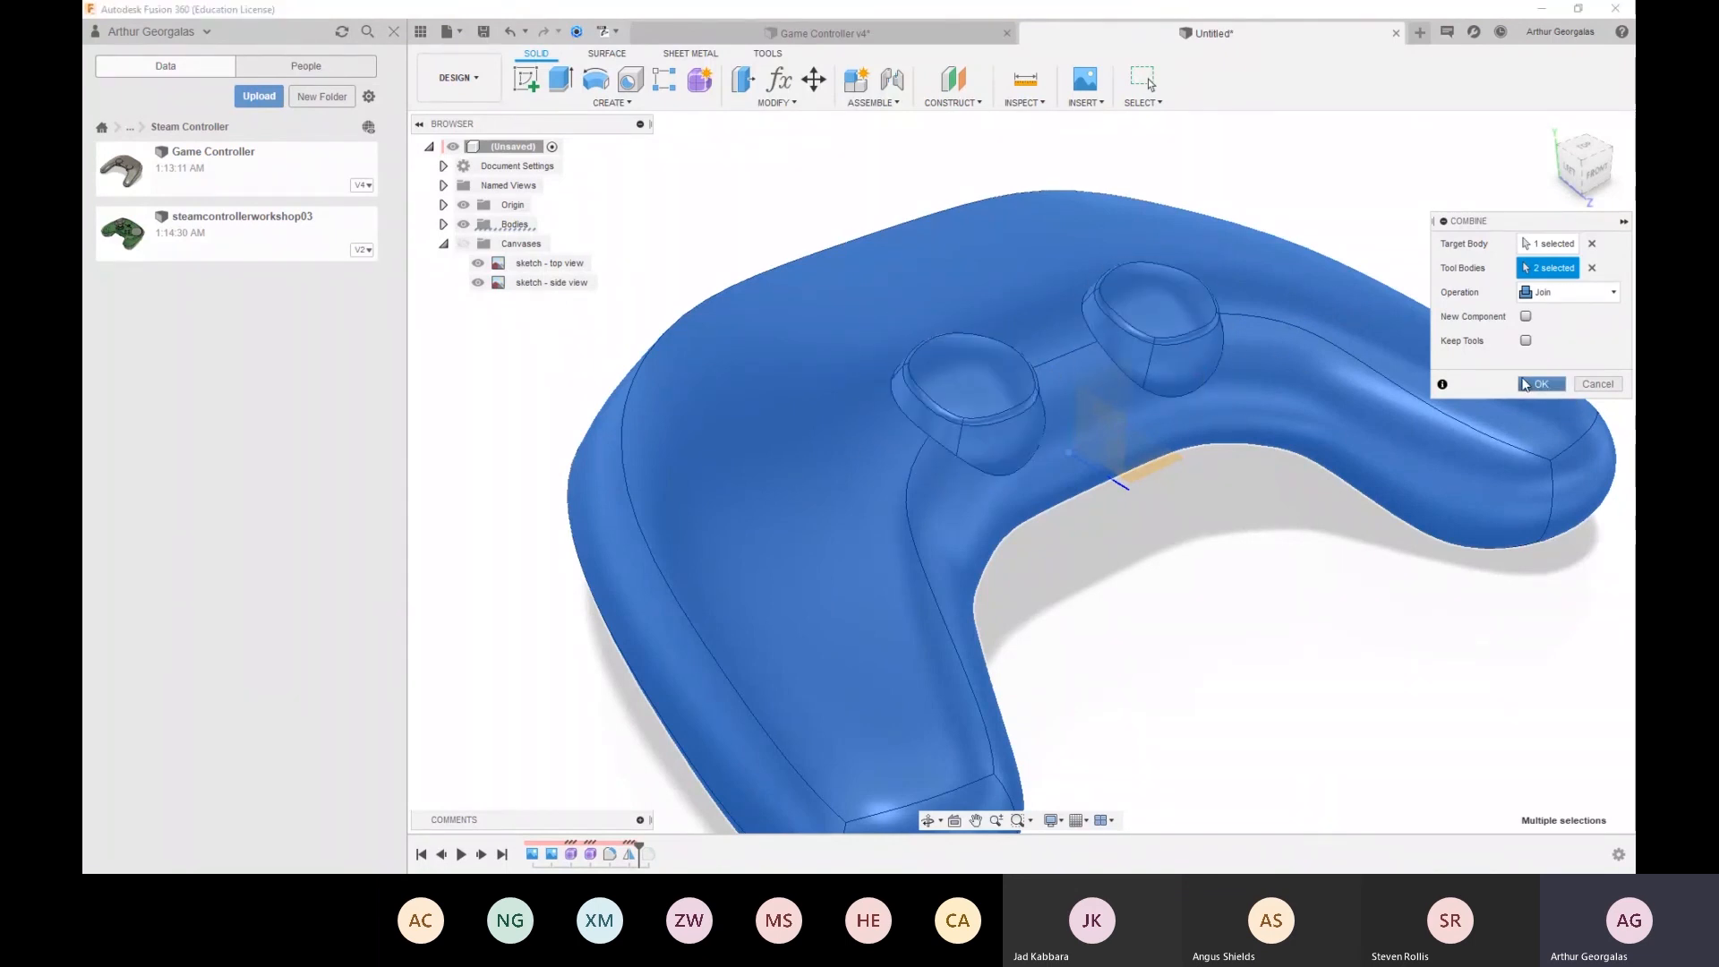
pyautogui.click(1538, 384)
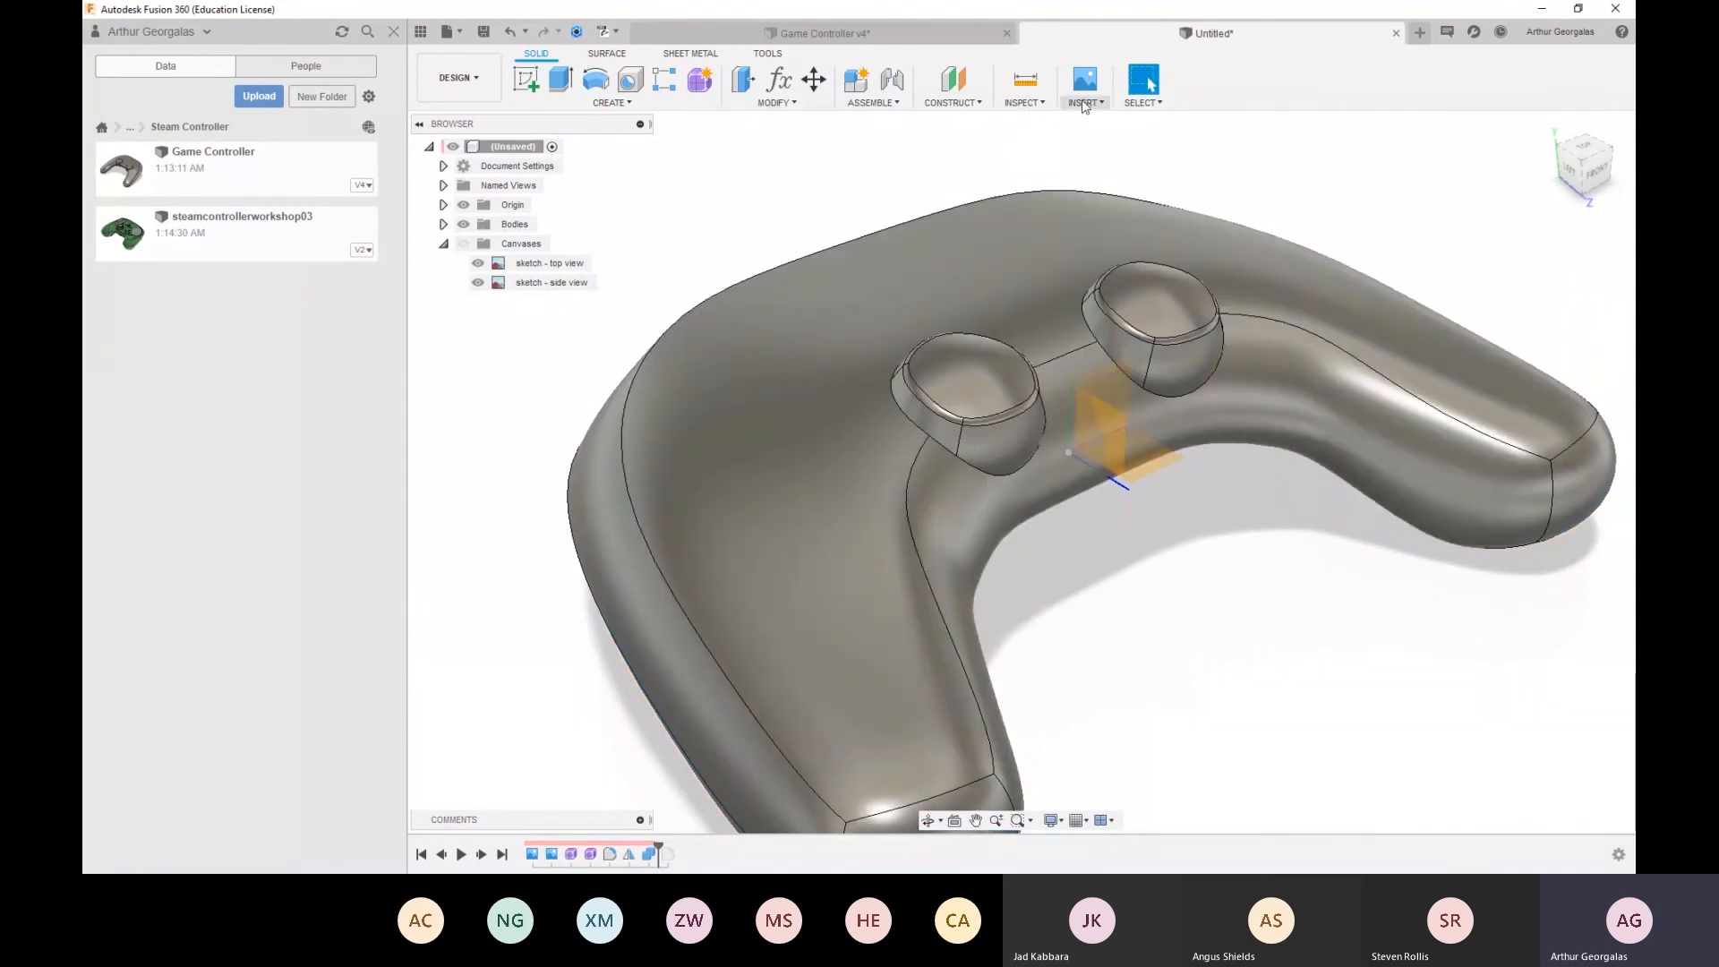
# Preview a section analysis from the YZ plane, offset about 20.7 mm through one mount, and cancel it
pyautogui.click(1024, 102)
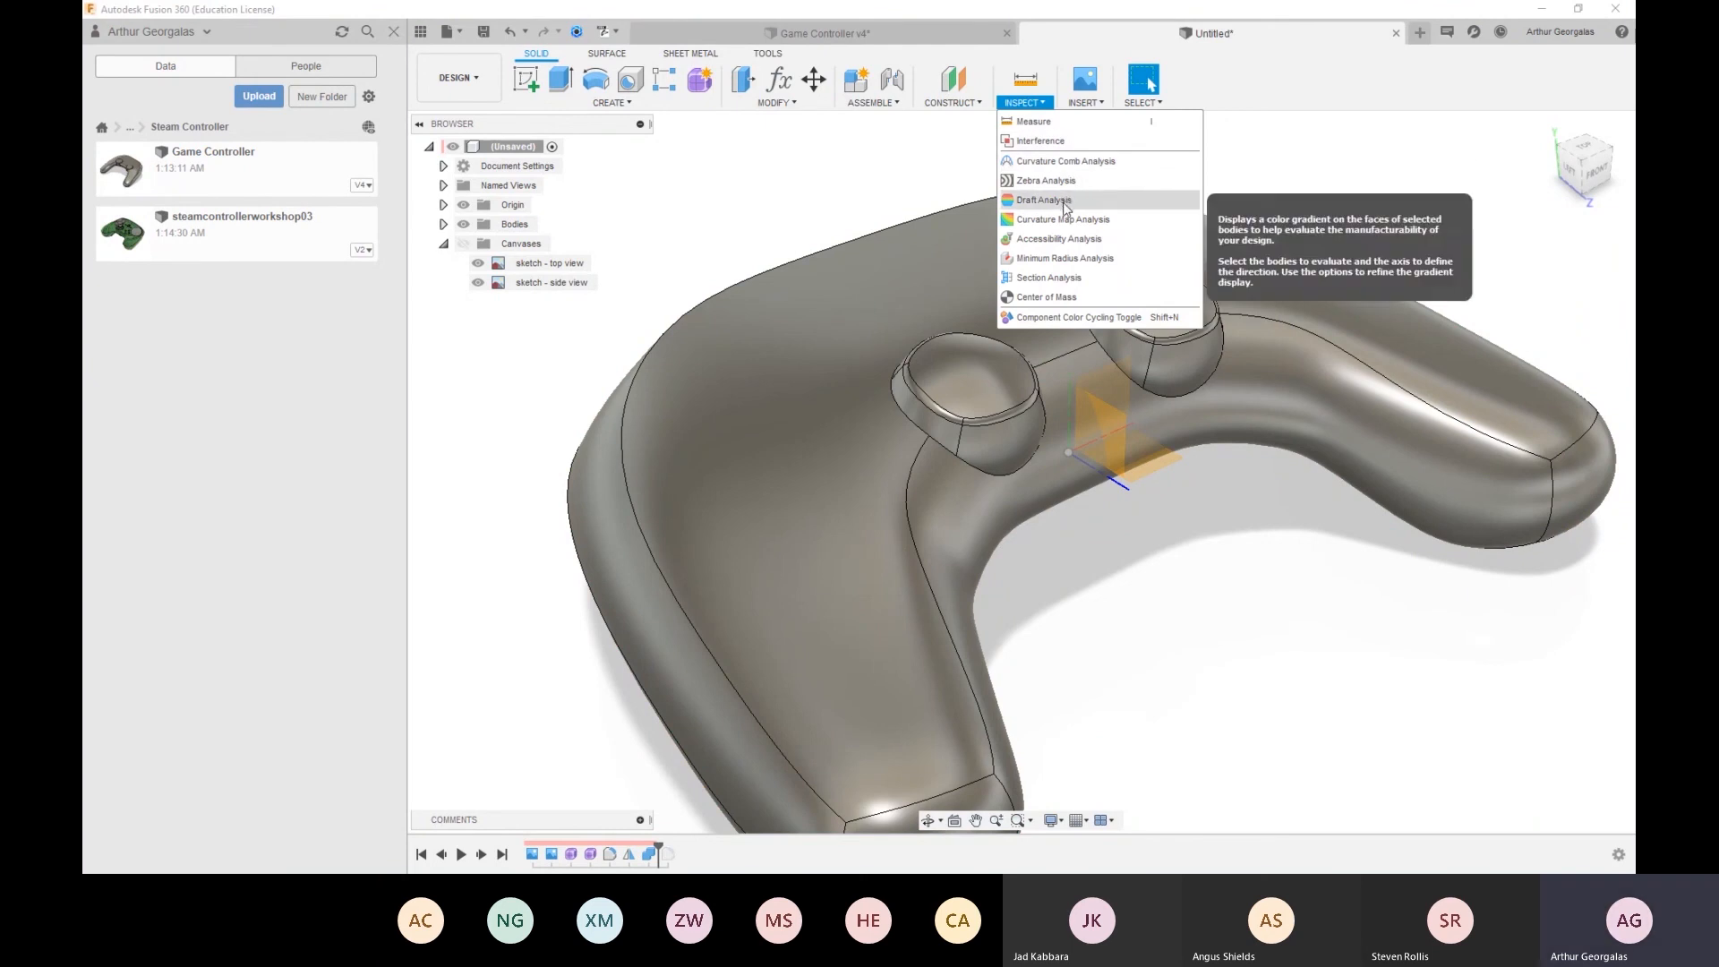
pyautogui.click(1049, 278)
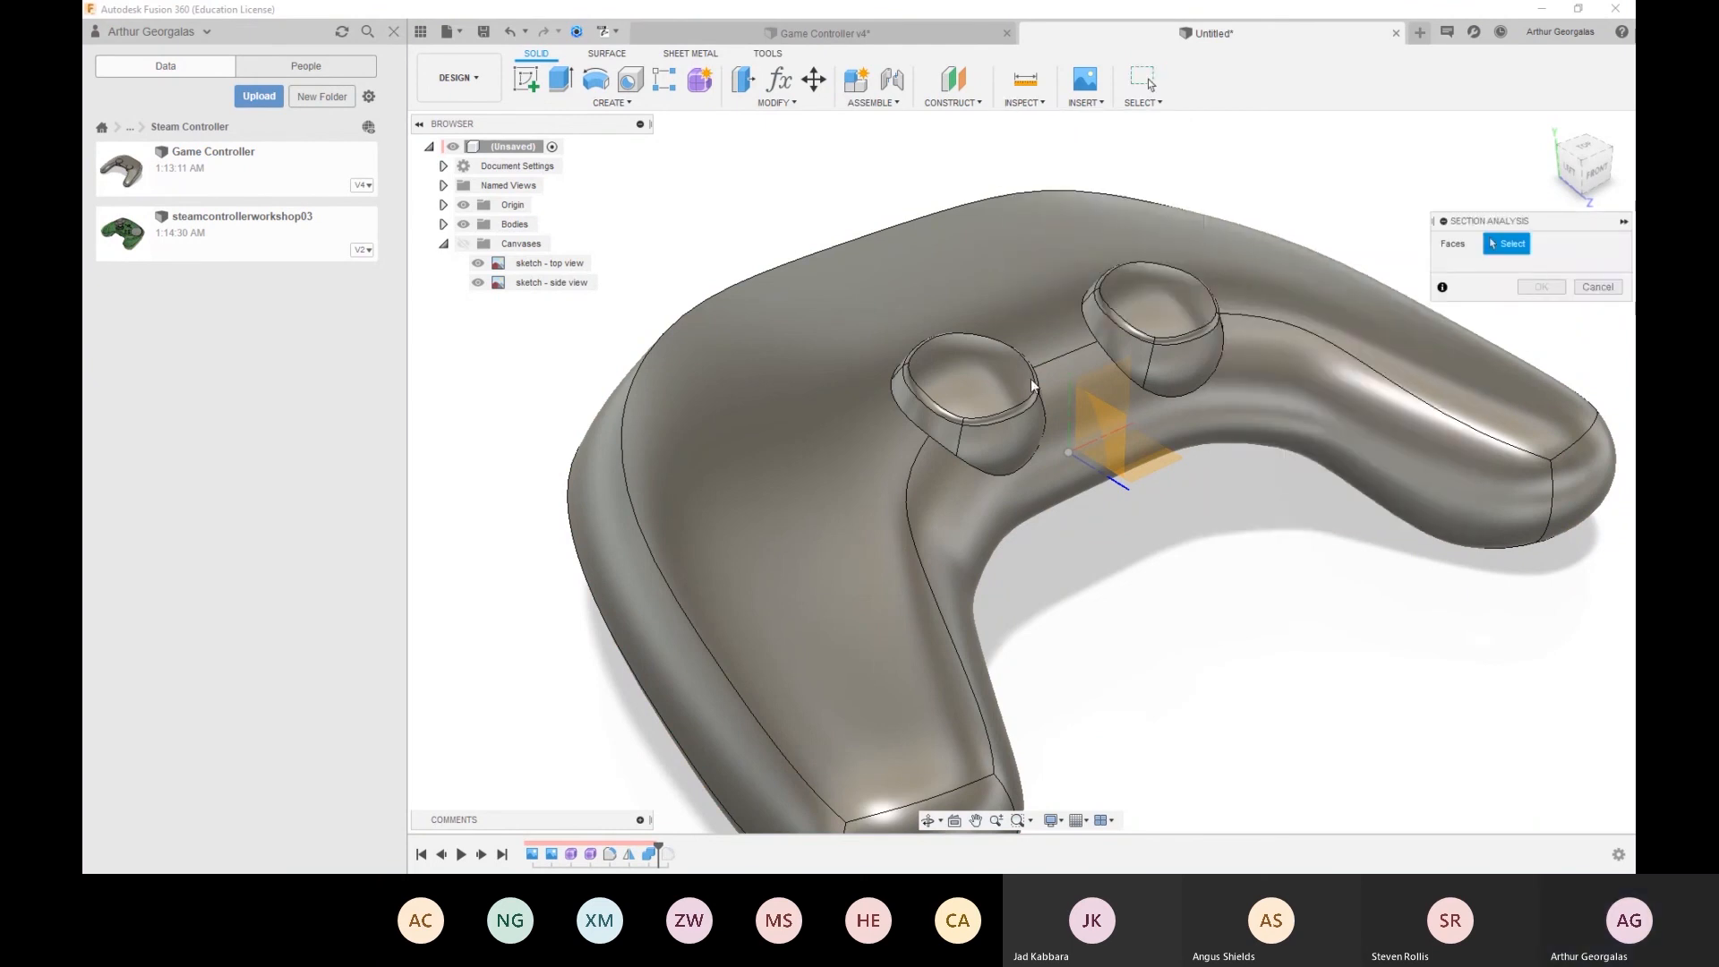
pyautogui.click(1083, 408)
pyautogui.moveTo(1119, 375); pyautogui.dragTo(1201, 344)
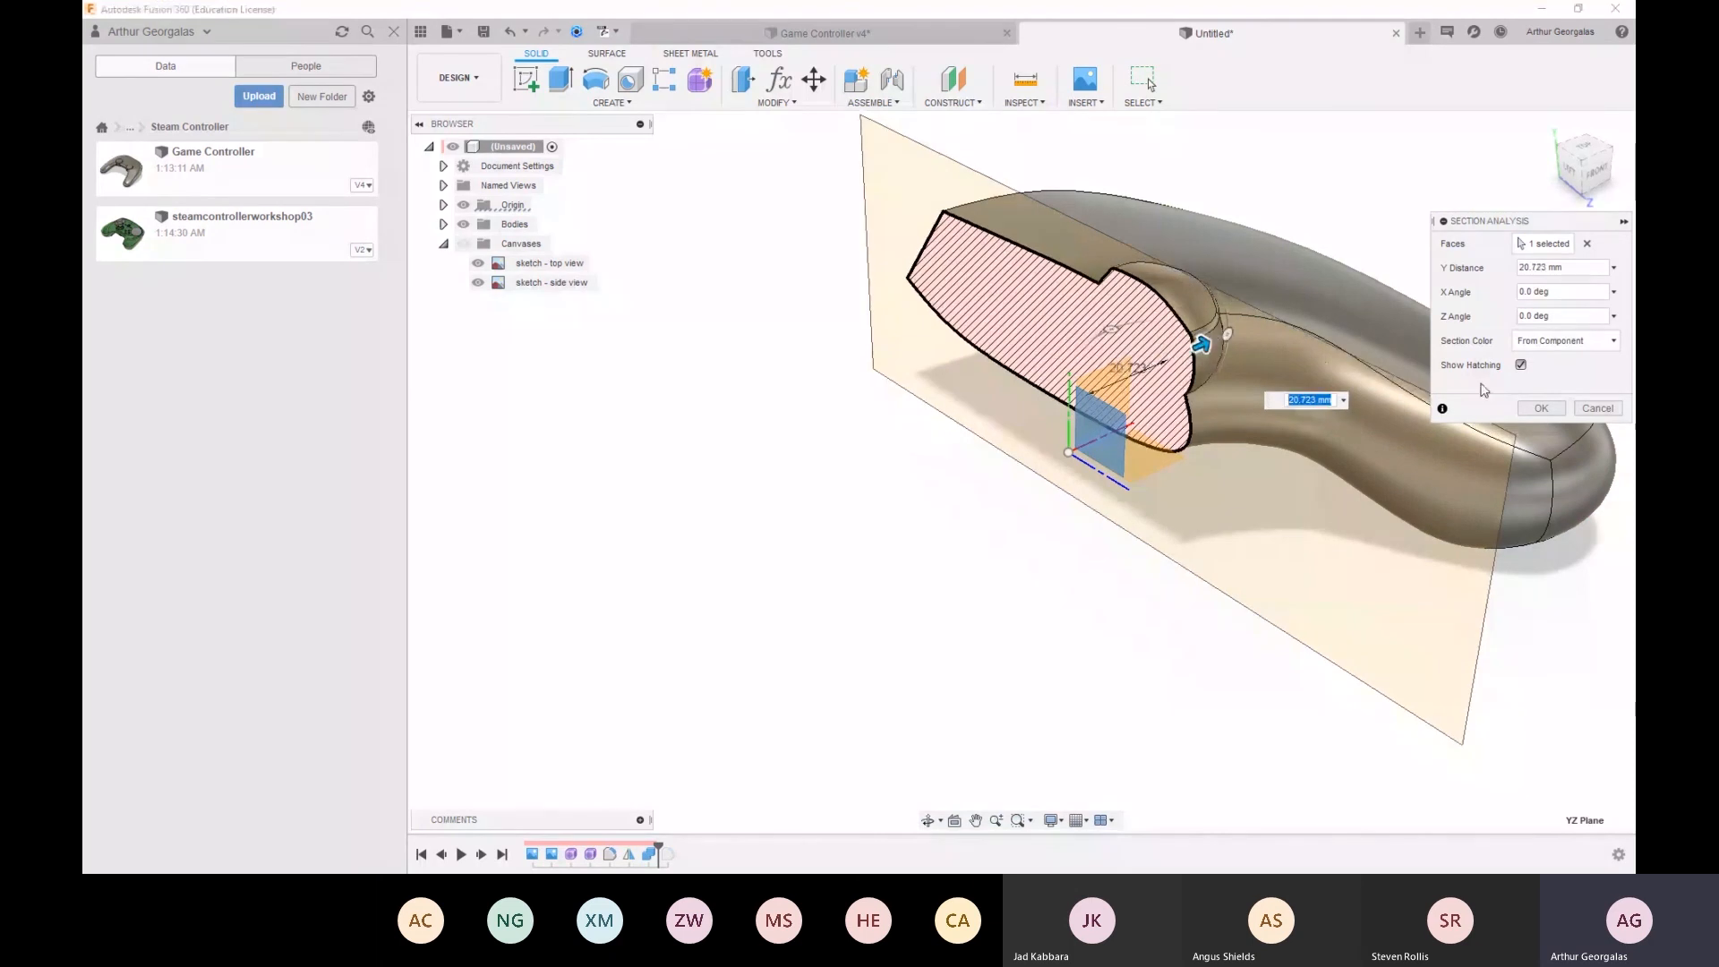
pyautogui.click(1608, 410)
# Fillet the edges where both thumbstick mounts meet the controller body with a constant 2 mm radius
pyautogui.keyDown('shift'); pyautogui.moveTo(1230, 554); pyautogui.dragTo(1106, 445, button='middle'); pyautogui.keyUp('shift')
pyautogui.press('f')
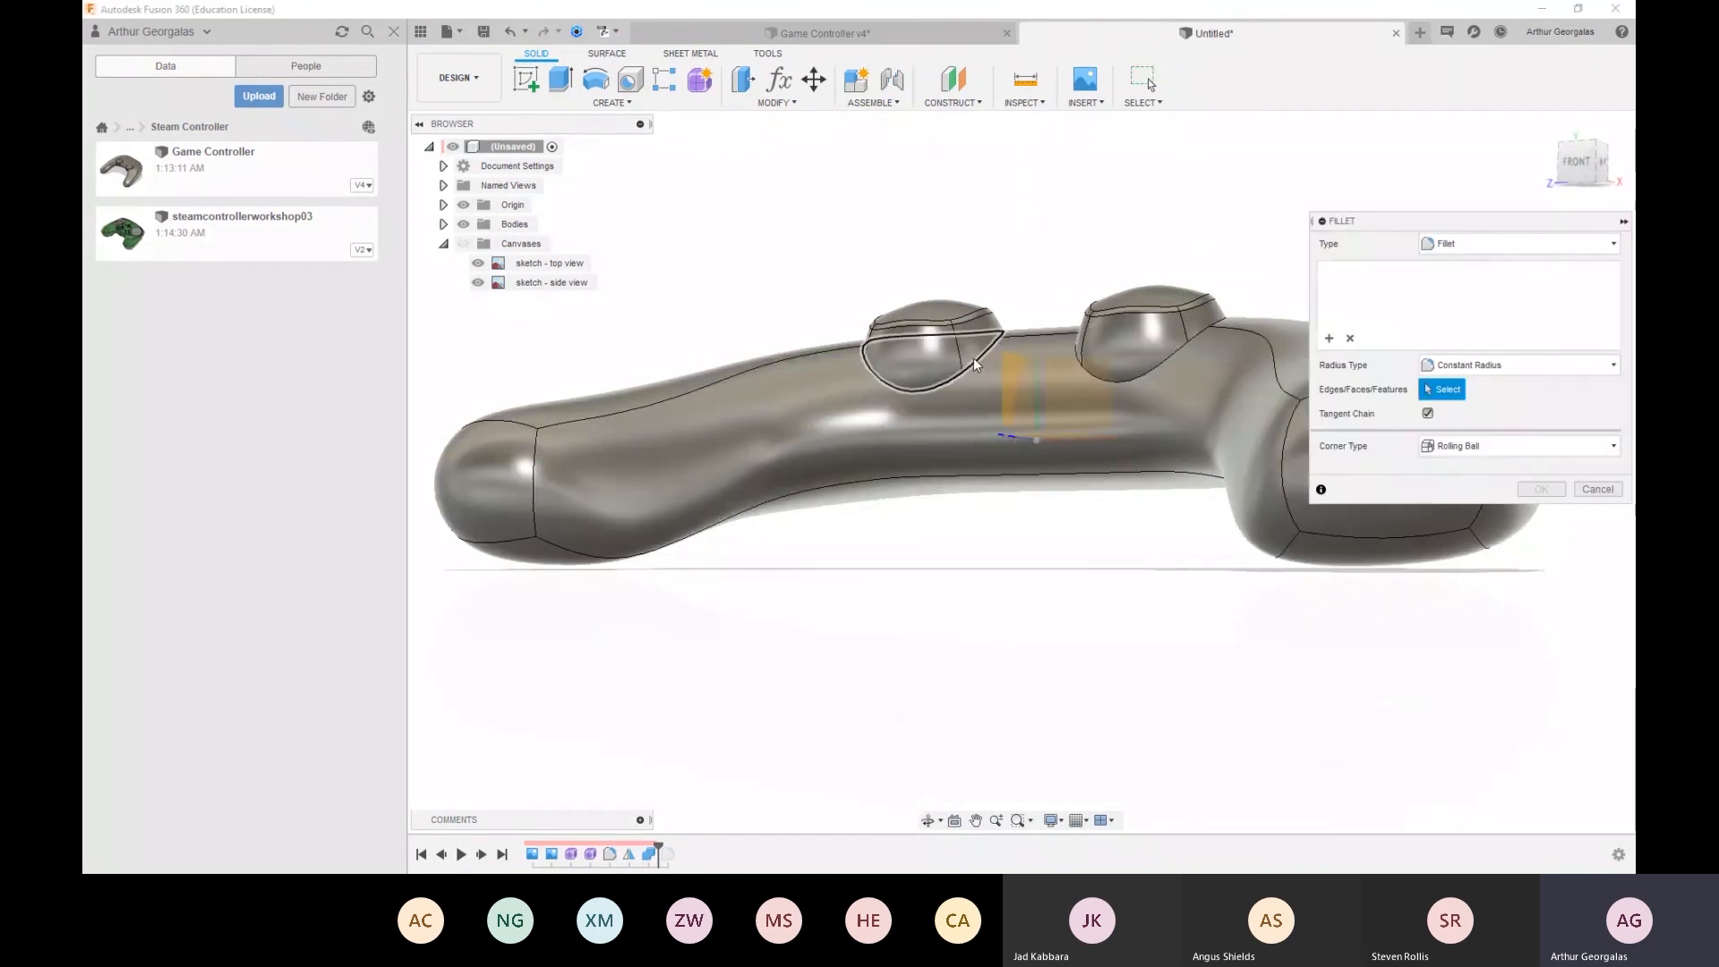
pyautogui.click(974, 357)
pyautogui.click(974, 356)
pyautogui.click(982, 355)
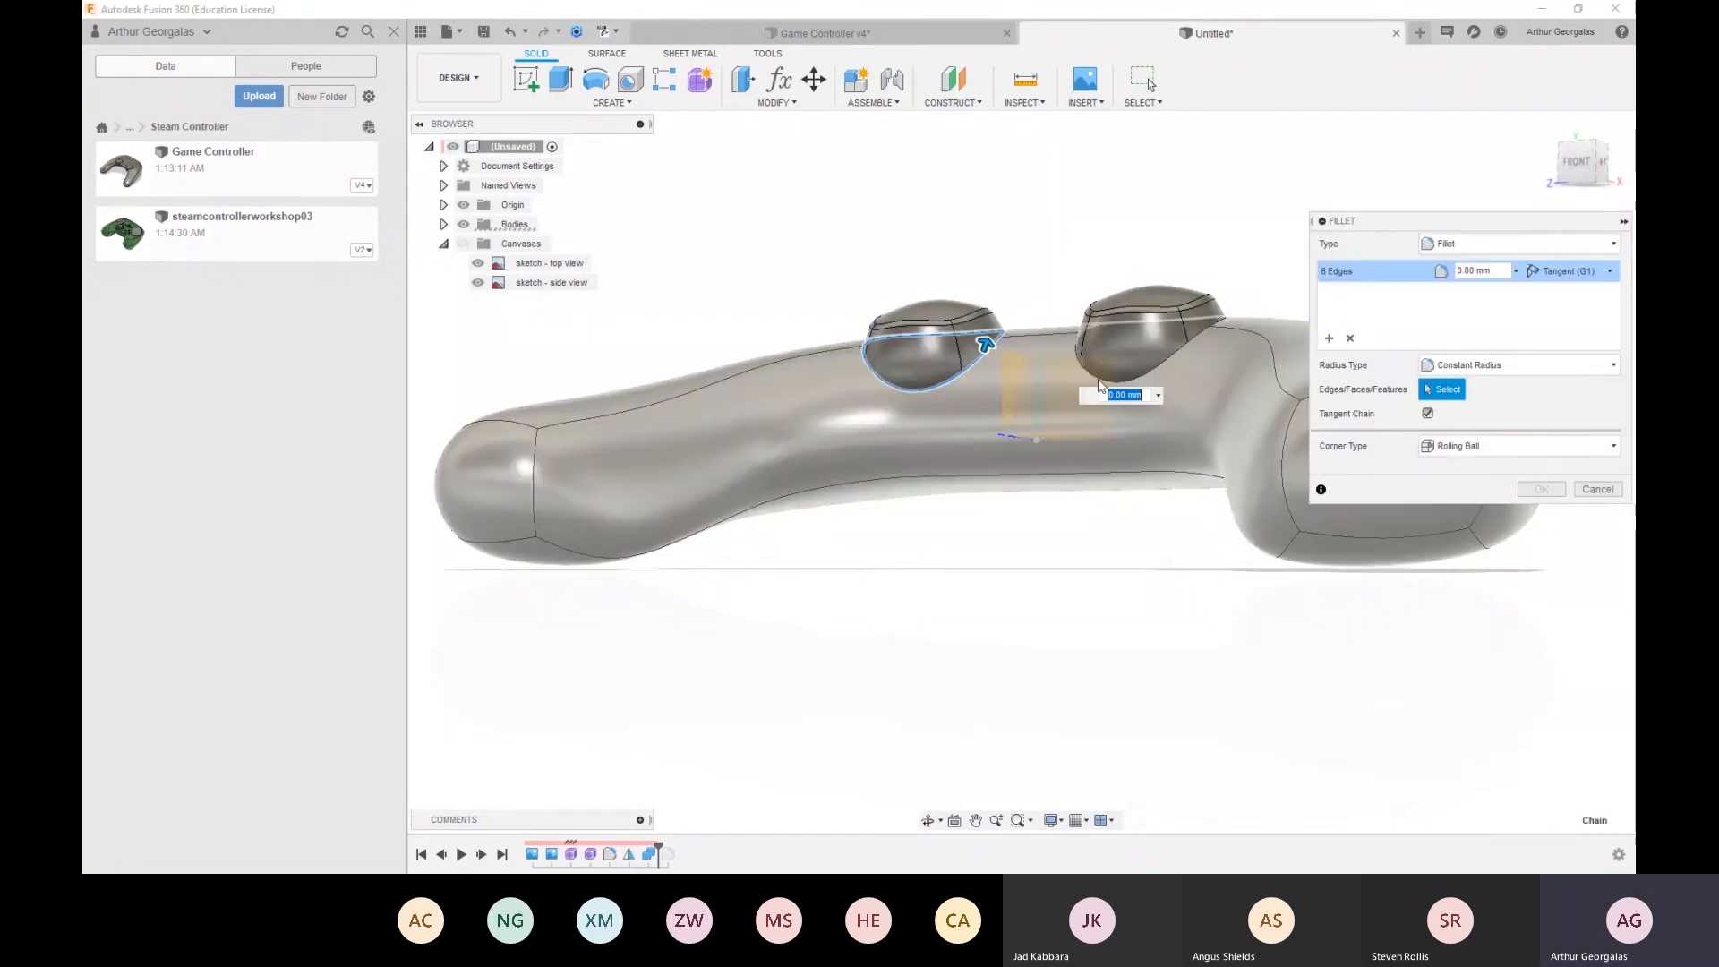
pyautogui.click(1080, 375)
pyautogui.moveTo(1087, 376); pyautogui.dragTo(1084, 375)
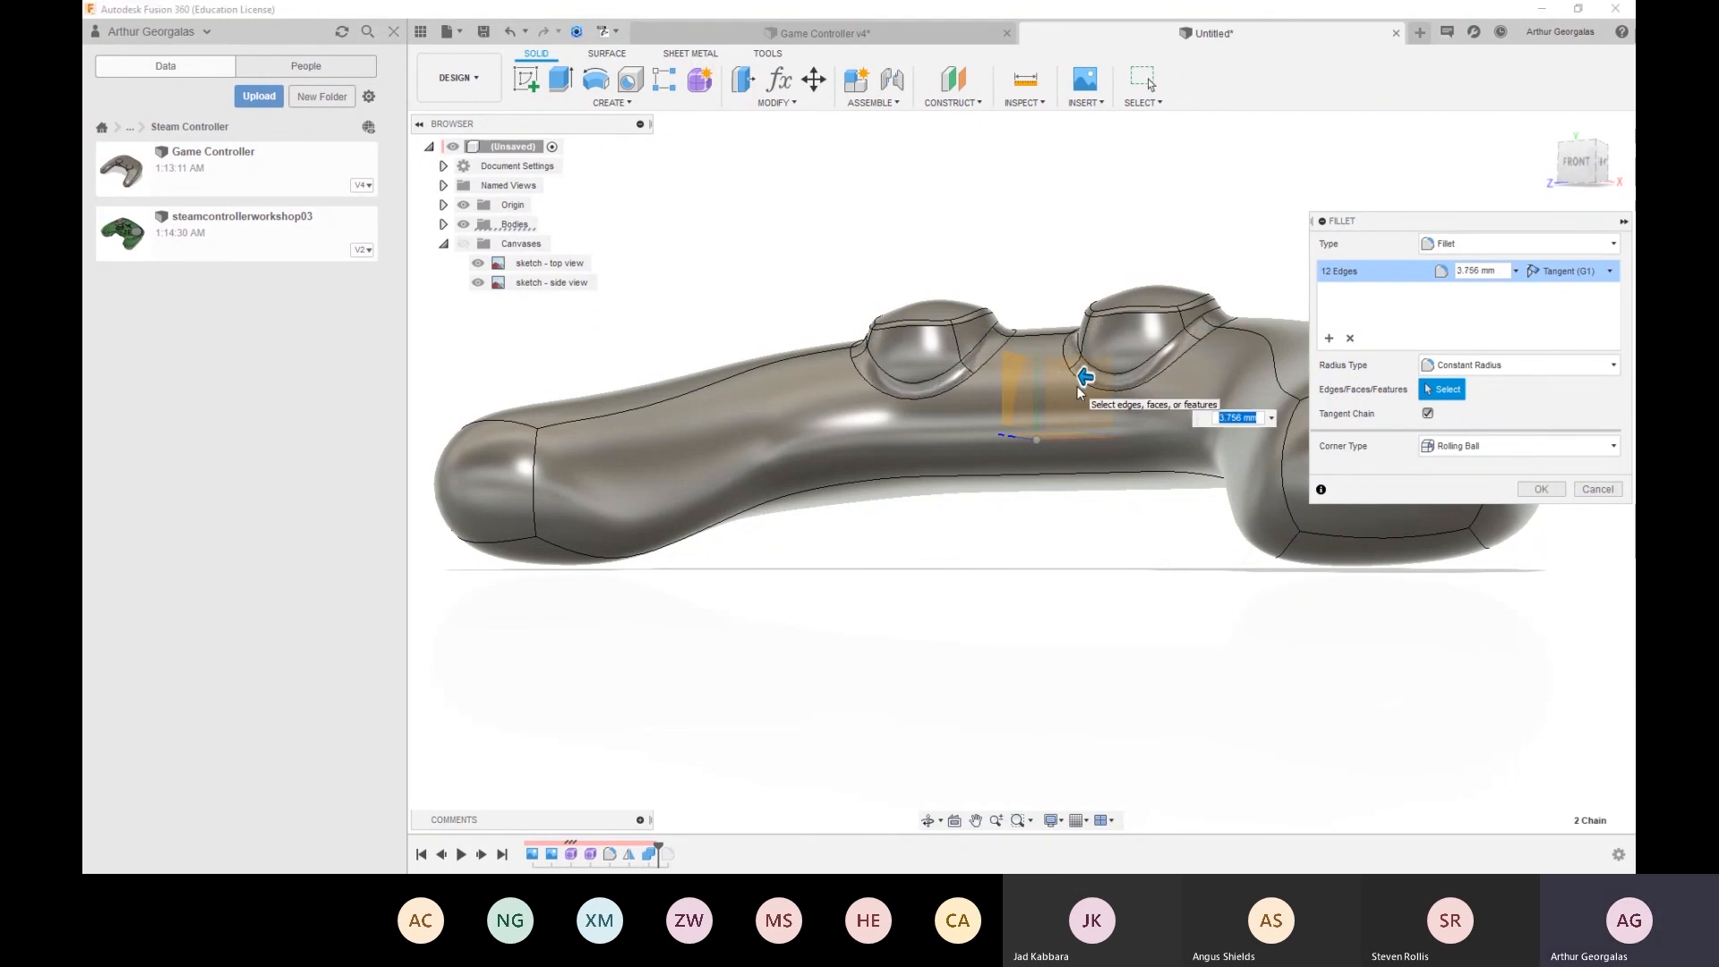
pyautogui.write('2')
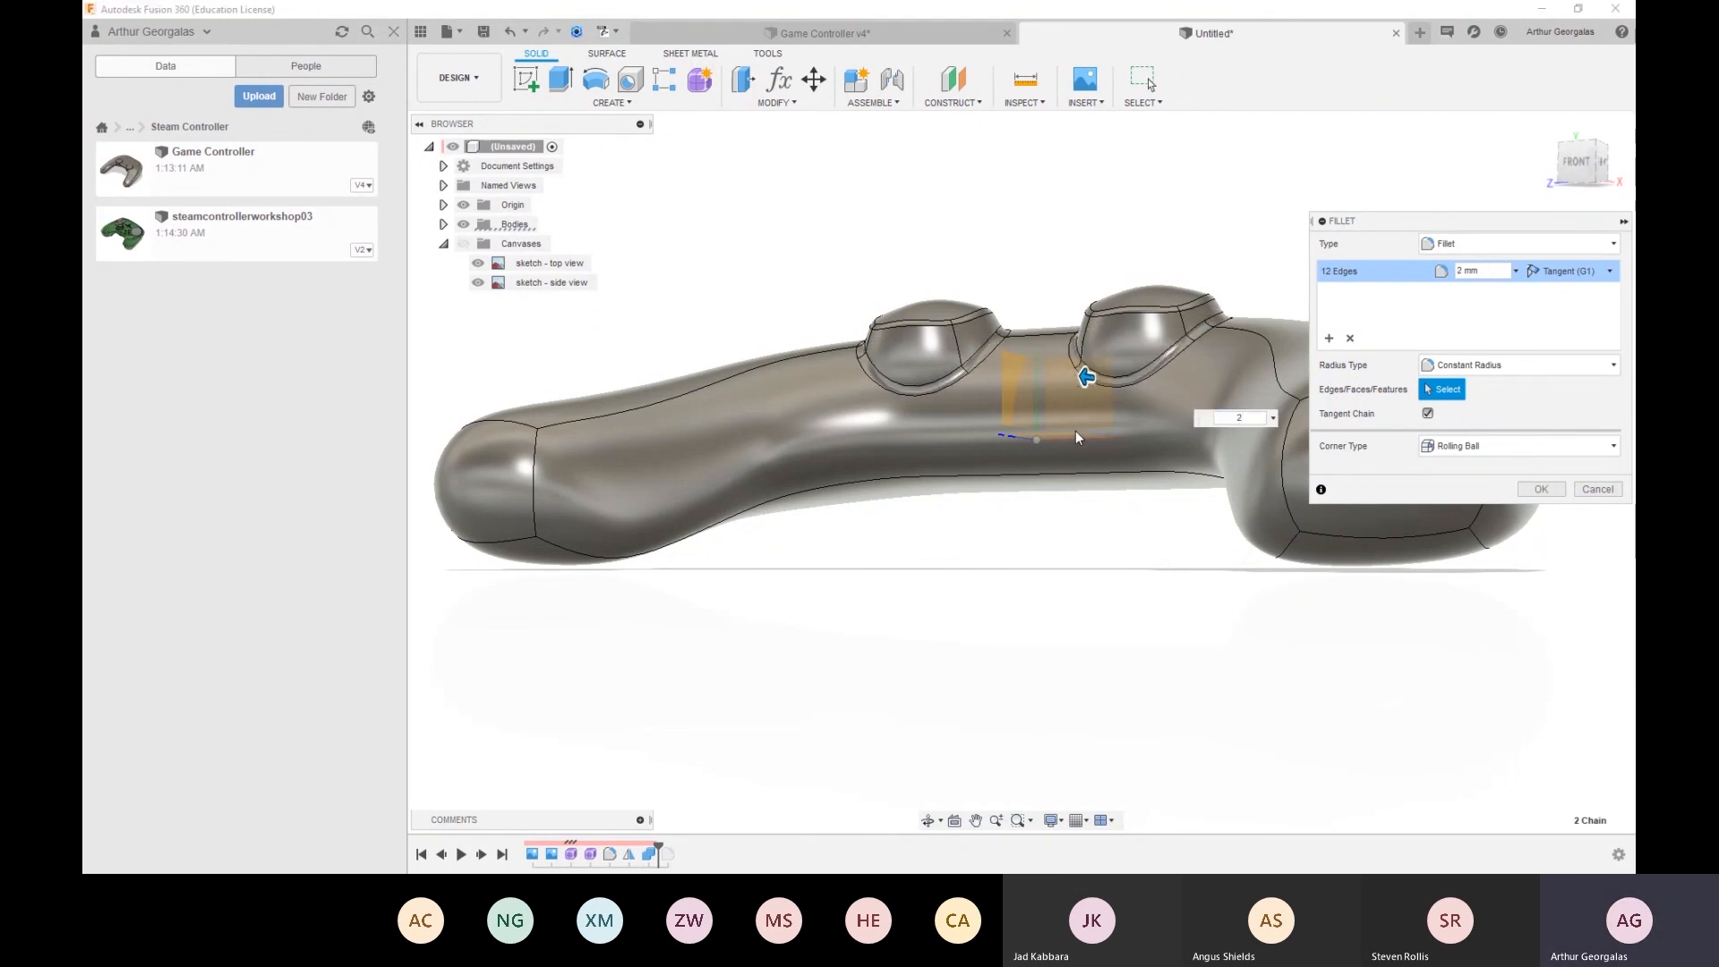
pyautogui.press('Return')
pyautogui.keyDown('shift'); pyautogui.moveTo(1048, 465); pyautogui.dragTo(873, 492, button='middle'); pyautogui.keyUp('shift')
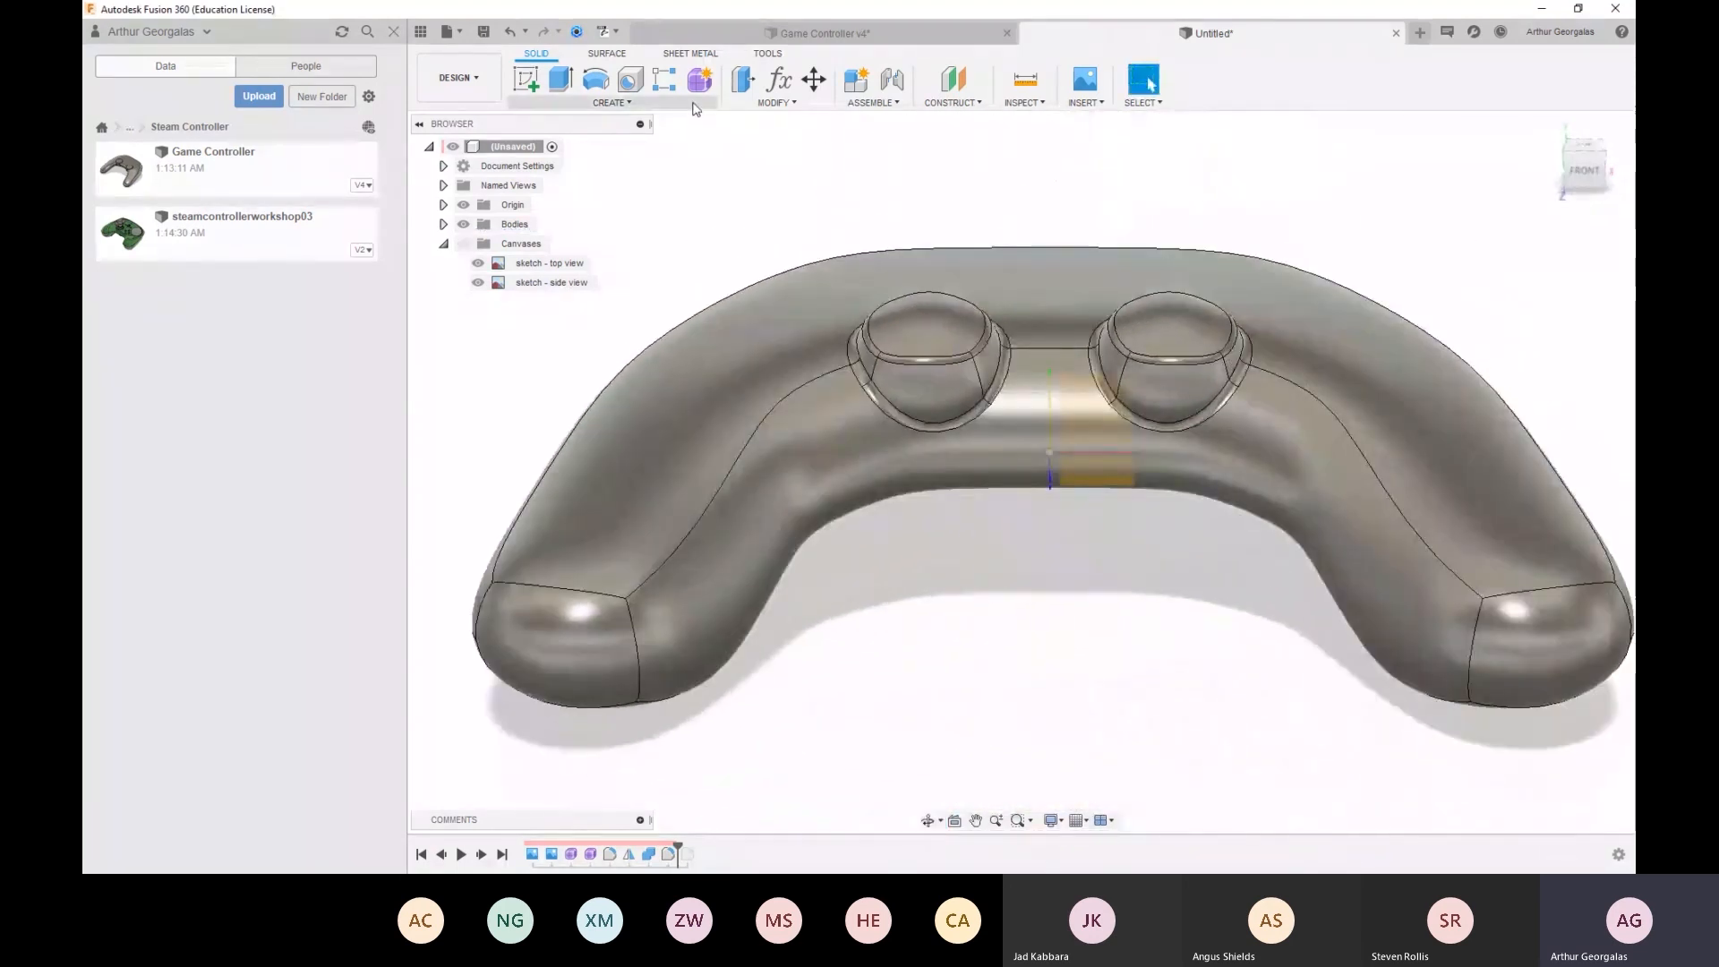
# Try to shell the controller body inward with a 1.8 mm wall thickness
pyautogui.click(741, 105)
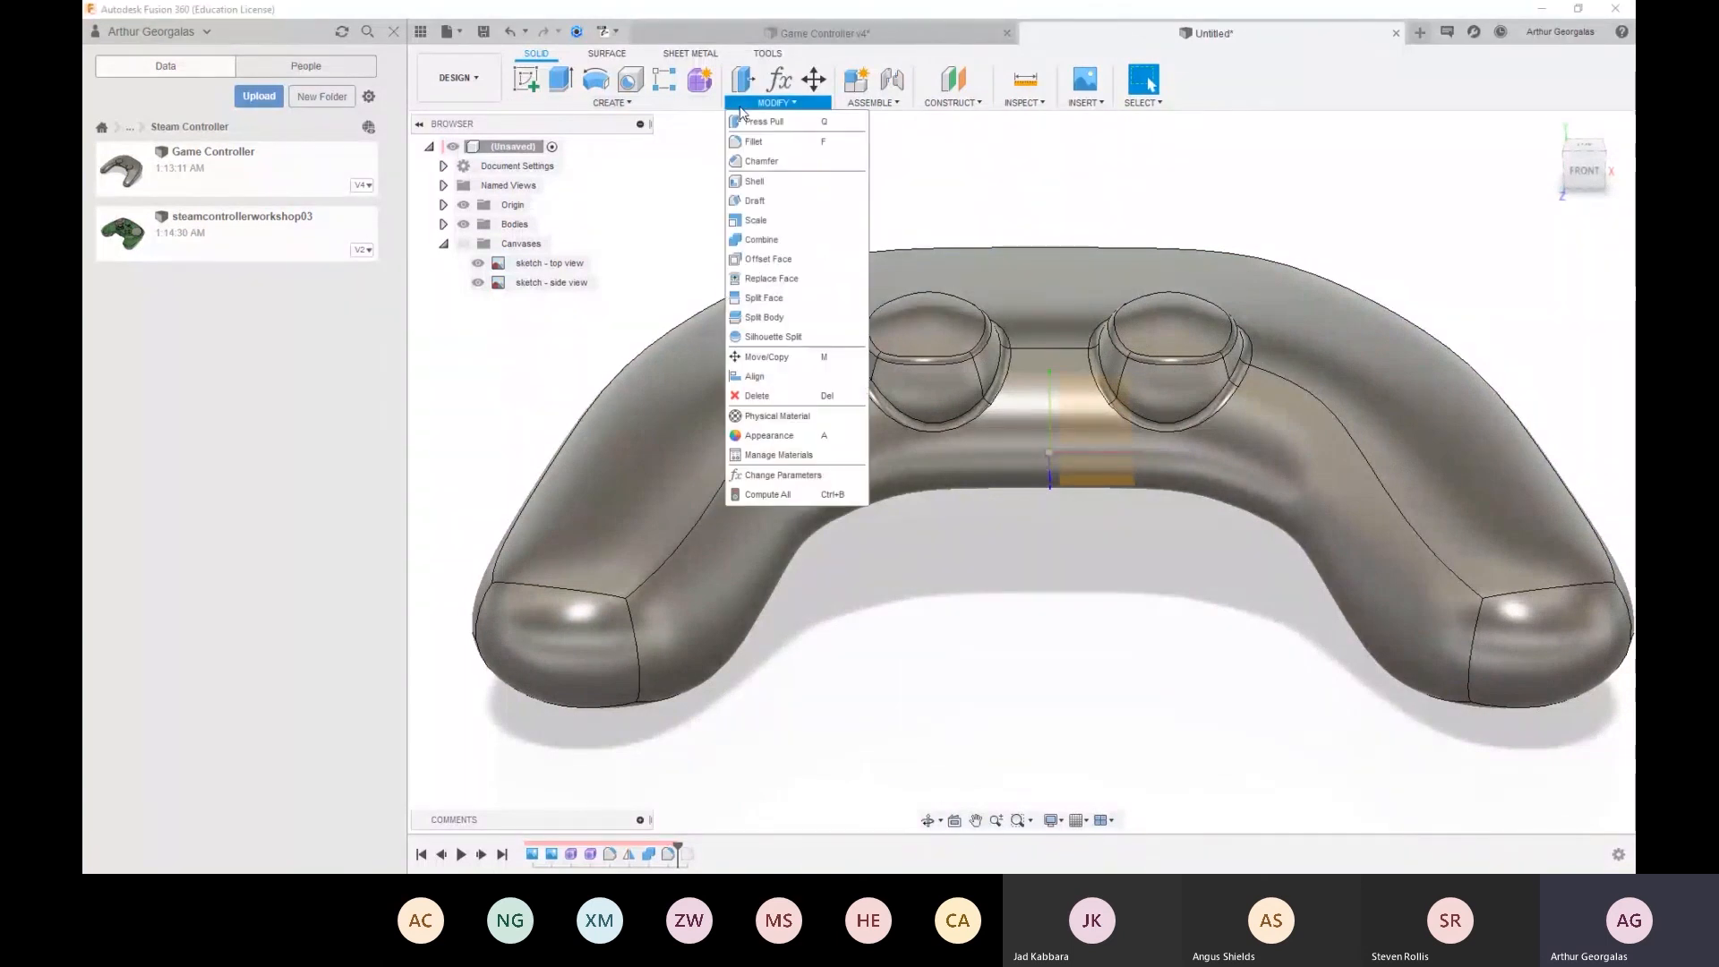
pyautogui.click(802, 186)
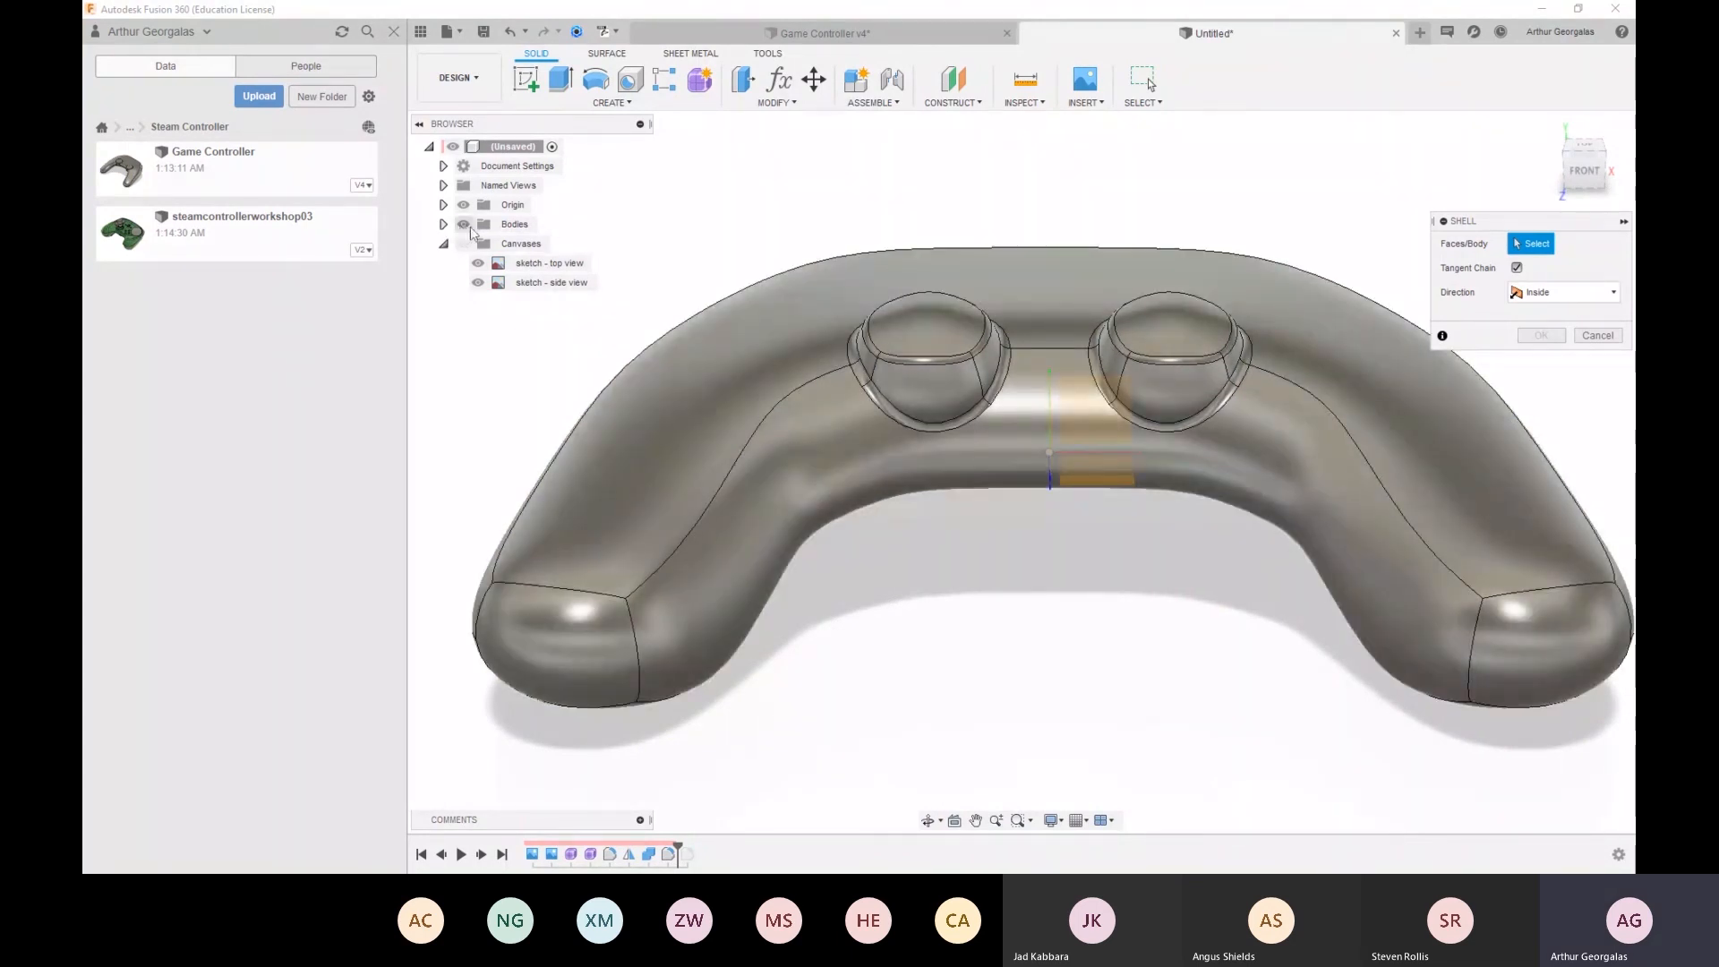
pyautogui.click(799, 329)
pyautogui.click(781, 309)
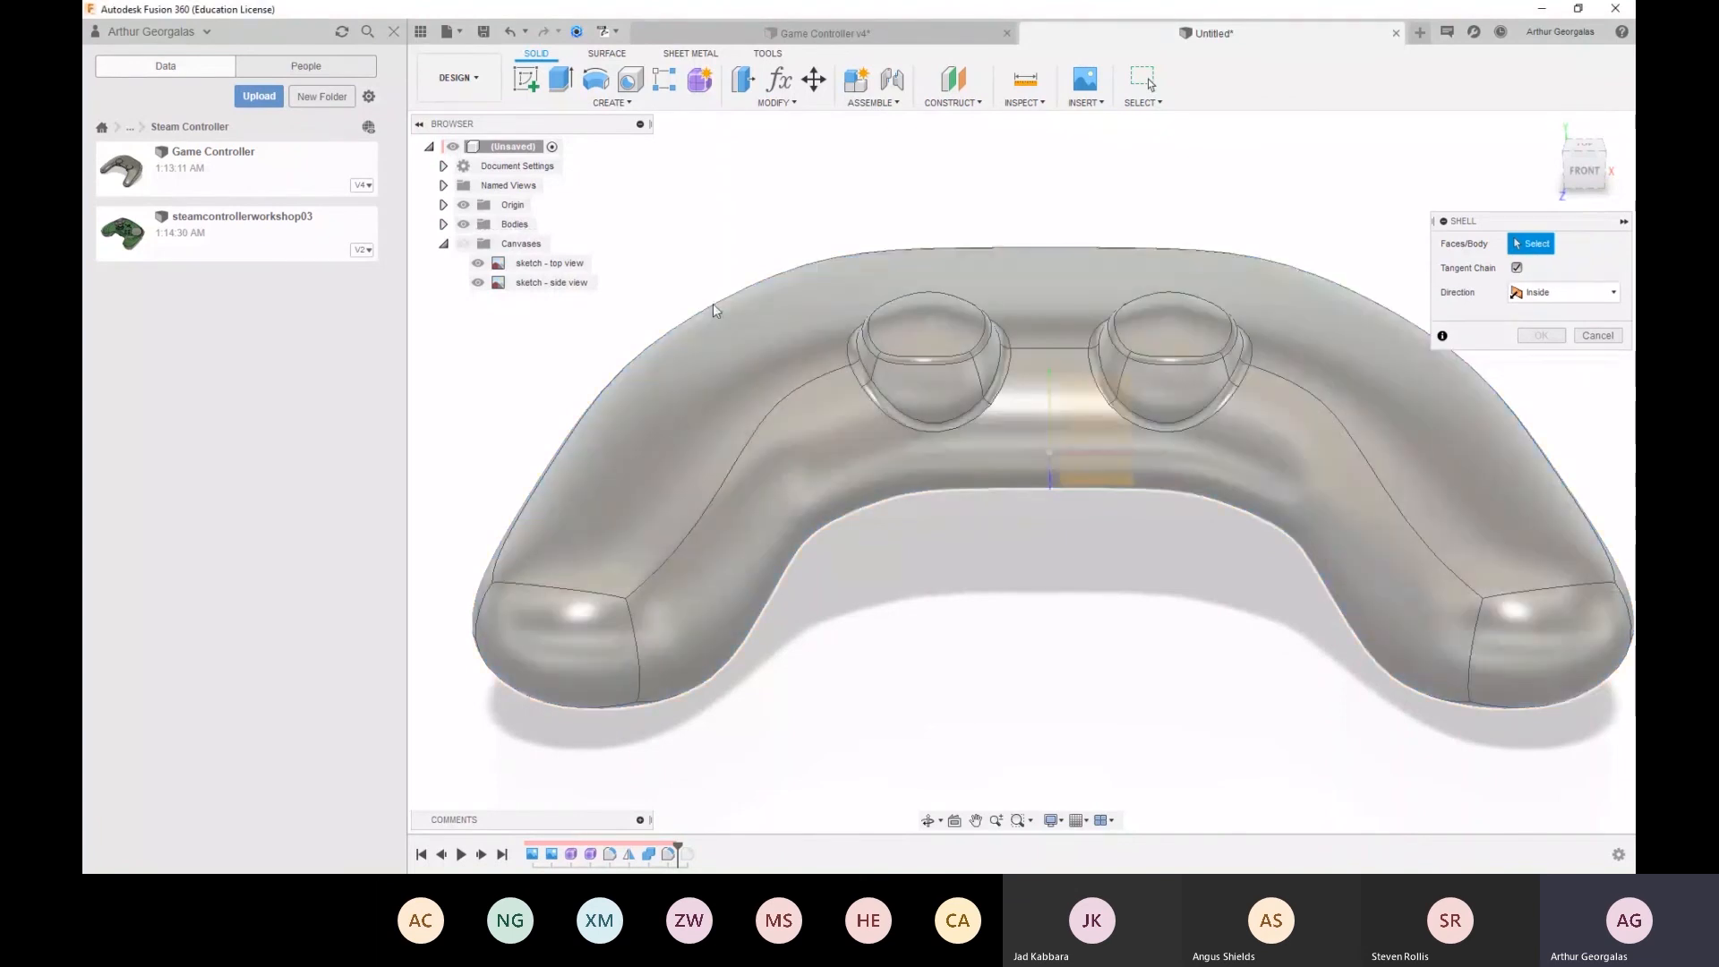
pyautogui.click(444, 224)
pyautogui.click(528, 244)
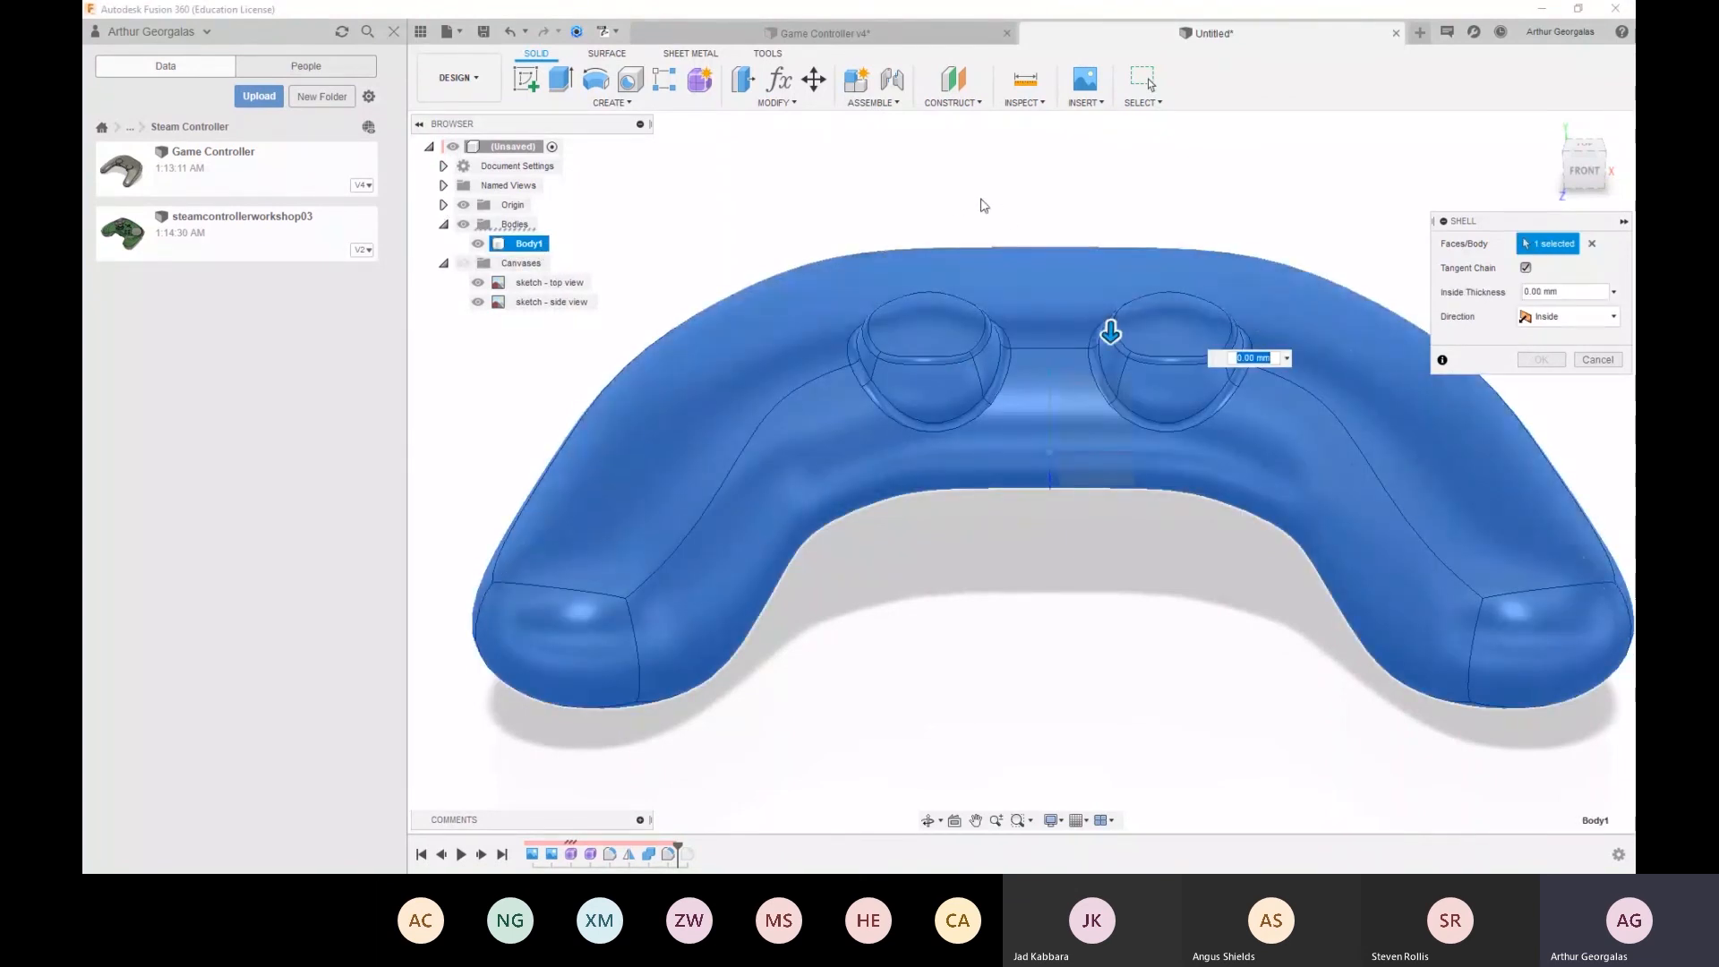
pyautogui.moveTo(1573, 292); pyautogui.dragTo(1483, 291)
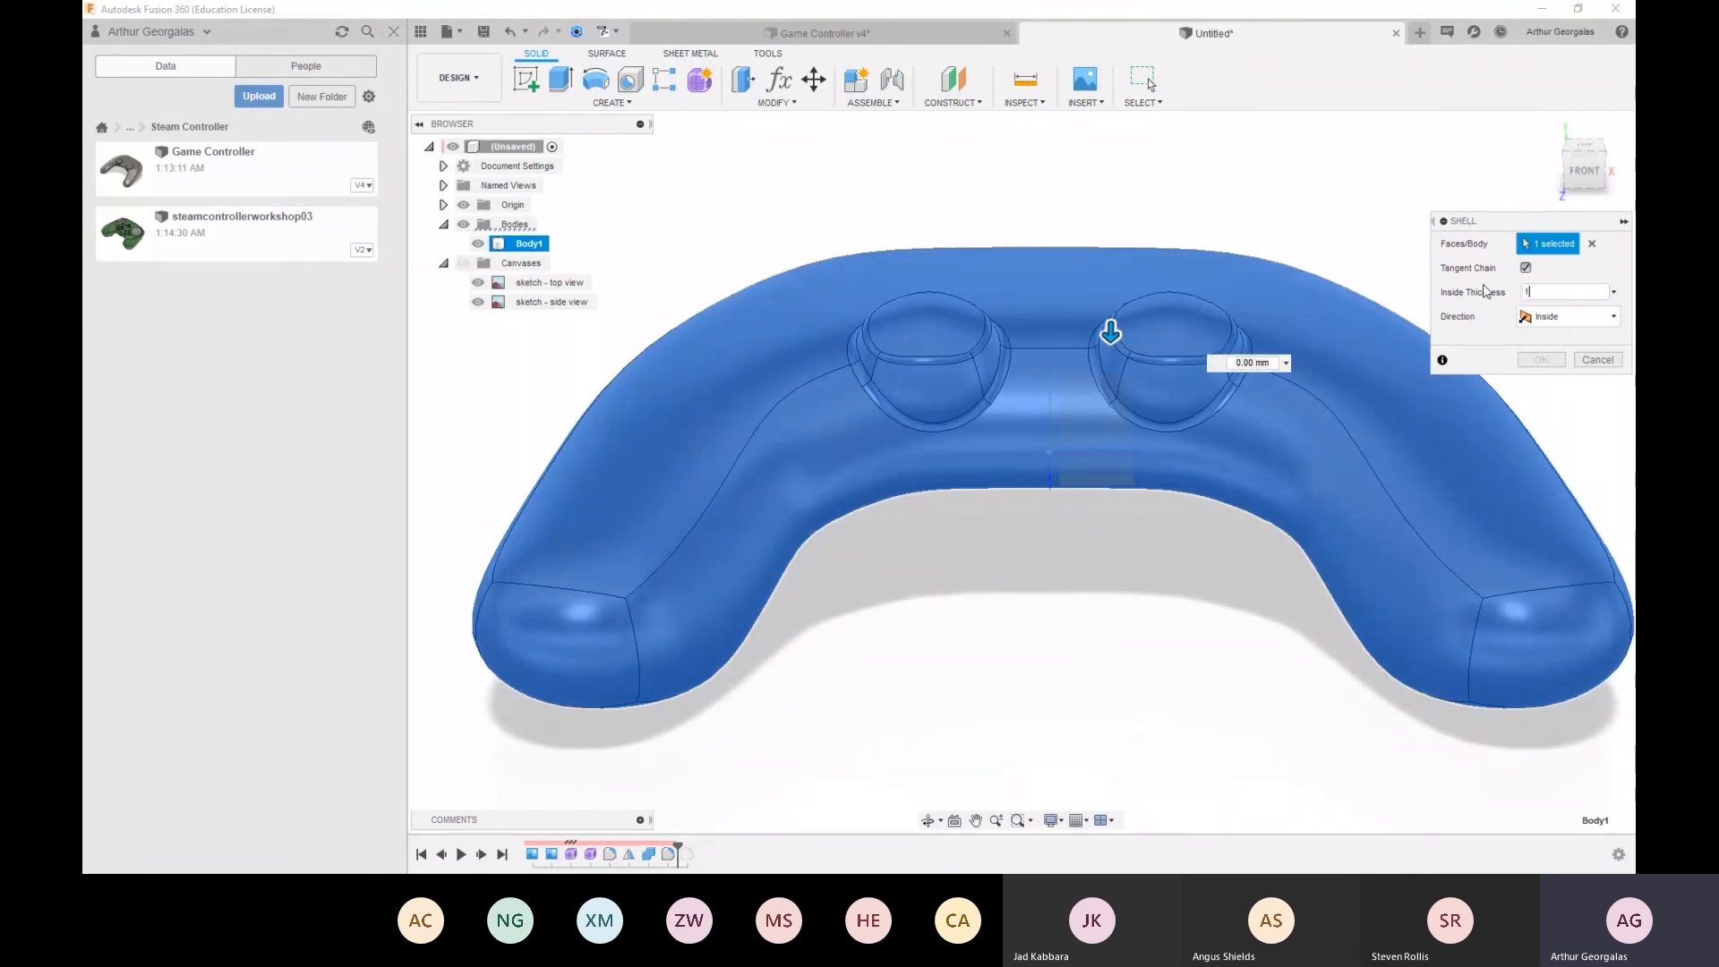
pyautogui.write('1.8')
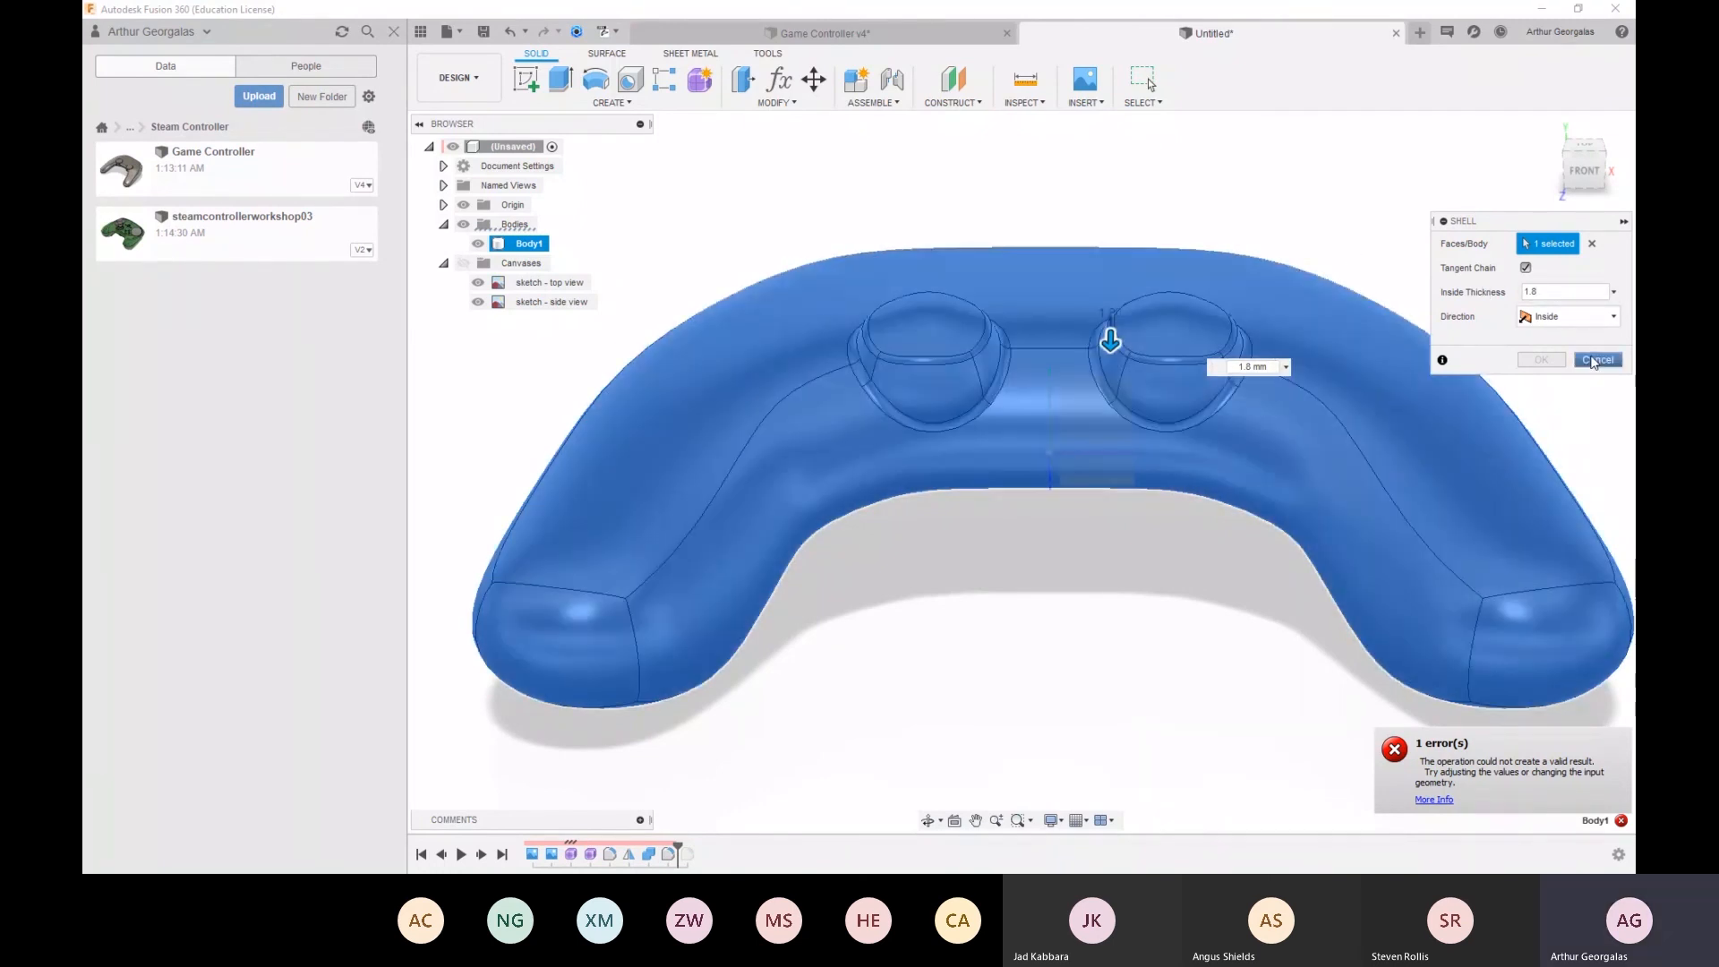
pyautogui.press('Escape')
# Roll the timeline back to just after the Combine feature and move the thumbstick mount's upper edge fillet behind it
pyautogui.moveTo(682, 844); pyautogui.dragTo(655, 839)
pyautogui.click(611, 854)
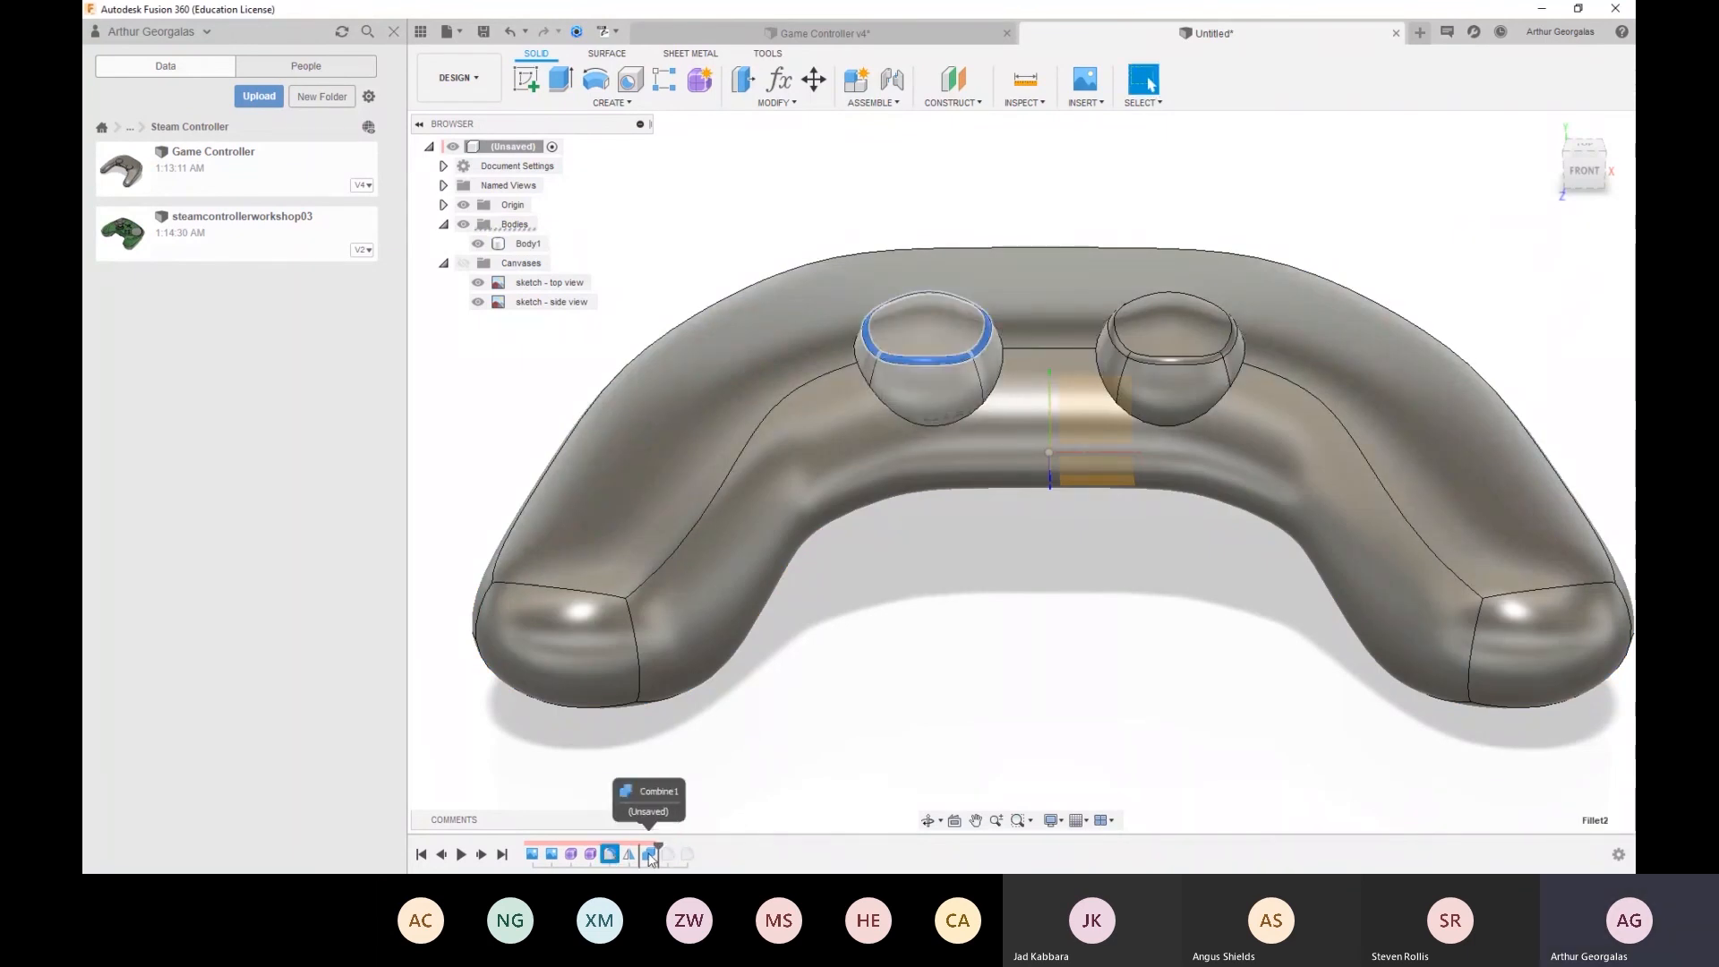
pyautogui.moveTo(651, 858); pyautogui.dragTo(640, 847)
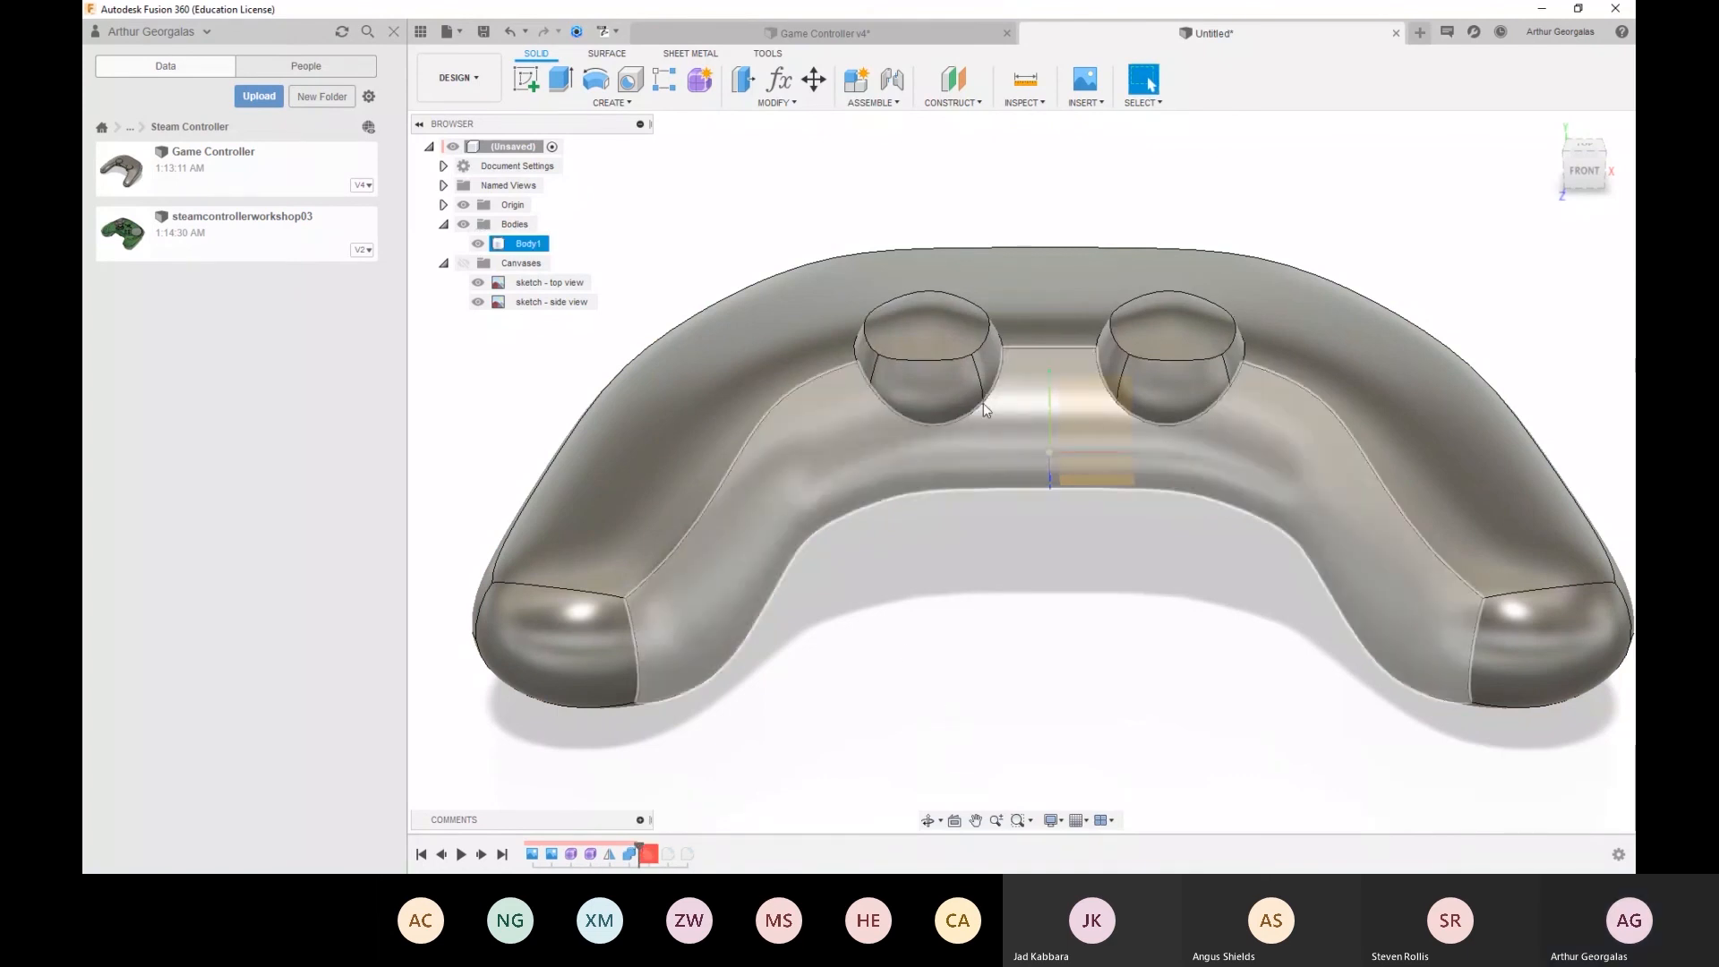
pyautogui.click(1075, 397)
pyautogui.click(913, 190)
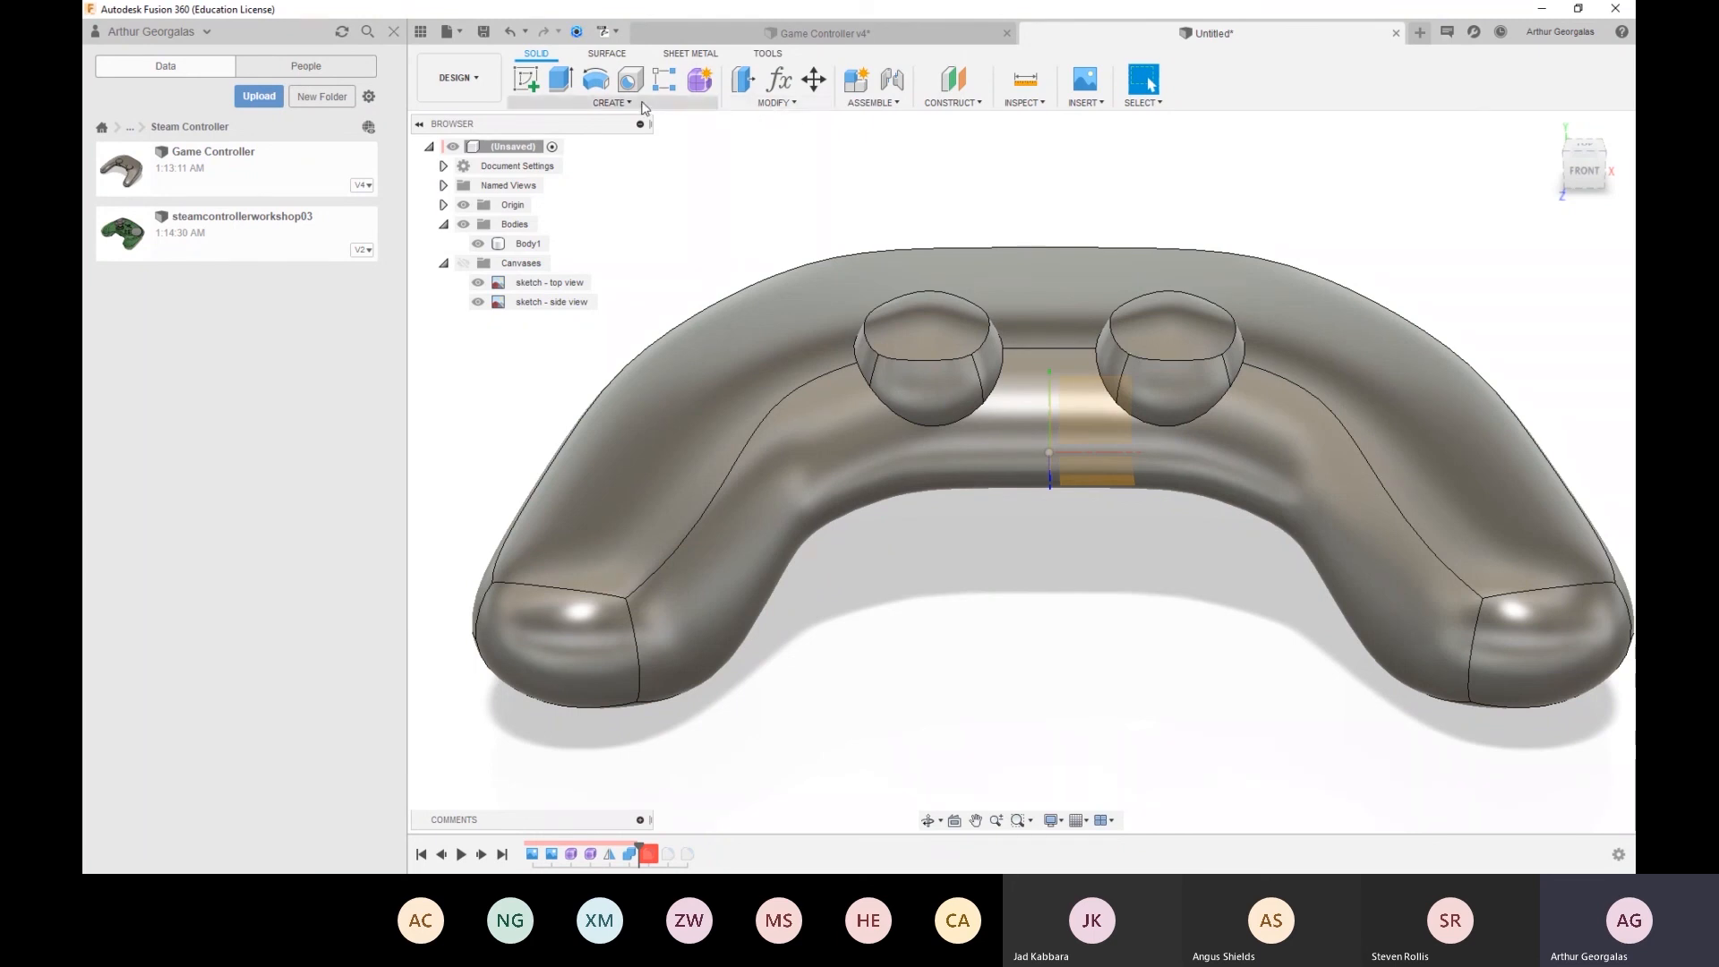
# Shell the unfilleted controller body with an inside thickness of 1.8 mm
pyautogui.click(527, 243)
pyautogui.click(708, 103)
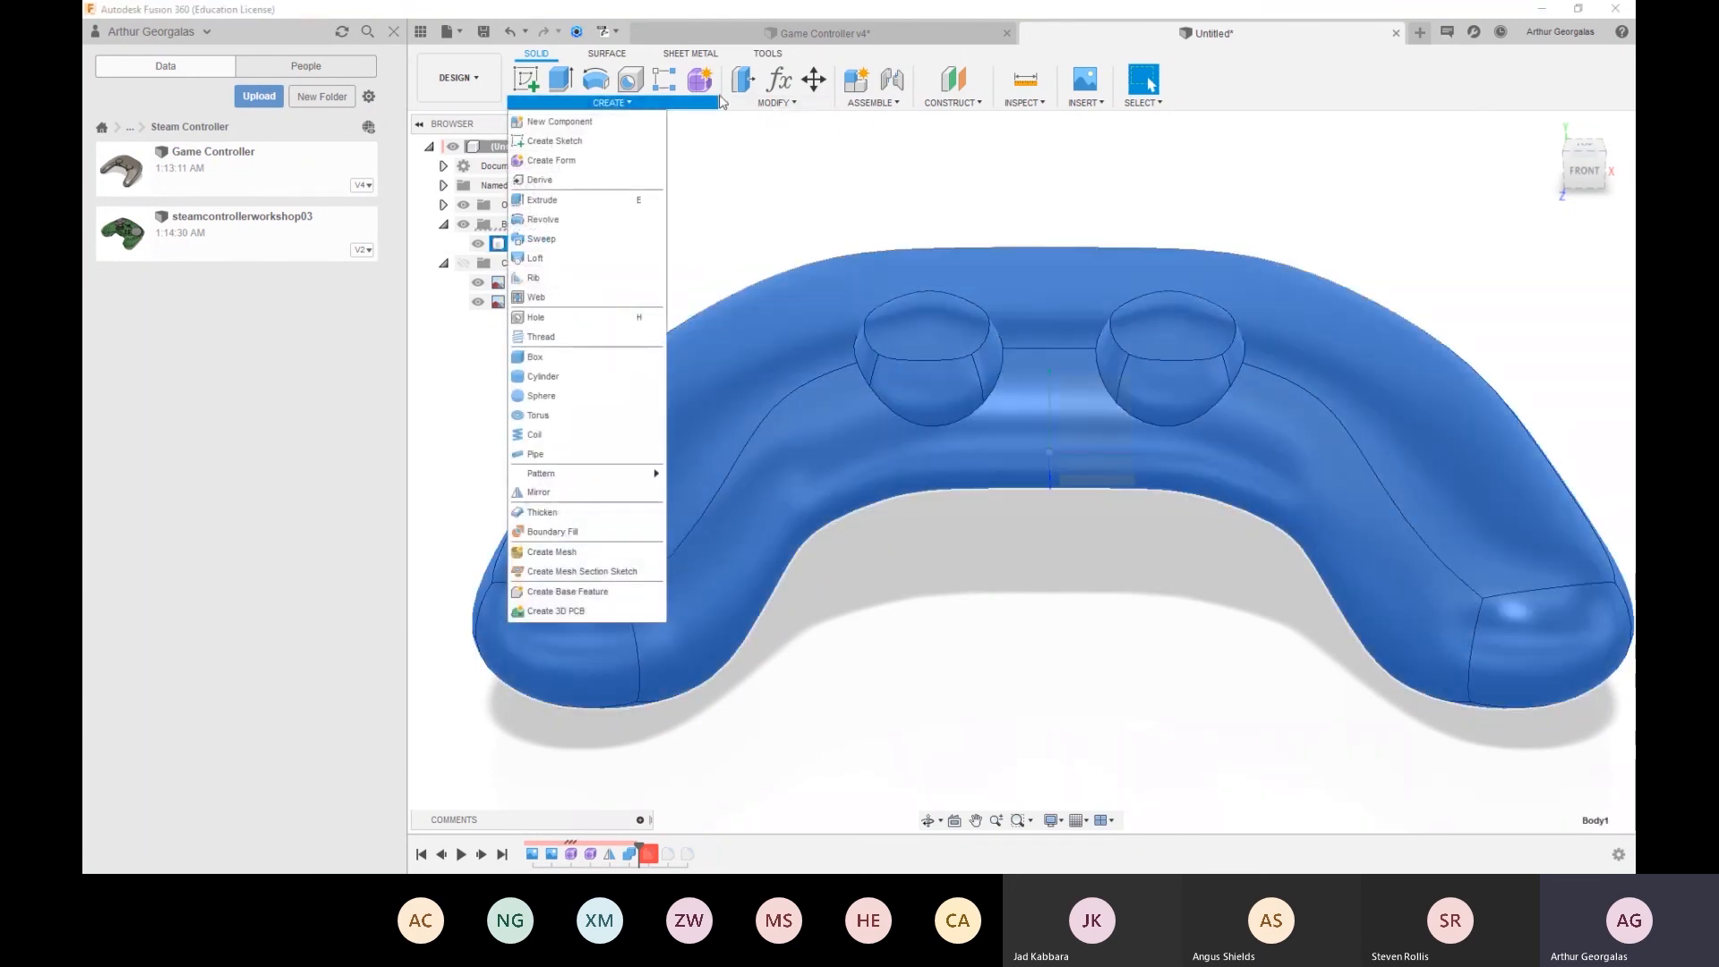
pyautogui.click(777, 102)
pyautogui.click(761, 179)
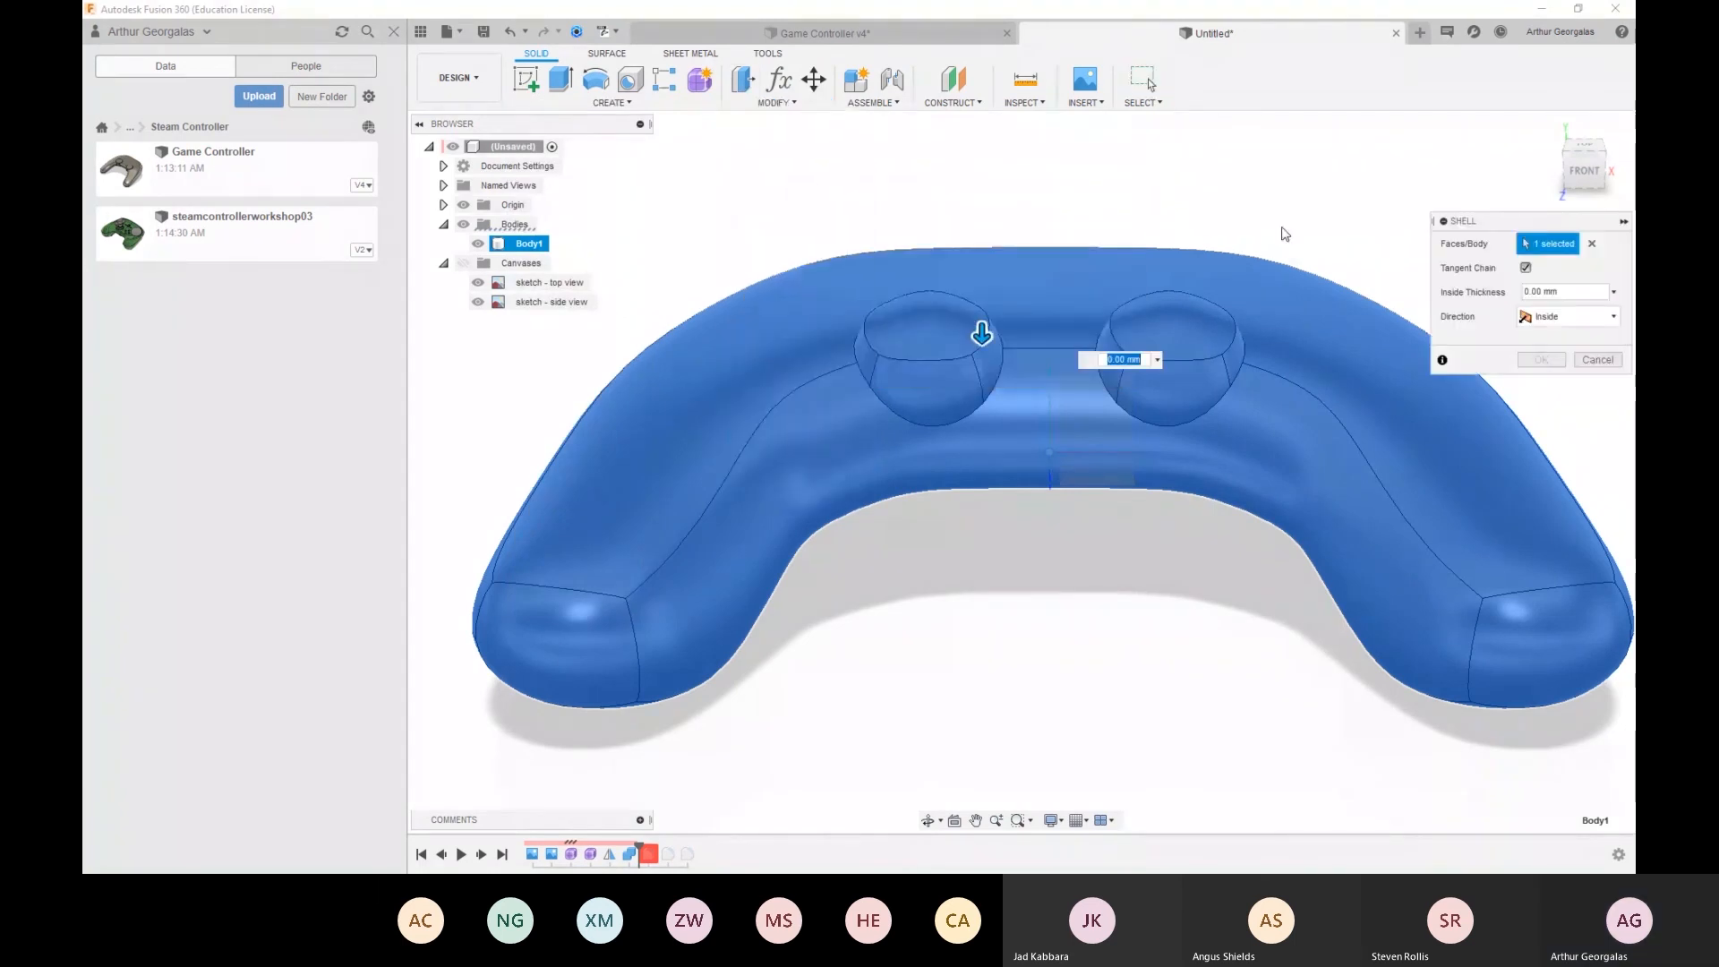
pyautogui.click(1577, 289)
pyautogui.click(1580, 279)
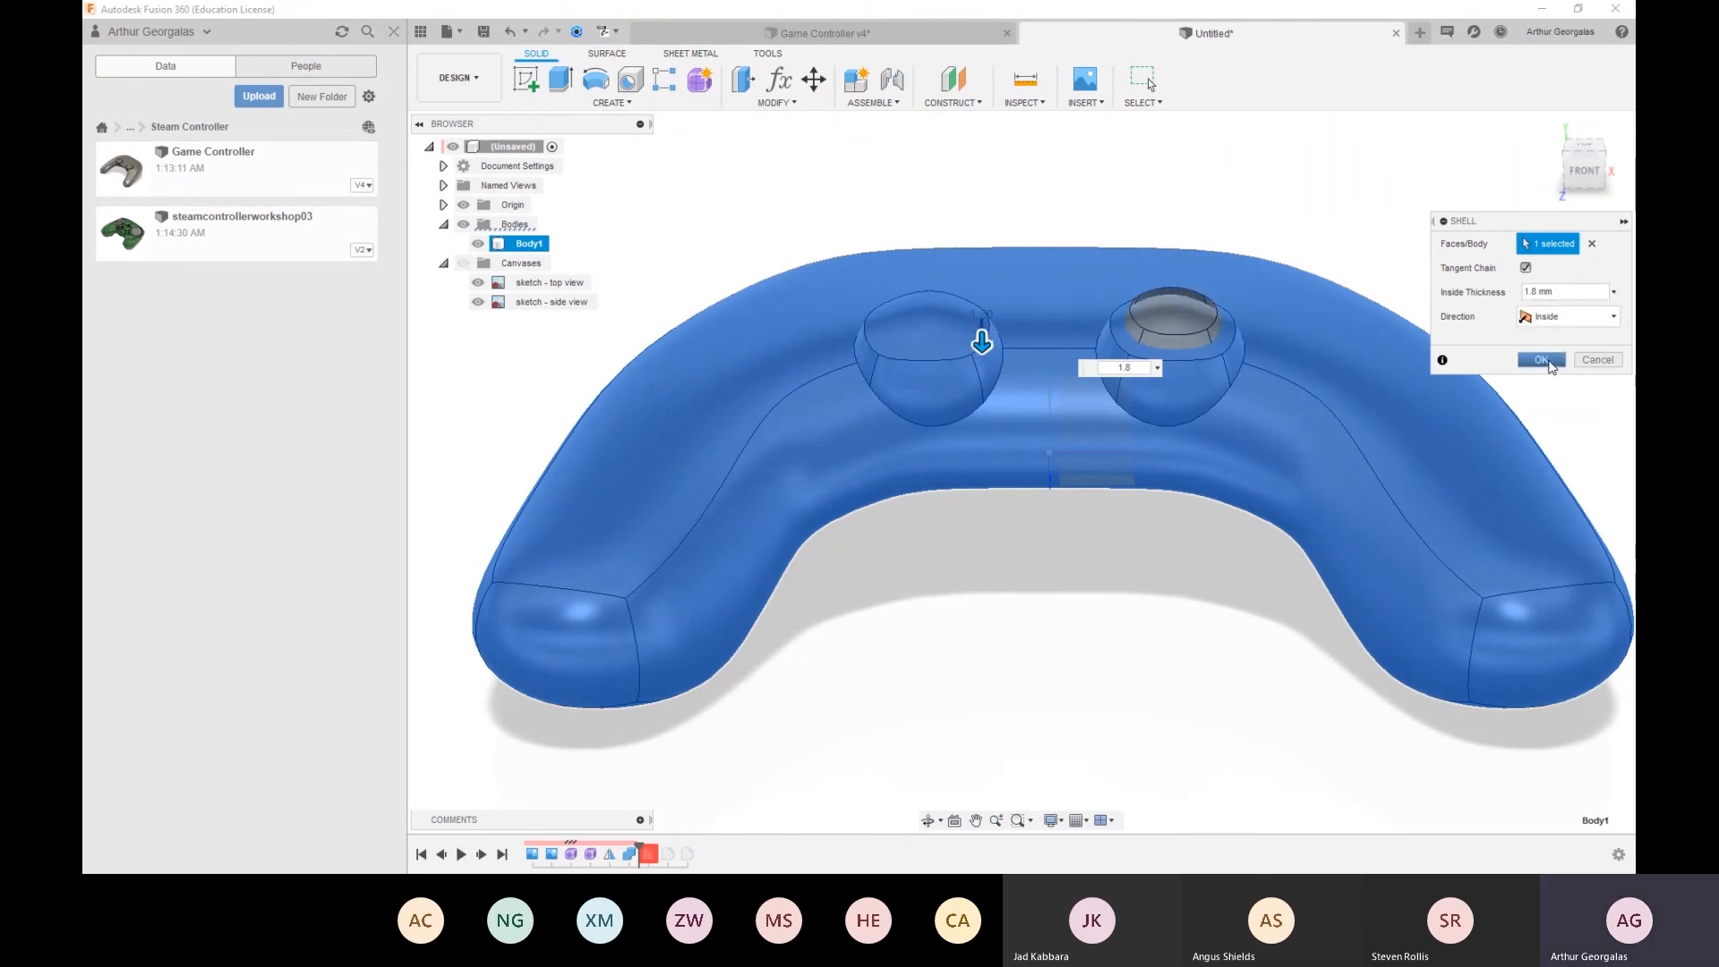
pyautogui.click(1541, 360)
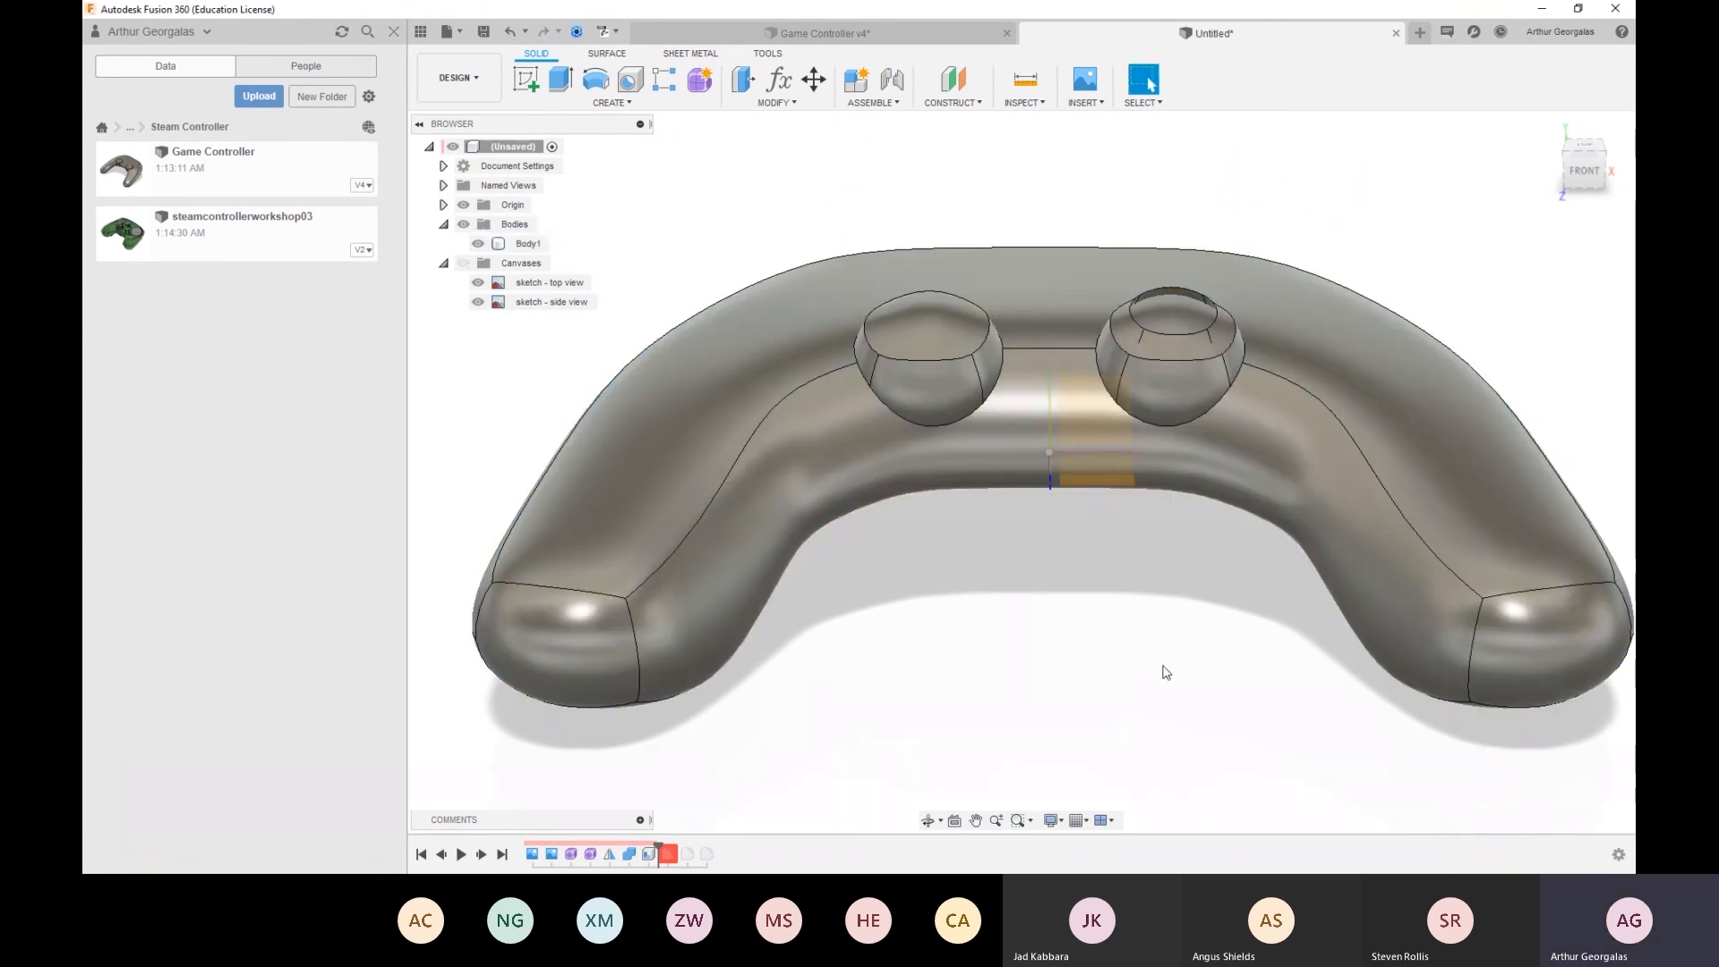
# Examine the shelled thumbstick mounts with the timeline rolled to its end, and return it to just after the shell
pyautogui.keyDown('shift'); pyautogui.moveTo(1141, 619); pyautogui.dragTo(1214, 546, button='middle'); pyautogui.keyUp('shift')
pyautogui.click(1164, 303)
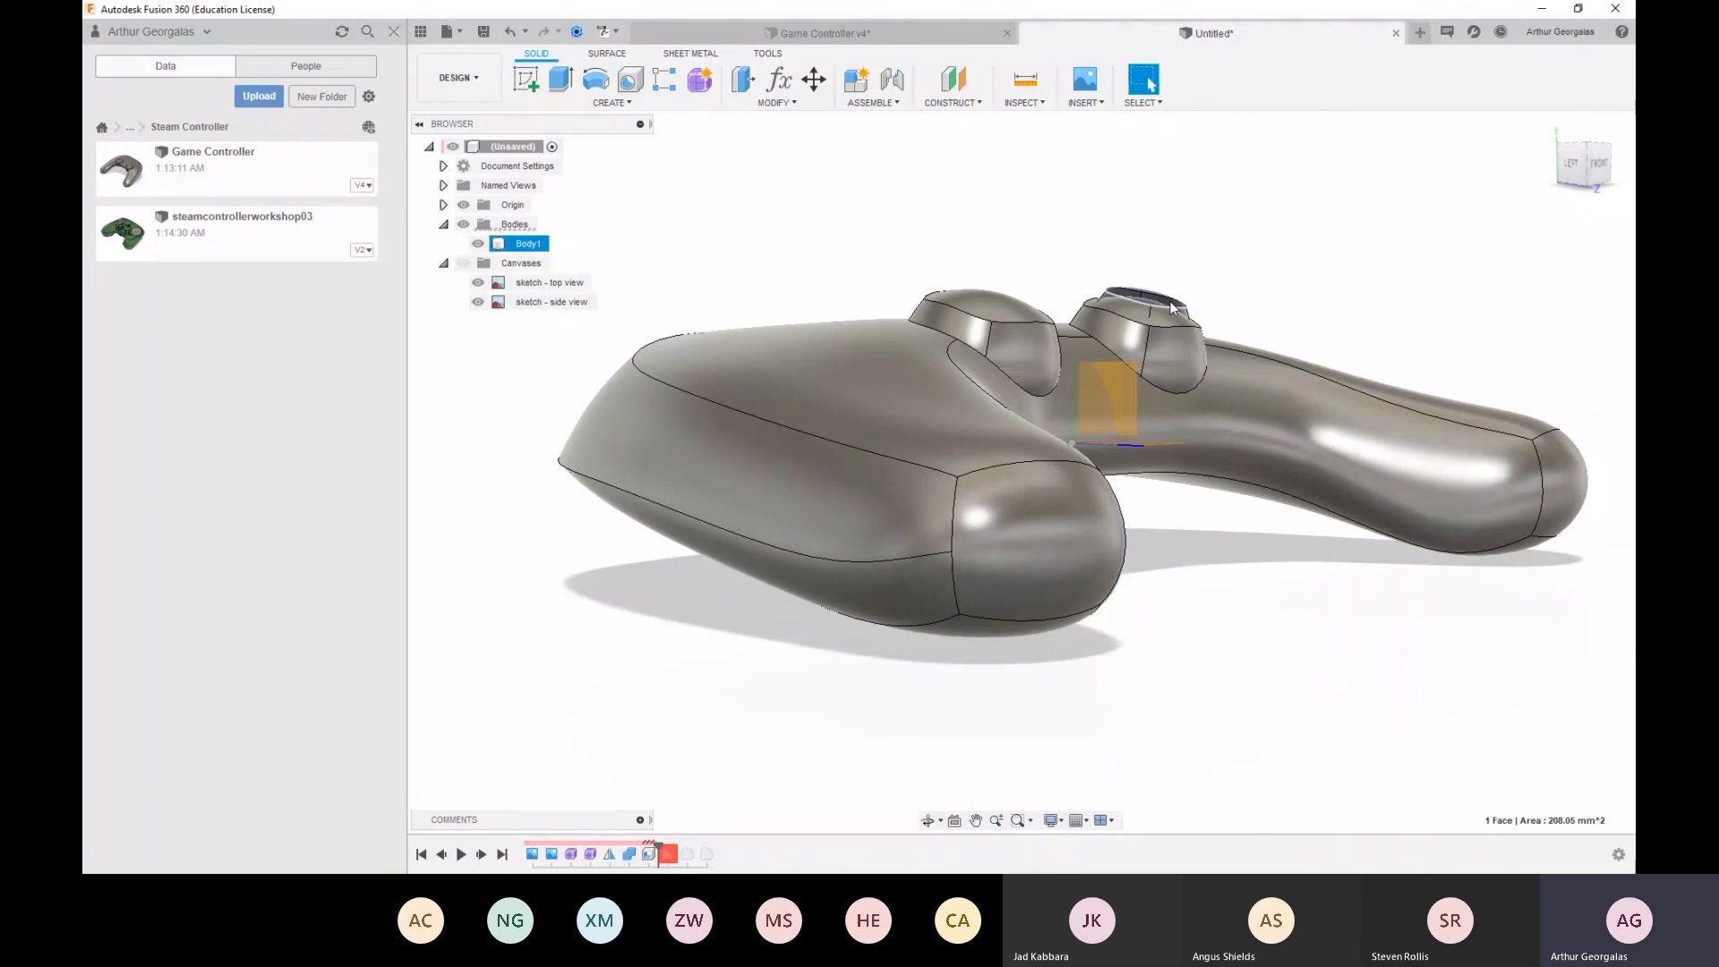
pyautogui.click(478, 243)
pyautogui.click(481, 243)
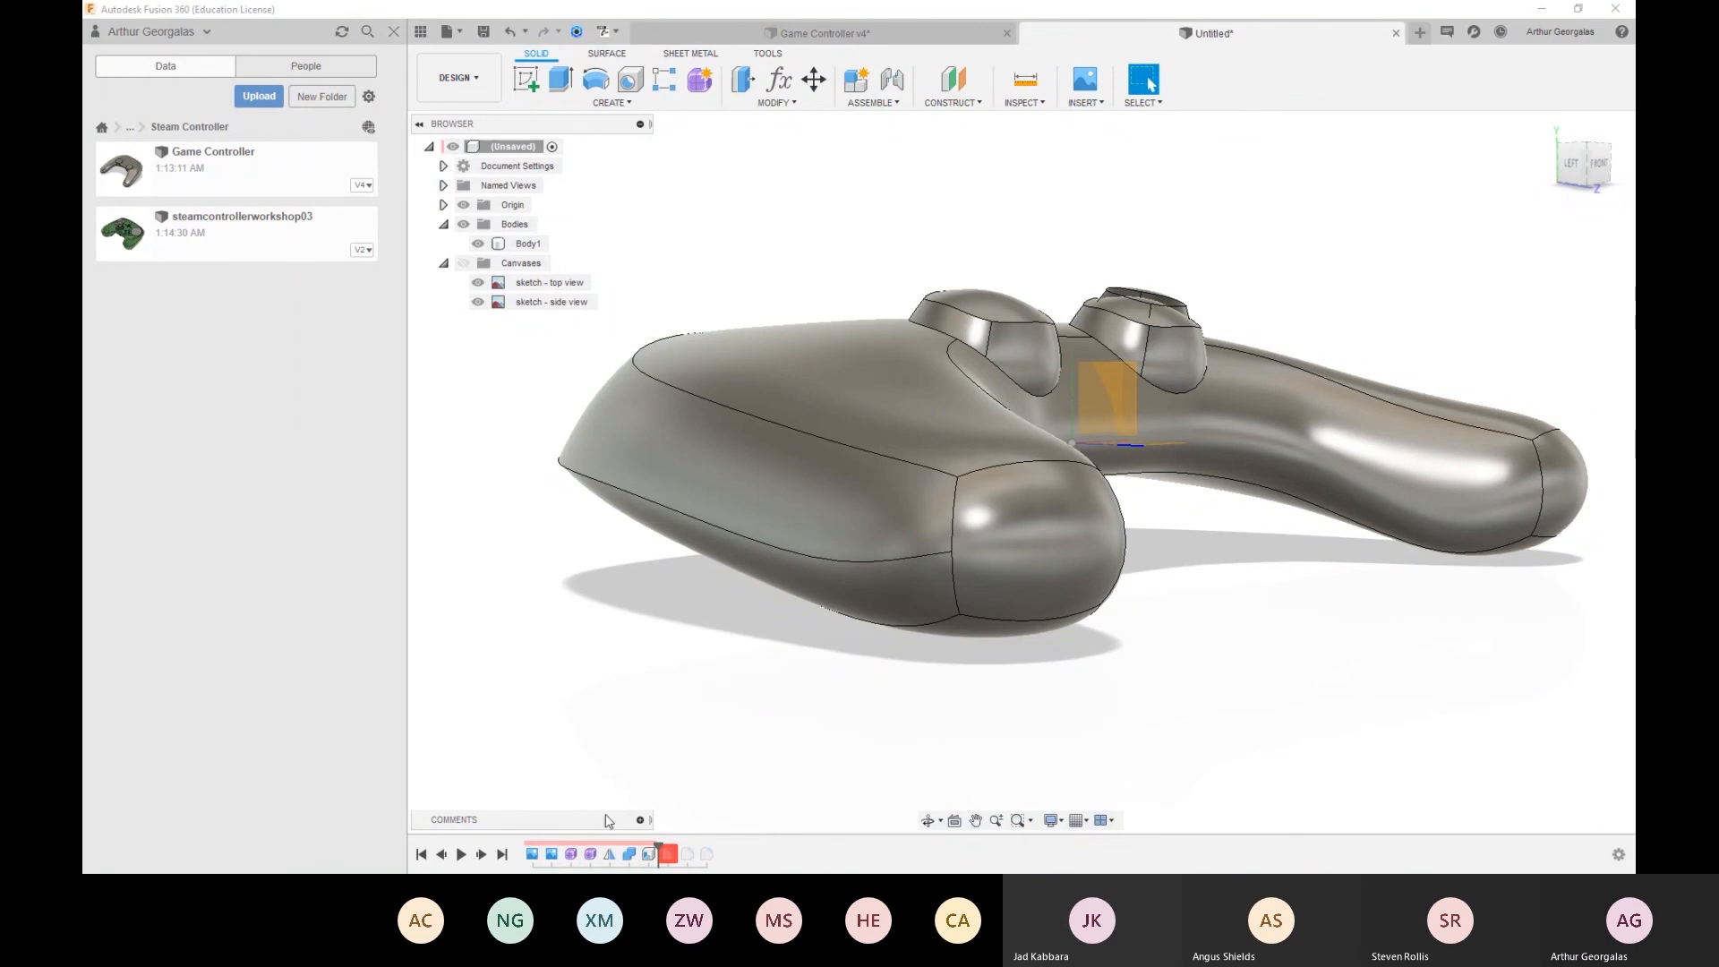
pyautogui.moveTo(660, 847); pyautogui.dragTo(739, 854)
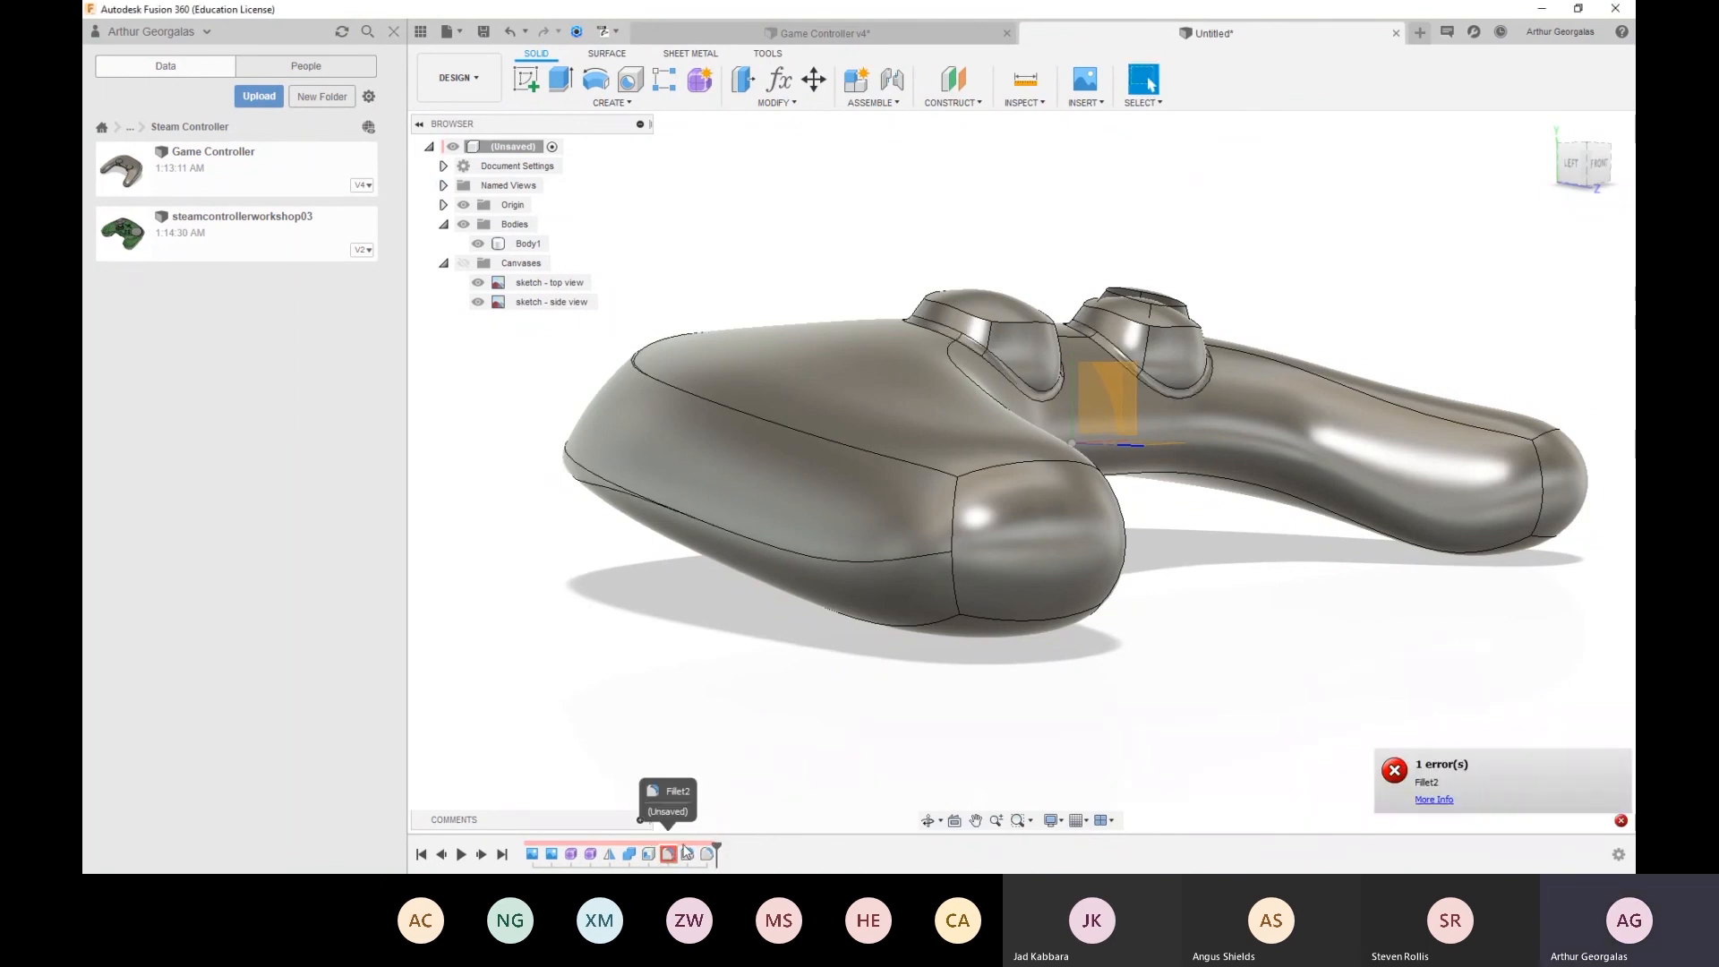
pyautogui.scroll(5, 1174, 308)
pyautogui.keyDown('shift'); pyautogui.moveTo(1186, 336); pyautogui.dragTo(1003, 308, button='middle'); pyautogui.keyUp('shift')
pyautogui.click(1253, 263)
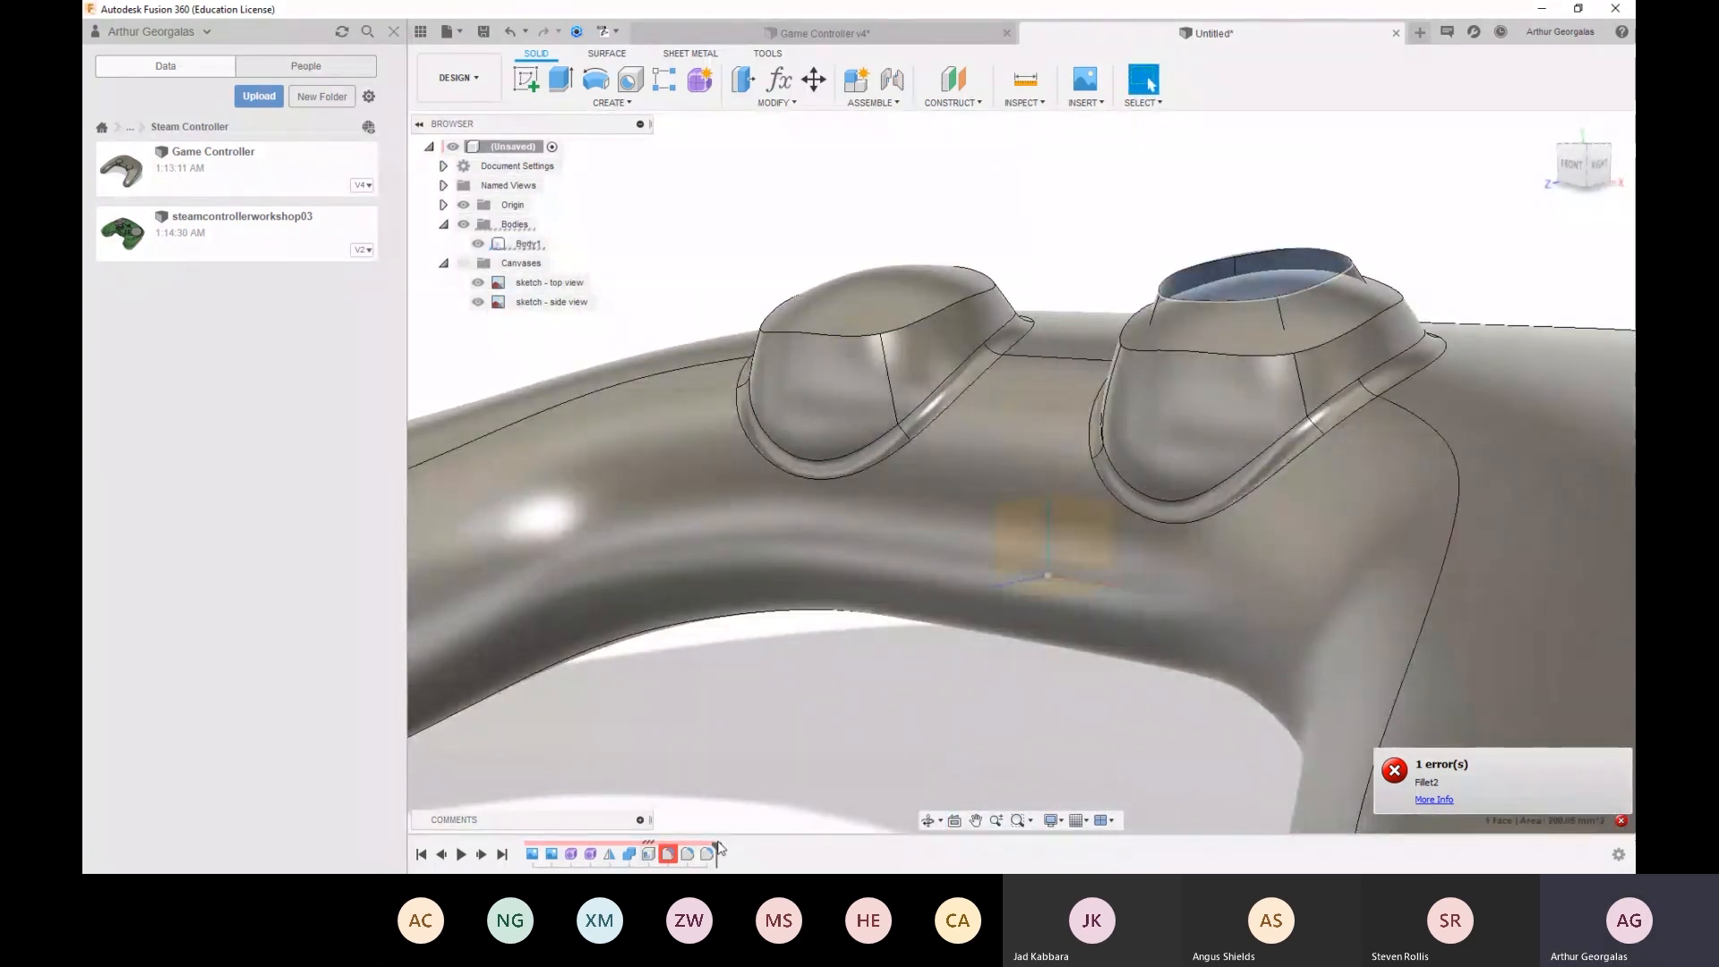
pyautogui.moveTo(717, 844)
pyautogui.mouseDown()
pyautogui.moveTo(638, 846)
pyautogui.moveTo(658, 846)
pyautogui.mouseUp()
# Reopen the shell feature and try an inside thickness of 1.6 mm
pyautogui.doubleClick(649, 856)
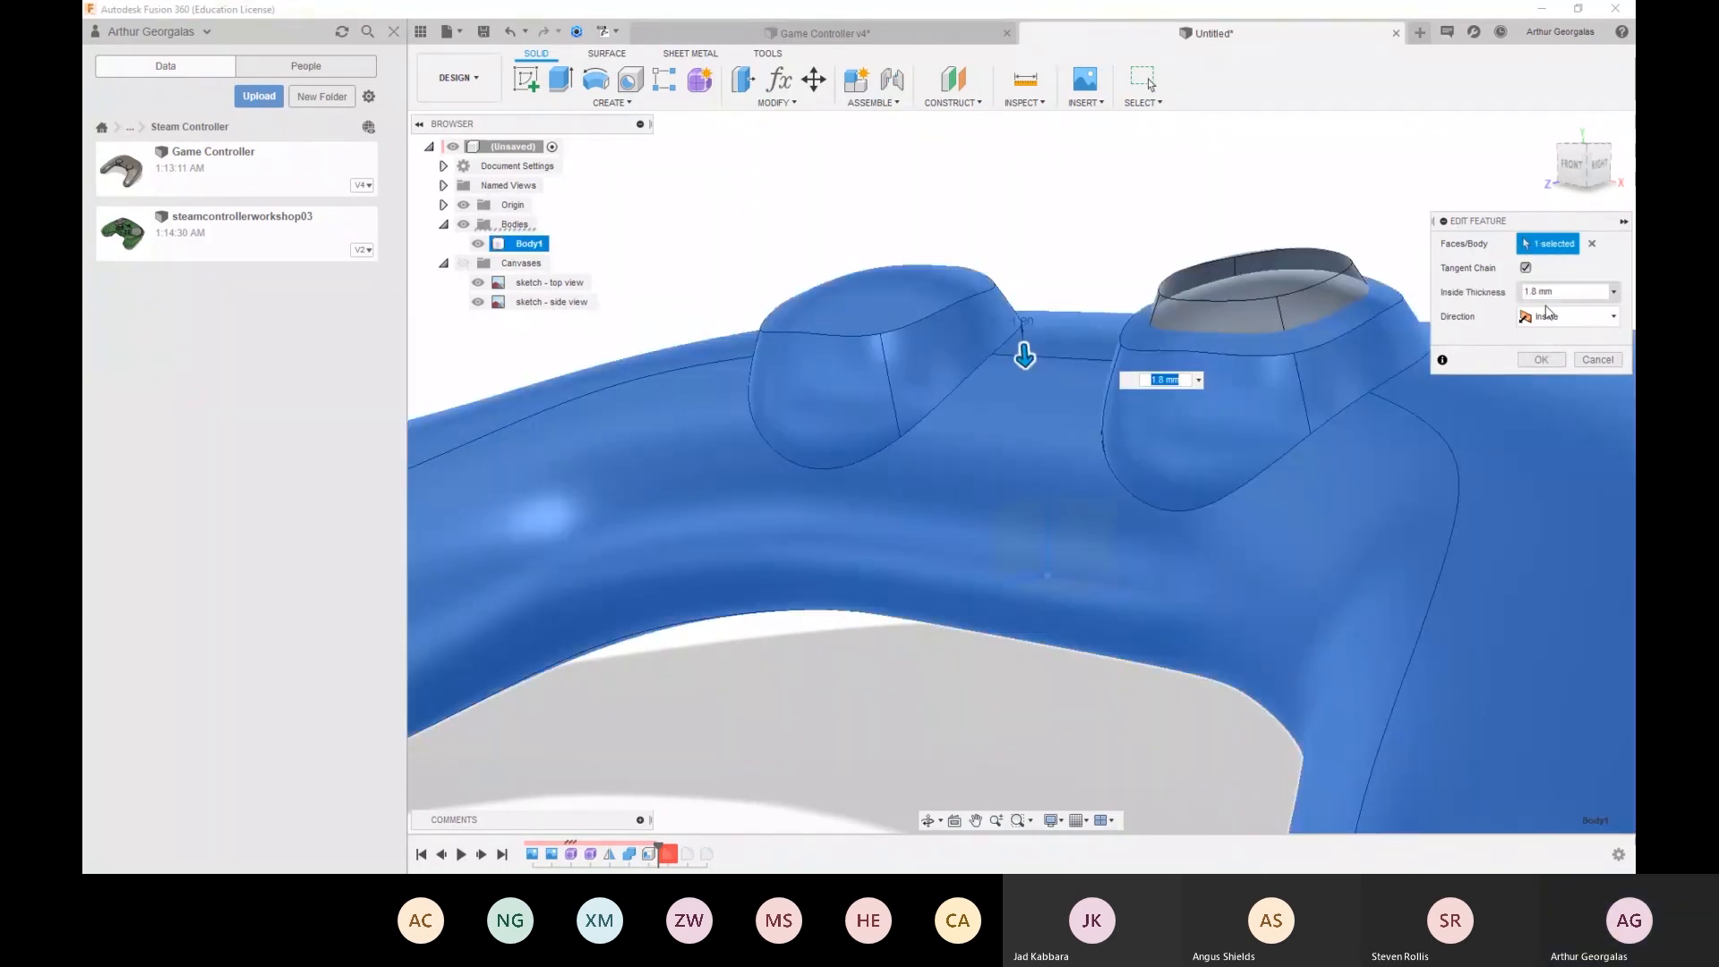
pyautogui.click(1559, 358)
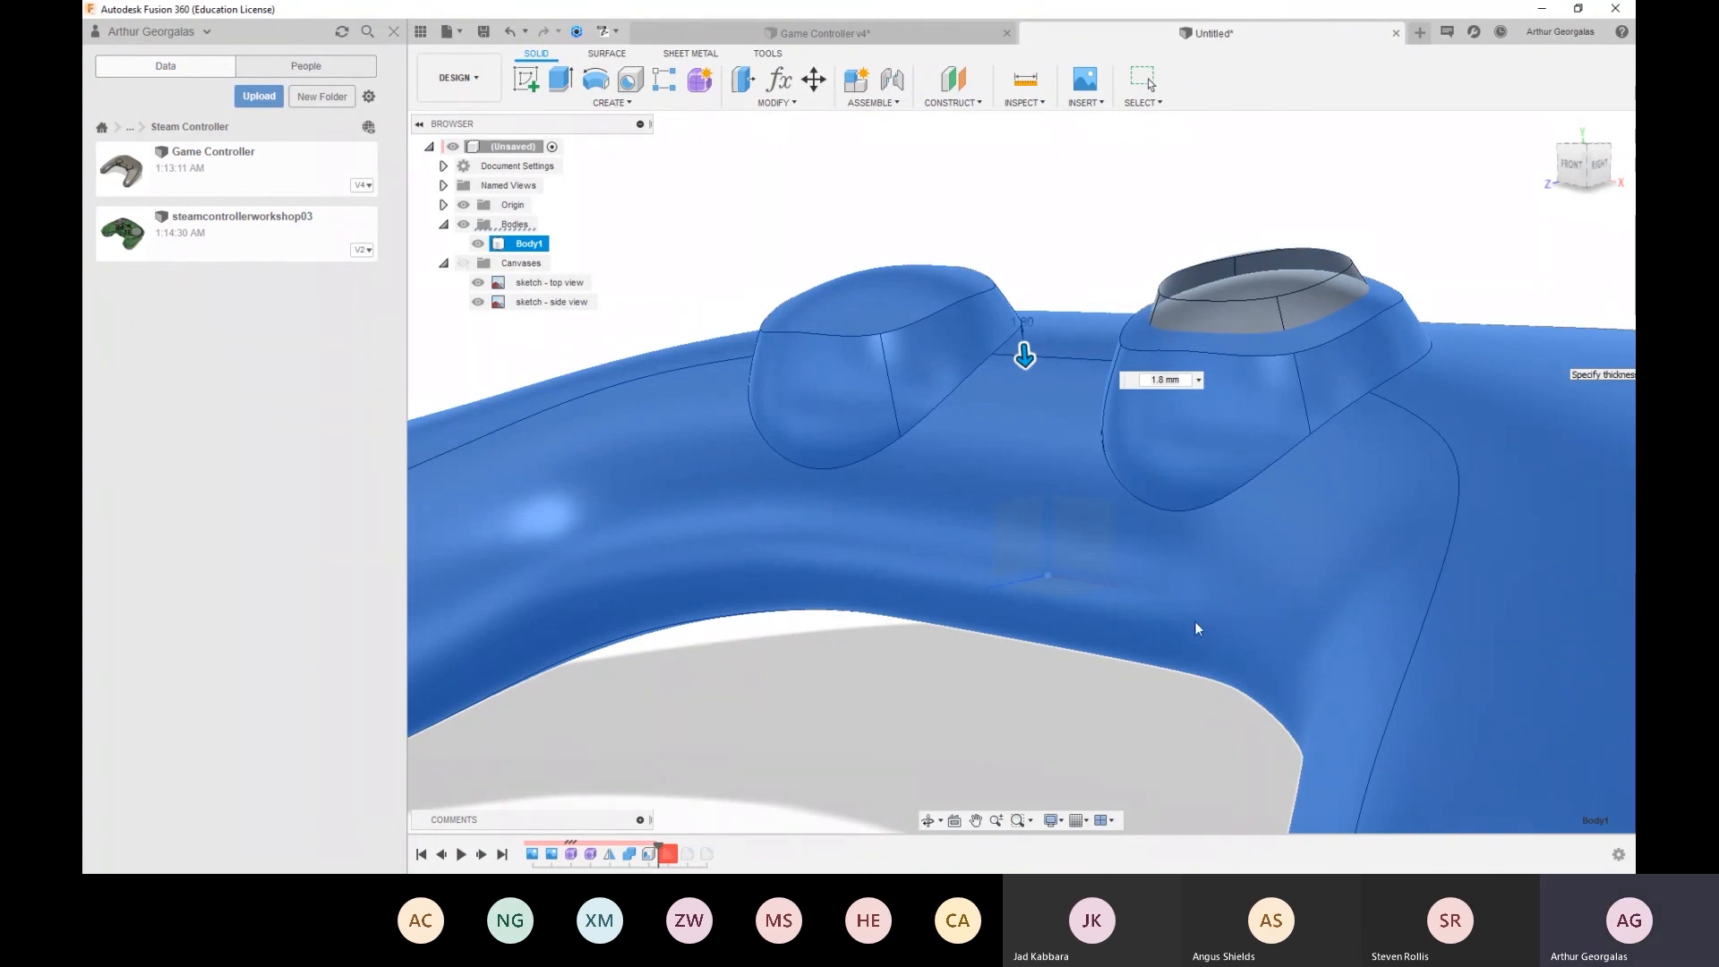
pyautogui.doubleClick(649, 855)
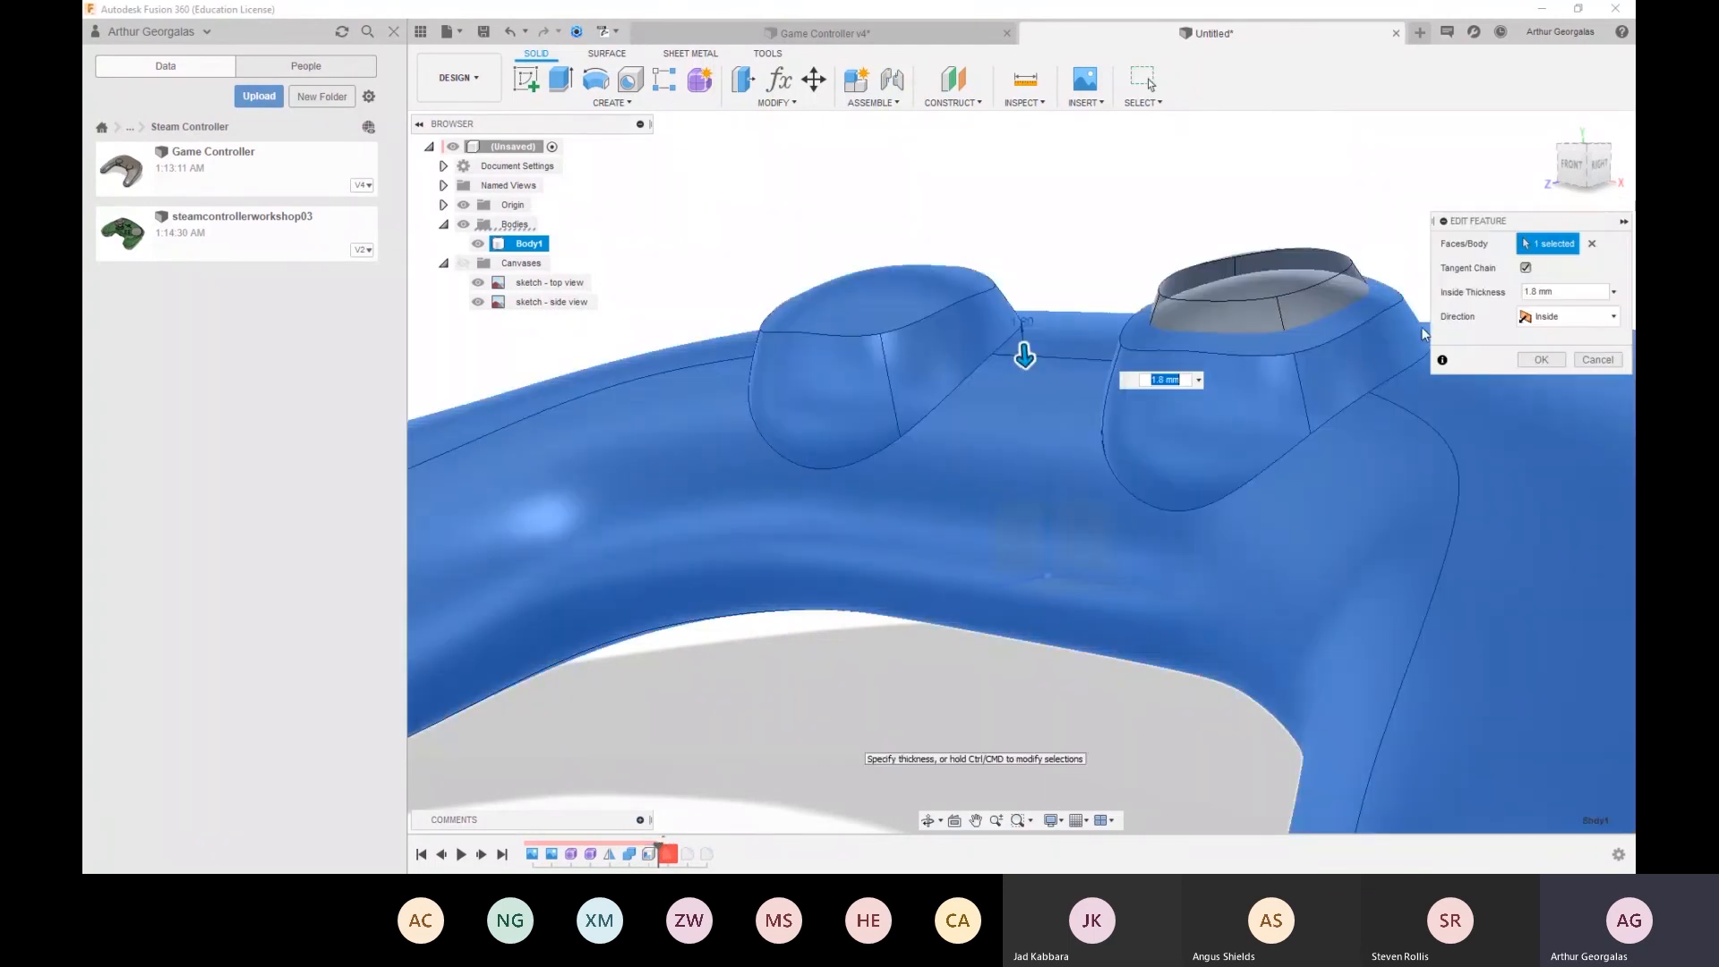
pyautogui.click(1565, 293)
pyautogui.write('10')
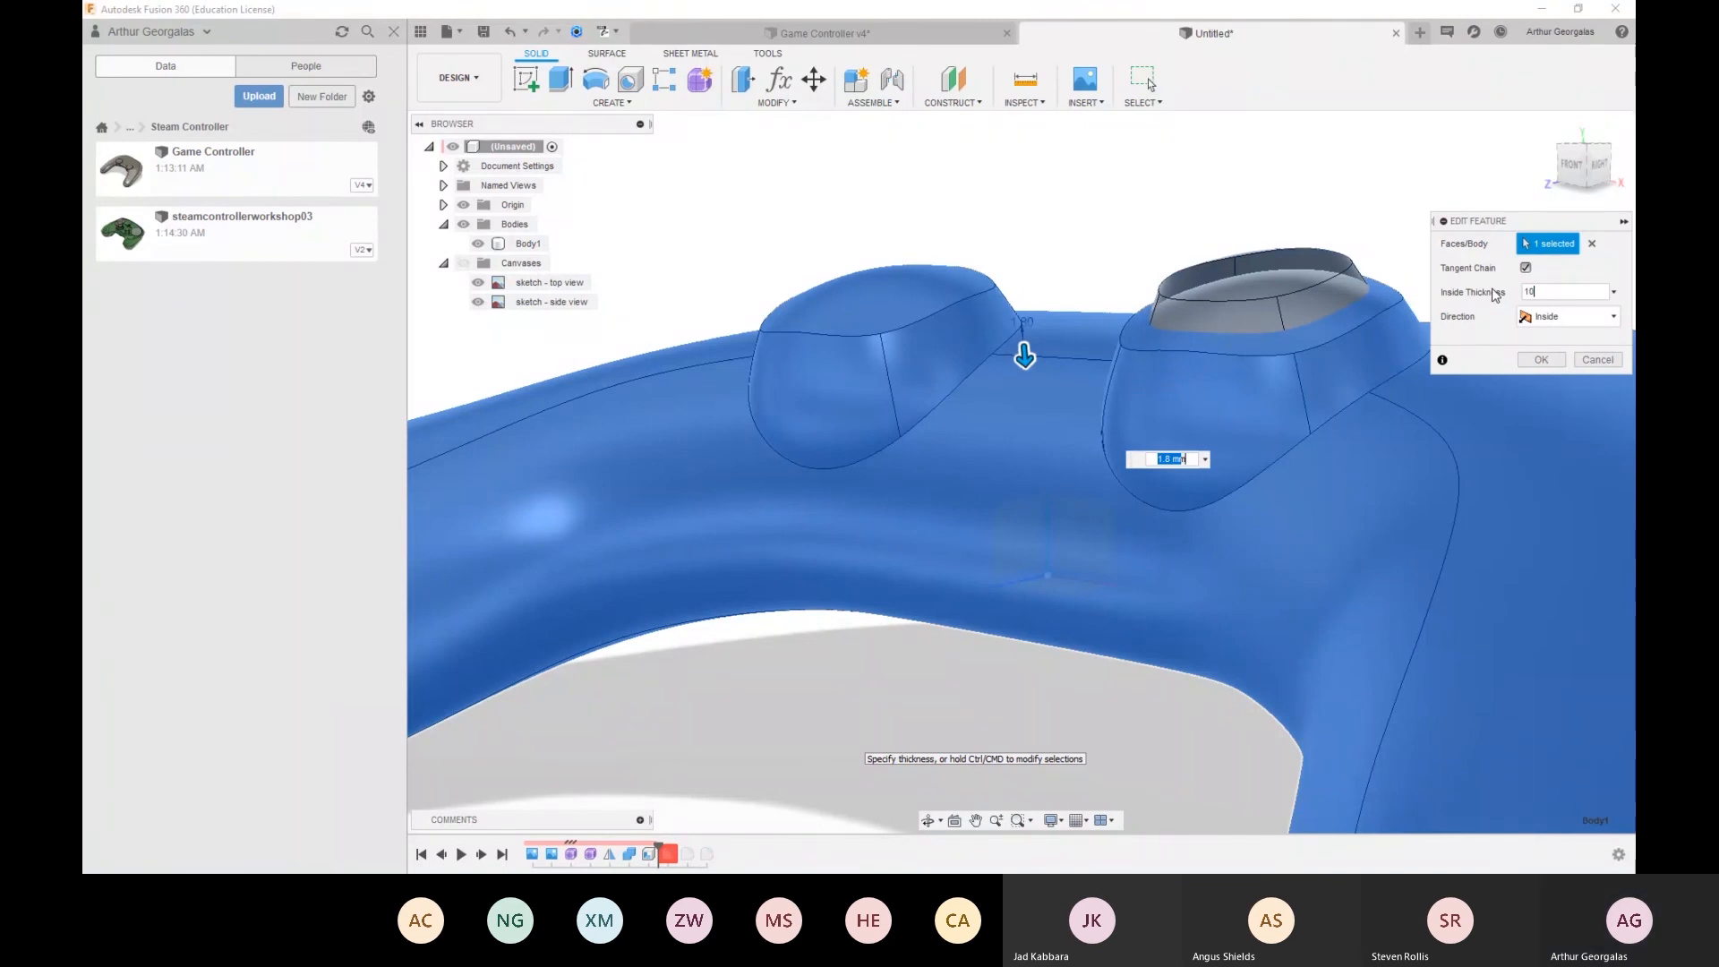
pyautogui.press('BackSpace')
pyautogui.write('.6')
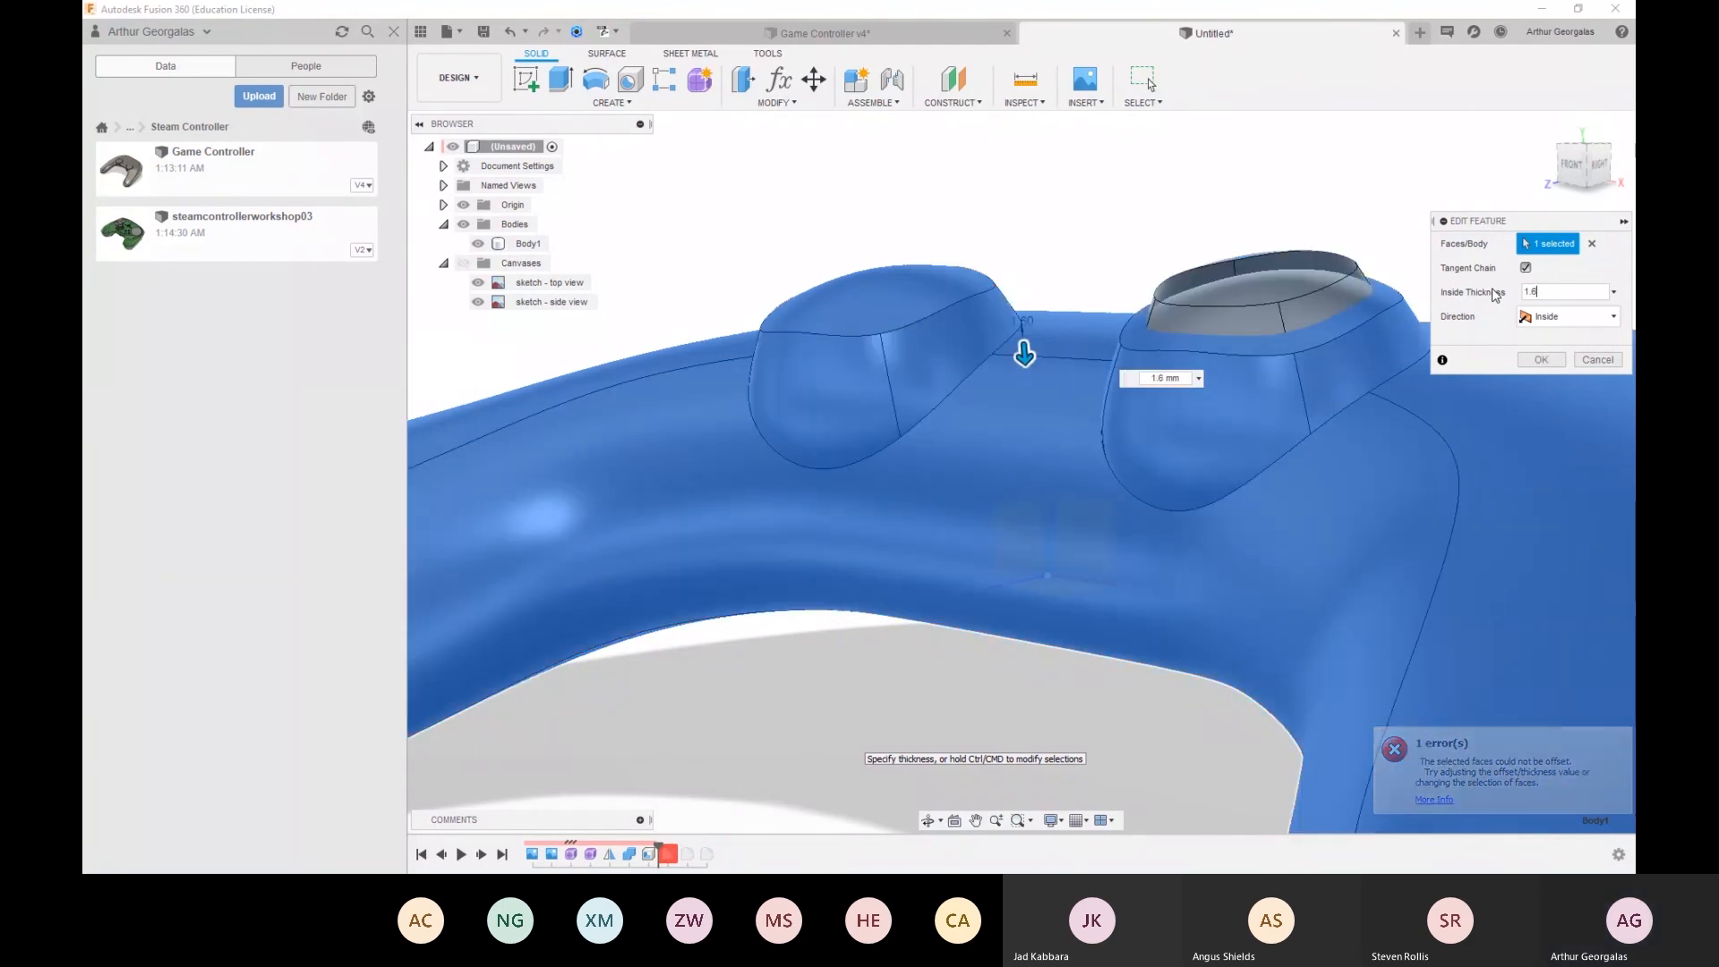
# Try the shell in both directions with 0.8 mm inside and 0.8 mm outside thickness, and cancel the edit
pyautogui.click(1571, 316)
pyautogui.click(1555, 377)
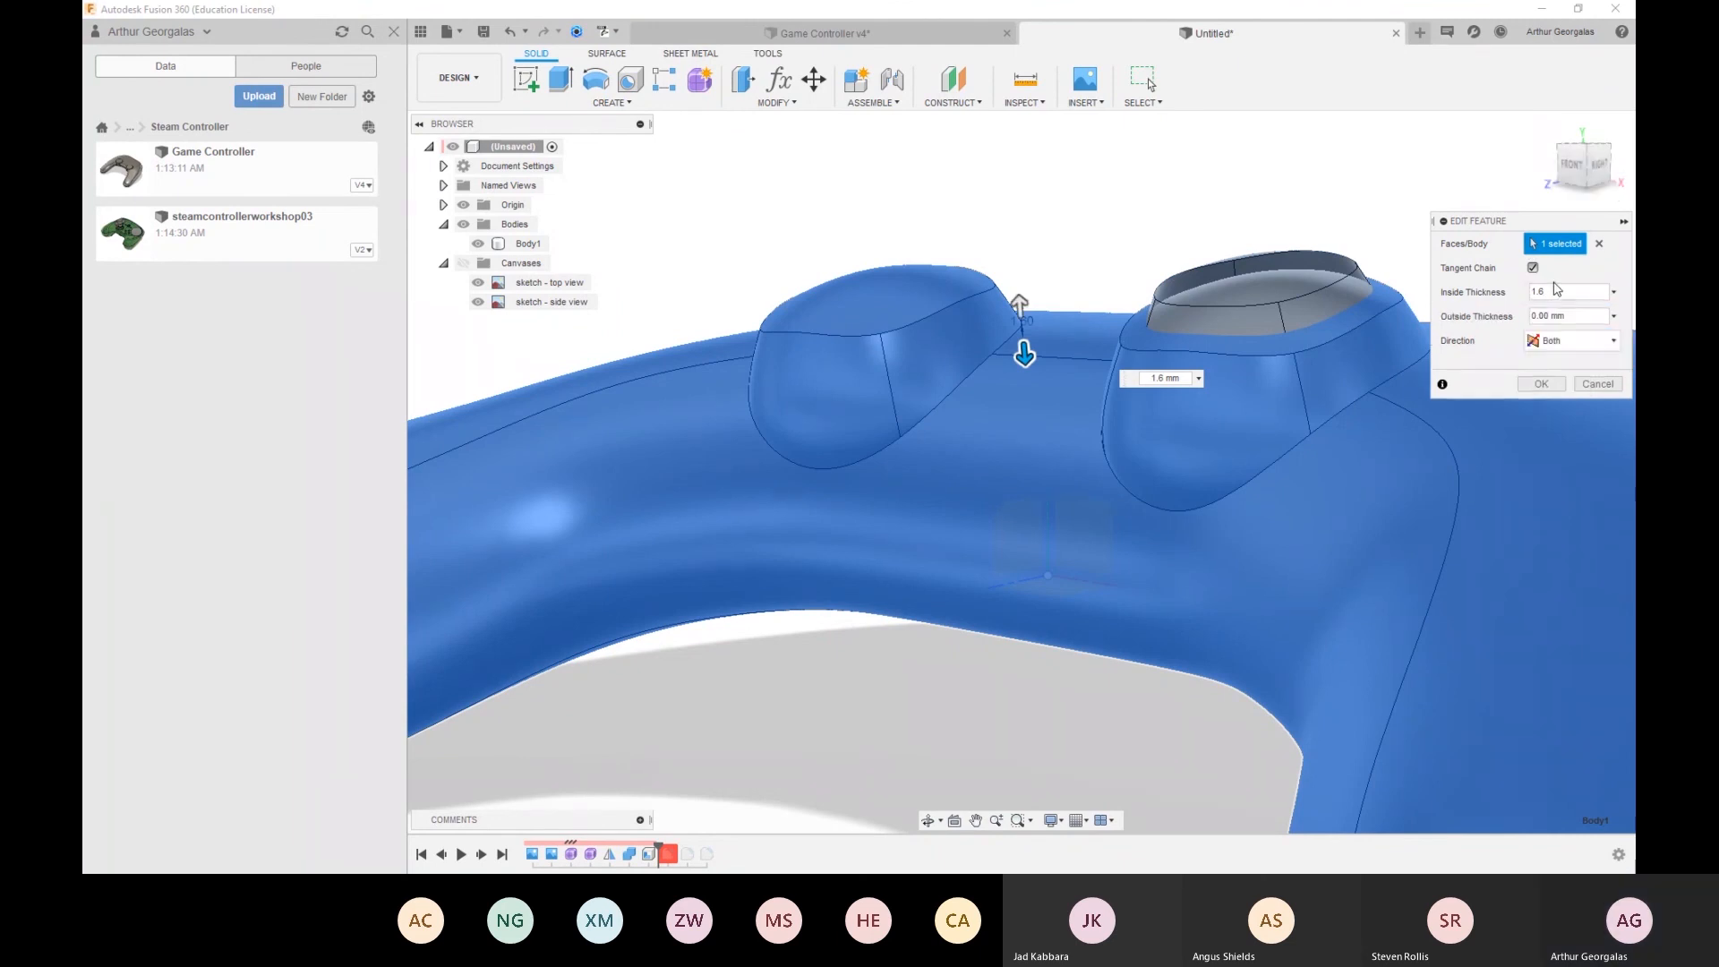
pyautogui.doubleClick(1582, 295)
pyautogui.write('.8')
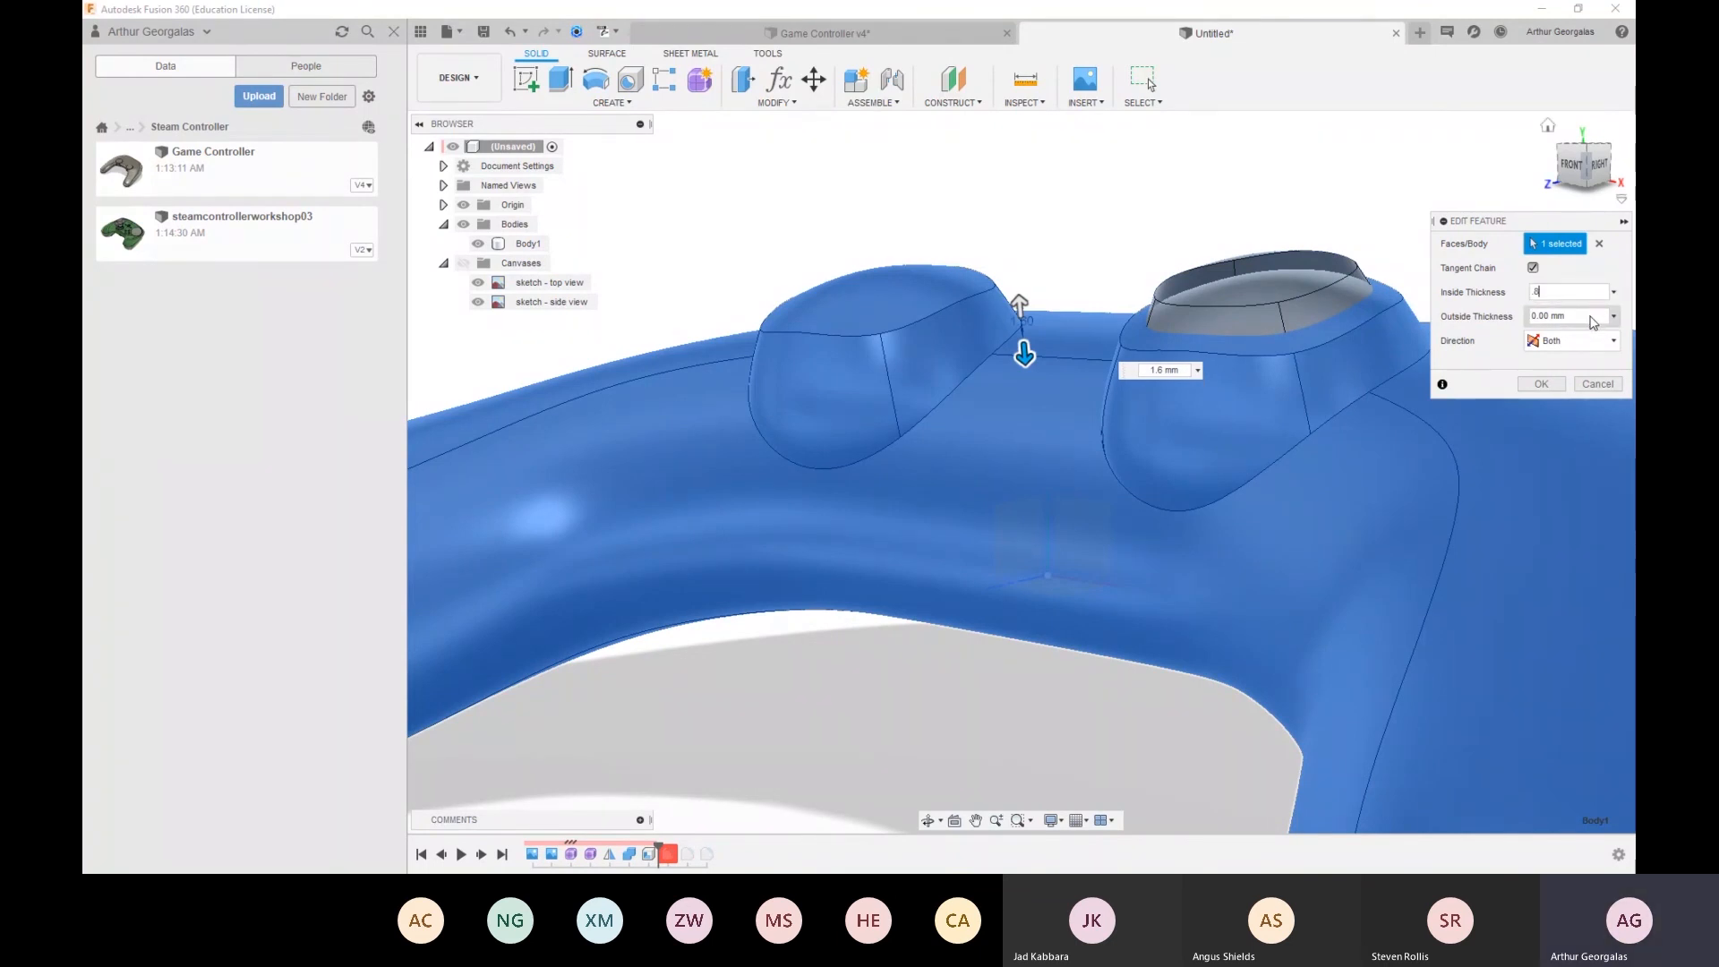
pyautogui.click(1591, 316)
pyautogui.doubleClick(1591, 316)
pyautogui.write('.8')
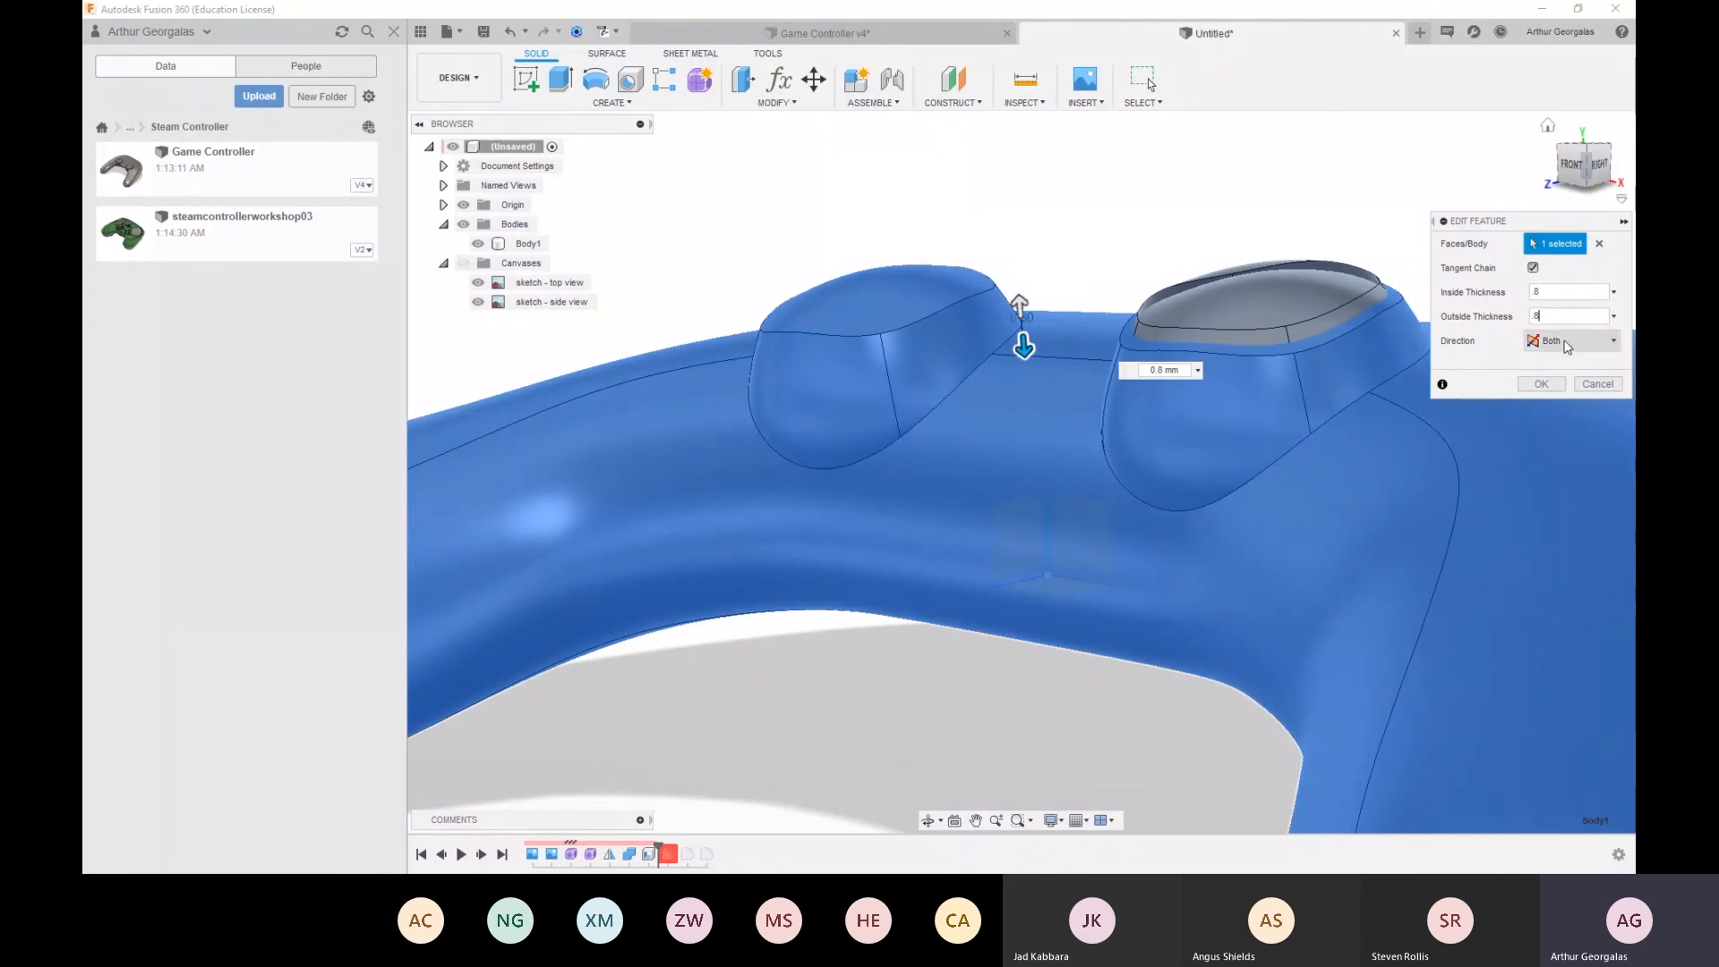
pyautogui.click(1541, 385)
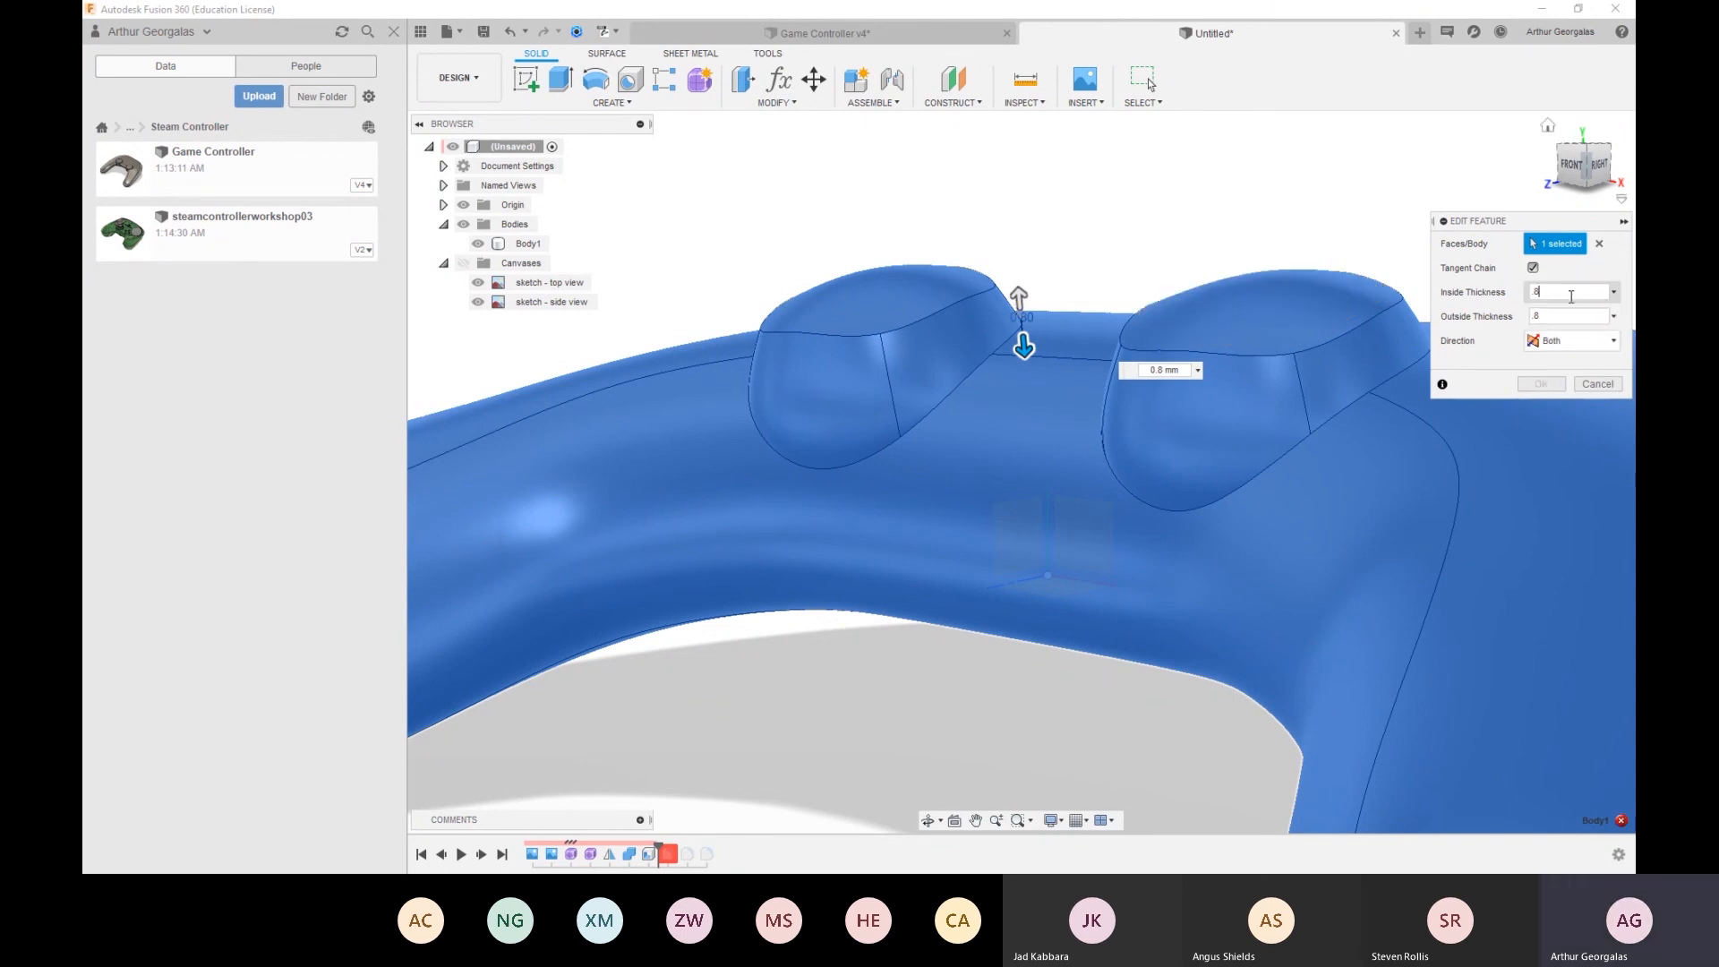
pyautogui.click(1575, 385)
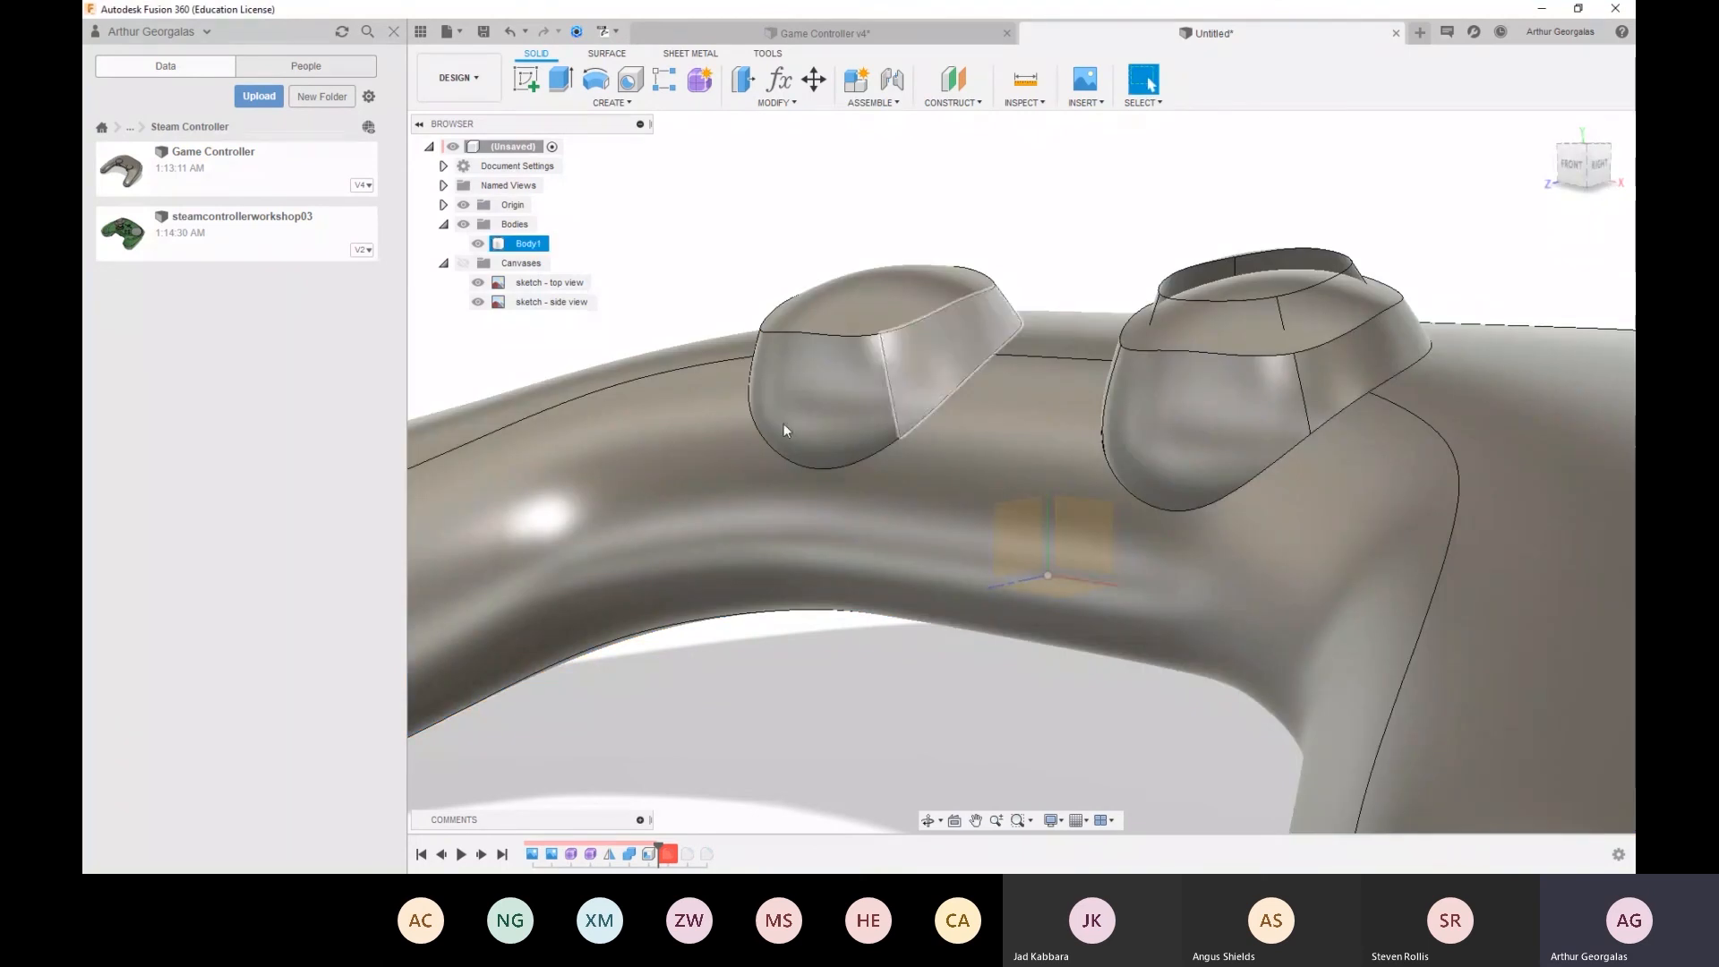
# Edit the thumbstick mount's form, uncrease the edge loop around its top face, and finish the form
pyautogui.doubleClick(590, 853)
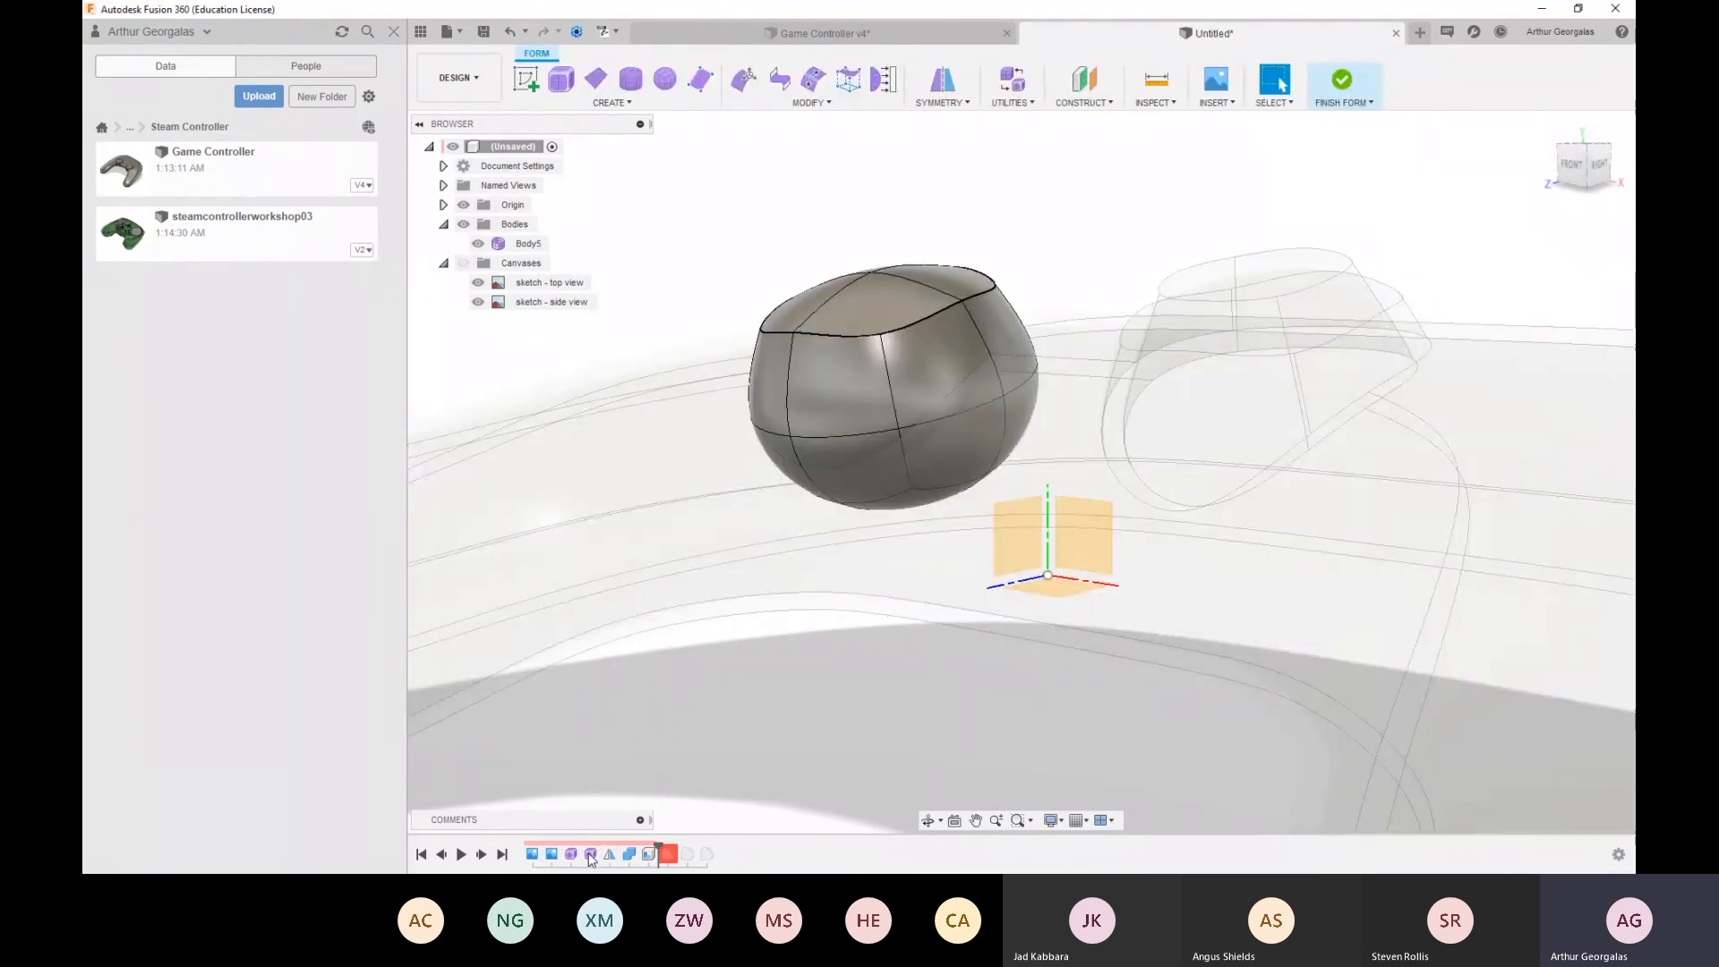
pyautogui.doubleClick(924, 319)
pyautogui.rightClick(924, 319)
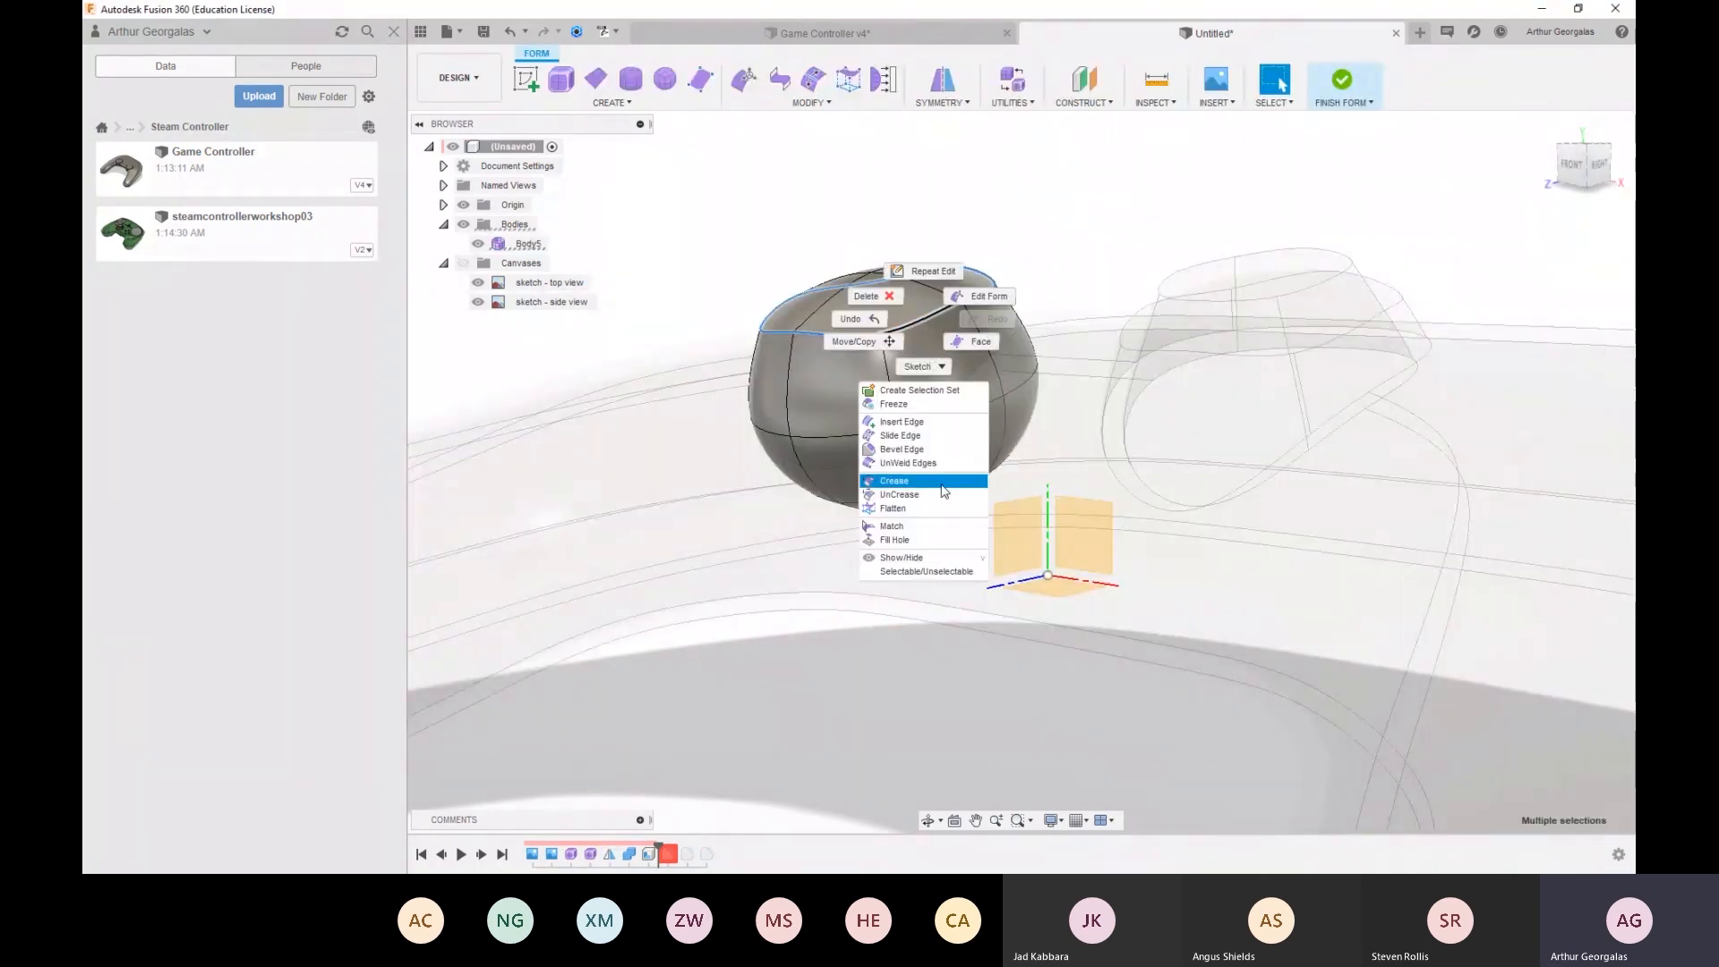
pyautogui.click(936, 495)
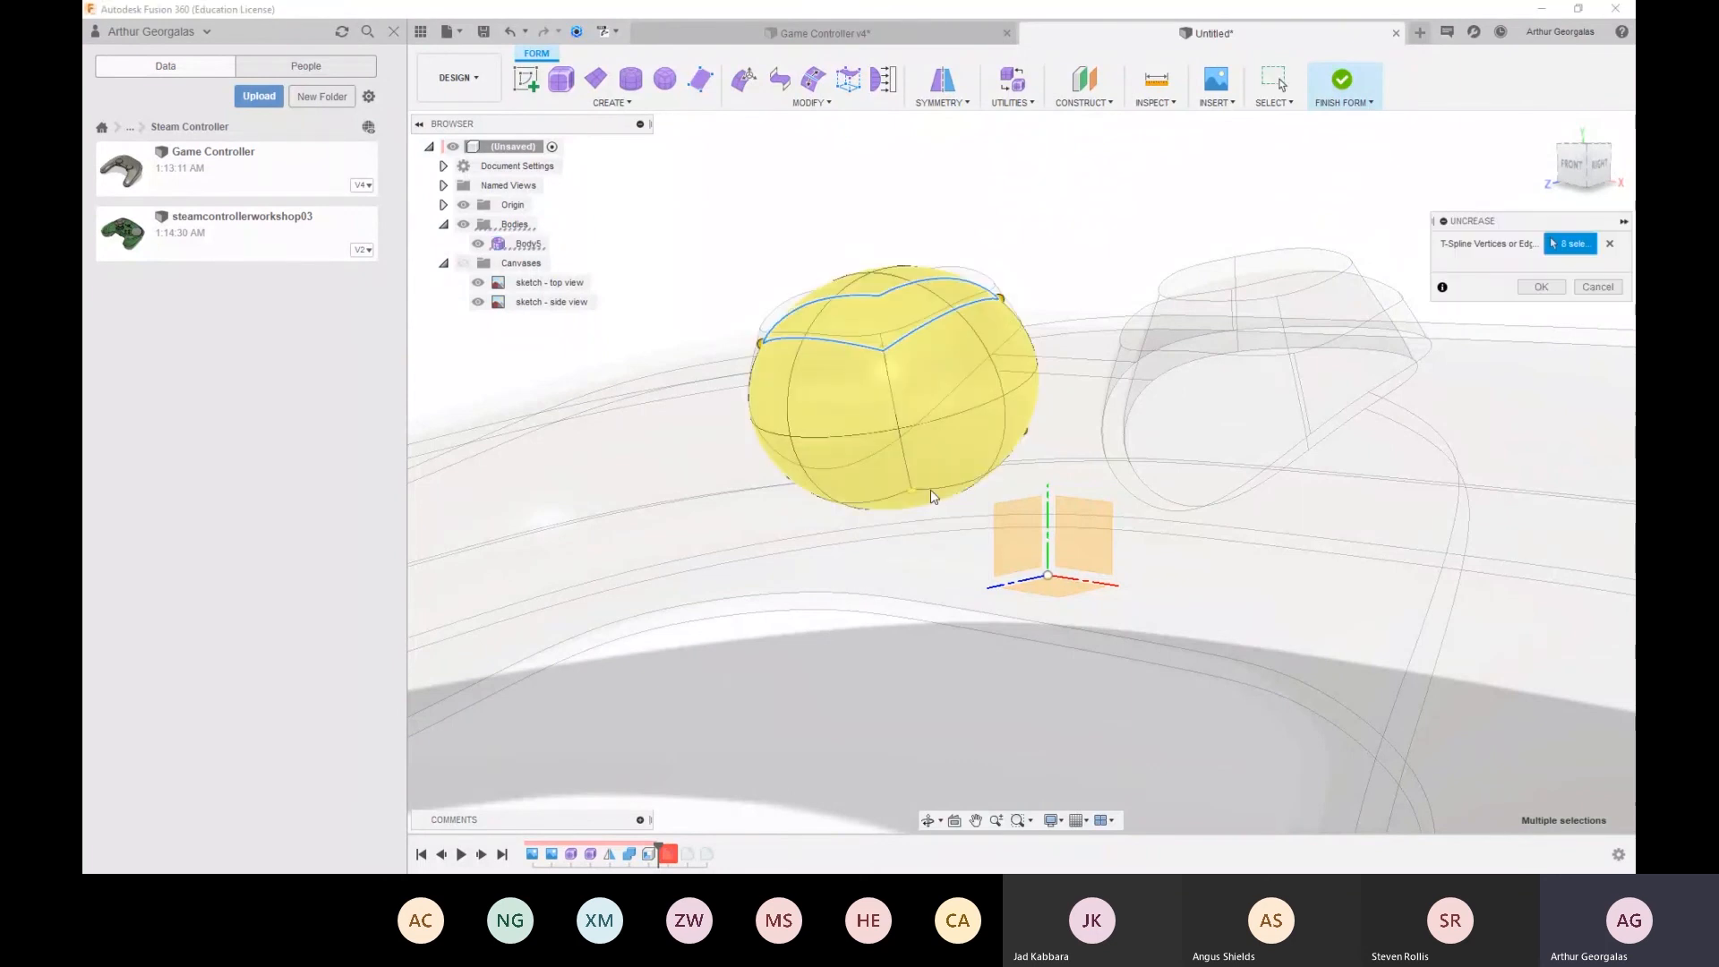
pyautogui.click(1542, 294)
pyautogui.click(1359, 88)
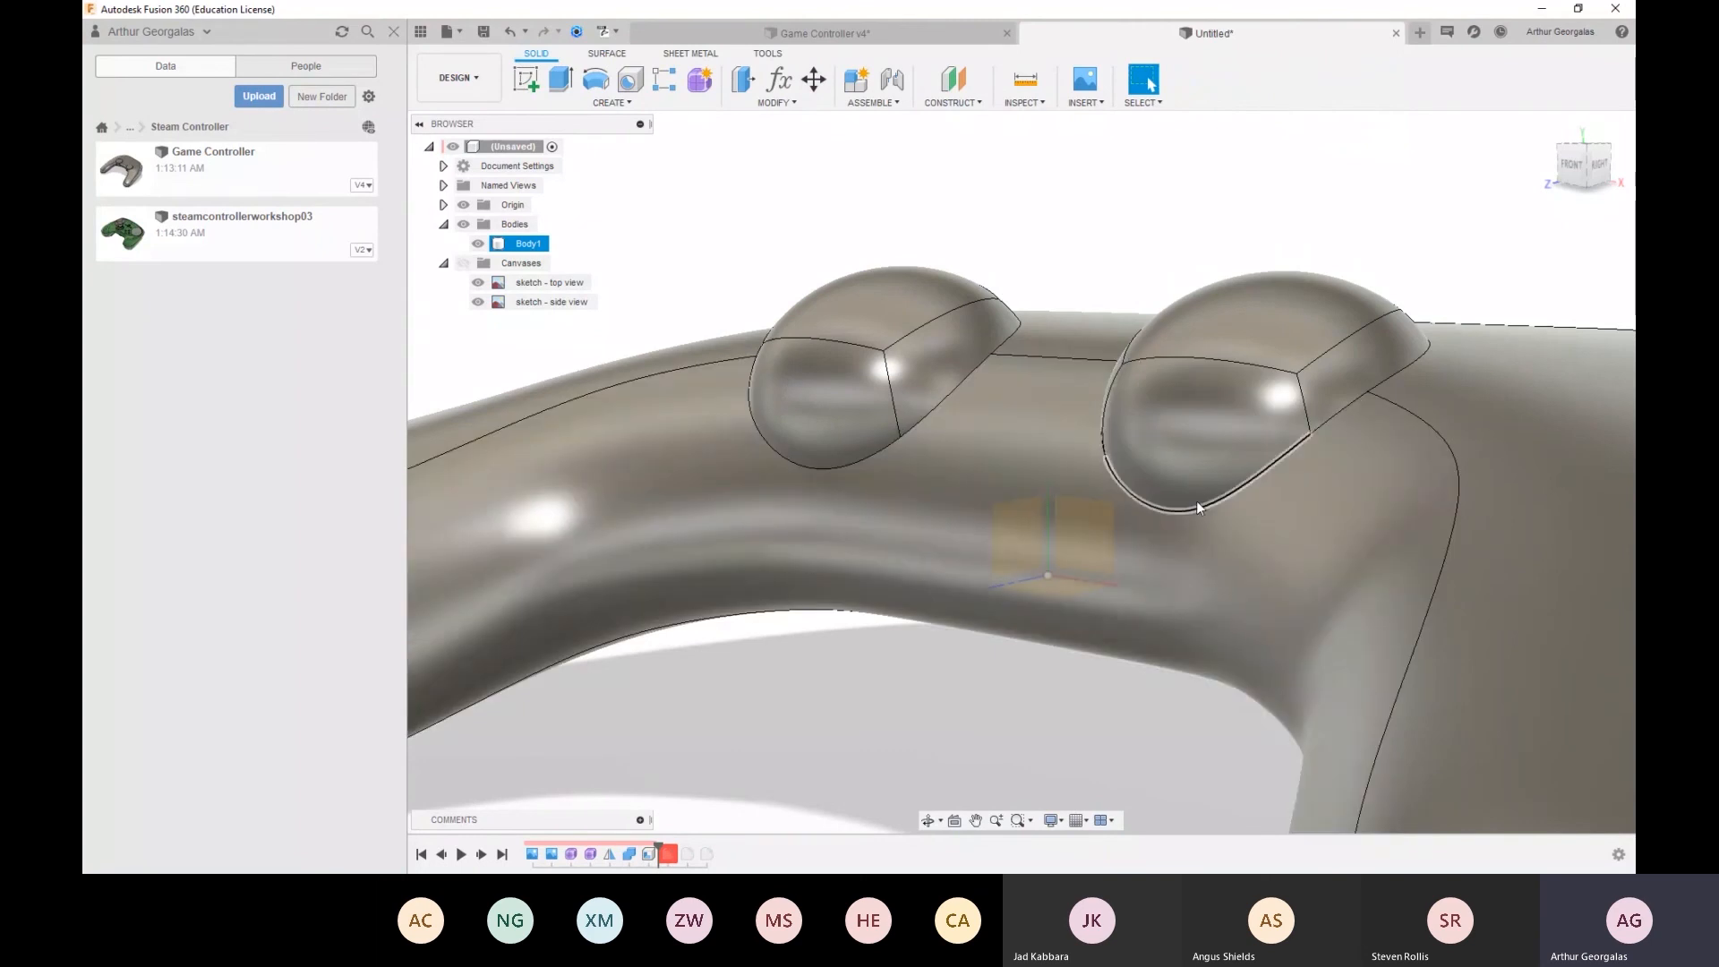
# Inspect the shell's wall with a section analysis on the YZ plane offset about 24.5 mm through a thumbstick mount, and cancel it
pyautogui.keyDown('shift'); pyautogui.moveTo(1001, 490); pyautogui.dragTo(657, 267, button='middle'); pyautogui.keyUp('shift')
pyautogui.press('Escape')
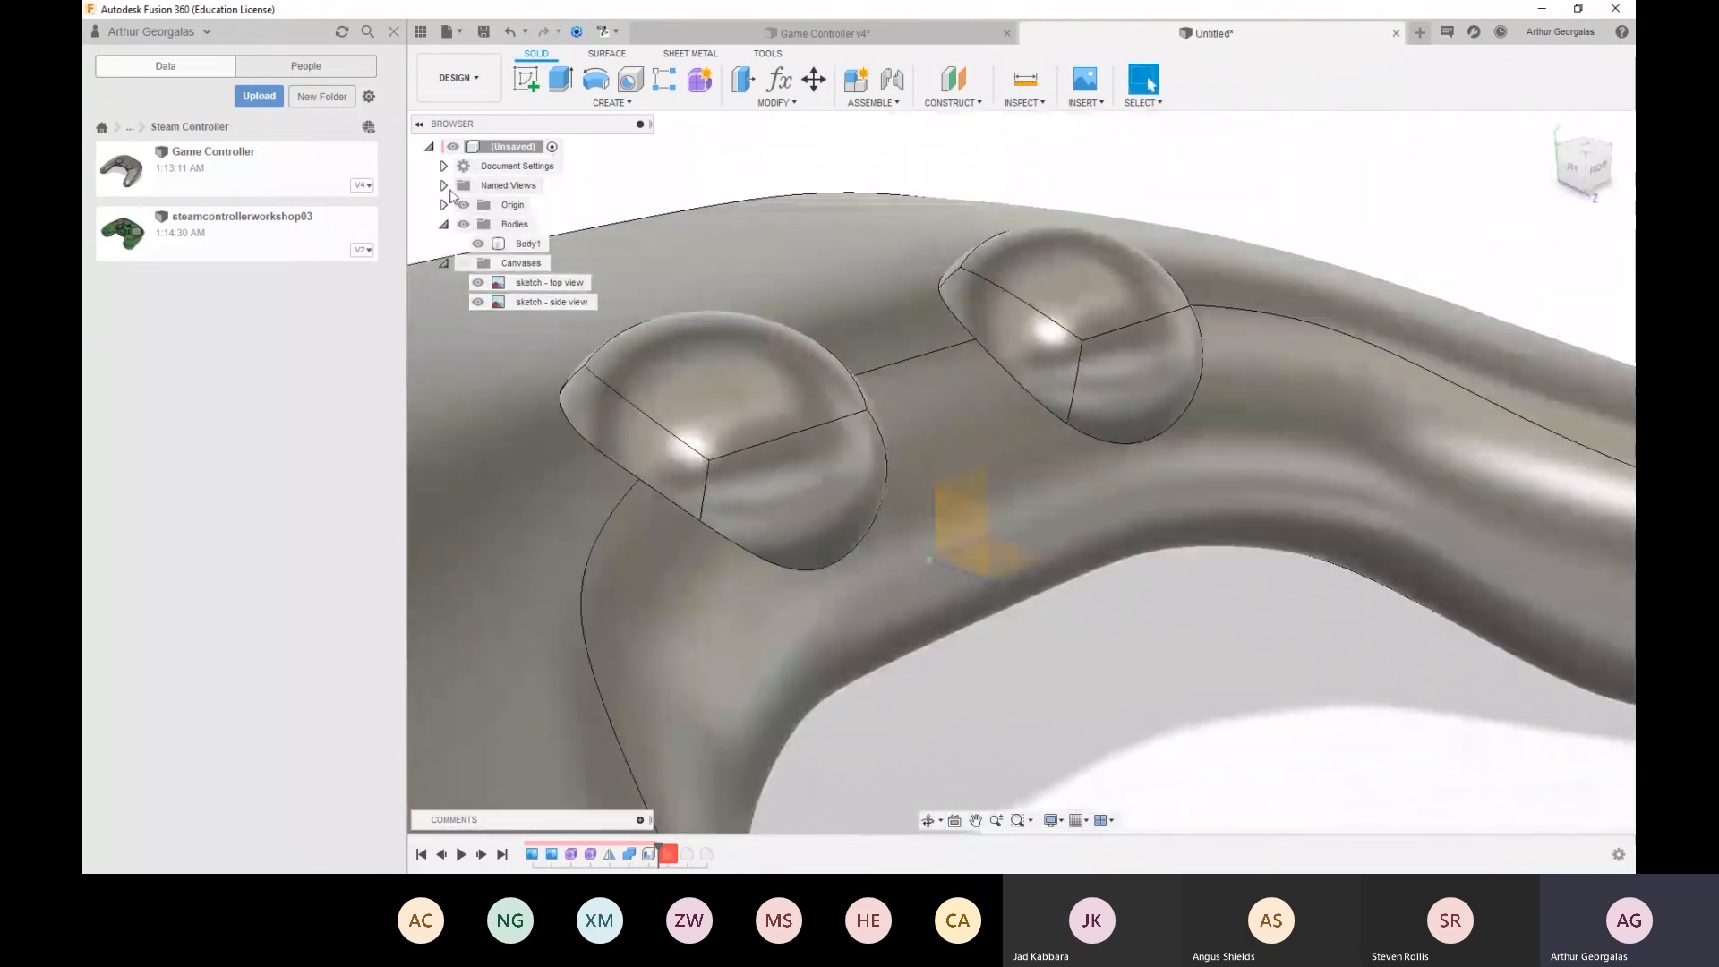
pyautogui.click(1021, 102)
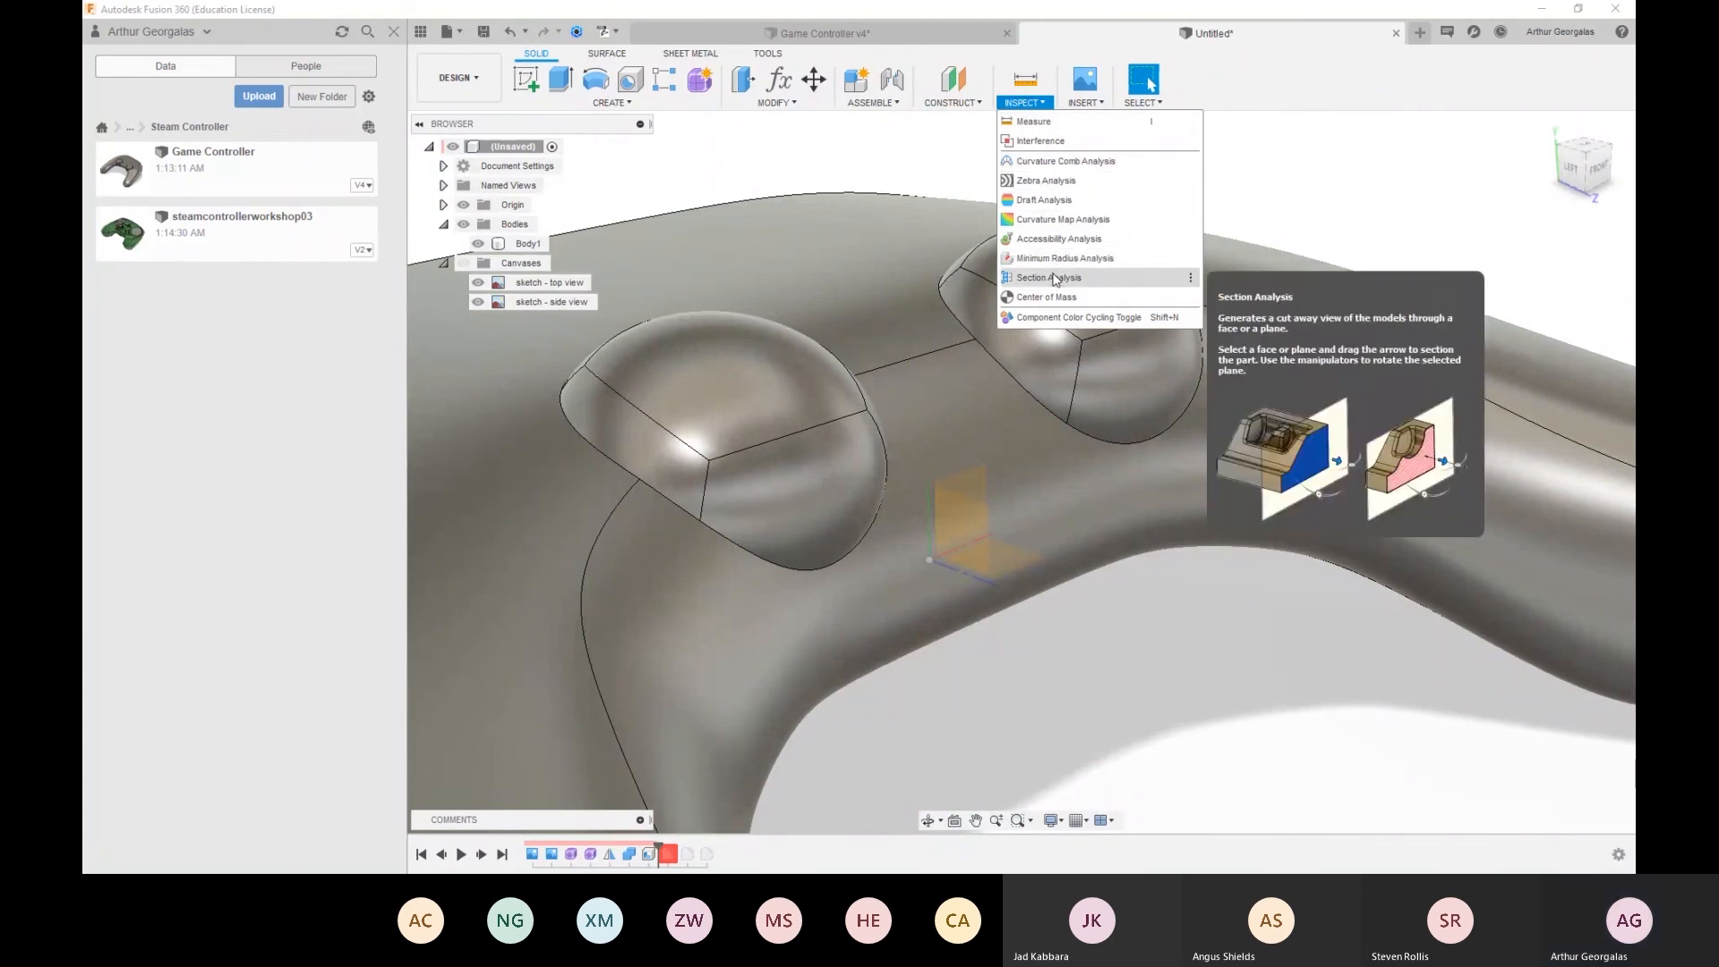
pyautogui.click(1050, 273)
pyautogui.click(975, 505)
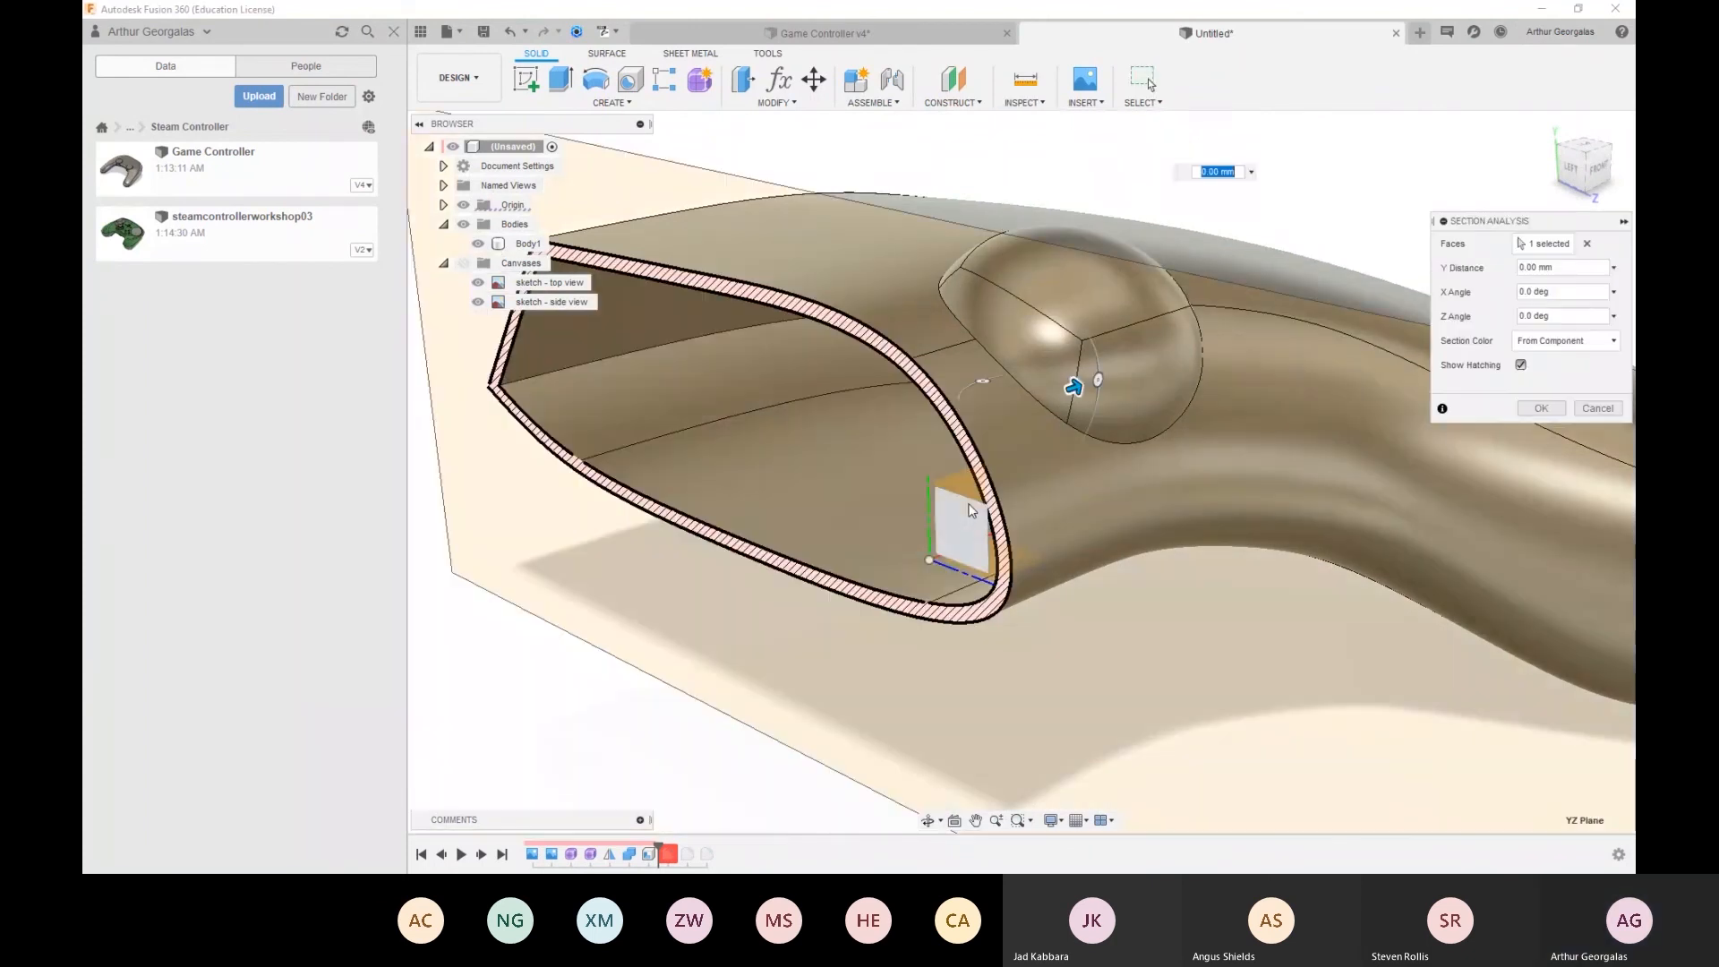
pyautogui.keyDown('shift'); pyautogui.moveTo(970, 466); pyautogui.dragTo(1074, 385, button='middle'); pyautogui.keyUp('shift')
pyautogui.keyDown('shift'); pyautogui.moveTo(883, 421); pyautogui.dragTo(842, 488, button='middle'); pyautogui.keyUp('shift')
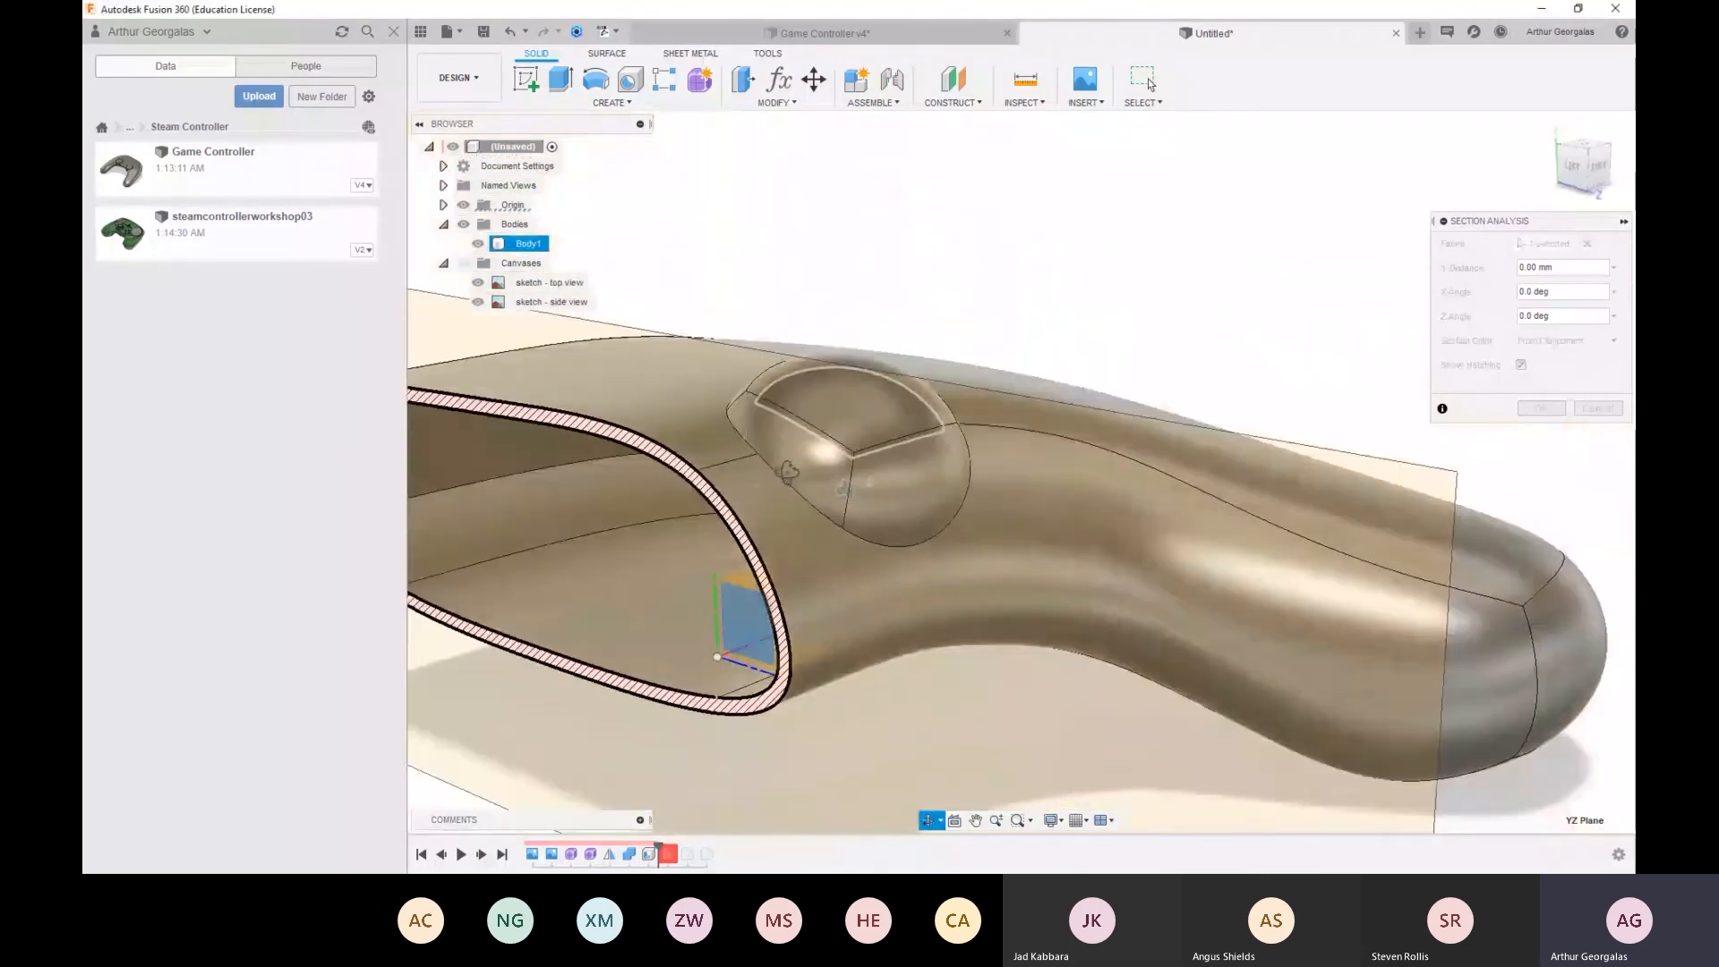
pyautogui.moveTo(878, 488); pyautogui.dragTo(1005, 477)
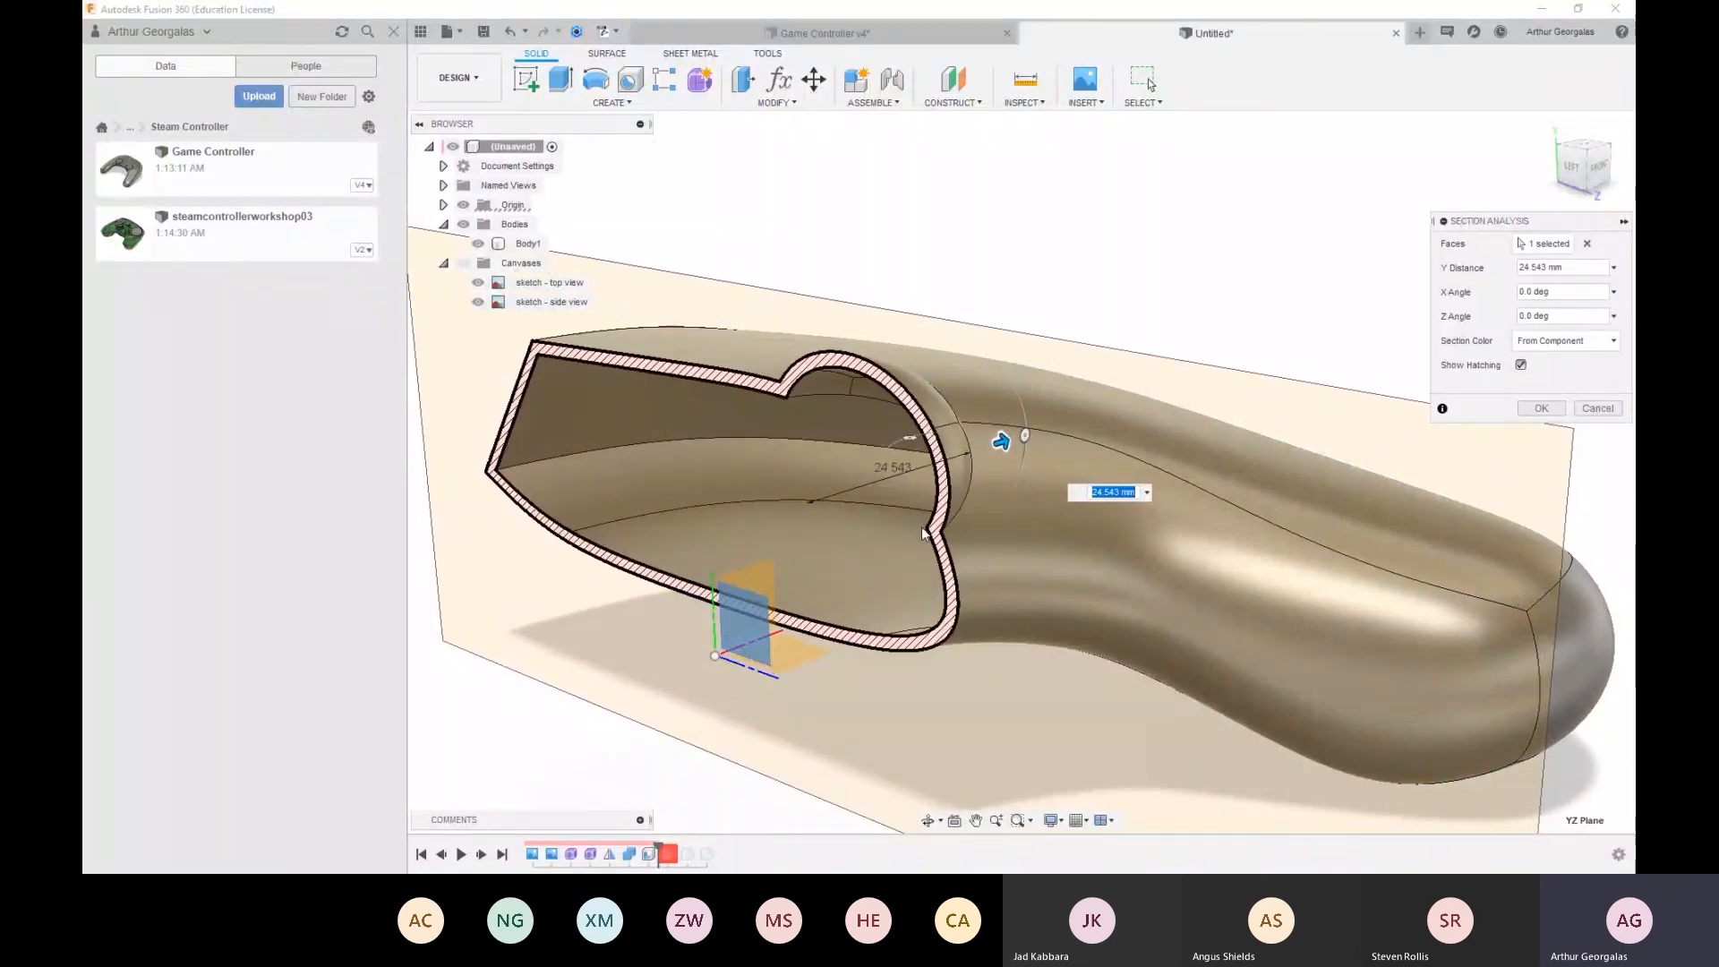
pyautogui.click(1596, 413)
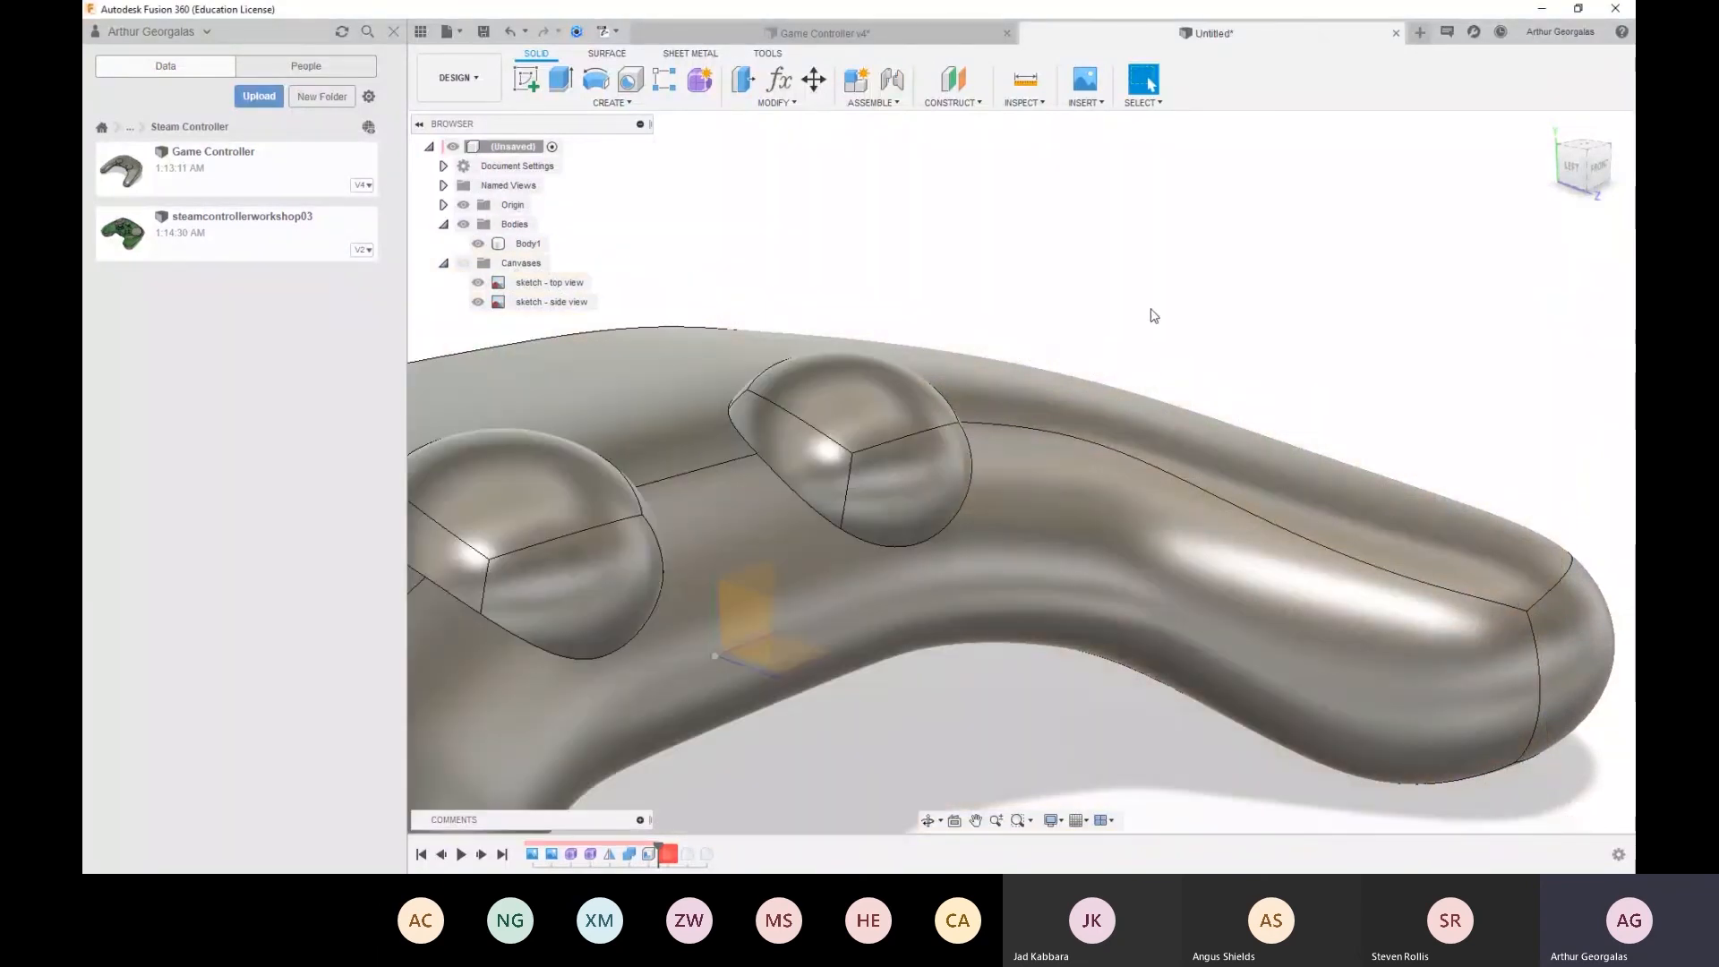
# Roll the timeline to its end and delete the failed Fillet2 feature
pyautogui.scroll(-2, 1152, 314)
pyautogui.moveTo(1003, 483)
pyautogui.keyDown('shift'); pyautogui.mouseDown(button='middle')
pyautogui.moveTo(910, 483)
pyautogui.moveTo(887, 518)
pyautogui.mouseUp(button='middle'); pyautogui.keyUp('shift')
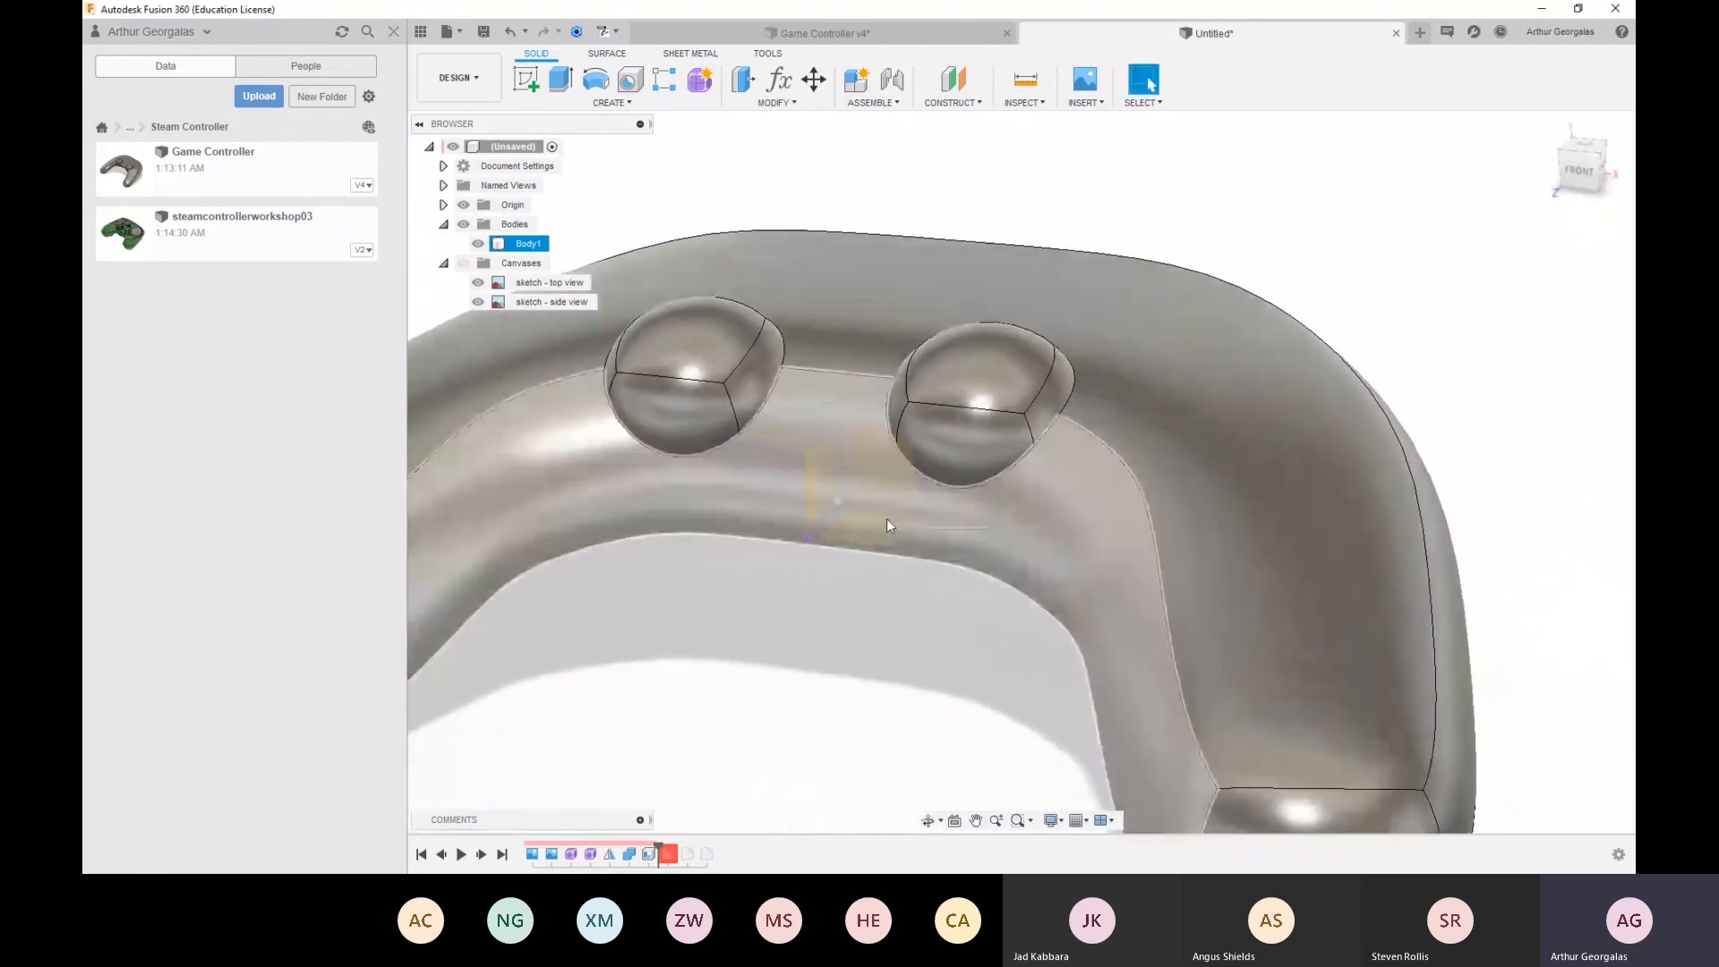
pyautogui.moveTo(659, 853); pyautogui.dragTo(742, 853)
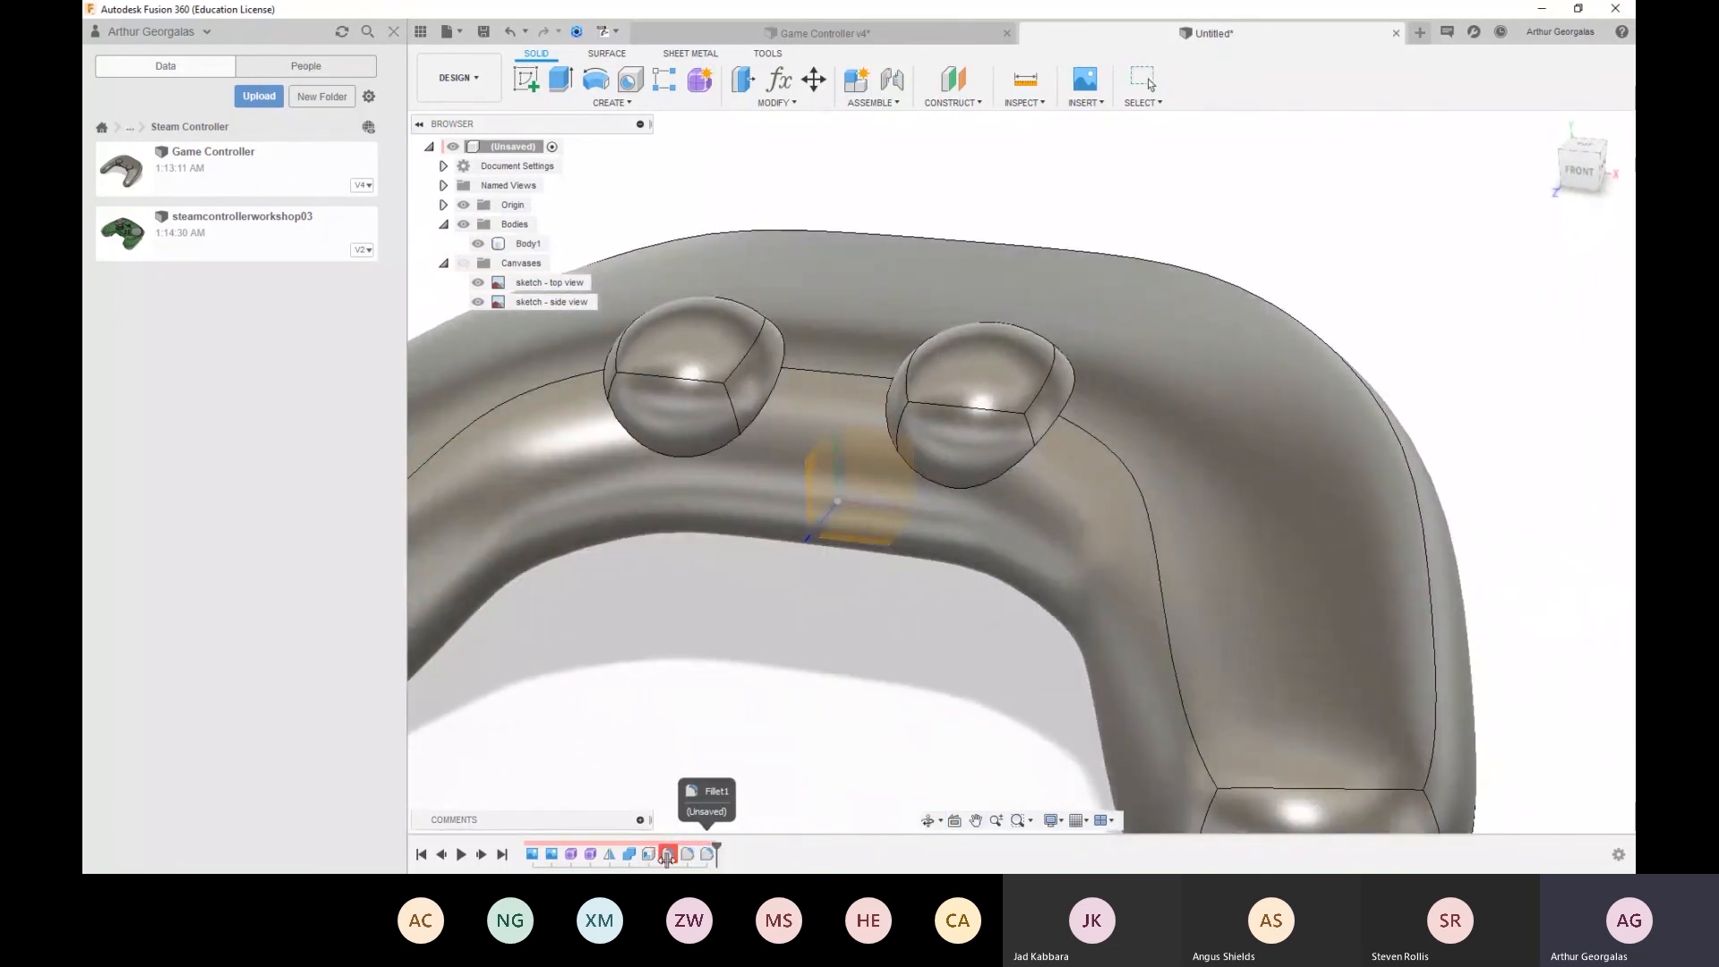
pyautogui.click(668, 857)
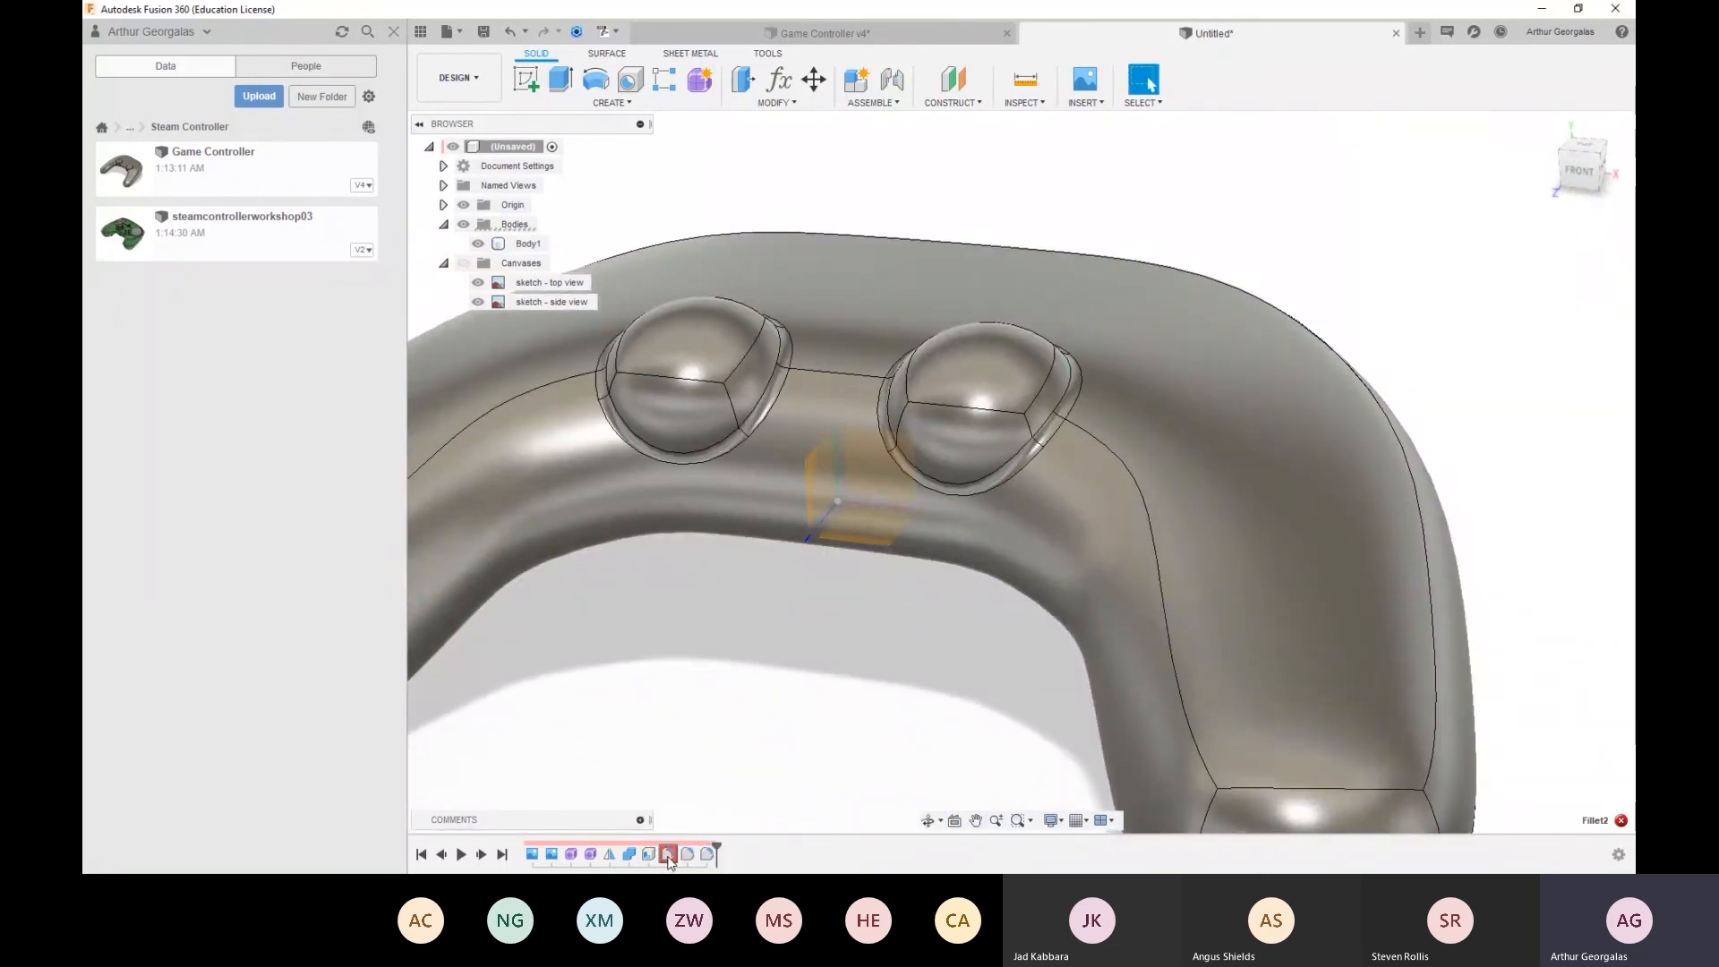
pyautogui.press('Delete')
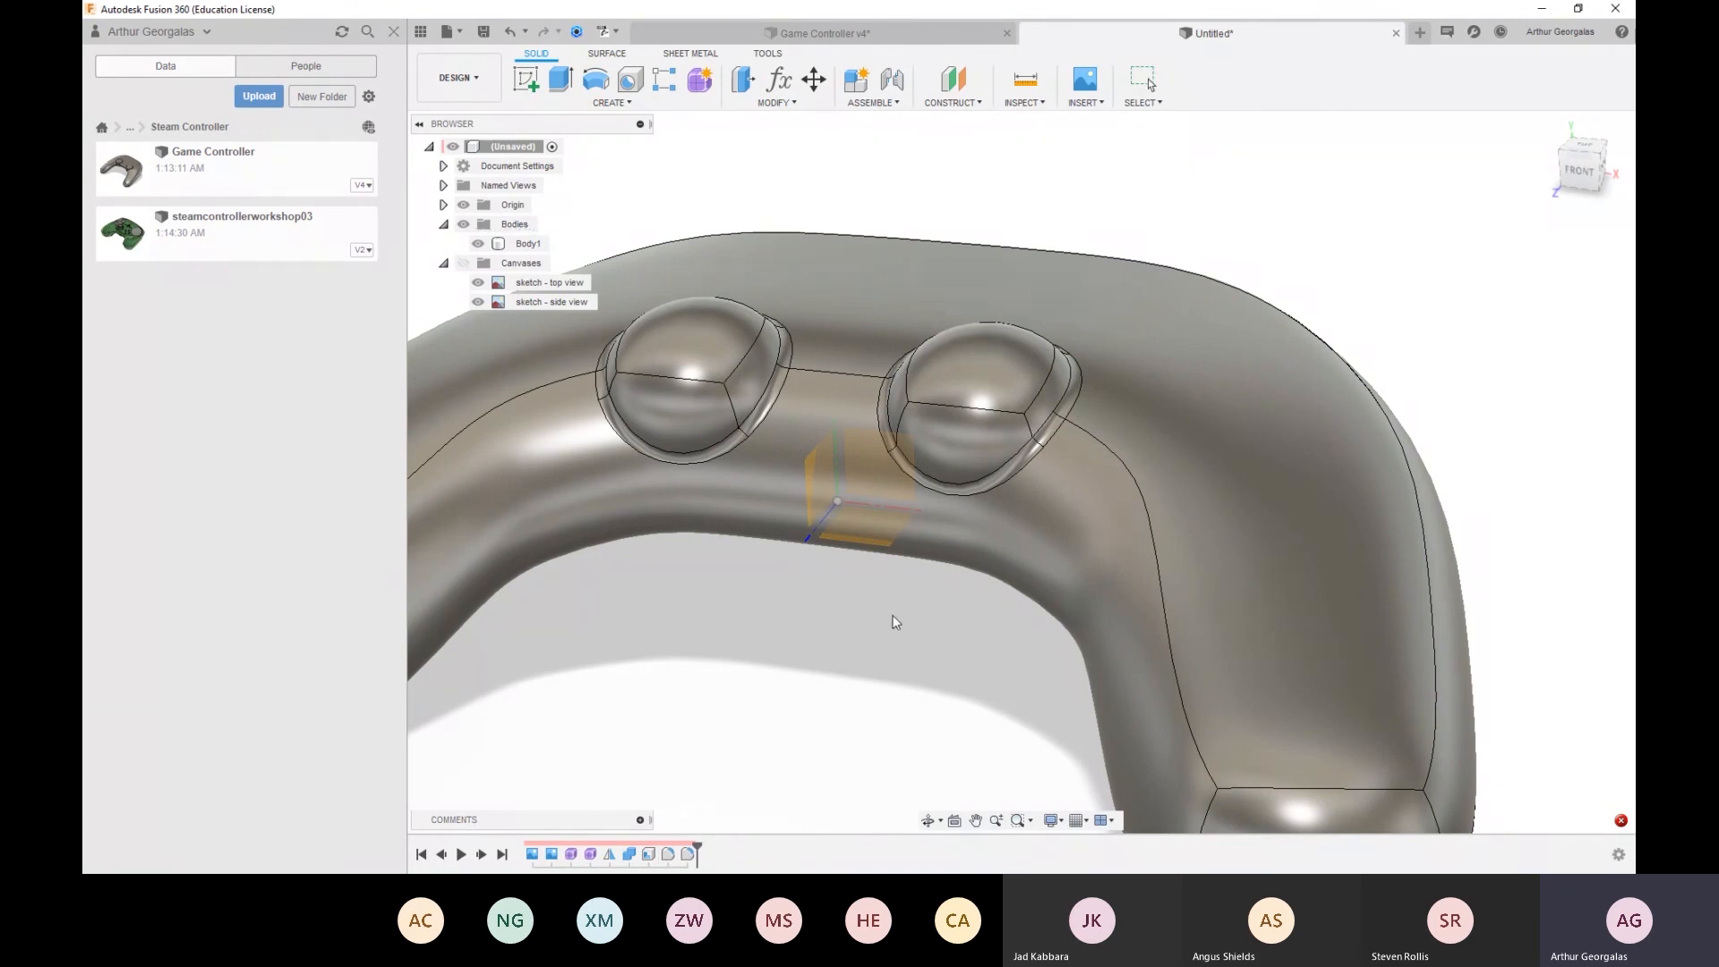
pyautogui.keyDown('shift'); pyautogui.moveTo(967, 598); pyautogui.dragTo(809, 679, button='middle'); pyautogui.keyUp('shift')
pyautogui.scroll(-8, 808, 680)
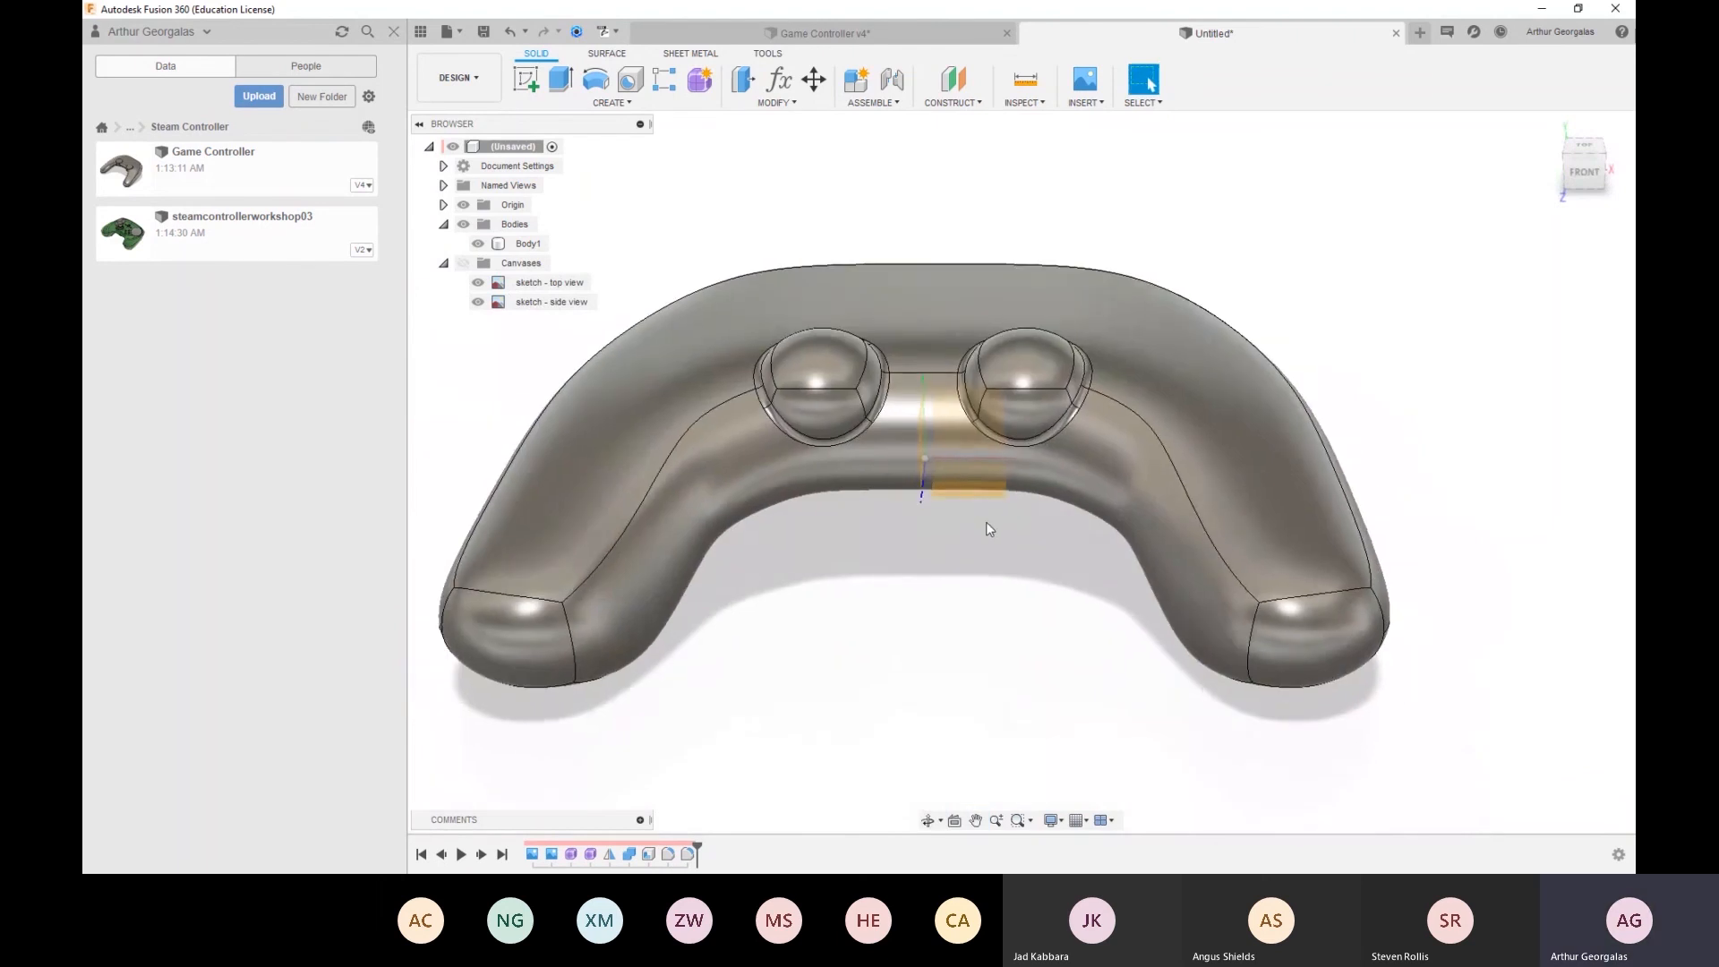
pyautogui.keyDown('shift'); pyautogui.moveTo(967, 529); pyautogui.dragTo(913, 626, button='middle'); pyautogui.keyUp('shift')
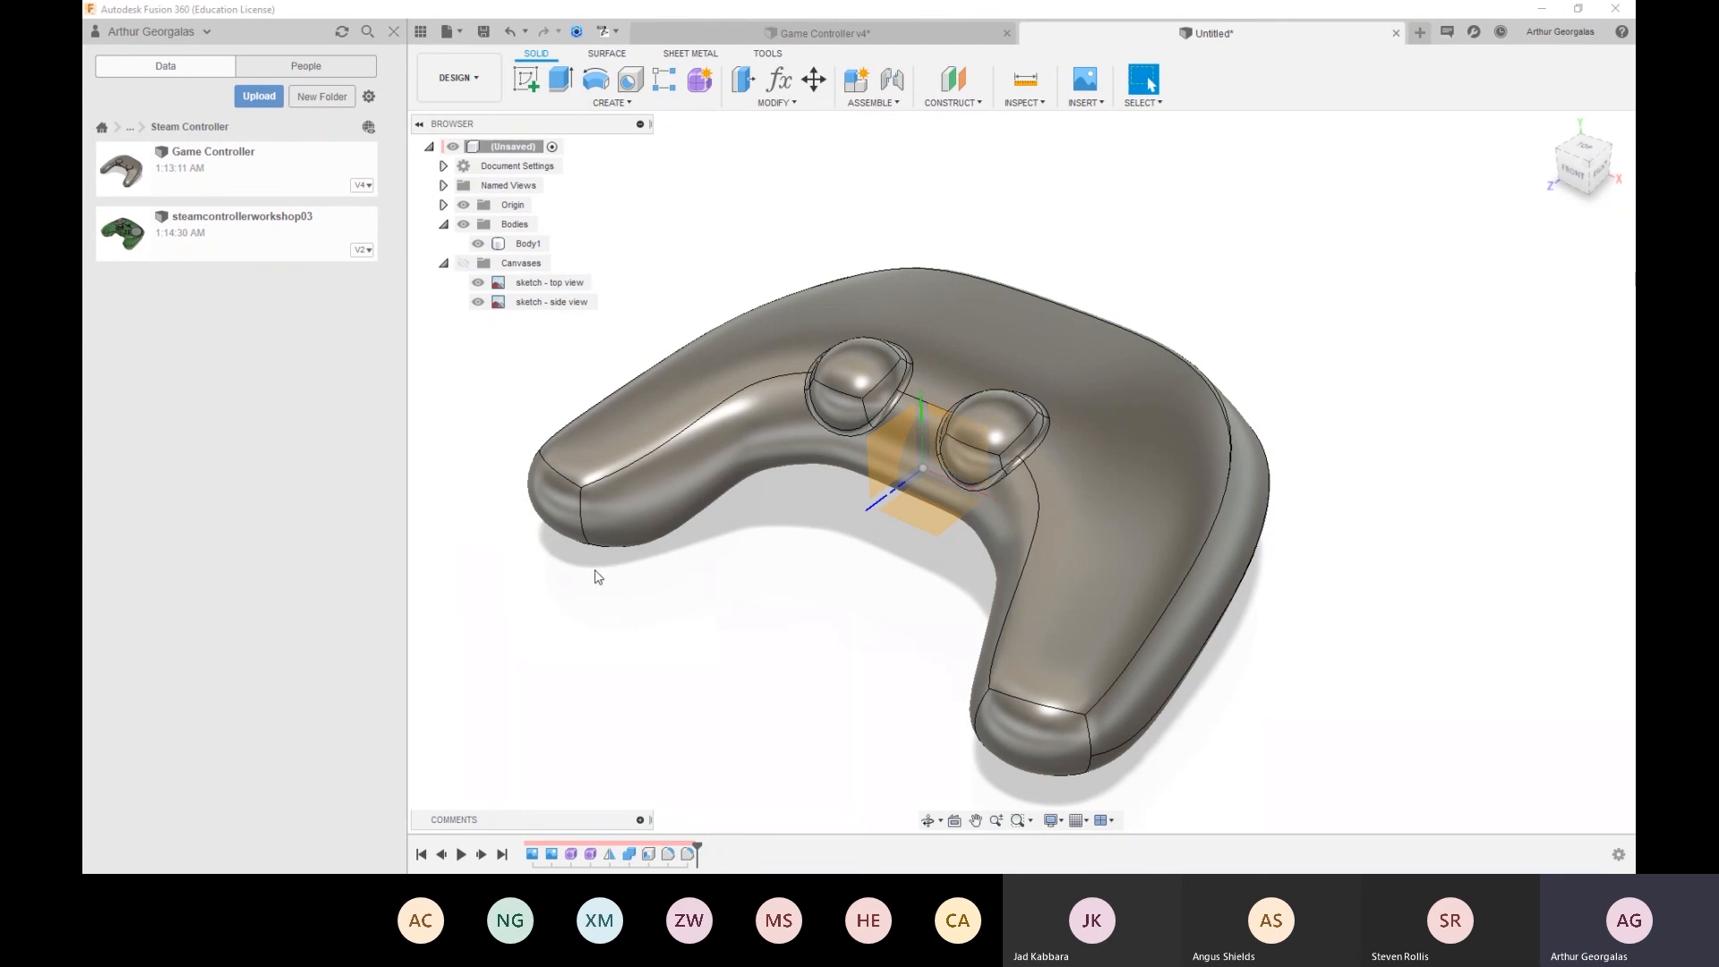
pyautogui.click(1146, 448)
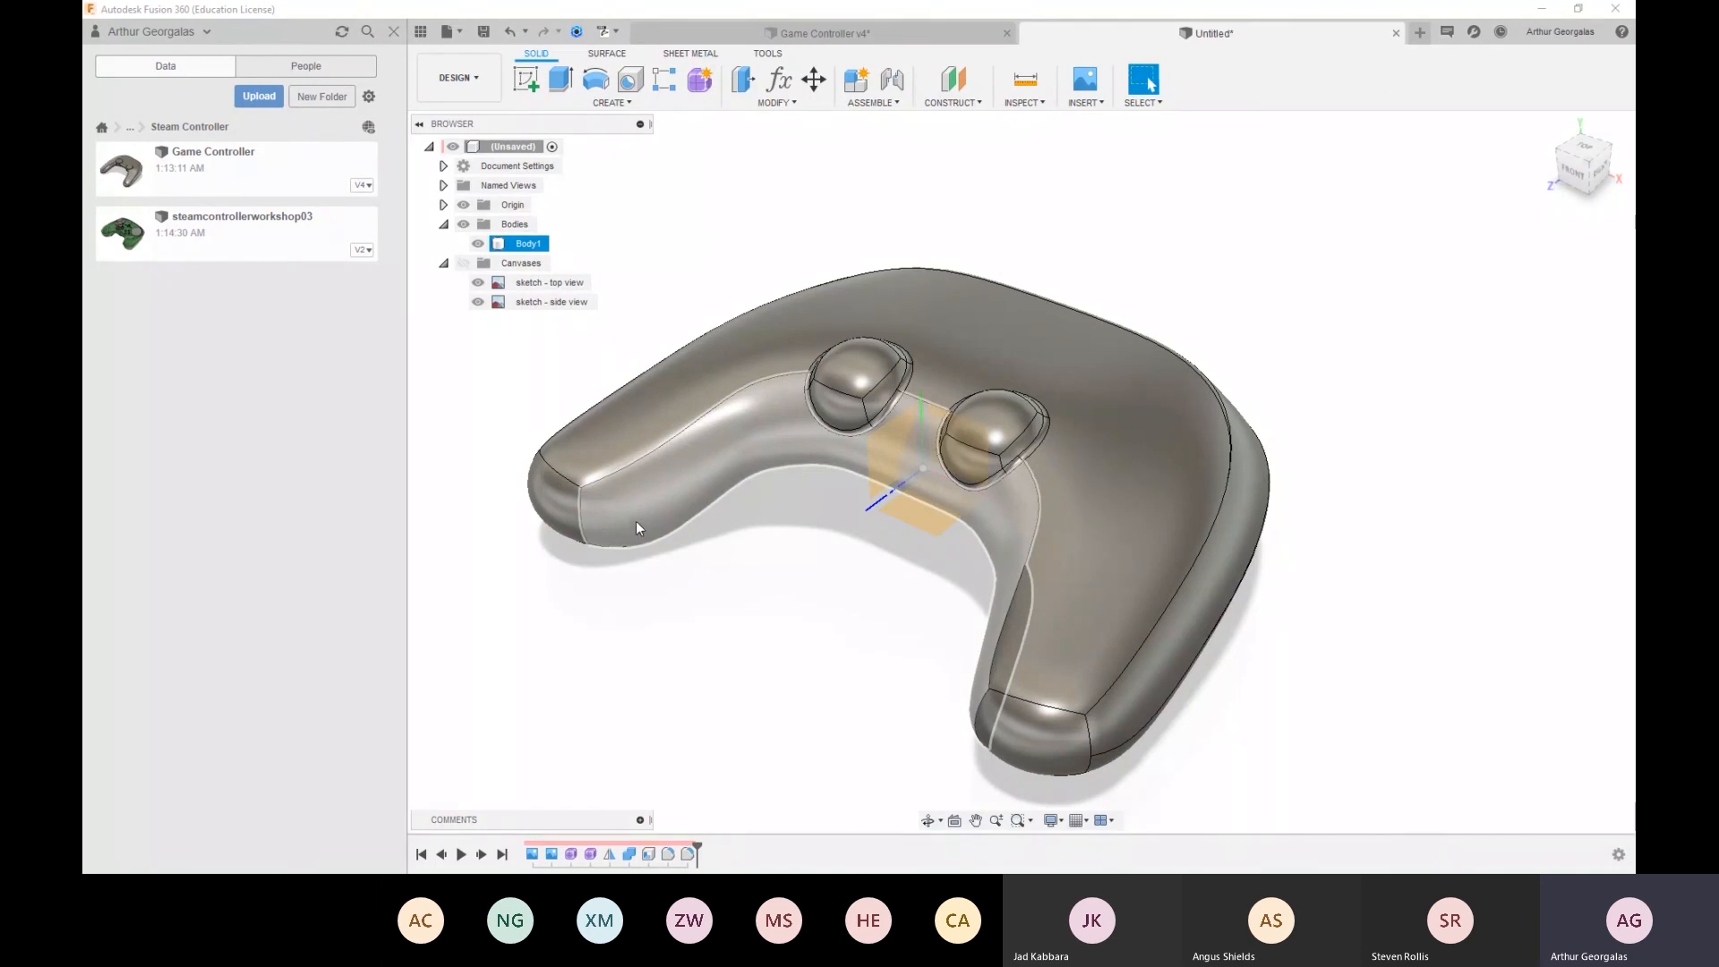
pyautogui.click(447, 444)
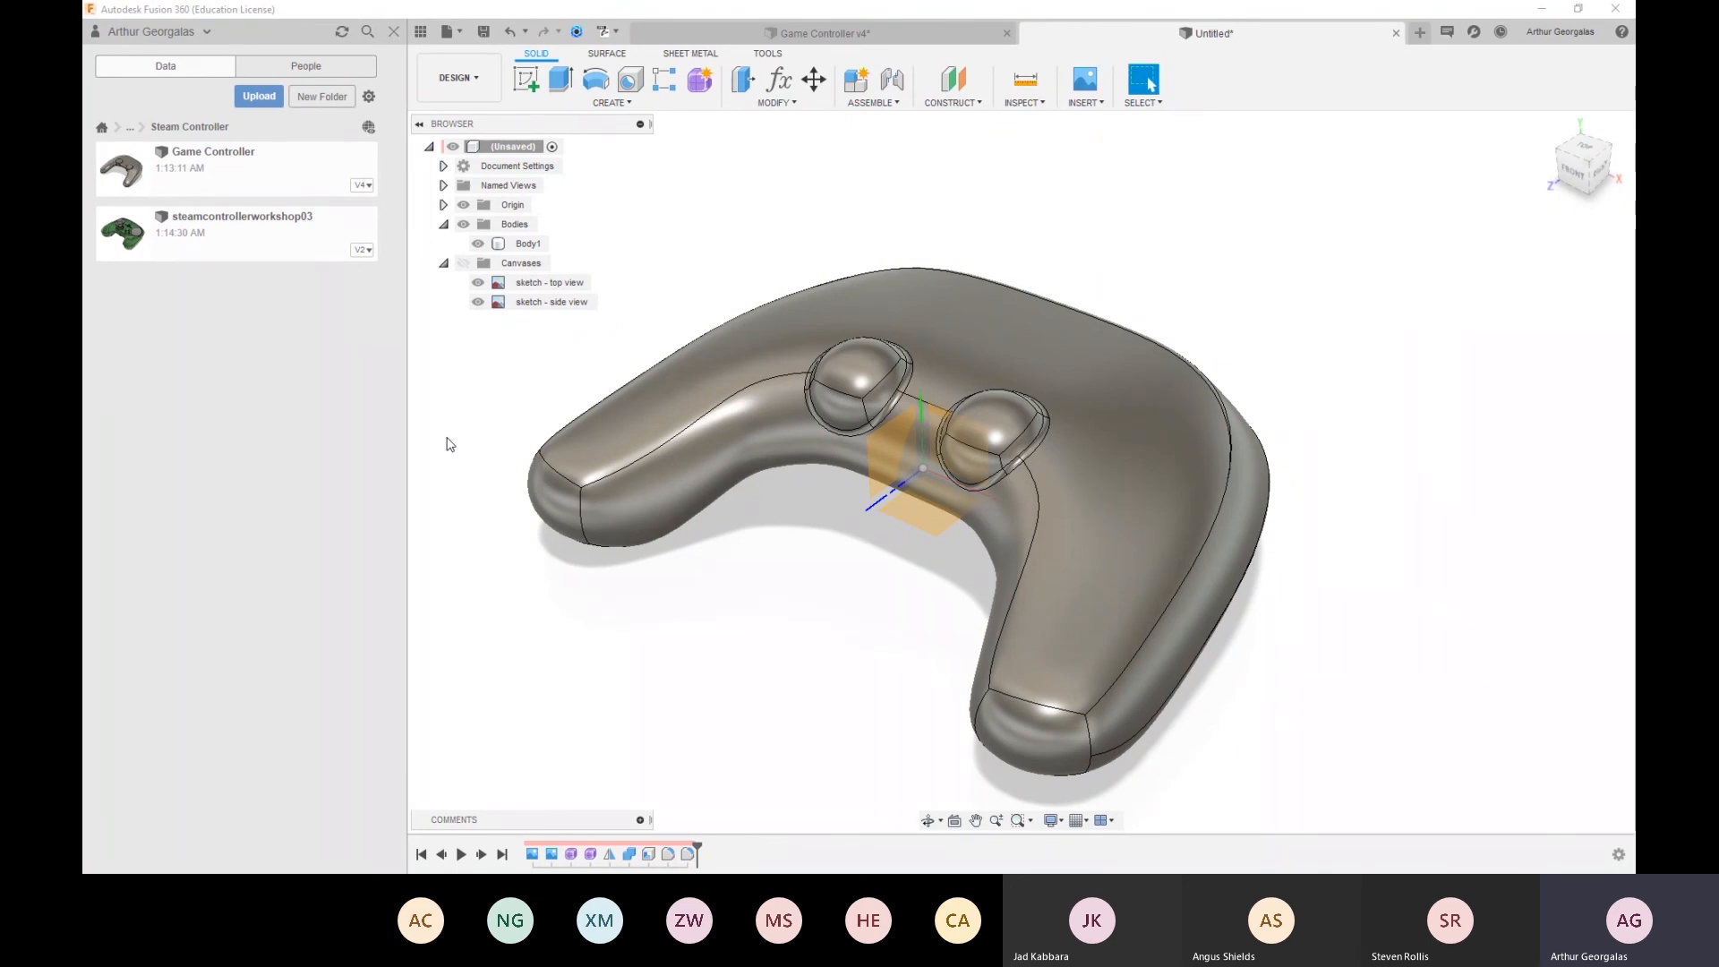
# Create a new form and draw a horizontal plane centred on the origin, about 260 by 190 mm, covering the whole controller
pyautogui.click(670, 416)
pyautogui.click(695, 83)
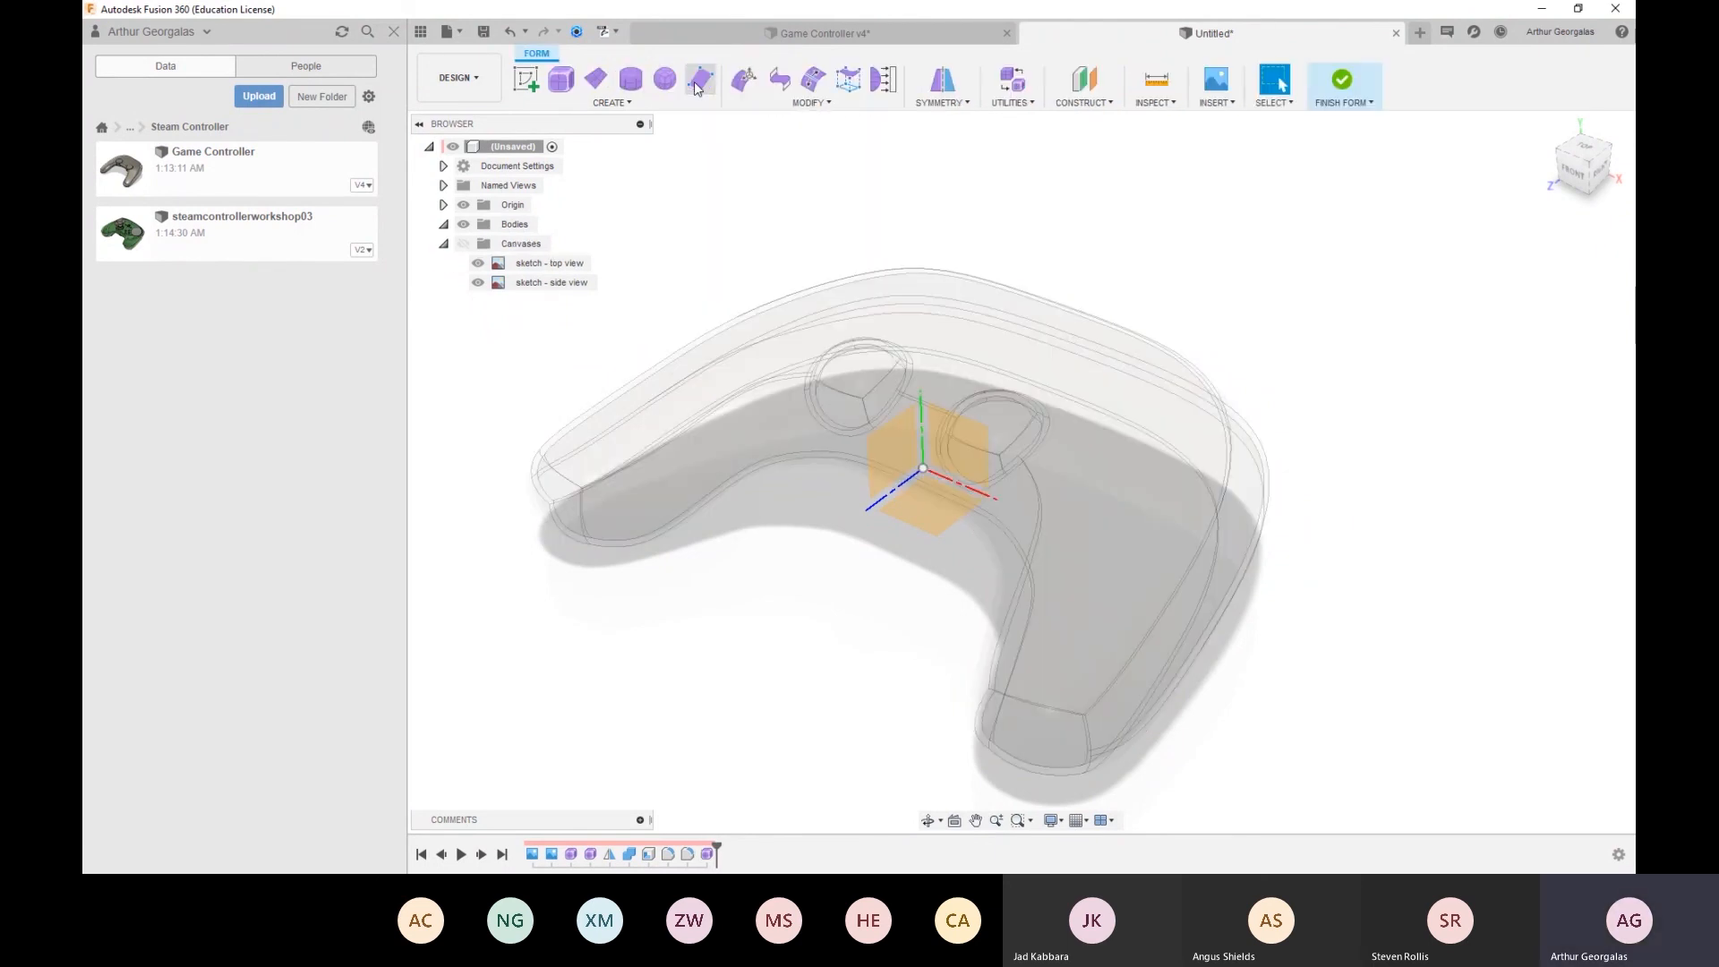
pyautogui.click(594, 80)
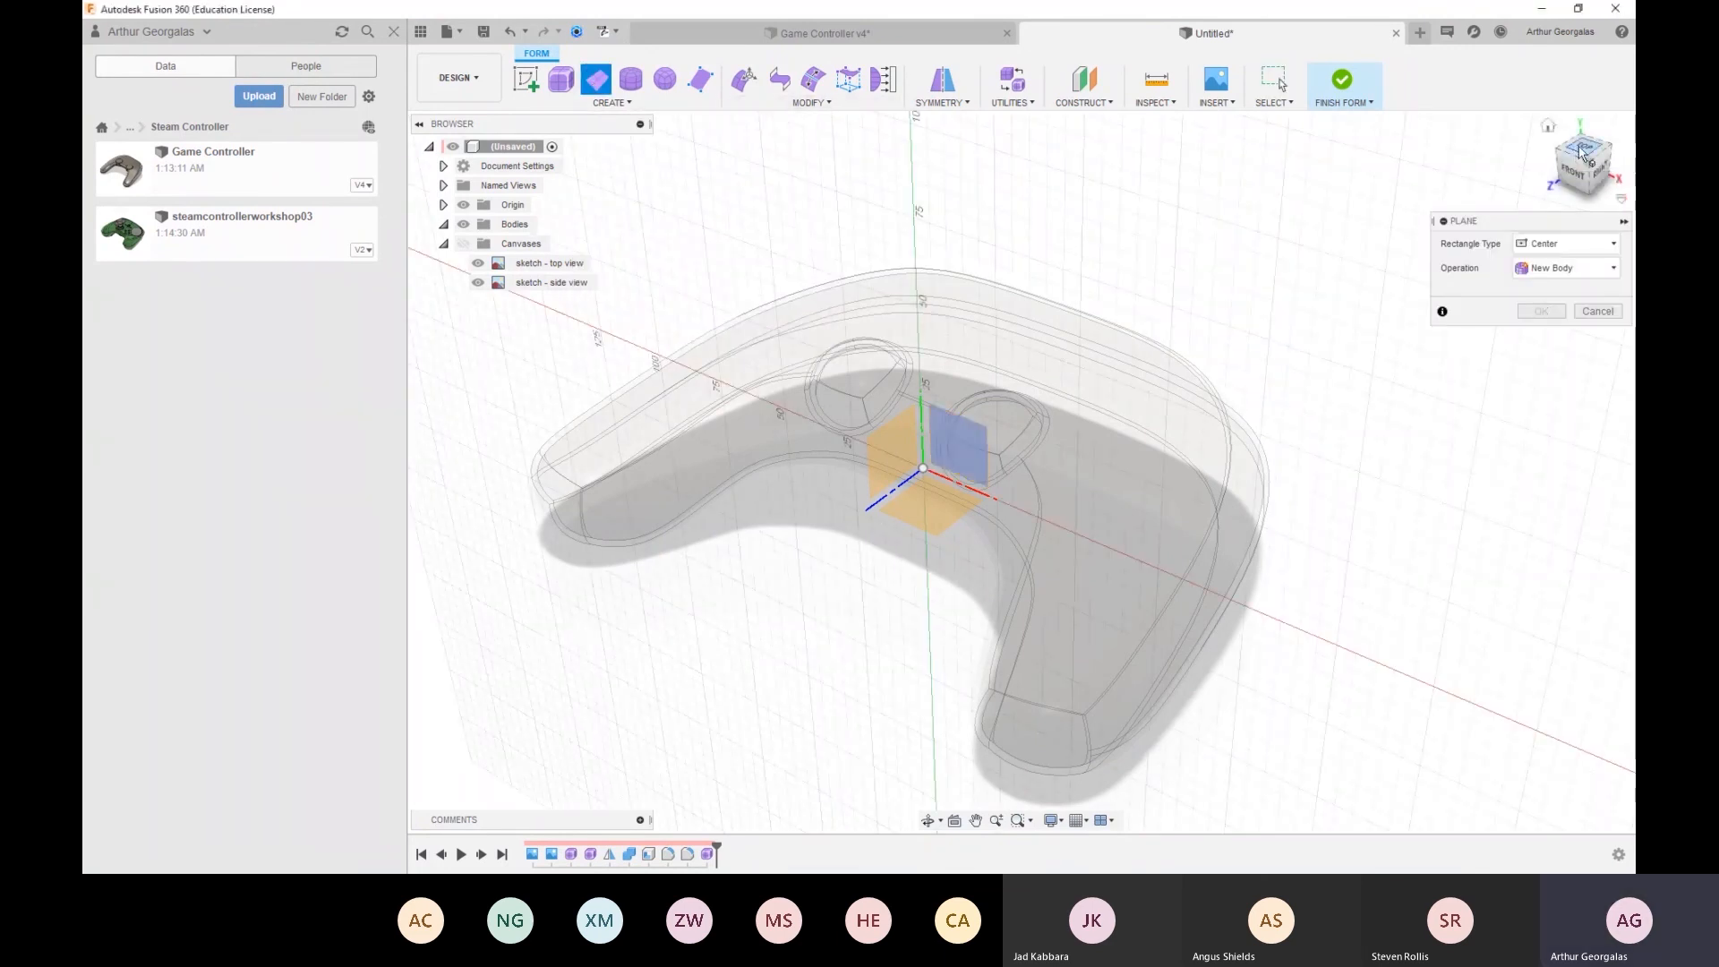
pyautogui.click(1581, 150)
pyautogui.moveTo(1197, 220); pyautogui.dragTo(1413, 584, button='middle')
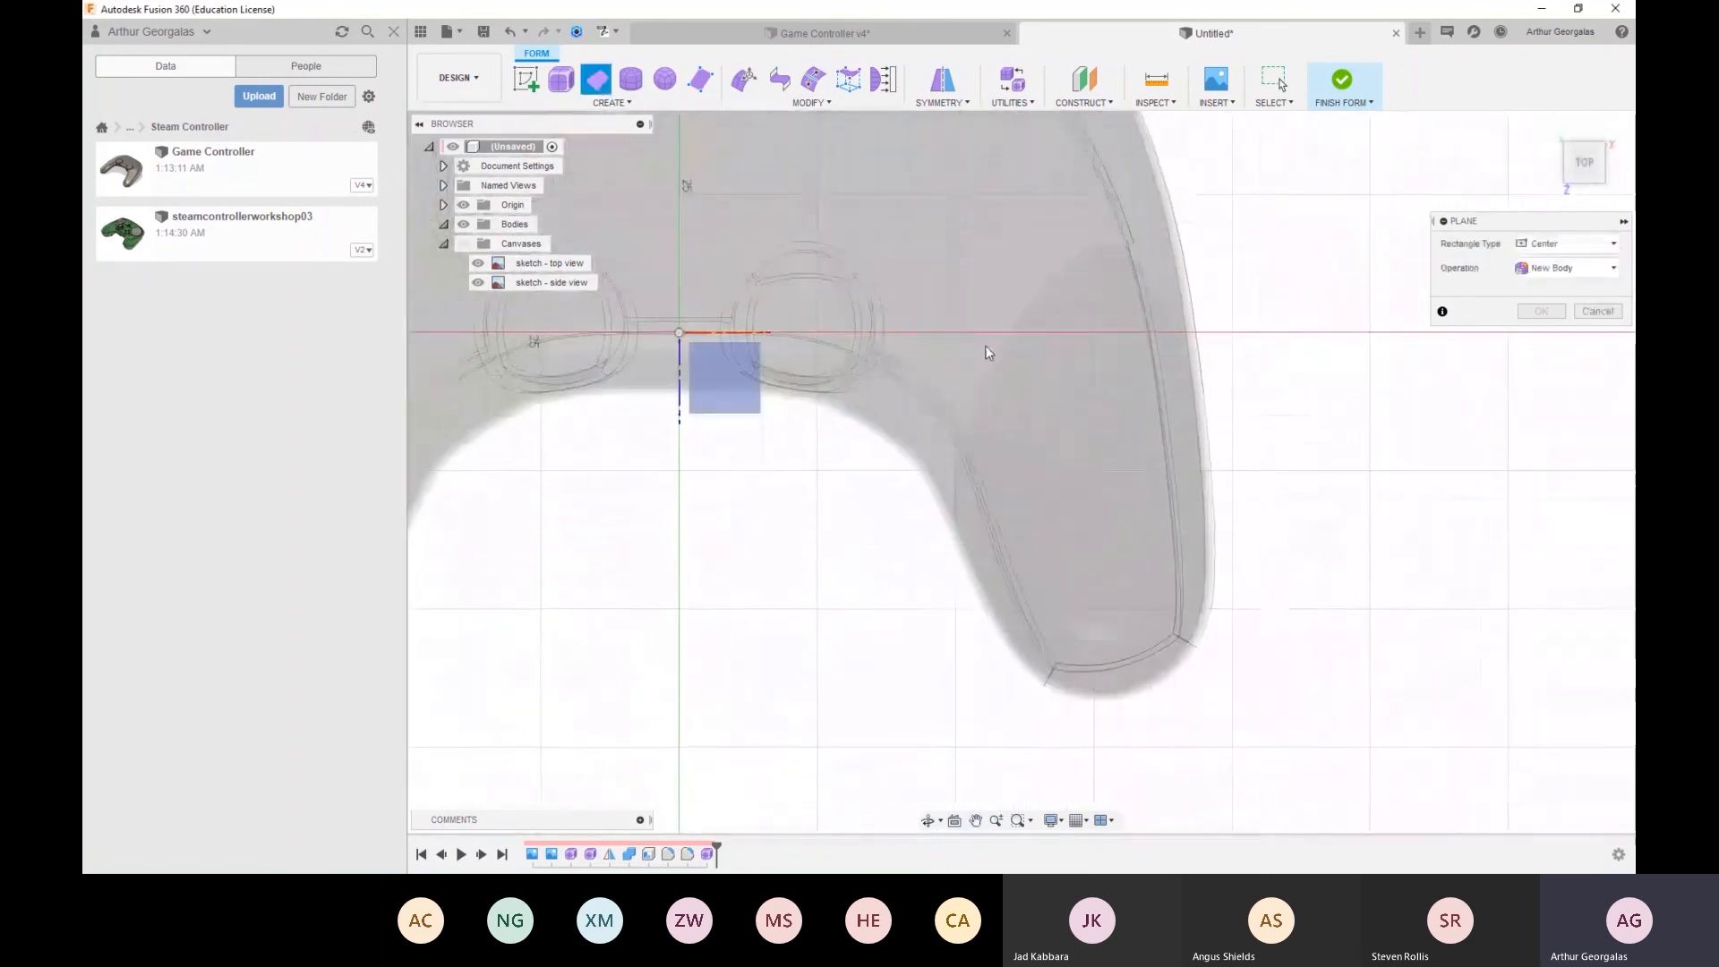
pyautogui.moveTo(994, 309); pyautogui.dragTo(1309, 475, button='middle')
pyautogui.scroll(-2, 1112, 440)
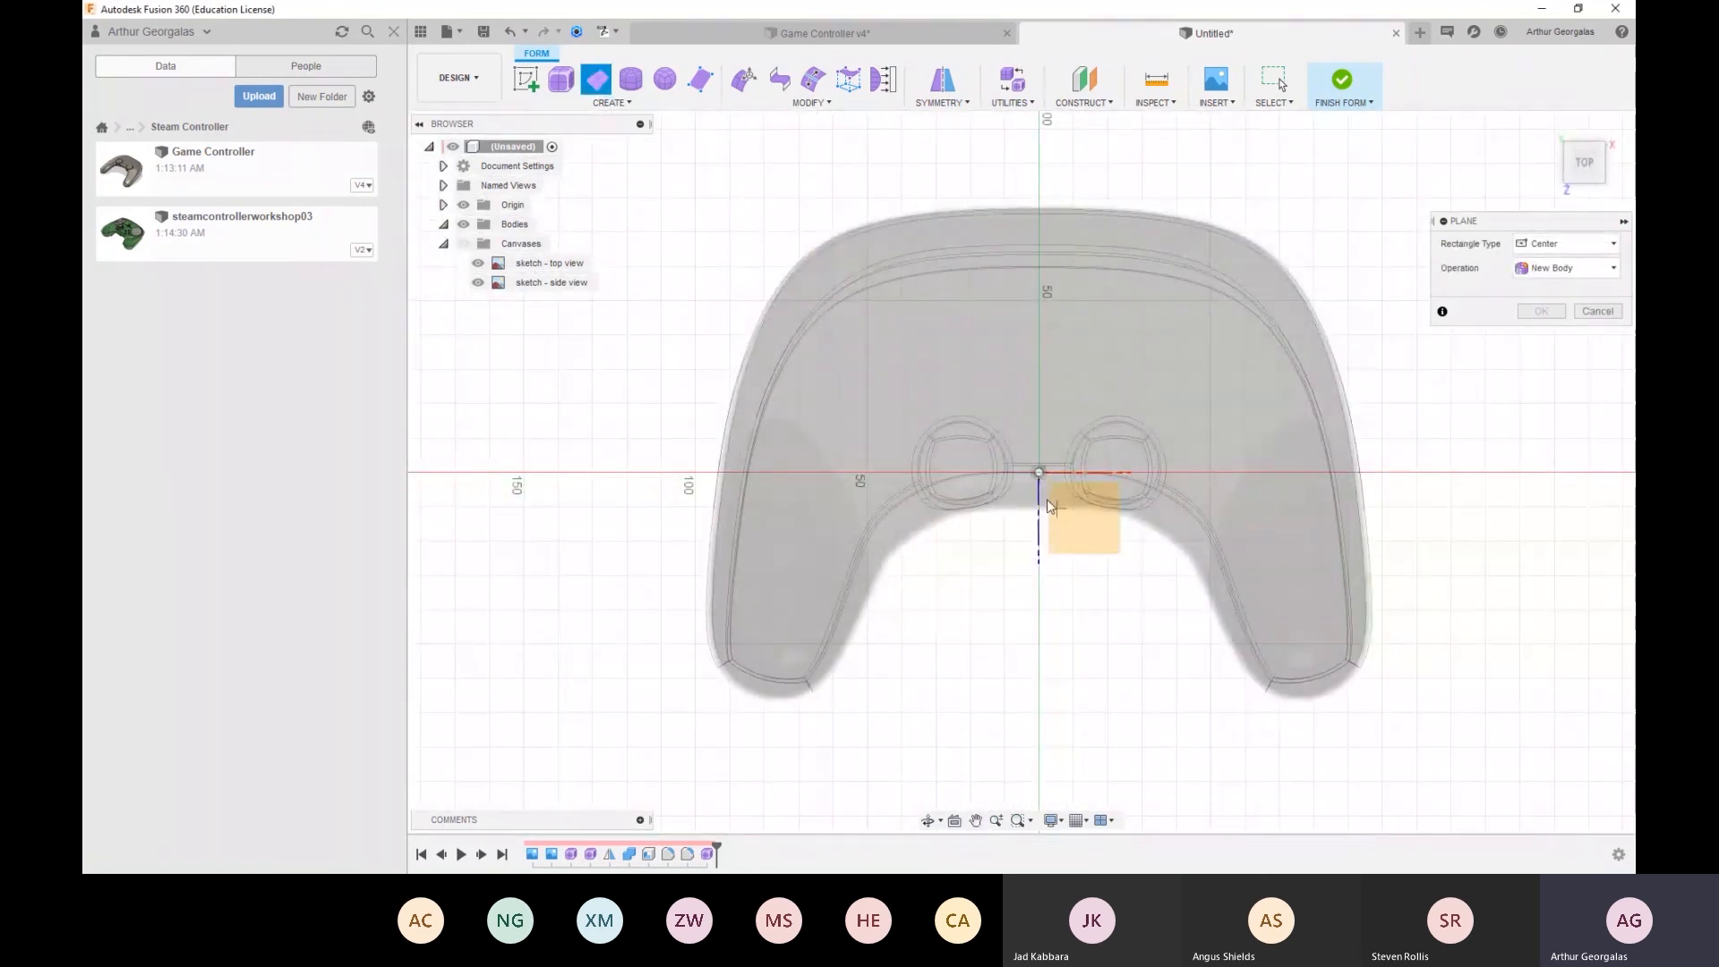
pyautogui.click(1040, 473)
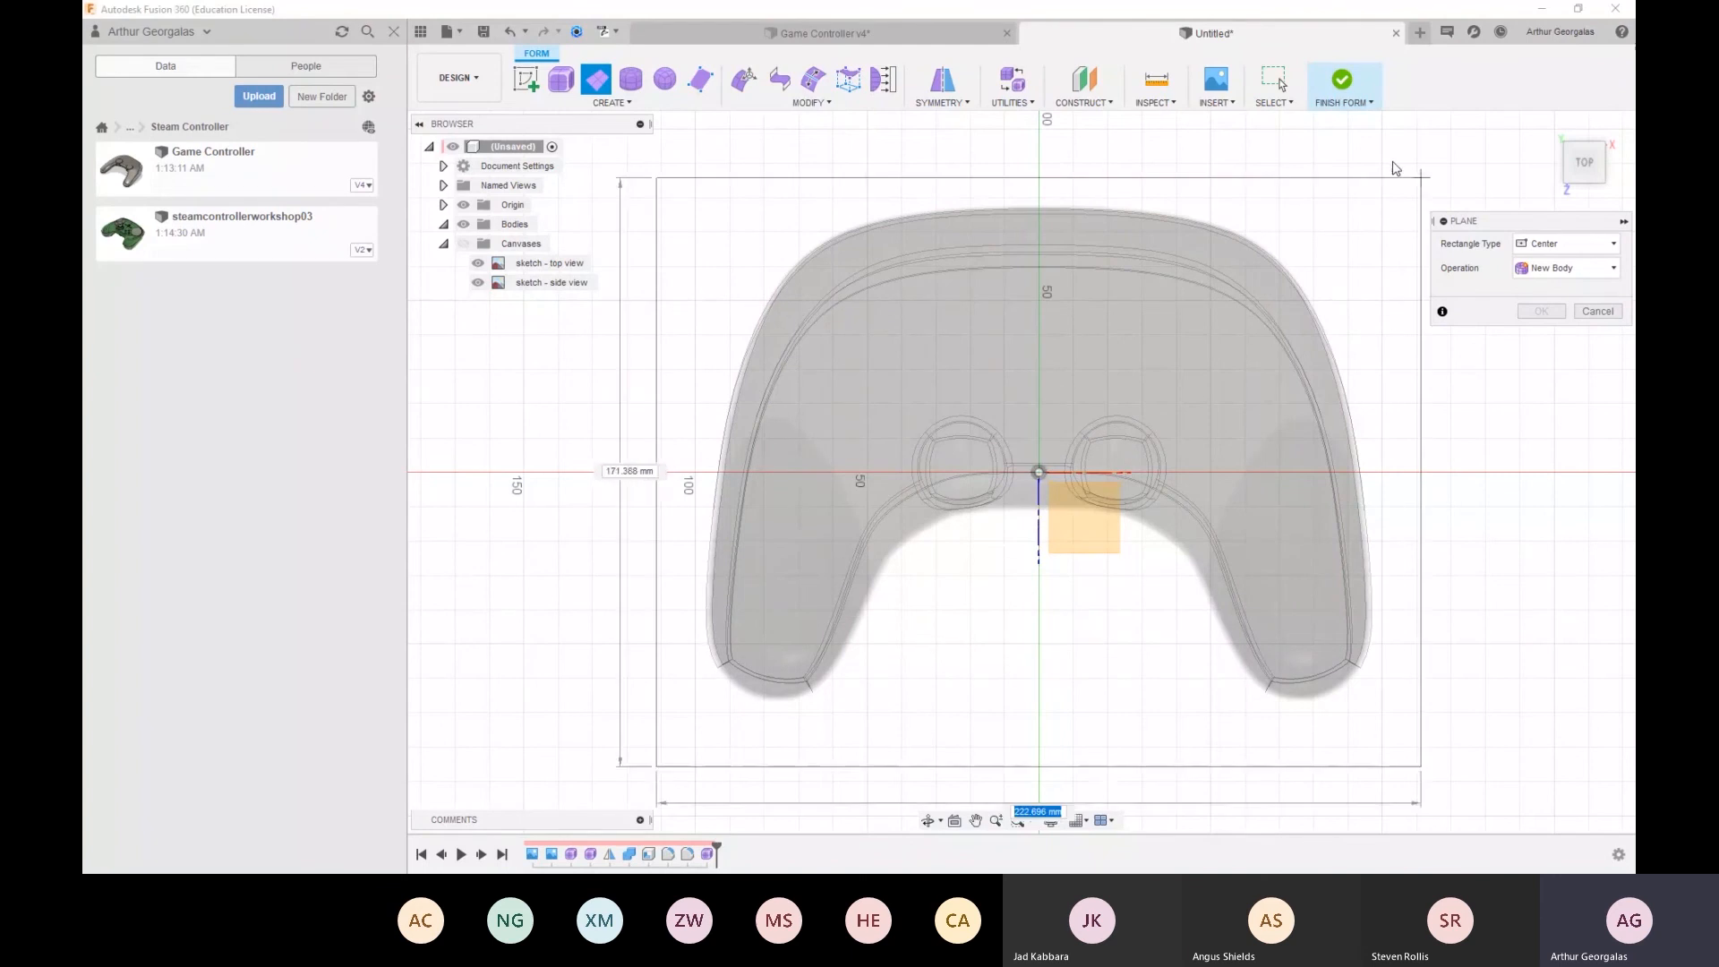
pyautogui.click(1486, 148)
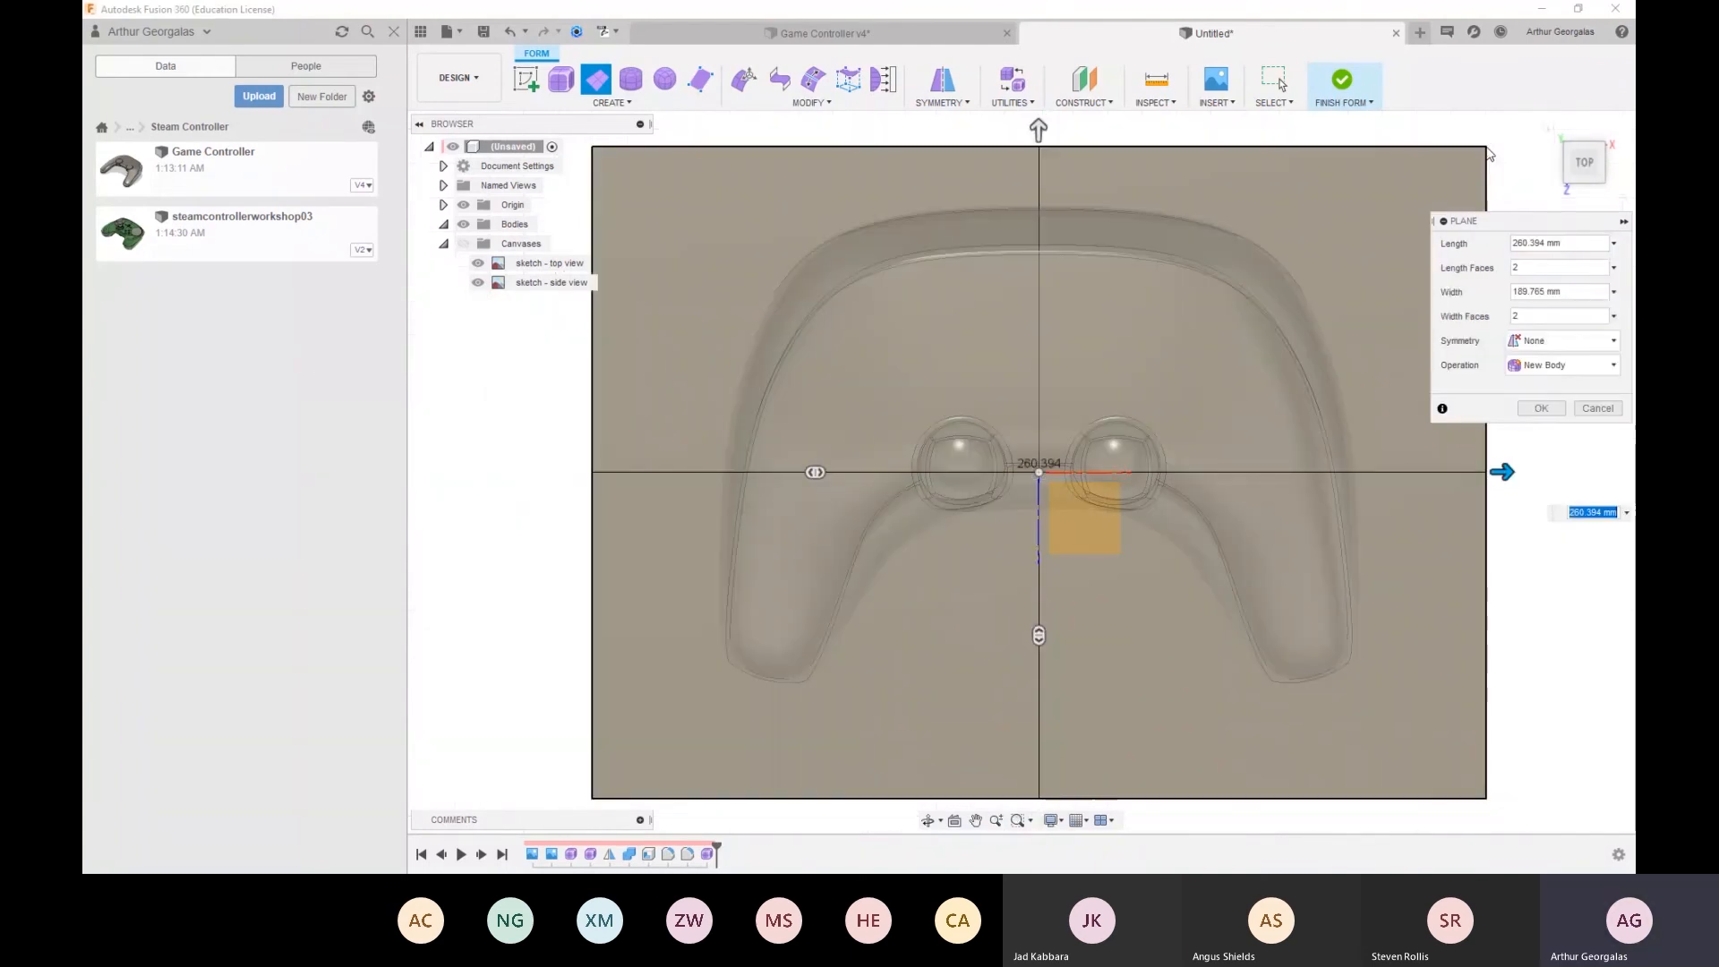
# Give the form plane 6 length faces, 4 width faces and mirror symmetry along its length, and create it as a new body
pyautogui.moveTo(817, 474); pyautogui.dragTo(956, 480)
pyautogui.moveTo(1039, 636)
pyautogui.mouseDown()
pyautogui.moveTo(1030, 562)
pyautogui.moveTo(1076, 636)
pyautogui.moveTo(1071, 665)
pyautogui.moveTo(1046, 628)
pyautogui.mouseUp()
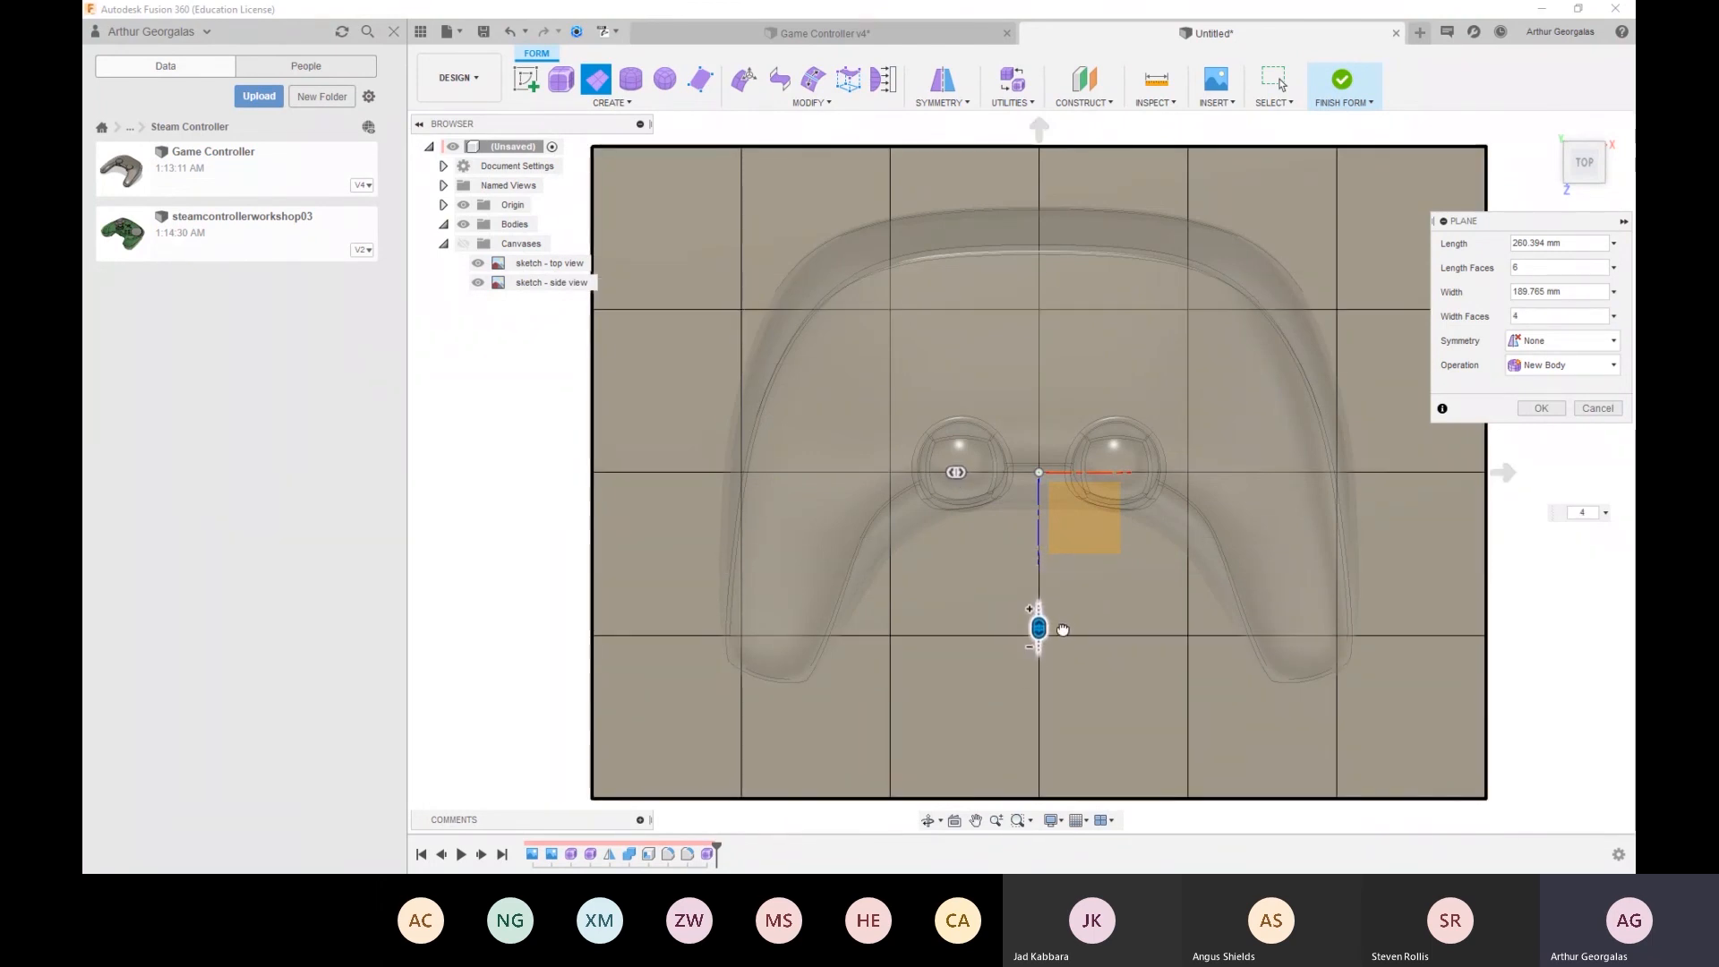
pyautogui.click(1582, 340)
pyautogui.click(1540, 369)
pyautogui.click(1530, 366)
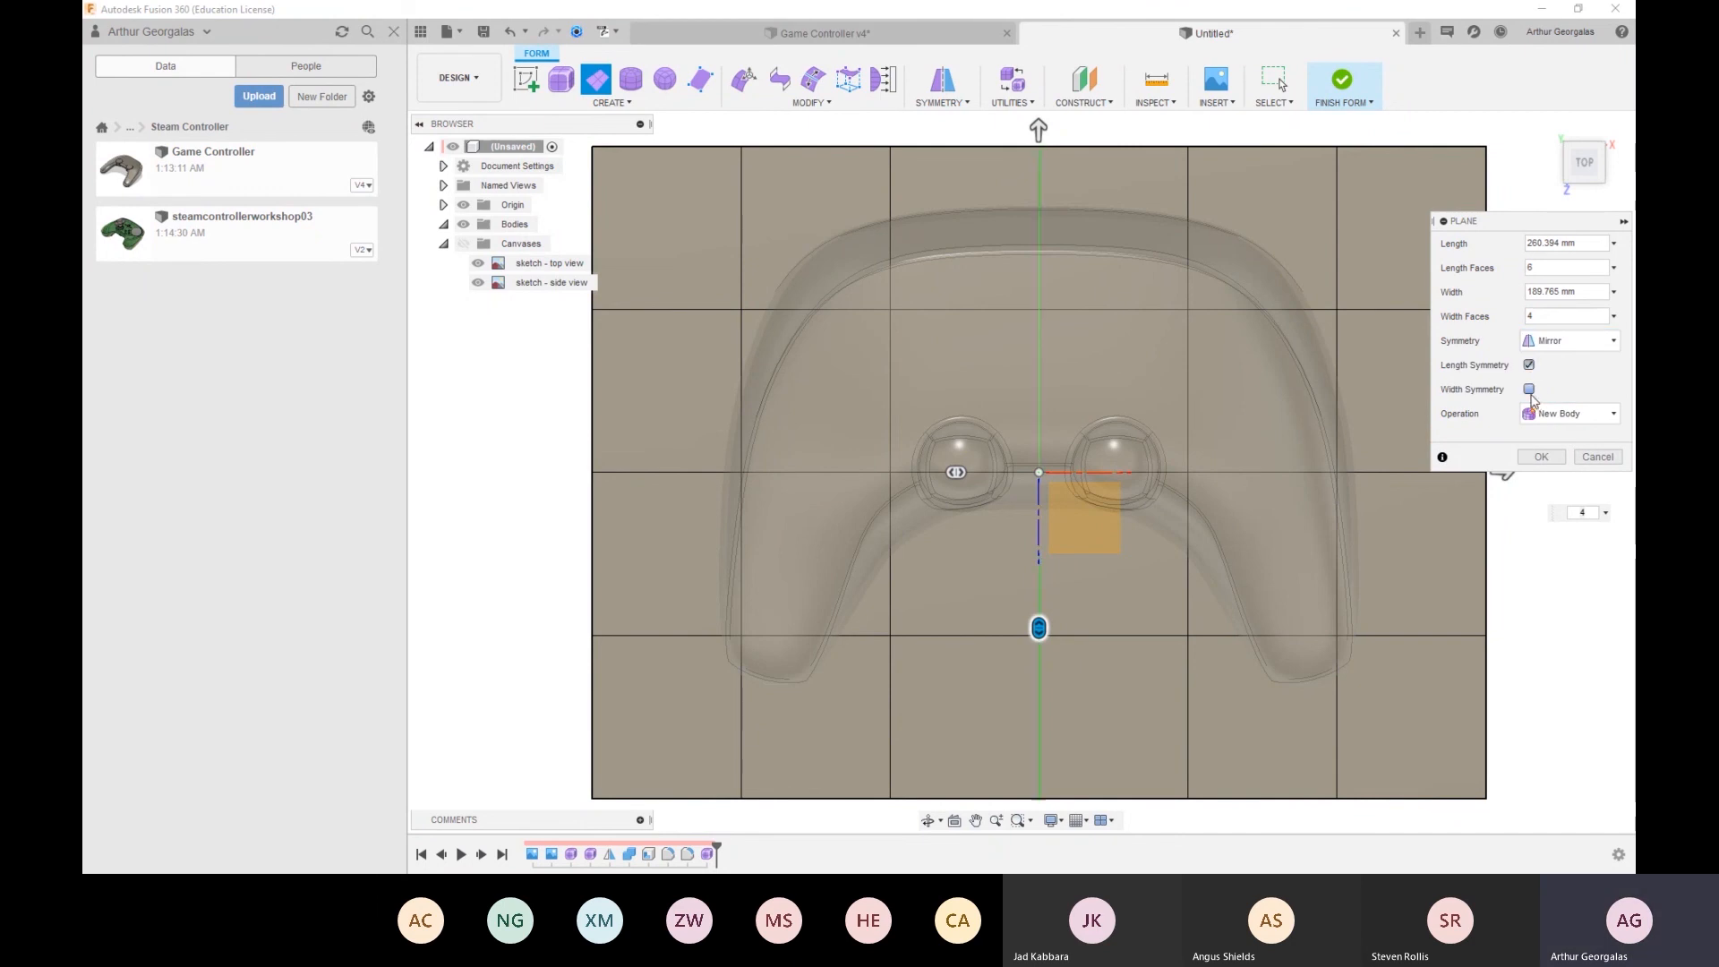
pyautogui.click(1530, 393)
pyautogui.click(1530, 393)
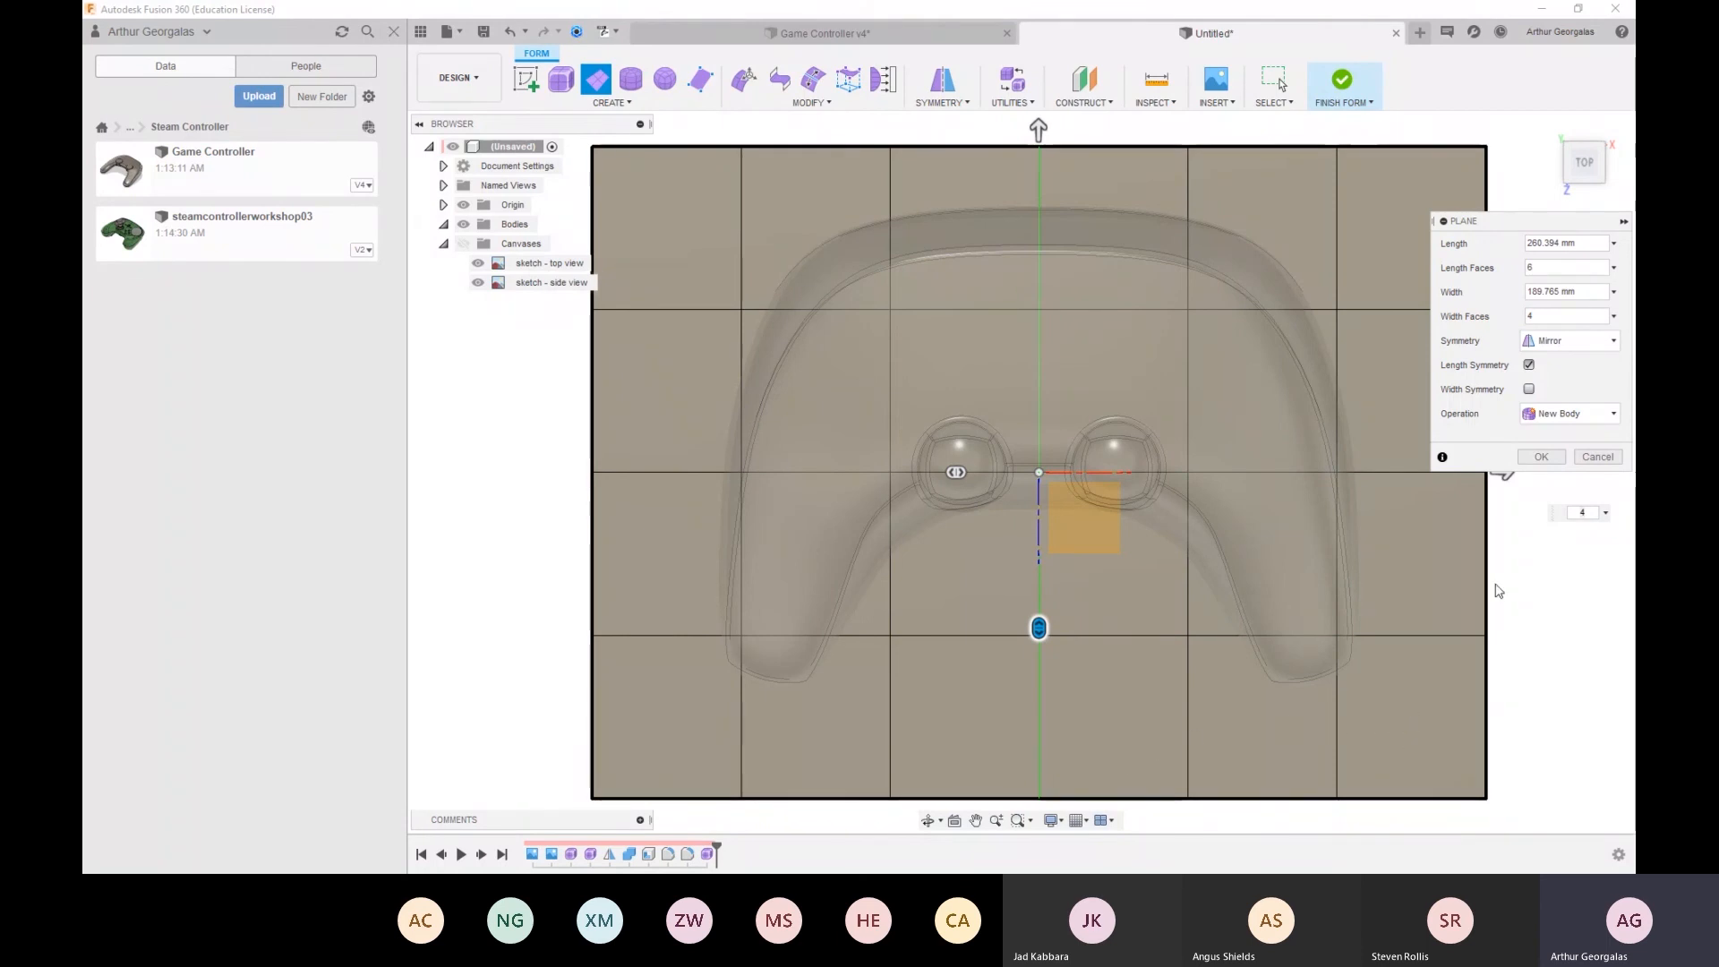
pyautogui.click(1541, 457)
# Tilt and lower the plane's front row of six faces in the side view so the surface curves down through the grips
pyautogui.keyDown('shift'); pyautogui.moveTo(1087, 616); pyautogui.dragTo(1180, 632, button='middle'); pyautogui.keyUp('shift')
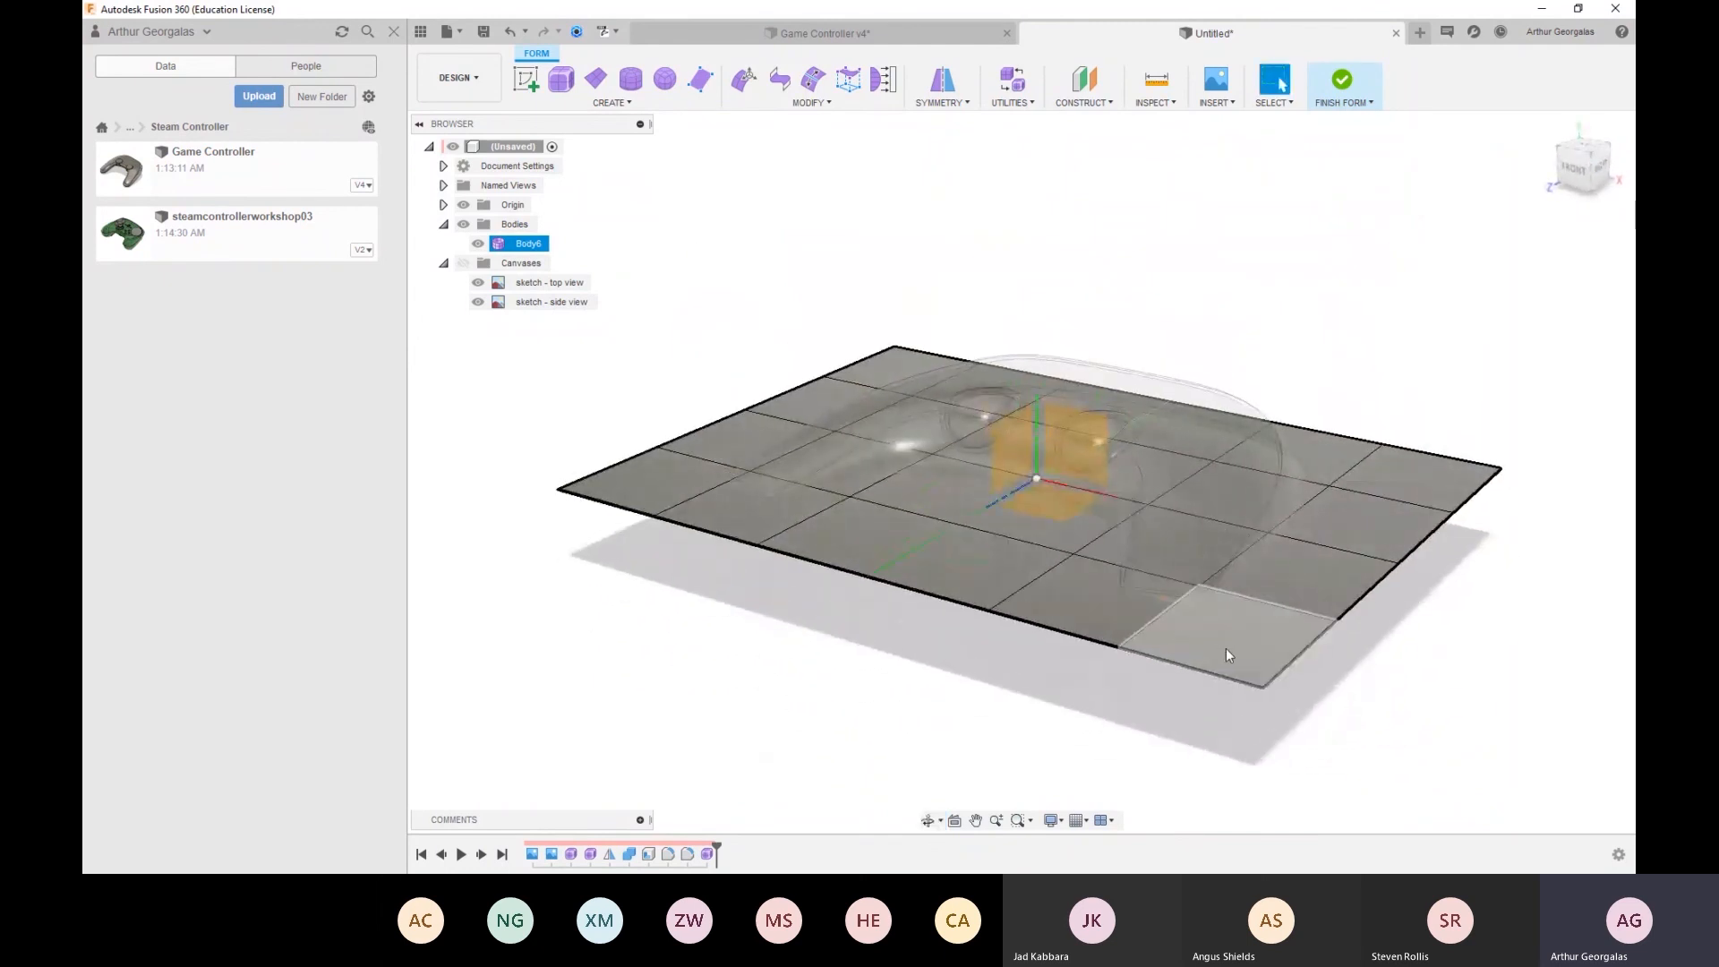
pyautogui.click(1190, 626)
pyautogui.doubleClick(1096, 583)
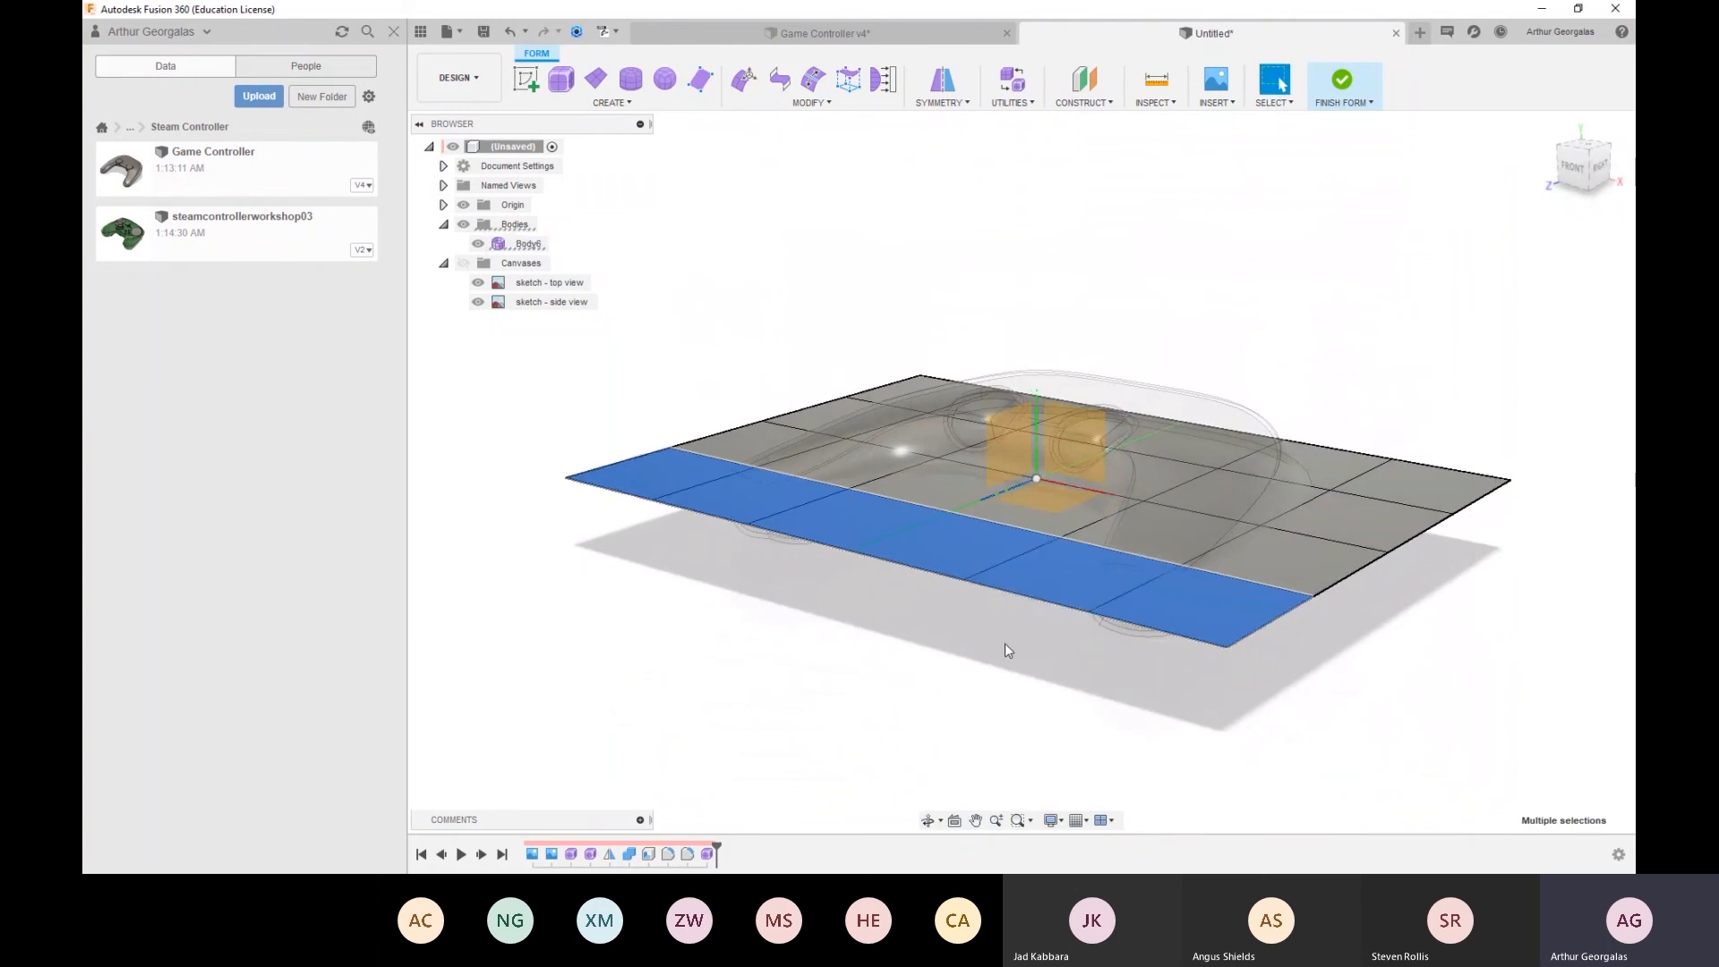
pyautogui.rightClick(998, 645)
pyautogui.click(1063, 621)
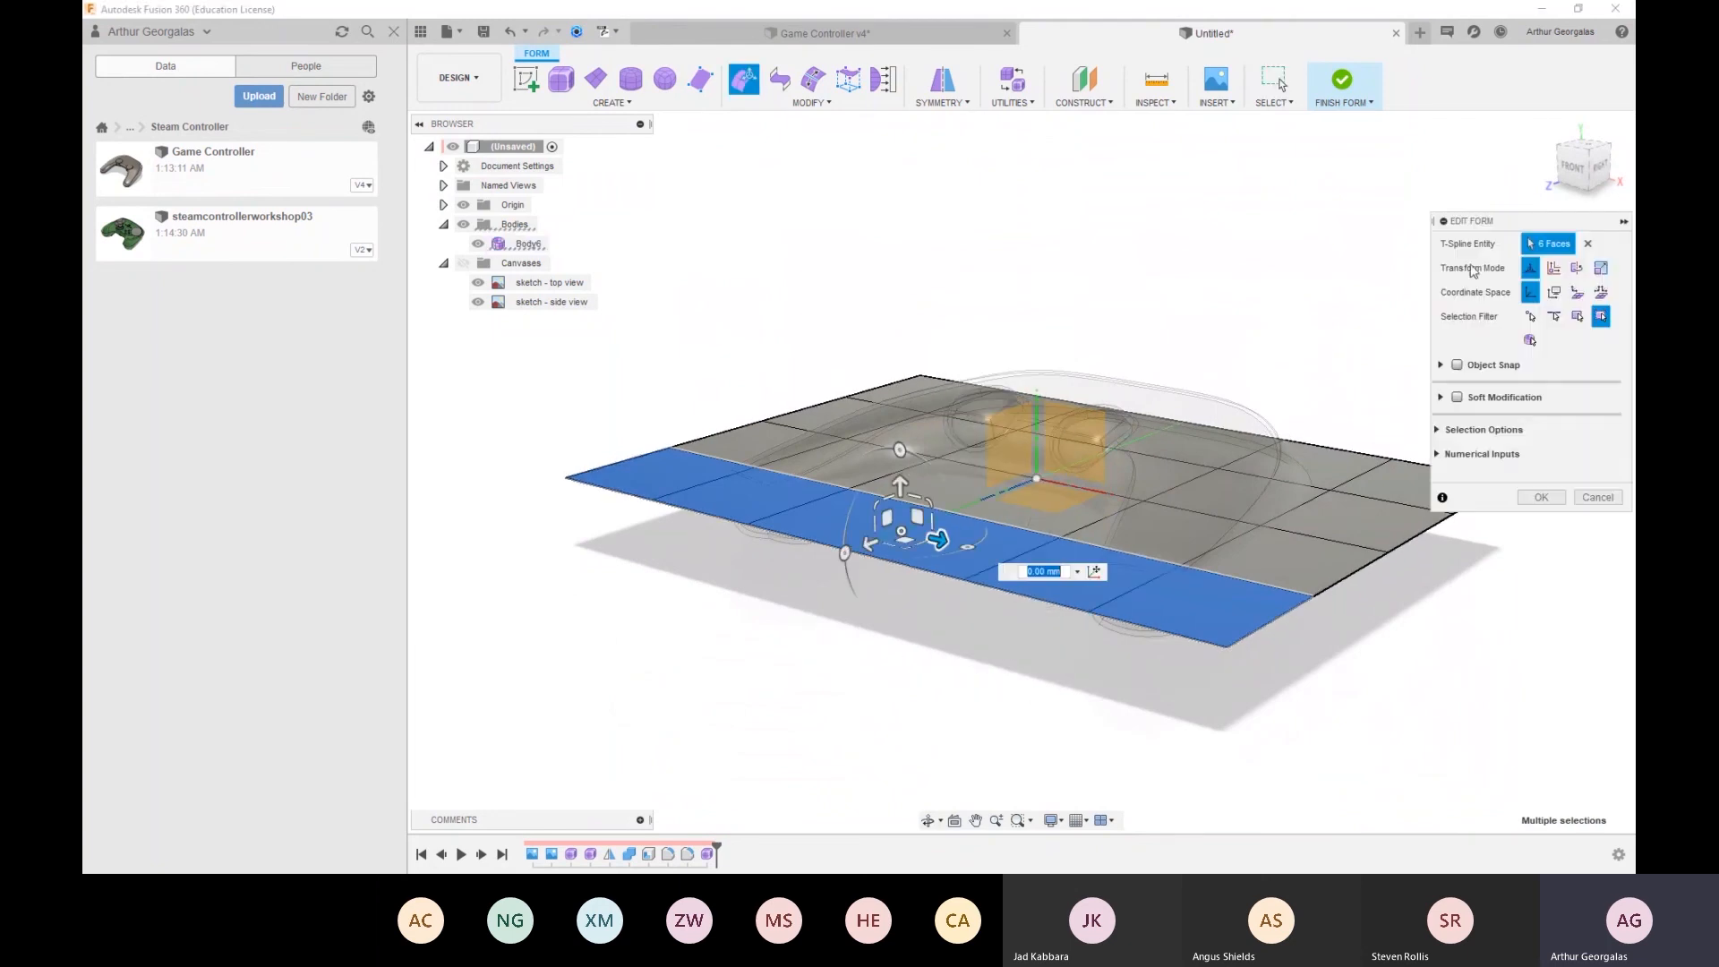
pyautogui.click(1612, 168)
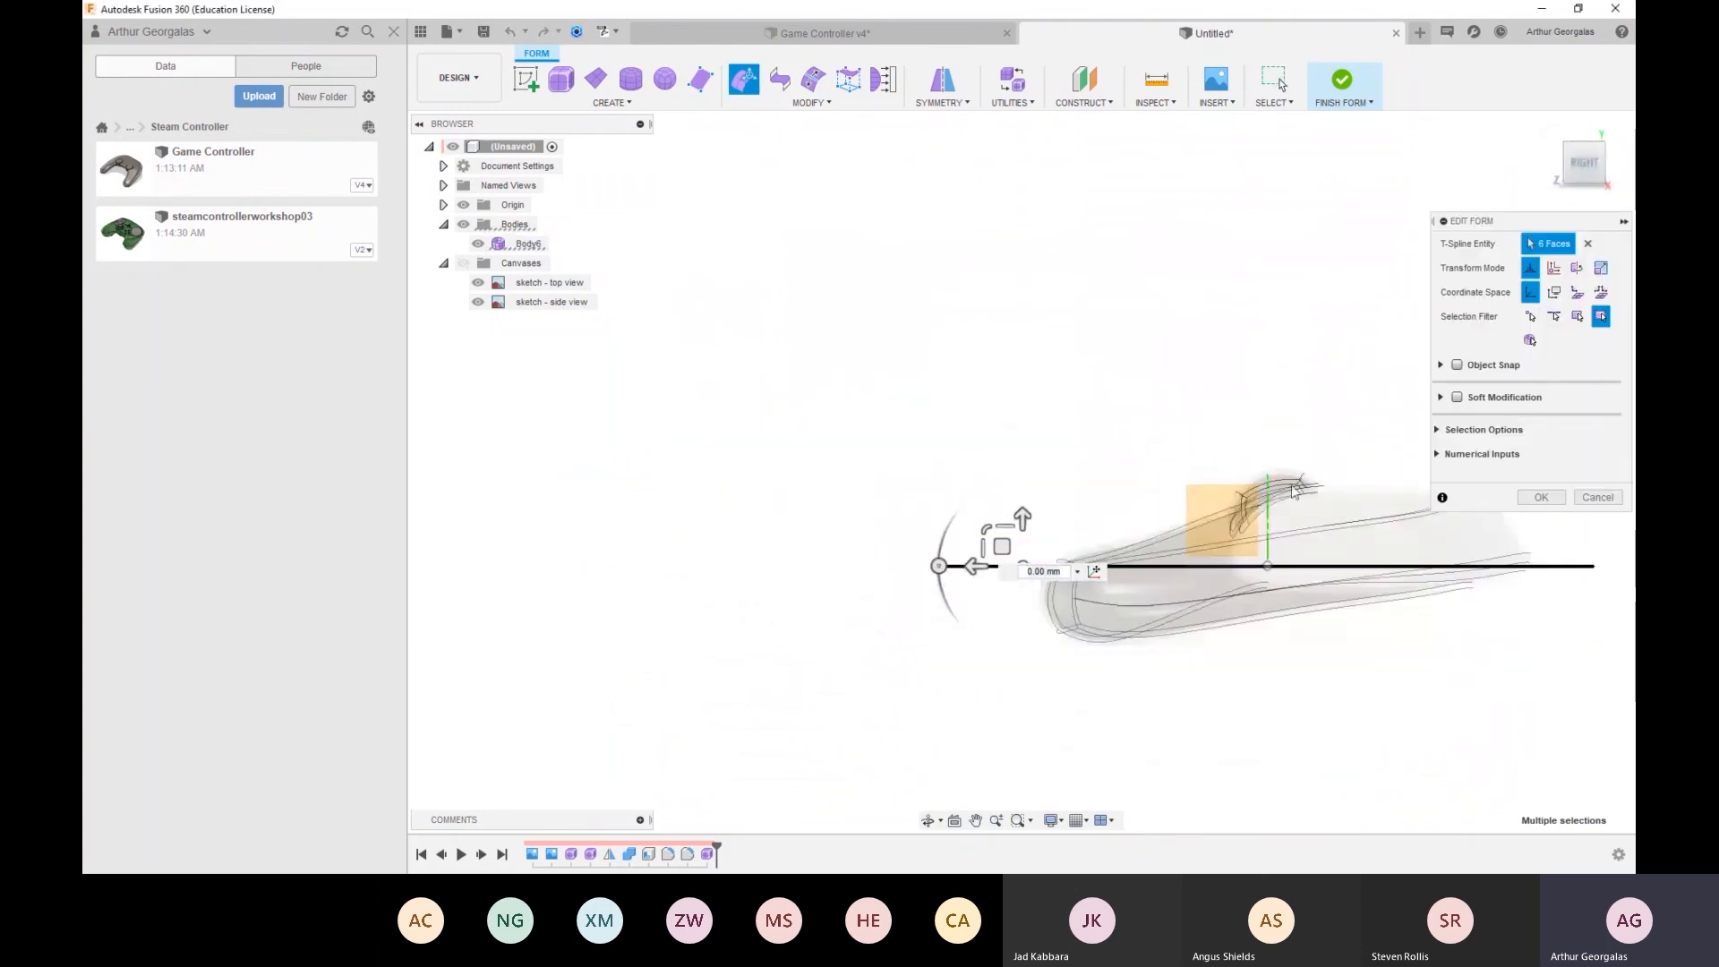
pyautogui.click(938, 567)
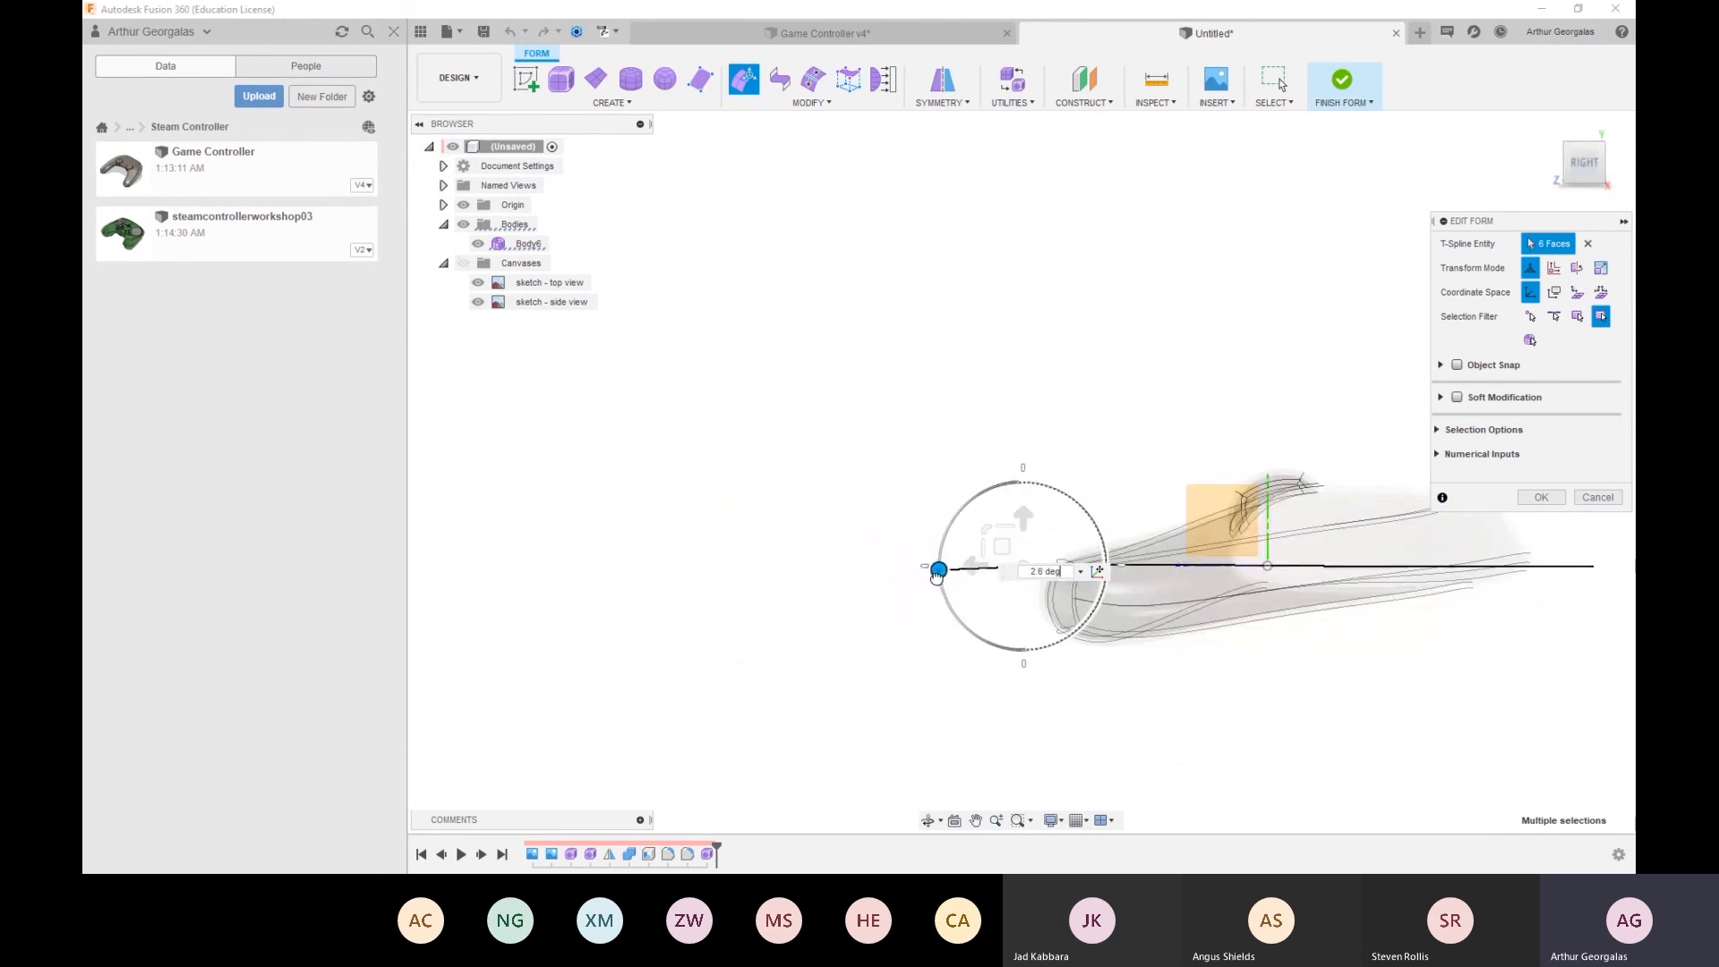
pyautogui.moveTo(997, 566); pyautogui.dragTo(1001, 583)
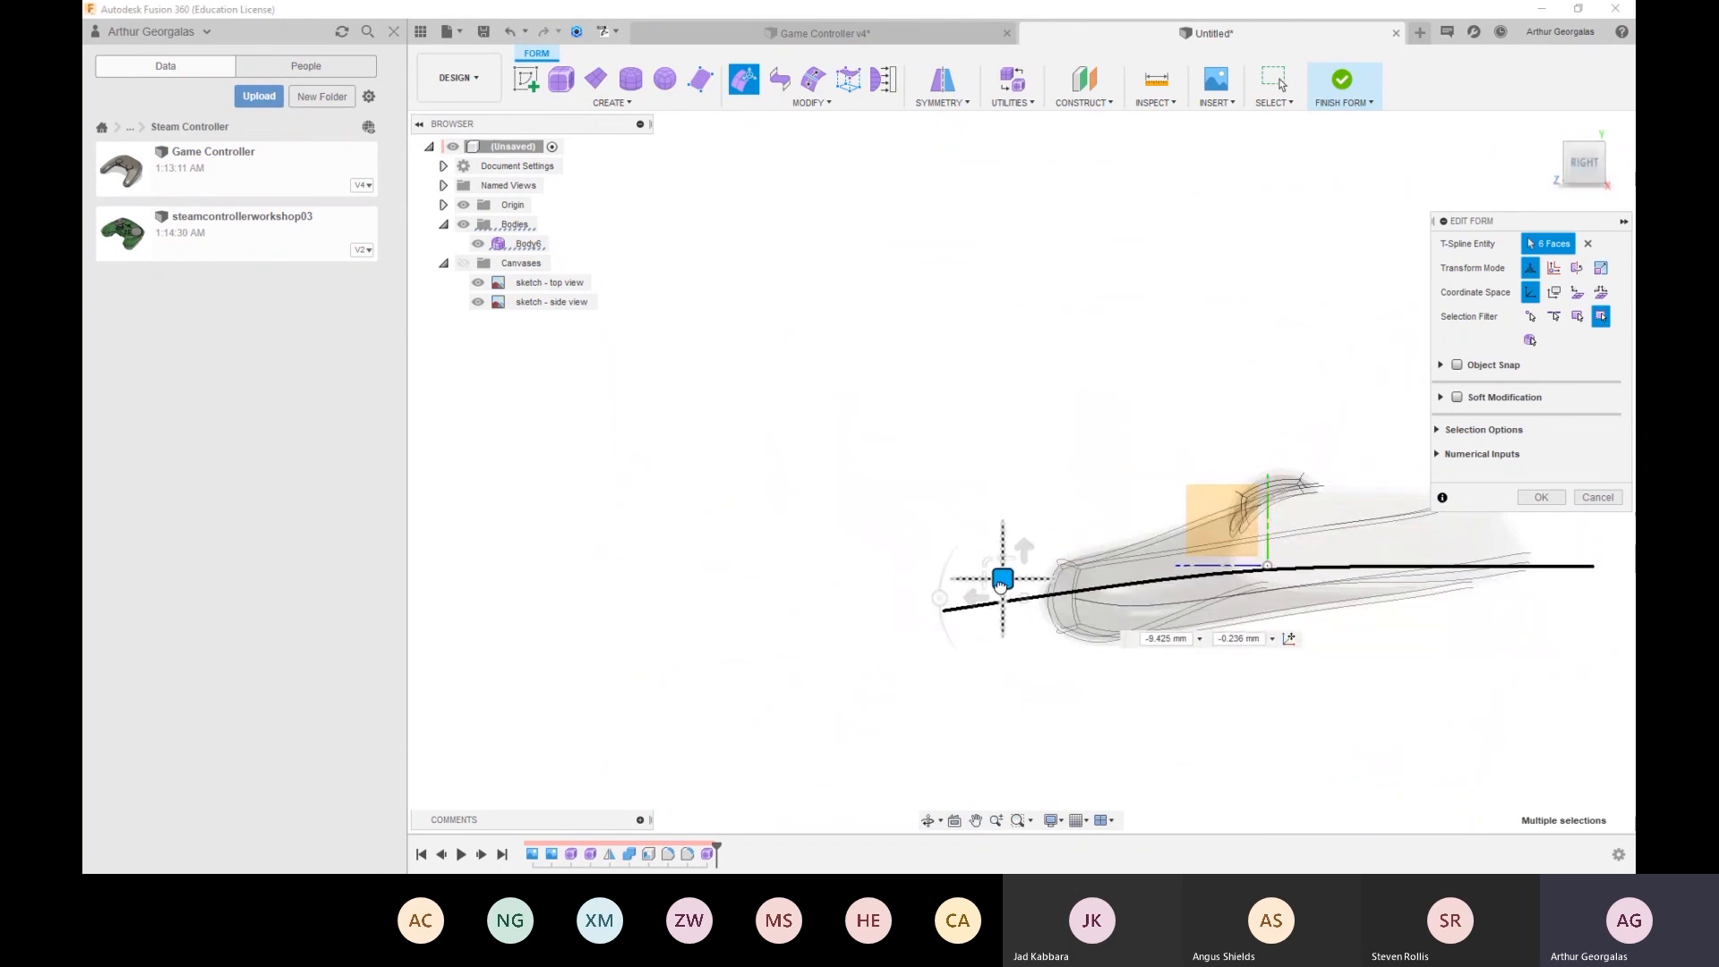
pyautogui.click(1383, 676)
# Slightly tilt and raise the row of faces just behind the origin, using the three faces on one side of the symmetry line
pyautogui.keyDown('shift'); pyautogui.moveTo(1383, 675); pyautogui.dragTo(1324, 645, button='middle'); pyautogui.keyUp('shift')
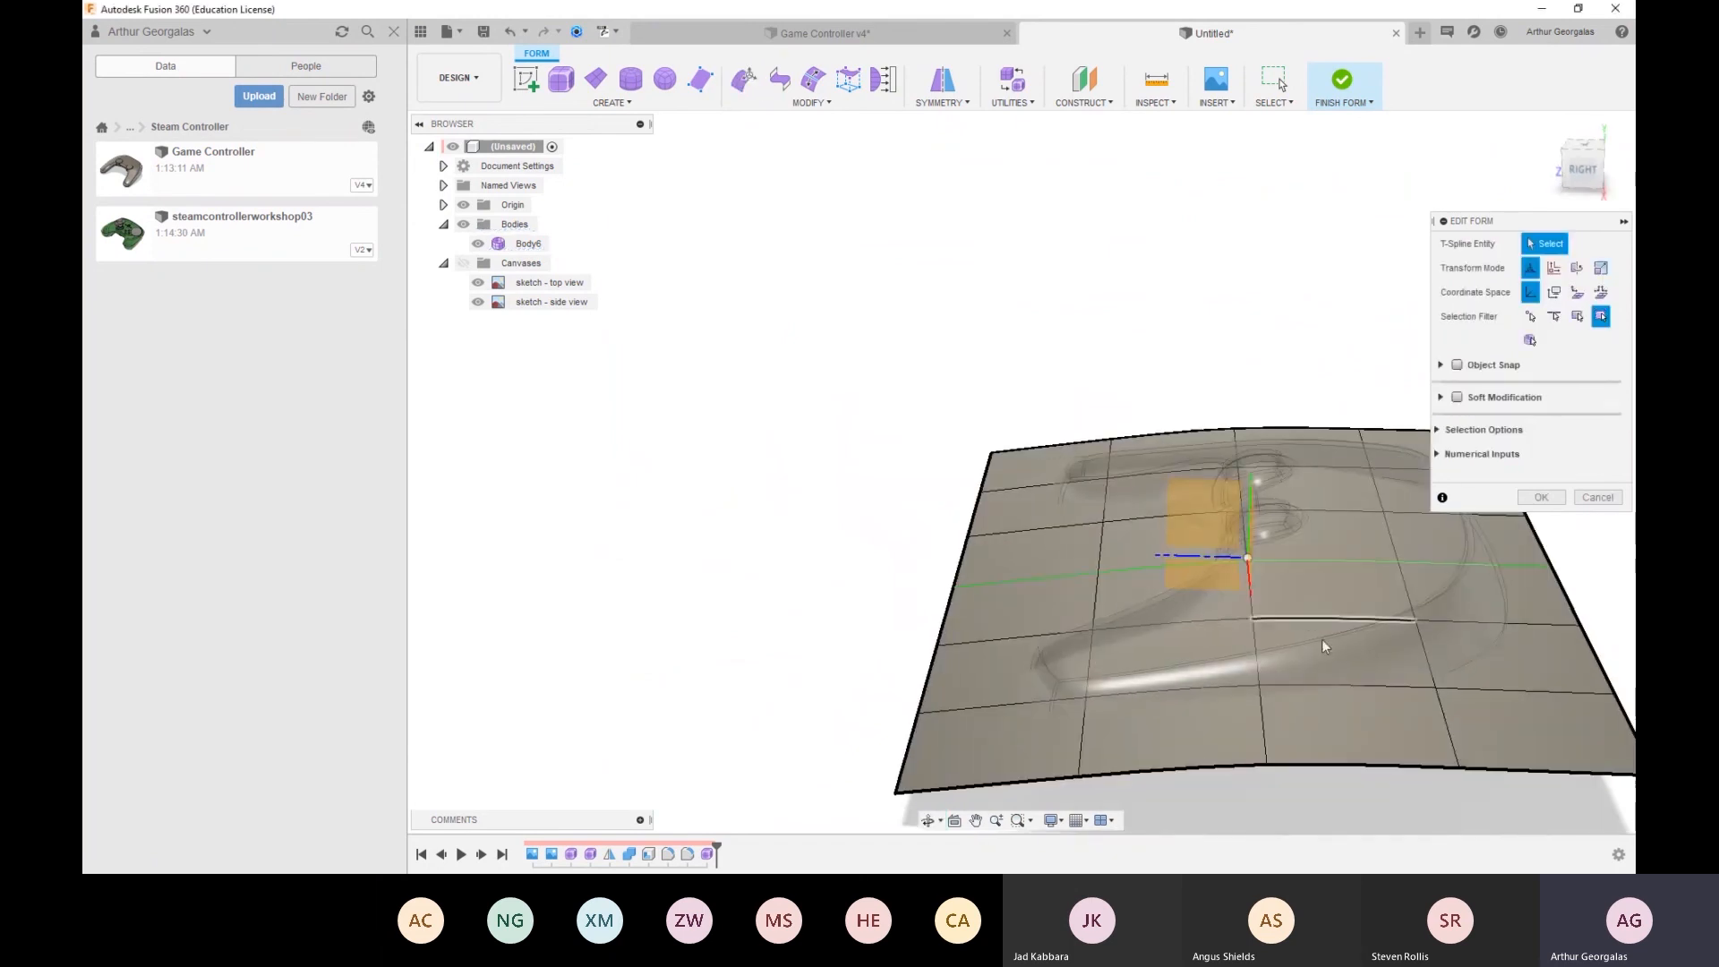
pyautogui.click(1374, 714)
pyautogui.keyDown('ctrl'); pyautogui.click(1365, 649); pyautogui.keyUp('ctrl')
pyautogui.keyDown('ctrl'); pyautogui.click(1353, 602); pyautogui.keyUp('ctrl')
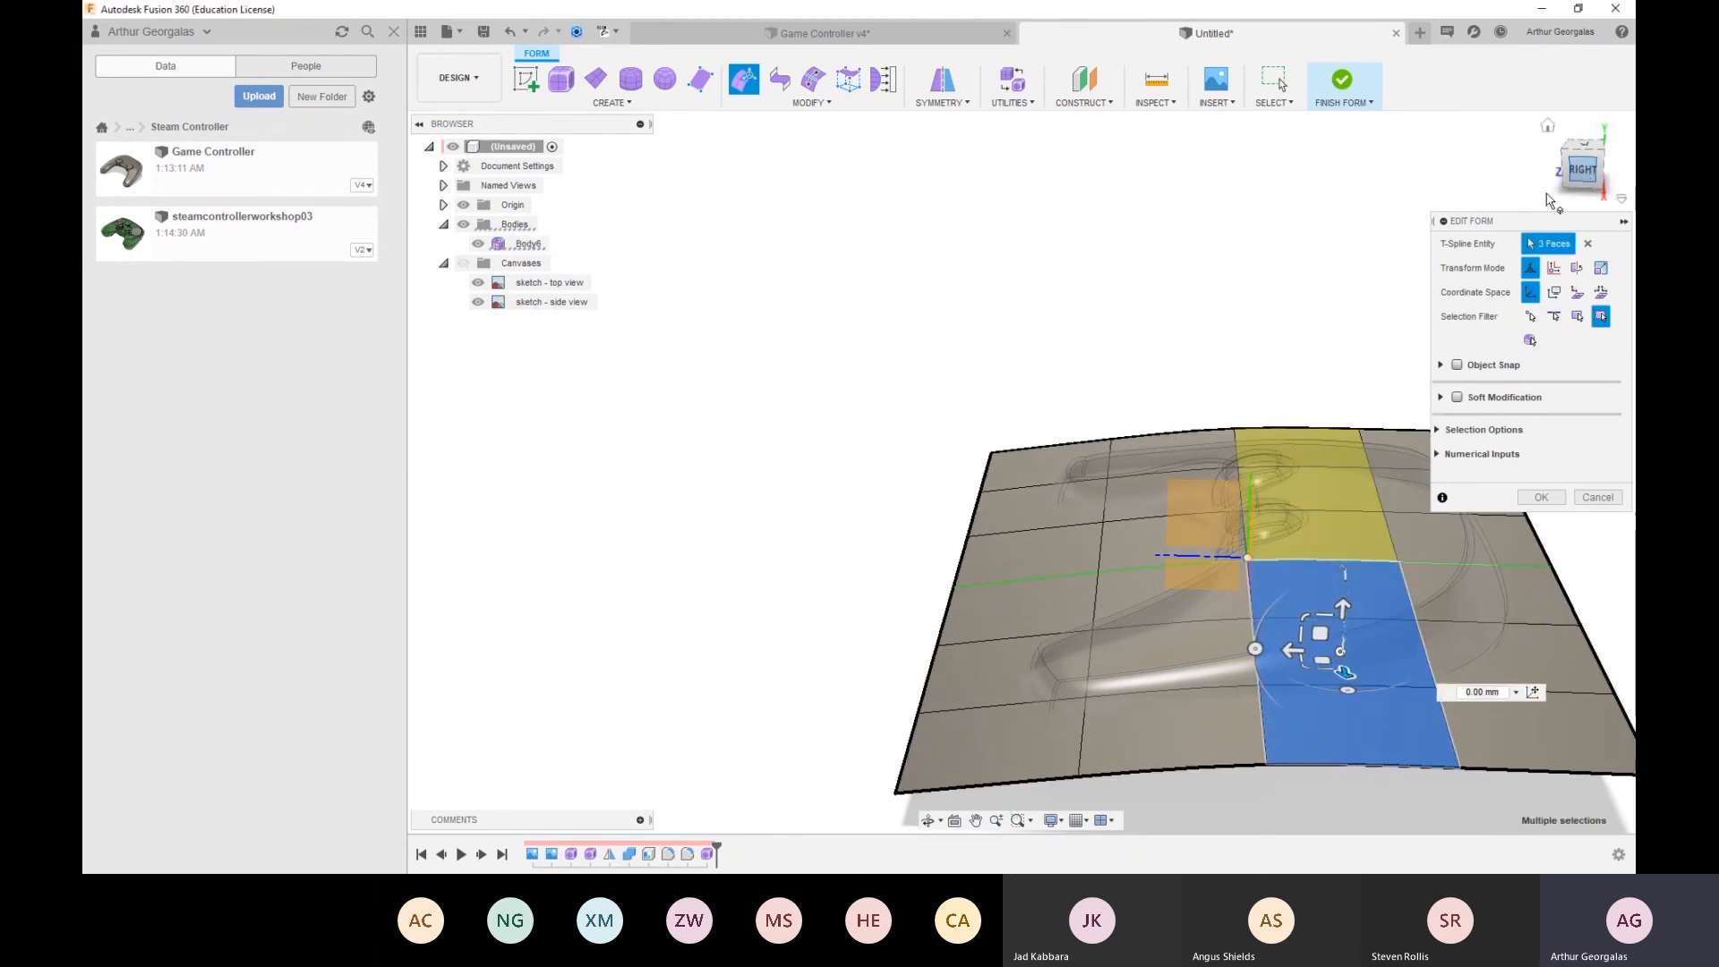
pyautogui.click(1581, 171)
pyautogui.moveTo(1245, 635); pyautogui.dragTo(1251, 632)
pyautogui.moveTo(1338, 559); pyautogui.dragTo(1339, 556)
# Raise the entire back edge of the form plane by about 15 mm
pyautogui.keyDown('shift'); pyautogui.moveTo(1483, 587); pyautogui.dragTo(1492, 652, button='middle'); pyautogui.keyUp('shift')
pyautogui.doubleClick(1574, 722)
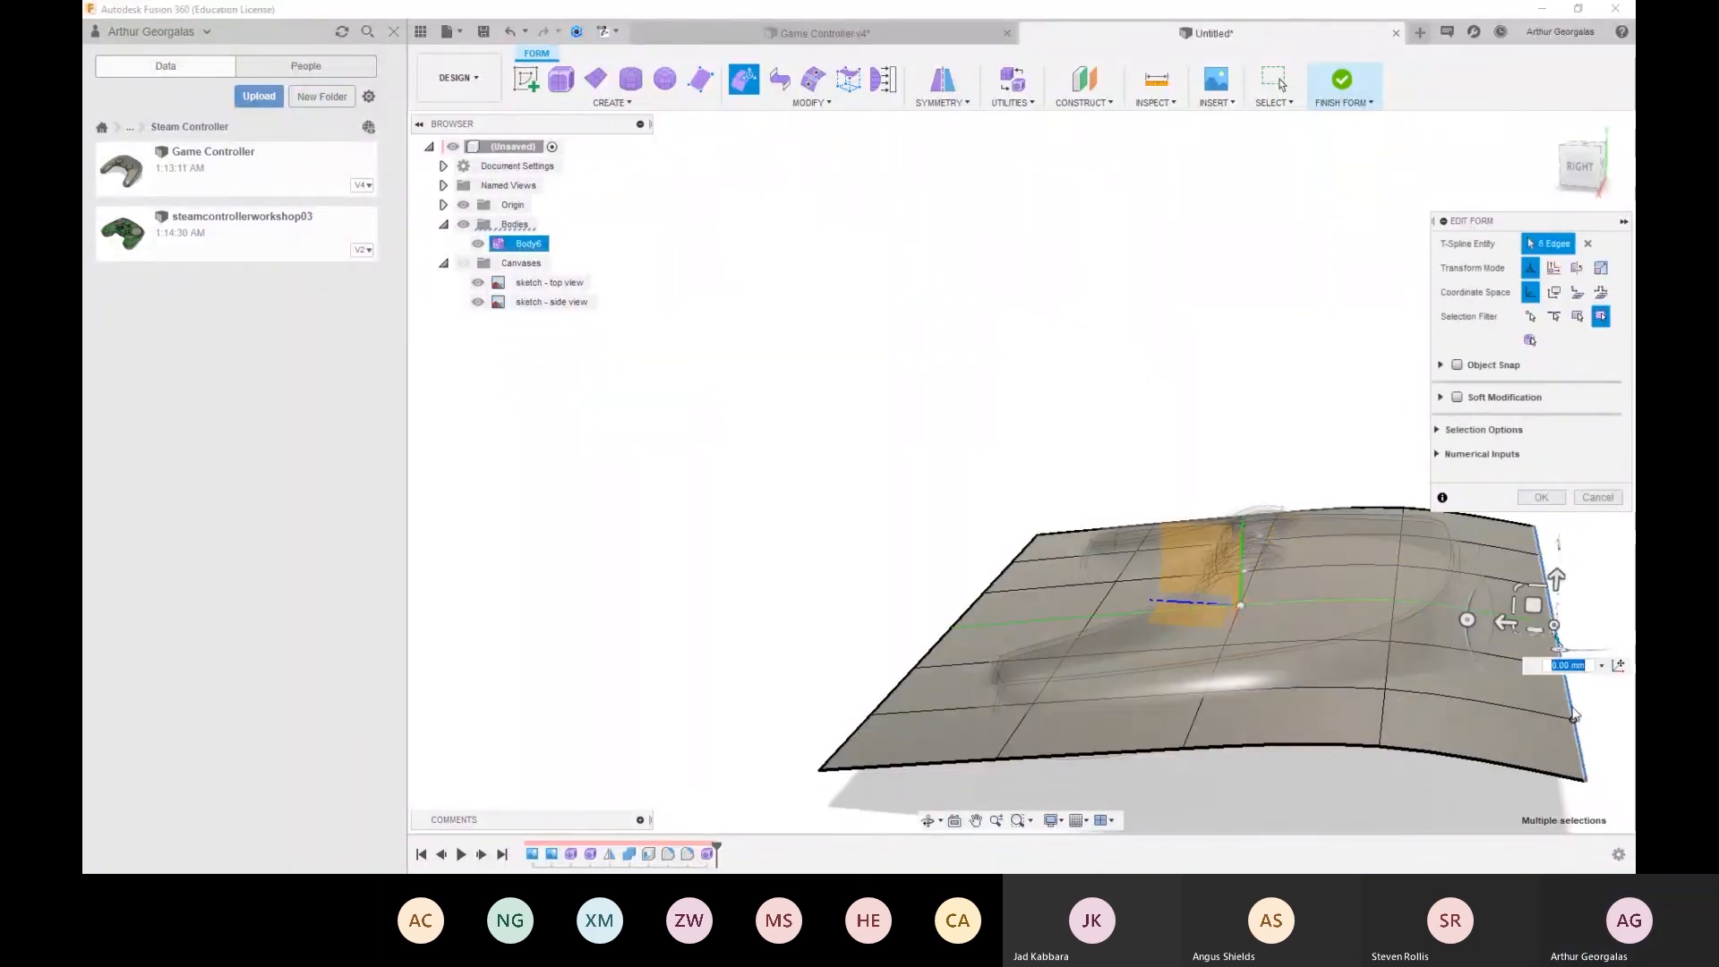
pyautogui.moveTo(1557, 581); pyautogui.dragTo(1552, 537)
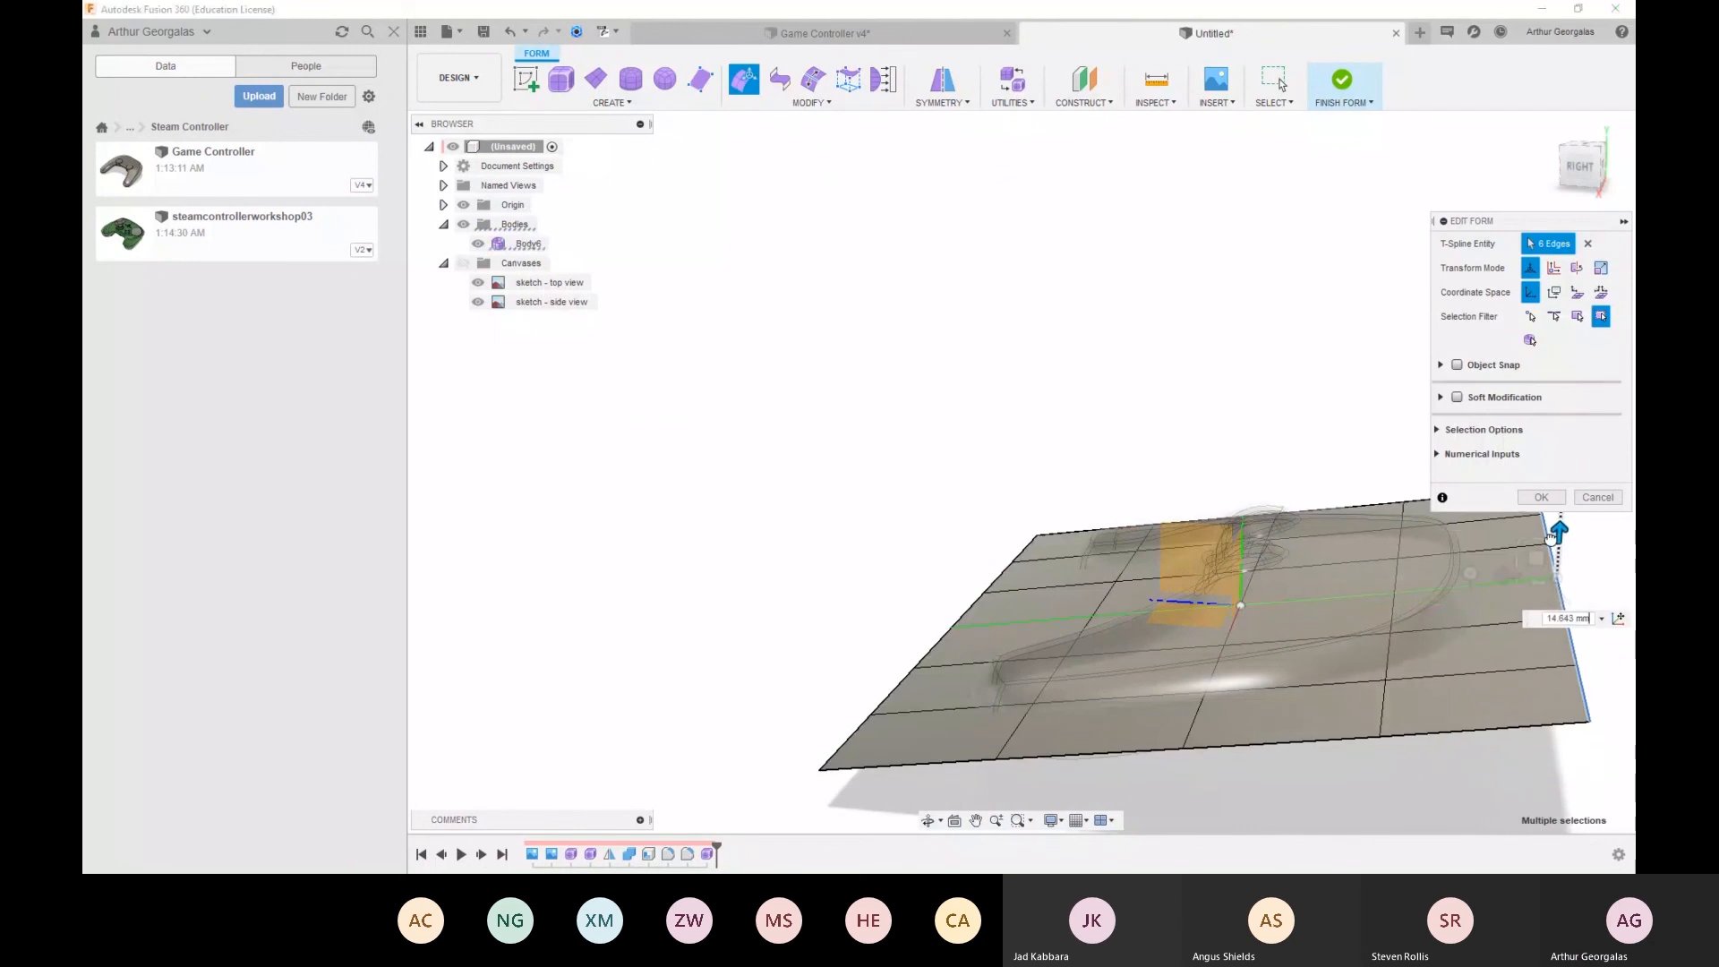
pyautogui.keyDown('shift'); pyautogui.moveTo(1412, 652); pyautogui.dragTo(1265, 575, button='middle'); pyautogui.keyUp('shift')
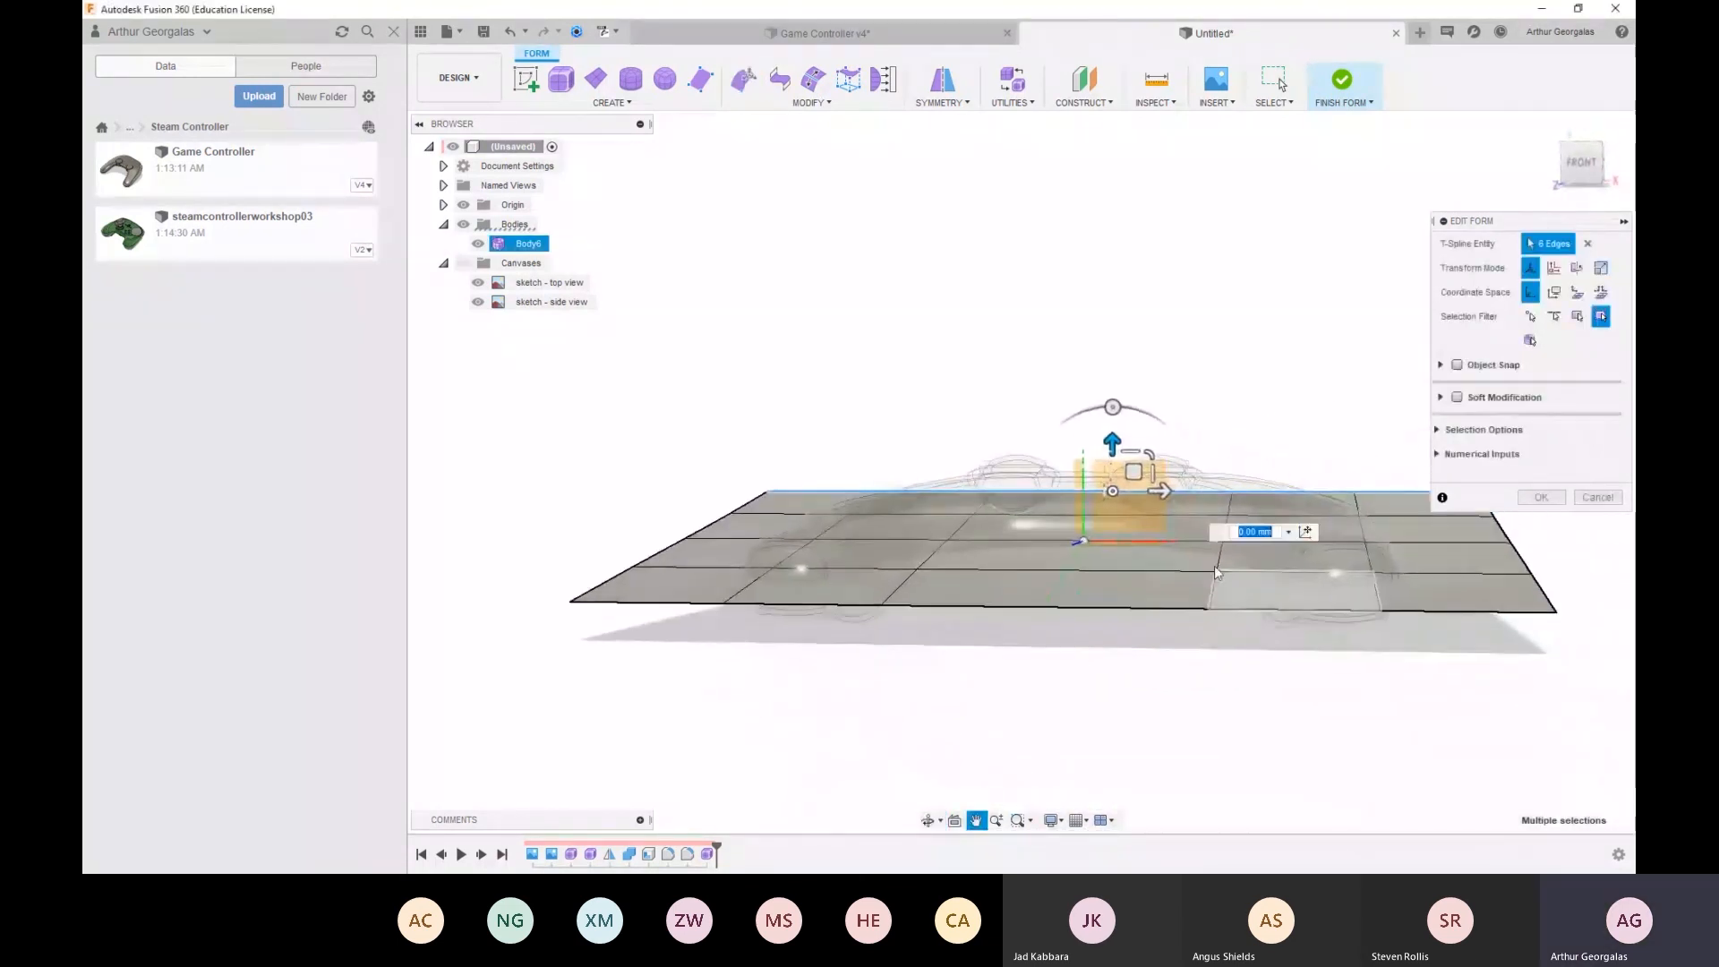
pyautogui.scroll(3, 1164, 564)
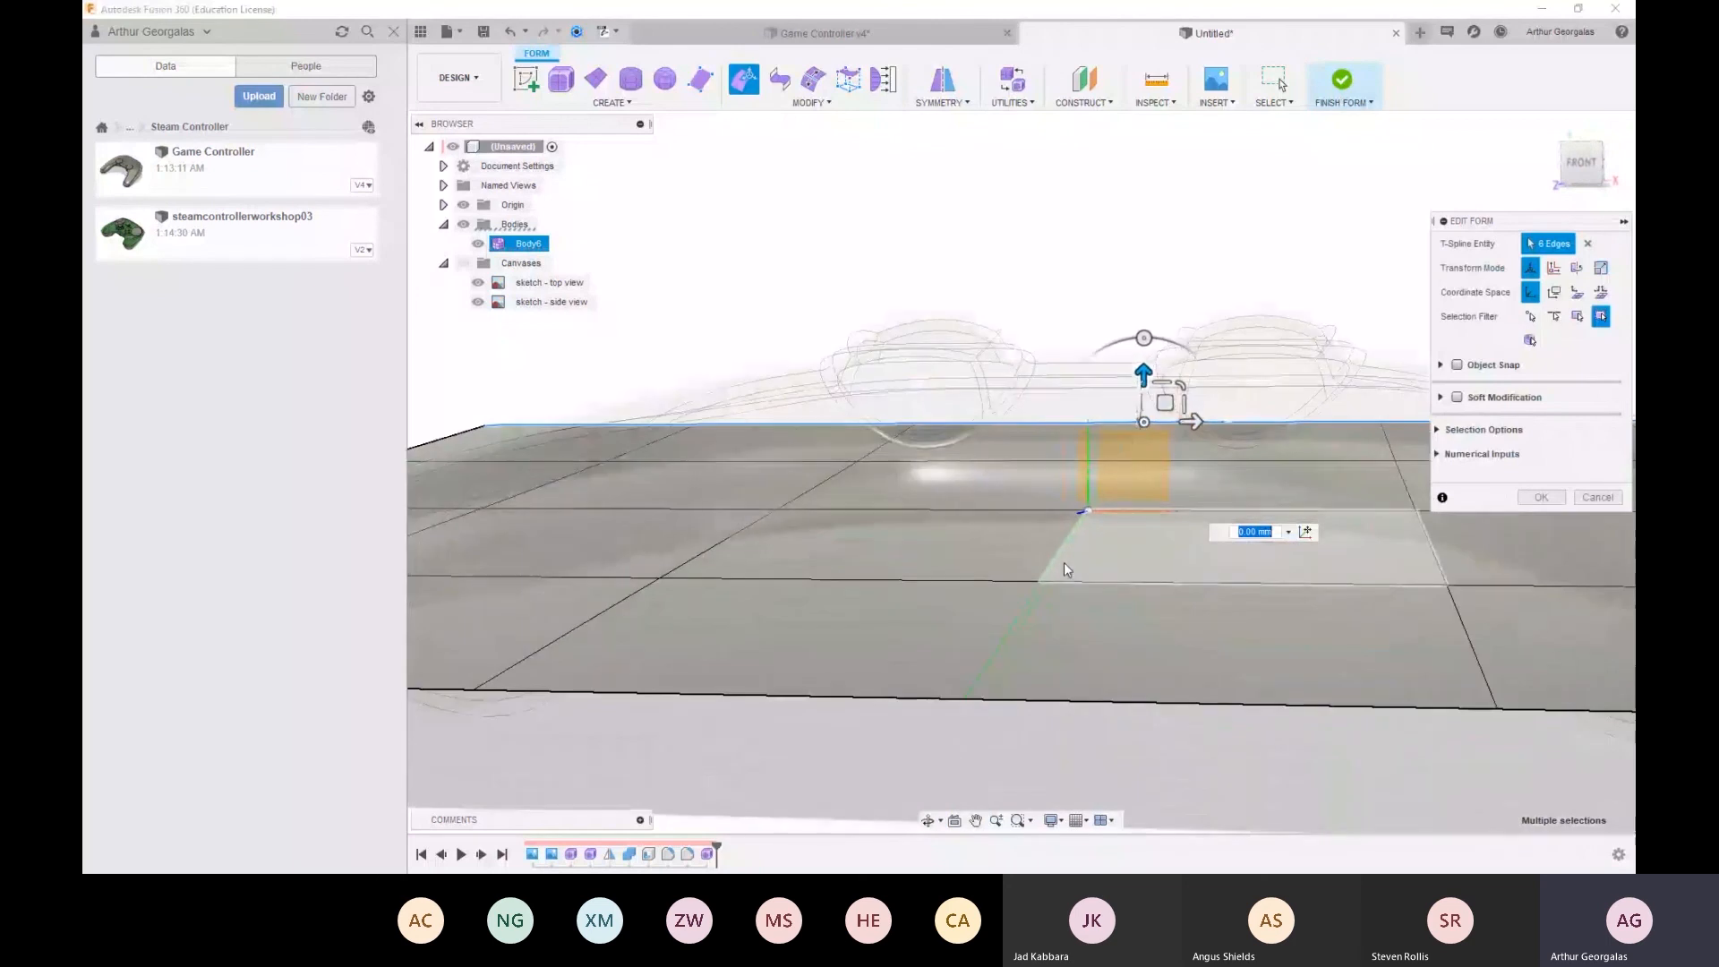
# Raise the two middle faces just in front of the origin in the form plane, and finish the form
pyautogui.click(1191, 528)
pyautogui.keyDown('shift'); pyautogui.click(982, 537); pyautogui.keyUp('shift')
pyautogui.keyDown('shift'); pyautogui.moveTo(1189, 539); pyautogui.dragTo(1135, 574, button='middle'); pyautogui.keyUp('shift')
pyautogui.moveTo(1068, 503); pyautogui.dragTo(1073, 422)
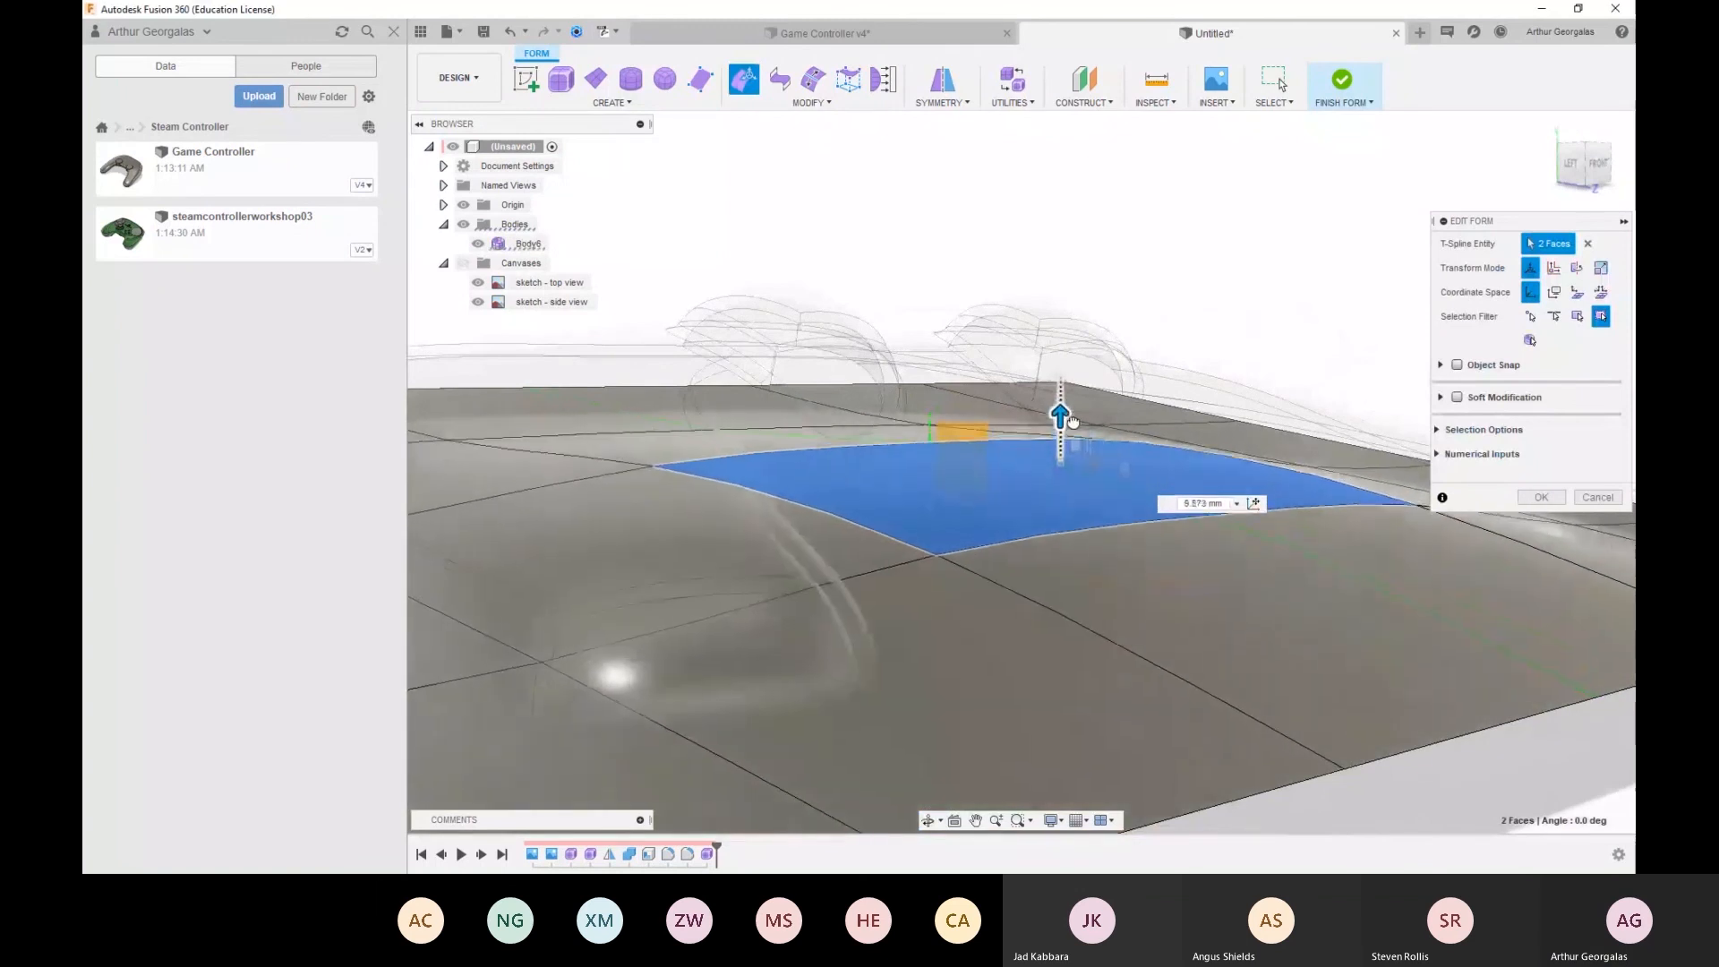
pyautogui.click(1541, 497)
pyautogui.scroll(-3, 1259, 461)
pyautogui.keyDown('shift'); pyautogui.moveTo(1259, 460); pyautogui.dragTo(1119, 439, button='middle'); pyautogui.keyUp('shift')
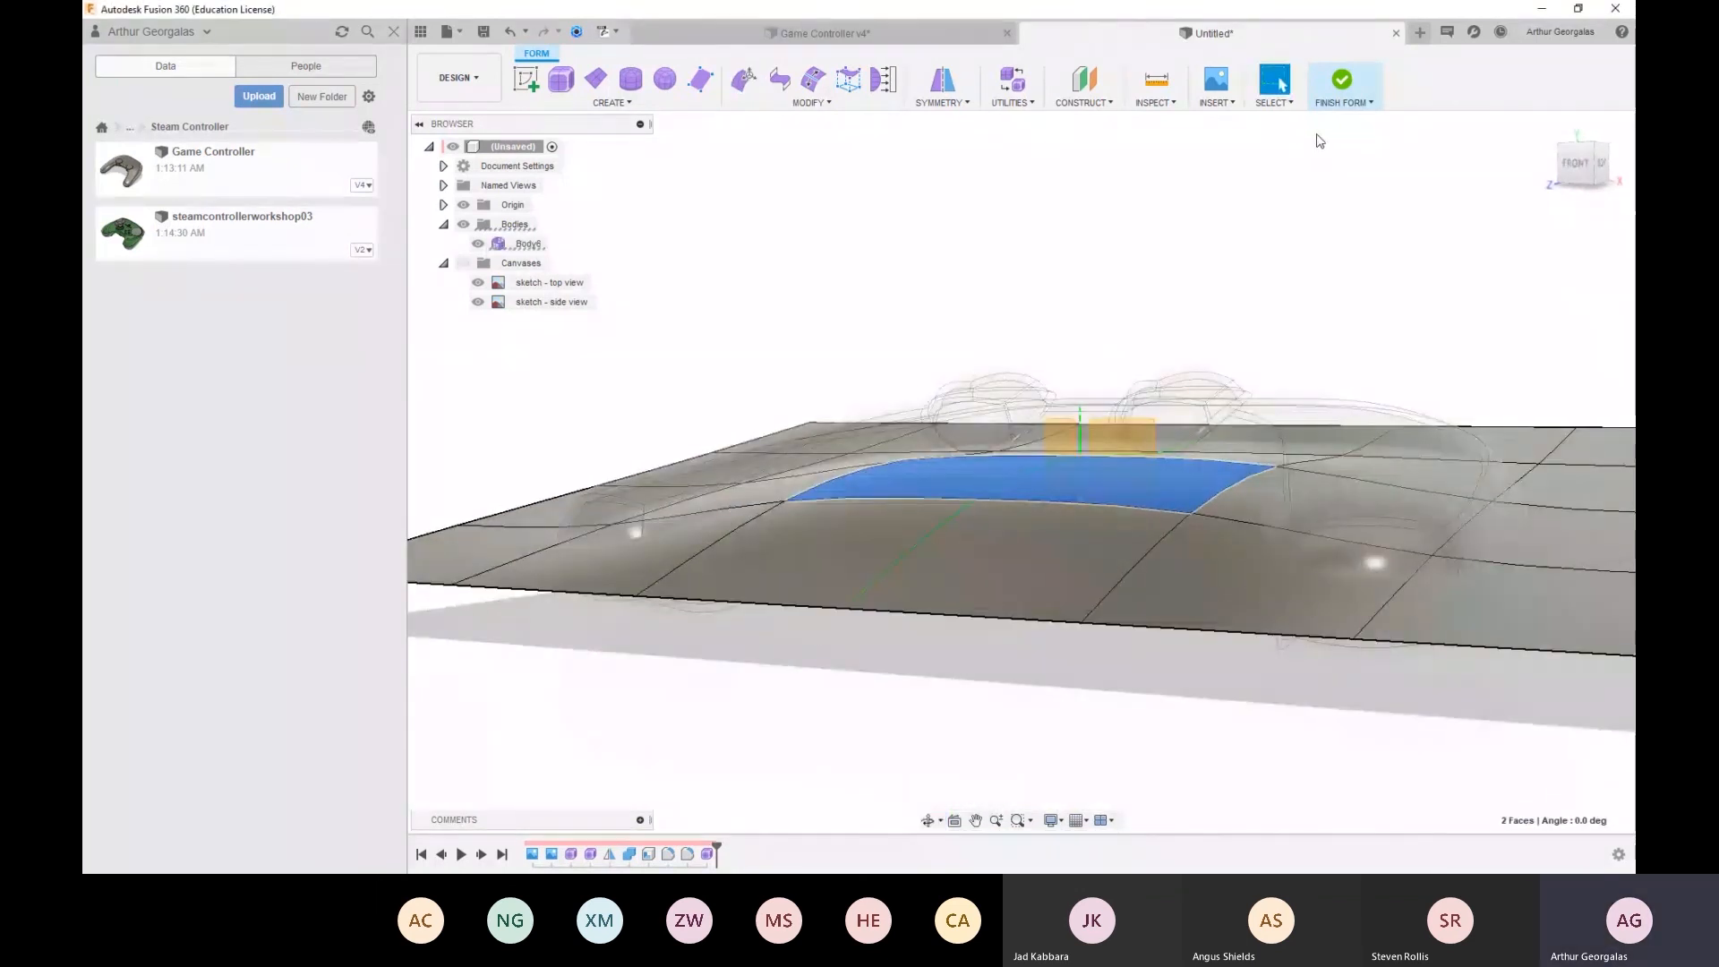
pyautogui.click(1341, 85)
pyautogui.keyDown('shift'); pyautogui.moveTo(959, 487); pyautogui.dragTo(1026, 491, button='middle'); pyautogui.keyUp('shift')
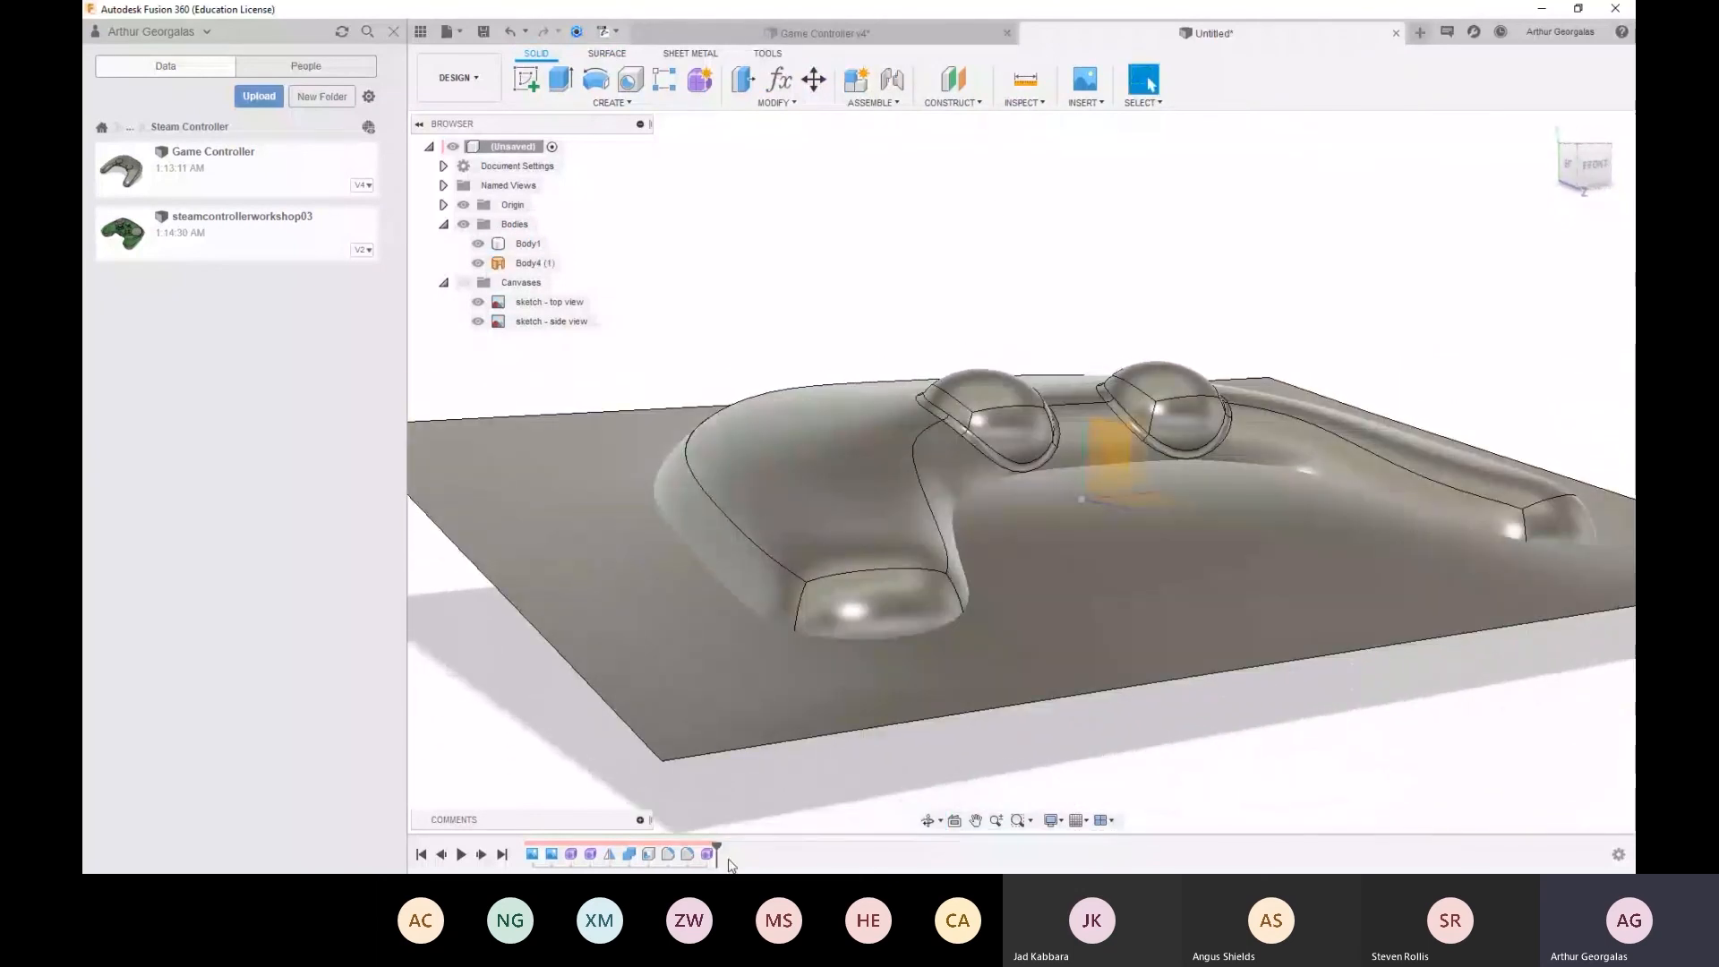
# Reopen the form, lower the front border edges beneath the grips symmetrically, and finish the form
pyautogui.doubleClick(707, 855)
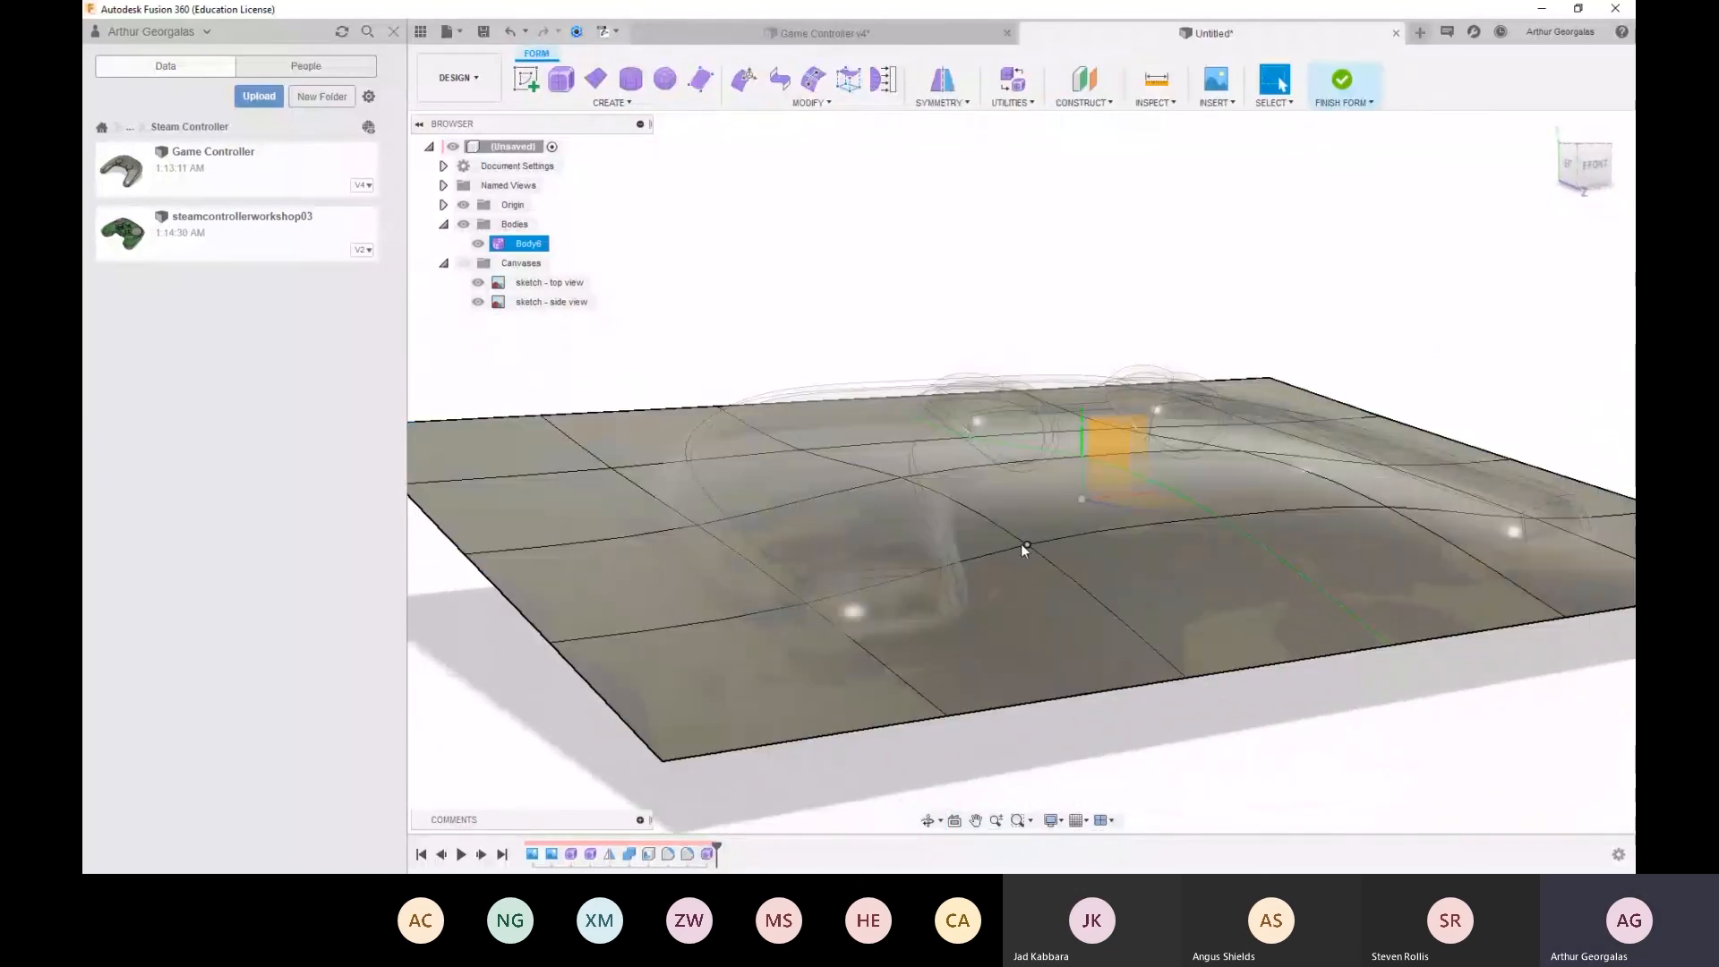
pyautogui.rightClick(1023, 544)
pyautogui.click(1083, 515)
pyautogui.keyDown('shift'); pyautogui.moveTo(1008, 593); pyautogui.dragTo(850, 527, button='middle'); pyautogui.keyUp('shift')
pyautogui.keyDown('shift'); pyautogui.moveTo(862, 586); pyautogui.dragTo(864, 569, button='middle'); pyautogui.keyUp('shift')
pyautogui.moveTo(1004, 495); pyautogui.dragTo(1002, 644)
pyautogui.keyDown('shift'); pyautogui.moveTo(869, 611); pyautogui.dragTo(750, 699, button='middle'); pyautogui.keyUp('shift')
pyautogui.moveTo(841, 637); pyautogui.dragTo(839, 661)
pyautogui.keyDown('shift'); pyautogui.moveTo(839, 660); pyautogui.dragTo(922, 582, button='middle'); pyautogui.keyUp('shift')
pyautogui.click(1581, 498)
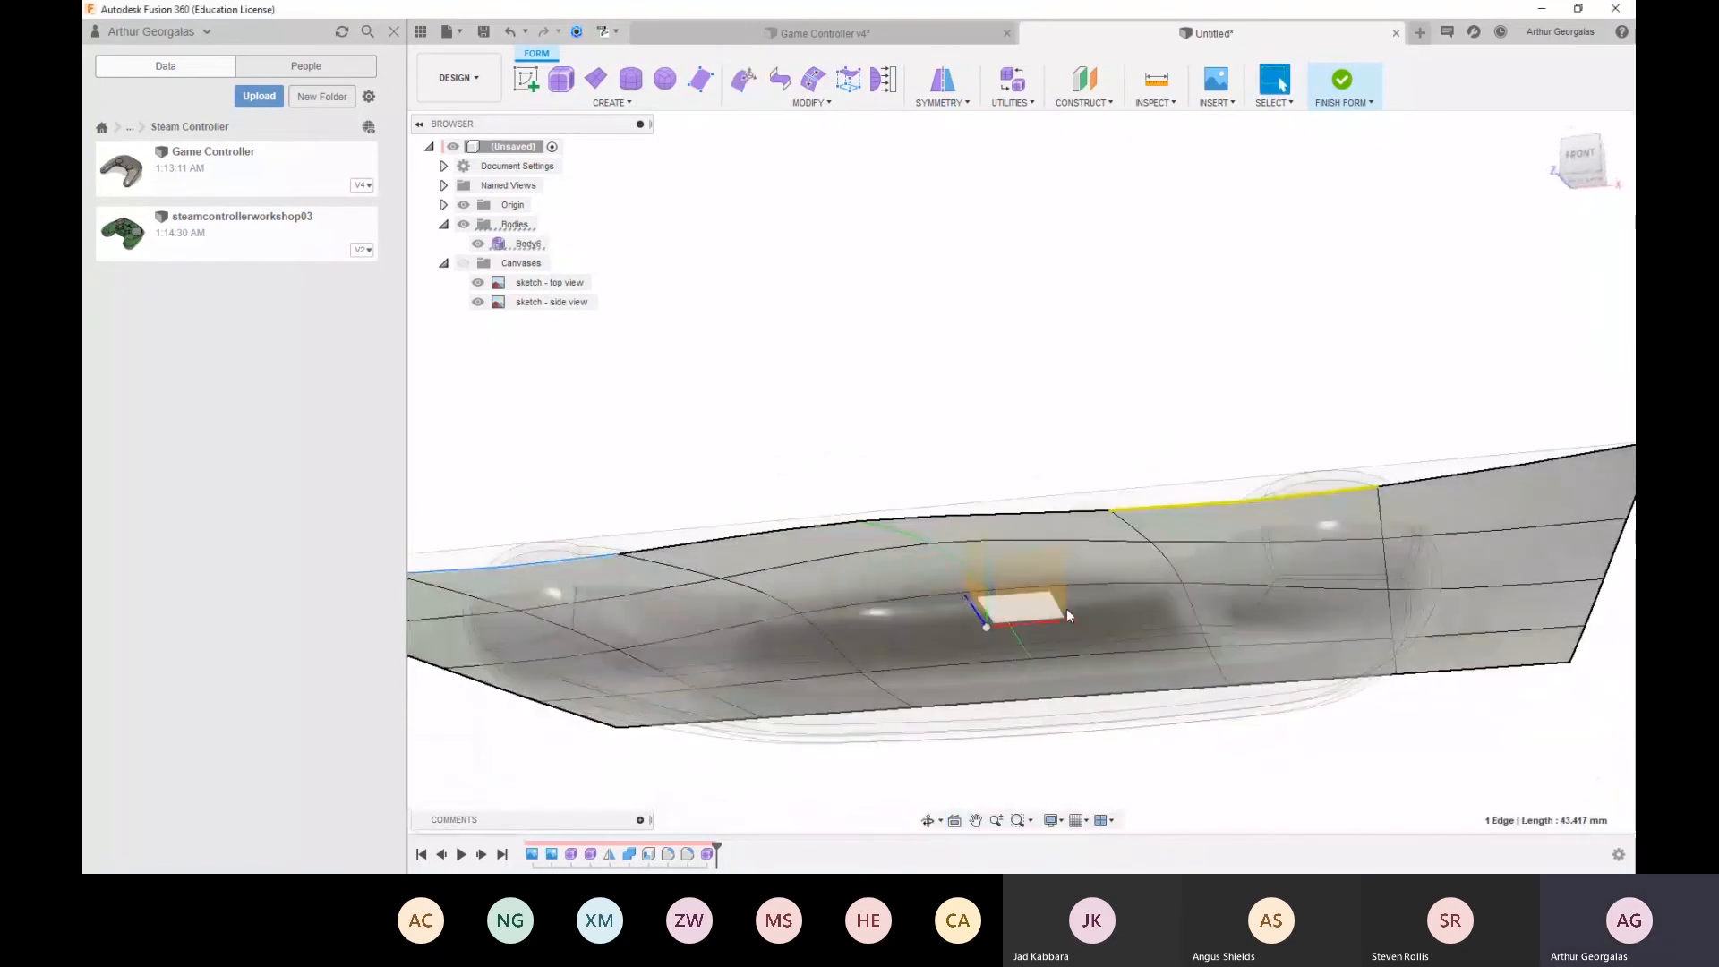
pyautogui.click(1327, 77)
pyautogui.keyDown('shift'); pyautogui.moveTo(1036, 469); pyautogui.dragTo(1486, 509, button='middle'); pyautogui.keyUp('shift')
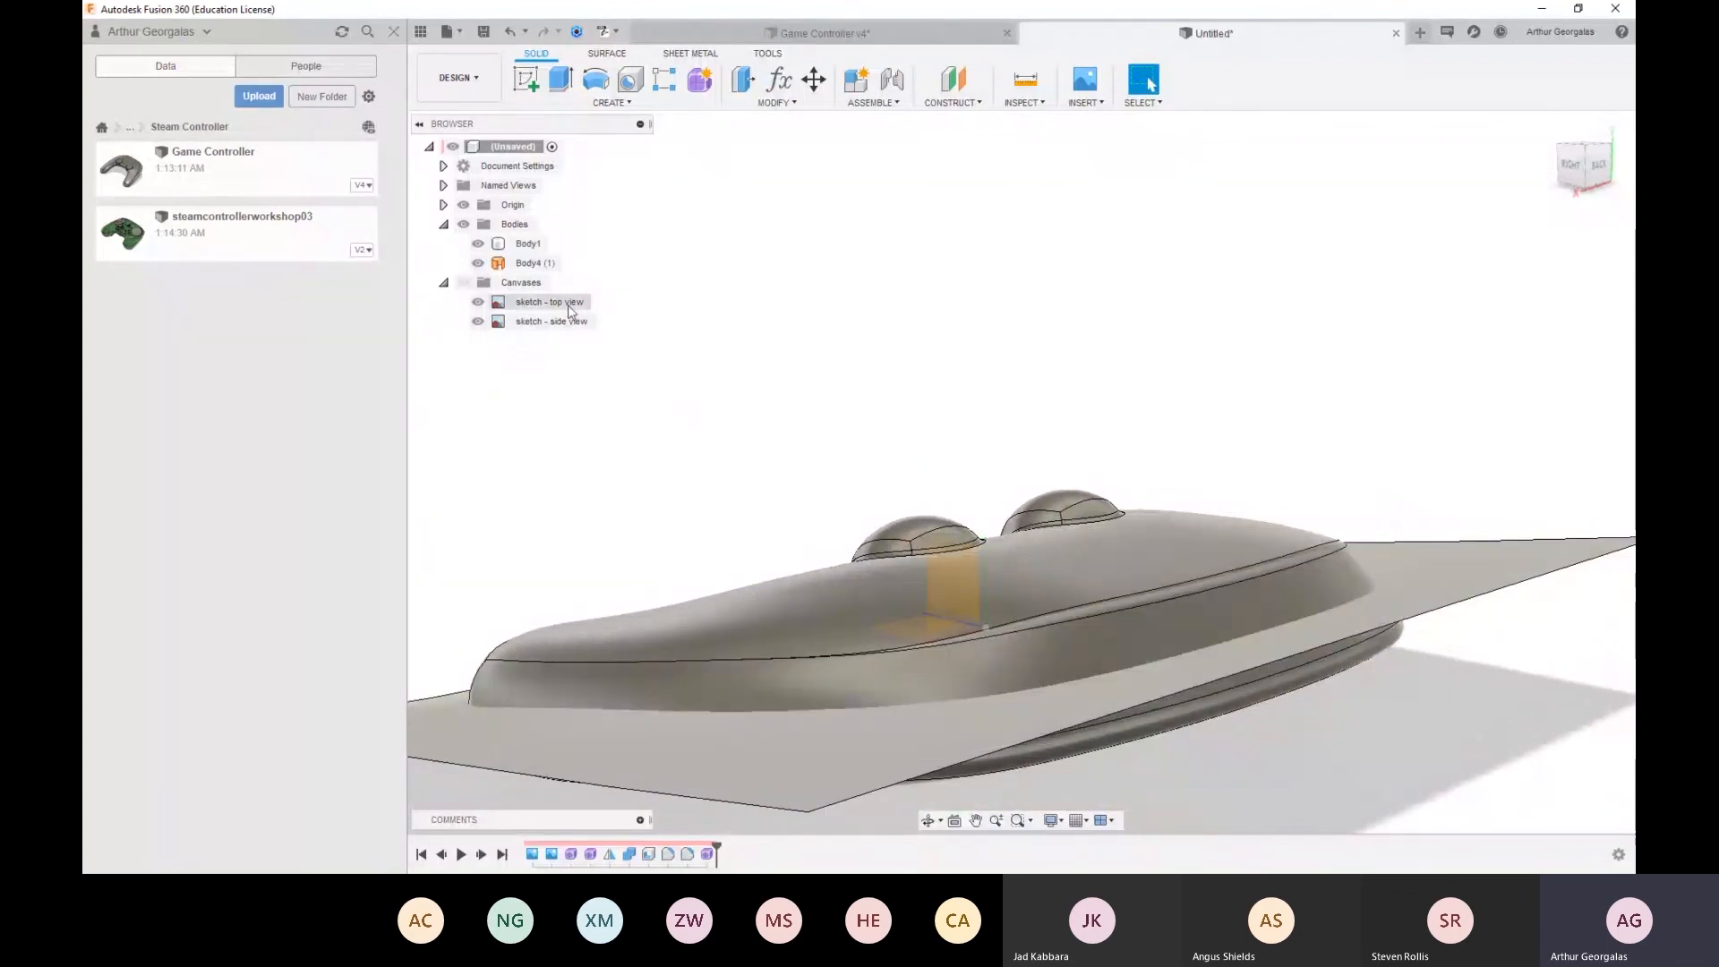
# Reopen the form and slightly raise the middle edges of the back border and of the row just inside it
pyautogui.doubleClick(707, 854)
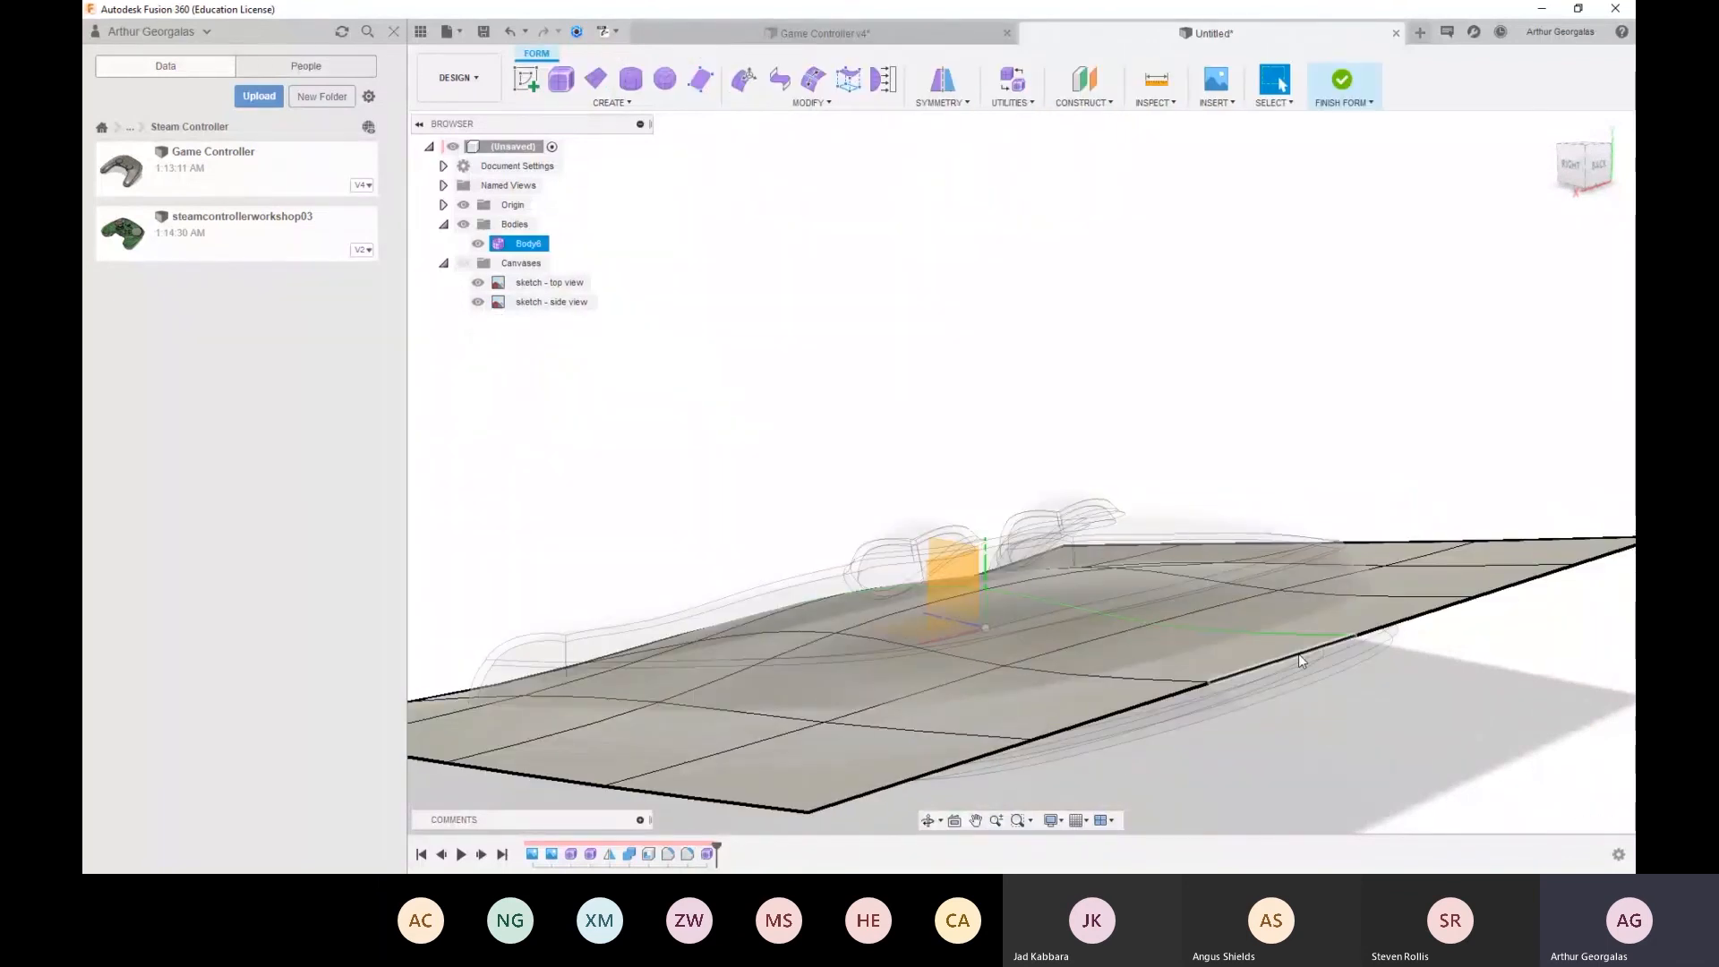
pyautogui.keyDown('shift'); pyautogui.moveTo(1268, 661); pyautogui.dragTo(1059, 641, button='middle'); pyautogui.keyUp('shift')
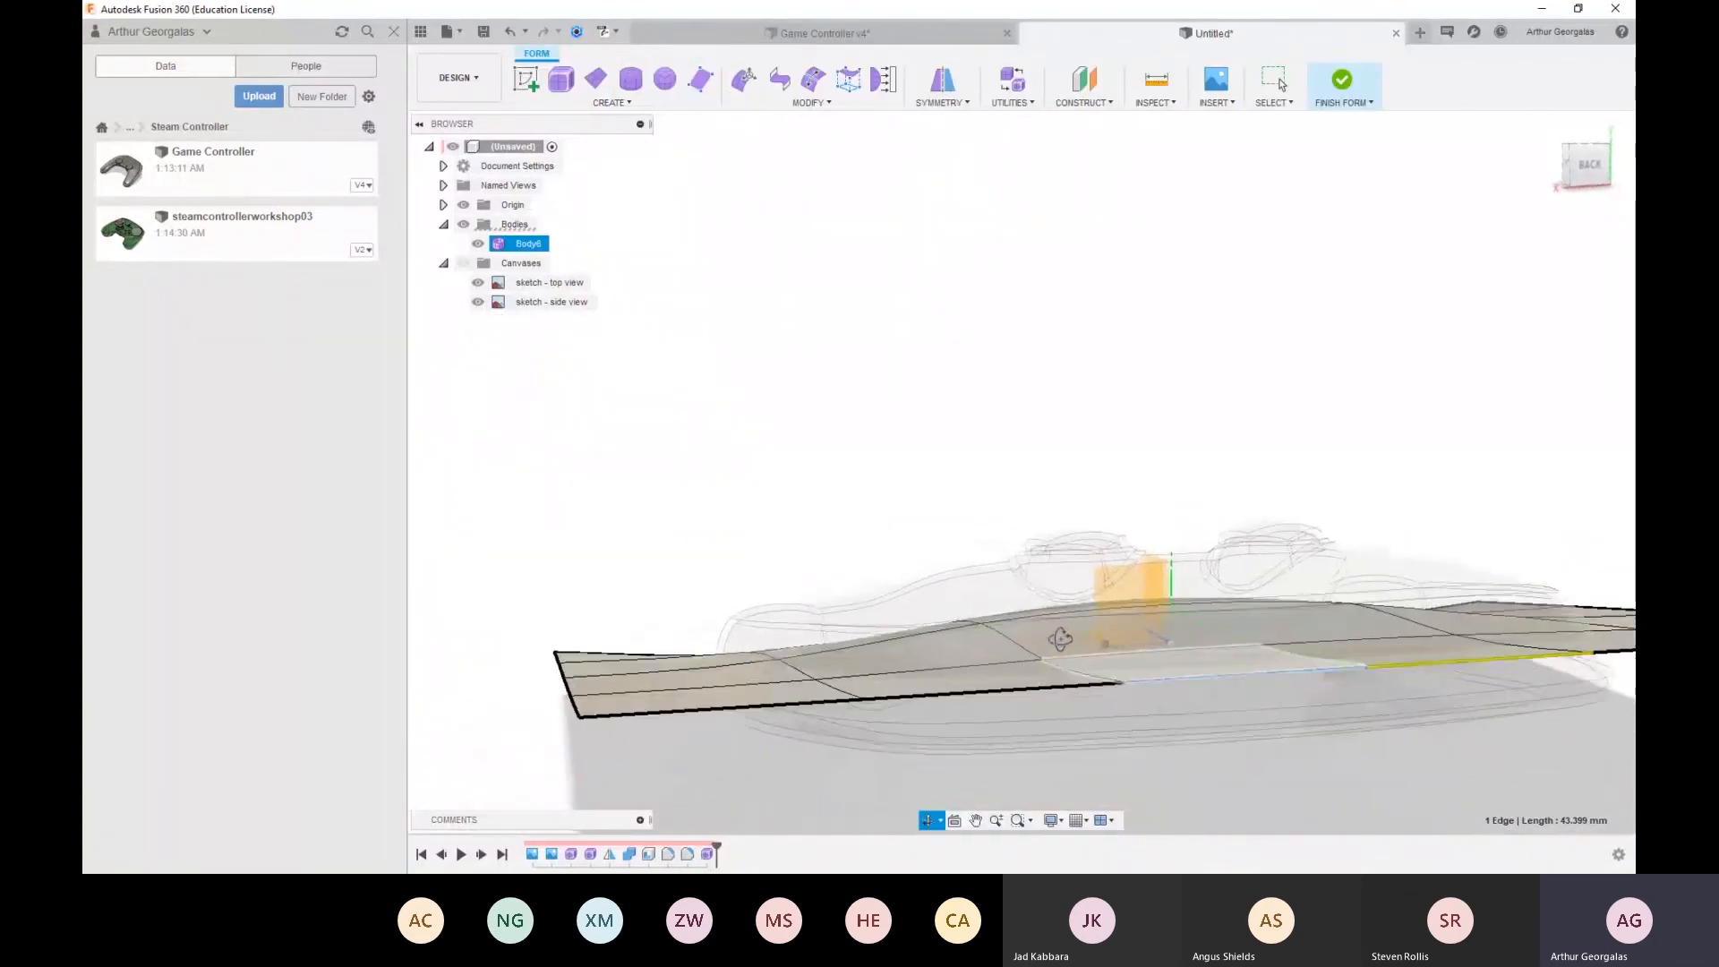
pyautogui.rightClick(1158, 756)
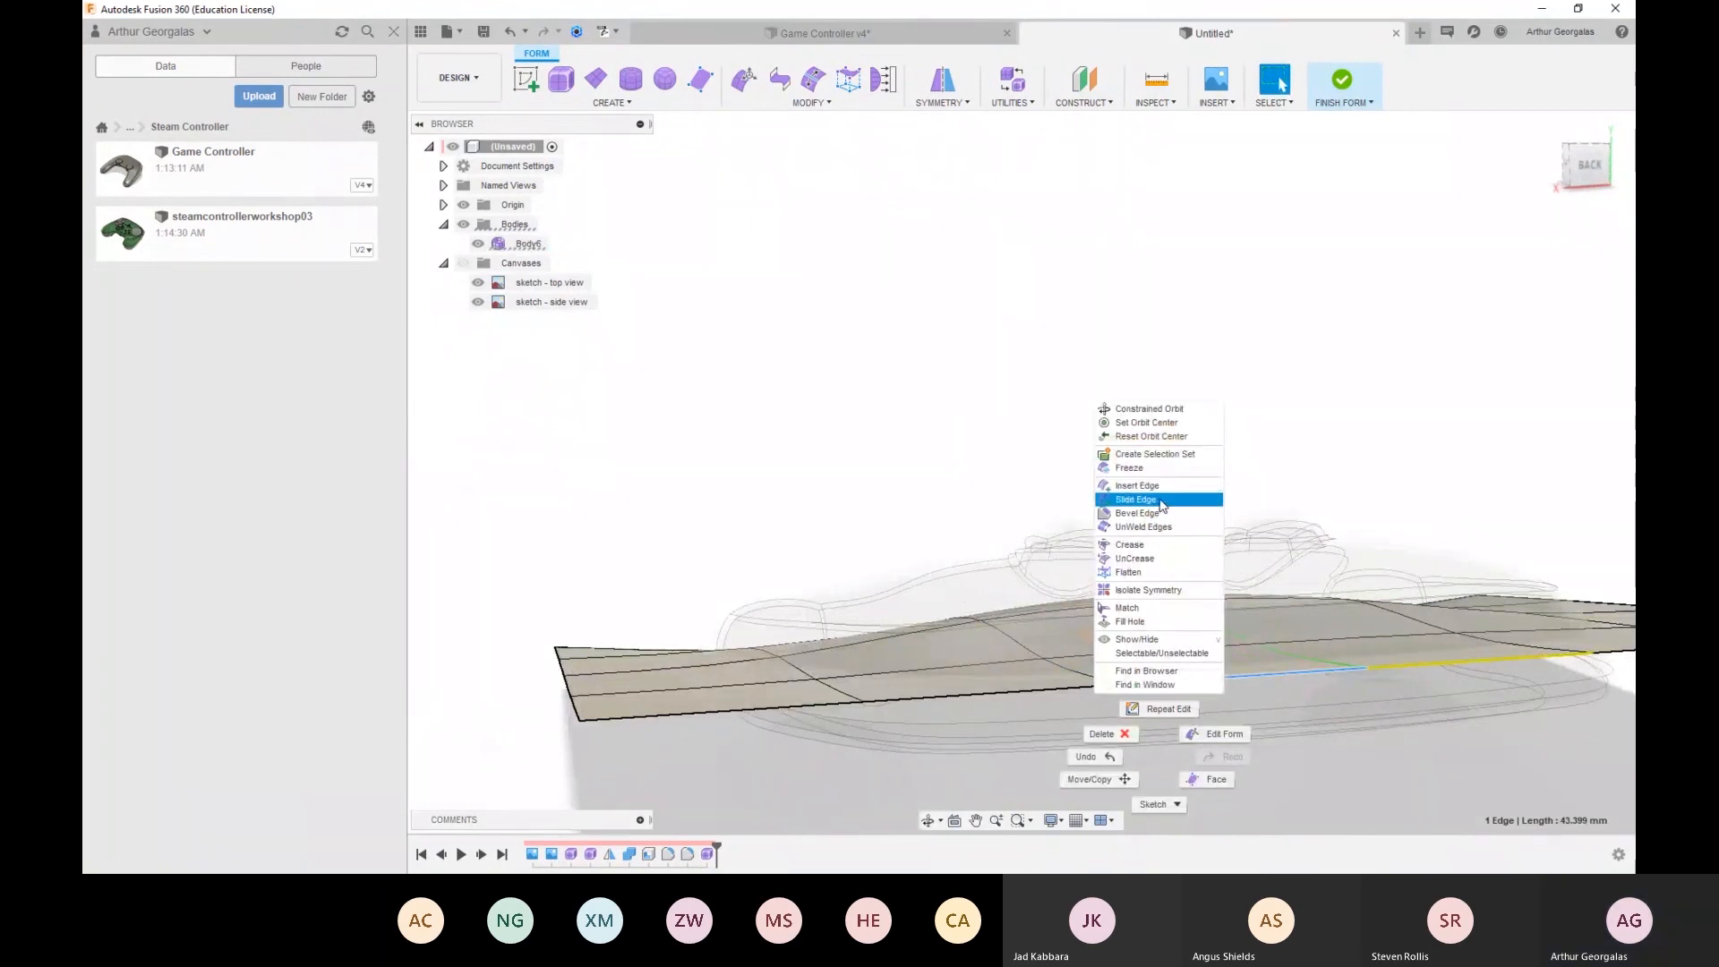
pyautogui.click(1220, 733)
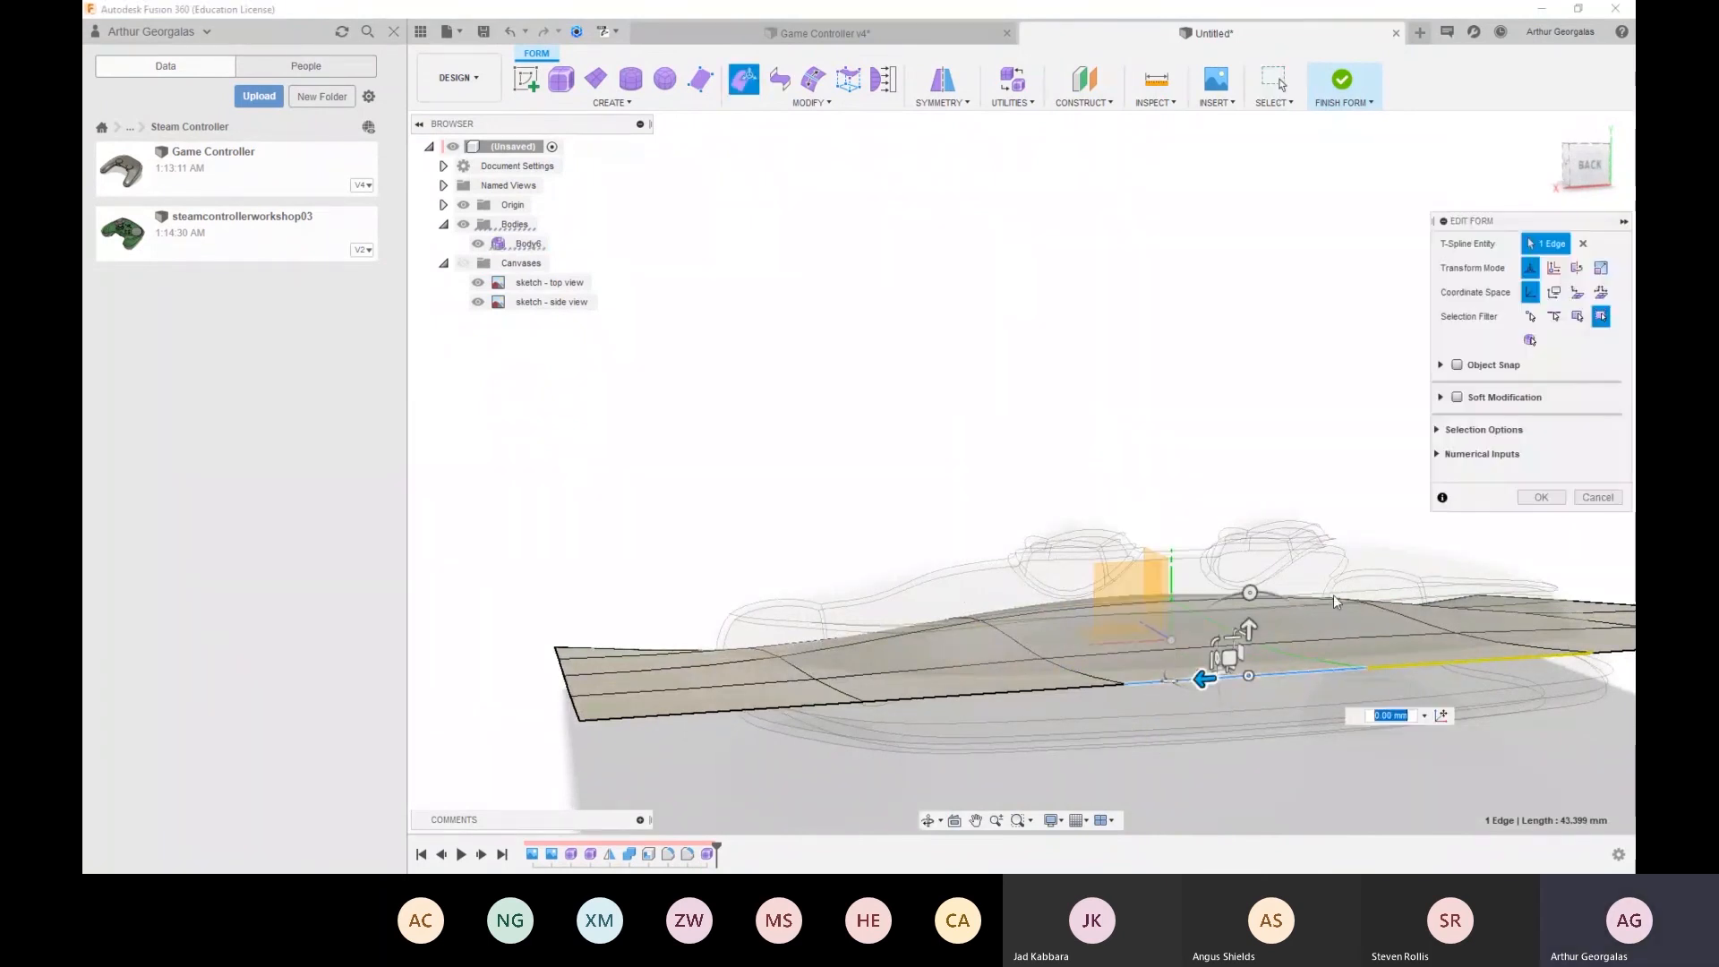
pyautogui.scroll(-2, 985, 573)
pyautogui.keyDown('shift'); pyautogui.moveTo(976, 564); pyautogui.dragTo(1195, 712, button='middle'); pyautogui.keyUp('shift')
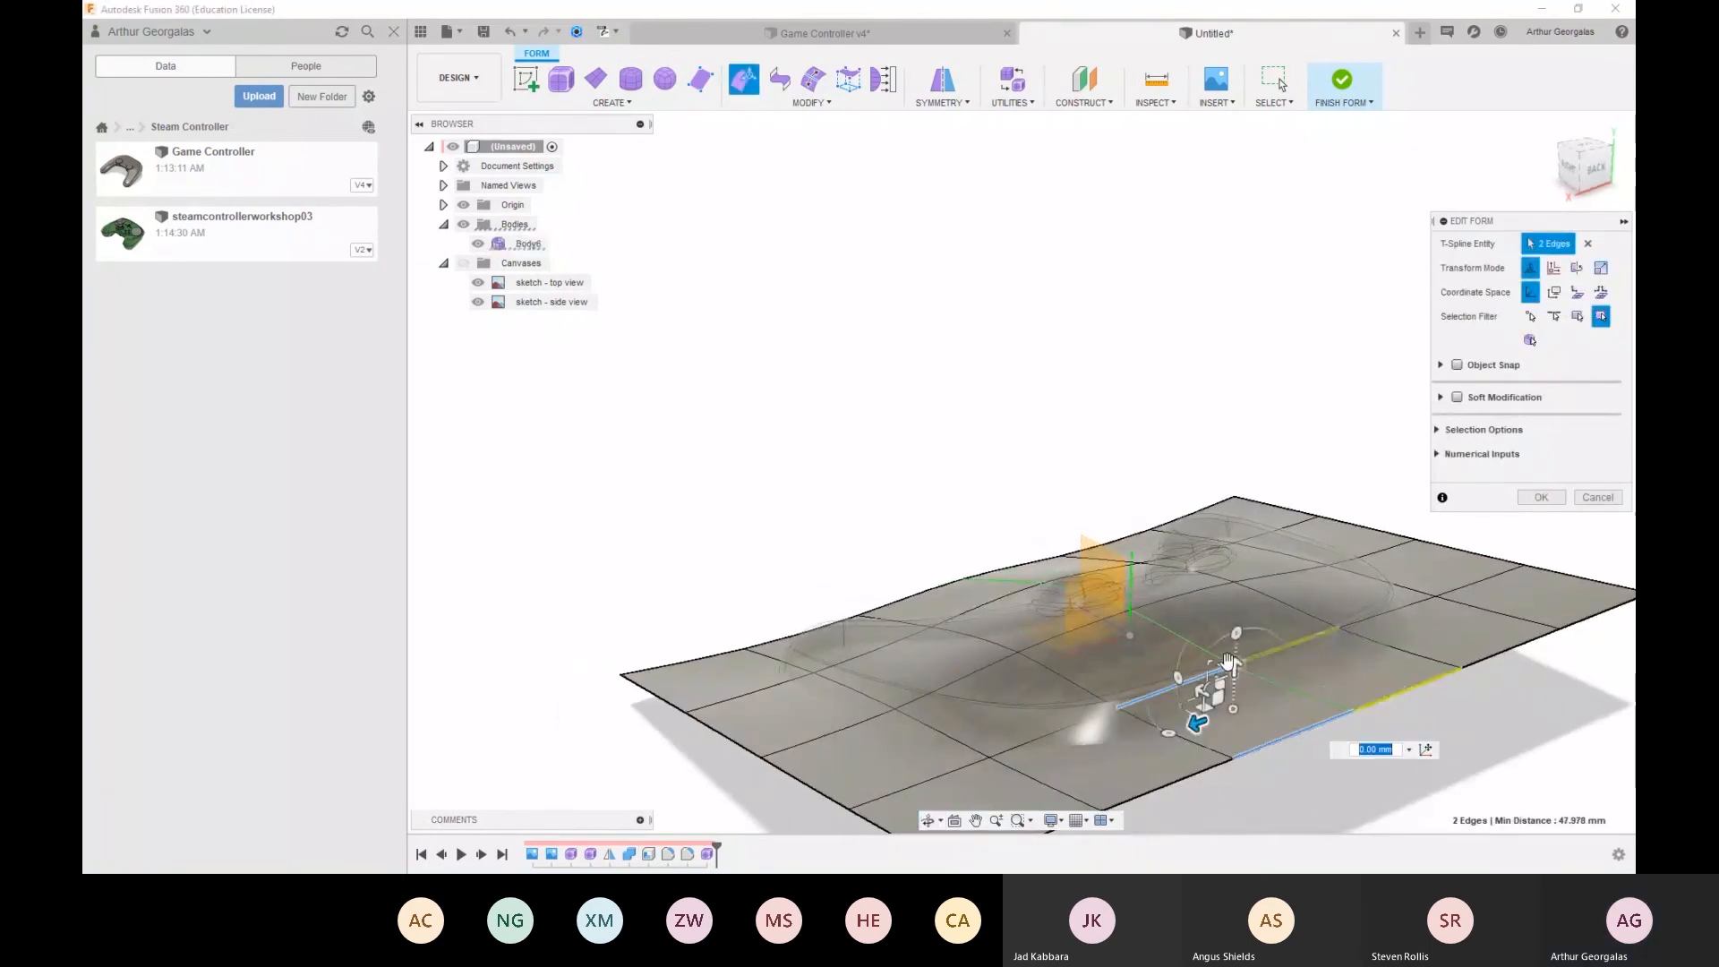
pyautogui.moveTo(1235, 666); pyautogui.dragTo(1236, 644)
# Slightly lower the width-direction edge in the back row one face in from the side, and finish the form
pyautogui.click(1035, 770)
pyautogui.moveTo(1043, 734)
pyautogui.mouseDown()
pyautogui.moveTo(1038, 788)
pyautogui.moveTo(1049, 748)
pyautogui.mouseUp()
pyautogui.click(1545, 497)
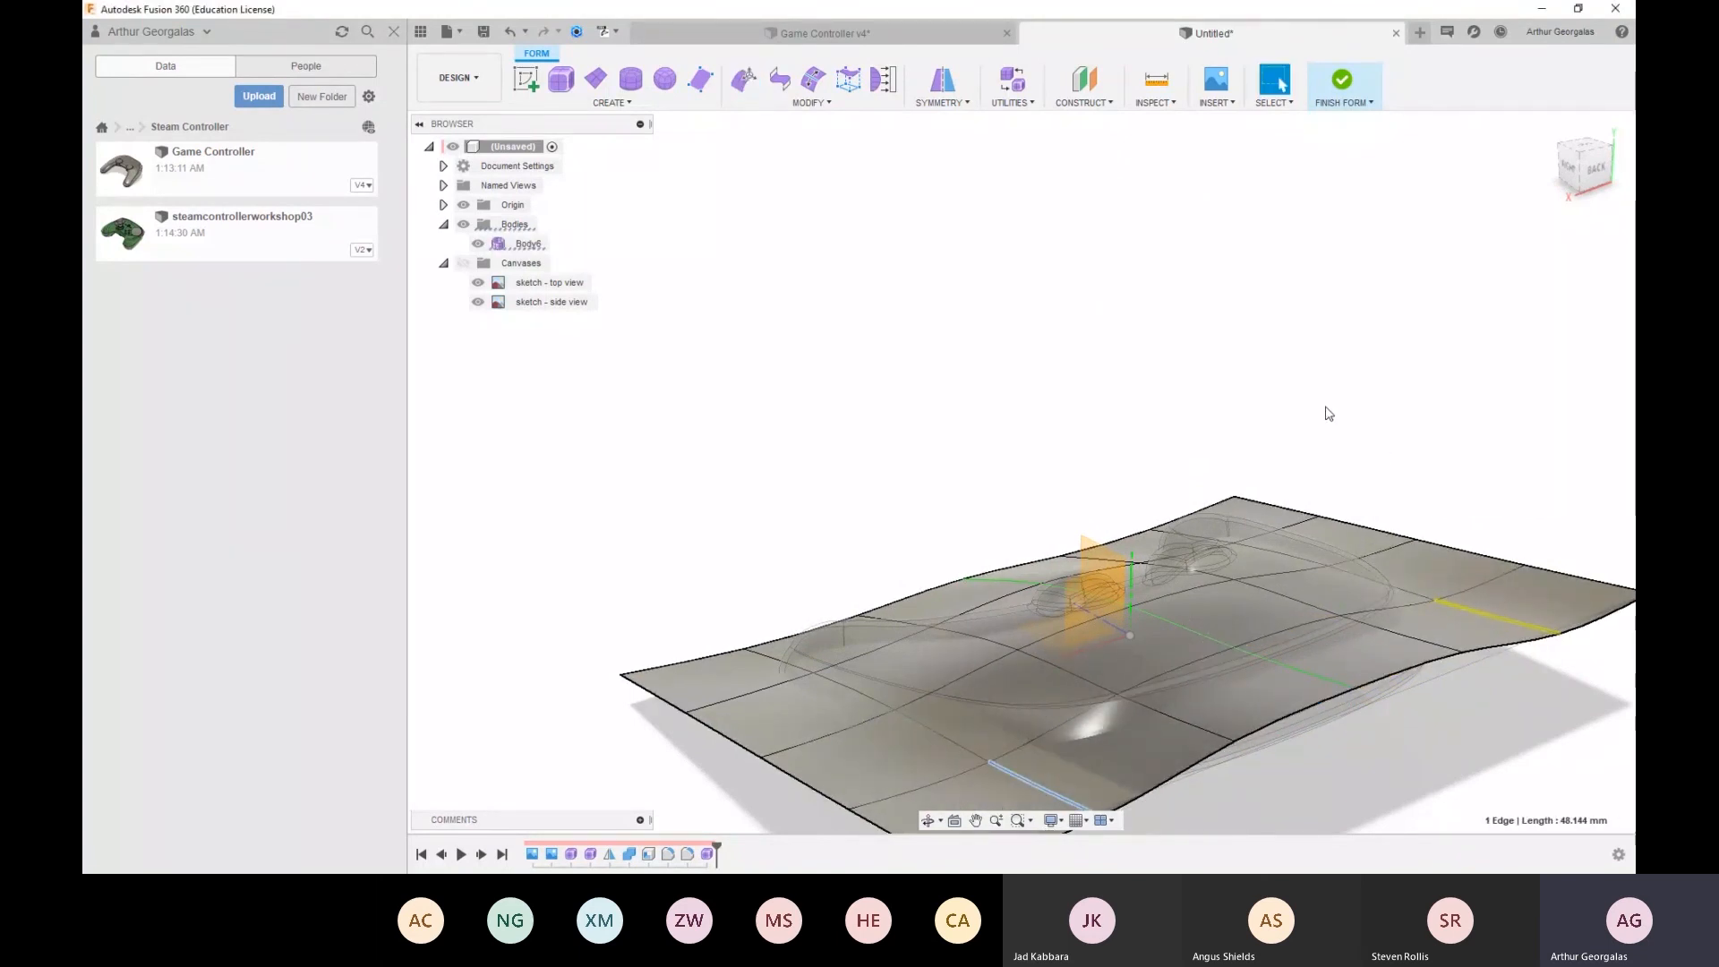
pyautogui.click(1334, 84)
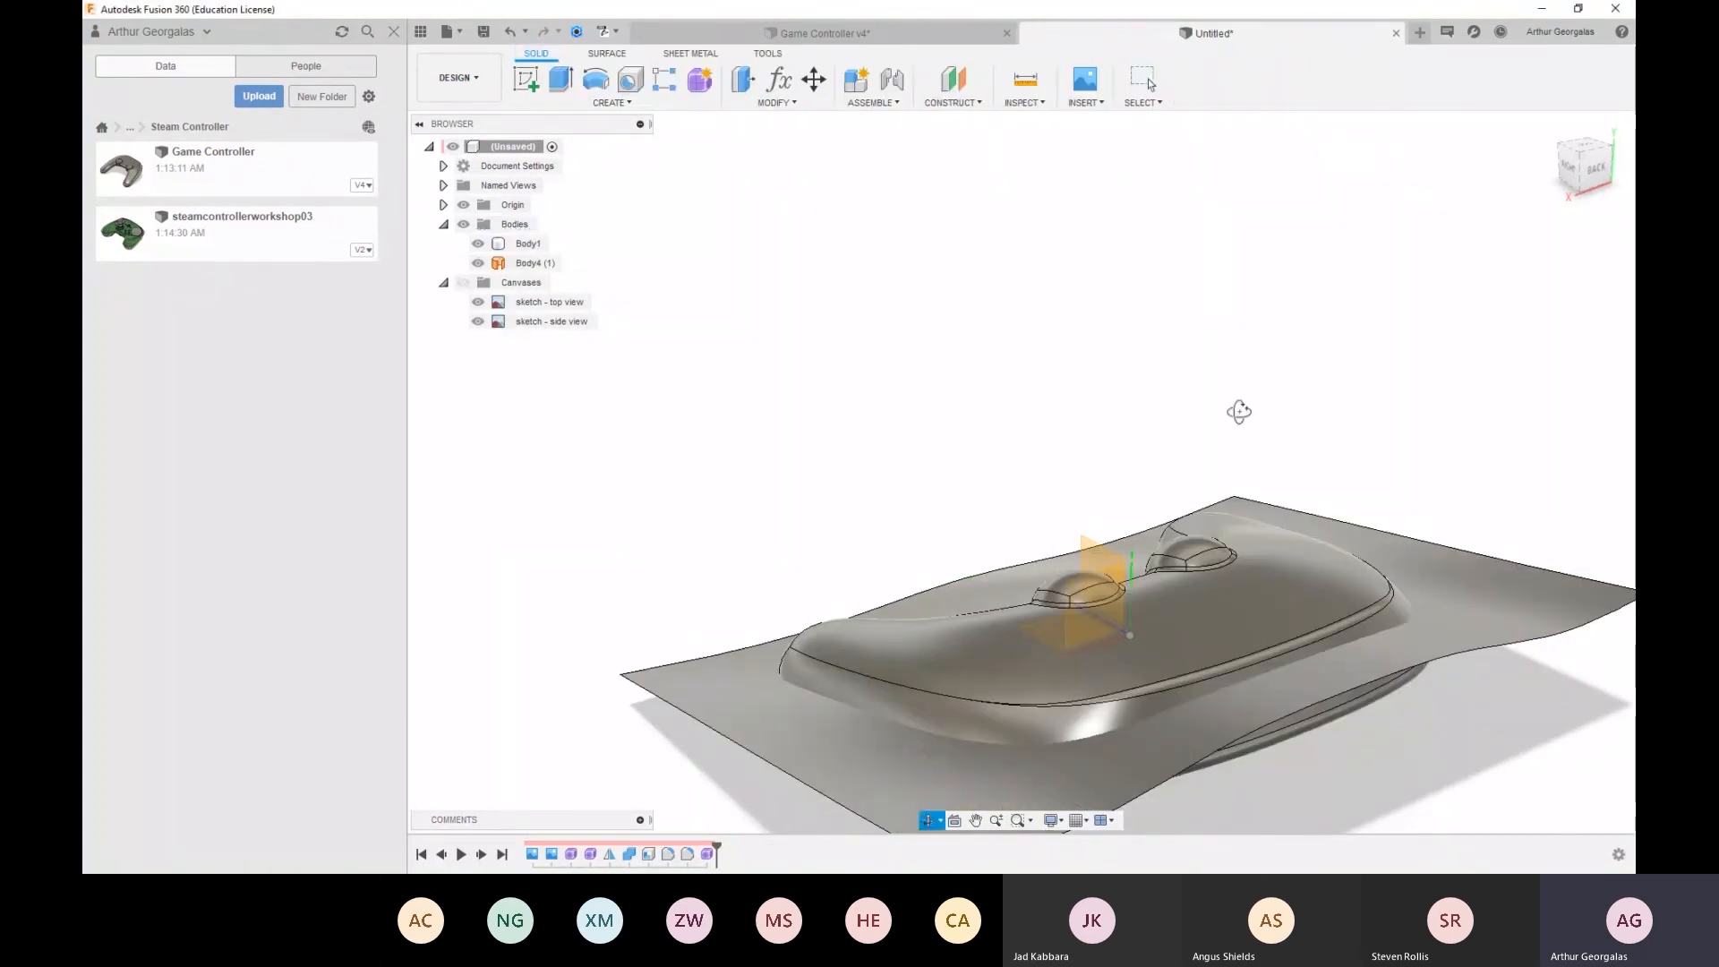
pyautogui.keyDown('shift'); pyautogui.moveTo(1247, 422); pyautogui.dragTo(1236, 385, button='middle'); pyautogui.keyUp('shift')
pyautogui.keyDown('shift'); pyautogui.moveTo(1153, 512); pyautogui.dragTo(1419, 537, button='middle'); pyautogui.keyUp('shift')
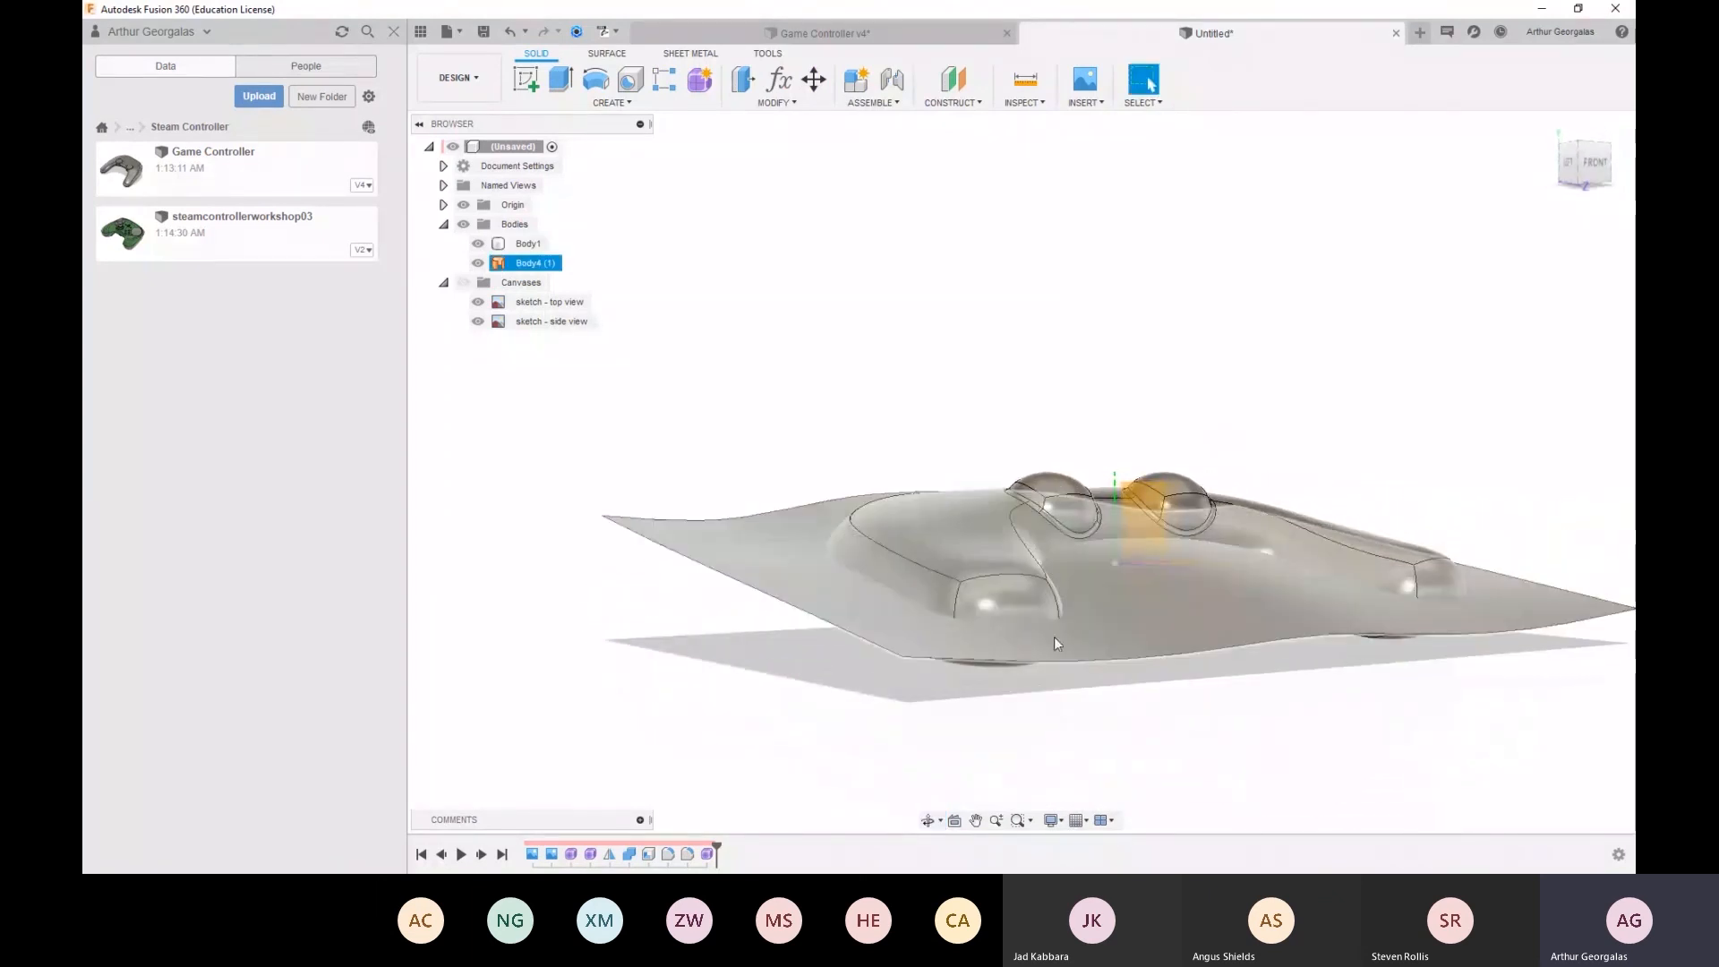
# Reopen the form, lower the plane's front corner vertex by about 7 mm, and finish the form
pyautogui.doubleClick(706, 856)
pyautogui.click(903, 658)
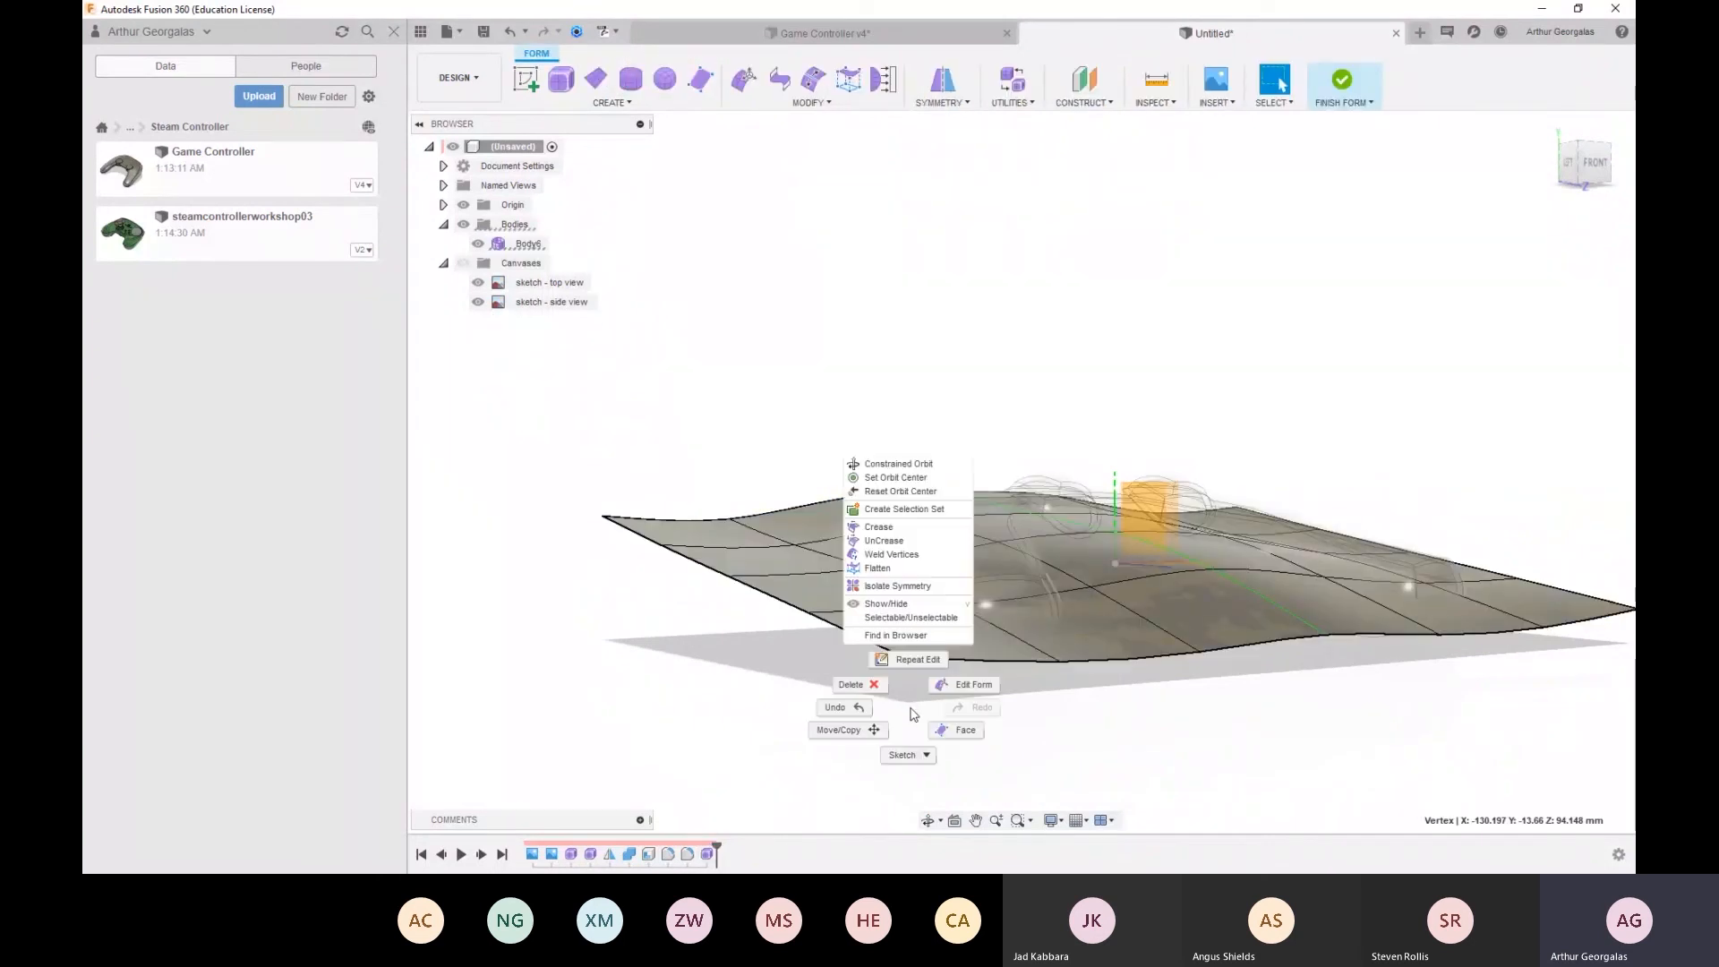
pyautogui.click(974, 684)
pyautogui.moveTo(901, 609); pyautogui.dragTo(902, 641)
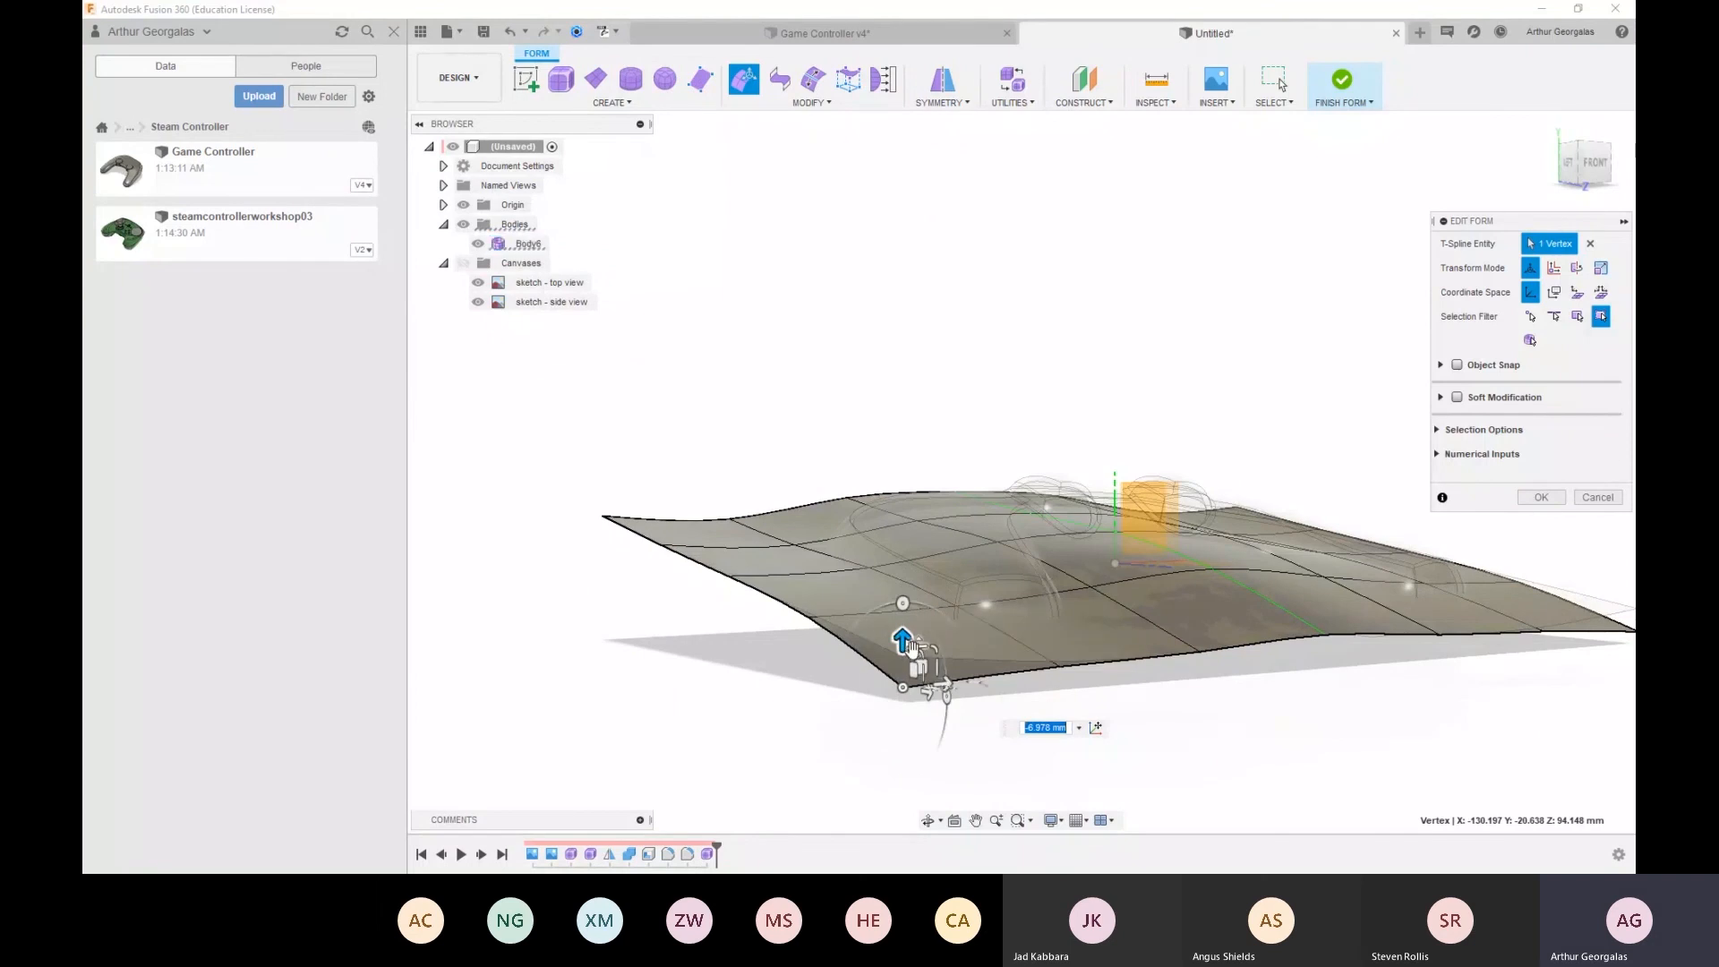
pyautogui.press('Return')
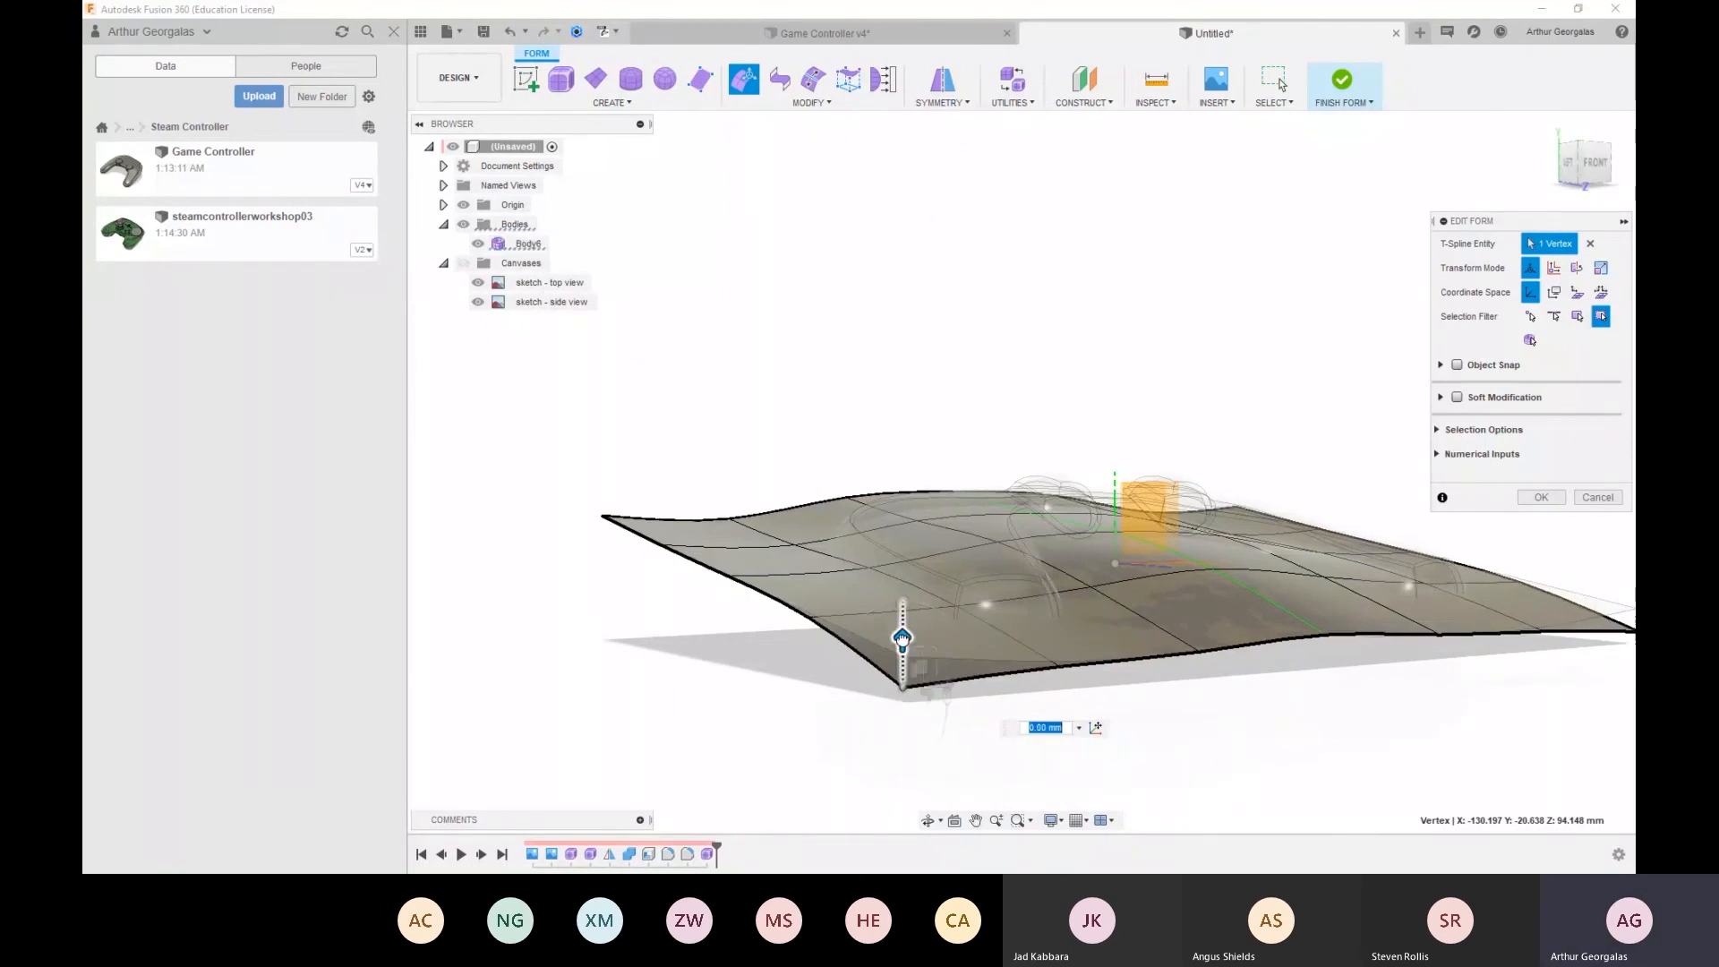
pyautogui.click(1598, 498)
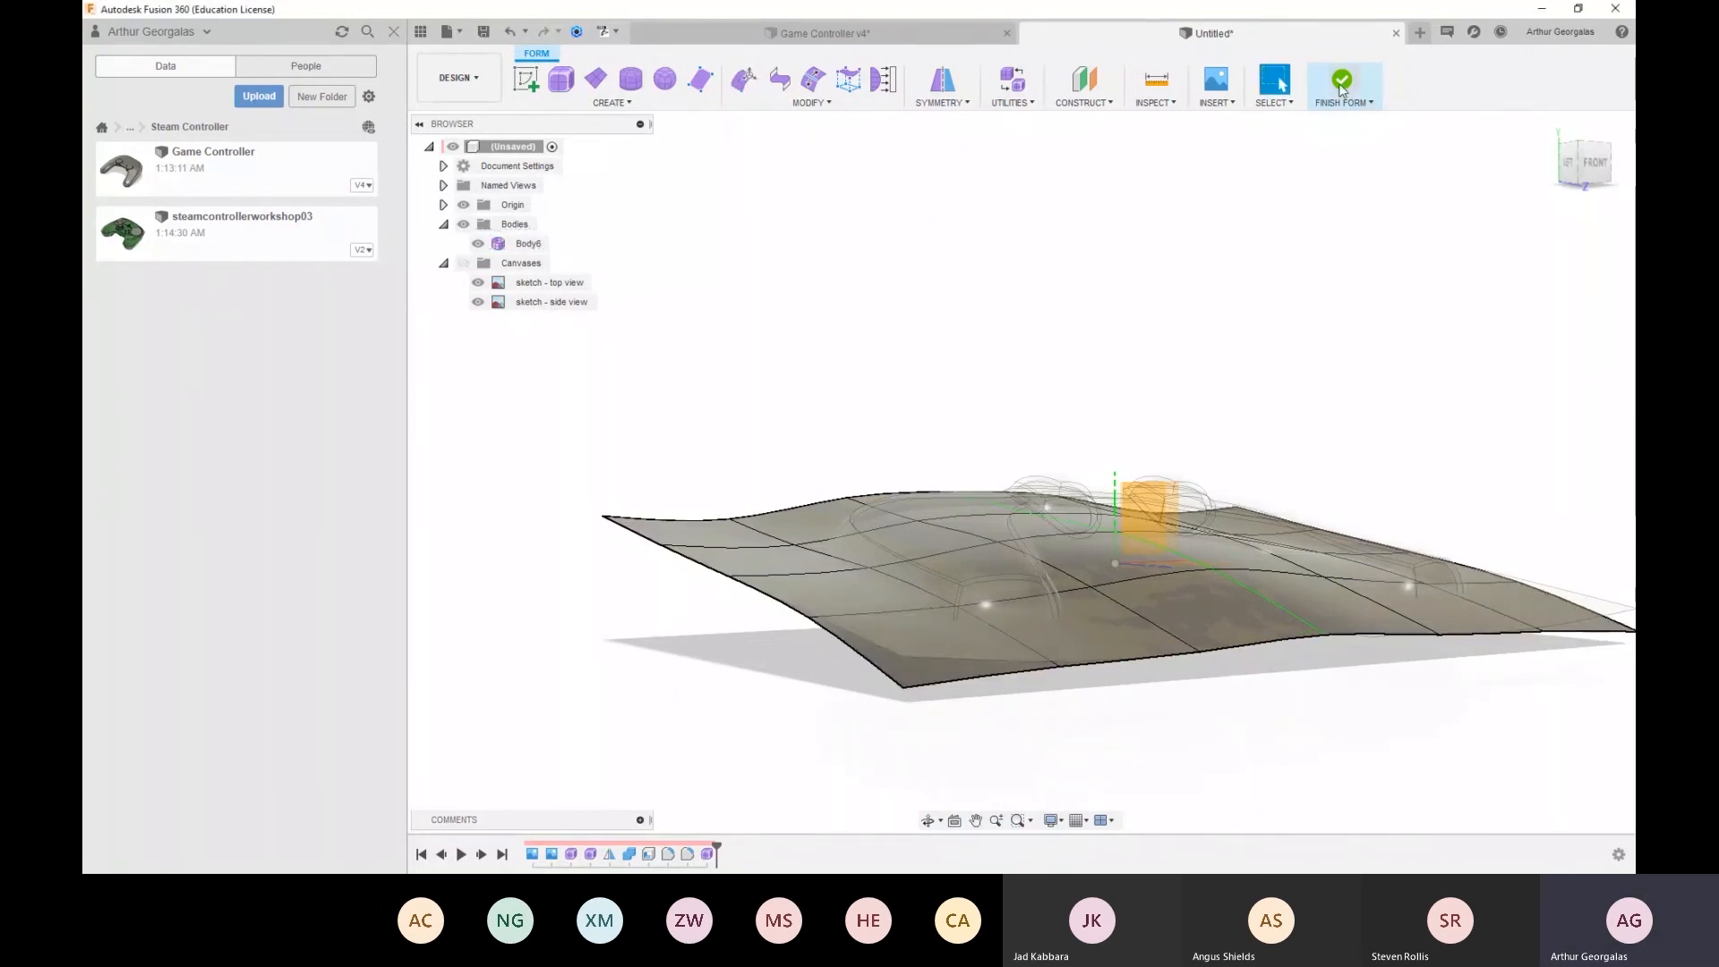
pyautogui.click(1342, 87)
pyautogui.keyDown('shift'); pyautogui.moveTo(1134, 623); pyautogui.dragTo(998, 656, button='middle'); pyautogui.keyUp('shift')
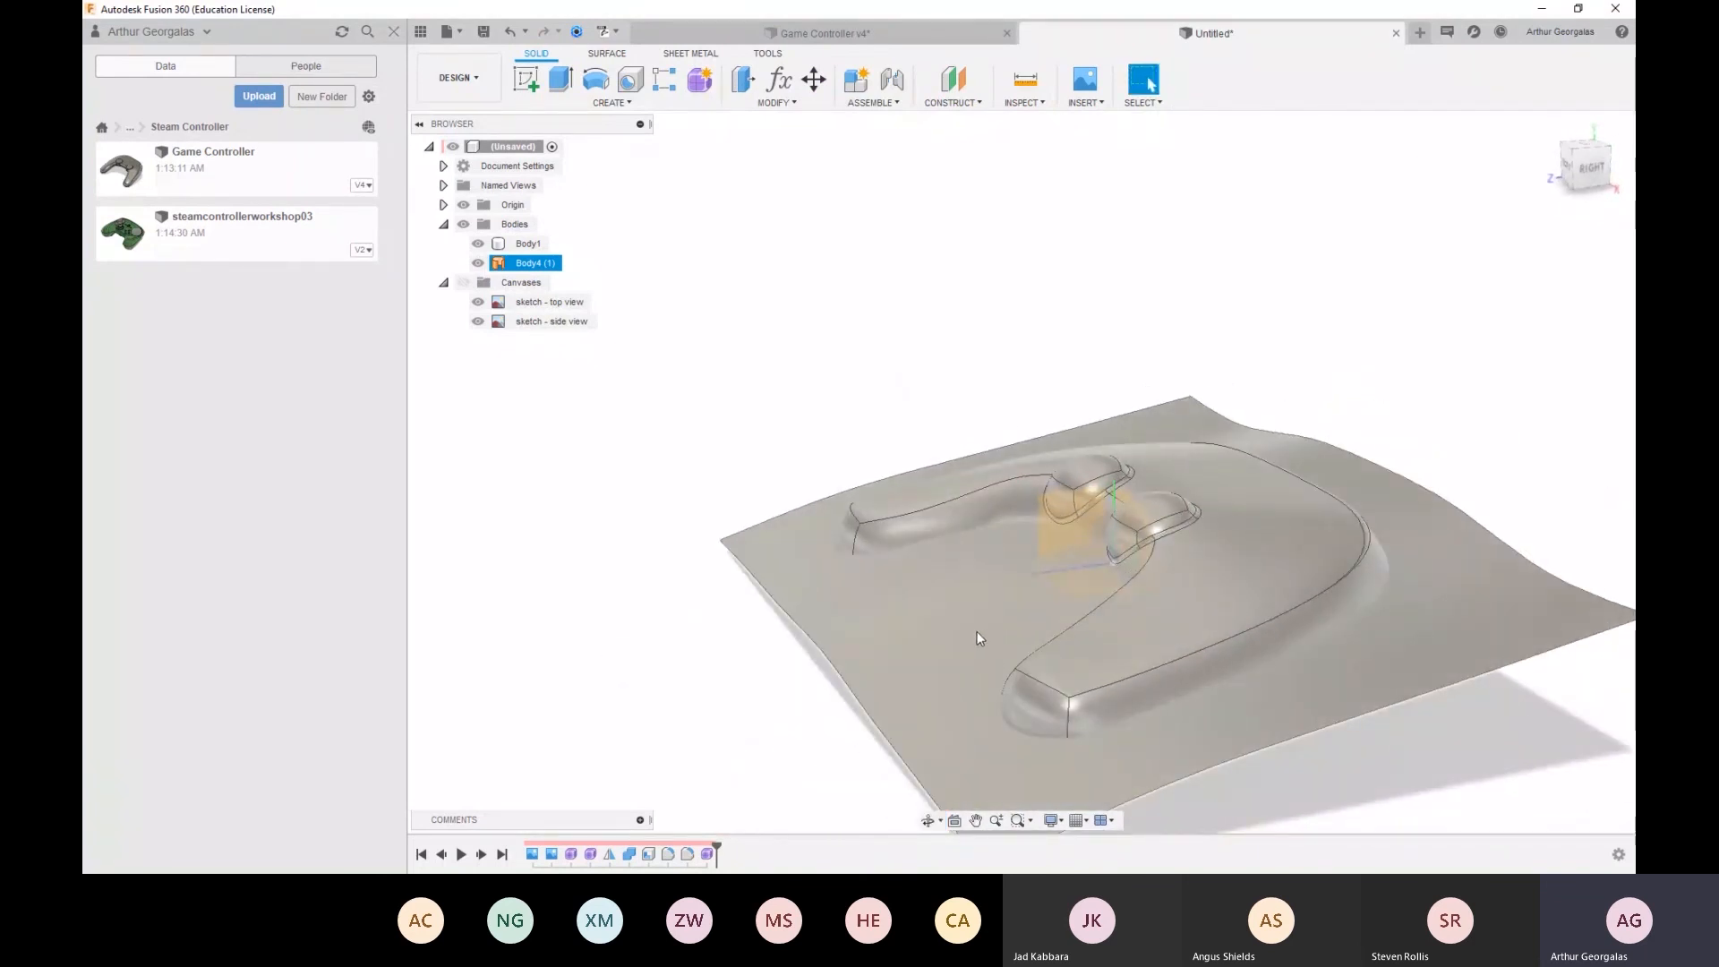
# Split the controller body with the curved form surface, with extension of the splitting tool turned off
pyautogui.click(770, 315)
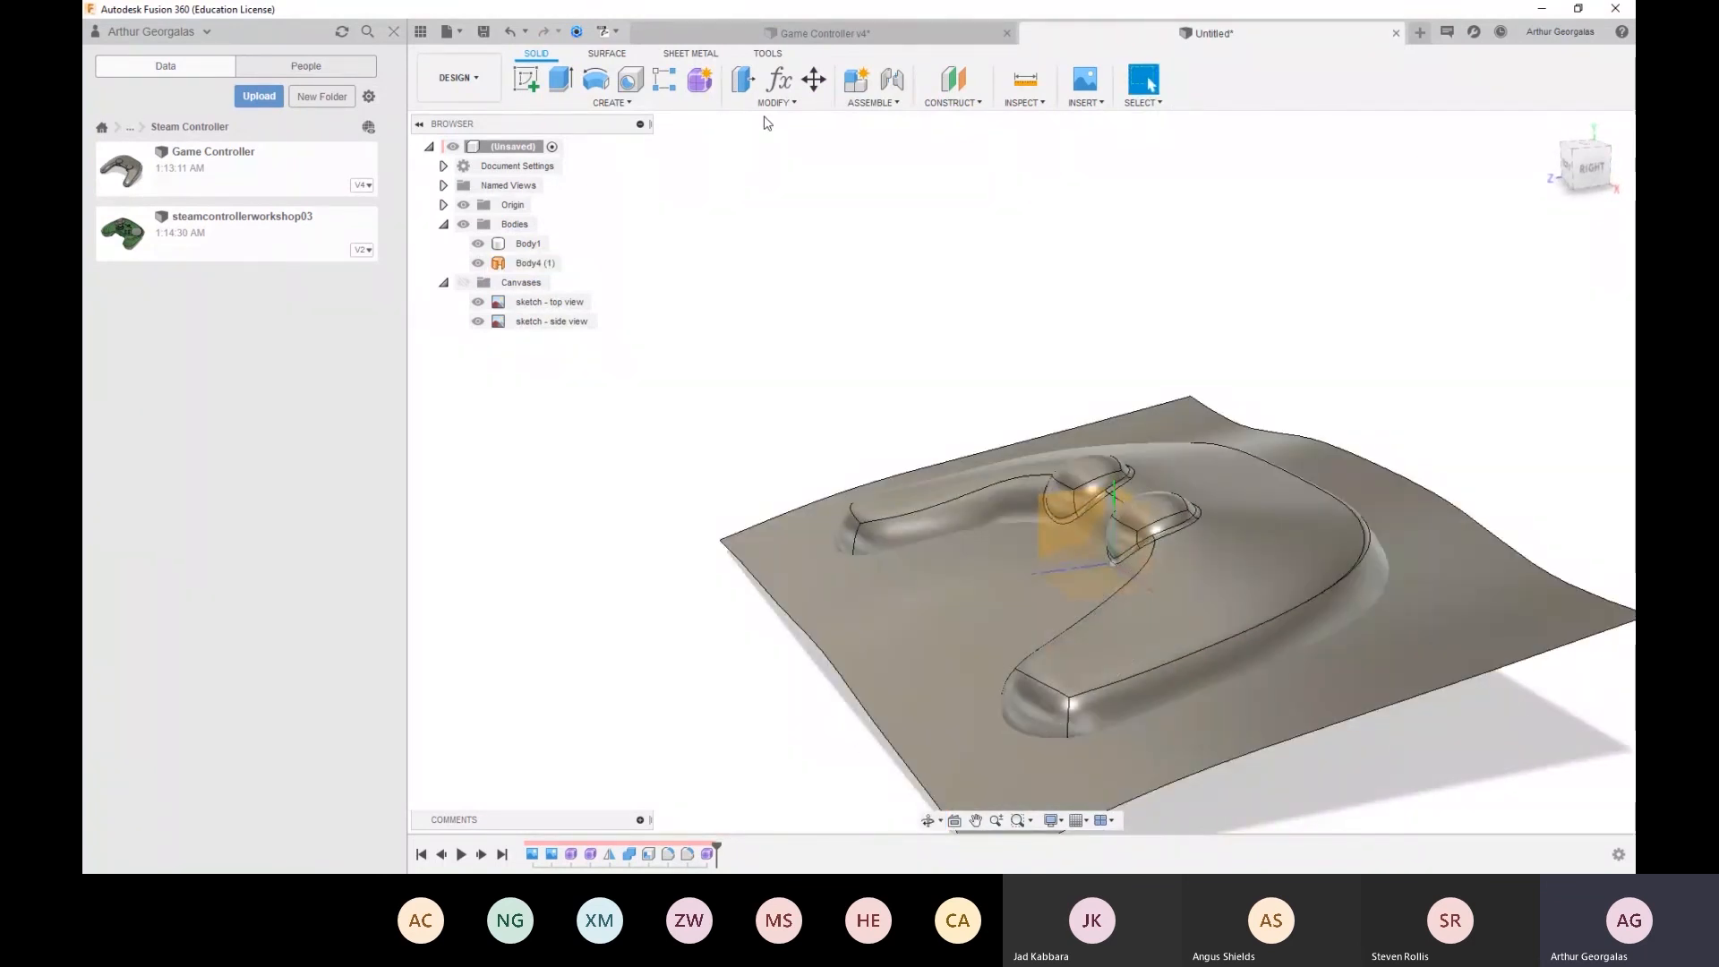
pyautogui.click(767, 104)
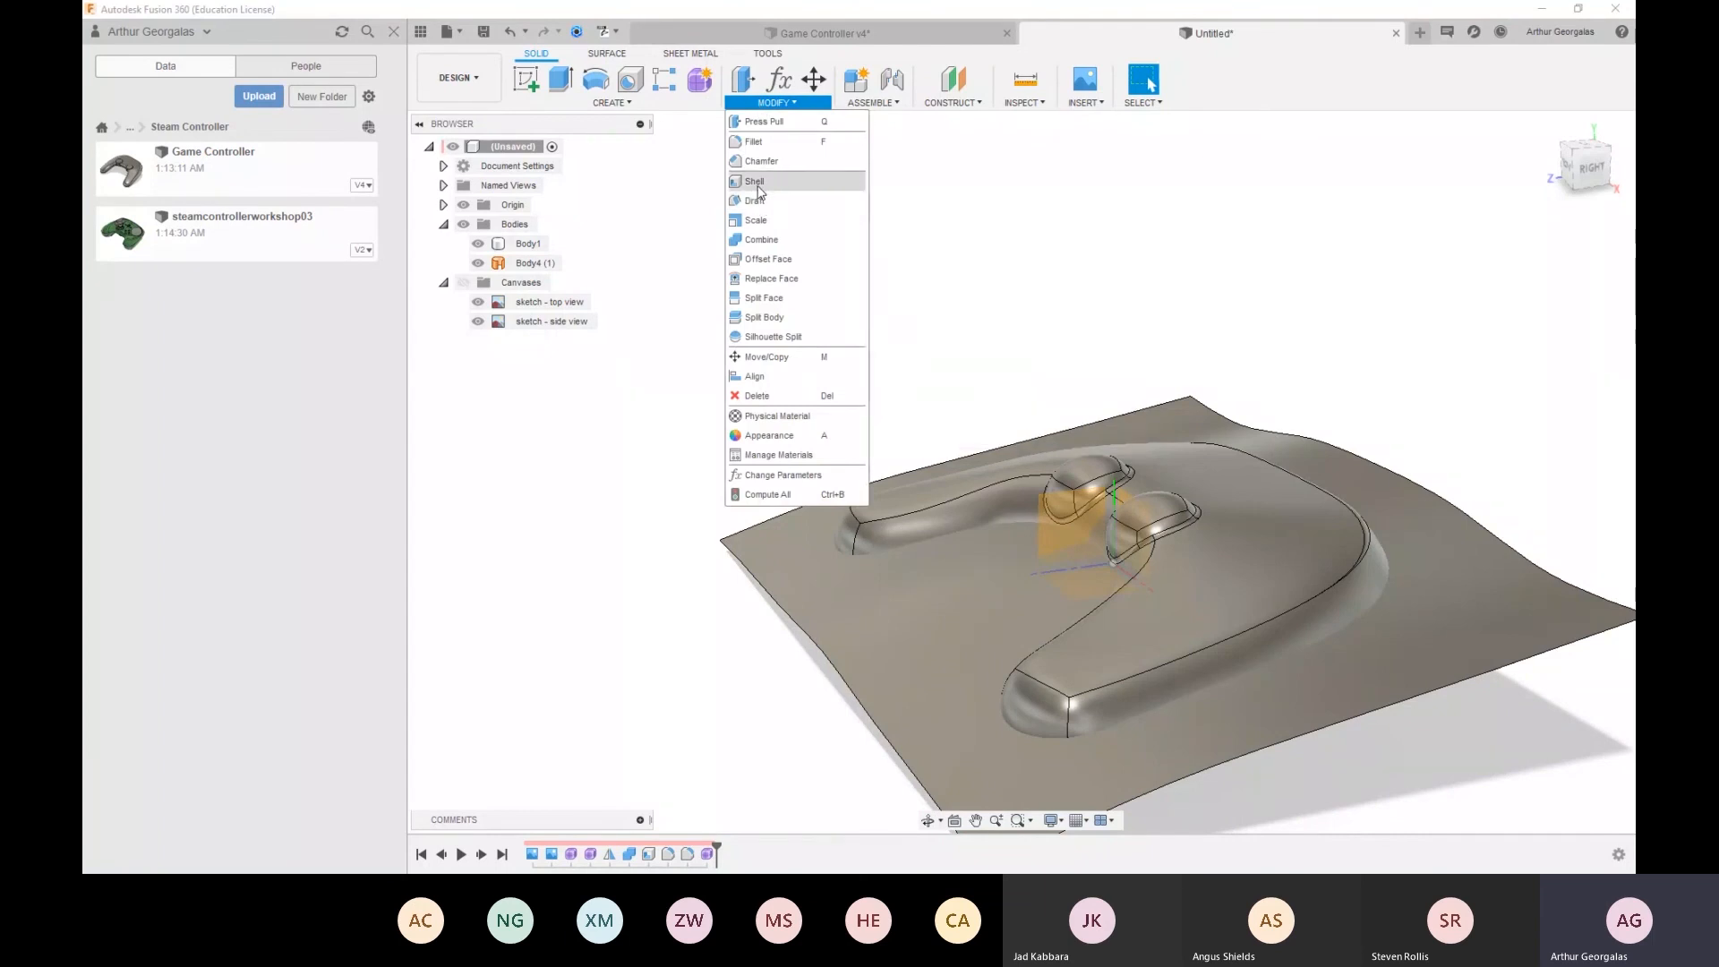
pyautogui.click(765, 317)
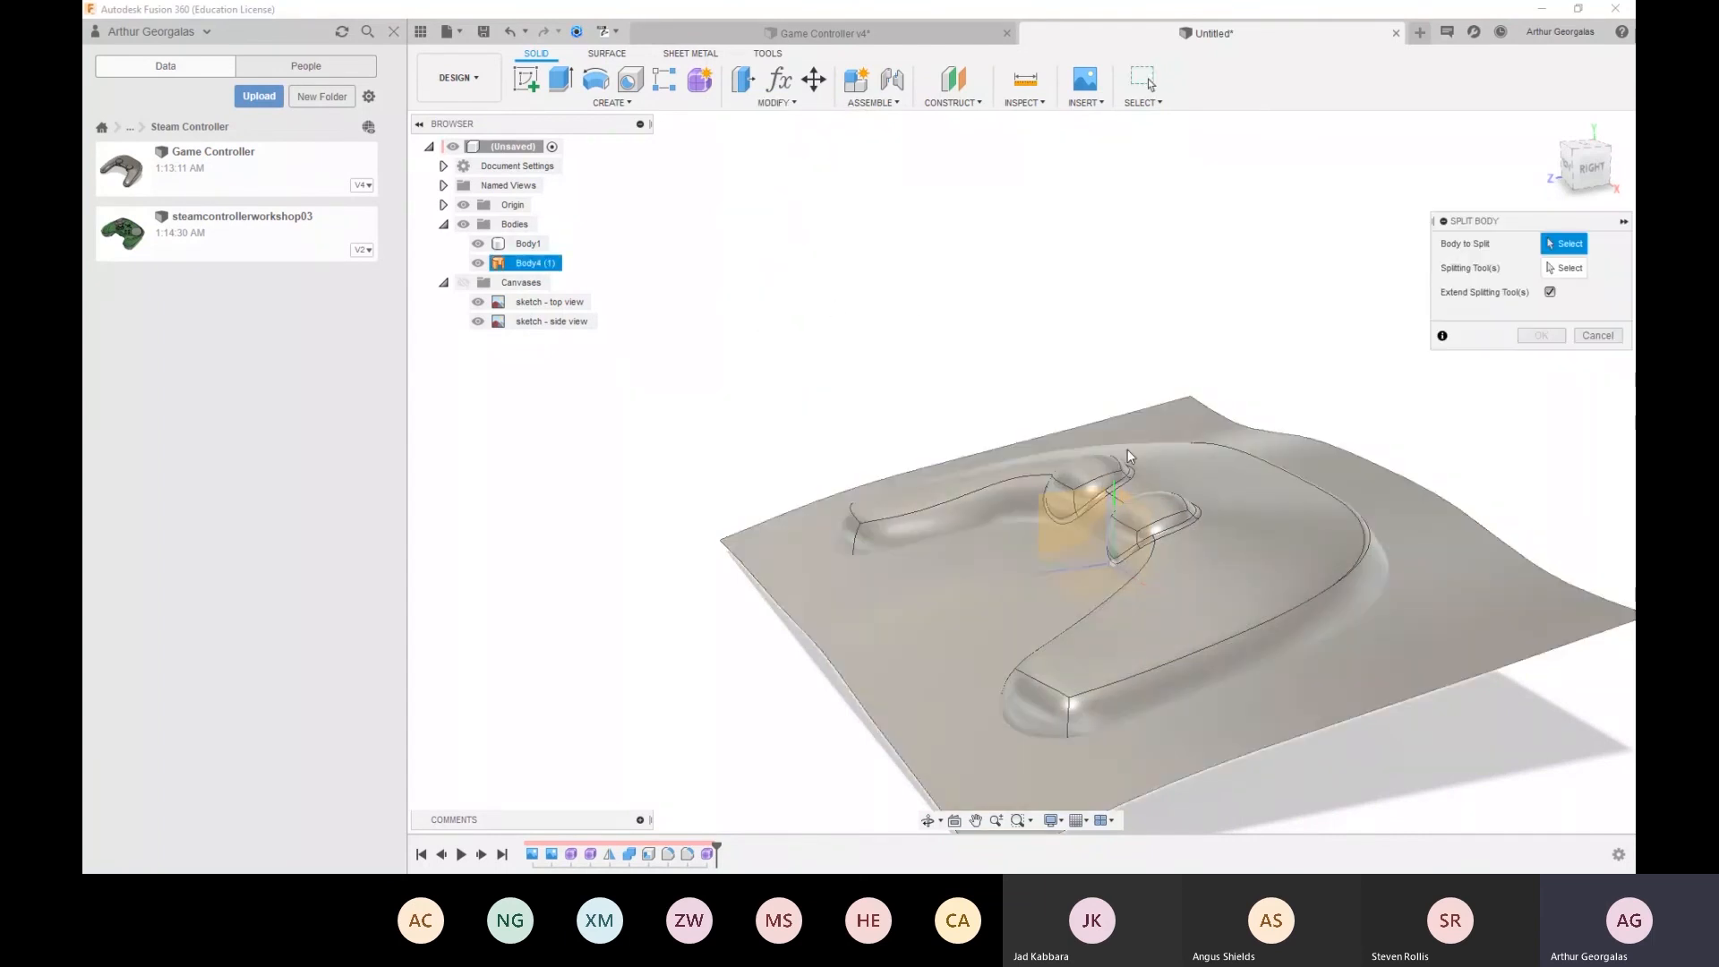
pyautogui.click(1147, 478)
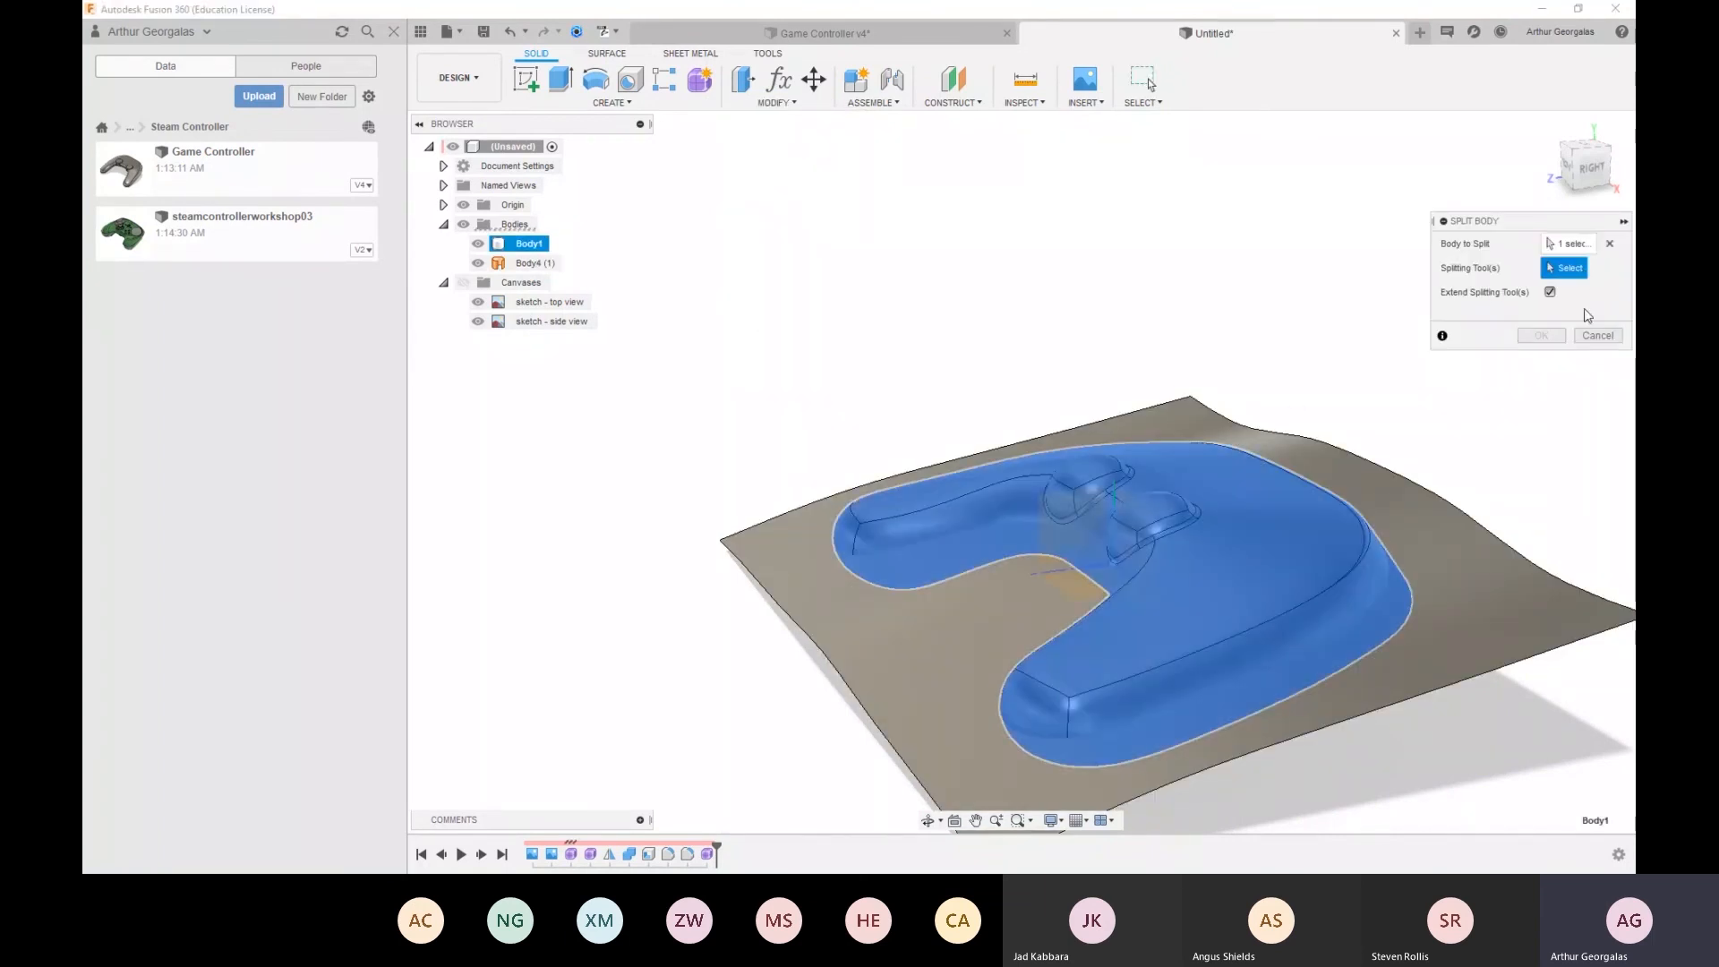
pyautogui.click(1538, 587)
pyautogui.click(1550, 293)
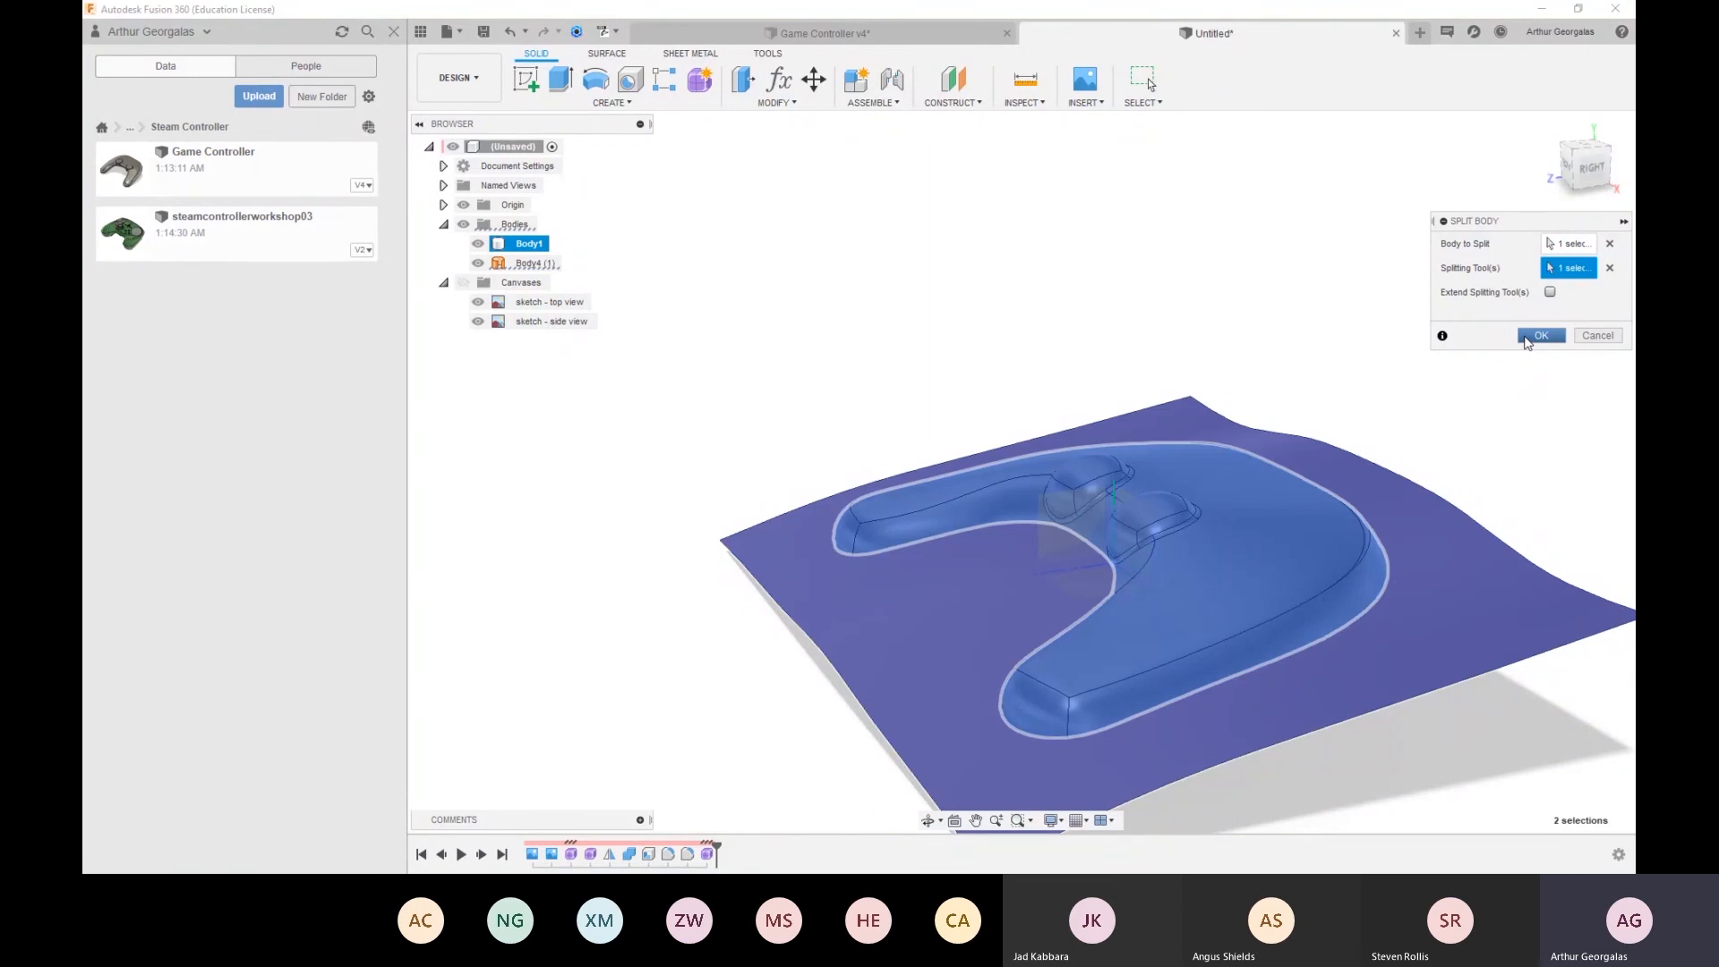
pyautogui.click(1525, 339)
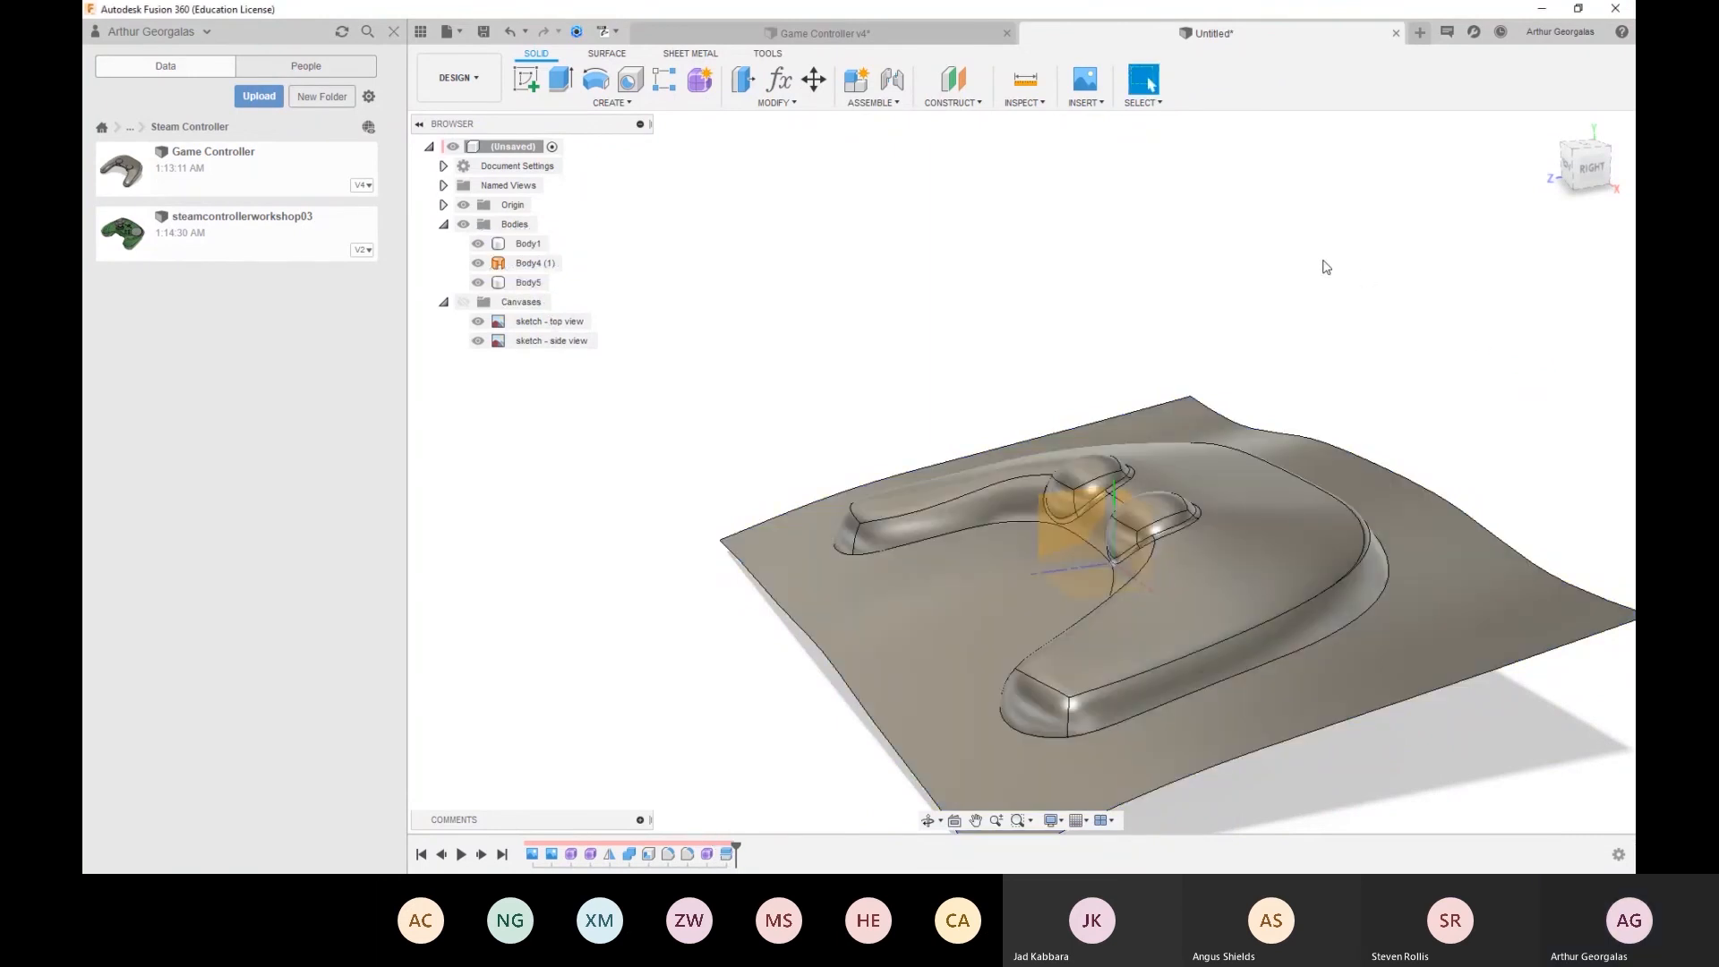
# Hide the splitting surface and the upper half of the controller to expose the inside of the lower half
pyautogui.click(478, 263)
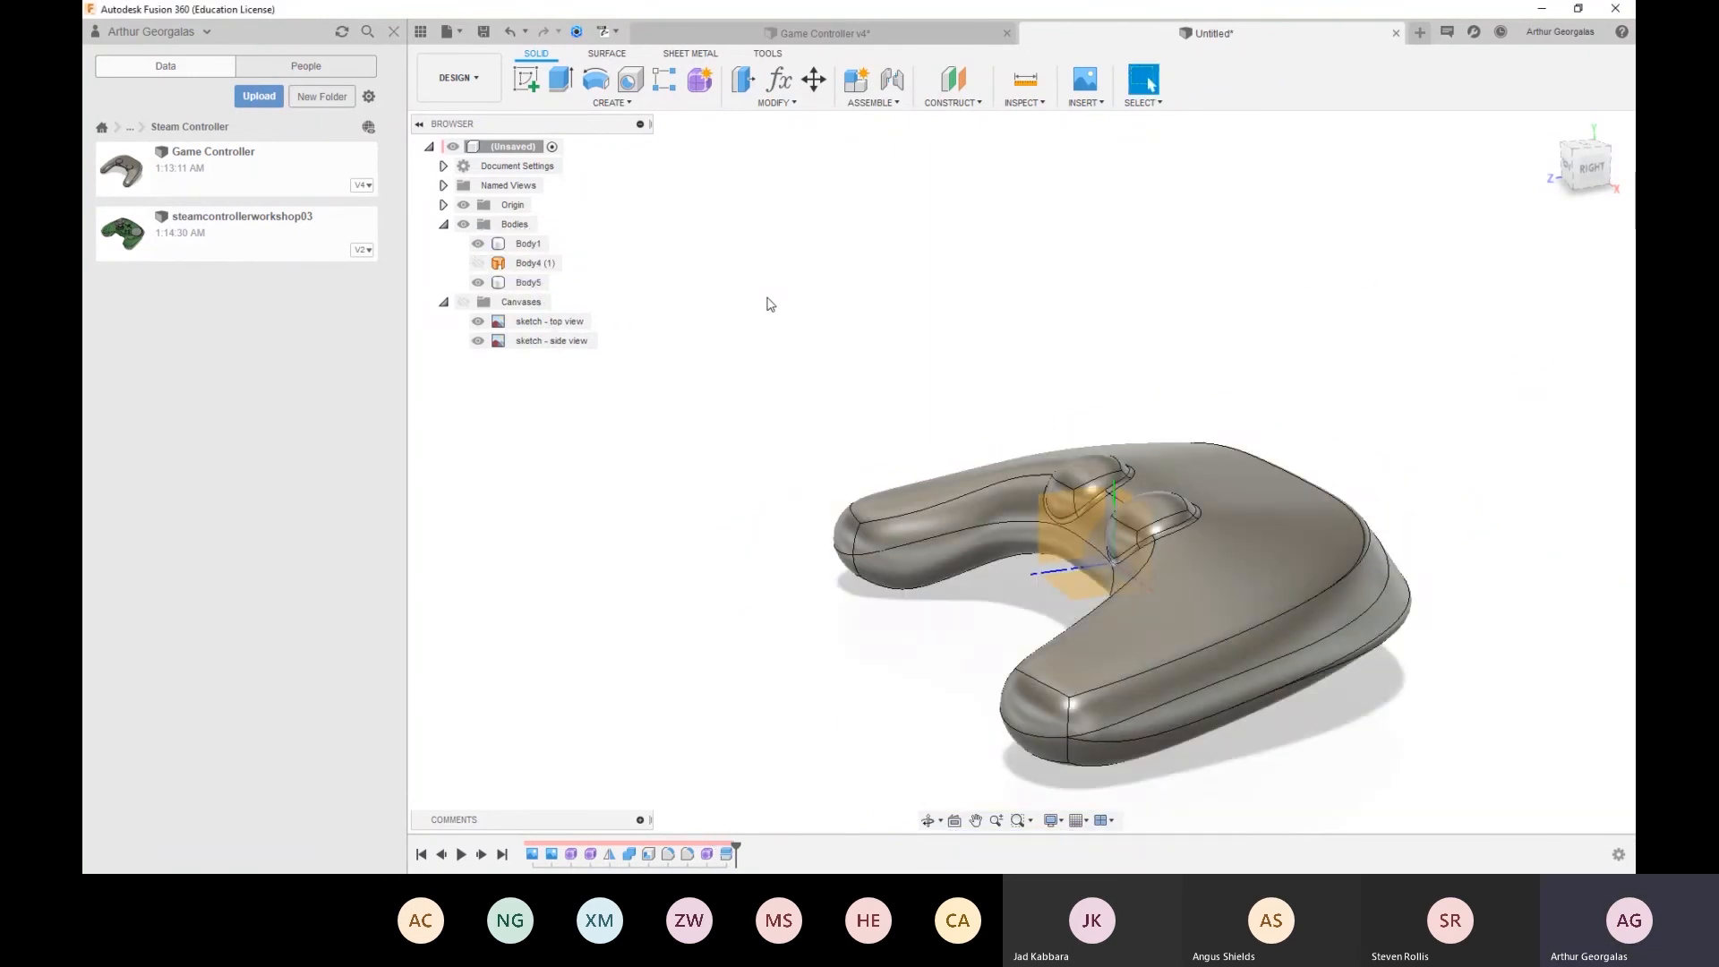
pyautogui.click(529, 282)
pyautogui.scroll(-2, 1108, 702)
pyautogui.moveTo(1048, 671); pyautogui.dragTo(1144, 675)
pyautogui.press('Escape')
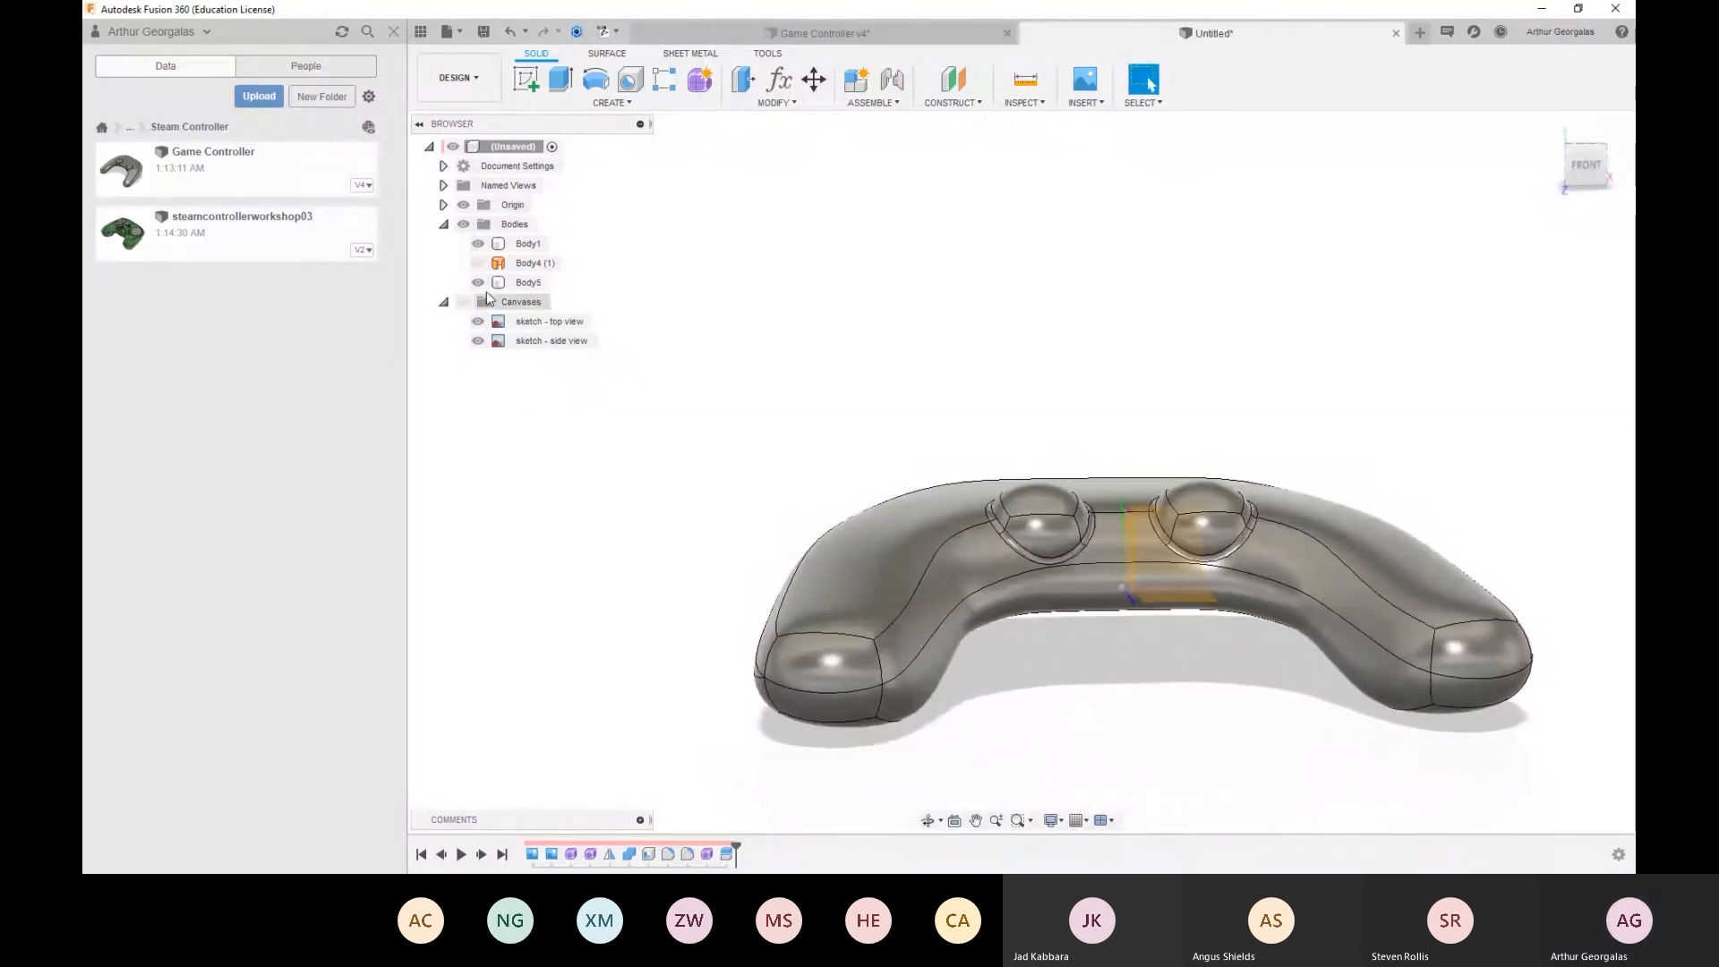
pyautogui.click(477, 282)
pyautogui.scroll(4, 788, 638)
pyautogui.keyDown('shift'); pyautogui.moveTo(685, 639); pyautogui.dragTo(1287, 512, button='middle'); pyautogui.keyUp('shift')
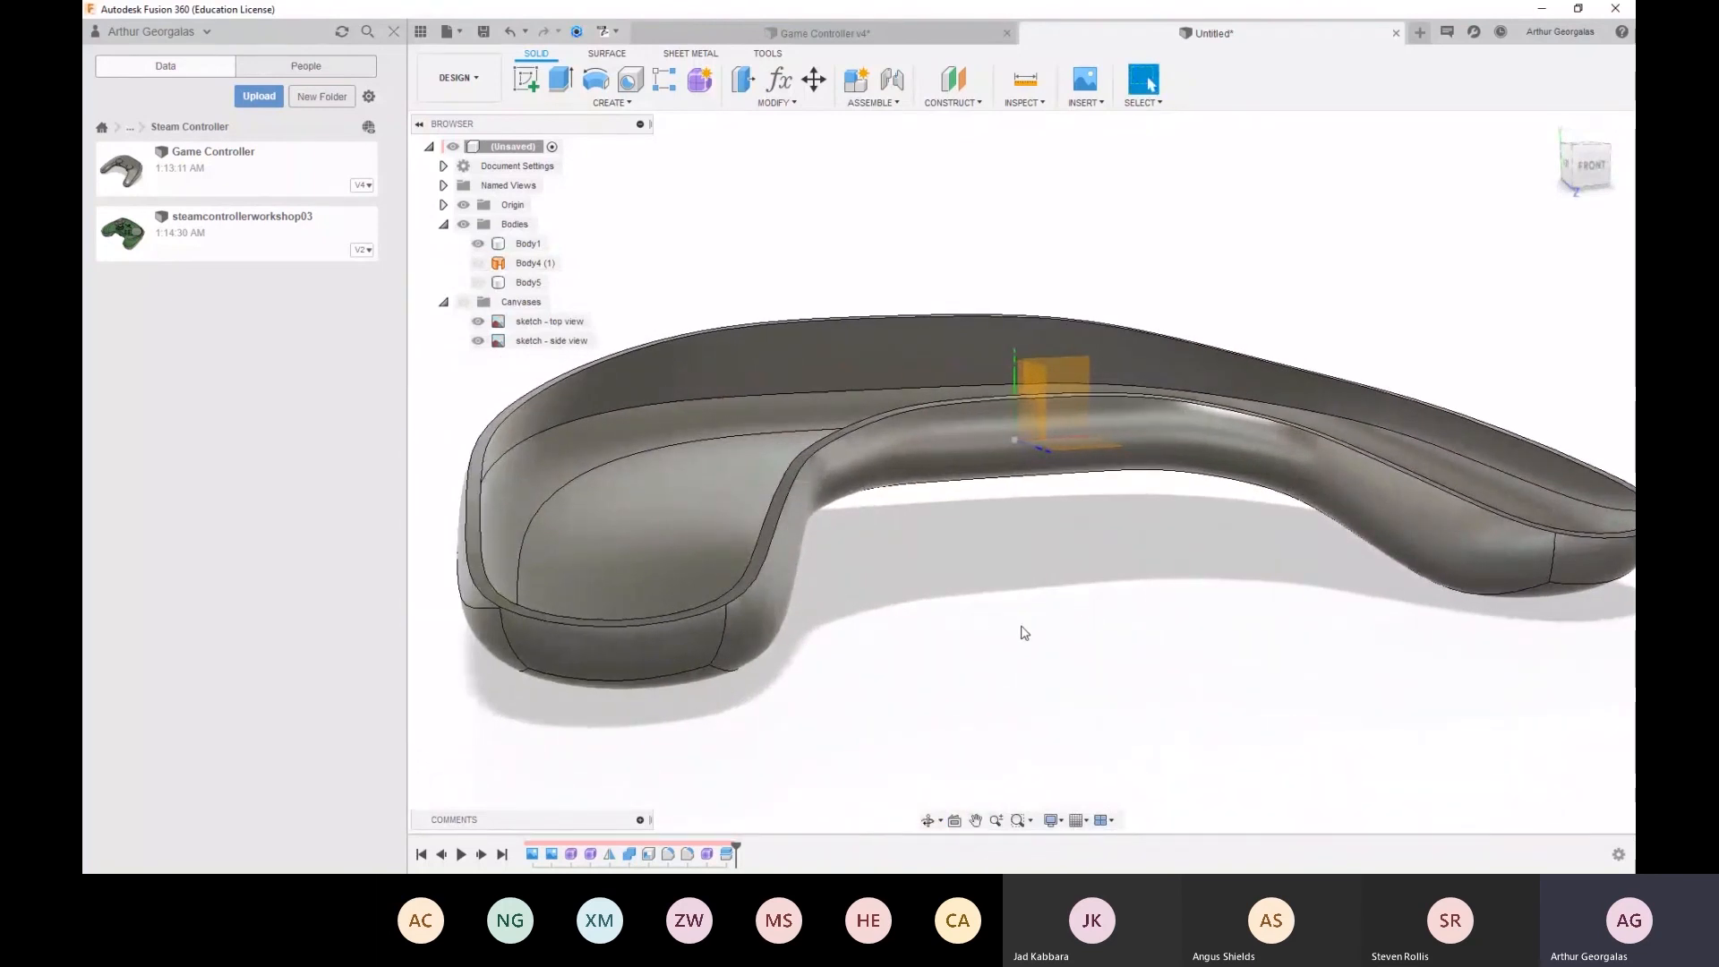
# Try to fillet the outer rim edges of the controller's lower half with radii of 0.1 mm and 0.2 mm
pyautogui.press('f')
pyautogui.click(832, 446)
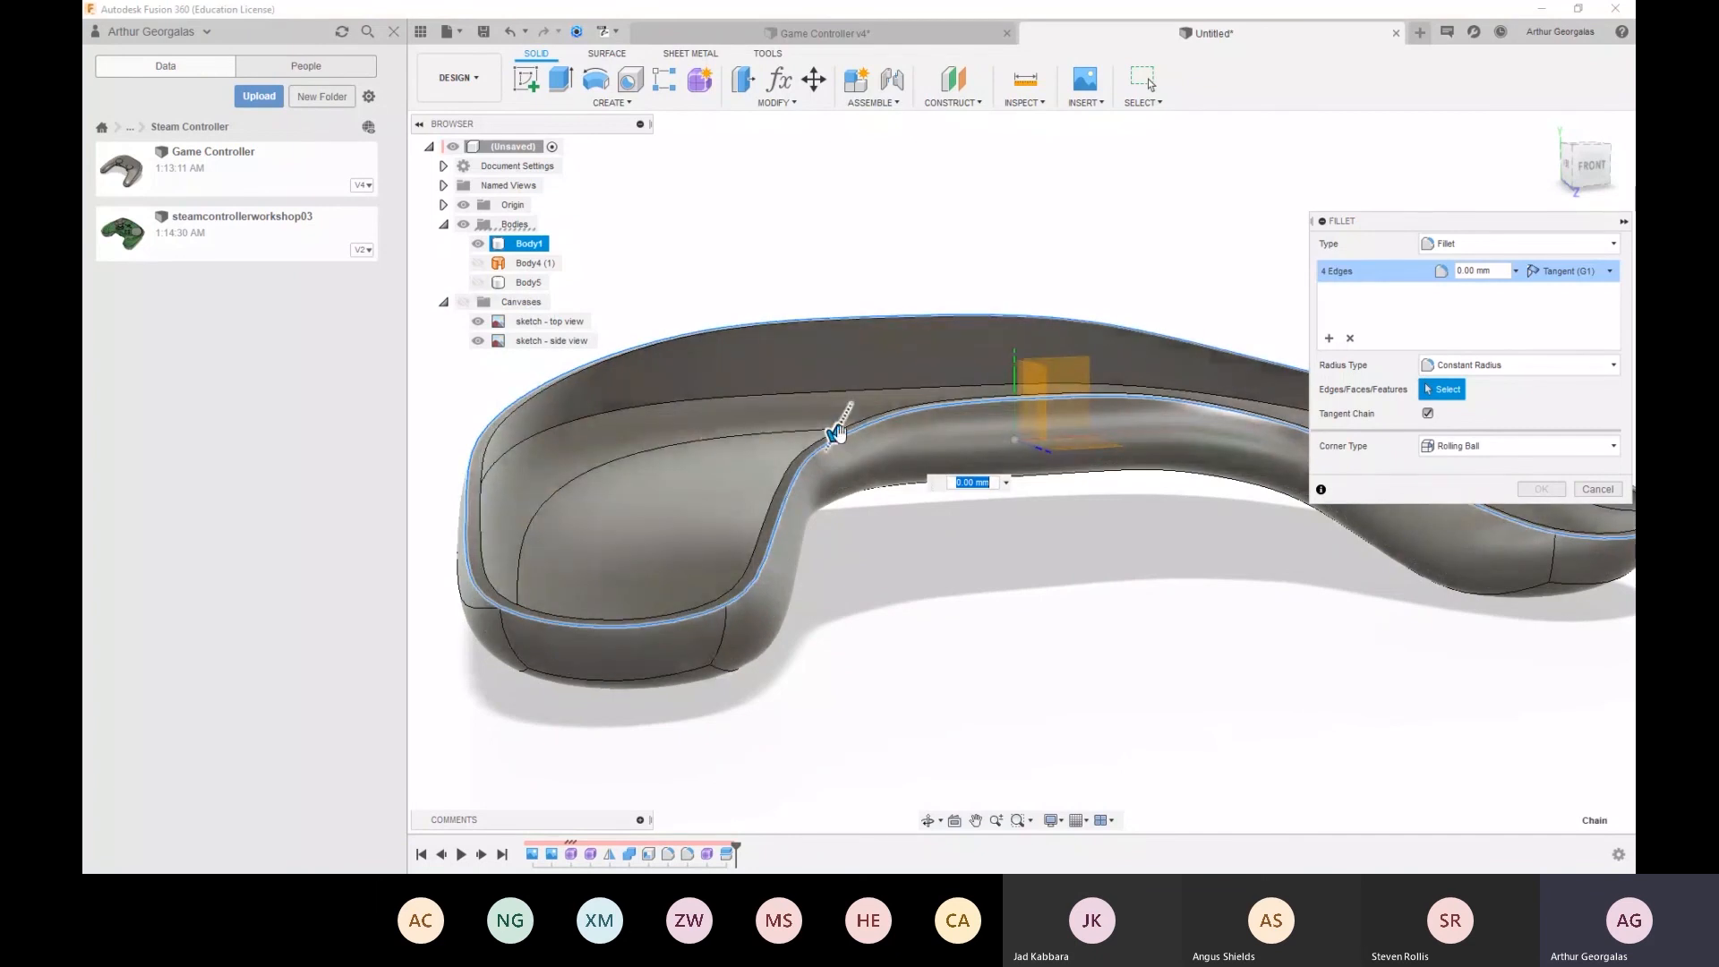
pyautogui.moveTo(833, 434); pyautogui.dragTo(834, 435)
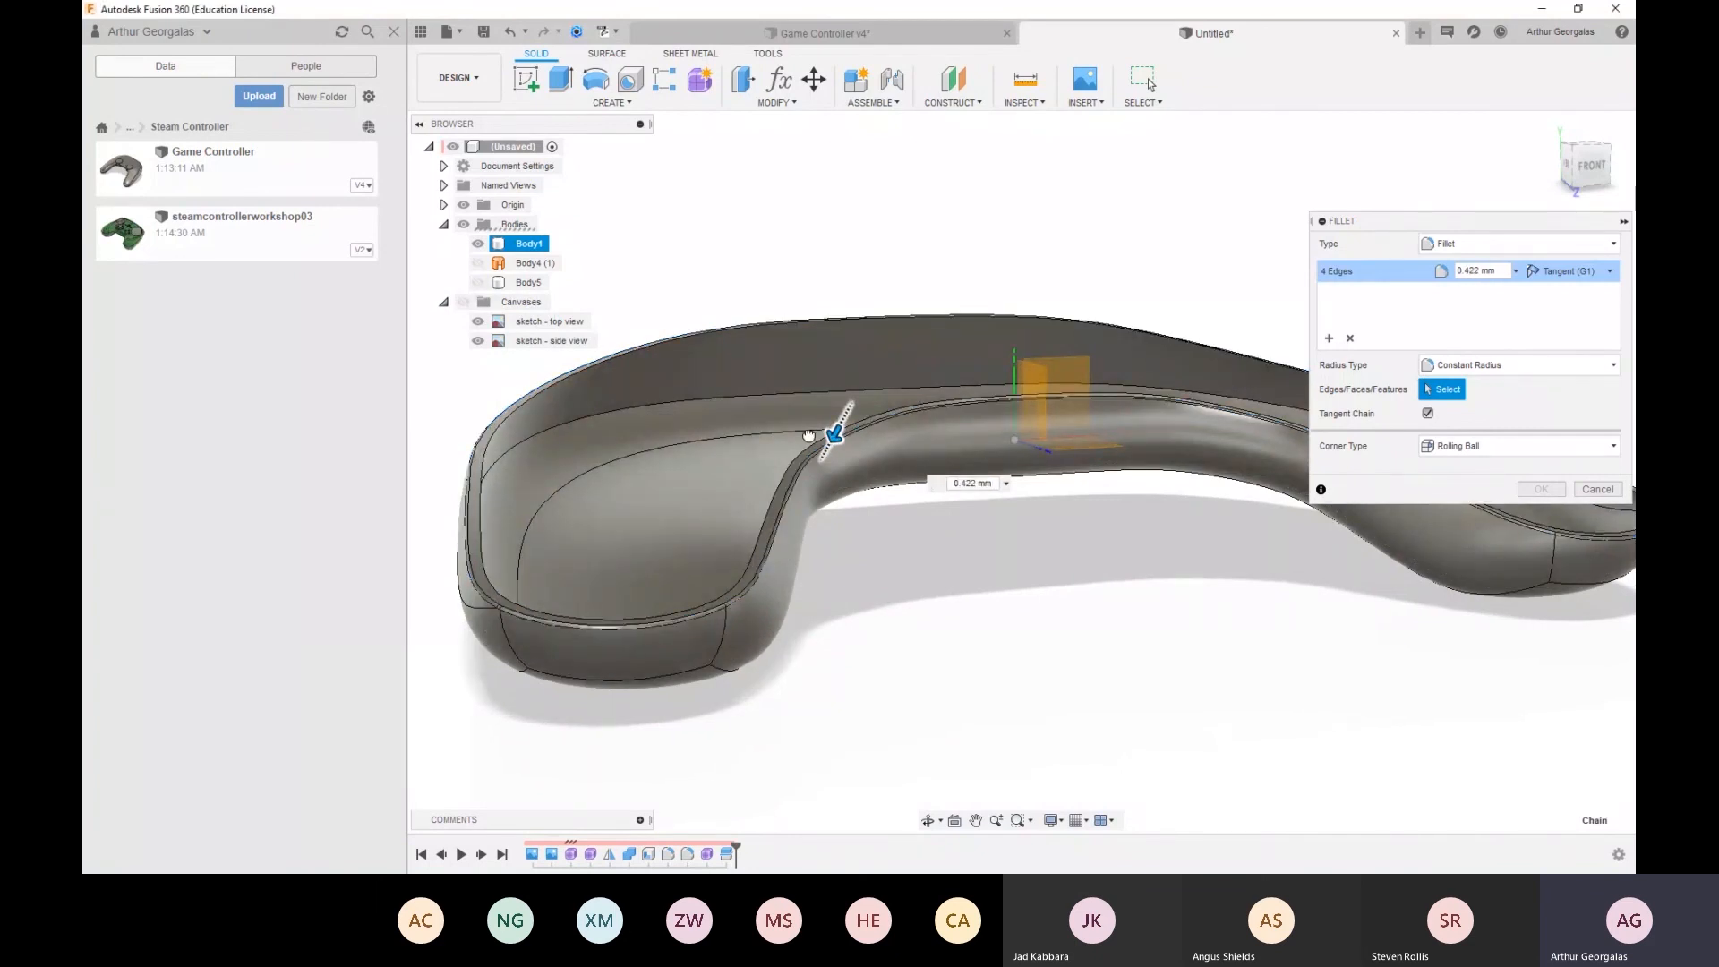
pyautogui.moveTo(467, 265); pyautogui.dragTo(482, 285)
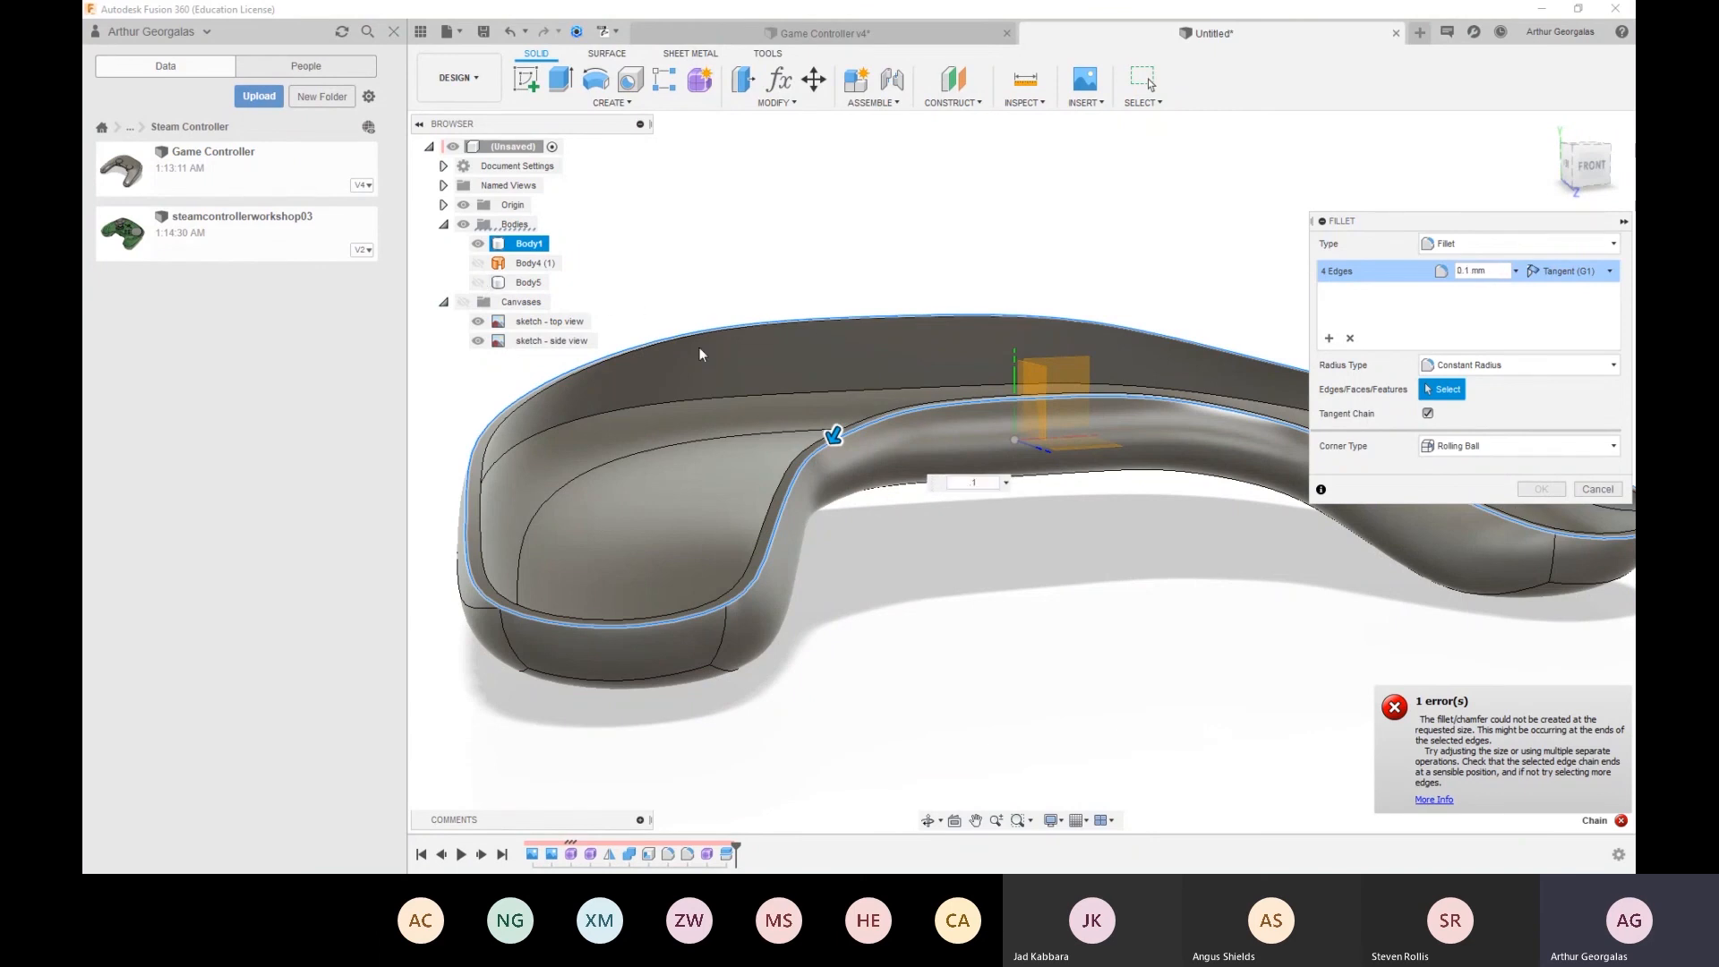
pyautogui.scroll(3, 849, 502)
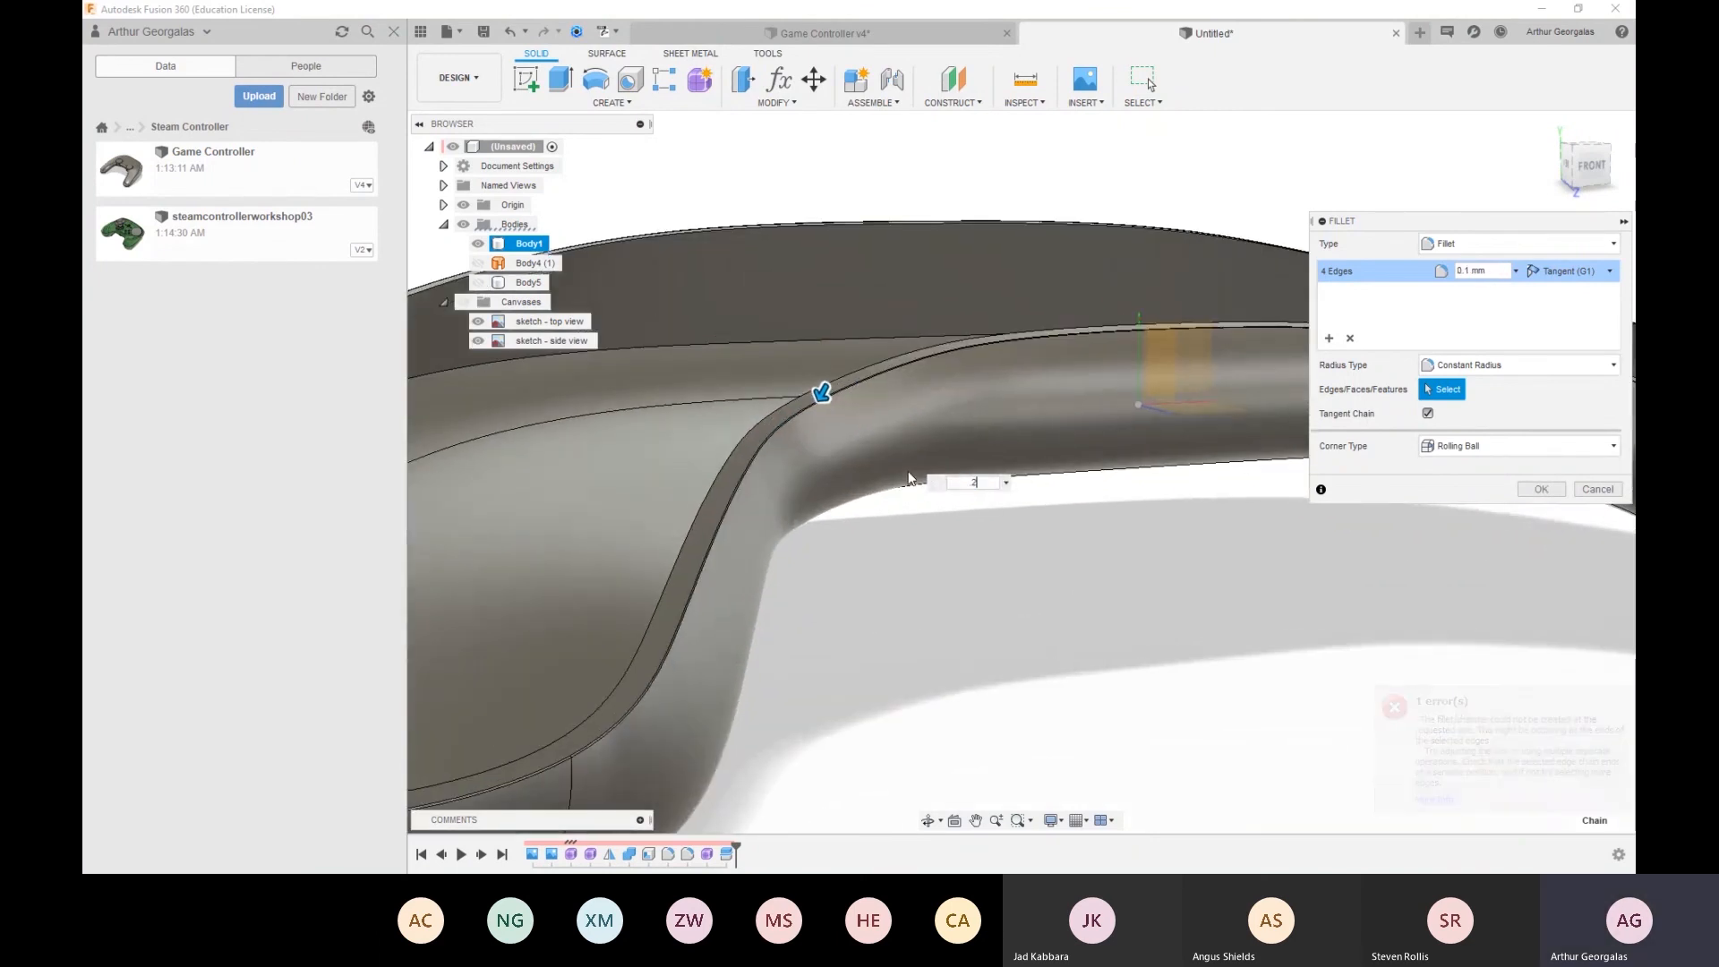
# Fillet the outer split edges of both controller halves with a 0.1 mm radius, selecting the upper half's edge too, and leave both halves visible
pyautogui.click(479, 283)
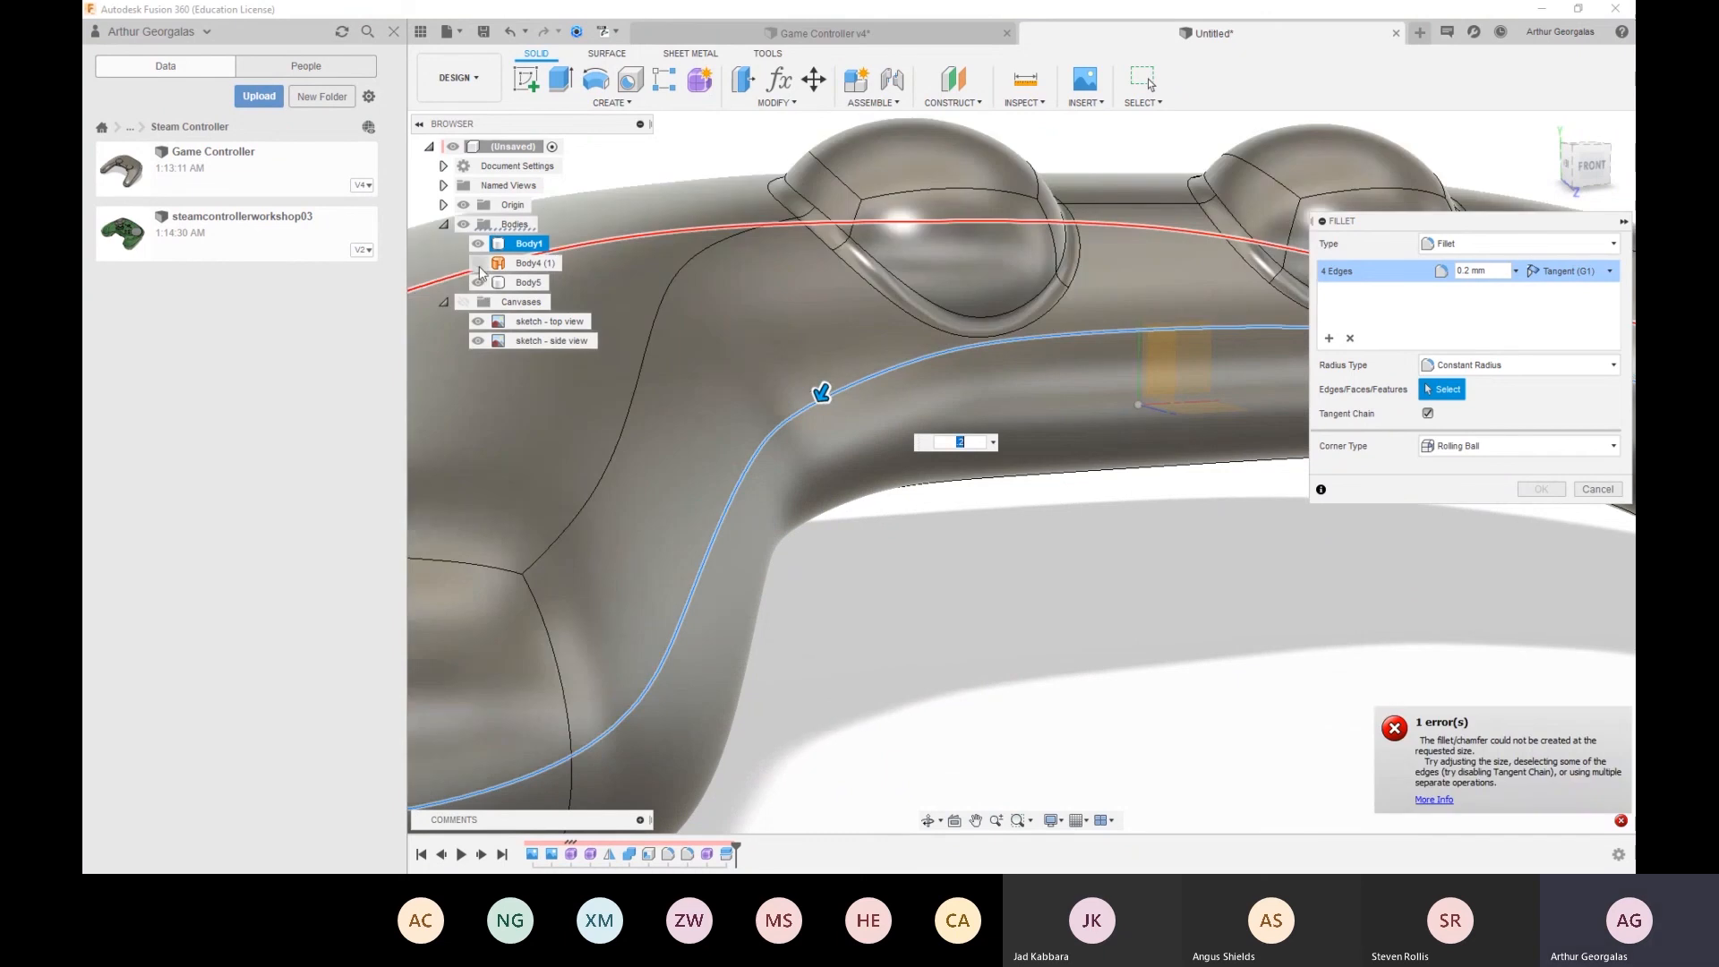
pyautogui.click(479, 243)
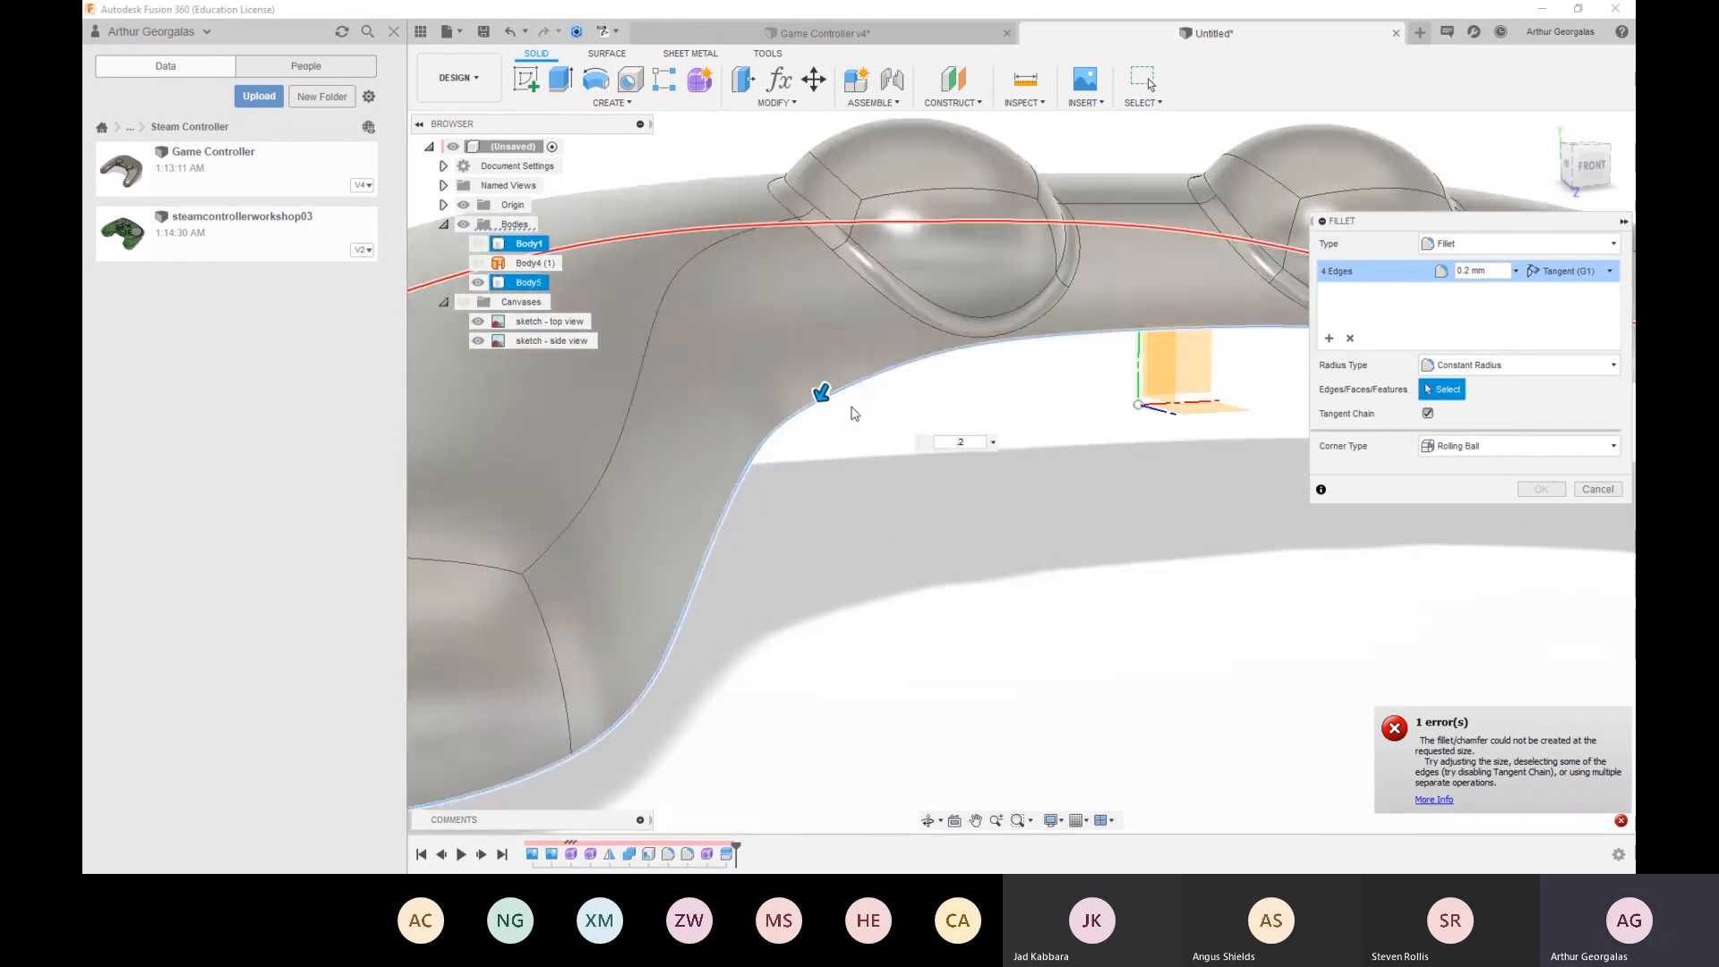
pyautogui.scroll(3, 901, 369)
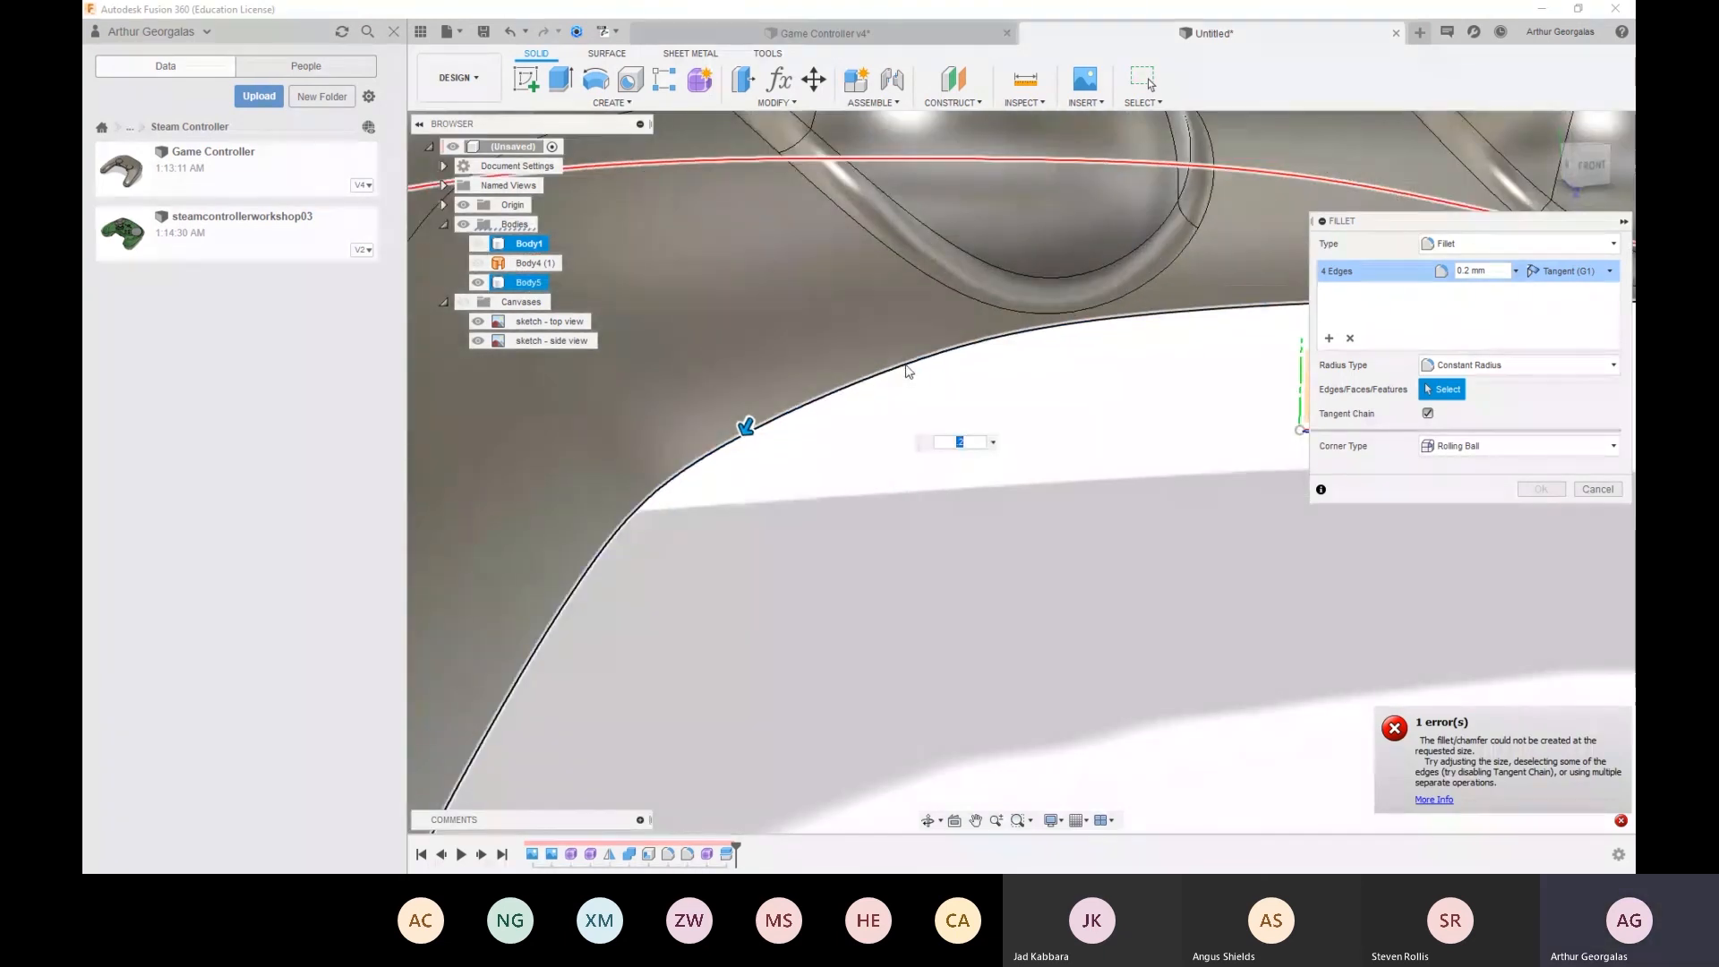
pyautogui.click(908, 370)
pyautogui.write('1')
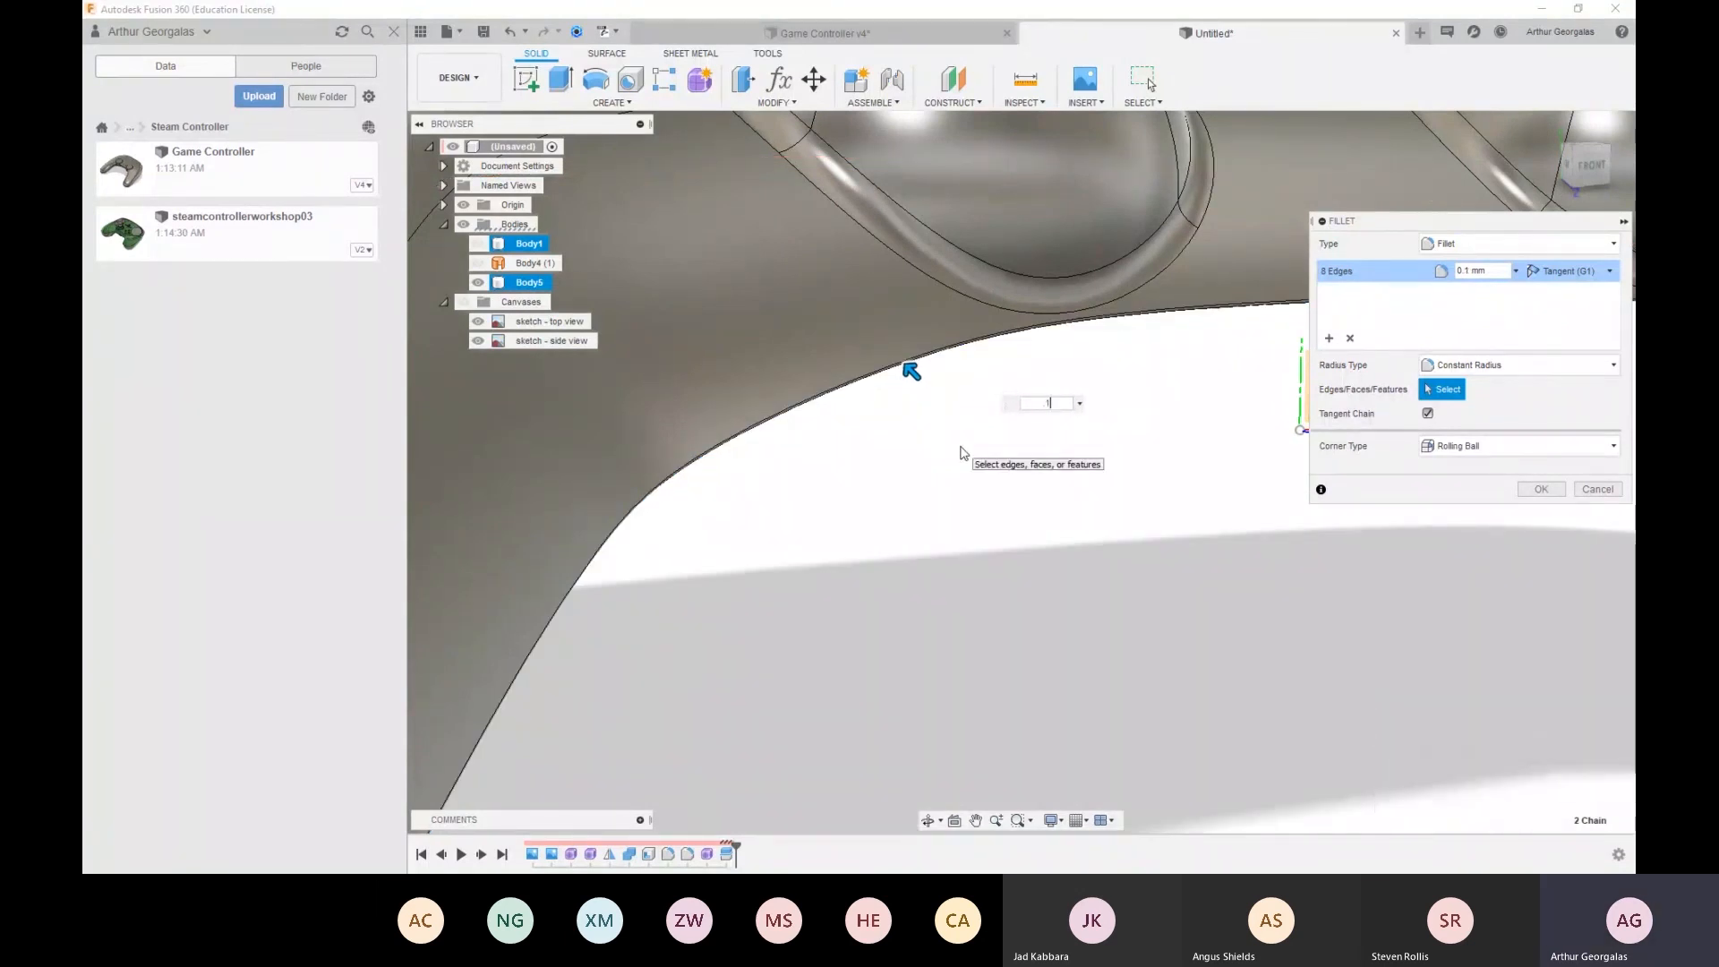
pyautogui.press('Return')
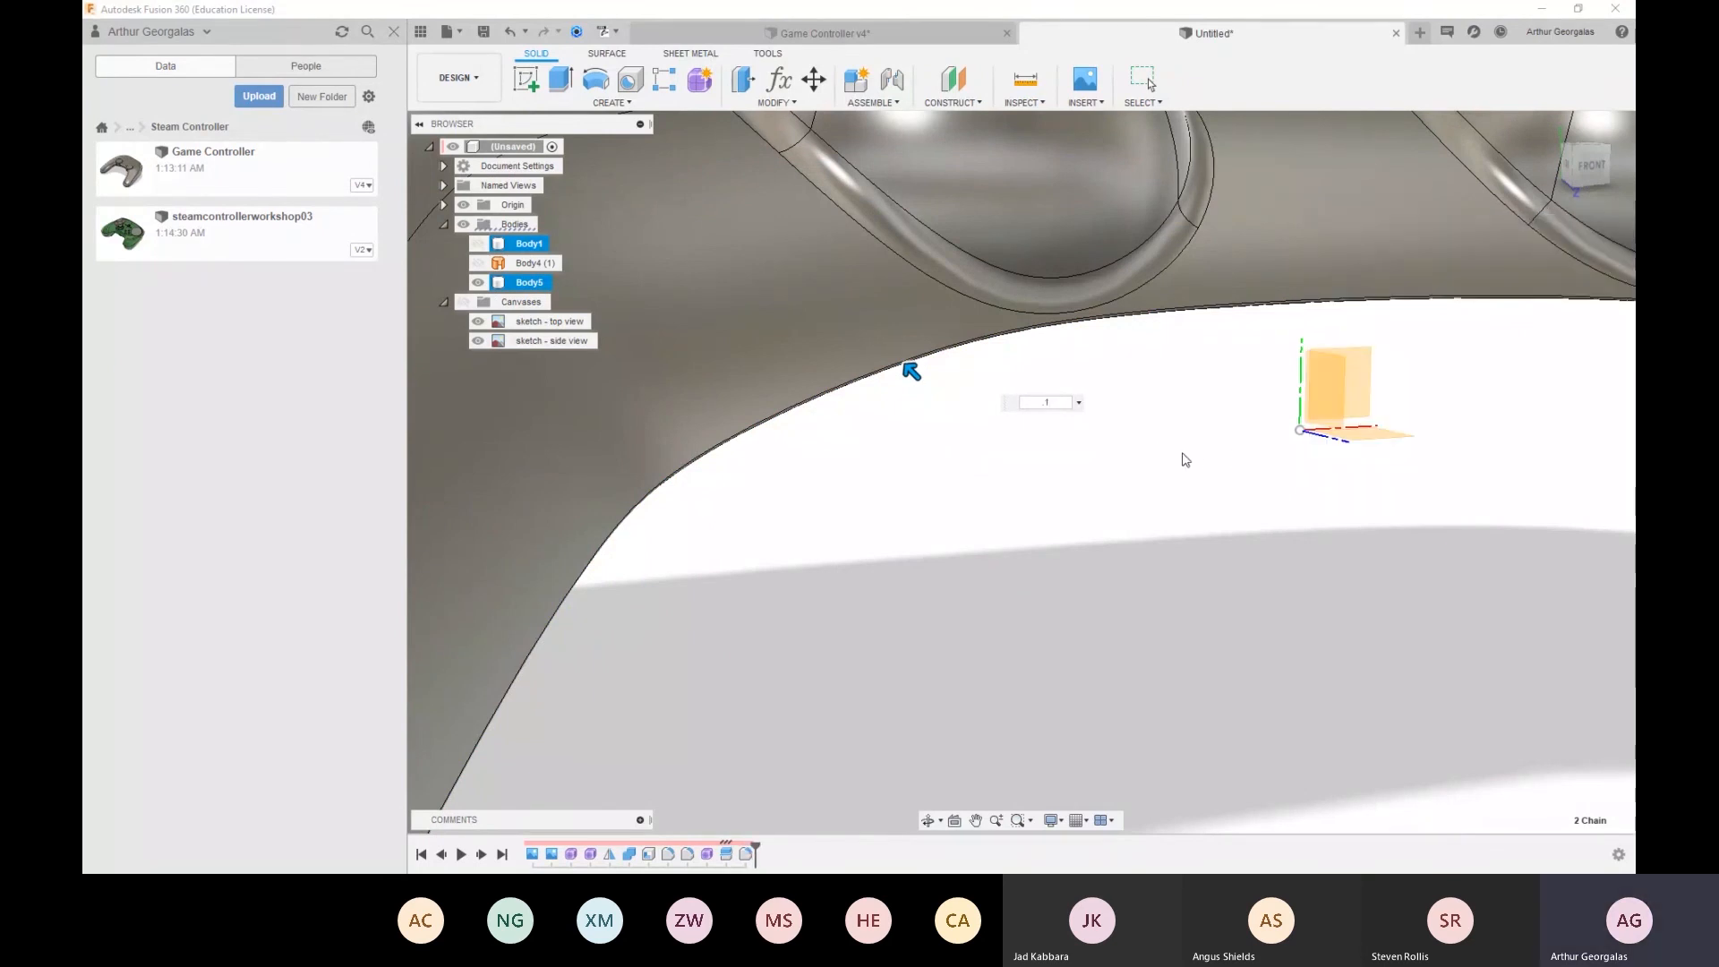
pyautogui.click(479, 244)
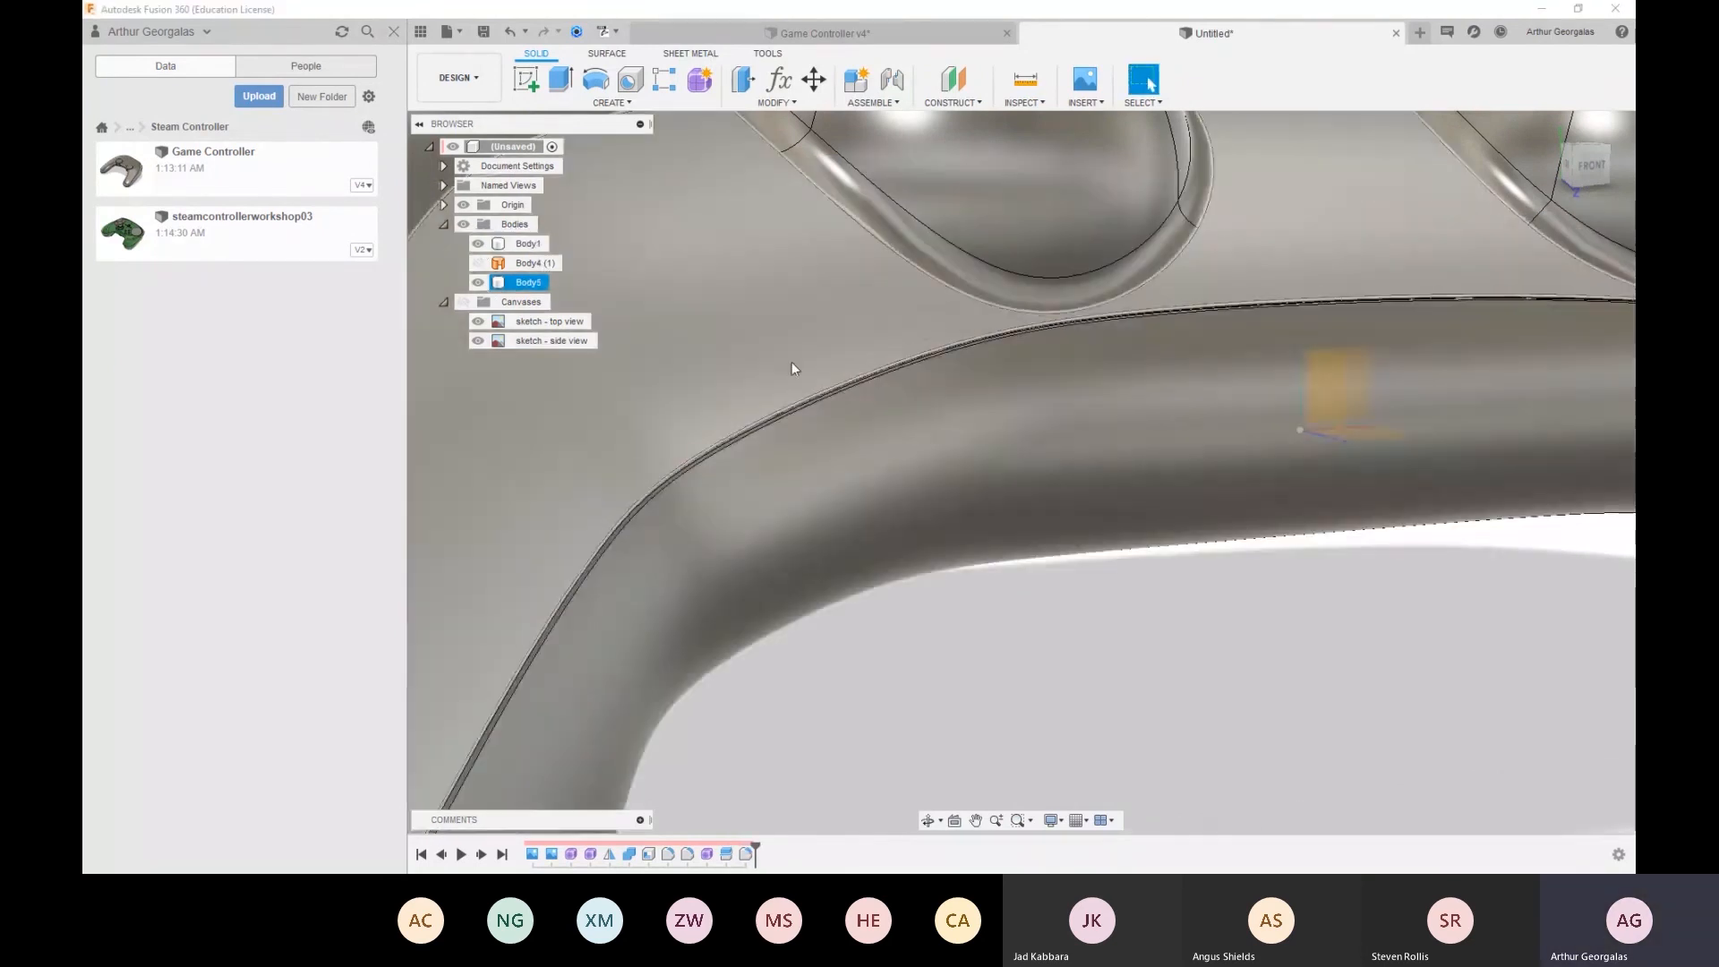
# Examine the filleted split line around the controller's grips, front and side
pyautogui.scroll(-2, 771, 351)
pyautogui.keyDown('shift'); pyautogui.moveTo(777, 599); pyautogui.dragTo(801, 573, button='middle'); pyautogui.keyUp('shift')
pyautogui.scroll(-3, 970, 603)
pyautogui.scroll(3, 863, 633)
pyautogui.scroll(-3, 845, 499)
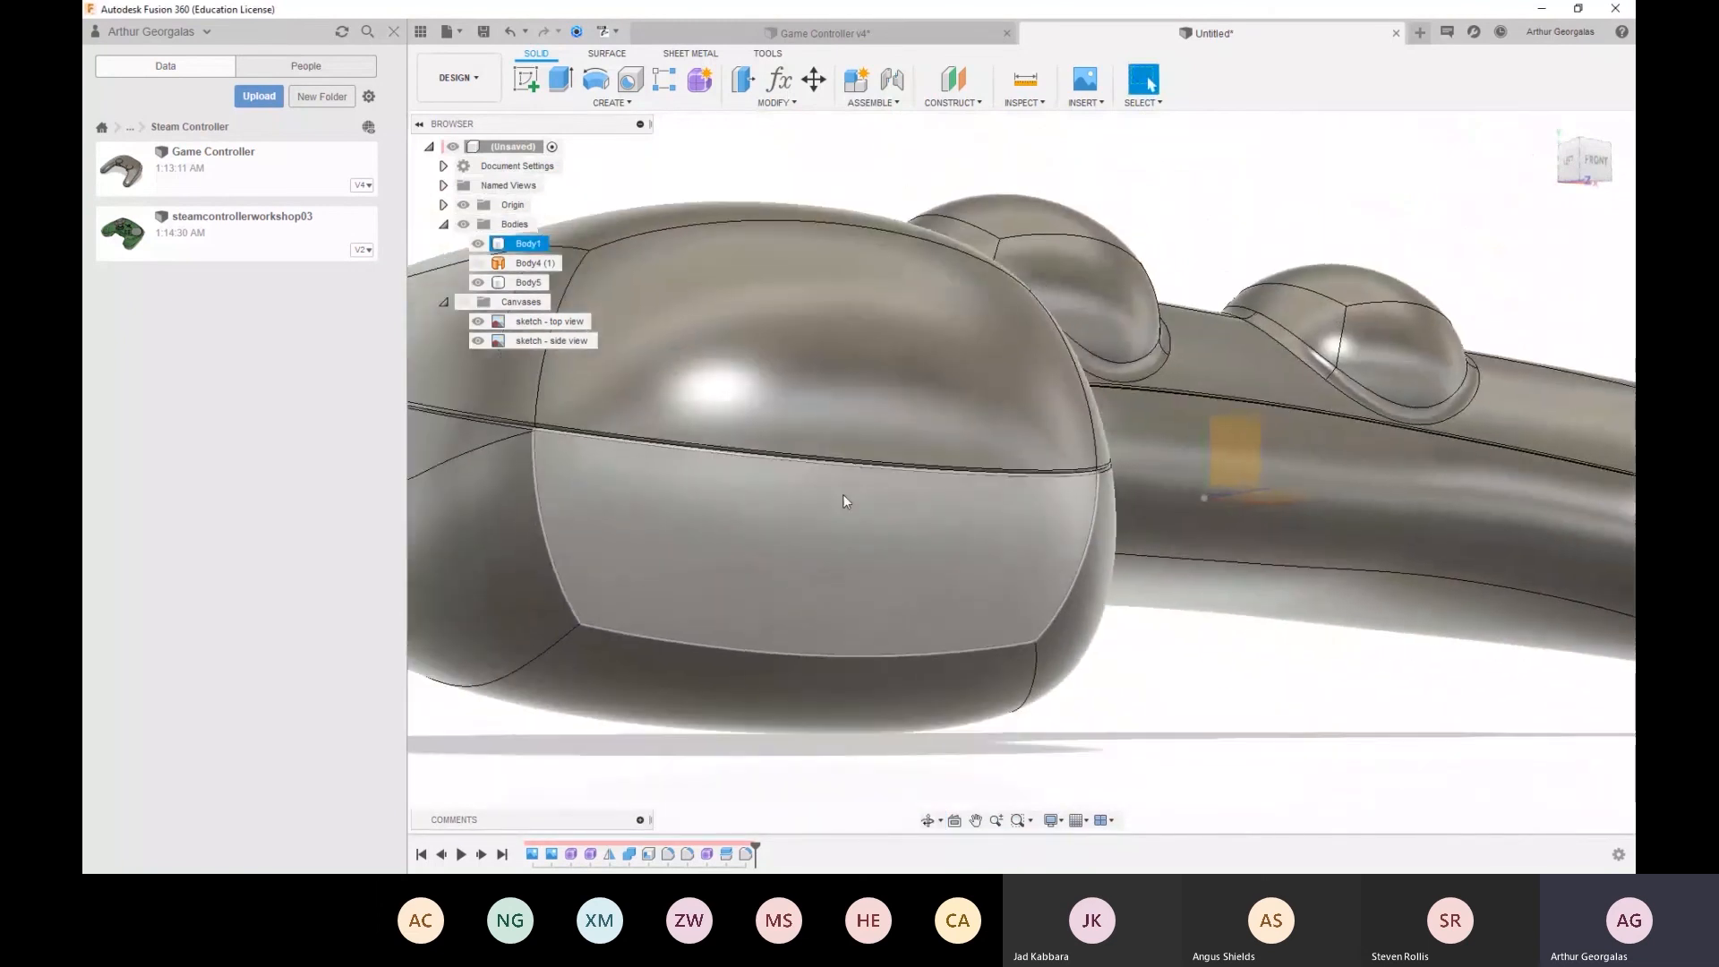
pyautogui.keyDown('shift'); pyautogui.moveTo(921, 492); pyautogui.dragTo(828, 491, button='middle'); pyautogui.keyUp('shift')
pyautogui.scroll(-3, 1114, 535)
pyautogui.moveTo(1121, 536); pyautogui.dragTo(797, 534, button='middle')
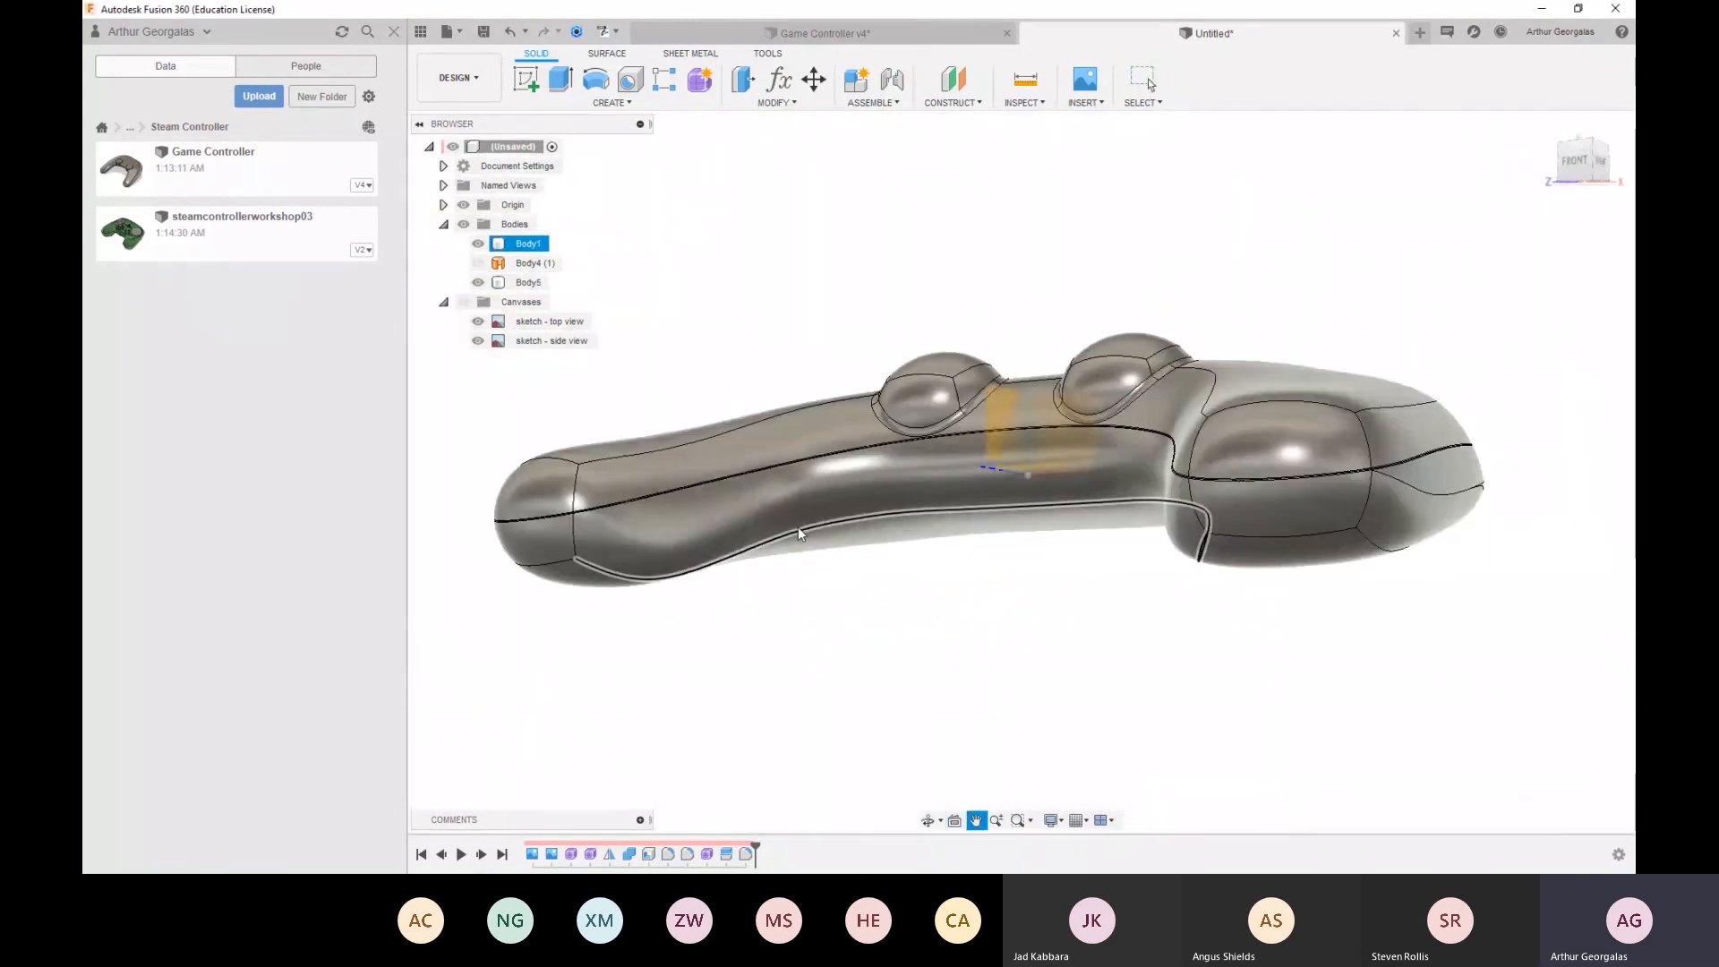
pyautogui.scroll(2, 1220, 469)
pyautogui.keyDown('shift'); pyautogui.moveTo(1220, 469); pyautogui.dragTo(1029, 488, button='middle'); pyautogui.keyUp('shift')
pyautogui.scroll(-2, 1270, 488)
pyautogui.scroll(-2, 1272, 488)
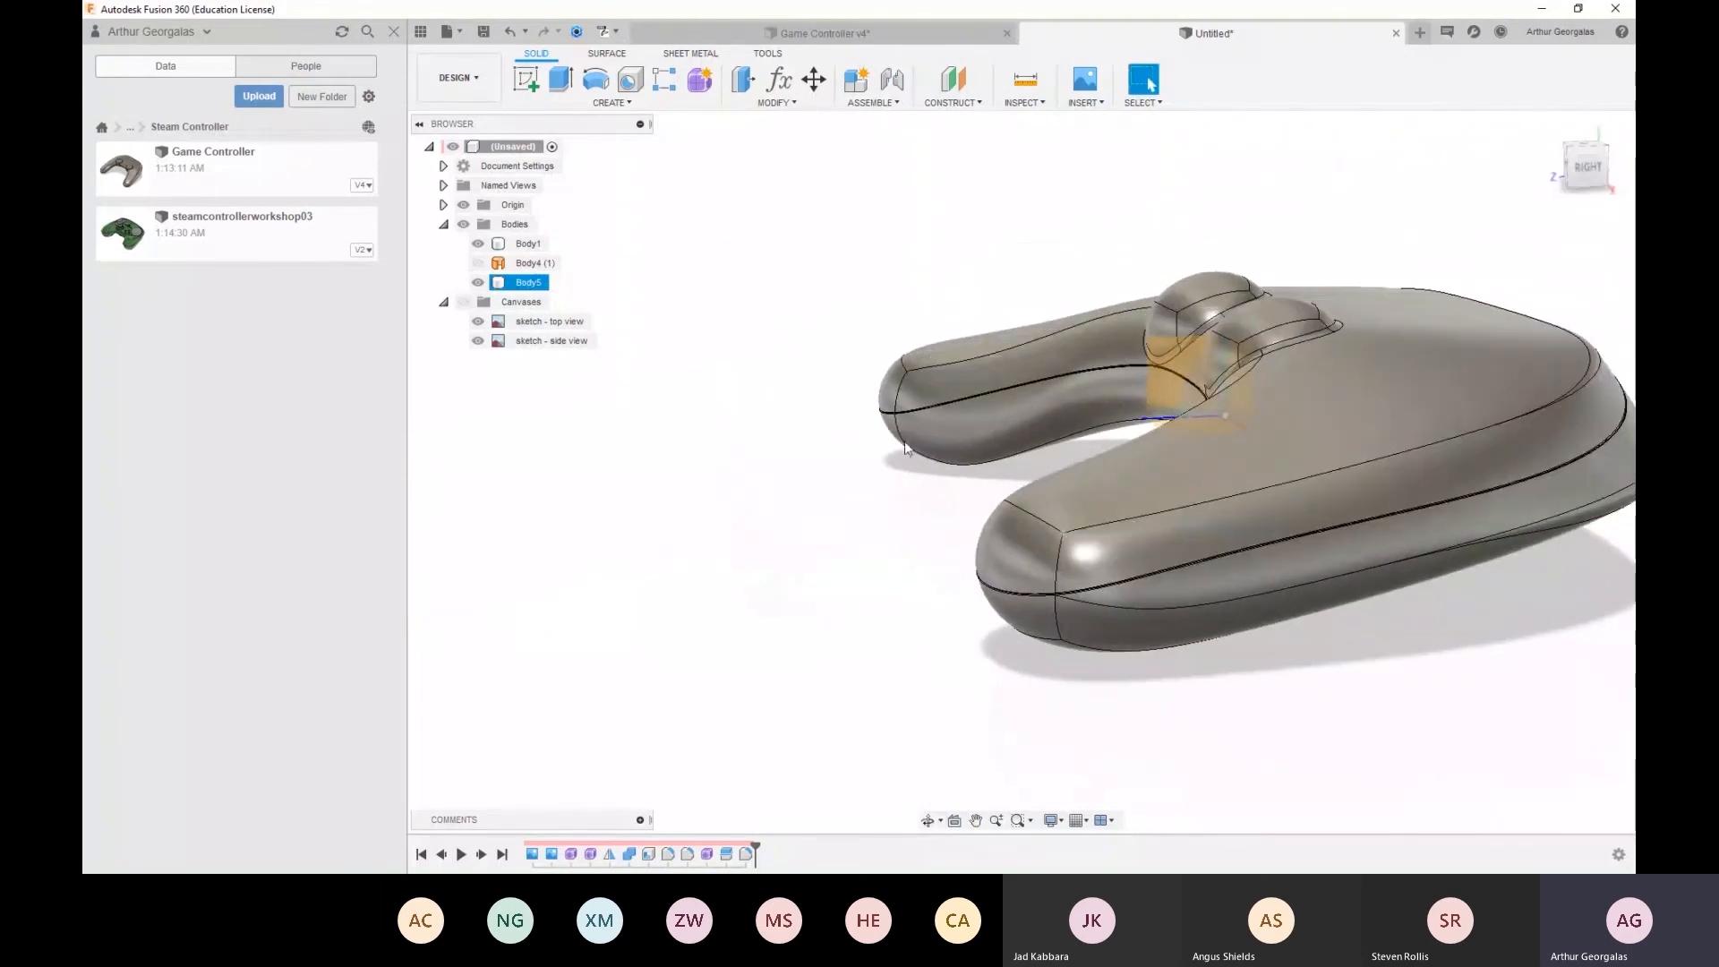
# Switch to the Render workspace and inspect the split line on the controller's grip, framing the whole body
pyautogui.click(458, 78)
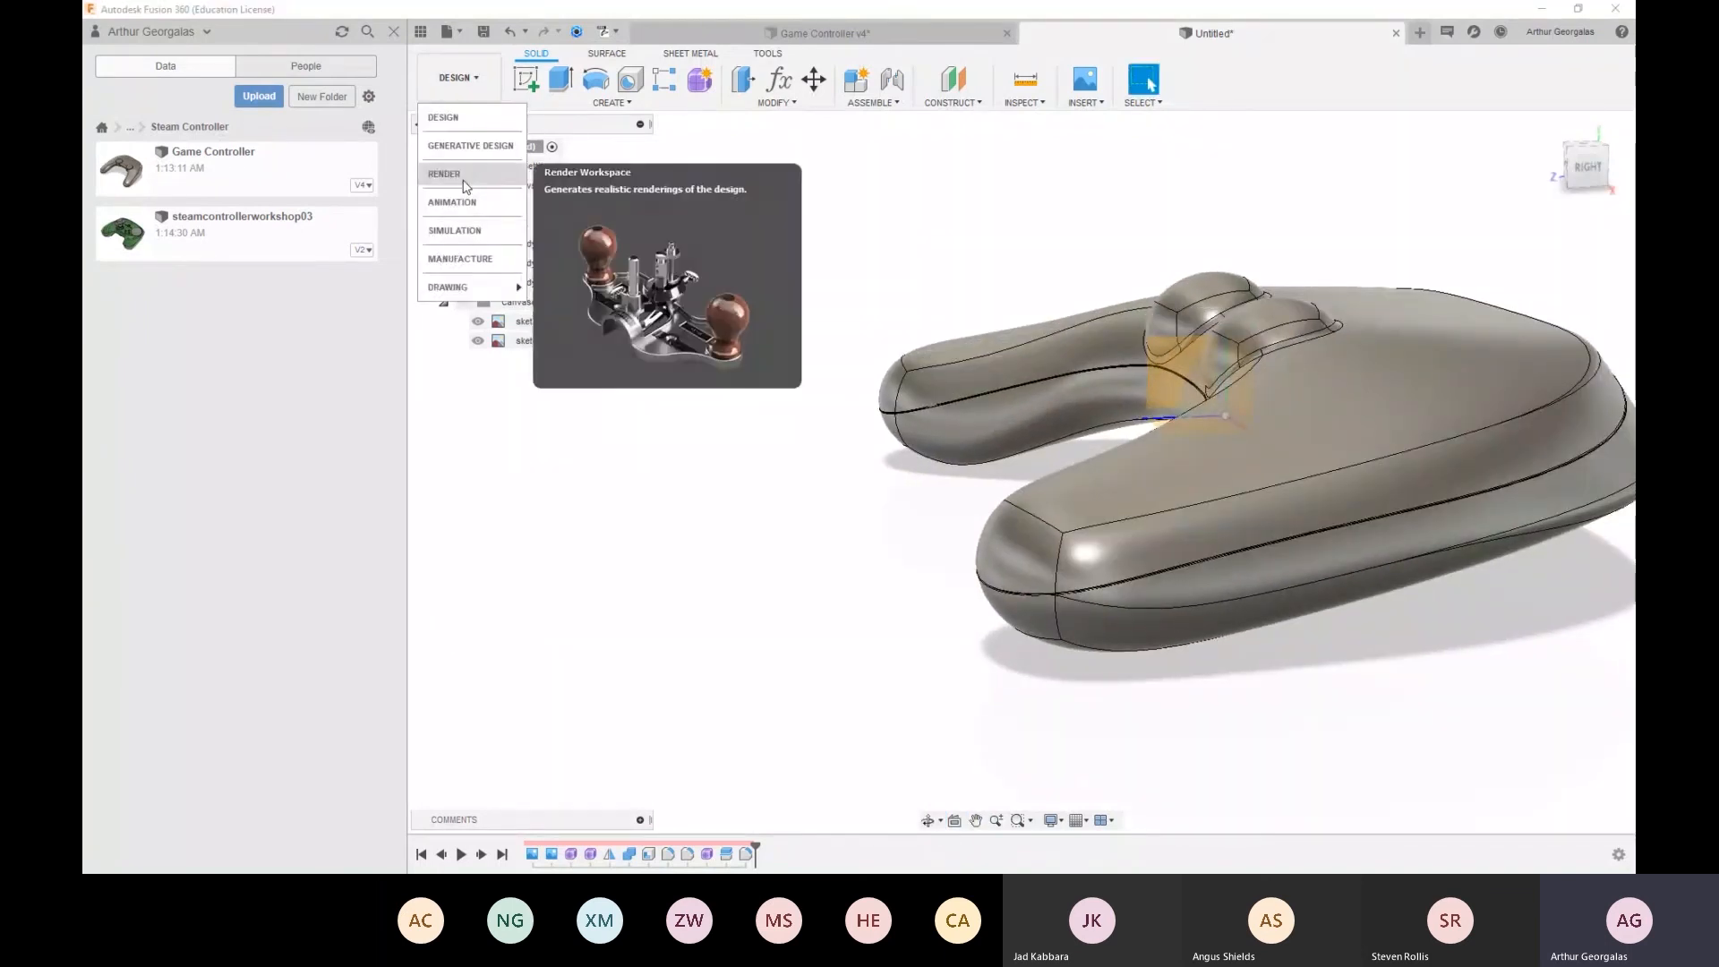
pyautogui.click(811, 385)
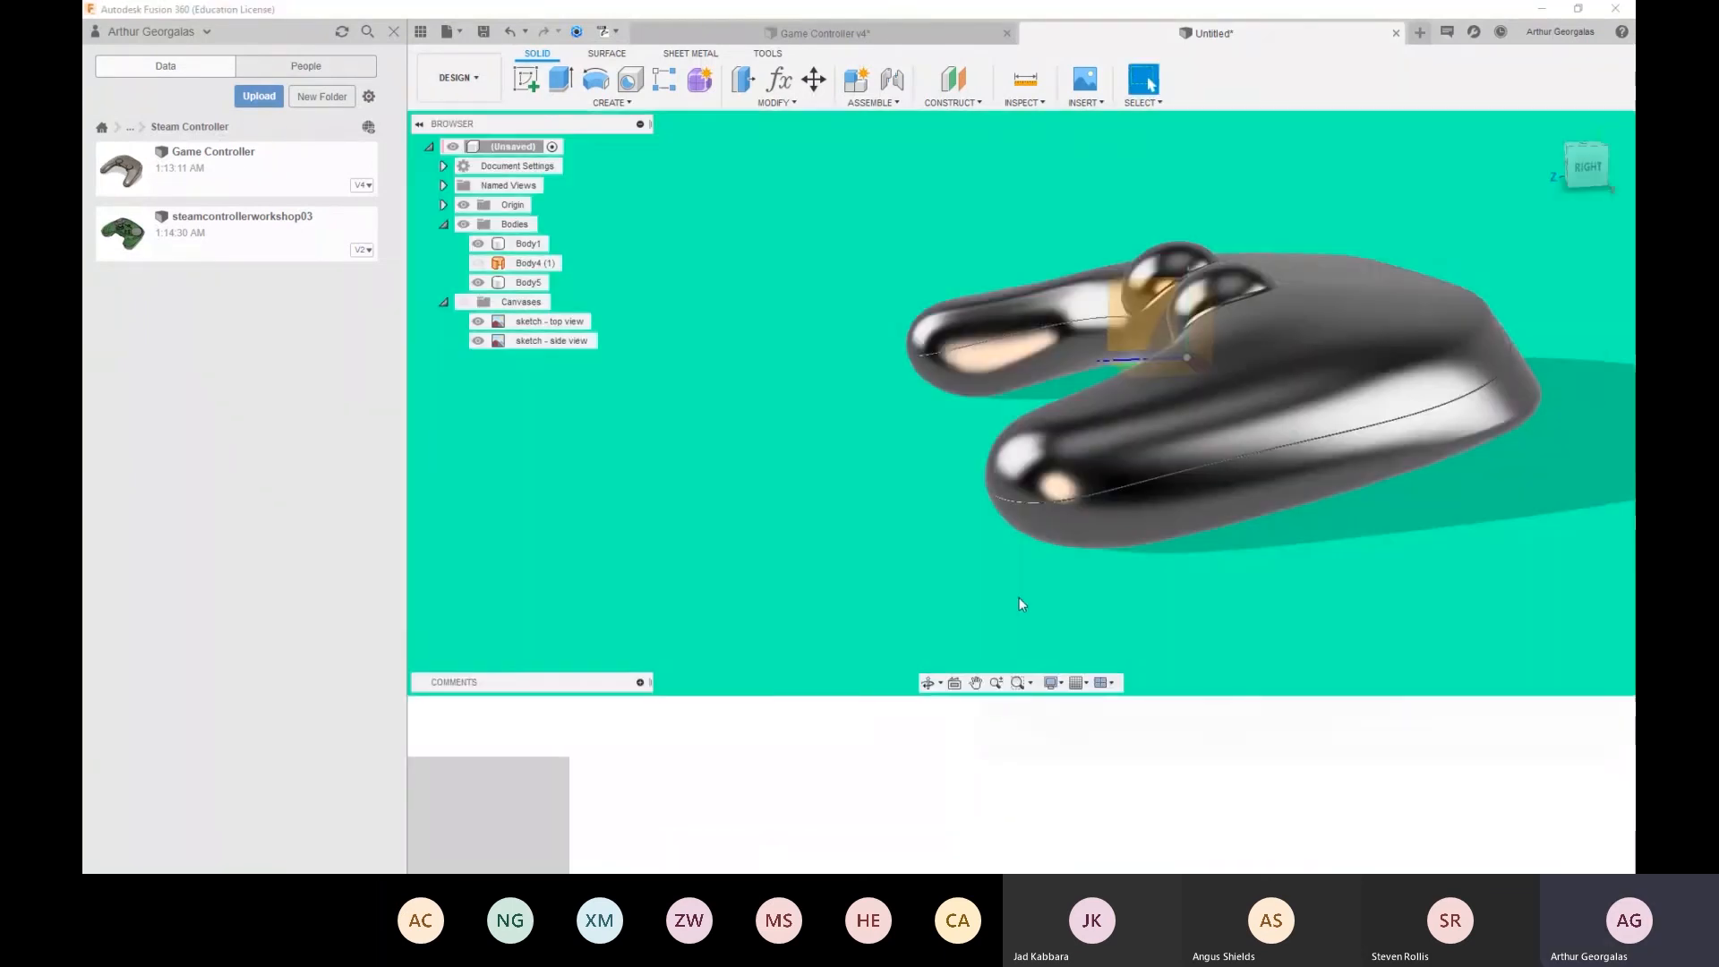
pyautogui.scroll(5, 1021, 600)
pyautogui.keyDown('shift'); pyautogui.moveTo(664, 555); pyautogui.dragTo(917, 363, button='middle'); pyautogui.keyUp('shift')
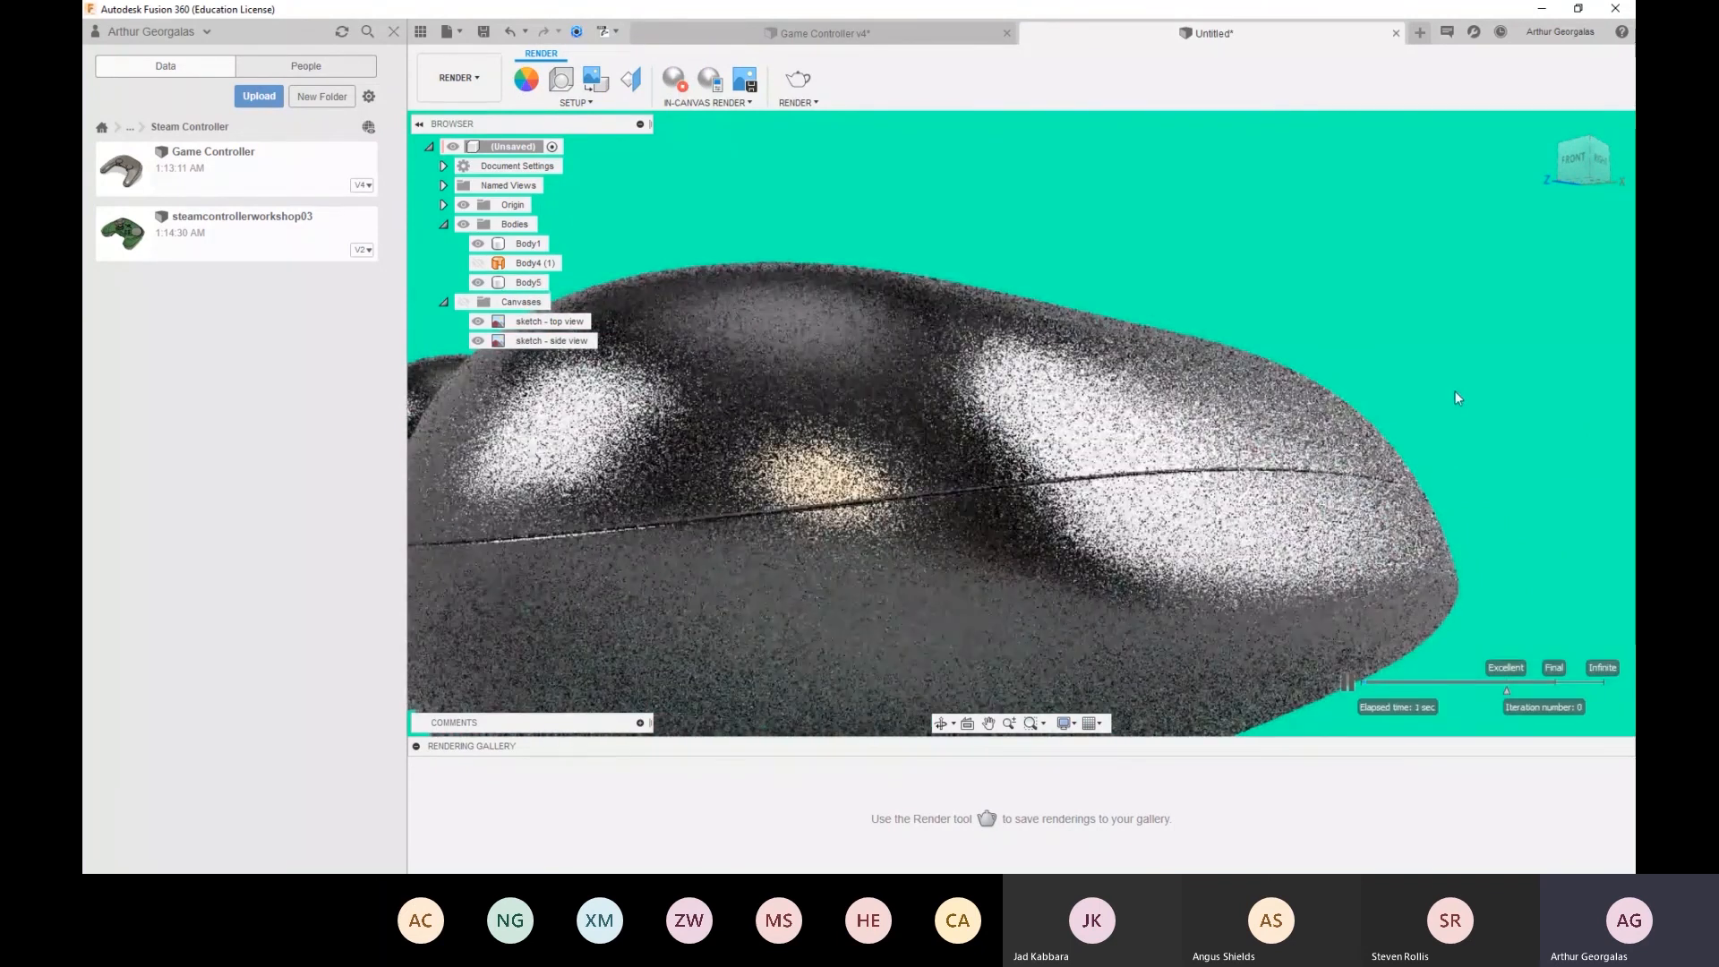
pyautogui.scroll(-3, 1459, 367)
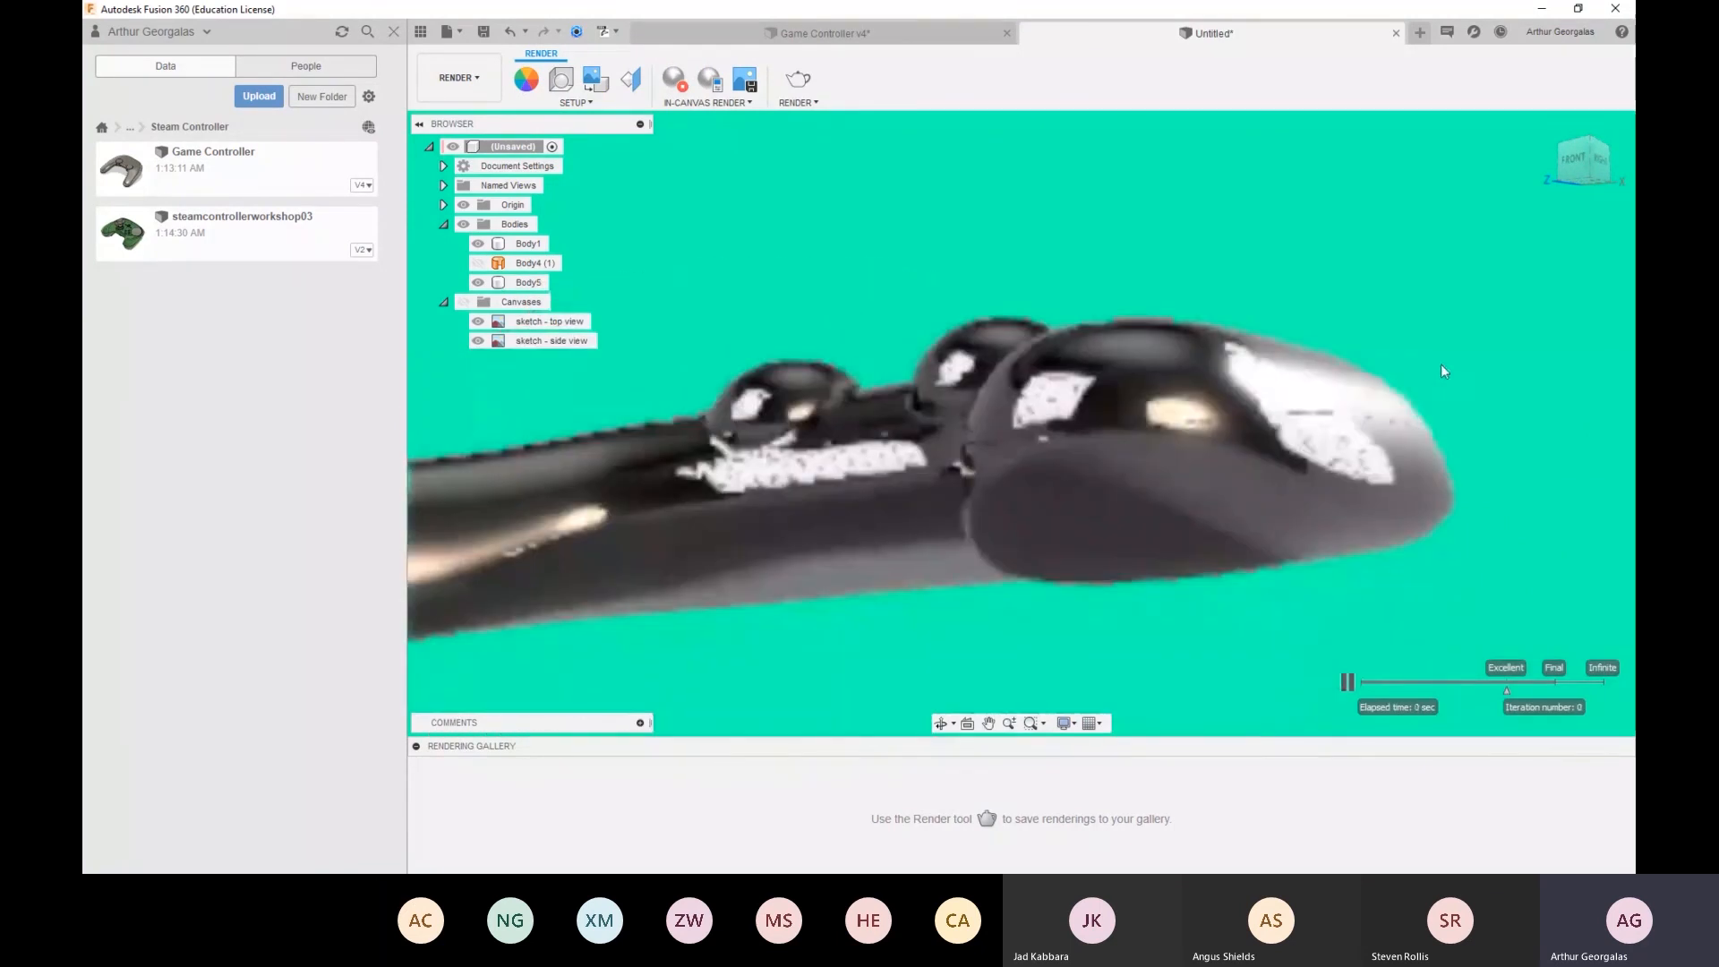
pyautogui.keyDown('shift'); pyautogui.moveTo(1135, 289); pyautogui.dragTo(1104, 226, button='middle'); pyautogui.keyUp('shift')
pyautogui.moveTo(1105, 310); pyautogui.dragTo(546, 421, button='middle')
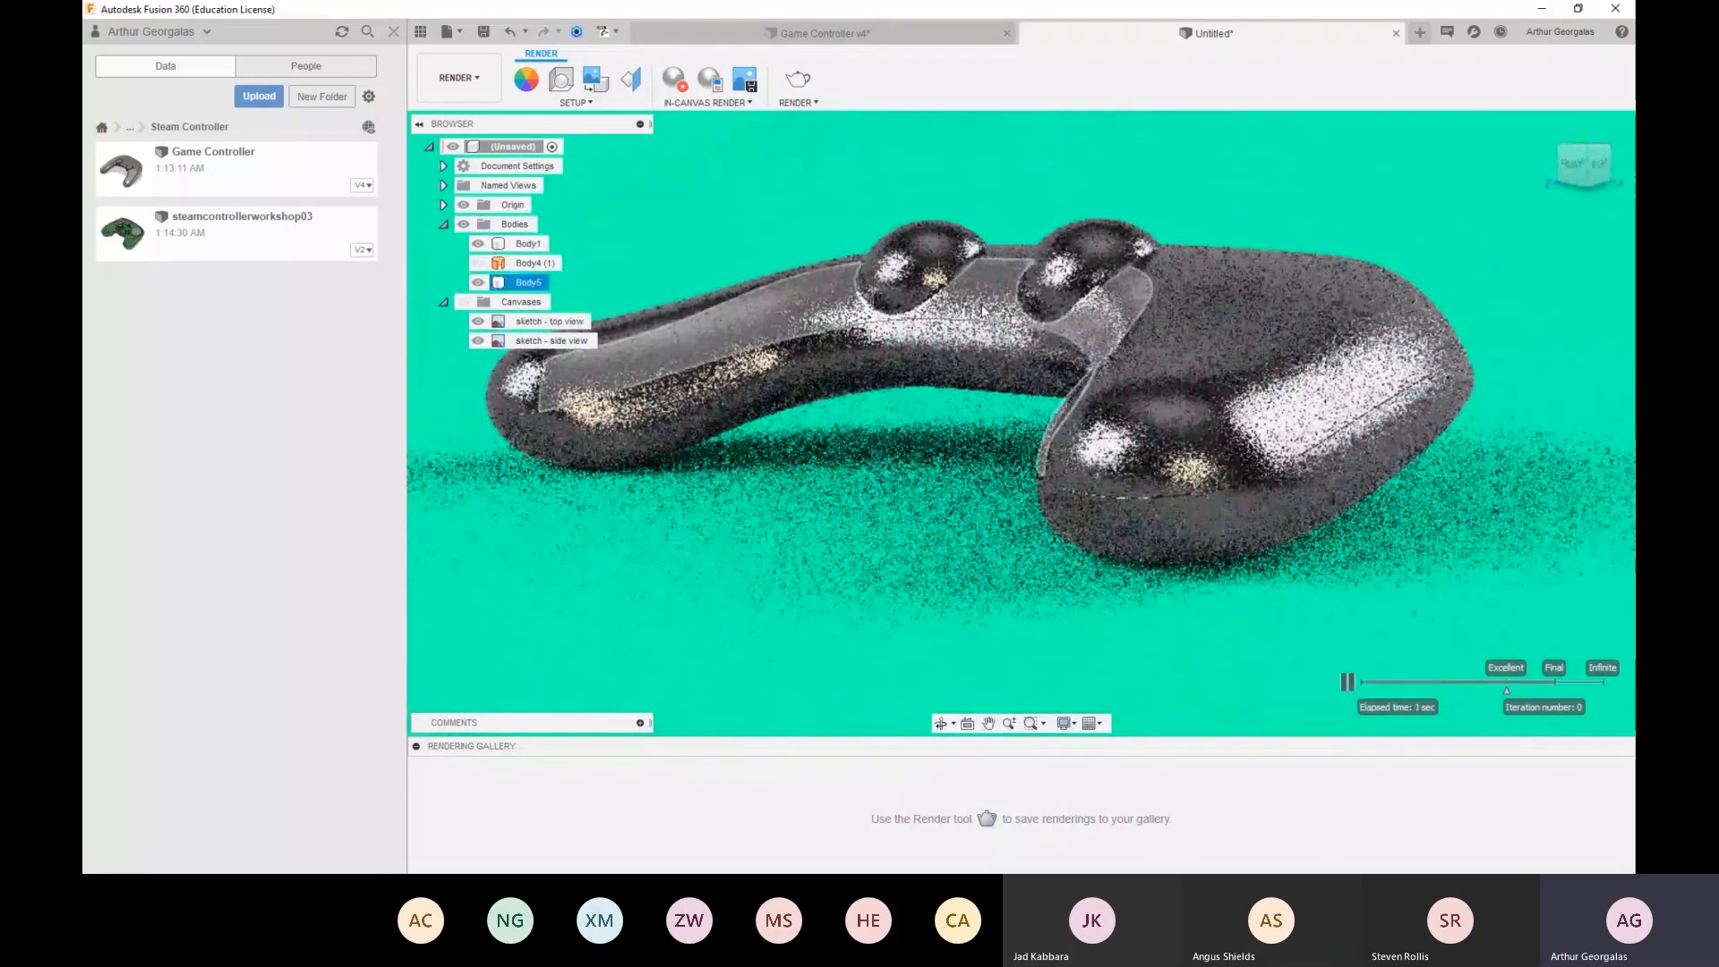
pyautogui.click(902, 398)
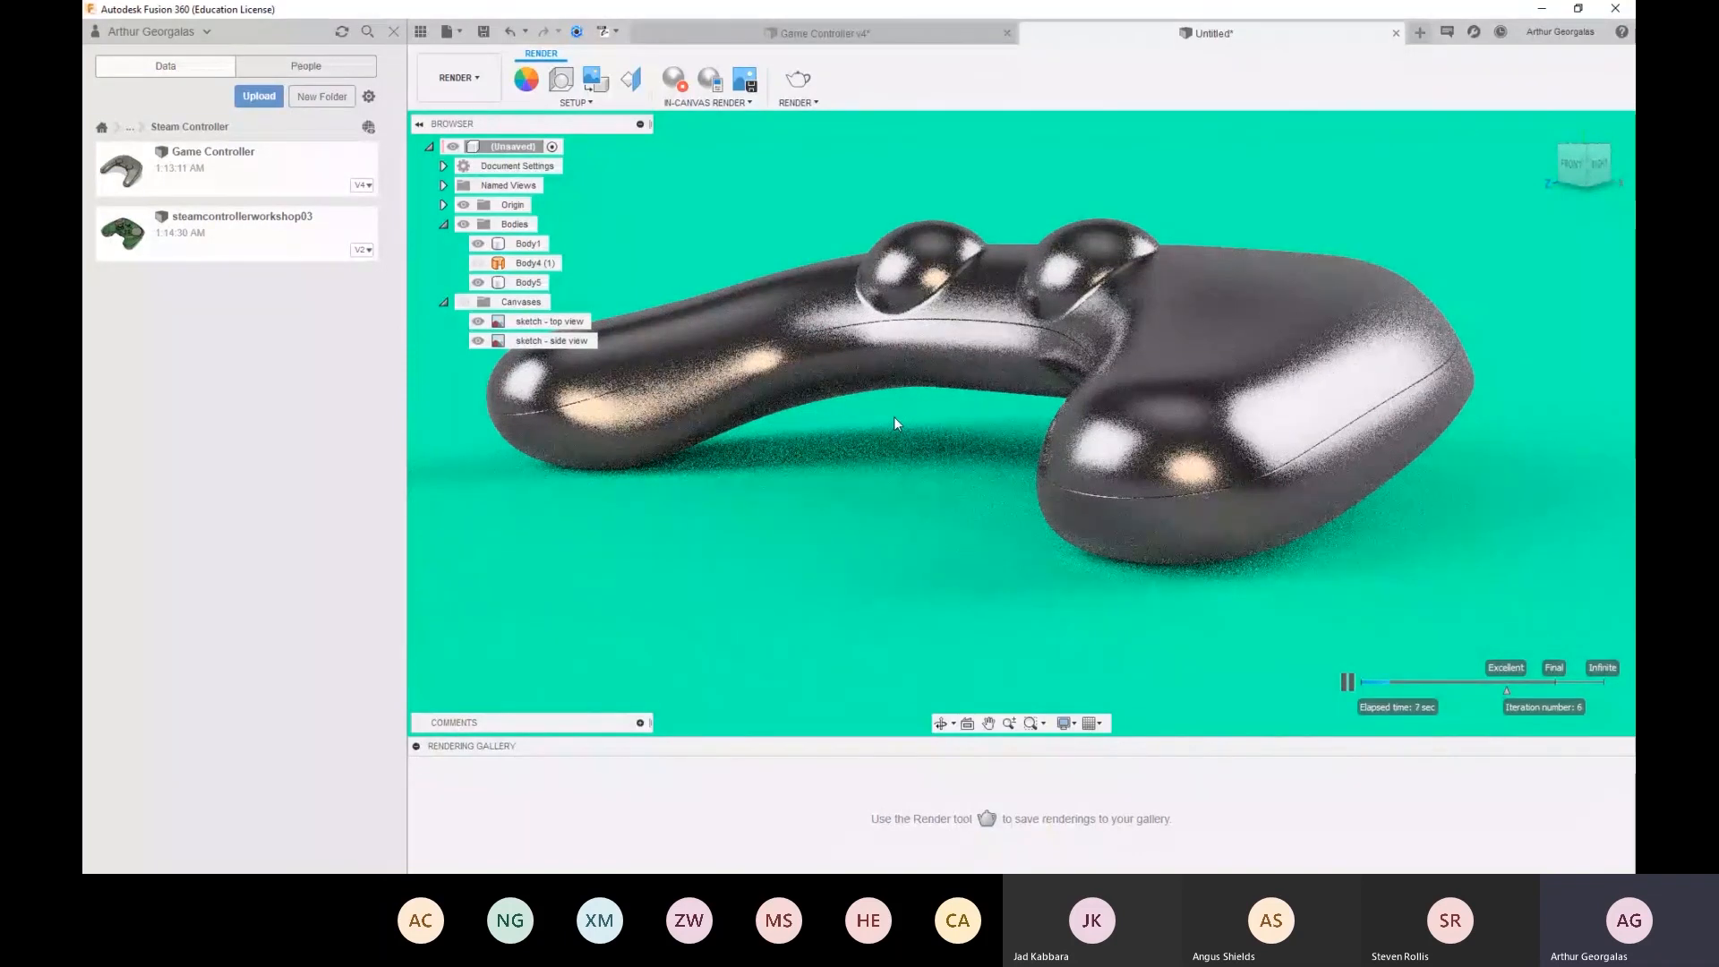
pyautogui.click(998, 261)
pyautogui.click(936, 465)
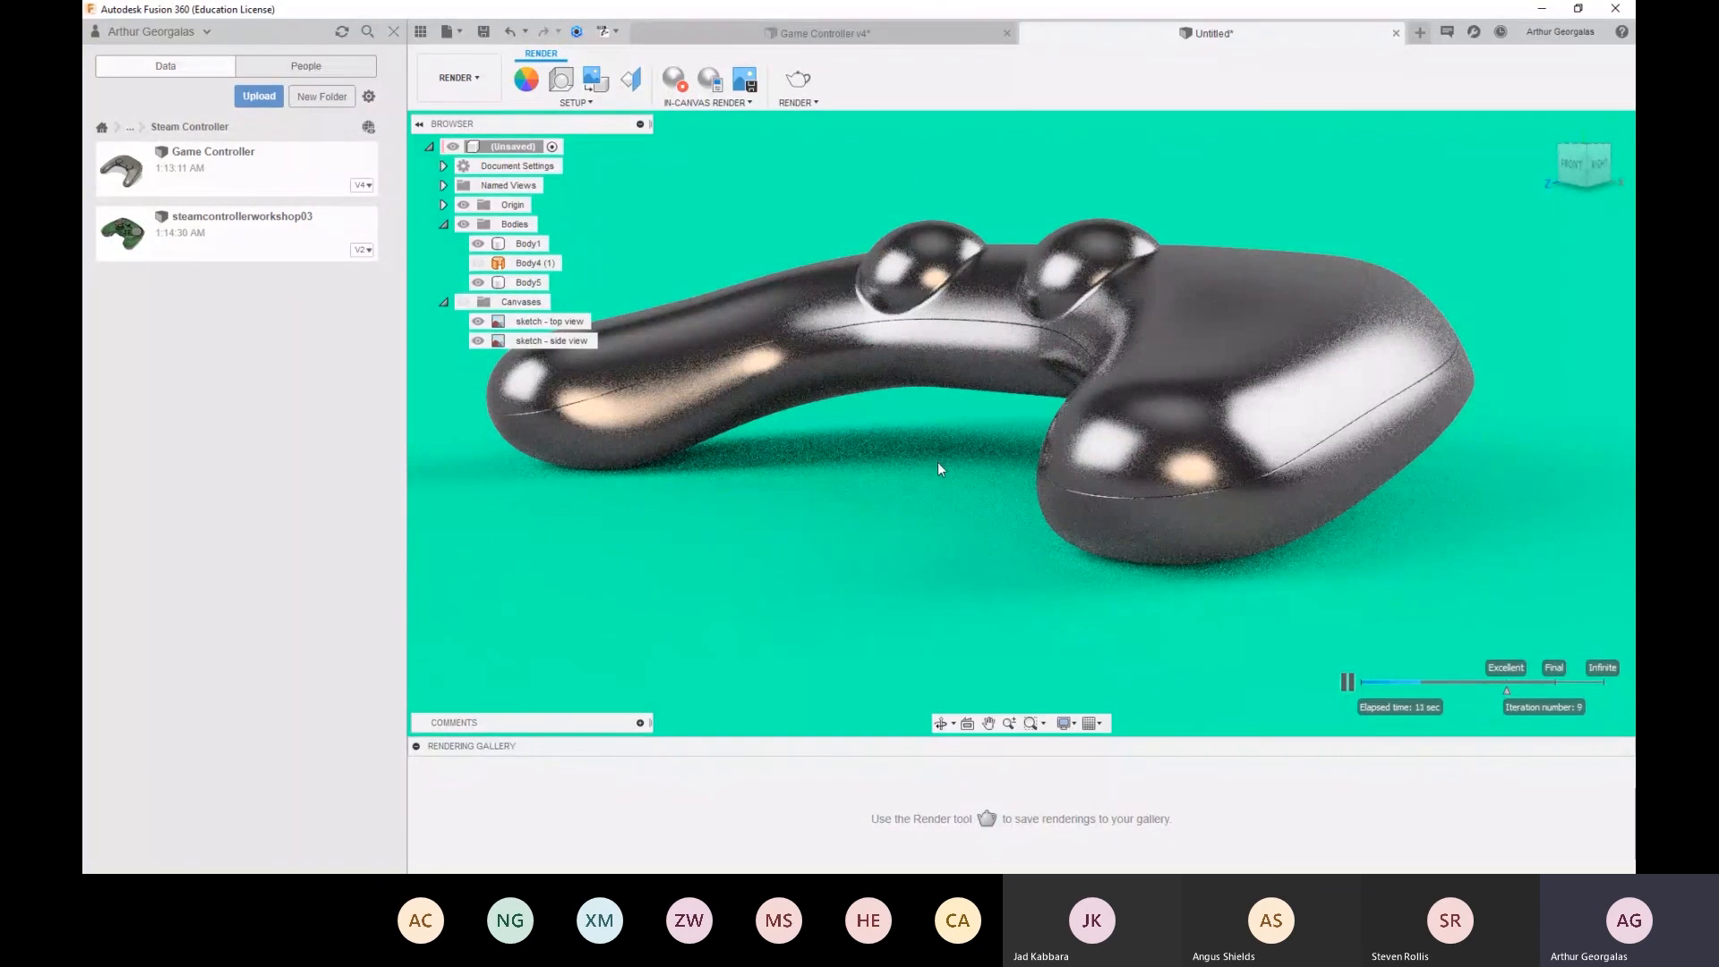
pyautogui.click(1253, 448)
pyautogui.click(975, 438)
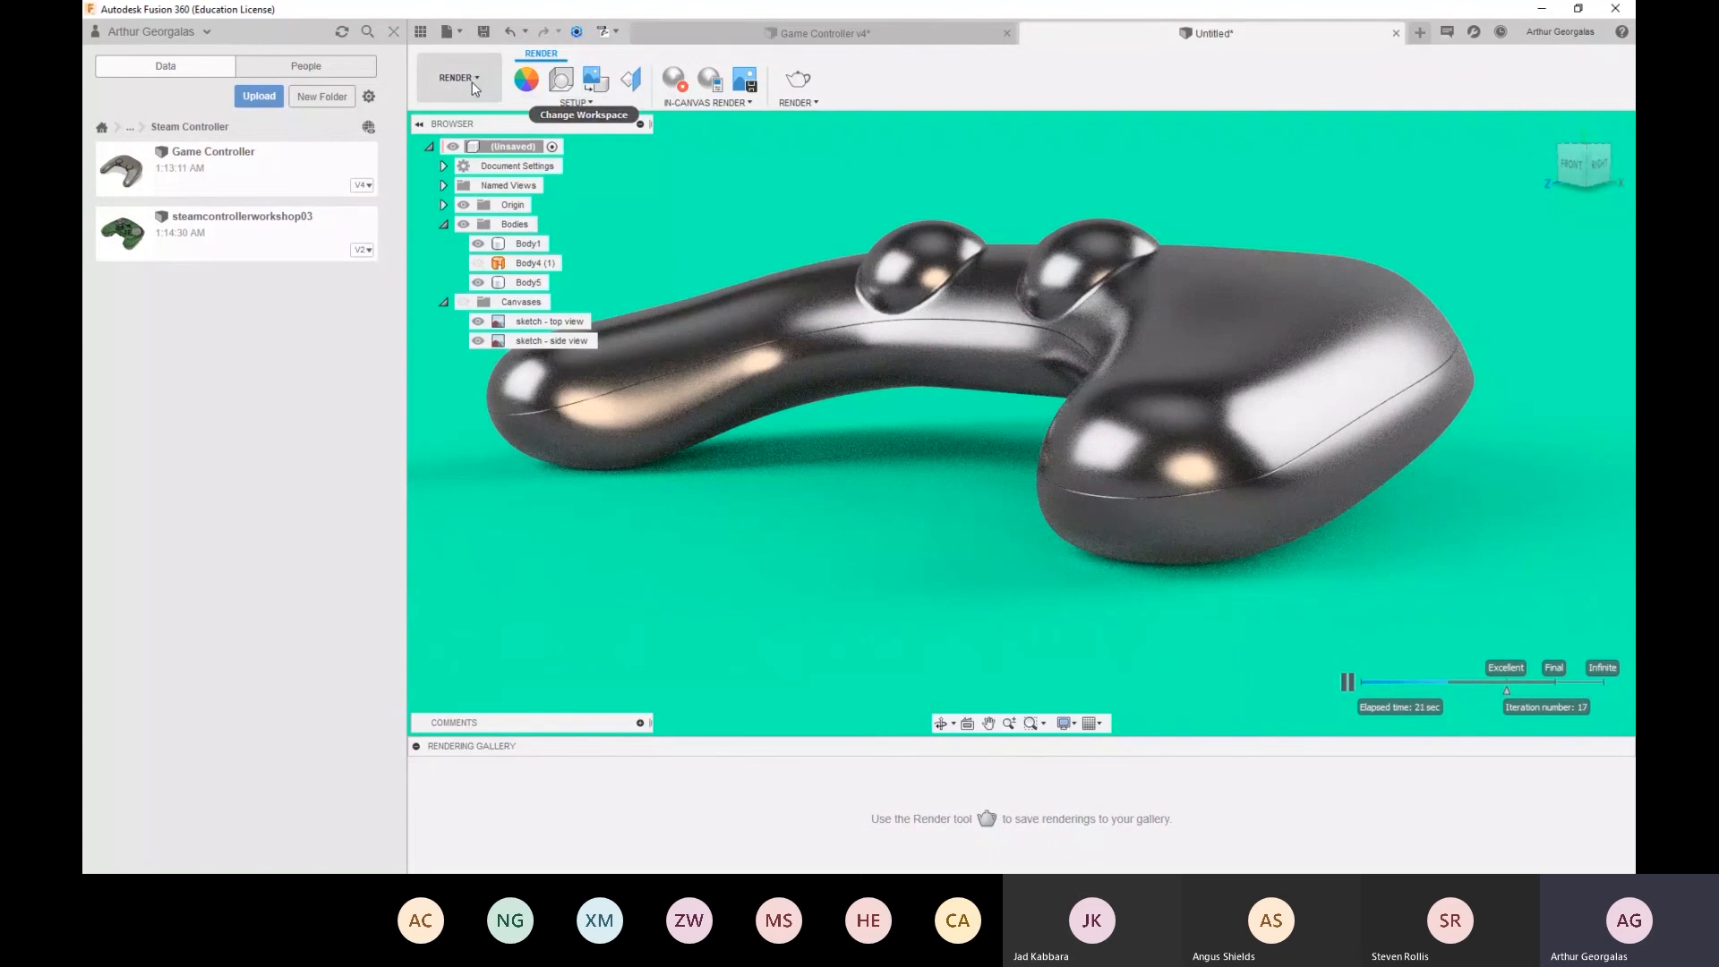
pyautogui.click(1265, 316)
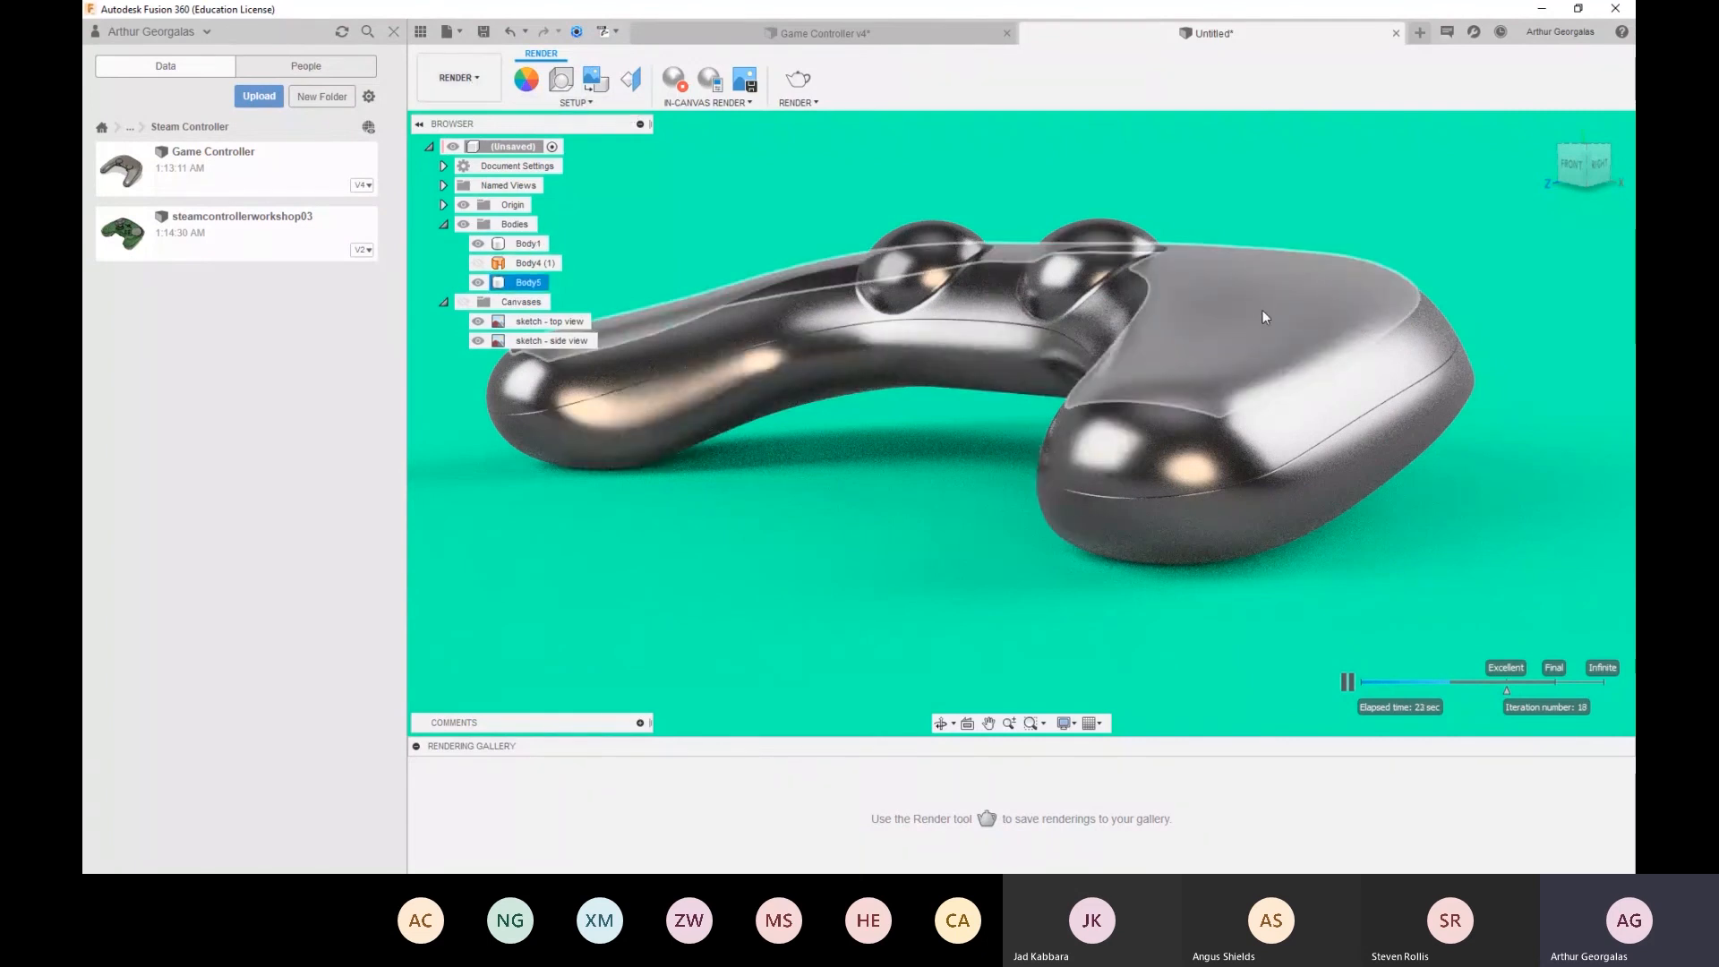
# Return to the Design workspace and inspect the controller from above and from the front
pyautogui.click(459, 78)
pyautogui.click(454, 117)
pyautogui.click(730, 379)
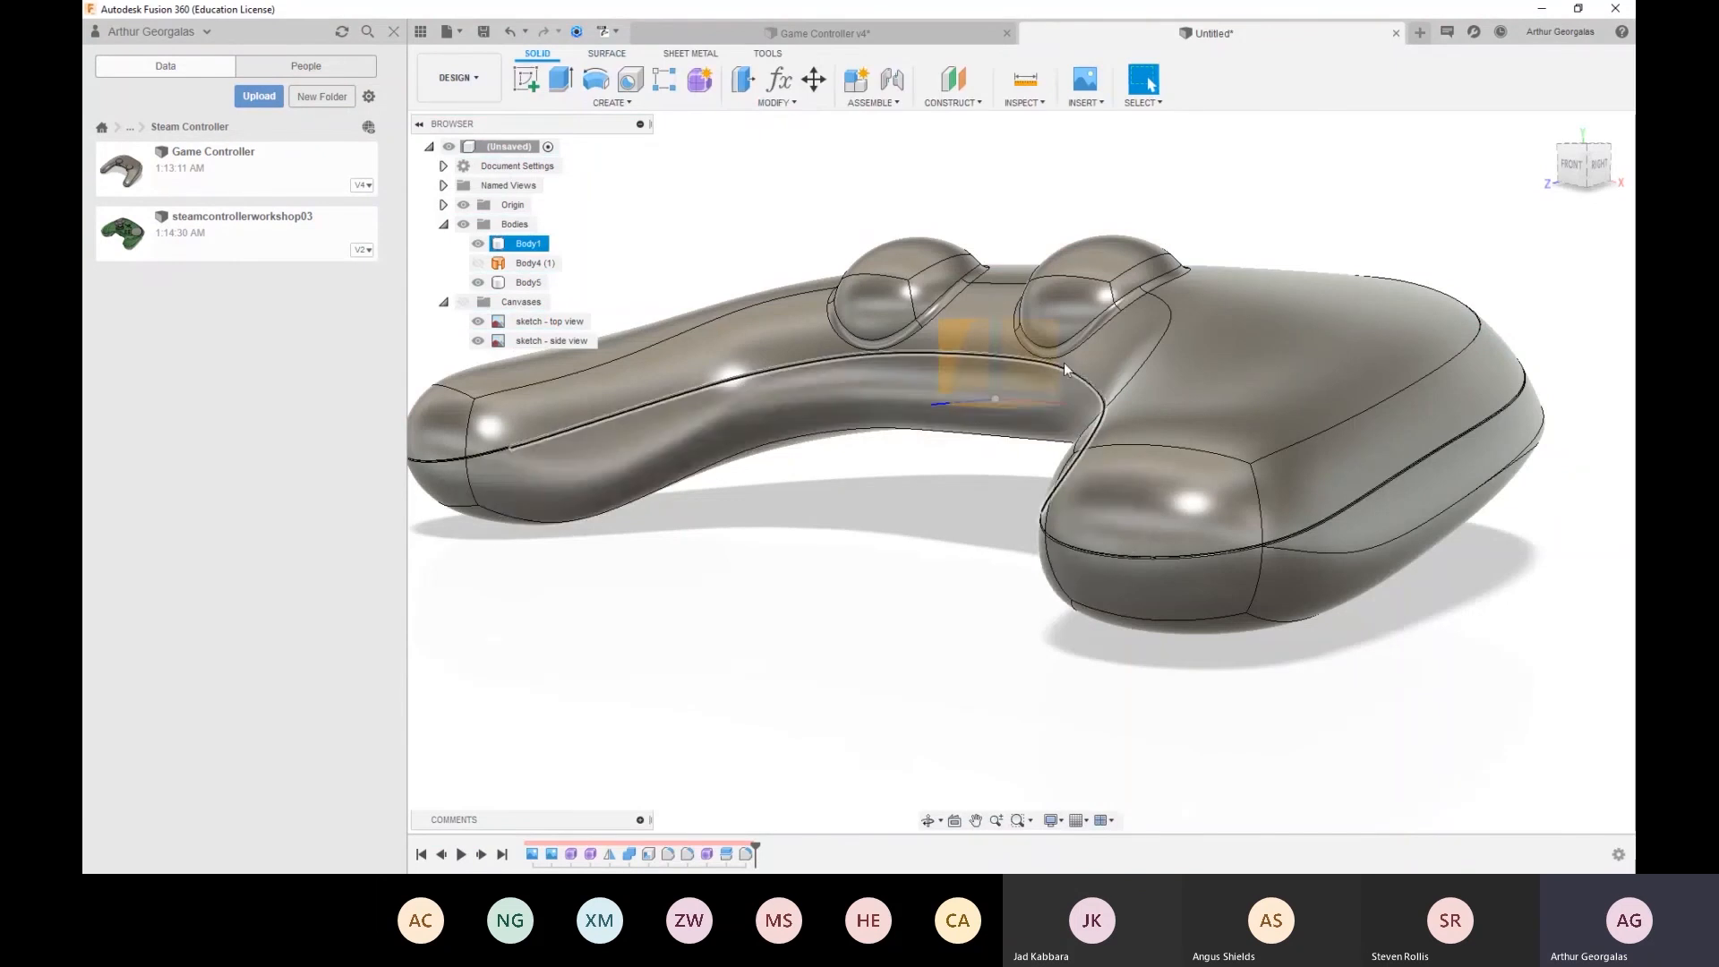
pyautogui.keyDown('shift'); pyautogui.moveTo(1078, 387); pyautogui.dragTo(1217, 448, button='middle'); pyautogui.keyUp('shift')
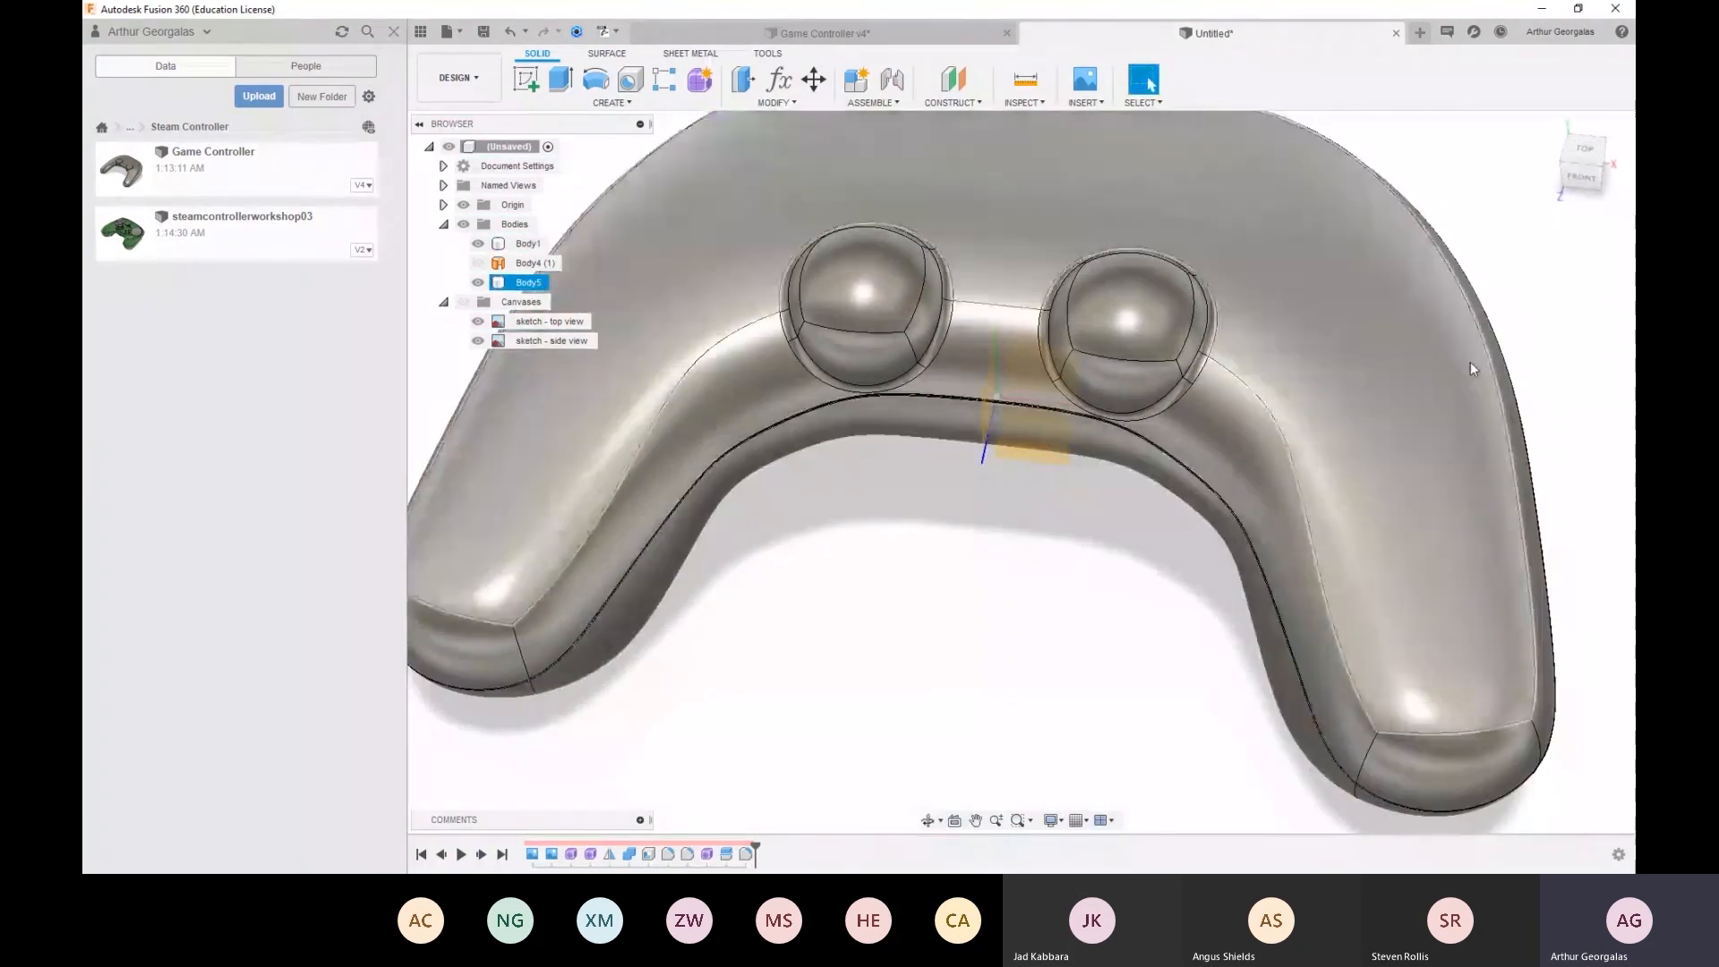
pyautogui.keyDown('shift'); pyautogui.moveTo(1354, 498); pyautogui.dragTo(1340, 439, button='middle'); pyautogui.keyUp('shift')
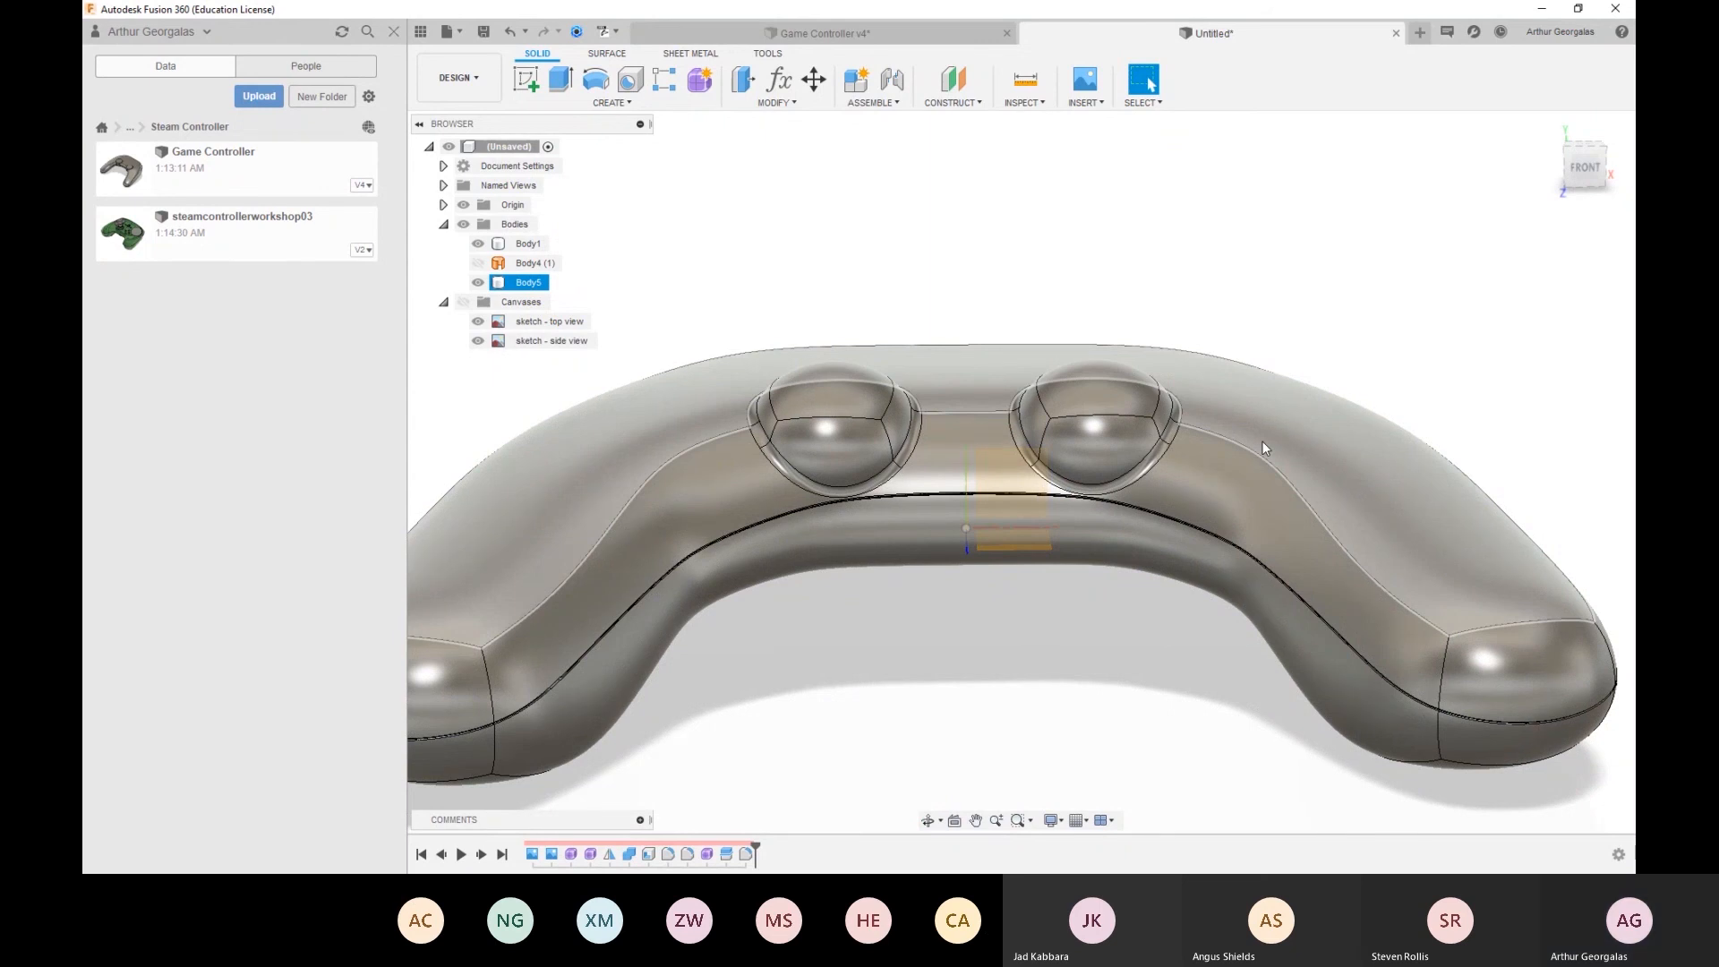
# Examine the two-part controller's overall shape from the side, the grips and the domes on its upper half
pyautogui.press('Escape')
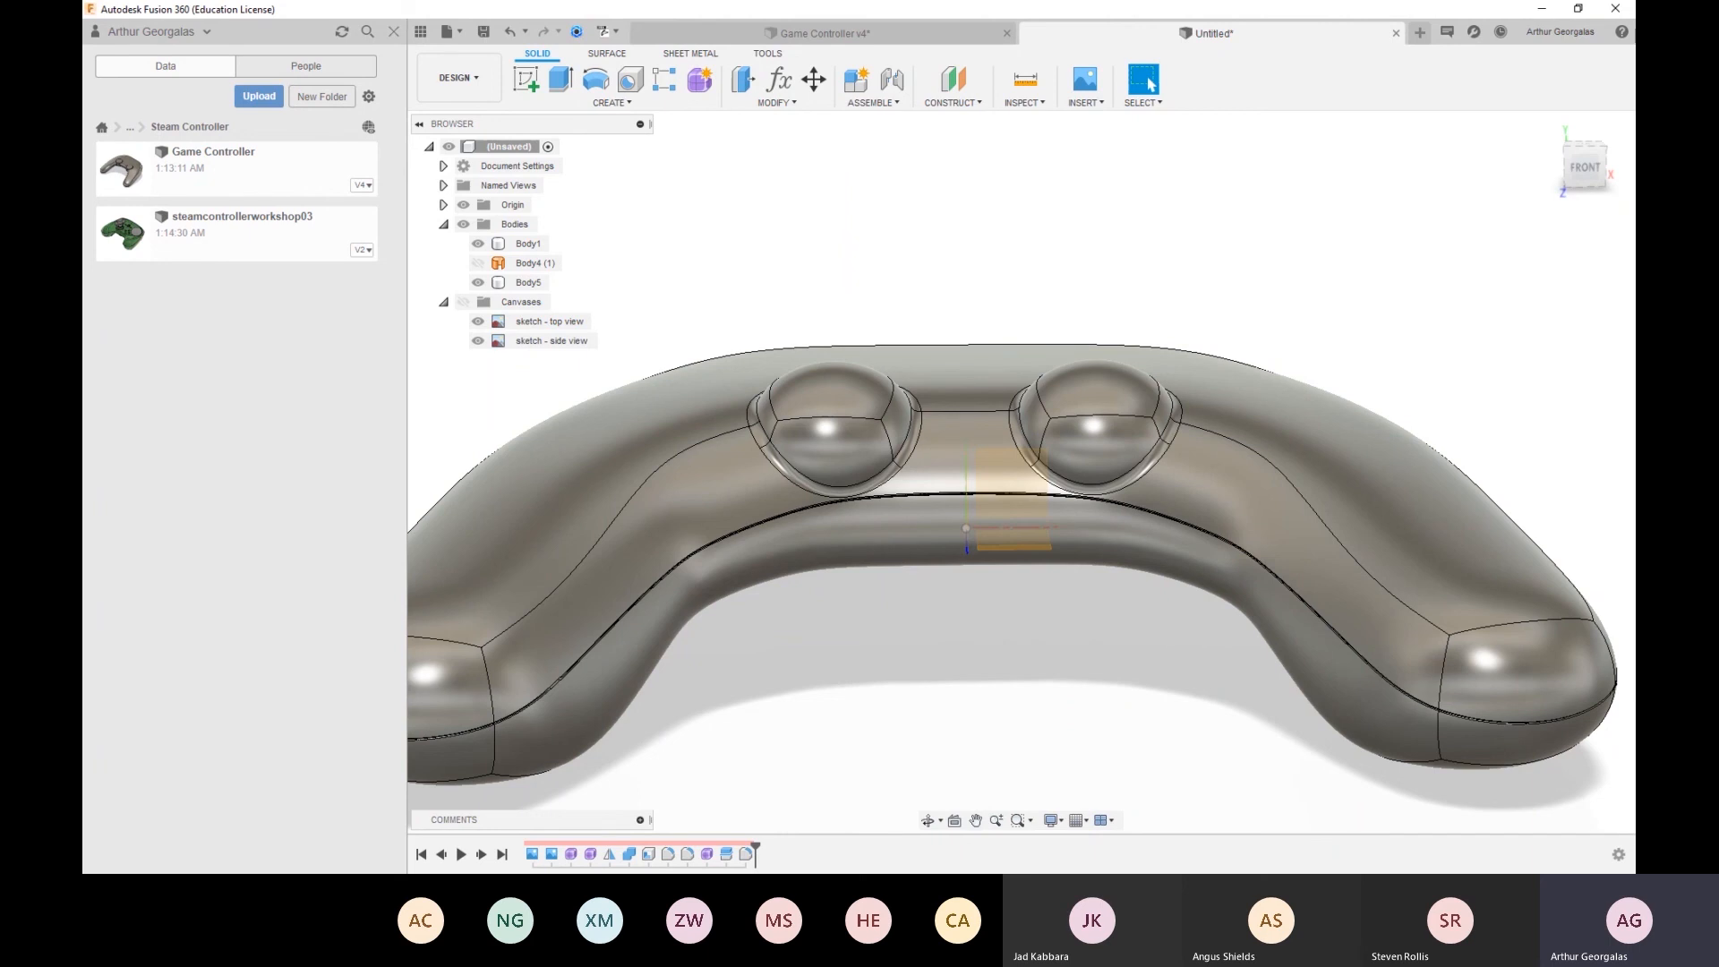
pyautogui.scroll(-2, 910, 561)
pyautogui.keyDown('shift'); pyautogui.moveTo(1076, 519); pyautogui.dragTo(1363, 529, button='middle'); pyautogui.keyUp('shift')
pyautogui.press('Escape')
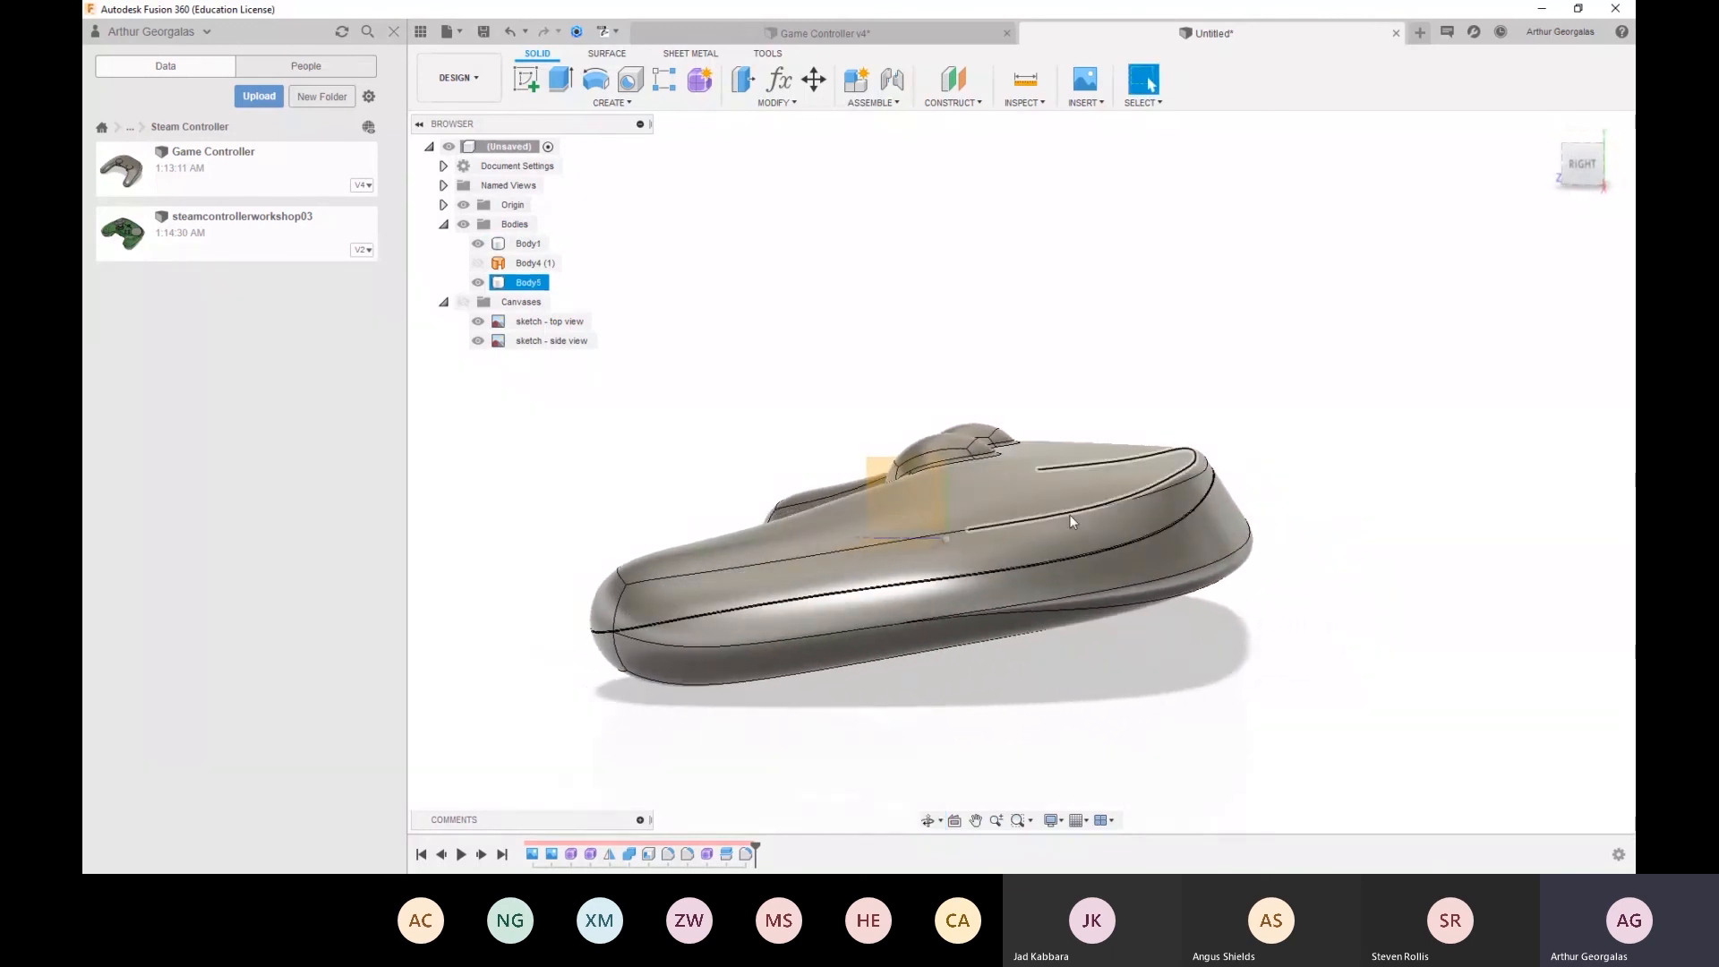
pyautogui.click(695, 594)
pyautogui.scroll(3, 721, 598)
pyautogui.keyDown('shift'); pyautogui.moveTo(750, 609); pyautogui.dragTo(942, 632, button='middle'); pyautogui.keyUp('shift')
pyautogui.press('Escape')
pyautogui.click(885, 491)
pyautogui.click(884, 491)
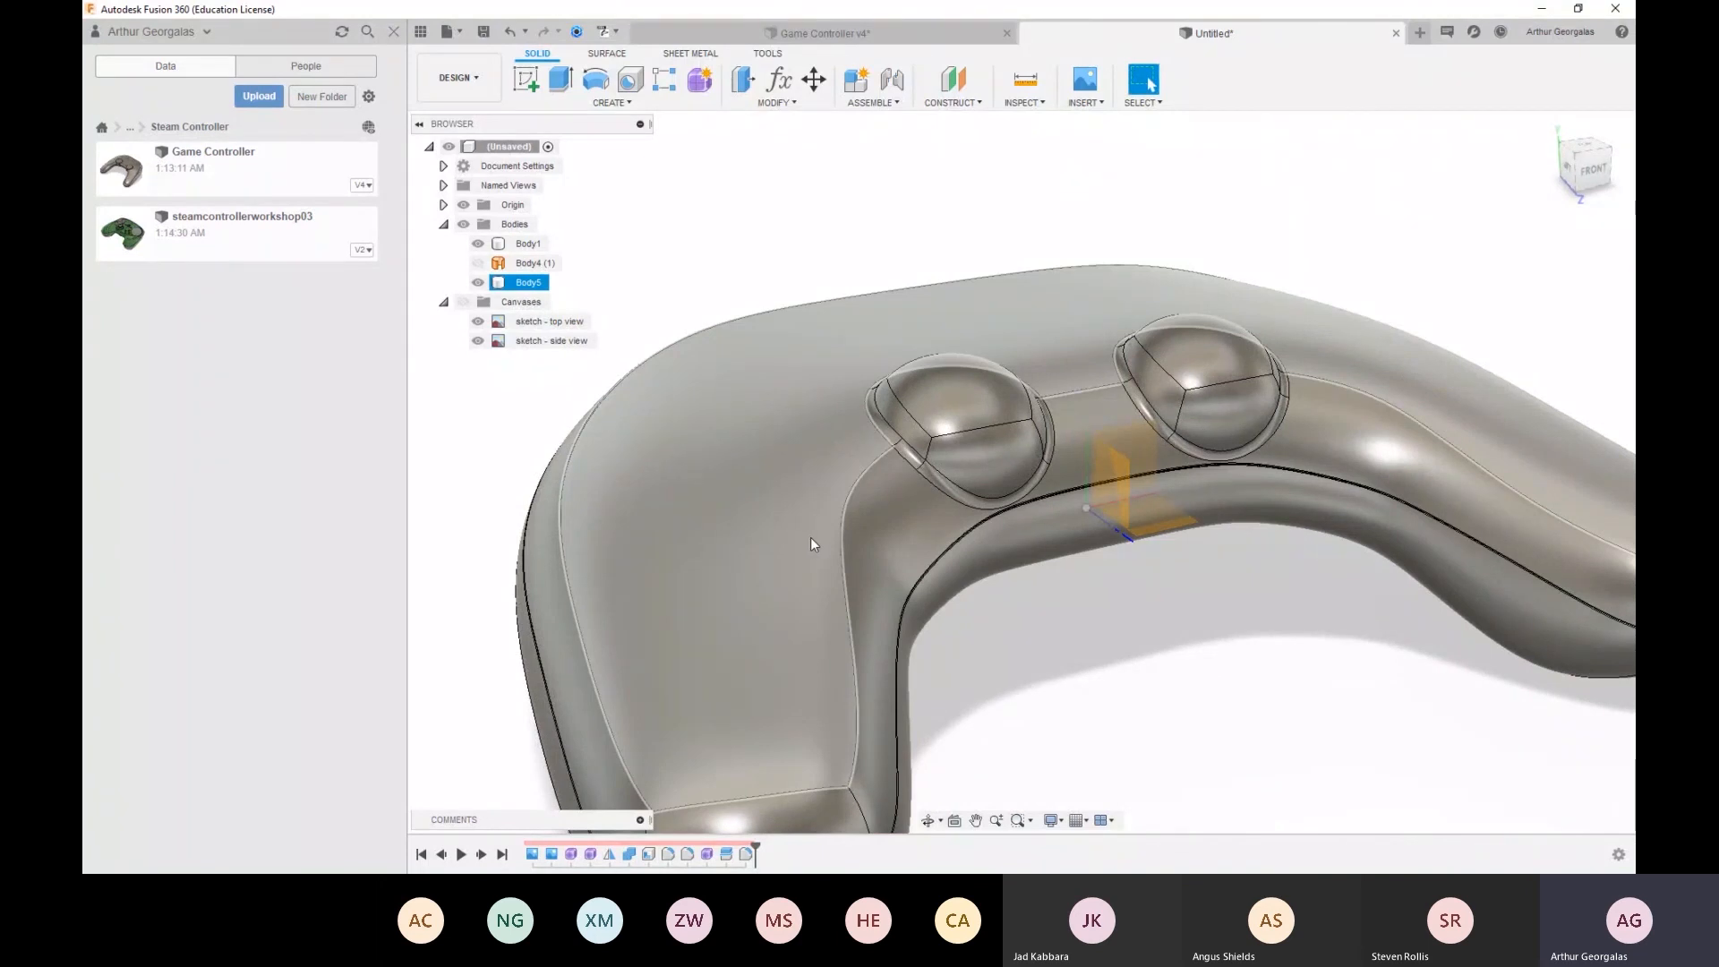
pyautogui.scroll(-3, 809, 537)
pyautogui.keyDown('shift'); pyautogui.moveTo(994, 615); pyautogui.dragTo(1049, 591, button='middle'); pyautogui.keyUp('shift')
pyautogui.scroll(1, 1013, 598)
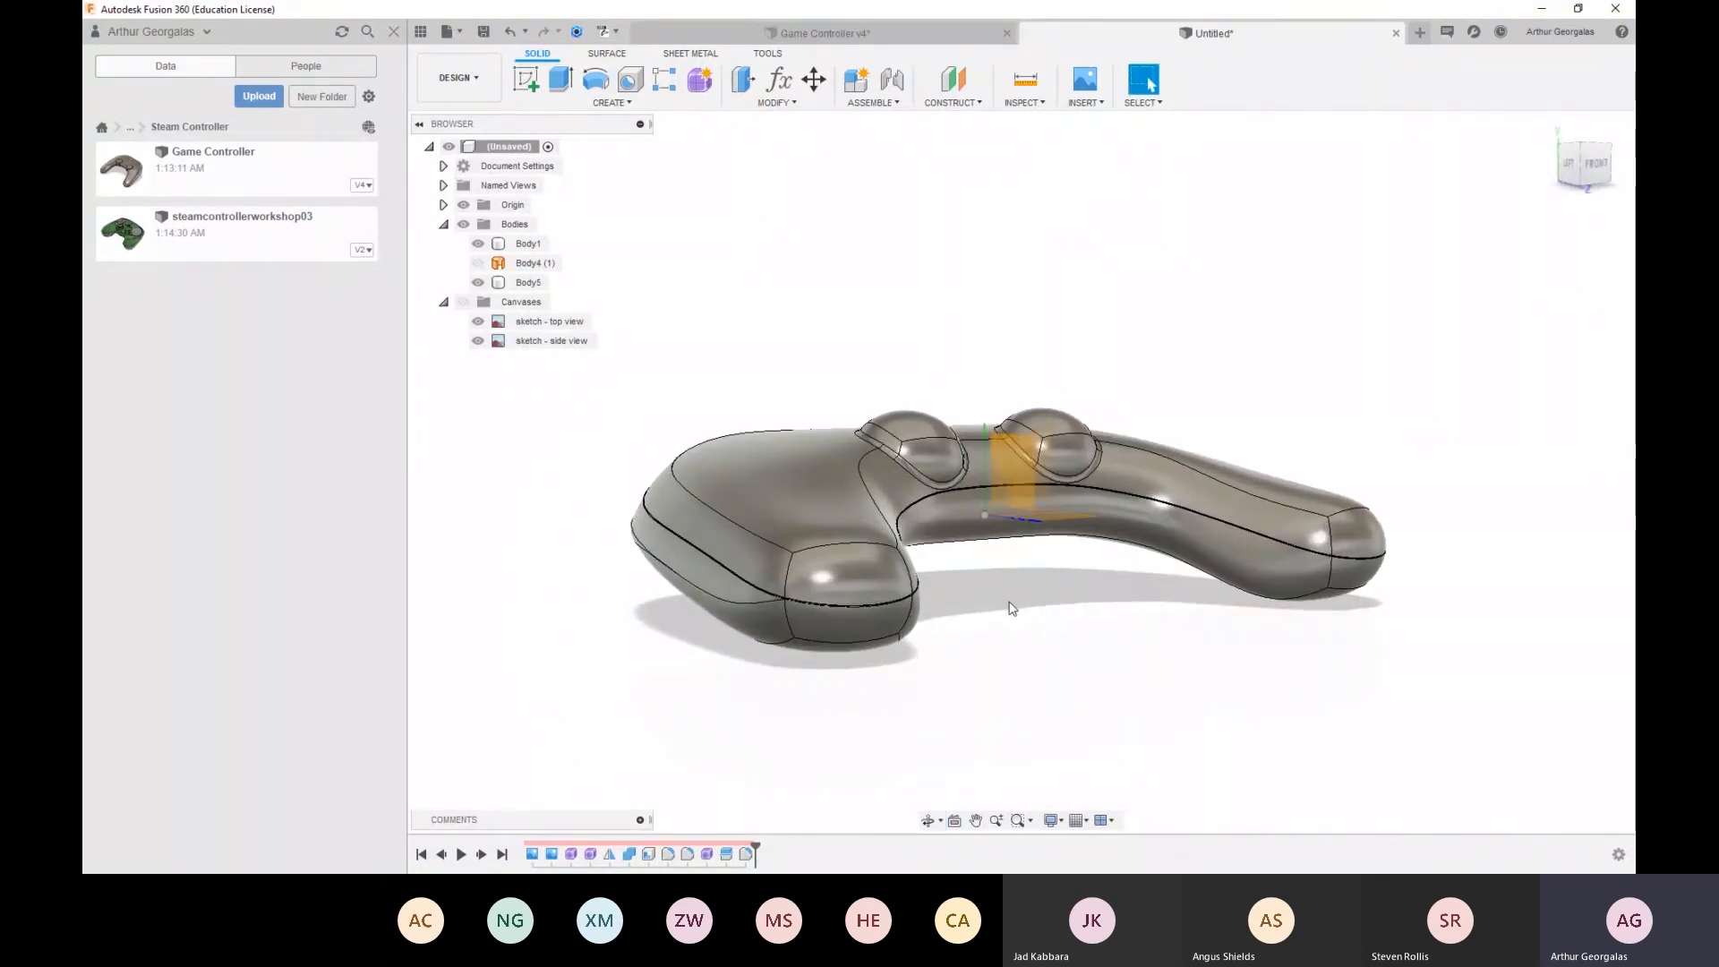